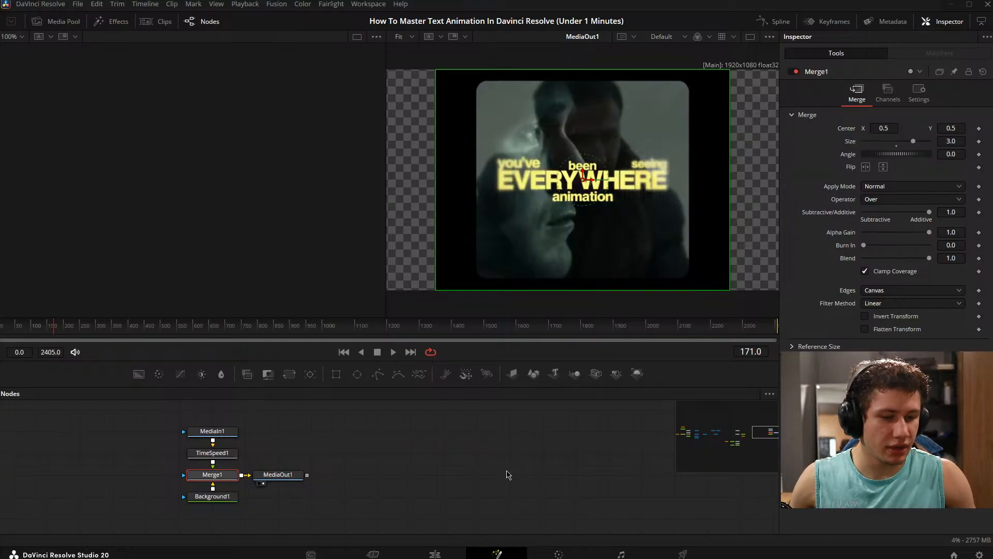
# - Examine the node tree from the MediaOut1 chain back through the merge, 3D text, camera and background nodes
pyautogui.moveTo(325, 472); pyautogui.dragTo(694, 444)
pyautogui.click(354, 477)
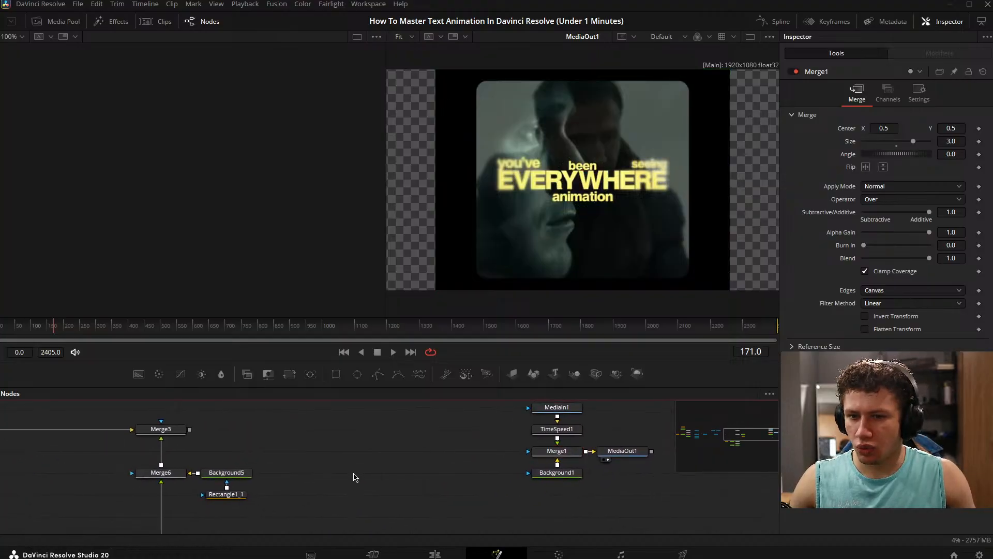
pyautogui.scroll(-3, 350, 468)
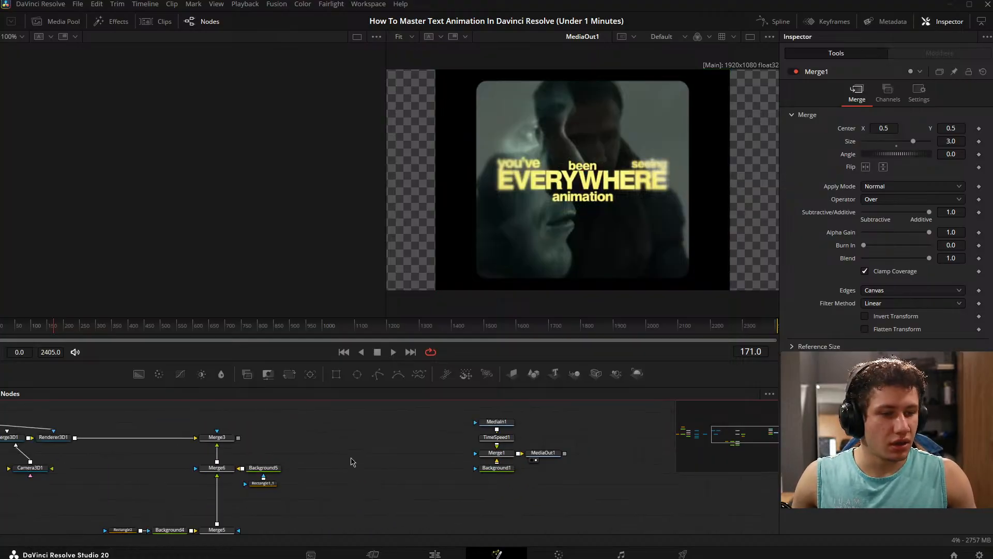
pyautogui.moveTo(351, 466); pyautogui.dragTo(464, 443)
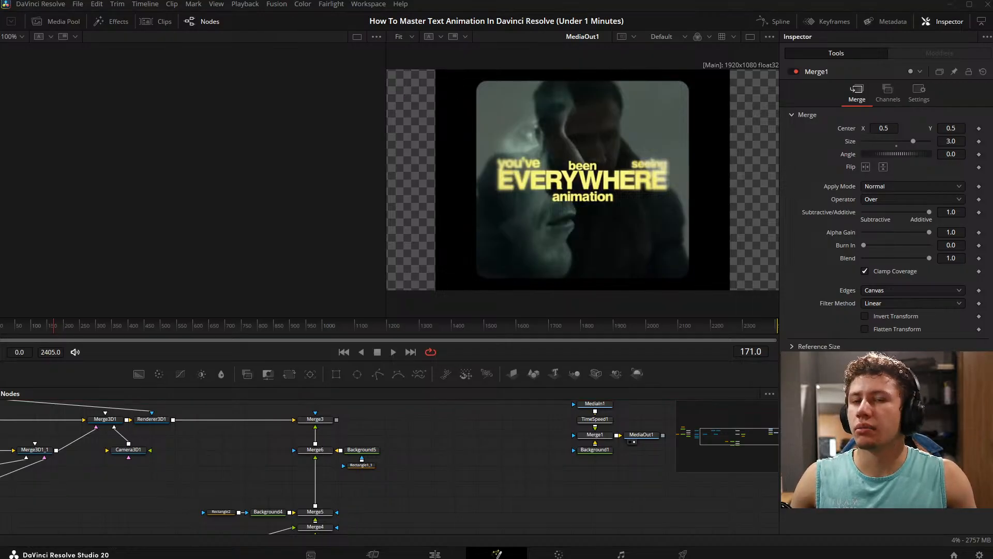
pyautogui.moveTo(552, 438); pyautogui.dragTo(579, 423)
pyautogui.moveTo(463, 444); pyautogui.dragTo(767, 487)
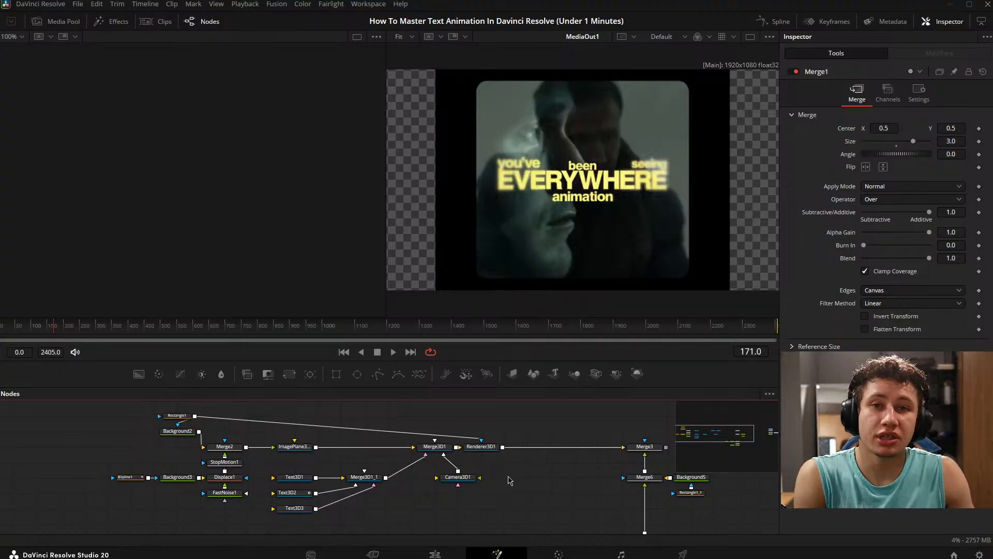
pyautogui.moveTo(515, 478); pyautogui.dragTo(448, 476)
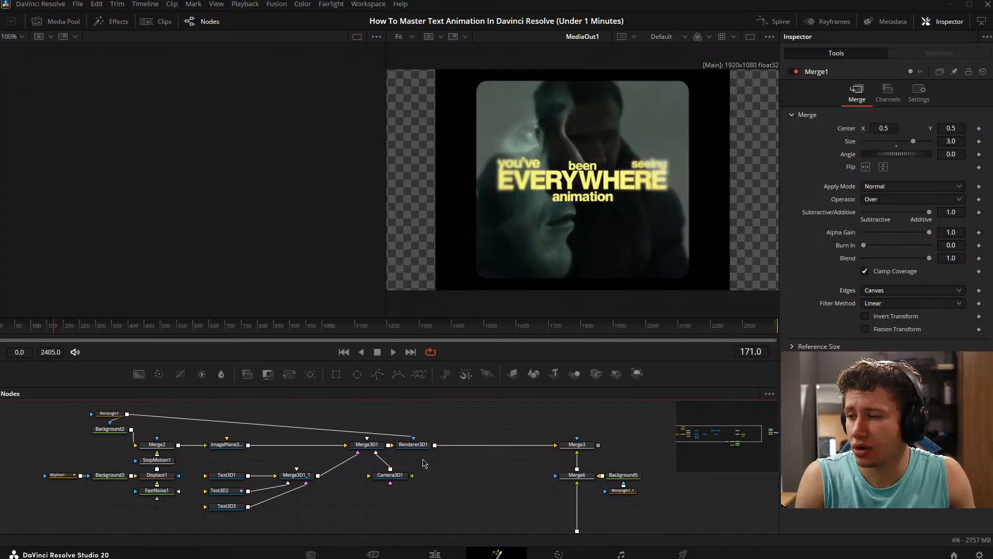
pyautogui.moveTo(431, 417); pyautogui.dragTo(430, 412)
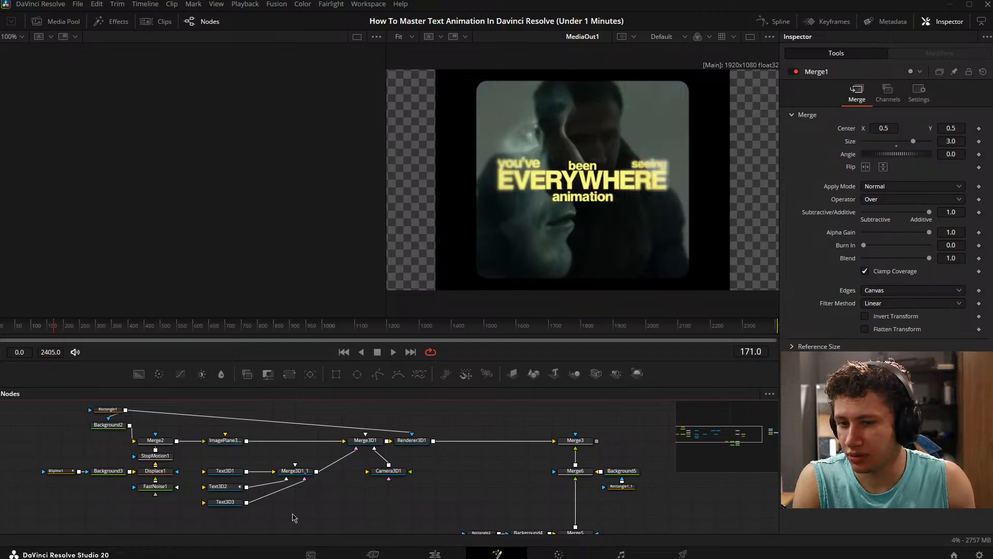
pyautogui.moveTo(566, 482); pyautogui.dragTo(543, 488)
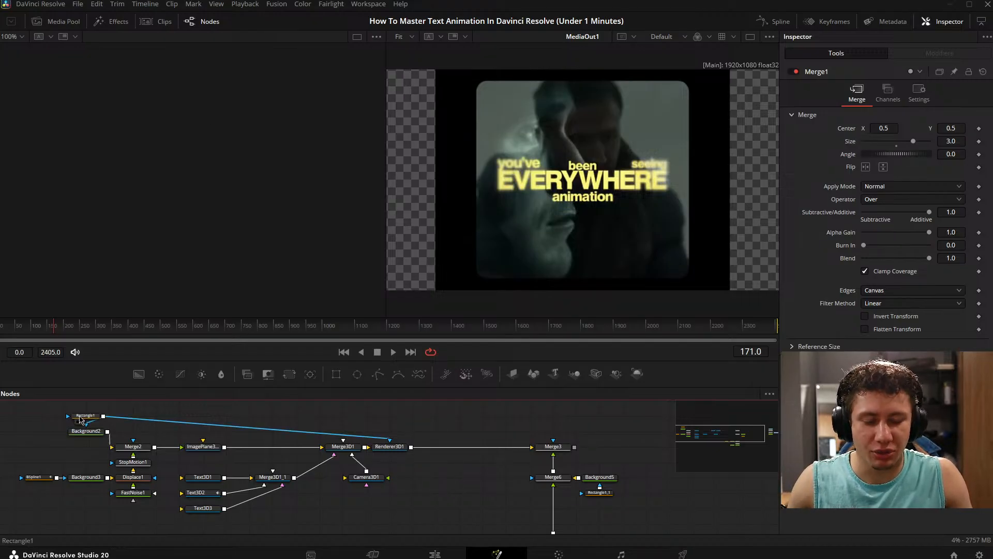
# - Select the Rectangle1 mask node to show its settings and display Merge3 in the first viewer
pyautogui.moveTo(83, 418)
pyautogui.mouseDown()
pyautogui.moveTo(153, 418)
pyautogui.moveTo(83, 419)
pyautogui.mouseUp()
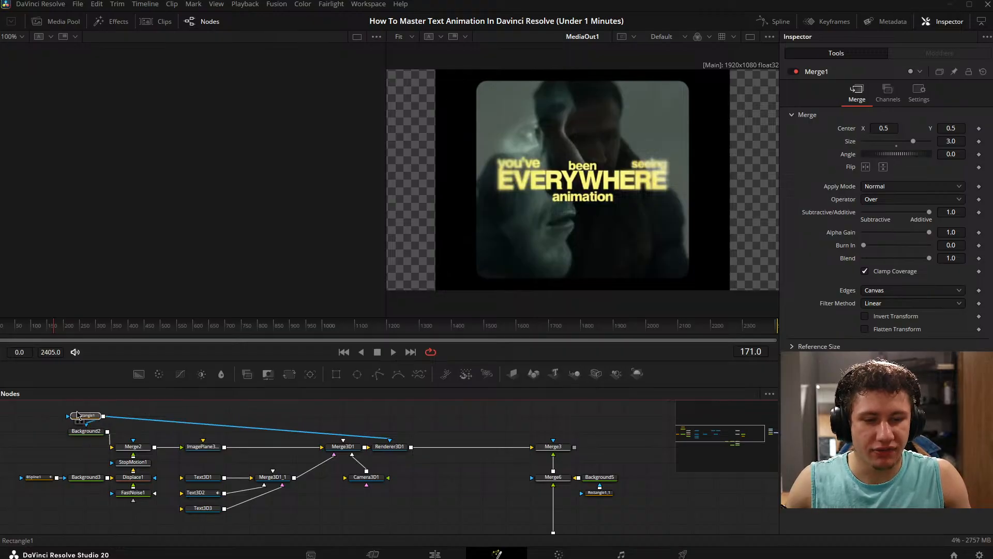
pyautogui.click(498, 507)
pyautogui.moveTo(460, 464); pyautogui.dragTo(290, 450)
pyautogui.moveTo(382, 433); pyautogui.dragTo(257, 300)
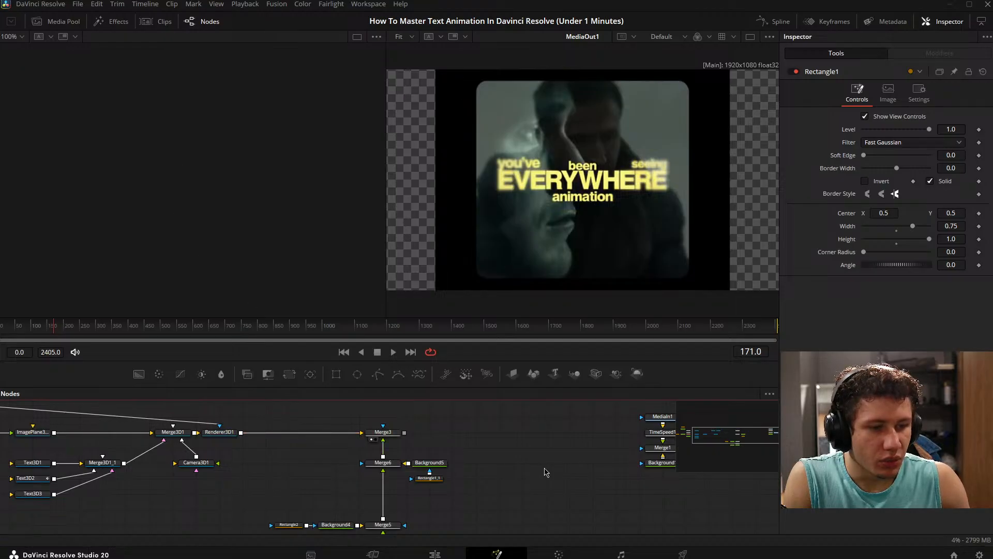
pyautogui.moveTo(545, 455); pyautogui.dragTo(436, 451)
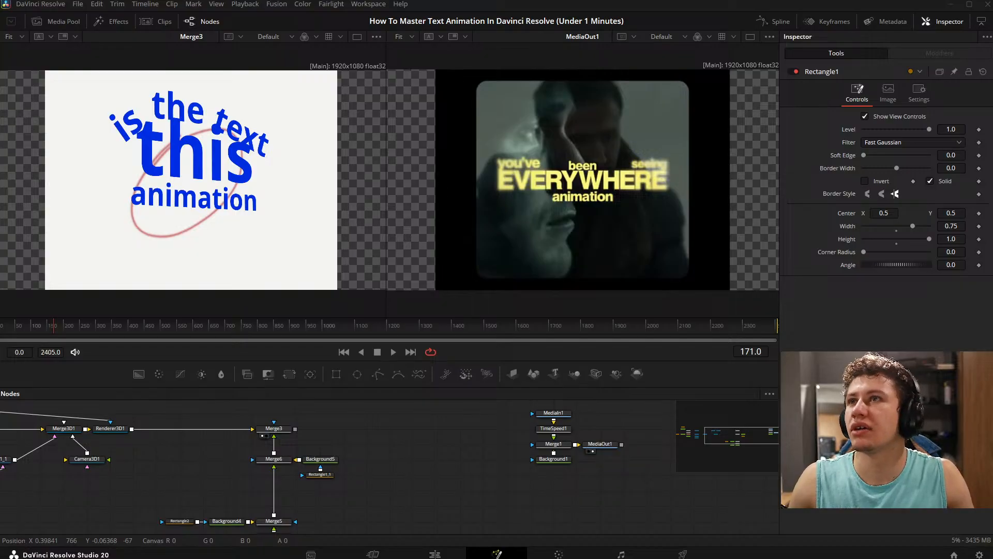
# - Return the playhead to frame 0 and play the opening of the text animation
pyautogui.moveTo(372, 458); pyautogui.dragTo(462, 446)
pyautogui.moveTo(43, 331); pyautogui.dragTo(0, 334)
pyautogui.moveTo(439, 466); pyautogui.dragTo(516, 446)
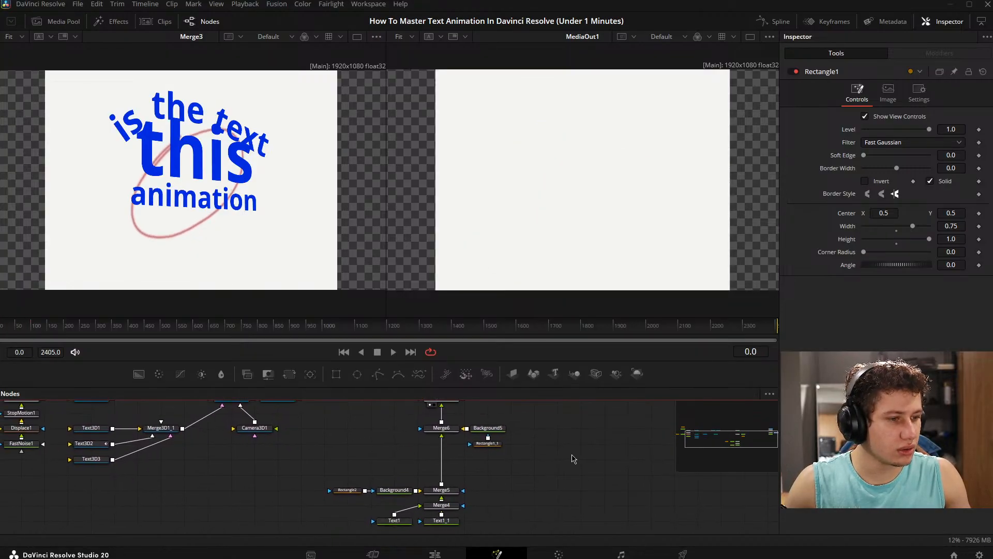
pyautogui.moveTo(627, 436); pyautogui.dragTo(484, 473)
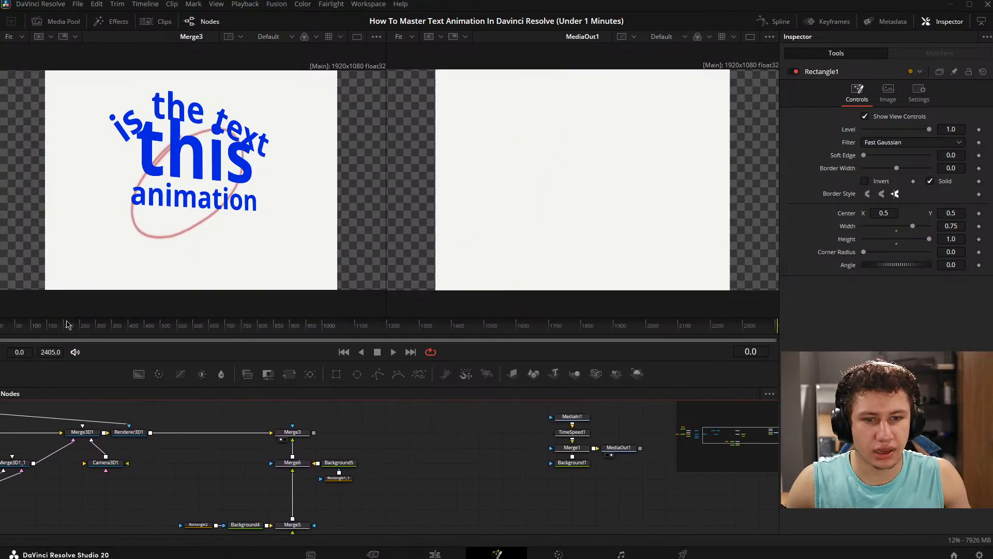
pyautogui.click(12, 335)
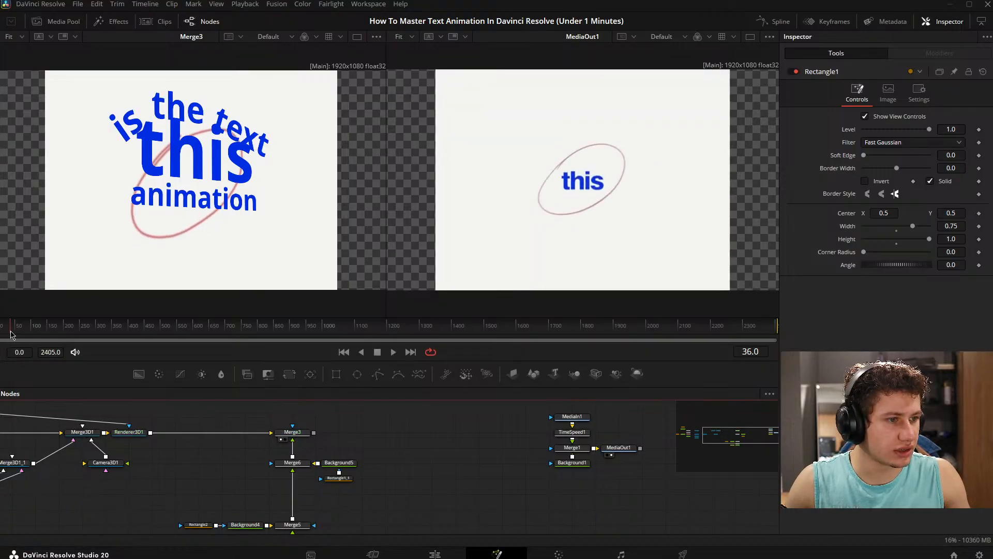
pyautogui.moveTo(11, 335)
pyautogui.mouseDown()
pyautogui.moveTo(2, 335)
pyautogui.moveTo(43, 335)
pyautogui.moveTo(0, 335)
pyautogui.mouseUp()
pyautogui.press('space')
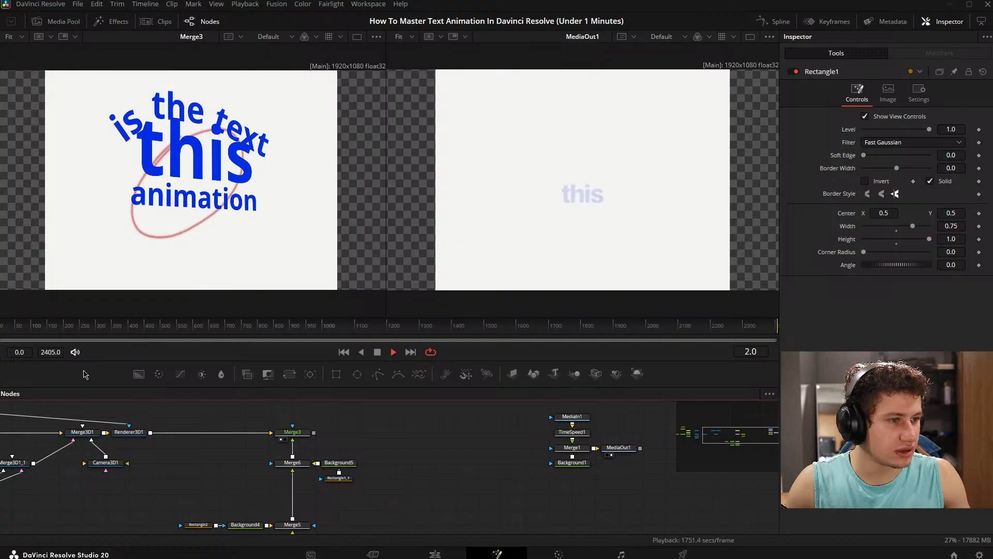
pyautogui.press('space')
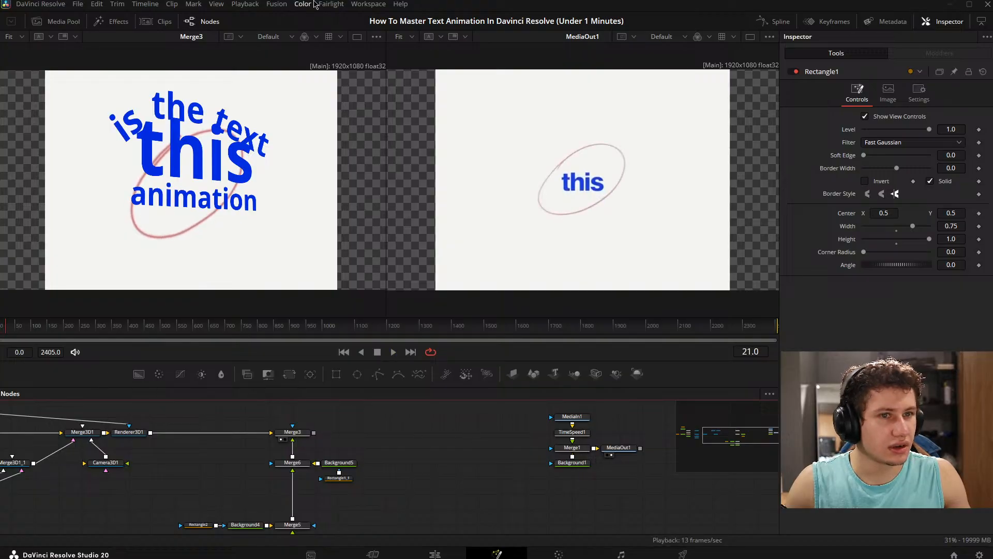
# - Lower the timeline playback resolution and play the animation again from frame 0
pyautogui.click(249, 5)
pyautogui.moveTo(270, 41)
pyautogui.click(427, 60)
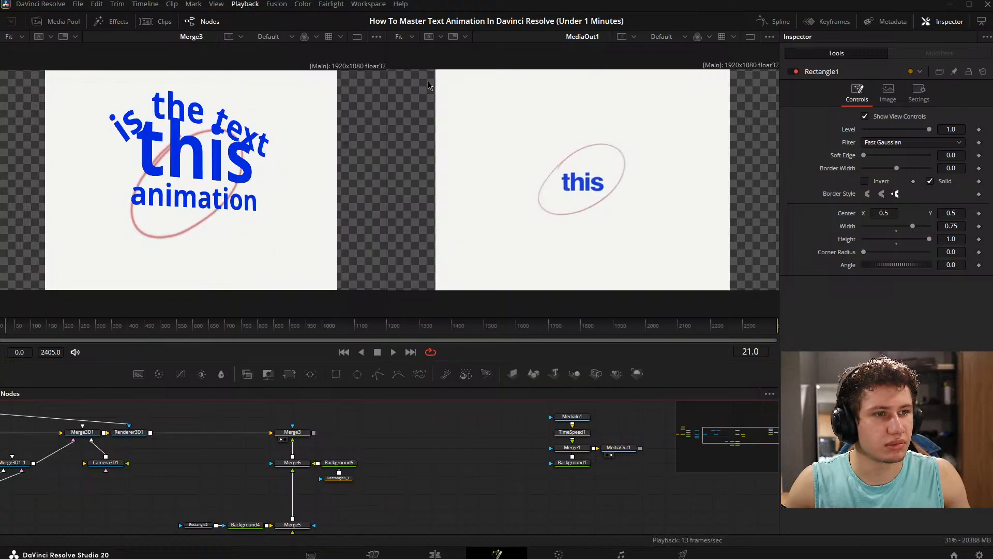
pyautogui.click(24, 324)
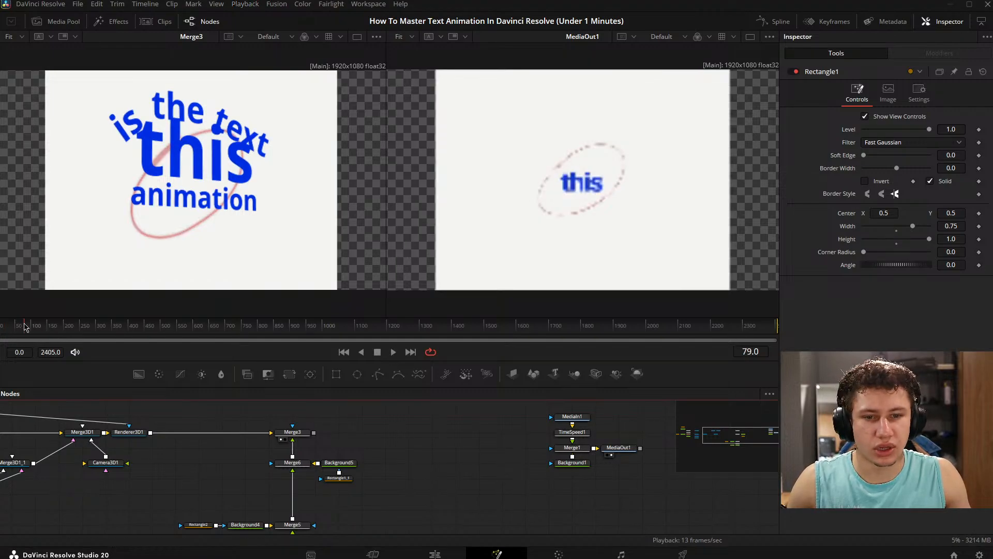
pyautogui.moveTo(24, 324); pyautogui.dragTo(1, 328)
pyautogui.press('space')
pyautogui.press('space')
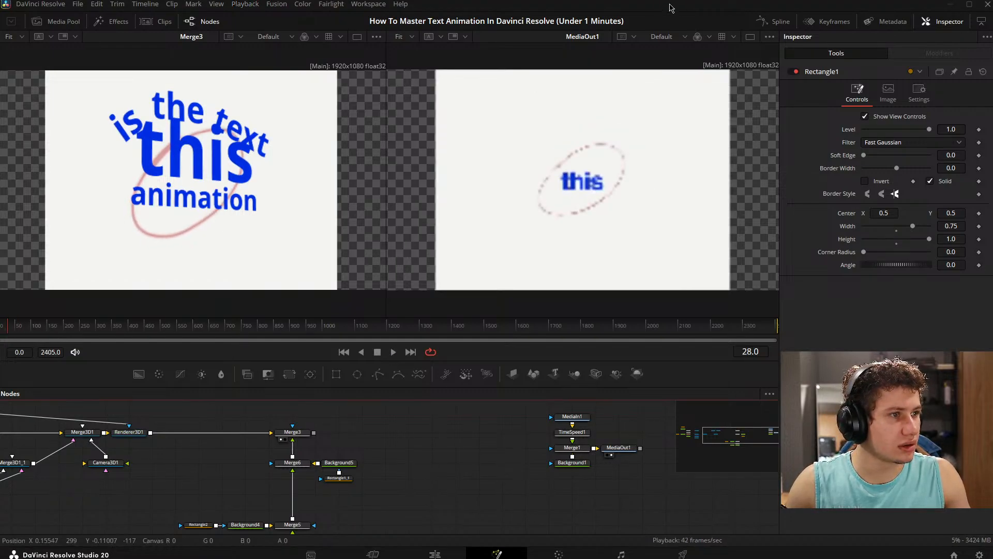
# - Raise the timeline playback resolution and return the playhead to frame 0
pyautogui.moveTo(381, 445); pyautogui.dragTo(403, 444)
pyautogui.moveTo(5, 326); pyautogui.dragTo(0, 327)
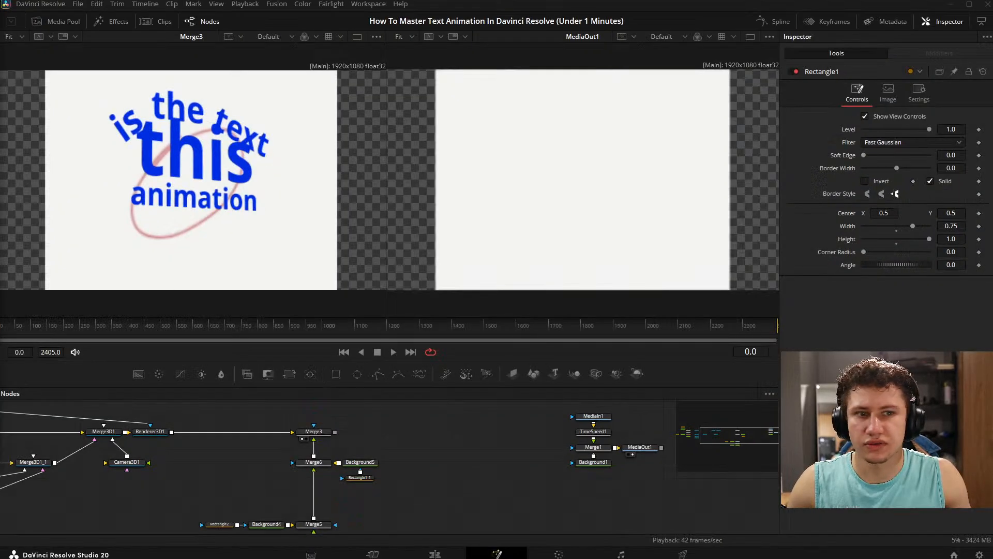
pyautogui.moveTo(502, 489); pyautogui.dragTo(520, 454)
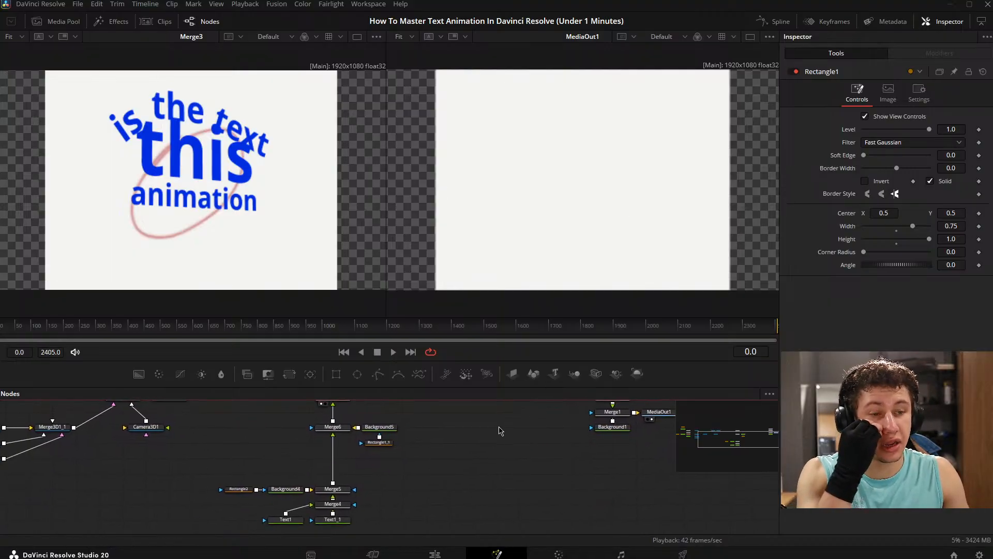
pyautogui.moveTo(514, 474); pyautogui.dragTo(468, 492)
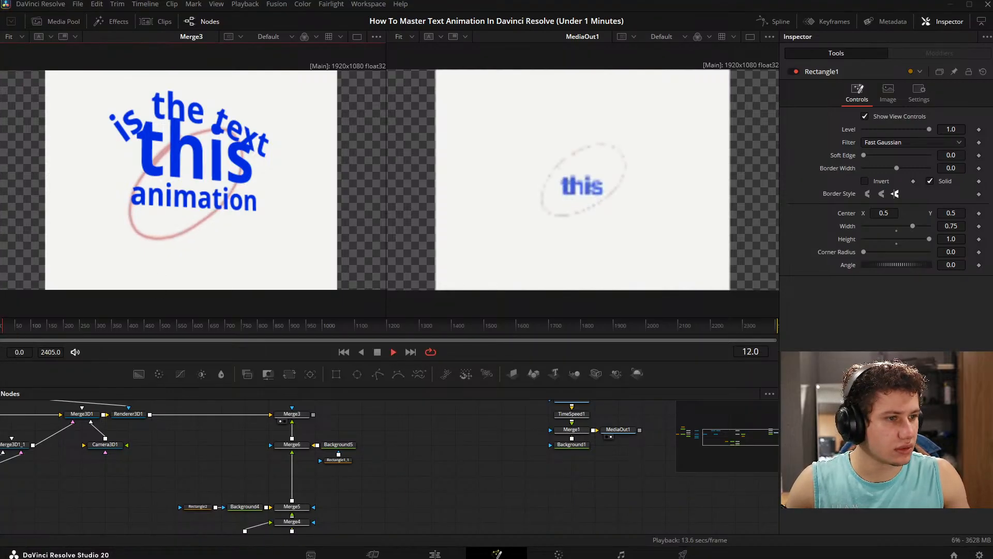
pyautogui.click(246, 5)
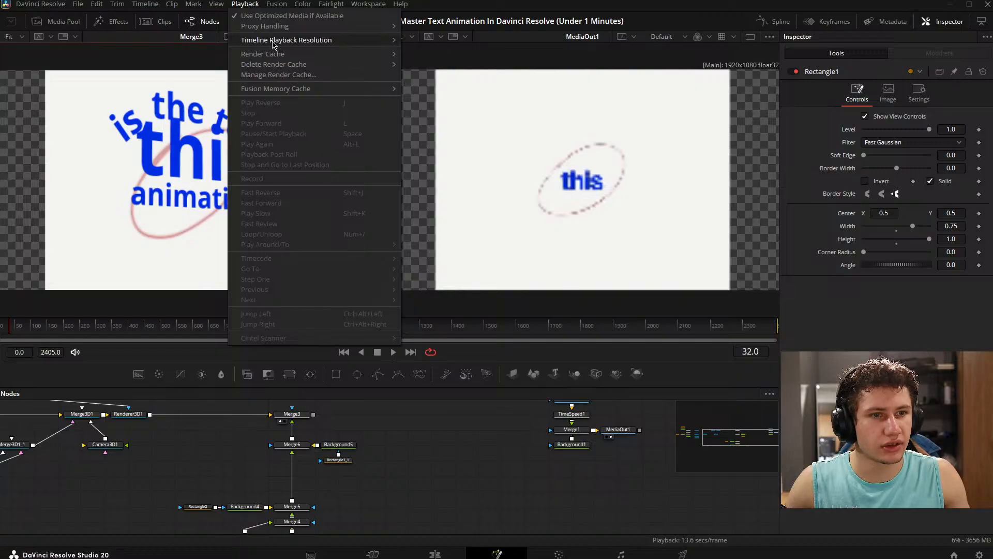
pyautogui.moveTo(273, 41)
pyautogui.click(420, 51)
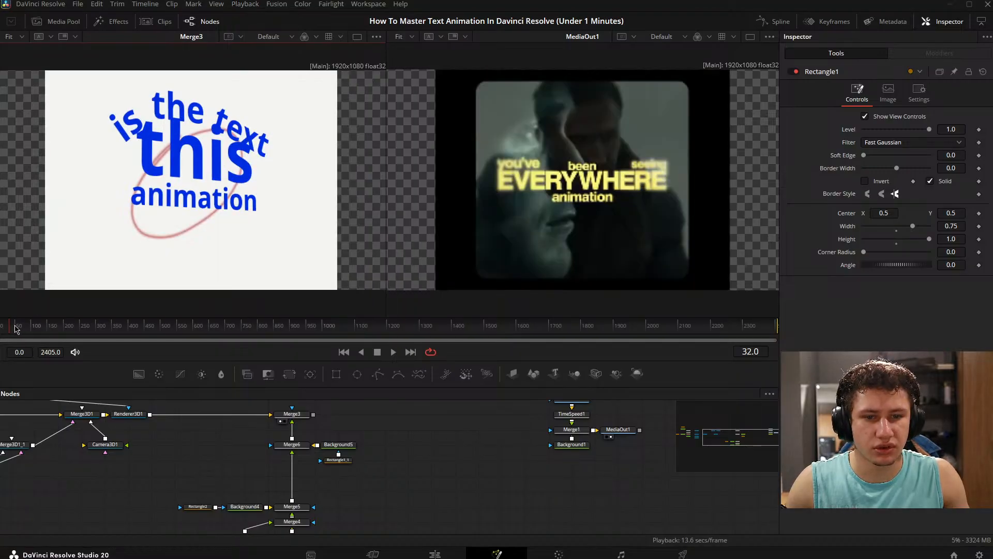
pyautogui.moveTo(16, 329); pyautogui.dragTo(1, 310)
# - Display the Merge3D1 scene in the first viewer and Merge3 in the second viewer
pyautogui.moveTo(394, 496); pyautogui.dragTo(693, 490)
pyautogui.moveTo(488, 442); pyautogui.dragTo(412, 489)
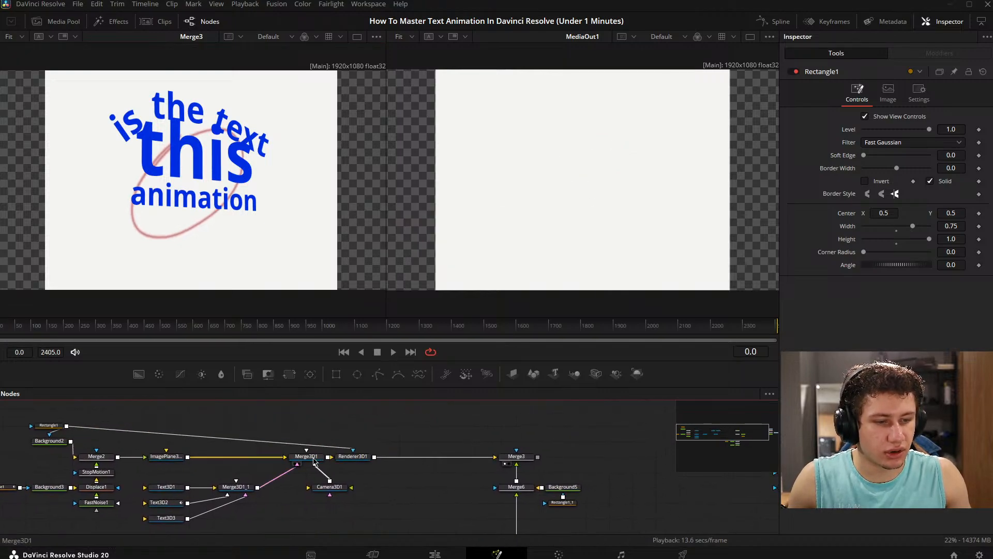
pyautogui.moveTo(314, 461); pyautogui.dragTo(189, 182)
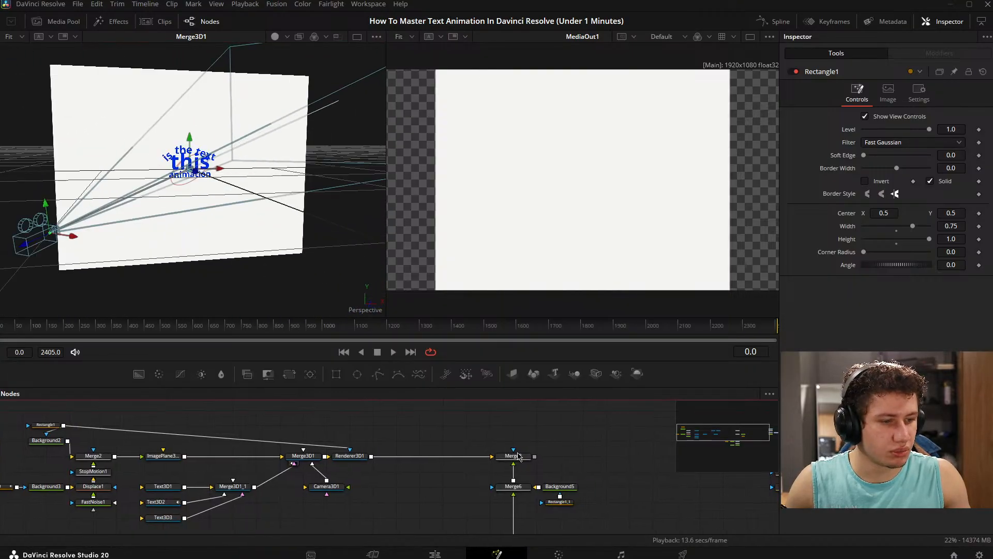
pyautogui.moveTo(517, 451); pyautogui.dragTo(590, 248)
pyautogui.scroll(-5, 566, 397)
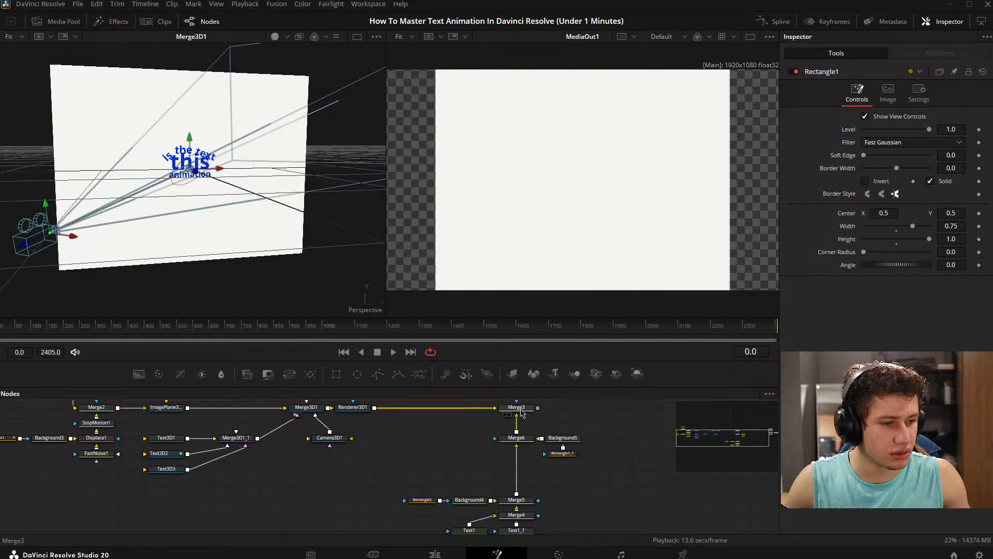
pyautogui.click(509, 414)
# - Try shifting the Camera3D1 node's translation values in its transform settings
pyautogui.moveTo(397, 465)
pyautogui.mouseDown()
pyautogui.moveTo(379, 472)
pyautogui.moveTo(387, 454)
pyautogui.mouseUp()
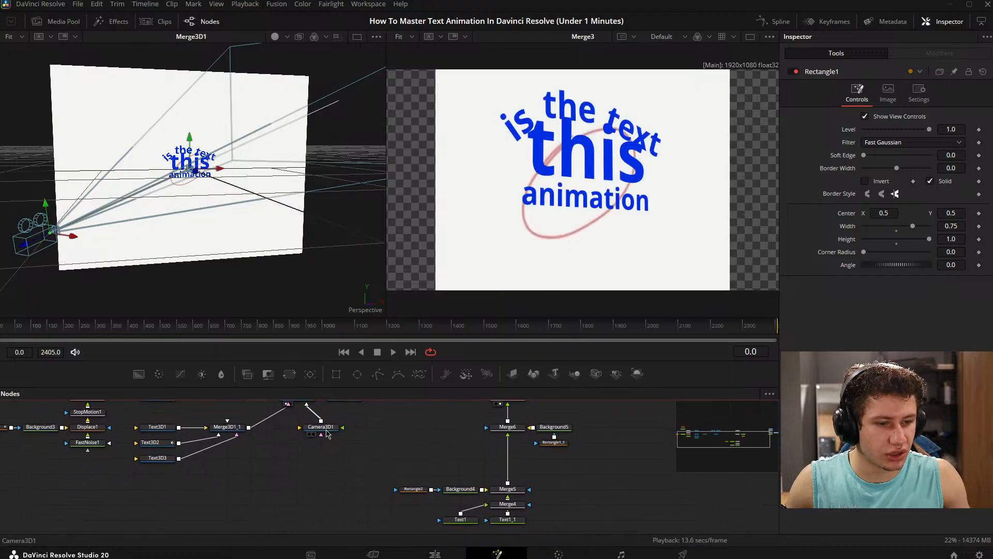
pyautogui.click(323, 428)
pyautogui.moveTo(401, 417); pyautogui.dragTo(507, 455)
pyautogui.click(888, 95)
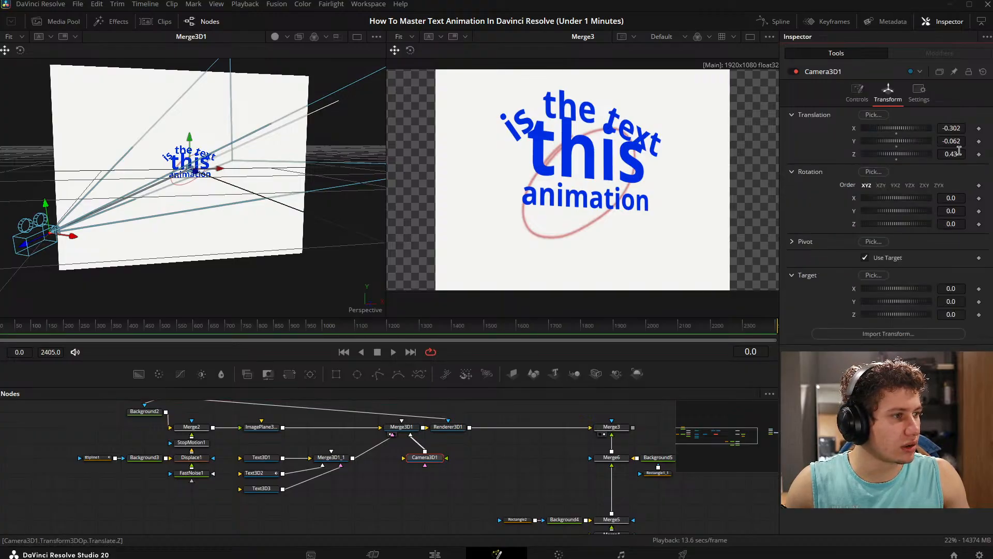
pyautogui.moveTo(957, 143); pyautogui.dragTo(848, 141)
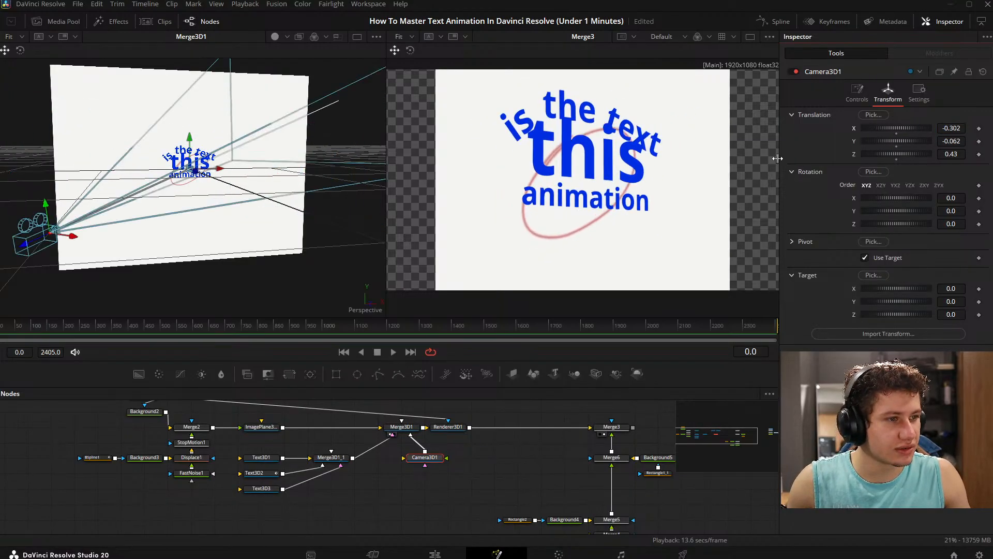
# - Display MediaOut1 in the second viewer and scrub the animation to frame 89
pyautogui.moveTo(595, 431); pyautogui.dragTo(182, 436)
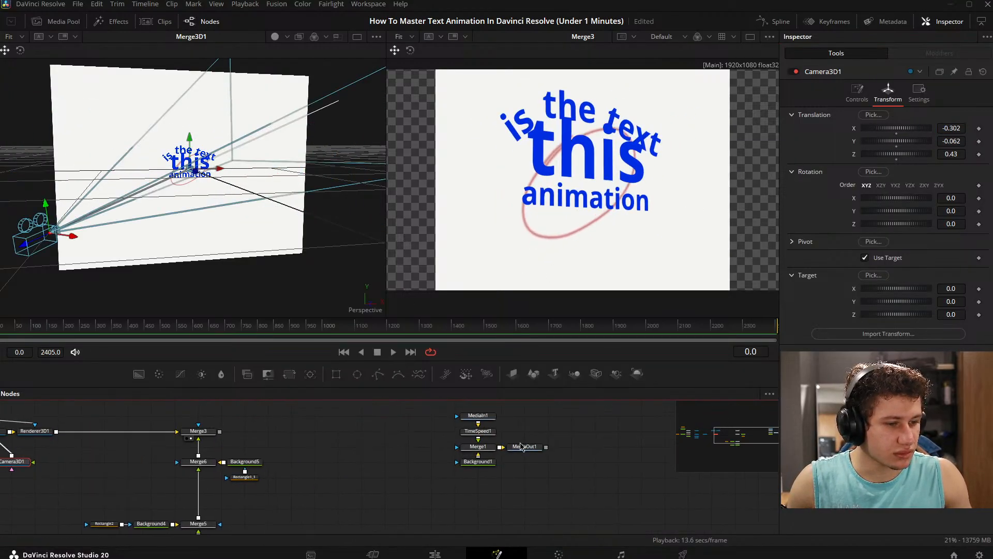
pyautogui.moveTo(520, 438); pyautogui.dragTo(580, 334)
pyautogui.moveTo(579, 411); pyautogui.dragTo(568, 300)
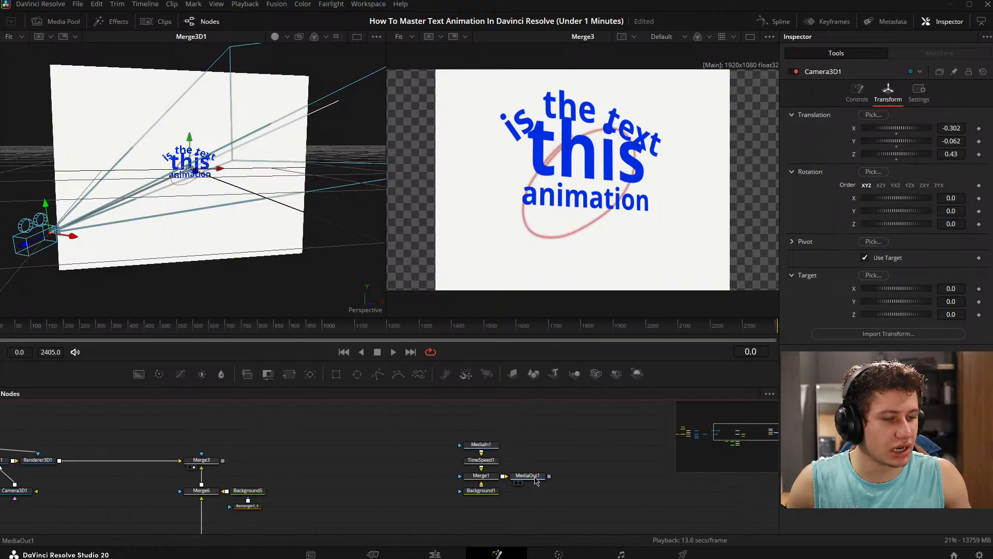
pyautogui.click(521, 482)
pyautogui.moveTo(351, 451); pyautogui.dragTo(514, 425)
pyautogui.click(12, 327)
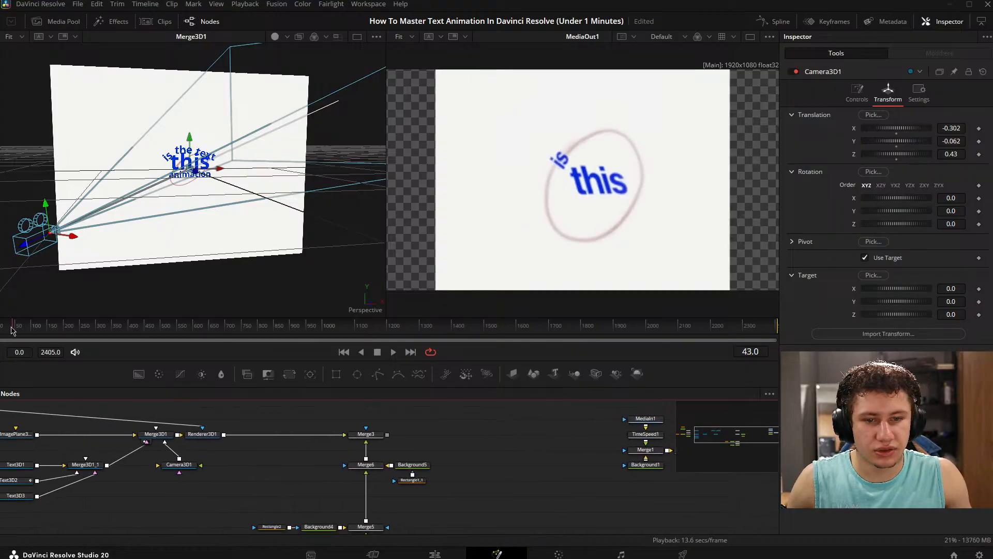
pyautogui.moveTo(12, 329); pyautogui.dragTo(29, 331)
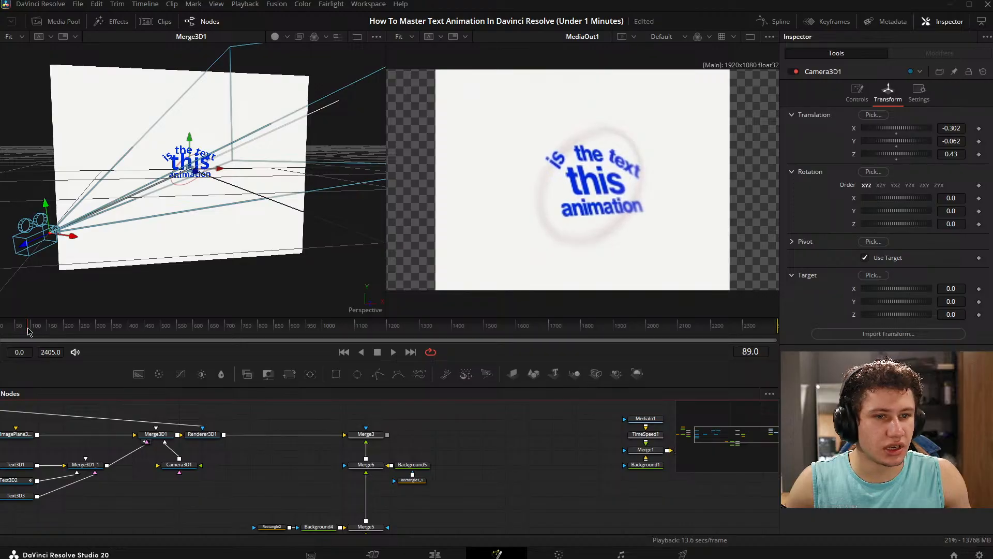
# - Display the Merge3 composite in the first viewer
pyautogui.moveTo(366, 443); pyautogui.dragTo(419, 433)
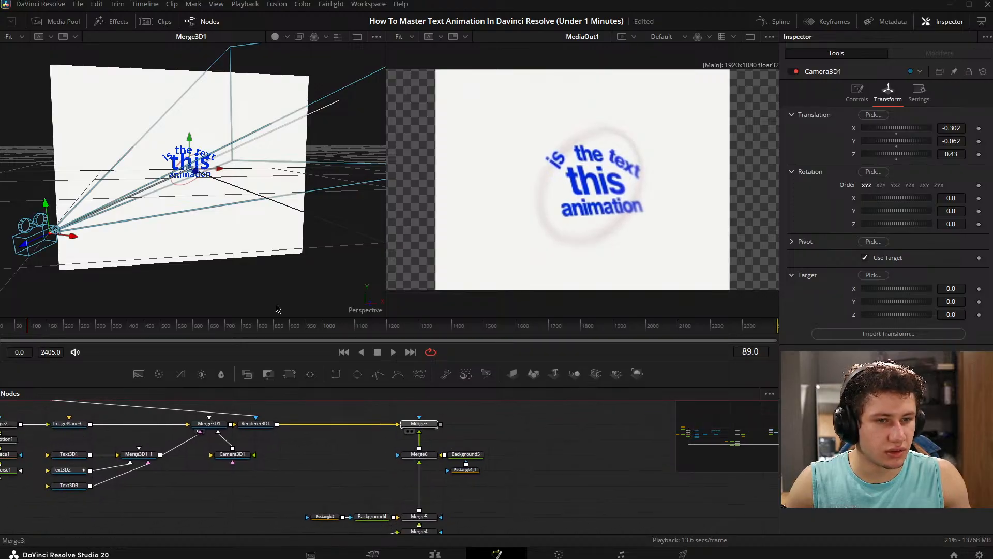
pyautogui.press('1')
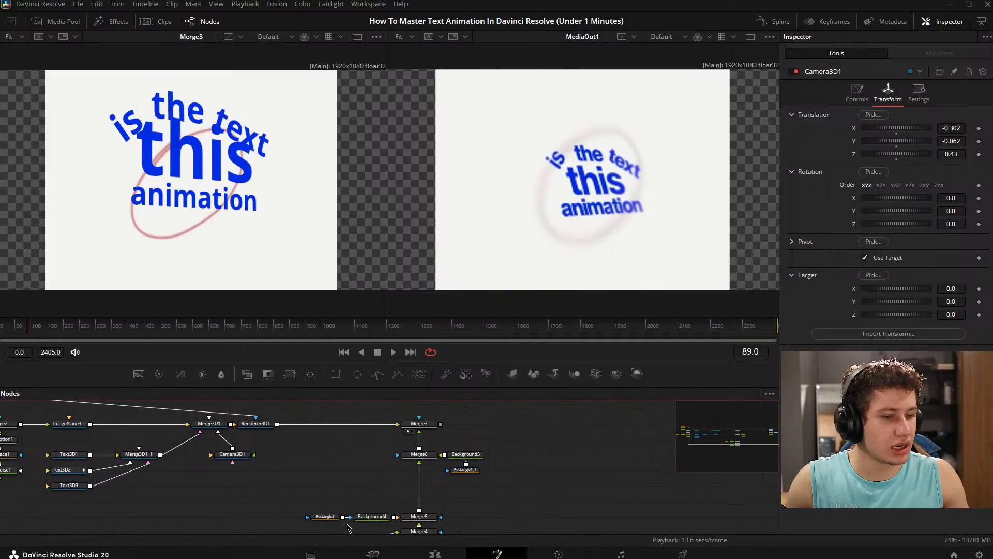
# - Scrub the animation back to frame 30 and play it to preview the text motion
pyautogui.moveTo(364, 486); pyautogui.dragTo(418, 462)
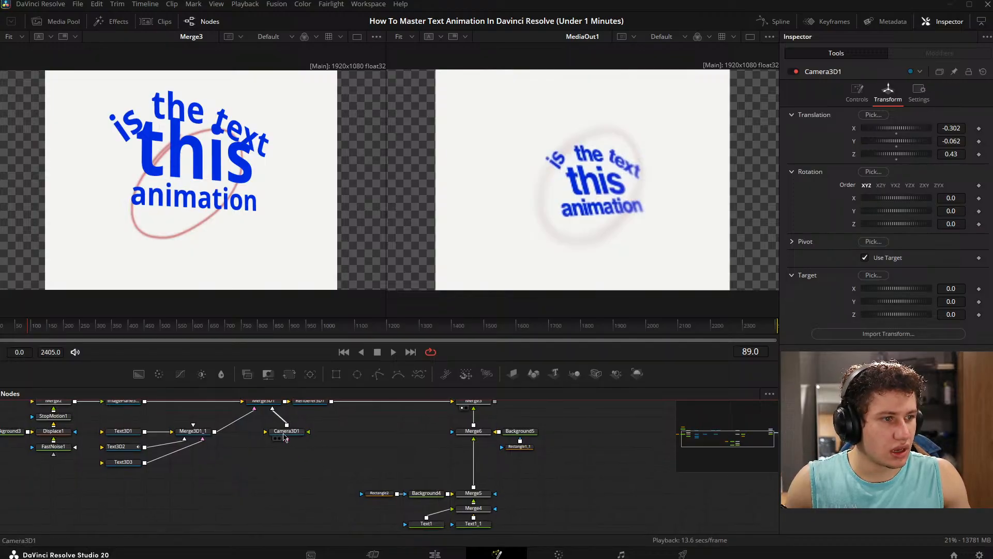
pyautogui.moveTo(19, 326)
pyautogui.mouseDown()
pyautogui.moveTo(7, 326)
pyautogui.moveTo(50, 326)
pyautogui.moveTo(3, 333)
pyautogui.moveTo(12, 334)
pyautogui.mouseUp()
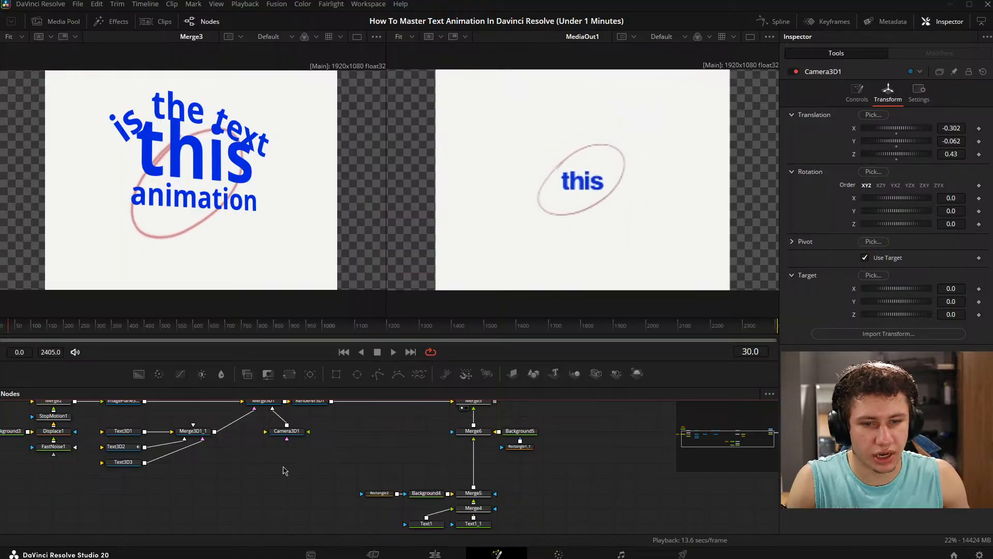
pyautogui.press('space')
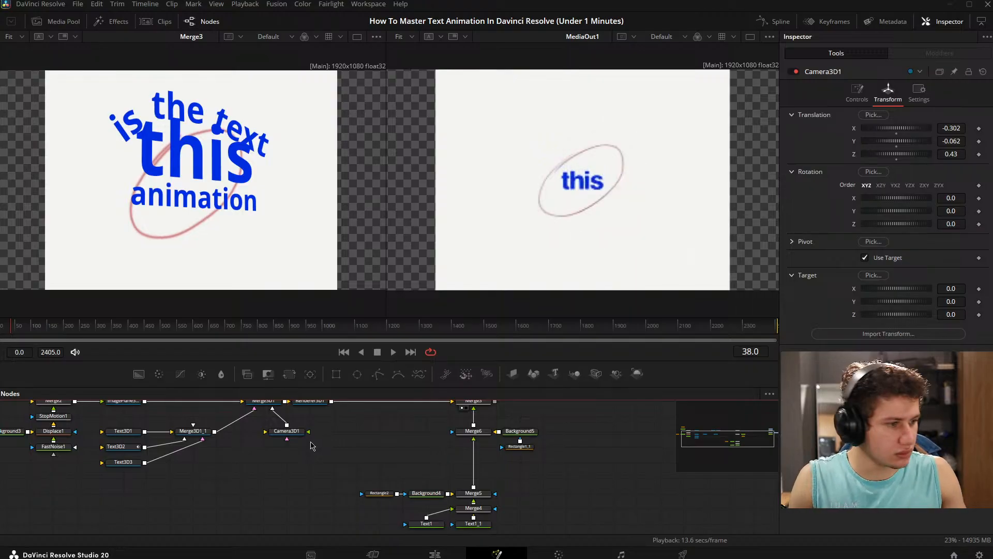
pyautogui.moveTo(285, 455); pyautogui.dragTo(310, 465)
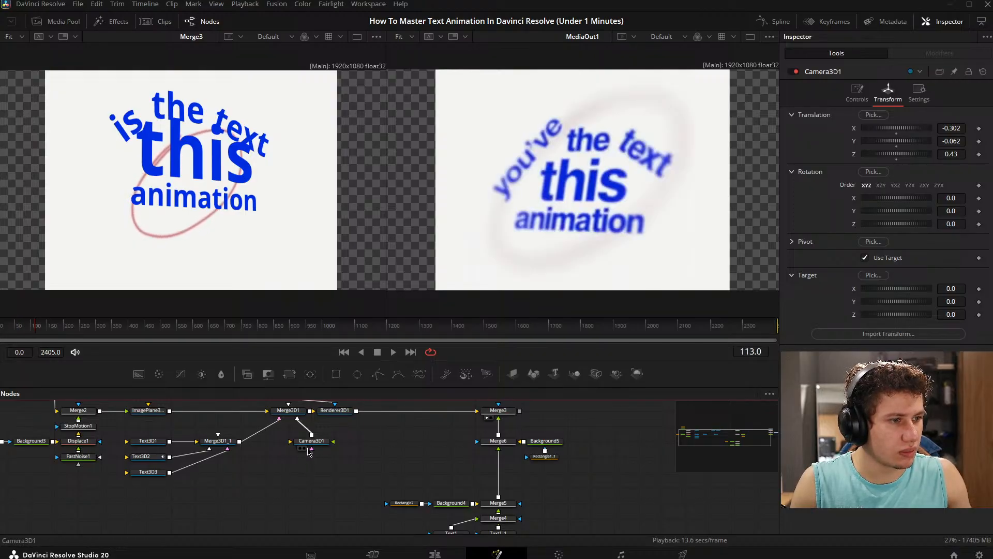
# - Step the playhead through the camera move to frame 95 and select the Camera3D1 node
pyautogui.press('Left')
pyautogui.press('Left')
pyautogui.press('Left')
pyautogui.press('Left')
pyautogui.press('Left')
pyautogui.press('Left')
pyautogui.press('Left')
pyautogui.press('Left')
pyautogui.press('Left')
pyautogui.press('Left')
pyautogui.press('Left')
pyautogui.press('Left')
pyautogui.press('Left')
pyautogui.press('Left')
pyautogui.press('Left')
pyautogui.press('Left')
pyautogui.press('Left')
pyautogui.press('Left')
pyautogui.press('Left')
pyautogui.press('Left')
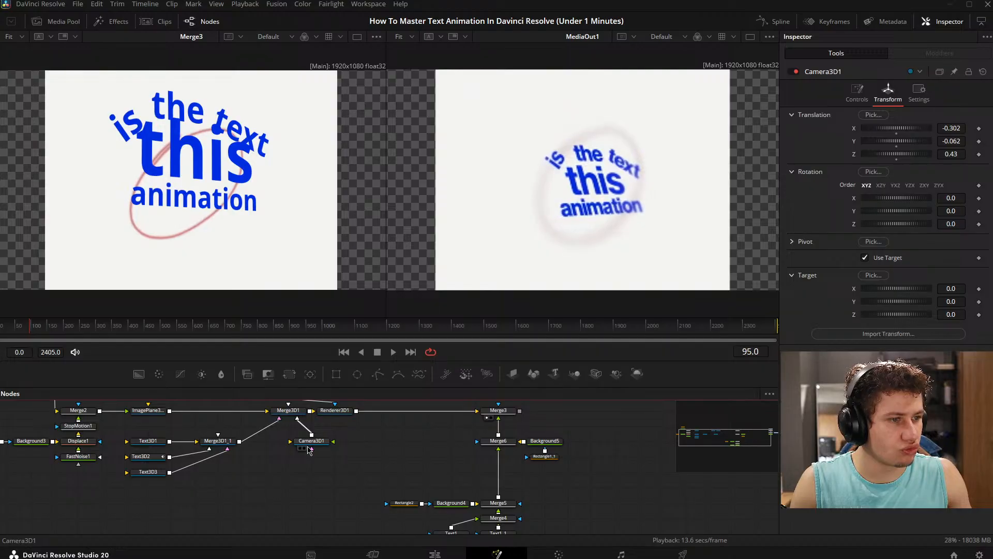
pyautogui.press('Left')
pyautogui.press('Left')
pyautogui.press('Left')
pyautogui.press('Left')
pyautogui.press('Left')
pyautogui.press('Left')
pyautogui.press('Left')
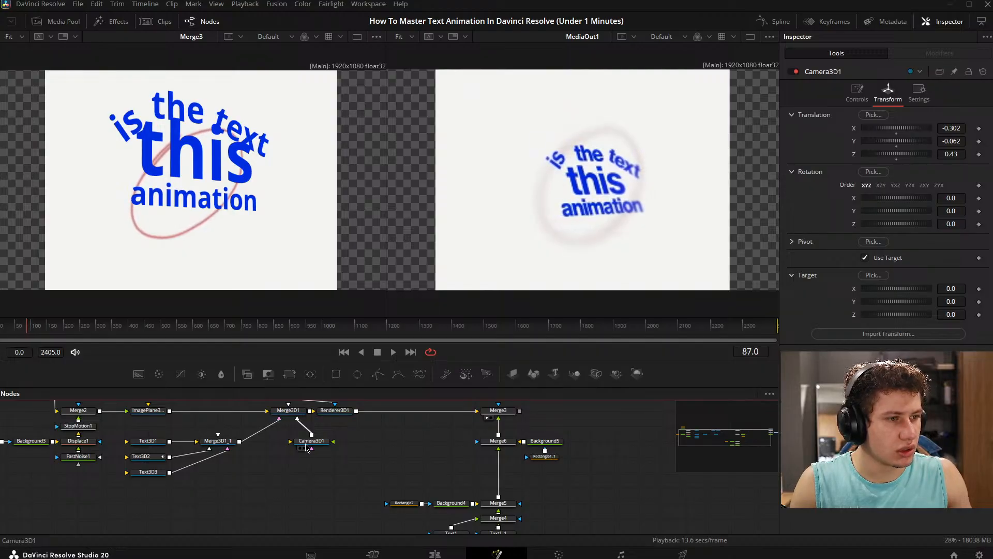
pyautogui.press('Right')
pyautogui.press('Right')
pyautogui.press('Right')
pyautogui.press('Right')
pyautogui.press('Right')
pyautogui.press('Right')
pyautogui.press('Right')
pyautogui.press('Right')
pyautogui.click(319, 443)
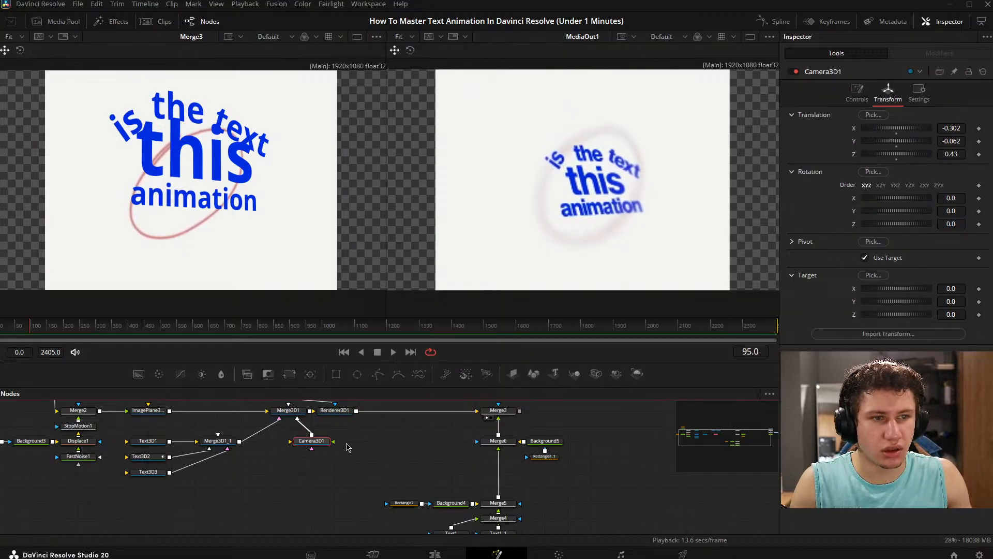
# - Inspect the Text3D2 node's transform settings and the Text3D3 node's text settings
pyautogui.moveTo(348, 446); pyautogui.dragTo(372, 456)
pyautogui.moveTo(450, 479); pyautogui.dragTo(539, 441)
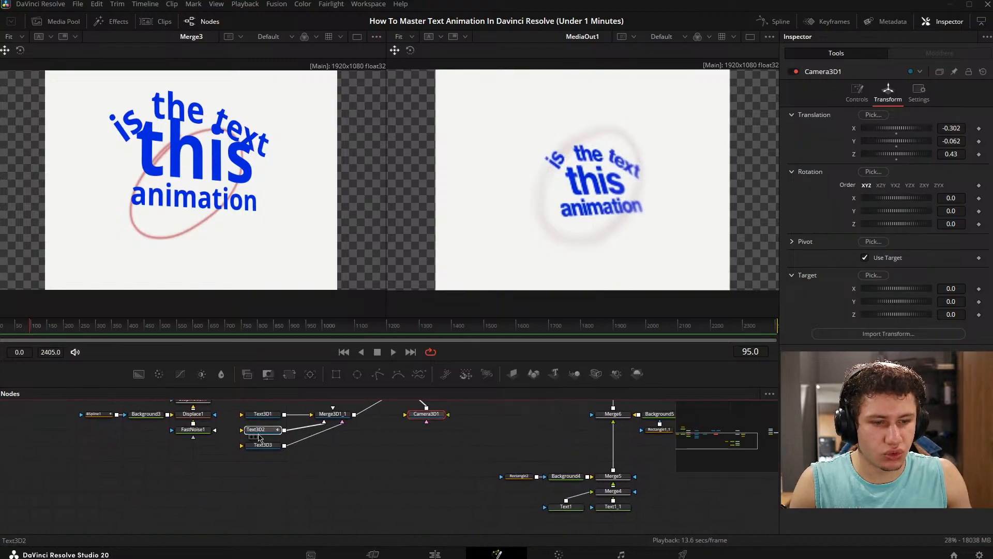
pyautogui.click(259, 434)
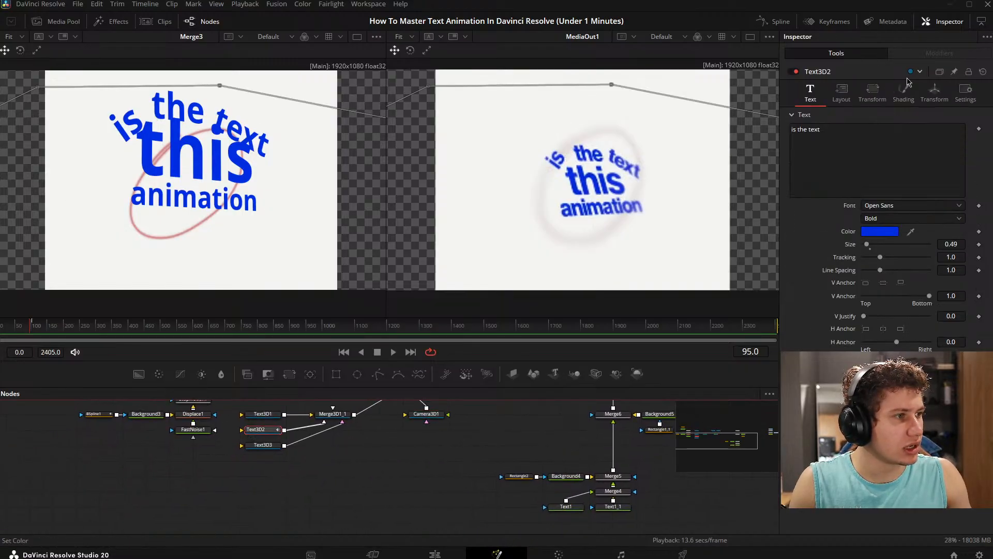
pyautogui.click(934, 92)
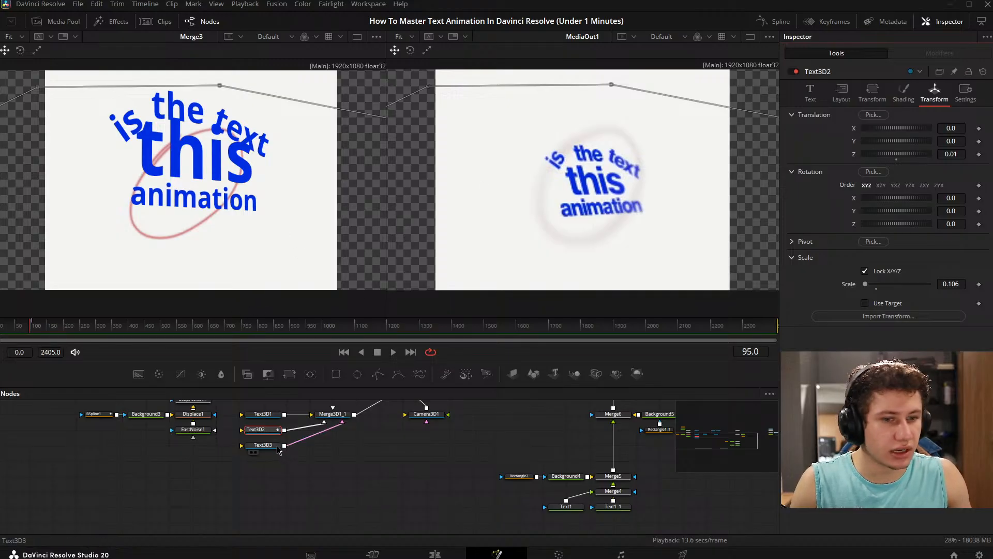
pyautogui.click(277, 448)
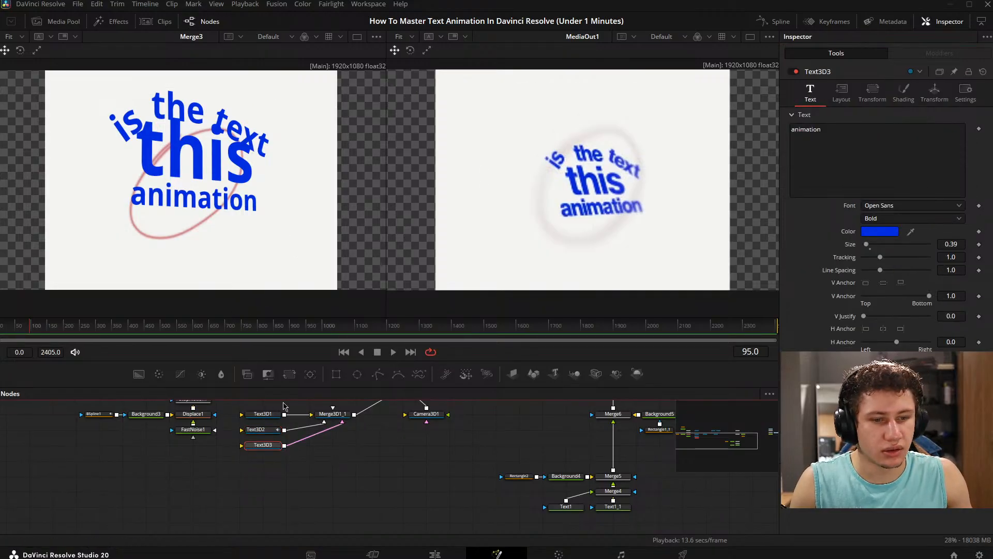
# - Reduce the text size to 0.59 on the Text3D1 node and 0.32 on the Text3D3 node
pyautogui.click(278, 413)
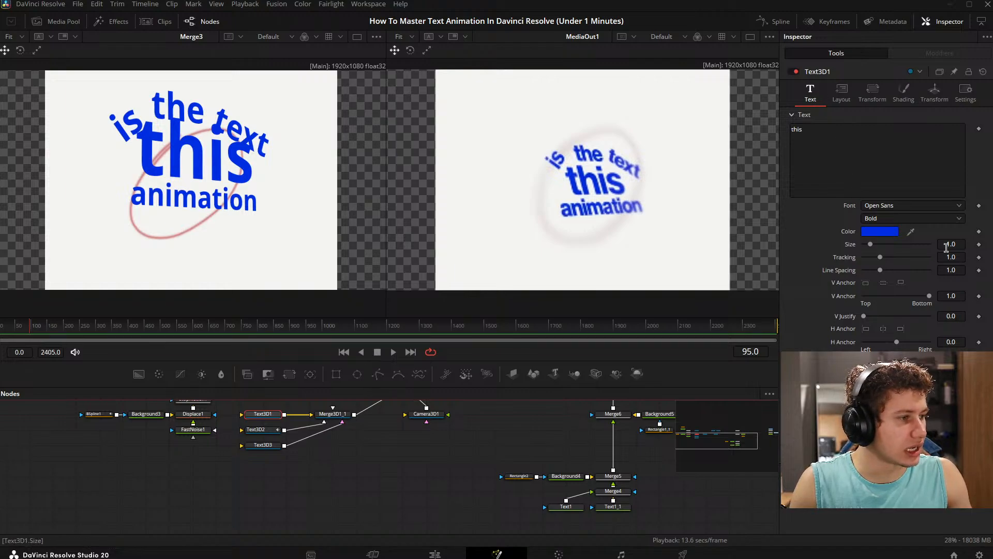
pyautogui.moveTo(947, 247); pyautogui.dragTo(924, 248)
pyautogui.click(267, 445)
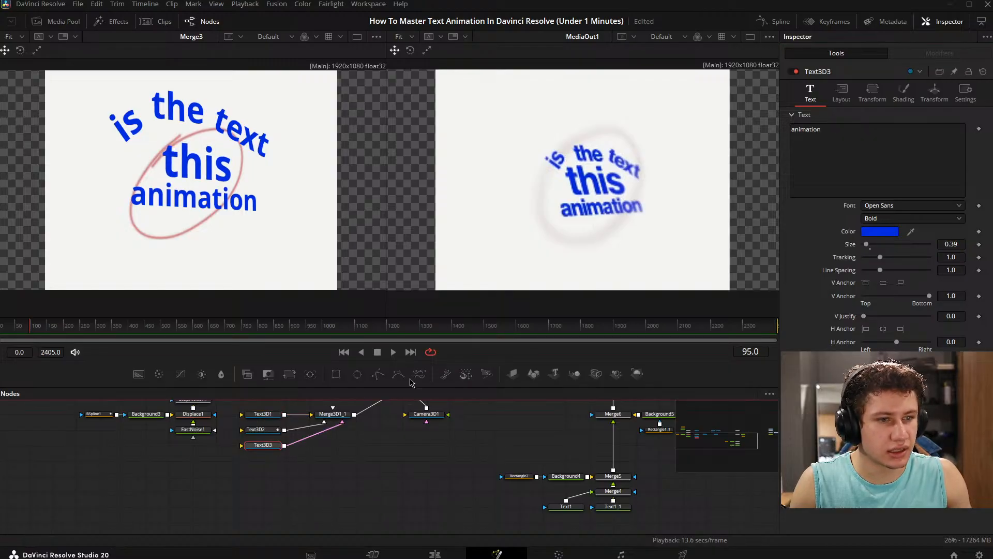
pyautogui.moveTo(960, 247); pyautogui.dragTo(952, 248)
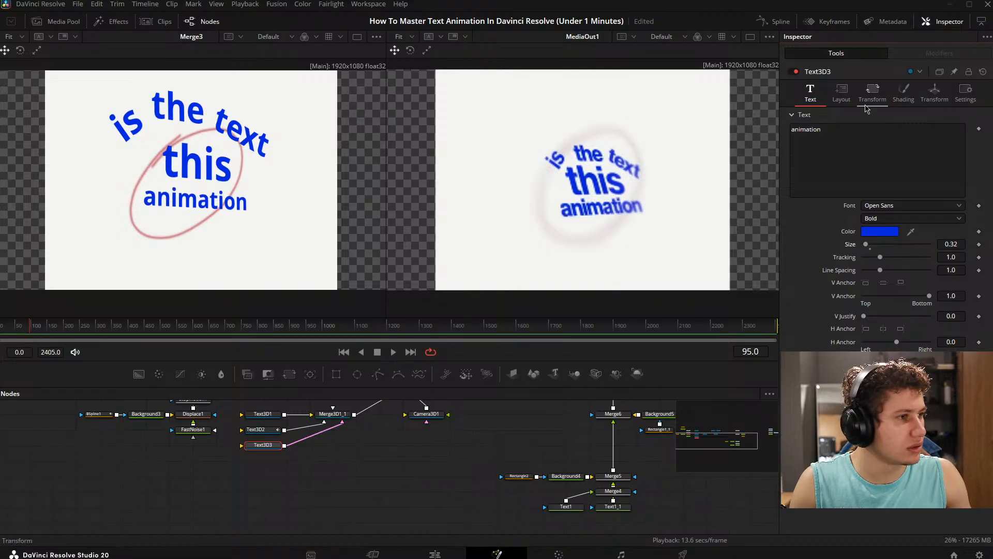
# - Set the Text3D3 layout centre Y to 0.3 and slightly lower the Text3D1 layout centre Y
pyautogui.click(842, 94)
pyautogui.moveTo(954, 141); pyautogui.dragTo(957, 142)
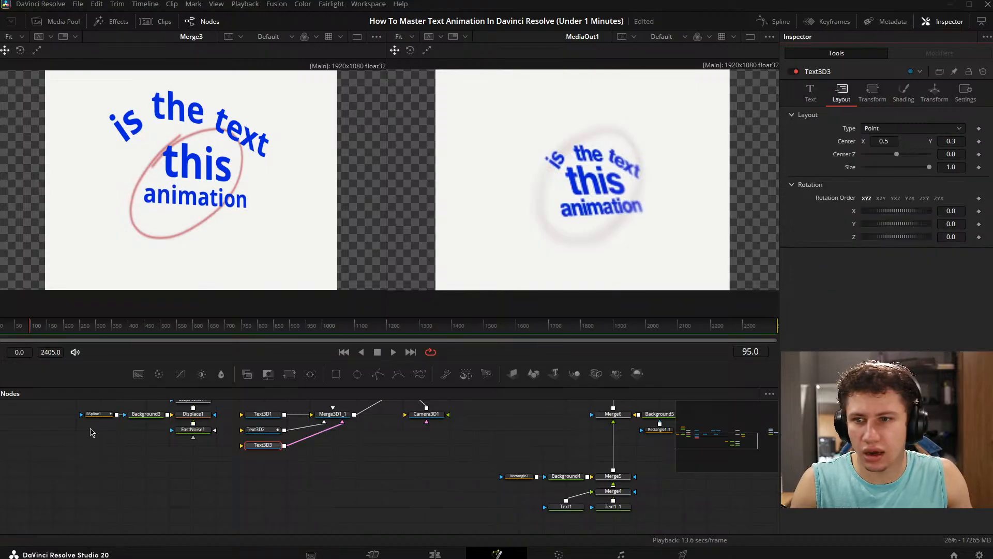
pyautogui.click(263, 414)
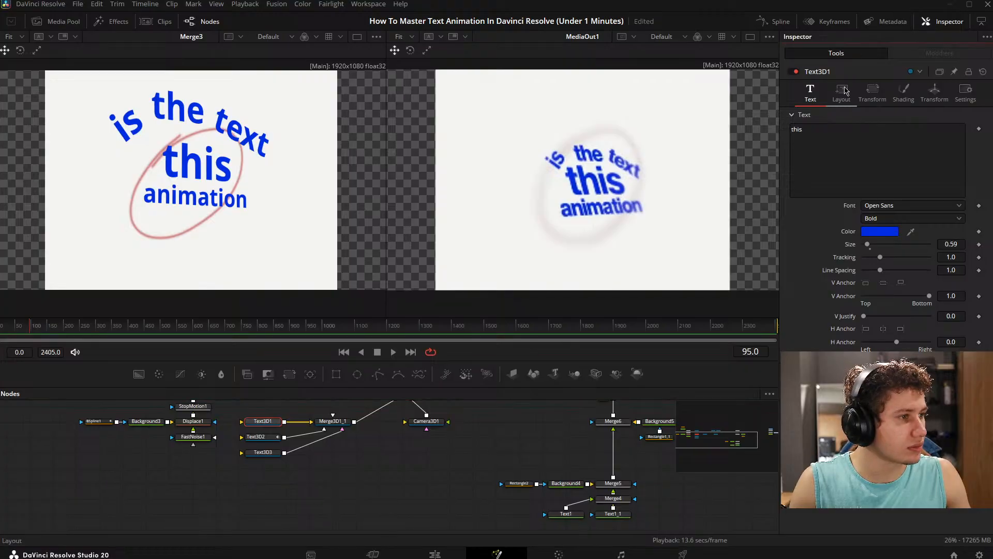
pyautogui.click(842, 94)
pyautogui.moveTo(960, 145)
pyautogui.mouseDown()
pyautogui.moveTo(957, 128)
pyautogui.moveTo(952, 141)
pyautogui.mouseUp()
# - Set the Text3D2 translation to X 0.014 and Y -0.013, and reduce its text size to 0.33
pyautogui.click(256, 436)
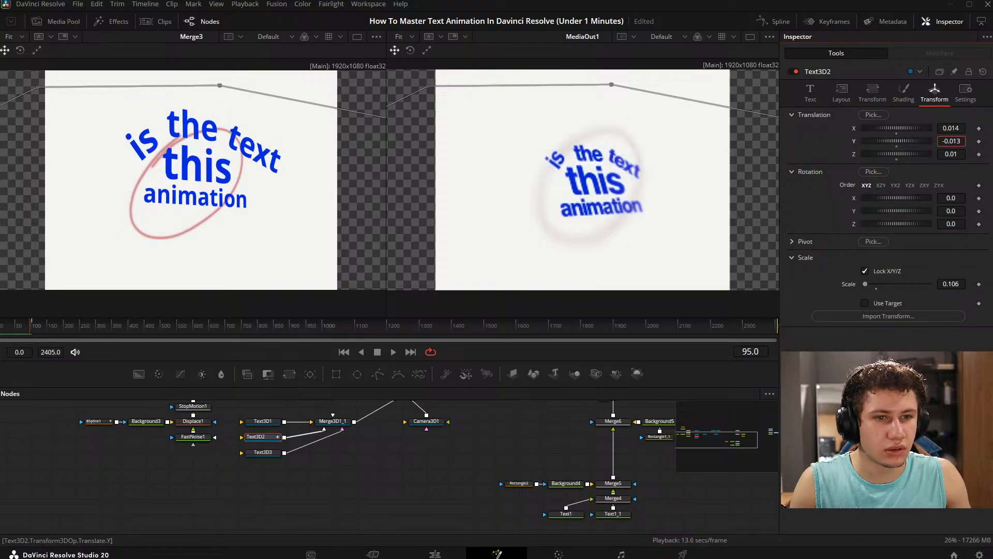
pyautogui.click(812, 100)
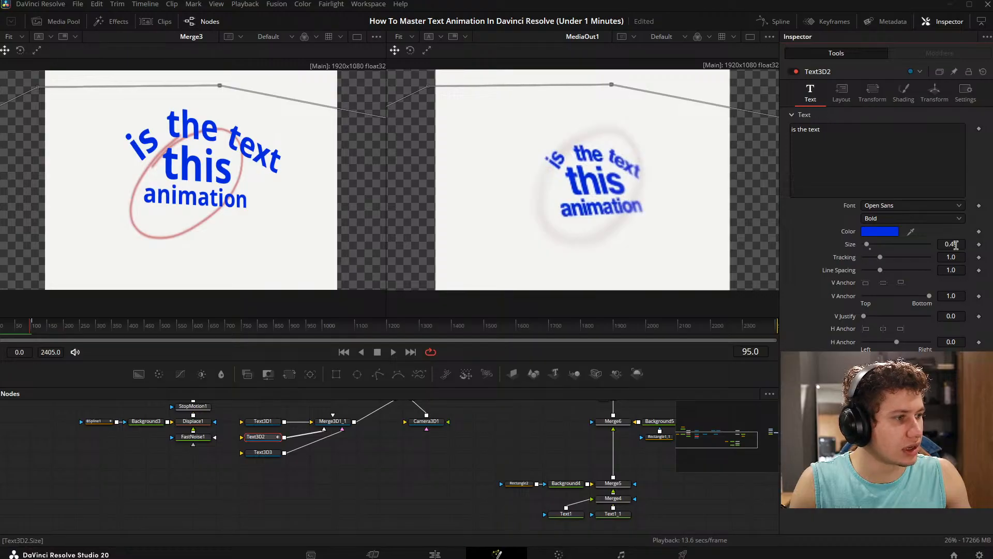
pyautogui.moveTo(956, 244); pyautogui.dragTo(952, 245)
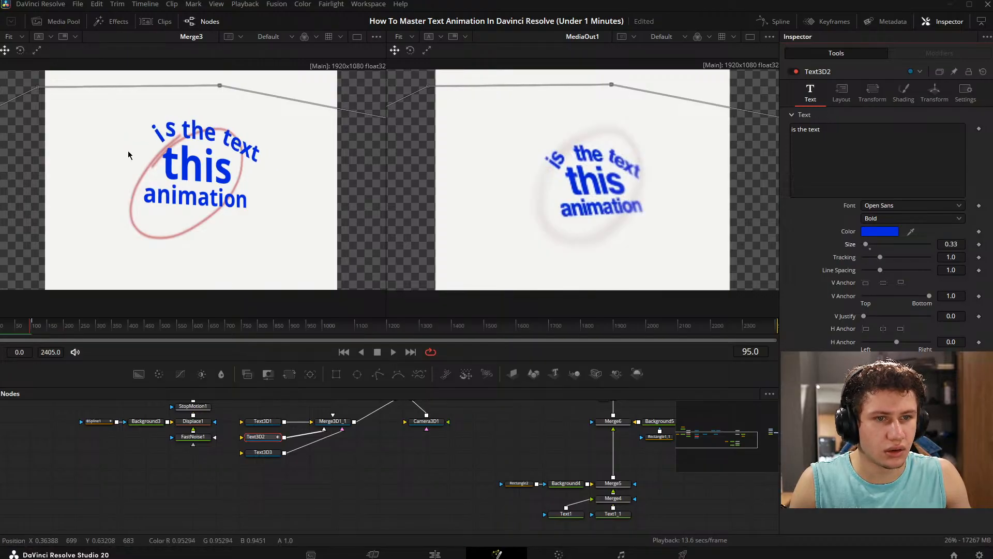
# - Examine the layout and character transform settings of the Text3D2 node against the Merge3 composite
pyautogui.moveTo(65, 125); pyautogui.dragTo(212, 135)
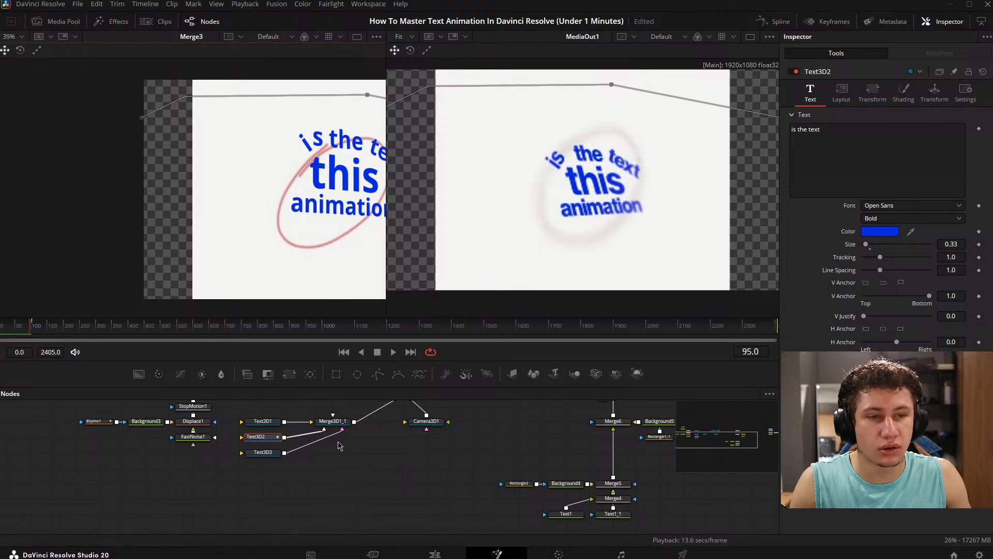
pyautogui.click(851, 98)
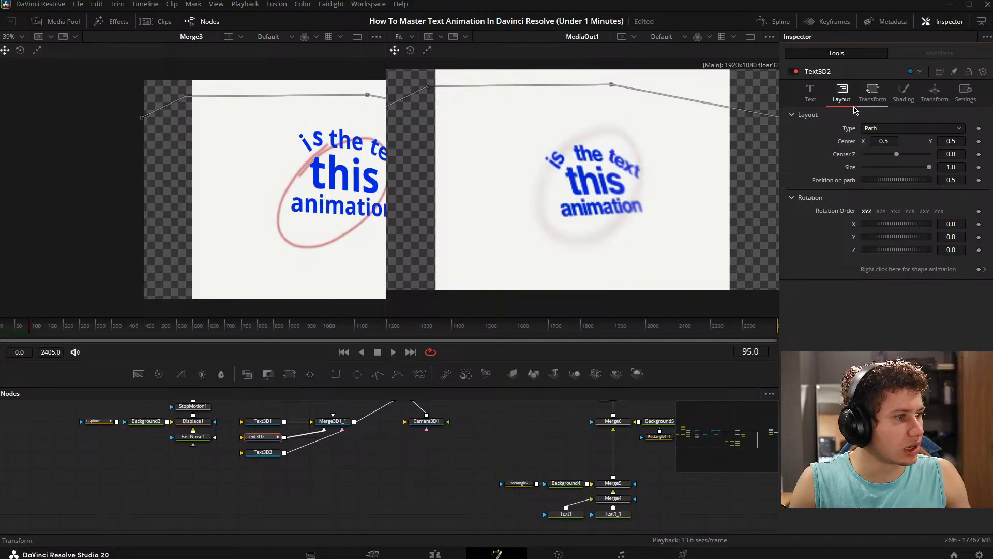
pyautogui.moveTo(330, 149); pyautogui.dragTo(150, 145)
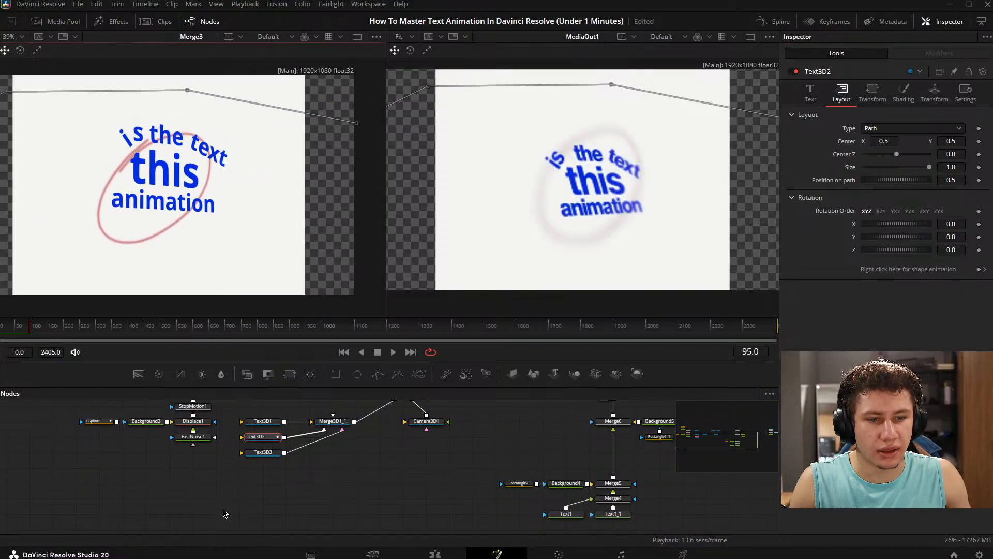
pyautogui.click(880, 98)
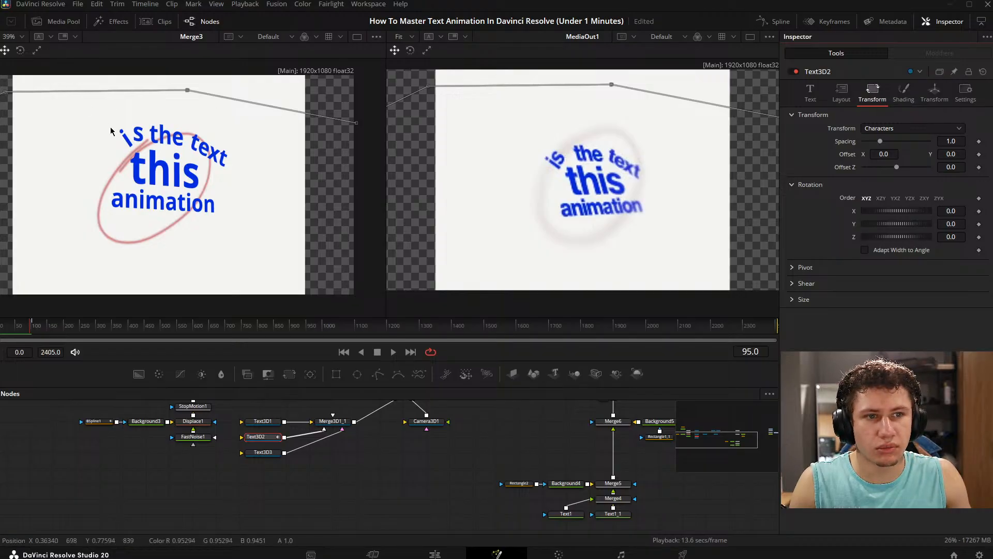
pyautogui.moveTo(114, 132); pyautogui.dragTo(146, 130)
pyautogui.click(257, 441)
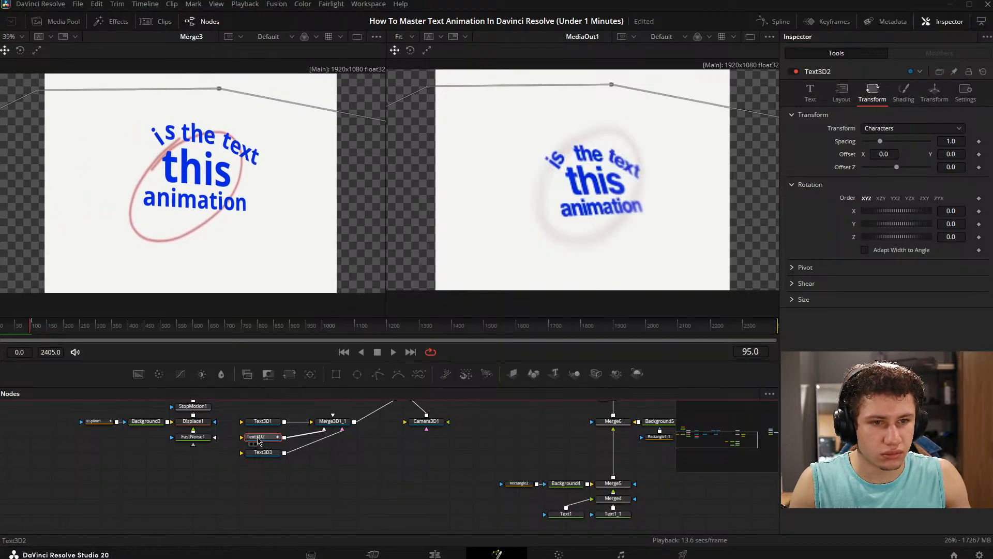
pyautogui.moveTo(80, 153); pyautogui.dragTo(122, 155)
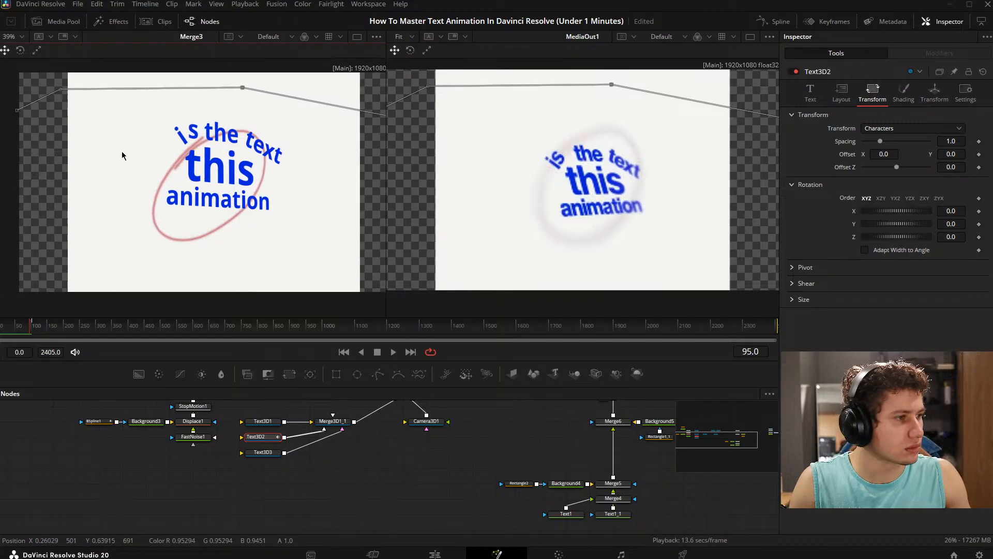
# - Try shifting the Text3D2 layout centre along X
pyautogui.click(846, 97)
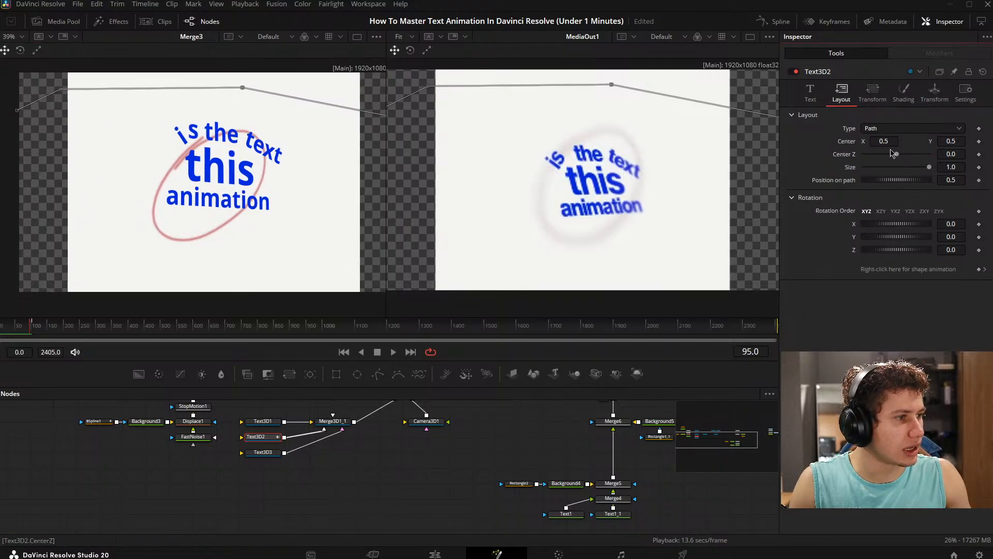
pyautogui.moveTo(886, 141)
pyautogui.mouseDown()
pyautogui.moveTo(912, 141)
pyautogui.moveTo(883, 141)
pyautogui.moveTo(892, 142)
pyautogui.mouseUp()
pyautogui.hotkey('ctrl', 'z')
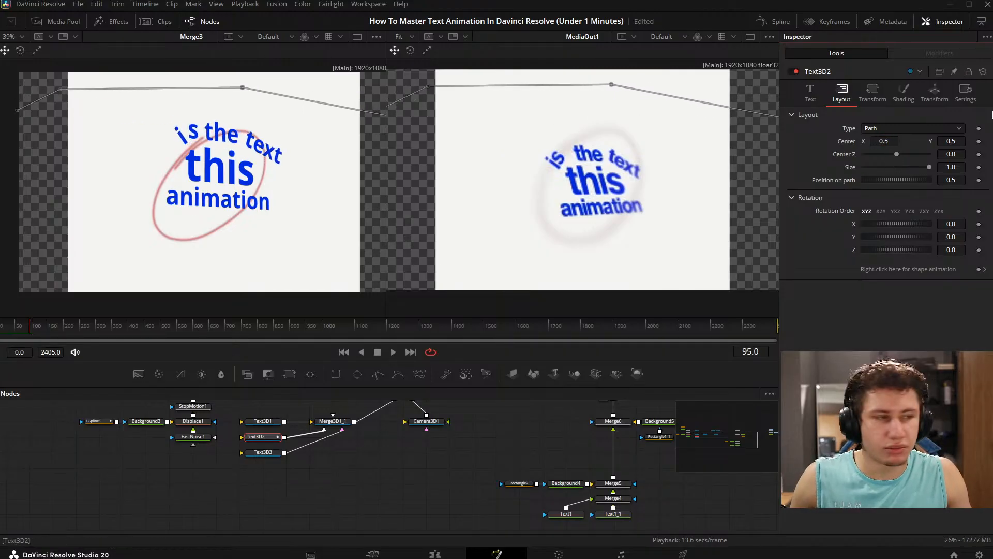
# - Try scaling the Text3D2 node to 0.218 and shifting its X translation to -0.043
pyautogui.click(873, 93)
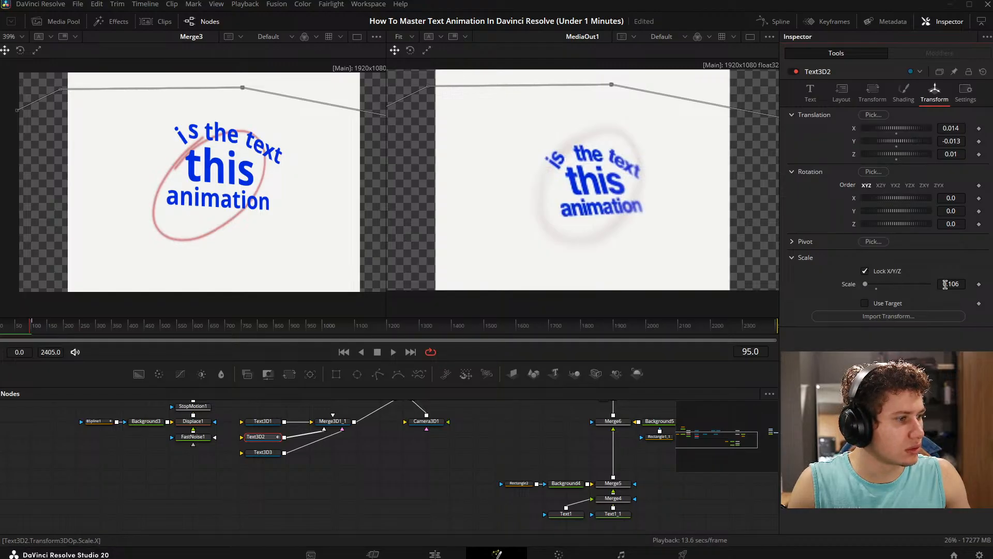
pyautogui.moveTo(946, 284); pyautogui.dragTo(990, 285)
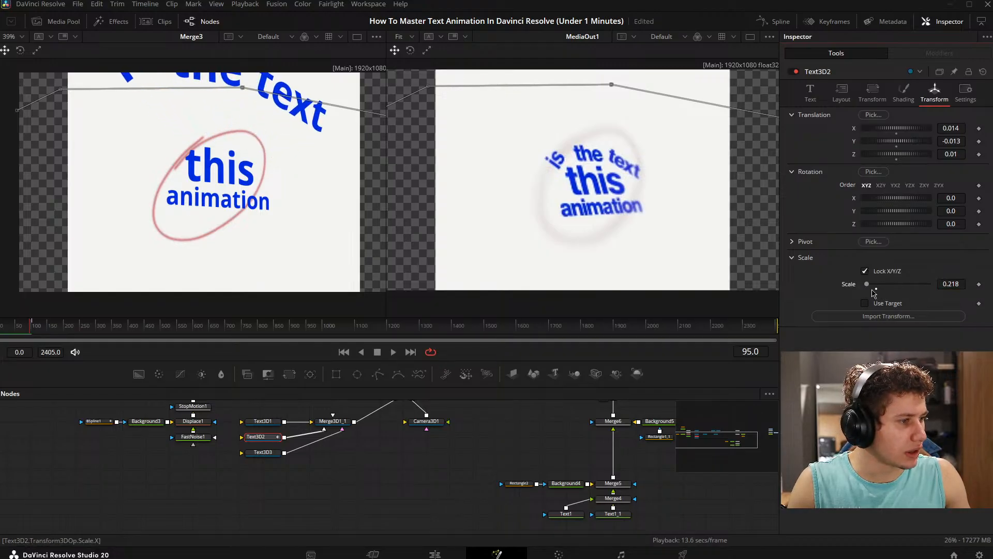
pyautogui.moveTo(867, 284); pyautogui.dragTo(864, 284)
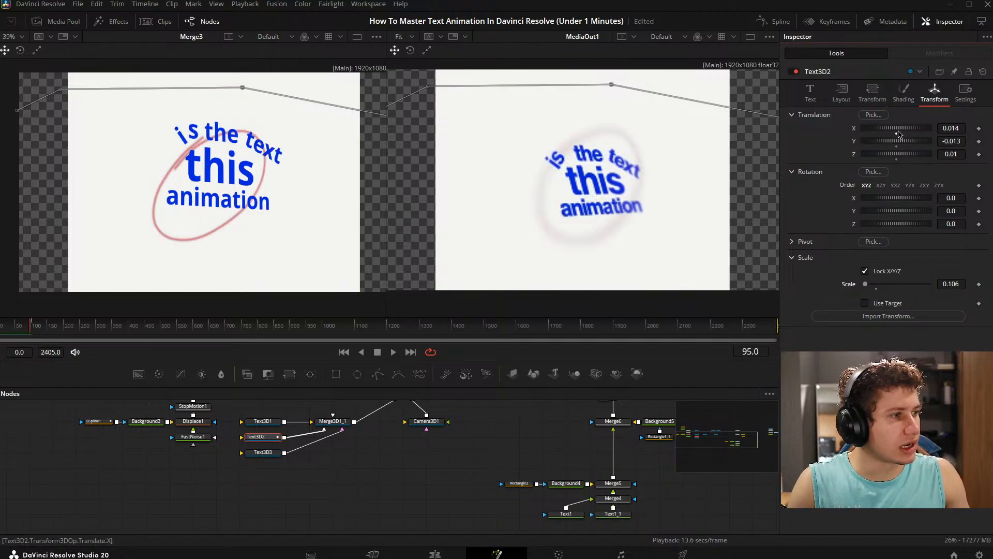
pyautogui.moveTo(949, 131); pyautogui.dragTo(915, 130)
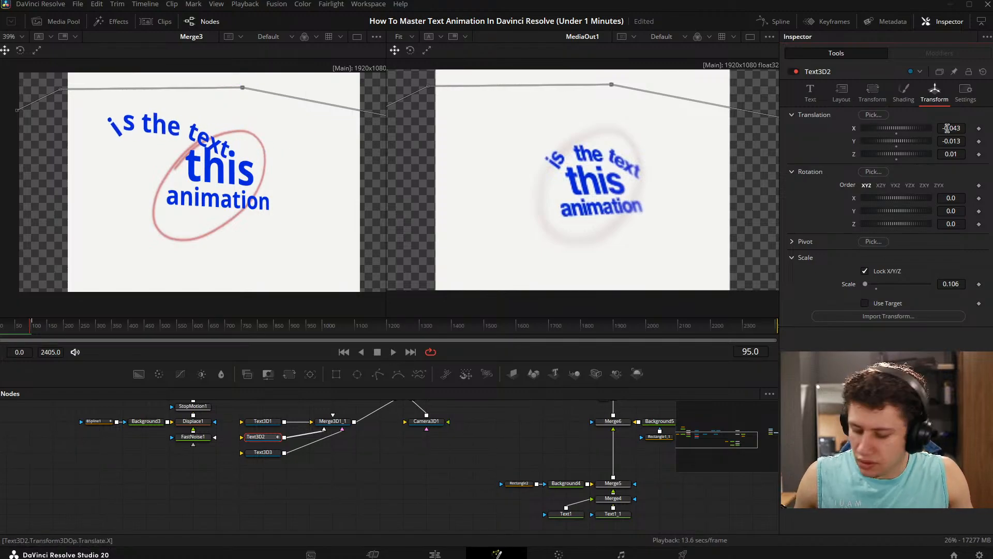
pyautogui.hotkey('ctrl', 'z')
# - Check the Text3D2 character transform settings and try adjusting its layout centre X again
pyautogui.click(872, 93)
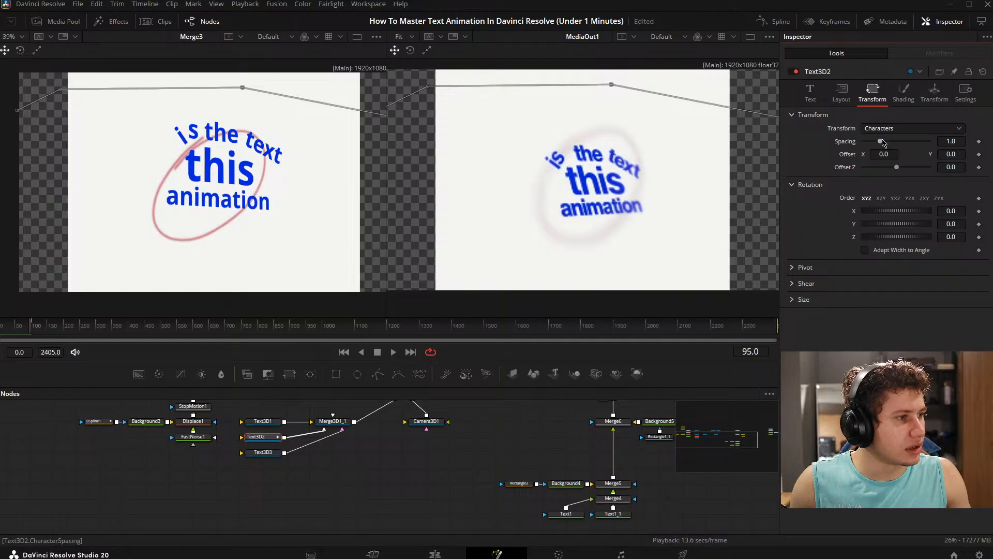
pyautogui.click(841, 94)
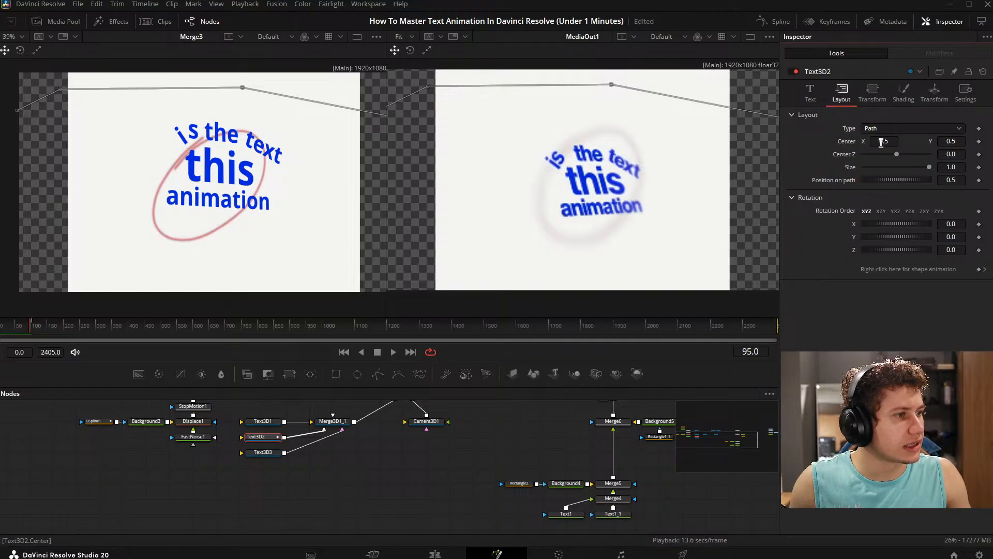
pyautogui.moveTo(881, 143); pyautogui.dragTo(904, 143)
pyautogui.hotkey('ctrl', 'z')
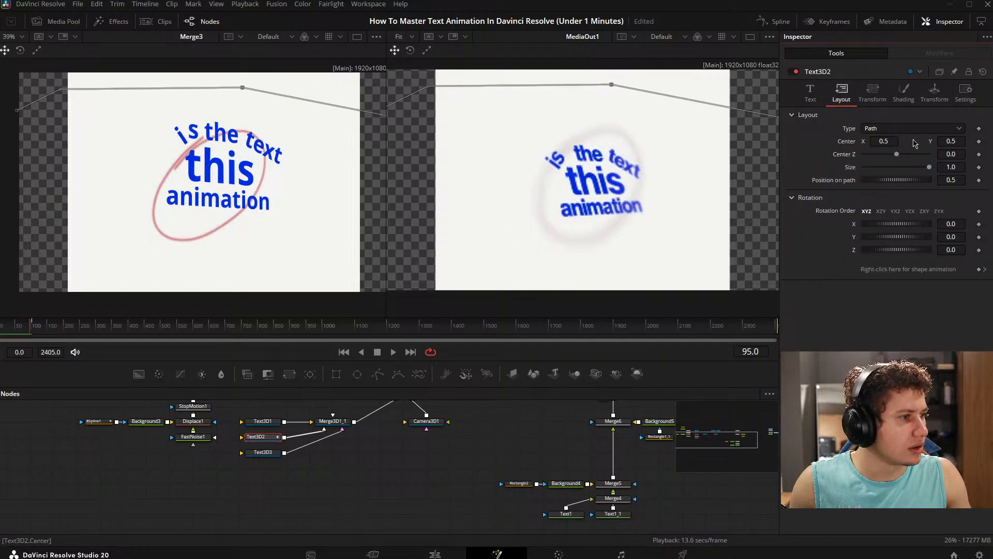
# - Set the Text3D2 layout type to Circle
pyautogui.click(886, 129)
pyautogui.click(880, 165)
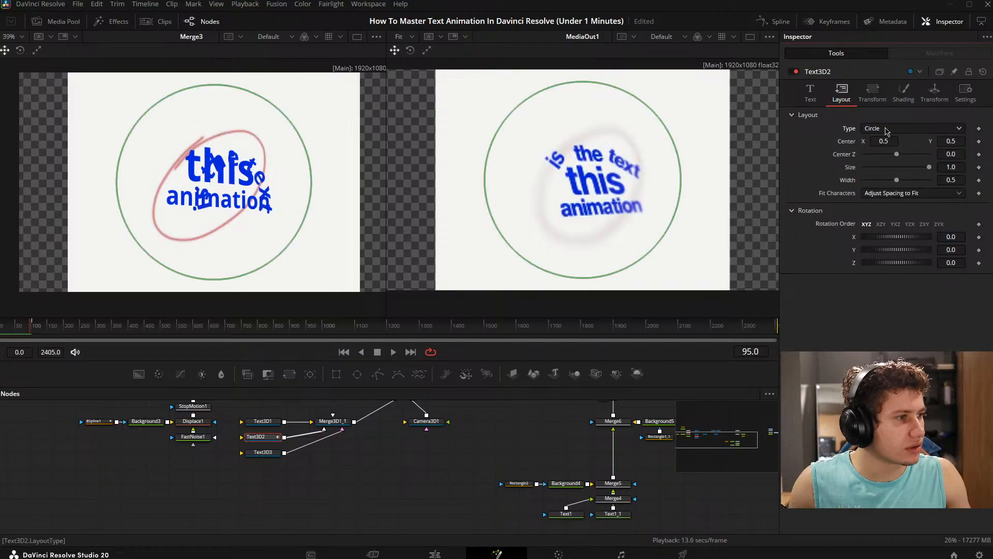
# - Set the Text3D2 layout type to Path and check the curved text against the whole frame
pyautogui.click(886, 129)
pyautogui.click(886, 175)
pyautogui.scroll(-3, 181, 154)
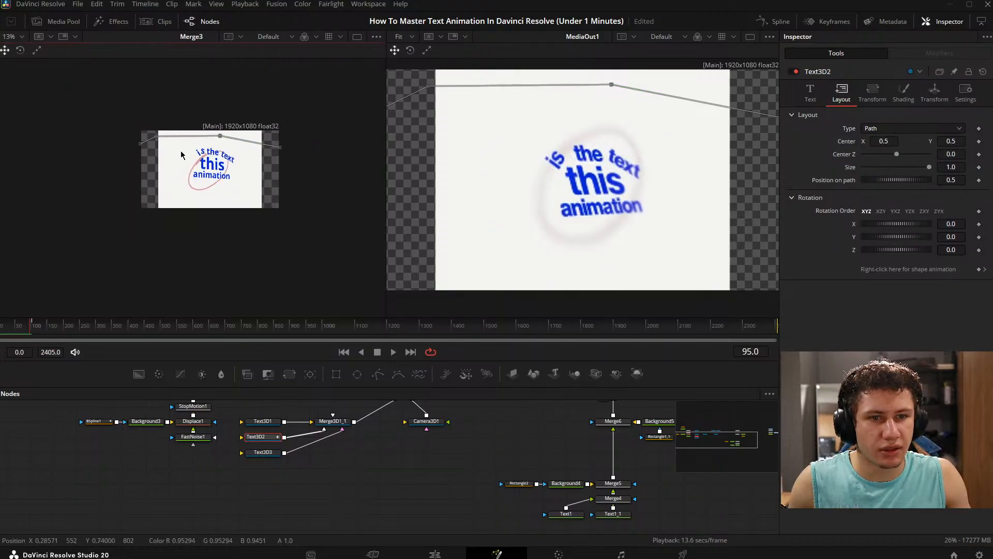
pyautogui.scroll(1, 181, 154)
pyautogui.moveTo(128, 104); pyautogui.dragTo(53, 123)
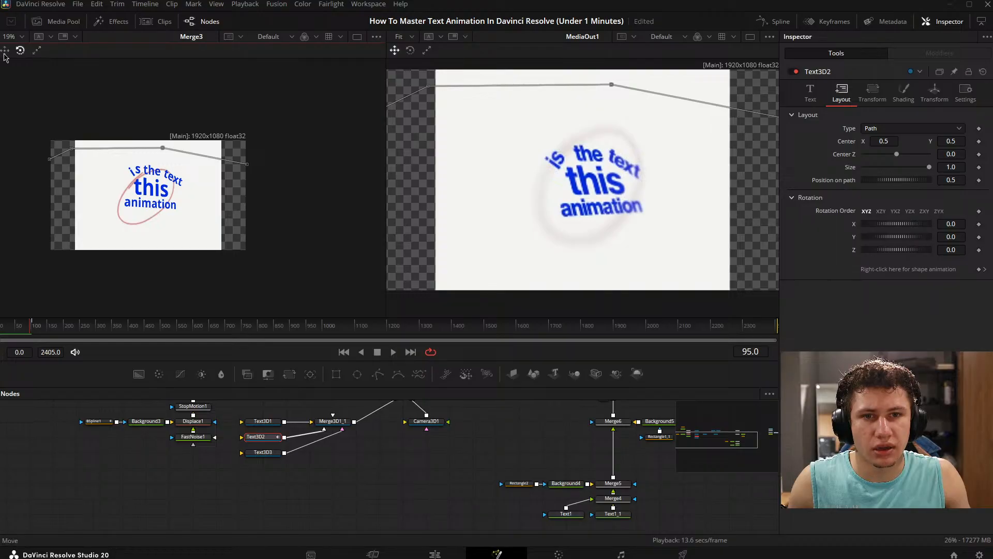
# - Show the Merge3D1_1 scene in the first viewer and frame the selected Text3D2 text in it
pyautogui.click(324, 449)
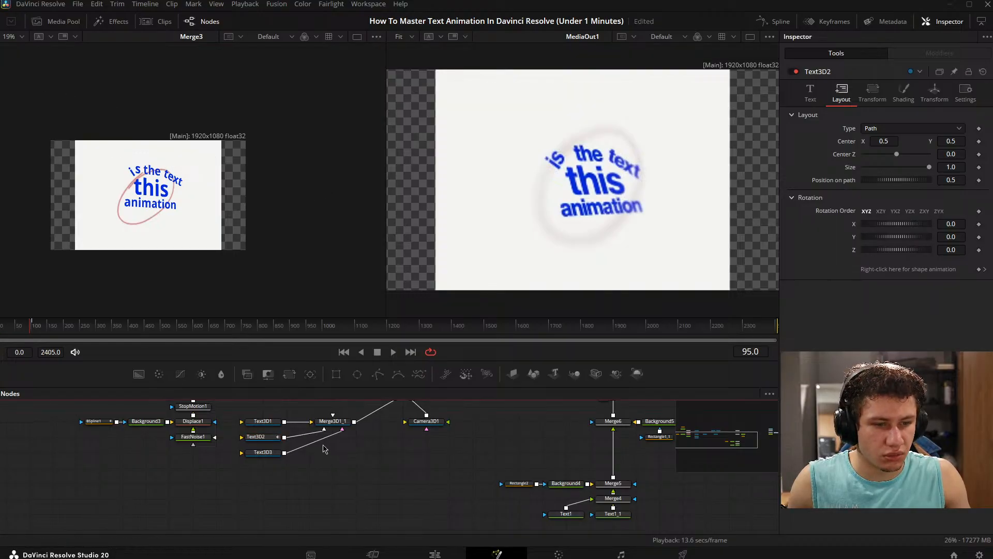
pyautogui.moveTo(335, 424); pyautogui.dragTo(188, 221)
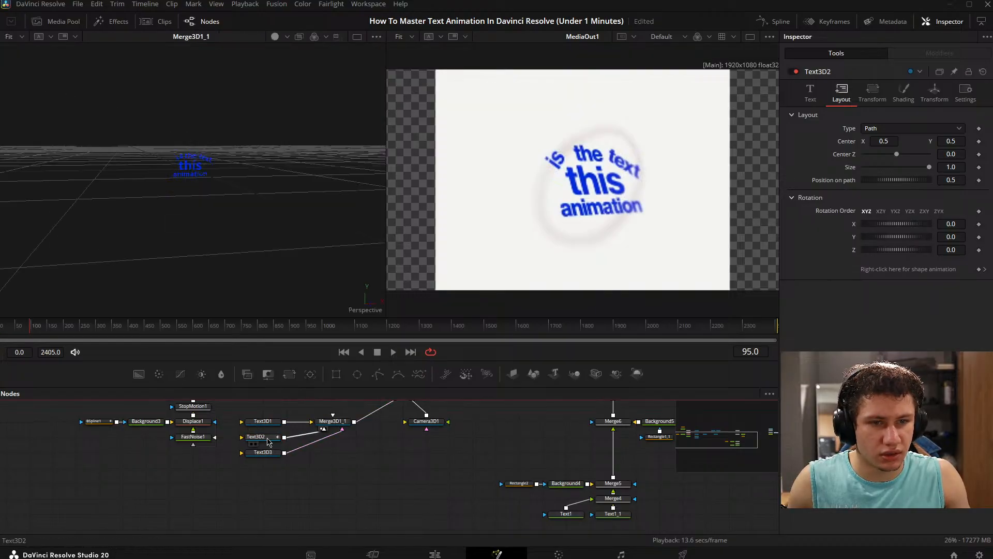
pyautogui.click(269, 438)
pyautogui.press('f')
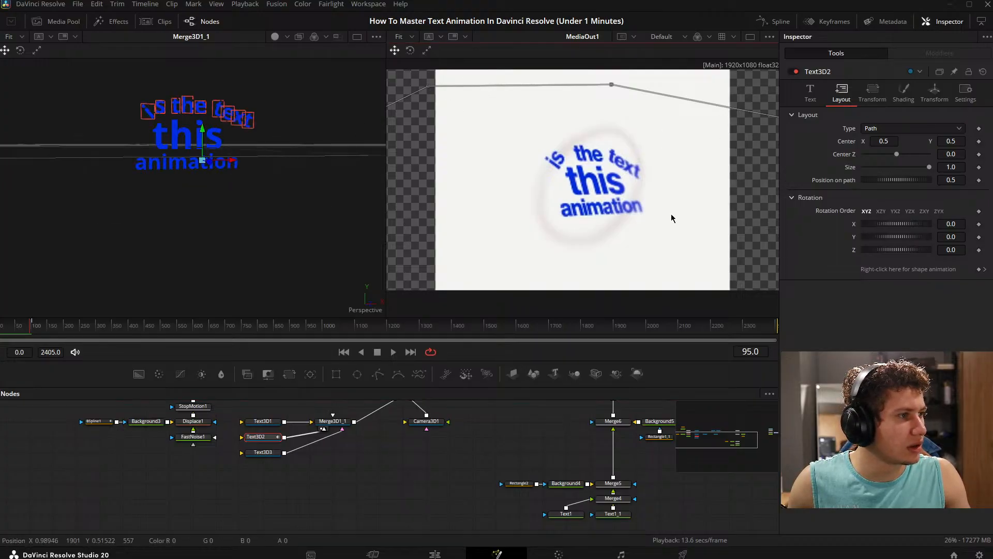
pyautogui.moveTo(368, 243); pyautogui.dragTo(394, 250)
# - Reset the Text3D2 layout type to Point and switch it back to Path
pyautogui.doubleClick(850, 131)
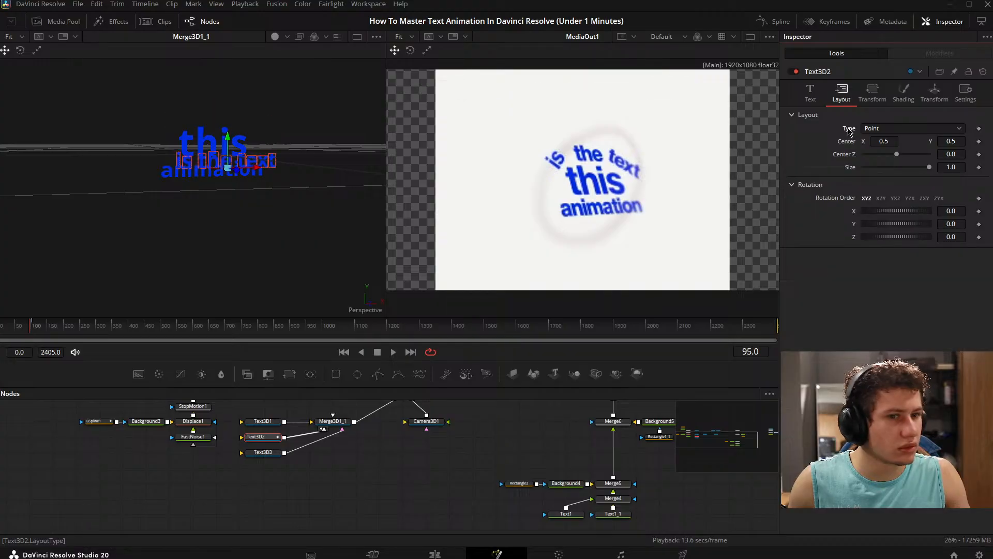
pyautogui.click(890, 130)
pyautogui.click(883, 178)
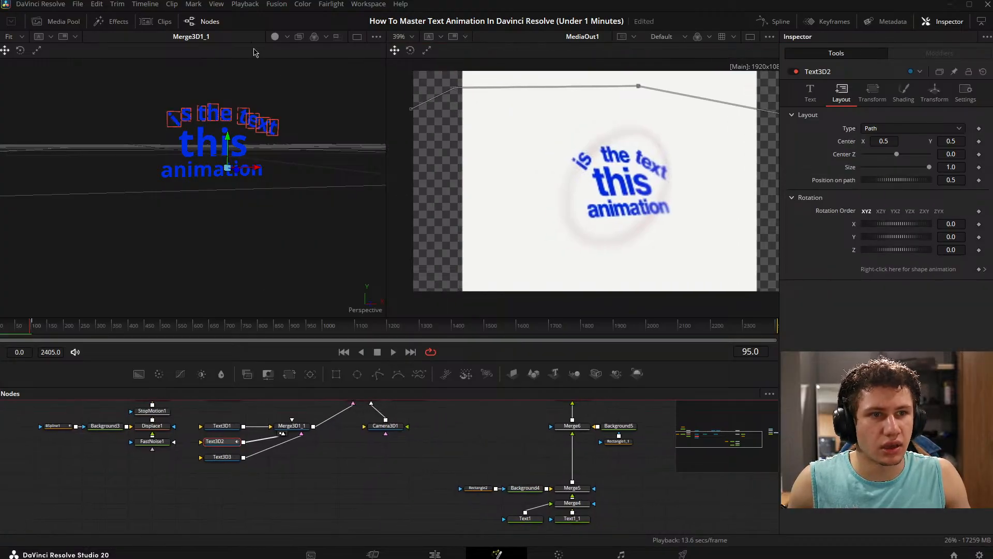
pyautogui.click(39, 36)
pyautogui.click(40, 38)
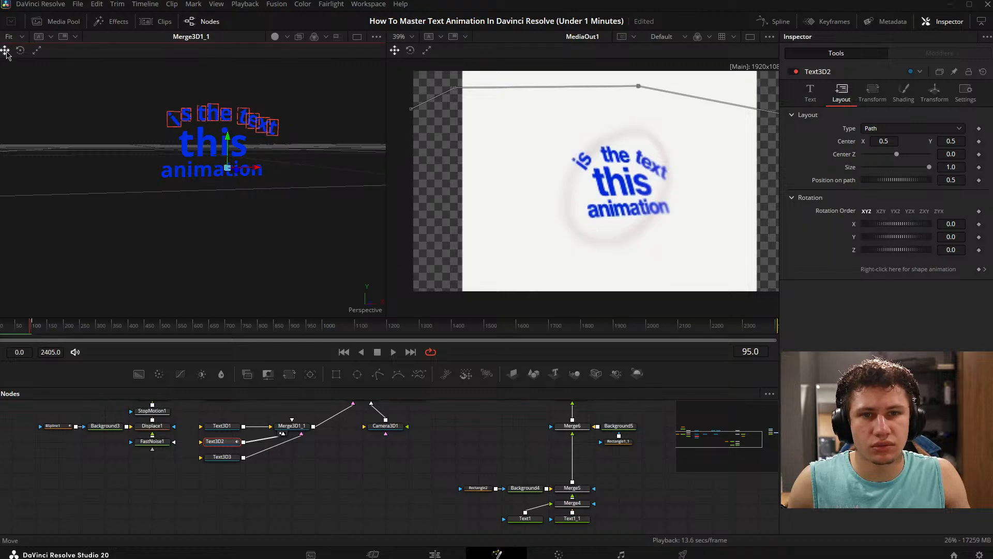
pyautogui.click(37, 51)
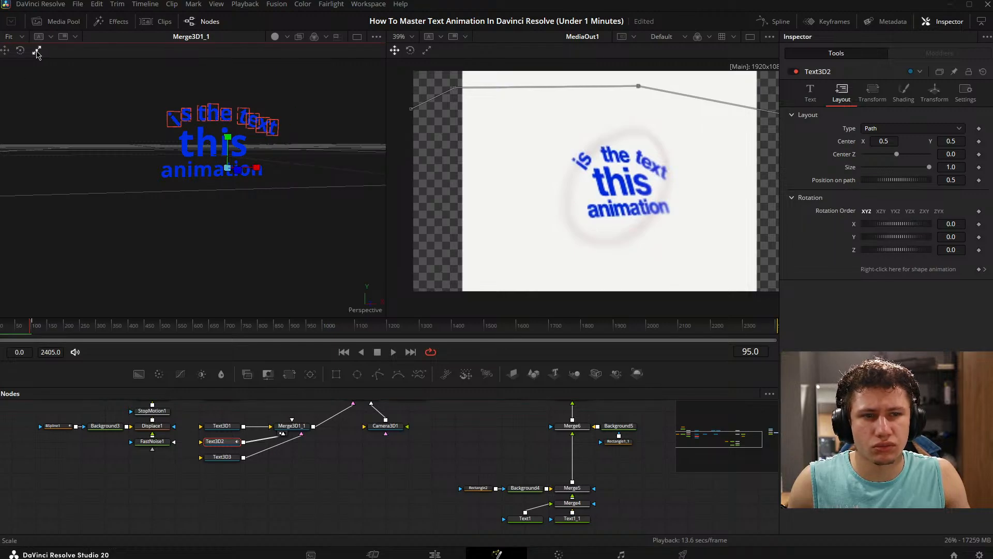
pyautogui.click(21, 50)
pyautogui.click(6, 52)
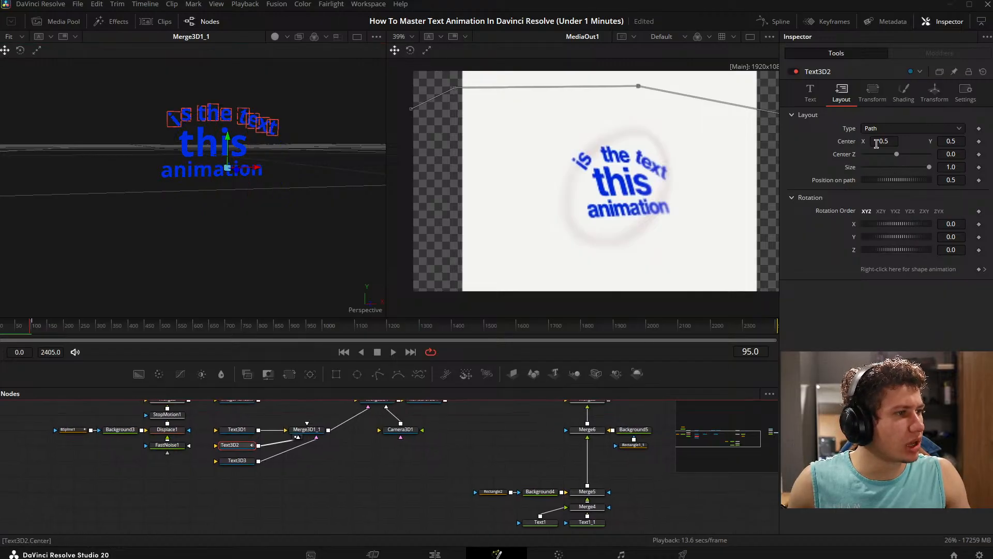
# - Reset the Text3D2 layout type again, return it to Path and try keyframing its path shape animation
pyautogui.doubleClick(847, 129)
pyautogui.click(811, 94)
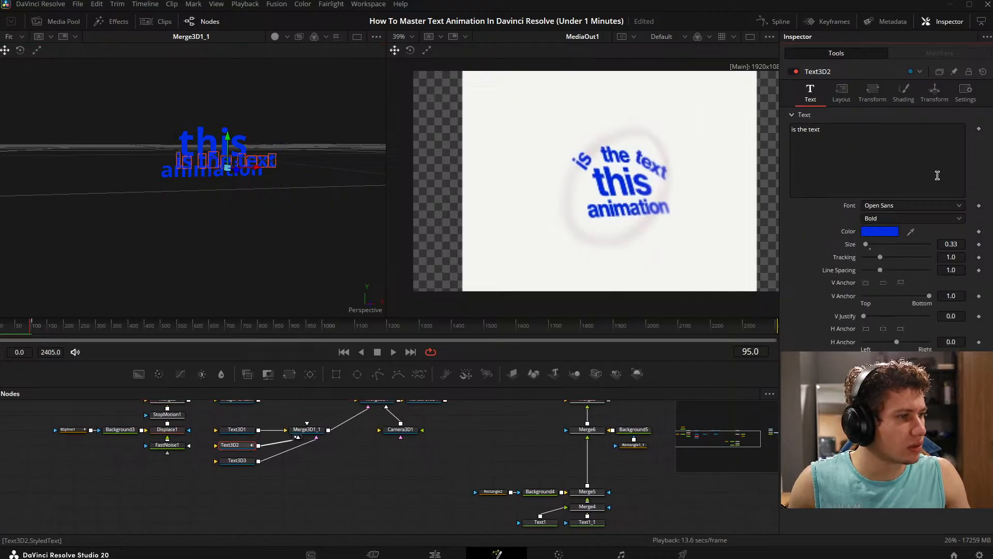
pyautogui.click(842, 94)
pyautogui.click(879, 128)
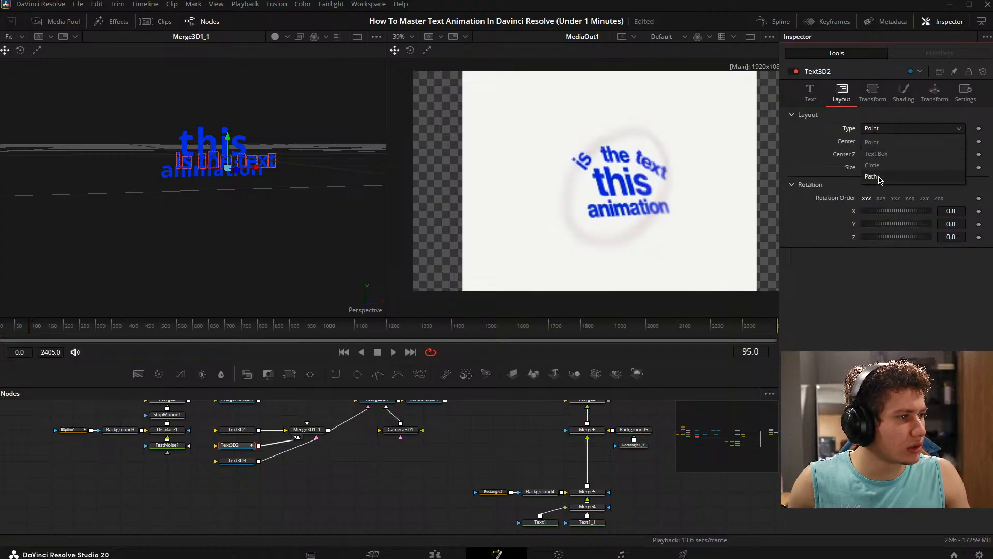
pyautogui.click(879, 176)
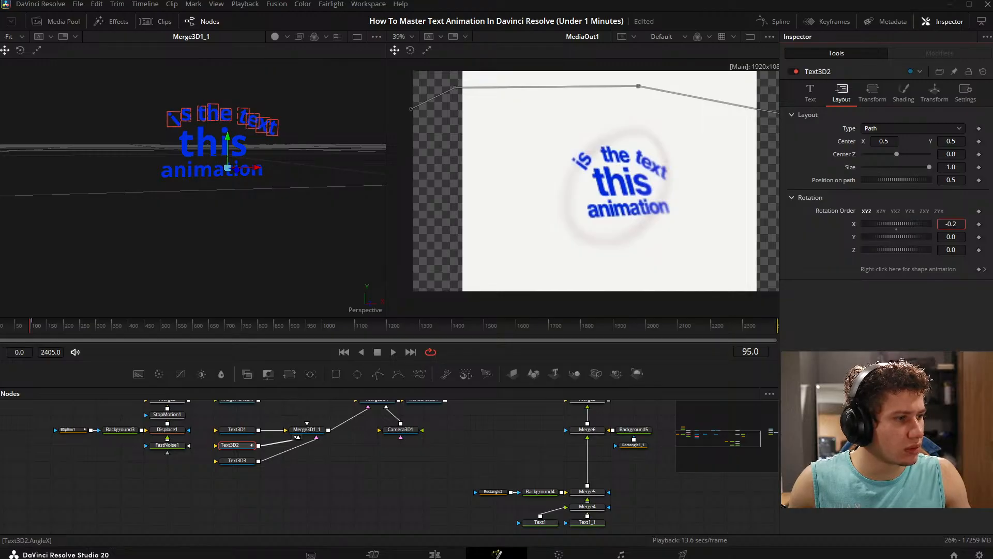
pyautogui.click(979, 269)
pyautogui.click(979, 270)
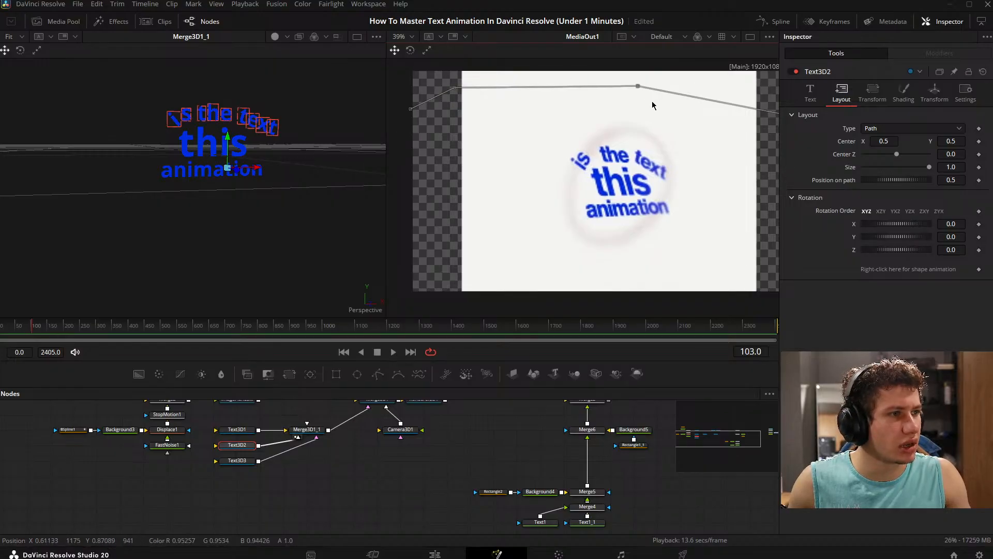
# - Try raising the Text3D2 layout centre Y to 0.518, and undo the change
pyautogui.moveTo(653, 101); pyautogui.dragTo(638, 101)
pyautogui.scroll(4, 202, 166)
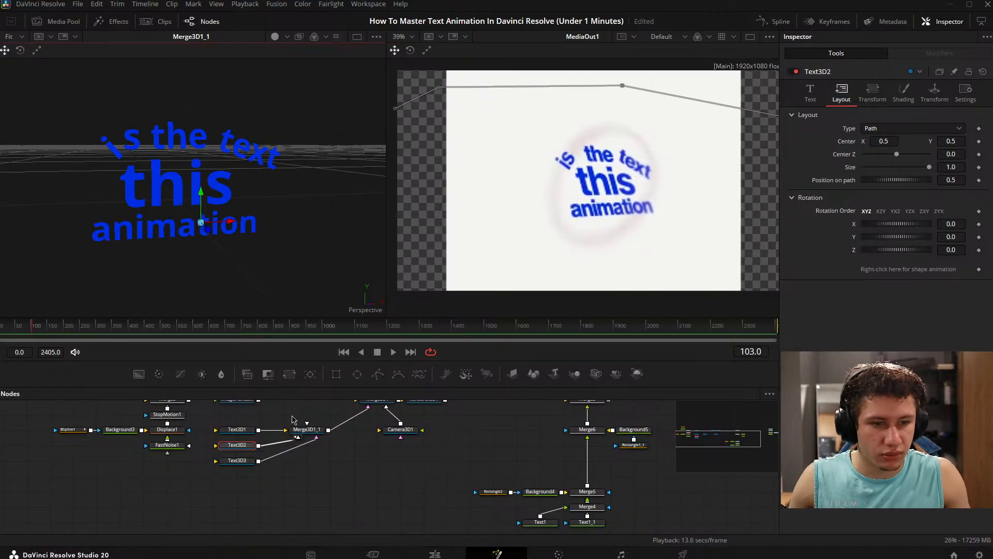
pyautogui.moveTo(320, 442); pyautogui.dragTo(279, 459)
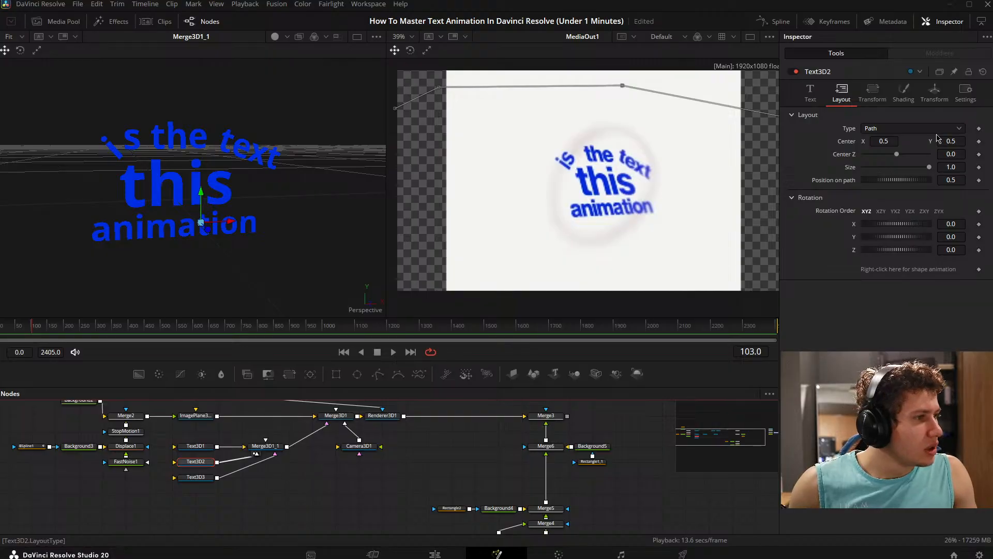
pyautogui.moveTo(958, 137); pyautogui.dragTo(933, 145)
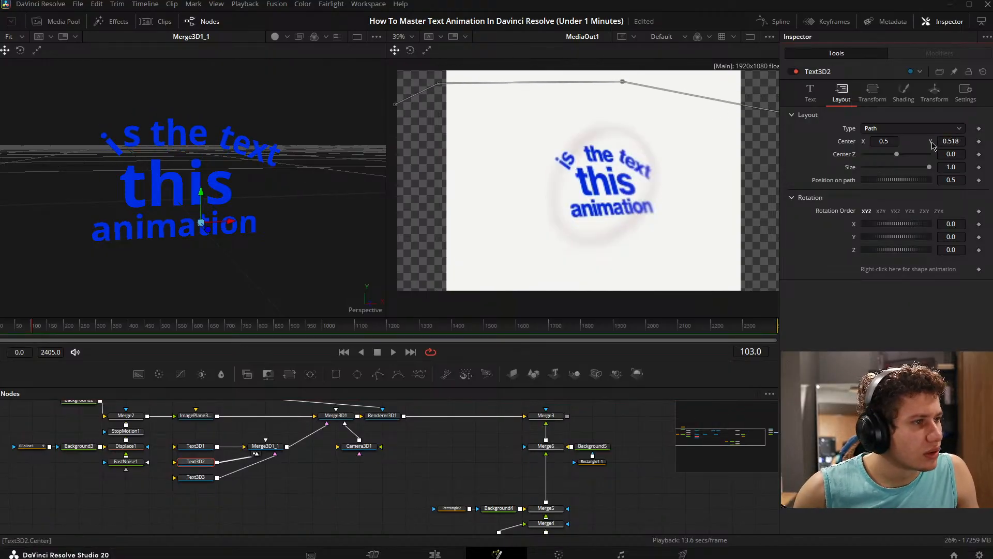
pyautogui.hotkey('ctrl', 'z')
# - Duplicate the Text3D1 node, delete Text3D2, and arrange the copy and Text3D1 above Text3D3
pyautogui.moveTo(266, 462); pyautogui.dragTo(342, 460)
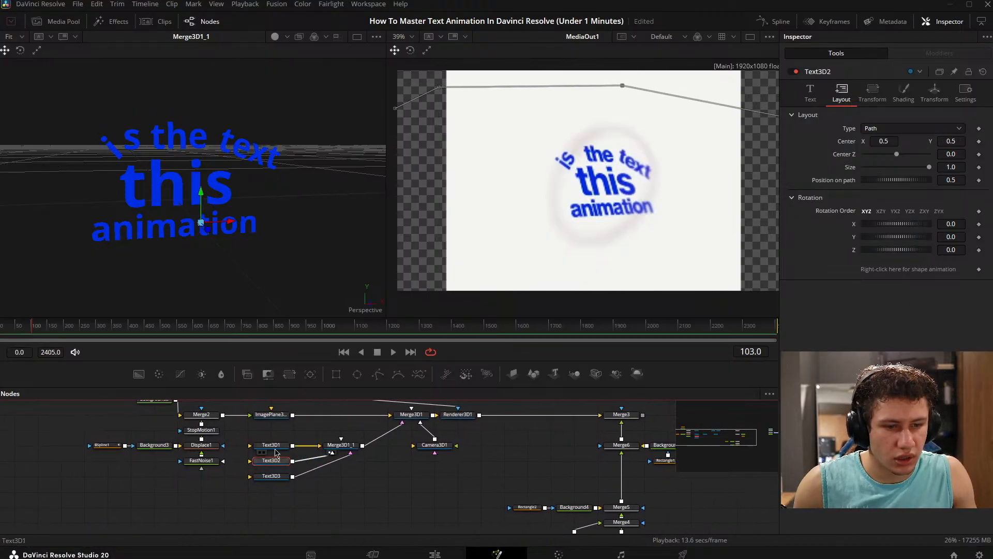
pyautogui.click(271, 446)
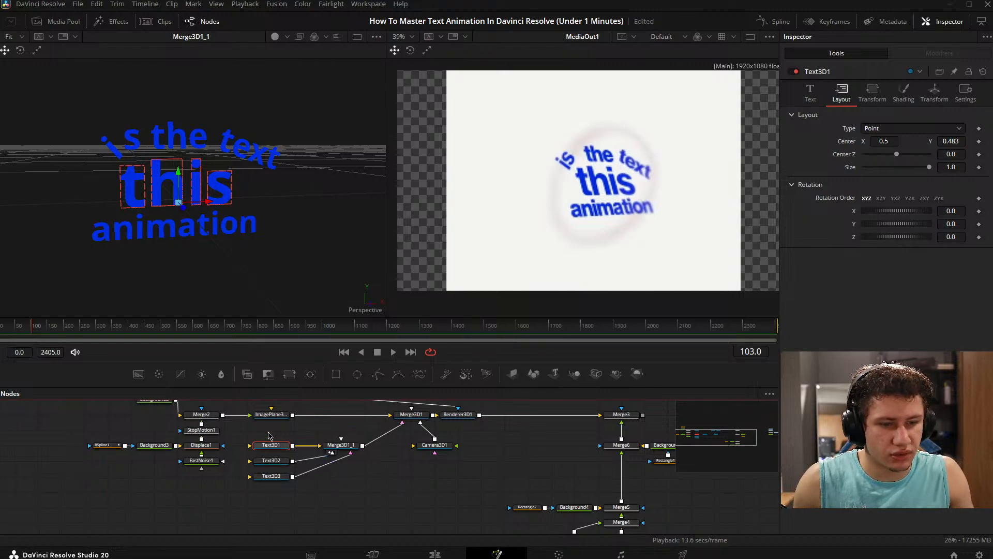
pyautogui.hotkey('ctrl', 'v')
pyautogui.click(274, 462)
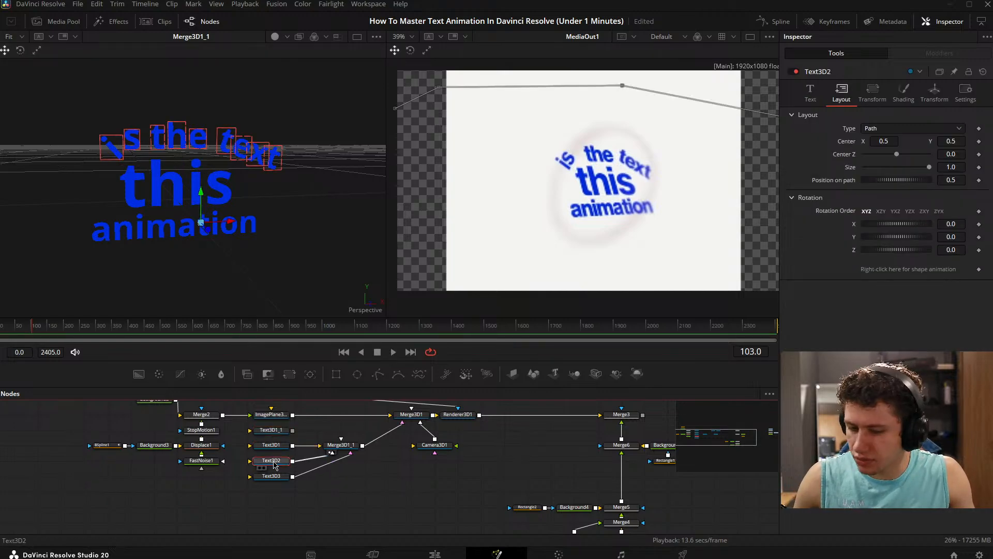
pyautogui.press('Delete')
pyautogui.moveTo(274, 447)
pyautogui.mouseDown()
pyautogui.moveTo(277, 459)
pyautogui.moveTo(277, 445)
pyautogui.mouseUp()
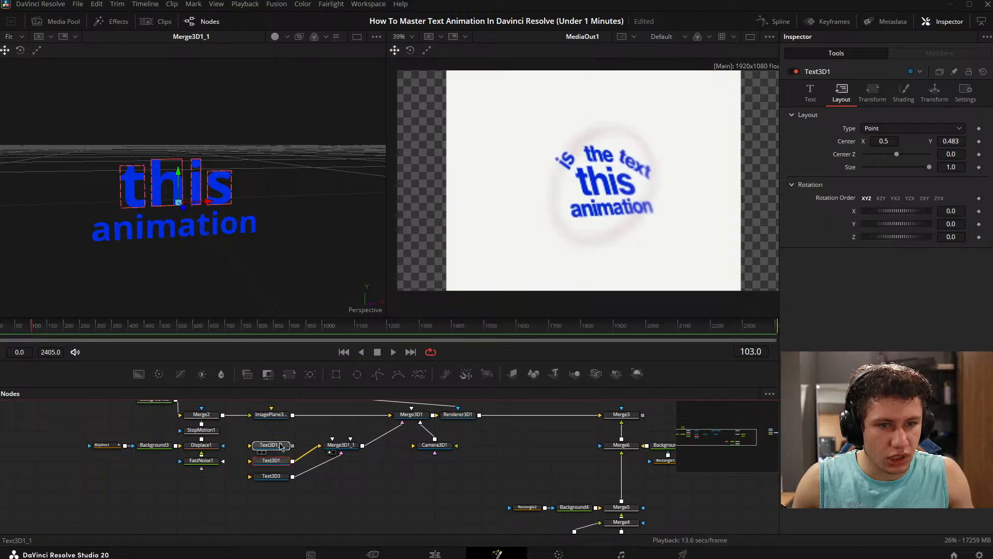
# - Change the Text3D1_1 text to "is the text" and connect the node to Merge3D1_1
pyautogui.click(880, 133)
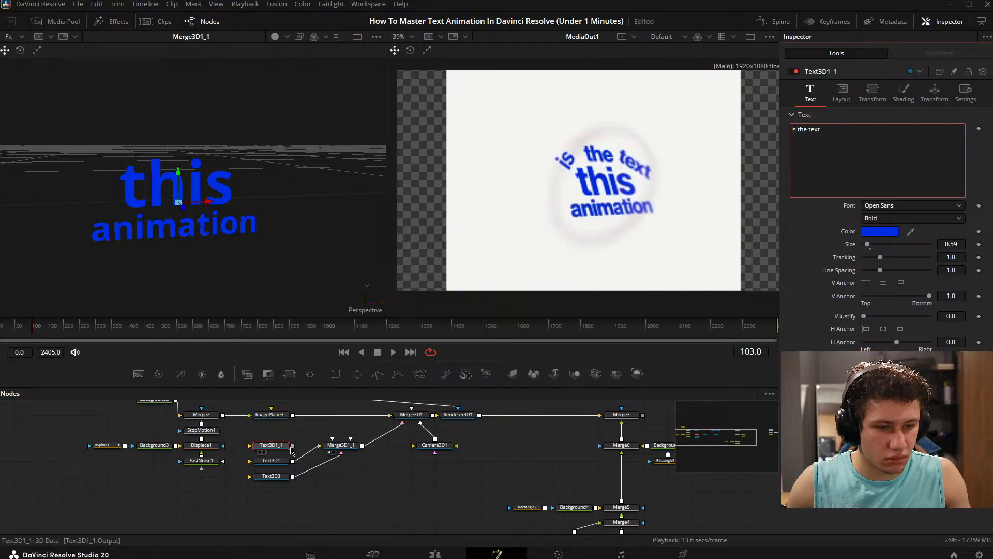
pyautogui.moveTo(293, 445); pyautogui.dragTo(342, 451)
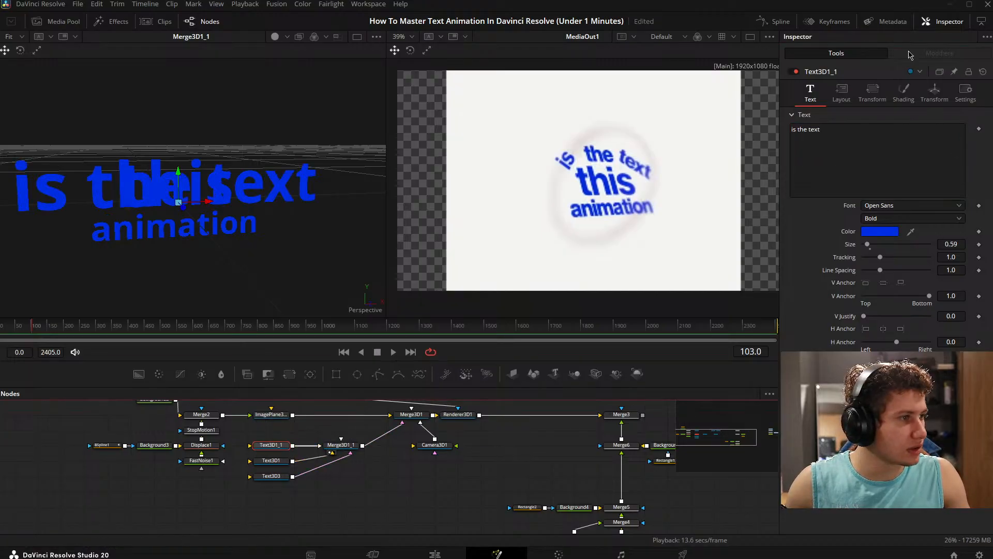
# - Set the Text3D1_1 layout centre Y to 0.849 and its layout type to Path
pyautogui.click(842, 95)
pyautogui.moveTo(950, 141); pyautogui.dragTo(947, 141)
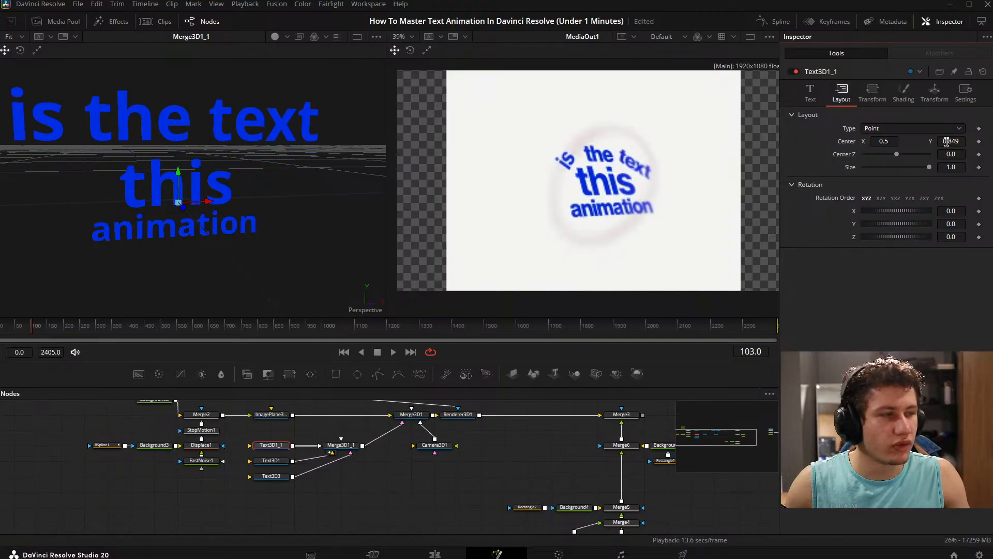
pyautogui.click(872, 95)
pyautogui.click(841, 95)
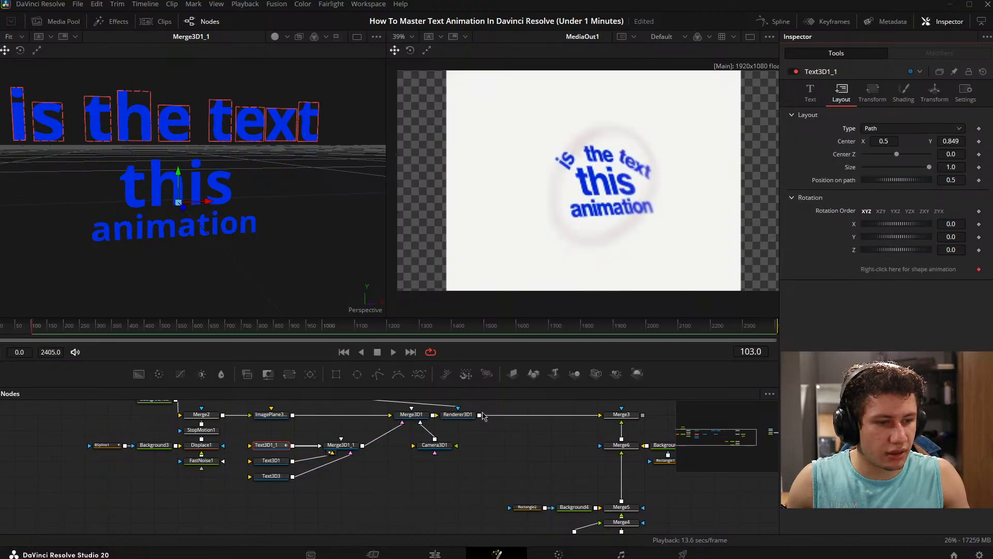
# - Show the Renderer3D1 output and draw a four-point arched path across the frame for the Text3D1_1 text
pyautogui.press('1')
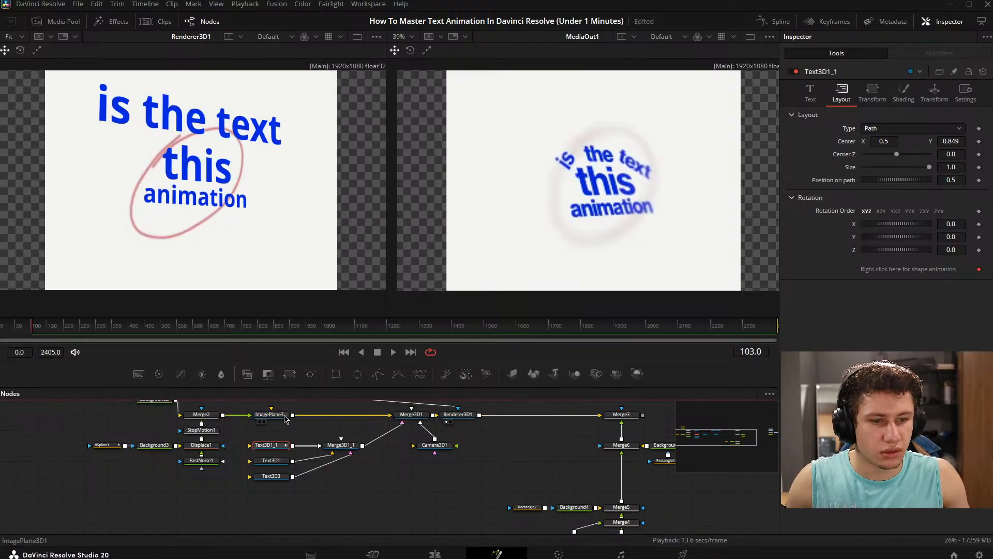
pyautogui.click(282, 423)
pyautogui.click(280, 452)
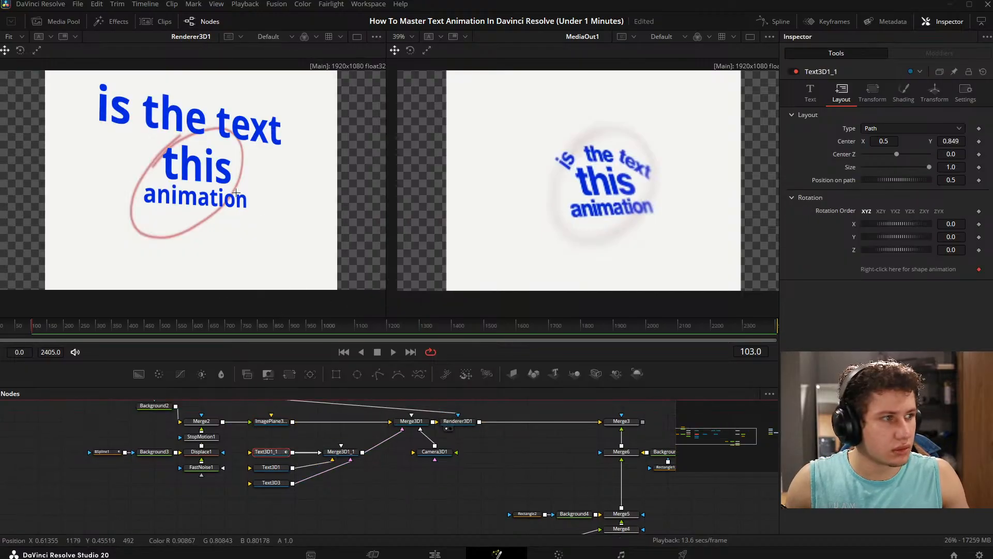
pyautogui.scroll(-2, 226, 153)
pyautogui.moveTo(226, 154); pyautogui.dragTo(253, 183)
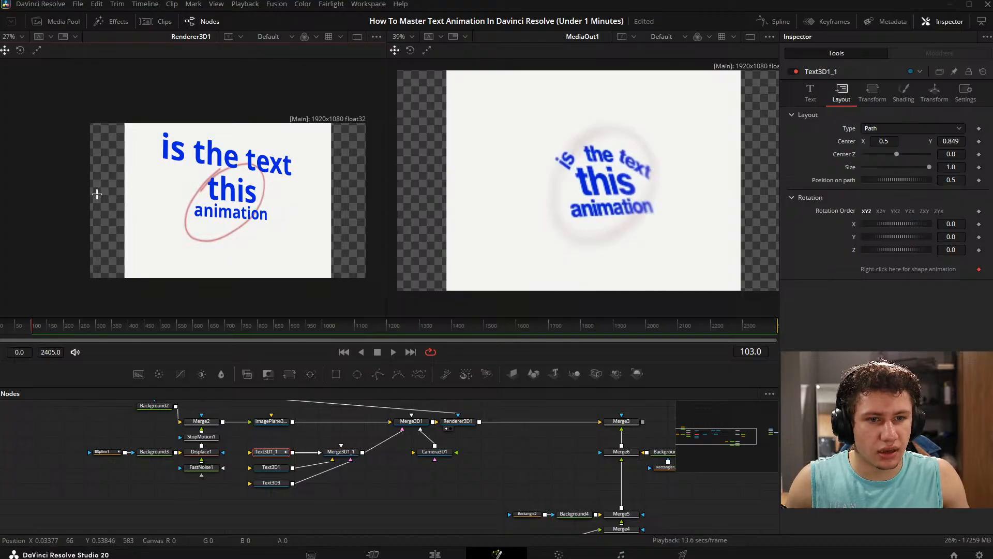
pyautogui.click(94, 194)
pyautogui.click(170, 158)
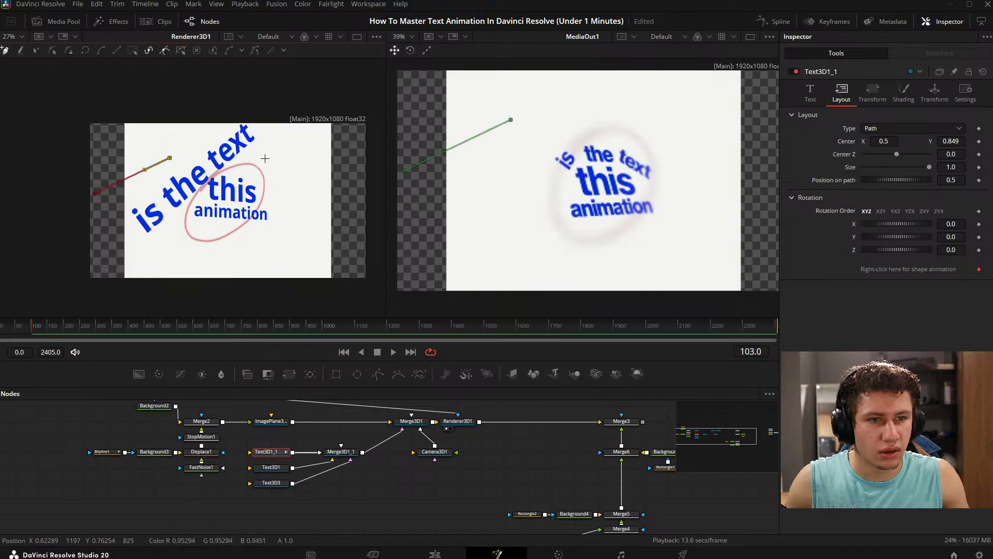
pyautogui.click(275, 156)
pyautogui.click(347, 204)
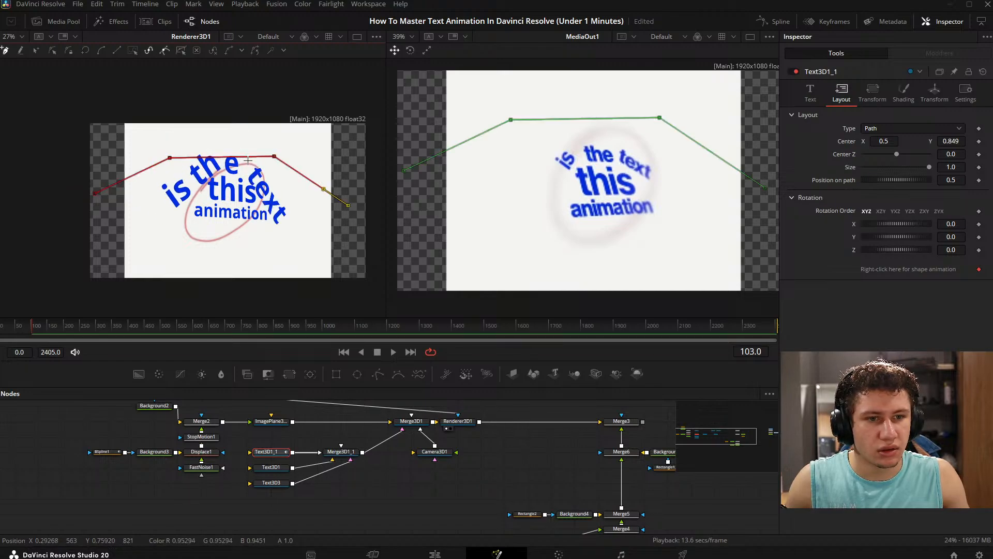
# - Reshape the text path by moving its left end beyond the frame and repositioning its two middle points
pyautogui.moveTo(276, 157); pyautogui.dragTo(319, 164)
pyautogui.moveTo(170, 159); pyautogui.dragTo(128, 164)
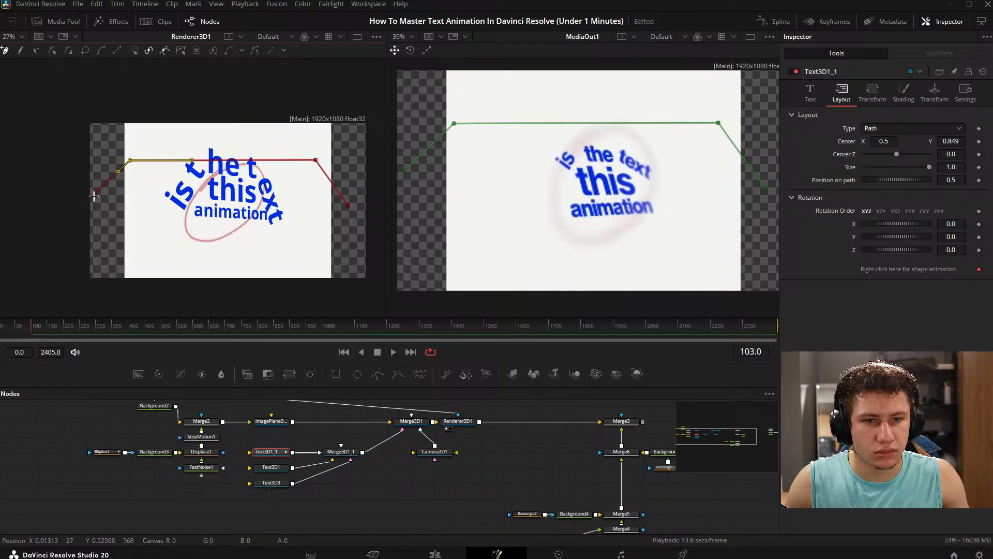
pyautogui.moveTo(96, 198); pyautogui.dragTo(192, 153)
pyautogui.moveTo(316, 161); pyautogui.dragTo(294, 145)
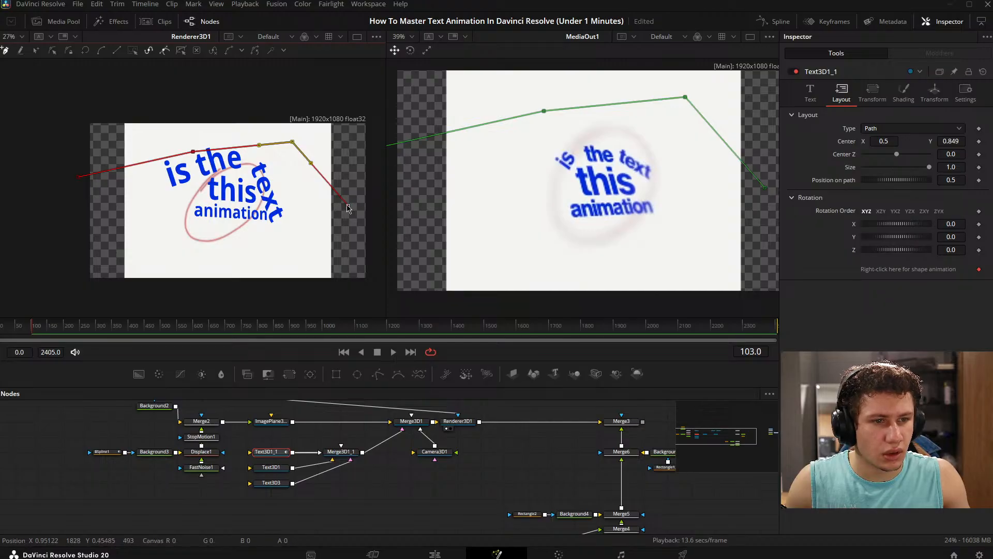
# - Extend the text path's right end beyond the frame and move its second point past the frame's left edge, undoing an unwanted end-point move
pyautogui.moveTo(348, 206); pyautogui.dragTo(415, 163)
pyautogui.moveTo(61, 180)
pyautogui.mouseDown()
pyautogui.moveTo(119, 178)
pyautogui.moveTo(105, 181)
pyautogui.moveTo(126, 191)
pyautogui.moveTo(79, 182)
pyautogui.moveTo(137, 173)
pyautogui.moveTo(76, 184)
pyautogui.mouseUp()
pyautogui.hotkey('ctrl', 'z')
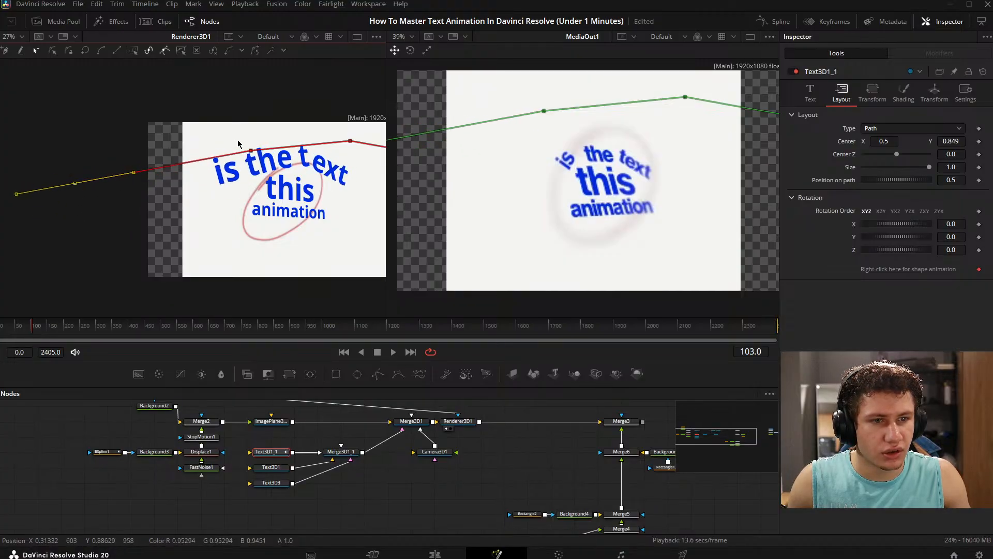
pyautogui.moveTo(251, 152); pyautogui.dragTo(149, 148)
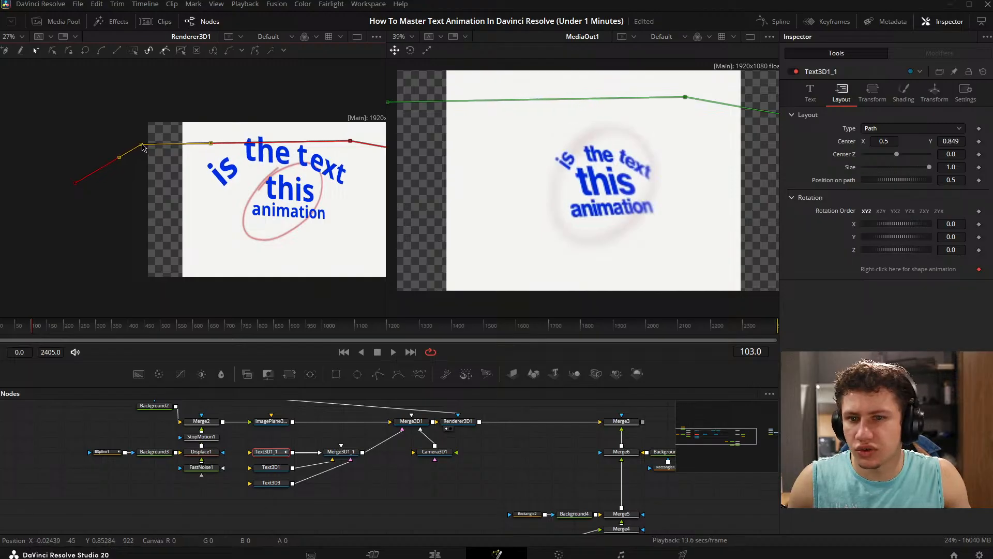
pyautogui.moveTo(134, 146); pyautogui.dragTo(139, 147)
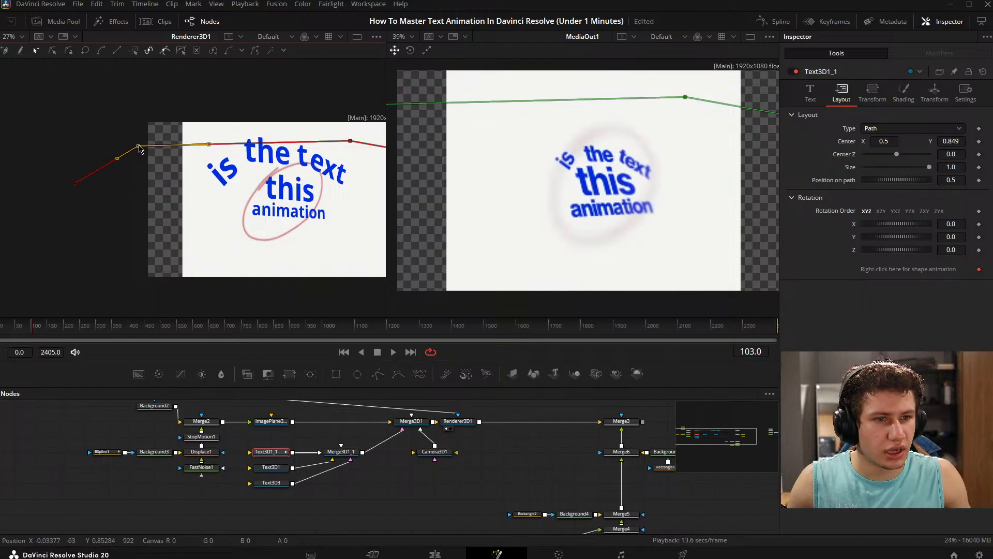
# - Move the text path's third point inward toward the frame's centre and lower the path's right end
pyautogui.moveTo(206, 226); pyautogui.dragTo(188, 195)
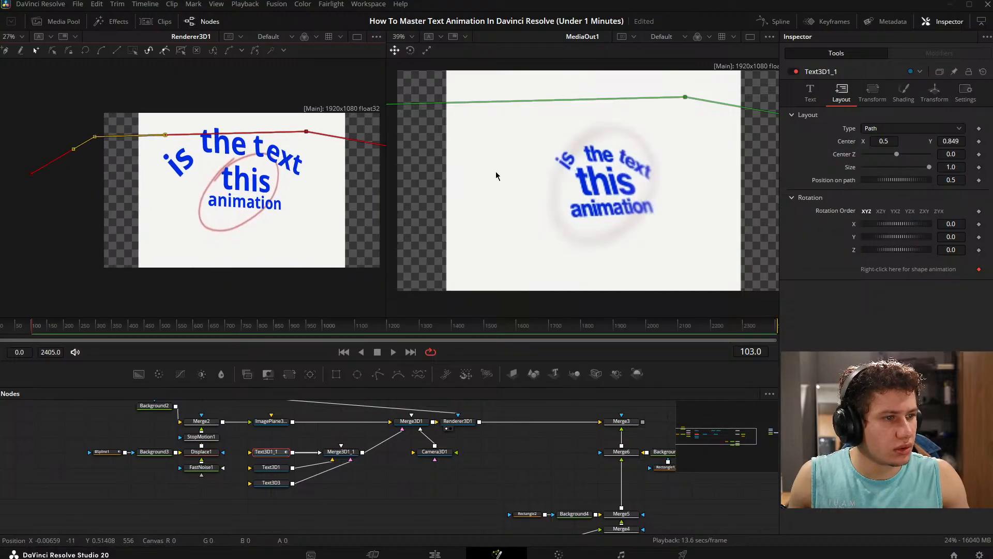
pyautogui.scroll(4, 627, 193)
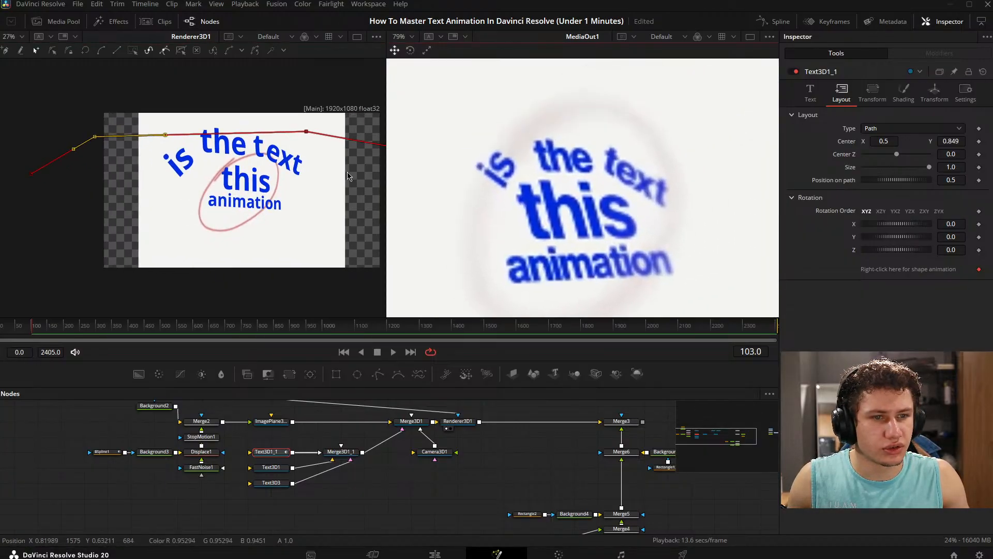
pyautogui.scroll(-2, 300, 166)
pyautogui.moveTo(300, 166); pyautogui.dragTo(176, 147)
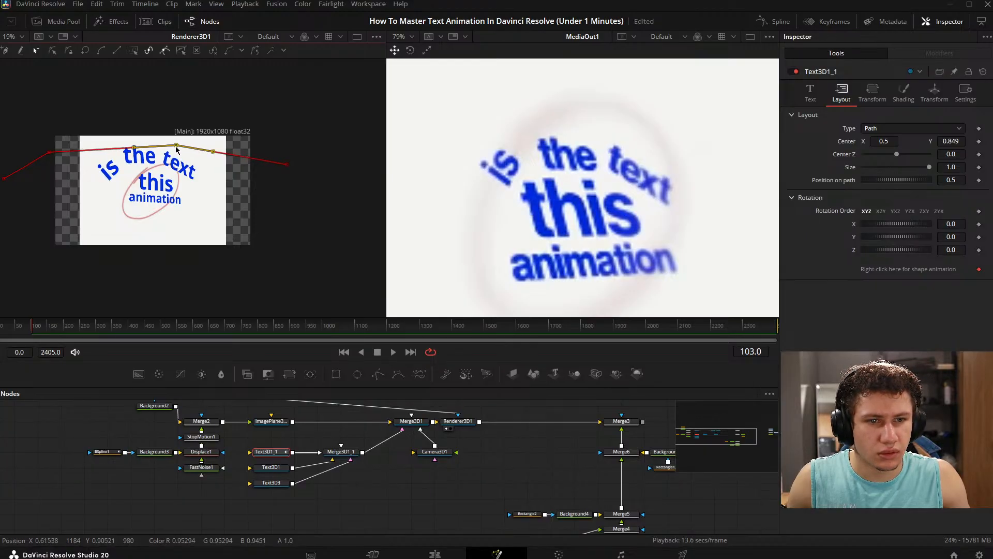
pyautogui.moveTo(287, 165); pyautogui.dragTo(284, 180)
pyautogui.moveTo(481, 460); pyautogui.dragTo(520, 439)
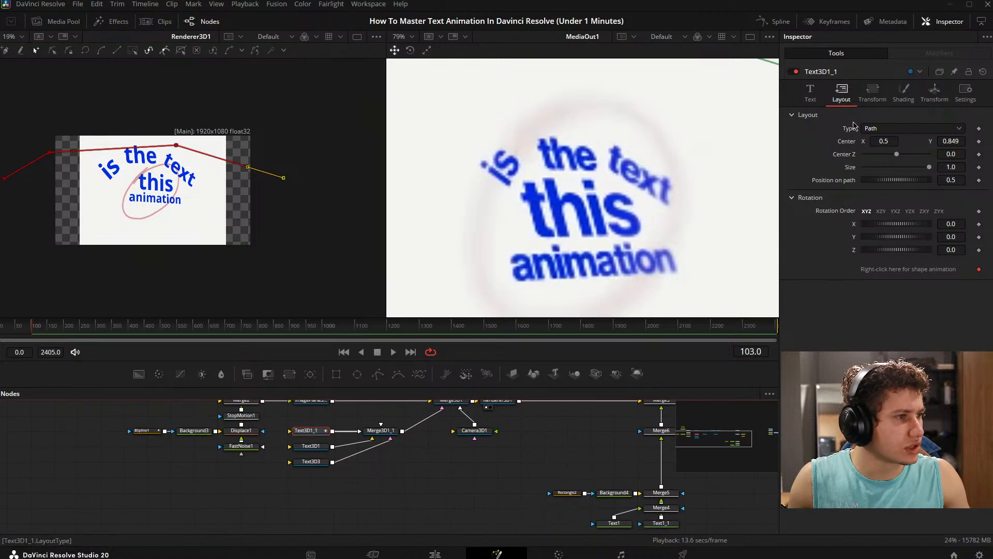
# - Try a character Offset Z of -0.024 on Text3D1_1 and undo it
pyautogui.click(810, 93)
pyautogui.moveTo(961, 243)
pyautogui.mouseDown()
pyautogui.moveTo(935, 243)
pyautogui.moveTo(961, 243)
pyautogui.mouseUp()
pyautogui.click(867, 98)
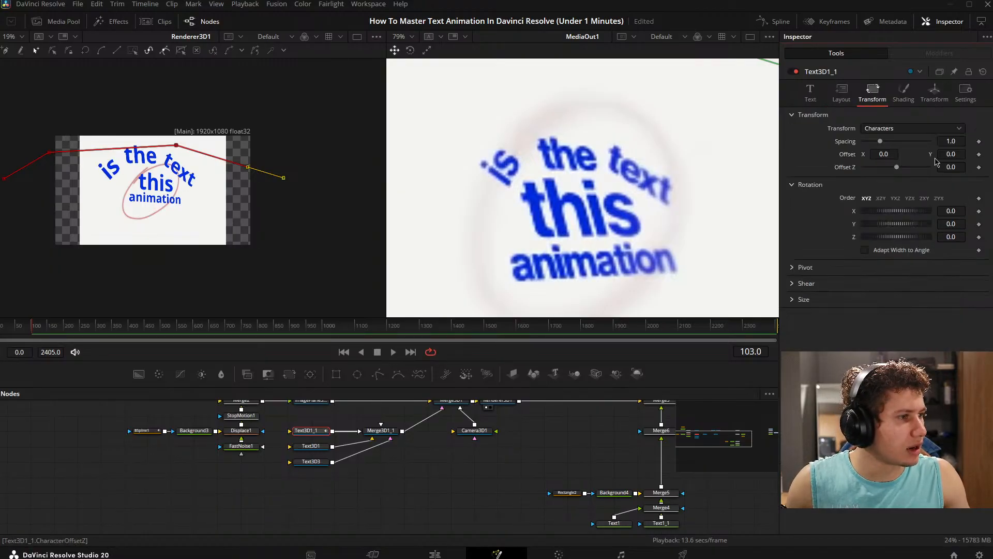
pyautogui.moveTo(951, 138); pyautogui.dragTo(950, 137)
pyautogui.hotkey('ctrl', 'z')
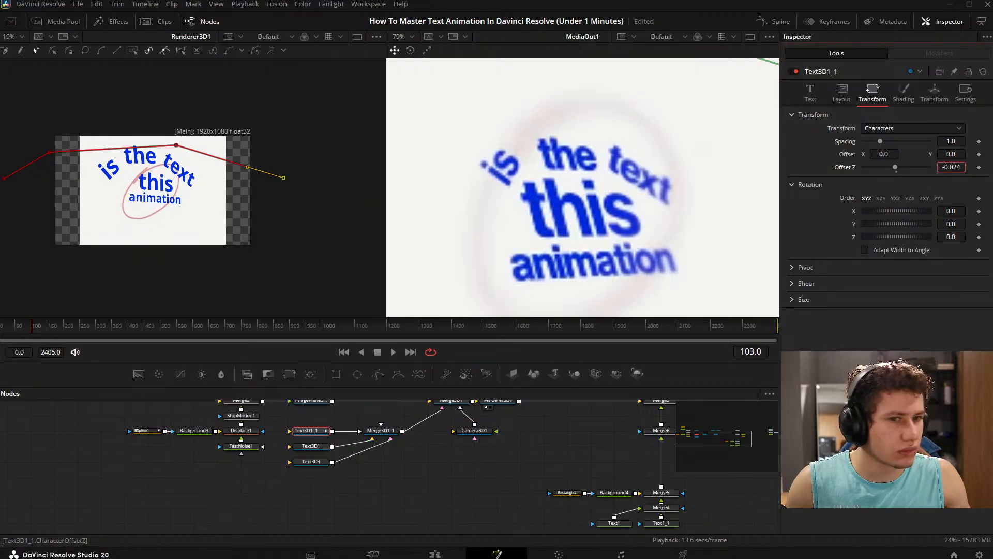
pyautogui.click(909, 94)
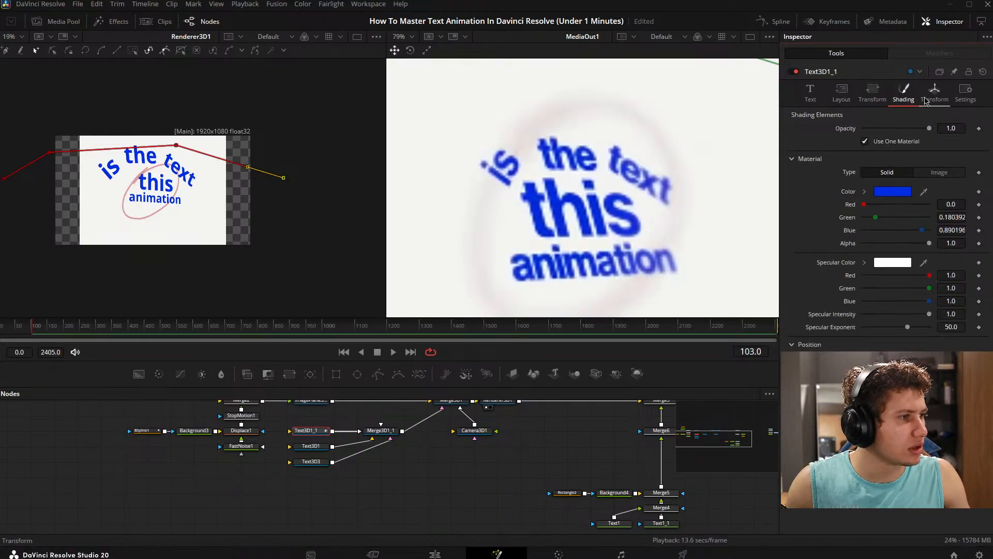
# - Set the Text3D1_1 scale to 0.067 and its translation to X 0.01 and Y 0.008
pyautogui.click(934, 93)
pyautogui.moveTo(956, 283); pyautogui.dragTo(942, 284)
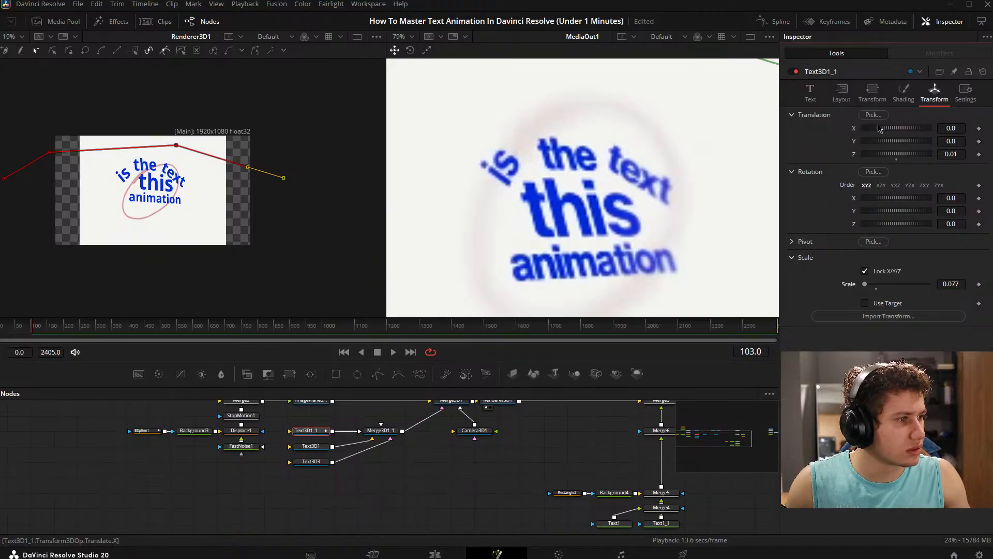
pyautogui.moveTo(955, 127); pyautogui.dragTo(958, 128)
pyautogui.scroll(3, 161, 182)
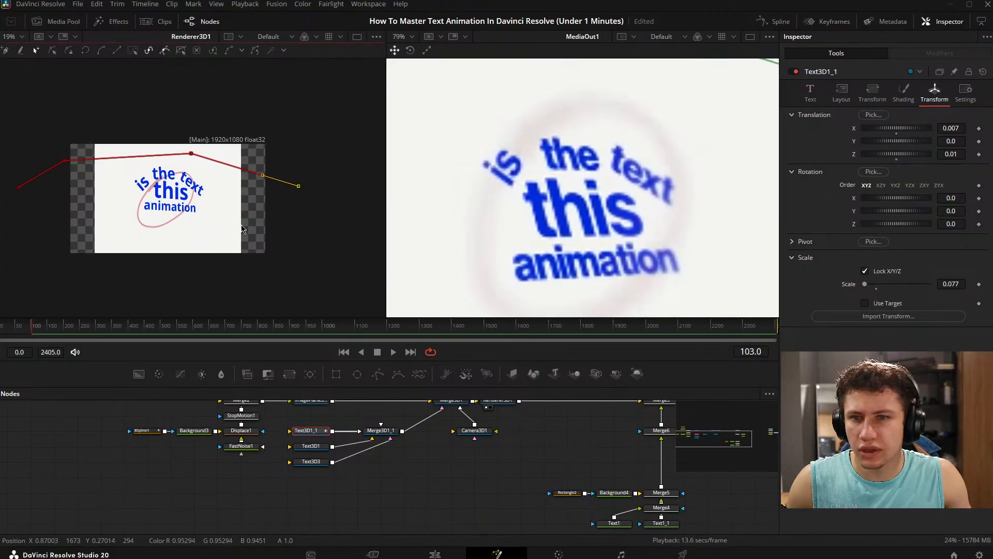
pyautogui.hotkey('ctrl', 'f')
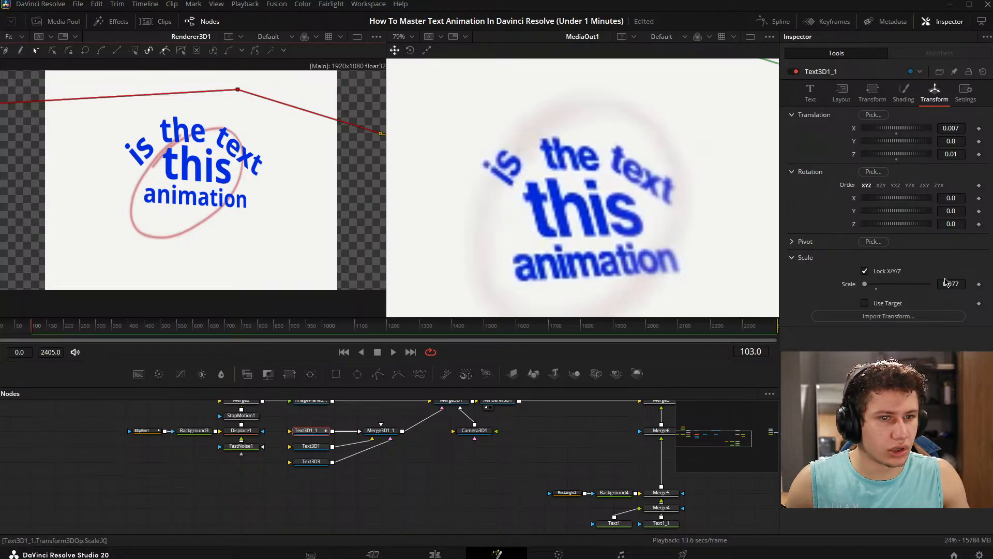
pyautogui.moveTo(961, 281); pyautogui.dragTo(954, 281)
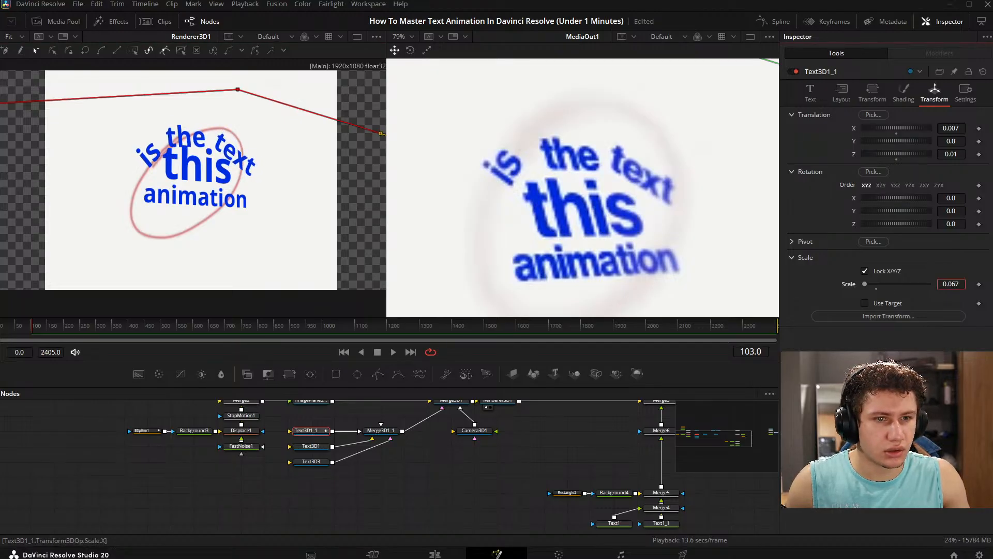
pyautogui.moveTo(951, 128); pyautogui.dragTo(959, 141)
pyautogui.scroll(-2, 257, 186)
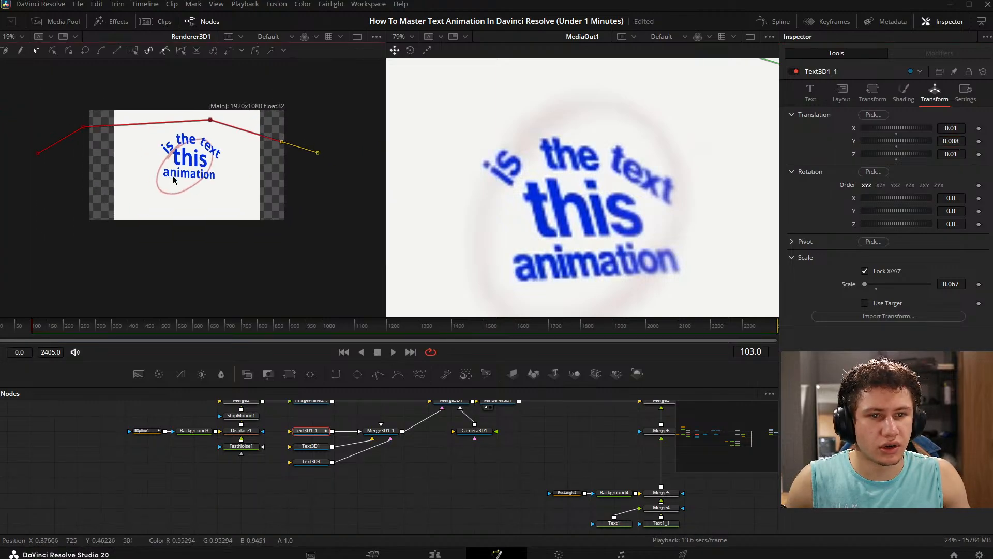
# - Pull the text path's left end slightly farther outside the frame and widen the word gaps in "is the text" with extra spaces
pyautogui.moveTo(74, 174); pyautogui.dragTo(66, 170)
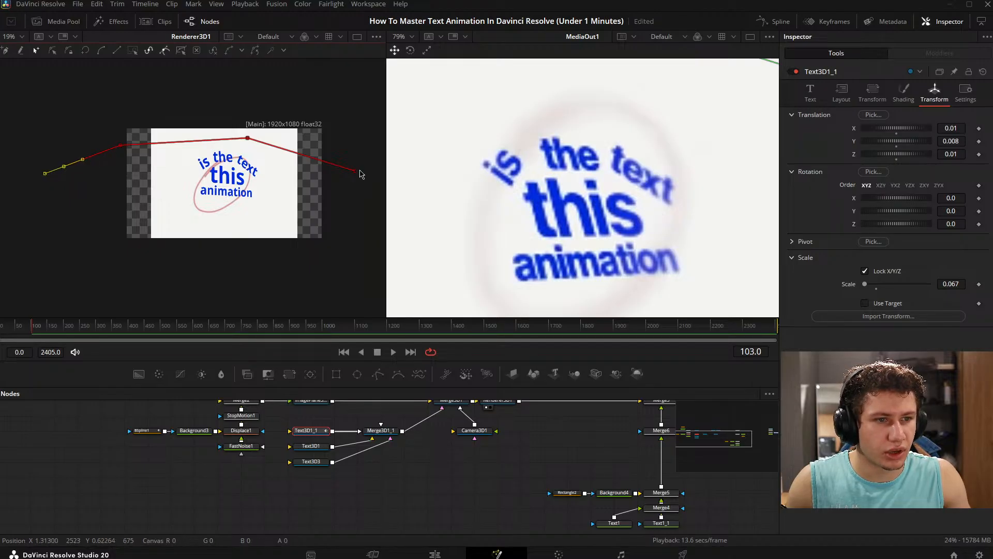
pyautogui.click(810, 93)
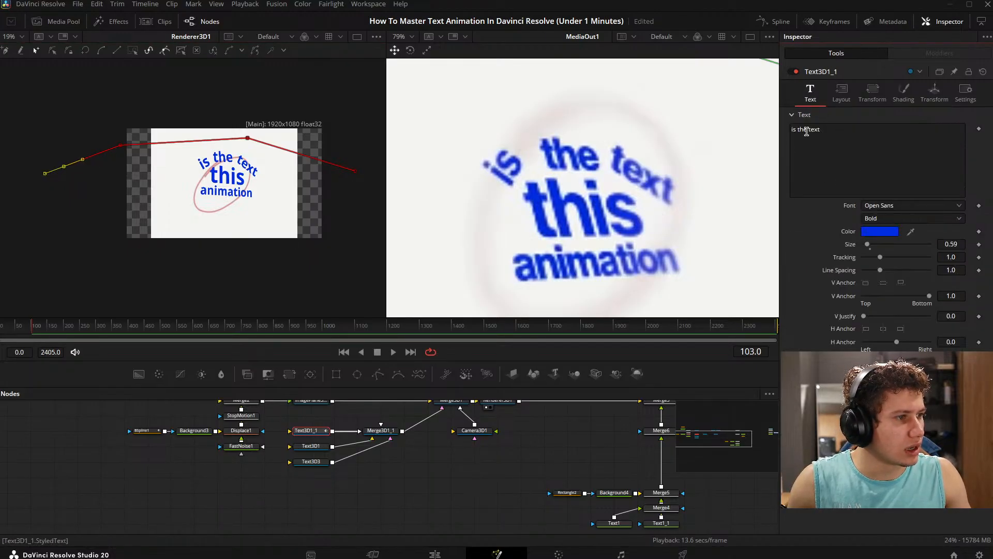
pyautogui.click(807, 131)
pyautogui.click(797, 130)
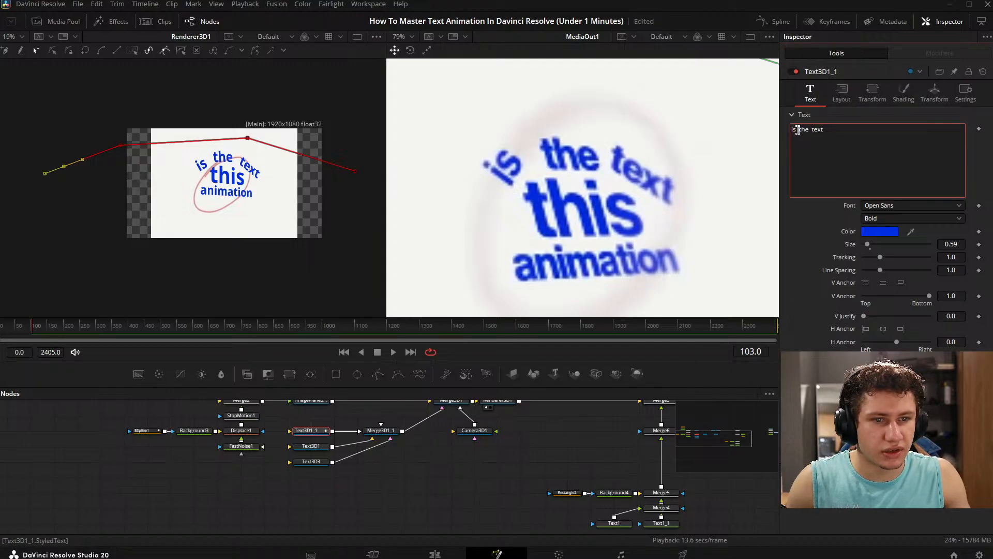
# - Compare the rebuilt text layout in the Renderer3D1 output with the finished animation in MediaOut1
pyautogui.click(399, 493)
pyautogui.click(230, 182)
pyautogui.hotkey('ctrl', 'f')
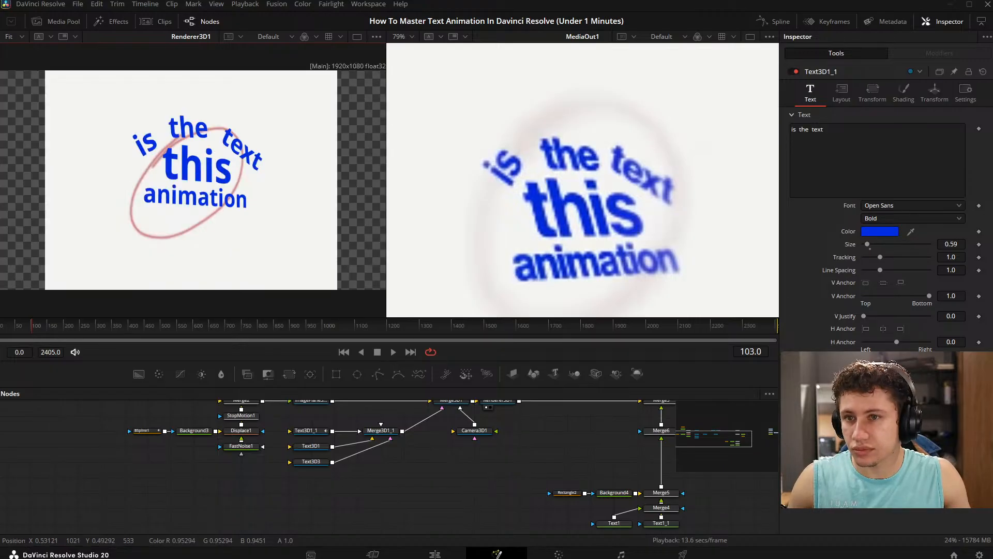
pyautogui.click(390, 469)
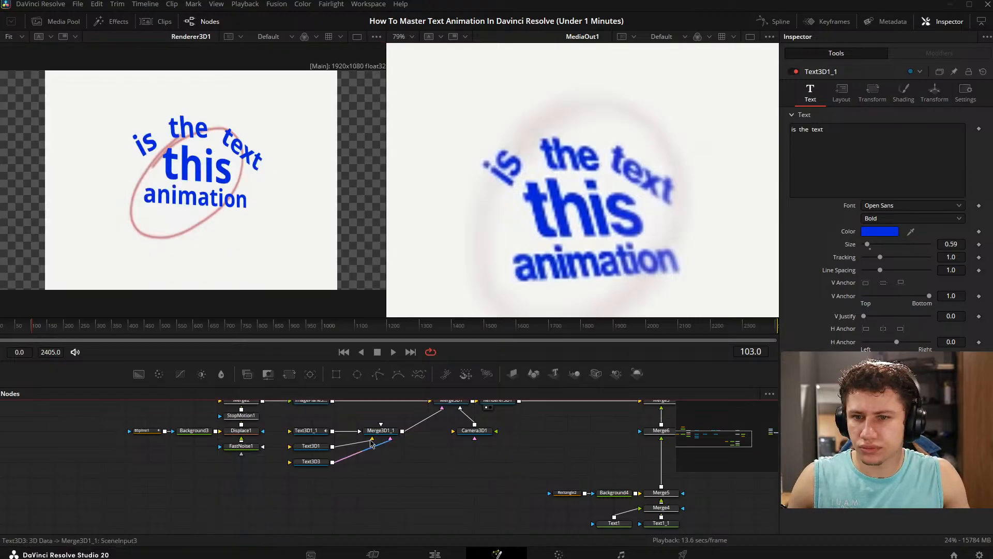
pyautogui.scroll(-3, 636, 171)
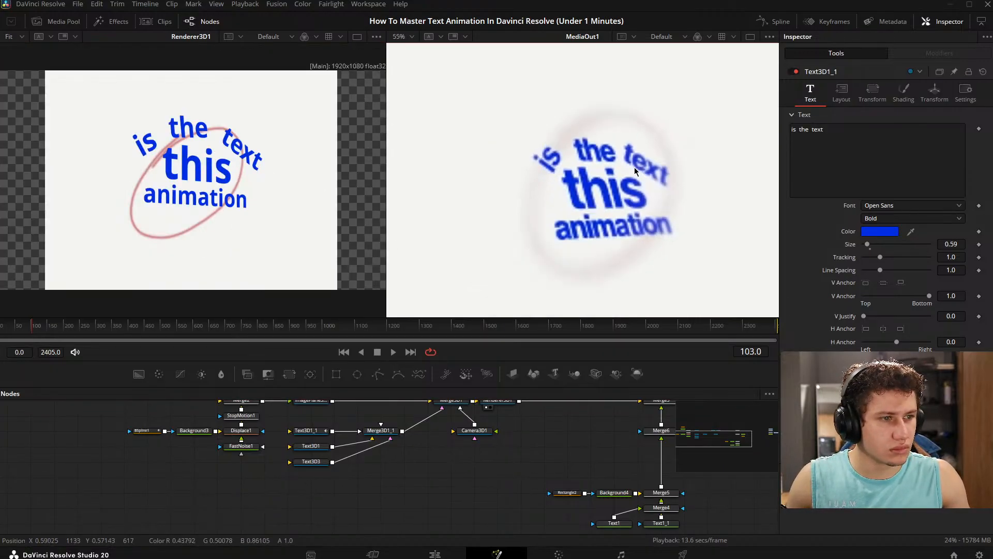
pyautogui.scroll(-1, 634, 167)
pyautogui.scroll(1, 634, 167)
pyautogui.scroll(-1, 634, 167)
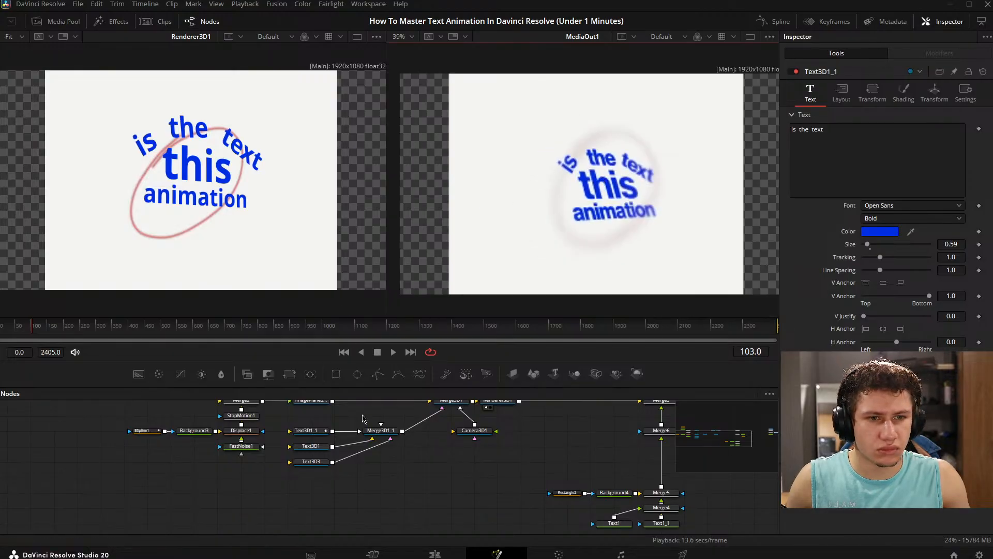
pyautogui.click(394, 482)
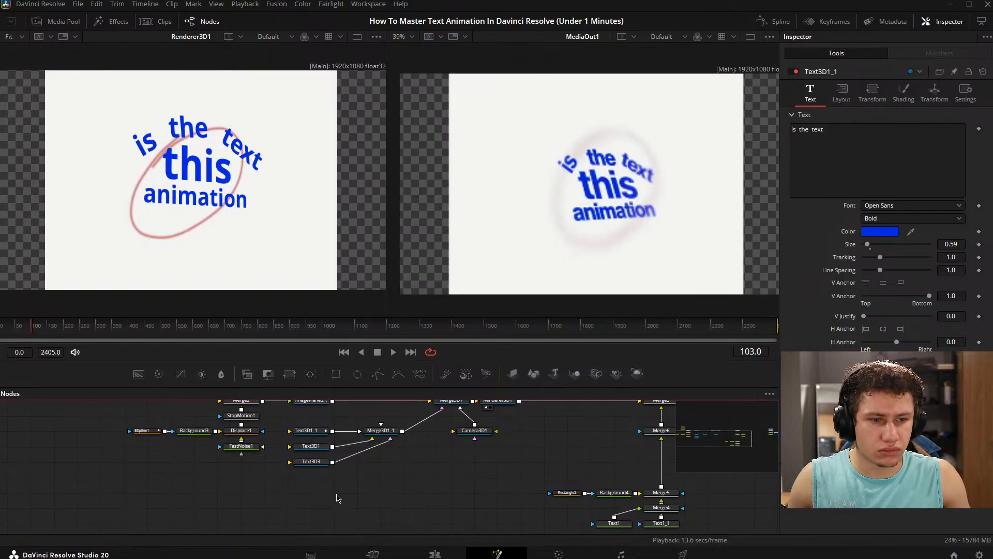
# - Set the Camera3D1 translation to X -0.324 and Y -0.057
pyautogui.click(474, 431)
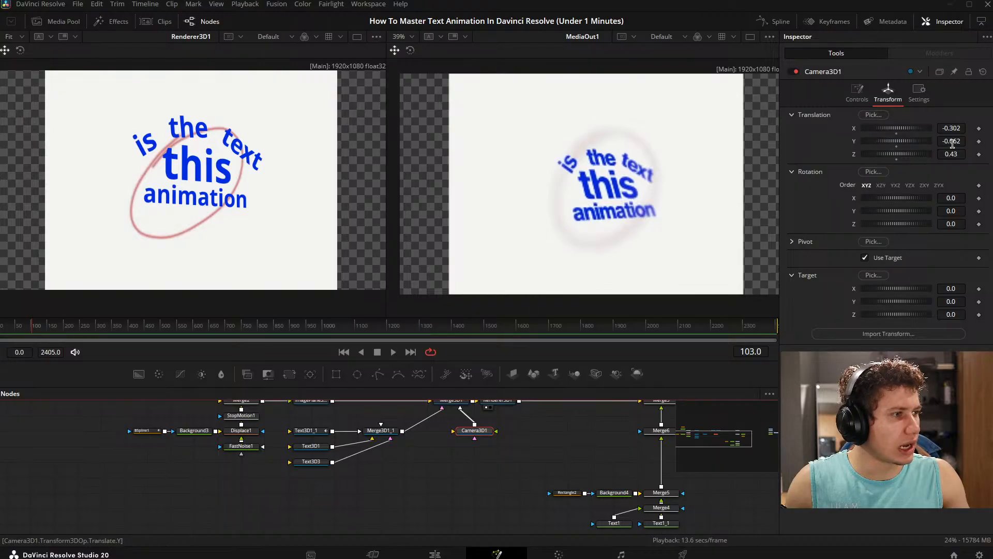
pyautogui.moveTo(953, 144)
pyautogui.mouseDown()
pyautogui.moveTo(962, 144)
pyautogui.moveTo(937, 144)
pyautogui.moveTo(957, 129)
pyautogui.moveTo(940, 129)
pyautogui.moveTo(965, 141)
pyautogui.mouseUp()
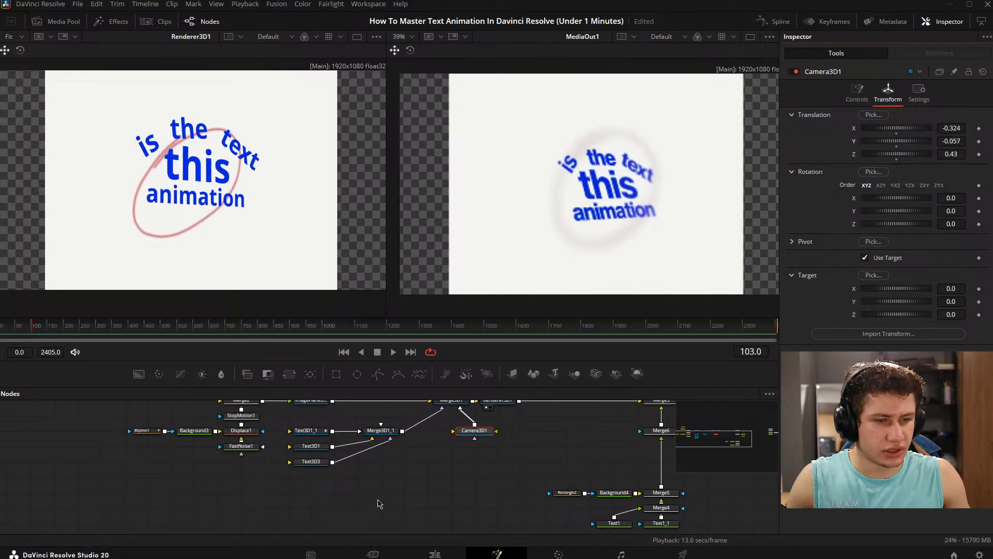
pyautogui.click(377, 501)
# - Move the three Text3D nodes together with Merge3D1_1 lower in the node graph to make room above them
pyautogui.click(314, 447)
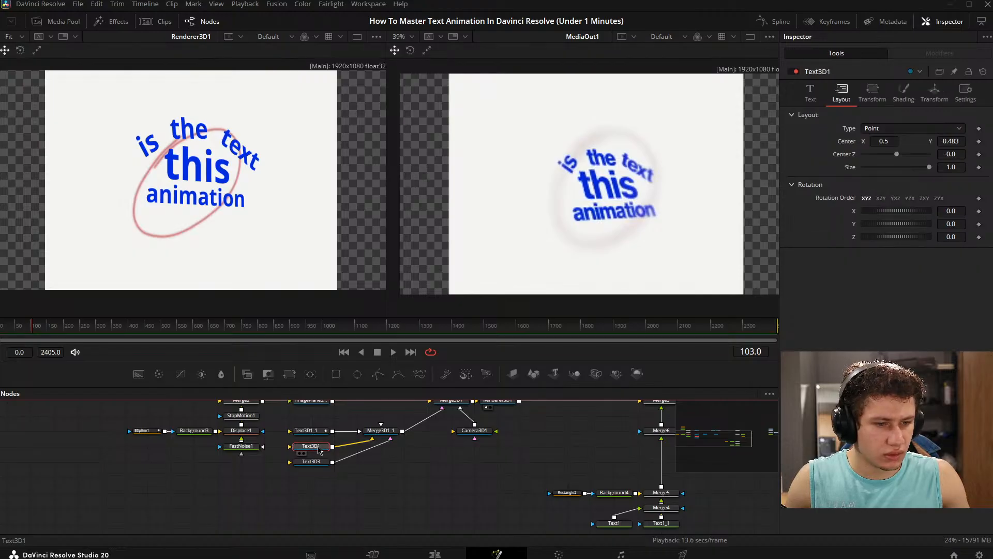
pyautogui.scroll(1, 414, 478)
pyautogui.click(379, 436)
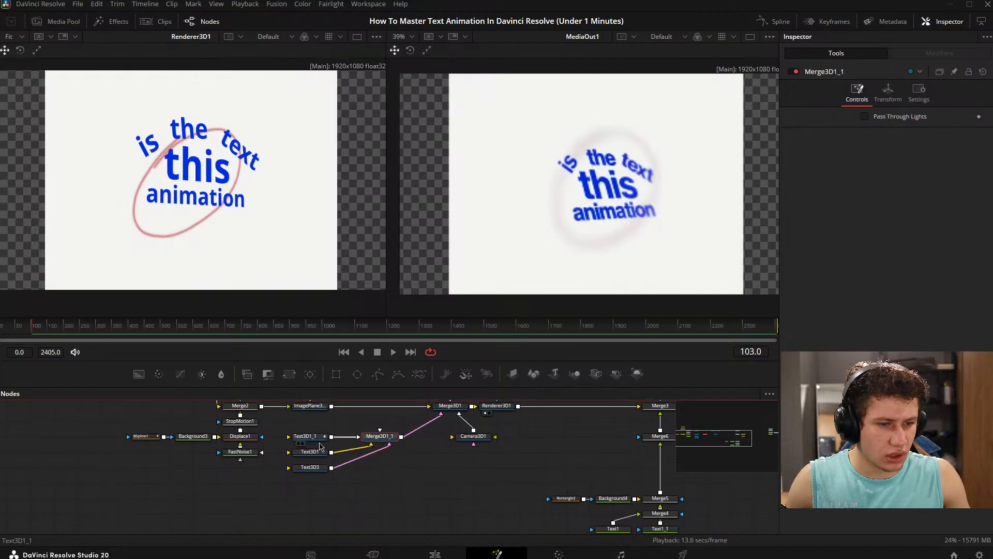
pyautogui.moveTo(285, 423); pyautogui.dragTo(417, 509)
pyautogui.moveTo(380, 439); pyautogui.dragTo(381, 470)
pyautogui.moveTo(448, 481); pyautogui.dragTo(449, 462)
pyautogui.moveTo(298, 430); pyautogui.dragTo(370, 510)
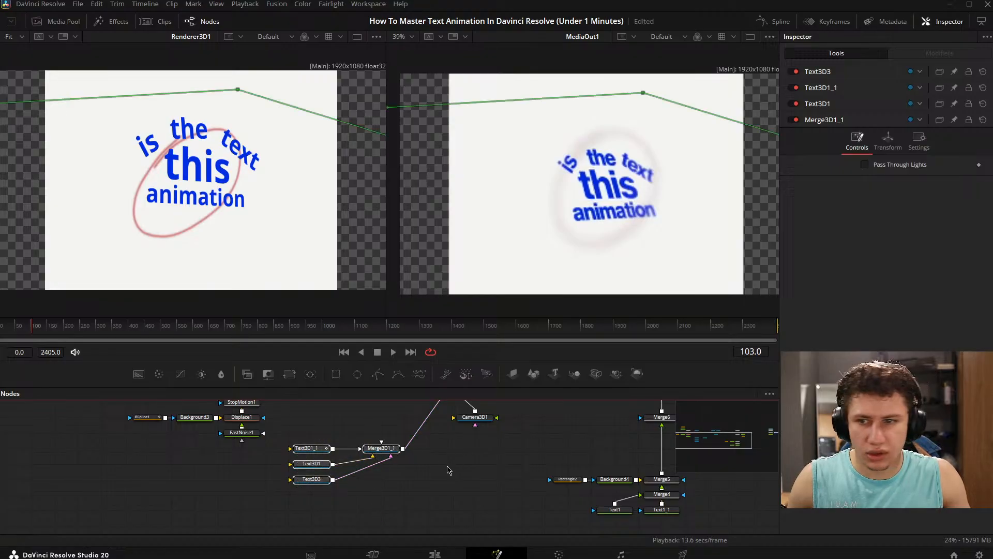
# - Add a Transform 3D node and place it just above Merge3D1_1
pyautogui.hotkey('shift', 'space')
pyautogui.write('trans')
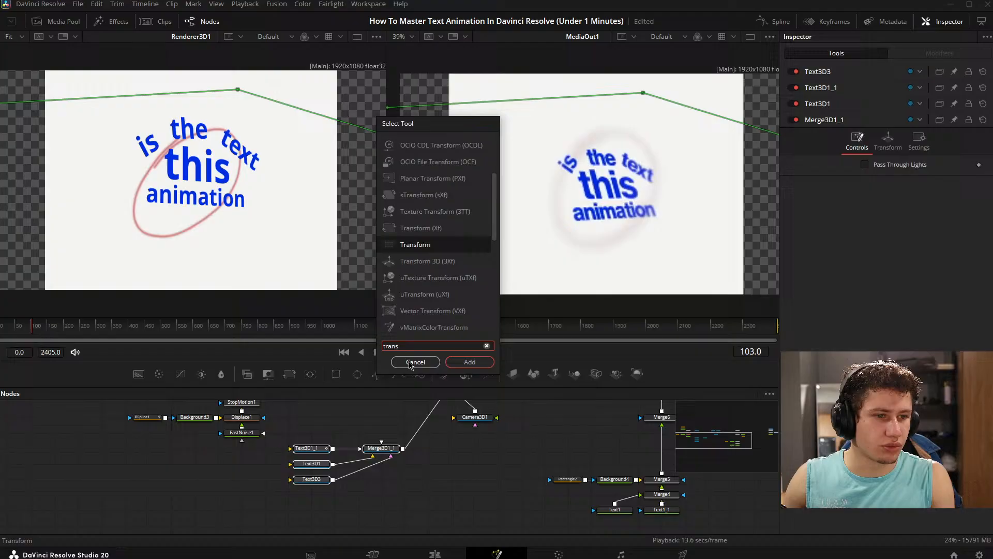
pyautogui.press('Down')
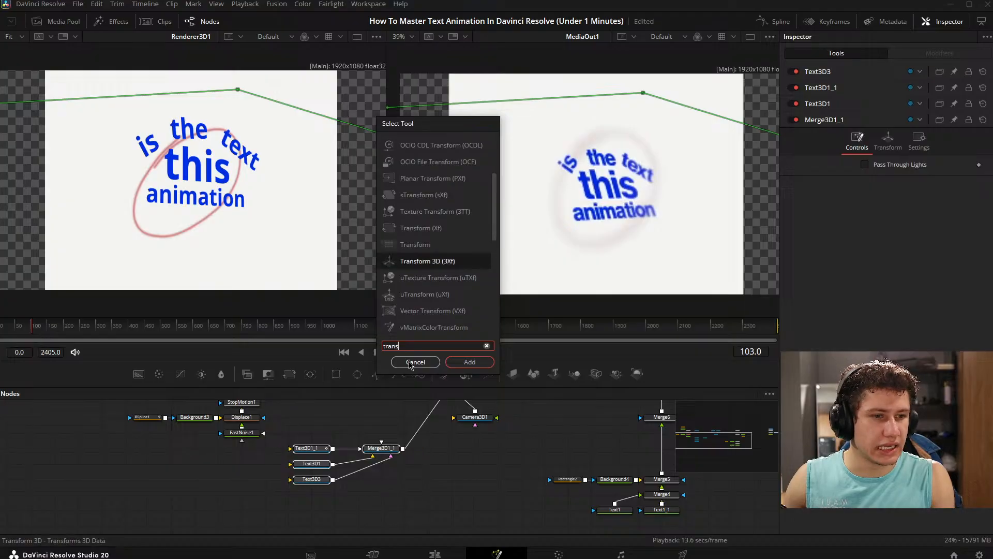
pyautogui.press('Return')
pyautogui.moveTo(288, 436); pyautogui.dragTo(358, 435)
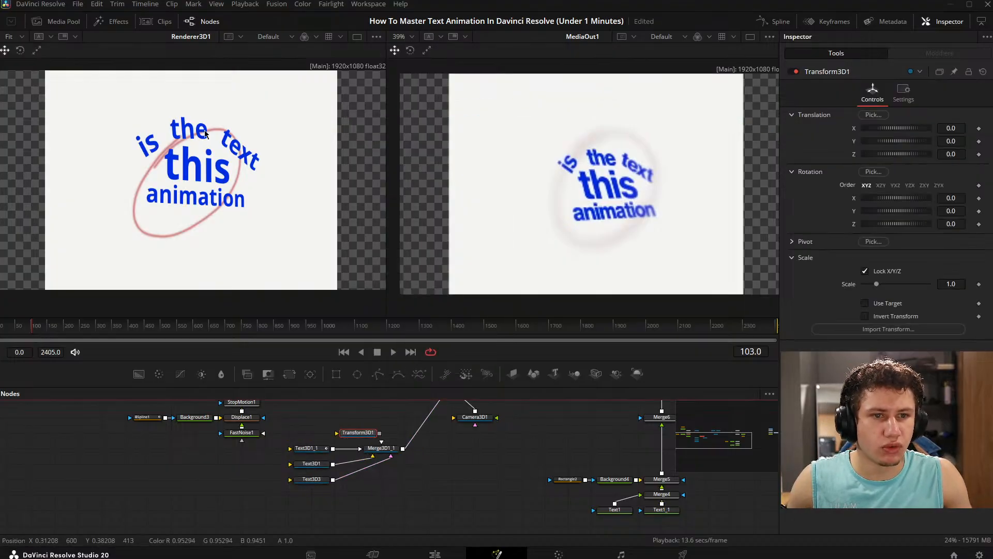
# - Wire Transform3D1 between Merge3D1_1 and Merge3D1 and align it directly above Merge3D1_1
pyautogui.moveTo(452, 452); pyautogui.dragTo(292, 494)
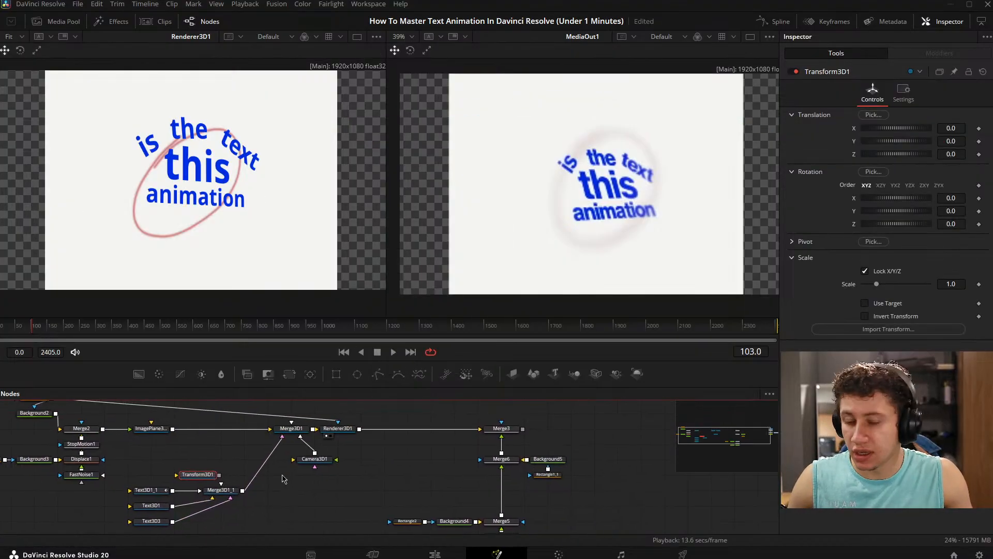
pyautogui.moveTo(285, 455); pyautogui.dragTo(304, 448)
pyautogui.moveTo(218, 468); pyautogui.dragTo(407, 447)
pyautogui.click(296, 468)
pyautogui.moveTo(316, 462); pyautogui.dragTo(306, 464)
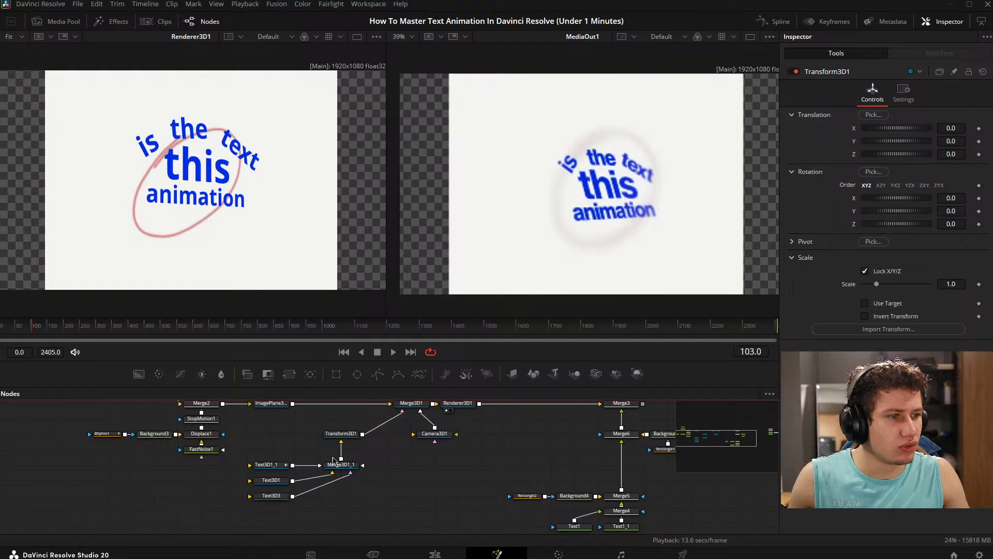
# - Set the Transform3D1 rotation to X -12.0, Y -4.9 and Z 3.7 to tilt the combined text
pyautogui.click(340, 433)
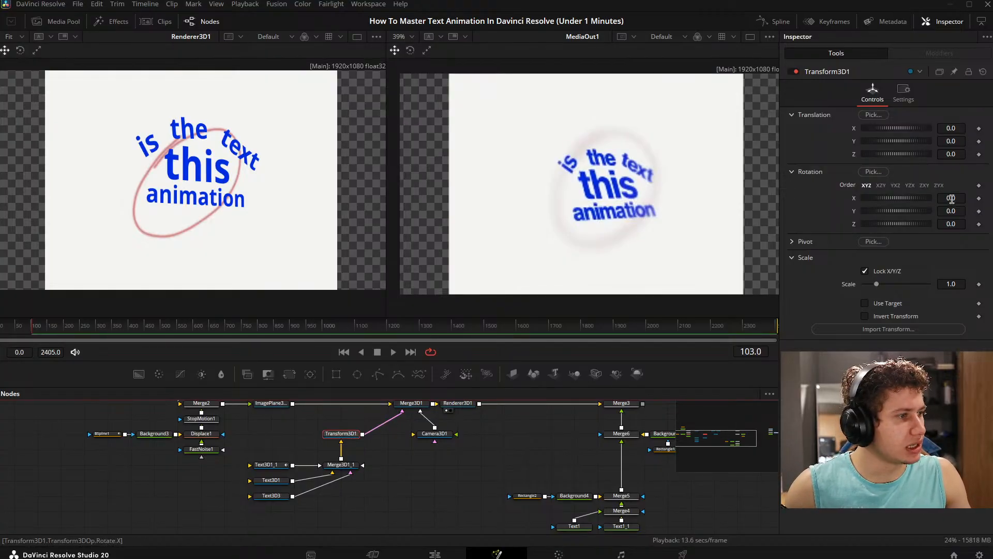
pyautogui.moveTo(951, 210)
pyautogui.mouseDown()
pyautogui.moveTo(963, 211)
pyautogui.moveTo(935, 211)
pyautogui.mouseUp()
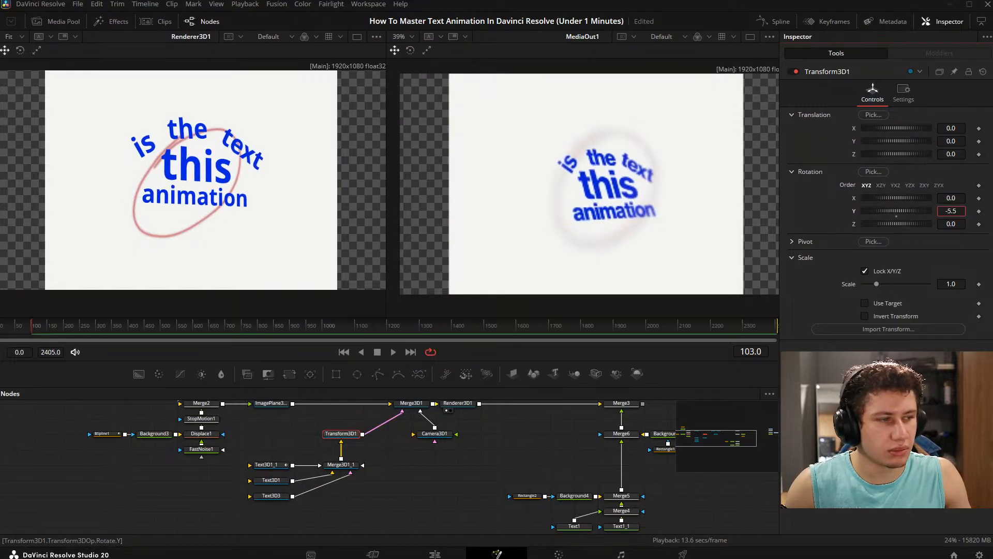
pyautogui.moveTo(951, 198)
pyautogui.mouseDown()
pyautogui.moveTo(927, 198)
pyautogui.moveTo(967, 224)
pyautogui.moveTo(953, 210)
pyautogui.moveTo(958, 199)
pyautogui.moveTo(944, 199)
pyautogui.mouseUp()
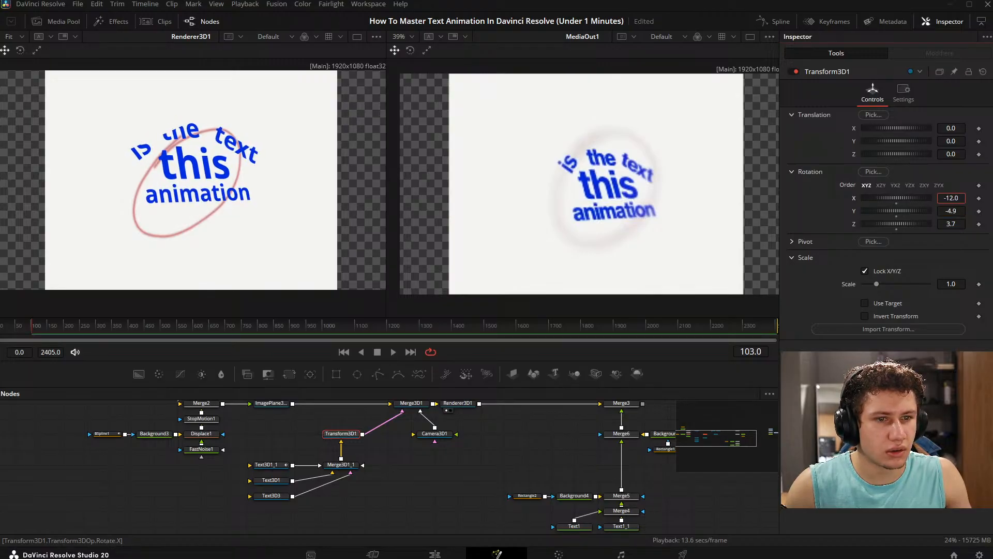
# - Set the Transform3D1 translation to X 0.004, Y -0.013 and Z 0.01
pyautogui.moveTo(955, 129)
pyautogui.mouseDown()
pyautogui.moveTo(945, 129)
pyautogui.moveTo(958, 129)
pyautogui.moveTo(955, 143)
pyautogui.mouseUp()
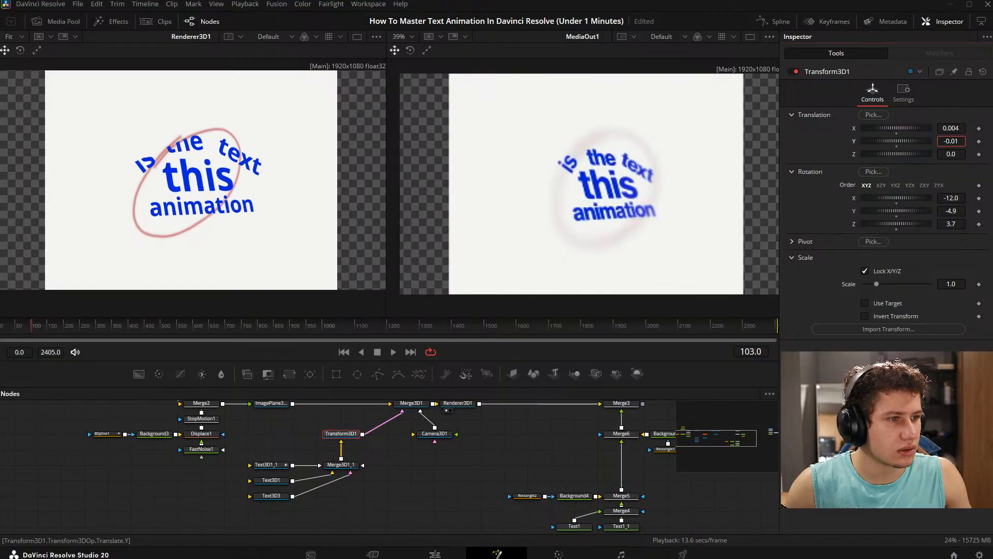
pyautogui.click(951, 154)
pyautogui.moveTo(950, 154); pyautogui.dragTo(955, 153)
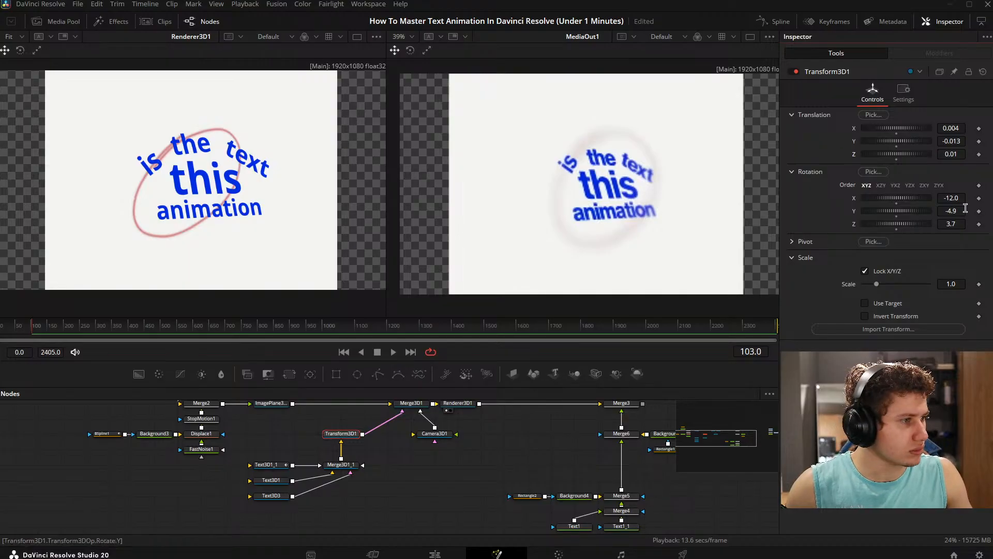
# - Scale Transform3D1 to 0.878 and show Merge3D1 in the second viewer
pyautogui.moveTo(954, 283); pyautogui.dragTo(940, 284)
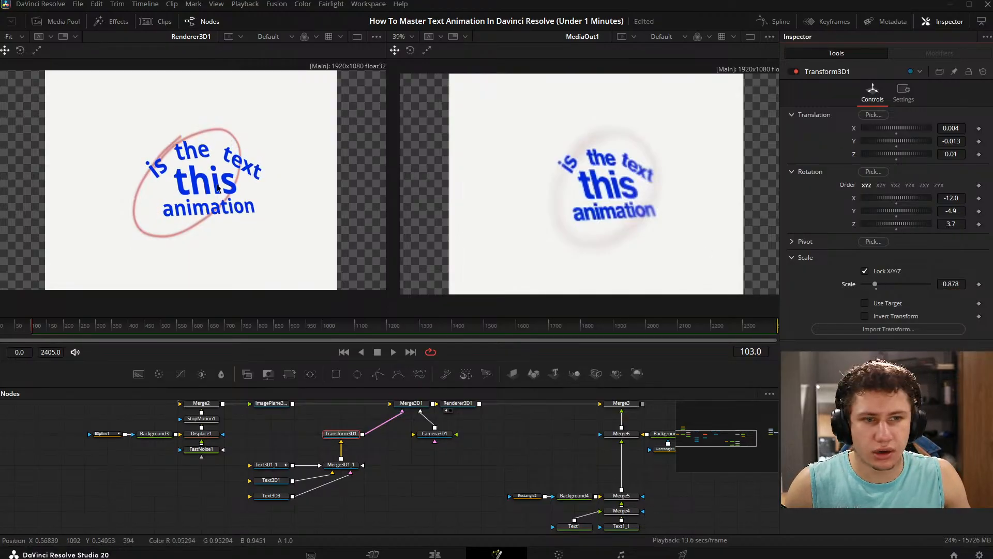
pyautogui.moveTo(388, 440); pyautogui.dragTo(337, 457)
pyautogui.moveTo(361, 421); pyautogui.dragTo(580, 196)
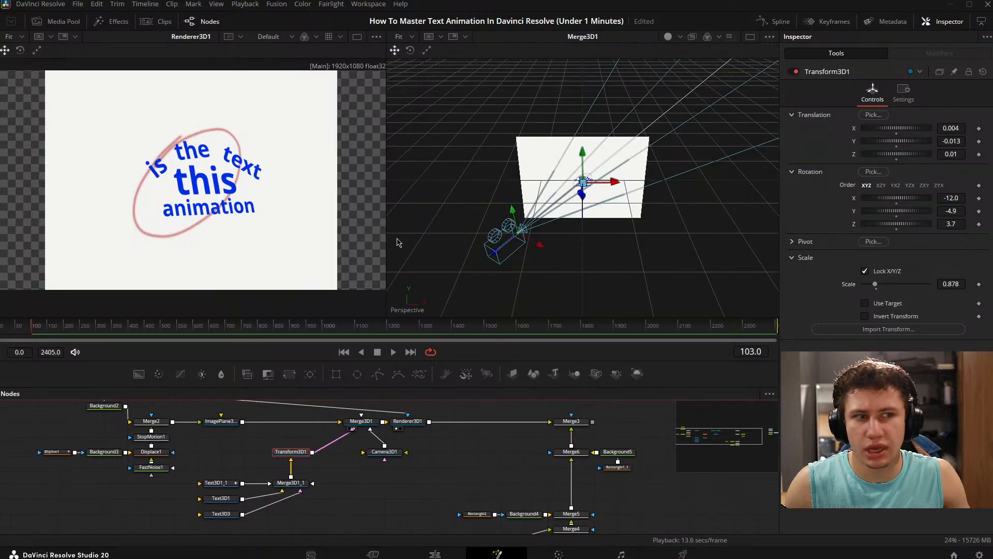
# - Set the Transform3D1 Z translation to 0.005 so the text sits closer to the background plane
pyautogui.moveTo(398, 240); pyautogui.dragTo(696, 193)
pyautogui.scroll(6, 585, 213)
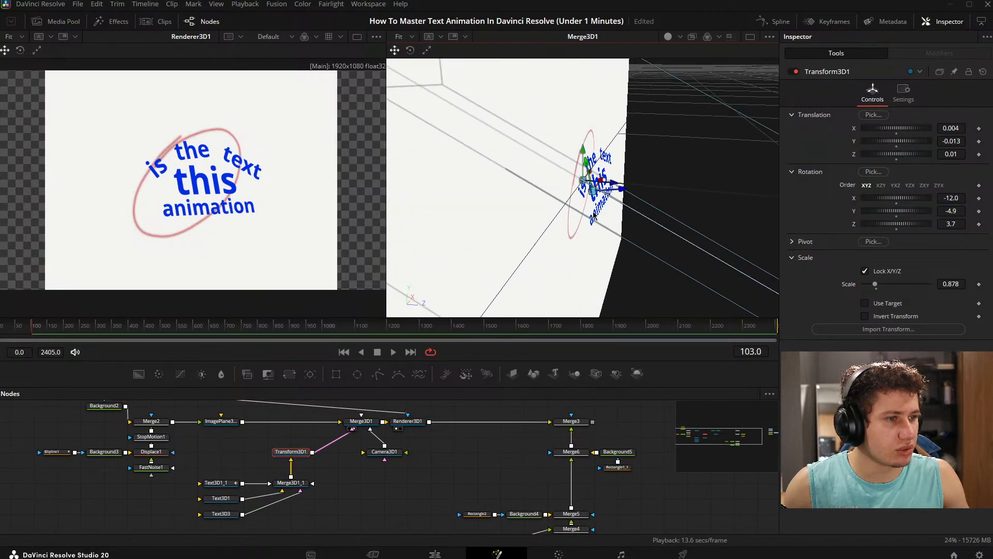
pyautogui.moveTo(583, 211); pyautogui.dragTo(627, 182)
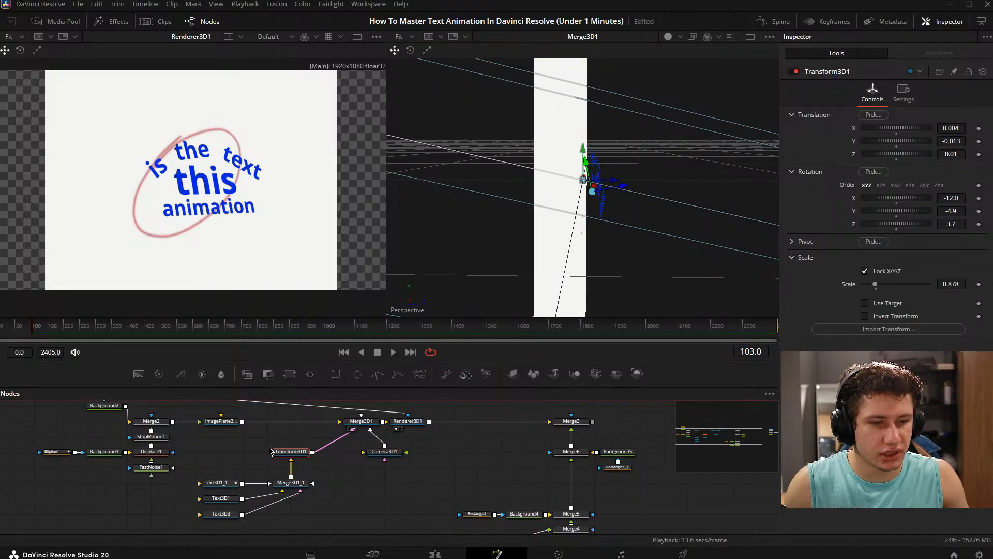
pyautogui.moveTo(960, 223); pyautogui.dragTo(937, 223)
pyautogui.hotkey('ctrl', 'z')
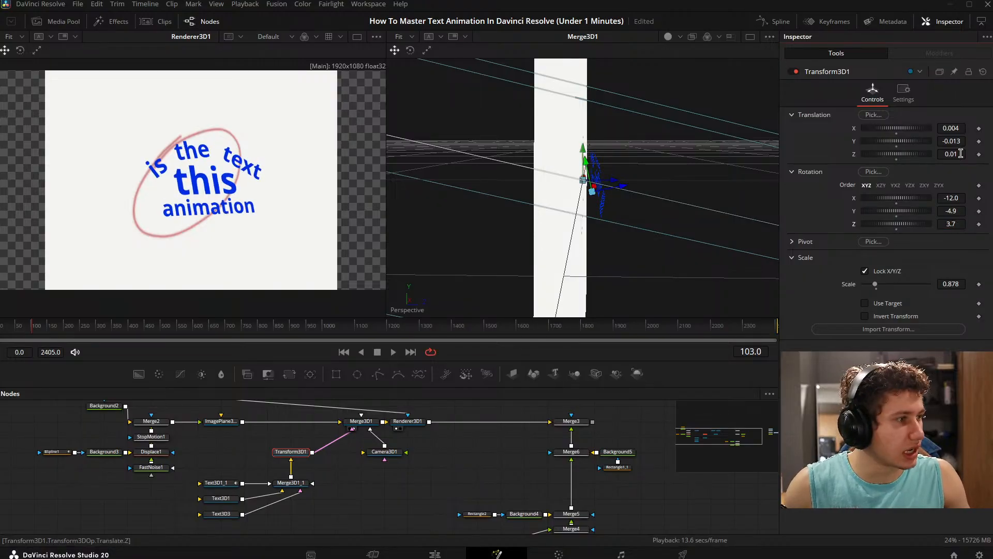
pyautogui.moveTo(958, 153)
pyautogui.mouseDown()
pyautogui.moveTo(932, 154)
pyautogui.moveTo(972, 154)
pyautogui.moveTo(952, 153)
pyautogui.mouseUp()
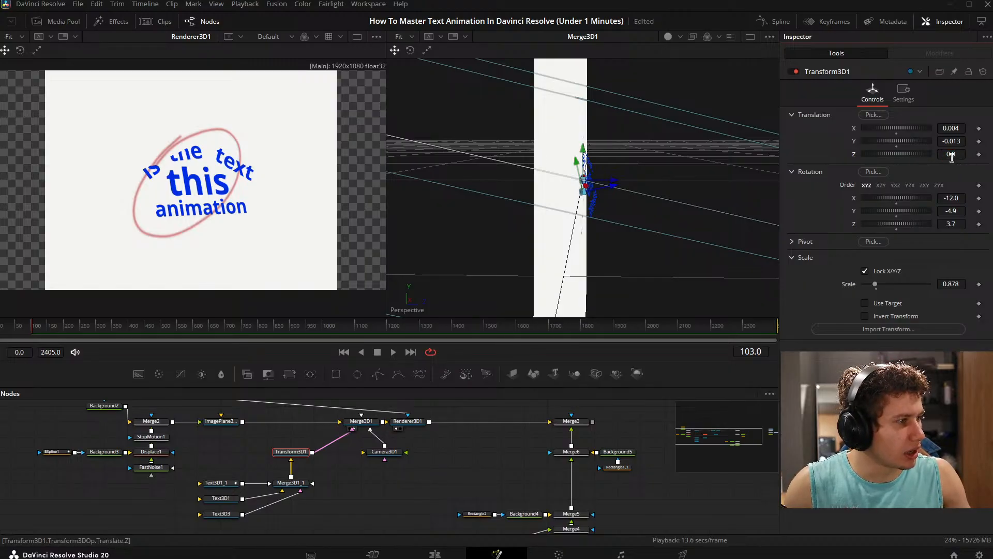
pyautogui.moveTo(952, 154); pyautogui.dragTo(948, 154)
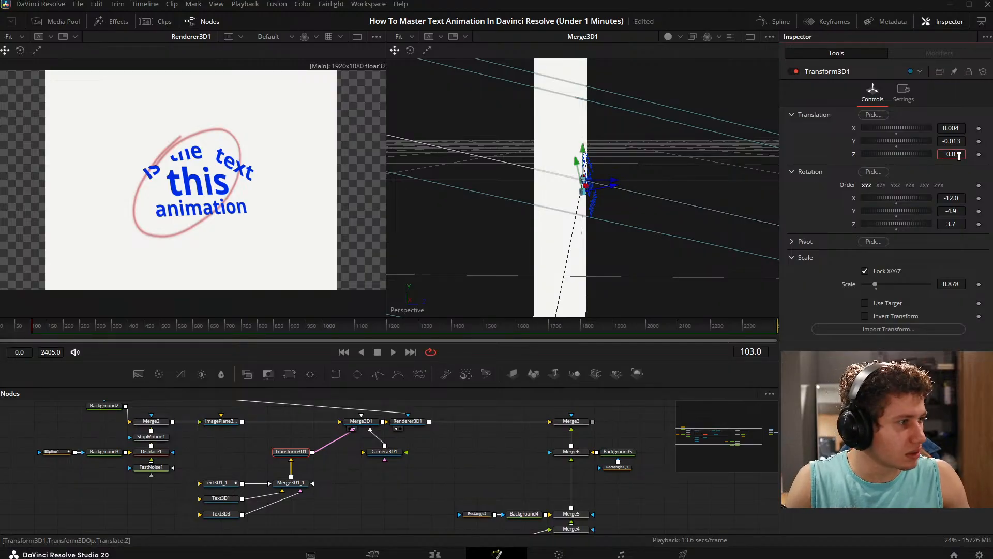
pyautogui.write('01')
pyautogui.press('Tab')
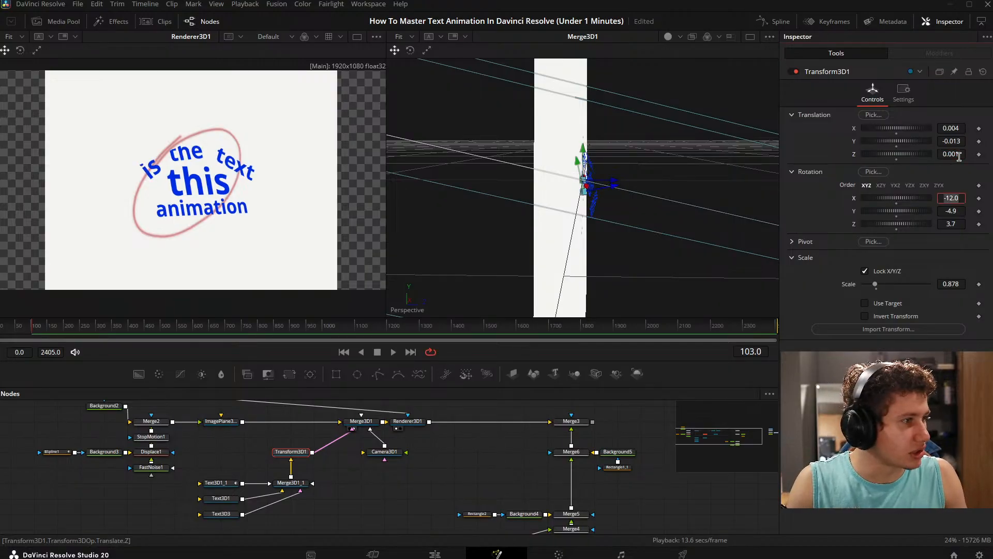
pyautogui.click(959, 154)
pyautogui.write('5')
pyautogui.press('Tab')
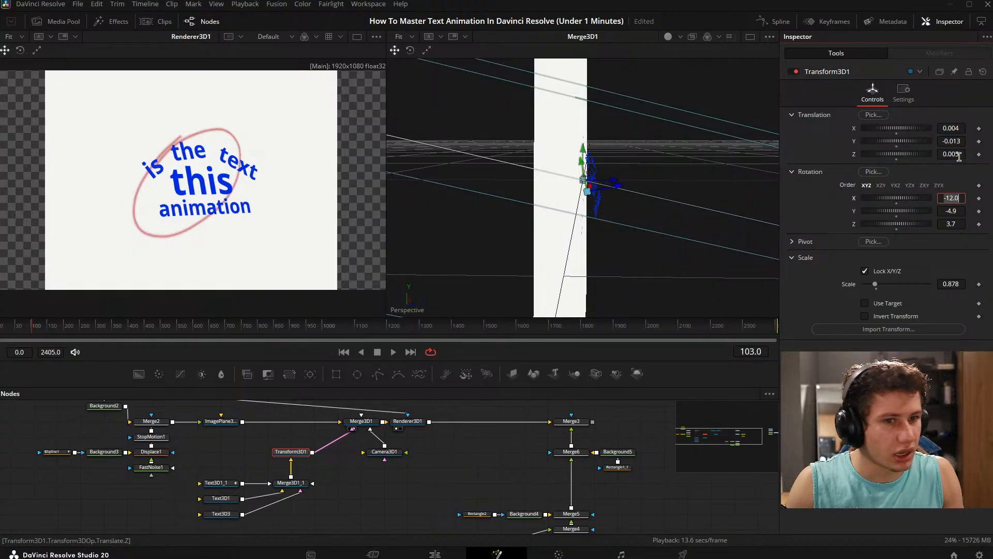
# - Show MediaOut1 in the second viewer again as the reference for the text layout
pyautogui.click(437, 492)
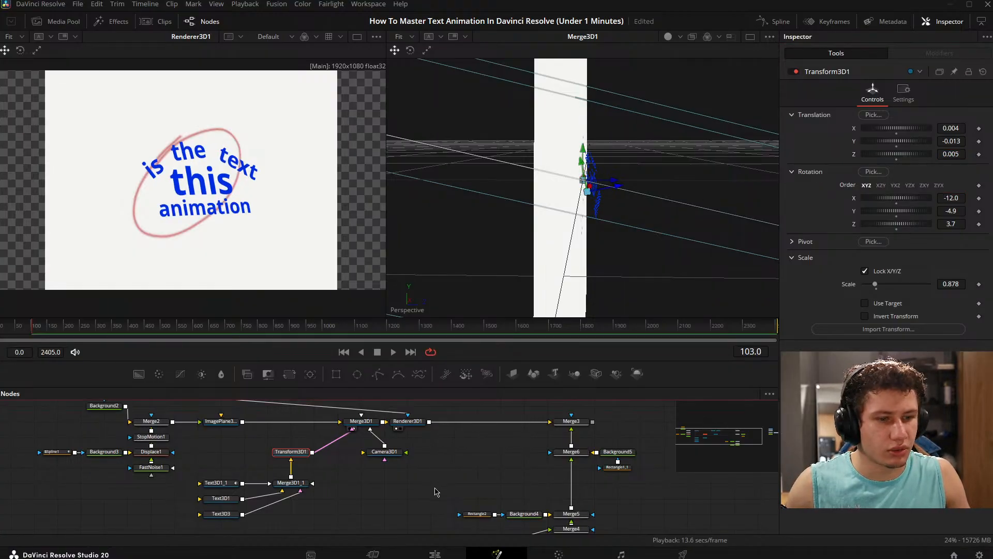
pyautogui.moveTo(585, 417); pyautogui.dragTo(220, 379)
pyautogui.moveTo(477, 445); pyautogui.dragTo(472, 465)
pyautogui.moveTo(528, 419); pyautogui.dragTo(575, 282)
# - Set the Transform3D1 X translation to -0.001 and reduce its scale slightly to fit the text to the ellipse
pyautogui.moveTo(364, 482); pyautogui.dragTo(487, 483)
pyautogui.moveTo(296, 451); pyautogui.dragTo(383, 442)
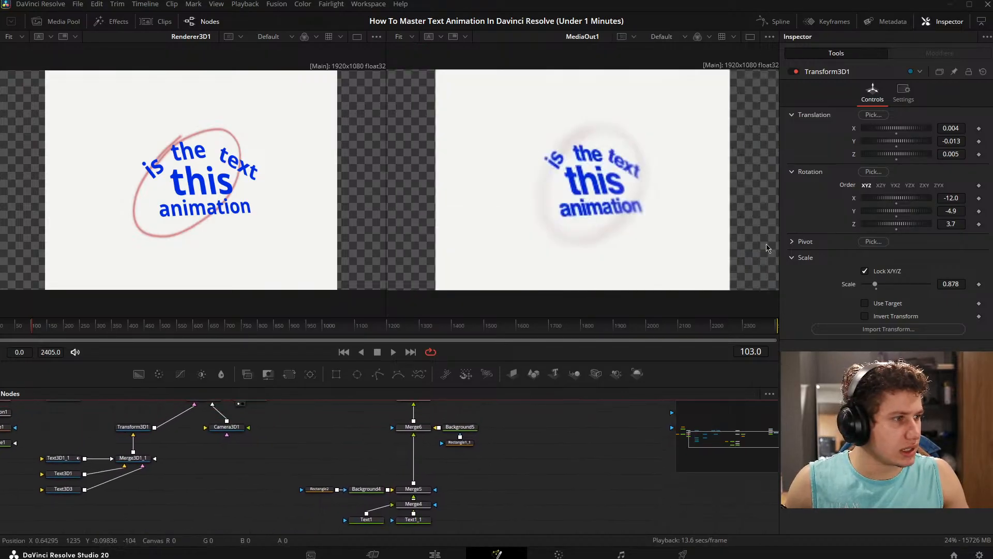
pyautogui.moveTo(285, 441); pyautogui.dragTo(321, 446)
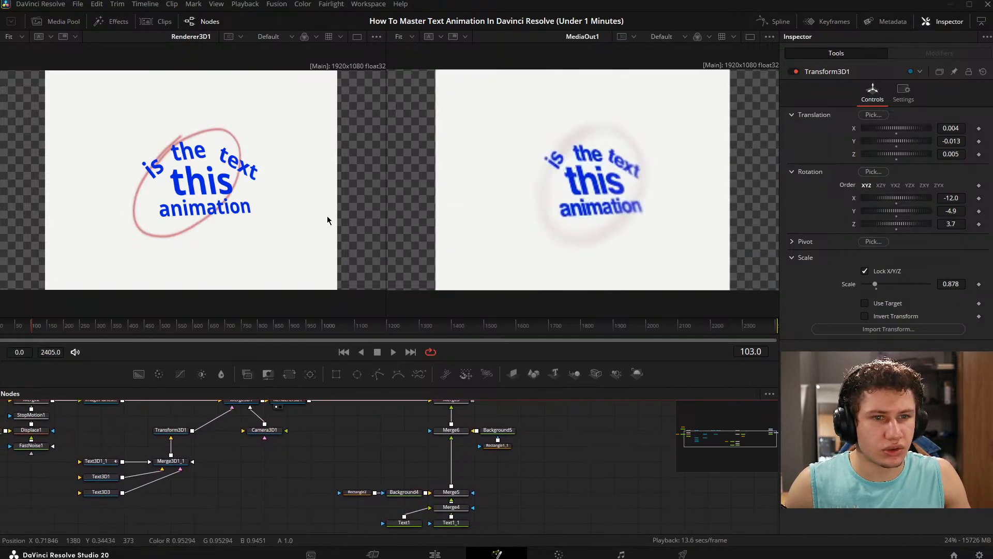
pyautogui.moveTo(958, 127); pyautogui.dragTo(955, 127)
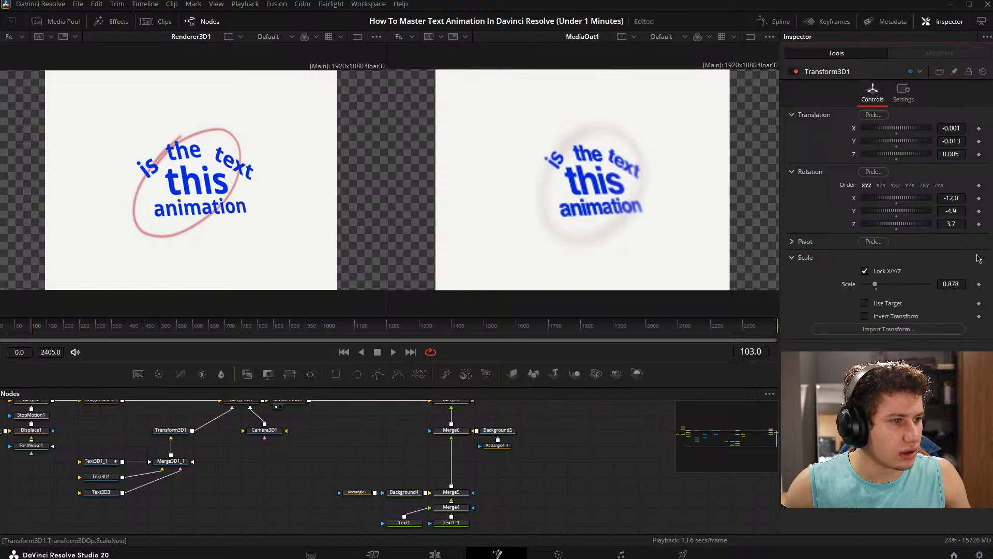
pyautogui.moveTo(954, 285); pyautogui.dragTo(949, 286)
# - Tighten the tracking of "is the text" (Text3D1_1) to 0.97 and of "this" (Text3D1) to 0.978
pyautogui.moveTo(279, 474); pyautogui.dragTo(449, 434)
pyautogui.click(280, 467)
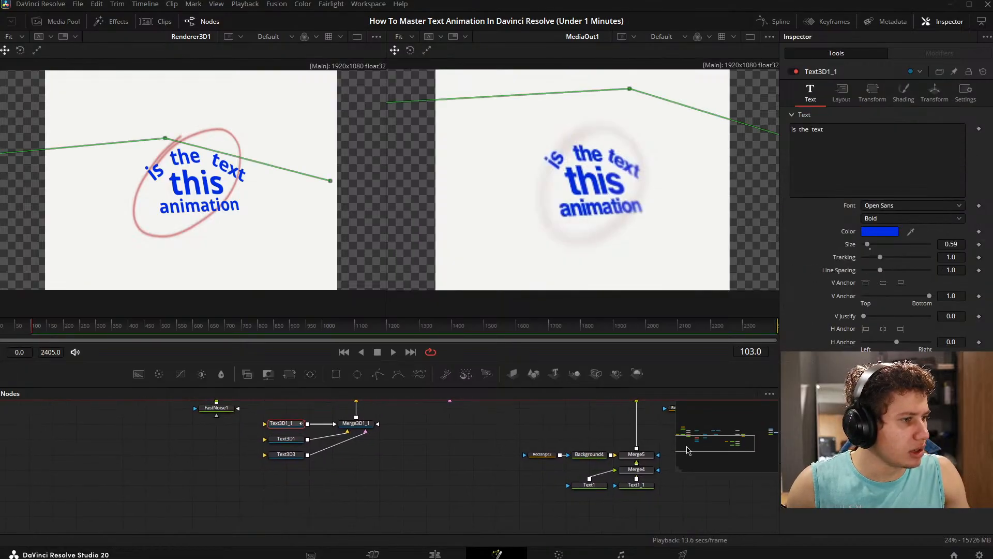
pyautogui.moveTo(426, 488); pyautogui.dragTo(398, 509)
pyautogui.moveTo(951, 257); pyautogui.dragTo(947, 257)
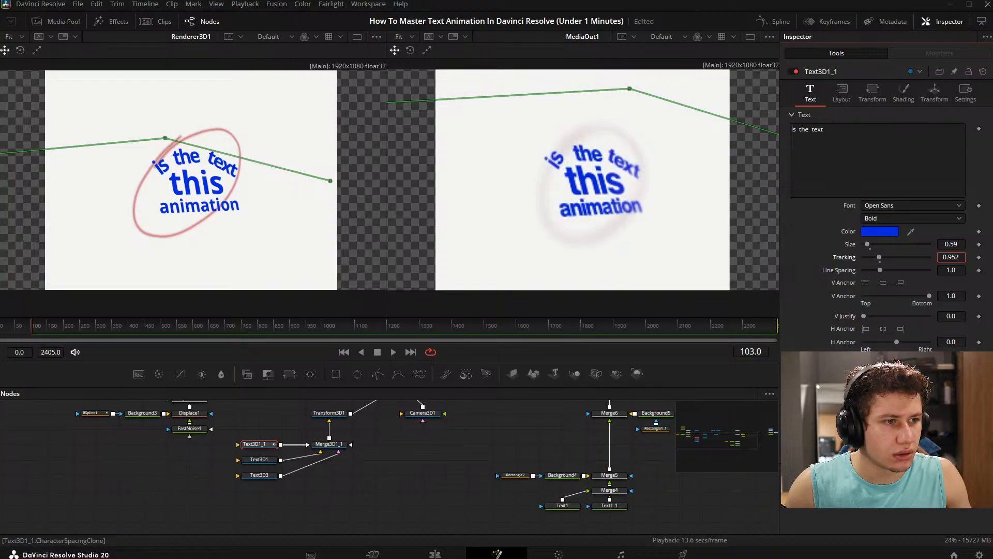
pyautogui.moveTo(946, 257); pyautogui.dragTo(947, 257)
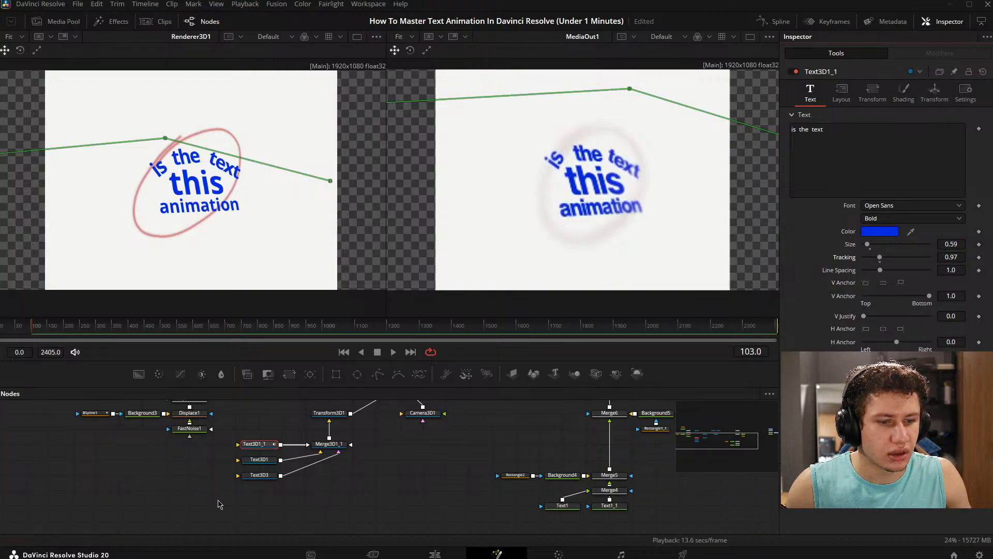
pyautogui.click(243, 461)
pyautogui.click(810, 92)
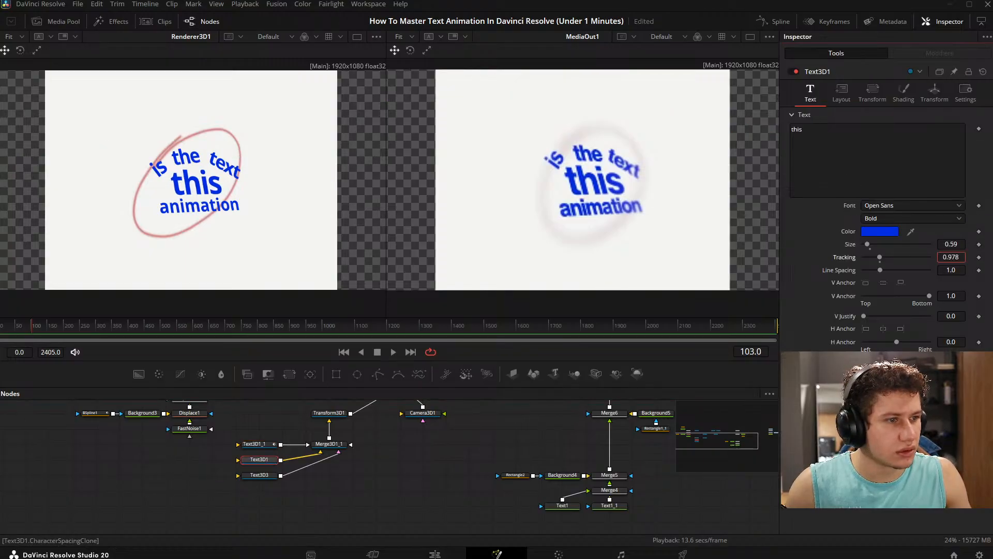
# - Set the size of the "animation" text in Text3D3 to 0.32, and undo a trial change of its line spacing
pyautogui.click(259, 475)
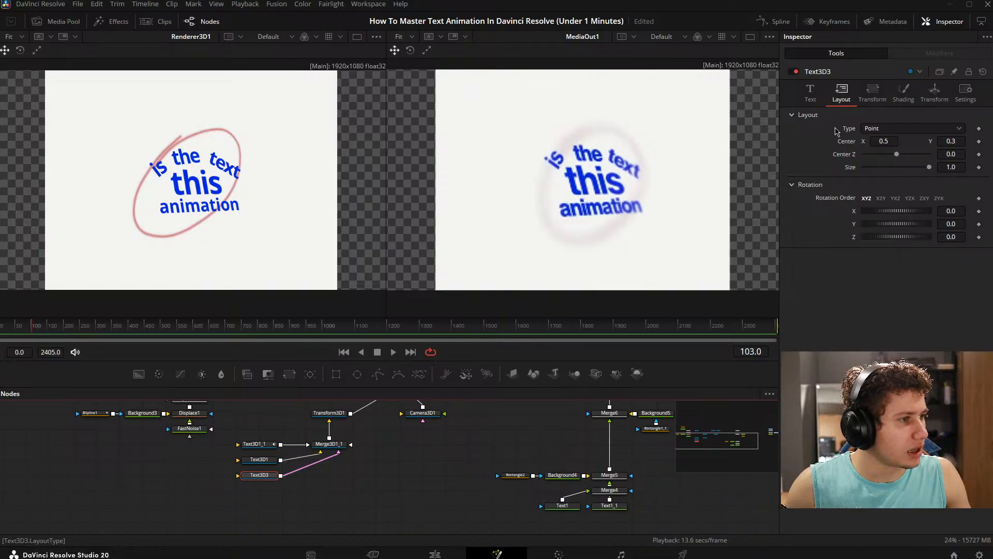
pyautogui.click(810, 93)
pyautogui.moveTo(960, 244); pyautogui.dragTo(945, 244)
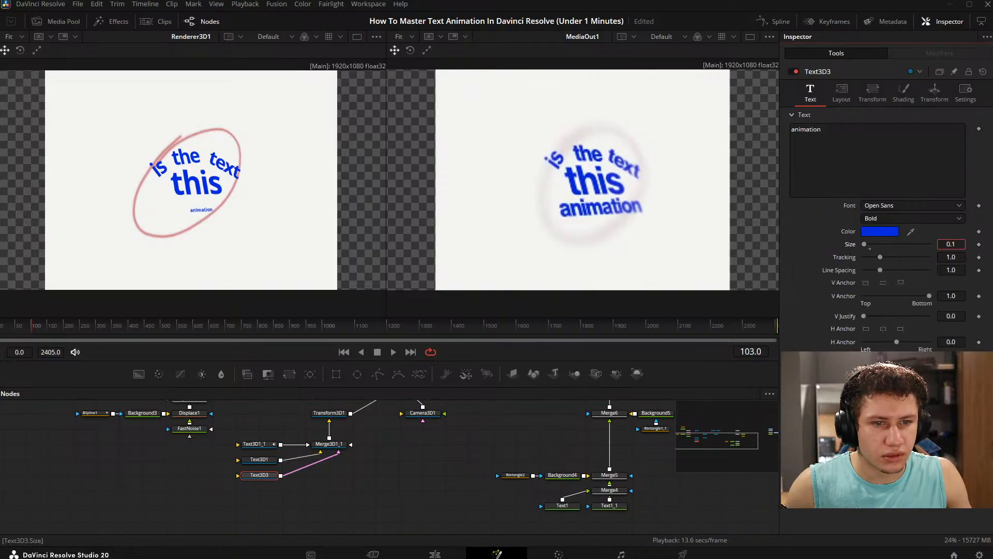
pyautogui.press('BackSpace')
pyautogui.write('32')
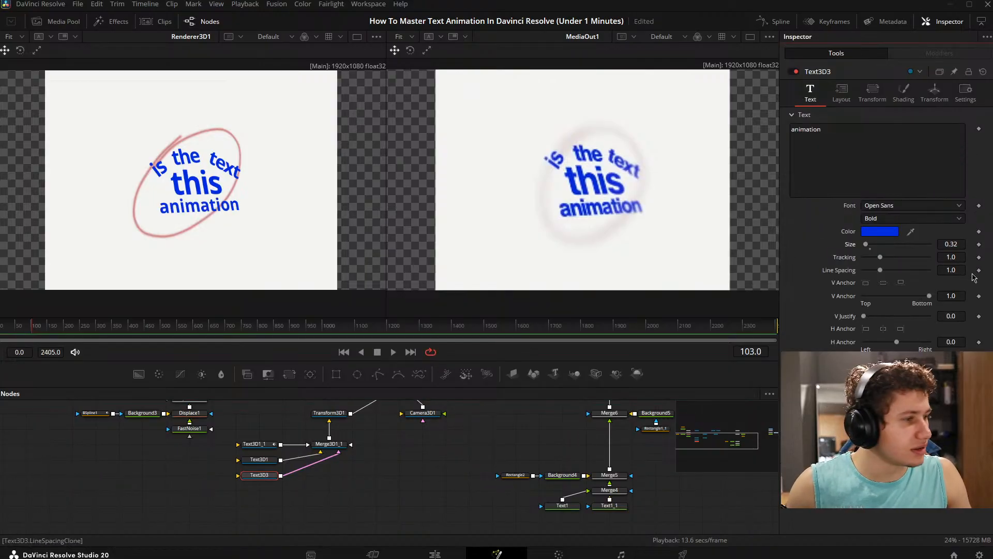
pyautogui.moveTo(956, 269); pyautogui.dragTo(937, 270)
pyautogui.hotkey('ctrl', 'z')
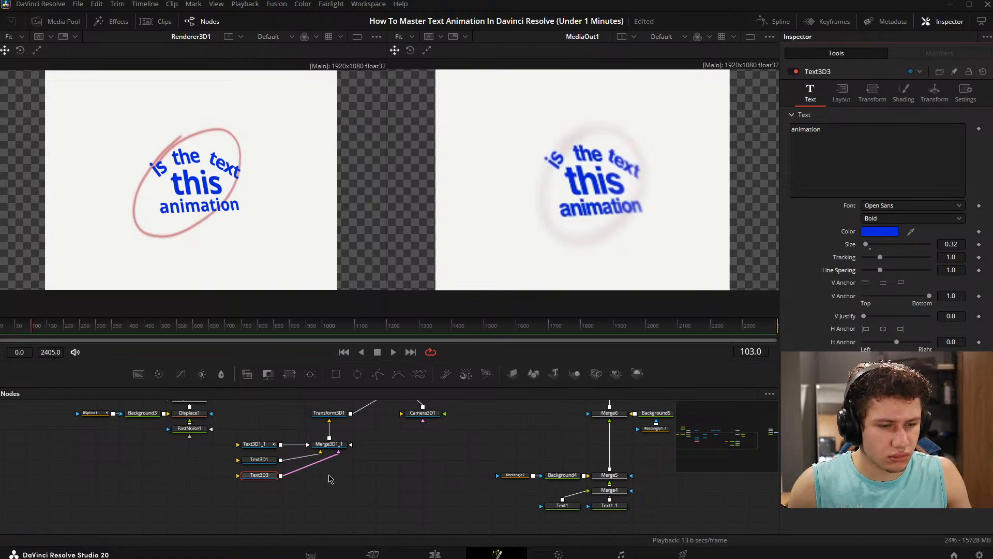
# - Set the tracking of the "animation" text to 0.959 and show Merge3 in the first viewer
pyautogui.click(328, 475)
pyautogui.moveTo(270, 476); pyautogui.dragTo(243, 207)
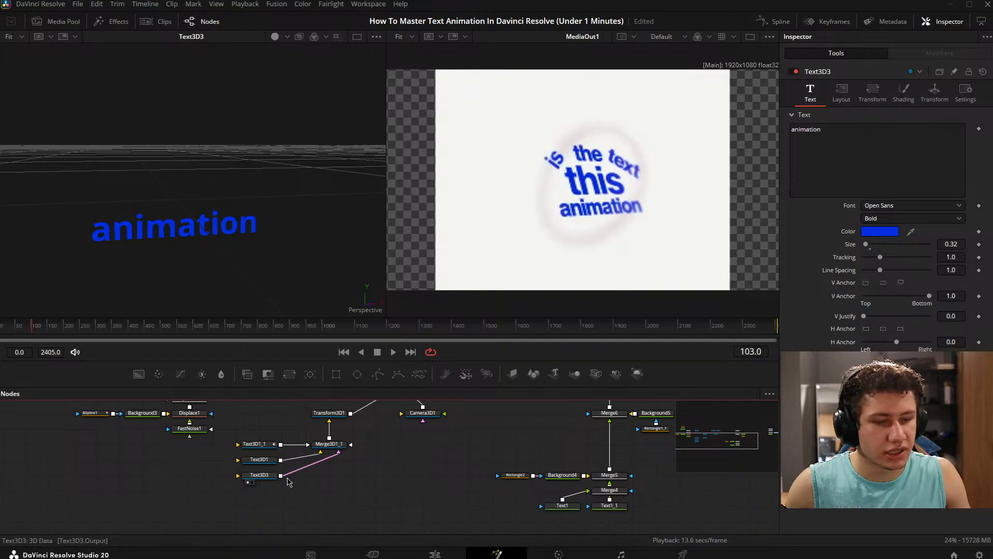
pyautogui.moveTo(954, 257); pyautogui.dragTo(933, 257)
pyautogui.moveTo(307, 489); pyautogui.dragTo(299, 524)
pyautogui.moveTo(604, 418); pyautogui.dragTo(290, 232)
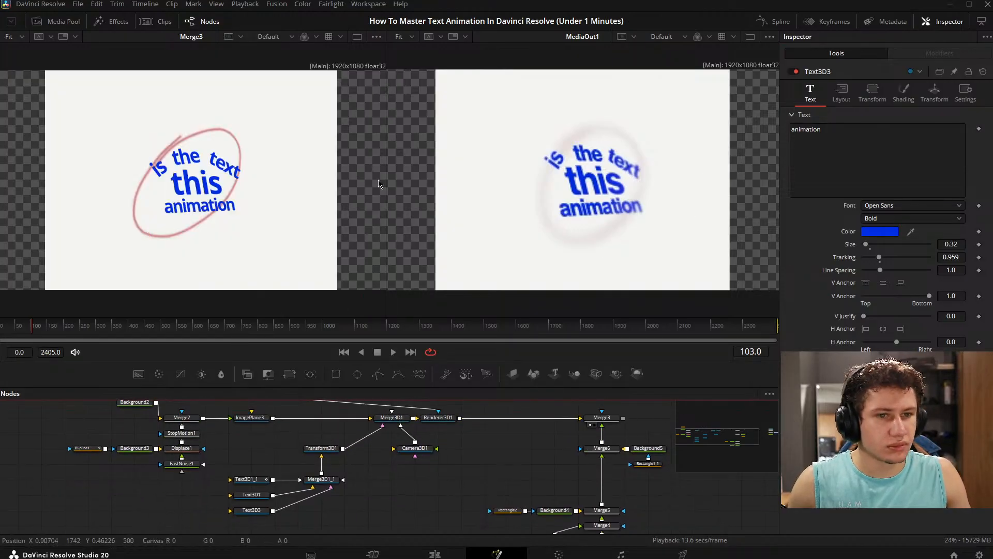
# - Add a Blur node and place it below the image plane node, beside the ellipse's node chain
pyautogui.moveTo(490, 451); pyautogui.dragTo(531, 451)
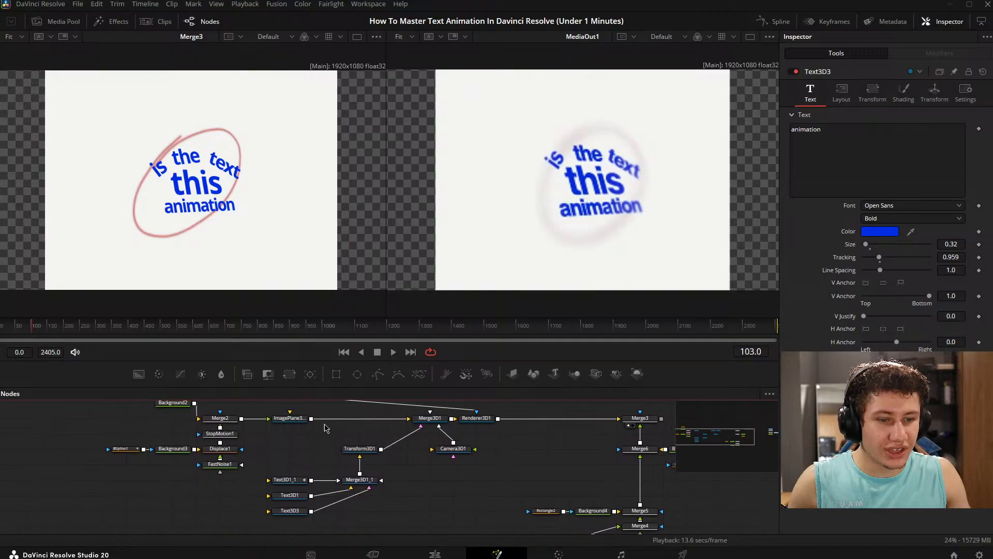
pyautogui.moveTo(324, 425); pyautogui.dragTo(423, 462)
pyautogui.hotkey('shift', 'space')
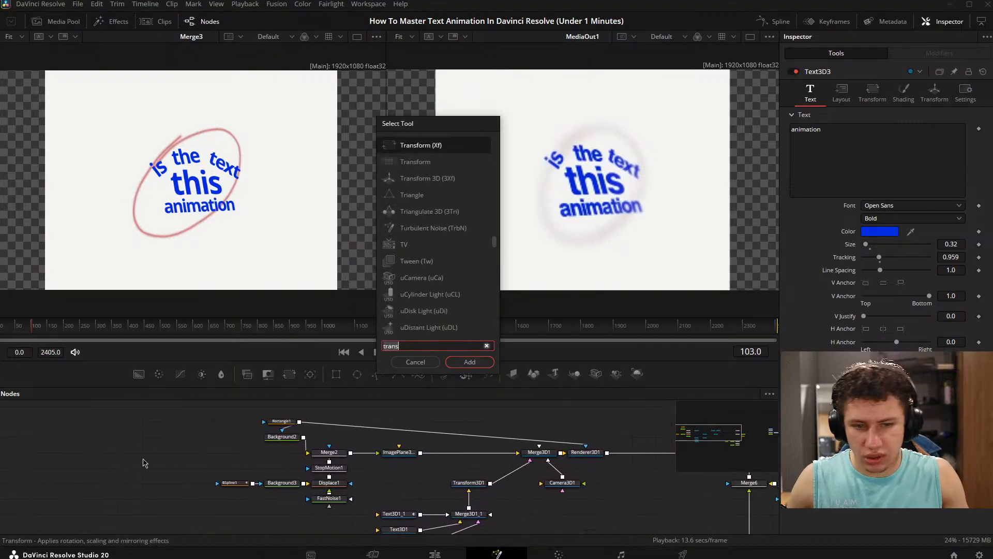
pyautogui.write('blut')
pyautogui.press('BackSpace')
pyautogui.write('r')
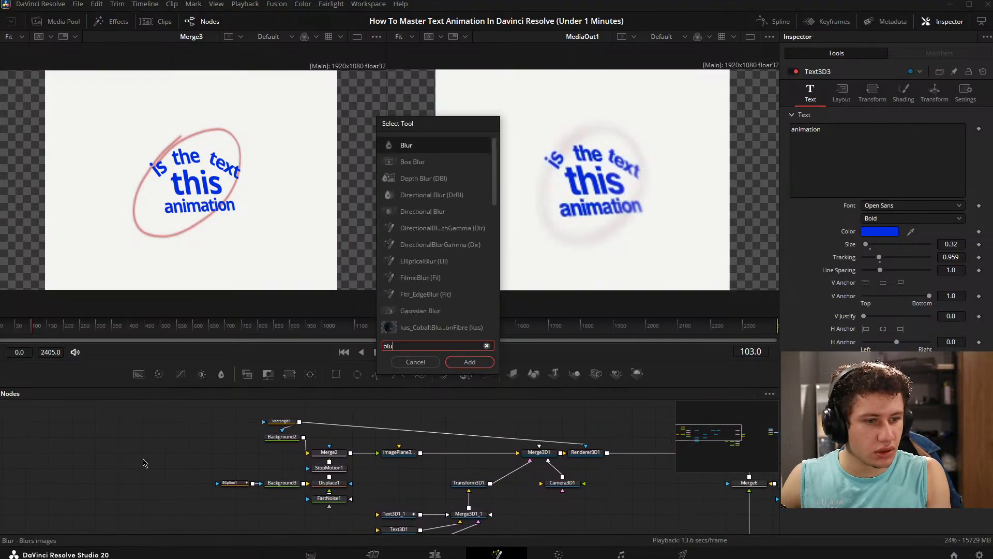
pyautogui.press('Return')
pyautogui.moveTo(682, 484); pyautogui.dragTo(583, 461)
pyautogui.moveTo(538, 484); pyautogui.dragTo(397, 470)
# - Move StopMotion1, Displace1, FastNoise1, Background3 and BSpline1 down together to make room beneath Merge2
pyautogui.click(271, 435)
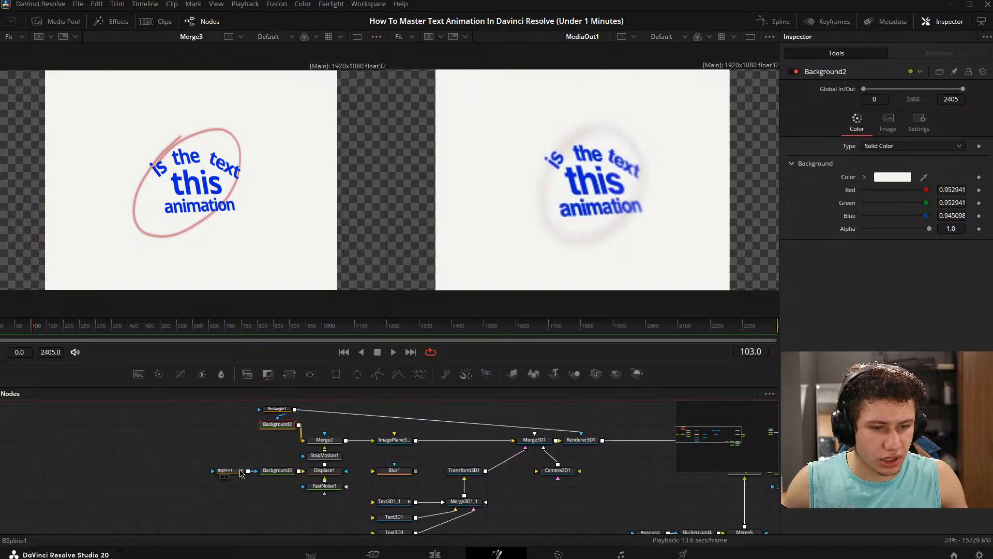
pyautogui.scroll(-1, 275, 426)
pyautogui.moveTo(203, 453); pyautogui.dragTo(342, 511)
pyautogui.moveTo(337, 482); pyautogui.dragTo(336, 498)
pyautogui.scroll(-1, 329, 453)
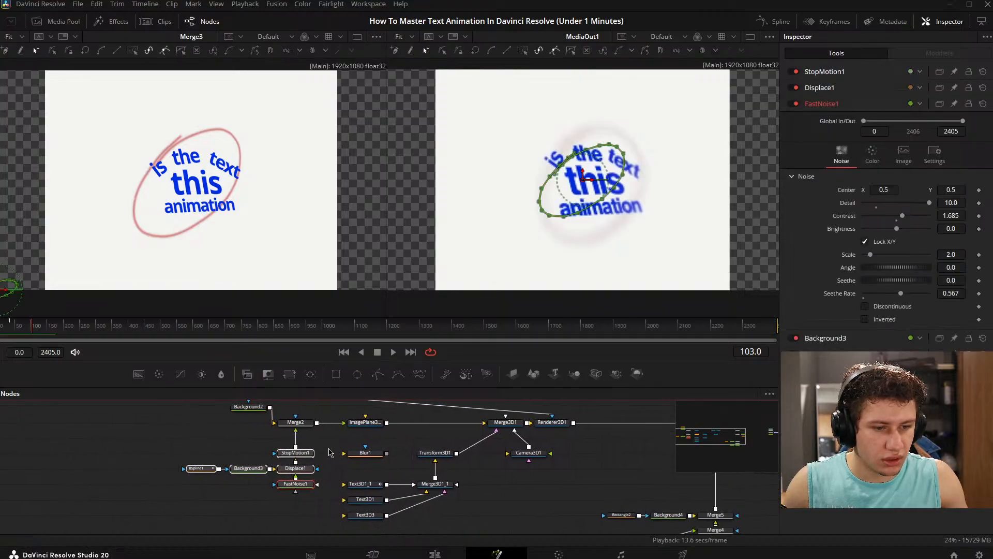
pyautogui.moveTo(160, 446); pyautogui.dragTo(293, 500)
pyautogui.moveTo(304, 453); pyautogui.dragTo(304, 469)
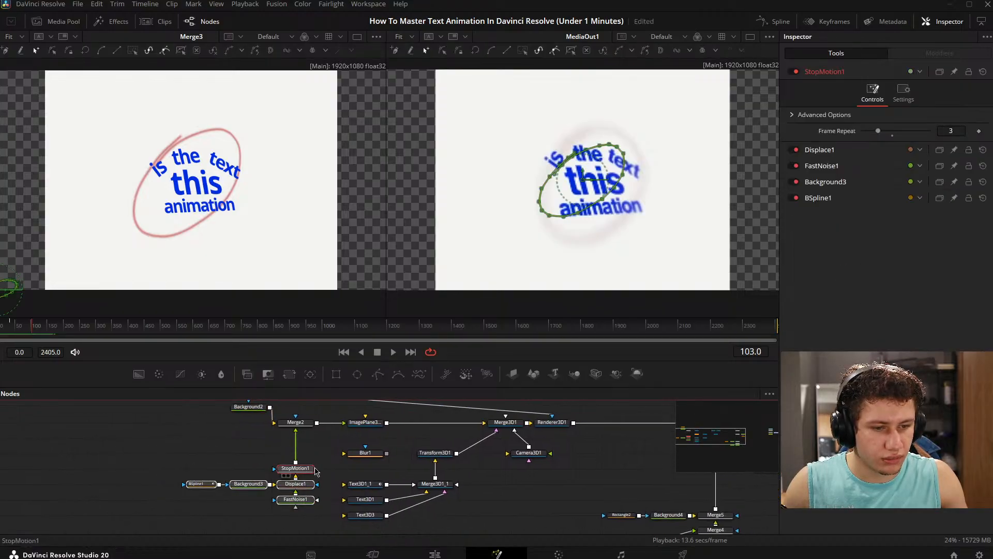
# - Insert Blur1 into the connection between StopMotion1 and Merge2
pyautogui.click(331, 467)
pyautogui.click(368, 458)
pyautogui.moveTo(369, 458); pyautogui.dragTo(298, 443)
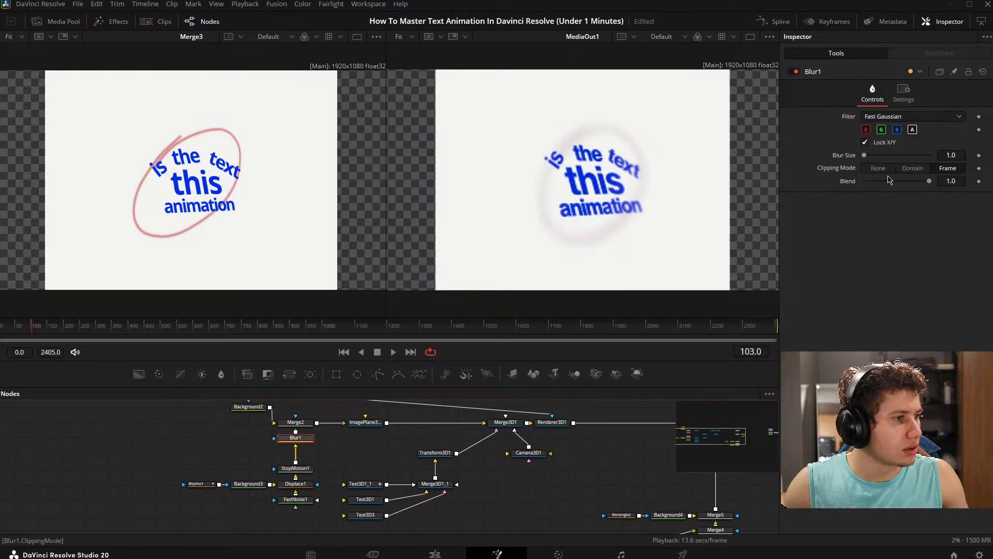
# - Set the Blur1 blur size to 8.8 to soften the red ellipse
pyautogui.moveTo(868, 155); pyautogui.dragTo(872, 161)
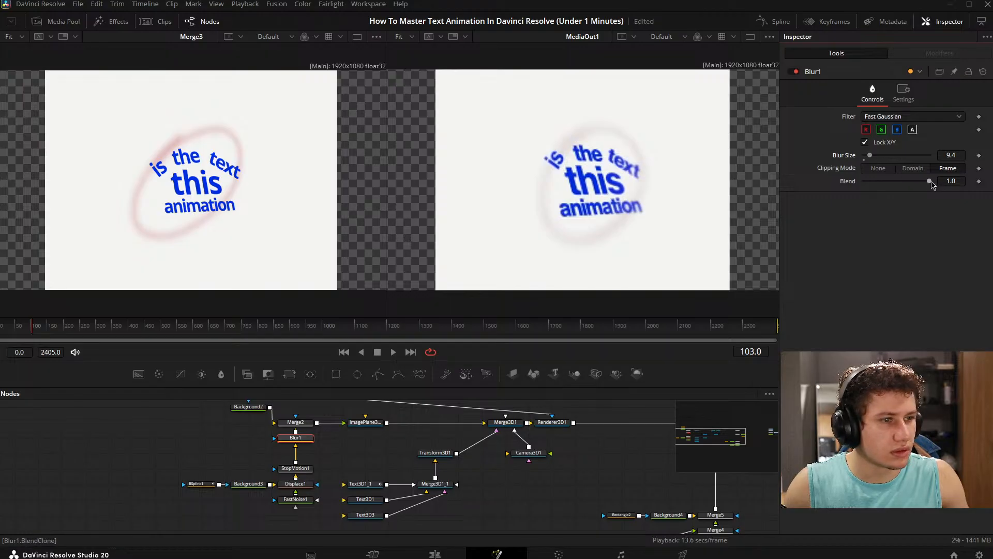
pyautogui.moveTo(940, 155); pyautogui.dragTo(765, 153)
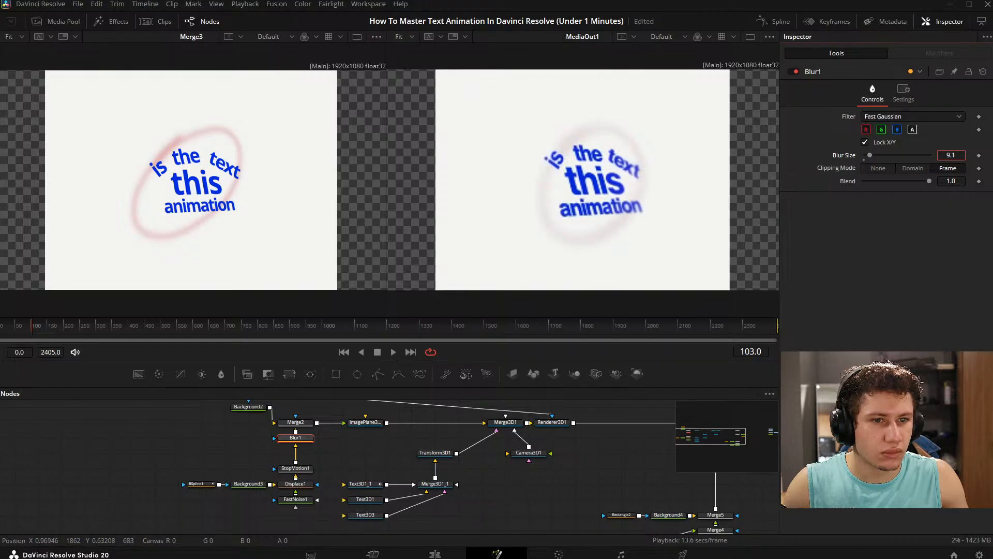
pyautogui.moveTo(951, 155); pyautogui.dragTo(873, 187)
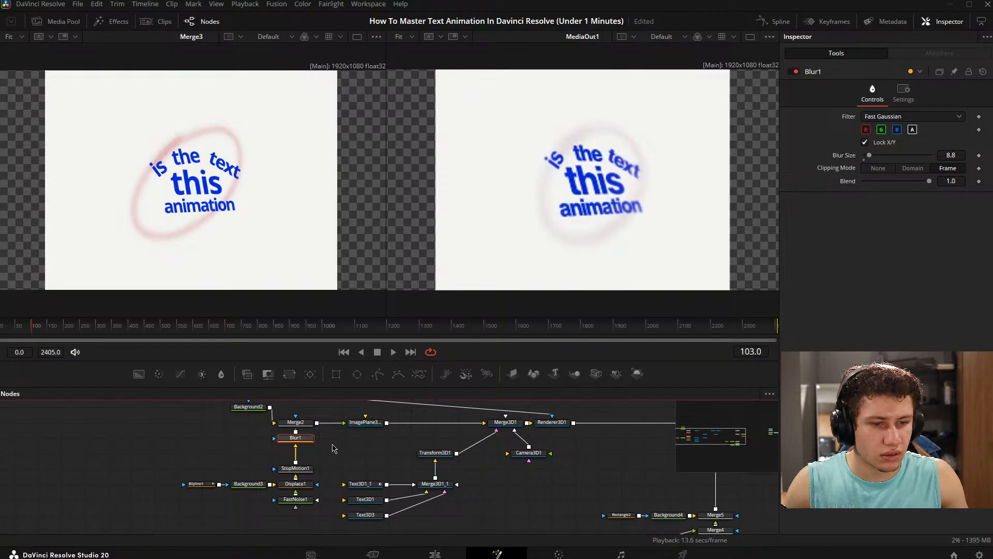
# - Lower the Merge2 blend to 0.465 to fade the blurred ellipse
pyautogui.click(295, 422)
pyautogui.click(919, 91)
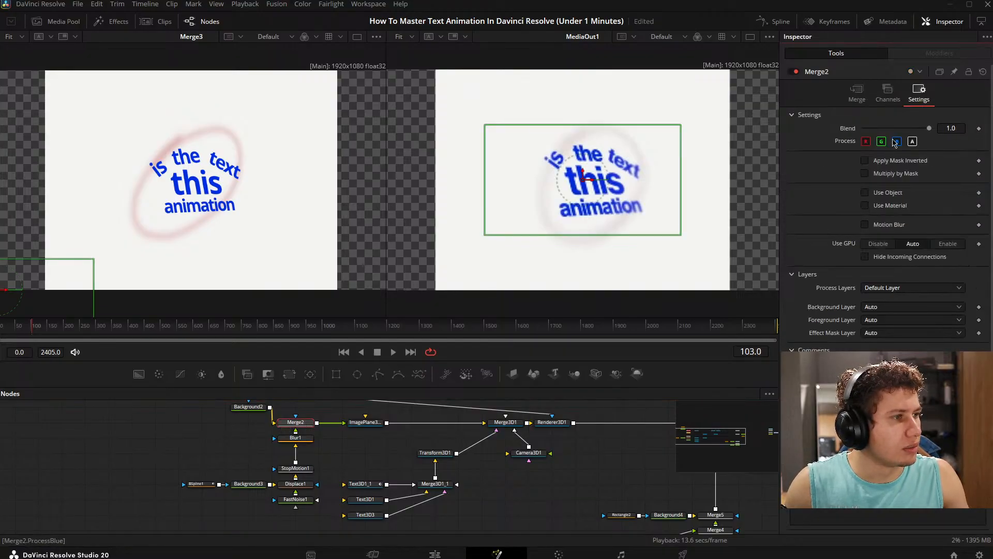
pyautogui.moveTo(912, 129); pyautogui.dragTo(894, 128)
pyautogui.click(542, 505)
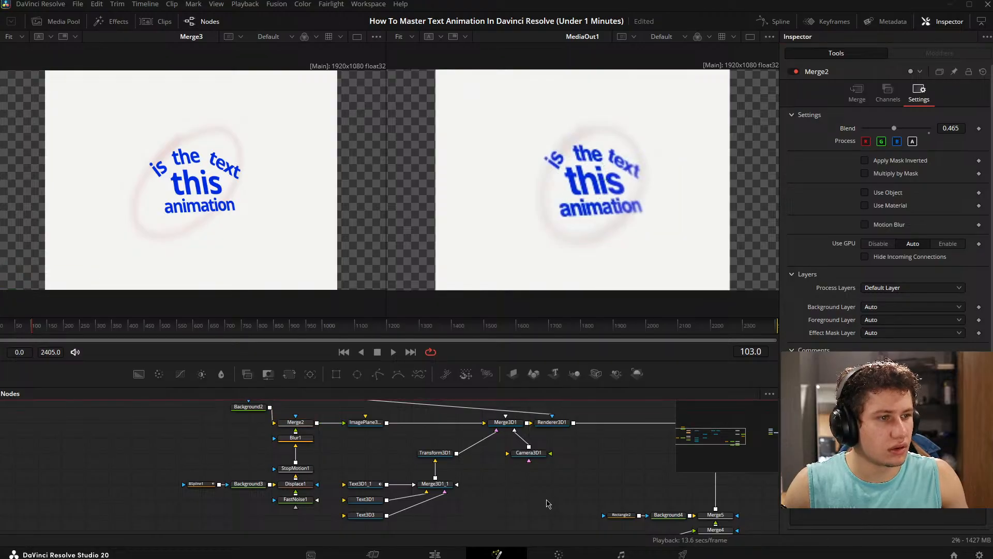
# - Disable the Fusion Composition clip on the Edit page and return the playhead to the start of Timeline 1
pyautogui.moveTo(593, 474); pyautogui.dragTo(393, 461)
pyautogui.moveTo(558, 470); pyautogui.dragTo(375, 467)
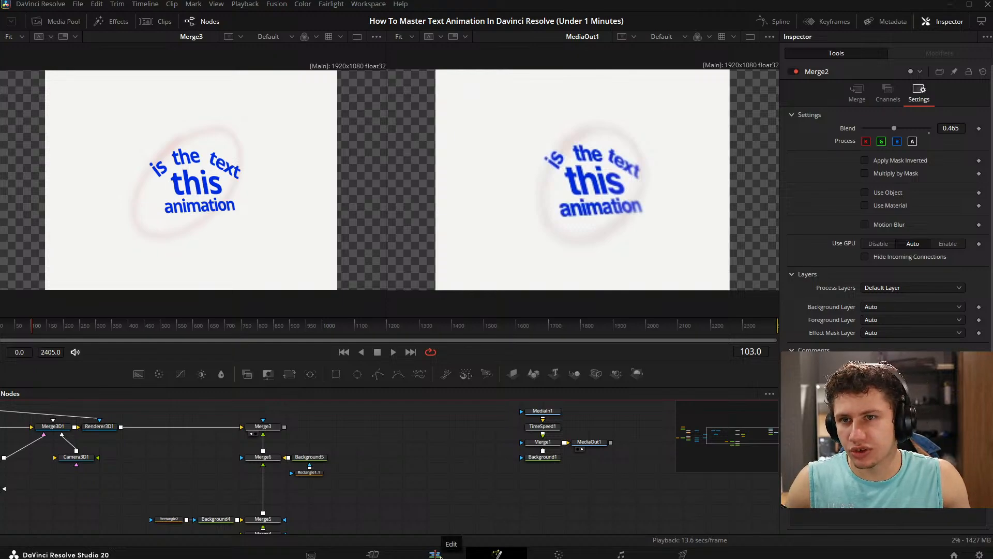
pyautogui.click(435, 554)
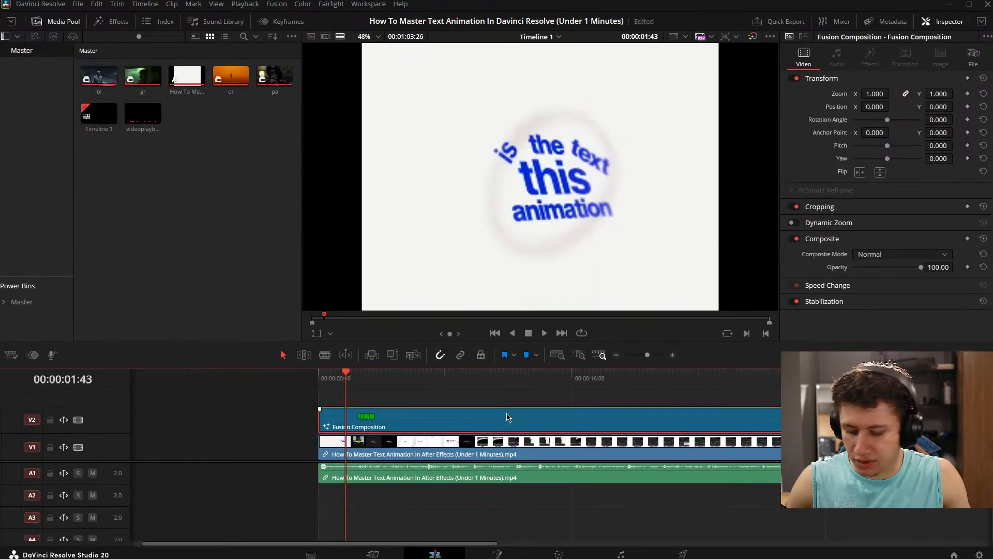
pyautogui.press('d')
pyautogui.press('Home')
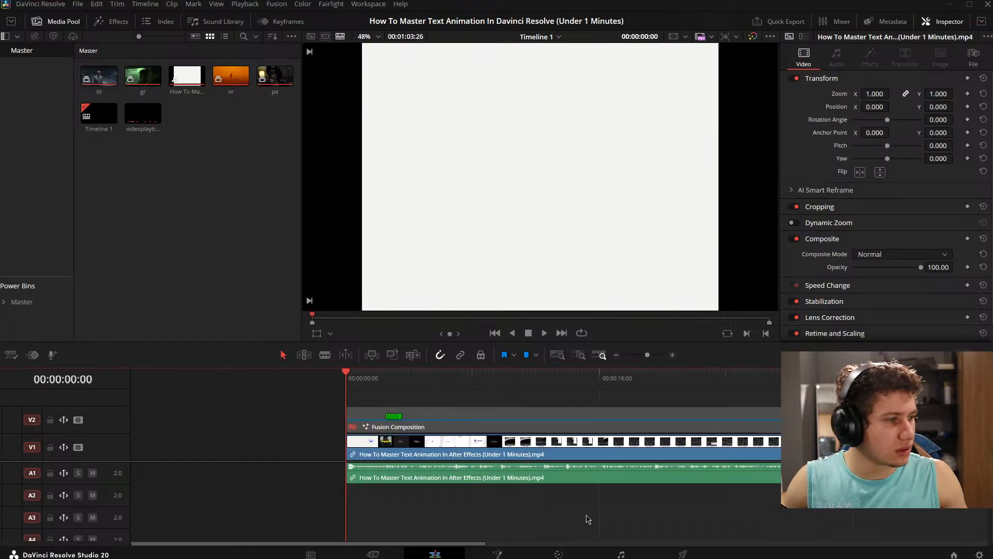
# - Play the reference video from the start and study how its opening blue text animation moves
pyautogui.press('space')
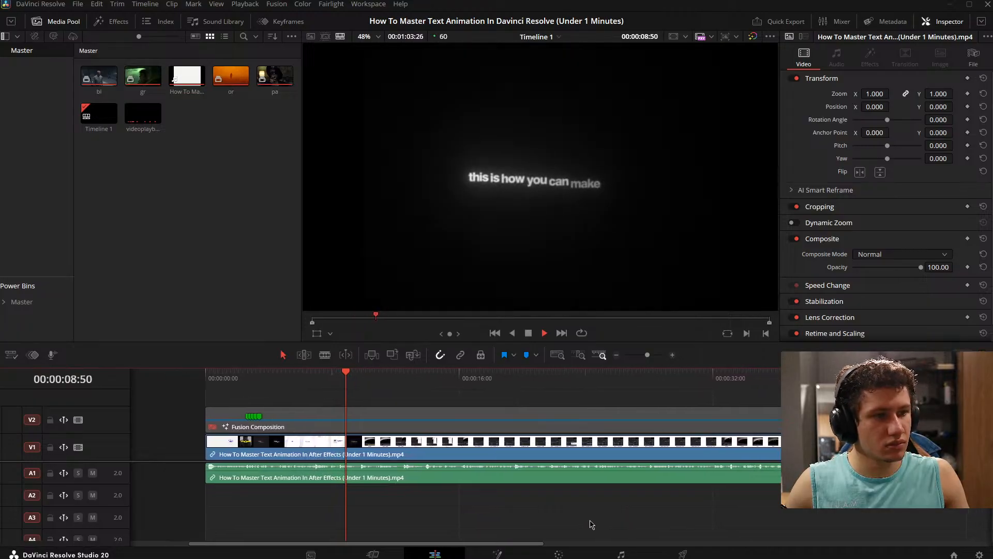
pyautogui.press('space')
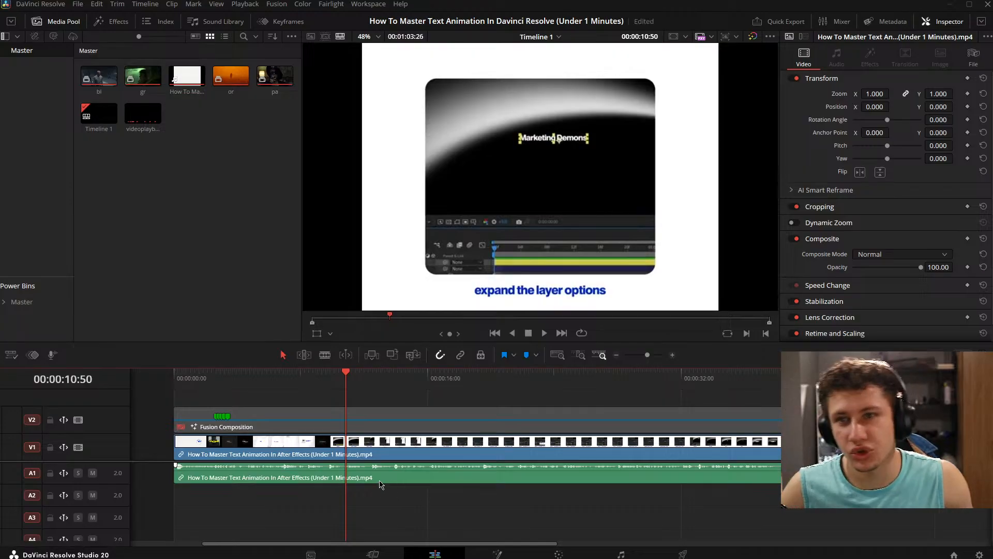
pyautogui.press('Home')
pyautogui.press('space')
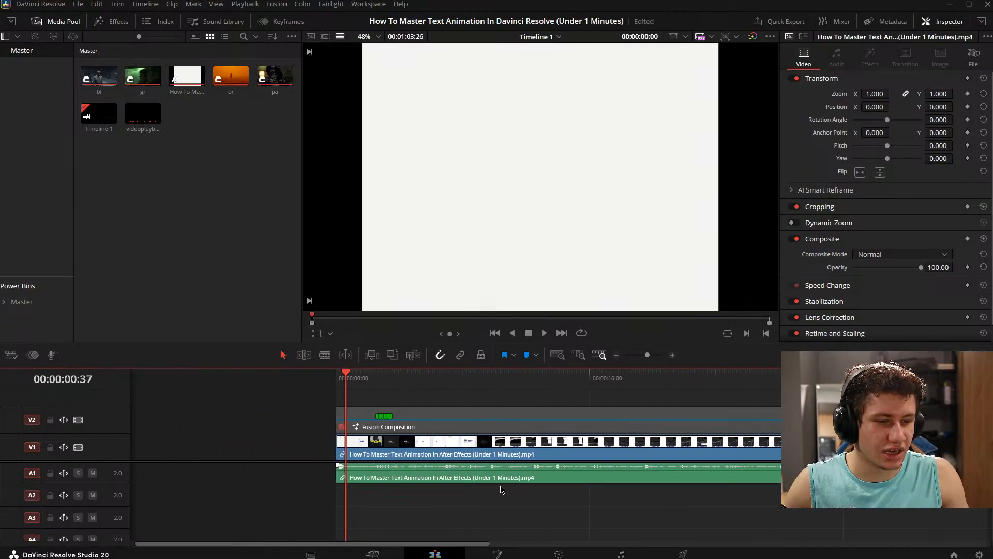
pyautogui.moveTo(488, 487)
pyautogui.mouseDown()
pyautogui.moveTo(530, 480)
pyautogui.moveTo(479, 478)
pyautogui.moveTo(492, 478)
pyautogui.mouseUp()
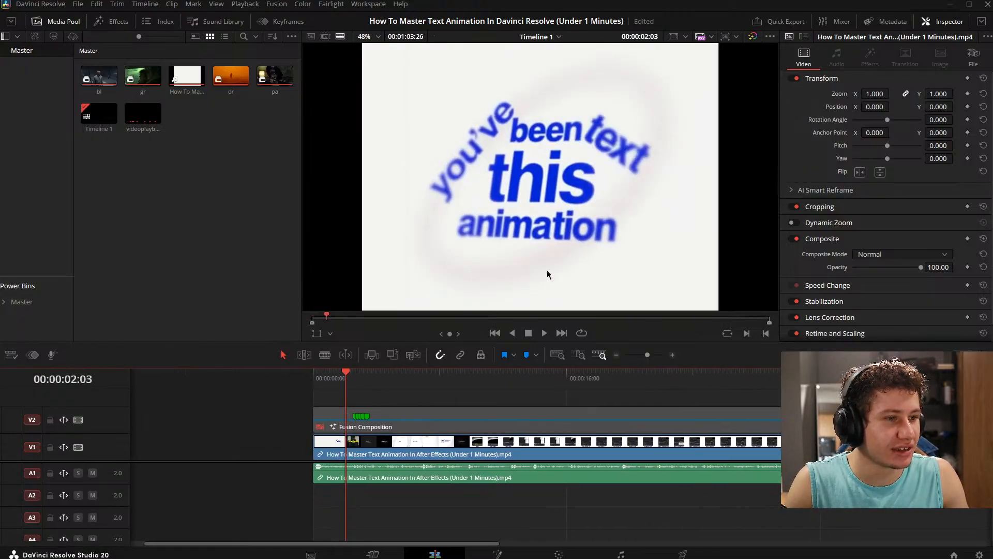
pyautogui.moveTo(587, 516)
pyautogui.mouseDown()
pyautogui.moveTo(572, 517)
pyautogui.moveTo(598, 517)
pyautogui.moveTo(554, 512)
pyautogui.moveTo(565, 508)
pyautogui.moveTo(562, 526)
pyautogui.mouseUp()
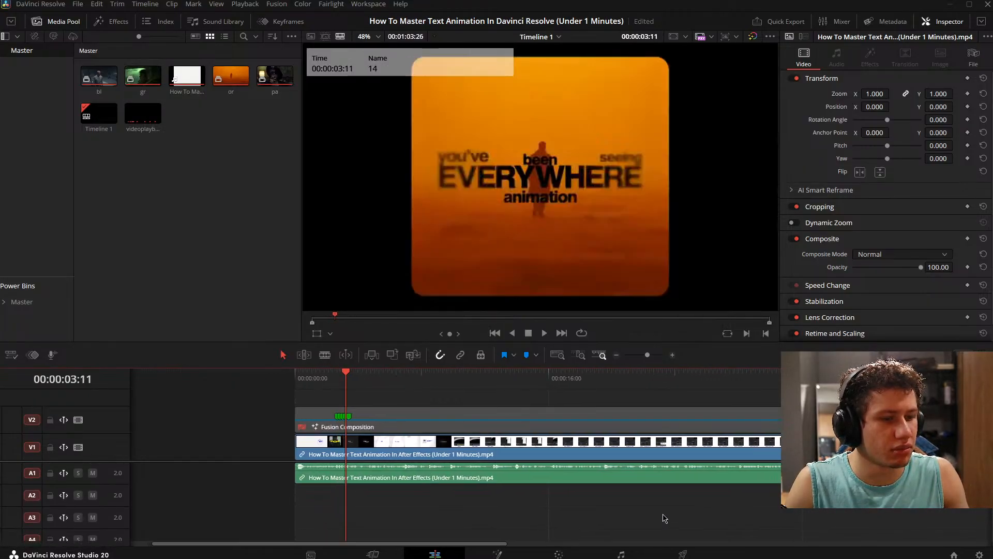
# - Play and scrub the rest of the reference, from the EVERYWHERE scene to the Offset instructions around 30 seconds, to examine its text animations
pyautogui.moveTo(665, 518); pyautogui.dragTo(531, 422)
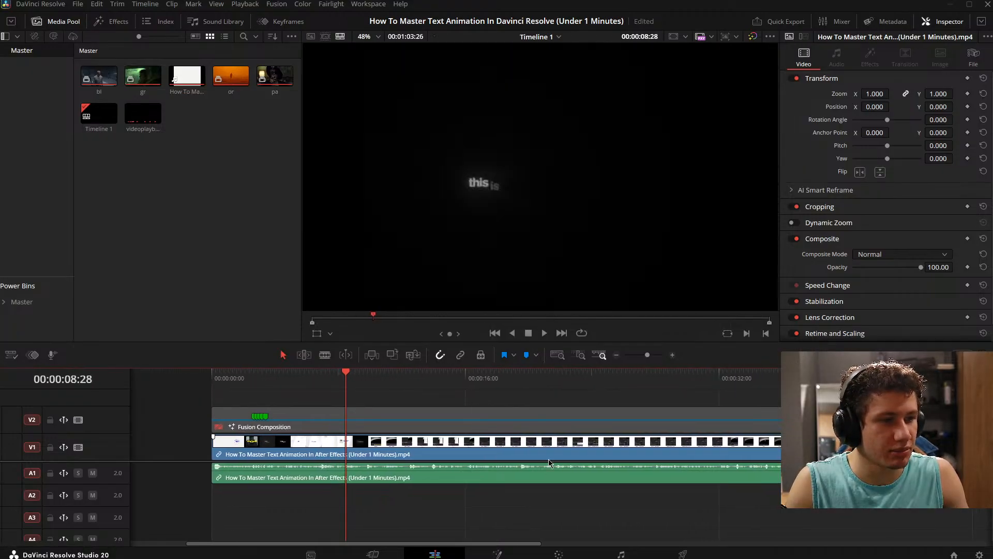
pyautogui.moveTo(549, 462); pyautogui.dragTo(505, 513)
pyautogui.click(544, 331)
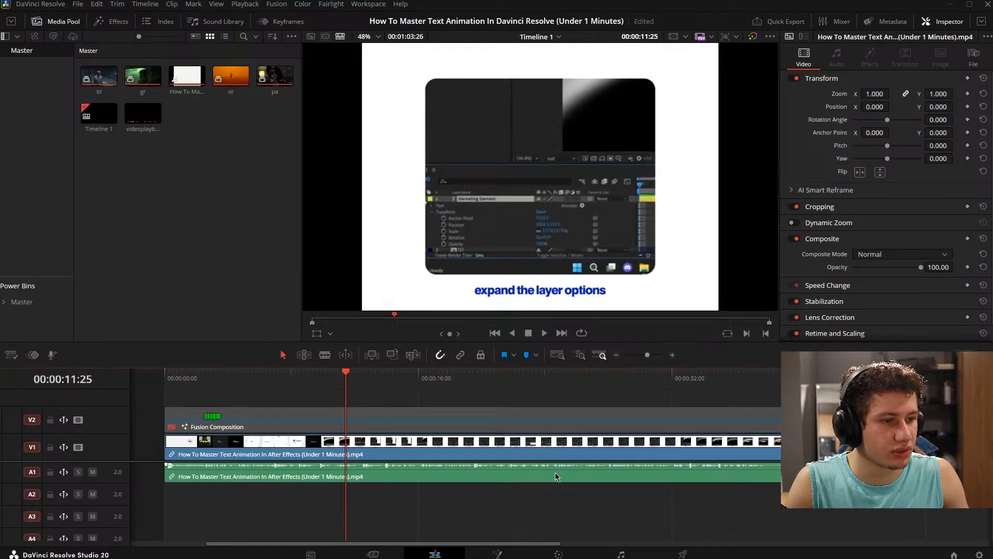
pyautogui.moveTo(556, 475); pyautogui.dragTo(596, 513)
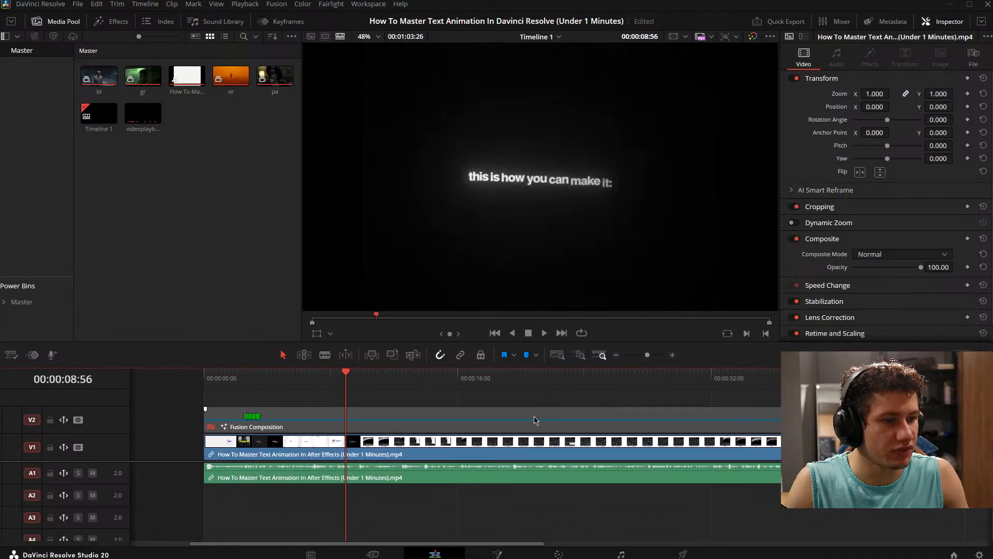
pyautogui.moveTo(498, 489); pyautogui.dragTo(509, 490)
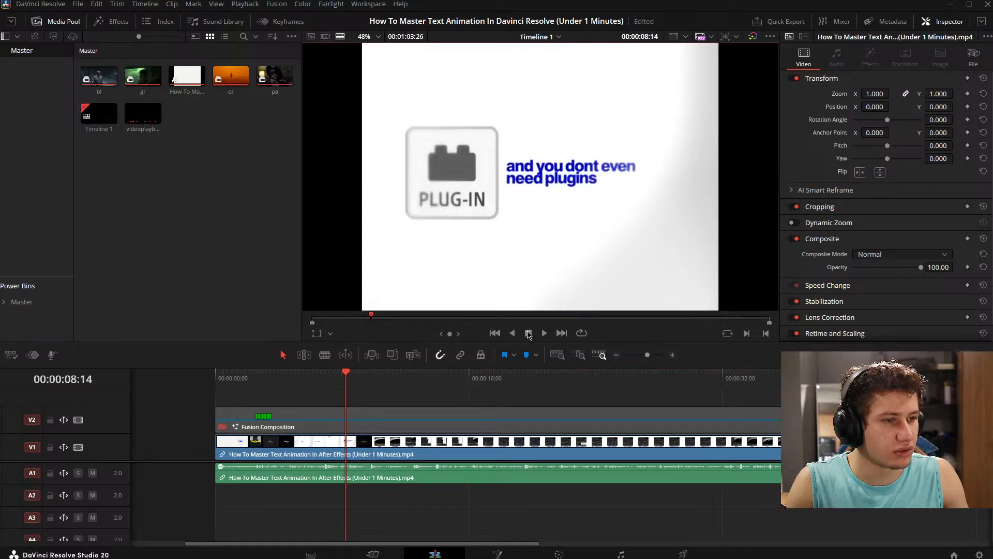
pyautogui.moveTo(540, 341); pyautogui.dragTo(540, 339)
pyautogui.click(543, 333)
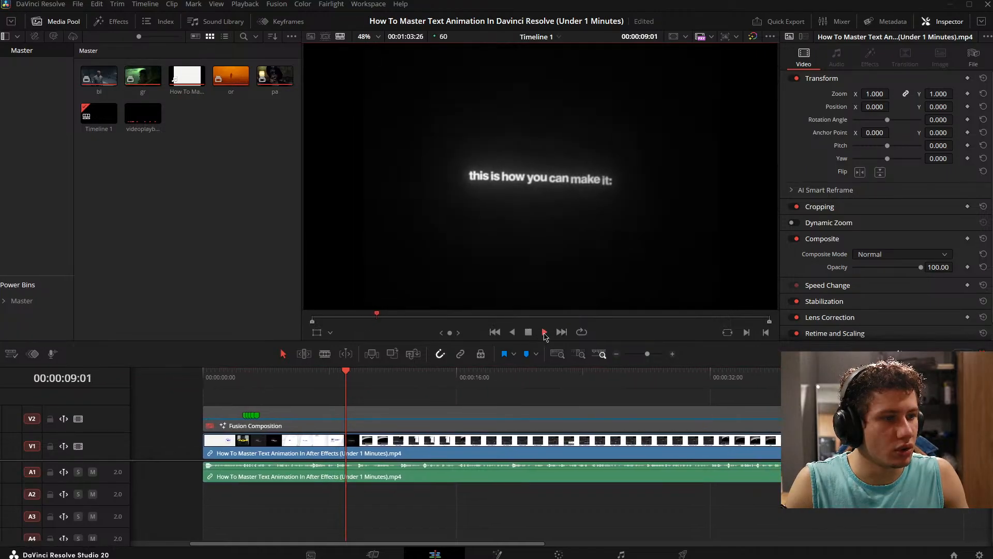
pyautogui.moveTo(579, 490); pyautogui.dragTo(168, 512)
pyautogui.moveTo(453, 498); pyautogui.dragTo(558, 533)
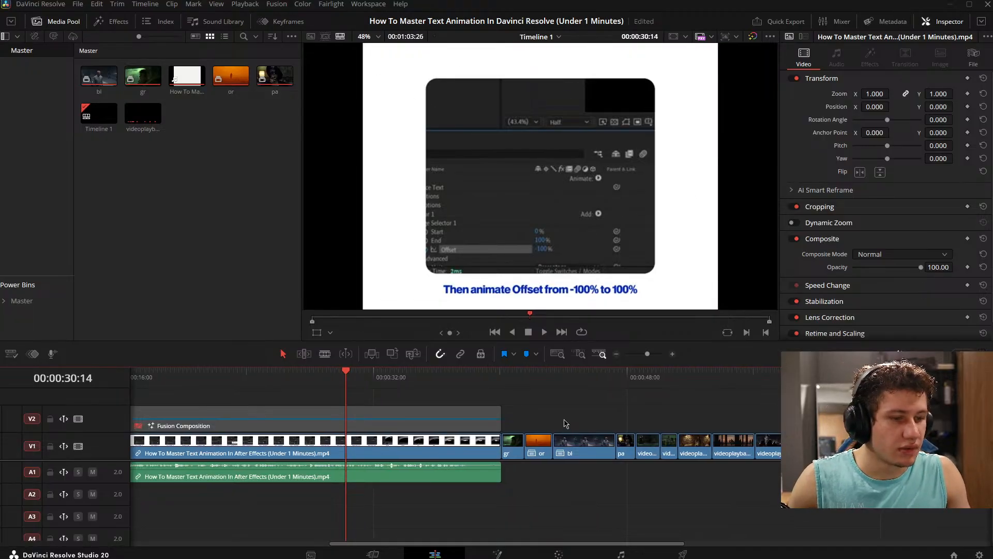
# - Save the project, then re-enable the Fusion Composition clip and reopen it on the Fusion page
pyautogui.hotkey('ctrl', 's')
pyautogui.hscroll(-10, 561, 447)
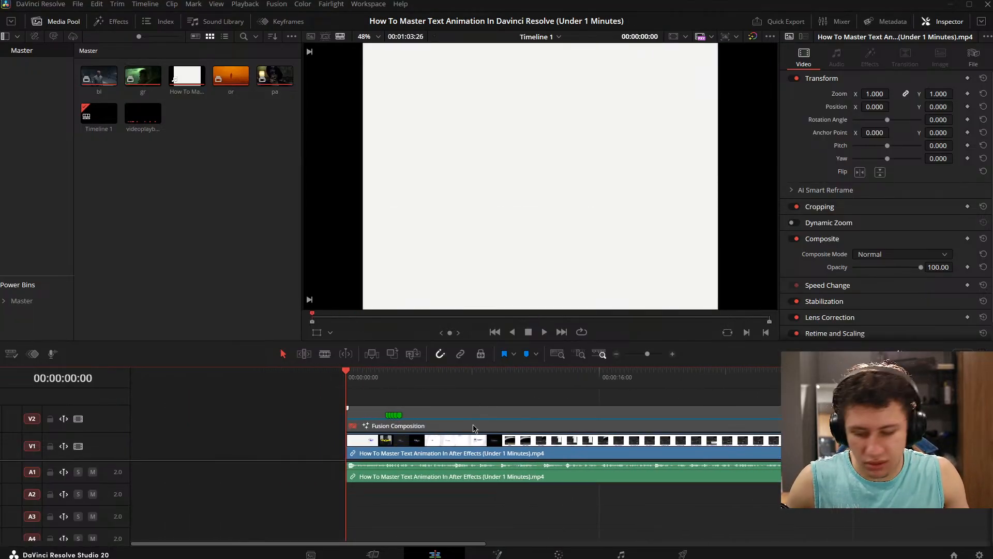
pyautogui.click(475, 428)
pyautogui.press('space')
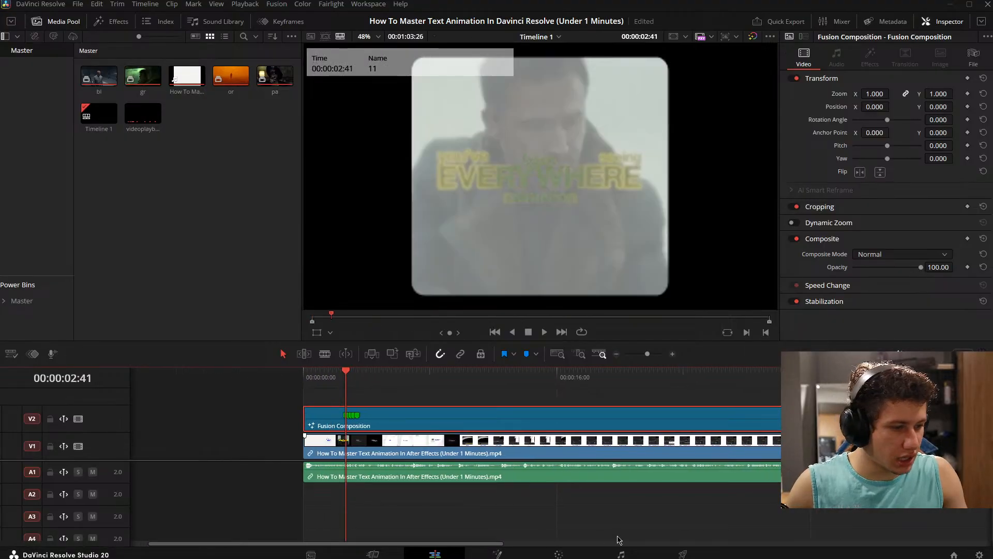
pyautogui.click(496, 554)
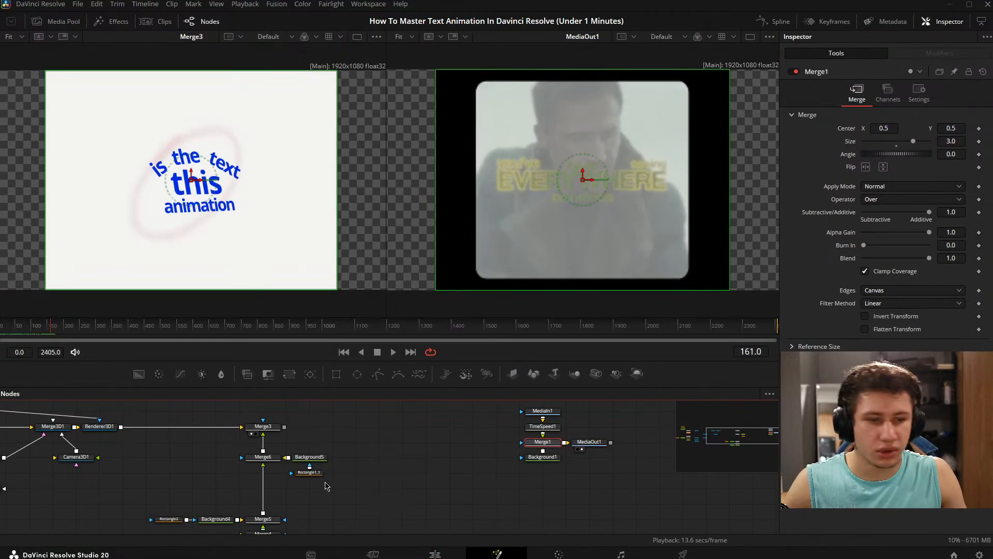
# - Review the node tree and scrub between about frames 107 and 155 to examine the timing of the reference's shots
pyautogui.moveTo(513, 473); pyautogui.dragTo(569, 450)
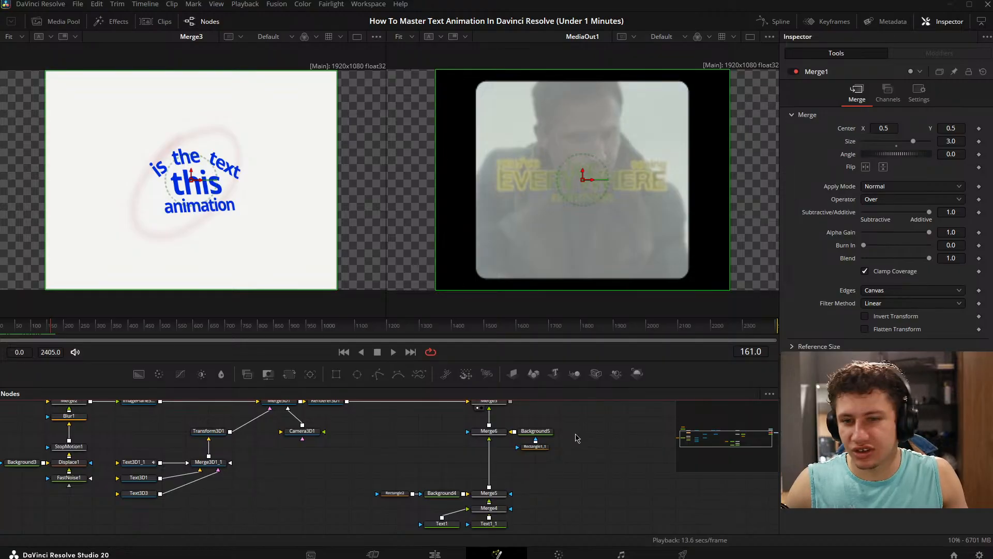
pyautogui.moveTo(501, 489); pyautogui.dragTo(495, 506)
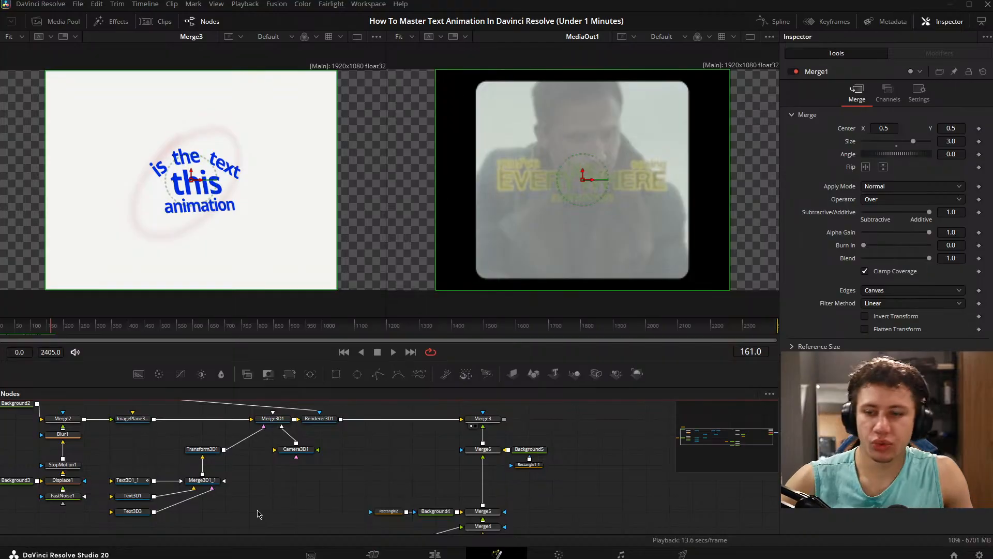
pyautogui.click(286, 465)
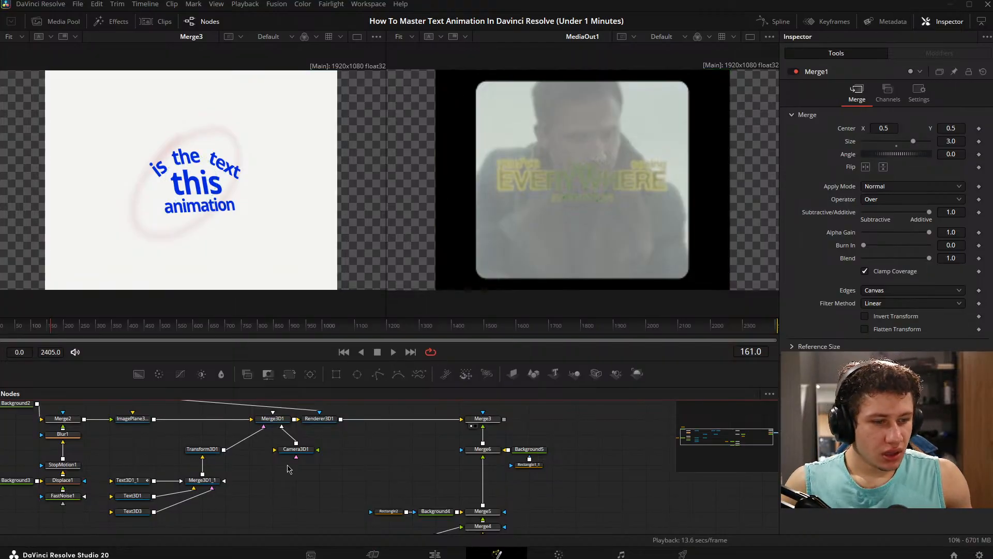
pyautogui.moveTo(651, 439); pyautogui.dragTo(449, 438)
pyautogui.click(616, 434)
pyautogui.moveTo(176, 480); pyautogui.dragTo(425, 480)
pyautogui.moveTo(50, 325)
pyautogui.mouseDown()
pyautogui.moveTo(1, 324)
pyautogui.moveTo(52, 325)
pyautogui.moveTo(34, 327)
pyautogui.mouseUp()
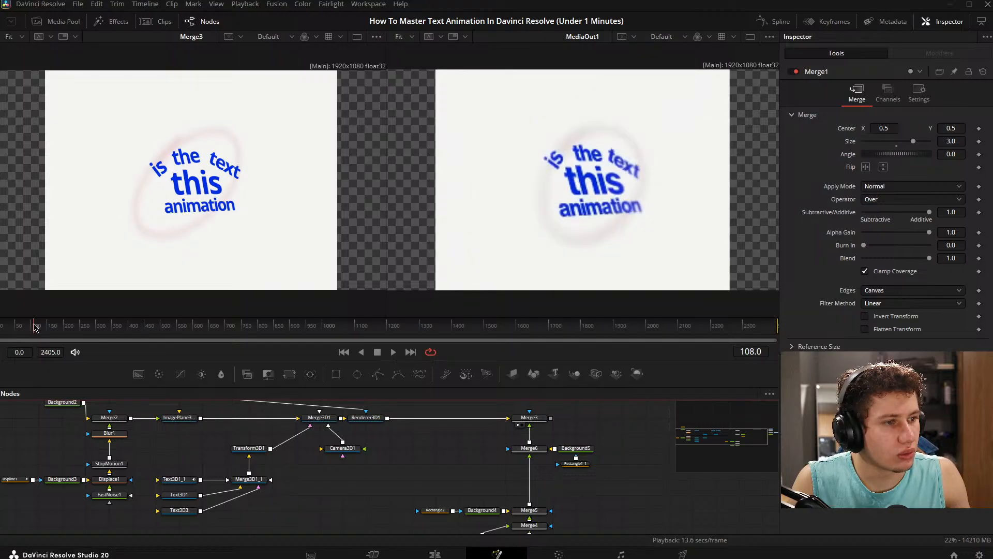
pyautogui.moveTo(339, 477); pyautogui.dragTo(409, 475)
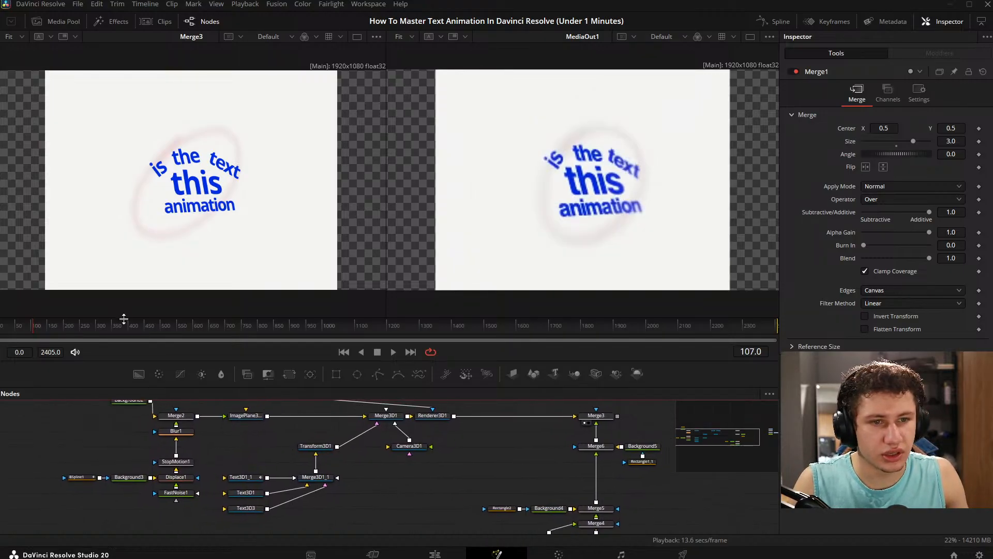
pyautogui.moveTo(35, 328)
pyautogui.mouseDown()
pyautogui.moveTo(0, 326)
pyautogui.moveTo(51, 330)
pyautogui.mouseUp()
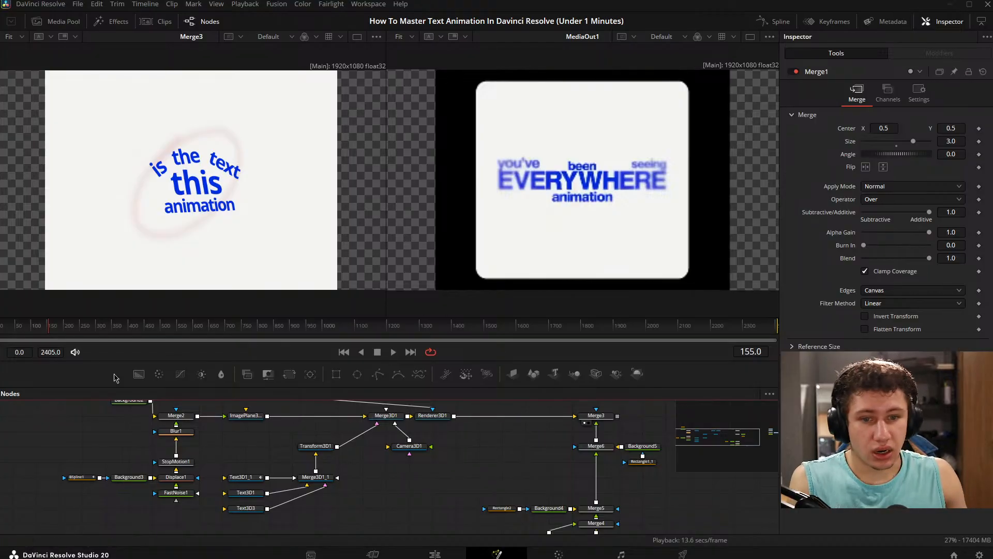
# - Keyframe the X, Y and Z translation of Camera3D1 at frame 39
pyautogui.moveTo(34, 330); pyautogui.dragTo(12, 331)
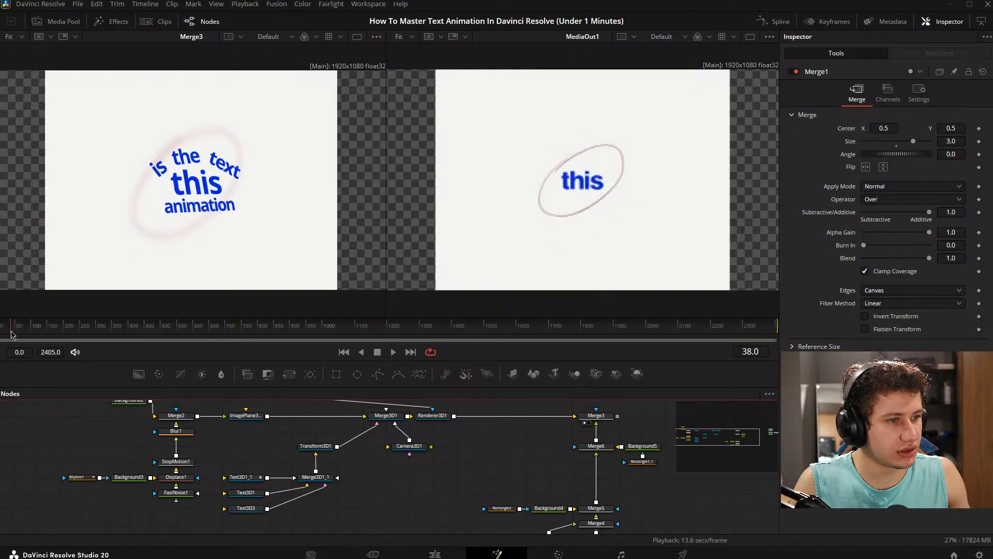
pyautogui.press('Right')
pyautogui.press('Right')
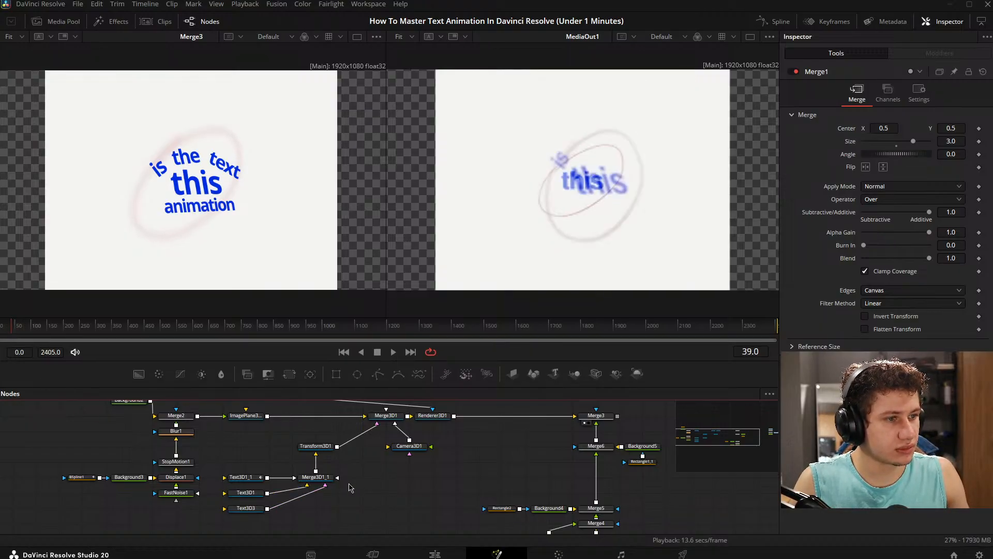
pyautogui.moveTo(397, 465); pyautogui.dragTo(391, 465)
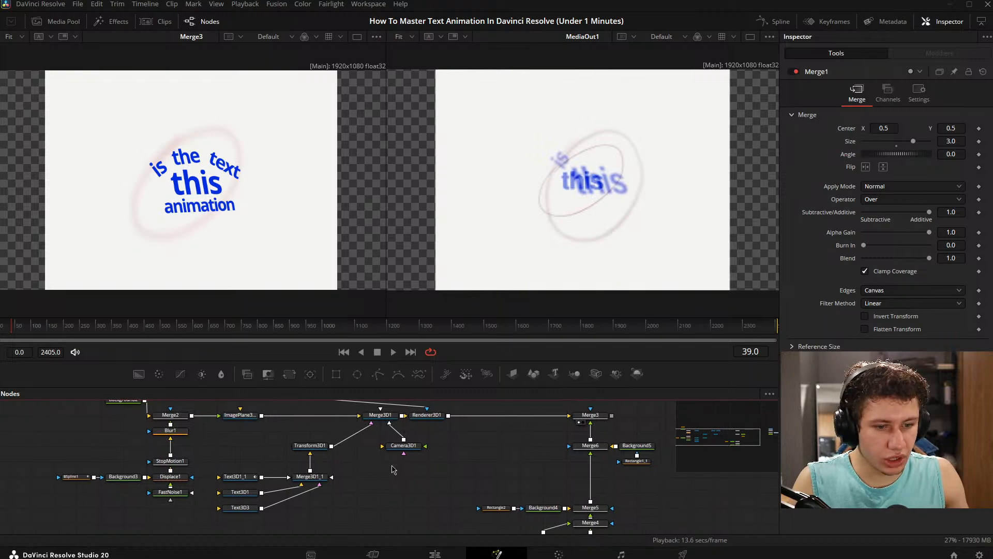
pyautogui.click(403, 446)
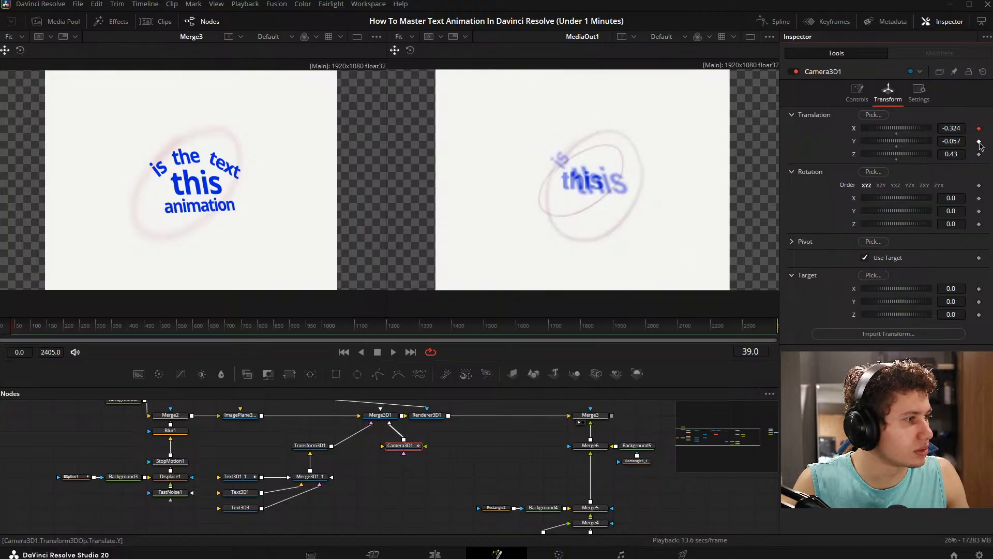
pyautogui.click(979, 141)
pyautogui.click(978, 154)
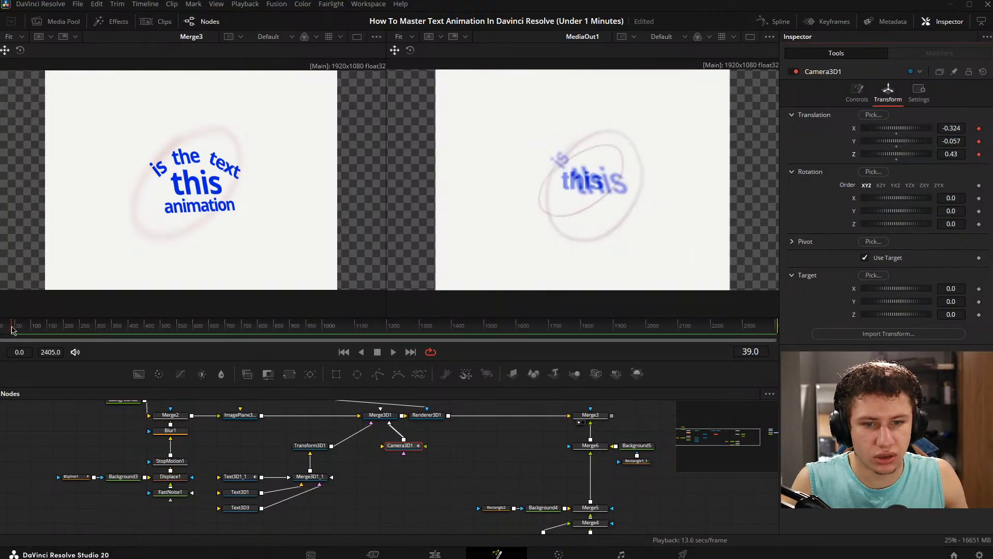
# - Keyframe the Camera3D1 translation at frame 126 with Y -0.048, Z 0.49 and a slightly shifted X to create a slow drift
pyautogui.moveTo(11, 330); pyautogui.dragTo(51, 329)
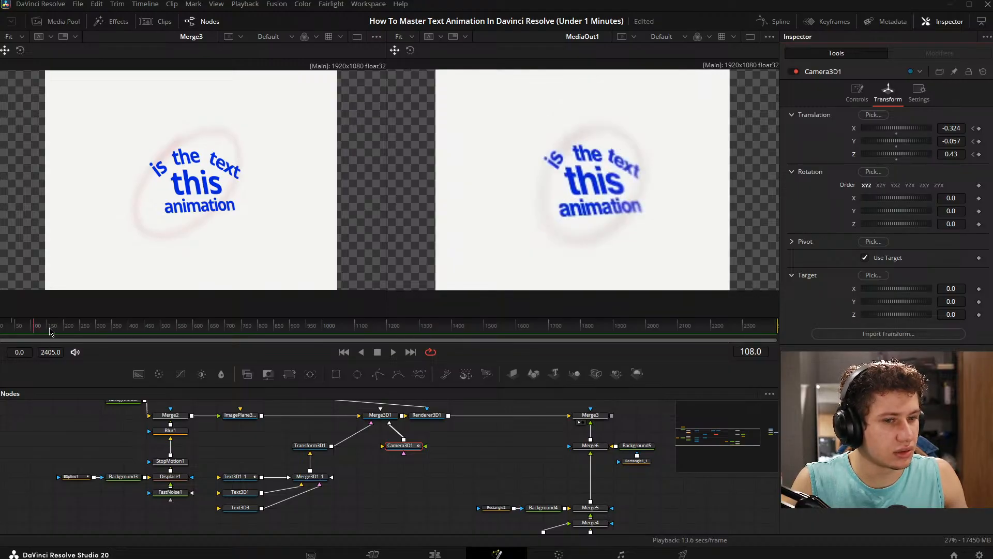
pyautogui.moveTo(35, 330); pyautogui.dragTo(42, 330)
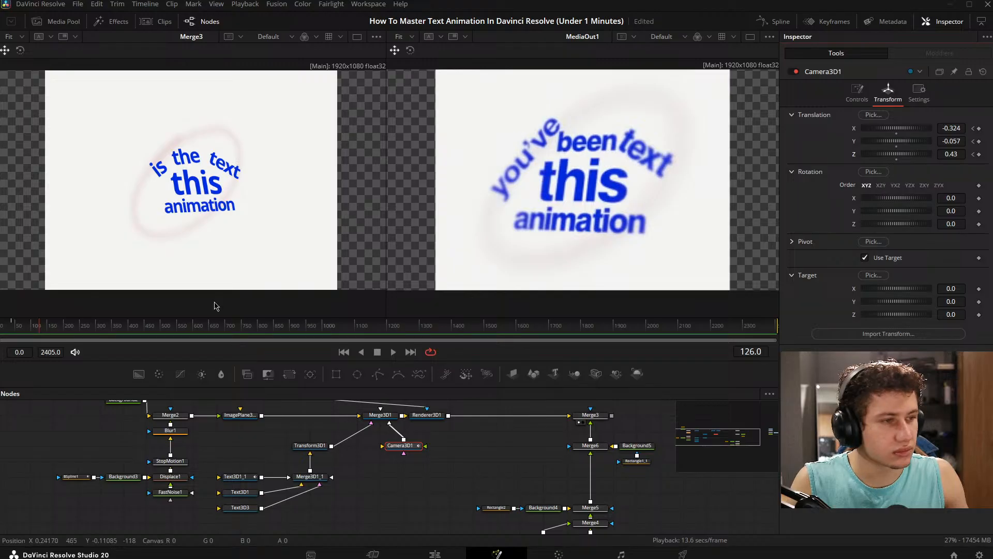
pyautogui.moveTo(958, 127); pyautogui.dragTo(958, 142)
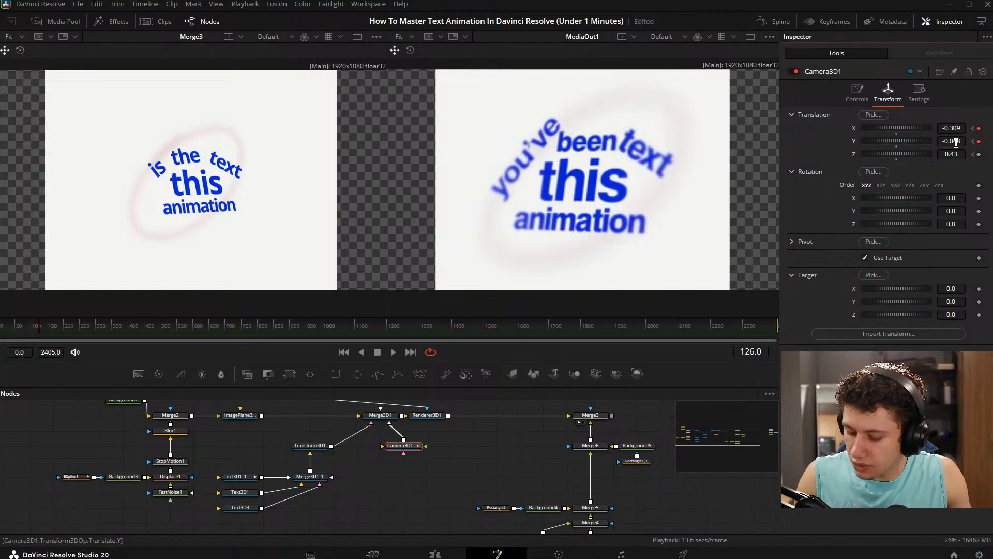
pyautogui.moveTo(954, 155); pyautogui.dragTo(957, 154)
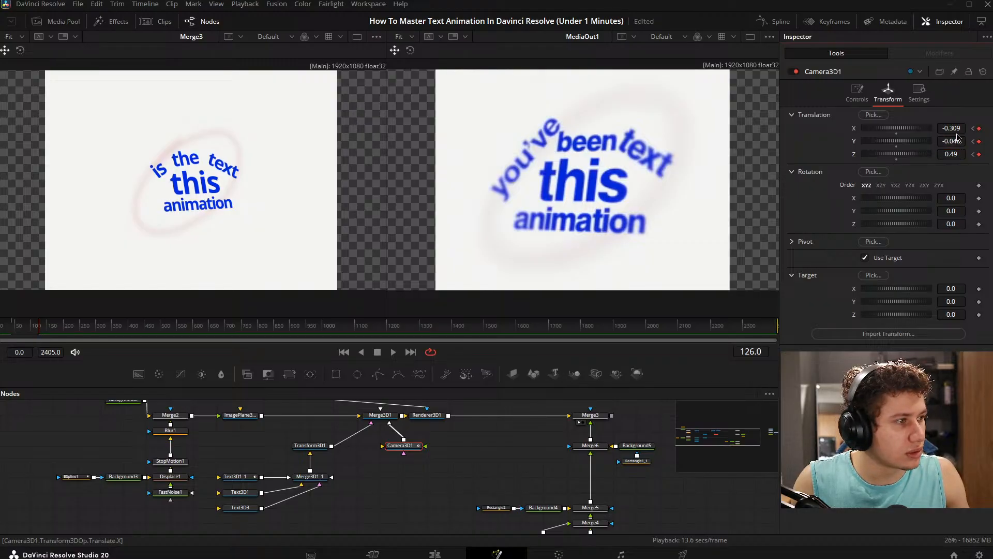
pyautogui.moveTo(952, 129); pyautogui.dragTo(952, 129)
# - Play back the new camera move from its beginning and scrub around frame 99 to compare it with the reference
pyautogui.moveTo(32, 327); pyautogui.dragTo(10, 326)
pyautogui.press('space')
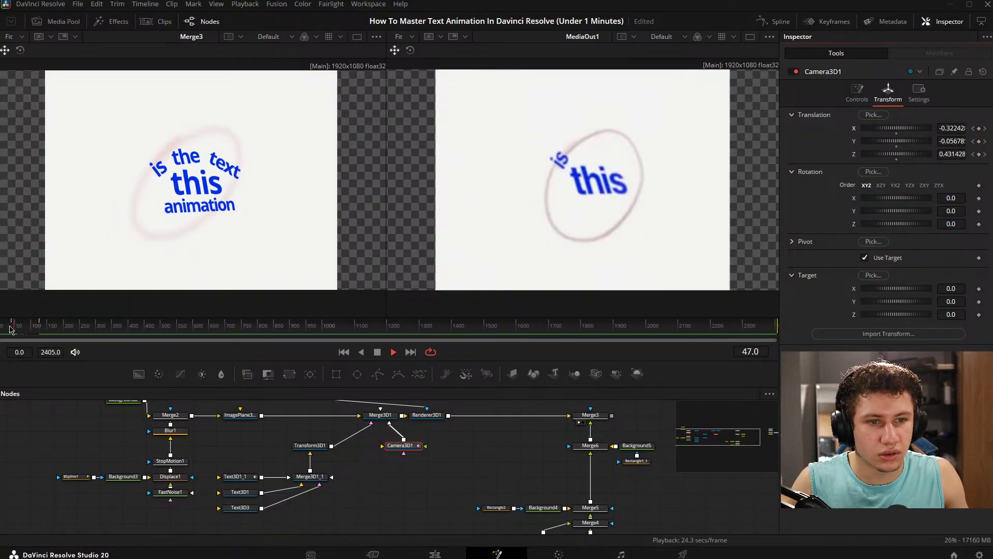
pyautogui.press('space')
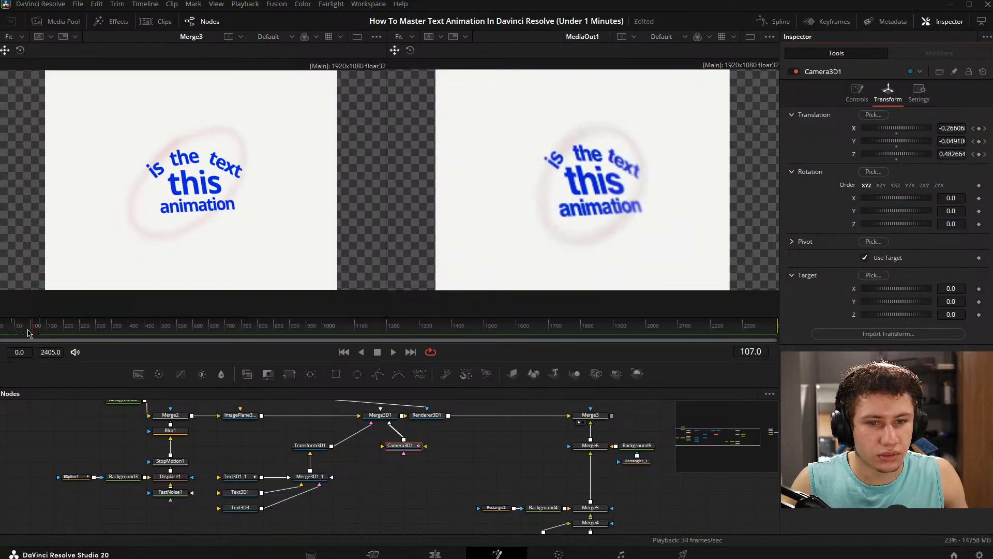
pyautogui.moveTo(29, 332); pyautogui.dragTo(23, 330)
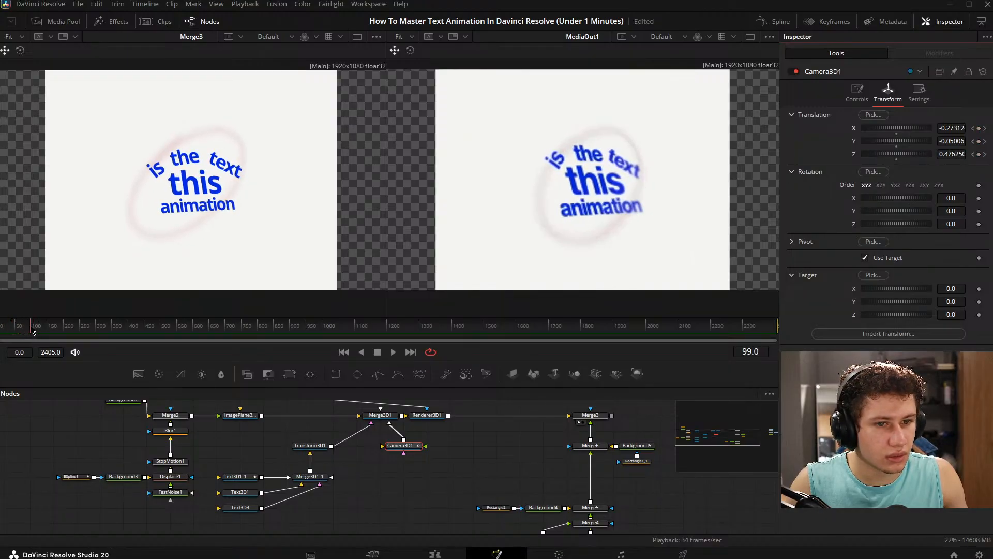
# - Try aiming Camera3D1 at frame 39 with its target disabled by adjusting the X rotation, and re-enable the target
pyautogui.moveTo(33, 329)
pyautogui.mouseDown()
pyautogui.moveTo(17, 331)
pyautogui.moveTo(41, 327)
pyautogui.moveTo(21, 329)
pyautogui.mouseUp()
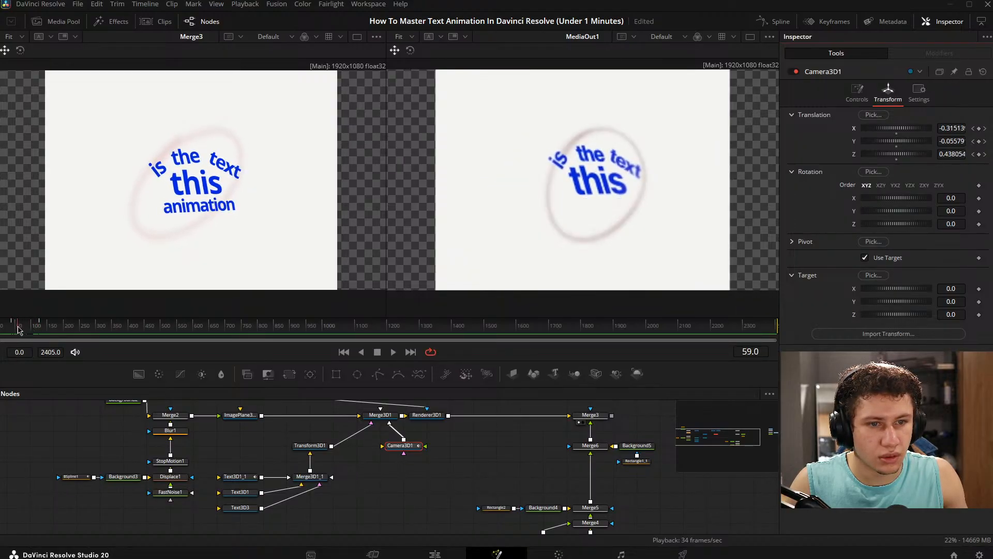
pyautogui.moveTo(38, 329); pyautogui.dragTo(13, 329)
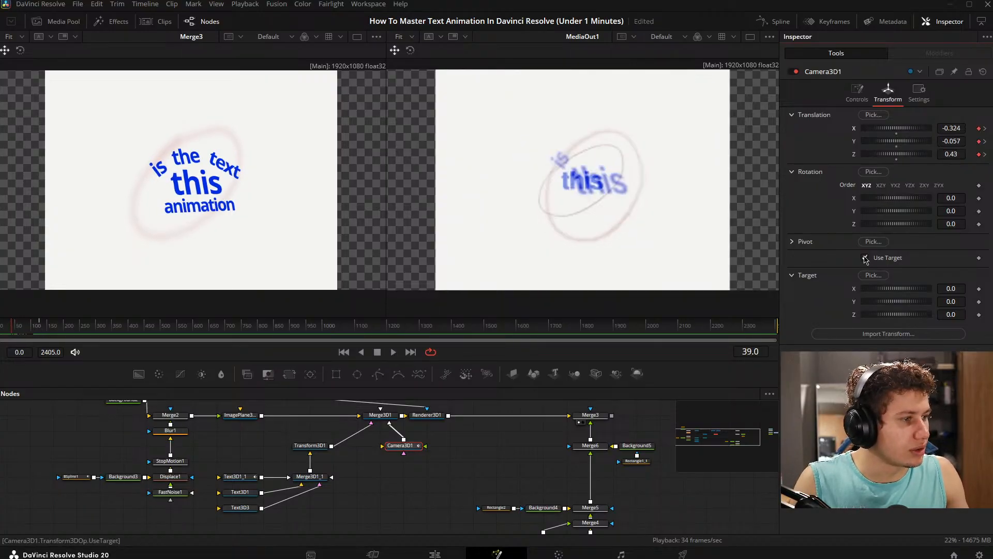
pyautogui.click(866, 258)
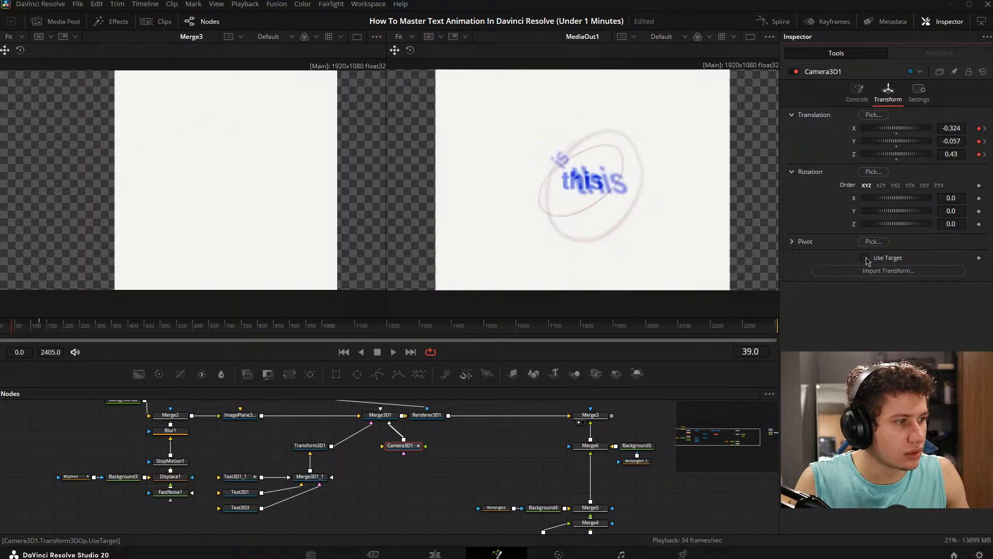
pyautogui.click(865, 258)
pyautogui.click(865, 258)
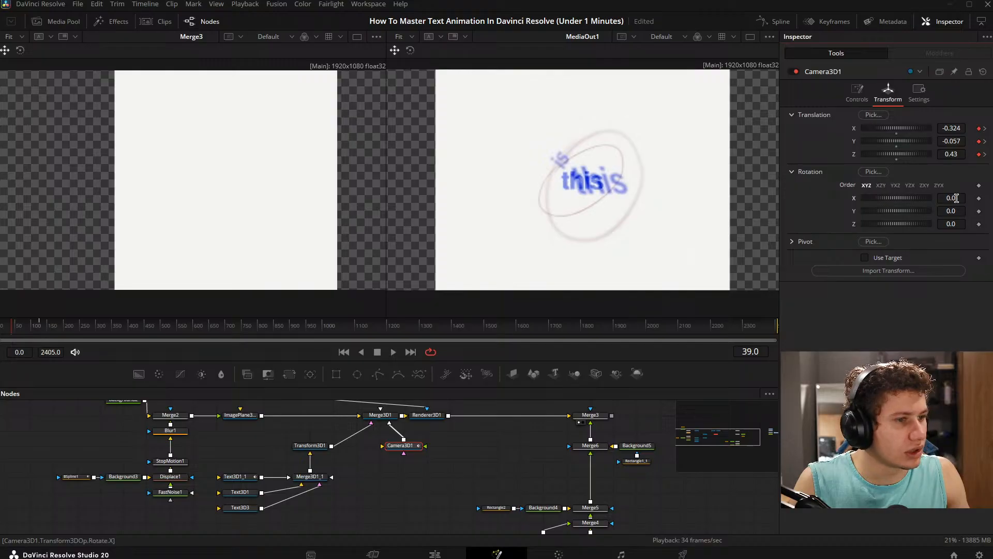
pyautogui.moveTo(957, 198); pyautogui.dragTo(941, 201)
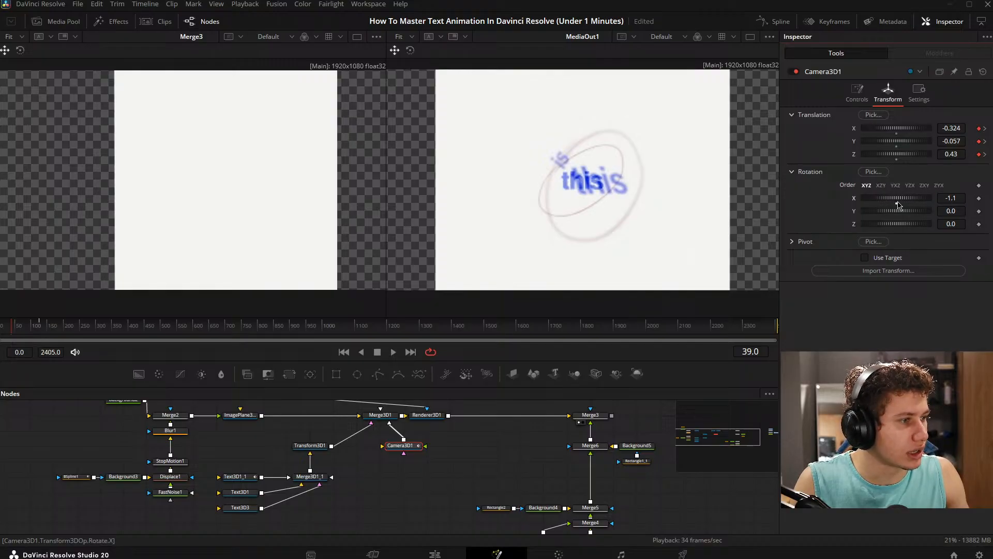
pyautogui.click(865, 258)
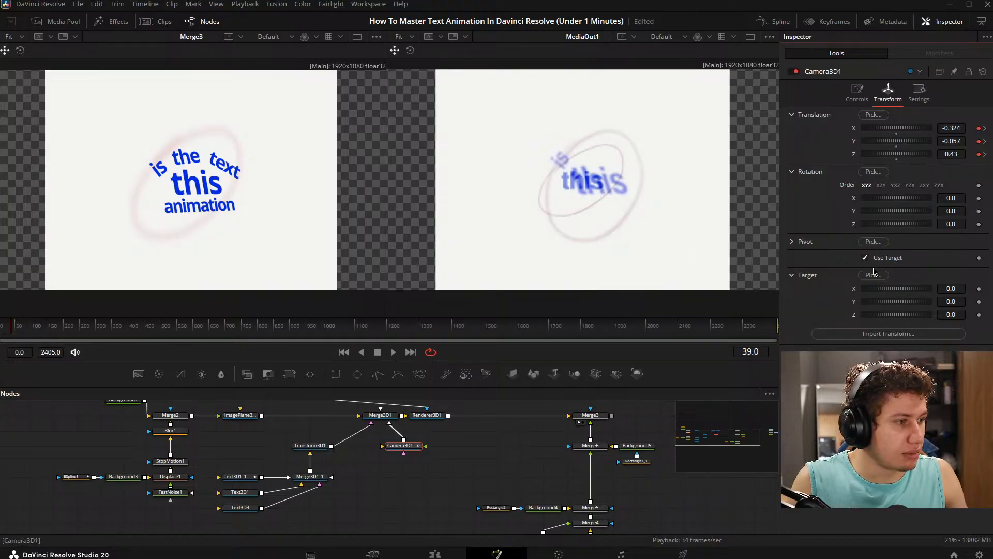
# - Display the Merge3D1 scene and orbit around it to examine the camera's position relative to the text and backdrop
pyautogui.press('1')
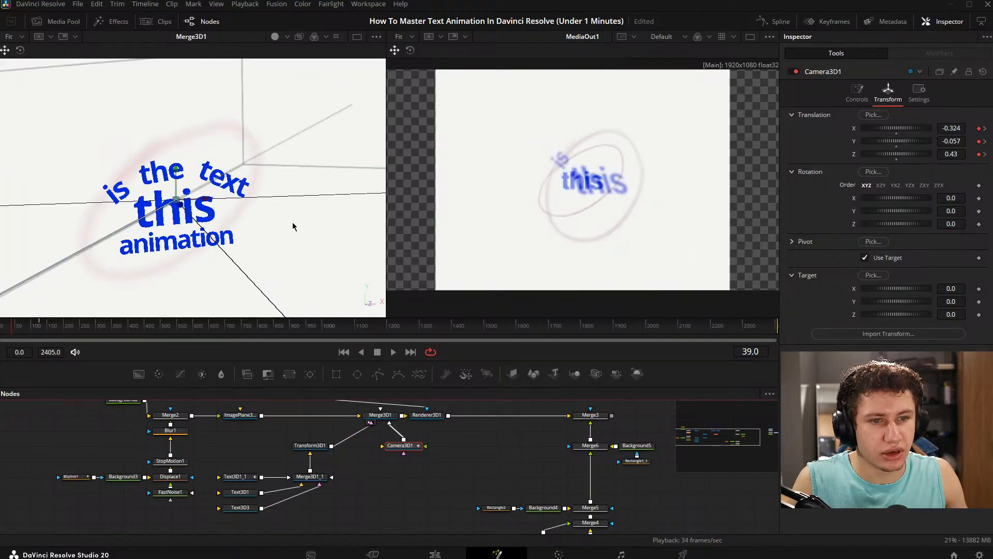
pyautogui.scroll(-6, 257, 166)
pyautogui.moveTo(255, 180); pyautogui.dragTo(62, 233)
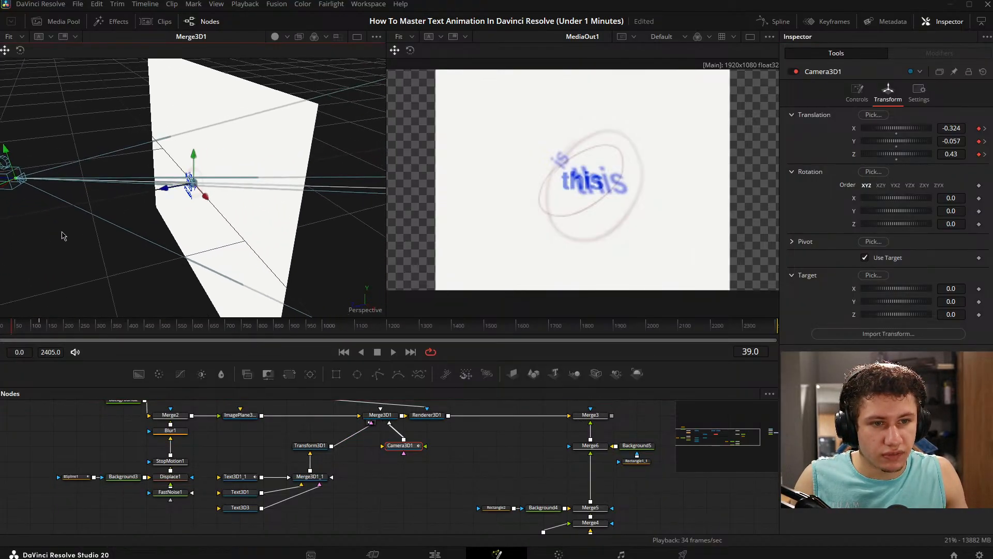
# - Shift Camera3D1's target along the Z axis to about 0.0226 in the 3D scene
pyautogui.click(865, 257)
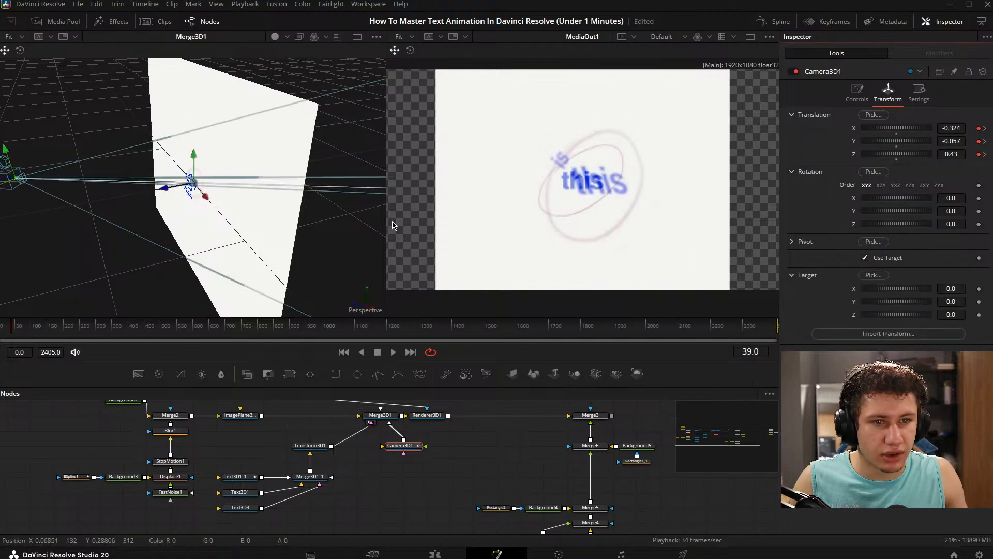
pyautogui.moveTo(164, 189); pyautogui.dragTo(156, 191)
pyautogui.moveTo(485, 464); pyautogui.dragTo(541, 469)
pyautogui.moveTo(322, 426); pyautogui.dragTo(296, 424)
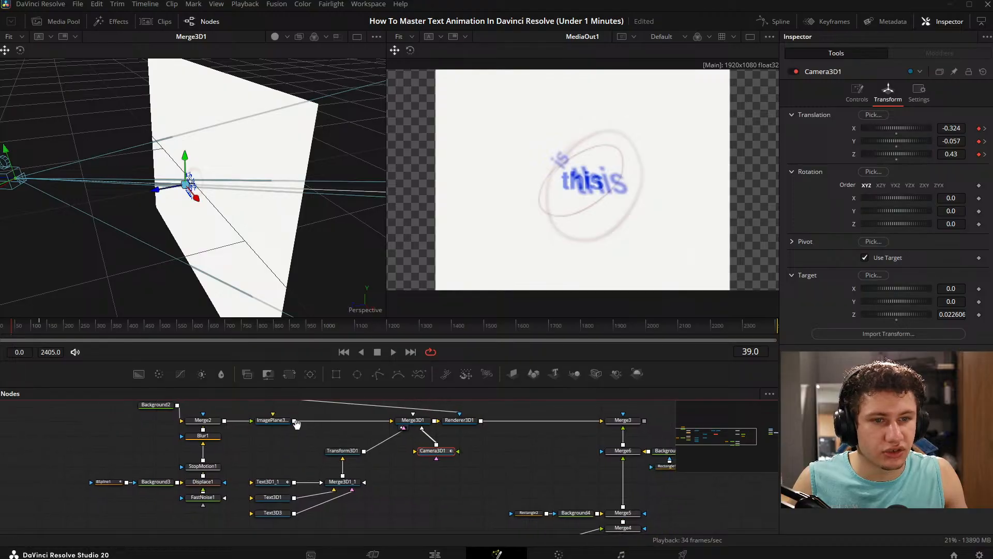
# - Try moving the camera target along X and changing Camera3D1's X translation, and undo both changes
pyautogui.moveTo(233, 207); pyautogui.dragTo(278, 201)
pyautogui.rightClick(282, 203)
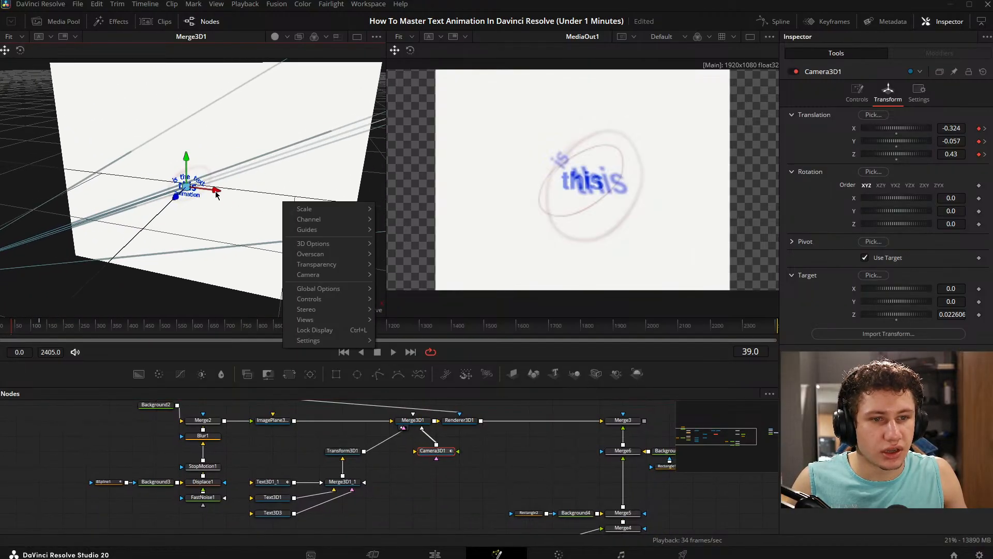
pyautogui.moveTo(216, 191); pyautogui.dragTo(173, 206)
pyautogui.hotkey('ctrl', 'z')
pyautogui.moveTo(245, 442); pyautogui.dragTo(254, 453)
pyautogui.scroll(-2, 219, 250)
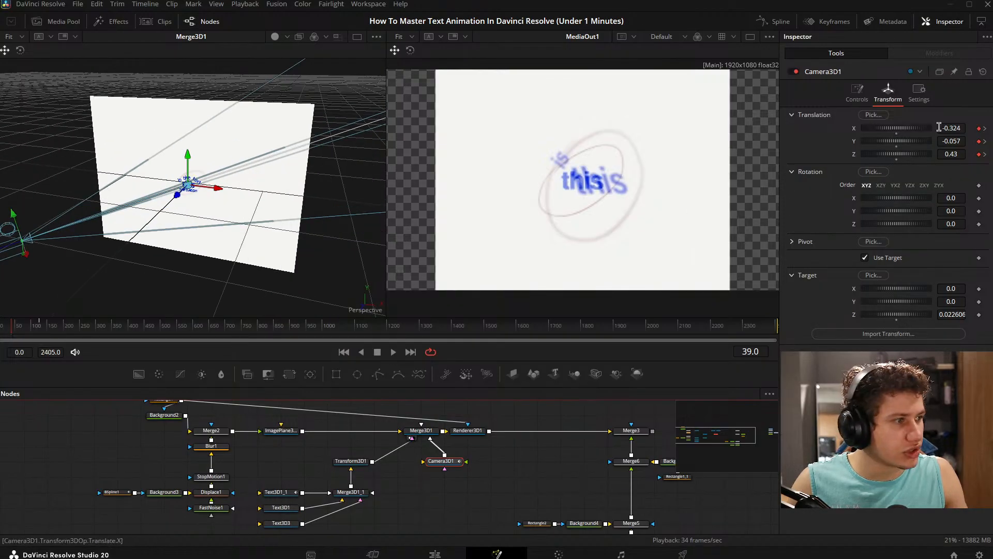
pyautogui.moveTo(953, 128)
pyautogui.mouseDown()
pyautogui.moveTo(972, 127)
pyautogui.moveTo(946, 130)
pyautogui.mouseUp()
pyautogui.hotkey('ctrl', 'z')
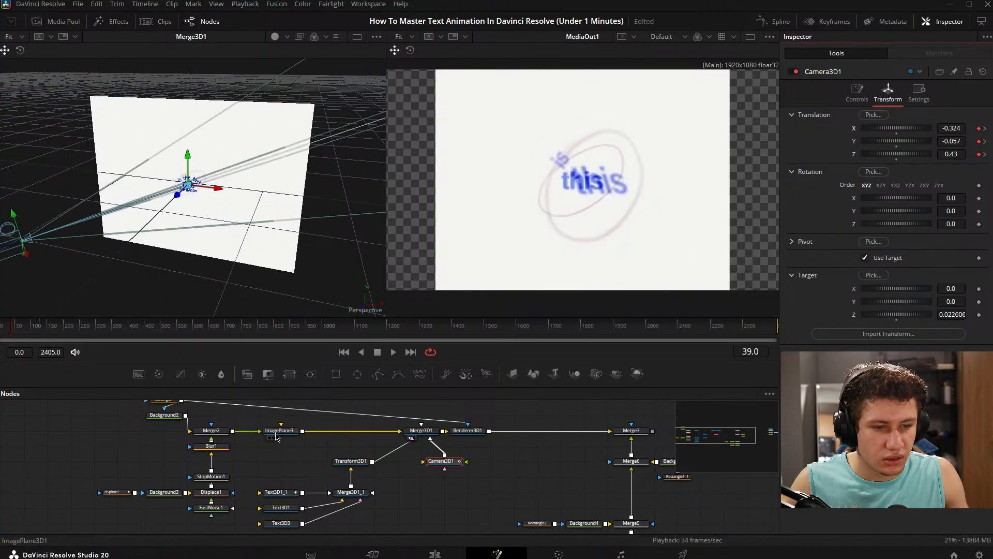
# - Display Merge3 beside the 3D scene and scrub between about frames 36 and 124 to examine the camera move
pyautogui.click(624, 437)
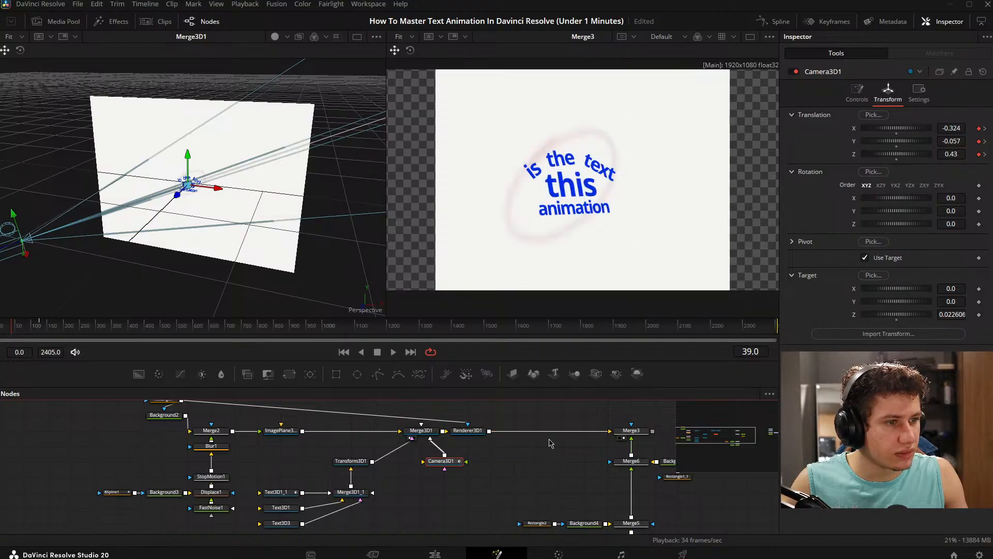
pyautogui.moveTo(16, 331)
pyautogui.mouseDown()
pyautogui.moveTo(29, 331)
pyautogui.moveTo(1, 327)
pyautogui.moveTo(22, 327)
pyautogui.mouseUp()
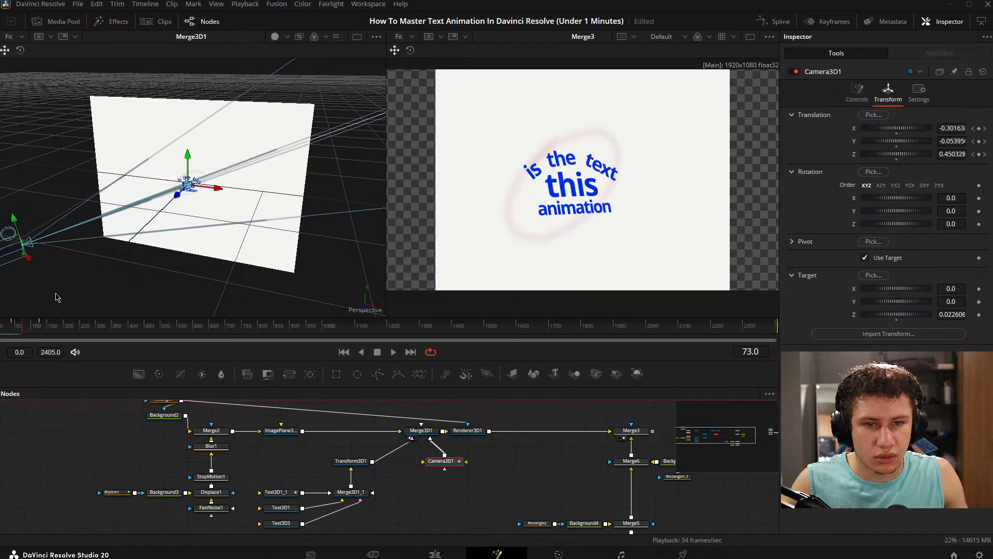
pyautogui.moveTo(56, 294); pyautogui.dragTo(128, 300)
pyautogui.click(11, 332)
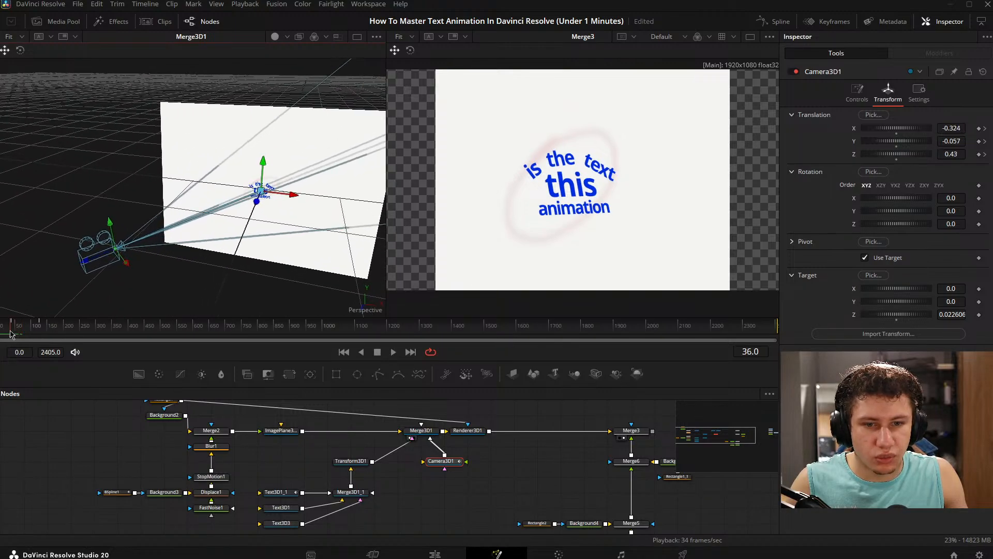
pyautogui.moveTo(11, 334); pyautogui.dragTo(41, 331)
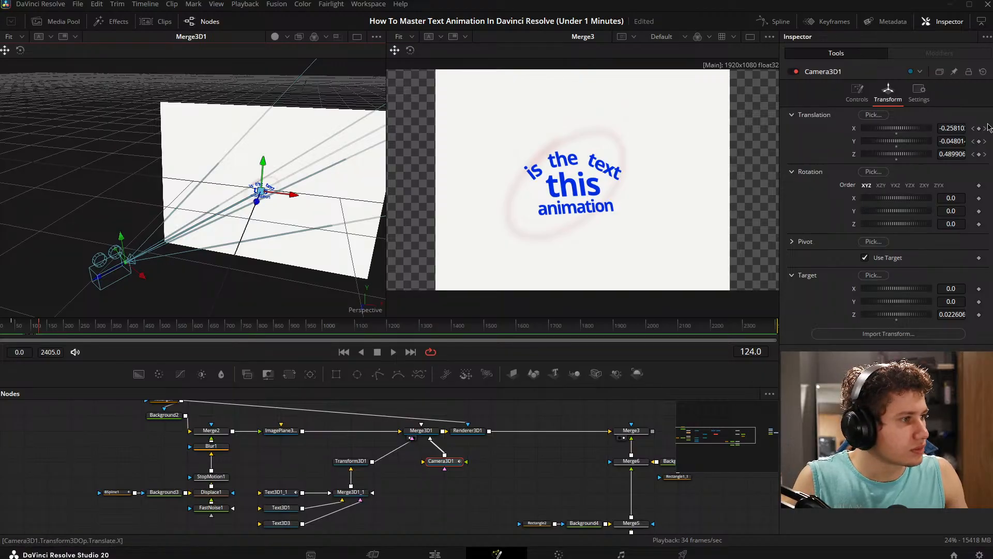
# - Set Camera3D1's X translation to -0.086 and Z translation to 0.58 on the keyframes at frame 126
pyautogui.click(984, 129)
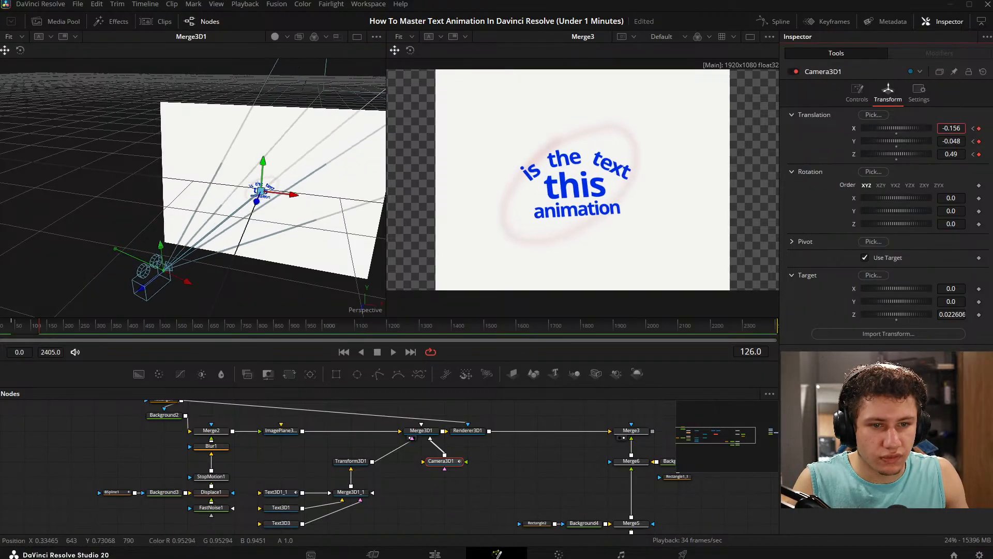
pyautogui.moveTo(951, 128)
pyautogui.mouseDown()
pyautogui.moveTo(890, 129)
pyautogui.moveTo(992, 129)
pyautogui.moveTo(864, 129)
pyautogui.moveTo(961, 130)
pyautogui.mouseUp()
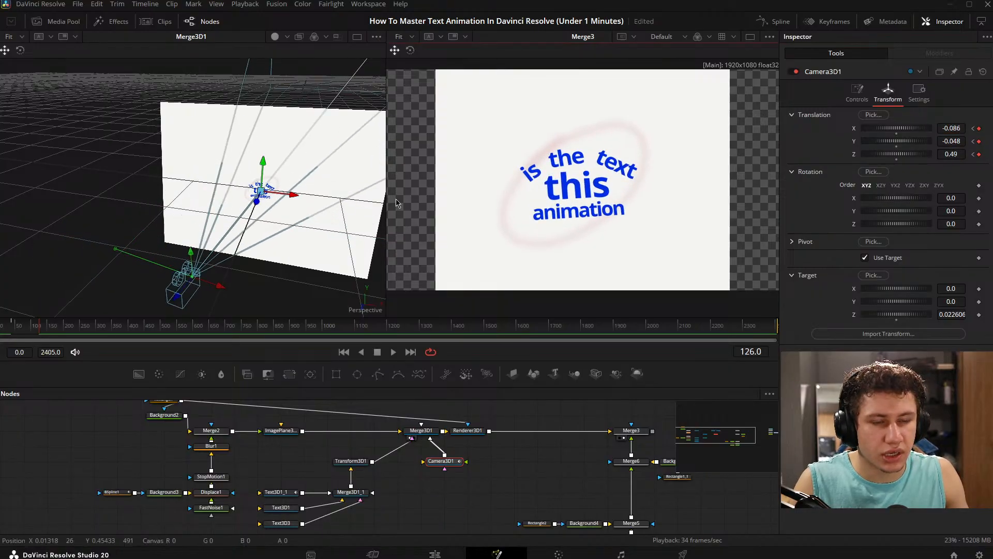
pyautogui.moveTo(207, 223); pyautogui.dragTo(217, 277)
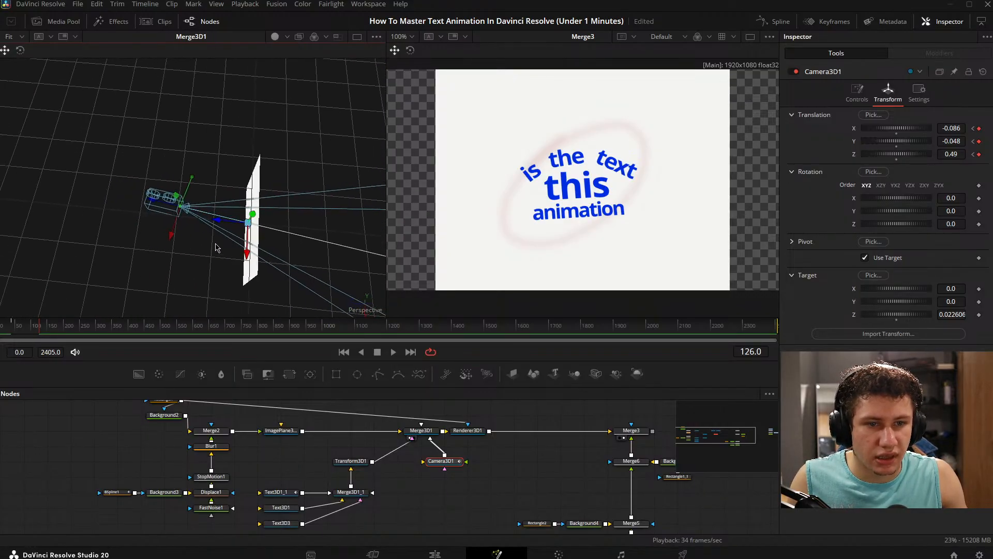
pyautogui.moveTo(959, 154); pyautogui.dragTo(964, 153)
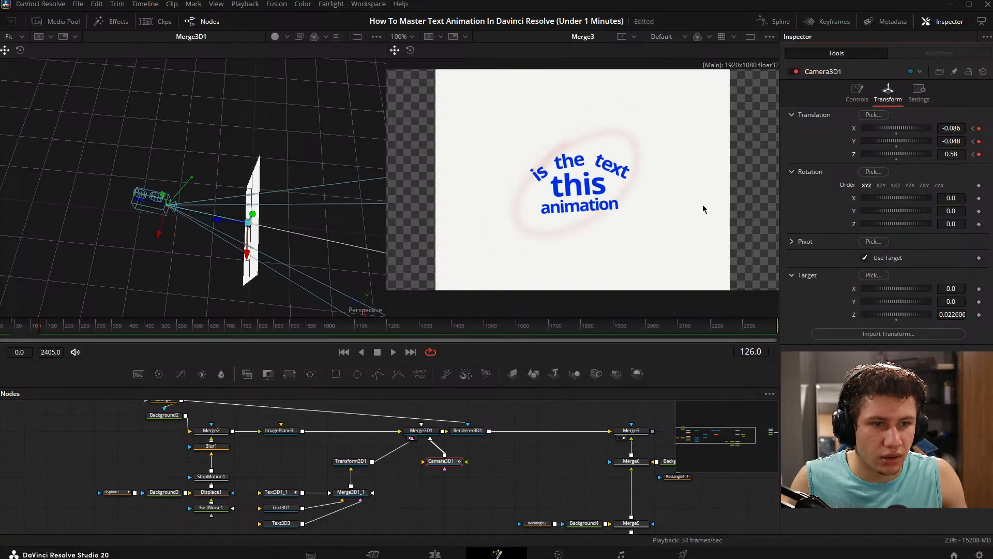
pyautogui.moveTo(323, 228); pyautogui.dragTo(366, 232)
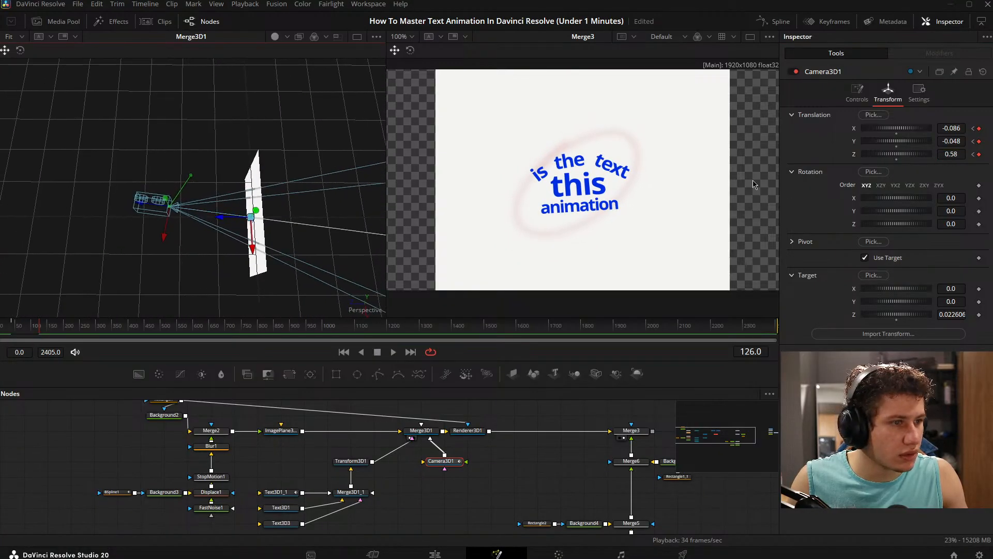
# - Set Camera3D1's X translation to -0.341 on the frame 39 keyframe and reset the target's Z to 0
pyautogui.moveTo(57, 335)
pyautogui.mouseDown()
pyautogui.moveTo(5, 332)
pyautogui.moveTo(60, 334)
pyautogui.moveTo(32, 336)
pyautogui.moveTo(41, 342)
pyautogui.mouseUp()
pyautogui.click(973, 128)
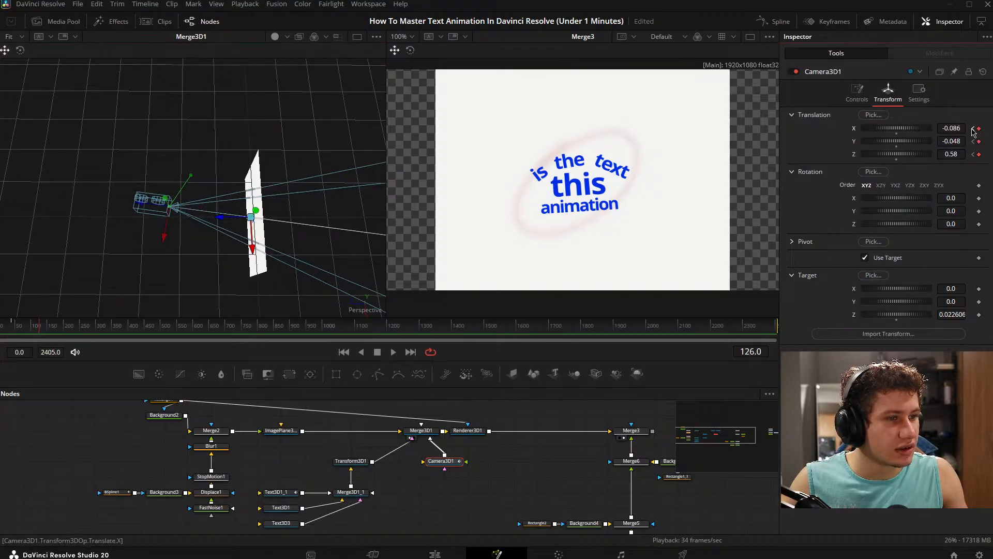
pyautogui.click(973, 129)
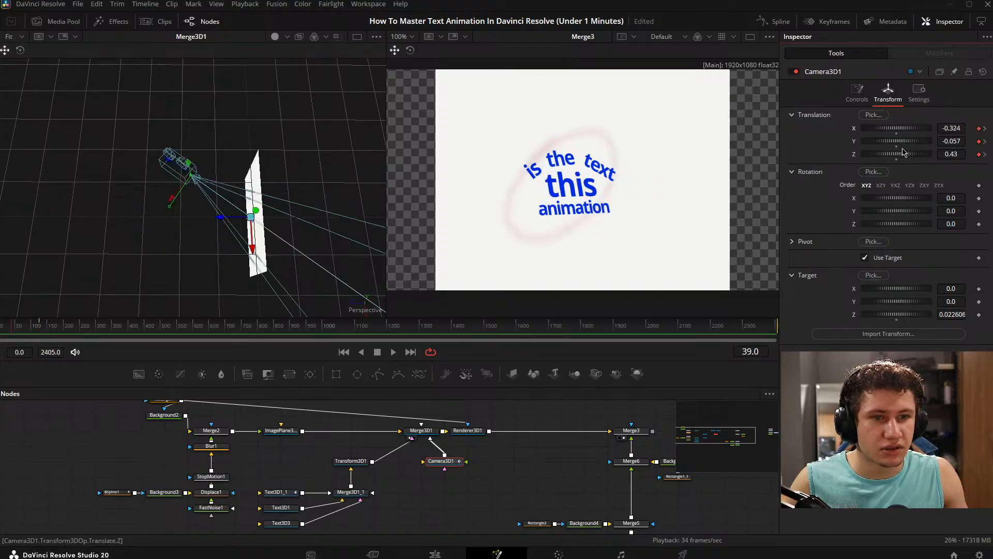
pyautogui.moveTo(957, 128)
pyautogui.mouseDown()
pyautogui.moveTo(942, 128)
pyautogui.moveTo(971, 128)
pyautogui.moveTo(949, 128)
pyautogui.mouseUp()
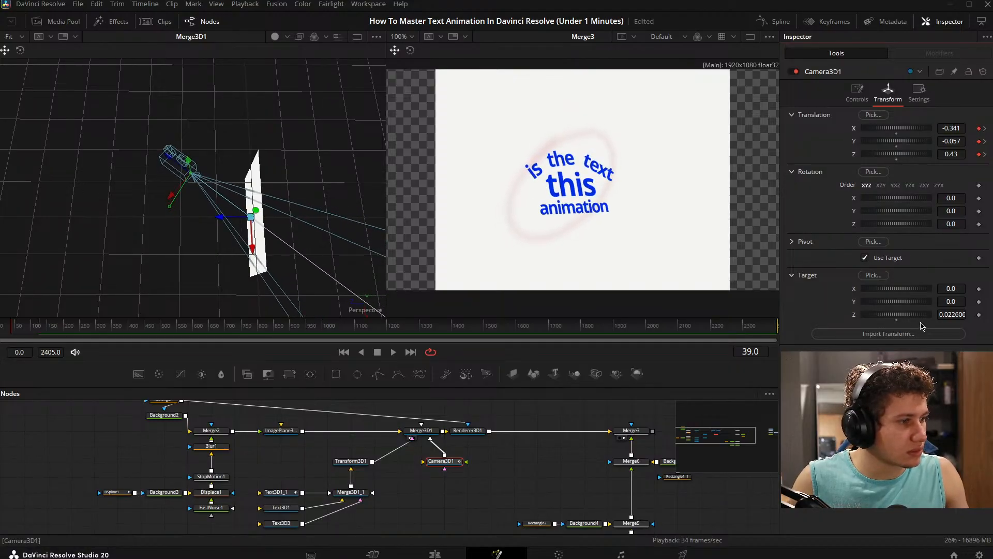
pyautogui.click(897, 321)
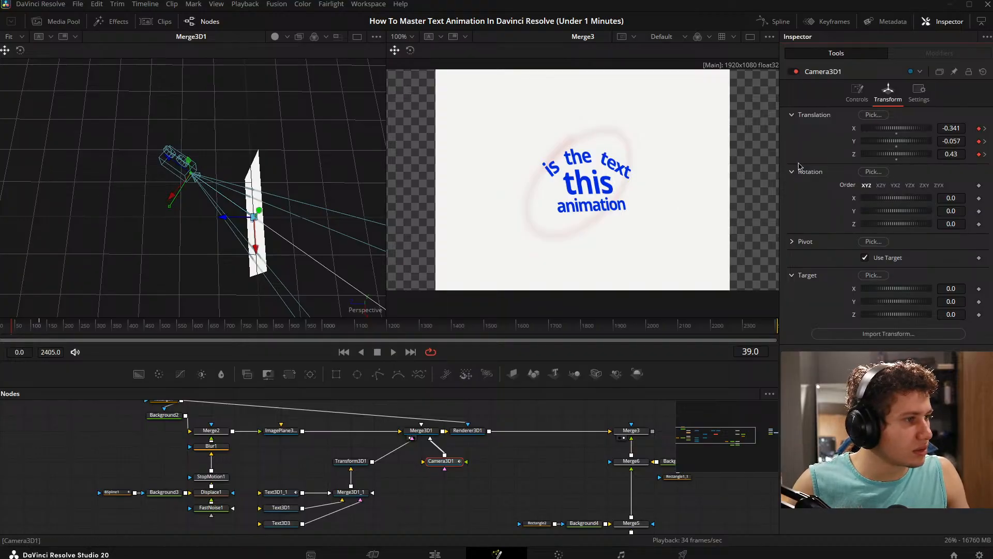
# - Remove Camera3D1's X, Y and Z translation keyframes at frames 126 and 39
pyautogui.click(985, 129)
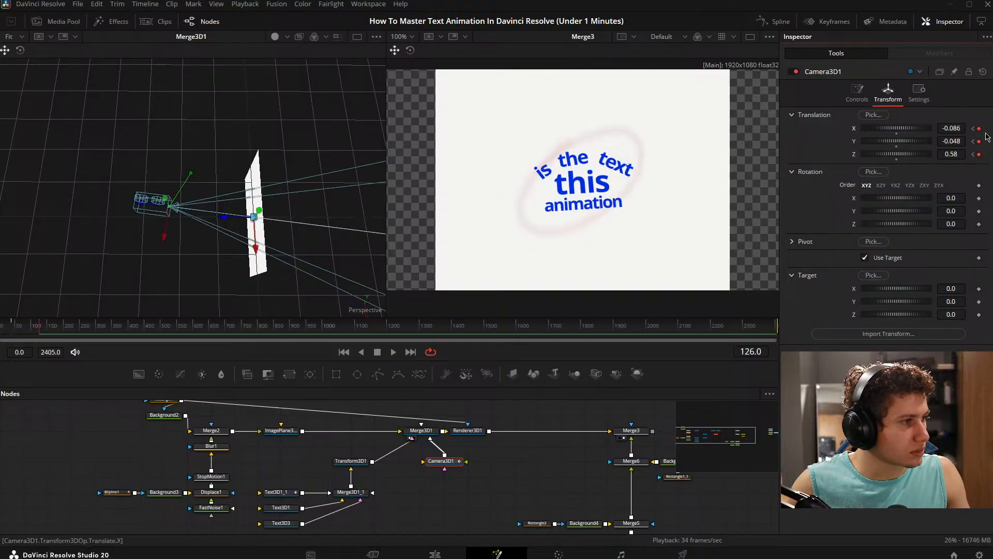
pyautogui.click(979, 129)
pyautogui.click(979, 141)
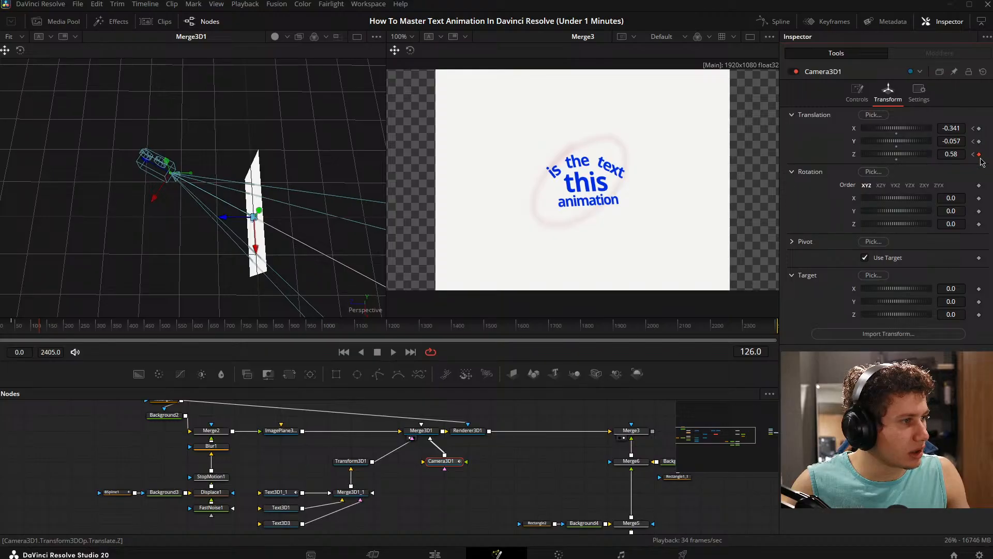
pyautogui.click(979, 155)
pyautogui.click(980, 128)
pyautogui.click(978, 142)
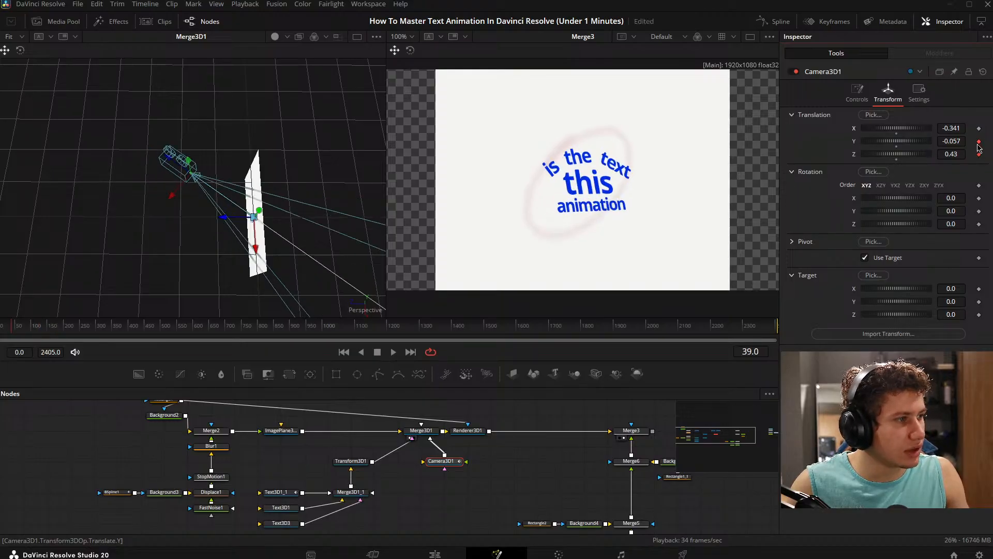
pyautogui.click(979, 154)
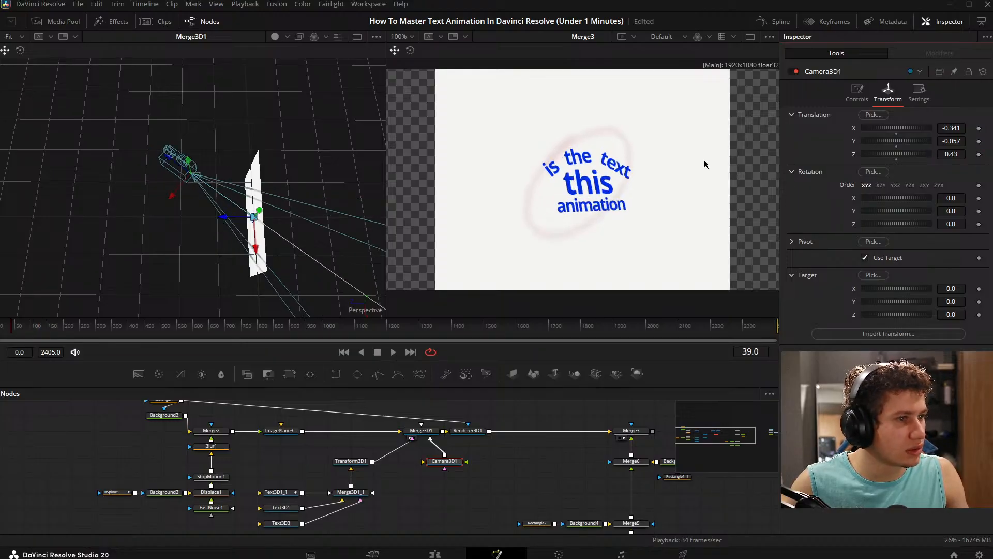
# - Add a Grid node to the composition by searching the tools for "grid"
pyautogui.scroll(-4, 481, 409)
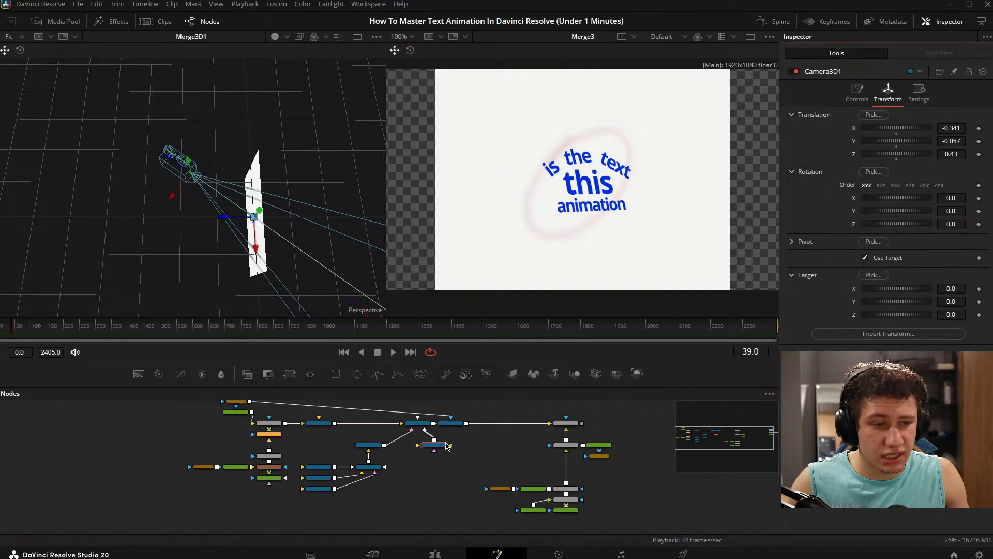
pyautogui.hotkey('shift', 'space')
pyautogui.write('blu')
pyautogui.press('BackSpace')
pyautogui.press('BackSpace')
pyautogui.press('BackSpace')
pyautogui.write('grid')
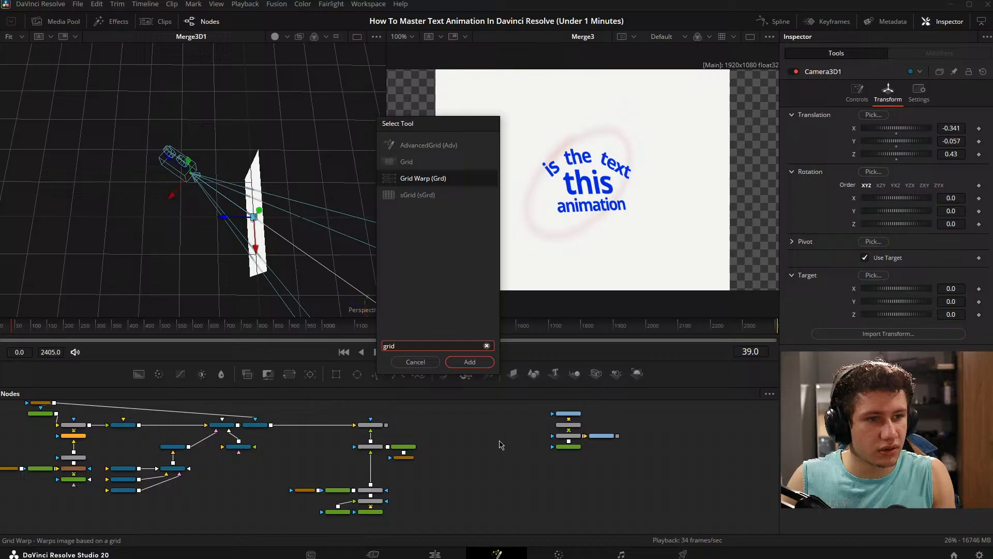
pyautogui.press('Up')
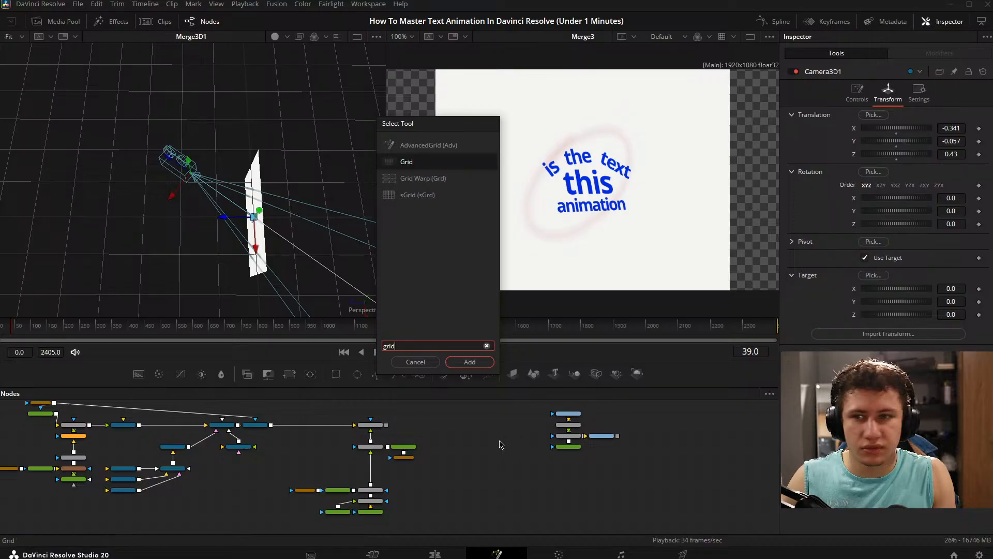
pyautogui.press('Return')
# - Insert the Grid1 node into the connection between Renderer3D1 and Merge3
pyautogui.scroll(4, 495, 455)
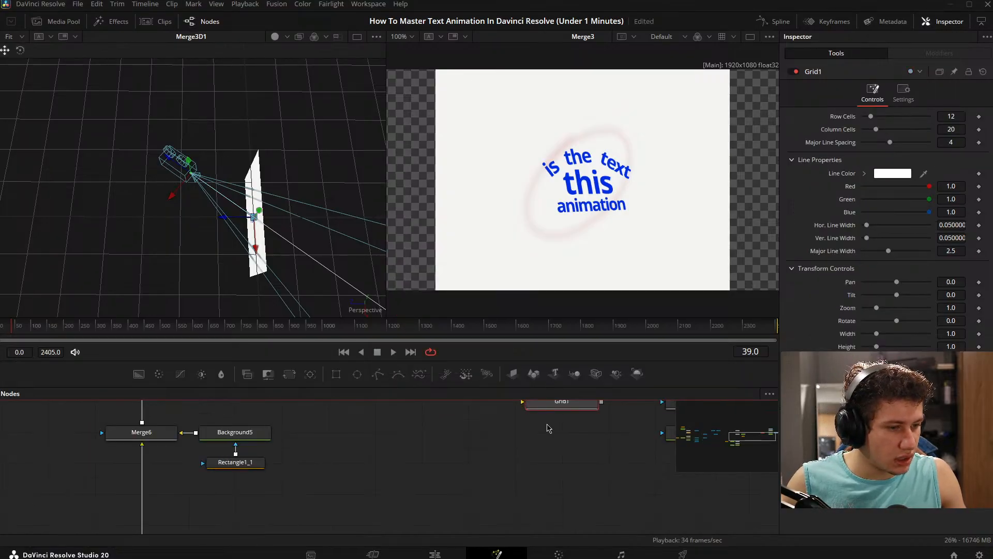
pyautogui.moveTo(547, 425); pyautogui.dragTo(569, 492)
pyautogui.scroll(-3, 543, 459)
pyautogui.moveTo(506, 479); pyautogui.dragTo(562, 451)
pyautogui.moveTo(644, 474); pyautogui.dragTo(505, 505)
pyautogui.moveTo(559, 479); pyautogui.dragTo(526, 436)
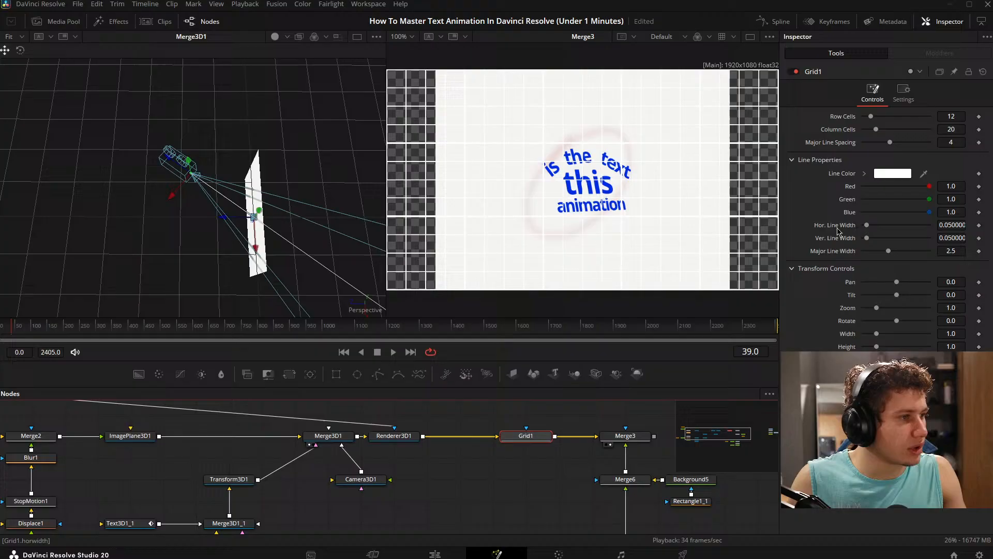
# - Set Grid1's line color to dark grey, #484848
pyautogui.click(892, 174)
pyautogui.moveTo(617, 234); pyautogui.dragTo(617, 264)
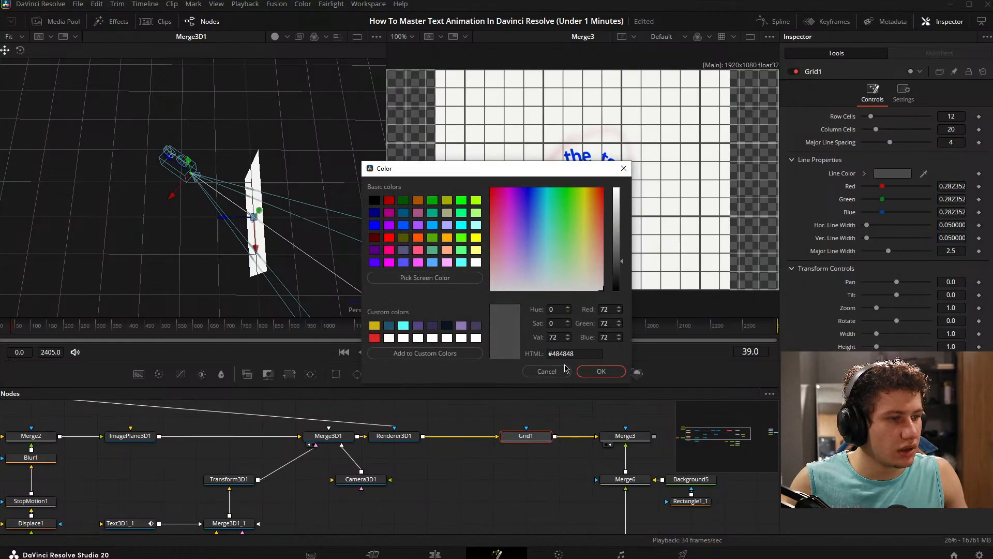
pyautogui.click(600, 371)
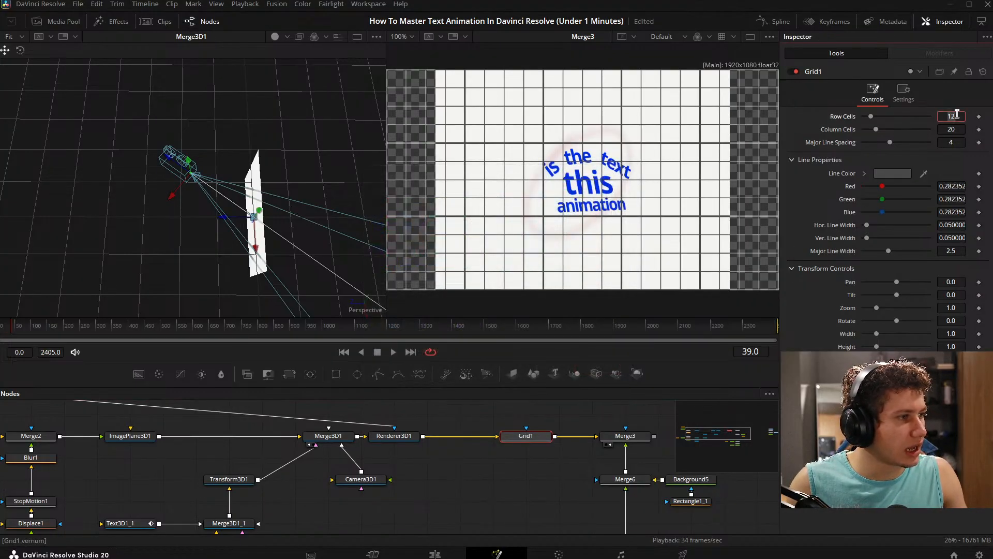
# - Set Grid1's row cells and column cells to 4 each
pyautogui.write('3')
pyautogui.press('Tab')
pyautogui.write('3')
pyautogui.press('Tab')
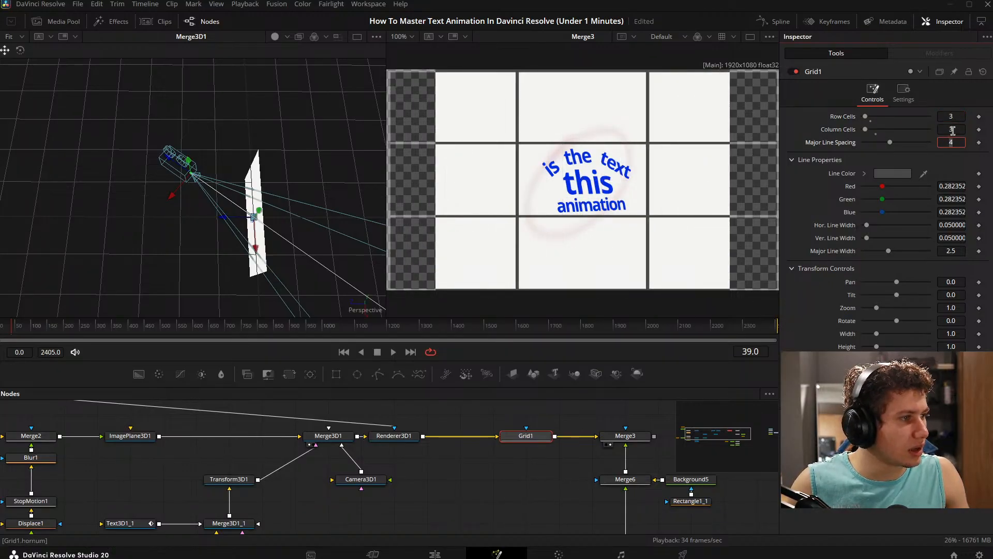
pyautogui.click(952, 130)
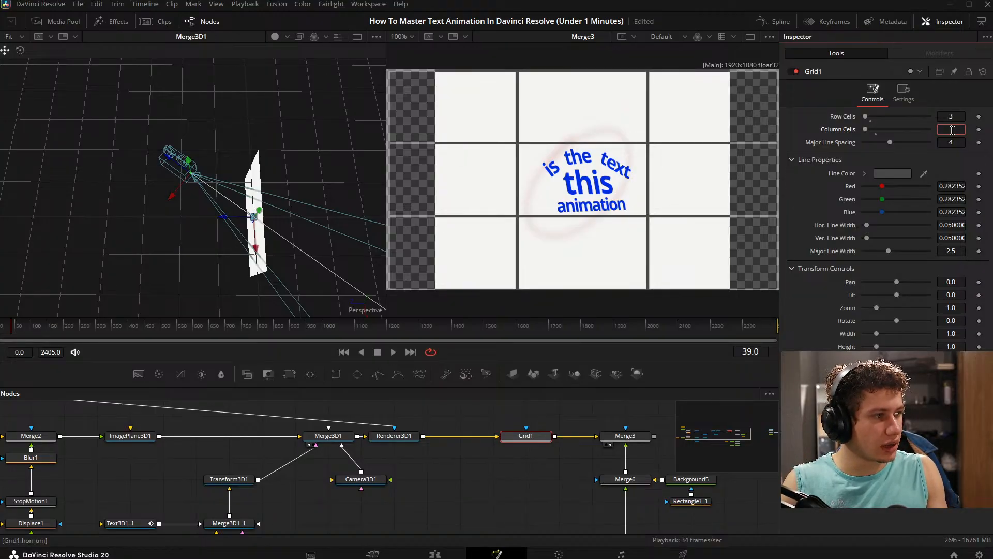
pyautogui.write('4')
pyautogui.press('Tab')
pyautogui.click(956, 114)
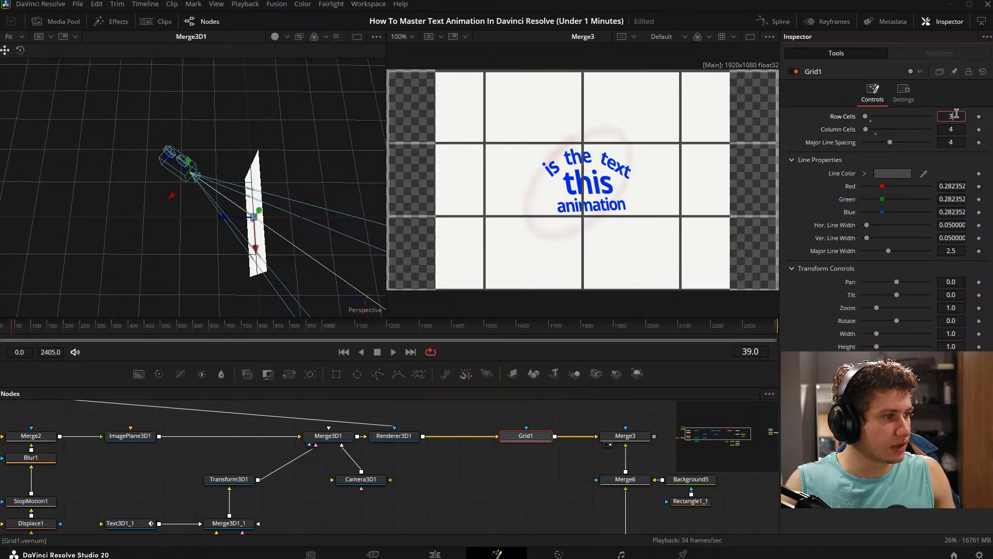
pyautogui.write('4')
pyautogui.press('Tab')
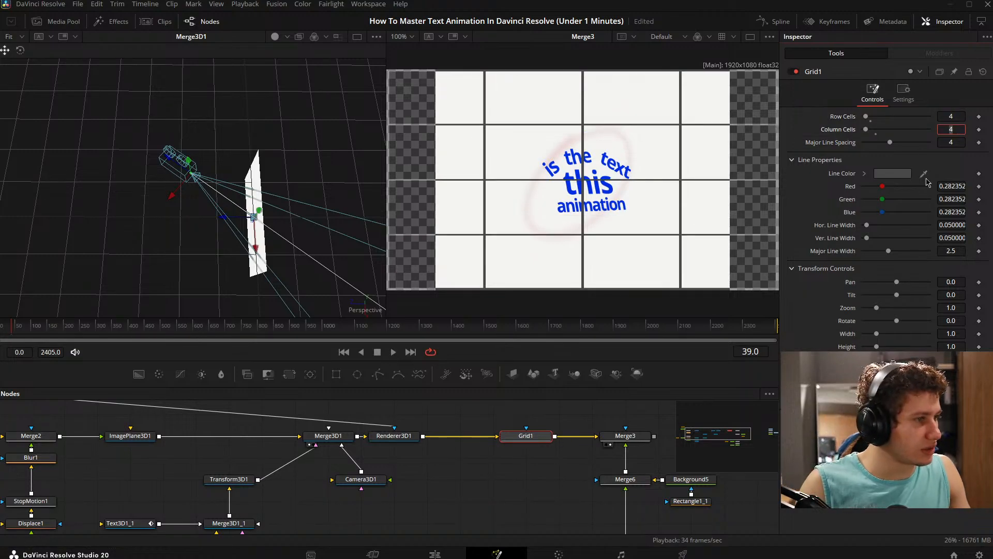
# - Set Grid1's horizontal and vertical line widths to 0.006 each, then deselect the node
pyautogui.click(952, 224)
pyautogui.write('0.006')
pyautogui.press('Return')
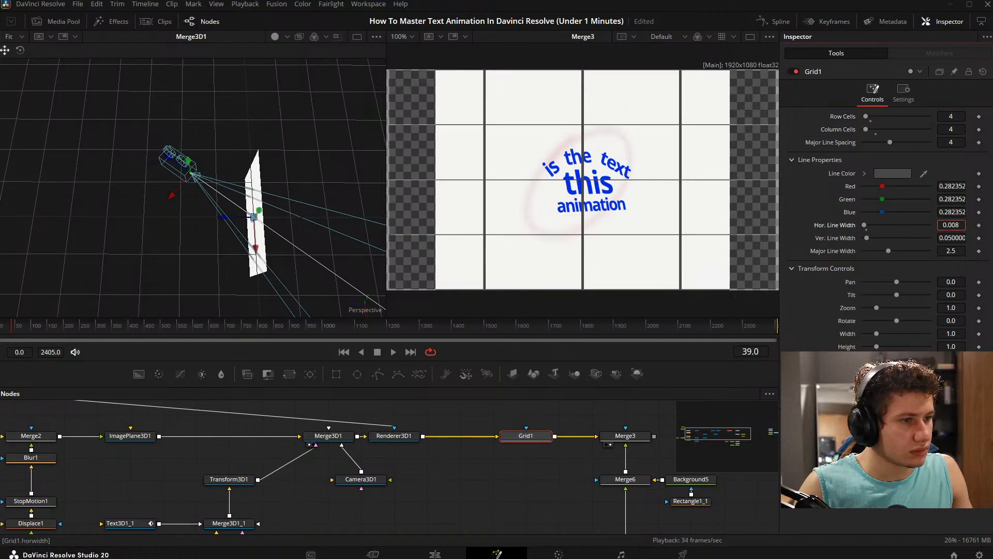
pyautogui.click(962, 238)
pyautogui.write('0.015')
pyautogui.press('Return')
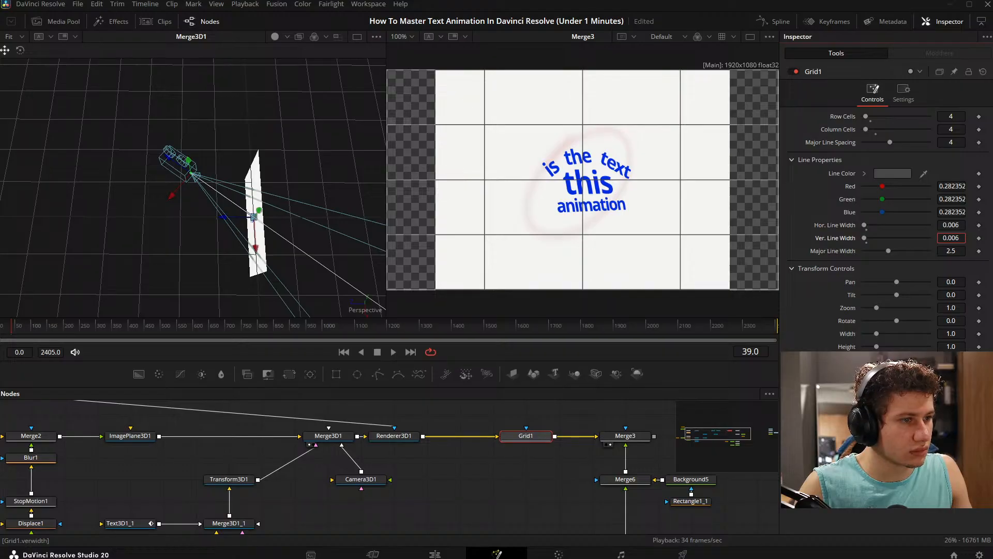
pyautogui.click(444, 481)
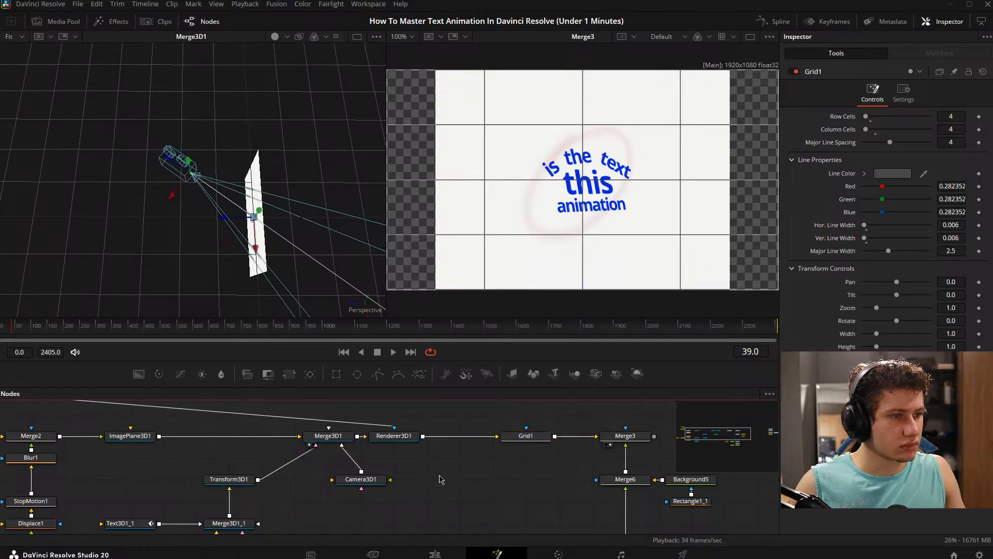
pyautogui.moveTo(439, 478); pyautogui.dragTo(457, 467)
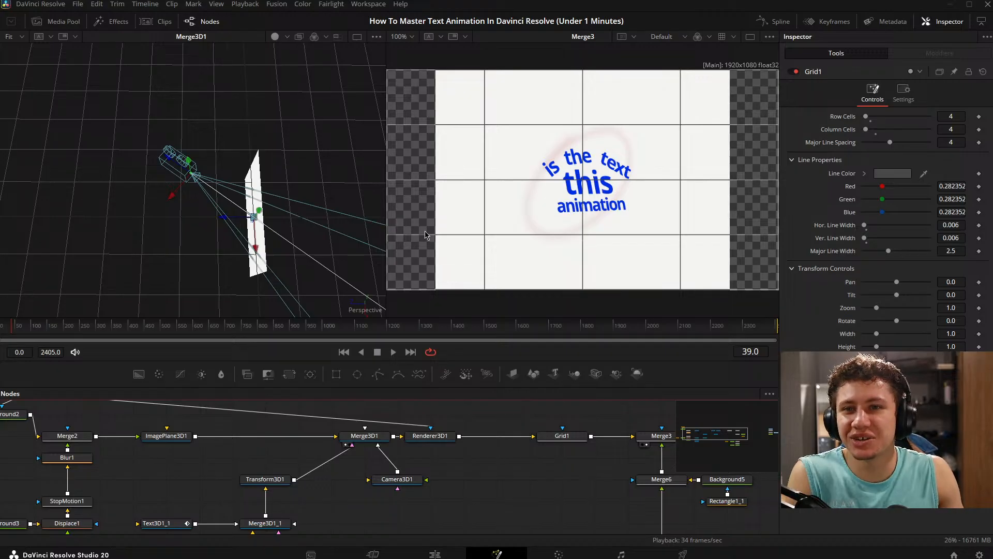
pyautogui.moveTo(283, 445); pyautogui.dragTo(605, 432)
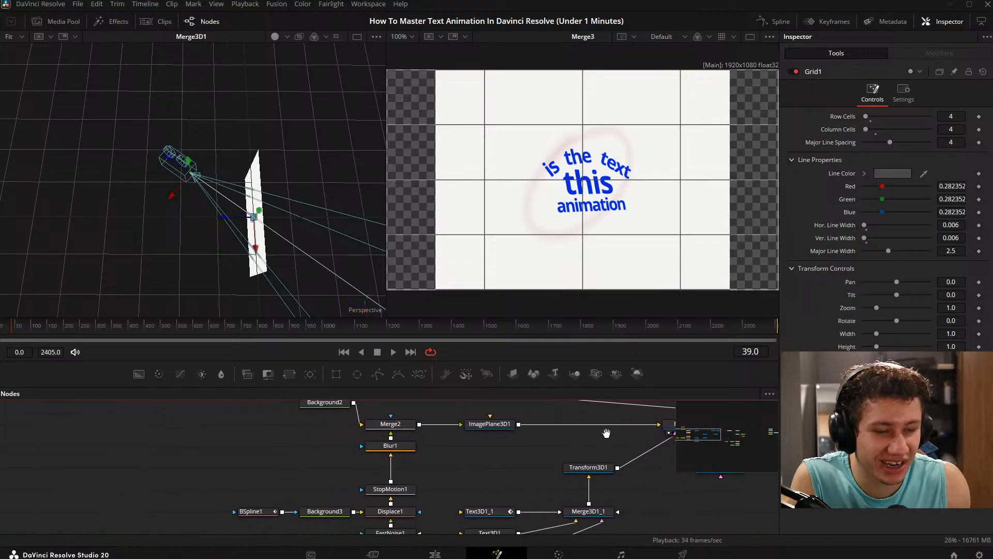
pyautogui.moveTo(488, 441); pyautogui.dragTo(363, 401)
pyautogui.moveTo(440, 424); pyautogui.dragTo(295, 433)
pyautogui.moveTo(242, 452); pyautogui.dragTo(363, 403)
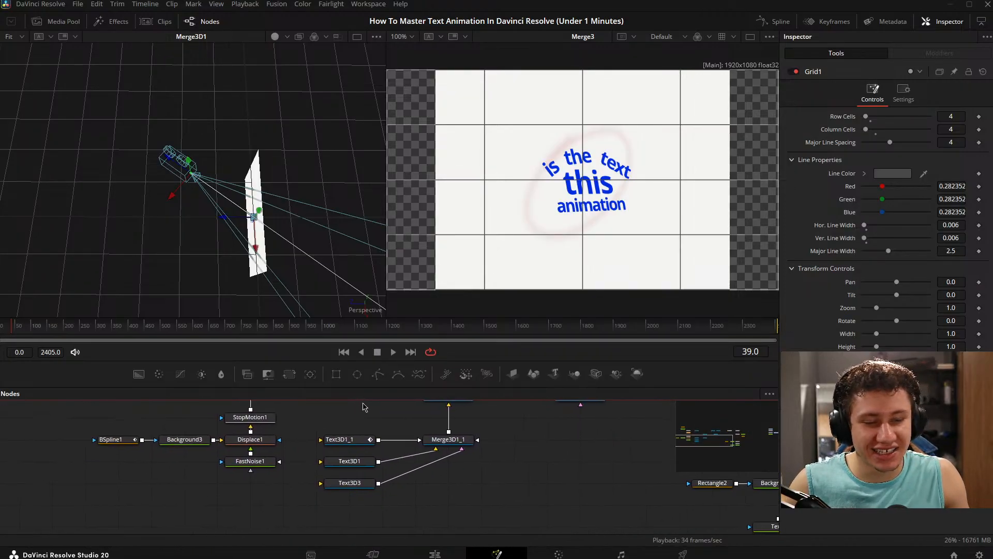
pyautogui.moveTo(462, 426); pyautogui.dragTo(357, 494)
# - Turn off Use Target on Camera3D1 and rotate it to X -0.8, Y -38.7 and Z 9.3
pyautogui.click(459, 464)
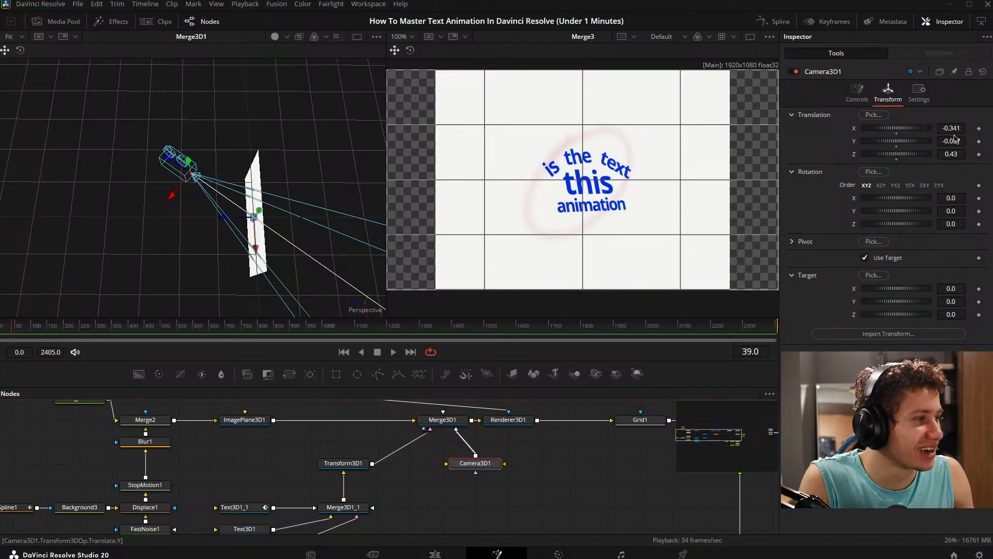
pyautogui.moveTo(960, 127); pyautogui.dragTo(949, 127)
pyautogui.hotkey('ctrl', 'z')
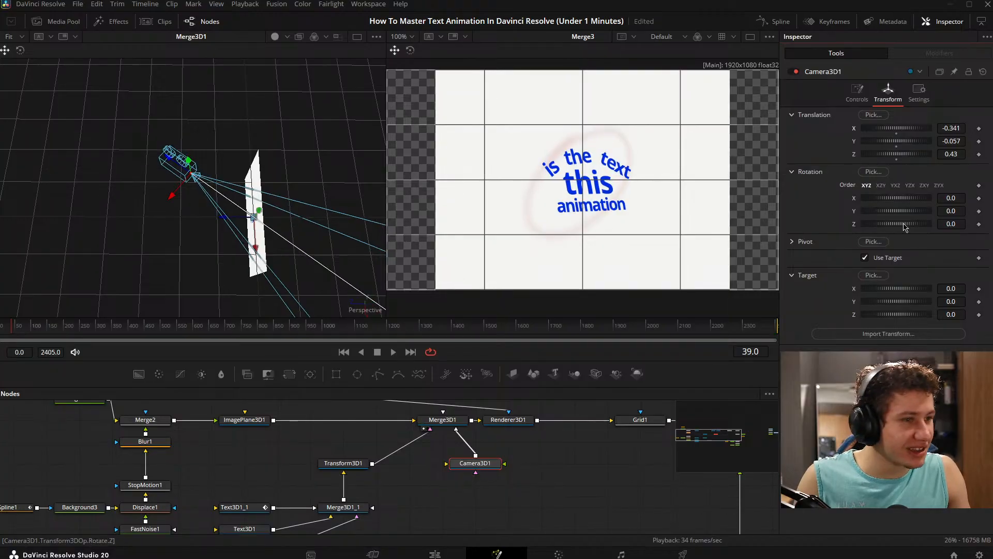
pyautogui.click(864, 258)
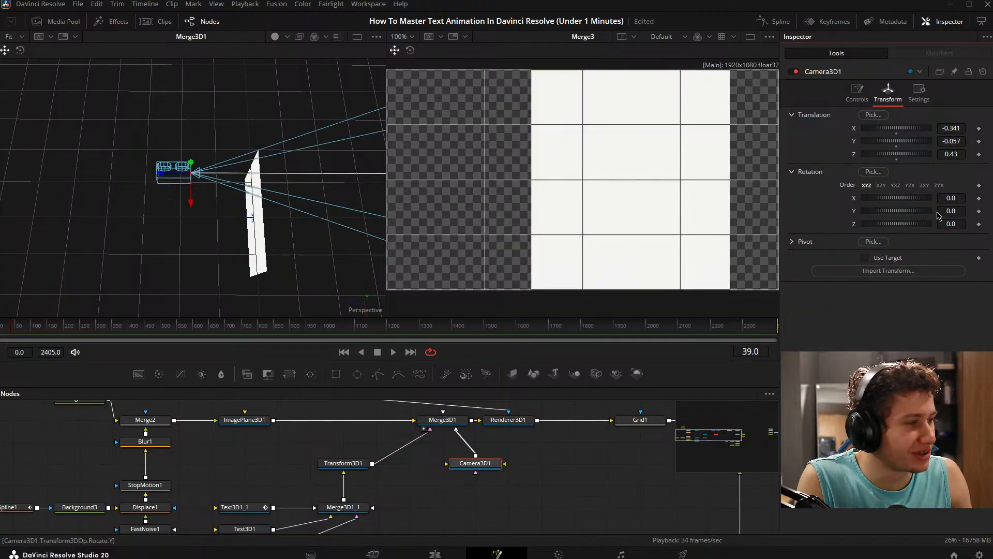
pyautogui.moveTo(964, 197)
pyautogui.mouseDown()
pyautogui.moveTo(930, 197)
pyautogui.moveTo(964, 224)
pyautogui.moveTo(964, 198)
pyautogui.moveTo(954, 198)
pyautogui.mouseUp()
pyautogui.hotkey('ctrl', 'z')
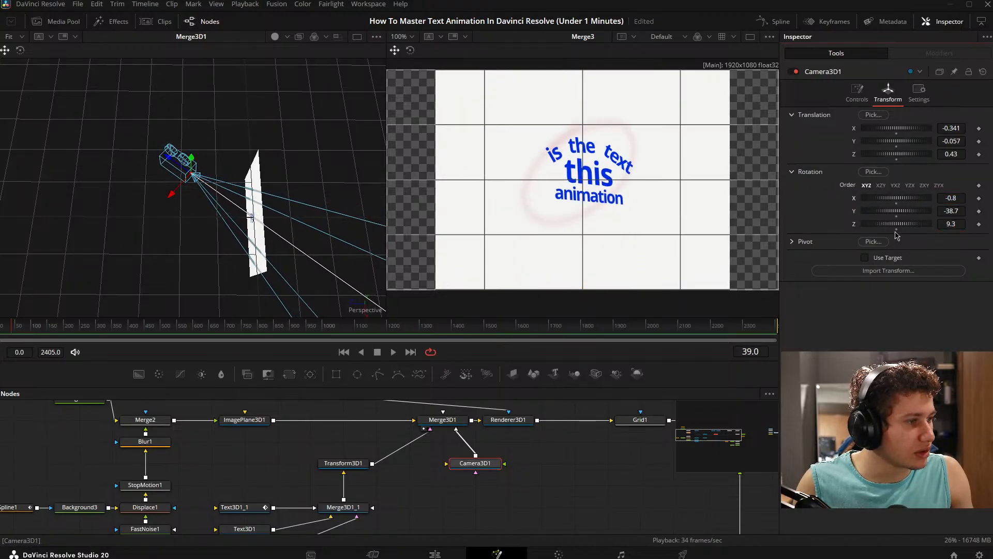
# - Reset Camera3D1's Z rotation to 0 and set its X rotation to 5.6
pyautogui.click(896, 230)
pyautogui.moveTo(951, 198); pyautogui.dragTo(967, 199)
pyautogui.moveTo(193, 255); pyautogui.dragTo(261, 72)
pyautogui.rightClick(261, 72)
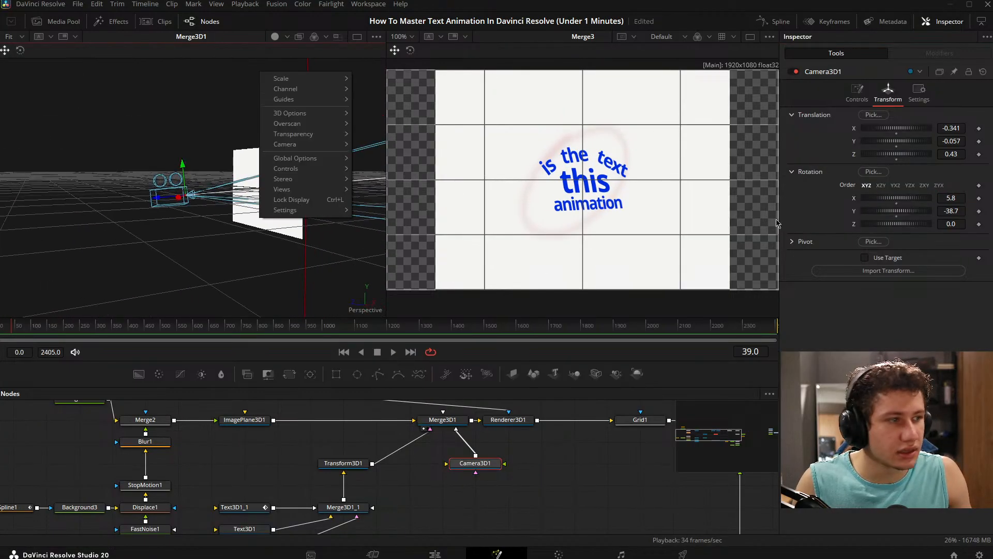
pyautogui.click(312, 283)
pyautogui.moveTo(962, 198)
pyautogui.mouseDown()
pyautogui.moveTo(942, 198)
pyautogui.moveTo(960, 198)
pyautogui.mouseUp()
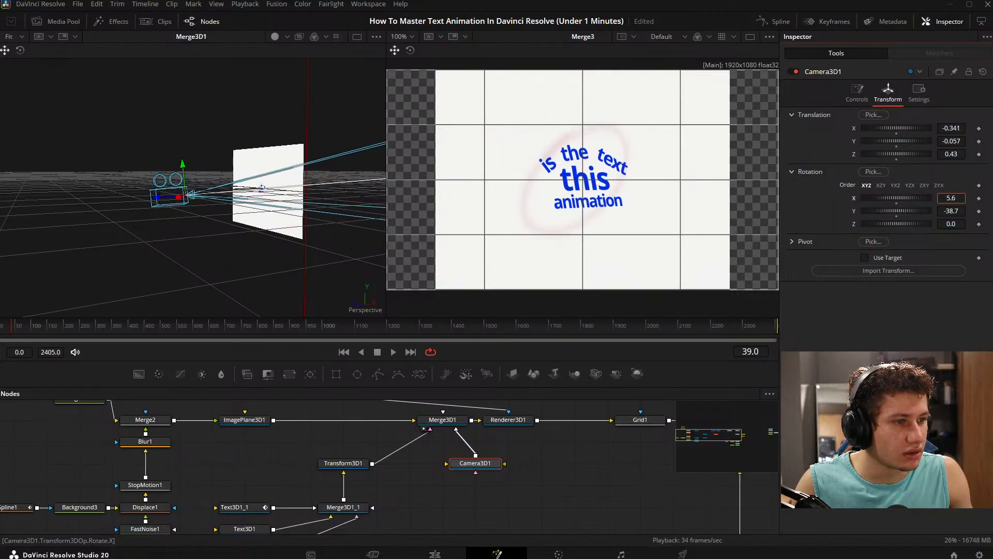
pyautogui.moveTo(960, 197); pyautogui.dragTo(958, 197)
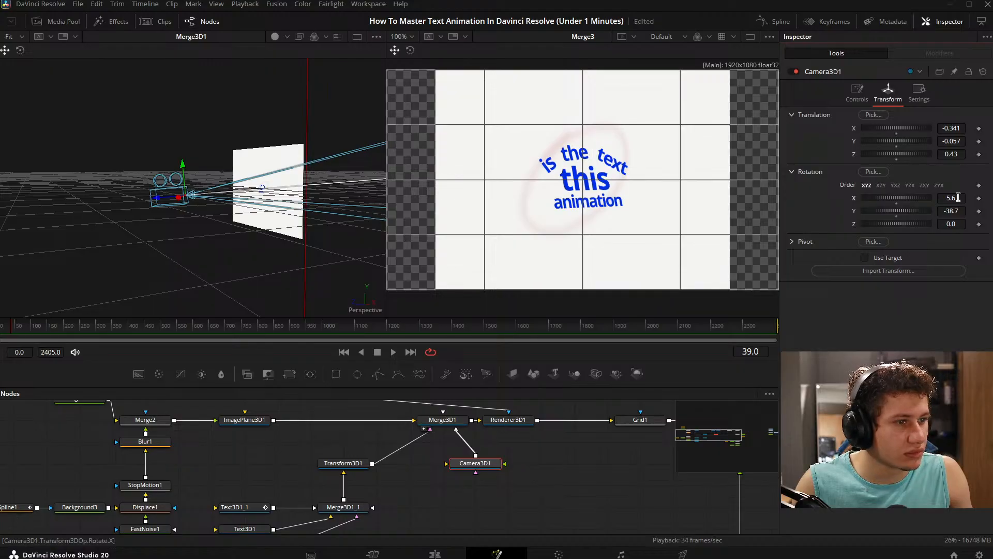
pyautogui.click(958, 197)
# - Change to a single large viewer and show the MediaOut1 reference in it
pyautogui.moveTo(755, 439); pyautogui.dragTo(463, 408)
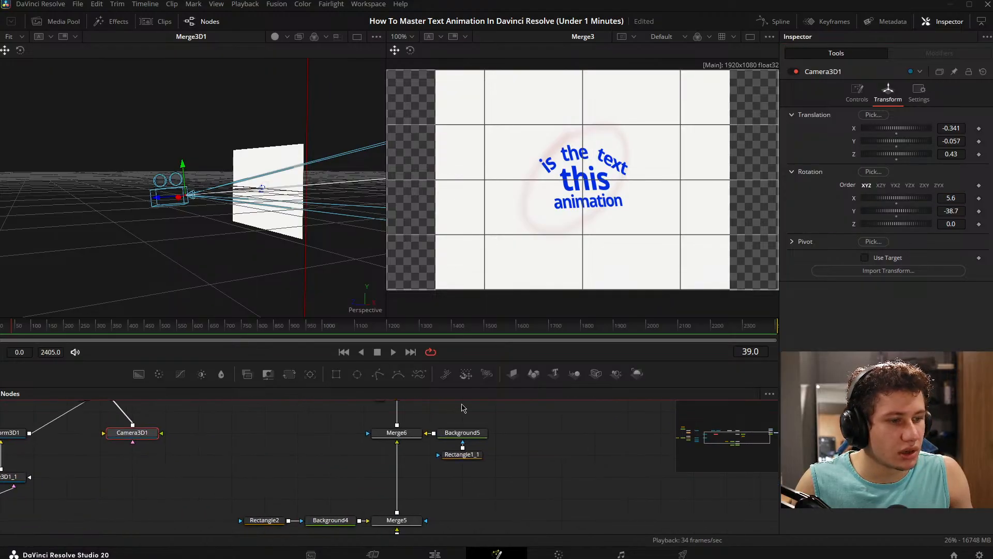
pyautogui.click(755, 39)
pyautogui.moveTo(432, 511); pyautogui.dragTo(340, 513)
pyautogui.moveTo(372, 442); pyautogui.dragTo(310, 355)
pyautogui.scroll(-4, 274, 439)
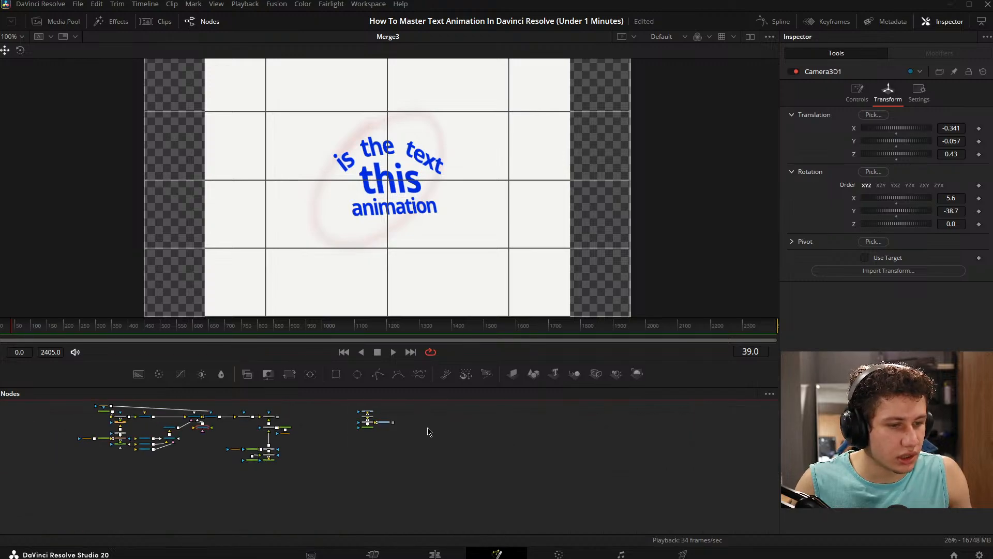
pyautogui.moveTo(427, 430); pyautogui.dragTo(420, 453)
pyautogui.scroll(3, 392, 451)
pyautogui.moveTo(348, 438); pyautogui.dragTo(385, 235)
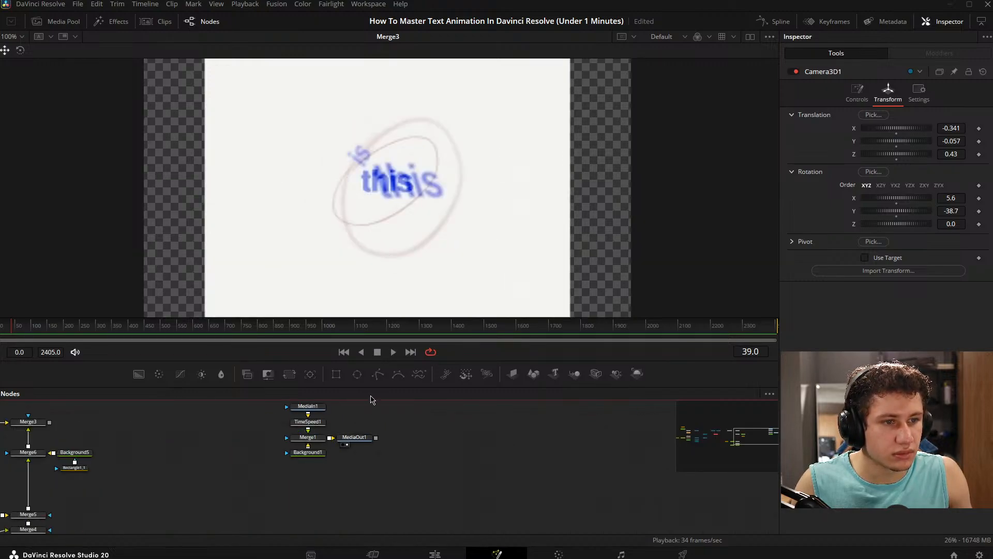
# - Compare Grid1's output with the MediaOut1 reference at the current frame and at frame 65
pyautogui.moveTo(263, 422); pyautogui.dragTo(730, 415)
pyautogui.moveTo(313, 453); pyautogui.dragTo(644, 438)
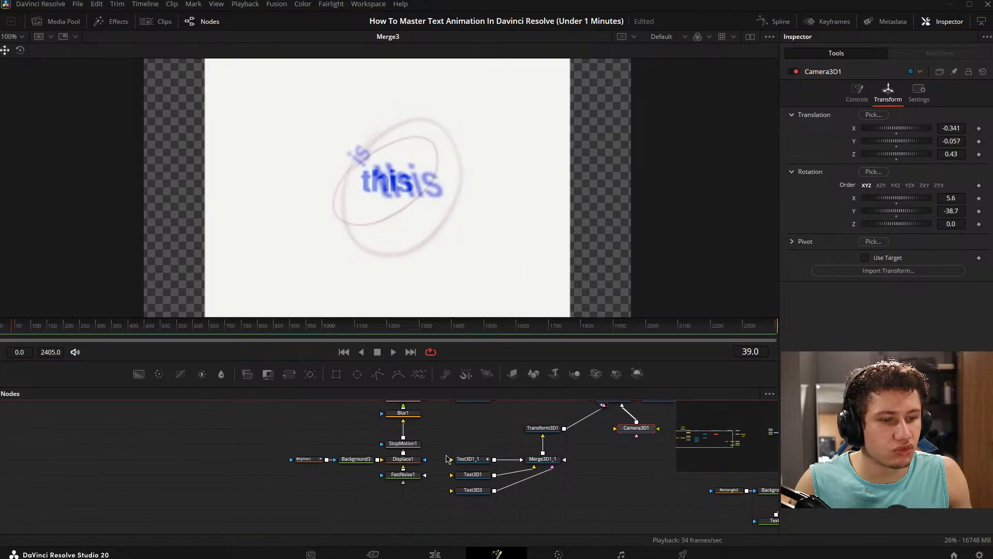
pyautogui.moveTo(448, 459); pyautogui.dragTo(284, 491)
pyautogui.moveTo(563, 438)
pyautogui.mouseDown()
pyautogui.moveTo(363, 442)
pyautogui.moveTo(192, 431)
pyautogui.moveTo(127, 444)
pyautogui.moveTo(558, 442)
pyautogui.mouseUp()
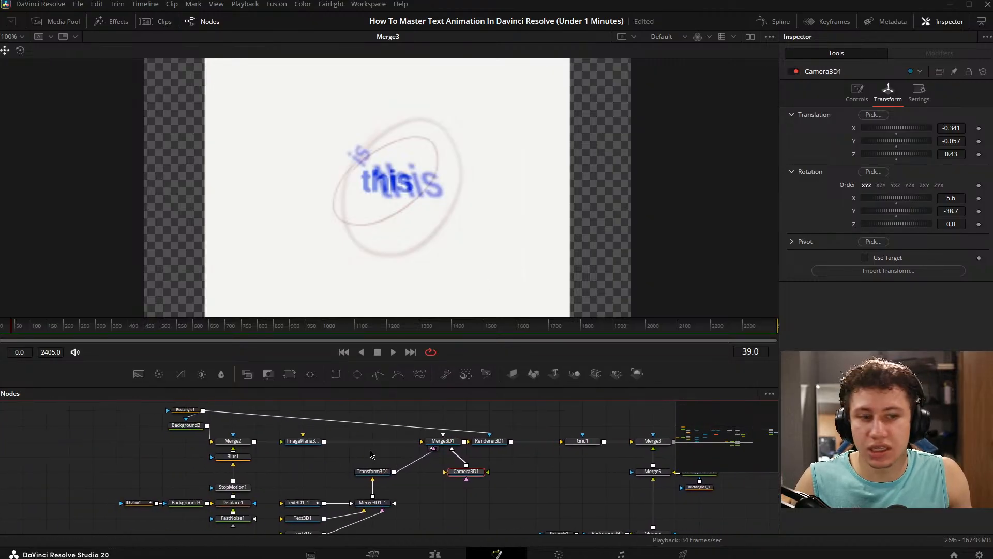
pyautogui.moveTo(370, 454); pyautogui.dragTo(309, 458)
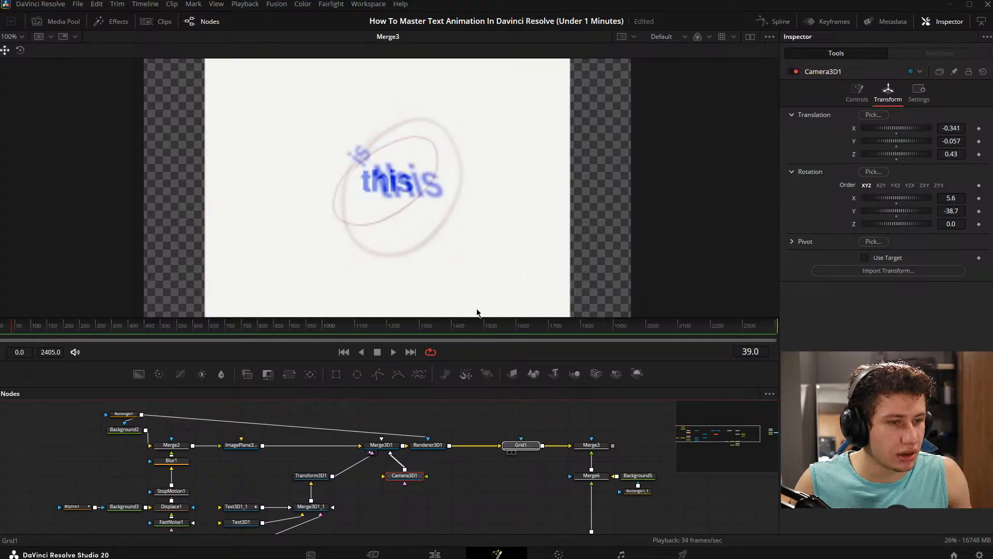
pyautogui.moveTo(559, 425); pyautogui.dragTo(247, 411)
pyautogui.click(599, 453)
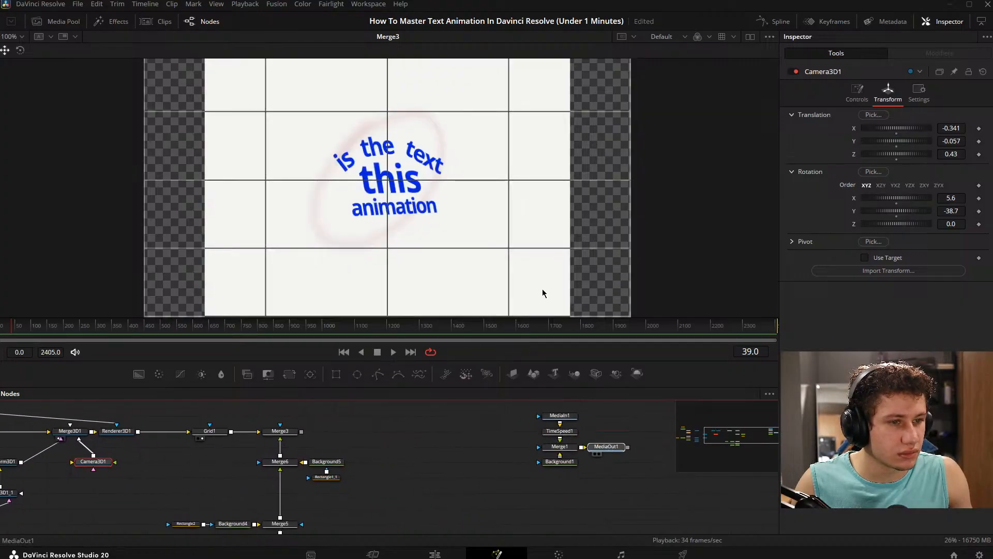
pyautogui.moveTo(21, 327); pyautogui.dragTo(20, 329)
pyautogui.moveTo(191, 426); pyautogui.dragTo(359, 271)
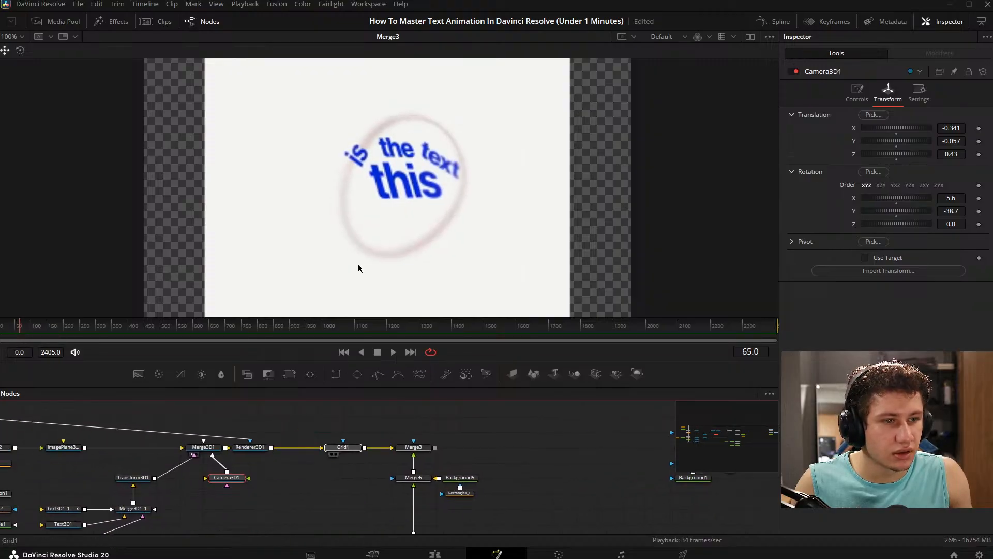
pyautogui.moveTo(579, 470); pyautogui.dragTo(399, 463)
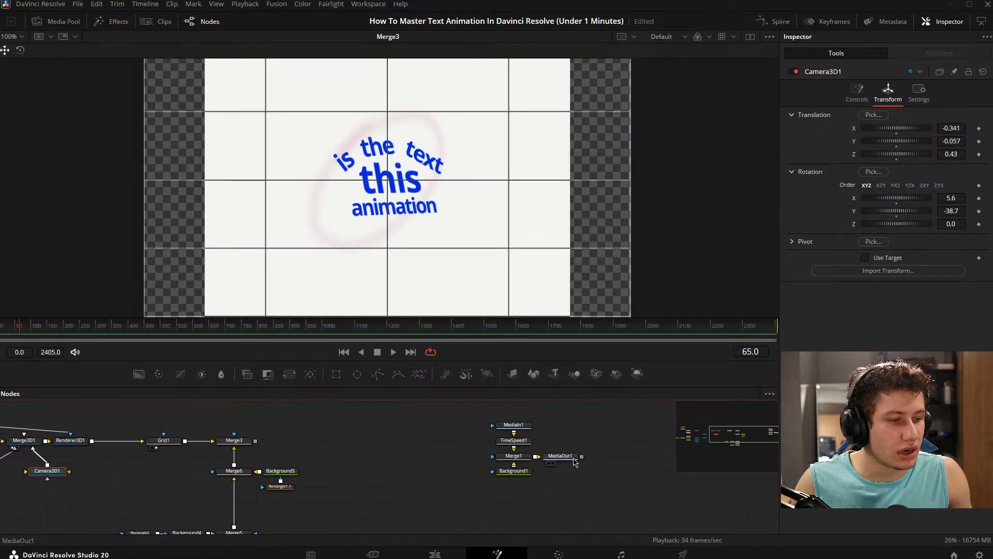
# - Move the playhead to frame 41 and view the MediaOut1 reference followed by Grid1's output
pyautogui.moveTo(560, 455); pyautogui.dragTo(445, 234)
pyautogui.moveTo(25, 327)
pyautogui.mouseDown()
pyautogui.moveTo(11, 326)
pyautogui.moveTo(38, 330)
pyautogui.moveTo(3, 331)
pyautogui.moveTo(13, 332)
pyautogui.mouseUp()
pyautogui.moveTo(194, 413); pyautogui.dragTo(426, 435)
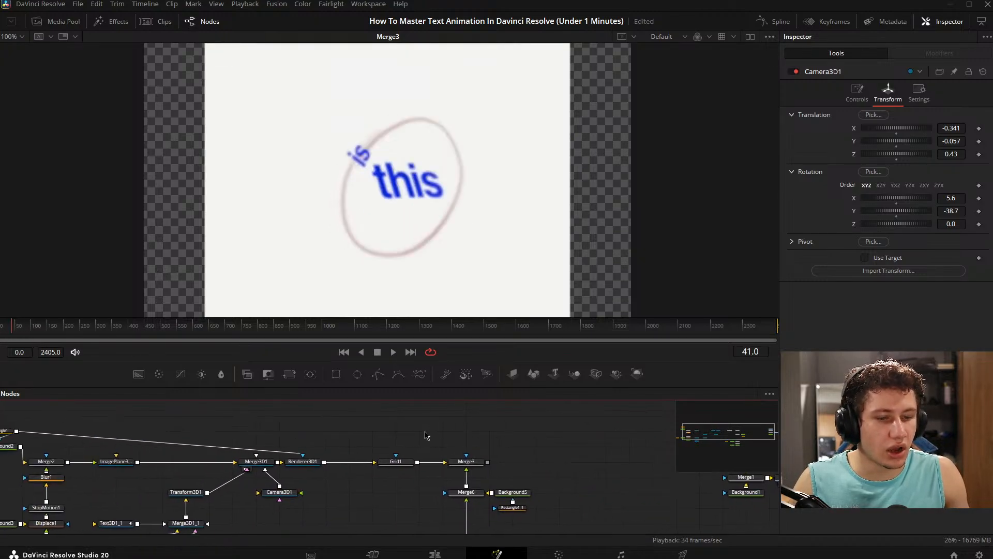
pyautogui.moveTo(351, 463); pyautogui.dragTo(410, 266)
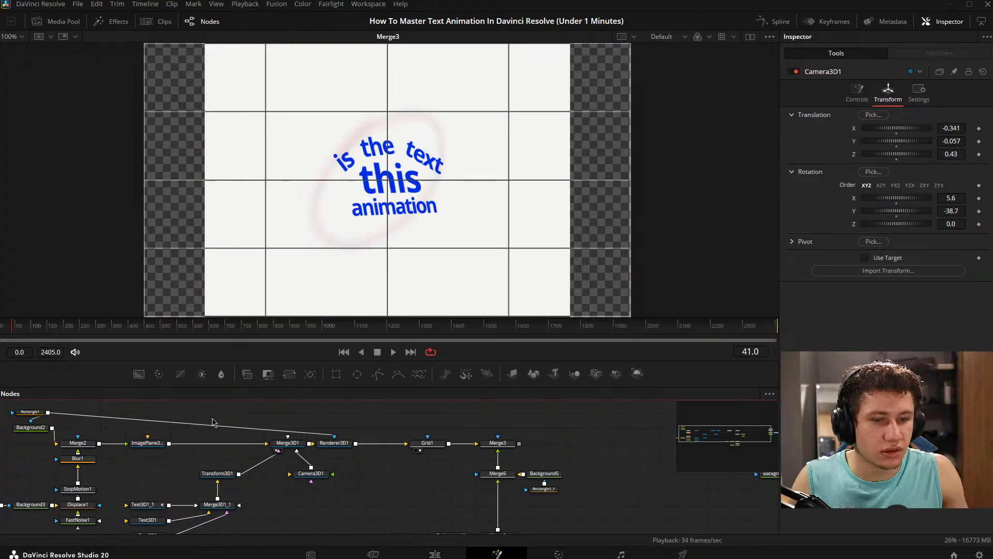
# - Set Camera3D1's X translation to -0.359
pyautogui.moveTo(173, 444); pyautogui.dragTo(282, 402)
pyautogui.click(424, 430)
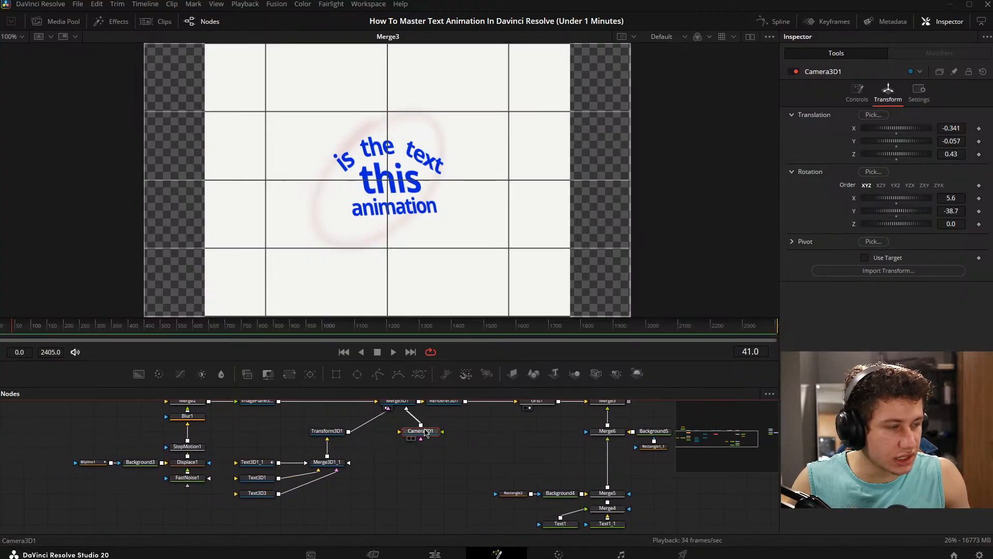
pyautogui.moveTo(960, 130); pyautogui.dragTo(947, 129)
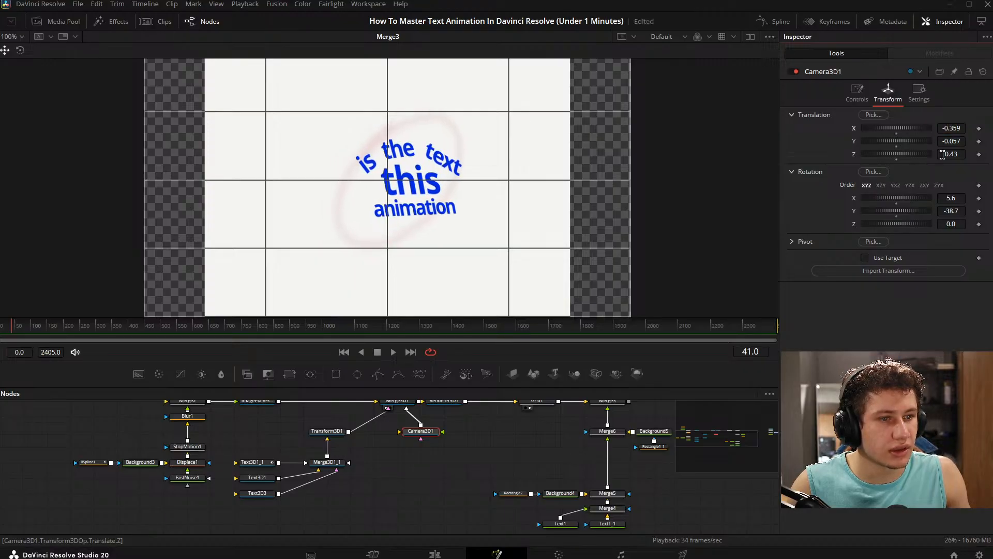
# - Check the shifted camera framing by viewing the MediaOut1 reference and Grid1's output at frame 41
pyautogui.moveTo(561, 486); pyautogui.dragTo(145, 509)
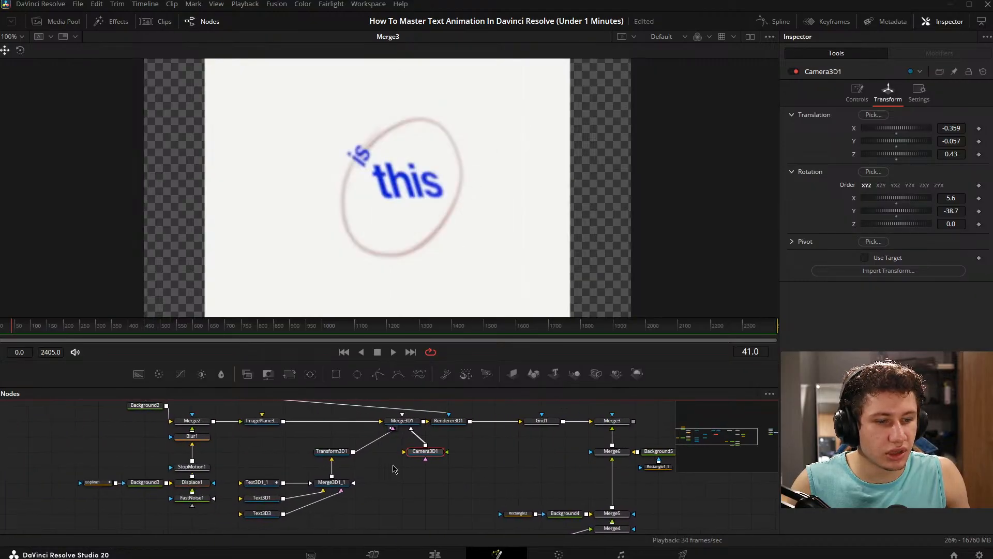
pyautogui.moveTo(492, 425); pyautogui.dragTo(452, 427)
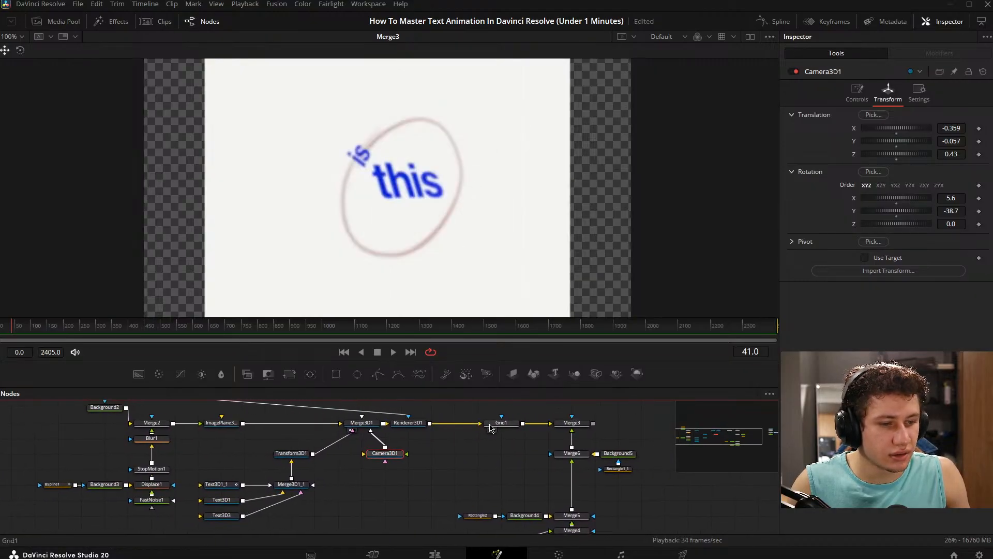
pyautogui.click(494, 430)
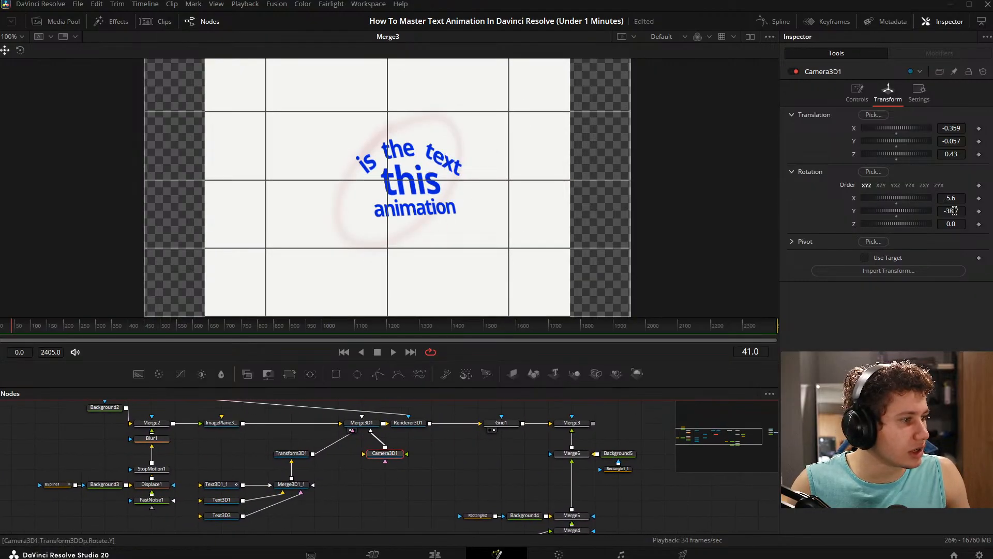
pyautogui.moveTo(955, 211); pyautogui.dragTo(935, 197)
pyautogui.hotkey('ctrl', 'z')
pyautogui.hotkey('ctrl', 'z')
pyautogui.moveTo(956, 141); pyautogui.dragTo(961, 154)
pyautogui.hotkey('ctrl', 'z')
pyautogui.hotkey('ctrl', 'z')
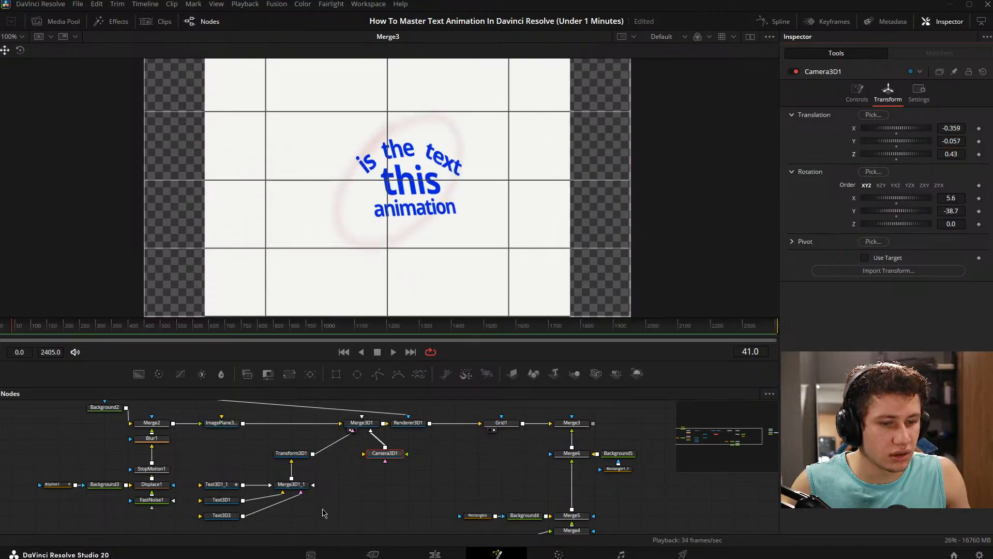
# - Set Transform3D1's rotation to X -16.5 and Y -4.2, and check the text against the reference
pyautogui.click(292, 453)
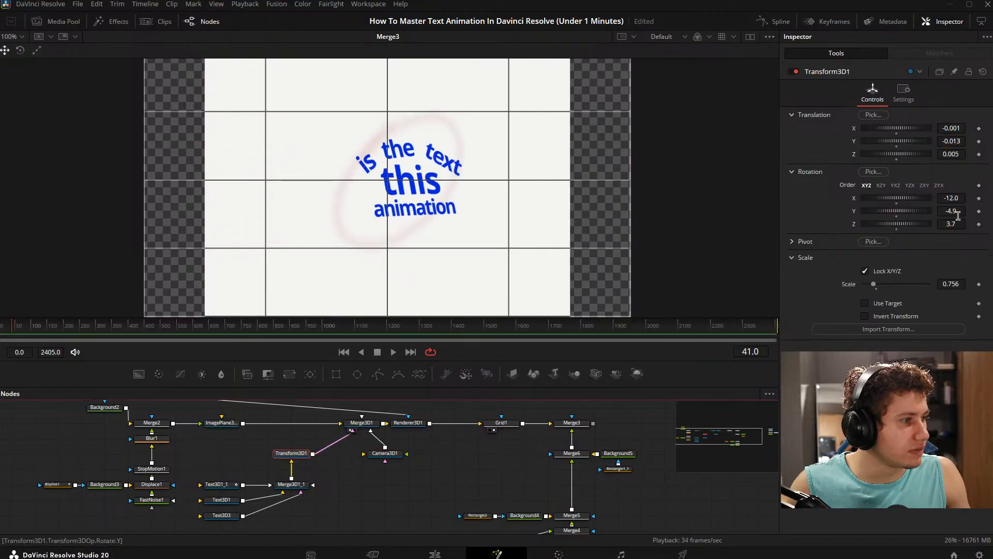
pyautogui.moveTo(955, 224); pyautogui.dragTo(943, 197)
pyautogui.hotkey('ctrl', 'z')
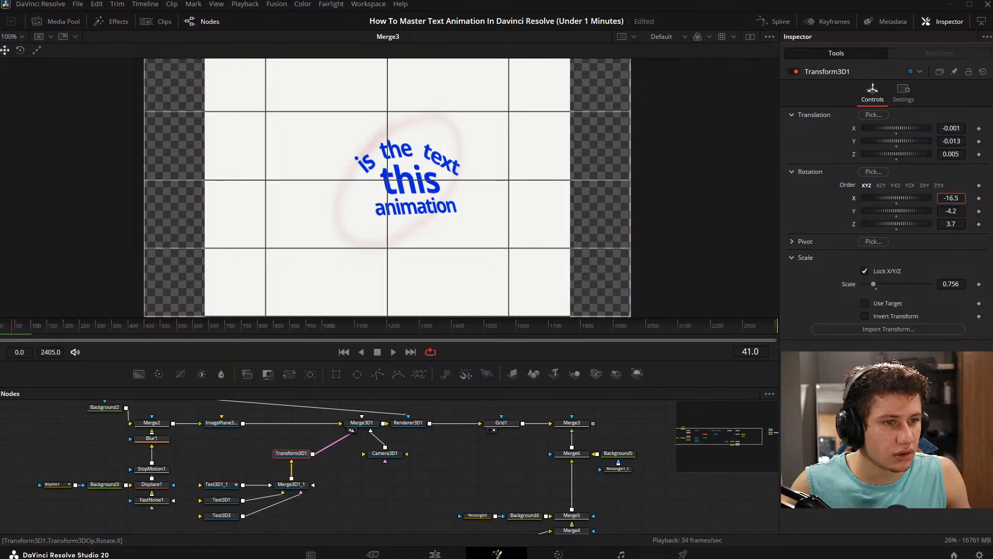
pyautogui.moveTo(520, 423); pyautogui.dragTo(194, 428)
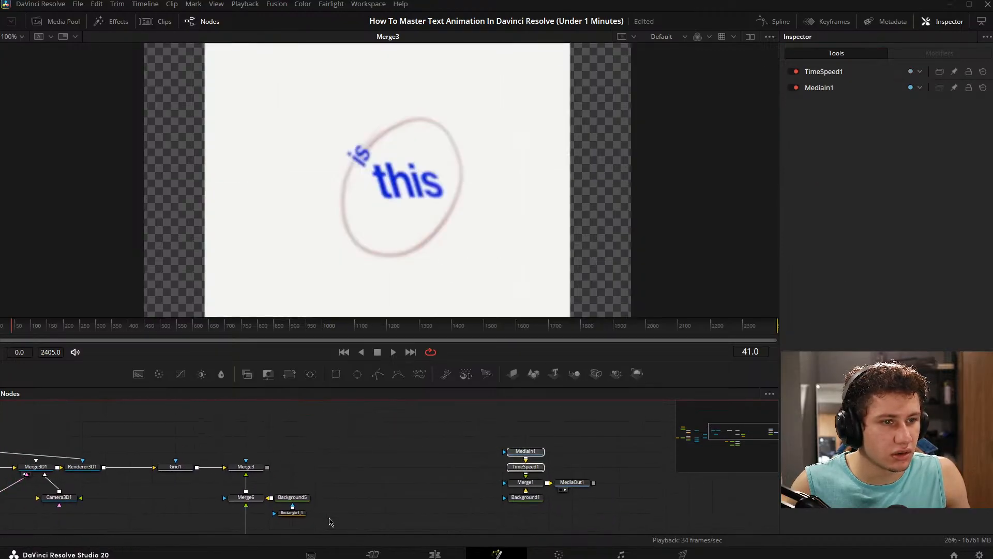
pyautogui.moveTo(330, 518); pyautogui.dragTo(469, 460)
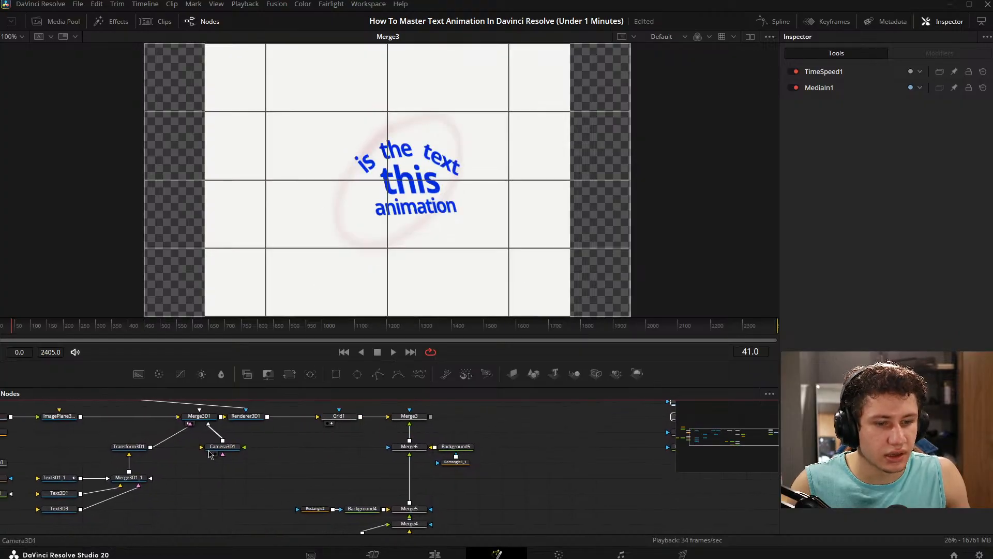
pyautogui.click(220, 447)
pyautogui.moveTo(272, 451); pyautogui.dragTo(315, 455)
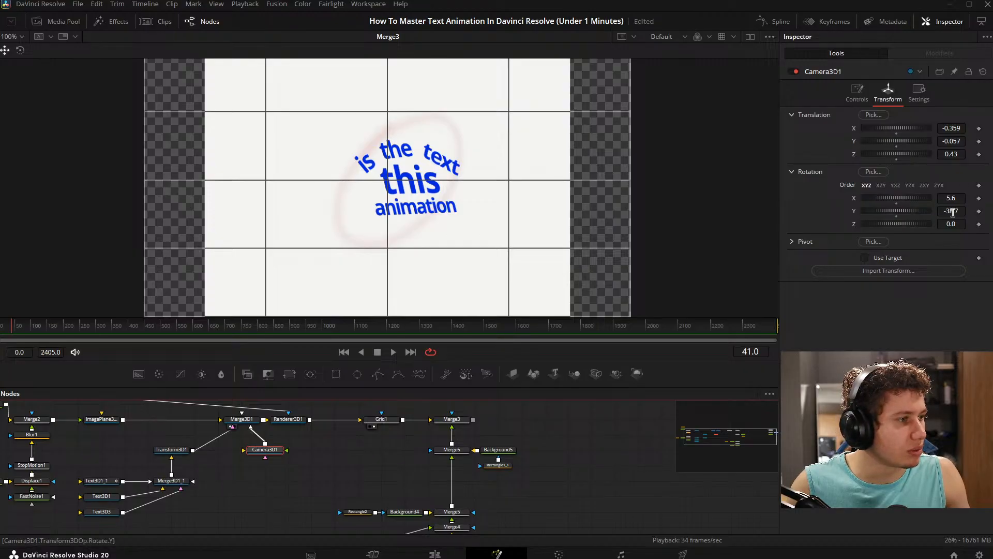
pyautogui.moveTo(951, 199); pyautogui.dragTo(960, 211)
pyautogui.hotkey('ctrl', 'z')
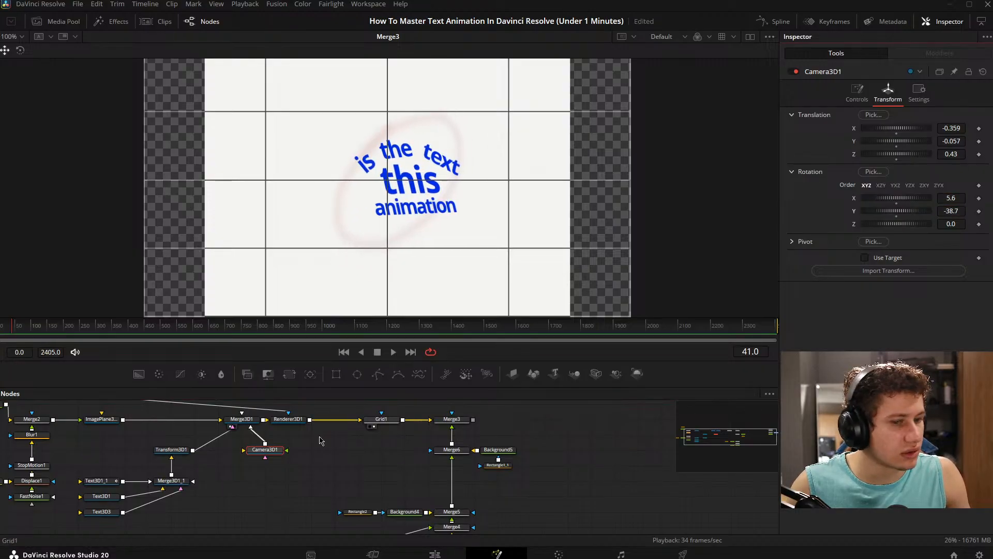
# - Set Transform3D1's Y rotation to 3.0
pyautogui.moveTo(108, 427); pyautogui.dragTo(293, 425)
pyautogui.click(357, 448)
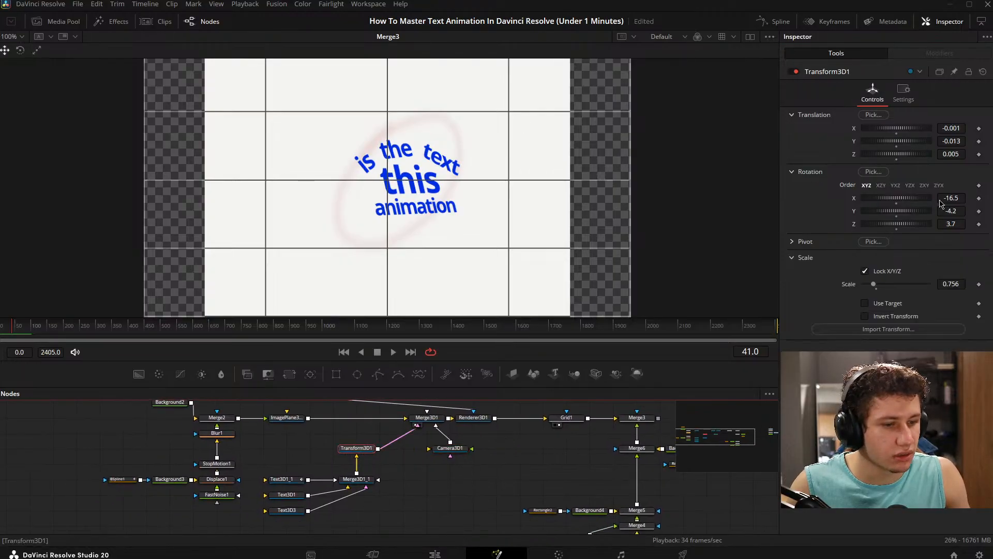
pyautogui.moveTo(956, 225); pyautogui.dragTo(970, 211)
# - View the MediaOut1 reference at frame 41 and examine the text's angle and the ellipse's shape
pyautogui.moveTo(97, 428); pyautogui.dragTo(153, 432)
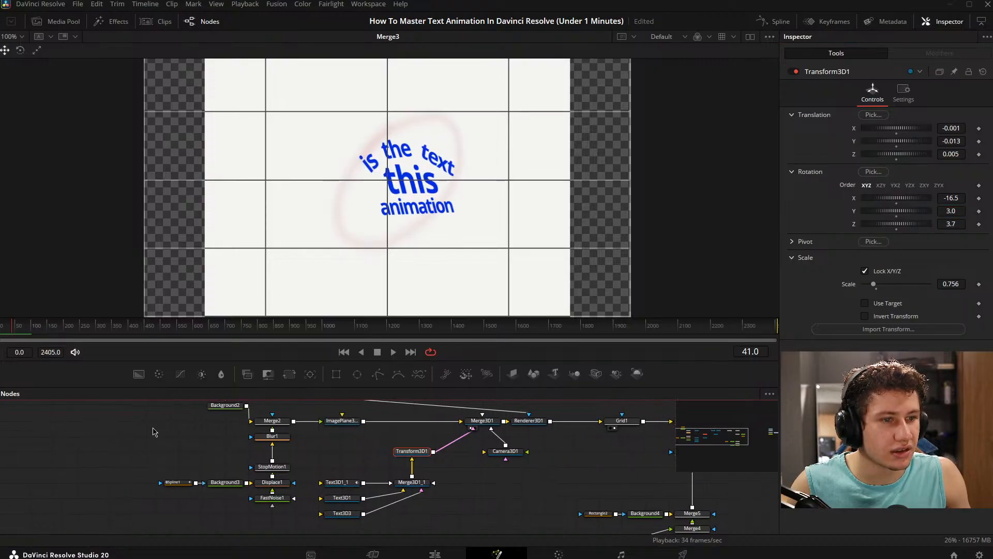
pyautogui.moveTo(456, 427); pyautogui.dragTo(88, 420)
pyautogui.moveTo(576, 438); pyautogui.dragTo(290, 458)
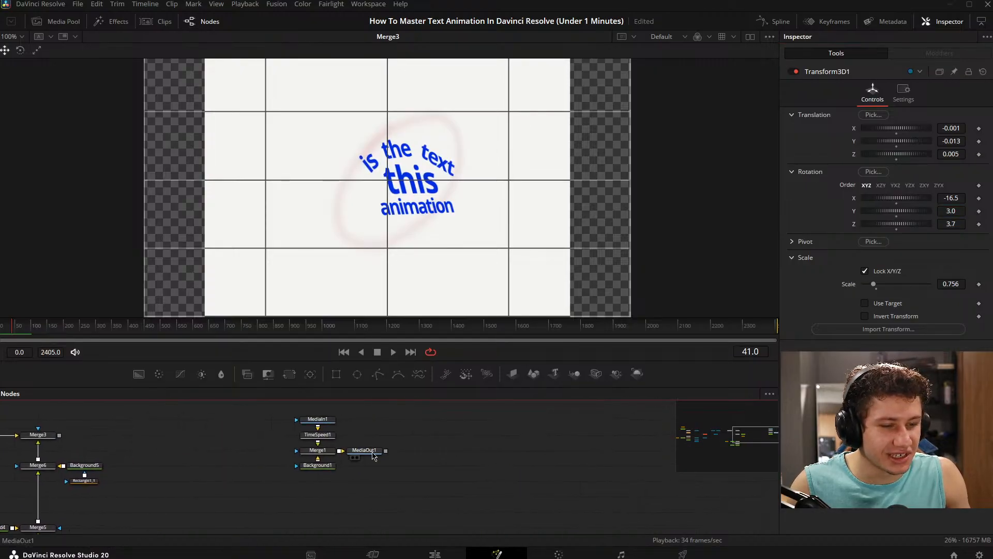
pyautogui.moveTo(371, 452); pyautogui.dragTo(371, 279)
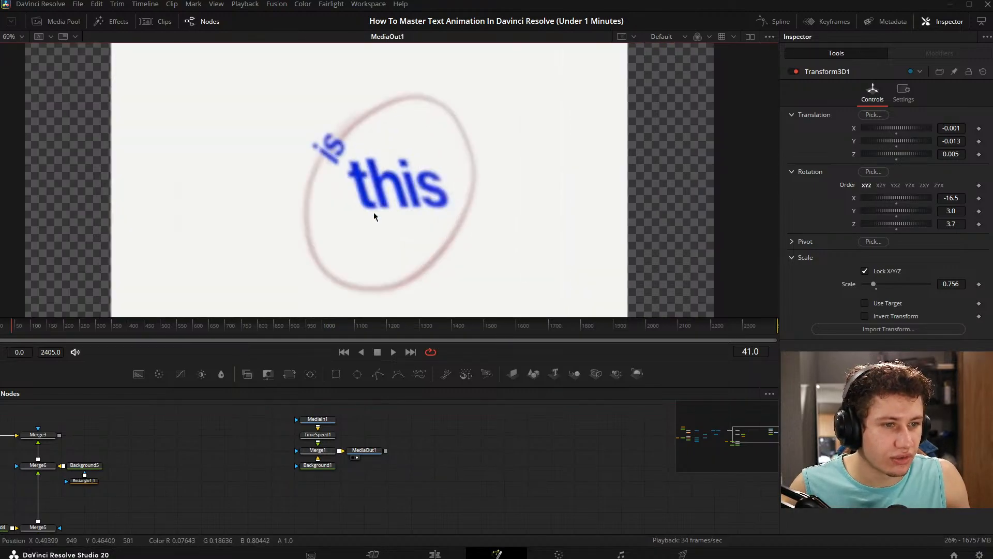
pyautogui.scroll(-1, 385, 228)
pyautogui.scroll(1, 387, 214)
pyautogui.scroll(-1, 388, 203)
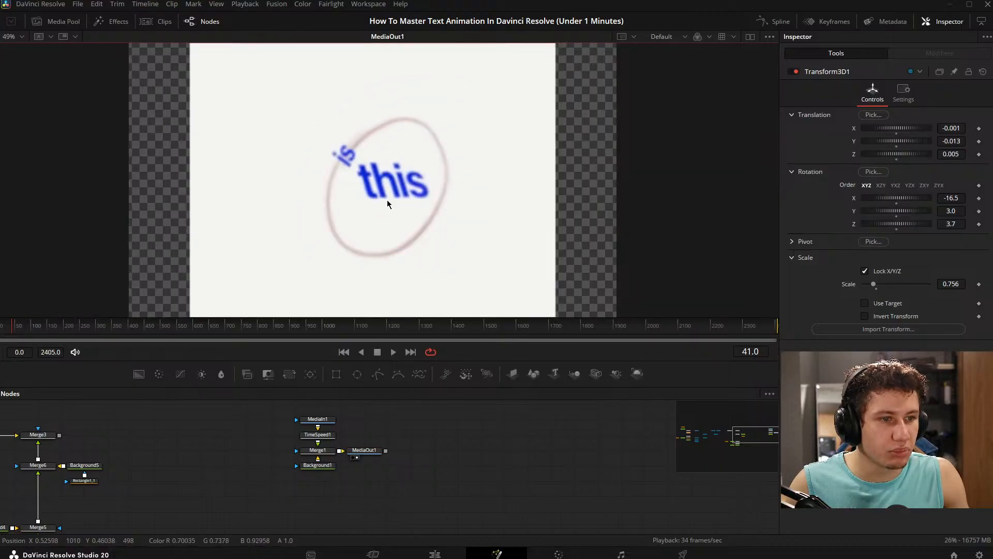
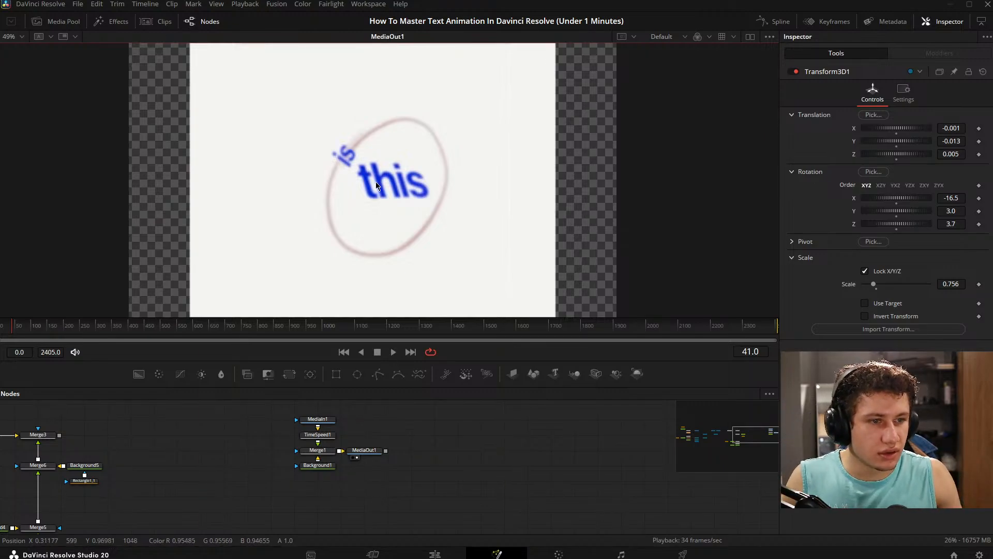
# - Return to the 3D node chain and view Grid1's output at frame 41 to compare it with the reference
pyautogui.moveTo(358, 163); pyautogui.dragTo(388, 228)
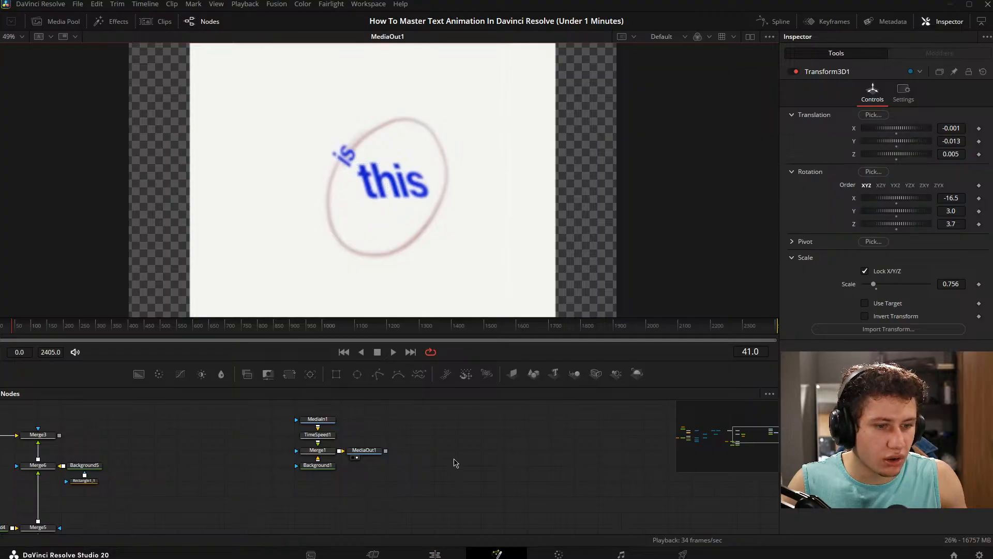
pyautogui.click(454, 461)
pyautogui.moveTo(267, 444); pyautogui.dragTo(267, 441)
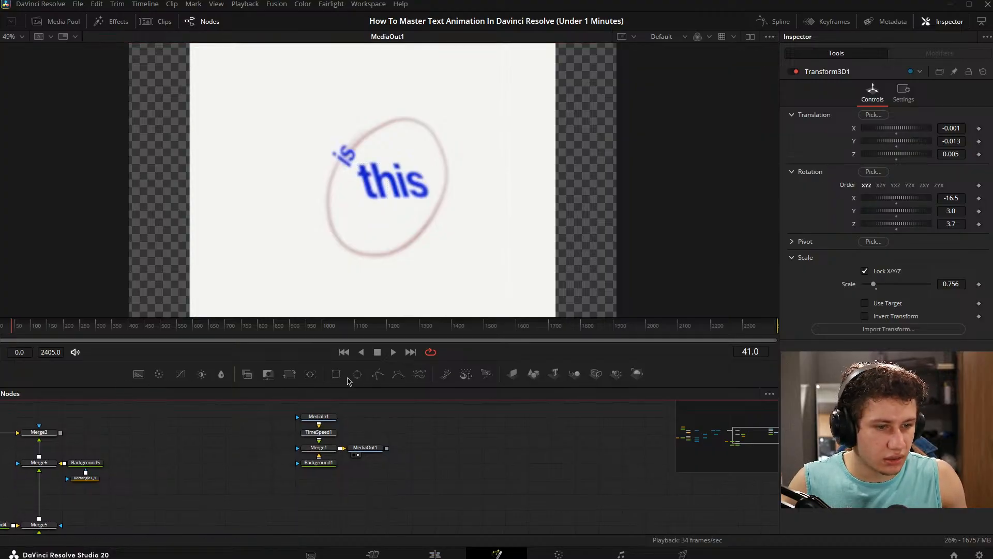
pyautogui.moveTo(278, 480); pyautogui.dragTo(524, 443)
pyautogui.moveTo(216, 428); pyautogui.dragTo(378, 491)
pyautogui.moveTo(319, 473); pyautogui.dragTo(377, 479)
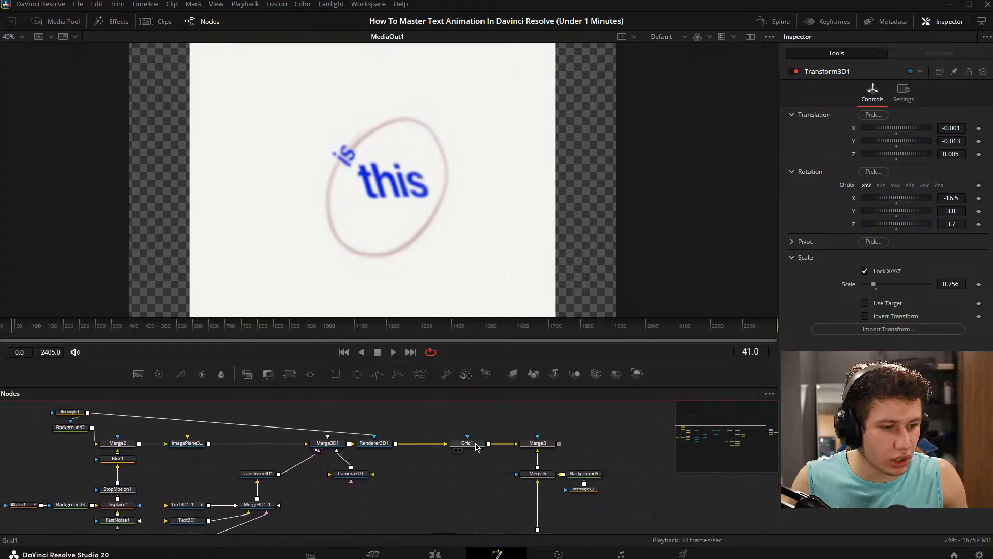
pyautogui.moveTo(467, 443); pyautogui.dragTo(466, 203)
pyautogui.moveTo(455, 461); pyautogui.dragTo(467, 436)
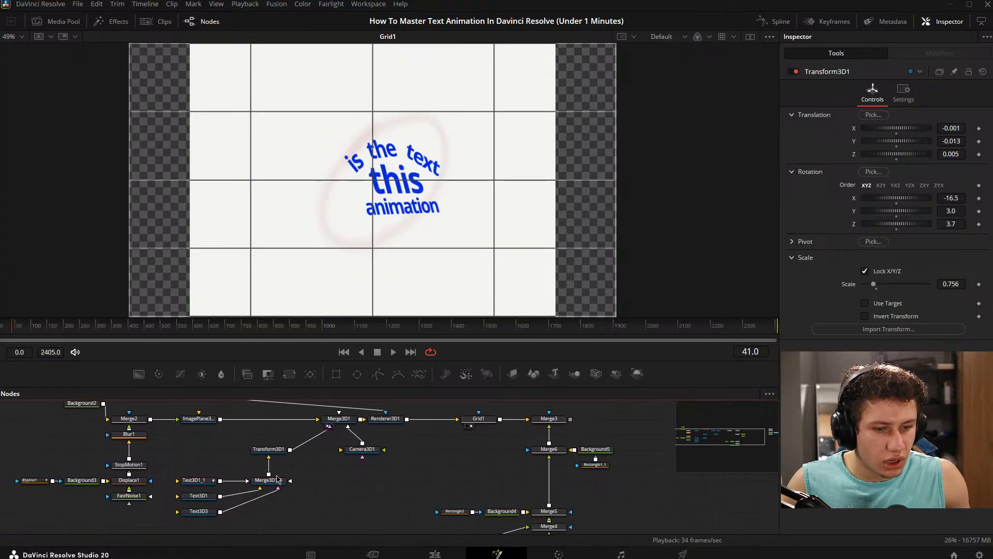
# - Set Transform3D1's rotation to X -17.5 and Y 2.4, and its translation to X -0.016, Y -0.018 and Z 0.025
pyautogui.click(283, 453)
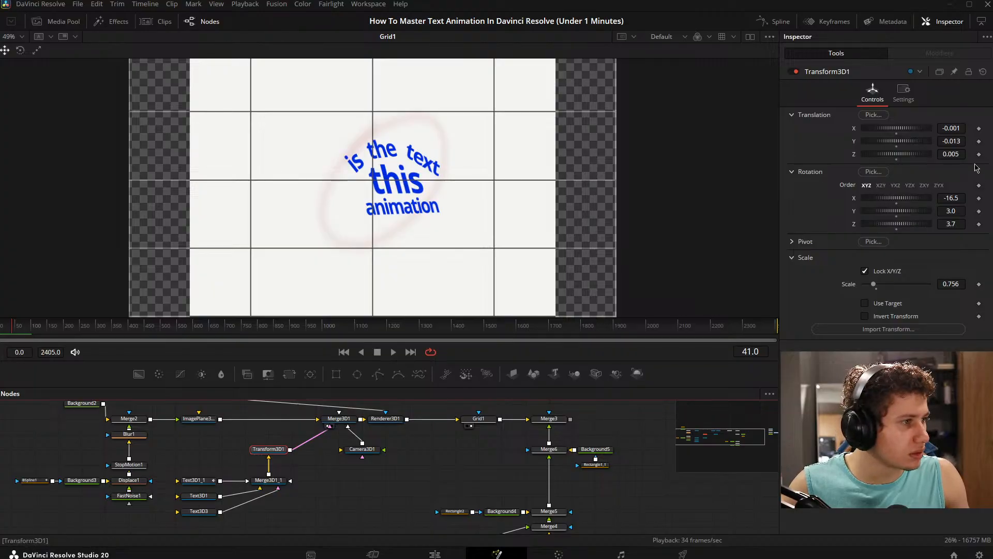
pyautogui.moveTo(957, 199)
pyautogui.mouseDown()
pyautogui.moveTo(939, 199)
pyautogui.moveTo(952, 200)
pyautogui.moveTo(948, 211)
pyautogui.mouseUp()
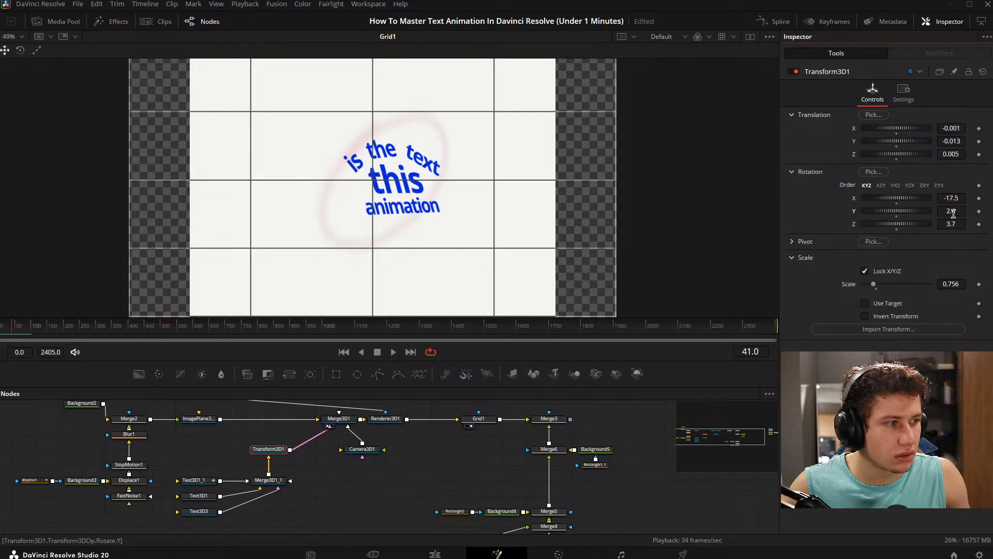
pyautogui.moveTo(406, 507); pyautogui.dragTo(396, 508)
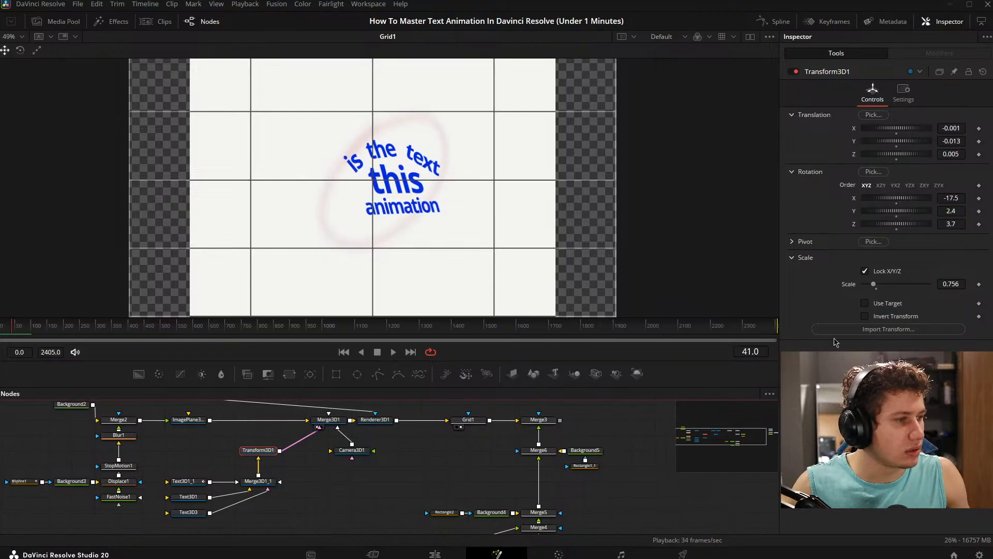
pyautogui.moveTo(957, 223); pyautogui.dragTo(956, 223)
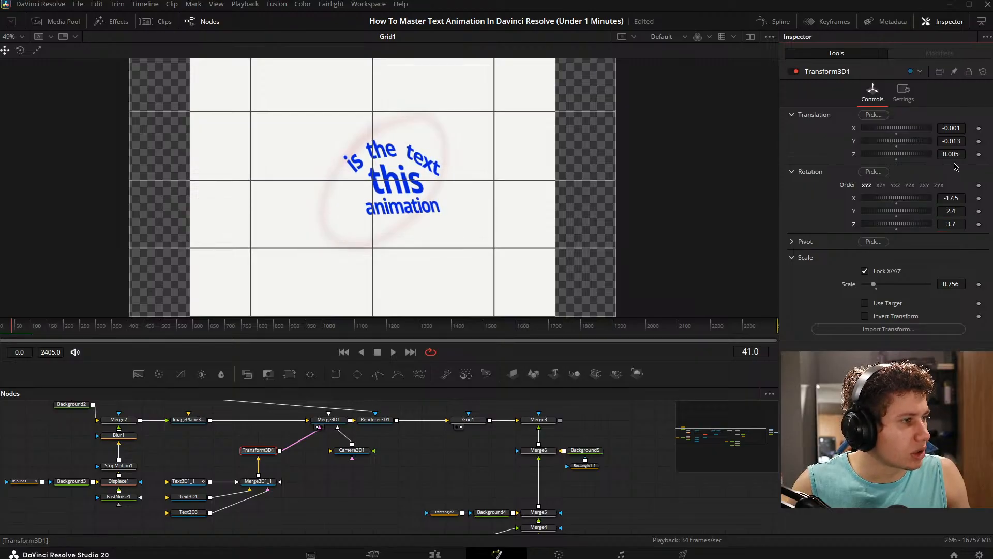
pyautogui.moveTo(955, 154); pyautogui.dragTo(959, 154)
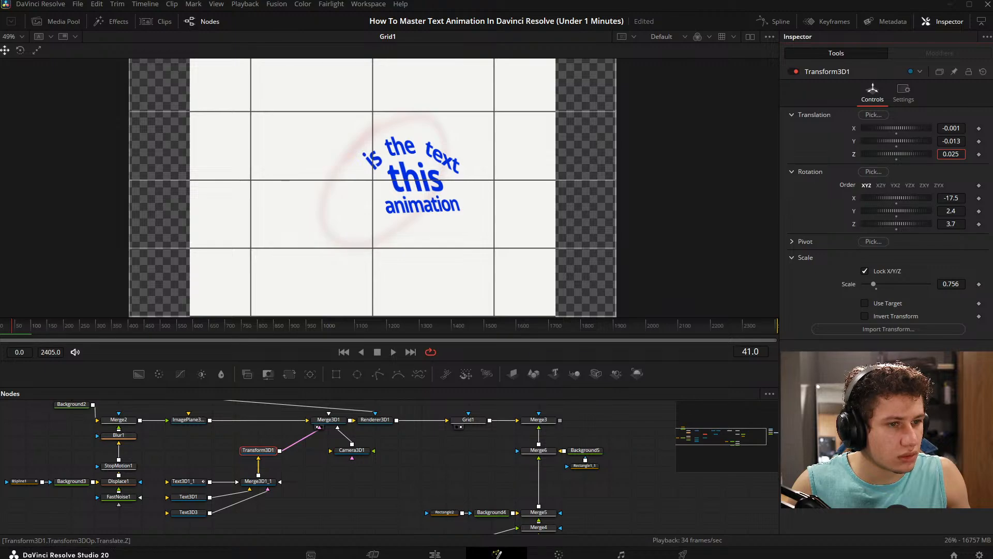
pyautogui.moveTo(954, 141)
pyautogui.mouseDown()
pyautogui.moveTo(958, 129)
pyautogui.moveTo(961, 142)
pyautogui.mouseUp()
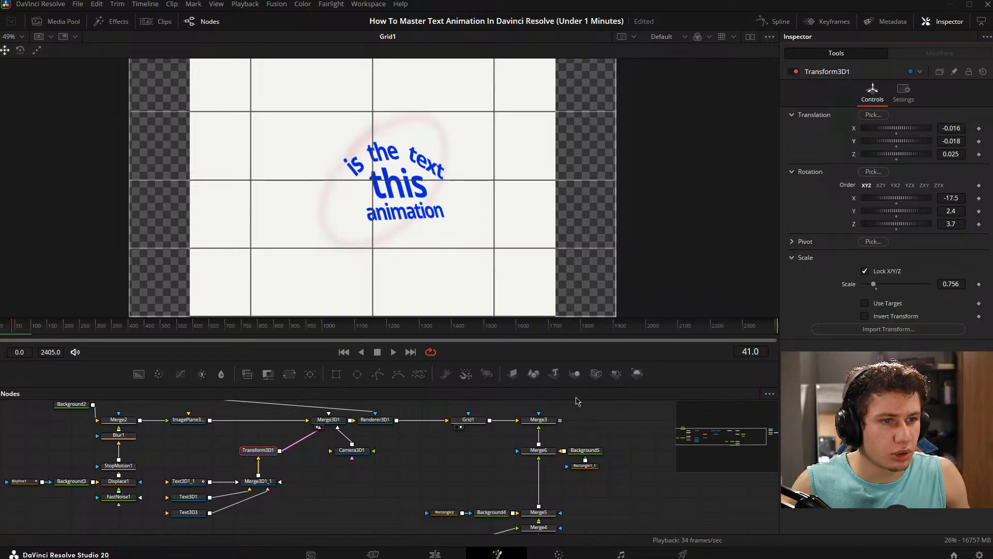
# - Compare the text's position and size at frame 41 by alternating between the MediaOut1 reference and Grid1's output
pyautogui.moveTo(610, 473); pyautogui.dragTo(317, 467)
pyautogui.moveTo(477, 481); pyautogui.dragTo(376, 504)
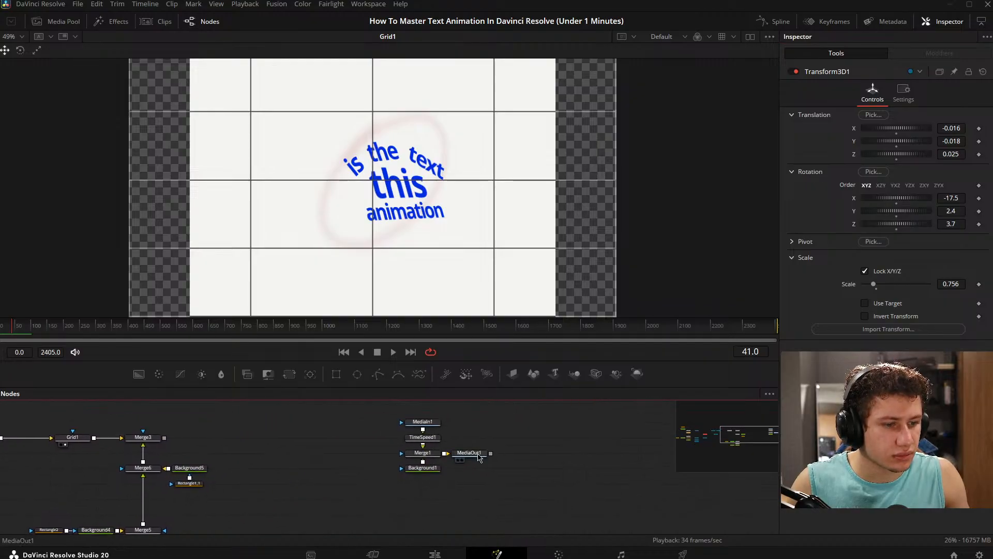
pyautogui.moveTo(479, 457); pyautogui.dragTo(450, 232)
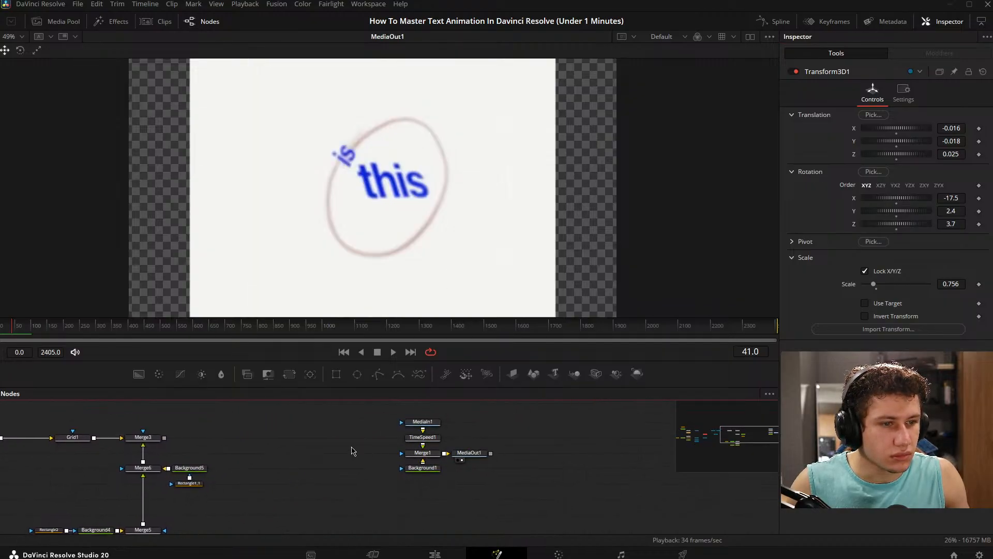
pyautogui.moveTo(352, 451); pyautogui.dragTo(671, 455)
pyautogui.moveTo(149, 443); pyautogui.dragTo(354, 417)
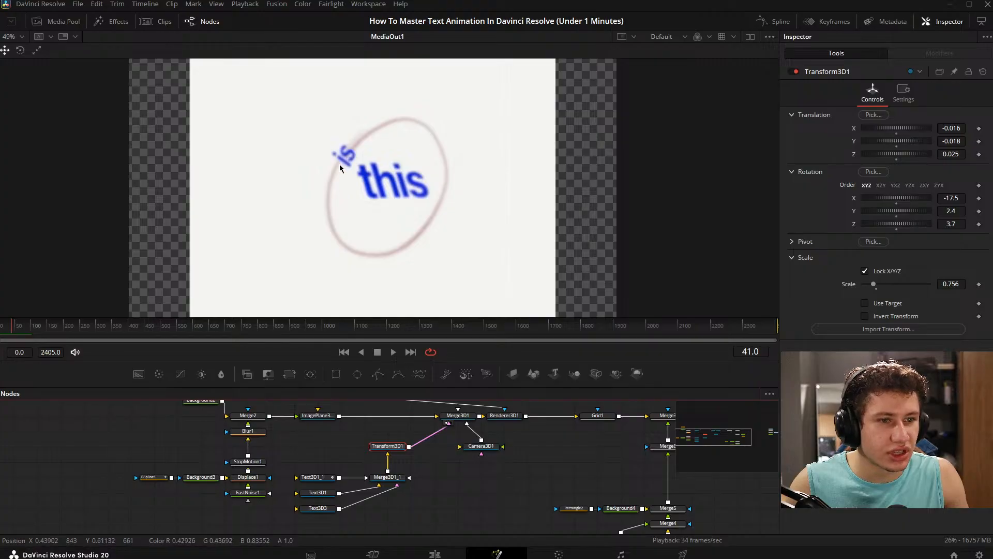
pyautogui.moveTo(200, 445); pyautogui.dragTo(207, 454)
pyautogui.moveTo(527, 437); pyautogui.dragTo(389, 462)
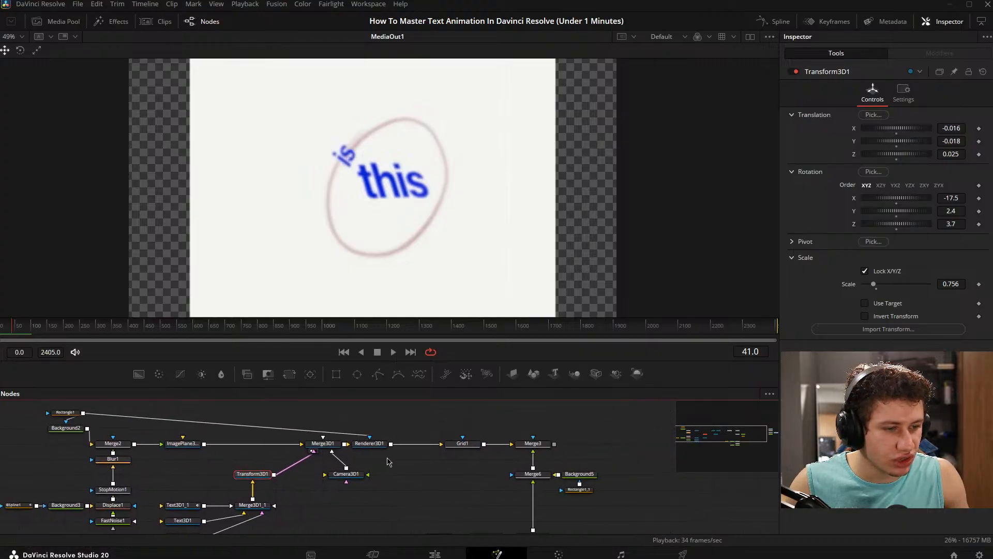
pyautogui.click(453, 451)
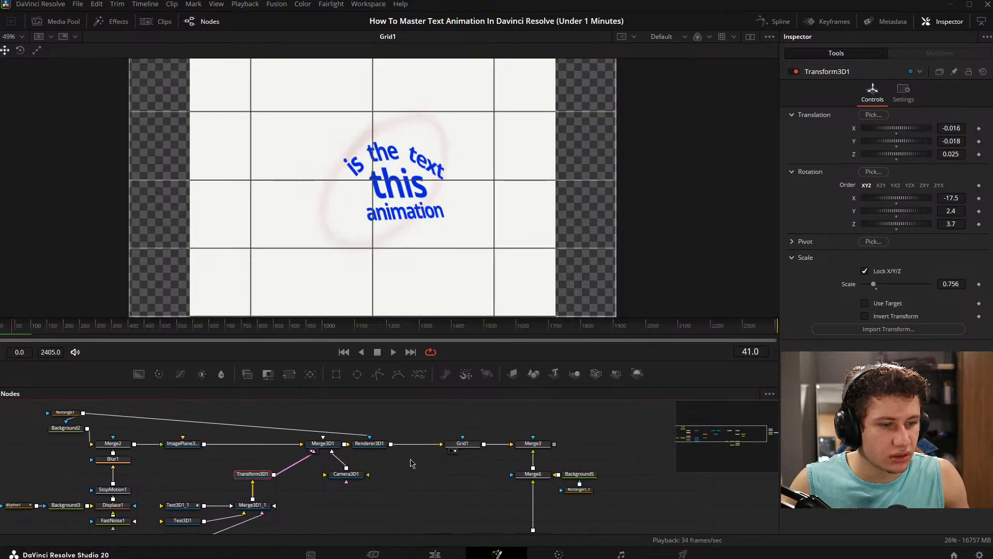
pyautogui.moveTo(505, 470); pyautogui.dragTo(596, 452)
pyautogui.click(586, 452)
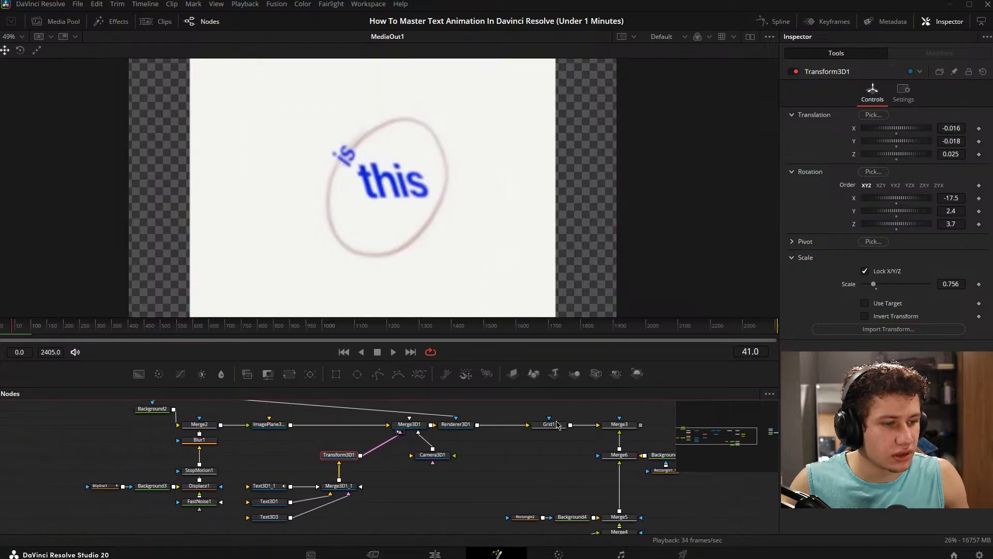
pyautogui.click(539, 431)
pyautogui.moveTo(534, 464); pyautogui.dragTo(391, 462)
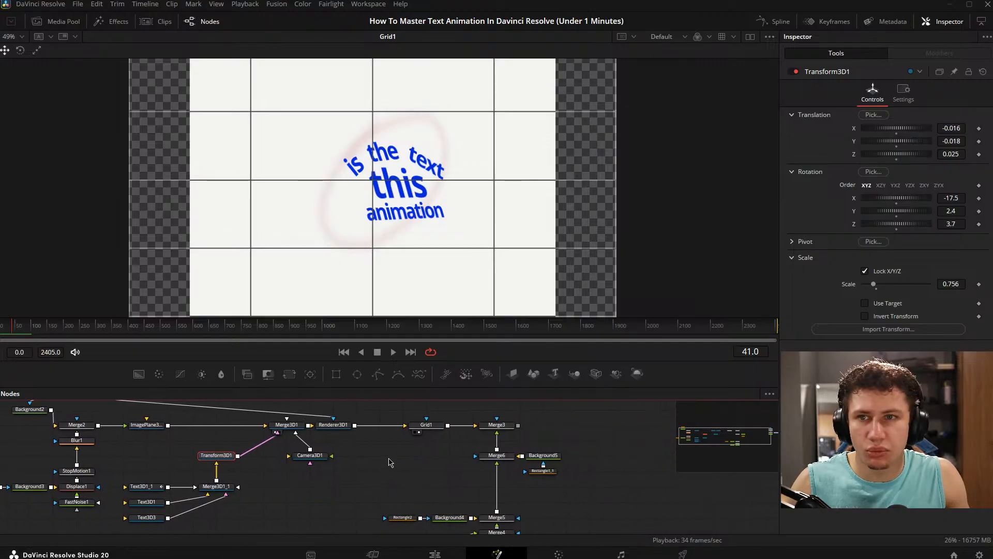
# - Set Transform3D1's X translation to -0.02
pyautogui.moveTo(211, 467); pyautogui.dragTo(366, 473)
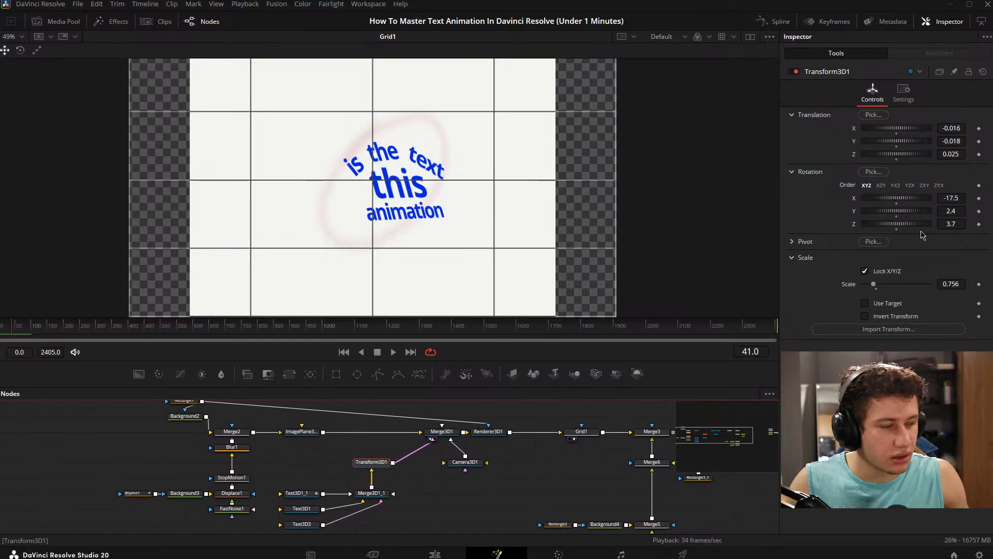
pyautogui.moveTo(952, 129); pyautogui.dragTo(950, 128)
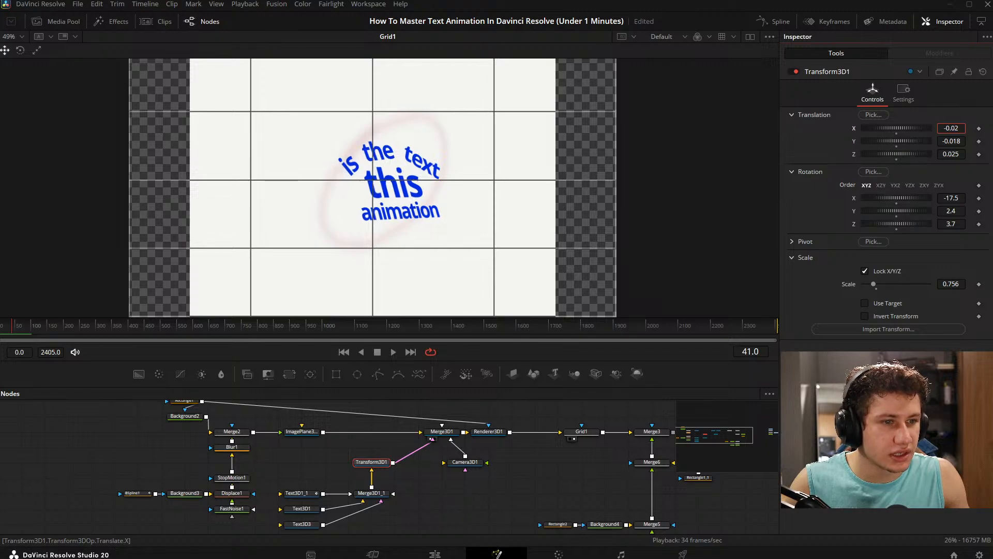
pyautogui.click(564, 489)
# - Show Grid1's output and the MediaOut1 reference side by side at frame 39, with Camera3D1 selected
pyautogui.moveTo(554, 488); pyautogui.dragTo(186, 512)
pyautogui.click(598, 474)
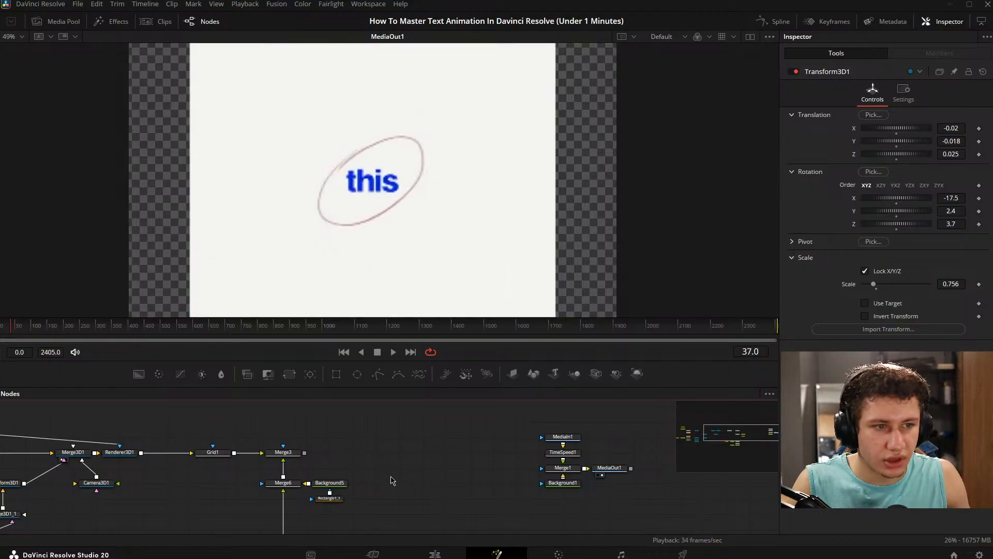
pyautogui.moveTo(192, 489); pyautogui.dragTo(589, 455)
pyautogui.click(494, 449)
pyautogui.moveTo(495, 454); pyautogui.dragTo(407, 471)
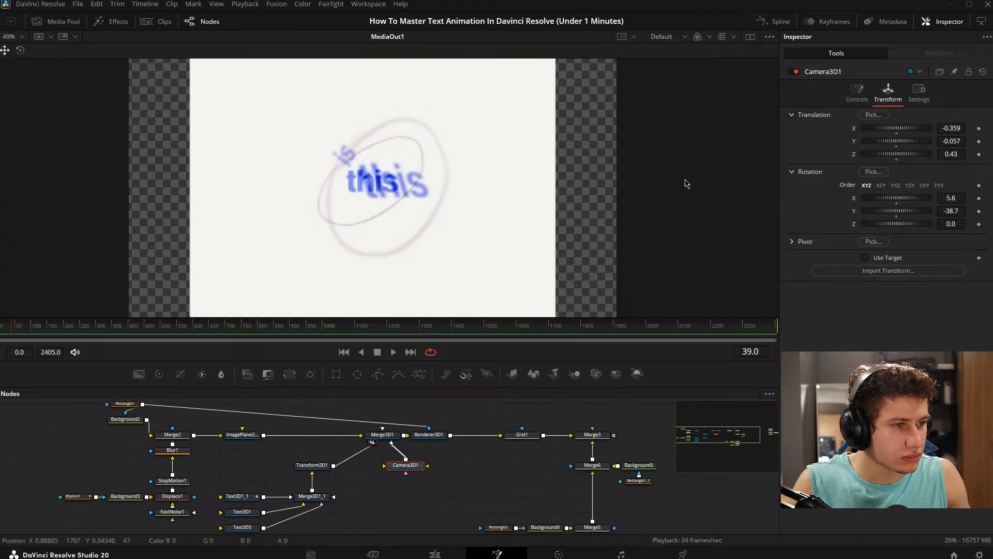
pyautogui.click(750, 37)
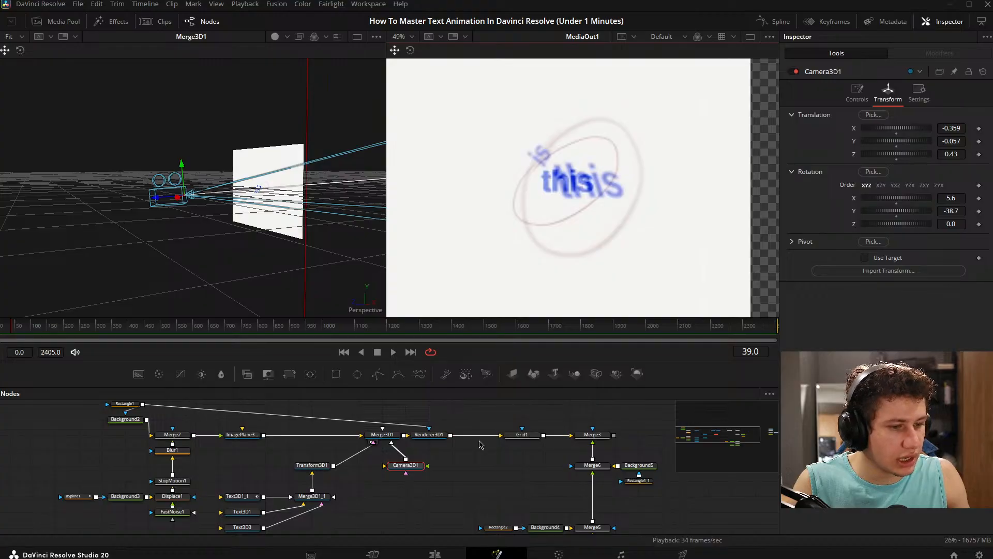
pyautogui.click(511, 441)
pyautogui.moveTo(515, 494); pyautogui.dragTo(538, 494)
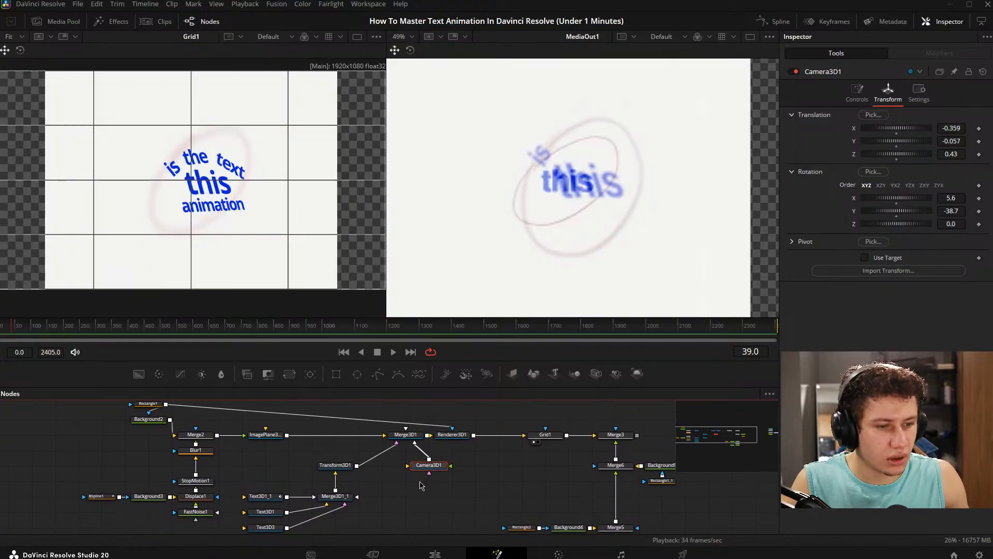
# - Add keyframes to Camera3D1's X, Y and Z translation at frame 39
pyautogui.click(978, 129)
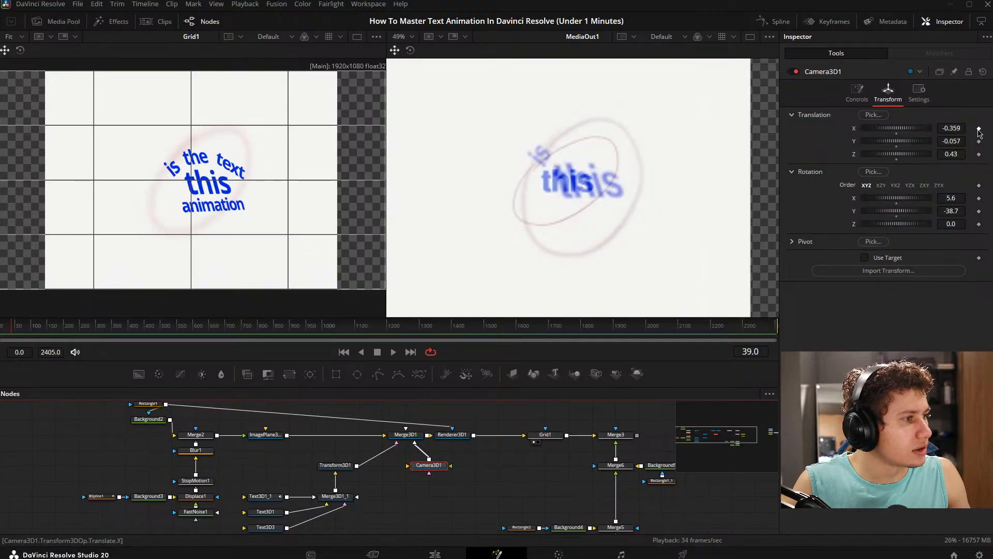
pyautogui.click(979, 140)
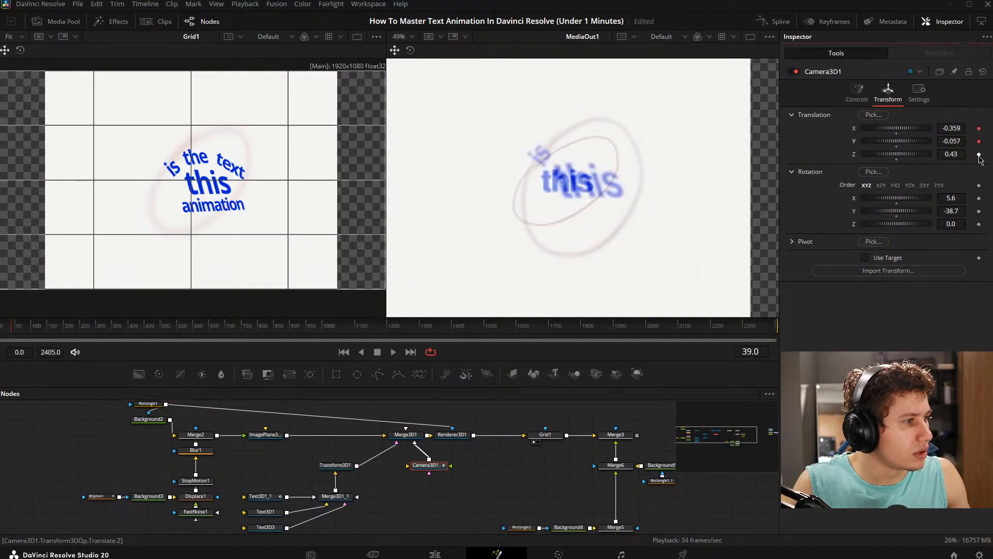
pyautogui.click(979, 153)
# - Move through the reference between frames 39 and 119 to find where its framing changes
pyautogui.press('Right')
pyautogui.press('Right')
pyautogui.press('Right')
pyautogui.press('Right')
pyautogui.press('Right')
pyautogui.press('Right')
pyautogui.press('Right')
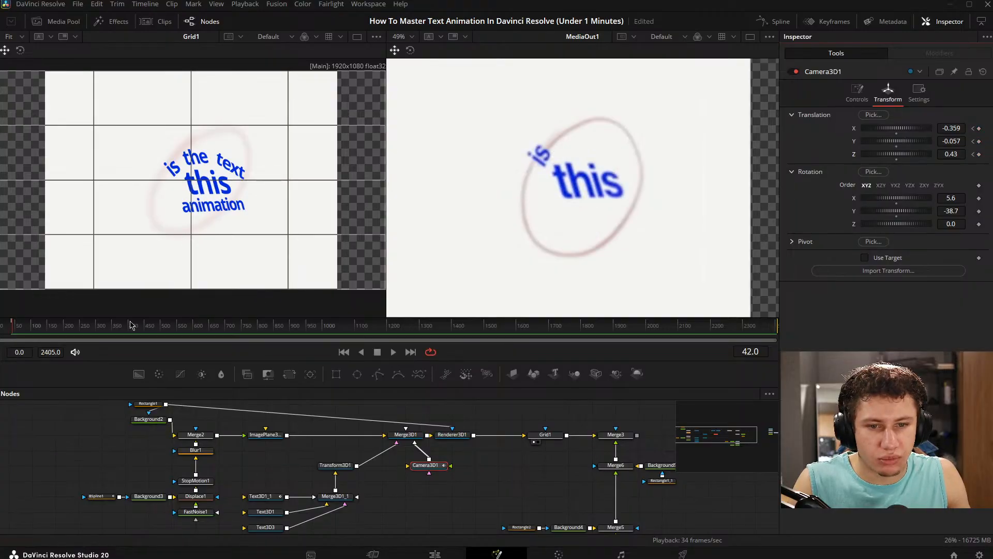
pyautogui.click(31, 329)
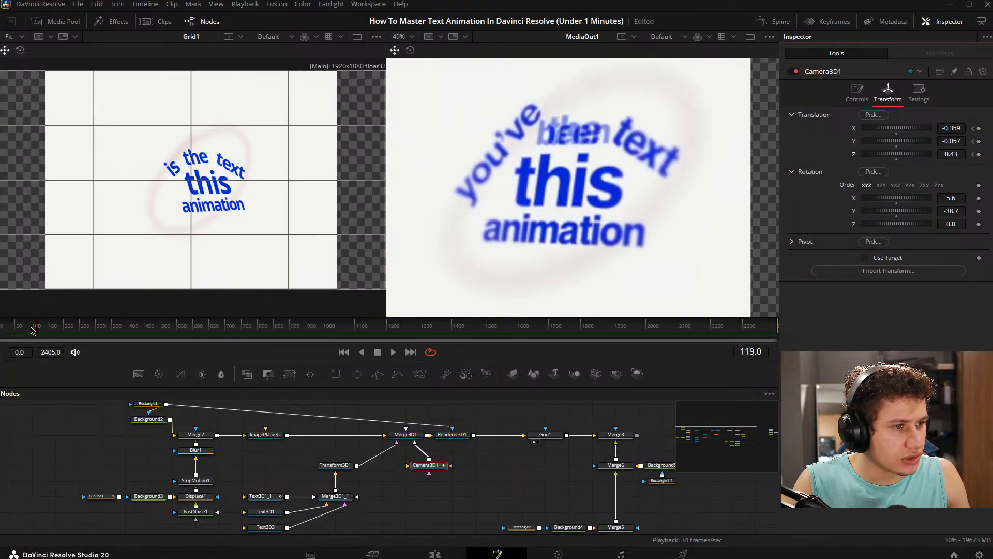
pyautogui.press('Right')
pyautogui.press('Right')
pyautogui.press('Right')
pyautogui.press('Right')
pyautogui.press('Right')
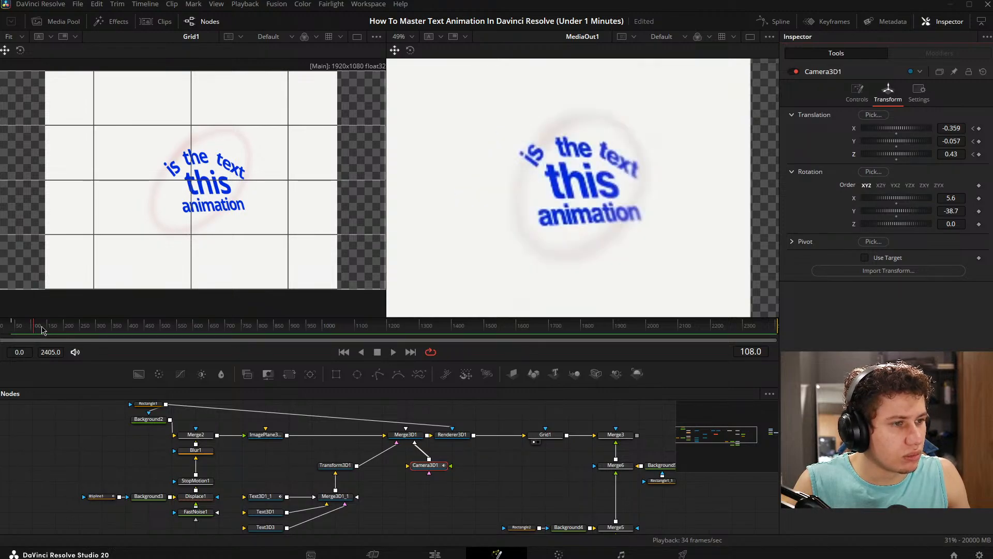
pyautogui.press('Right')
# - Try to keyframe Camera3D1's X and Y translation at frame 110
pyautogui.click(978, 128)
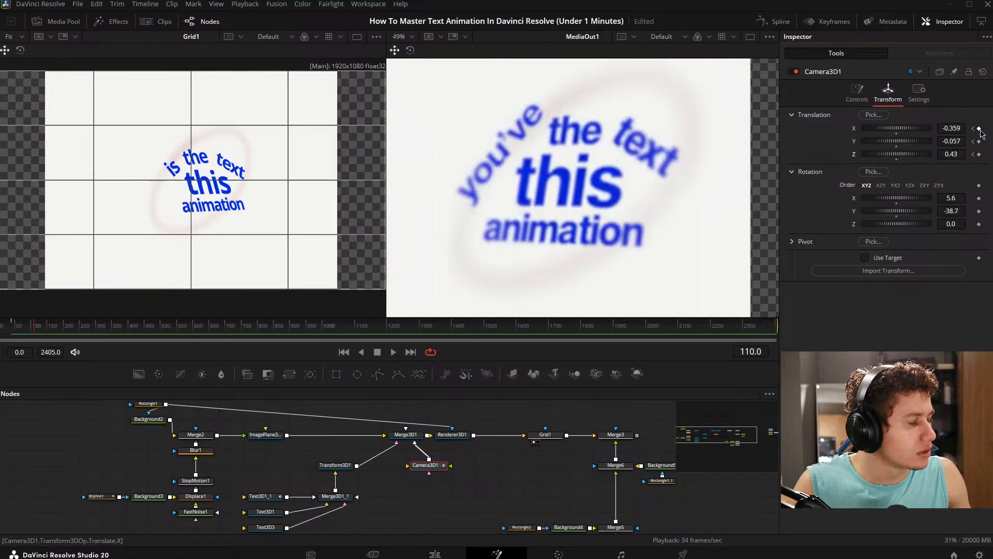
pyautogui.click(978, 140)
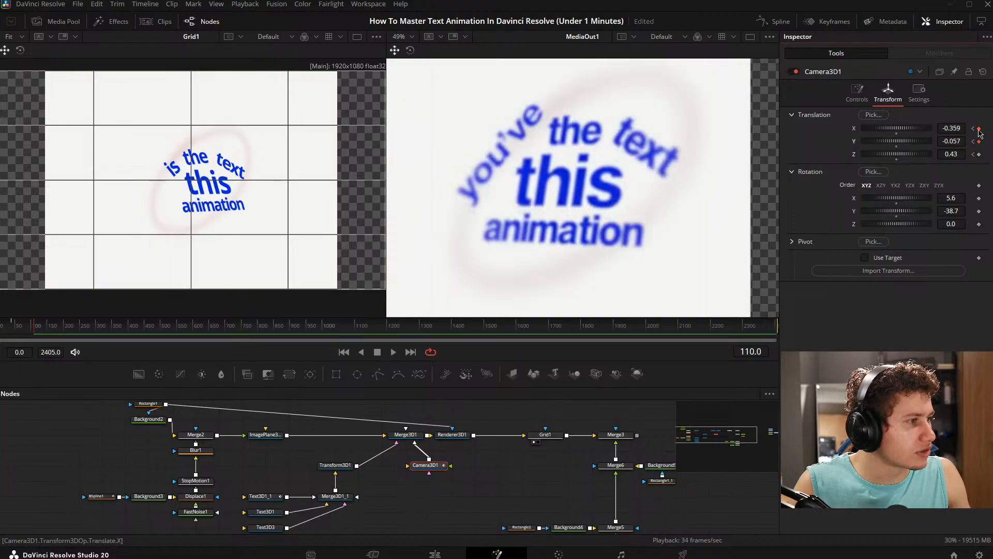
# - Set Camera3D1's X translation to -0.352 at frame 109, then undo a trial Y translation of -0.062
pyautogui.press('Left')
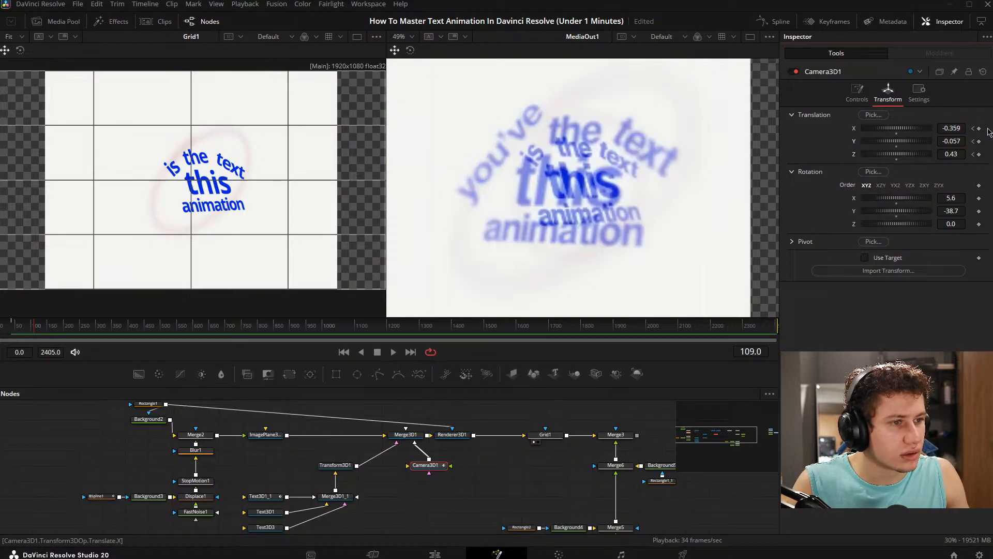
pyautogui.press('Left')
pyautogui.press('Right')
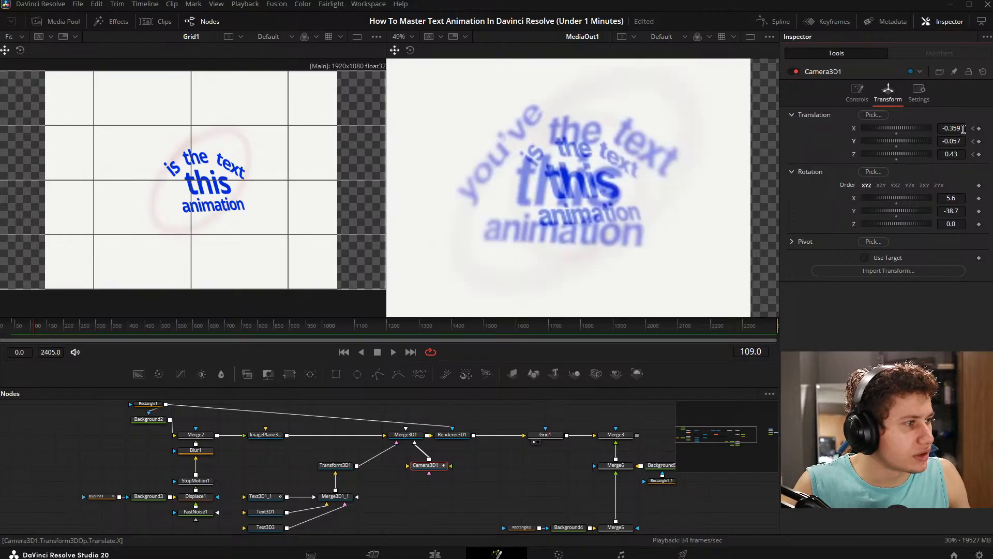
pyautogui.moveTo(963, 129); pyautogui.dragTo(950, 140)
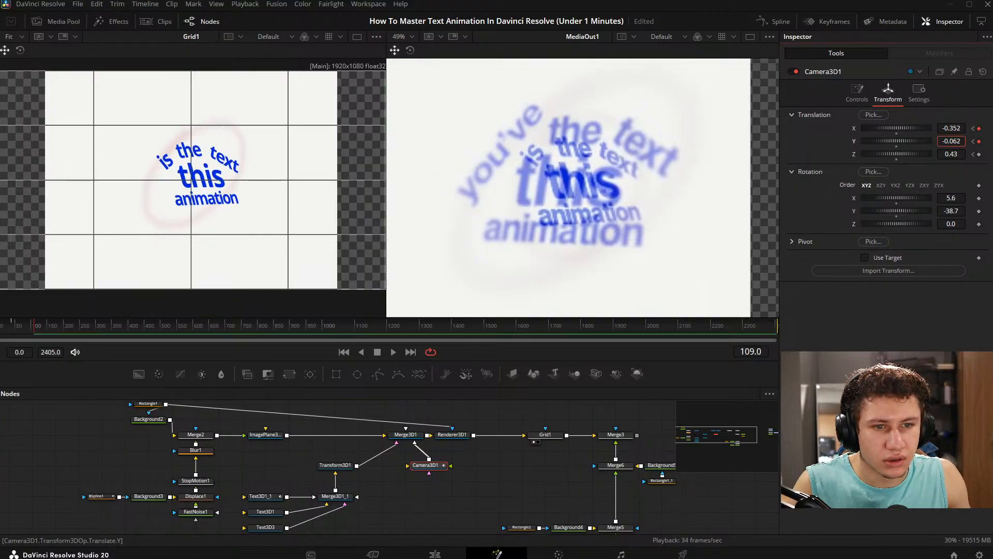
pyautogui.hotkey('ctrl', 'z')
# - Scrub to frame 107 and compare Grid1's camera framing with the MediaOut1 reference
pyautogui.moveTo(667, 450); pyautogui.dragTo(466, 414)
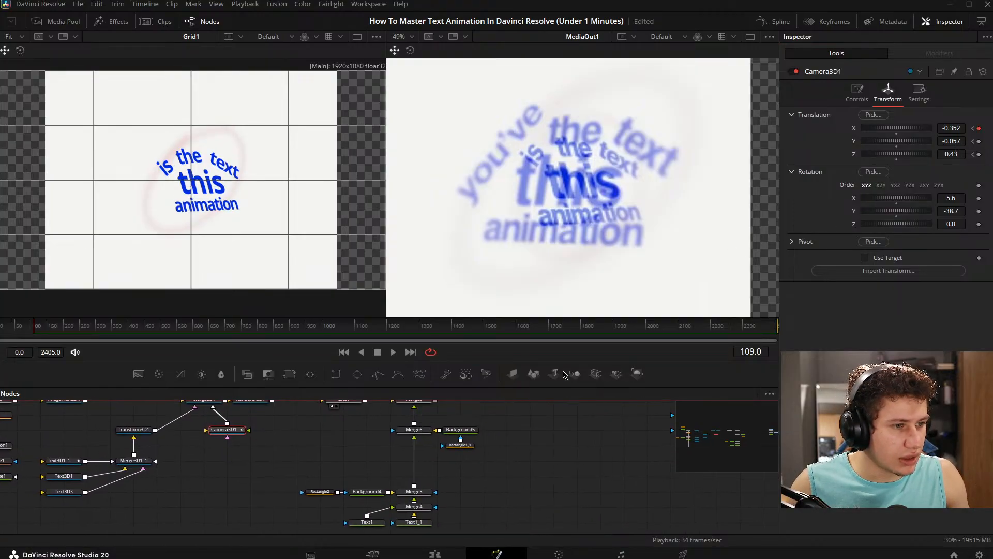
pyautogui.moveTo(62, 334); pyautogui.dragTo(34, 327)
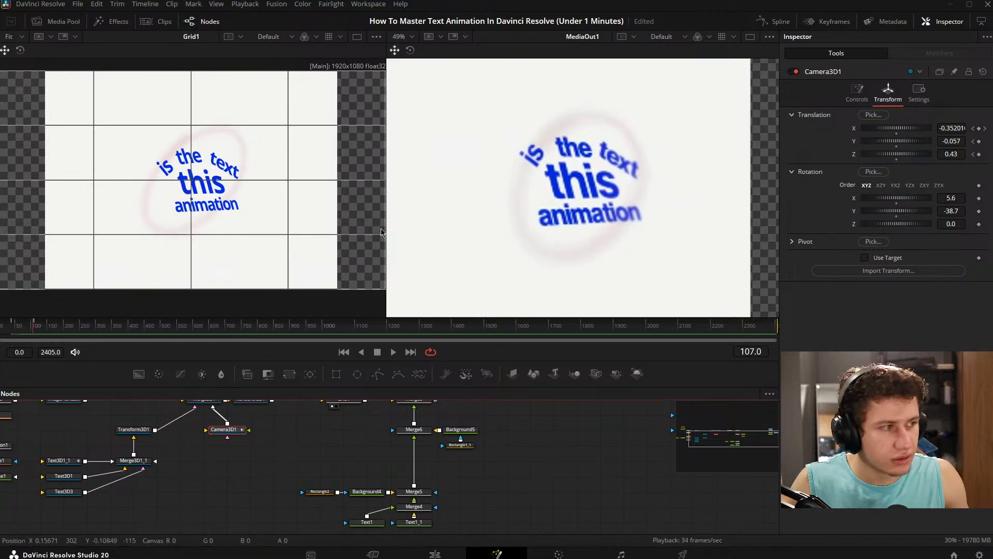
# - Set Transform3D1's X rotation to -17.5 at frame 109, then undo a trial Z rotation of 0.8
pyautogui.click(985, 128)
pyautogui.moveTo(221, 403); pyautogui.dragTo(342, 422)
pyautogui.click(262, 452)
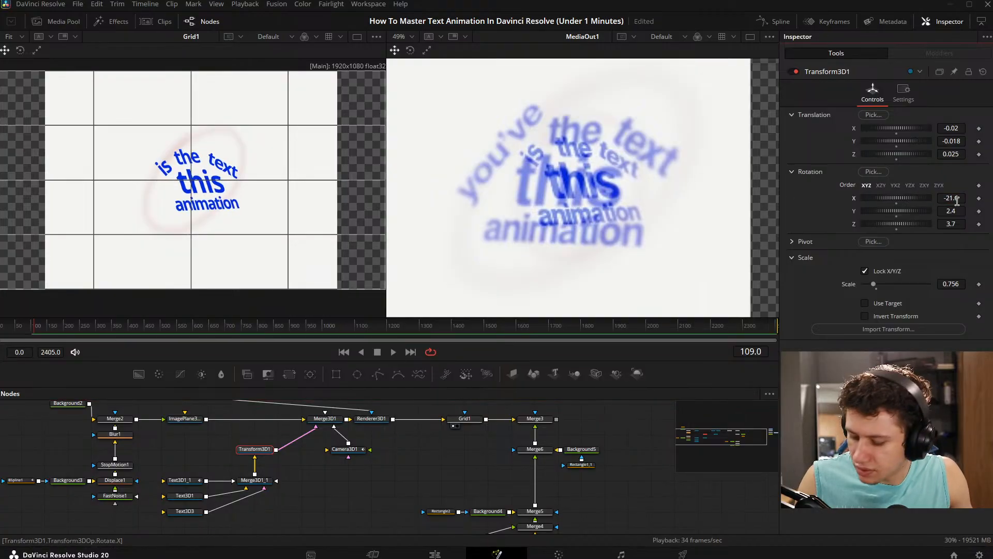
pyautogui.moveTo(950, 228); pyautogui.dragTo(936, 228)
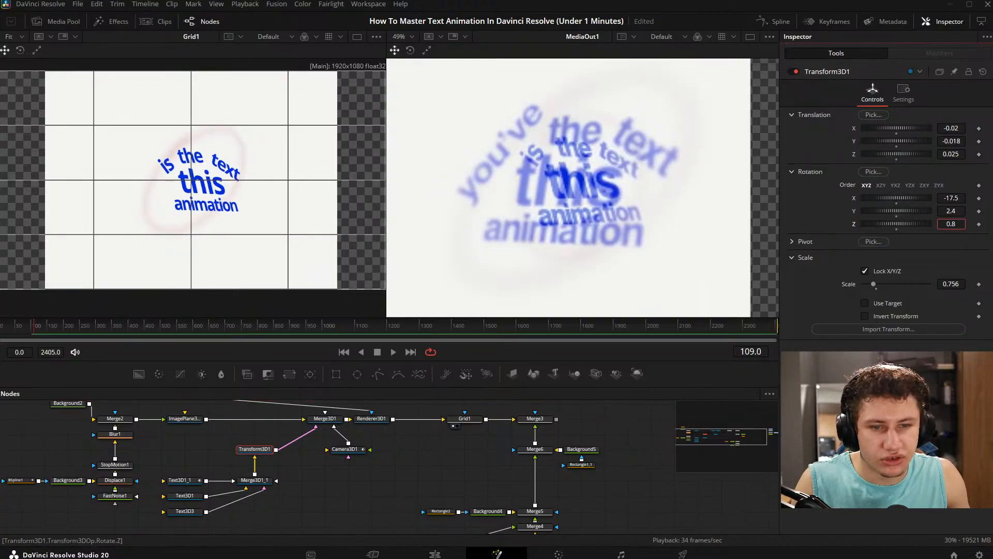
pyautogui.hotkey('ctrl', 'z')
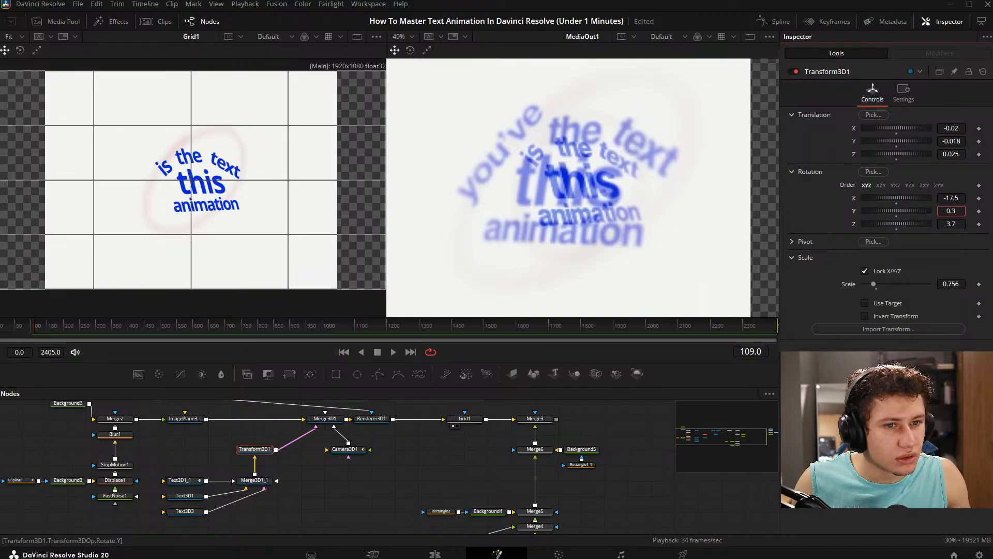
# - Keyframe Transform3D1's Y rotation at 2.4 on frame 39 and at -4.9 on frame 109
pyautogui.click(978, 211)
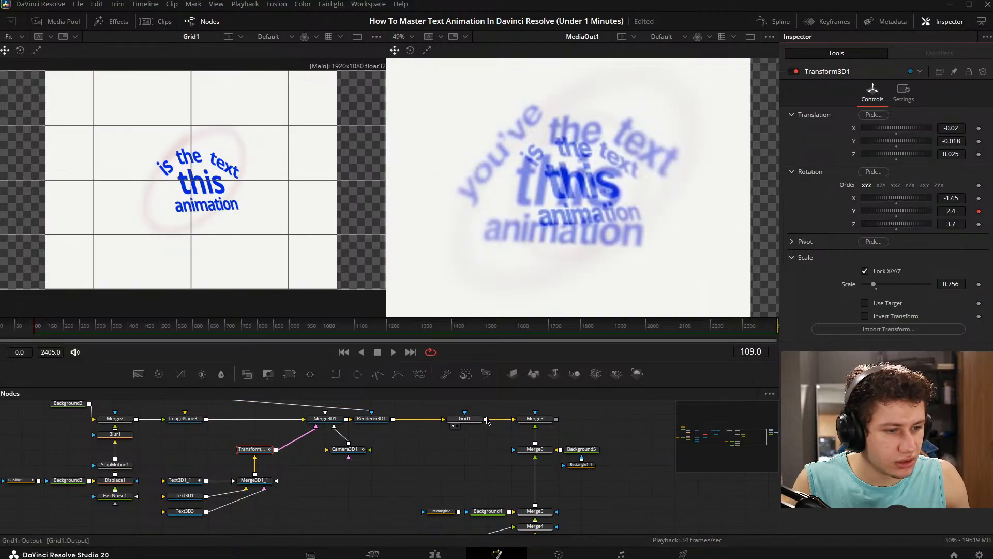
pyautogui.click(345, 449)
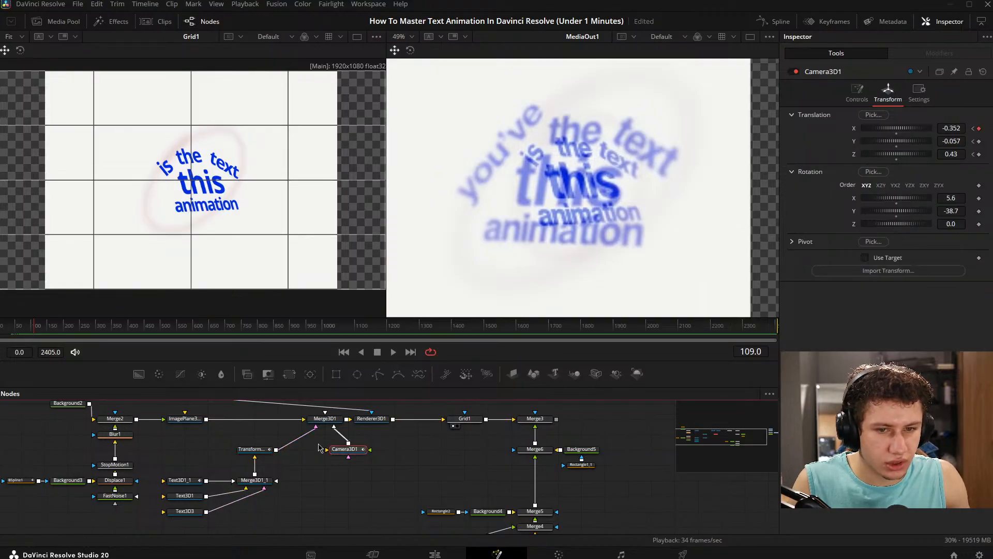
pyautogui.click(974, 130)
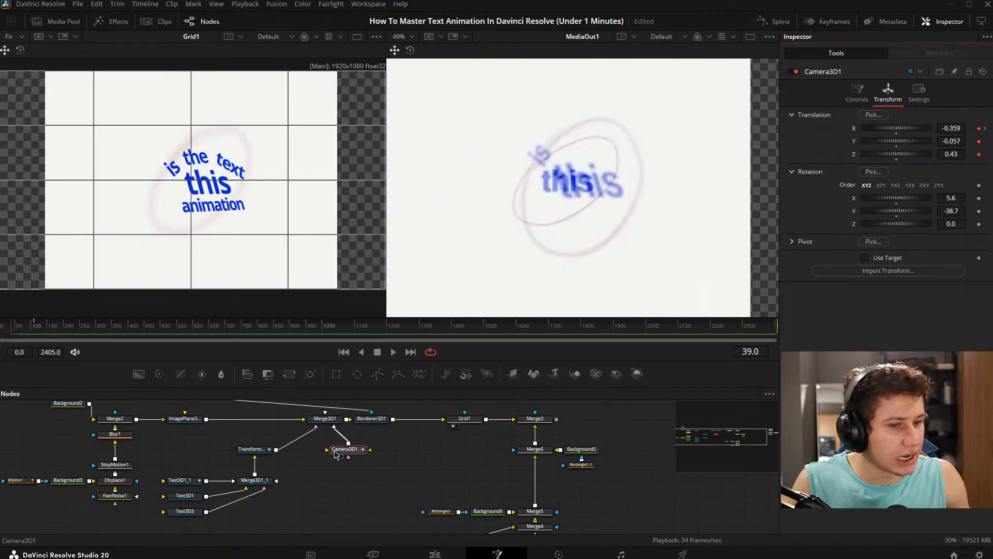
pyautogui.click(254, 450)
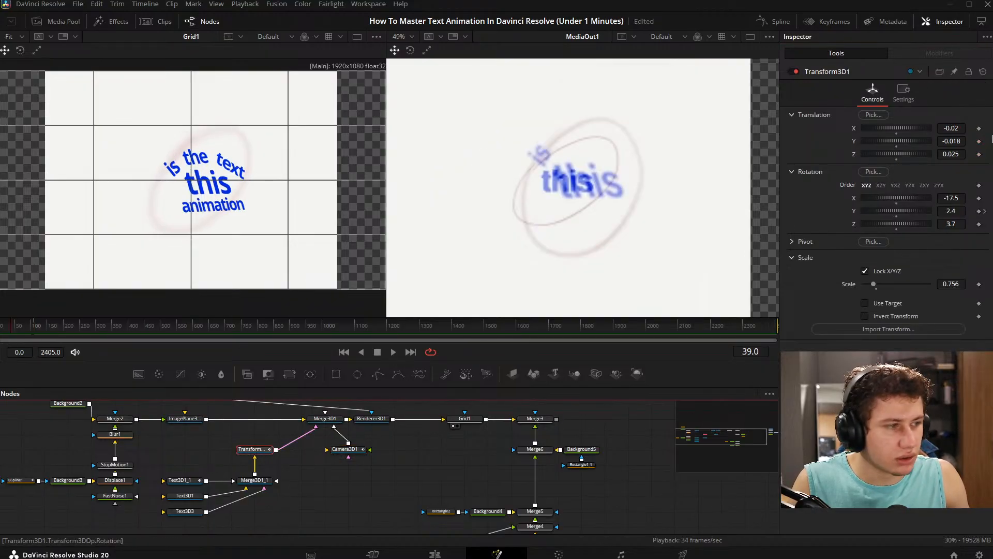
pyautogui.click(979, 212)
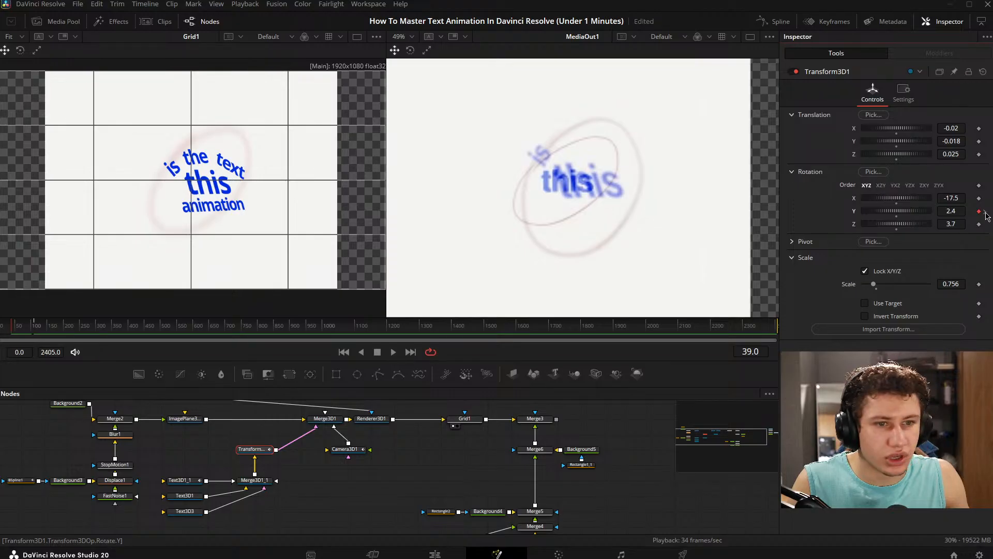
pyautogui.click(986, 213)
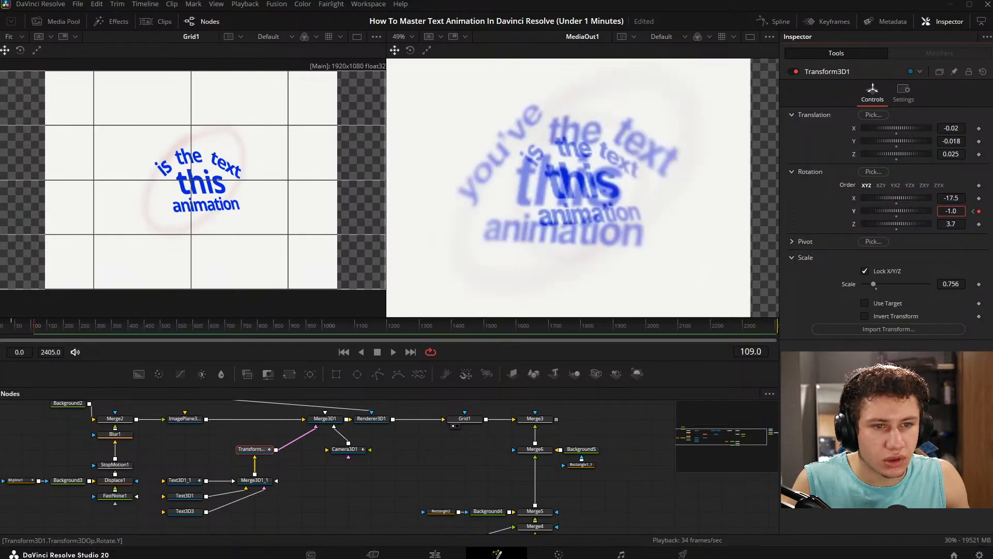
pyautogui.moveTo(950, 211); pyautogui.dragTo(933, 211)
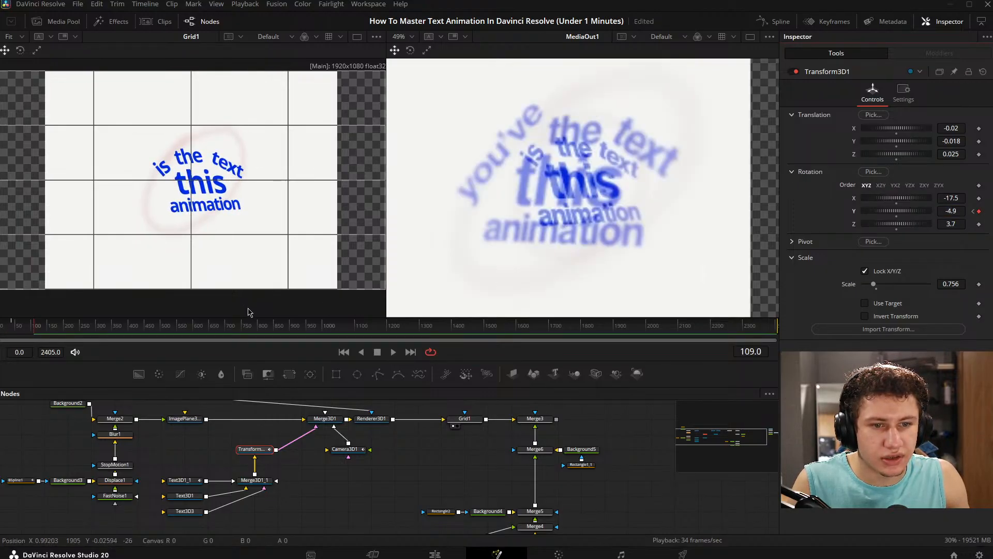
# - Play the animation from about frame 39 past frame 110 to compare Grid1's rotation with MediaOut1
pyautogui.click(7, 329)
pyautogui.moveTo(6, 329); pyautogui.dragTo(14, 331)
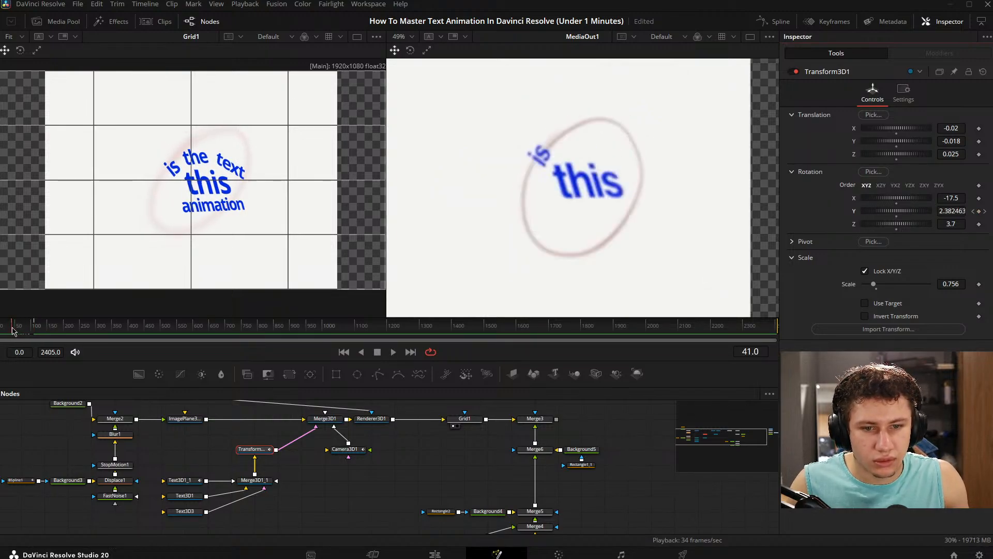
pyautogui.press('space')
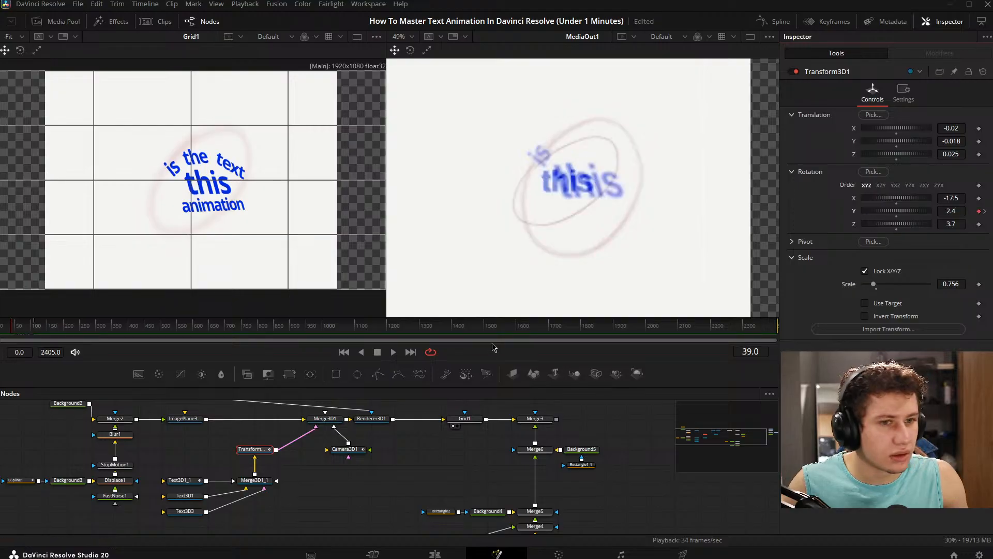
pyautogui.press('space')
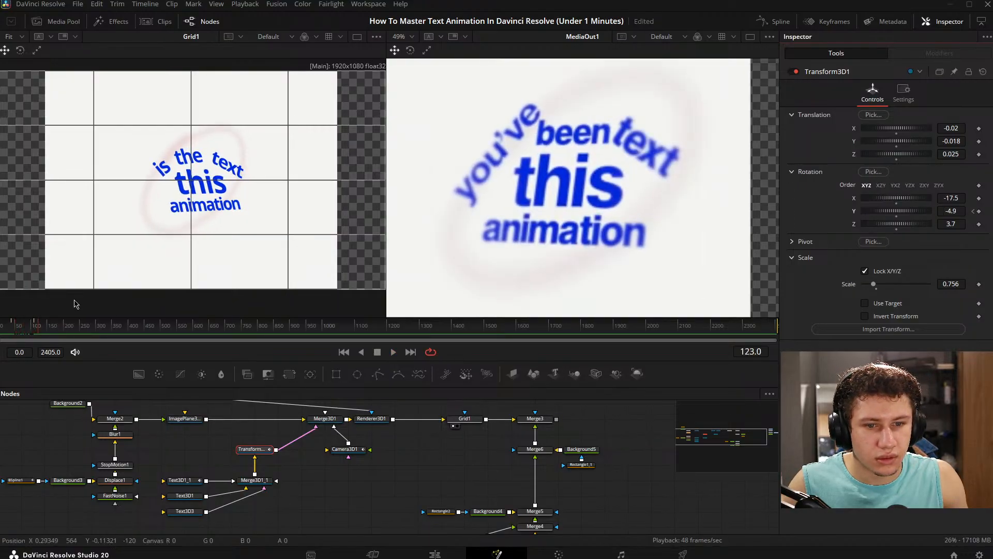
# - View Renderer3D1 in place of Grid1 and replay the rotation from frame 39 against the MediaOut1 reference
pyautogui.scroll(3, 194, 184)
pyautogui.moveTo(372, 419); pyautogui.dragTo(215, 192)
pyautogui.hotkey('ctrl', 'f')
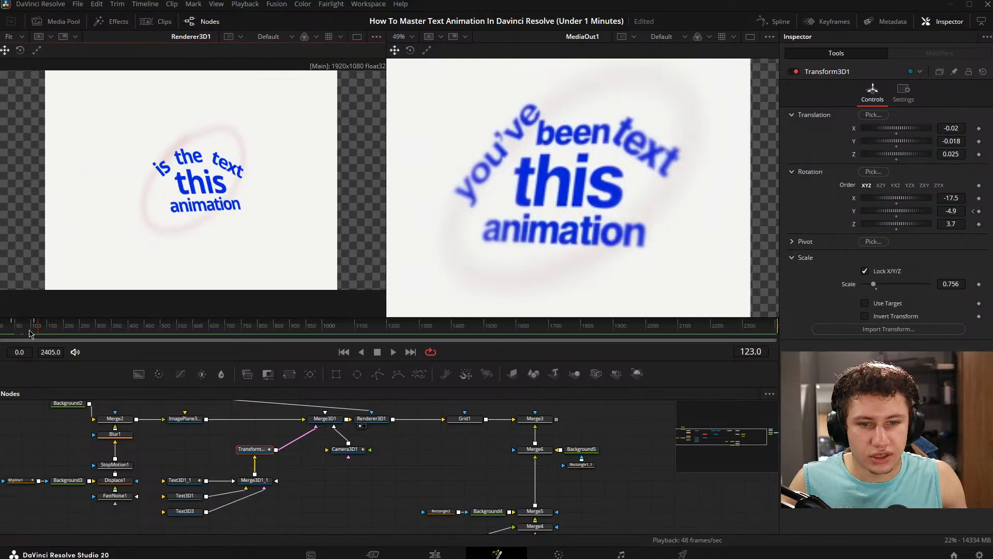
pyautogui.click(11, 330)
pyautogui.press('space')
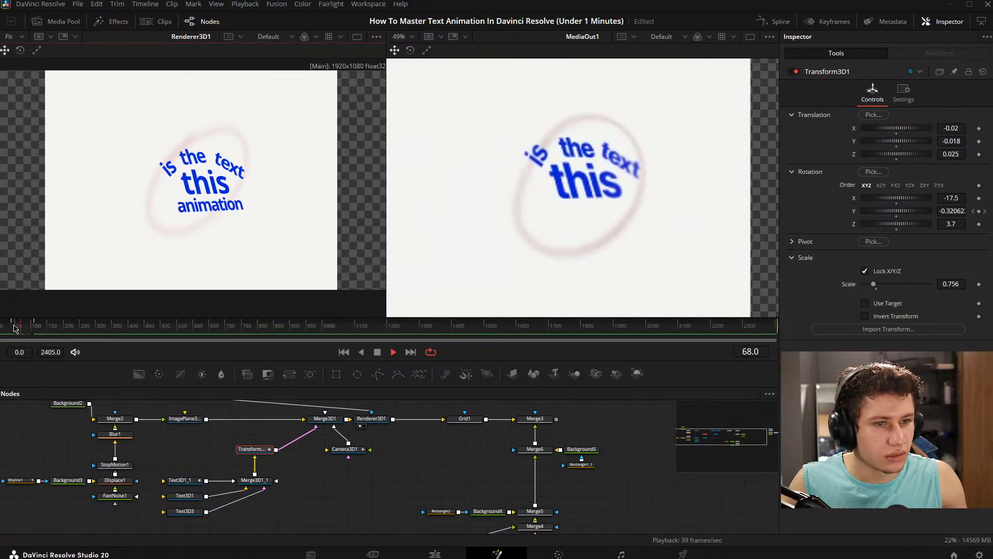
pyautogui.press('space')
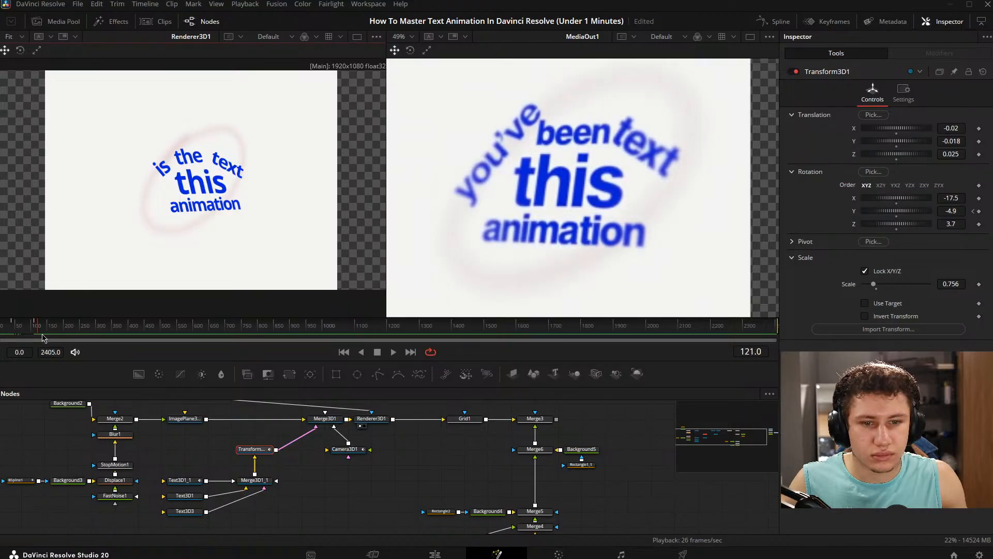
pyautogui.moveTo(22, 328); pyautogui.dragTo(12, 329)
pyautogui.press('Right')
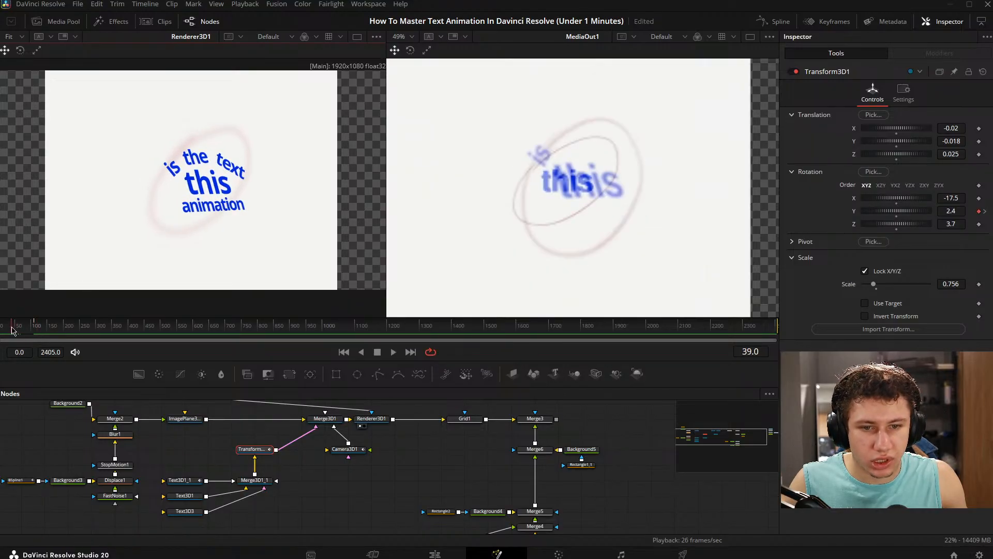
pyautogui.press('space')
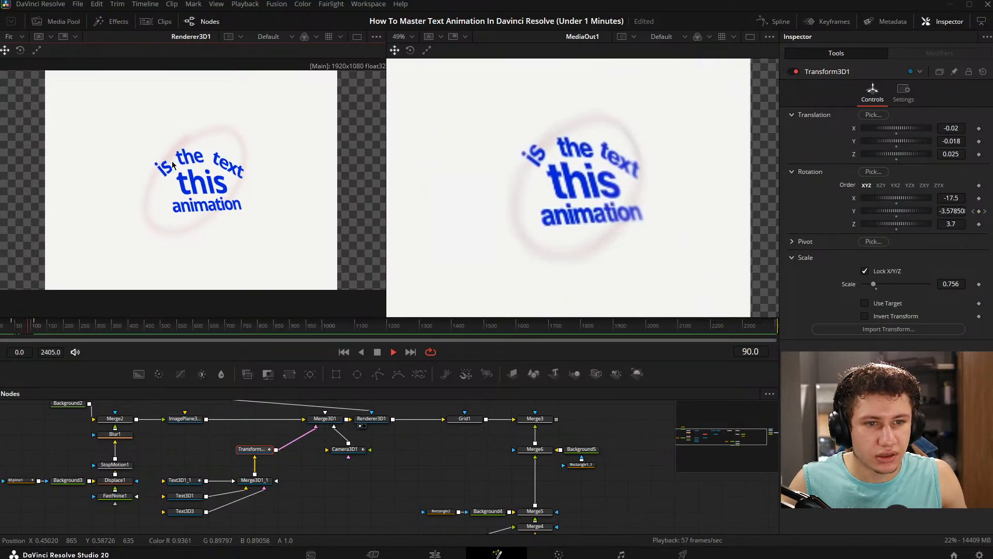
pyautogui.press('space')
# - Rework Transform3D1's Y rotation keyframe at frame 109, trying -3.1 and -2.3 before setting it to 0.0
pyautogui.moveTo(33, 328)
pyautogui.mouseDown()
pyautogui.moveTo(7, 328)
pyautogui.moveTo(34, 328)
pyautogui.mouseUp()
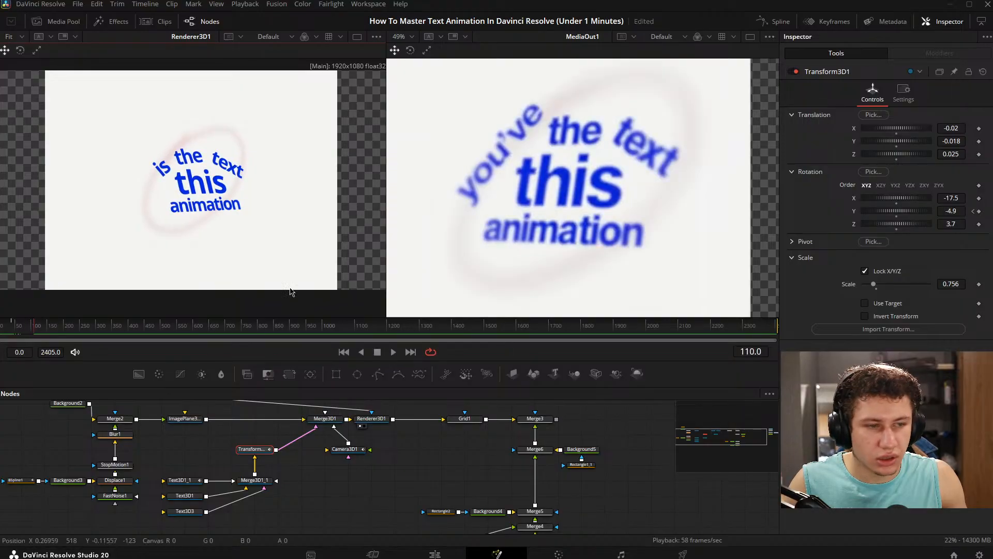
pyautogui.click(974, 212)
pyautogui.moveTo(956, 213); pyautogui.dragTo(962, 216)
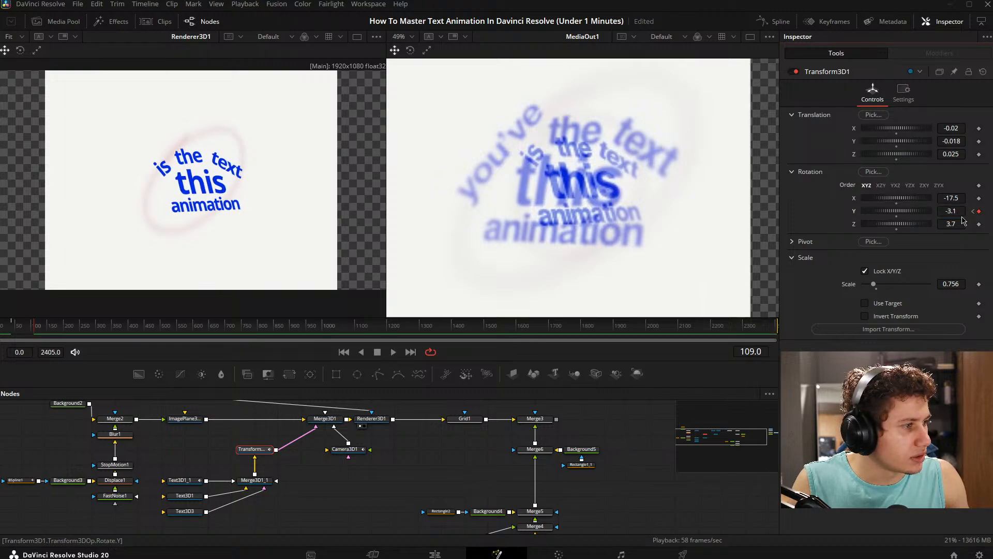
pyautogui.click(974, 212)
pyautogui.click(985, 211)
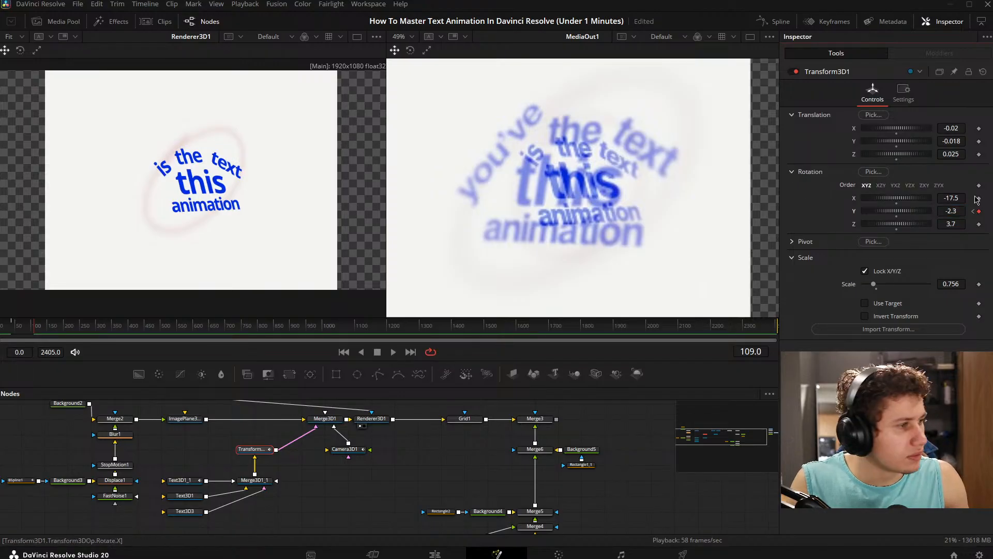
pyautogui.click(974, 211)
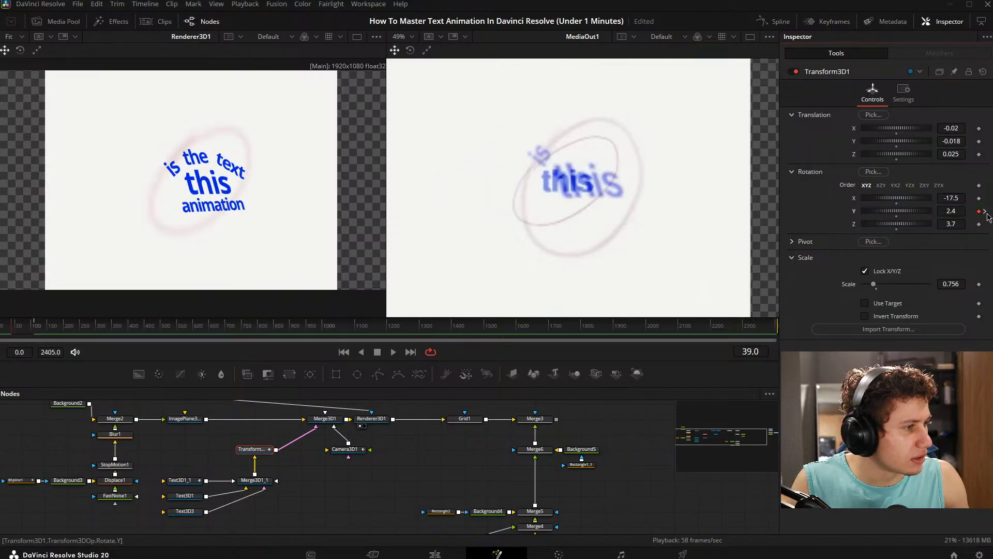
pyautogui.click(985, 212)
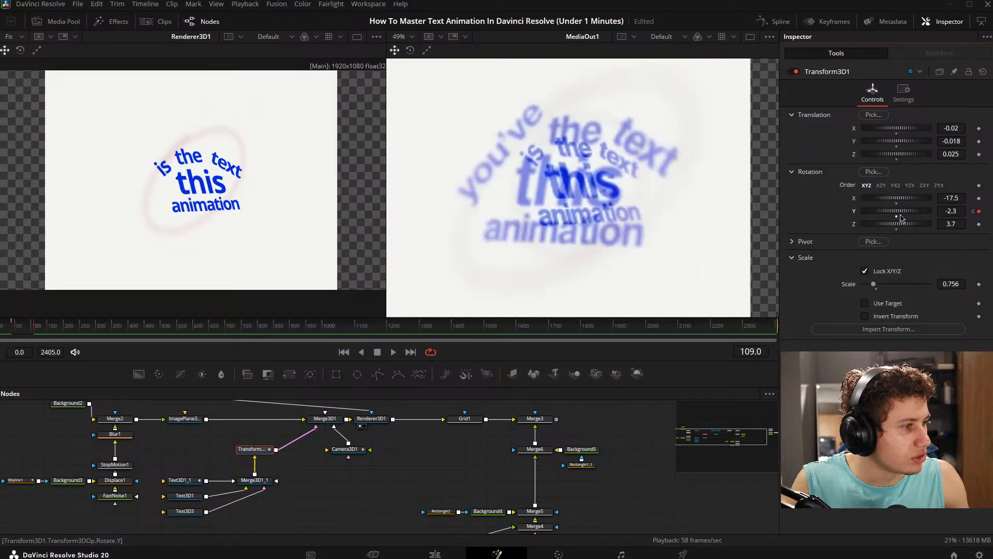
# - Scrub and play between frames 35 and 110 to check the rotation against the reference
pyautogui.click(10, 327)
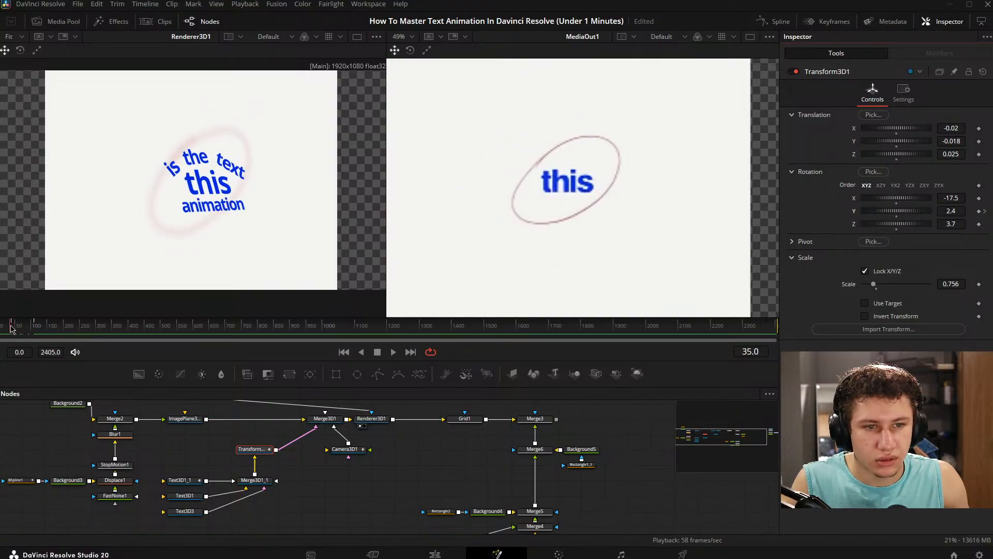
pyautogui.moveTo(10, 327)
pyautogui.mouseDown()
pyautogui.moveTo(36, 324)
pyautogui.moveTo(17, 323)
pyautogui.mouseUp()
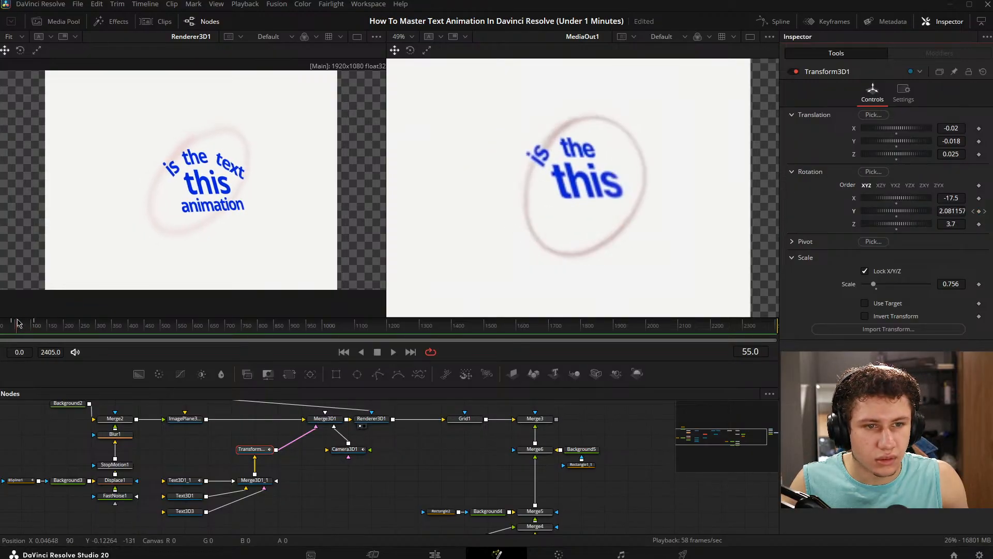
pyautogui.press('space')
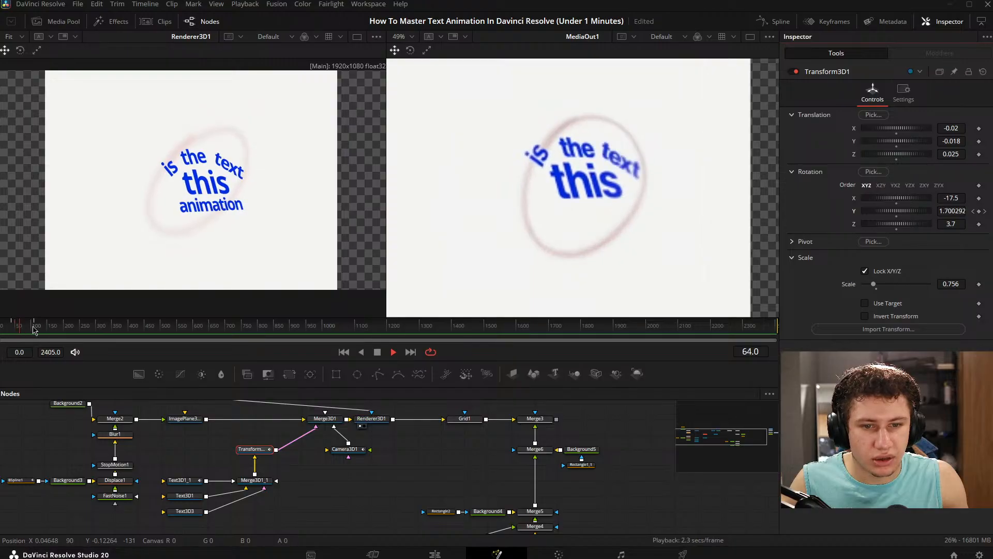
pyautogui.click(33, 329)
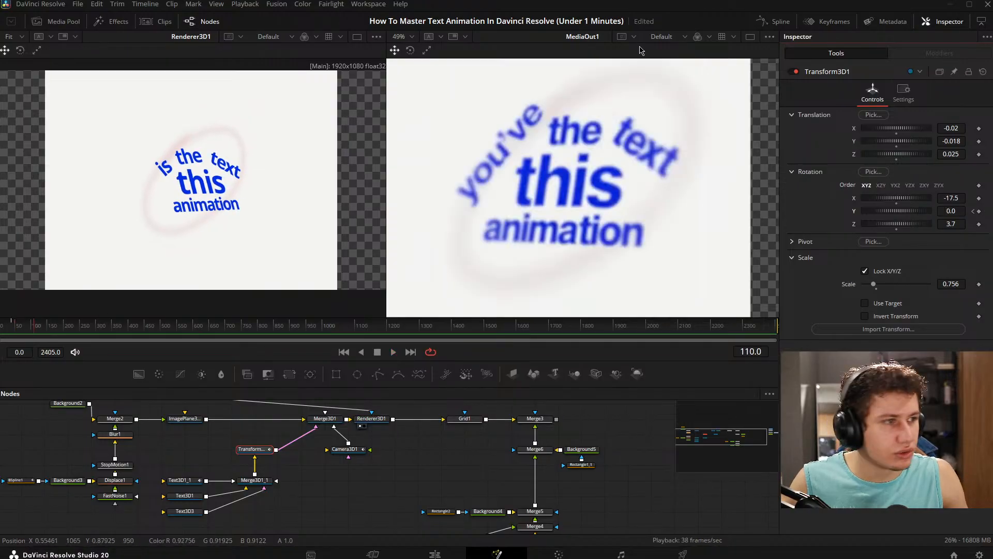
# - Open the Keyframes editor with Transform3D1's Y Rotation track expanded and more room for it
pyautogui.click(830, 23)
pyautogui.click(172, 421)
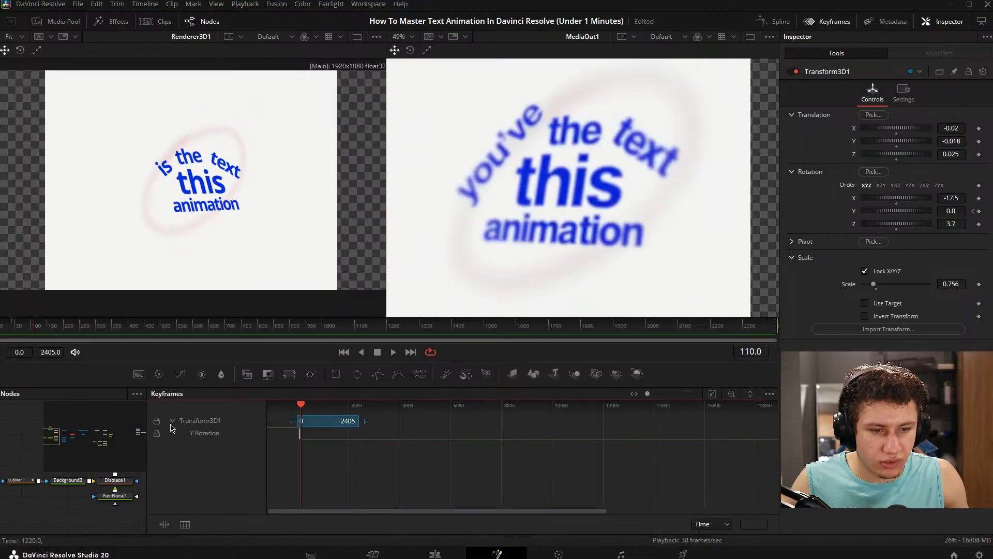
pyautogui.click(711, 395)
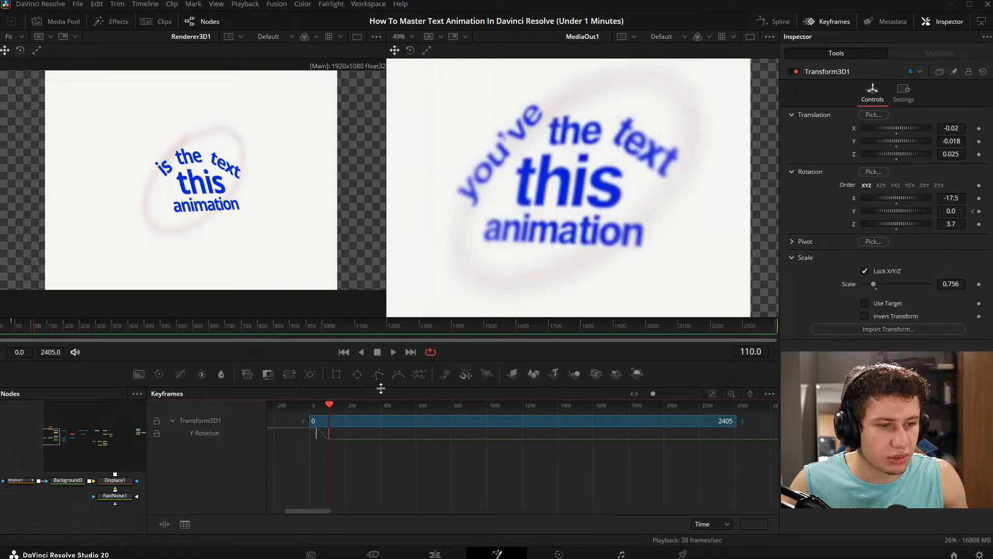
pyautogui.moveTo(386, 388); pyautogui.dragTo(384, 329)
pyautogui.scroll(5, 316, 393)
pyautogui.scroll(5, 354, 388)
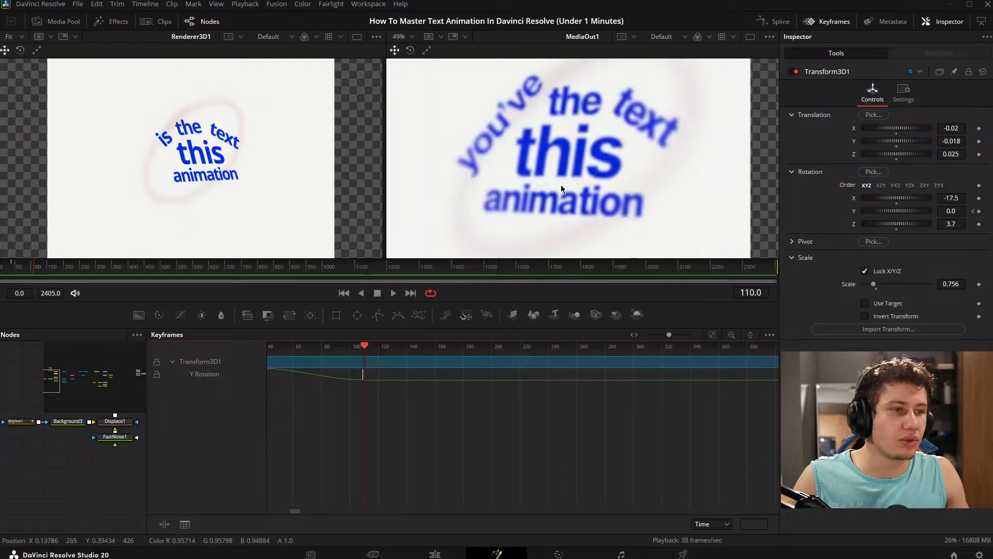
pyautogui.scroll(5, 421, 377)
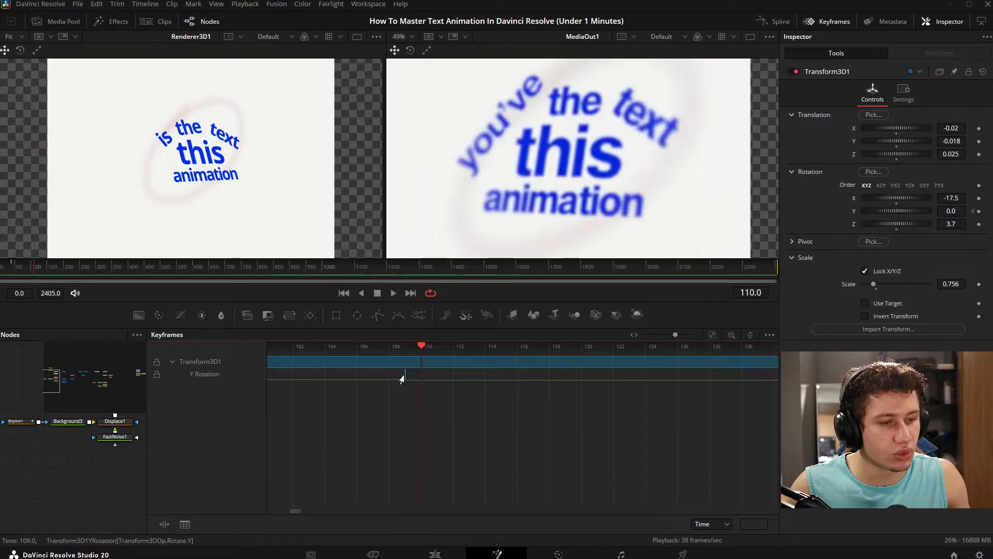
# - Move Transform3D1's Y Rotation keyframe at frame 109 to frame 111
pyautogui.moveTo(402, 379); pyautogui.dragTo(417, 378)
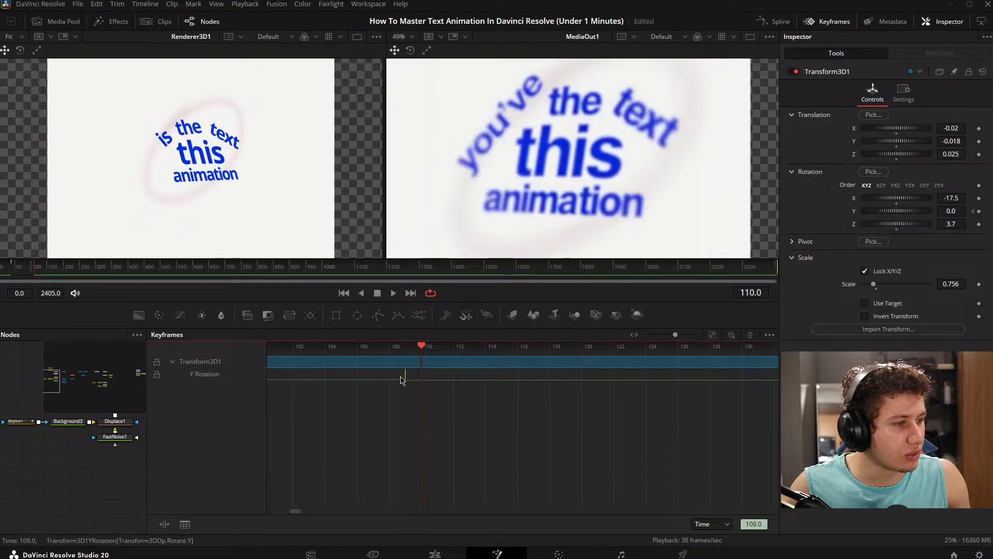
pyautogui.click(443, 421)
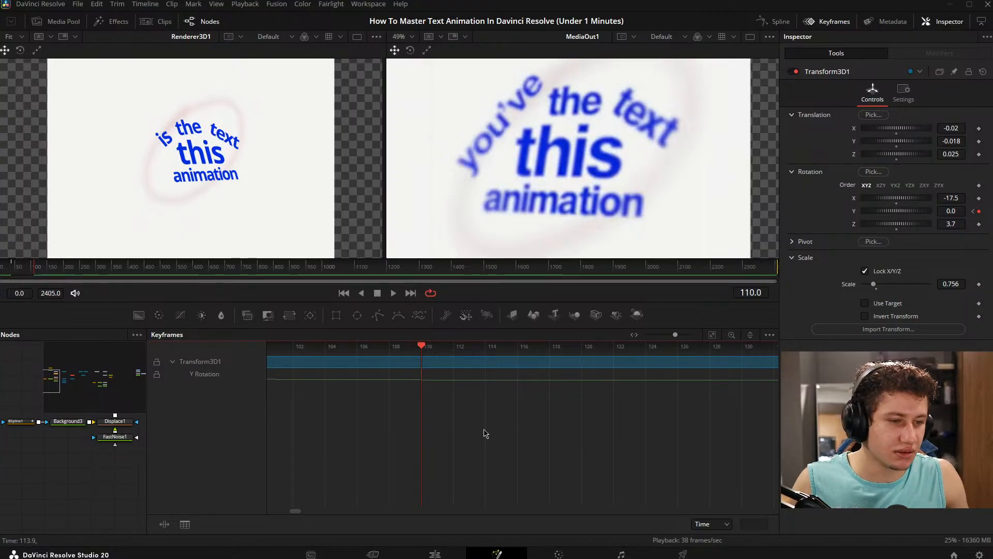
pyautogui.click(424, 380)
pyautogui.click(443, 429)
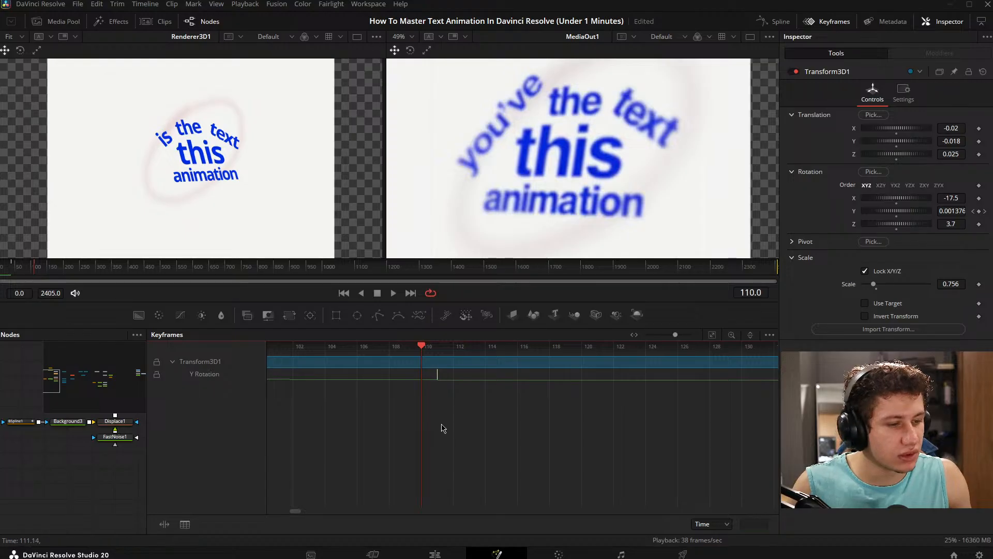
pyautogui.scroll(-5, 439, 428)
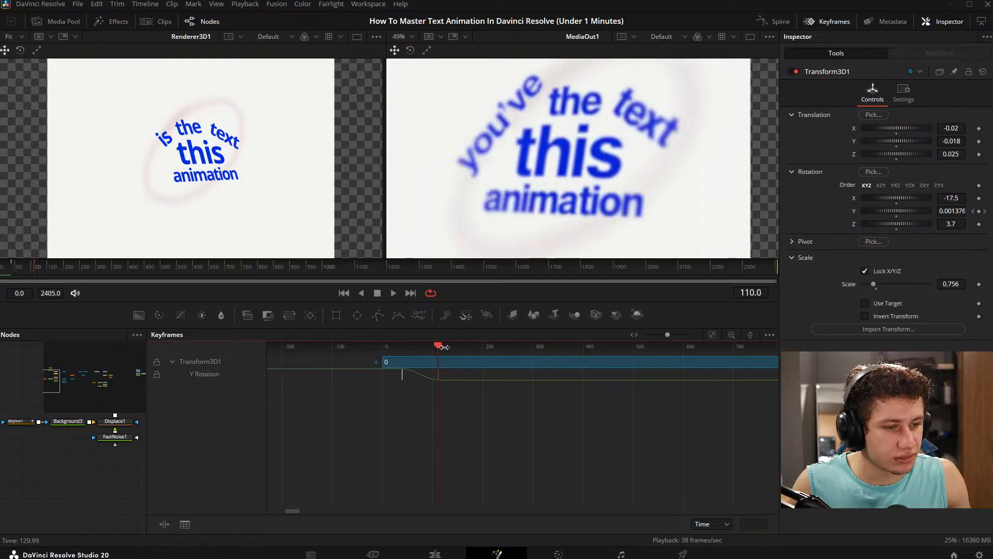
# - Scrub and play between frames 39 and 112 to compare the Y rotation's timing with the reference
pyautogui.moveTo(444, 346); pyautogui.dragTo(404, 353)
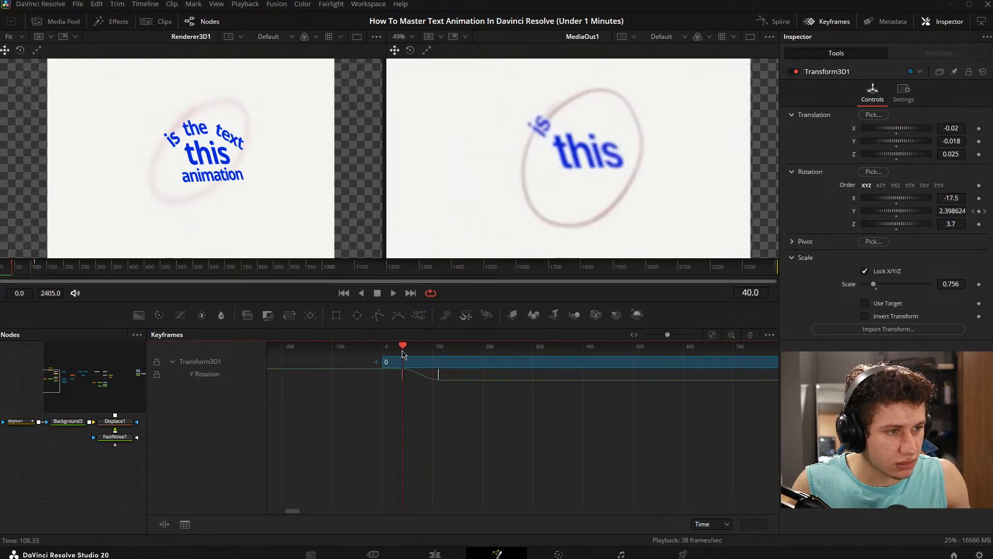
pyautogui.scroll(5, 501, 392)
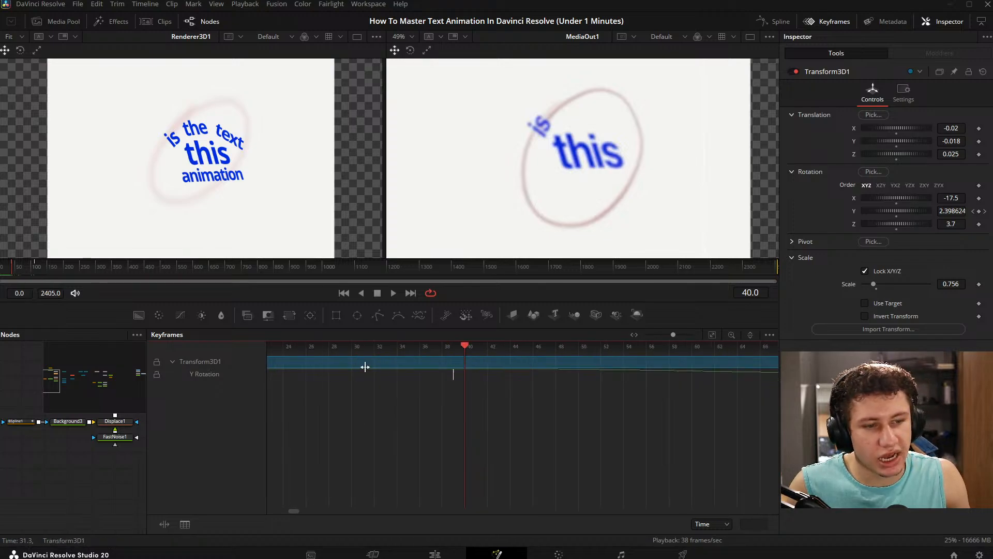
pyautogui.moveTo(468, 343); pyautogui.dragTo(454, 350)
pyautogui.hscroll(2, 432, 394)
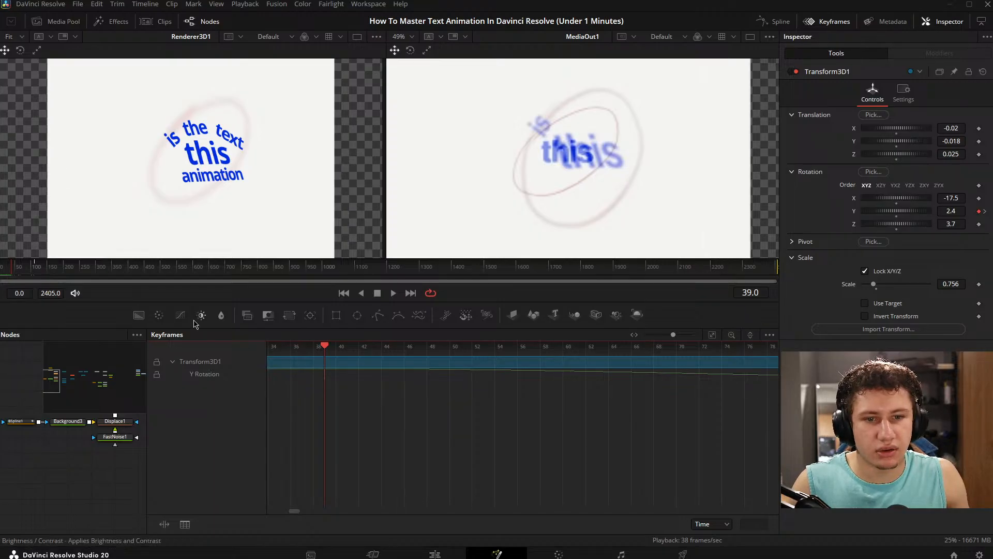
pyautogui.press('space')
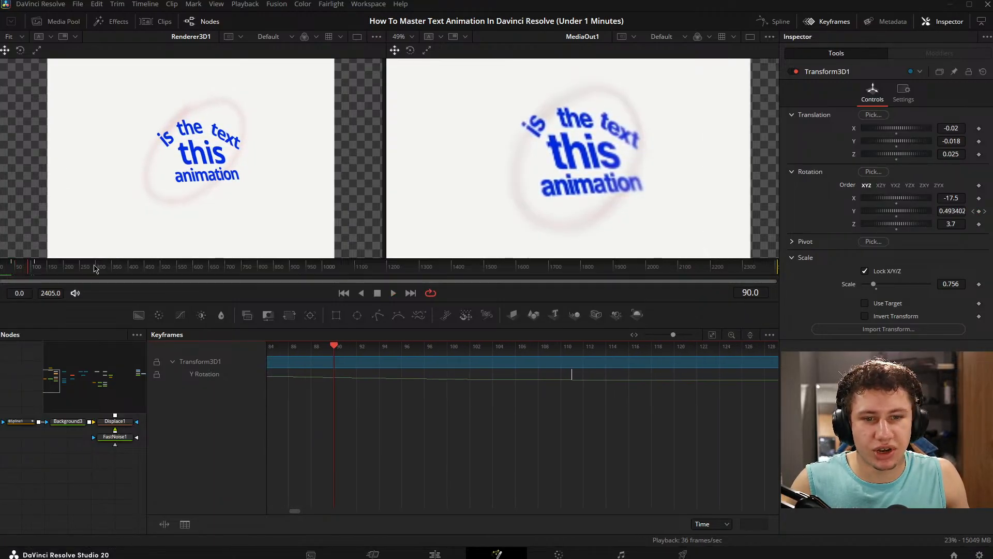
pyautogui.moveTo(96, 268); pyautogui.dragTo(13, 273)
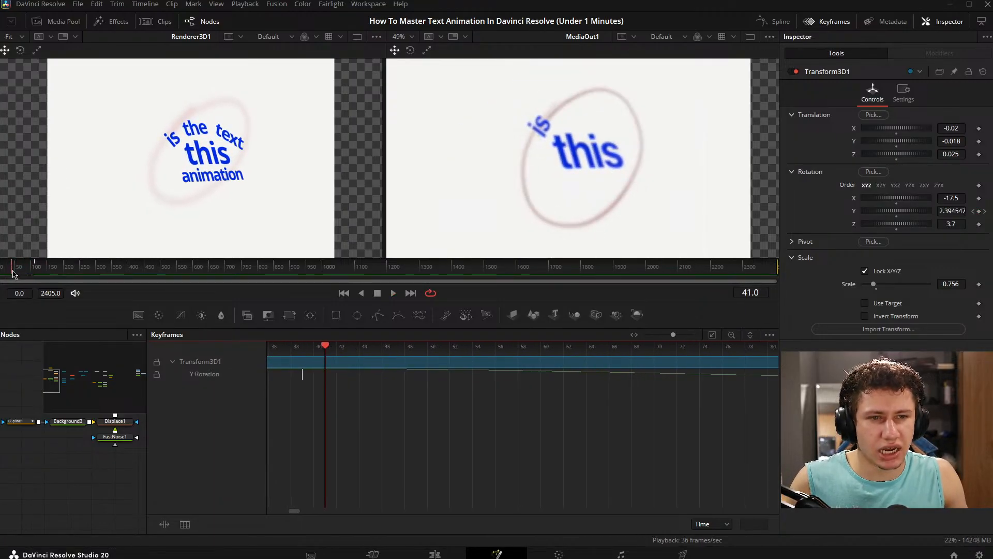
pyautogui.press('space')
pyautogui.press('space')
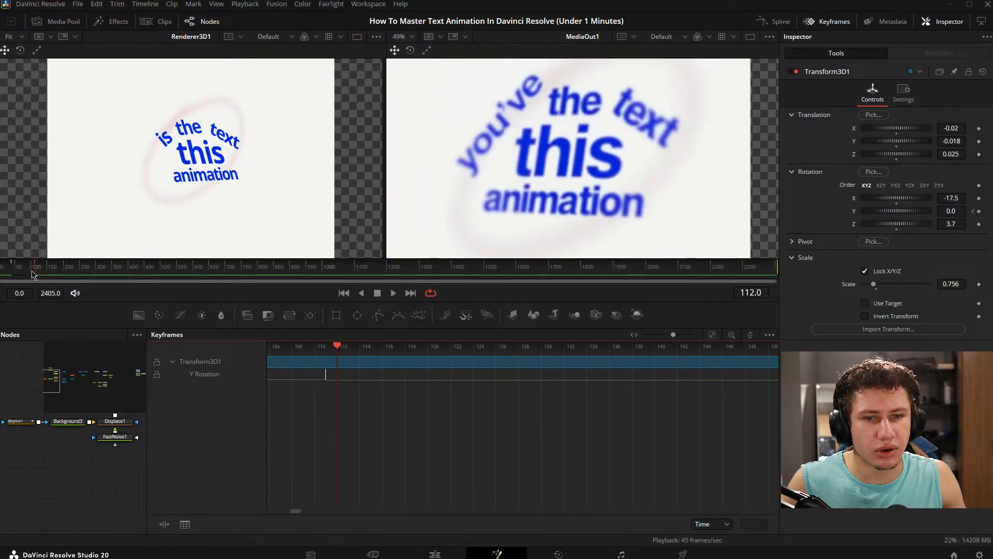
pyautogui.moveTo(32, 274); pyautogui.dragTo(12, 278)
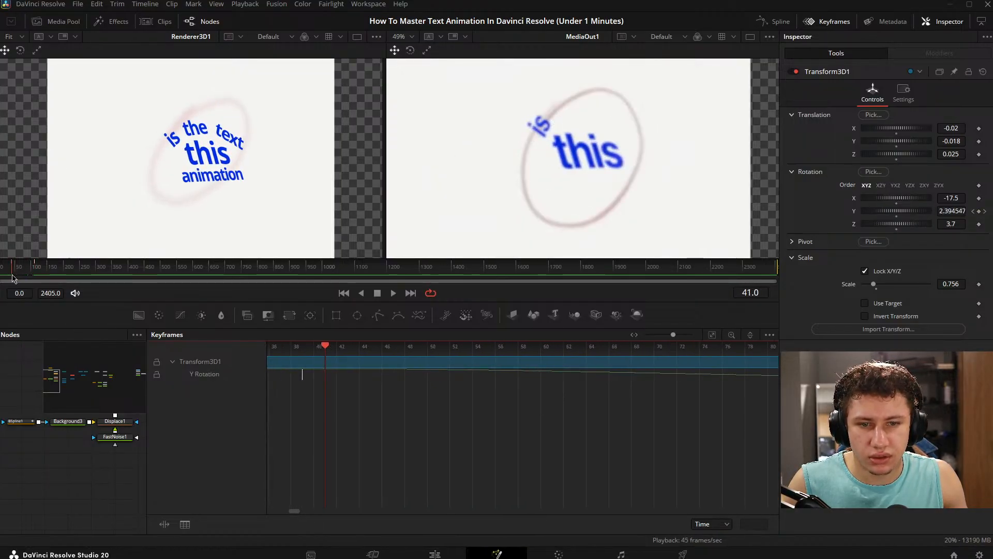
# - Close the Keyframes editor, check Blur1's settings, and set Merge2's Blend to 1.0
pyautogui.click(827, 22)
pyautogui.moveTo(413, 437); pyautogui.dragTo(571, 445)
pyautogui.moveTo(605, 377); pyautogui.dragTo(544, 425)
pyautogui.scroll(3, 218, 464)
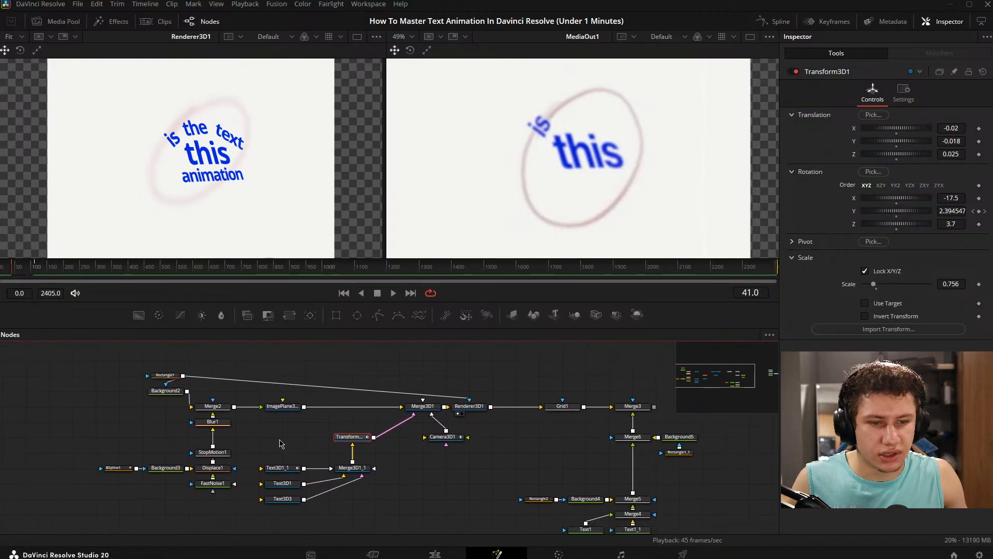
pyautogui.click(210, 421)
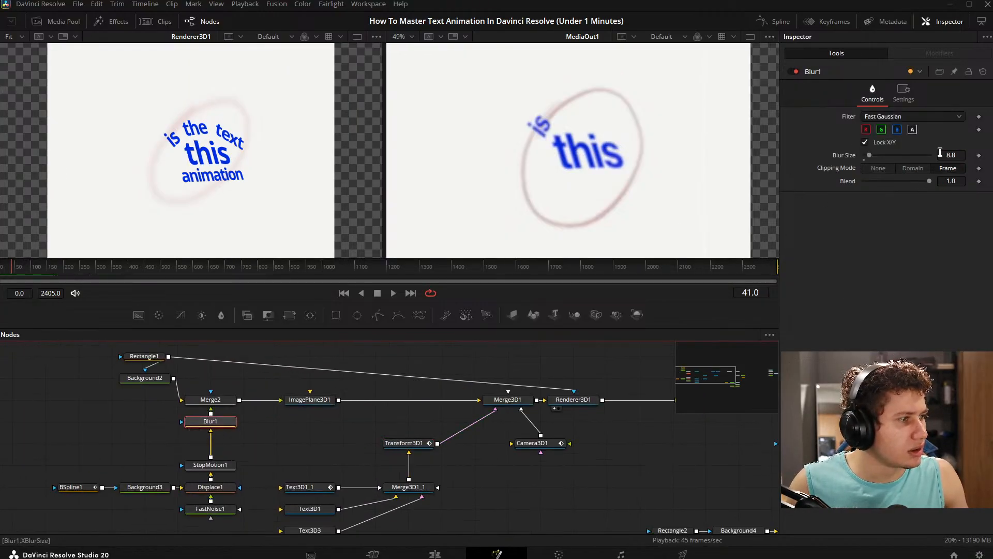
pyautogui.click(211, 400)
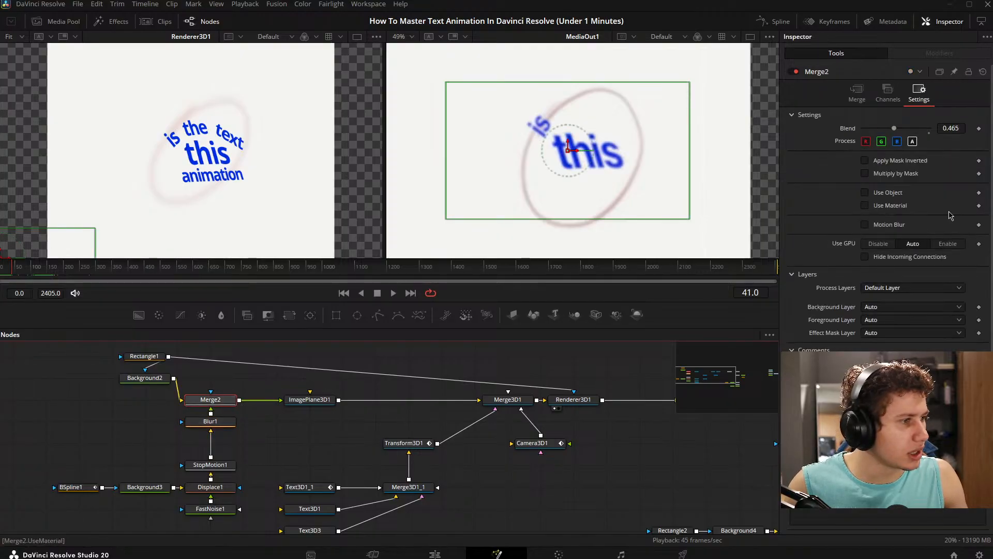
pyautogui.moveTo(894, 128); pyautogui.dragTo(925, 133)
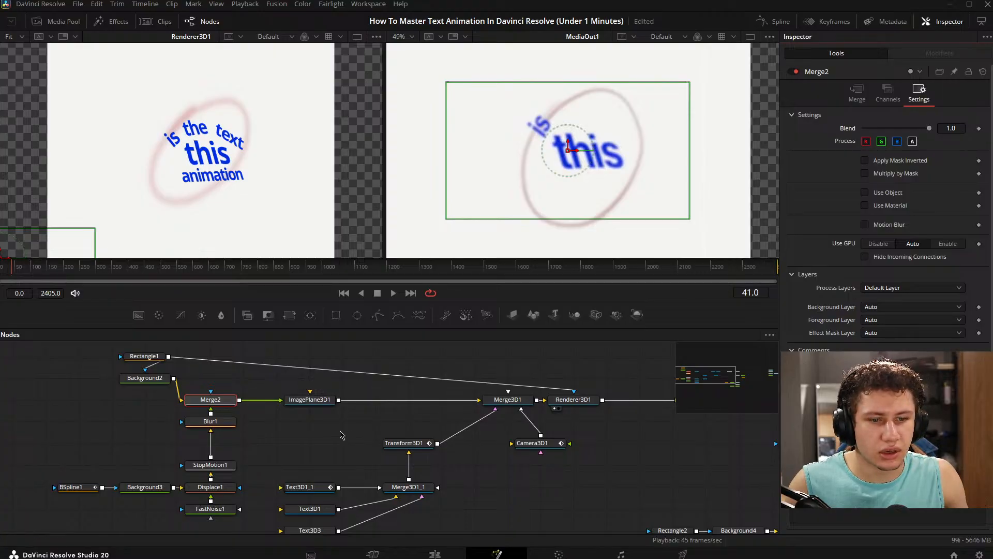
# - Darken the ellipse's colour by setting Background3's Red value to 0.465
pyautogui.click(145, 377)
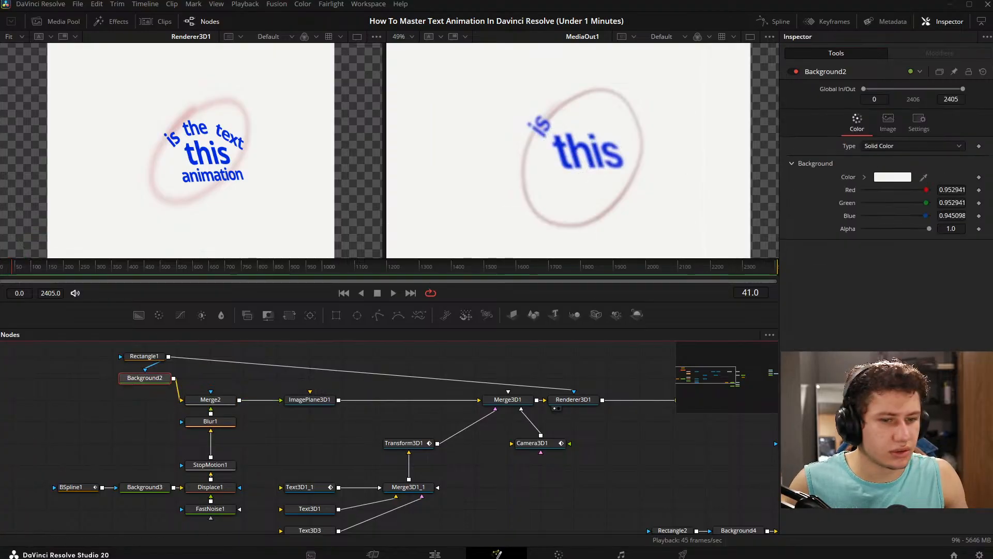
pyautogui.click(145, 487)
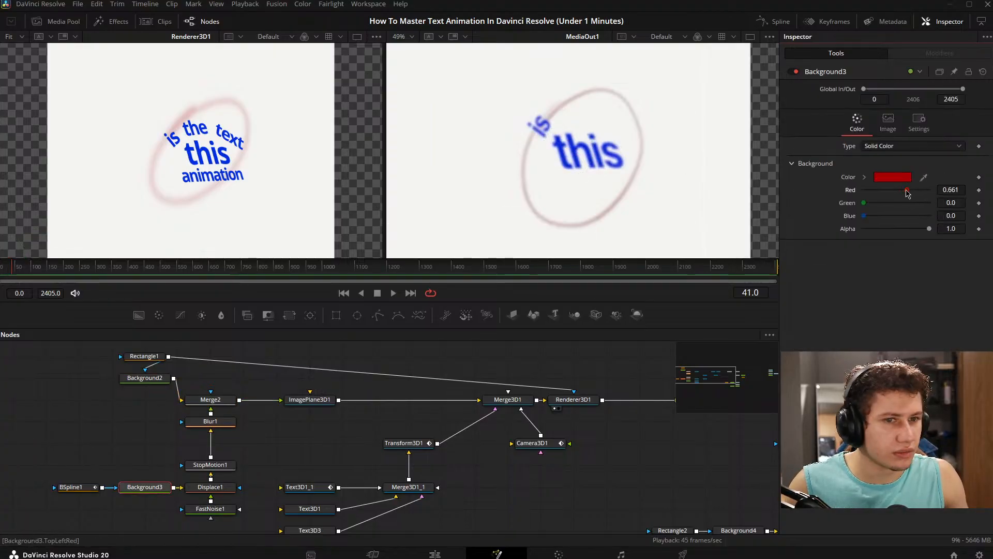
pyautogui.moveTo(907, 192)
pyautogui.mouseDown()
pyautogui.moveTo(888, 193)
pyautogui.moveTo(898, 194)
pyautogui.mouseUp()
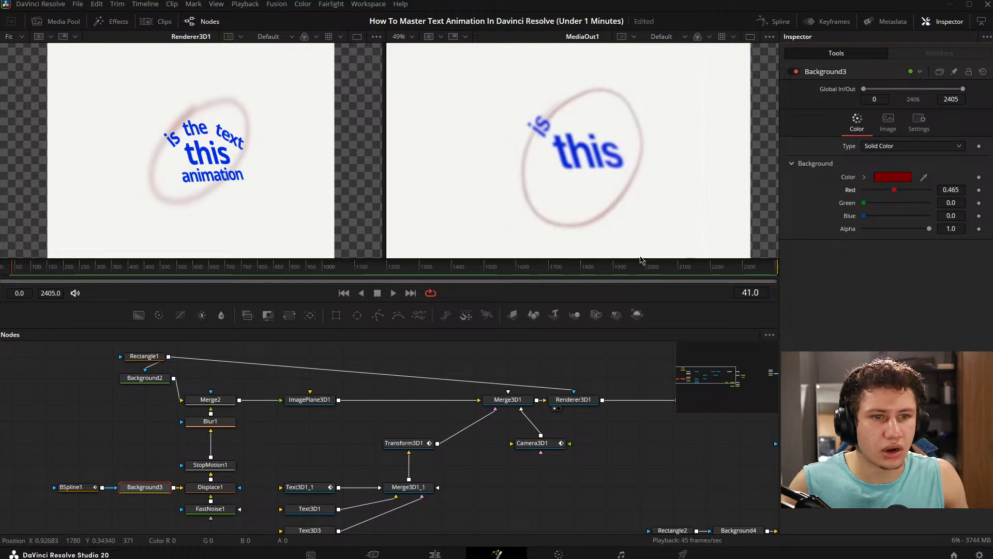
pyautogui.click(279, 436)
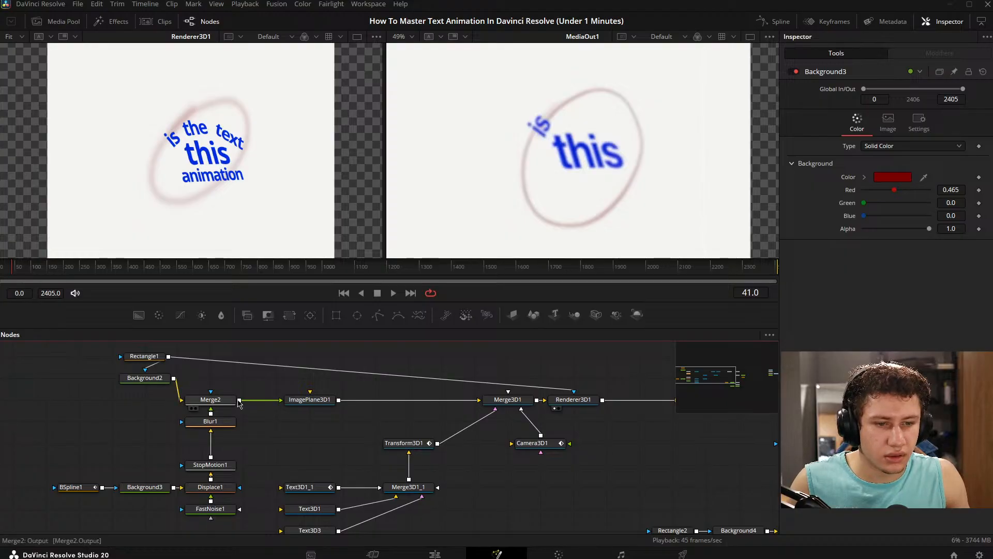
# - Reduce the ellipse's blur in Blur1, trying Blur Size 4.2 and 2.1 before setting it to 2.9
pyautogui.click(210, 421)
pyautogui.doubleClick(958, 156)
pyautogui.write('0.6')
pyautogui.press('Return')
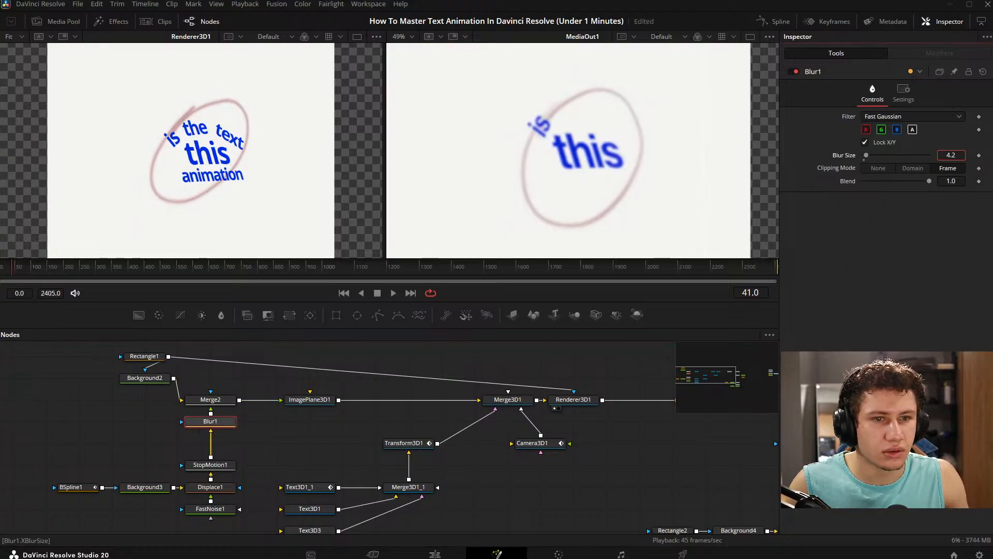
pyautogui.moveTo(951, 156); pyautogui.dragTo(941, 155)
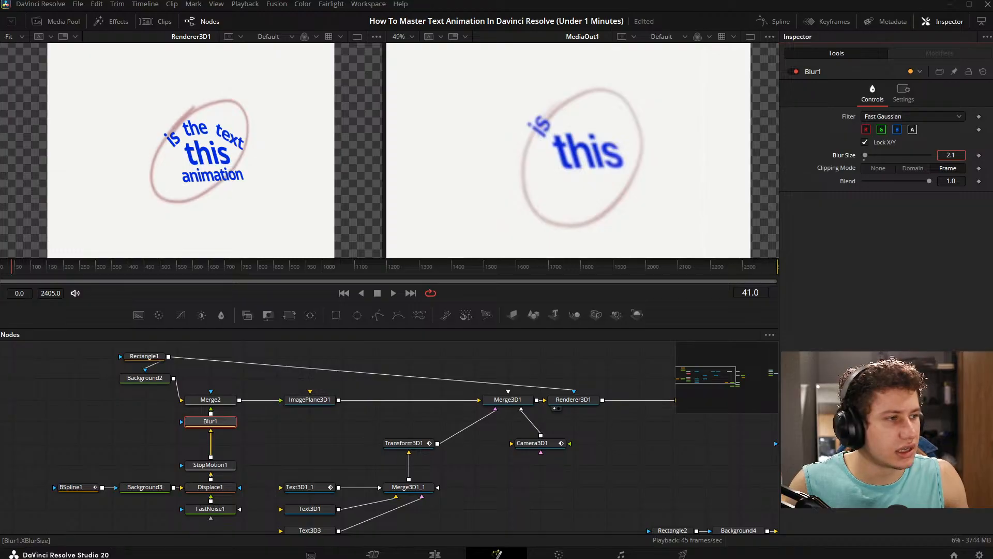
pyautogui.click(275, 448)
pyautogui.click(82, 489)
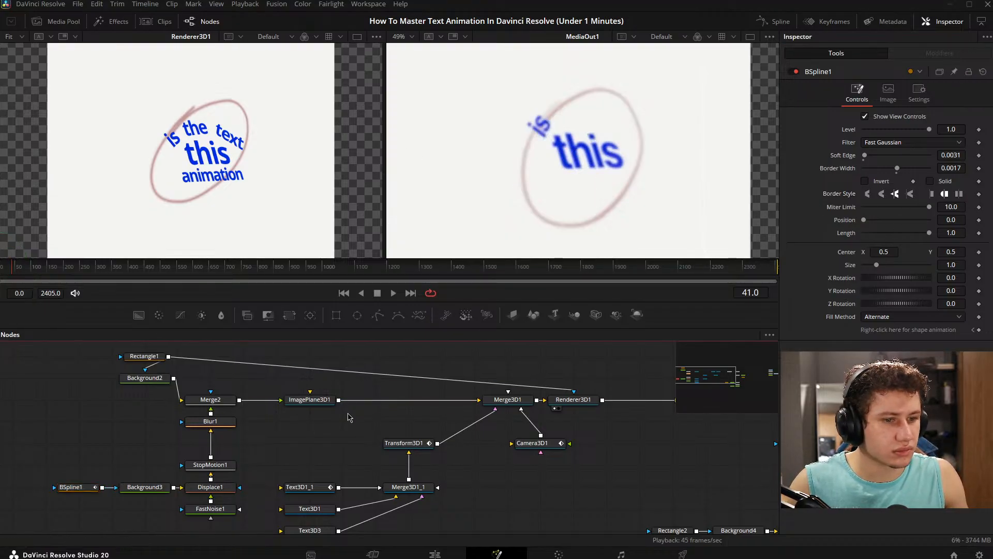
pyautogui.click(210, 421)
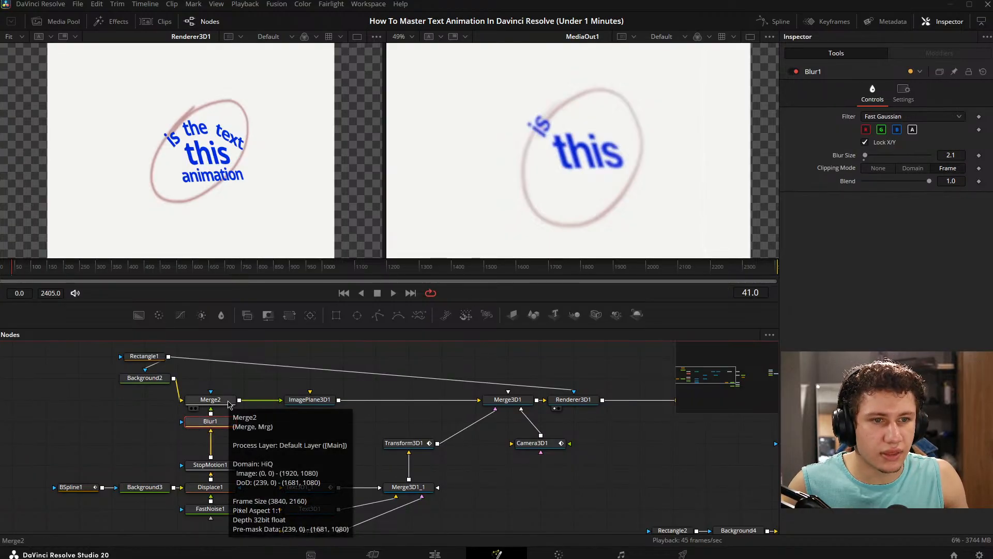
pyautogui.moveTo(944, 155); pyautogui.dragTo(949, 155)
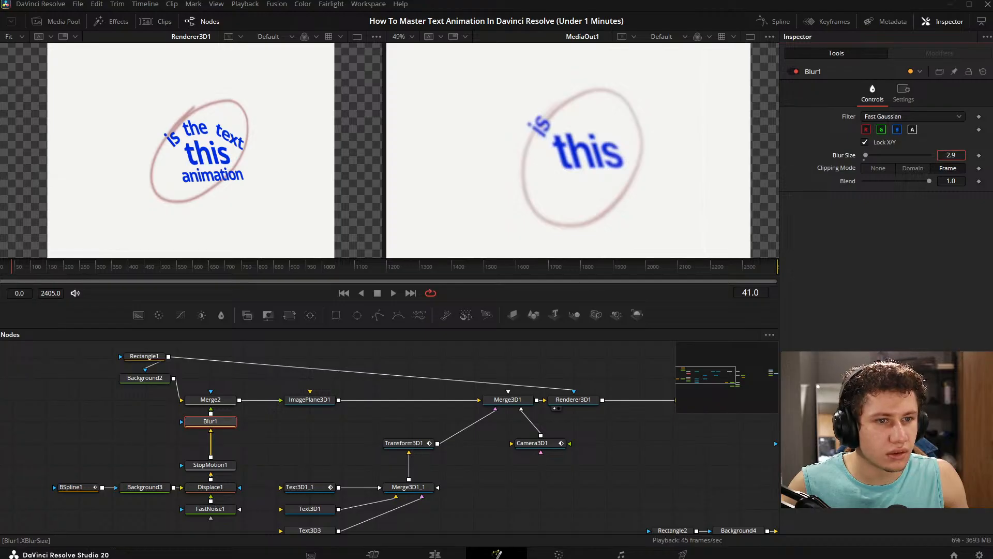
# - Fade the ellipse by setting Merge2's Blend to 0.618
pyautogui.click(227, 399)
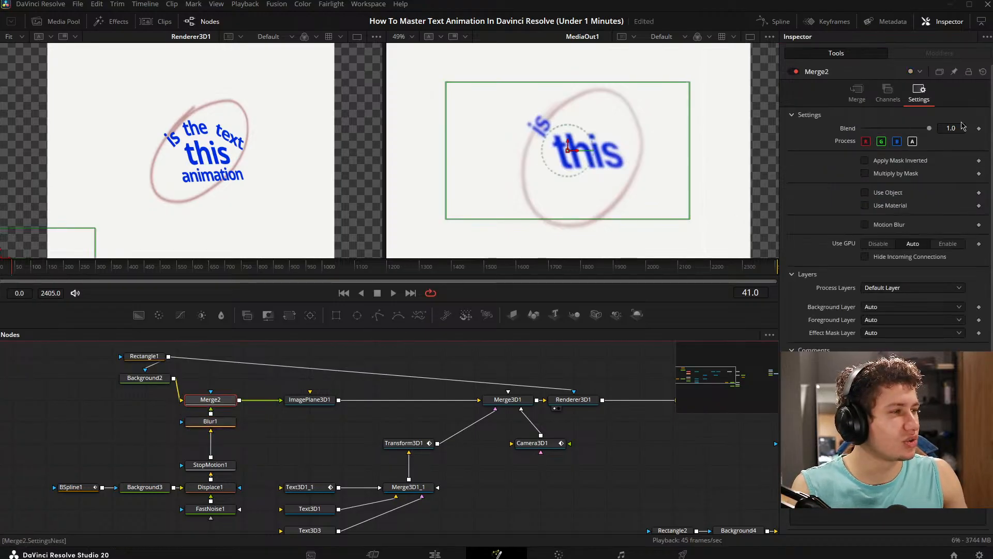
pyautogui.moveTo(957, 129); pyautogui.dragTo(950, 128)
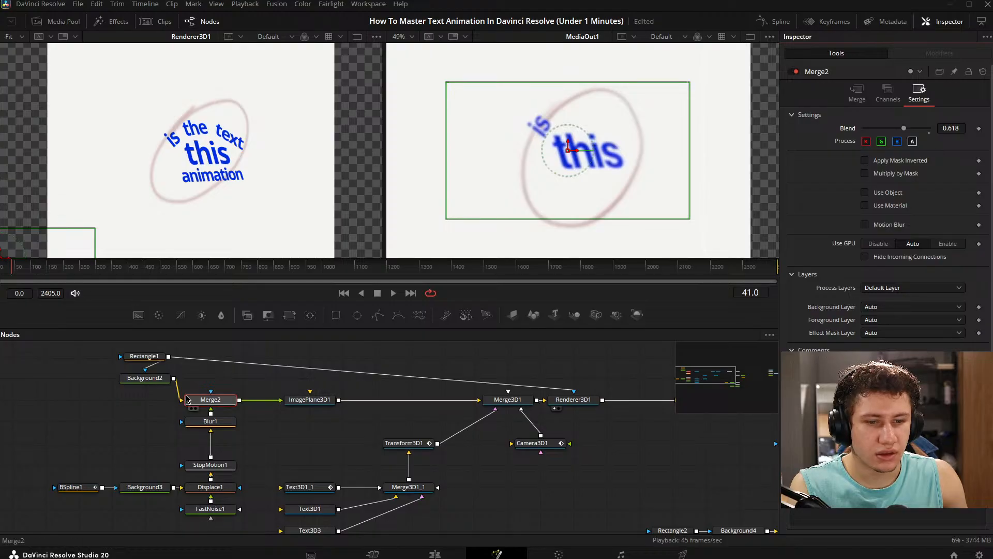
# - Thicken the ellipse's outline by setting BSpline1's Border Width to 0.0025, and save the project
pyautogui.click(72, 487)
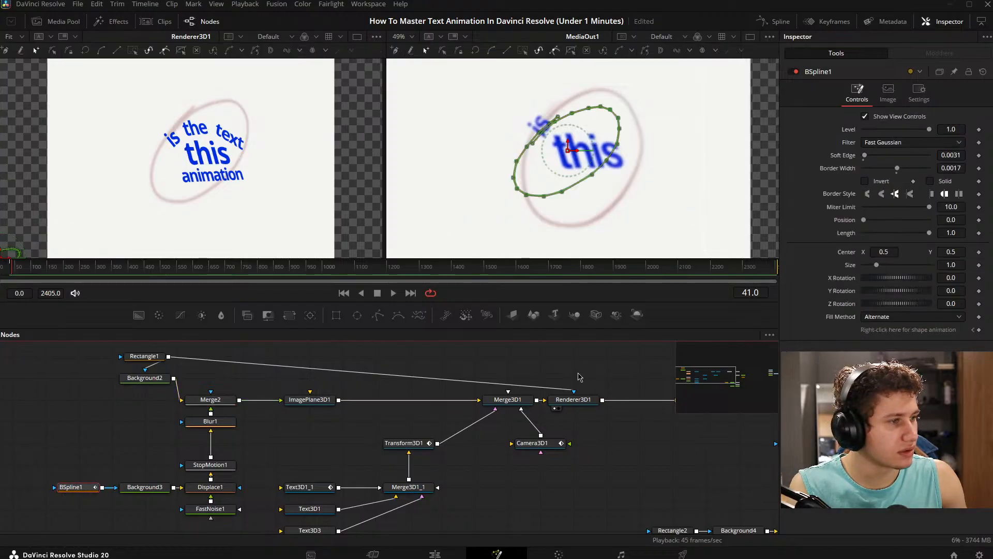
pyautogui.moveTo(952, 170); pyautogui.dragTo(956, 170)
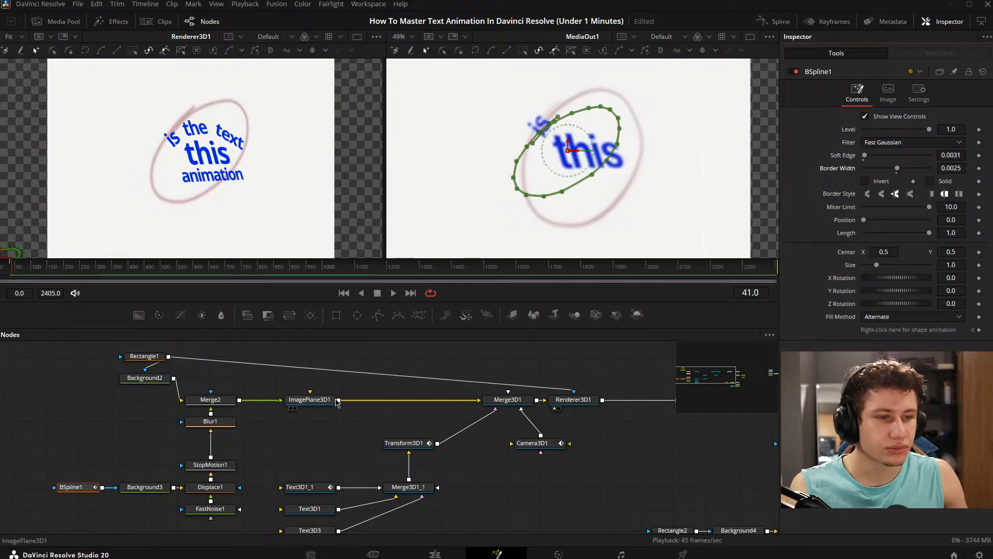
pyautogui.click(321, 447)
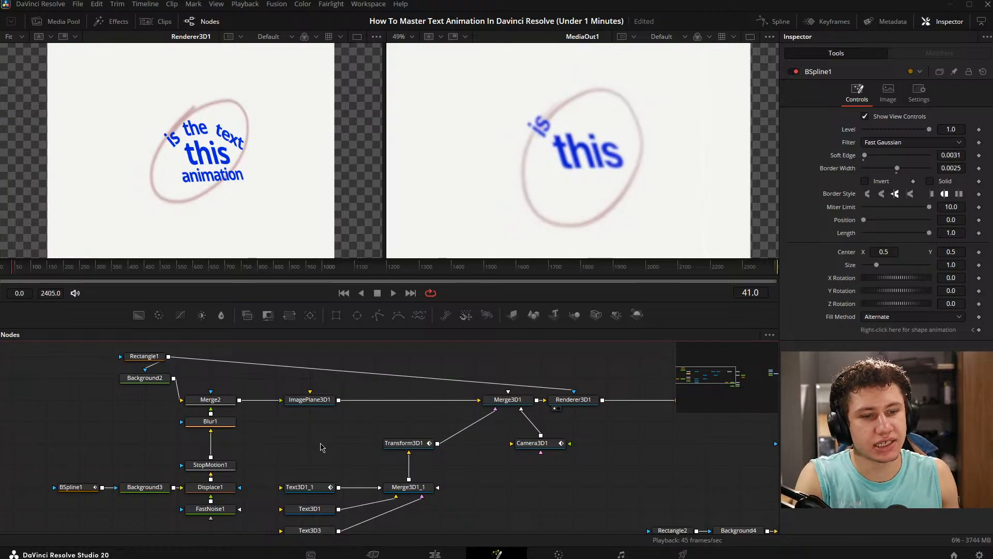
pyautogui.hotkey('ctrl', 's')
# - Paste a copy of Transform3D1 into the node chain between Transform3D1 and Merge3D1
pyautogui.moveTo(418, 448); pyautogui.dragTo(282, 448)
pyautogui.click(277, 411)
pyautogui.hotkey('ctrl', 'v')
pyautogui.moveTo(281, 410); pyautogui.dragTo(311, 402)
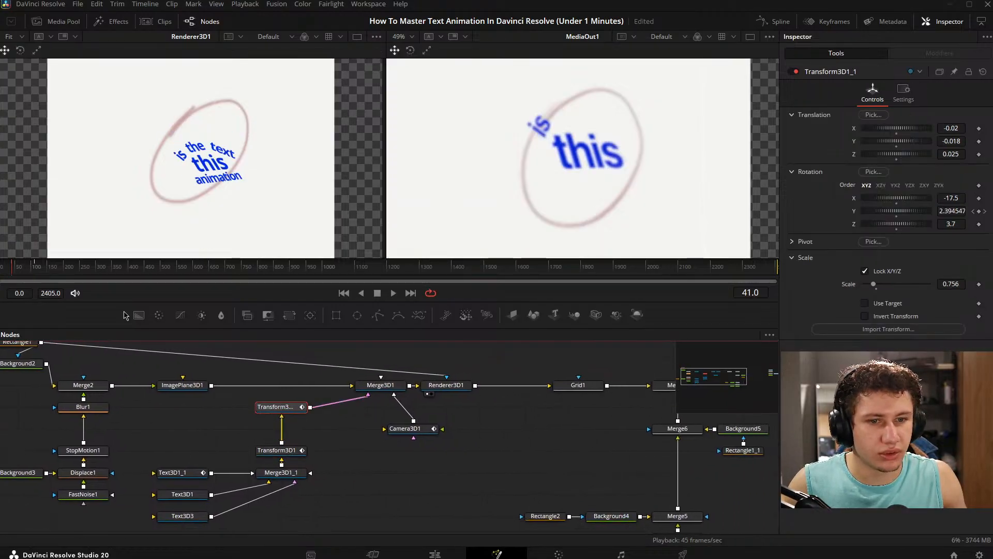
# - Reset Transform3D1_1 to its default values with Renderer3D1 shown in the first viewer, and save the project
pyautogui.click(42, 275)
pyautogui.click(41, 275)
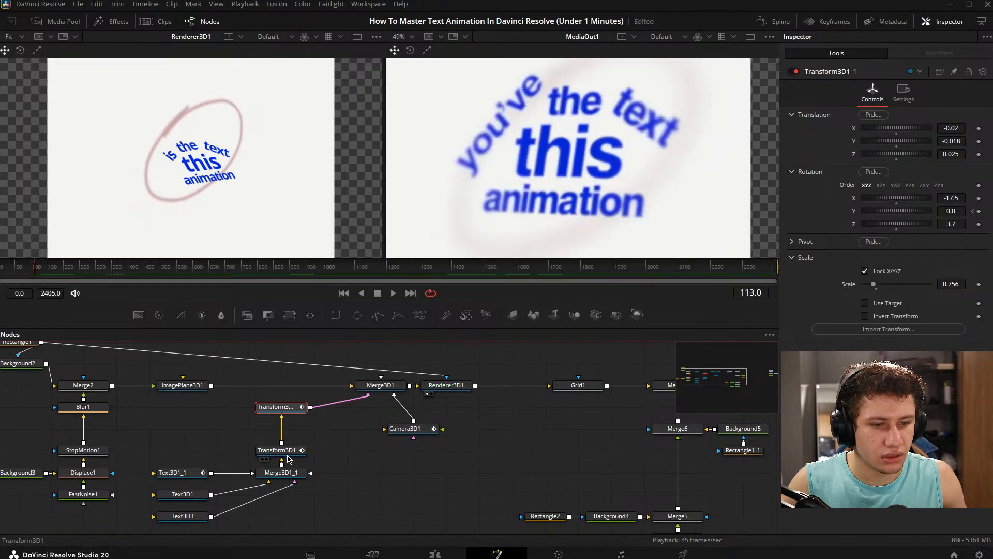
pyautogui.press('1')
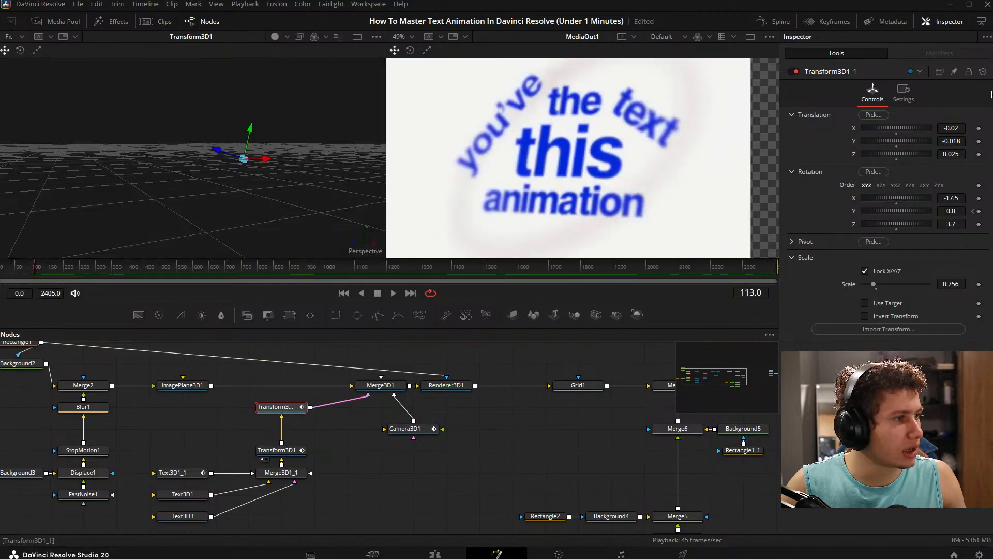
pyautogui.click(458, 385)
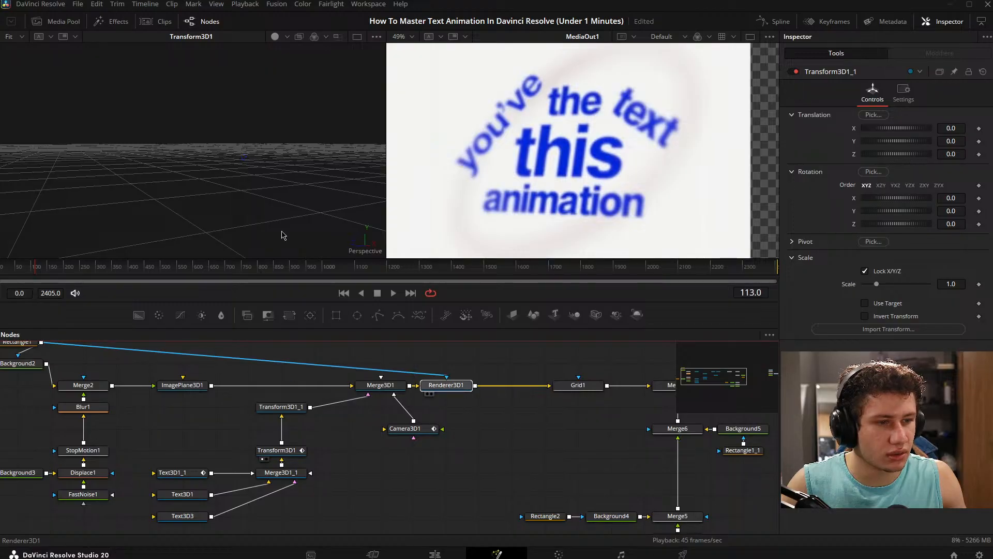
pyautogui.press('1')
pyautogui.hotkey('ctrl', 's')
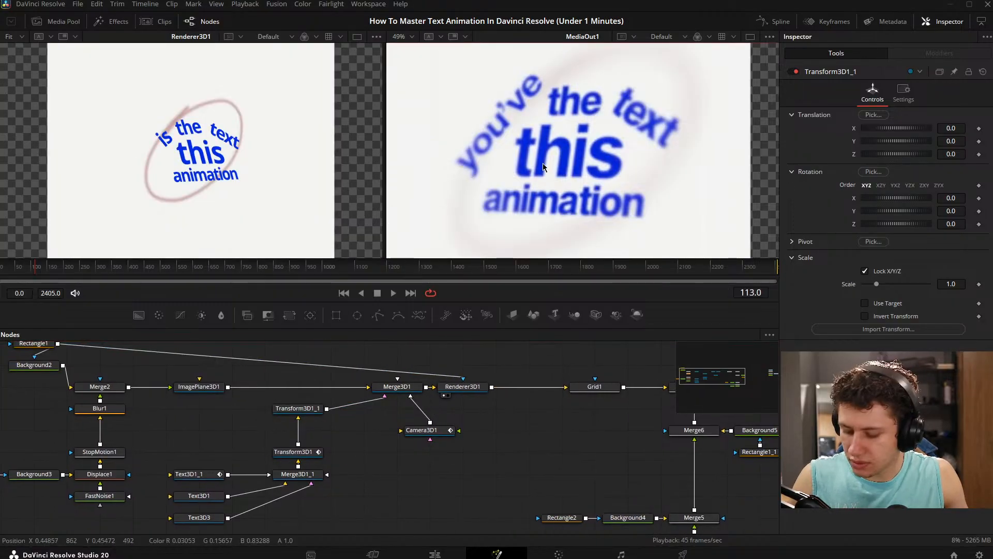
# - Fit the reference in its viewer and, at frame 83, set Transform3D1_1's X translation to -0.034 and Z translation to 0.04
pyautogui.hotkey('shift', 'z')
pyautogui.click(13, 273)
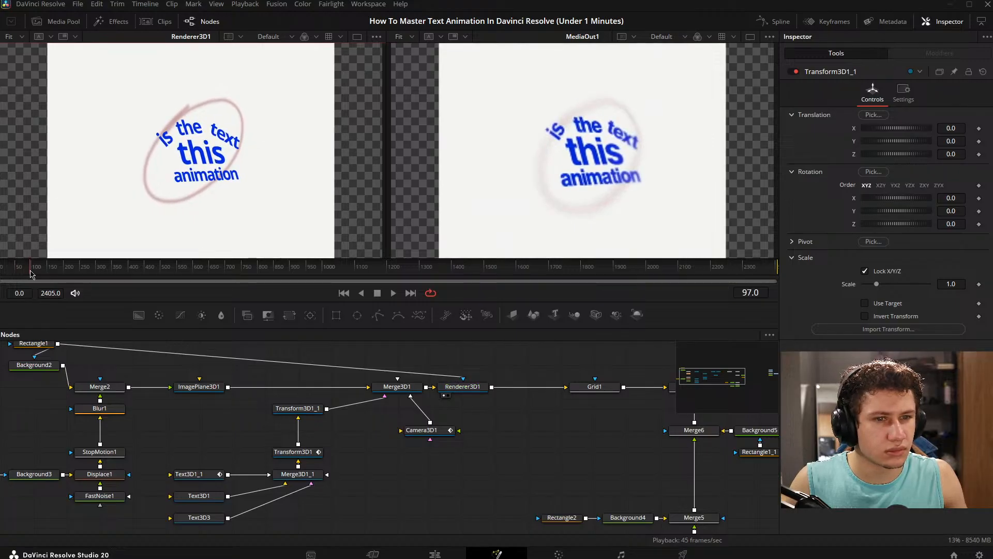
pyautogui.moveTo(30, 271); pyautogui.dragTo(25, 271)
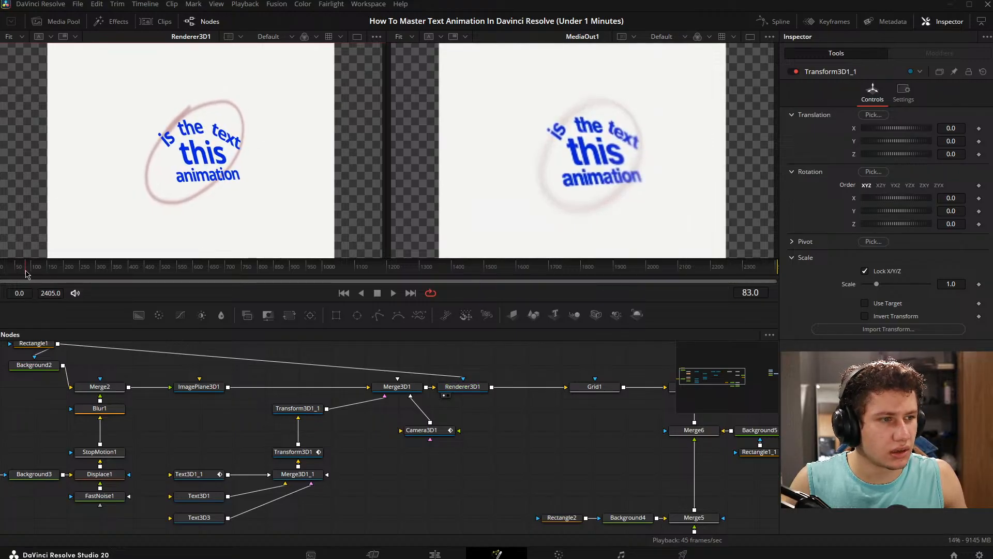
pyautogui.click(298, 408)
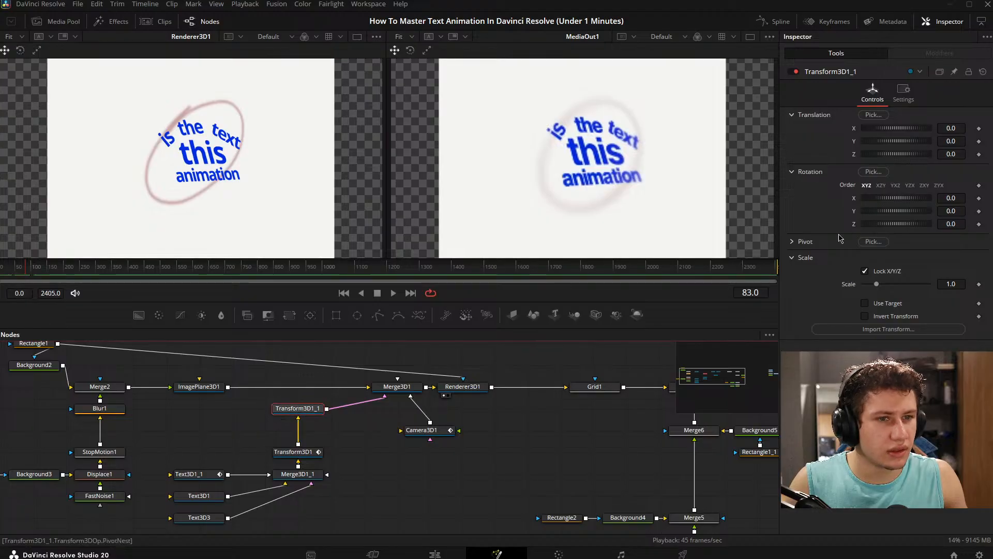
pyautogui.moveTo(951, 154); pyautogui.dragTo(944, 132)
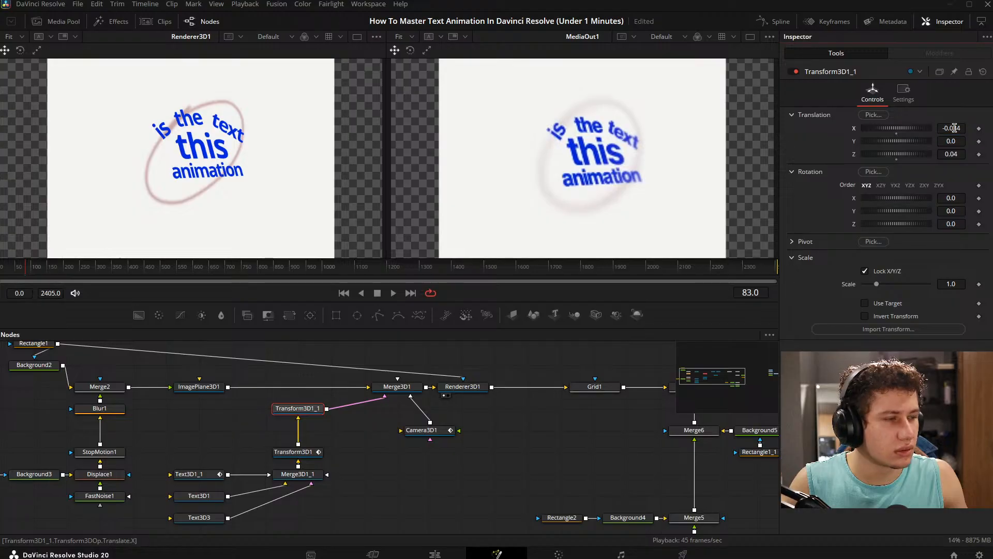
pyautogui.moveTo(312, 484); pyautogui.dragTo(359, 440)
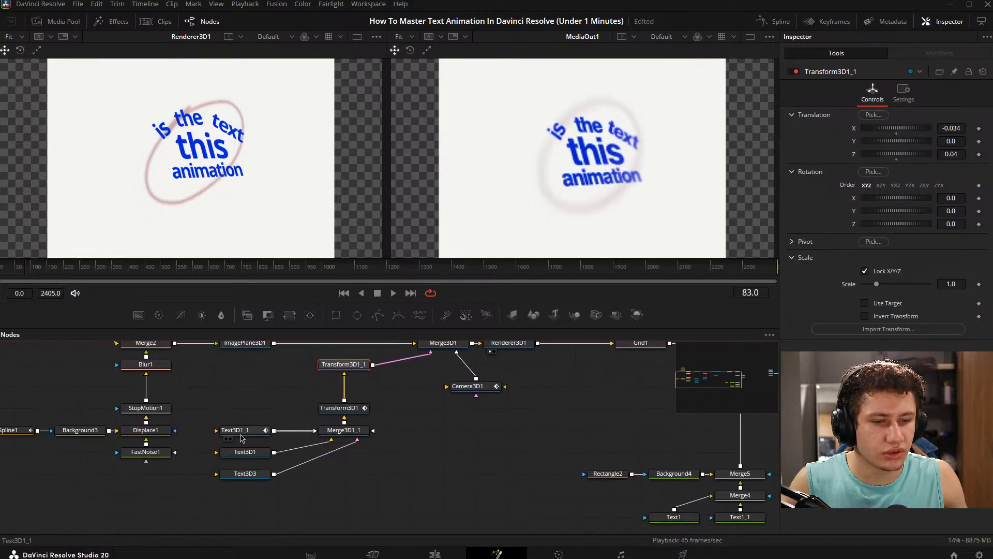
# - Lower the curved text of Text3D1_1 by setting its layout Center Y to 0.794
pyautogui.click(241, 437)
pyautogui.click(839, 97)
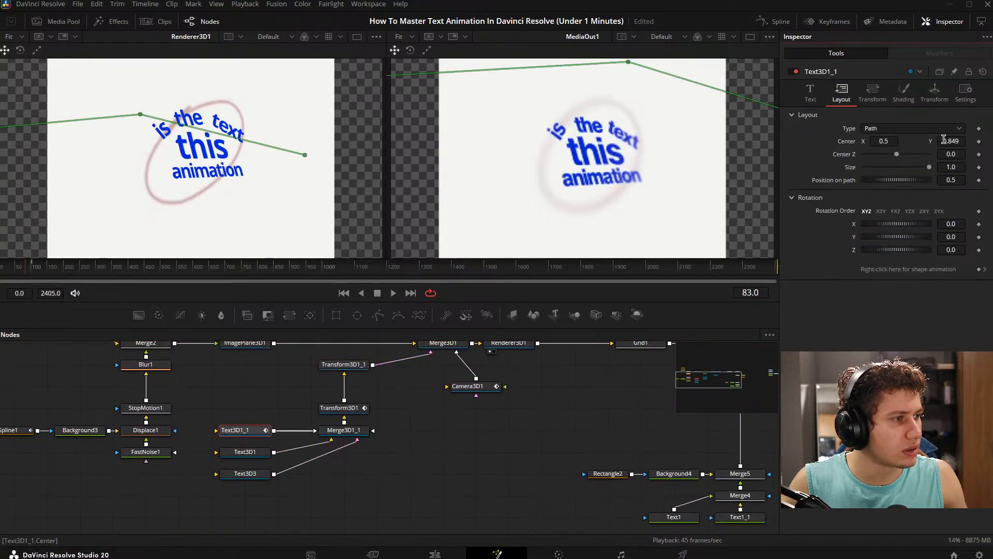
pyautogui.moveTo(943, 139); pyautogui.dragTo(941, 139)
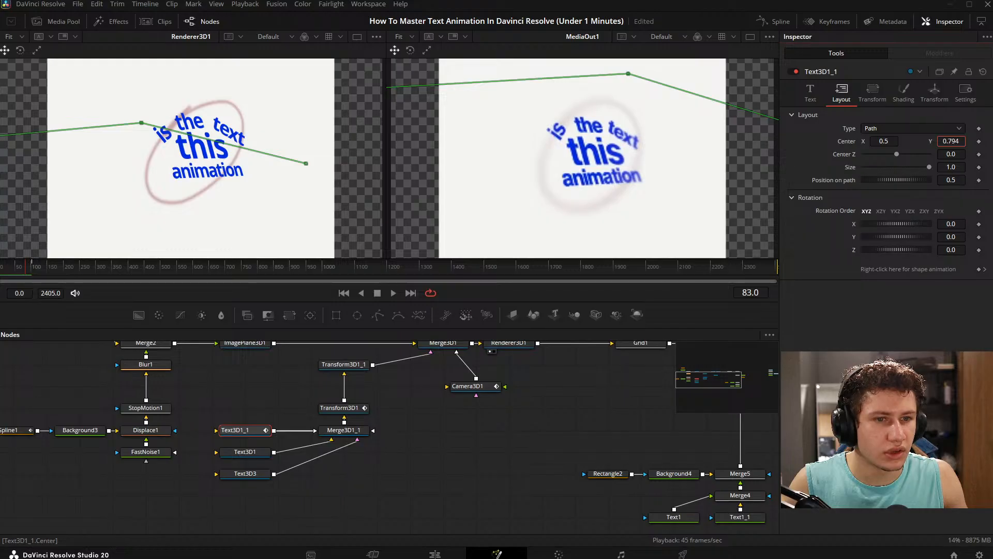
# - Unlock Transform3D1_1's X/Y/Z scale and set its X scale to 1.033 and Y scale to 0.96
pyautogui.click(422, 469)
pyautogui.click(344, 364)
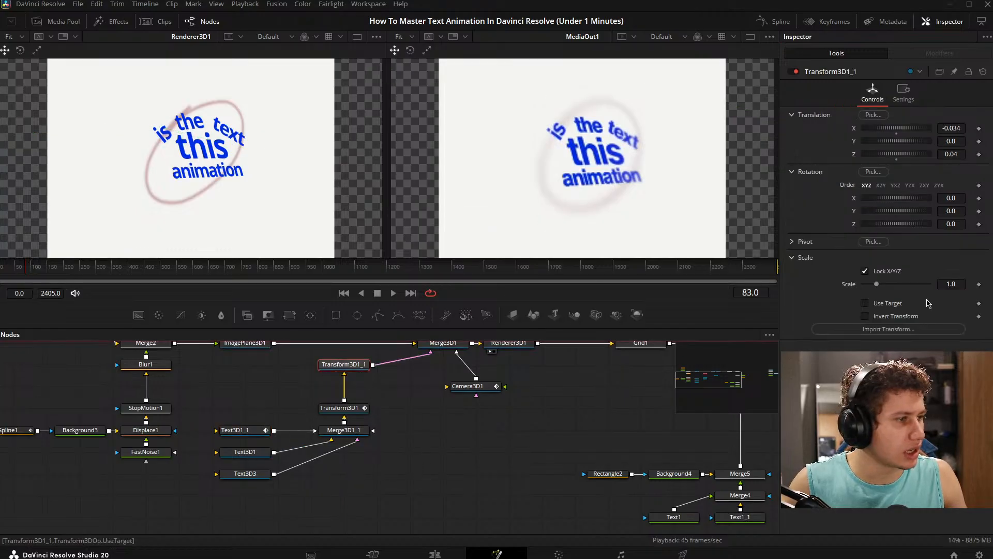
pyautogui.click(864, 271)
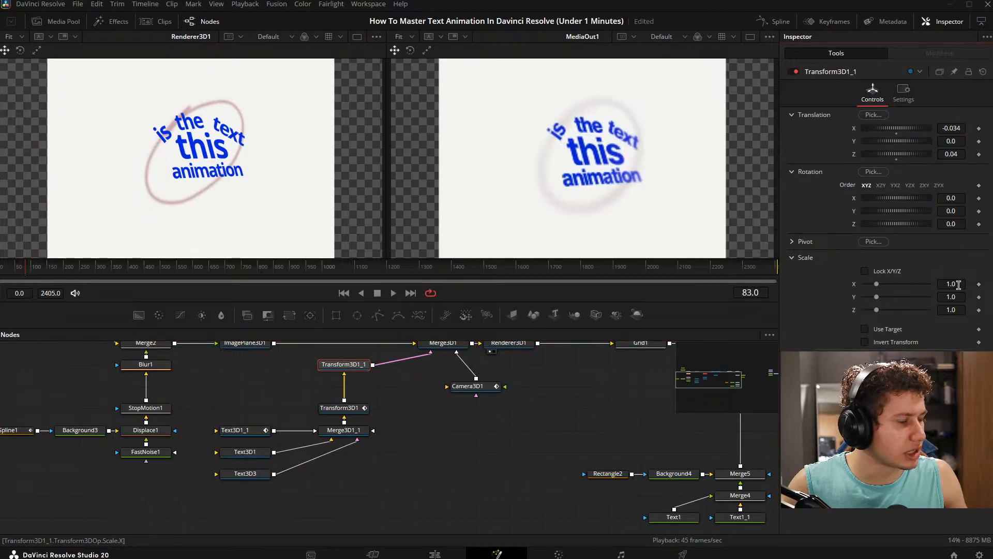
pyautogui.moveTo(962, 293)
pyautogui.mouseDown()
pyautogui.moveTo(952, 294)
pyautogui.moveTo(960, 284)
pyautogui.mouseUp()
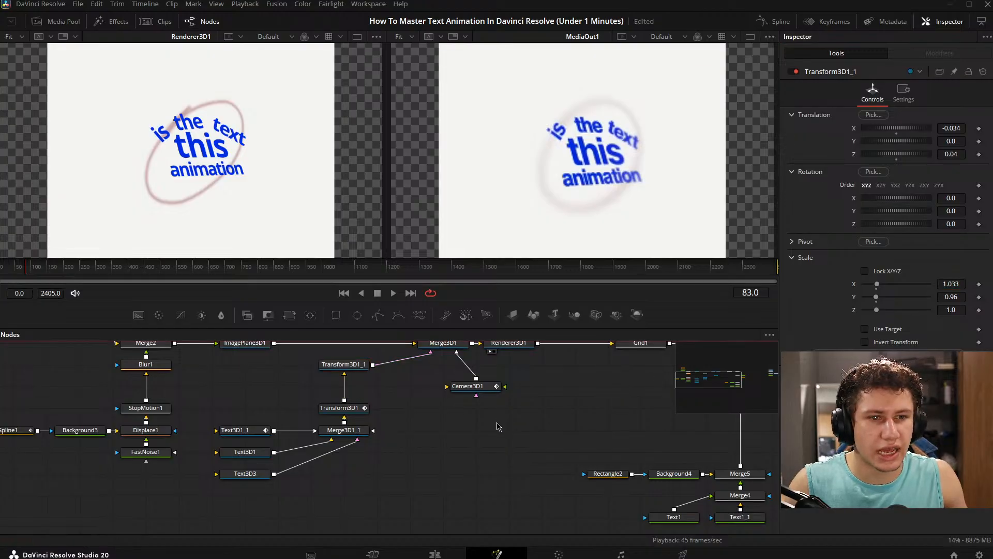
# - Compare the translation, rotation and scale settings of Transform3D1 and Transform3D1_1, keeping the two nodes spaced apart in the chain
pyautogui.moveTo(350, 364); pyautogui.dragTo(264, 436)
pyautogui.click(427, 417)
pyautogui.click(355, 389)
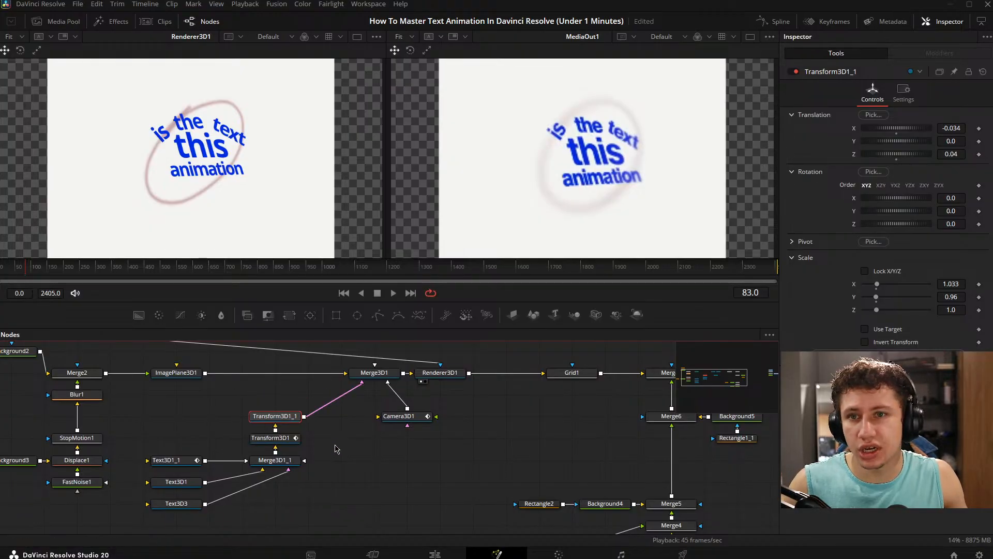
pyautogui.click(270, 437)
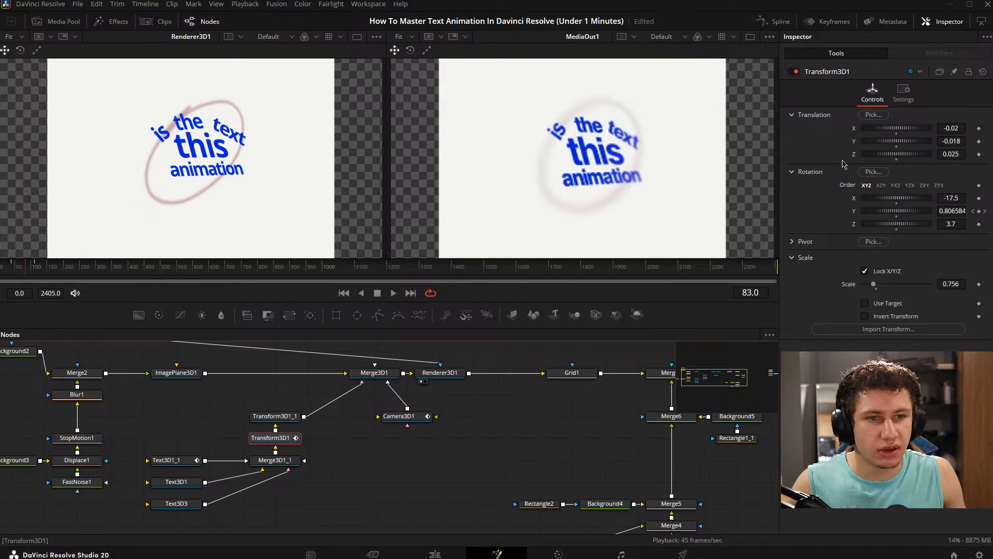
pyautogui.click(337, 474)
pyautogui.click(280, 440)
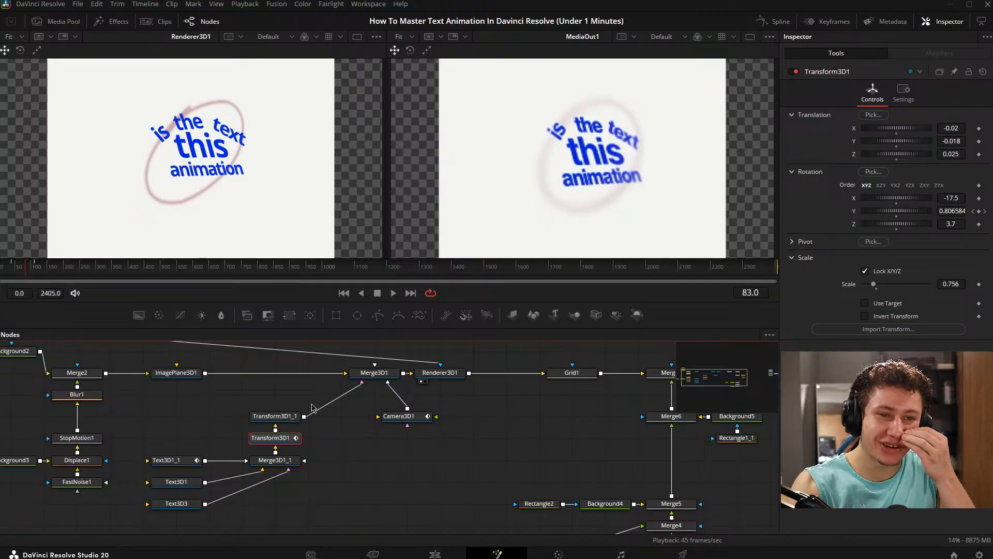
pyautogui.click(293, 419)
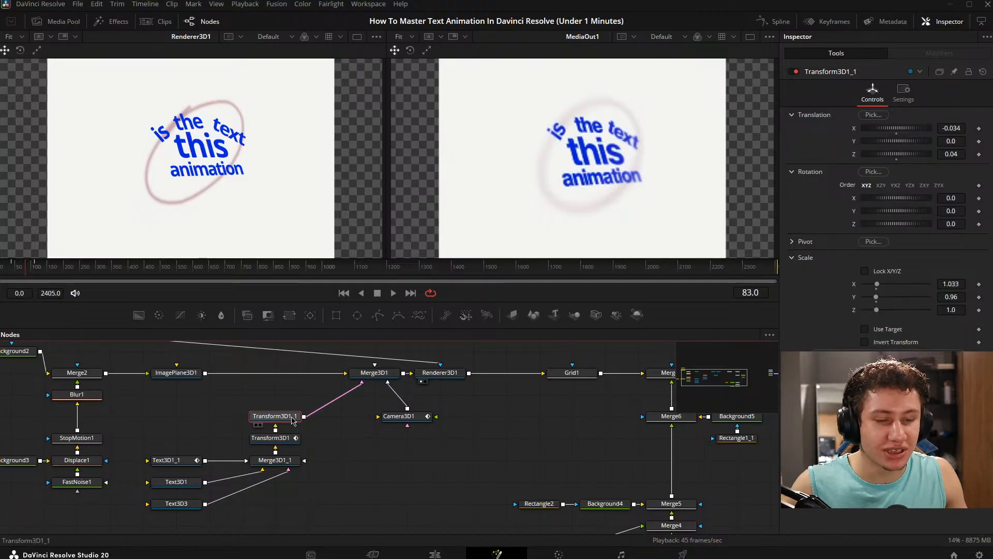
pyautogui.moveTo(276, 418); pyautogui.dragTo(275, 402)
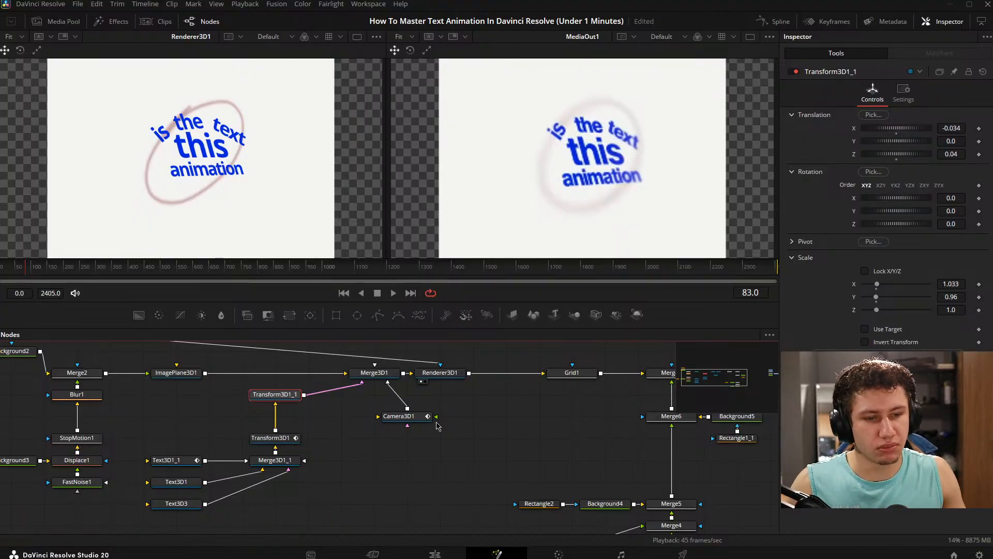
# - Play and scrub through the first 150 frames, comparing the rendered text and ellipse with the reference
pyautogui.click(347, 427)
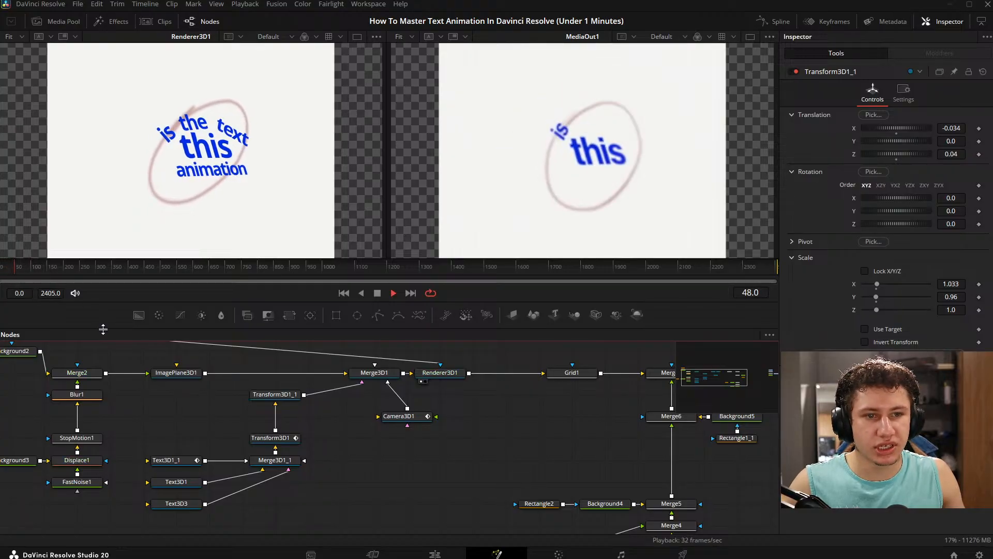
pyautogui.press('space')
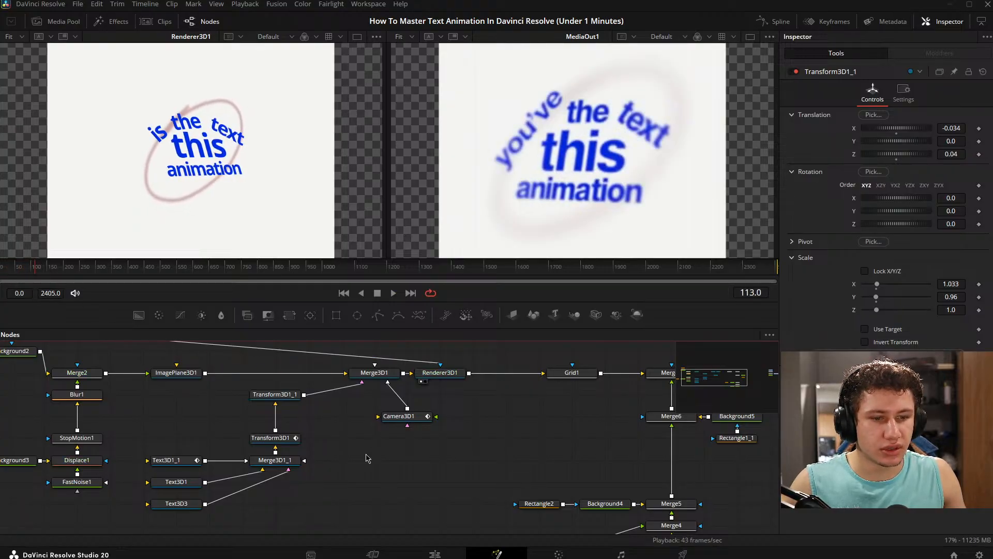
pyautogui.moveTo(425, 418); pyautogui.dragTo(390, 422)
pyautogui.moveTo(36, 270); pyautogui.dragTo(17, 248)
pyautogui.moveTo(385, 513); pyautogui.dragTo(406, 496)
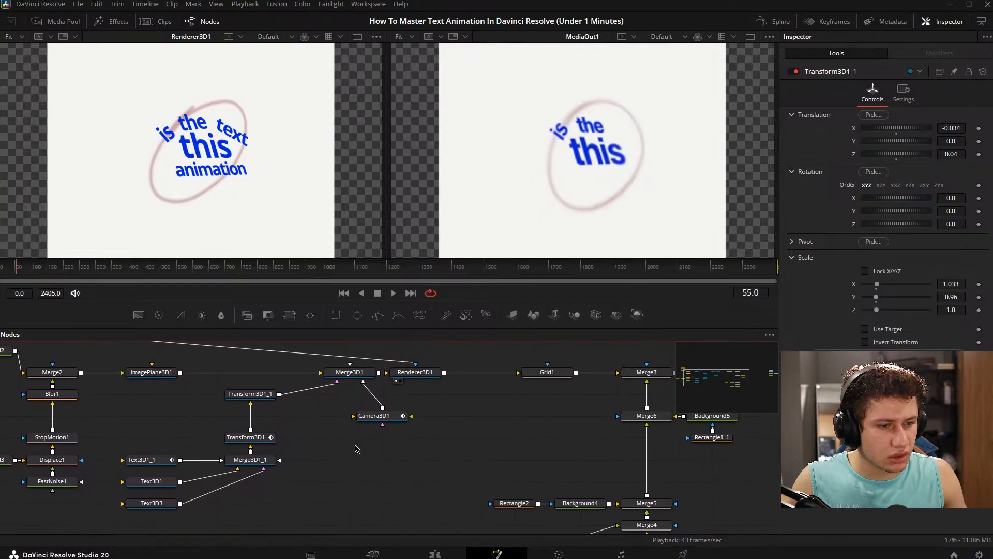
pyautogui.moveTo(372, 414); pyautogui.dragTo(327, 467)
pyautogui.moveTo(28, 272)
pyautogui.mouseDown()
pyautogui.moveTo(2, 273)
pyautogui.moveTo(10, 273)
pyautogui.mouseUp()
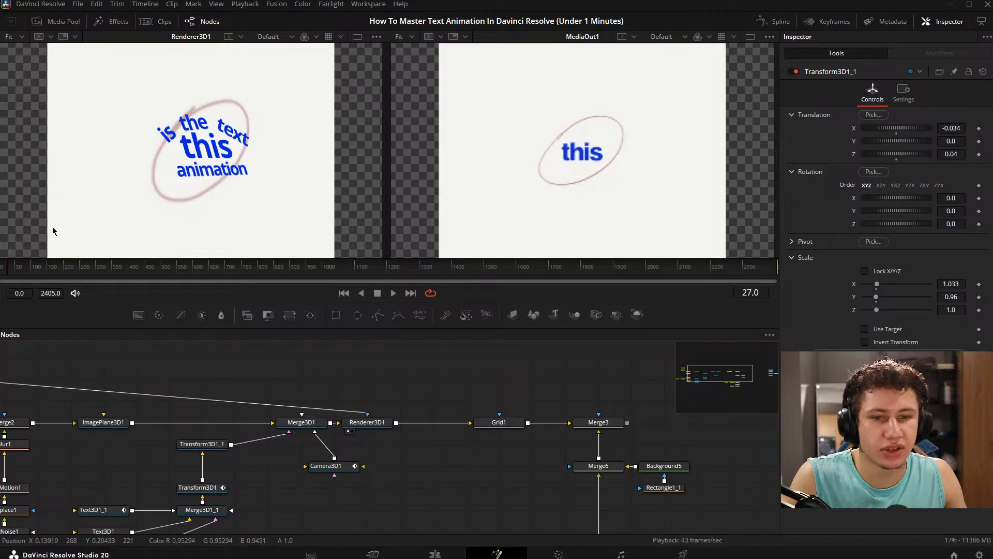
pyautogui.moveTo(10, 270); pyautogui.dragTo(43, 258)
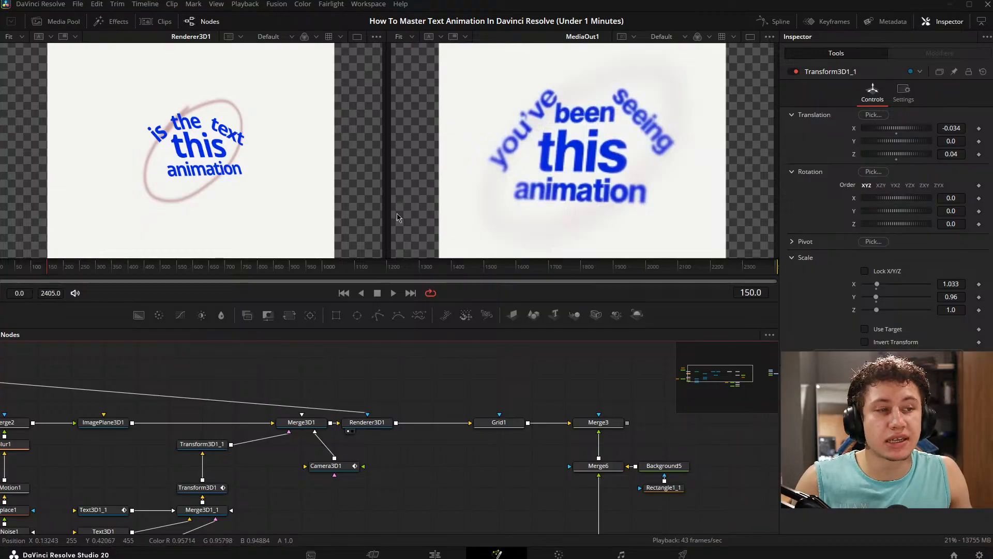
pyautogui.moveTo(37, 269); pyautogui.dragTo(41, 265)
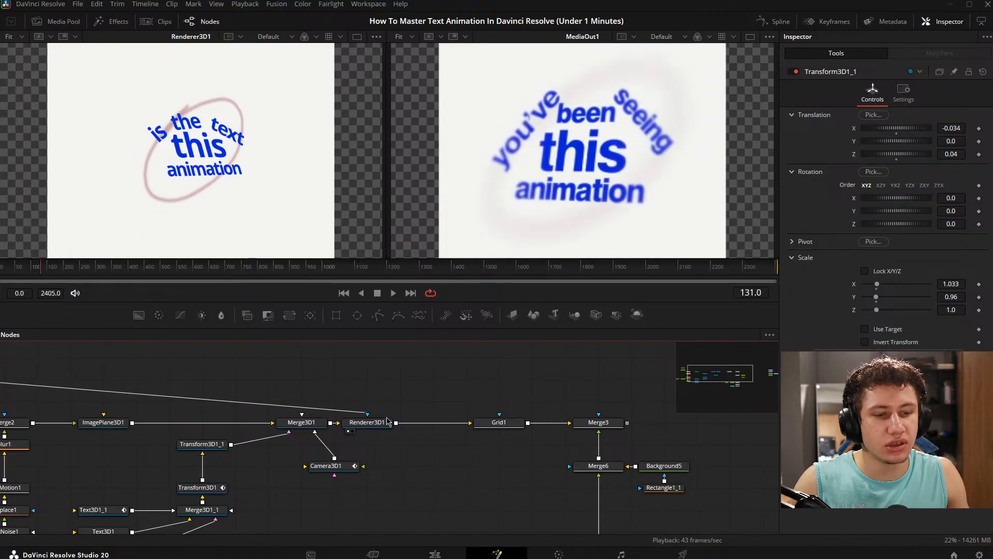
# - Inspect the Merge3D1 scene from several angles in the first viewer, and return that viewer to Renderer3D1
pyautogui.moveTo(387, 417); pyautogui.dragTo(401, 418)
pyautogui.moveTo(313, 425); pyautogui.dragTo(240, 162)
pyautogui.scroll(-3, 240, 162)
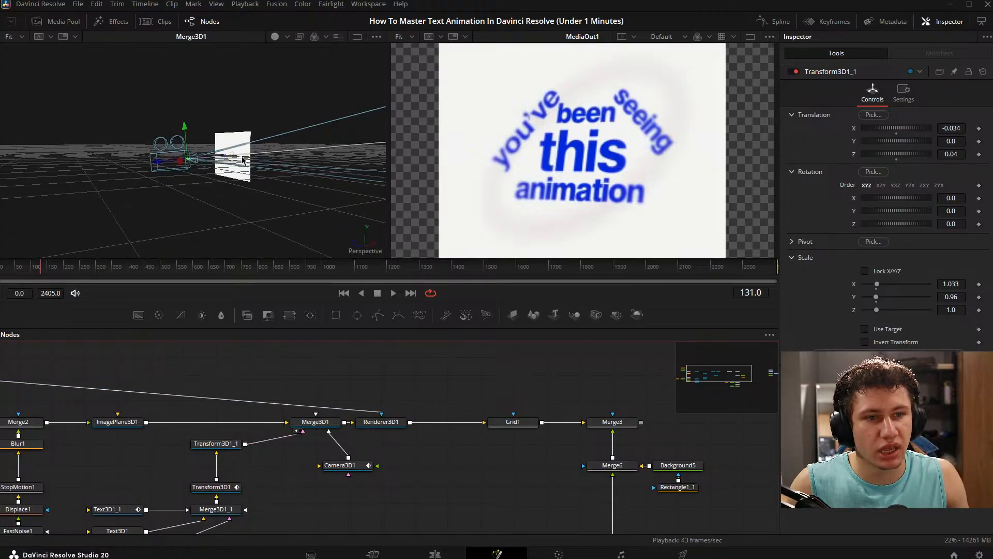
pyautogui.scroll(6, 284, 189)
pyautogui.moveTo(303, 172); pyautogui.dragTo(429, 178)
pyautogui.scroll(5, 185, 208)
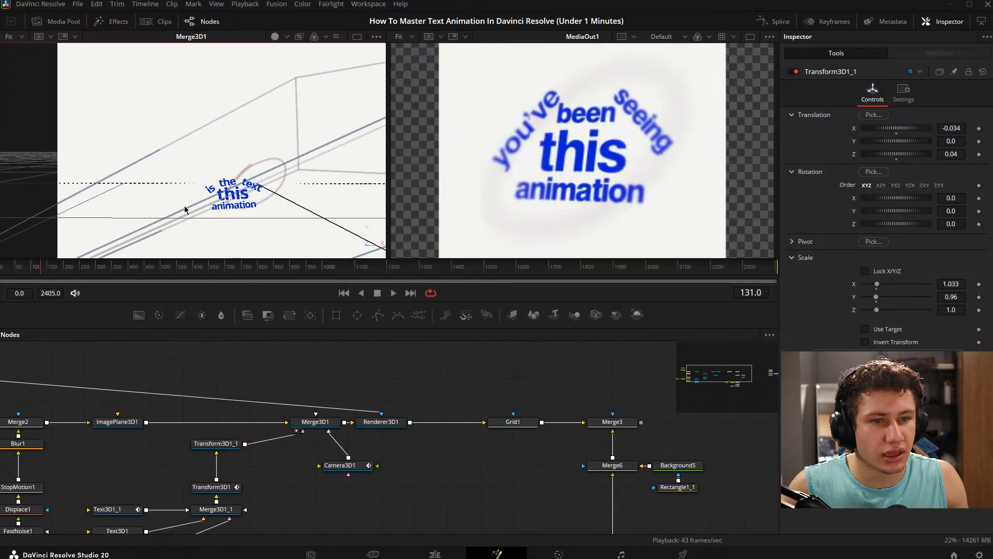
pyautogui.moveTo(250, 194); pyautogui.dragTo(79, 143)
pyautogui.scroll(-5, 201, 193)
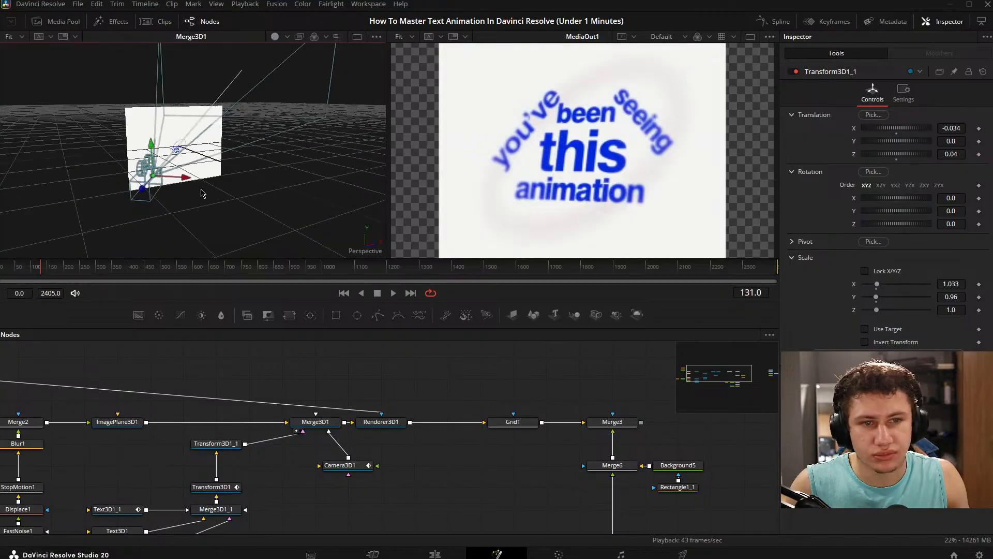
pyautogui.click(362, 430)
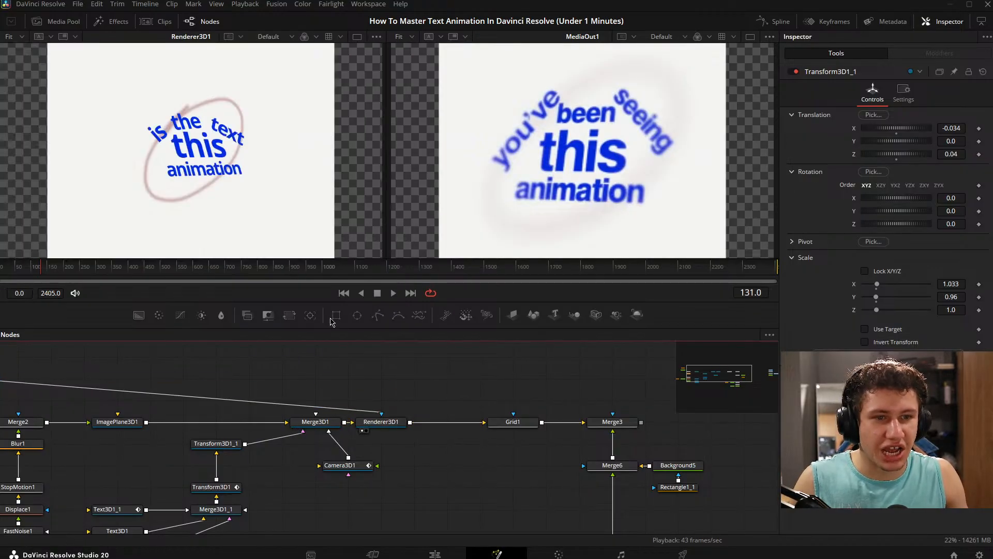
# - At frame 51, check Merge2 and Background2 in the first viewer, ending with Merge2 fitted to the viewer
pyautogui.moveTo(336, 385); pyautogui.dragTo(420, 369)
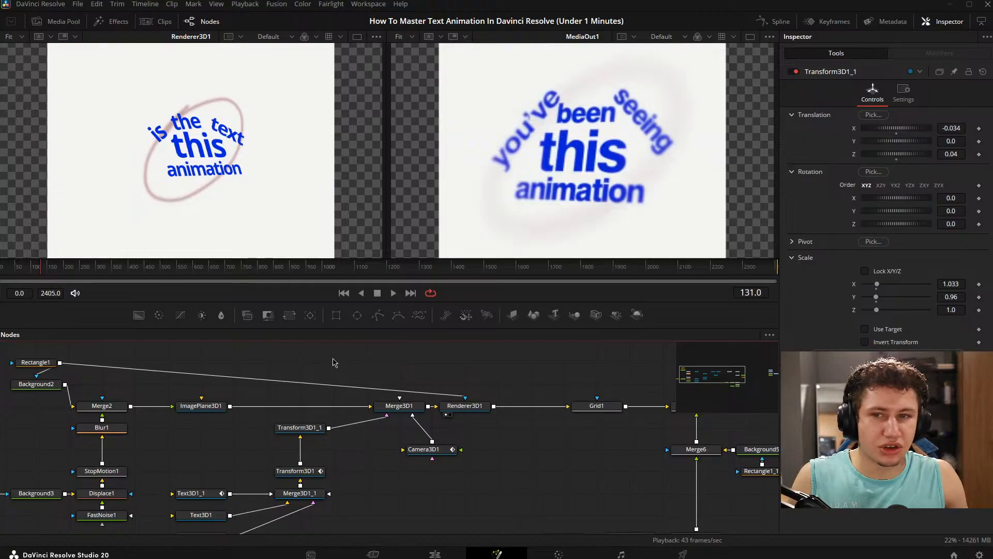
pyautogui.moveTo(389, 378)
pyautogui.mouseDown()
pyautogui.moveTo(361, 382)
pyautogui.moveTo(380, 379)
pyautogui.mouseUp()
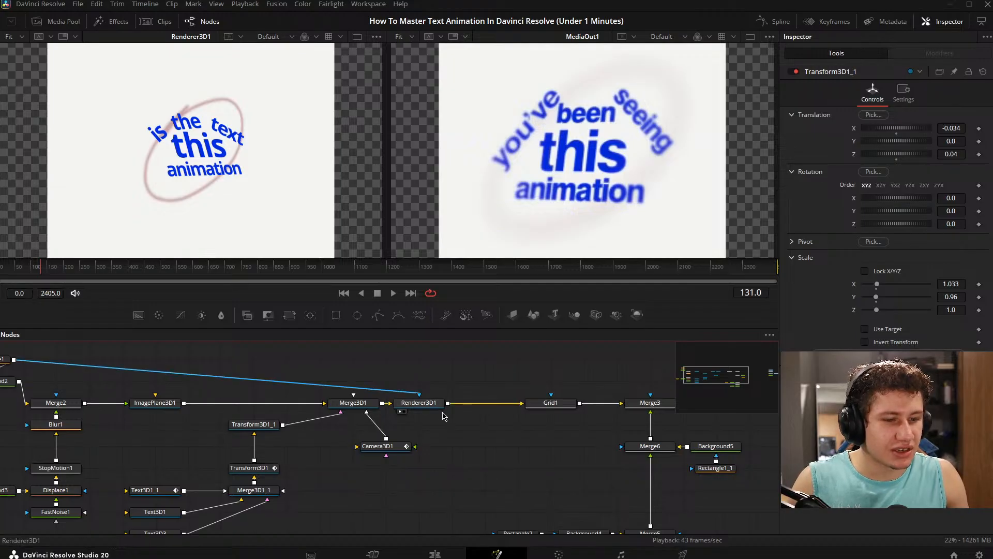
pyautogui.moveTo(443, 415); pyautogui.dragTo(471, 393)
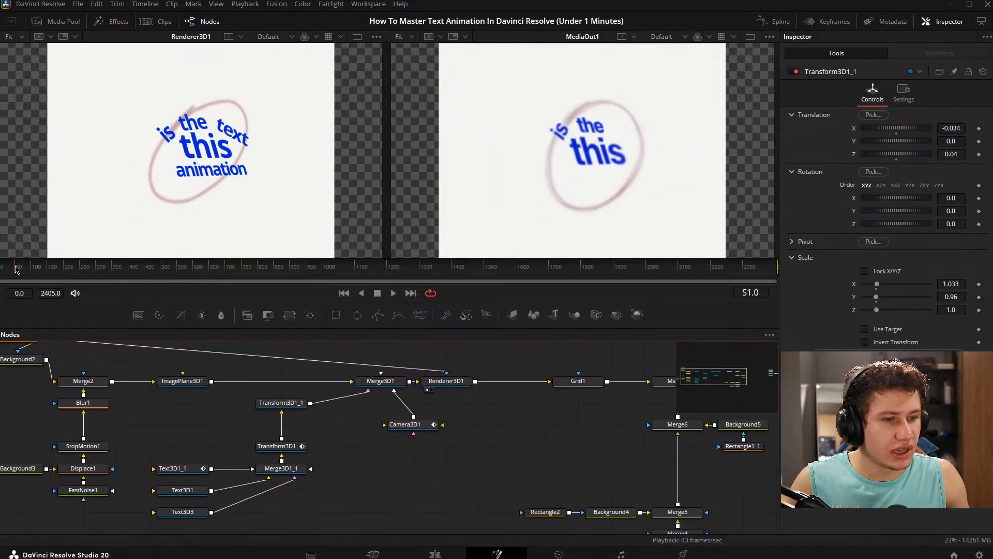
pyautogui.moveTo(294, 432); pyautogui.dragTo(505, 418)
pyautogui.scroll(-3, 348, 430)
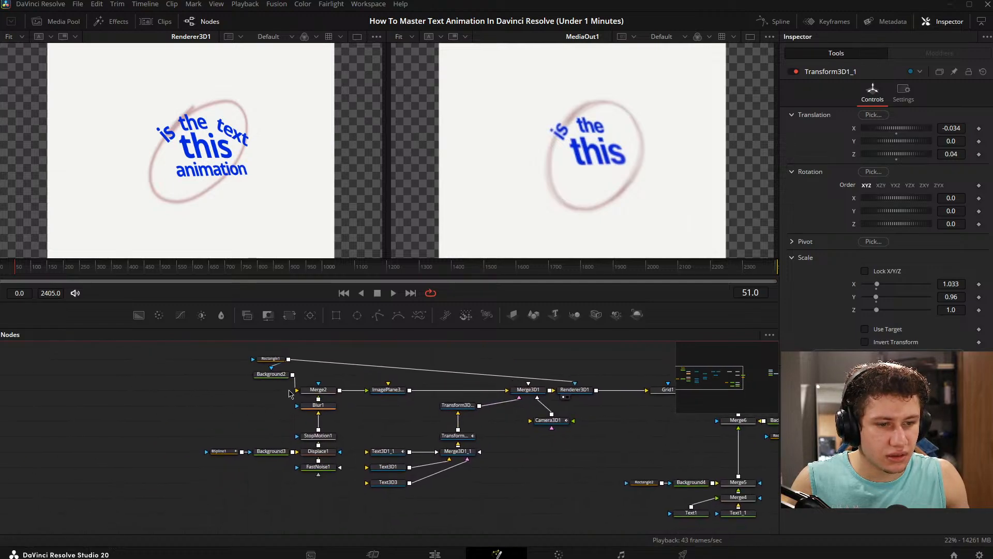
pyautogui.moveTo(325, 397); pyautogui.dragTo(213, 166)
pyautogui.scroll(3, 242, 239)
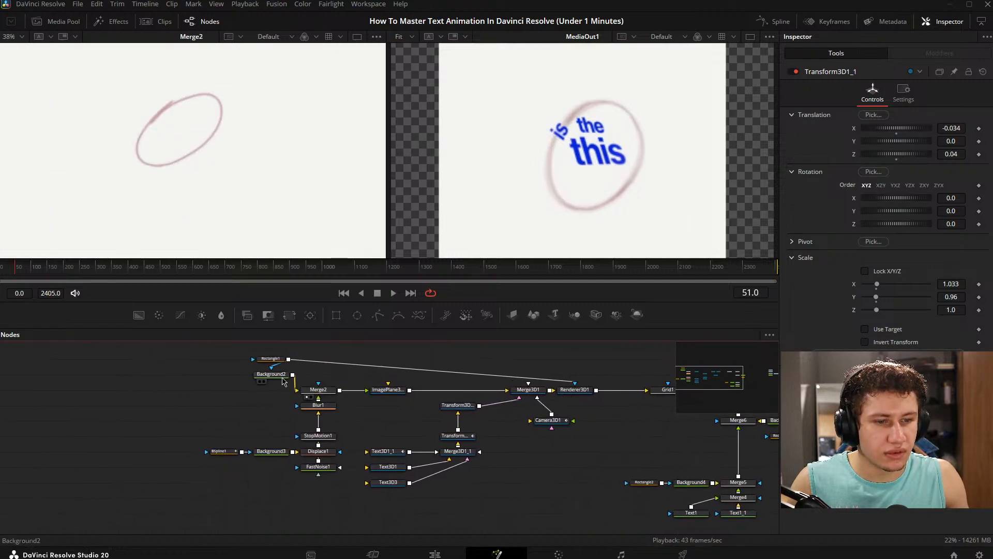
pyautogui.moveTo(283, 376); pyautogui.dragTo(202, 222)
pyautogui.scroll(-3, 233, 245)
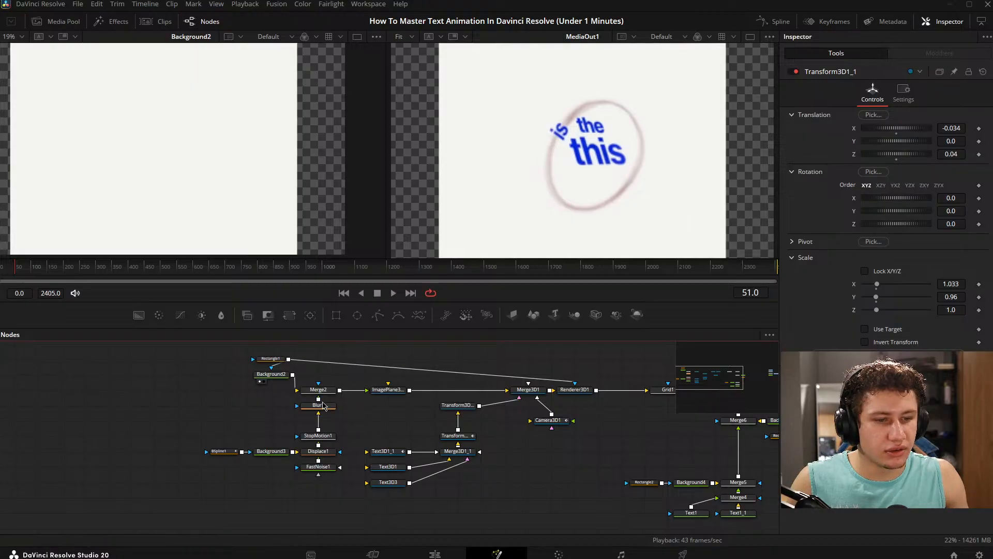
pyautogui.moveTo(329, 395); pyautogui.dragTo(206, 164)
pyautogui.hotkey('ctrl', 'f')
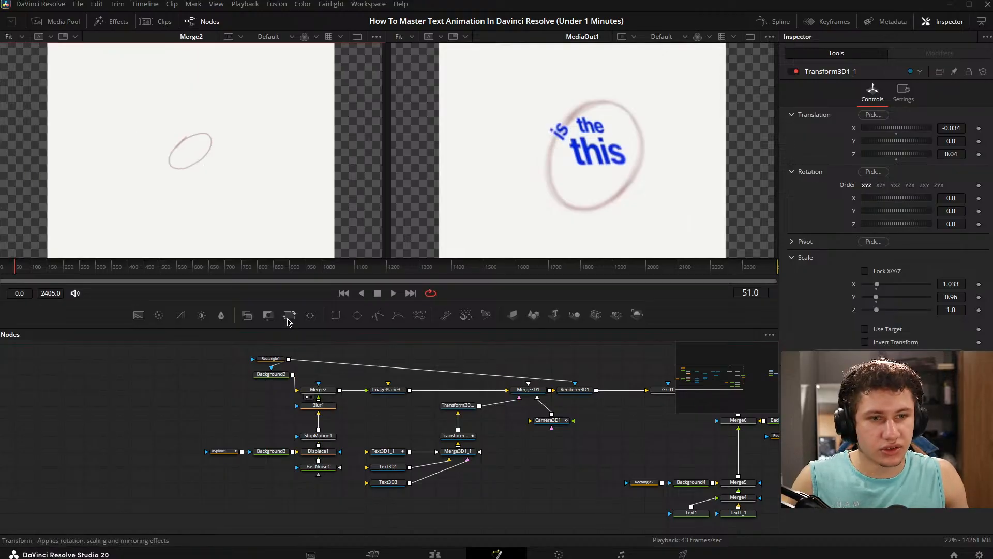
# - Select and copy the ellipse branch: Merge2, Blur1, StopMotion1, Displace1, FastNoise1, Background3, BSpline1, Background2 and Rectangle1
pyautogui.moveTo(404, 408); pyautogui.dragTo(317, 405)
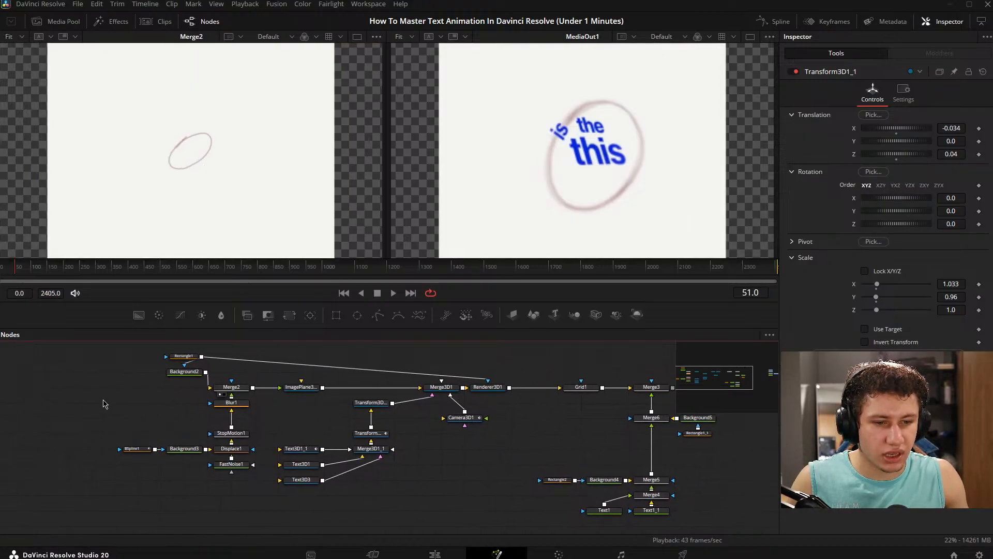
pyautogui.moveTo(173, 393); pyautogui.dragTo(236, 504)
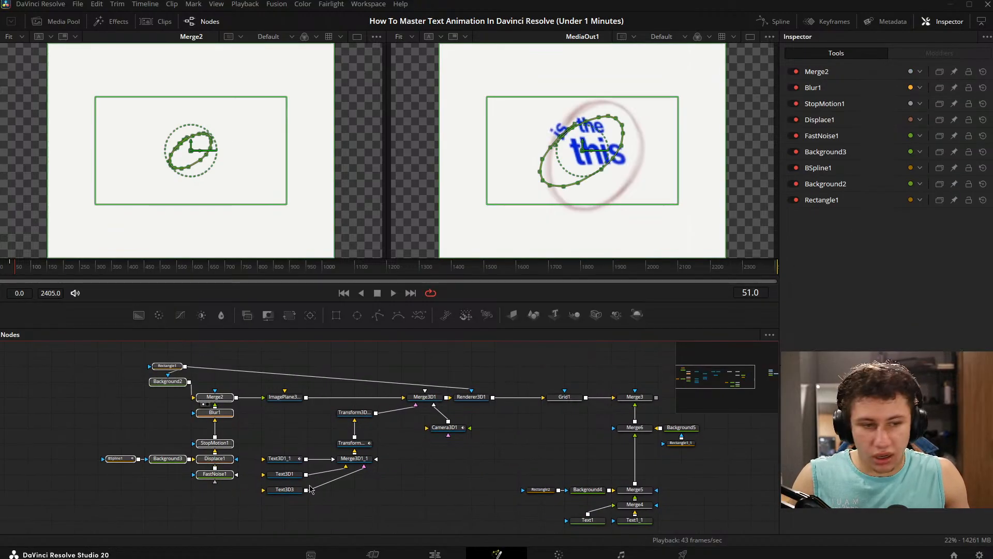
pyautogui.moveTo(469, 454); pyautogui.dragTo(397, 449)
pyautogui.moveTo(275, 402); pyautogui.dragTo(387, 403)
pyautogui.scroll(-1, 222, 378)
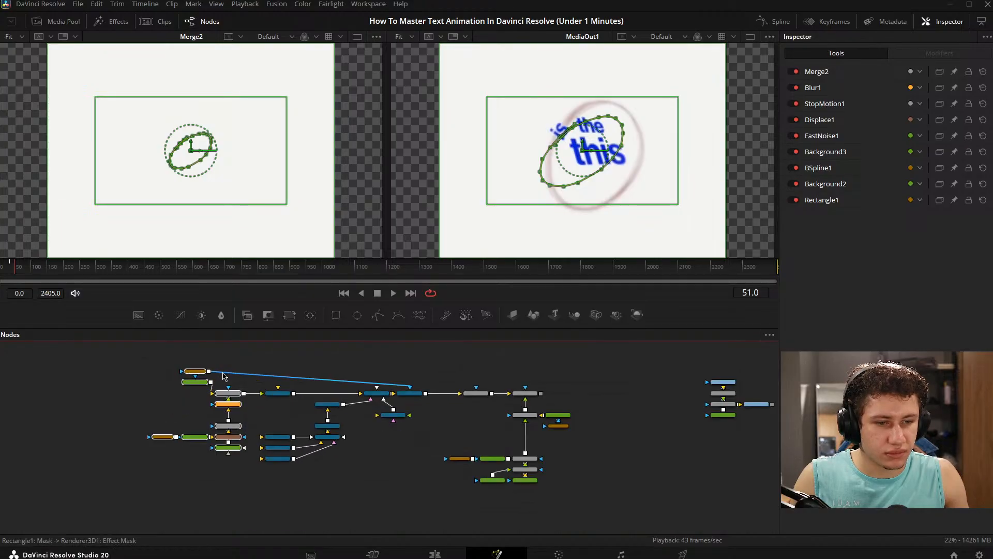
# - Move all nodes from Rectangle1 through Renderer3D1 away from Grid1 to open up space between Renderer3D1 and Grid1
pyautogui.scroll(1, 223, 376)
pyautogui.scroll(-1, 223, 376)
pyautogui.moveTo(125, 355); pyautogui.dragTo(425, 479)
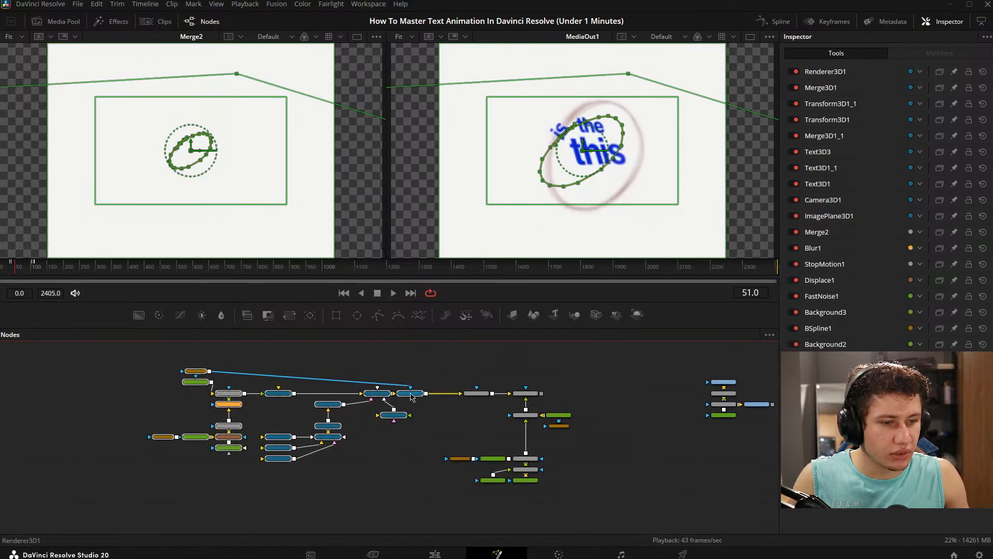
pyautogui.moveTo(410, 394); pyautogui.dragTo(261, 396)
pyautogui.click(264, 381)
pyautogui.moveTo(195, 414); pyautogui.dragTo(336, 407)
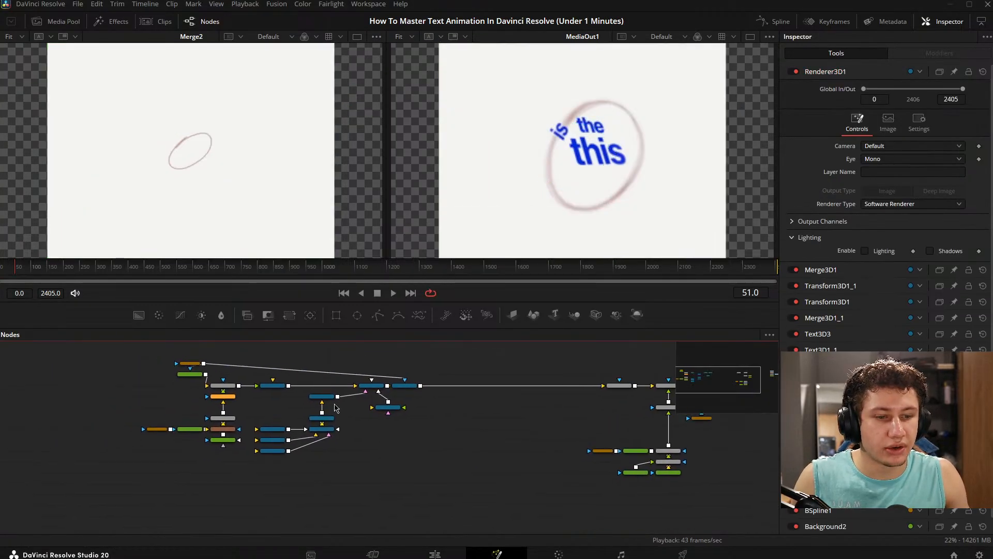
# - Paste the copied ellipse branch into the empty space below the connection between Renderer3D1 and Grid1
pyautogui.scroll(2, 173, 367)
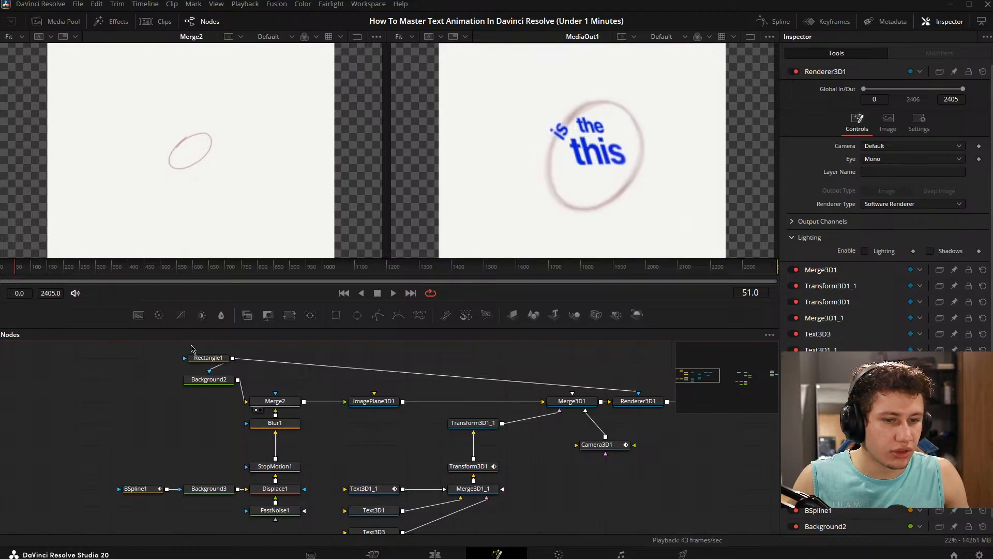
pyautogui.moveTo(751, 442); pyautogui.dragTo(428, 400)
pyautogui.scroll(-3, 463, 438)
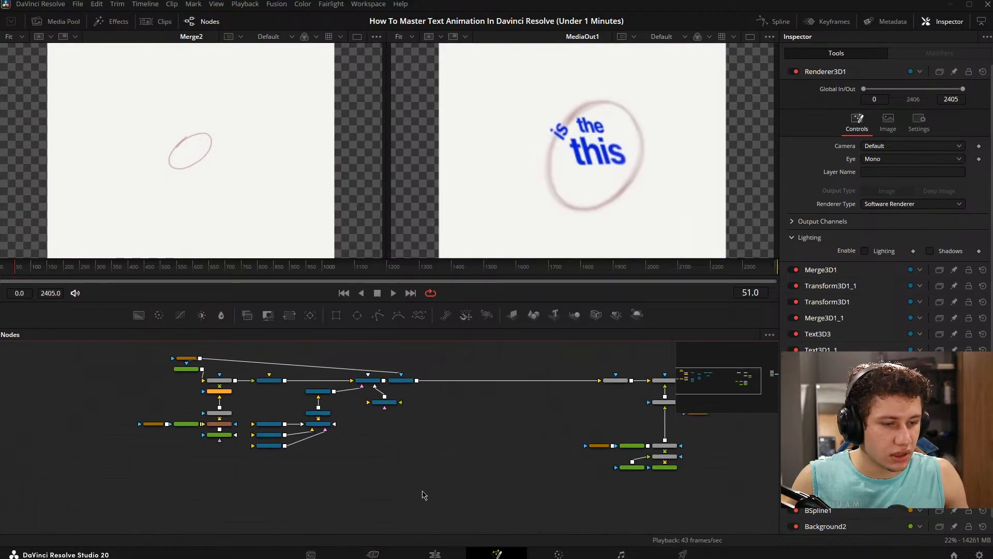
pyautogui.hotkey('ctrl', 'v')
pyautogui.moveTo(470, 482); pyautogui.dragTo(426, 402)
pyautogui.click(425, 365)
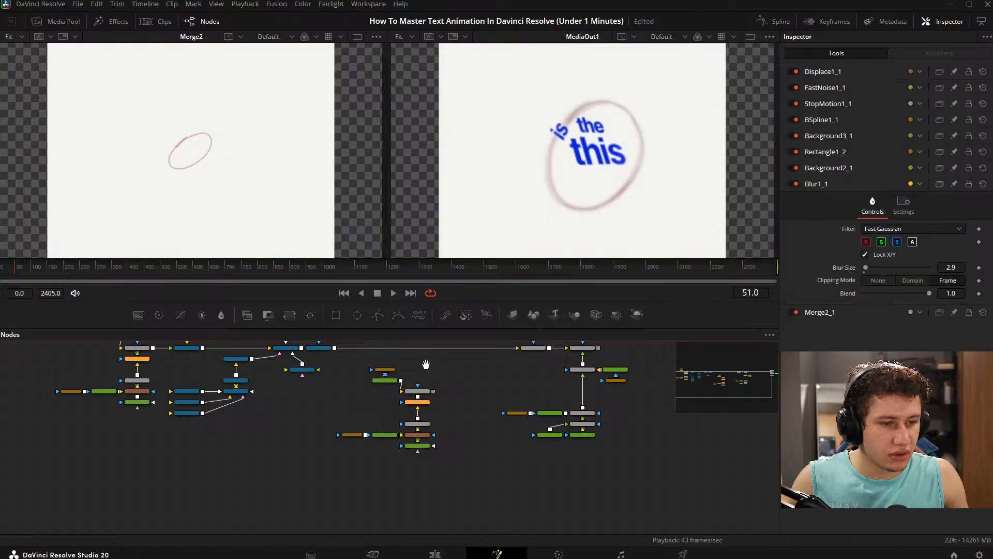
# - At frame 9, merge the pasted ellipse branch's Merge2_1 into the connection between Renderer3D1 and Grid1
pyautogui.scroll(2, 425, 364)
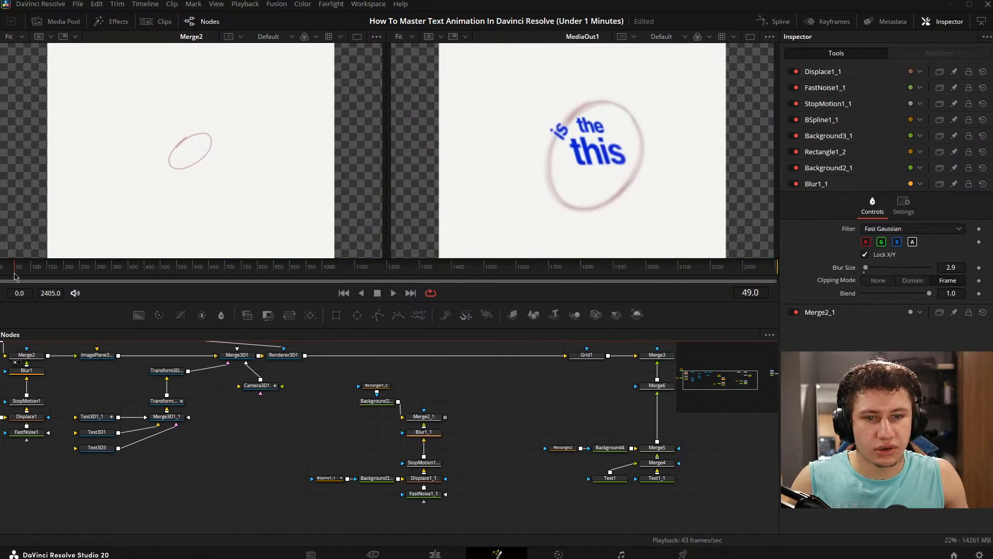
pyautogui.click(3, 270)
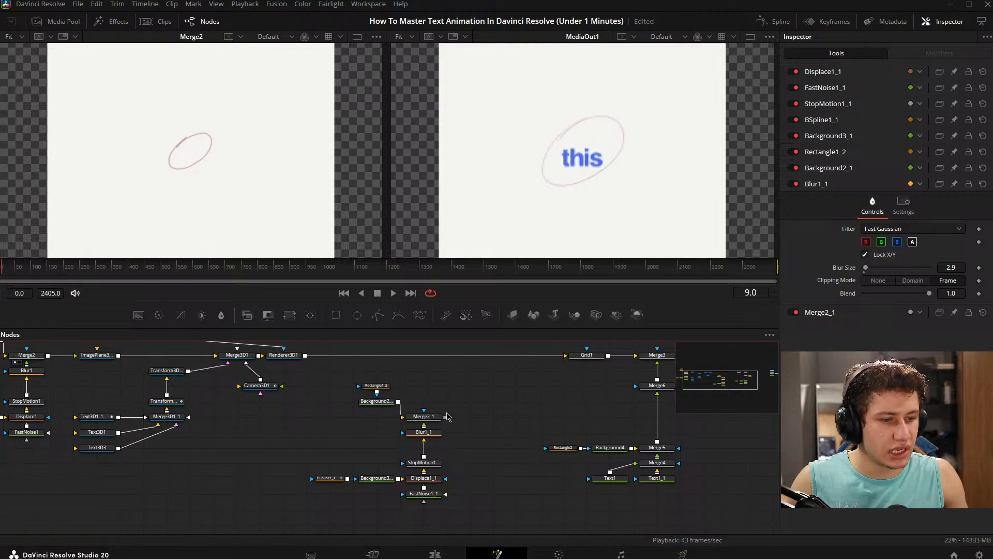
pyautogui.moveTo(421, 432); pyautogui.dragTo(281, 372)
pyautogui.moveTo(459, 436); pyautogui.dragTo(383, 376)
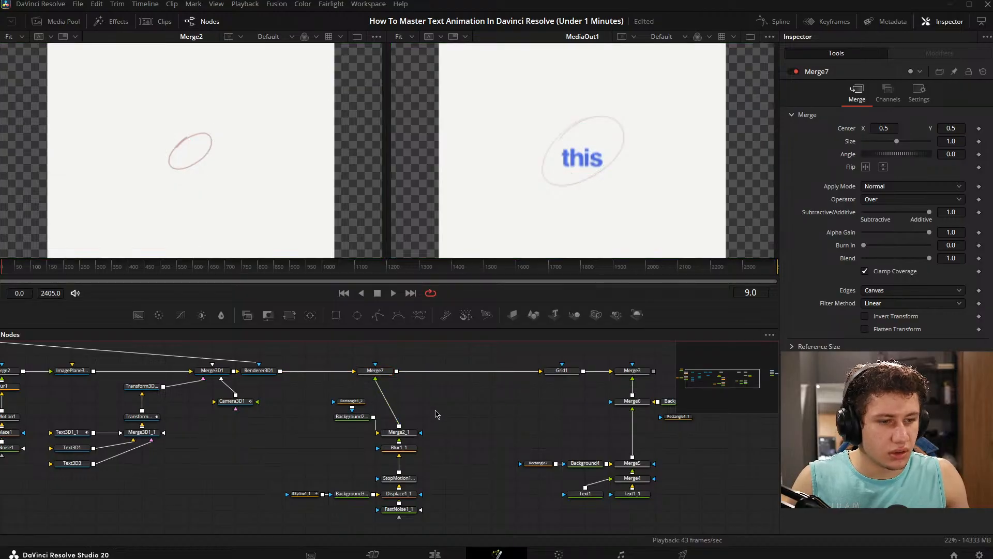
# - Move the whole pasted ellipse branch so that Merge2_1 lines up directly beneath Merge7
pyautogui.moveTo(289, 390); pyautogui.dragTo(428, 517)
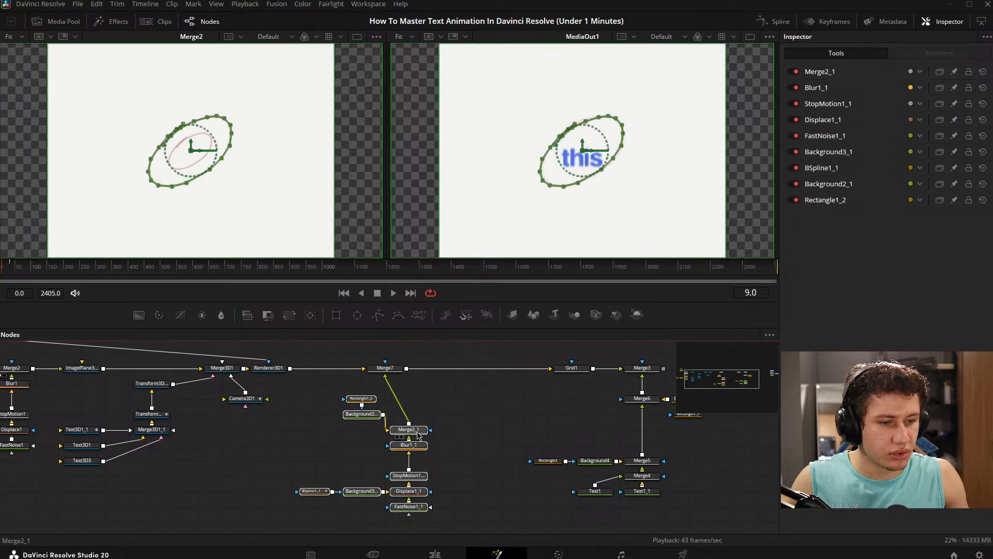
pyautogui.moveTo(418, 432); pyautogui.dragTo(394, 432)
pyautogui.click(454, 418)
# - Add a new Background node merged with Merge3's output and show its image resolution settings
pyautogui.moveTo(415, 354); pyautogui.dragTo(188, 323)
pyautogui.moveTo(628, 392); pyautogui.dragTo(541, 392)
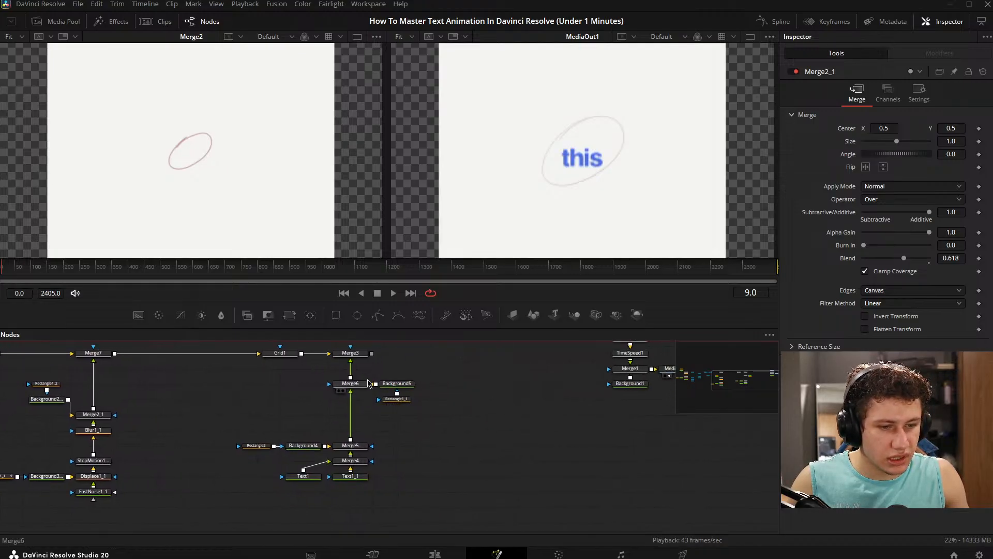
pyautogui.moveTo(140, 316)
pyautogui.mouseDown()
pyautogui.moveTo(480, 406)
pyautogui.moveTo(453, 421)
pyautogui.mouseUp()
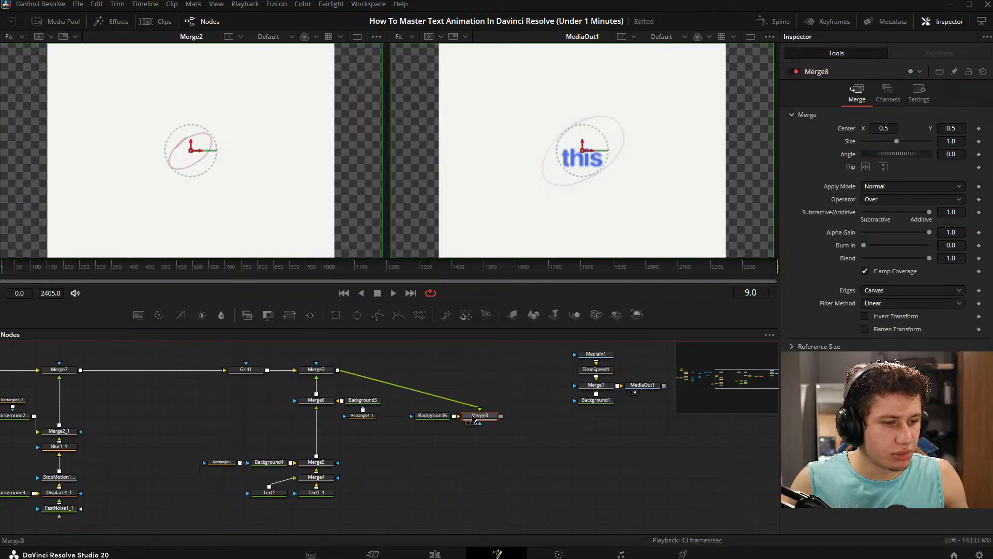
pyautogui.click(432, 415)
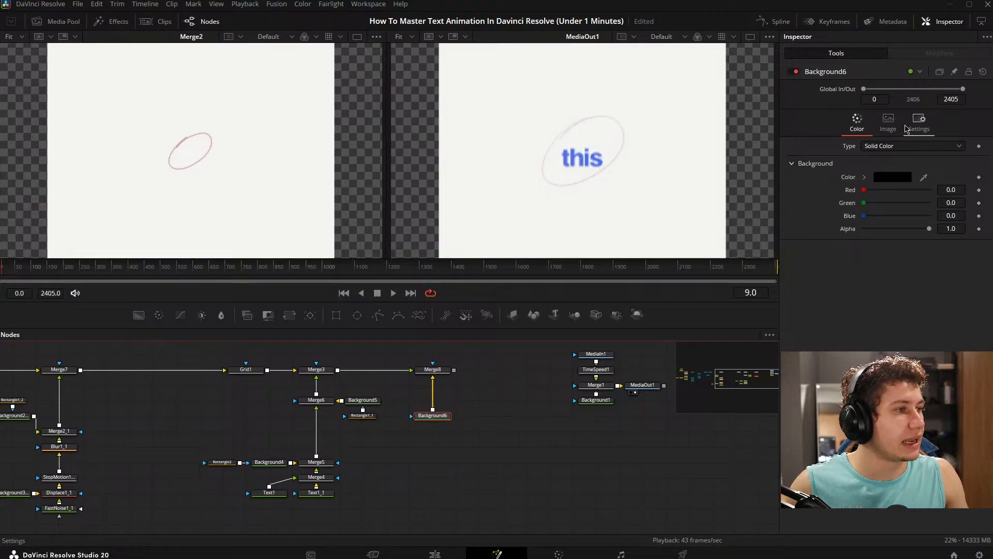
pyautogui.click(887, 124)
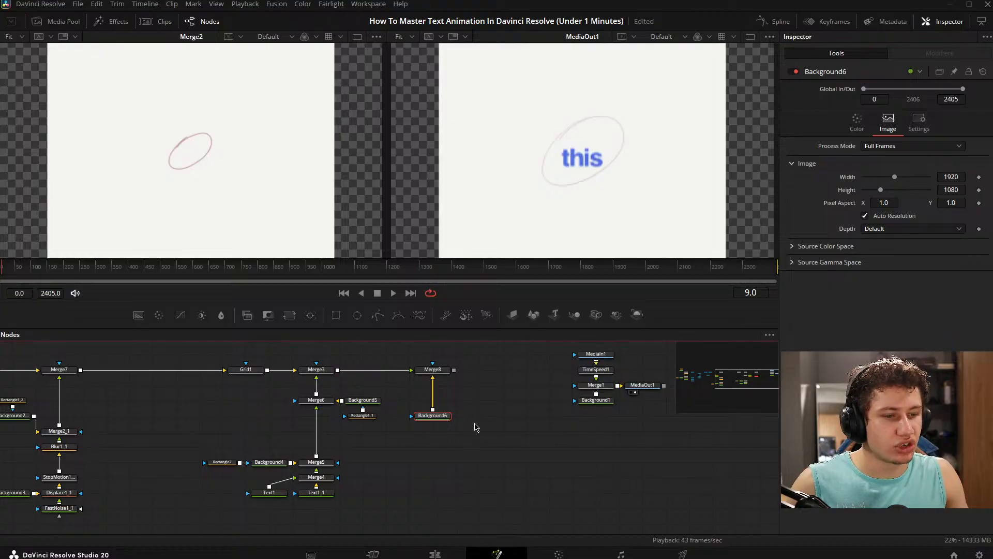
# - Show Merge7 in the first viewer and fit the image to the viewer
pyautogui.hscroll(-6, 384, 430)
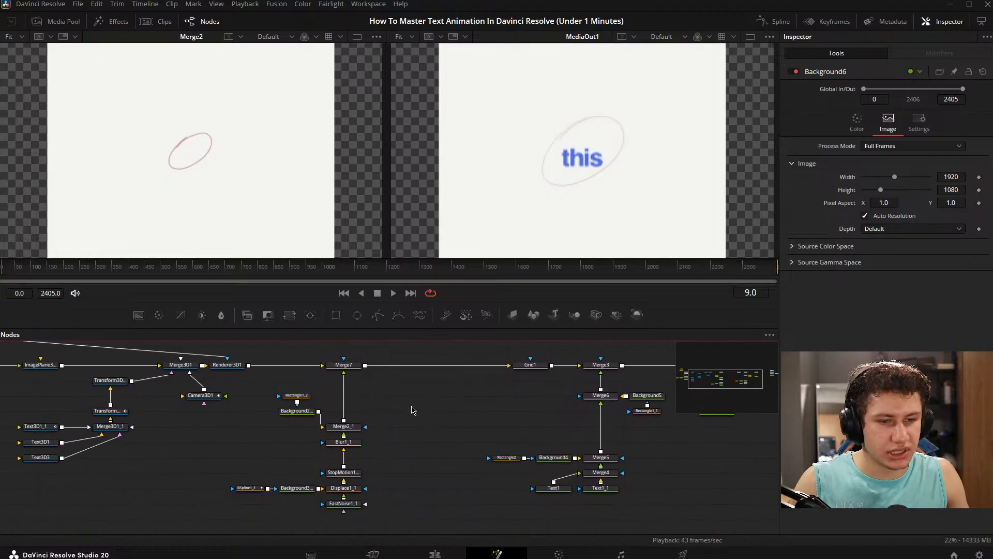
pyautogui.moveTo(259, 408); pyautogui.dragTo(331, 429)
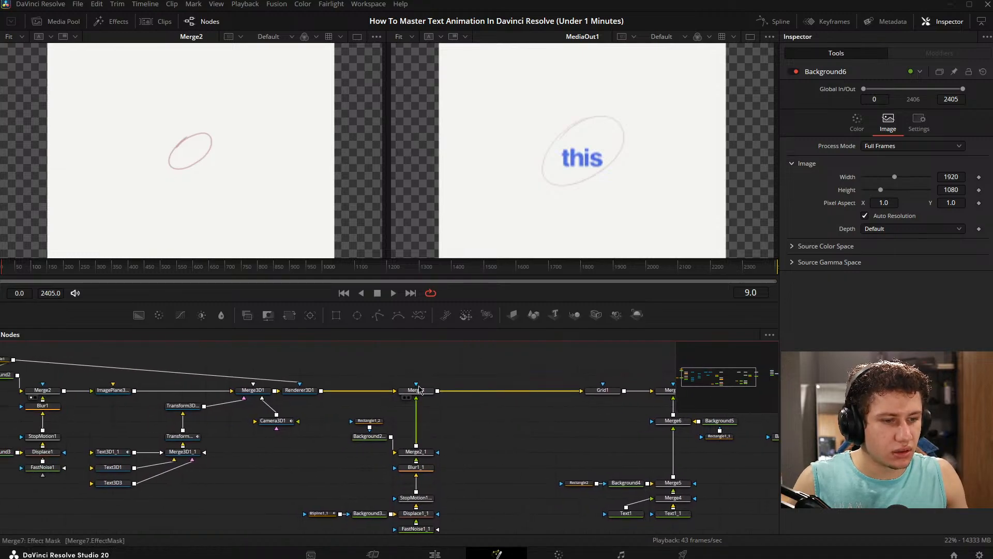
pyautogui.click(404, 397)
pyautogui.scroll(-3, 269, 175)
pyautogui.click(245, 170)
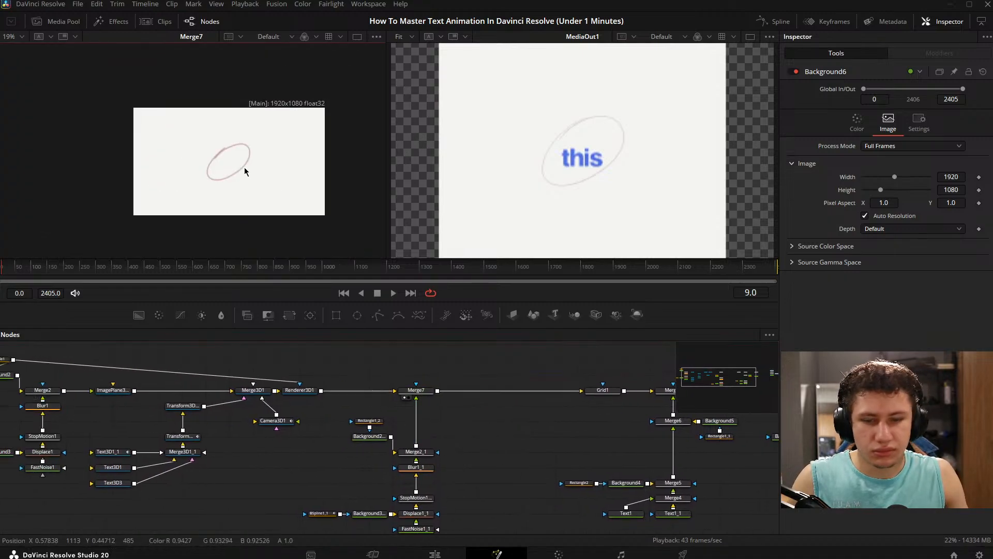
pyautogui.hotkey('ctrl', 'f')
# - Move Rectangle1_2 and Background2_1 level with Merge2_1 to straighten the copied branch's layout
pyautogui.moveTo(461, 440); pyautogui.dragTo(419, 361)
pyautogui.moveTo(360, 369); pyautogui.dragTo(374, 397)
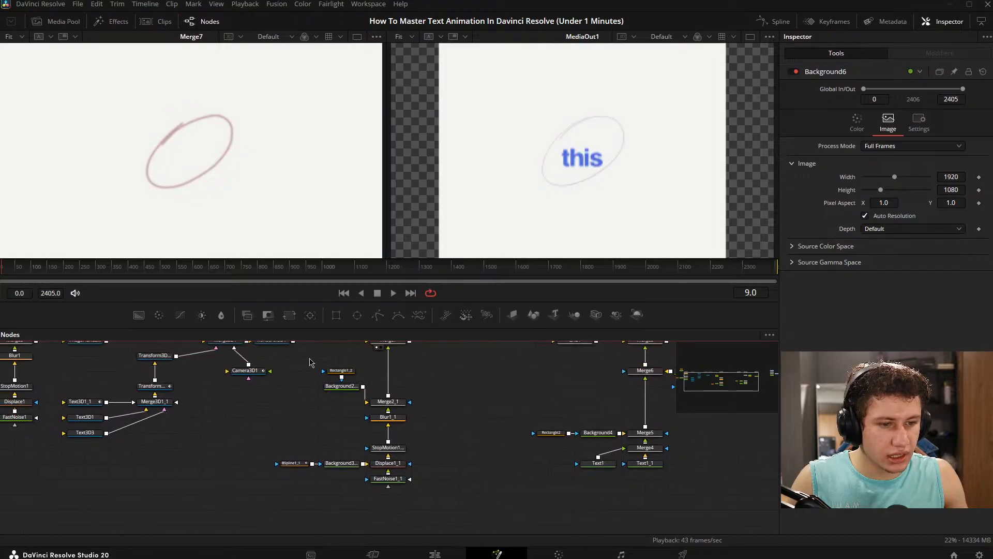
pyautogui.moveTo(300, 358); pyautogui.dragTo(346, 406)
pyautogui.click(442, 381)
pyautogui.moveTo(442, 382); pyautogui.dragTo(446, 409)
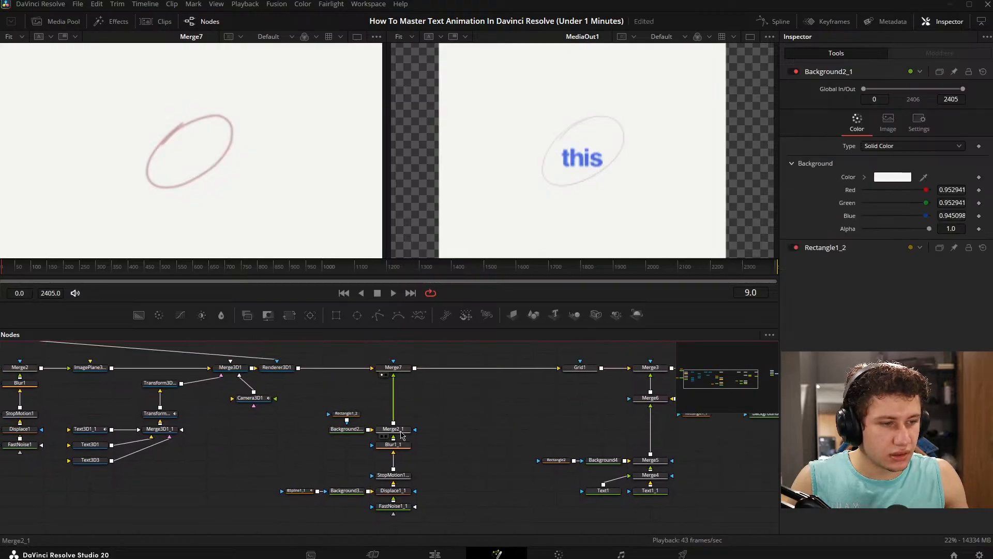
# - Show Merge2_1 in the first viewer, select Merge7 and examine how the ellipse frame and merge inputs are set up
pyautogui.click(401, 432)
pyautogui.moveTo(400, 432); pyautogui.dragTo(235, 166)
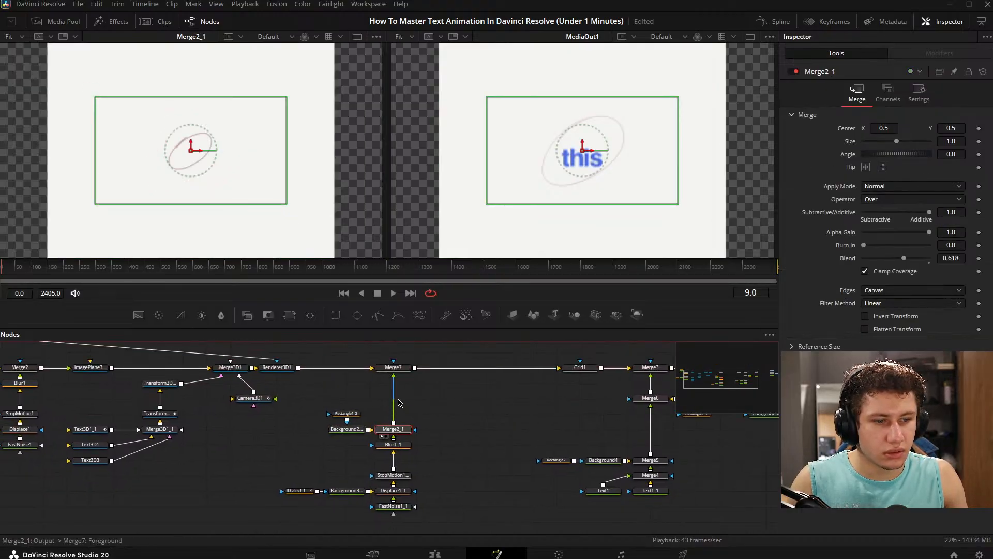
pyautogui.click(393, 367)
pyautogui.scroll(-1, 273, 191)
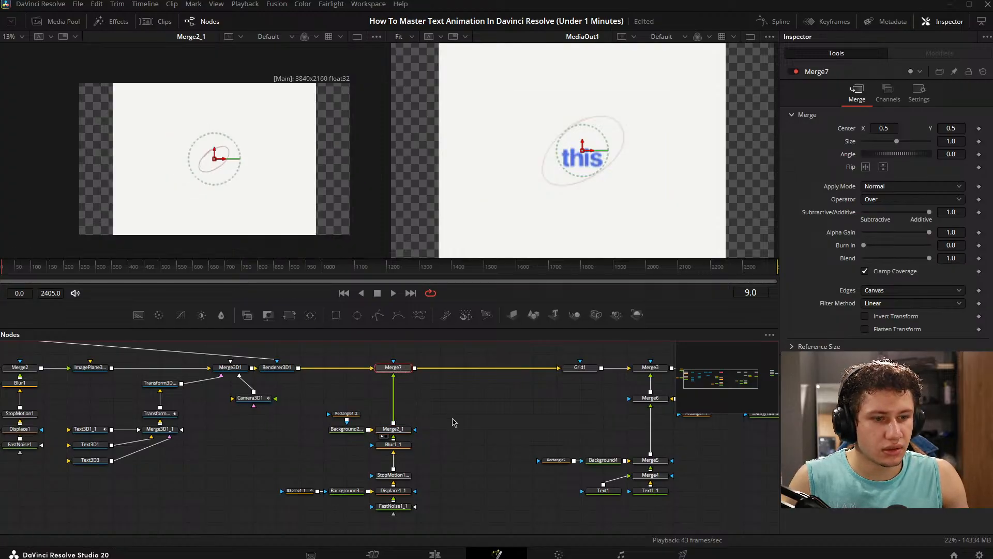
pyautogui.moveTo(452, 422); pyautogui.dragTo(509, 438)
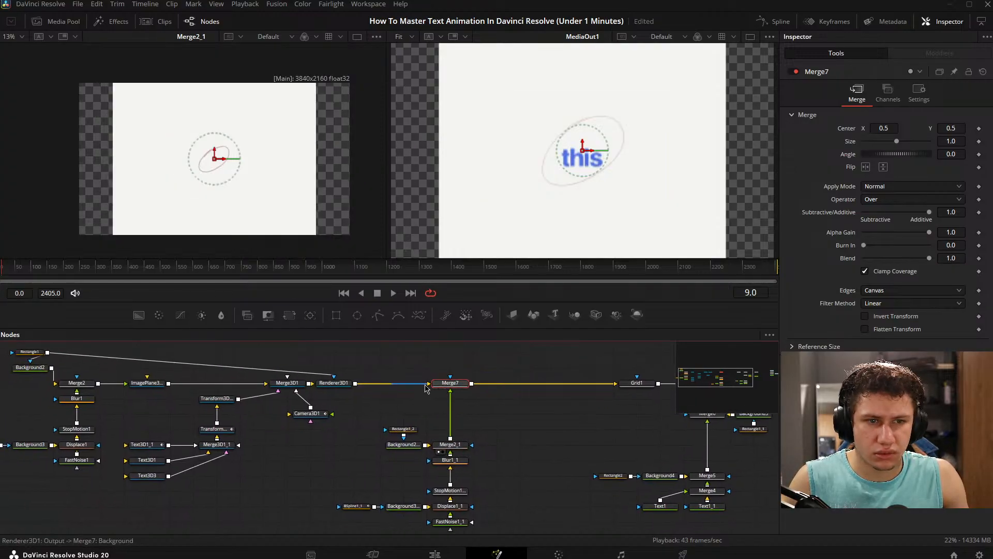
# - Swap Merge7's inputs so Merge2_1 is the background and Renderer3D1 the foreground, and set its Blend to 0
pyautogui.moveTo(450, 399); pyautogui.dragTo(428, 385)
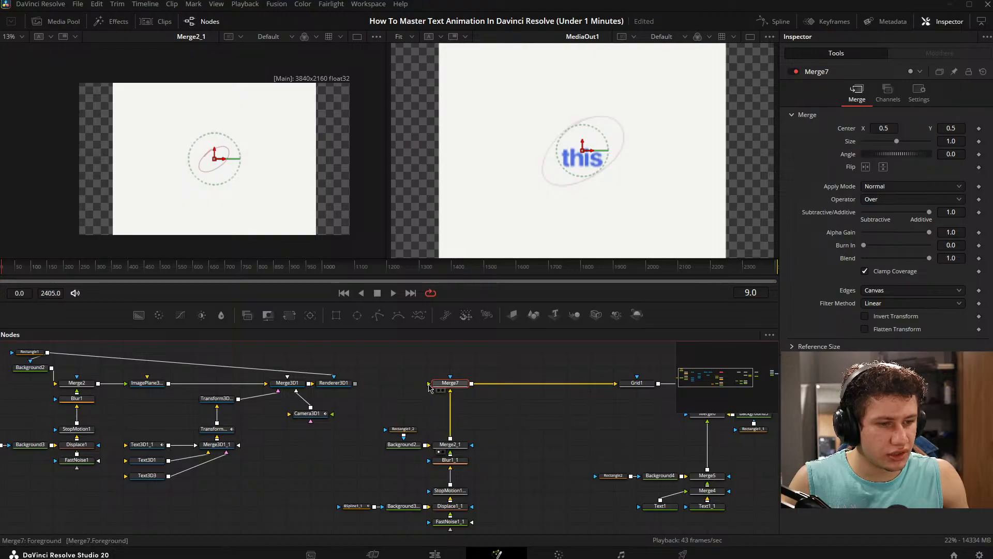
pyautogui.moveTo(356, 383); pyautogui.dragTo(263, 207)
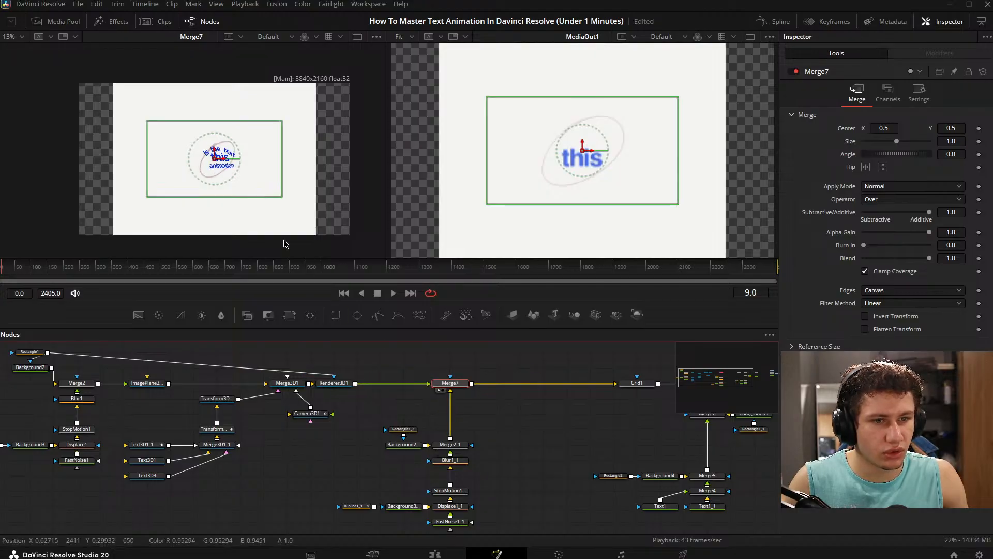
pyautogui.moveTo(928, 260); pyautogui.dragTo(614, 264)
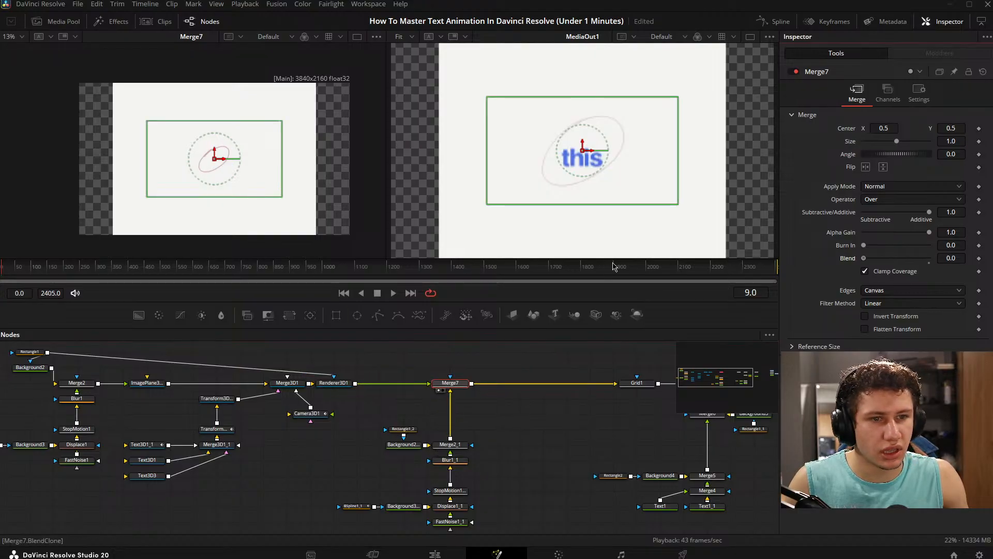
pyautogui.click(539, 454)
pyautogui.moveTo(483, 428); pyautogui.dragTo(437, 416)
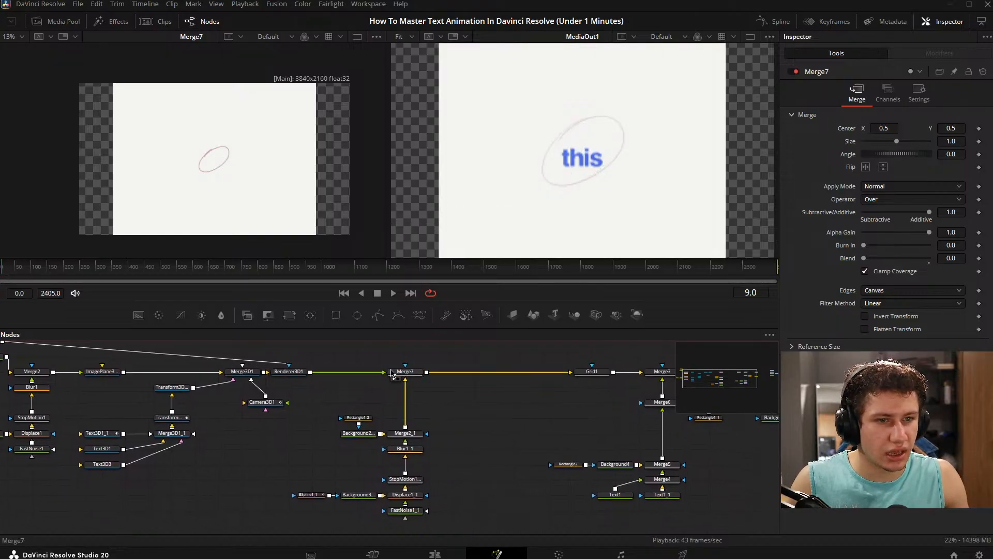
# - With Merge2_1 in the first viewer at frame 22, try enlarging the copied ellipse by setting BSpline1_1's size to 1.175
pyautogui.click(394, 440)
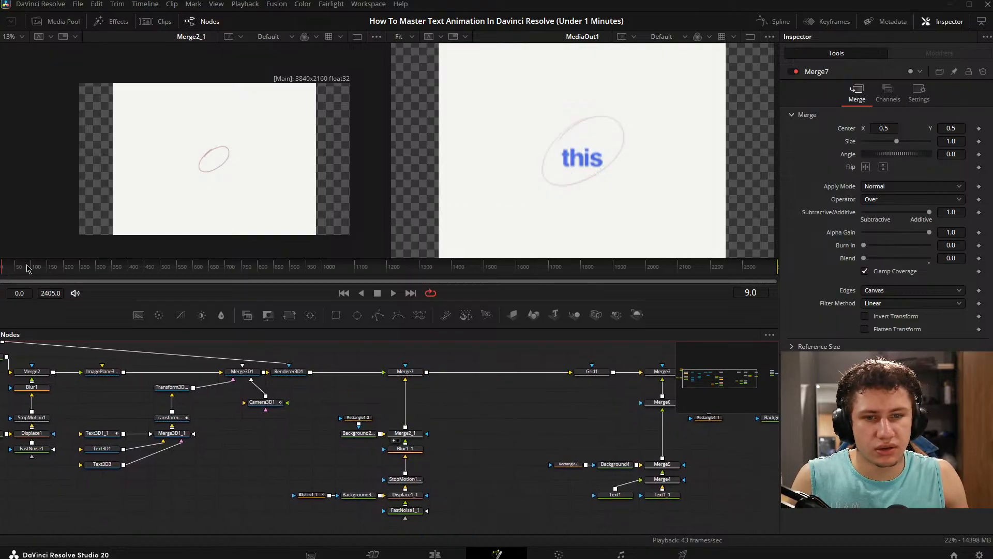
pyautogui.moveTo(2, 268); pyautogui.dragTo(8, 269)
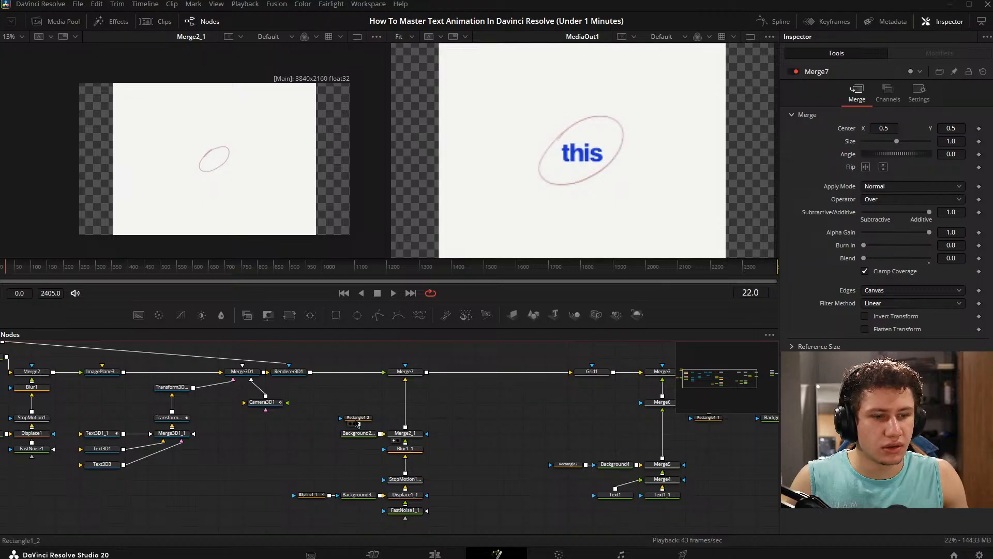
pyautogui.click(320, 497)
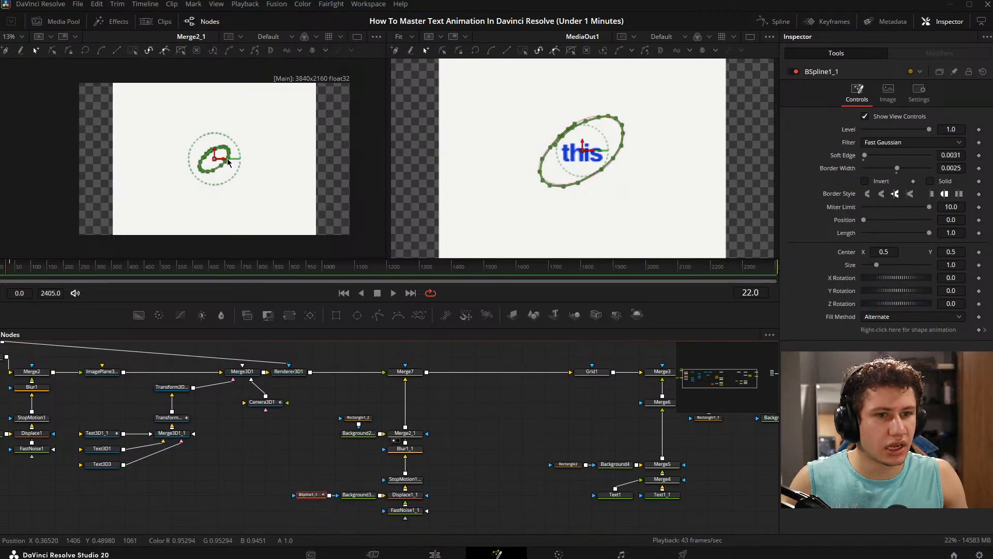
pyautogui.scroll(-2, 339, 444)
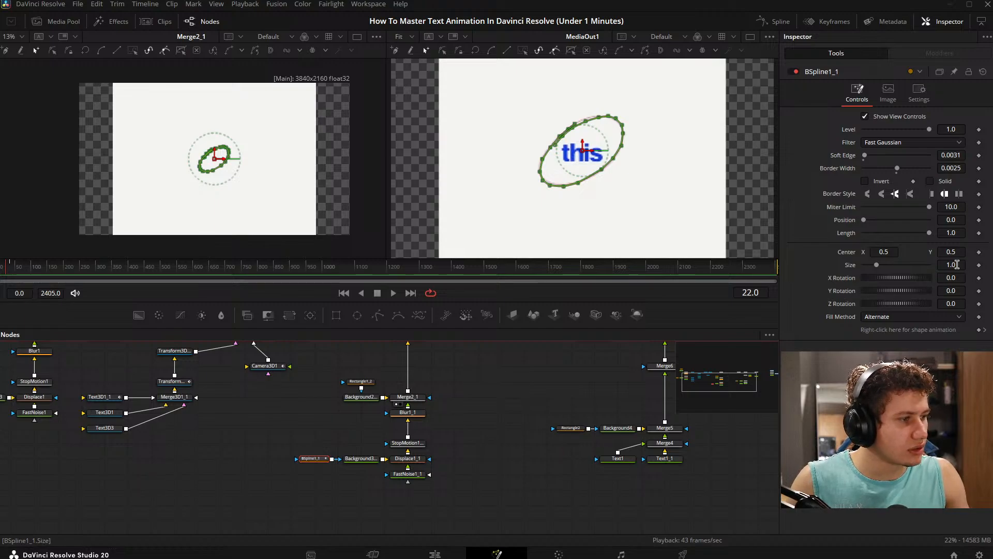
pyautogui.moveTo(956, 265)
pyautogui.mouseDown()
pyautogui.moveTo(978, 264)
pyautogui.moveTo(965, 264)
pyautogui.mouseUp()
pyautogui.scroll(-2, 688, 169)
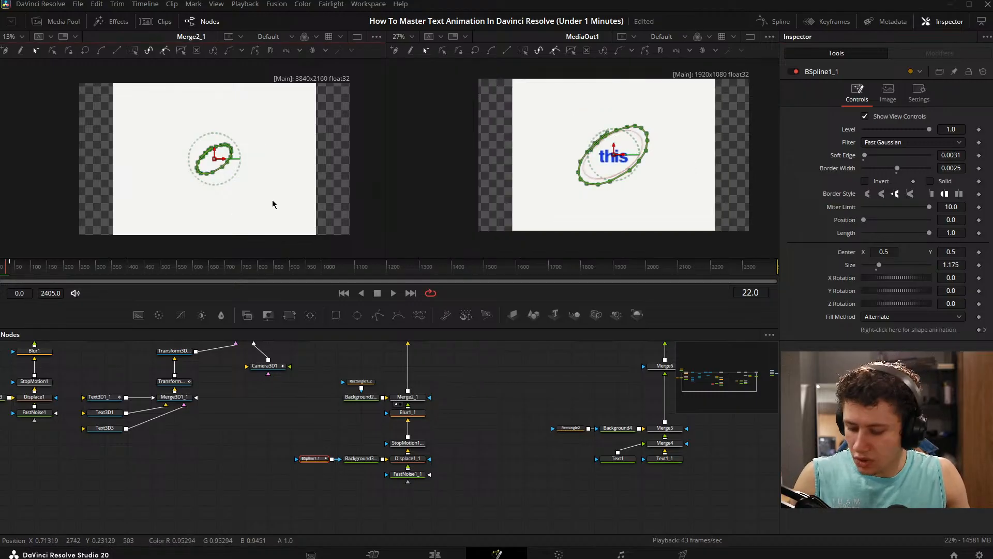
pyautogui.moveTo(475, 381); pyautogui.dragTo(487, 375)
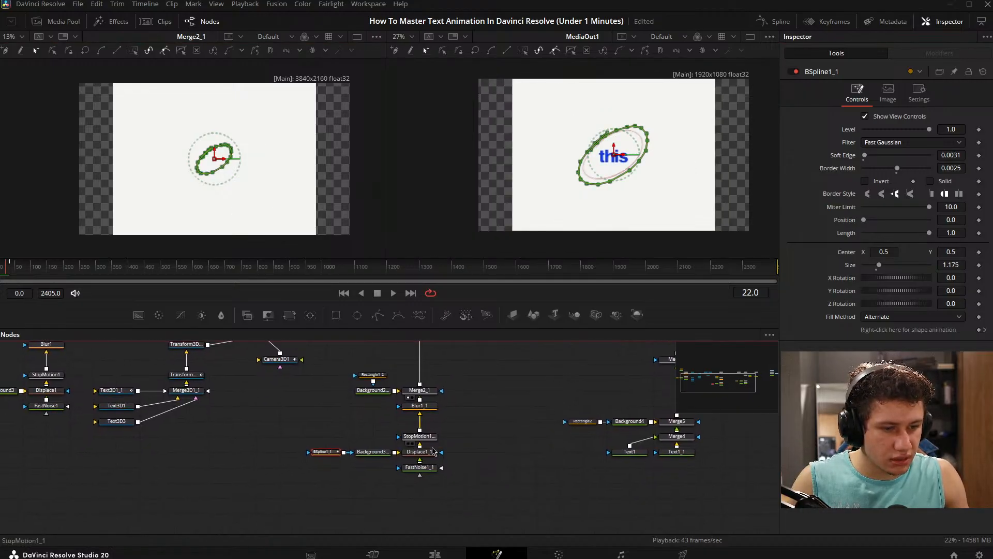
# - Check Background3_1's image resolution and enable Auto Resolution on Background2_1
pyautogui.click(372, 452)
pyautogui.click(889, 129)
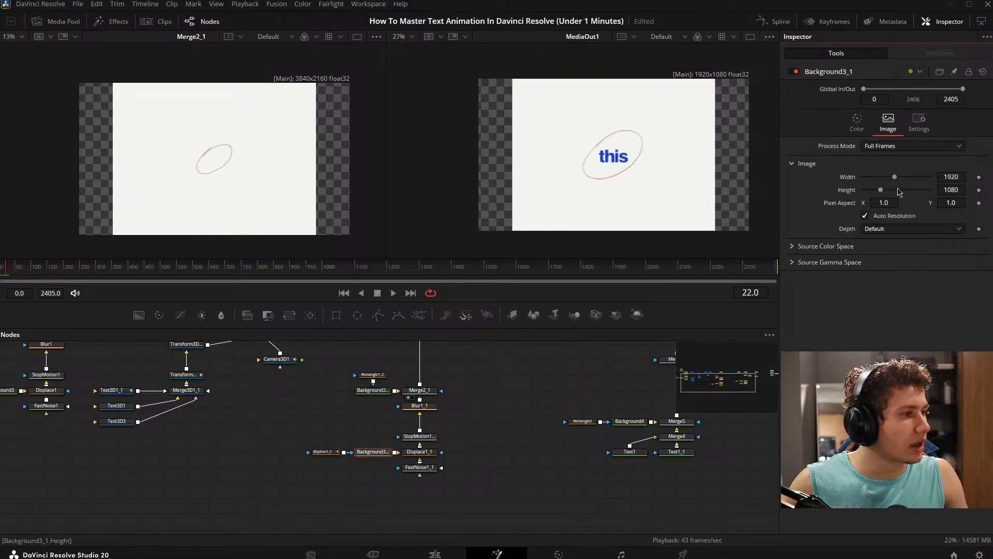
pyautogui.moveTo(596, 345); pyautogui.dragTo(521, 399)
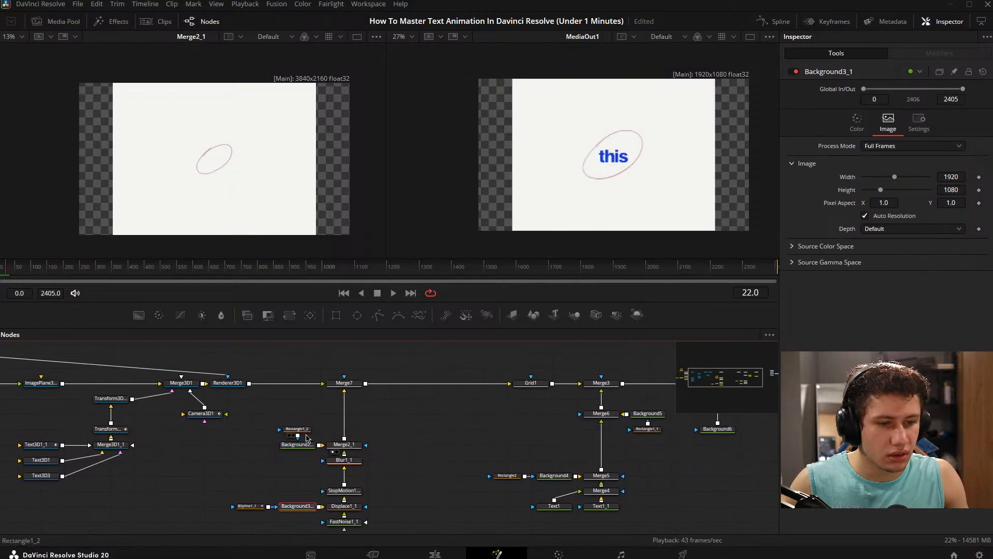
pyautogui.click(297, 445)
pyautogui.click(888, 123)
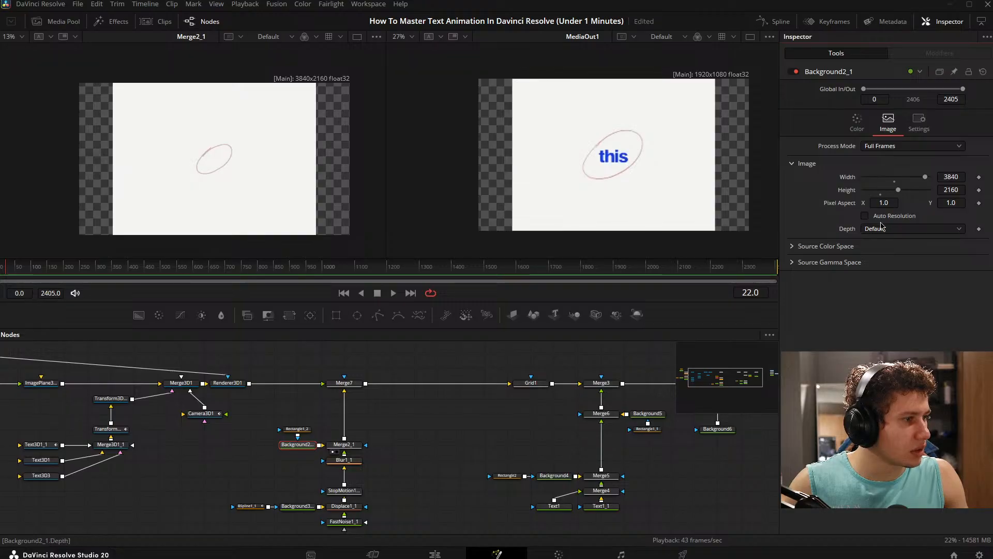
pyautogui.click(865, 216)
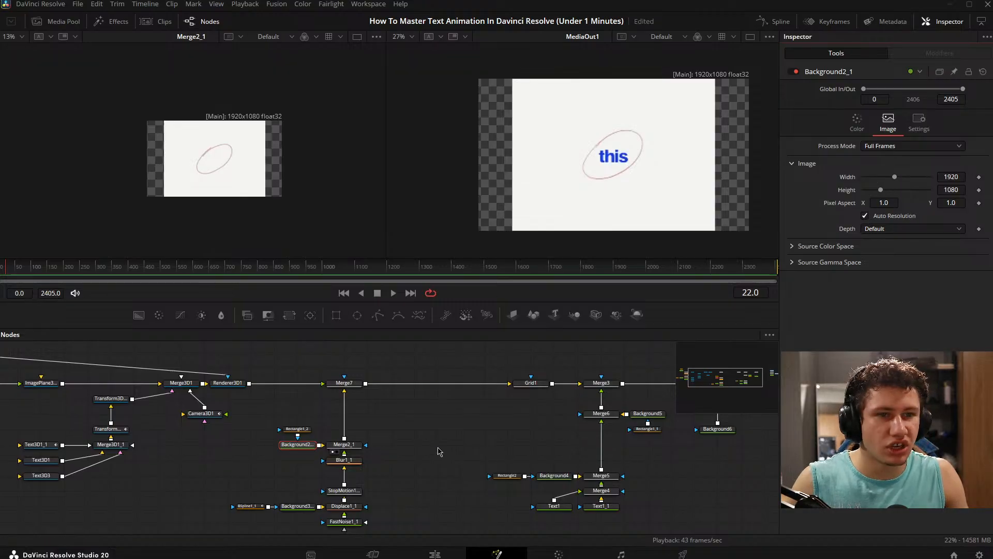
# - Reset the copied ellipse's BSpline1_1 size to the default 1.0
pyautogui.click(436, 448)
pyautogui.scroll(-1, 337, 478)
pyautogui.click(256, 487)
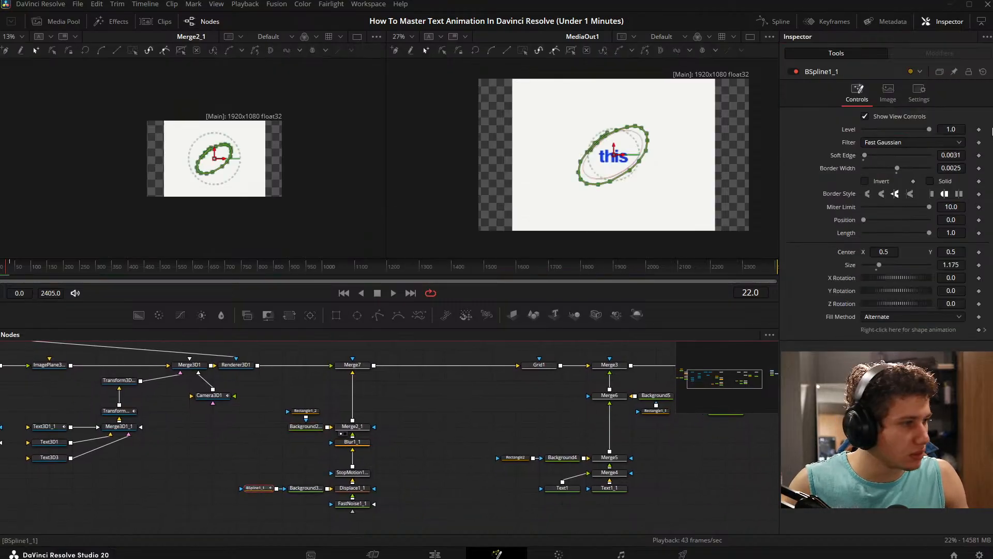
pyautogui.doubleClick(877, 267)
pyautogui.click(476, 498)
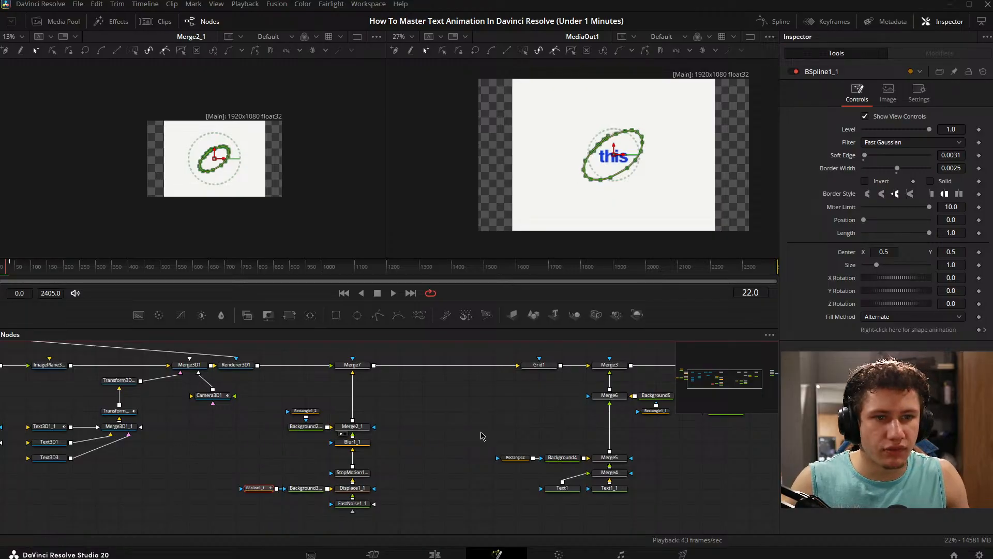
# - Show the Merge3D1 scene in the first viewer and examine its camera, text and image plane from an angle
pyautogui.moveTo(187, 448); pyautogui.dragTo(527, 451)
pyautogui.moveTo(390, 399); pyautogui.dragTo(300, 432)
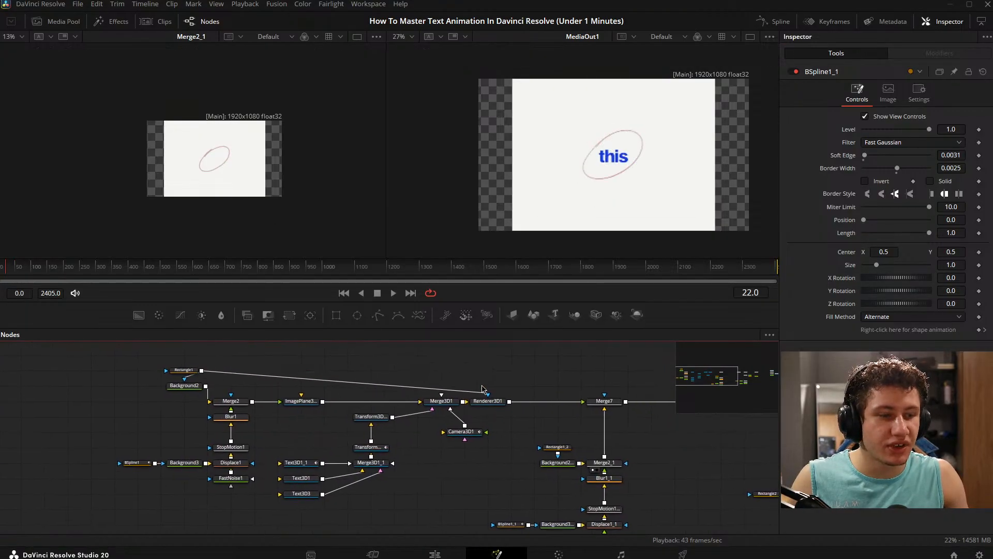
pyautogui.moveTo(197, 125); pyautogui.dragTo(106, 149)
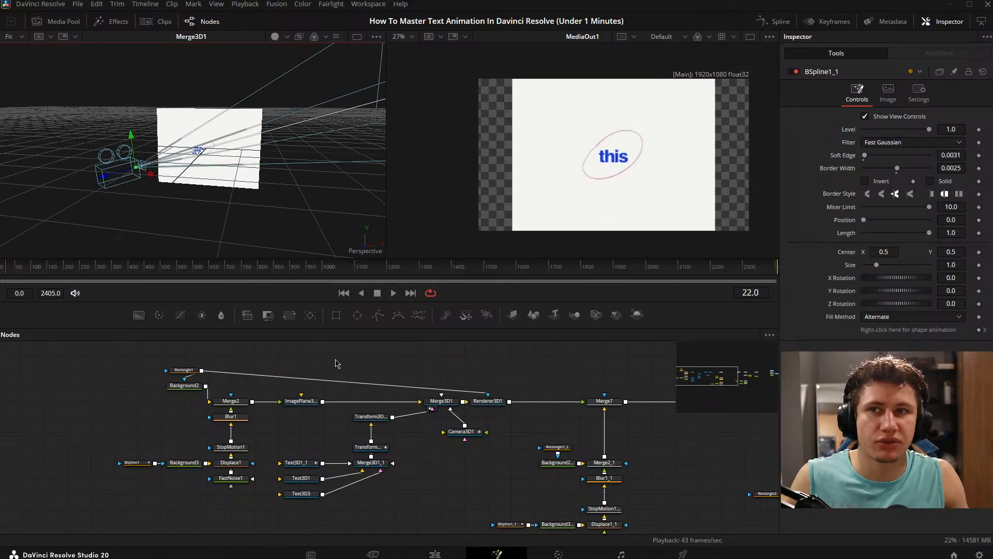
pyautogui.click(327, 368)
pyautogui.moveTo(422, 363); pyautogui.dragTo(388, 369)
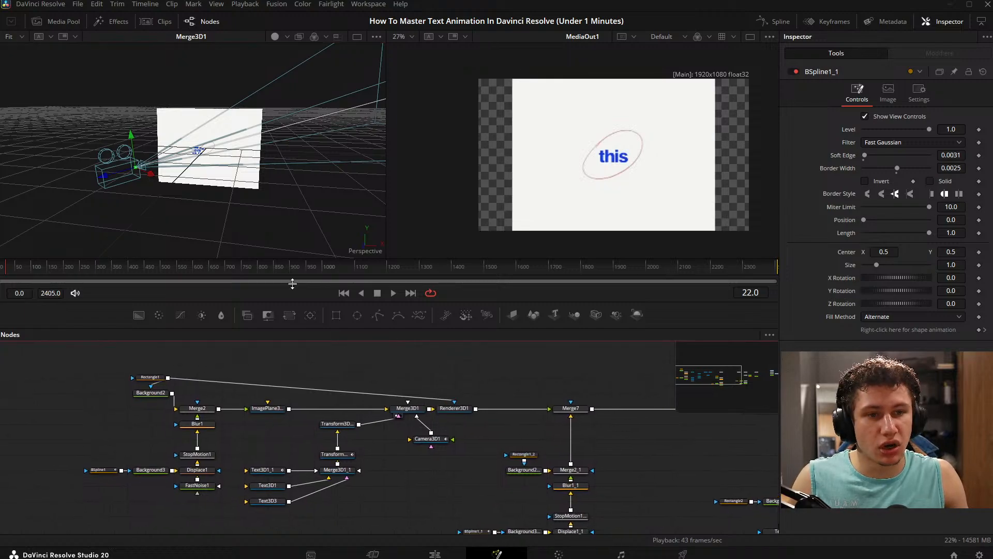
# - Examine how the blue text sits in front of the image plane in the Merge3D1 scene from several angles
pyautogui.scroll(3, 232, 152)
pyautogui.moveTo(240, 148); pyautogui.dragTo(278, 227)
pyautogui.rightClick(277, 228)
pyautogui.click(211, 101)
pyautogui.moveTo(211, 100); pyautogui.dragTo(245, 116)
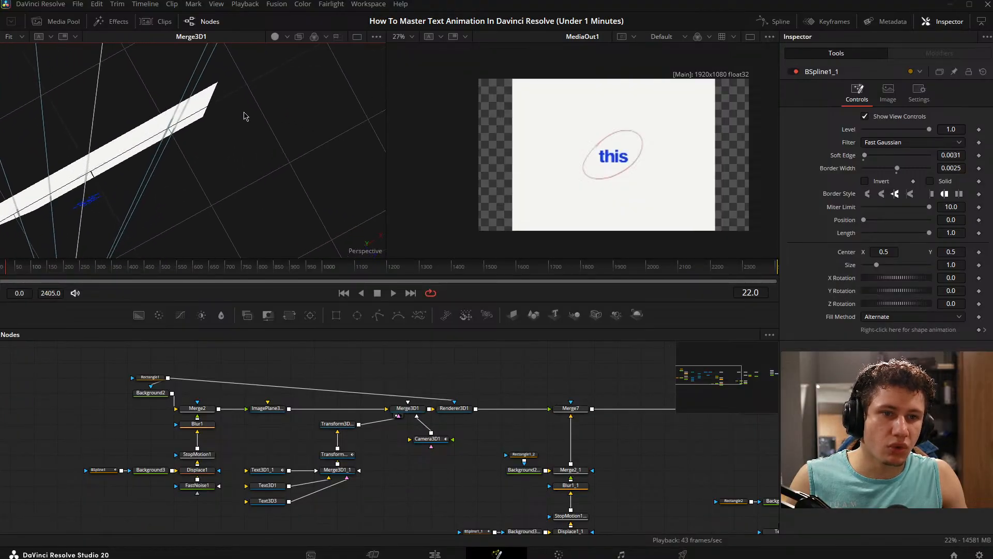
pyautogui.moveTo(217, 157); pyautogui.dragTo(220, 299)
pyautogui.rightClick(220, 300)
pyautogui.click(139, 204)
pyautogui.moveTo(138, 205); pyautogui.dragTo(245, 287)
pyautogui.rightClick(246, 287)
pyautogui.moveTo(206, 184); pyautogui.dragTo(170, 80)
pyautogui.rightClick(170, 80)
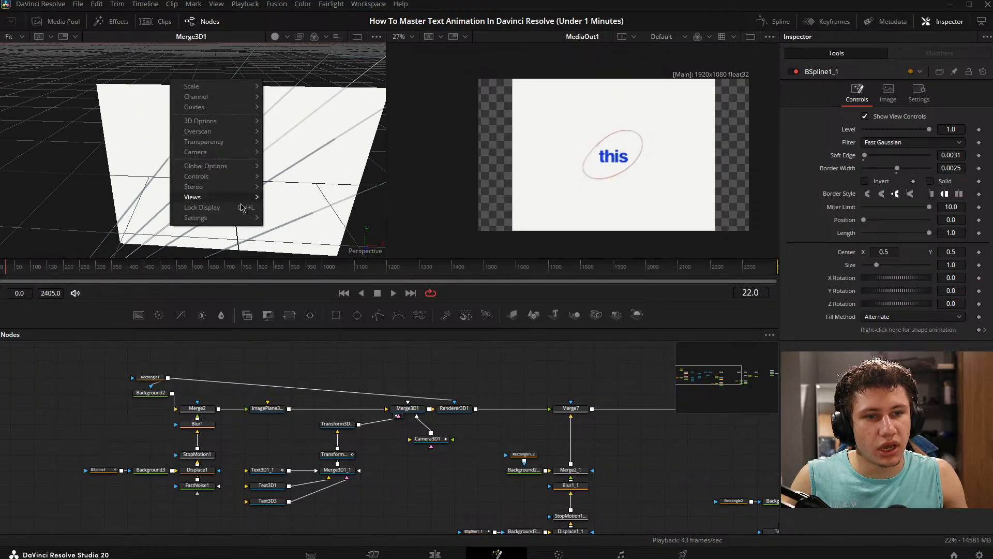
pyautogui.moveTo(325, 223); pyautogui.dragTo(287, 182)
# - Show Merge2_1 in the first viewer and fit the MediaOut1 image to the second viewer
pyautogui.moveTo(597, 453); pyautogui.dragTo(491, 434)
pyautogui.press('1')
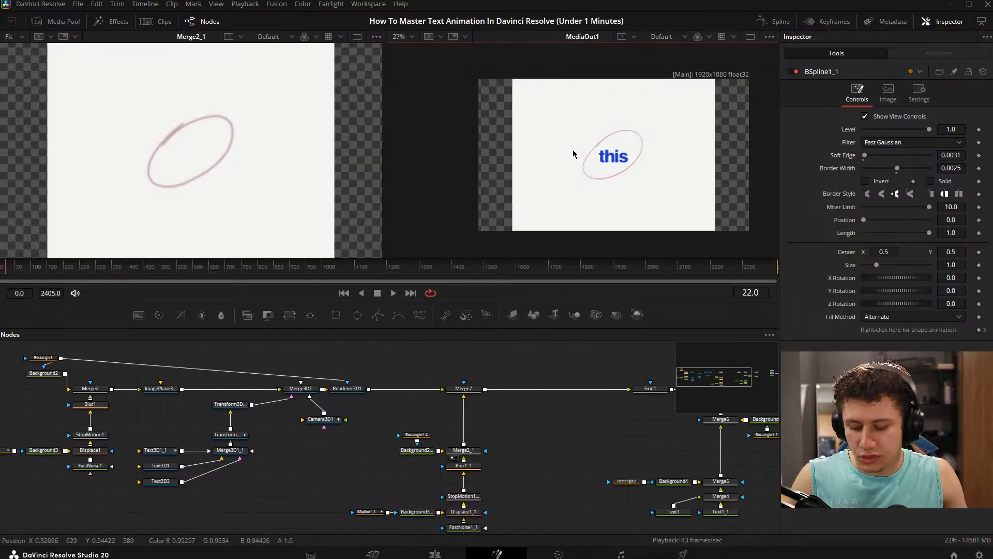
pyautogui.hotkey('ctrl', 'f')
pyautogui.moveTo(579, 519); pyautogui.dragTo(525, 448)
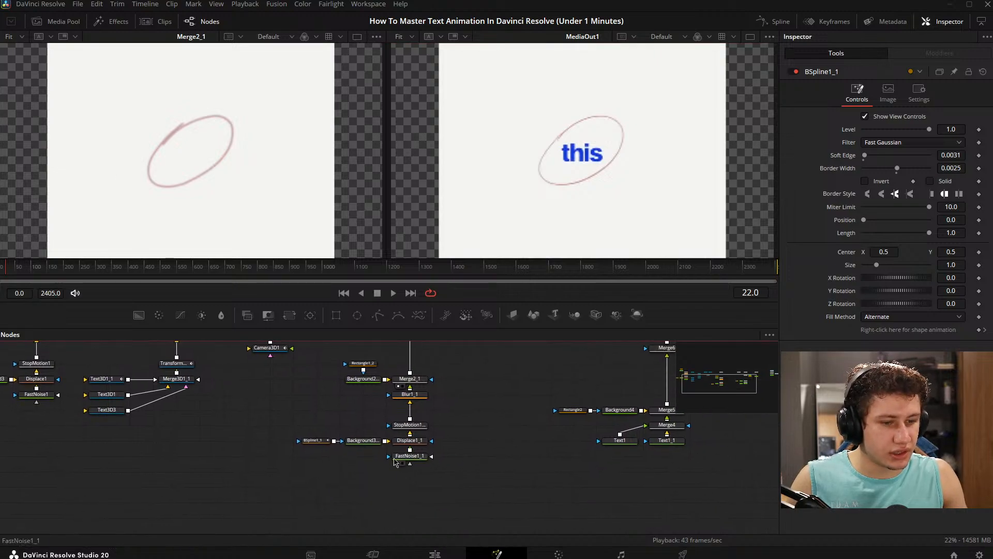
pyautogui.click(328, 441)
pyautogui.click(493, 393)
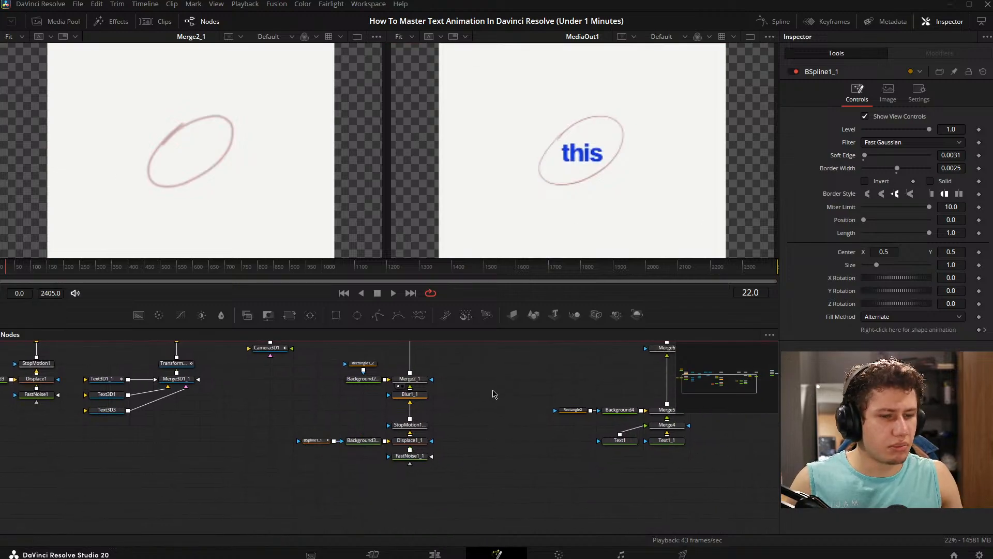
# - Add a Text+ node in the empty space of the node graph between Merge7 and Grid1
pyautogui.moveTo(493, 392); pyautogui.dragTo(638, 459)
pyautogui.moveTo(457, 401); pyautogui.dragTo(185, 395)
pyautogui.hotkey('shift', 'space')
pyautogui.write('grid')
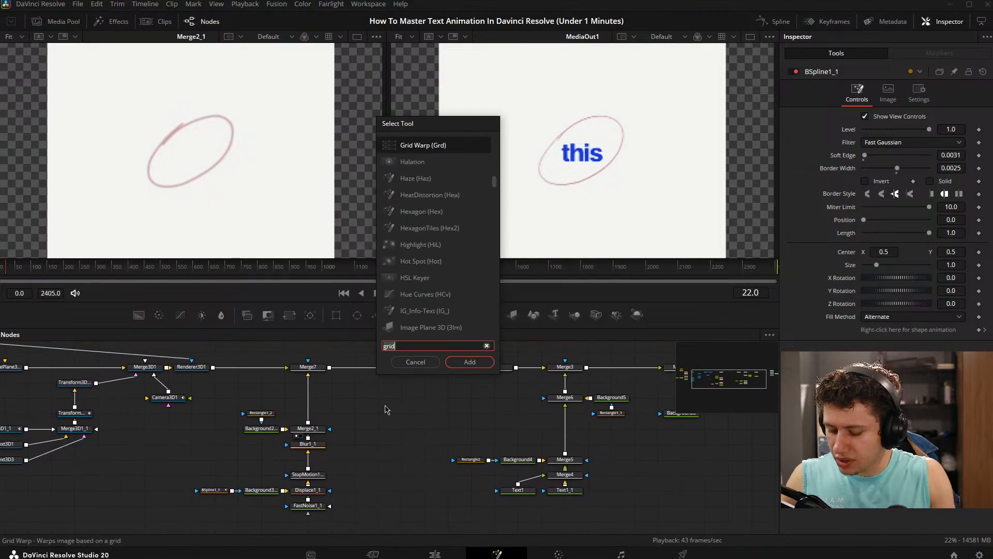
pyautogui.write('te')
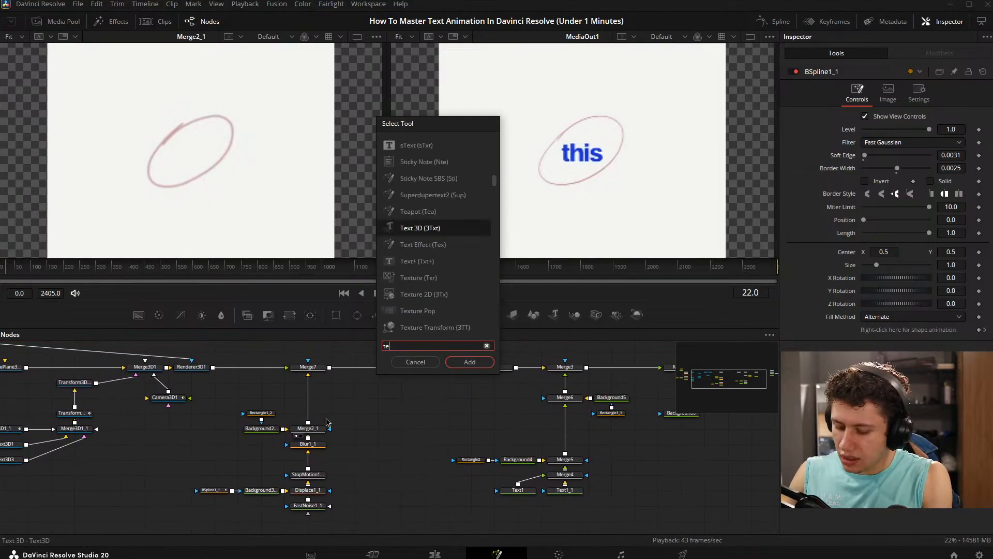
pyautogui.write('xt')
pyautogui.press('Down')
pyautogui.press('Down')
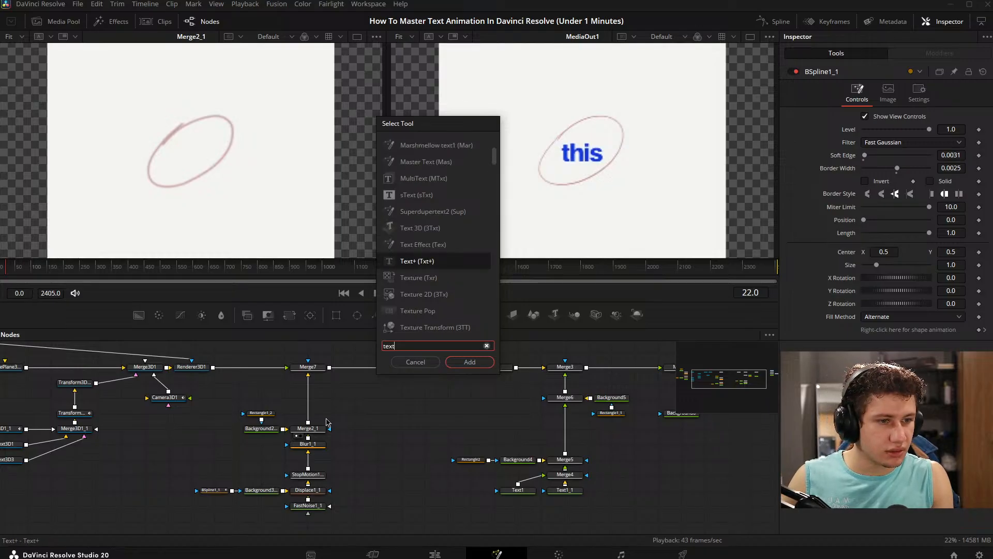
pyautogui.press('Return')
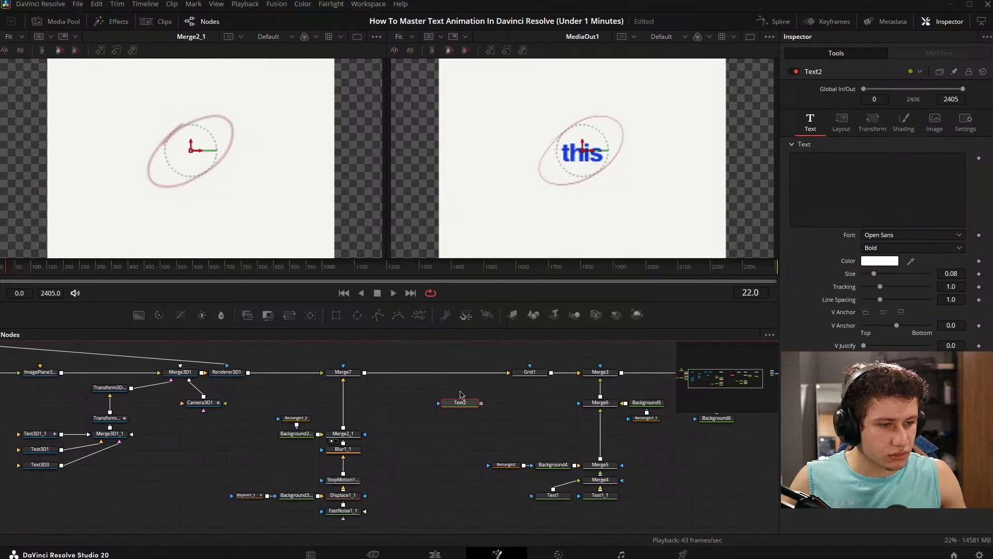
# - Merge the Text+ node over the Merge2_1 output before it reaches Merge7
pyautogui.moveTo(458, 407); pyautogui.dragTo(344, 428)
pyautogui.moveTo(418, 432); pyautogui.dragTo(348, 405)
pyautogui.click(435, 419)
pyautogui.moveTo(425, 420); pyautogui.dragTo(650, 395)
# - Set the Text2 color to the blue sampled from the word "this" in the MediaOut1 viewer
pyautogui.click(880, 260)
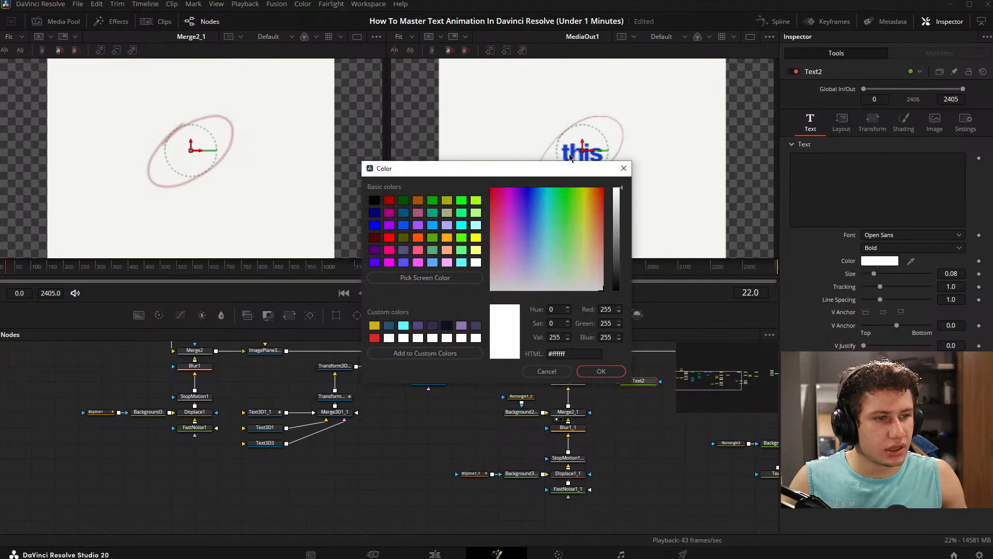
pyautogui.click(624, 169)
pyautogui.scroll(6, 591, 149)
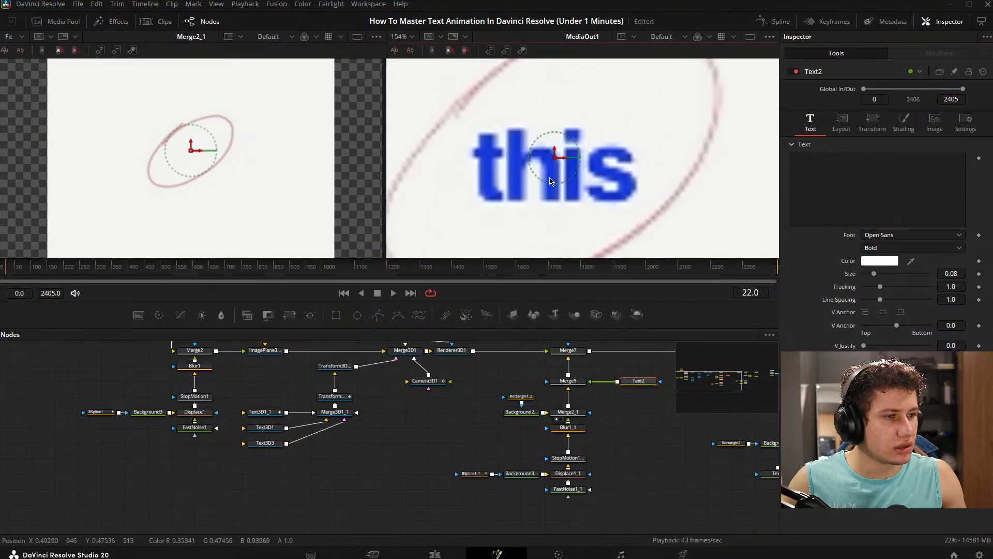
pyautogui.click(891, 261)
pyautogui.click(424, 277)
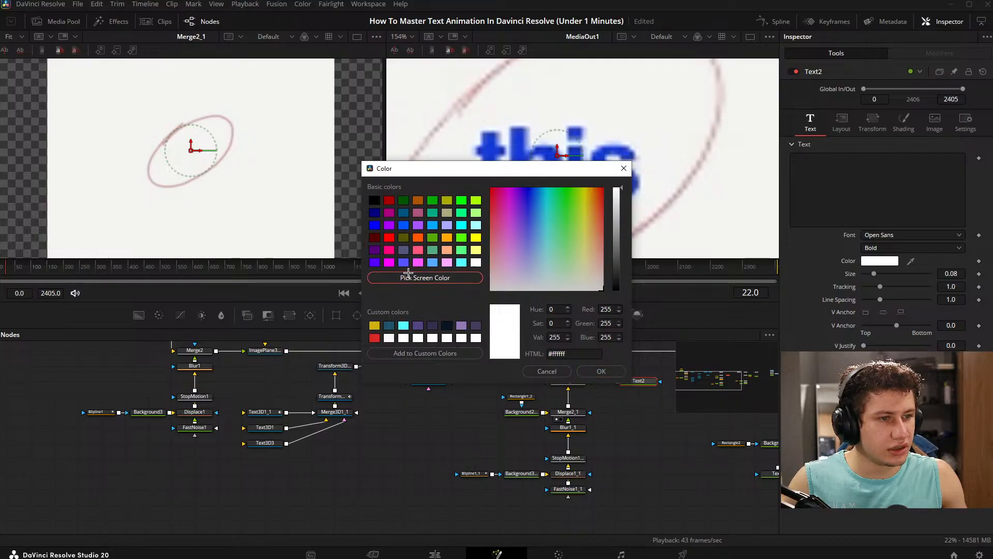
pyautogui.click(490, 160)
pyautogui.click(593, 373)
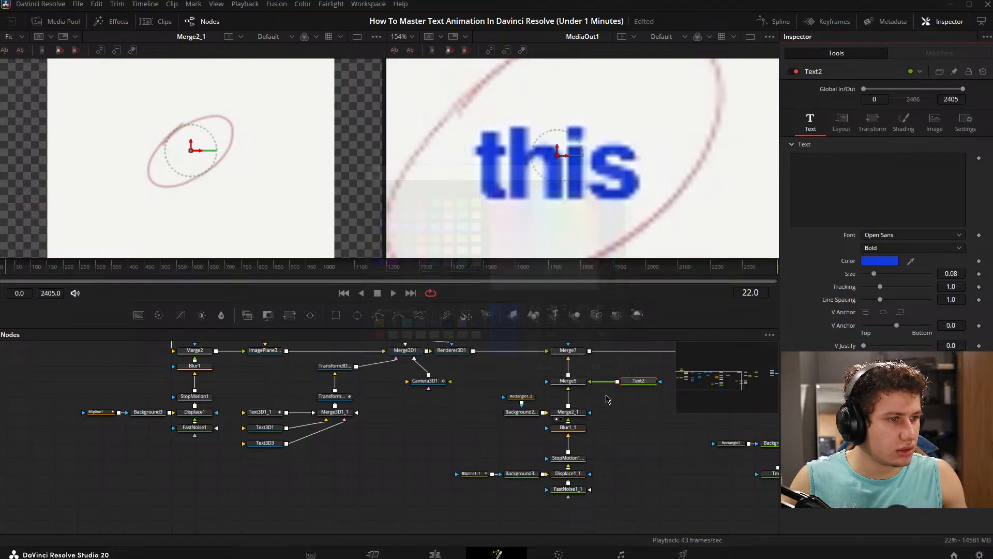
# - Show Merge9 in the first viewer, set Text2's content to "this" and fit MediaOut1 to the second viewer for comparison
pyautogui.hscroll(5, 550, 437)
pyautogui.press('1')
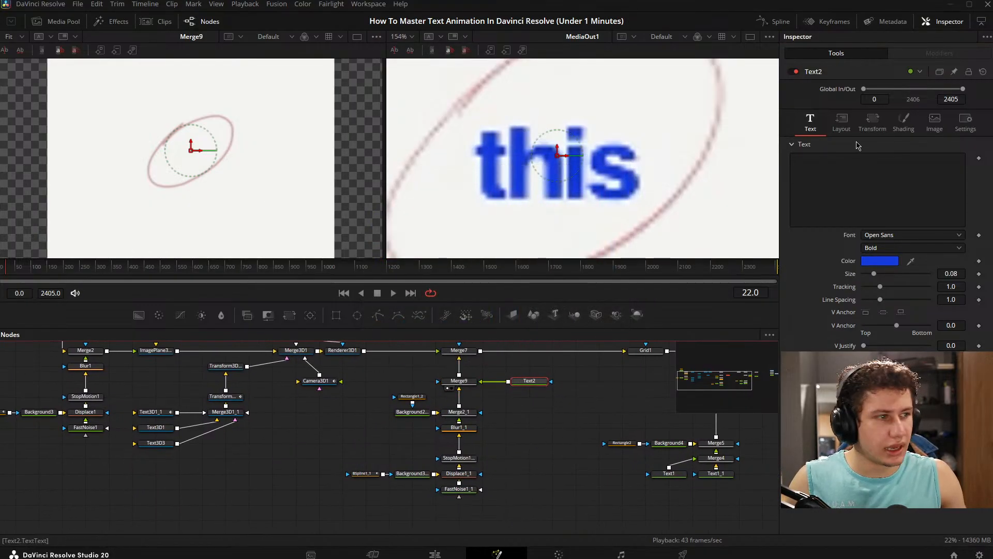
pyautogui.click(824, 194)
pyautogui.write('fefdadfsfd')
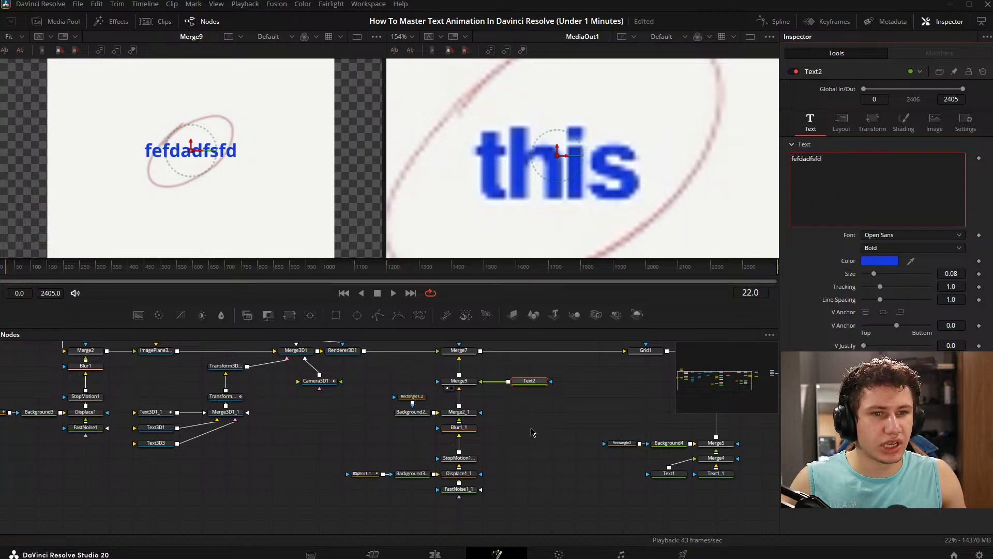
pyautogui.click(535, 428)
pyautogui.click(597, 168)
pyautogui.hotkey('ctrl', 'f')
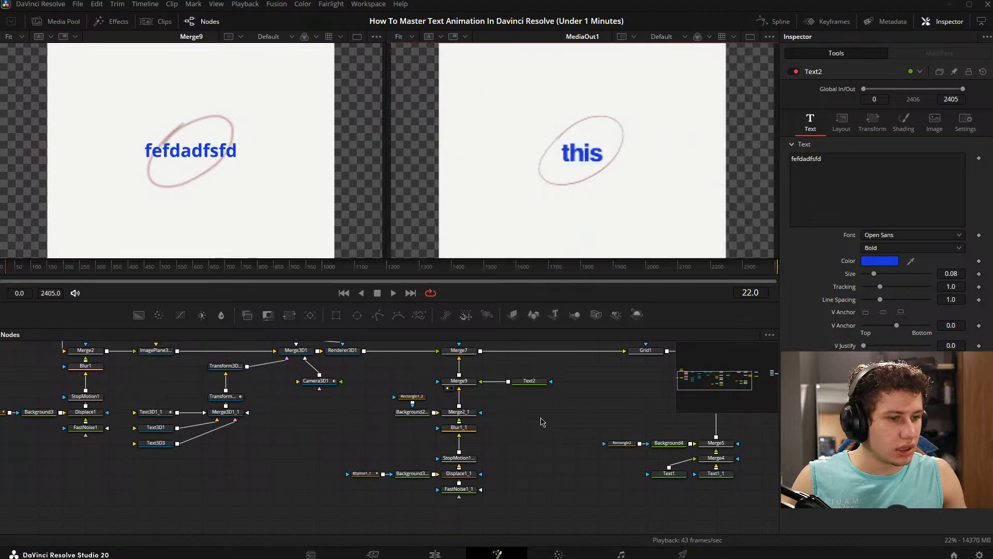
pyautogui.moveTo(826, 161); pyautogui.dragTo(730, 124)
pyautogui.write('is')
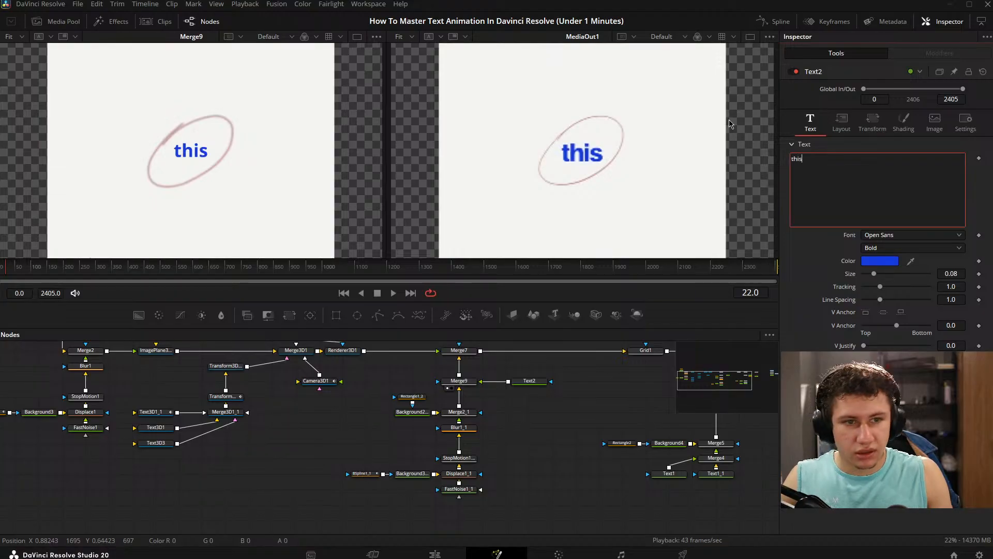
# - Try the Extrabold style on Text2 at size 0.1299, and switch the style back to Bold
pyautogui.click(924, 251)
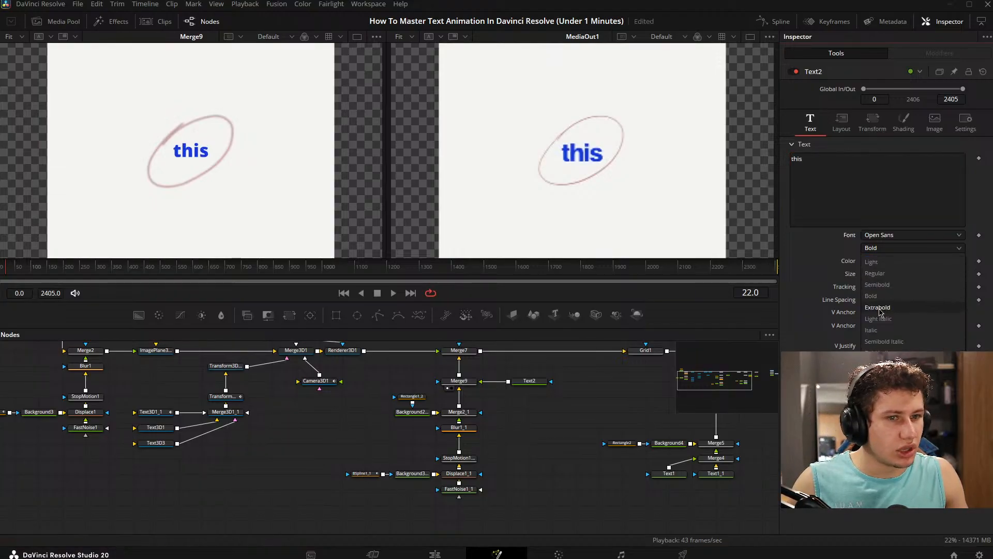
pyautogui.click(879, 309)
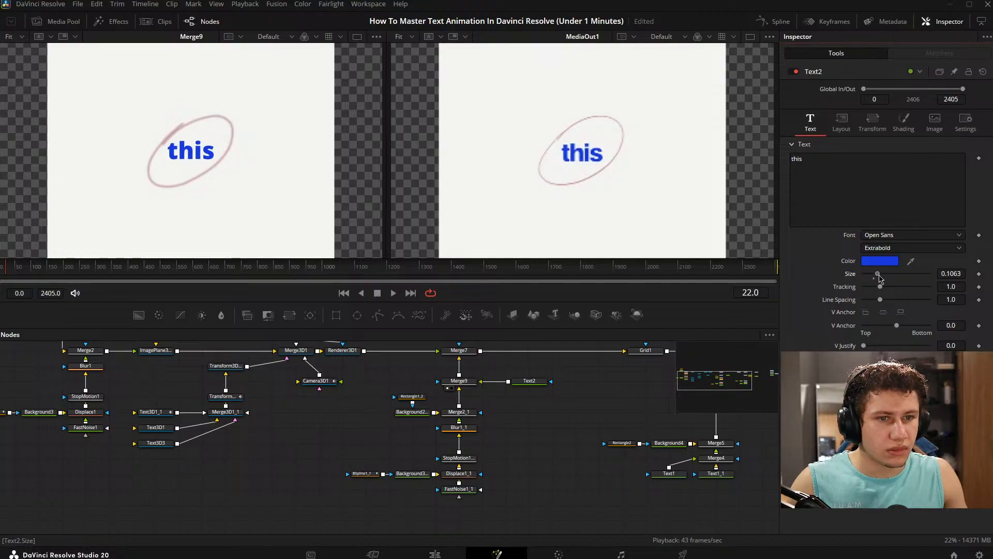
pyautogui.moveTo(880, 277); pyautogui.dragTo(882, 277)
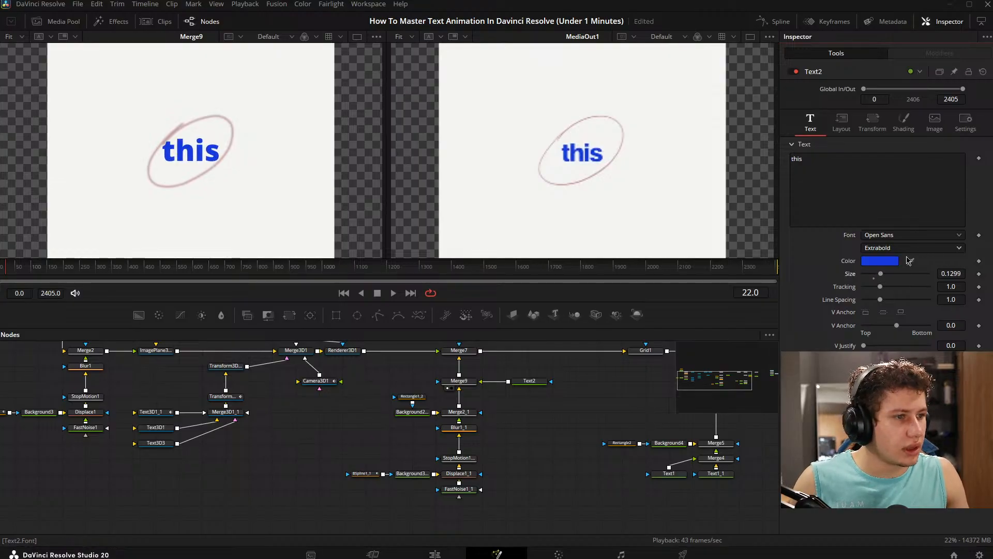
pyautogui.click(884, 248)
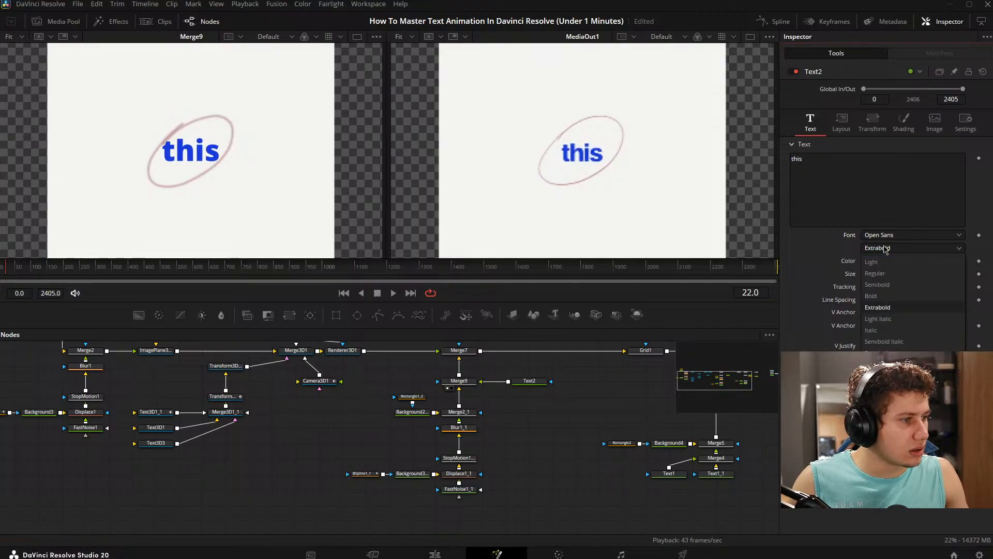
pyautogui.click(872, 296)
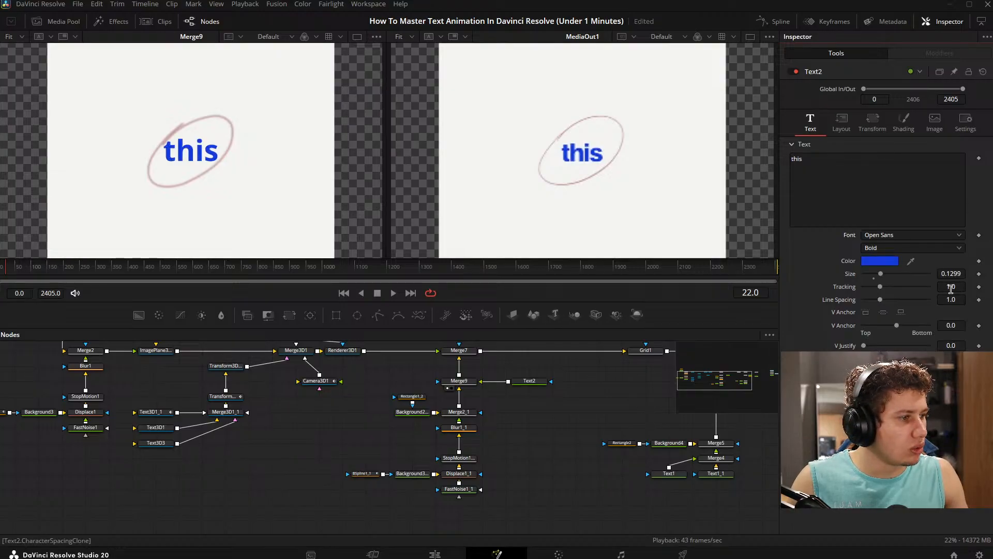
# - Set Text2's tracking to 0.957 and its size to 0.1062, and save the project
pyautogui.moveTo(951, 288); pyautogui.dragTo(944, 288)
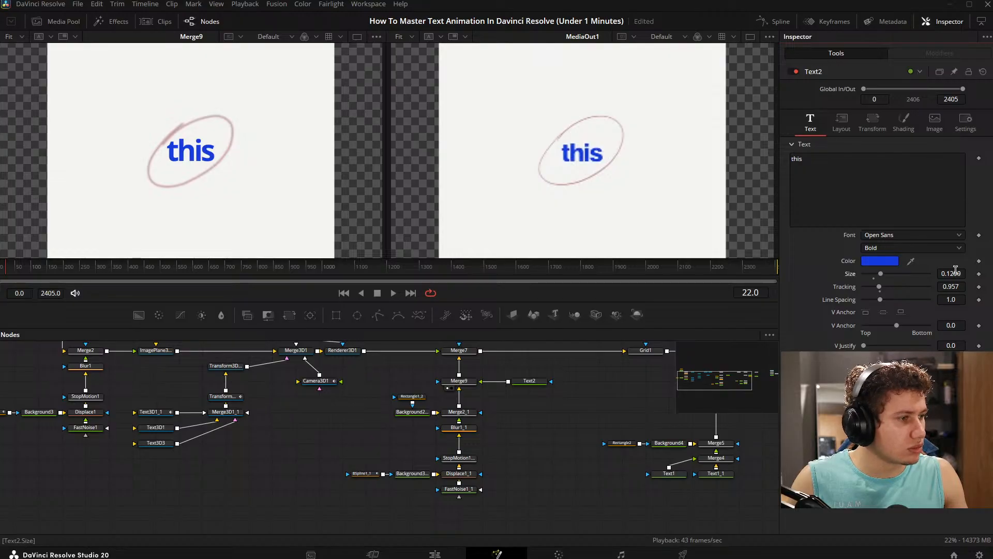
pyautogui.moveTo(962, 276); pyautogui.dragTo(952, 276)
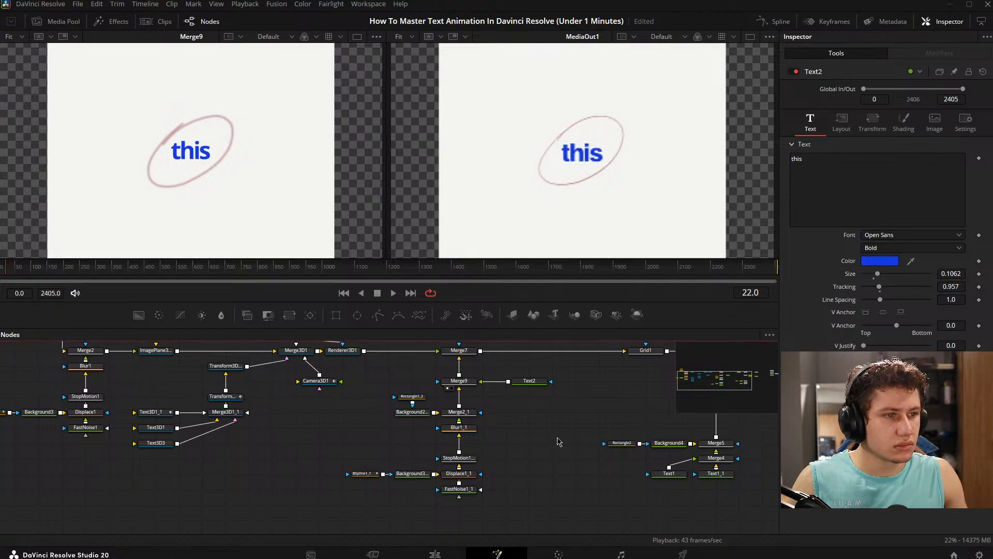
pyautogui.hotkey('ctrl', 's')
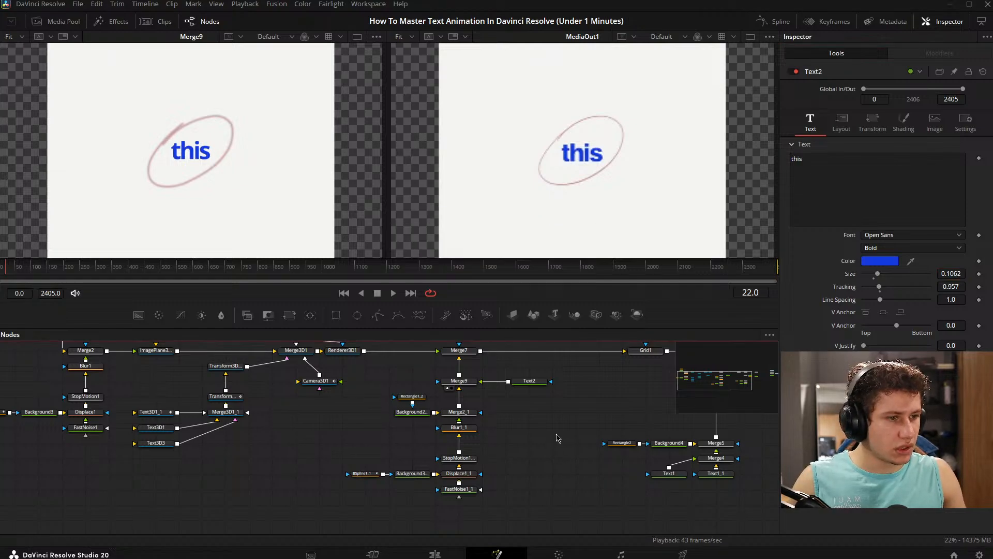
# - Move the playhead back to frame 0
pyautogui.moveTo(559, 432); pyautogui.dragTo(409, 435)
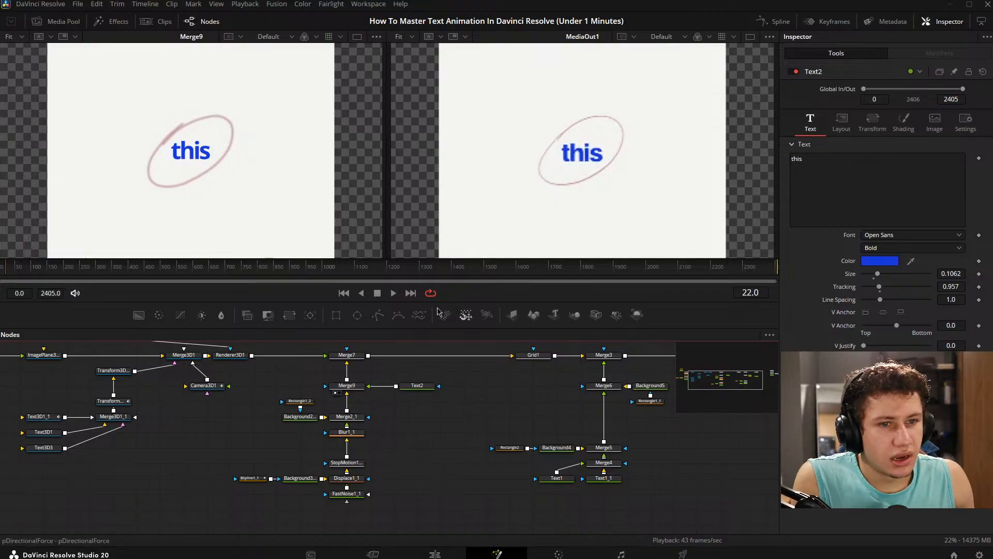
pyautogui.click(5, 273)
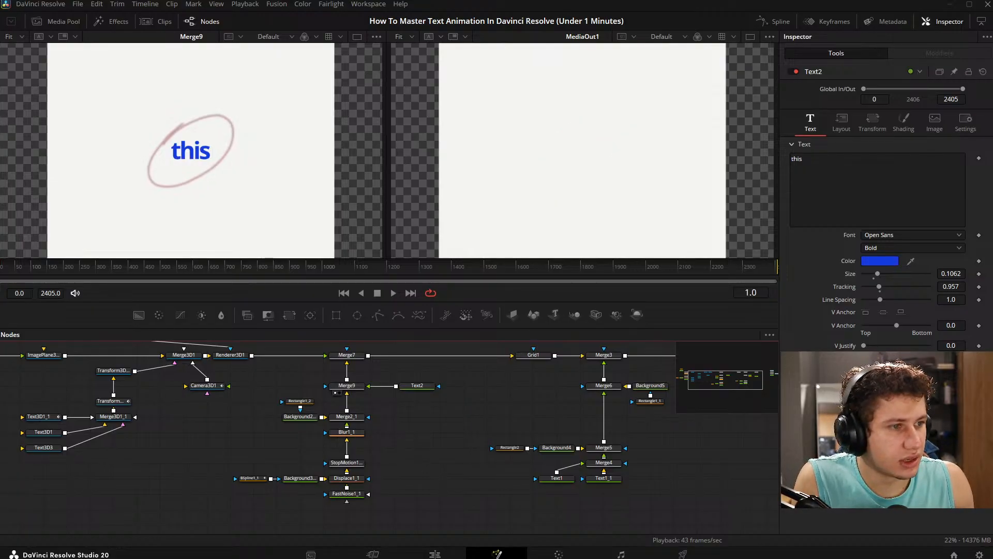
pyautogui.moveTo(1, 273)
pyautogui.mouseDown()
pyautogui.moveTo(22, 272)
pyautogui.moveTo(1, 272)
pyautogui.mouseUp()
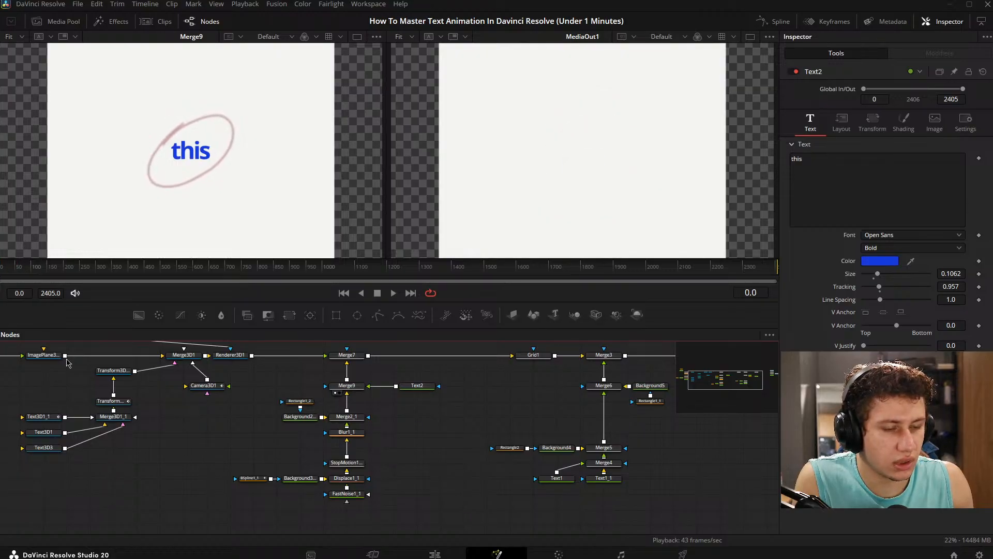
pyautogui.moveTo(484, 453); pyautogui.dragTo(475, 443)
pyautogui.moveTo(411, 393); pyautogui.dragTo(391, 411)
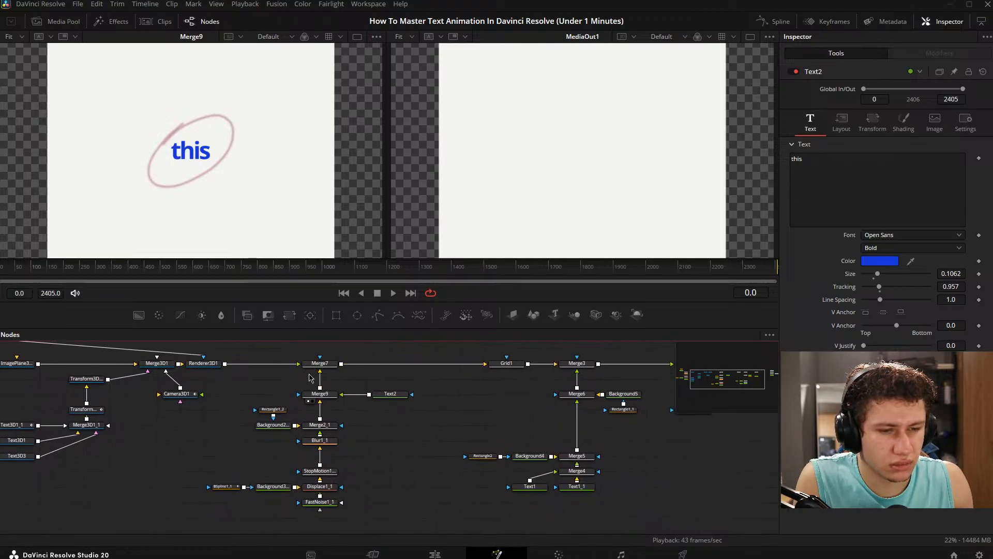
# - Reconnect Merge7's background input to the Renderer3D1 output, select Merge7 and save the project
pyautogui.moveTo(326, 395)
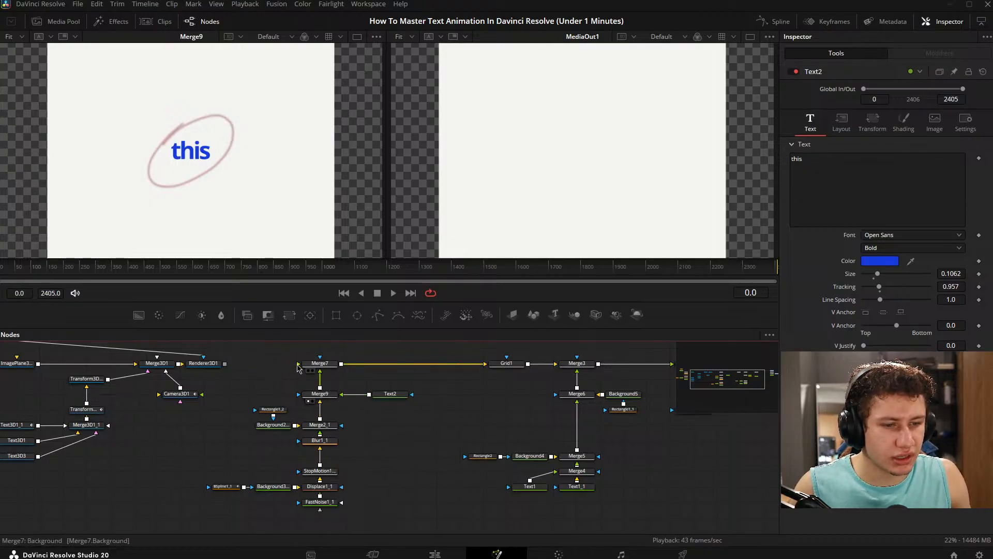
pyautogui.moveTo(298, 365); pyautogui.dragTo(225, 364)
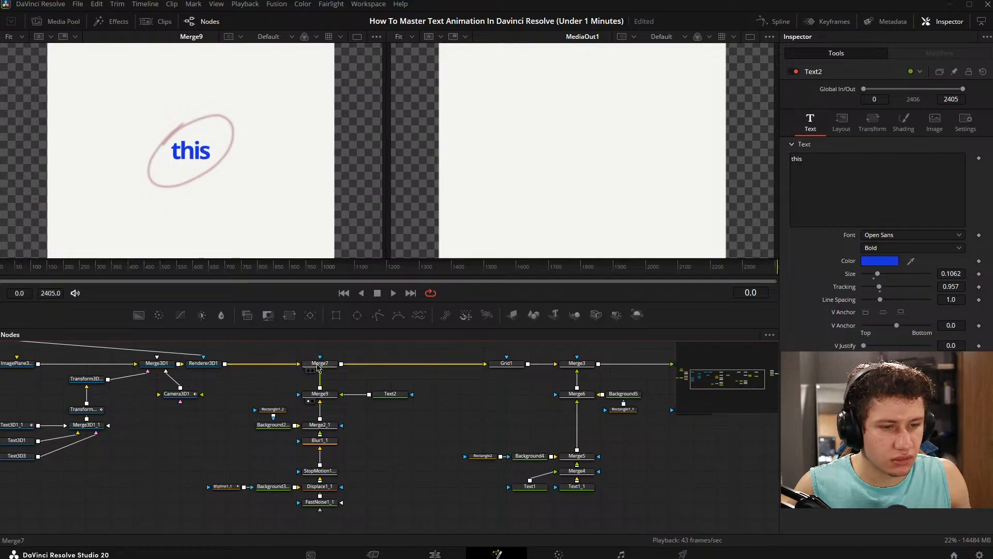
pyautogui.click(317, 365)
pyautogui.hotkey('ctrl', 's')
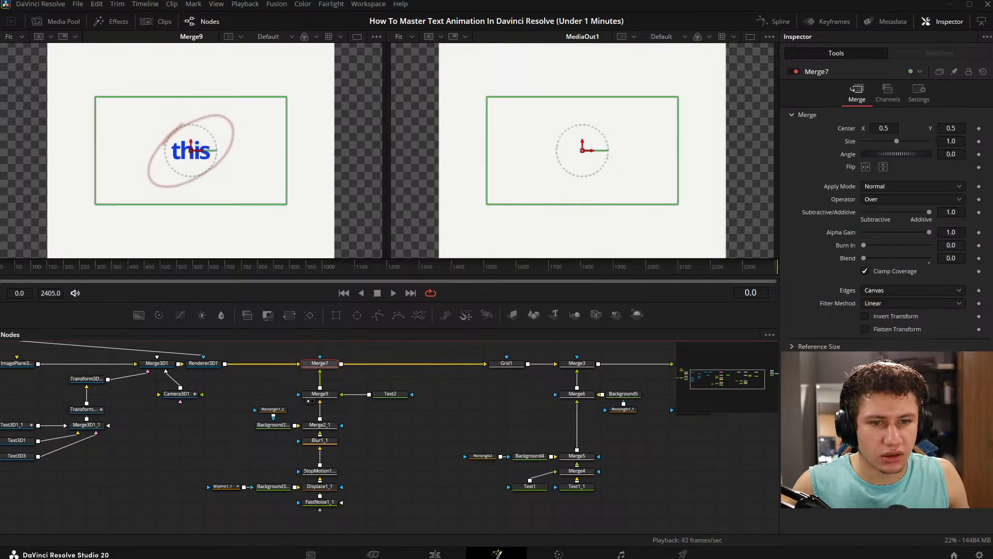
# - Play the animation briefly, return to frame 0 and show Merge7 in the first viewer
pyautogui.press('space')
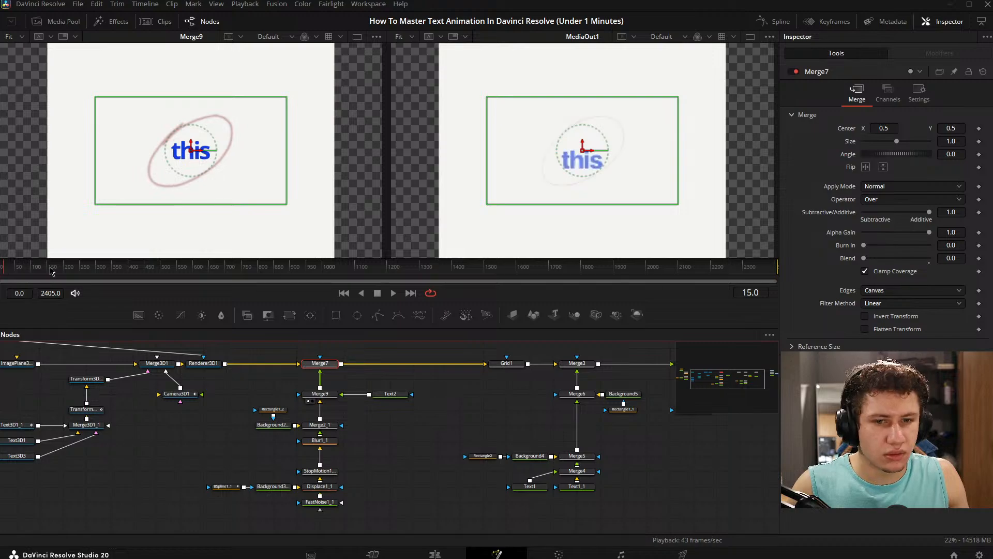
pyautogui.click(1, 269)
pyautogui.click(344, 374)
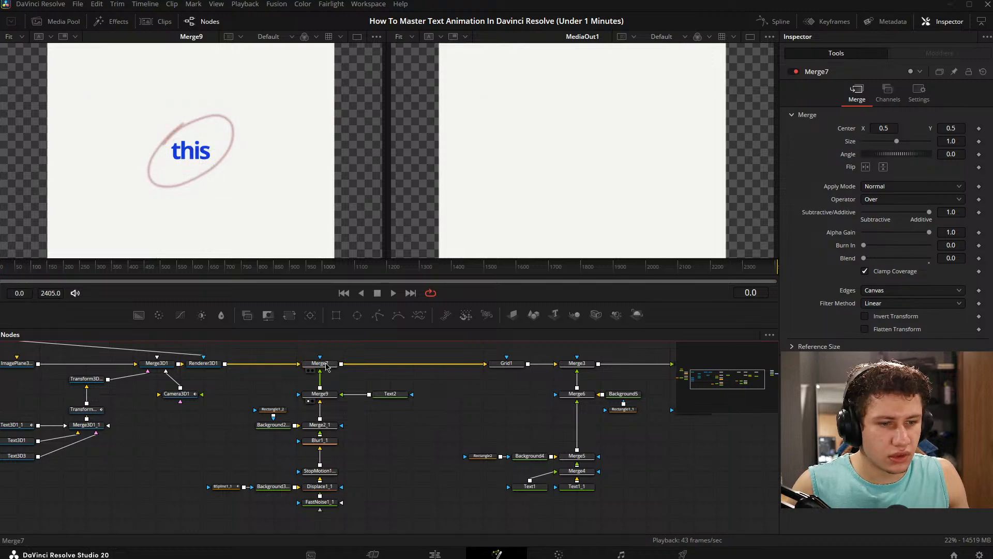
pyautogui.press('1')
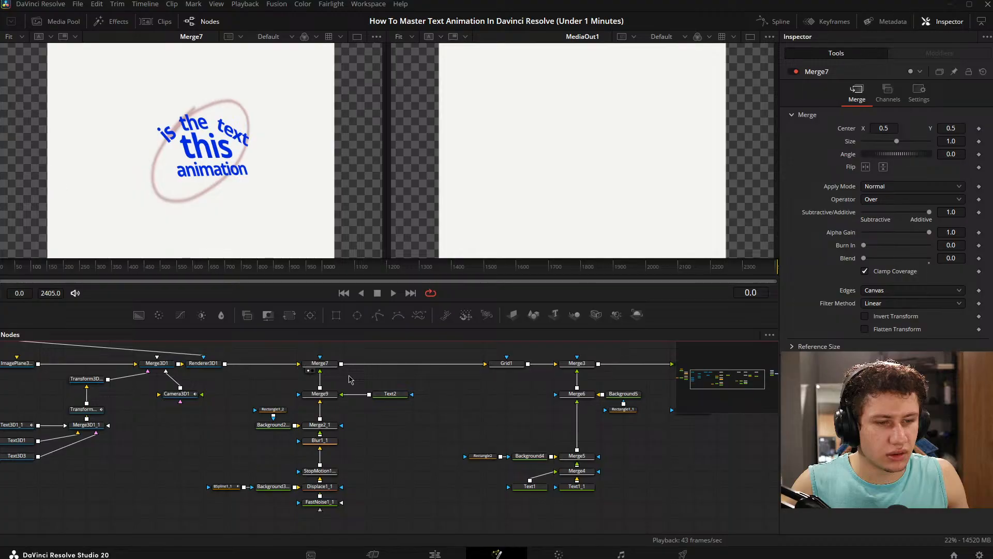
# - Swap Merge7's inputs and move the Merge9 and Text2 branch down to leave a gap below Merge7
pyautogui.hotkey('ctrl', 't')
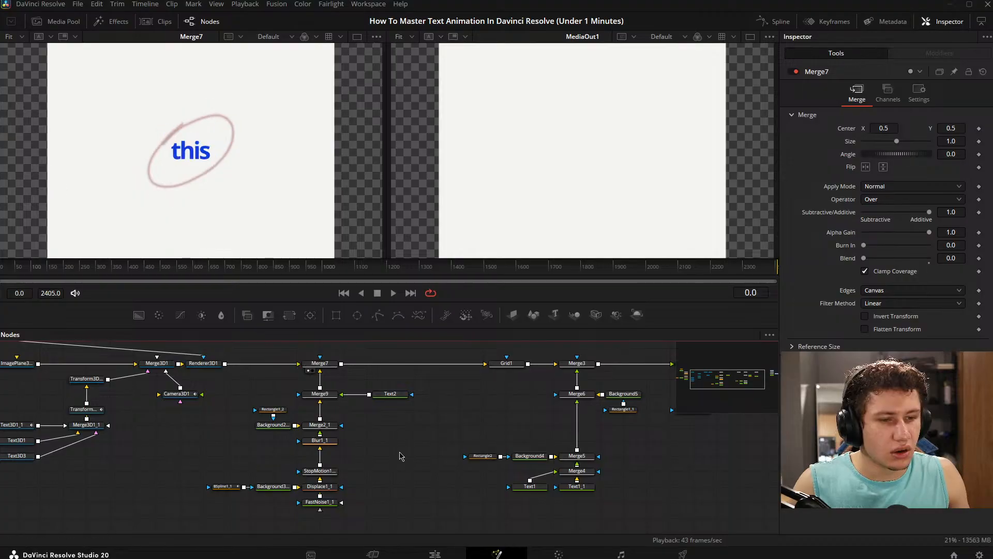
pyautogui.scroll(-1, 393, 438)
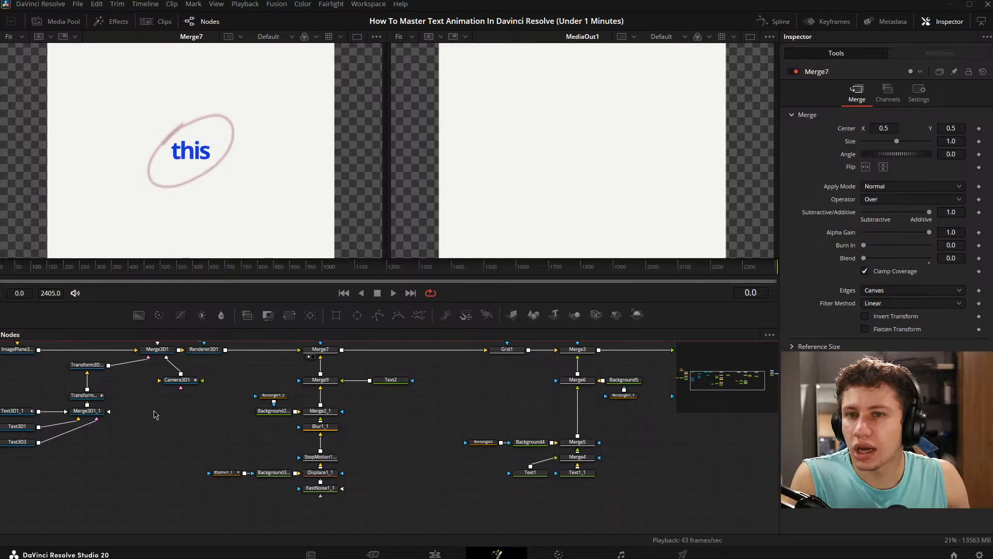
pyautogui.moveTo(218, 376); pyautogui.dragTo(414, 510)
pyautogui.moveTo(402, 446); pyautogui.dragTo(401, 463)
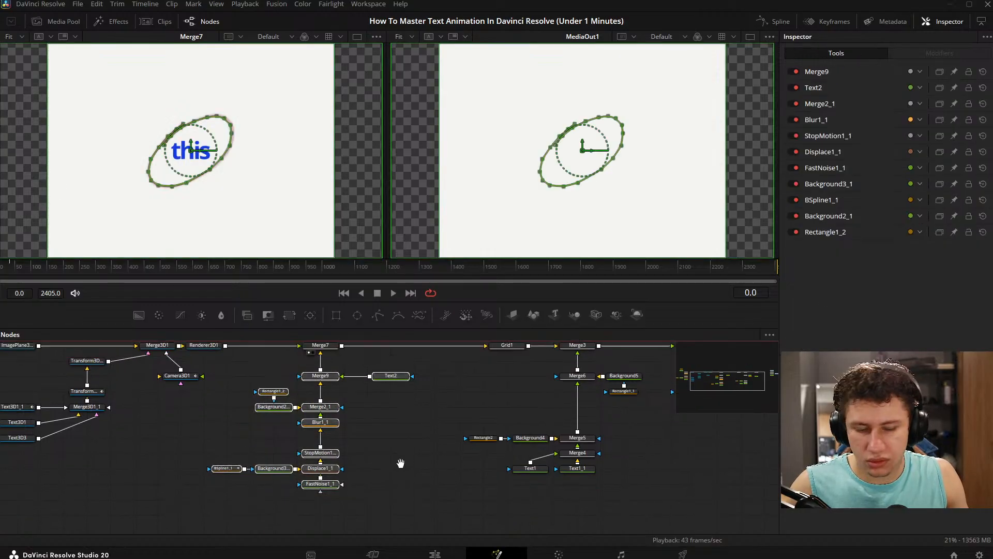
pyautogui.moveTo(392, 378); pyautogui.dragTo(393, 425)
pyautogui.click(397, 395)
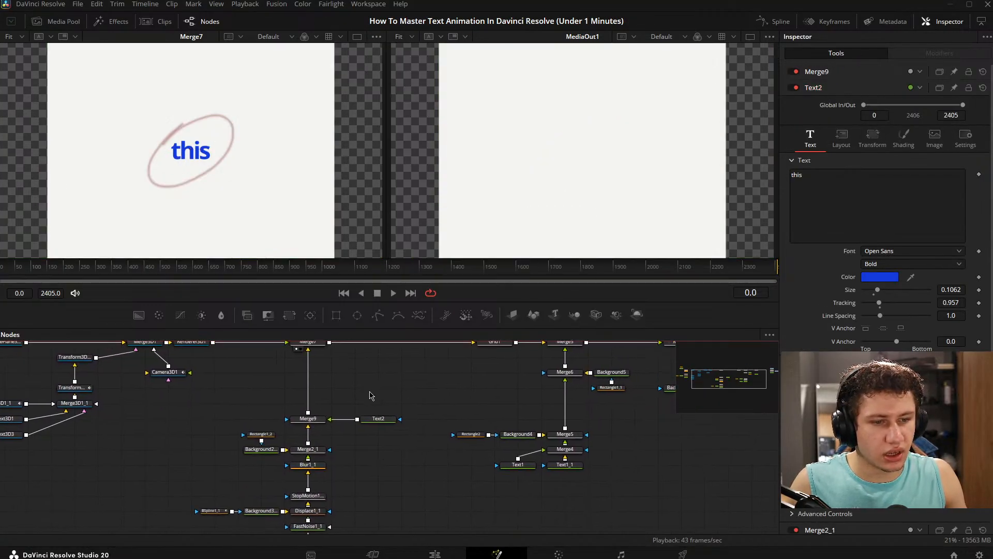
# - Add a Dissolve node and place it on the connection between Merge9 and Merge7
pyautogui.hotkey('shift', 'space')
pyautogui.write('text')
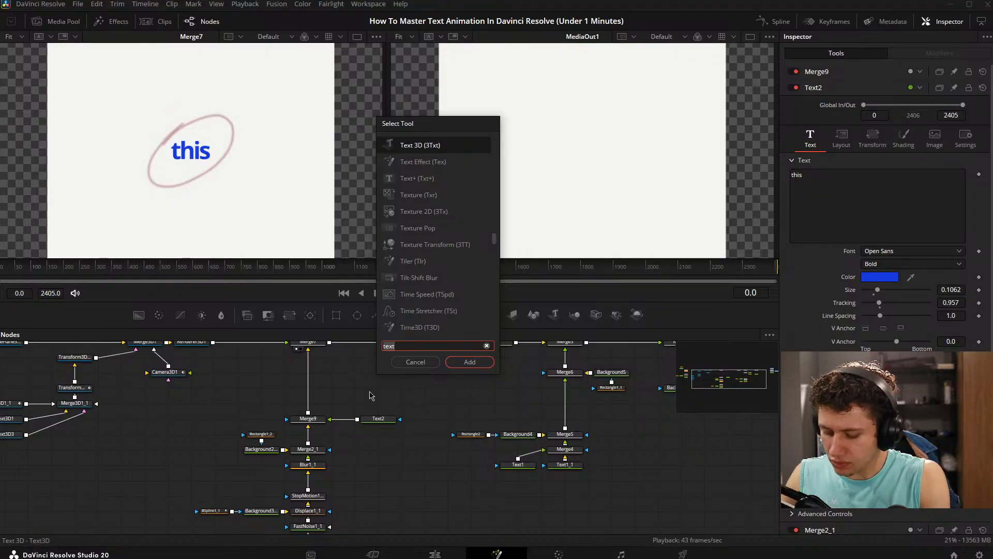
pyautogui.press('BackSpace')
pyautogui.press('BackSpace')
pyautogui.press('BackSpace')
pyautogui.press('BackSpace')
pyautogui.write('diss')
pyautogui.press('Return')
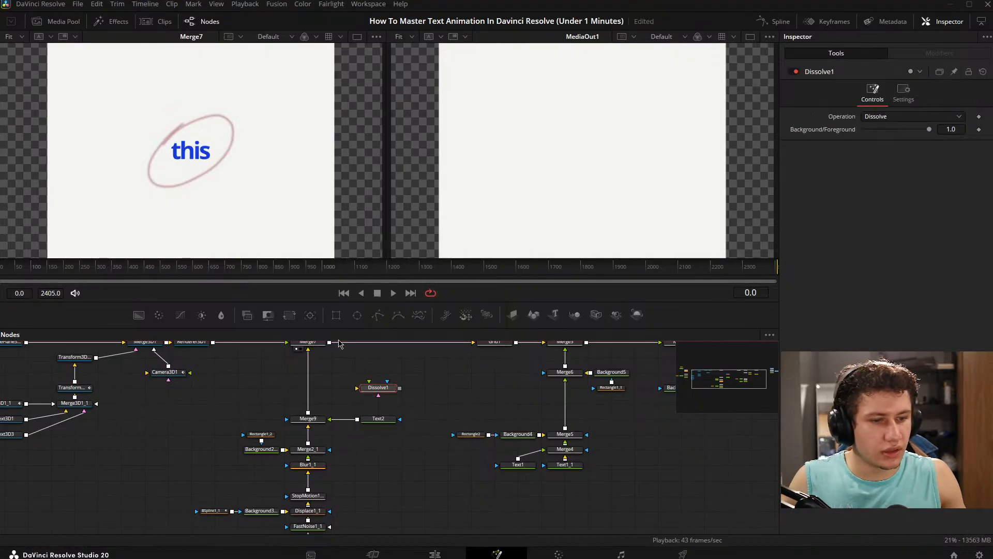
pyautogui.moveTo(308, 361); pyautogui.dragTo(331, 384)
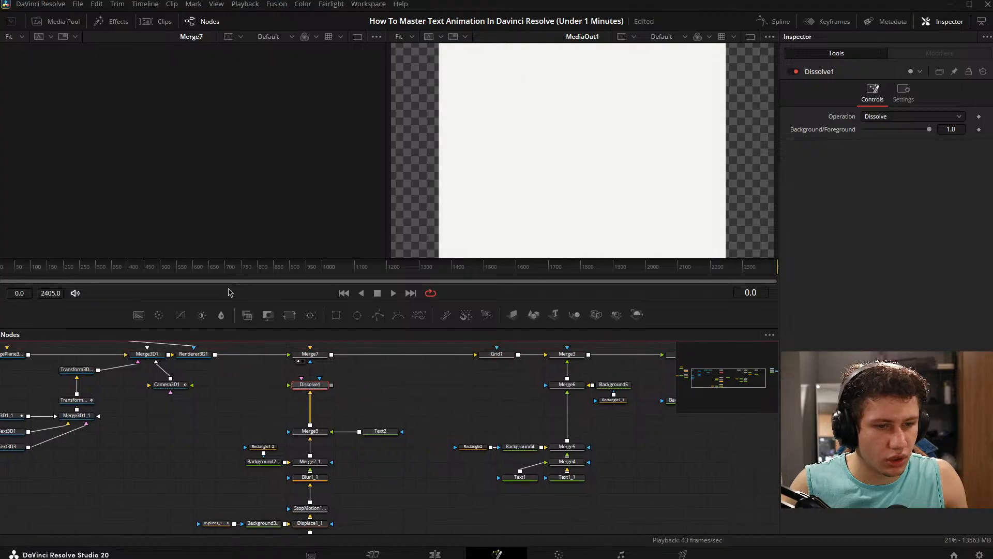
# - Add a Background node as Dissolve1's background and wire Merge9 through Dissolve1 into Merge7
pyautogui.click(310, 405)
pyautogui.moveTo(139, 314); pyautogui.dragTo(193, 354)
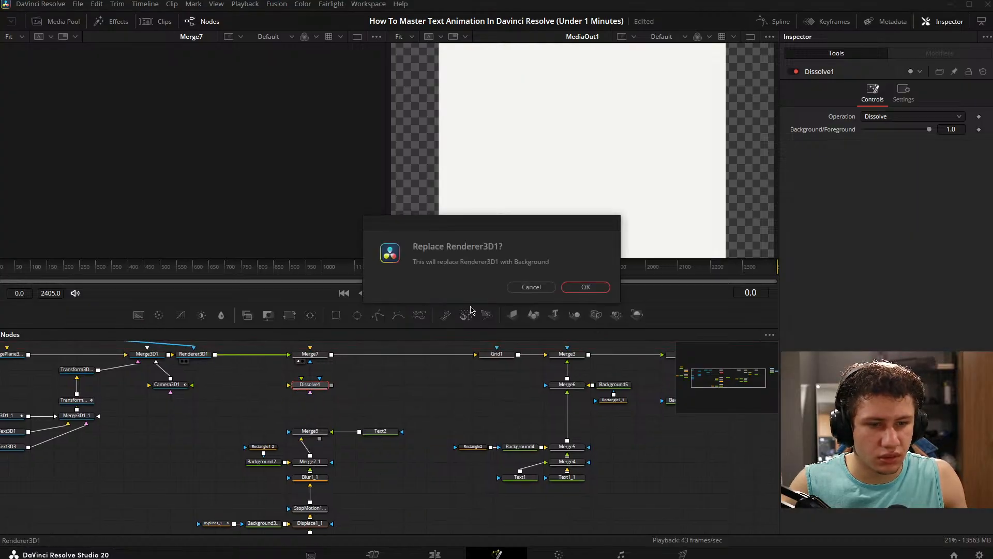
pyautogui.click(542, 291)
pyautogui.moveTo(242, 384); pyautogui.dragTo(302, 385)
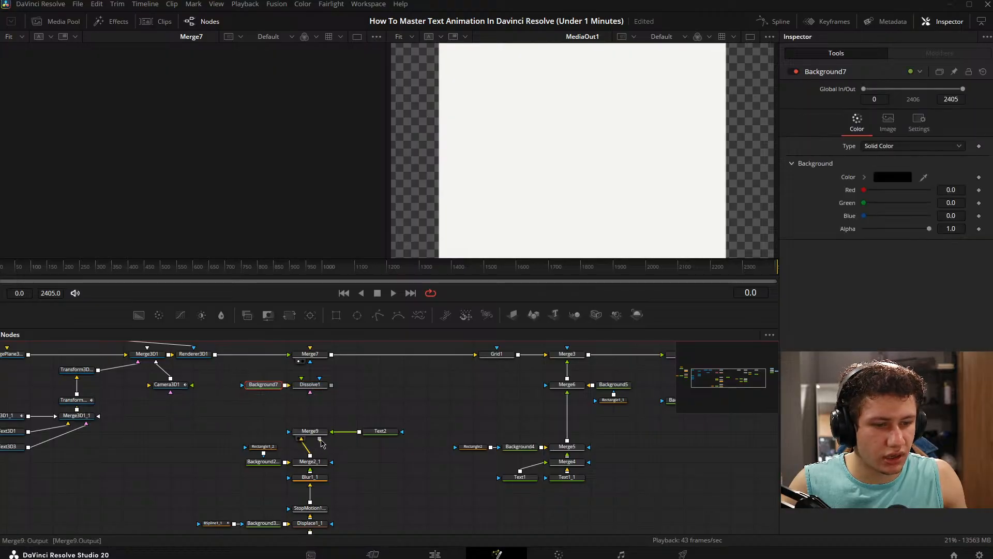
pyautogui.moveTo(319, 438); pyautogui.dragTo(319, 356)
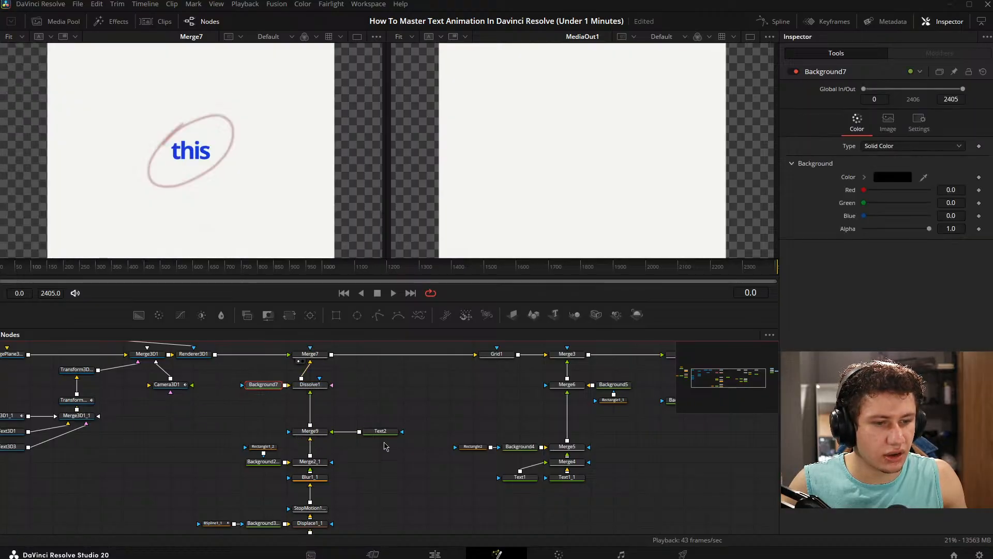
# - Move Dissolve1 and Background7 together down to a spot between Merge7 and Merge9
pyautogui.moveTo(334, 400); pyautogui.dragTo(345, 415)
pyautogui.moveTo(262, 383); pyautogui.dragTo(332, 436)
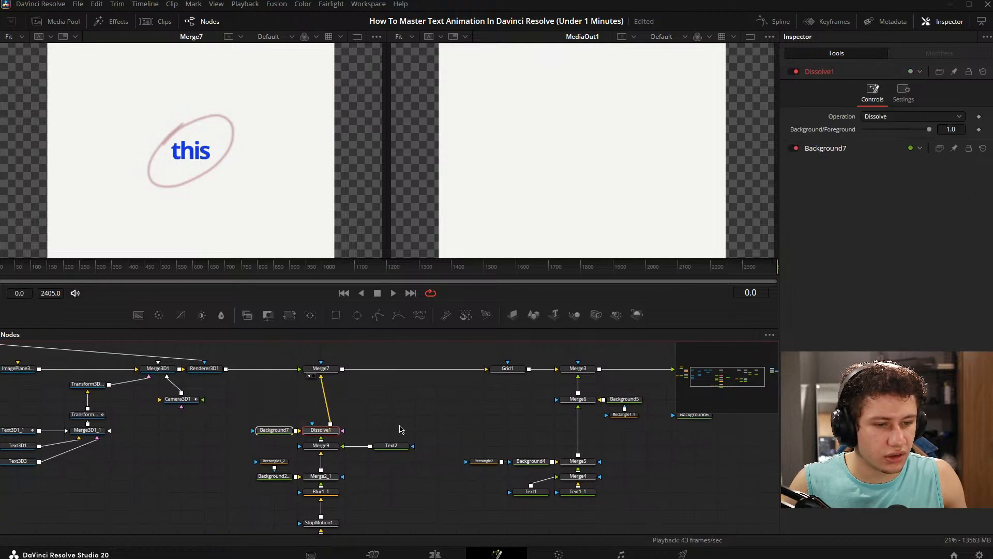
pyautogui.moveTo(261, 414); pyautogui.dragTo(329, 453)
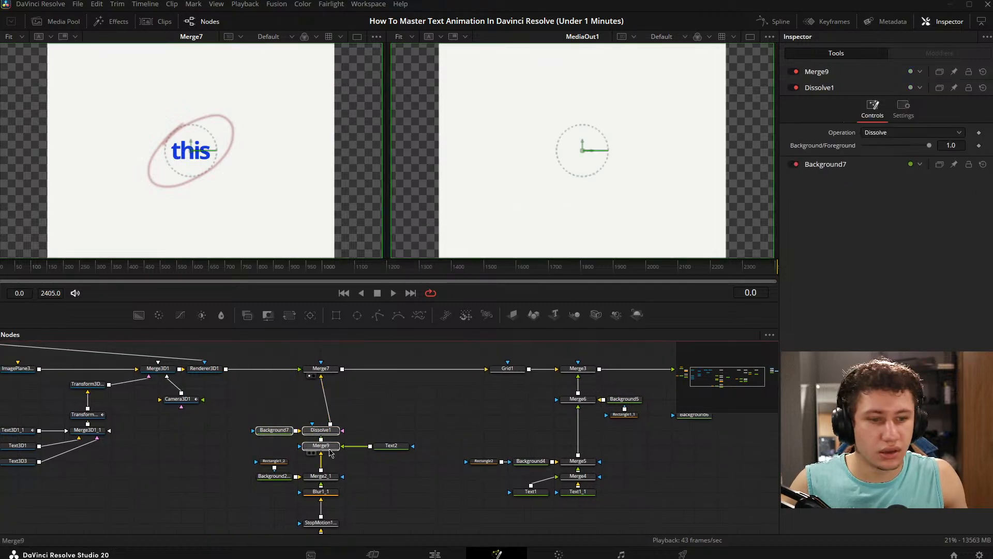
pyautogui.moveTo(251, 398); pyautogui.dragTo(342, 439)
pyautogui.moveTo(332, 431); pyautogui.dragTo(332, 420)
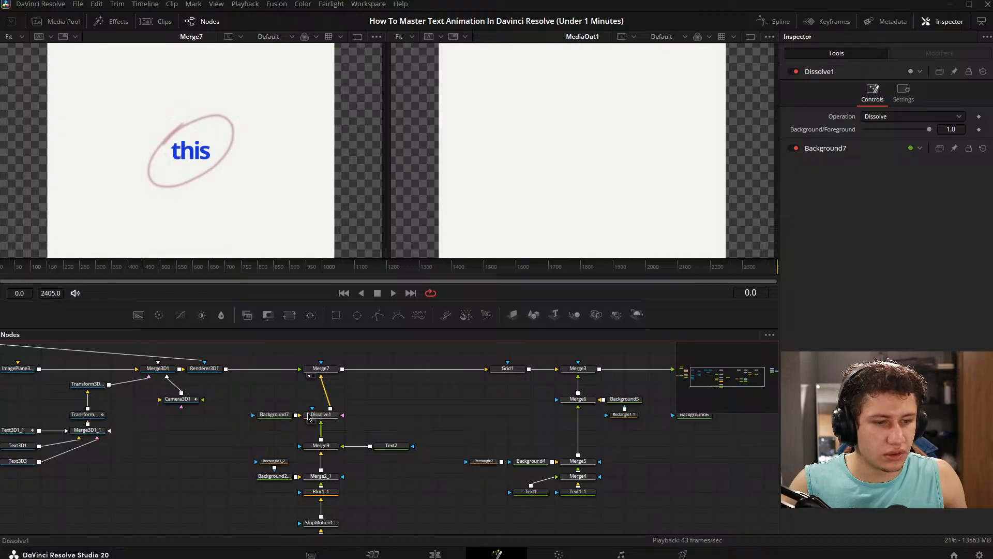
# - Show Dissolve1 in the first viewer and set its Background/Foreground value to 0.0
pyautogui.click(327, 413)
pyautogui.press('1')
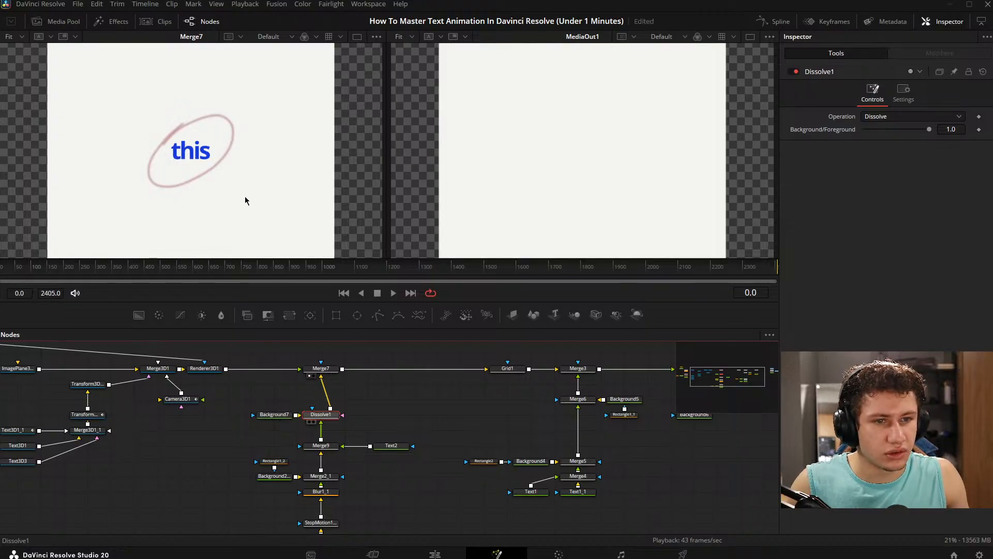
pyautogui.moveTo(930, 130); pyautogui.dragTo(863, 130)
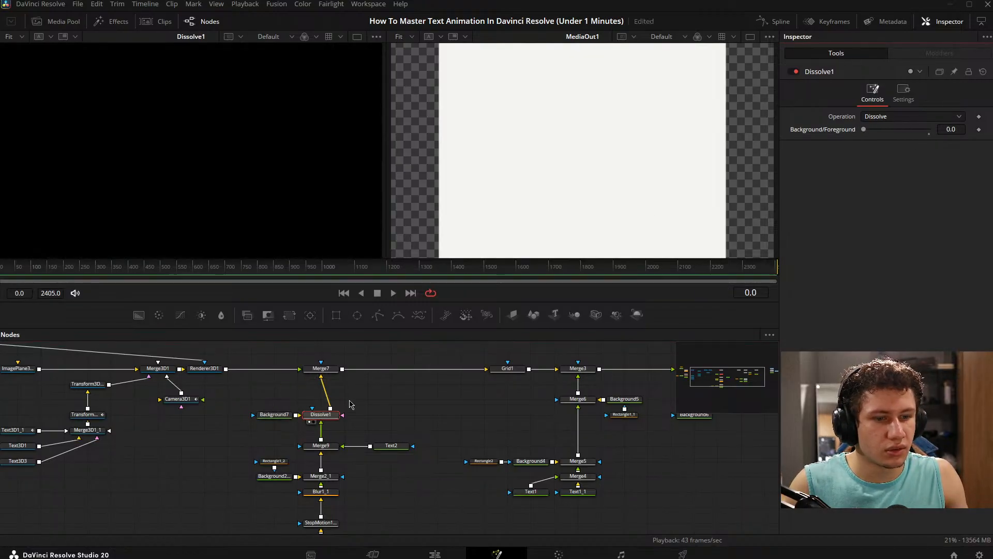
# - Set Background7's alpha to 0.0 and return to Dissolve1's settings
pyautogui.click(274, 415)
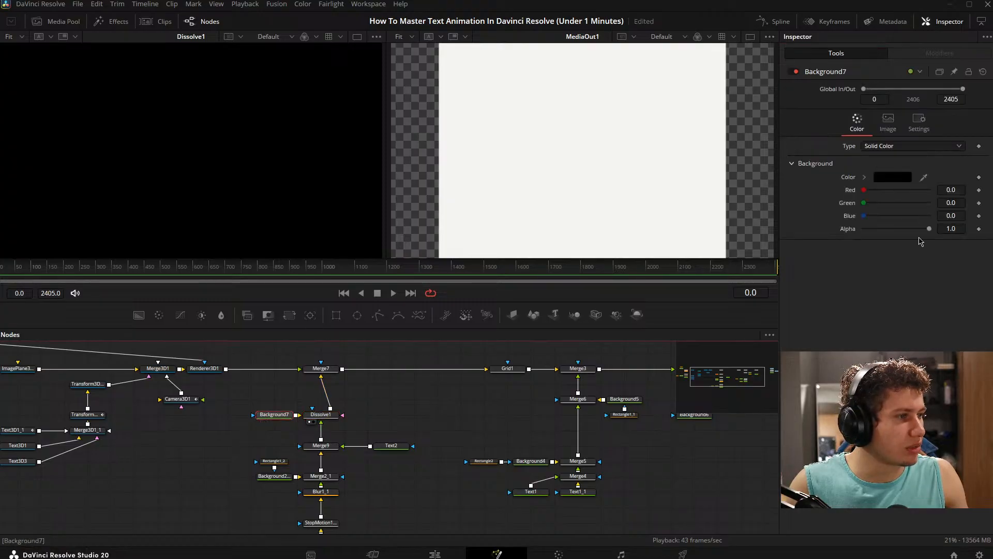
pyautogui.moveTo(929, 228); pyautogui.dragTo(861, 228)
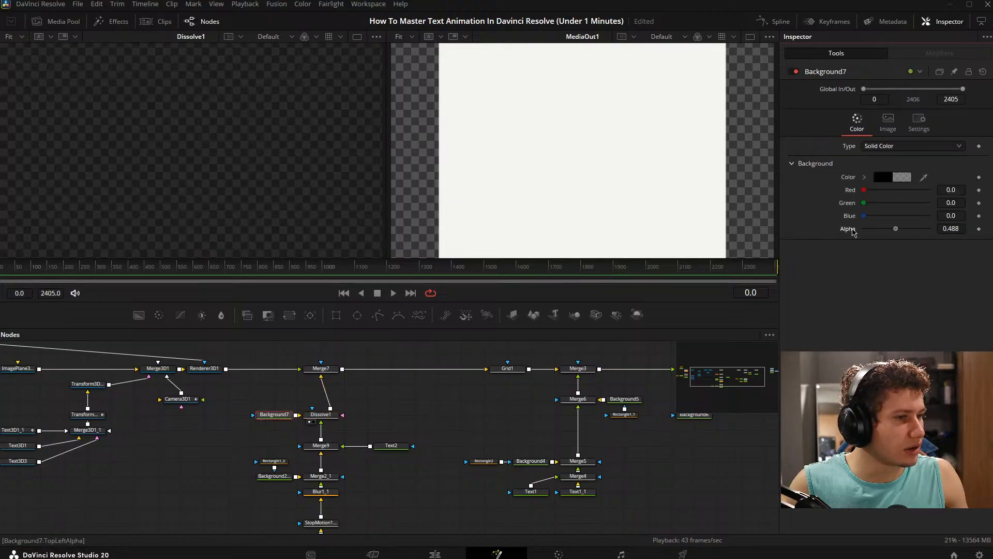
pyautogui.click(326, 424)
pyautogui.click(320, 414)
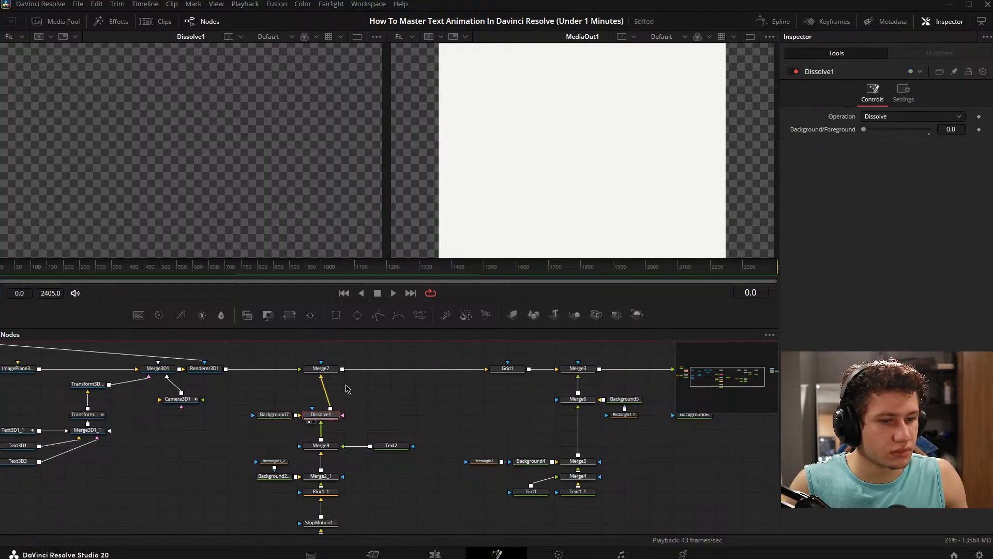
pyautogui.moveTo(0, 265); pyautogui.dragTo(0, 265)
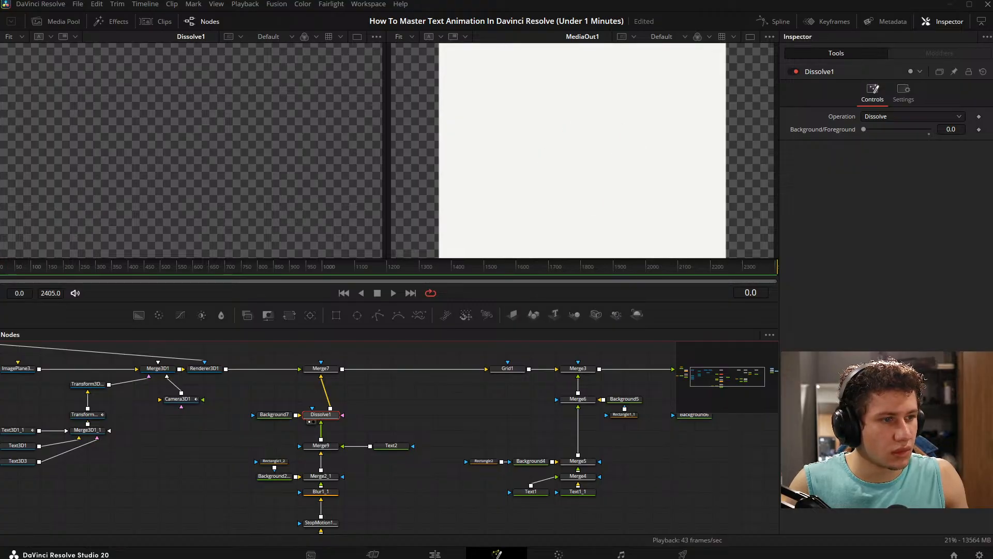
# - Set Background7's color to the off-white #f4f4f2 sampled from the MediaOut1 image, with alpha 1.0
pyautogui.moveTo(408, 421); pyautogui.dragTo(467, 356)
pyautogui.moveTo(310, 415); pyautogui.dragTo(272, 445)
pyautogui.click(324, 371)
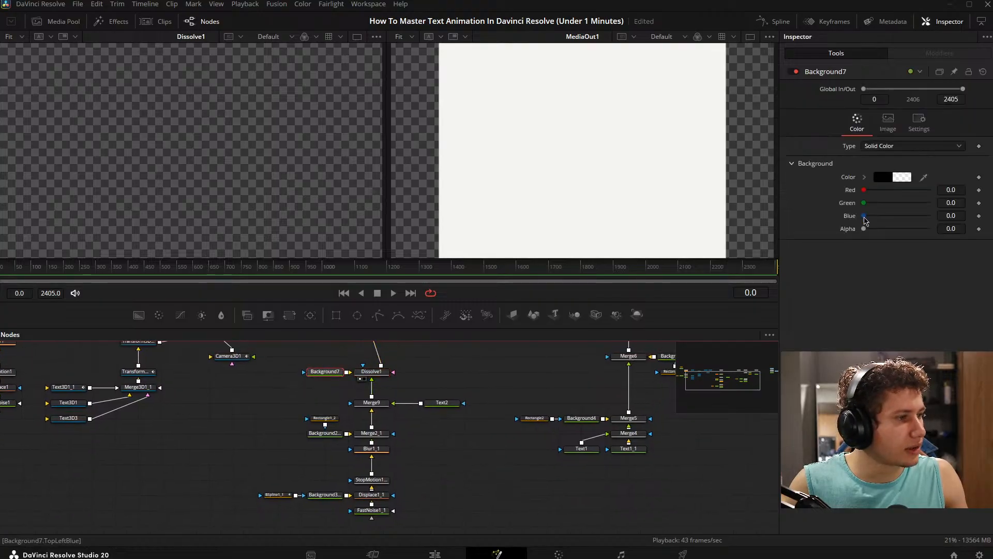
pyautogui.click(890, 176)
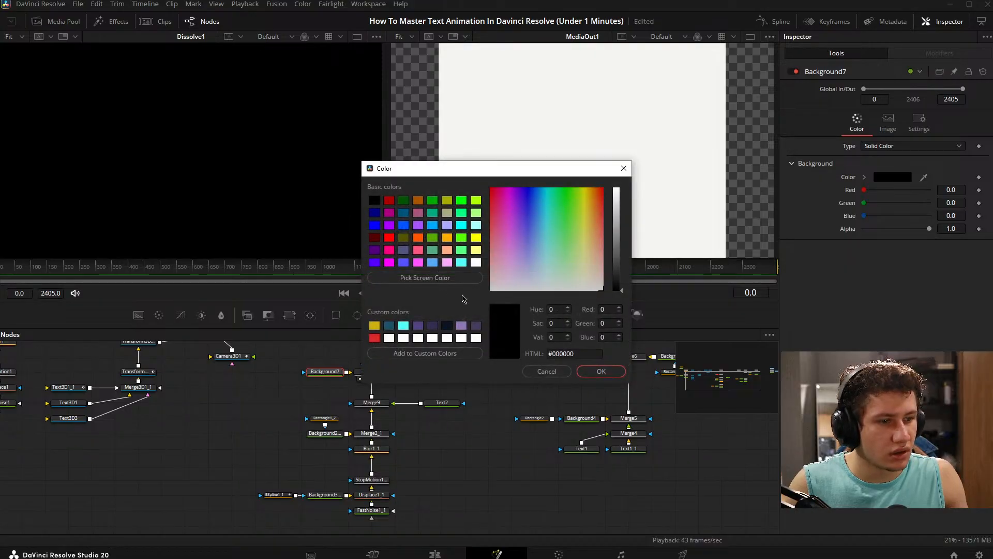
pyautogui.moveTo(616, 271); pyautogui.dragTo(616, 188)
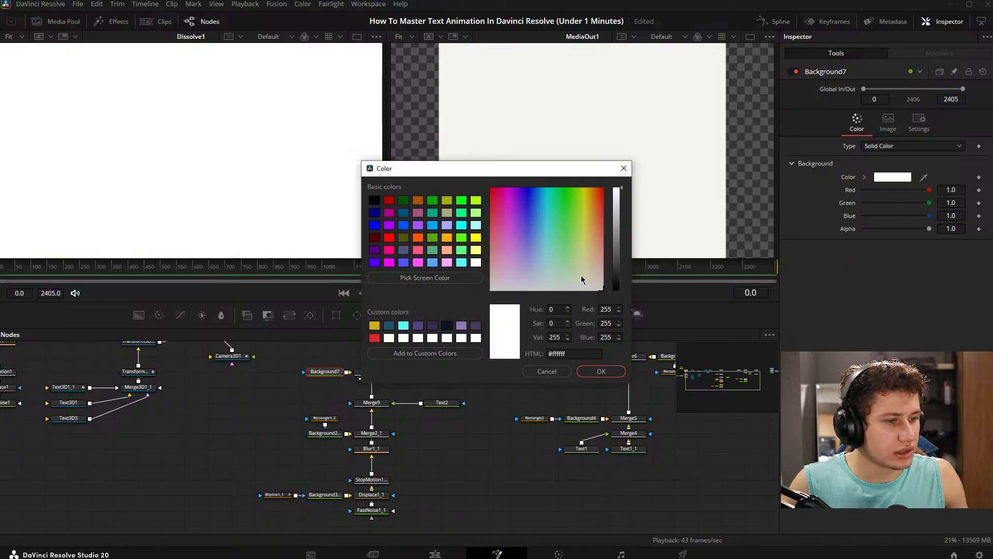
pyautogui.click(444, 274)
pyautogui.click(560, 115)
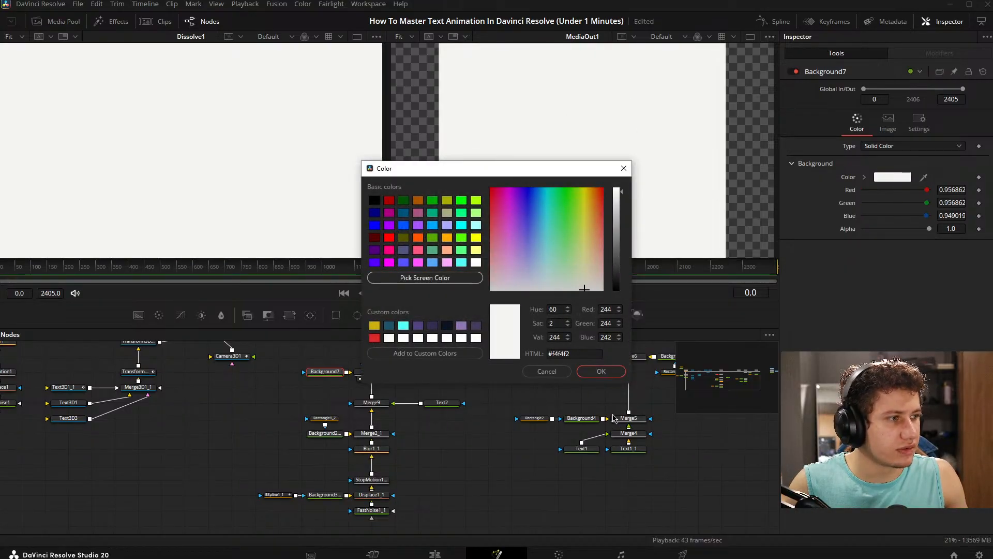
pyautogui.click(601, 371)
# - Mask Background7 with the existing Rectangle1_2 node as well, and move the playhead to frame 87
pyautogui.click(324, 417)
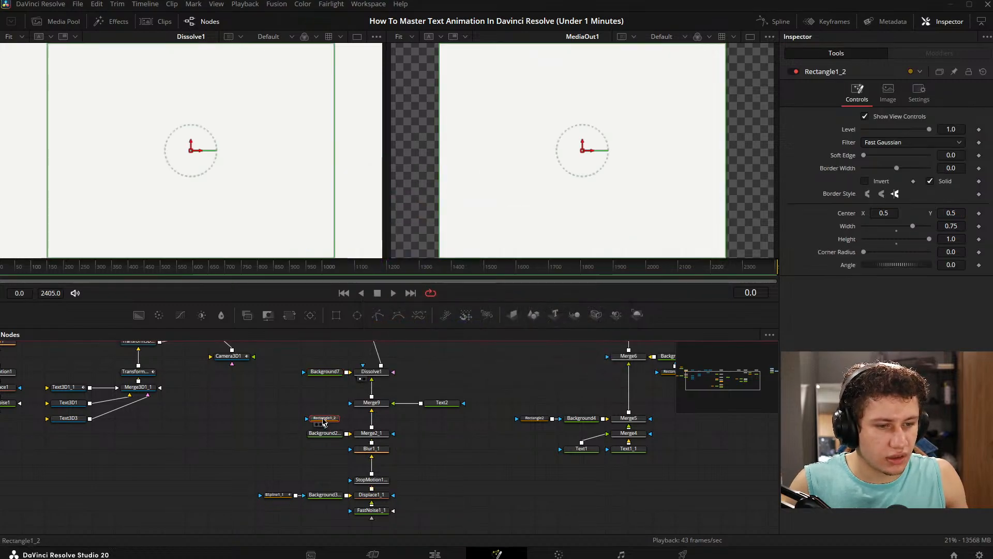
pyautogui.moveTo(323, 418); pyautogui.dragTo(329, 372)
pyautogui.moveTo(271, 420); pyautogui.dragTo(293, 426)
pyautogui.click(319, 412)
pyautogui.click(329, 408)
pyautogui.moveTo(386, 369); pyautogui.dragTo(371, 379)
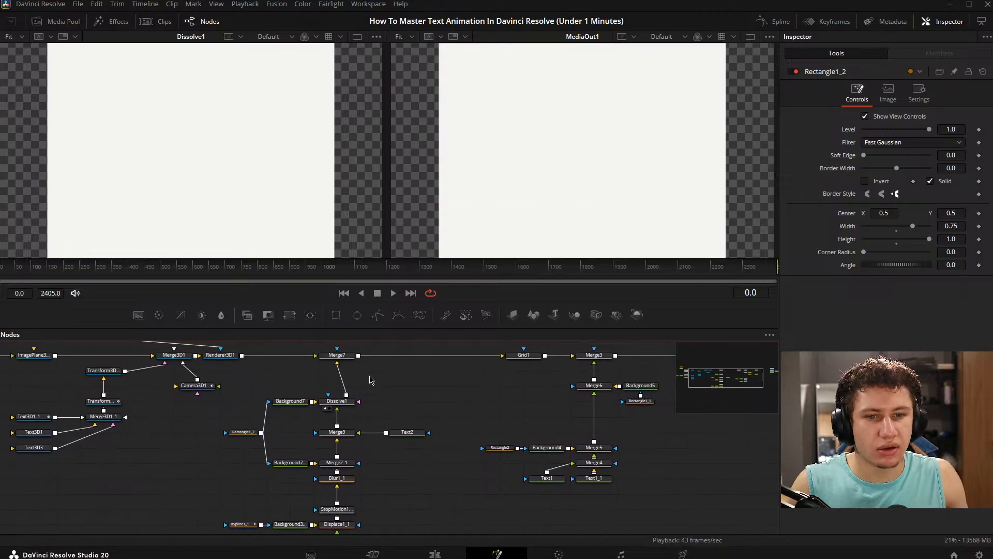
pyautogui.moveTo(6, 265); pyautogui.dragTo(27, 265)
# - Pull Background2_1, Merge2_1 and Blur1_1 out of the node chain and show Background2_1 in the first viewer
pyautogui.moveTo(374, 462); pyautogui.dragTo(407, 391)
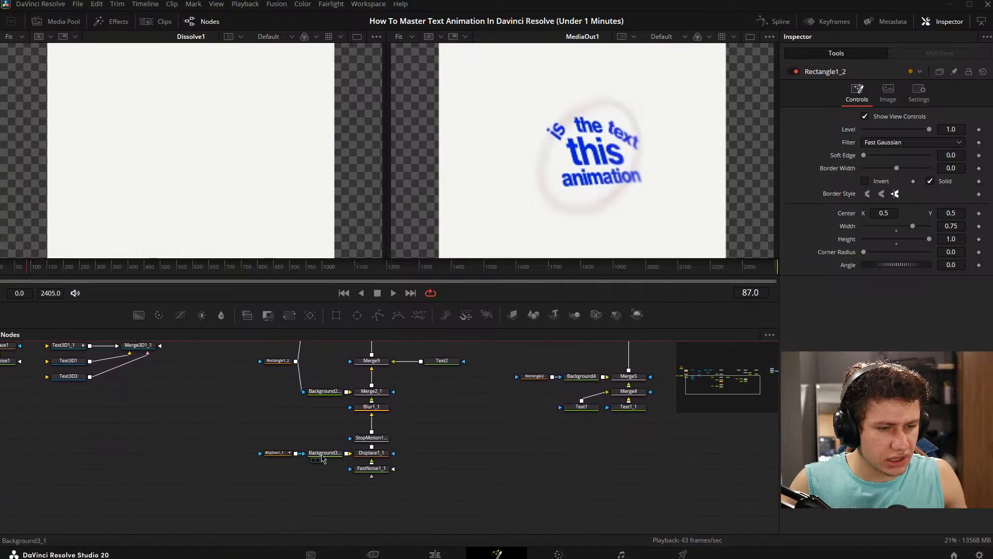
pyautogui.click(324, 452)
pyautogui.moveTo(329, 381); pyautogui.dragTo(204, 437)
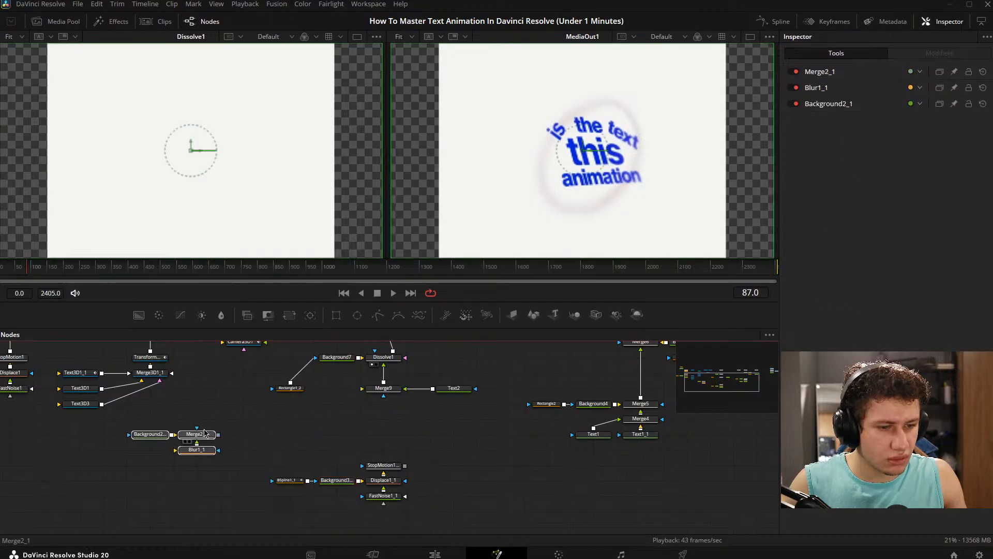
pyautogui.click(235, 434)
pyautogui.moveTo(155, 434); pyautogui.dragTo(163, 211)
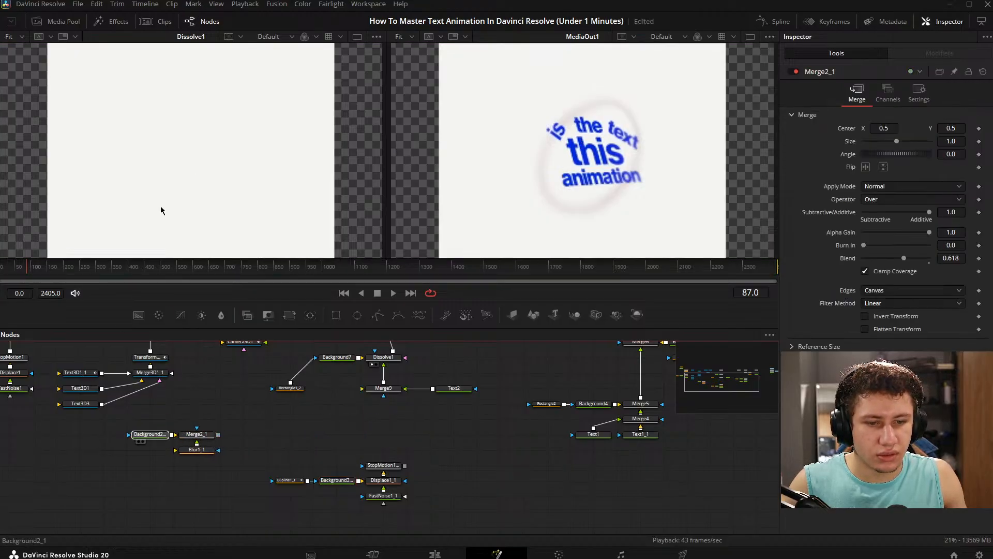
# - Connect StopMotion1_1 directly to Merge9 and move its node group up beneath Merge9
pyautogui.moveTo(405, 466); pyautogui.dragTo(383, 394)
pyautogui.moveTo(263, 455); pyautogui.dragTo(408, 521)
pyautogui.moveTo(394, 473); pyautogui.dragTo(394, 426)
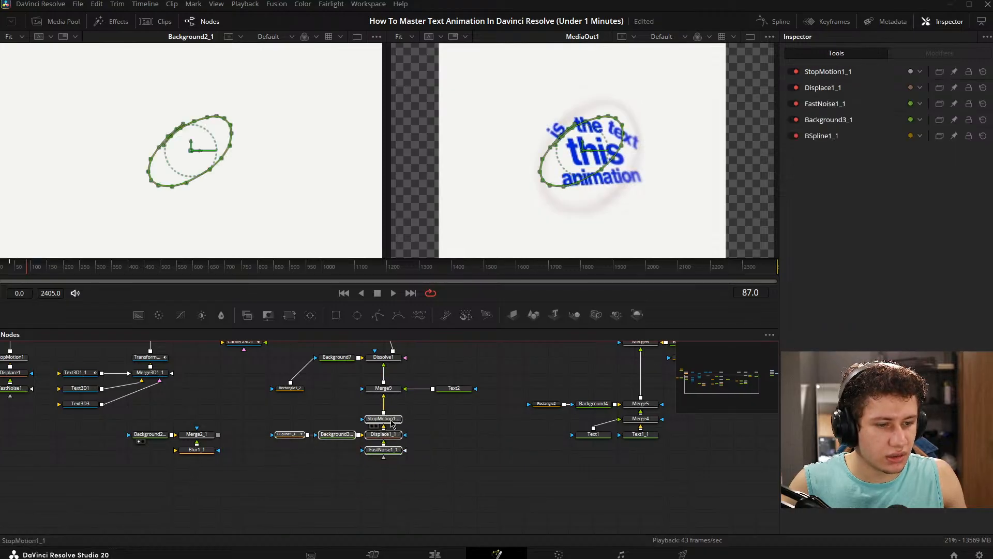
pyautogui.click(423, 417)
# - Show Dissolve1 in the first viewer and set its Background/Foreground value to 1.0
pyautogui.moveTo(400, 364); pyautogui.dragTo(356, 439)
pyautogui.click(356, 439)
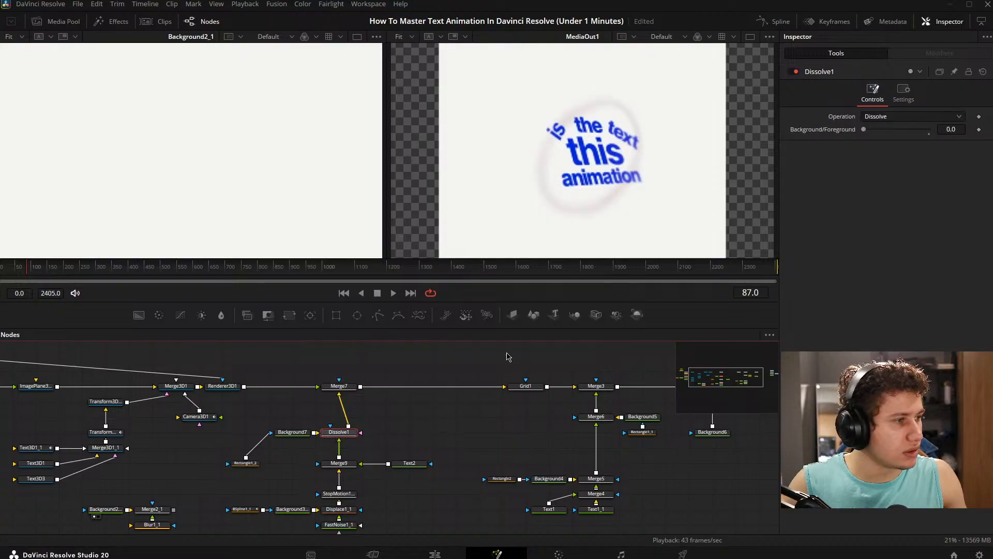
pyautogui.moveTo(864, 130)
pyautogui.mouseDown()
pyautogui.moveTo(956, 139)
pyautogui.moveTo(856, 134)
pyautogui.mouseUp()
pyautogui.moveTo(331, 434); pyautogui.dragTo(308, 217)
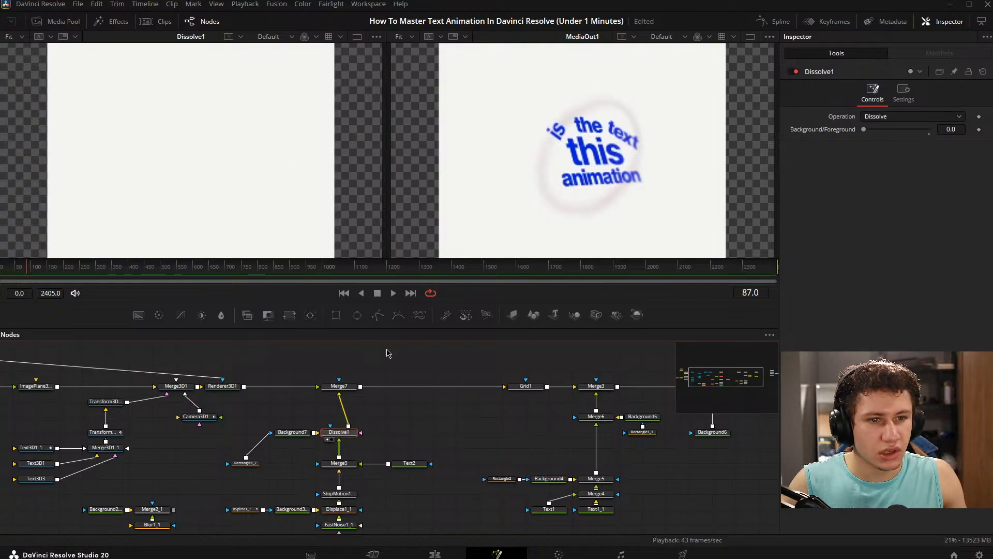
pyautogui.moveTo(863, 132); pyautogui.dragTo(955, 130)
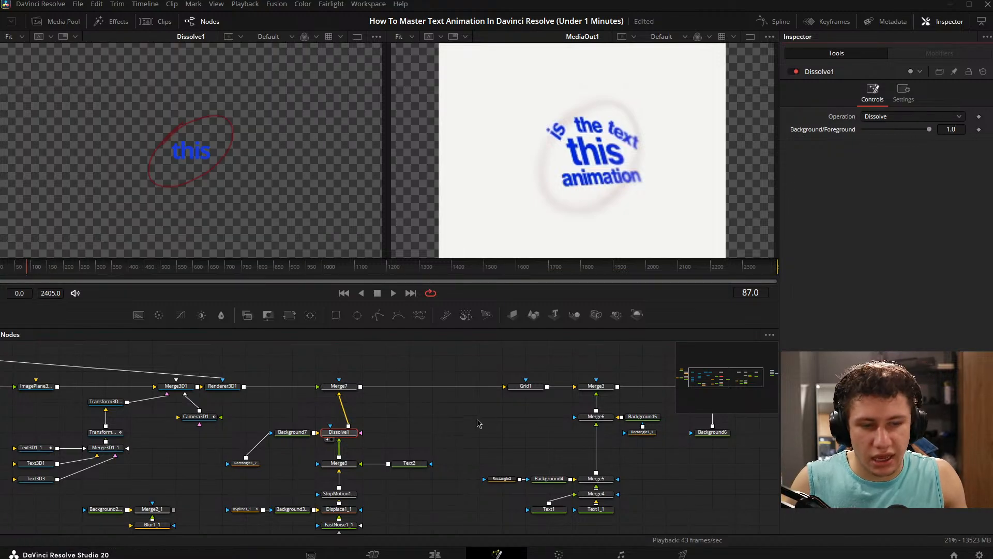
# - Undo the last Dissolve1 value change and the removal of Background2_1, Merge2_1 and Blur1_1 from the chain
pyautogui.hotkey('ctrl', 'z')
pyautogui.hotkey('ctrl', 'z')
pyautogui.hotkey('ctrl', 'z')
pyautogui.hotkey('ctrl', 'z')
# - Save the project
pyautogui.moveTo(407, 425); pyautogui.dragTo(414, 403)
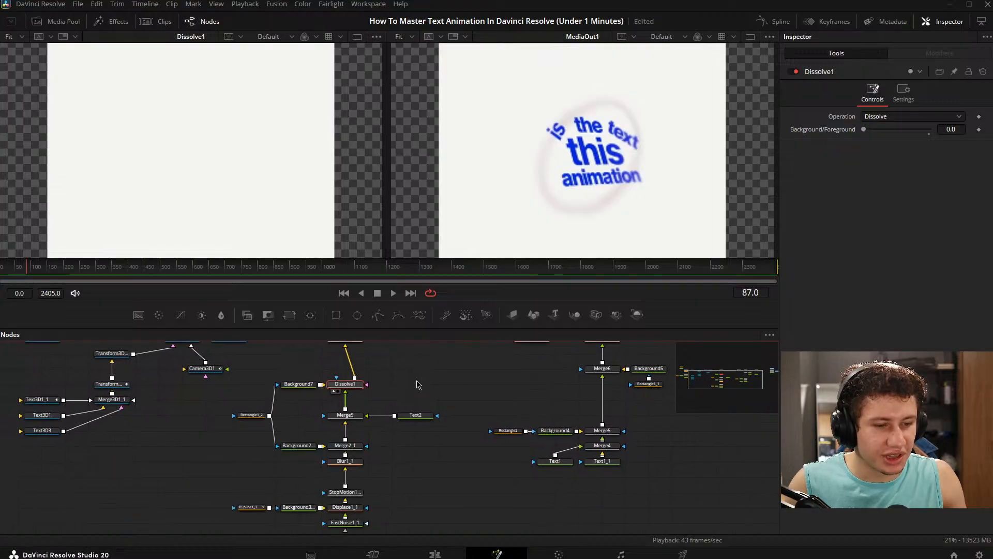
pyautogui.hotkey('ctrl', 's')
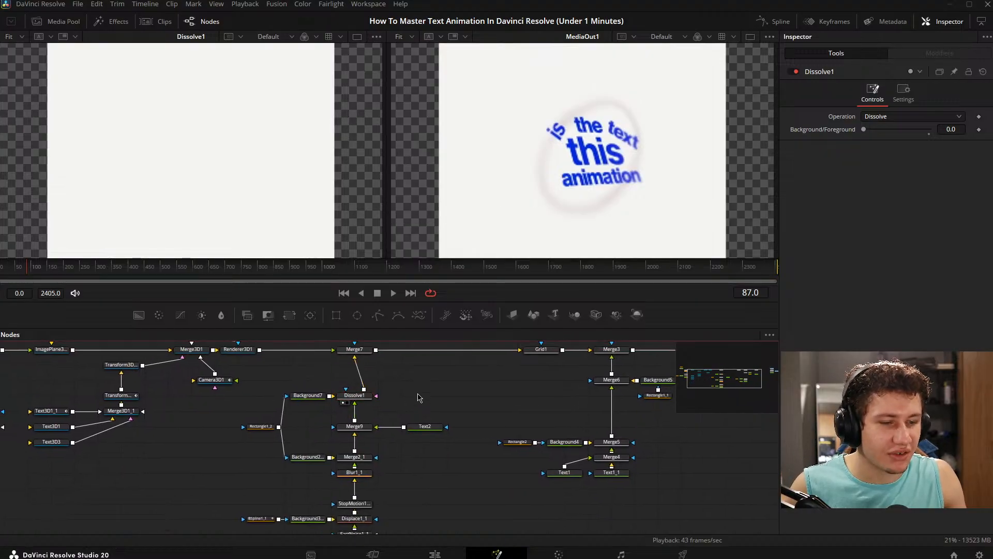
pyautogui.scroll(-2, 324, 475)
pyautogui.moveTo(334, 402); pyautogui.dragTo(332, 450)
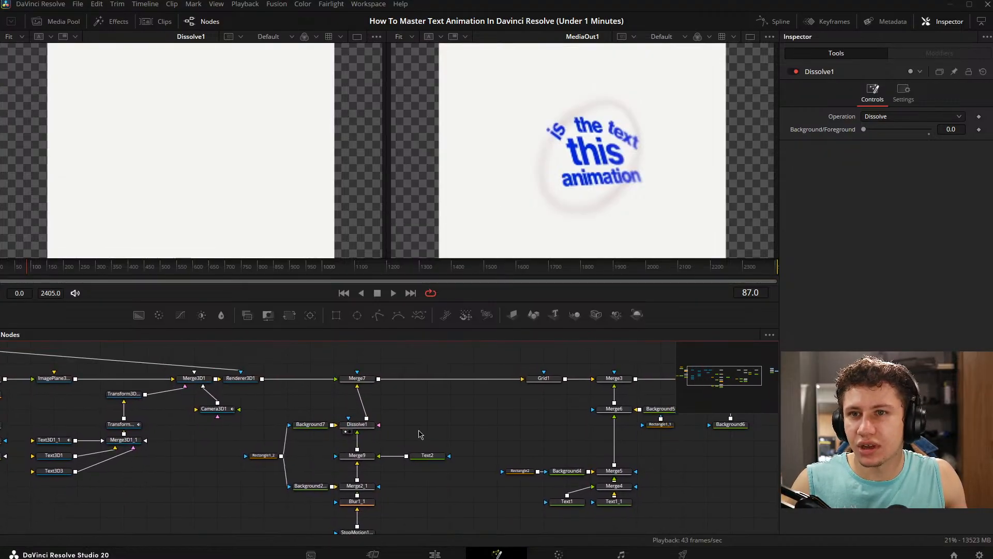
pyautogui.moveTo(491, 418); pyautogui.dragTo(478, 435)
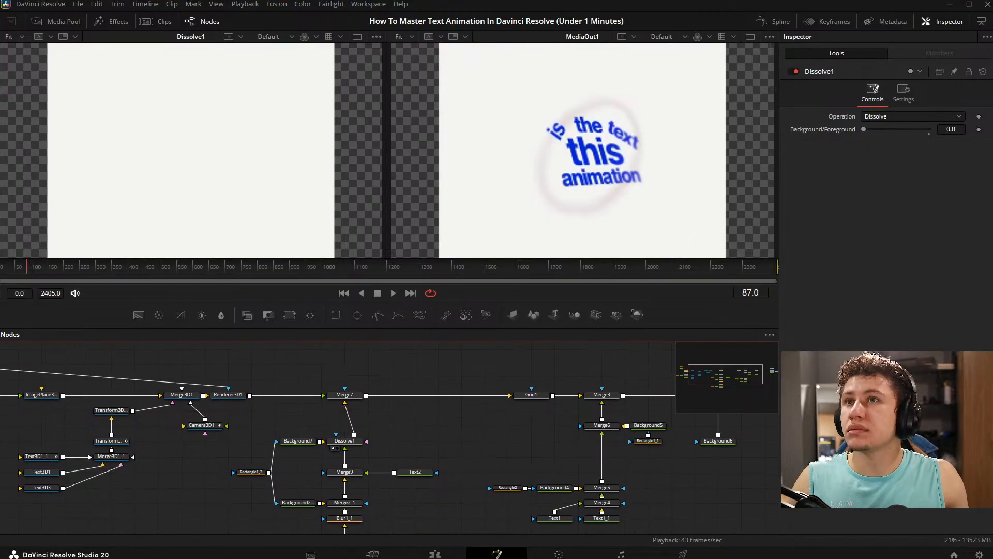
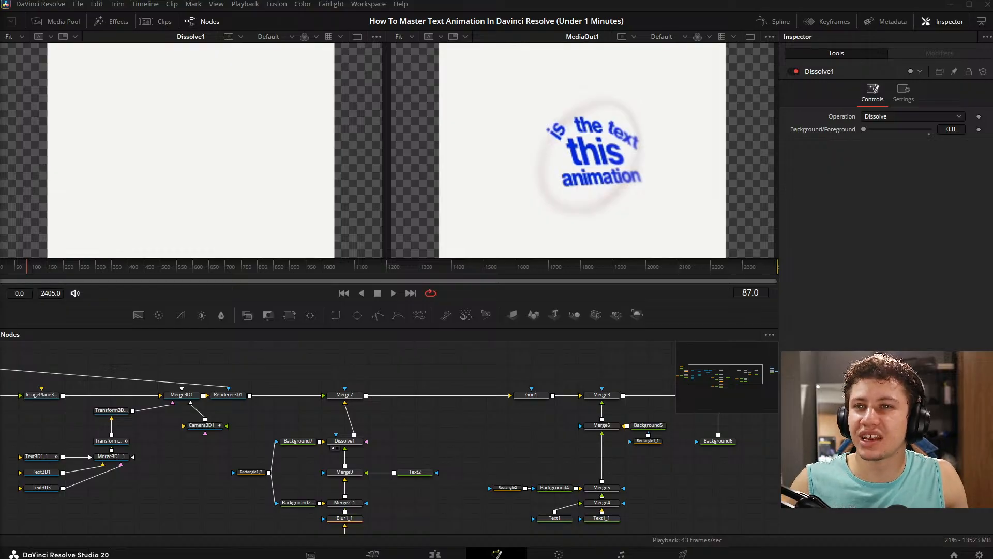
# - Animate Dissolve1's Background/Foreground from 0.0 at frame 0 to 1.0 at frame 30
pyautogui.scroll(-2, 429, 357)
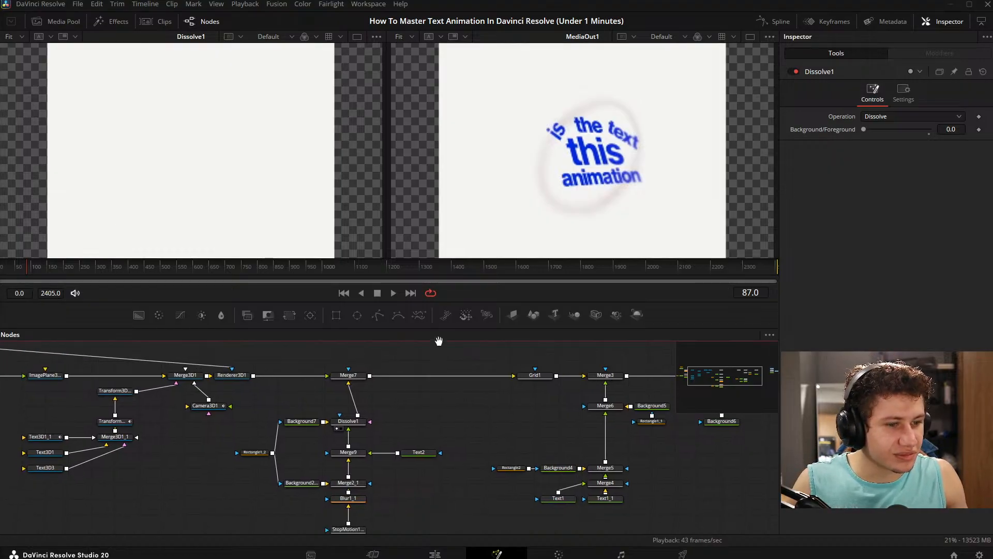
pyautogui.moveTo(352, 353); pyautogui.dragTo(215, 184)
pyautogui.moveTo(44, 274); pyautogui.dragTo(0, 274)
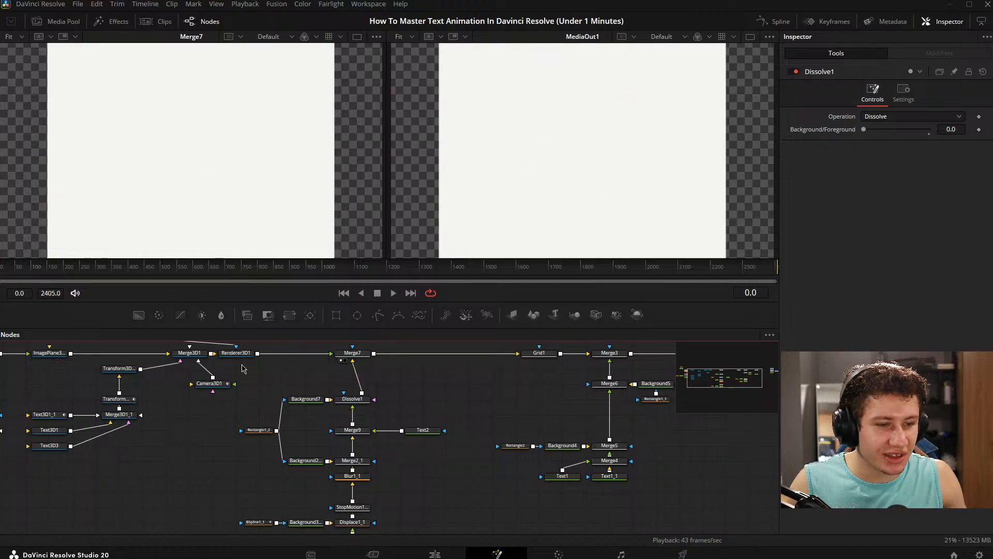
pyautogui.click(352, 398)
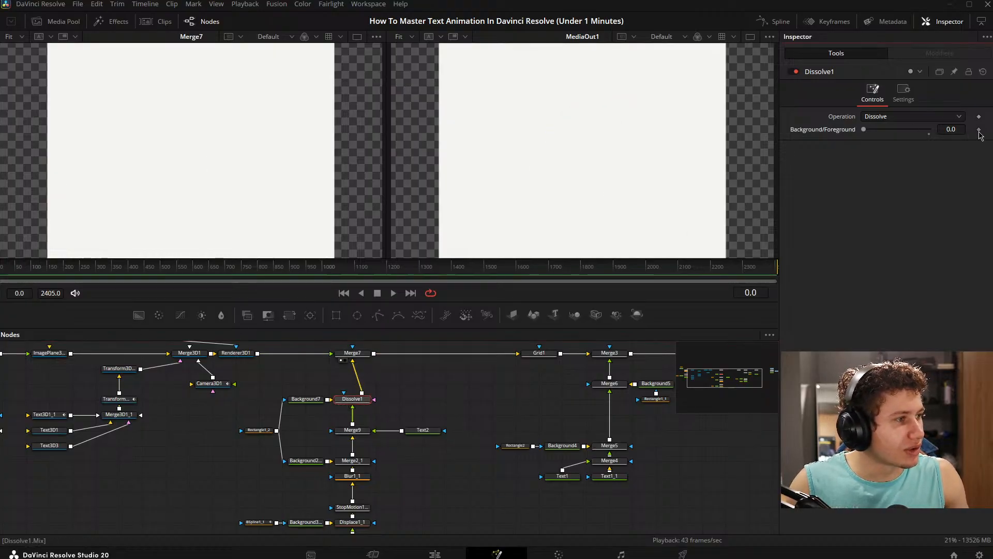
pyautogui.click(978, 130)
pyautogui.click(5, 271)
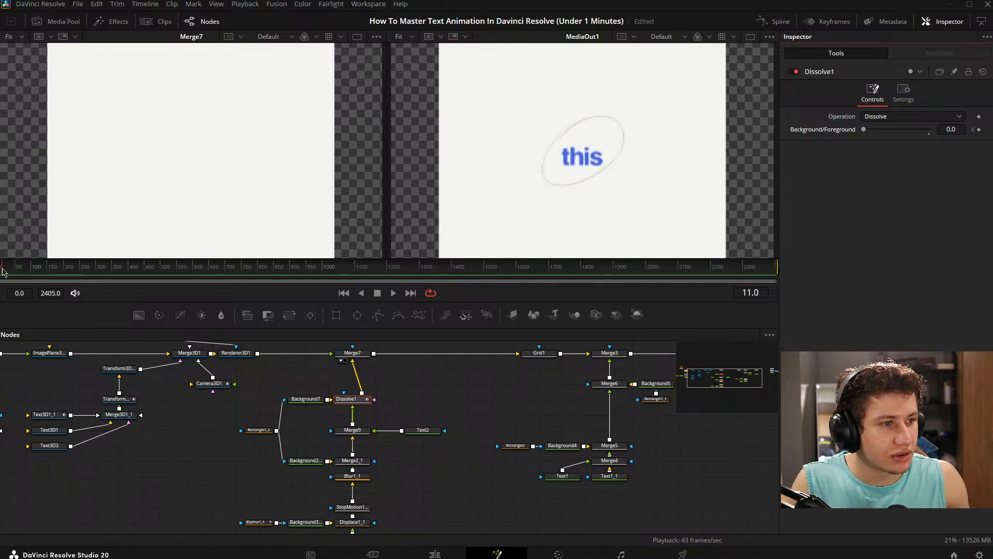
pyautogui.moveTo(2, 271); pyautogui.dragTo(10, 271)
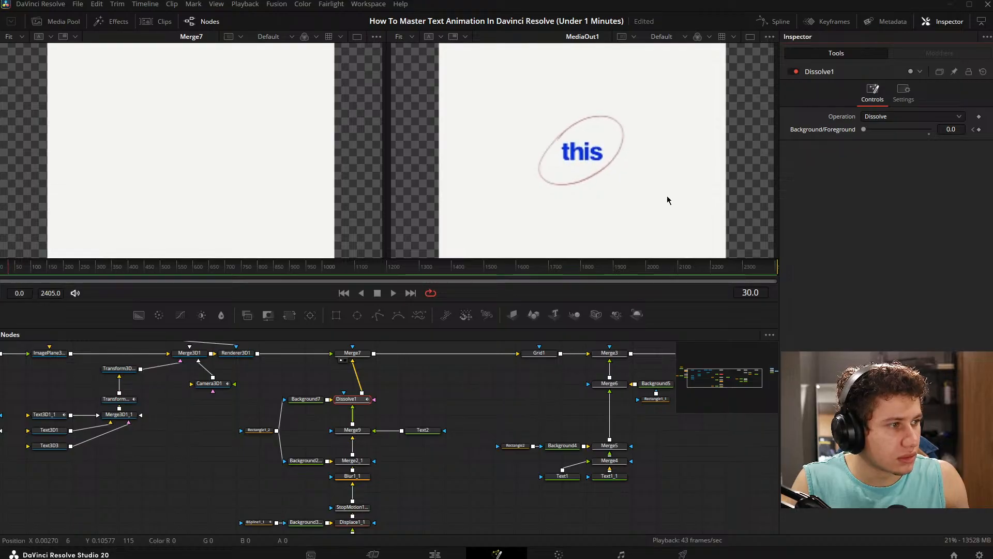
pyautogui.moveTo(863, 129); pyautogui.dragTo(963, 143)
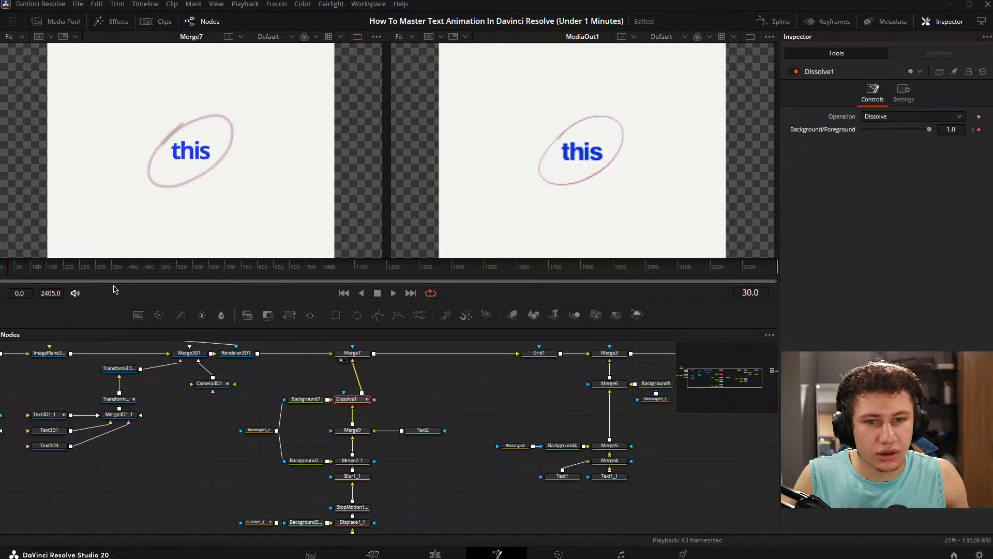
# - Play back the dissolve from the first frame and save the project
pyautogui.moveTo(19, 271); pyautogui.dragTo(0, 271)
pyautogui.press('space')
pyautogui.press('space')
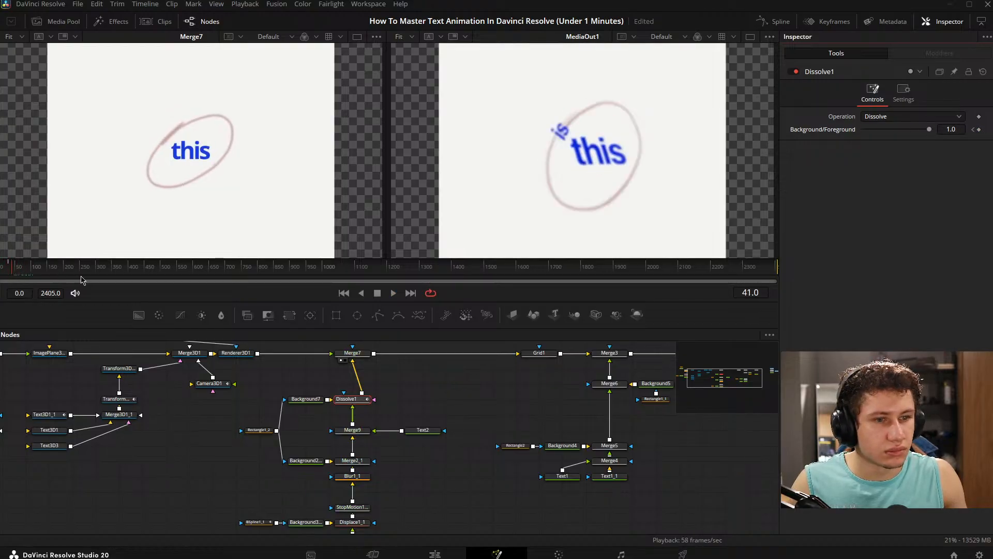
pyautogui.hotkey('ctrl', 's')
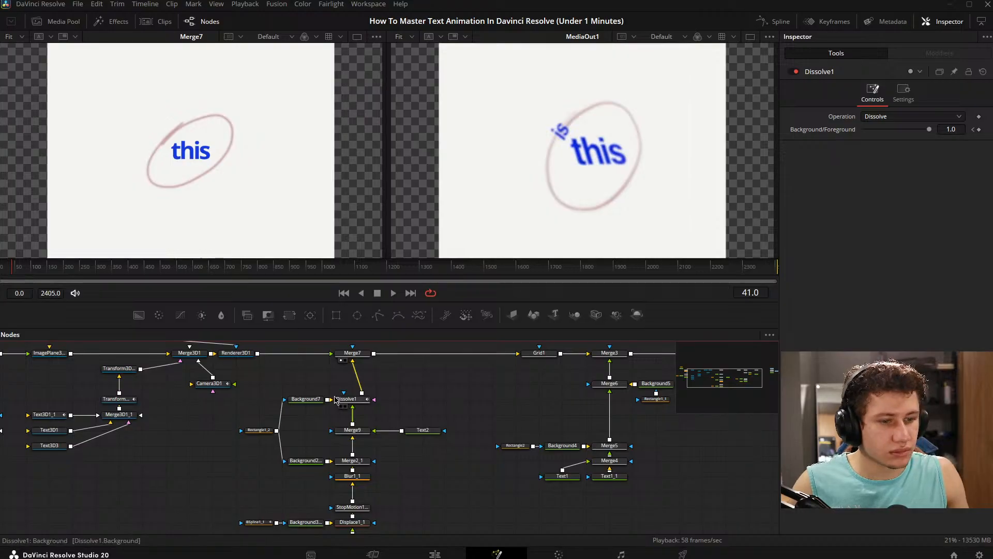
# - Examine Dissolve1's Background/Foreground animation curve, fitted to view in the spline editor
pyautogui.click(774, 21)
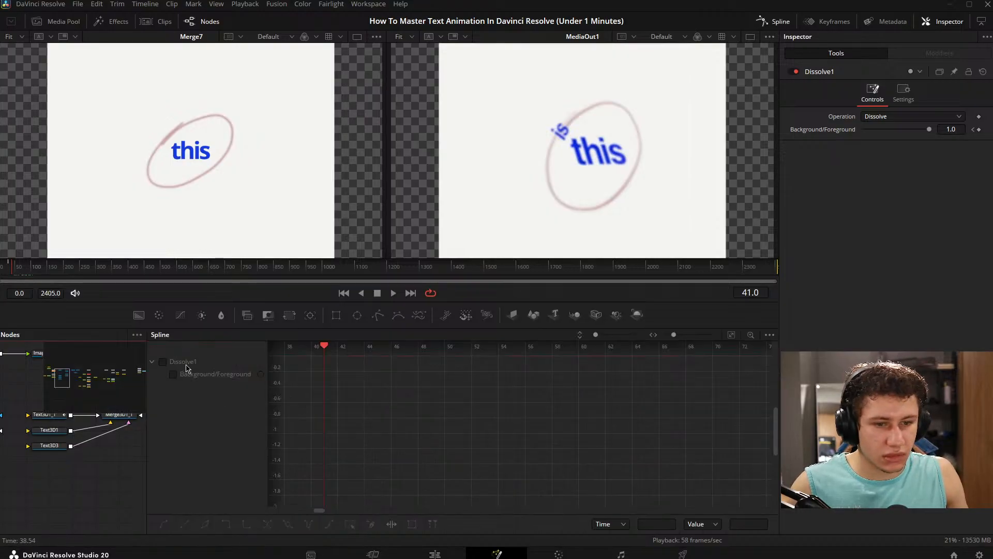
pyautogui.click(731, 334)
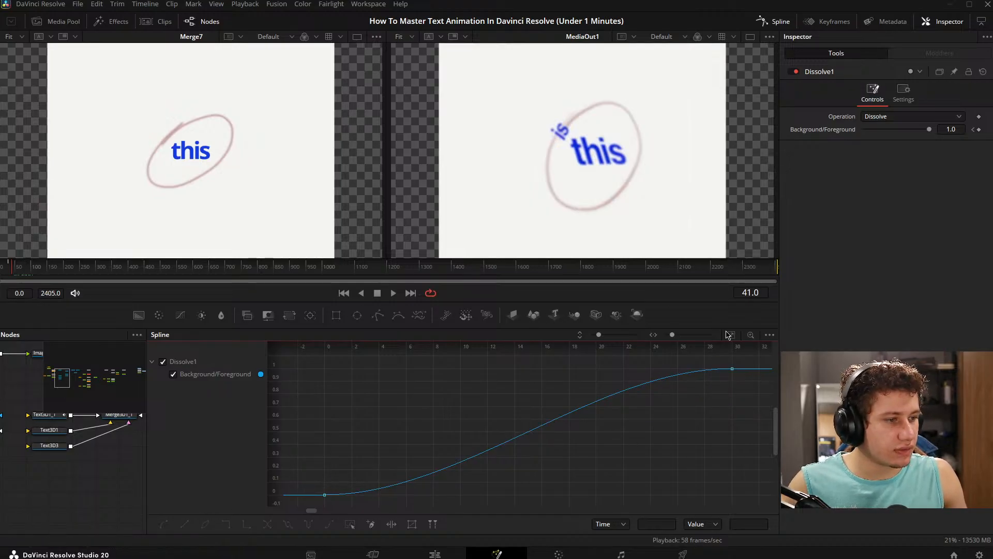
pyautogui.click(776, 22)
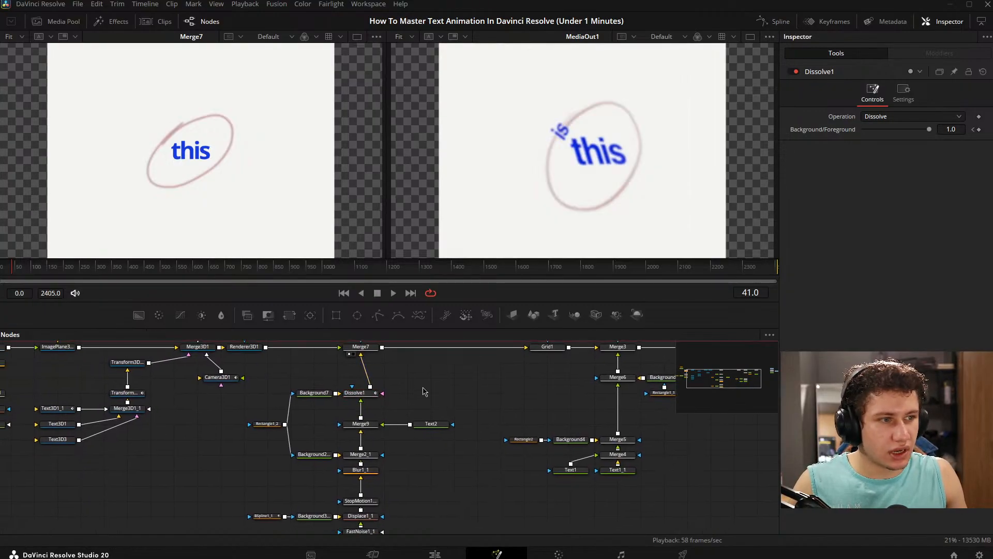
# - Step frame by frame through the start of the animation and compare the fade-in with the reference
pyautogui.moveTo(351, 405); pyautogui.dragTo(321, 404)
pyautogui.moveTo(12, 271); pyautogui.dragTo(1, 271)
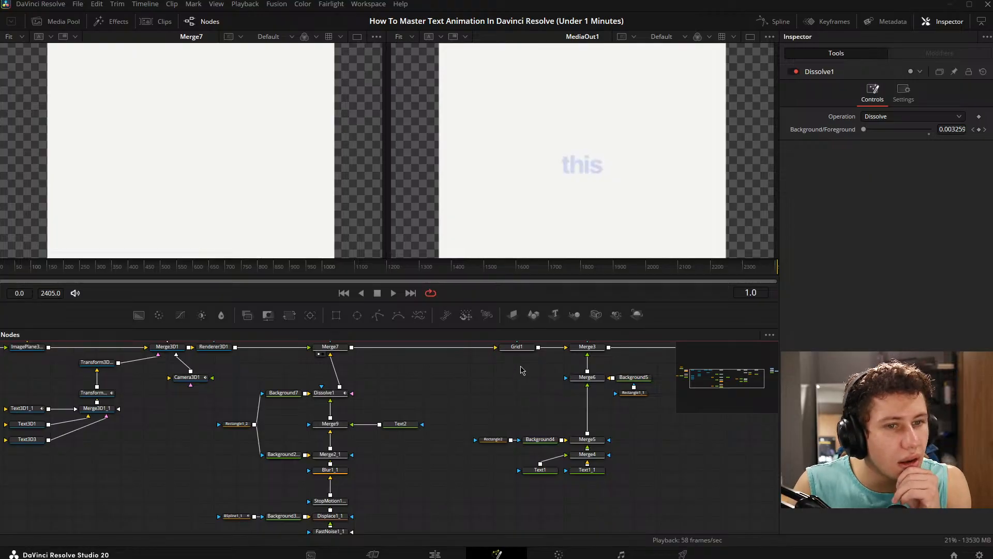
pyautogui.press('Right')
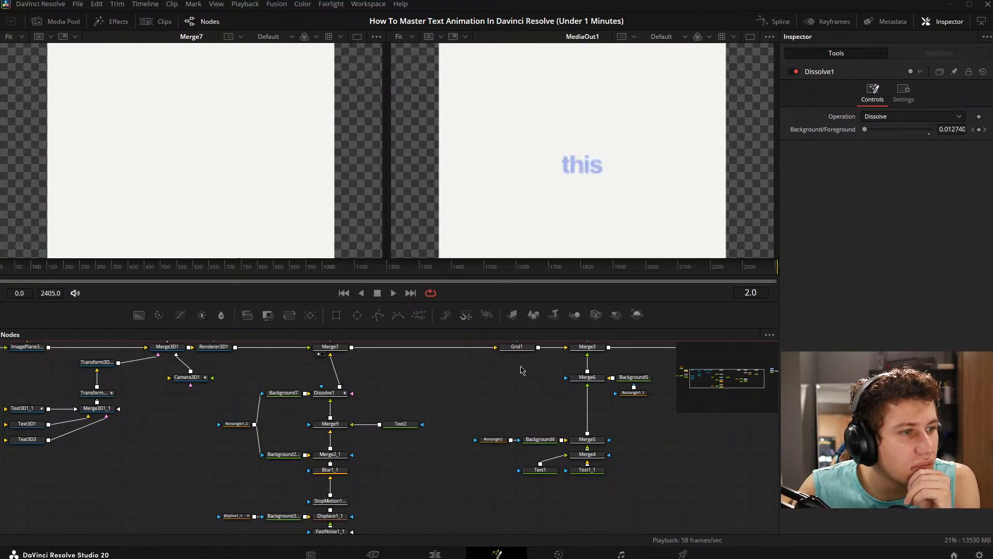
pyautogui.press('Right')
pyautogui.press('Right')
pyautogui.press('Right')
pyautogui.press('Right')
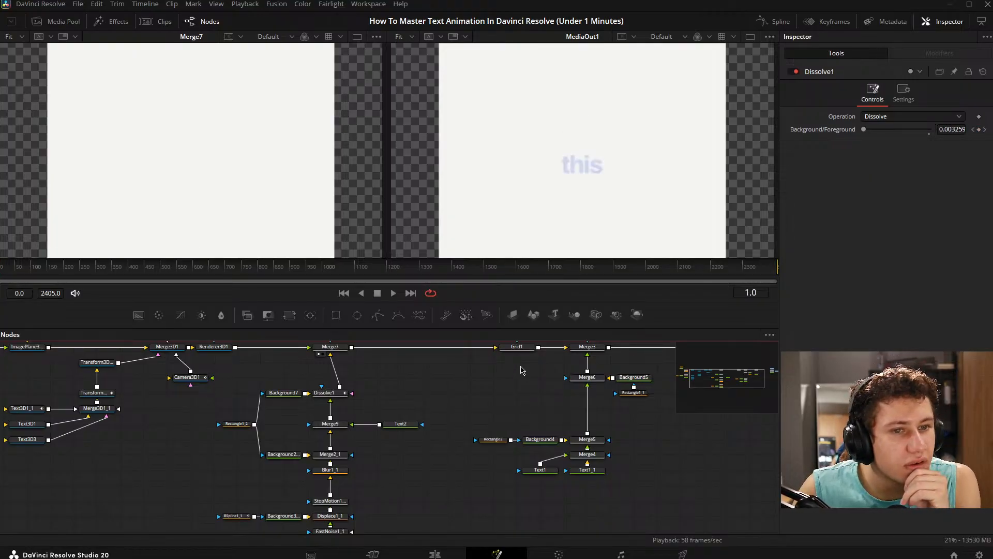
pyautogui.press('Left')
pyautogui.press('Left')
pyautogui.press('Left')
pyautogui.press('Left')
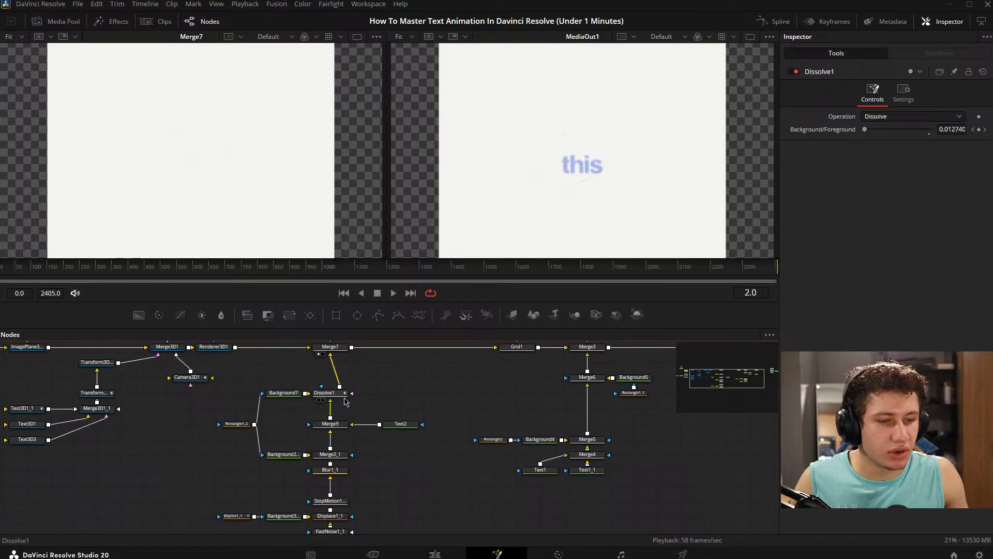
# - Delete the Dissolve1 and Background7 nodes between Merge9 and Merge7
pyautogui.moveTo(349, 404)
pyautogui.mouseDown()
pyautogui.moveTo(406, 437)
pyautogui.moveTo(353, 408)
pyautogui.mouseUp()
pyautogui.click(333, 397)
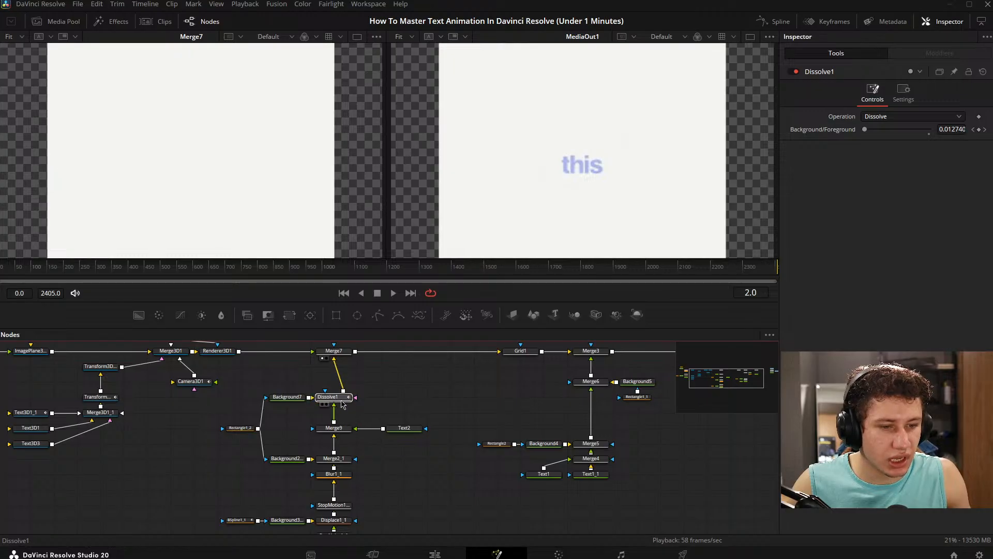
pyautogui.moveTo(246, 379); pyautogui.dragTo(357, 407)
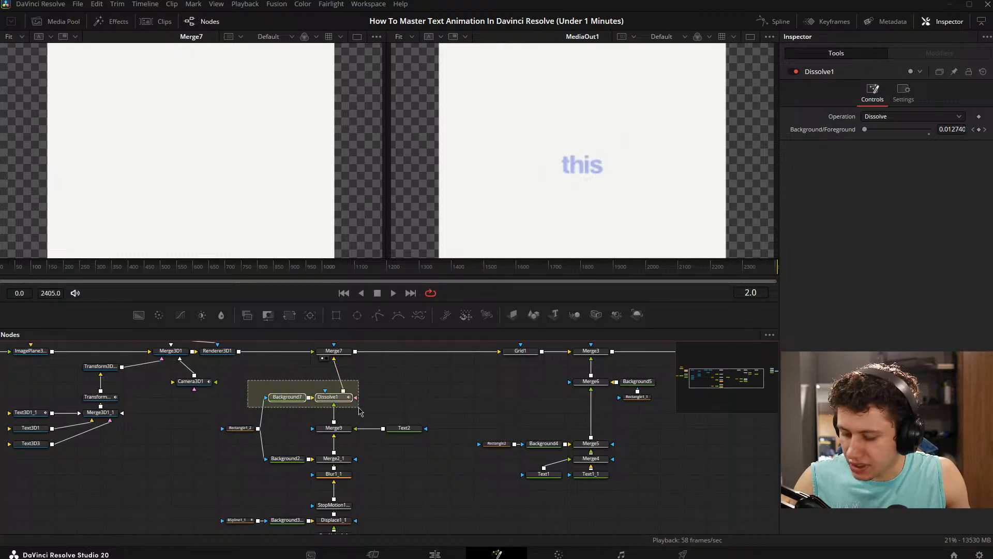
pyautogui.press('Delete')
# - Try removing the Rectangle1_2 mask from Background2_1 and undo its deletion
pyautogui.moveTo(218, 416); pyautogui.dragTo(257, 451)
pyautogui.press('Delete')
pyautogui.moveTo(343, 435); pyautogui.dragTo(345, 363)
pyautogui.scroll(-1, 383, 381)
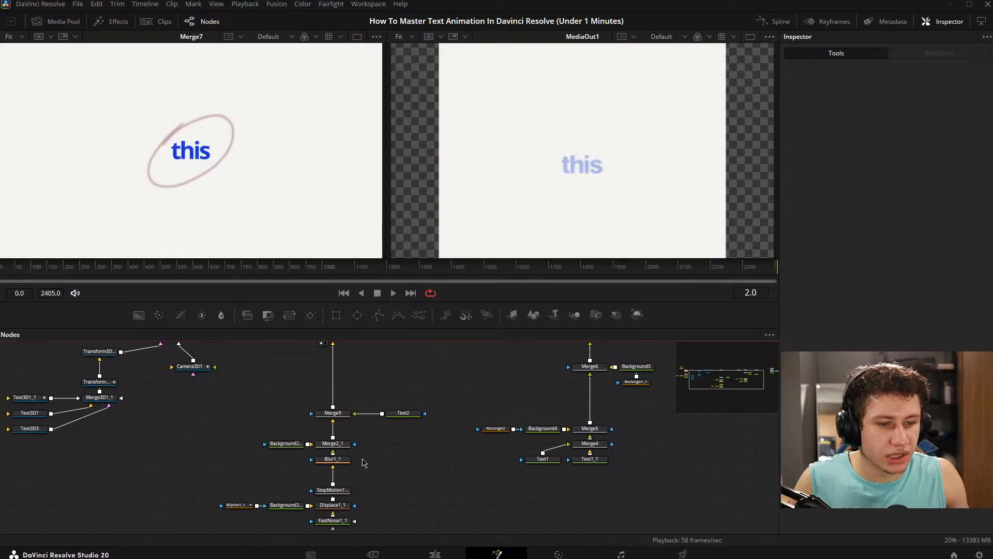
pyautogui.click(286, 446)
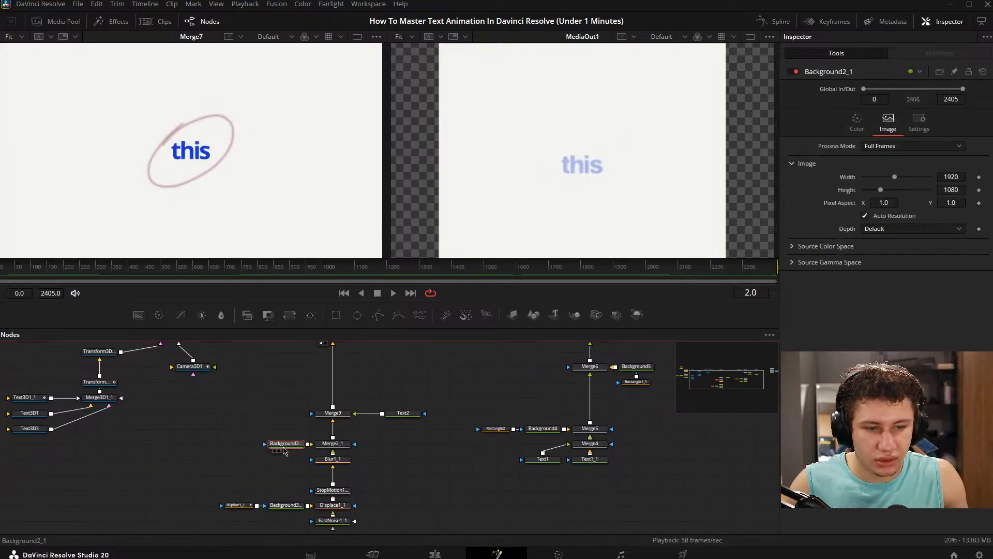
pyautogui.hotkey('ctrl', 'z')
pyautogui.hotkey('ctrl', 'z')
# - Move Merge9 and the node group feeding it up to sit directly beneath Merge7
pyautogui.moveTo(246, 414); pyautogui.dragTo(281, 450)
pyautogui.moveTo(369, 449); pyautogui.dragTo(366, 363)
pyautogui.moveTo(335, 404); pyautogui.dragTo(333, 381)
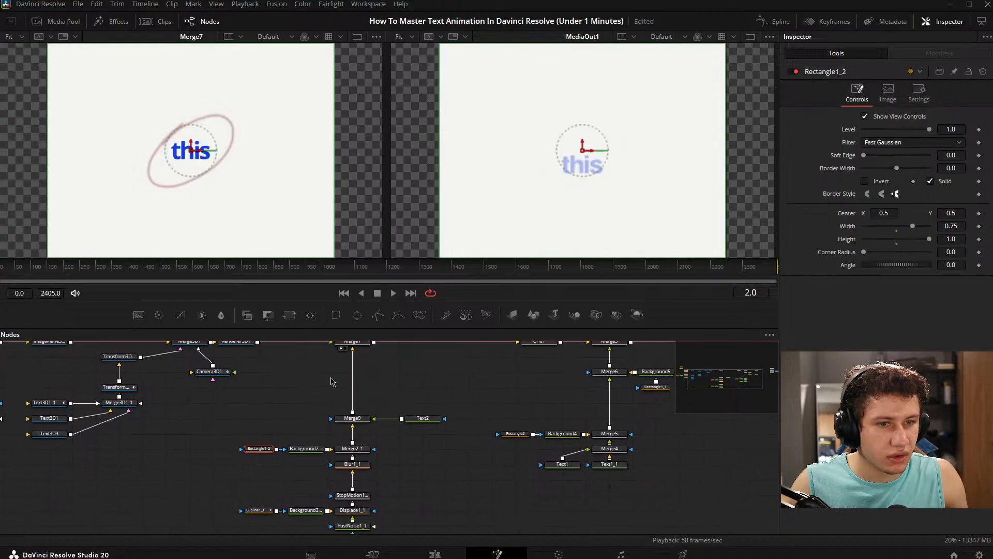
pyautogui.moveTo(441, 429); pyautogui.dragTo(433, 404)
pyautogui.moveTo(327, 389); pyautogui.dragTo(329, 420)
pyautogui.moveTo(247, 408); pyautogui.dragTo(445, 538)
pyautogui.moveTo(415, 409); pyautogui.dragTo(418, 364)
pyautogui.moveTo(420, 393); pyautogui.dragTo(432, 428)
pyautogui.click(425, 467)
pyautogui.moveTo(426, 467); pyautogui.dragTo(408, 478)
# - Check Background3_1's color properties and BSpline1_1's settings for a way to animate the circle
pyautogui.click(299, 501)
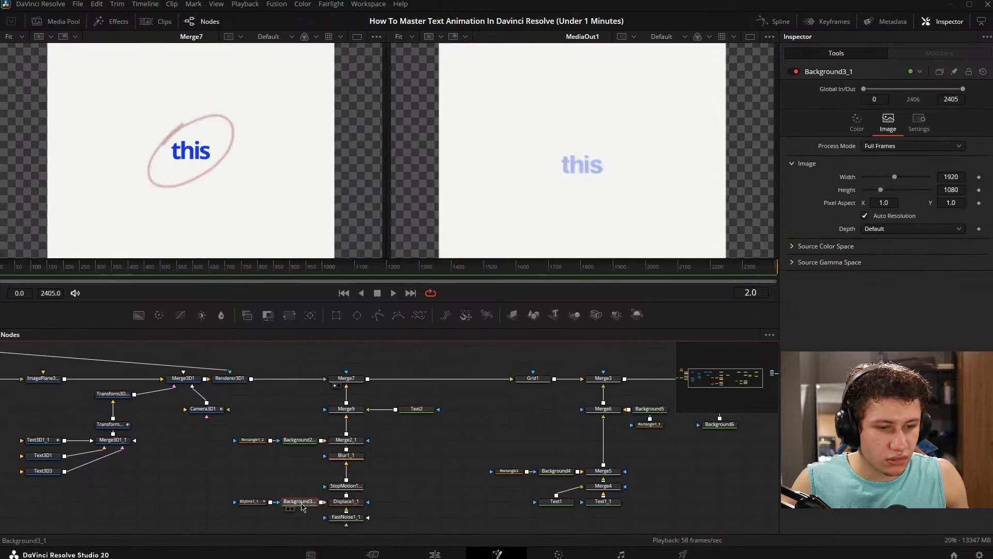
pyautogui.click(857, 123)
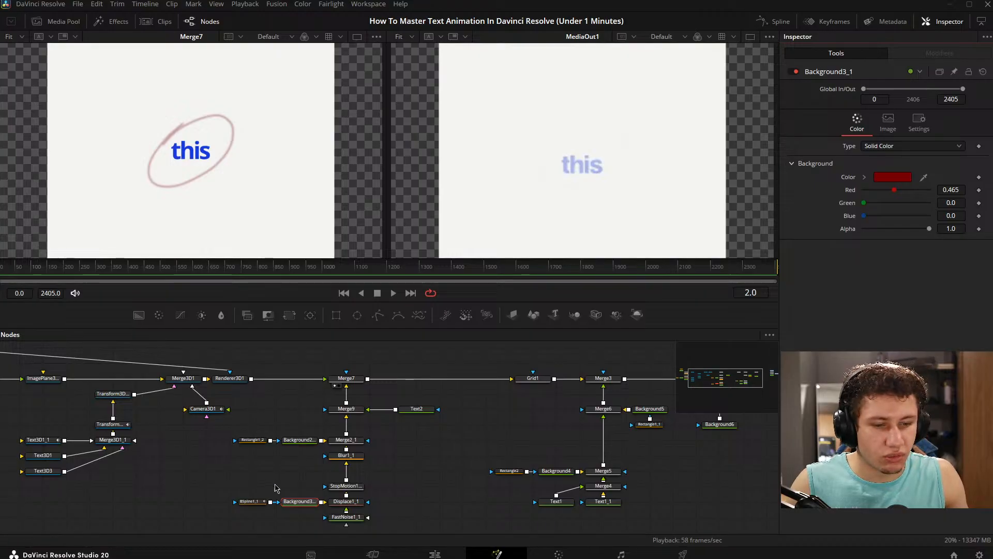
pyautogui.click(250, 501)
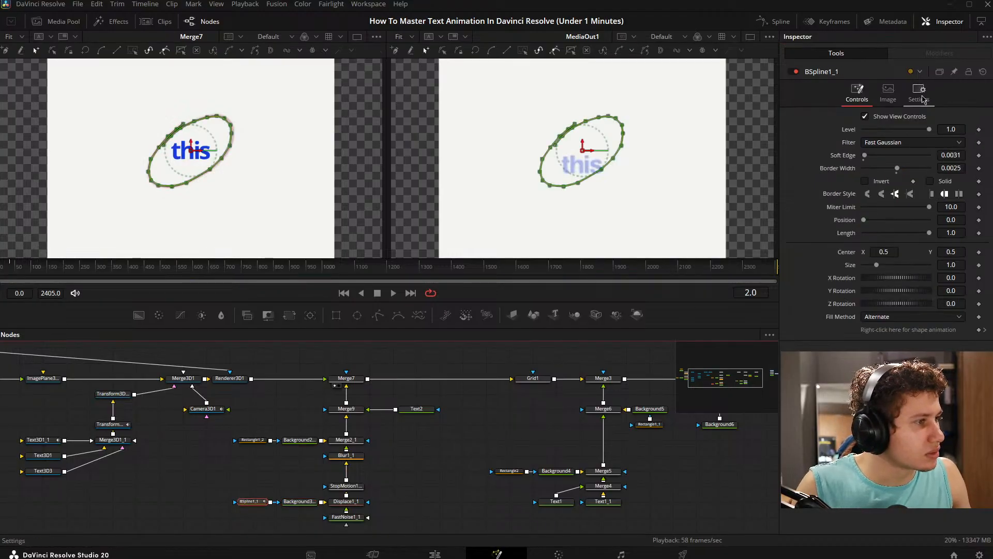
pyautogui.click(919, 93)
pyautogui.scroll(-1, 403, 491)
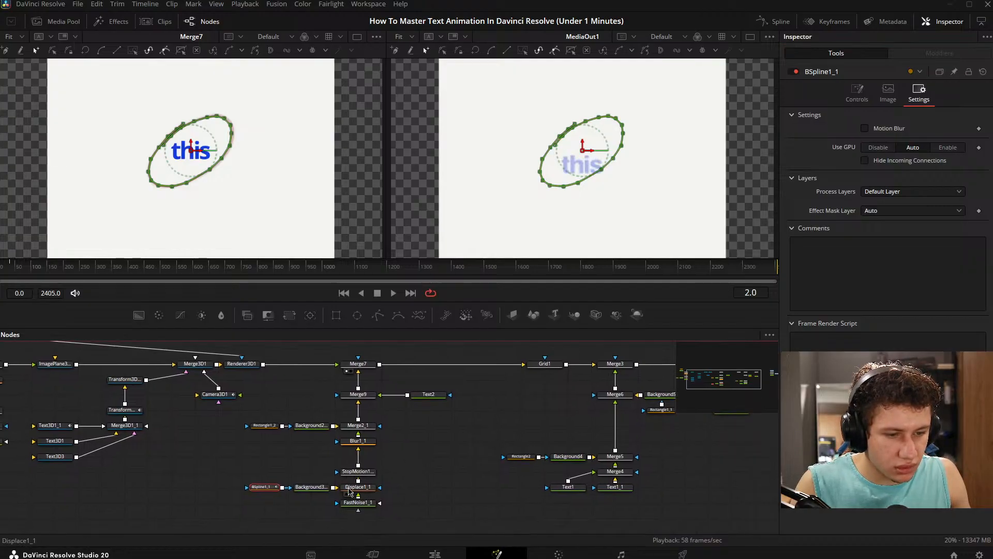
pyautogui.click(304, 489)
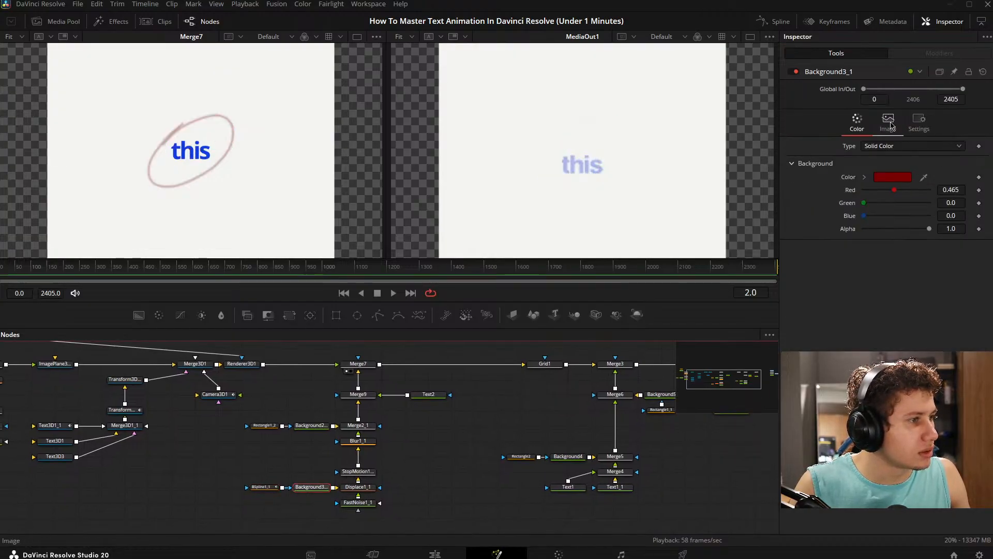
# - Test the circle's write-on by setting BSpline1_1's Length to 0.0 and returning it to 1.0
pyautogui.click(272, 489)
pyautogui.click(858, 98)
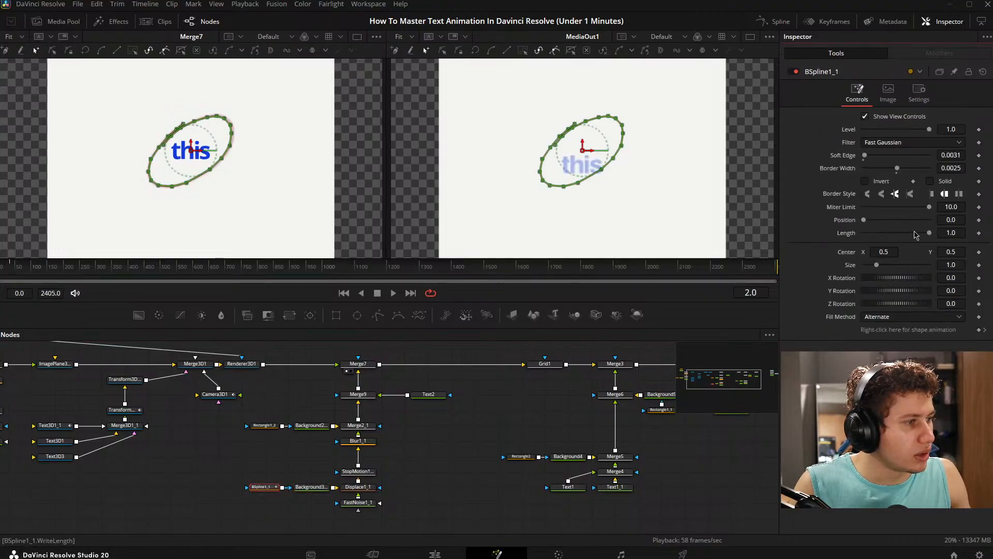
pyautogui.moveTo(929, 233); pyautogui.dragTo(863, 231)
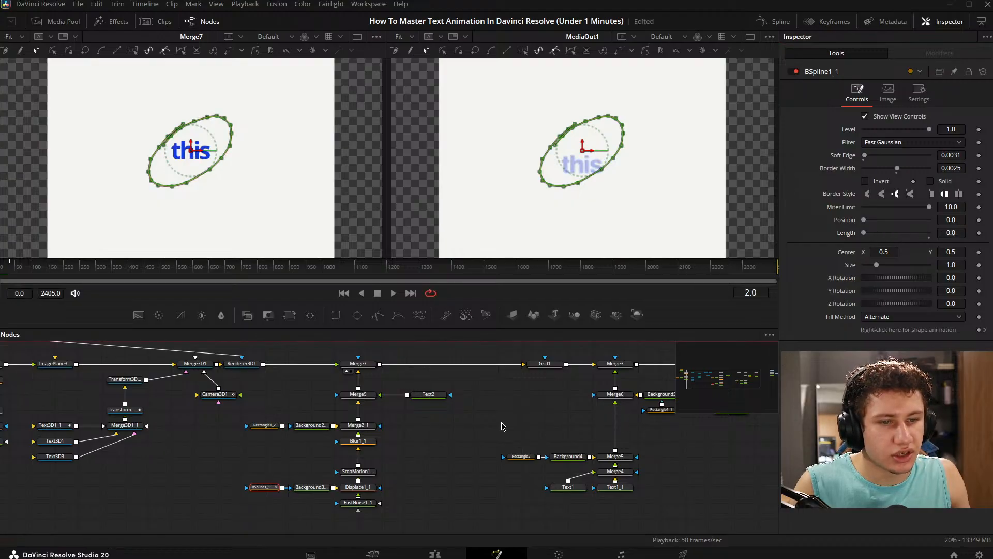
pyautogui.click(502, 426)
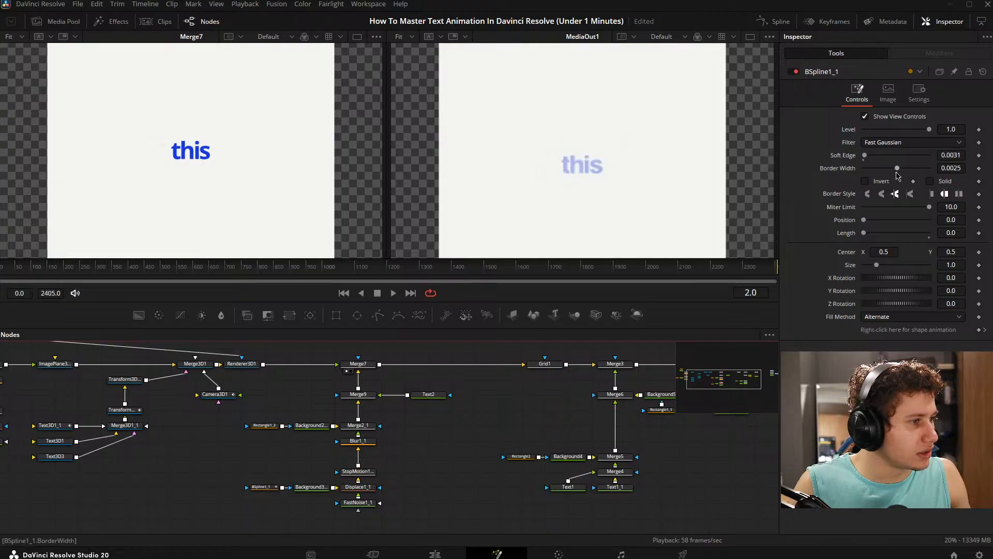
pyautogui.moveTo(867, 234); pyautogui.dragTo(955, 235)
pyautogui.click(425, 468)
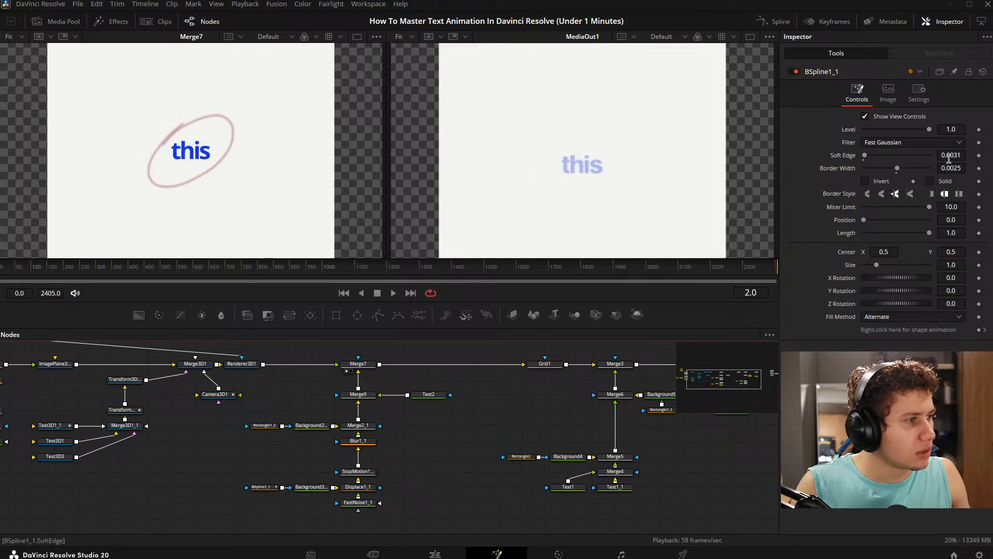
# - Save the project with BSpline1_1's Border Width kept at 0.0025
pyautogui.moveTo(955, 166)
pyautogui.mouseDown()
pyautogui.moveTo(941, 165)
pyautogui.moveTo(954, 165)
pyautogui.mouseUp()
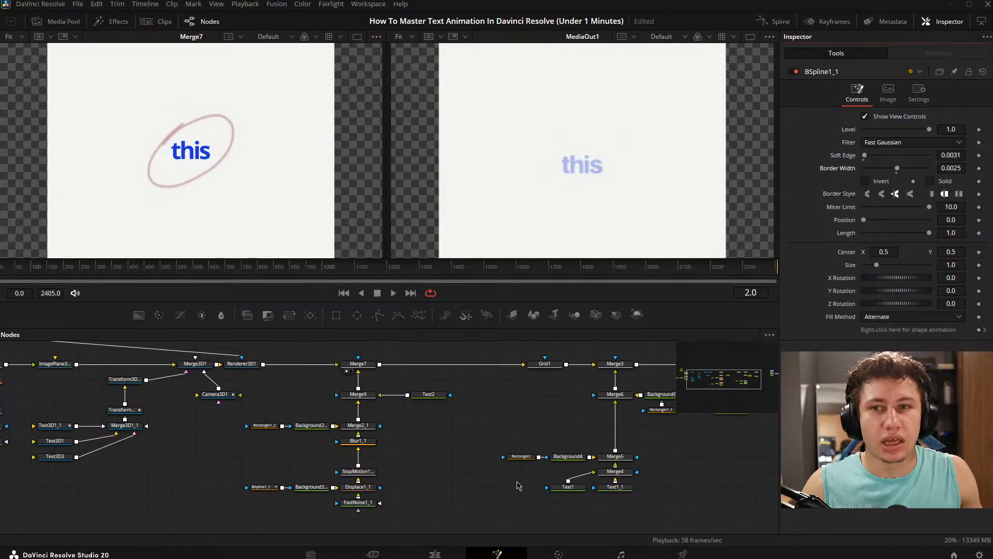
pyautogui.hotkey('ctrl', 's')
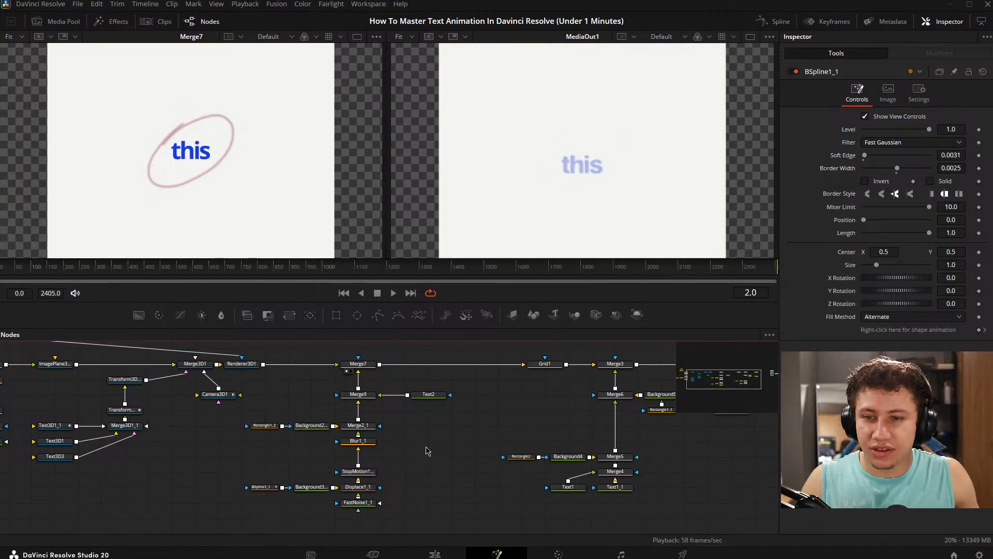
pyautogui.moveTo(515, 426); pyautogui.dragTo(507, 425)
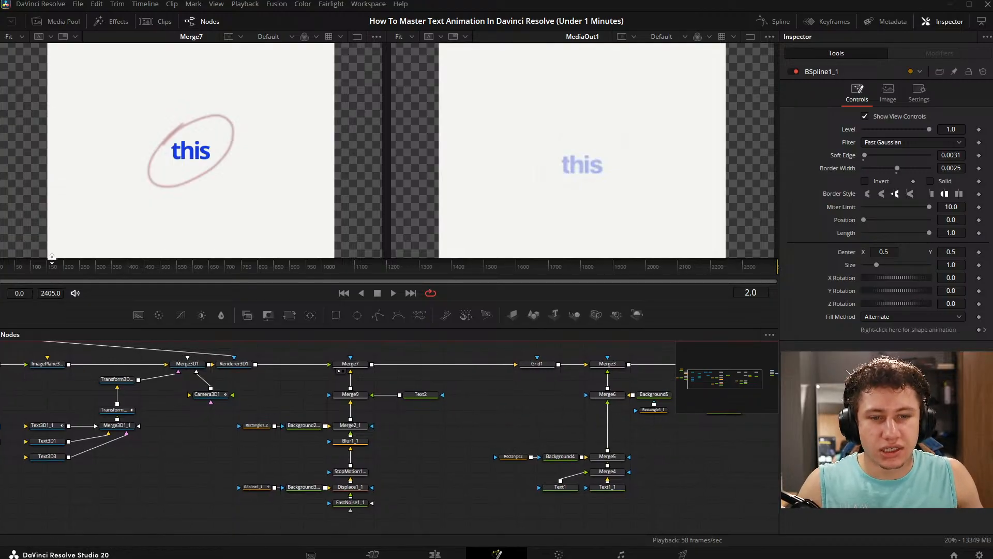
# - Keyframe Text2's shading Opacity at 0.0 on frame 0
pyautogui.click(14, 262)
pyautogui.moveTo(15, 262)
pyautogui.mouseDown()
pyautogui.moveTo(32, 263)
pyautogui.moveTo(1, 263)
pyautogui.mouseUp()
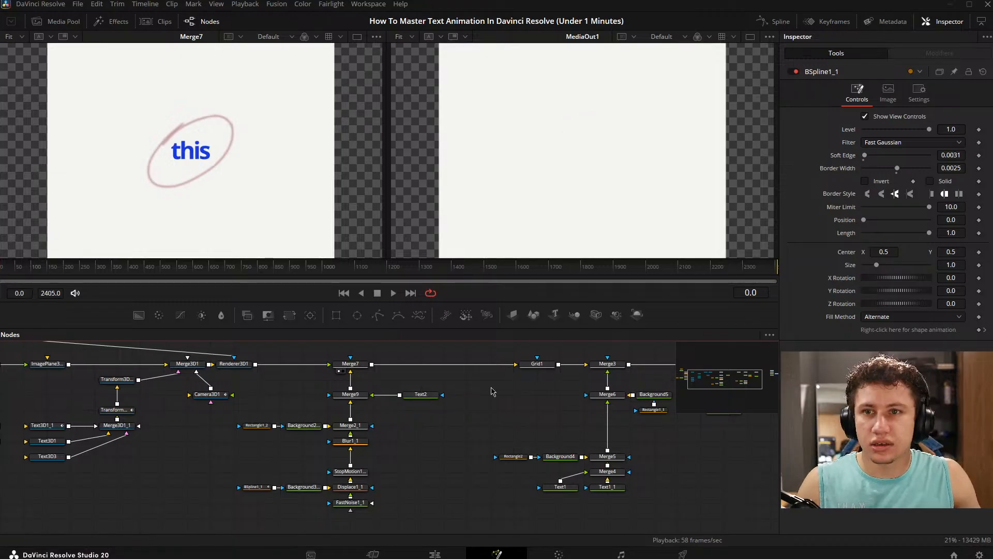
pyautogui.click(418, 397)
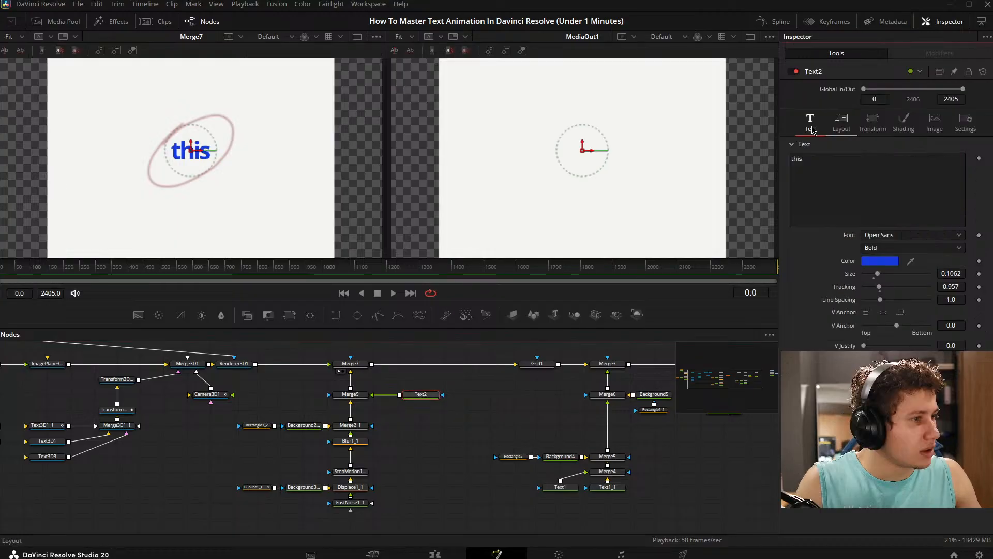
pyautogui.click(903, 124)
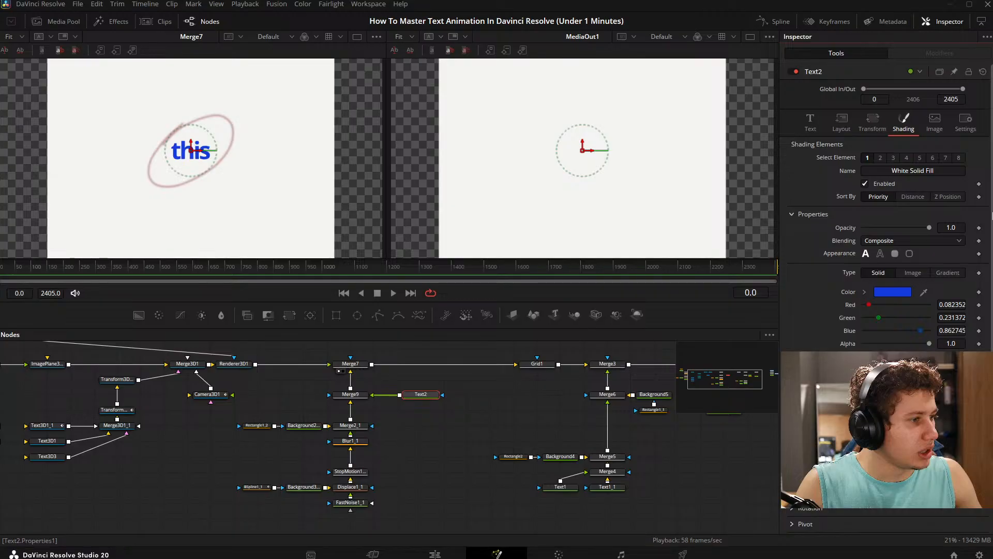
pyautogui.click(979, 227)
pyautogui.moveTo(929, 228); pyautogui.dragTo(549, 266)
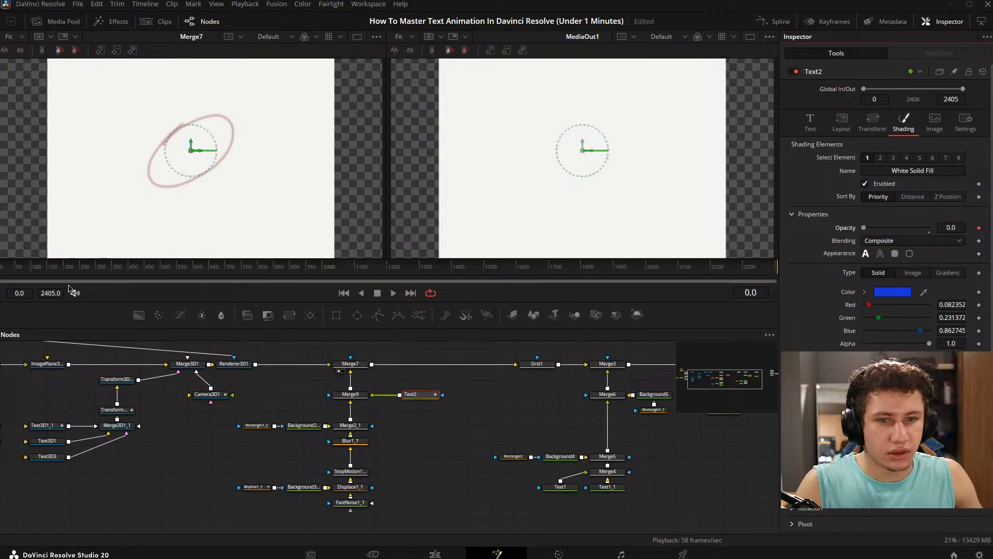
# - Keyframe Text2's shading Opacity at 1.0 and its layout Center at X 0.5, Y 0.5 on frame 33
pyautogui.moveTo(5, 268); pyautogui.dragTo(9, 267)
pyautogui.moveTo(862, 227); pyautogui.dragTo(988, 227)
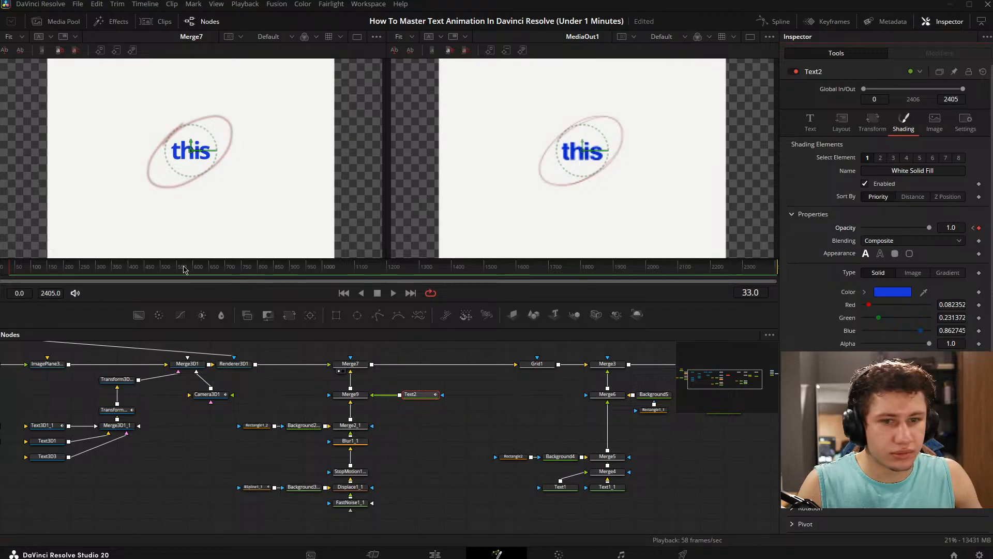
pyautogui.click(841, 123)
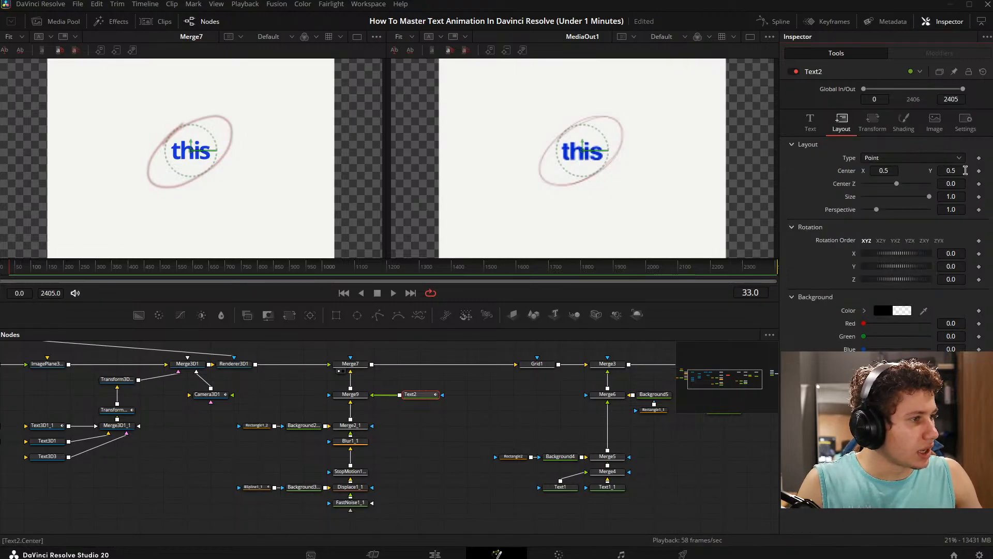
pyautogui.click(979, 170)
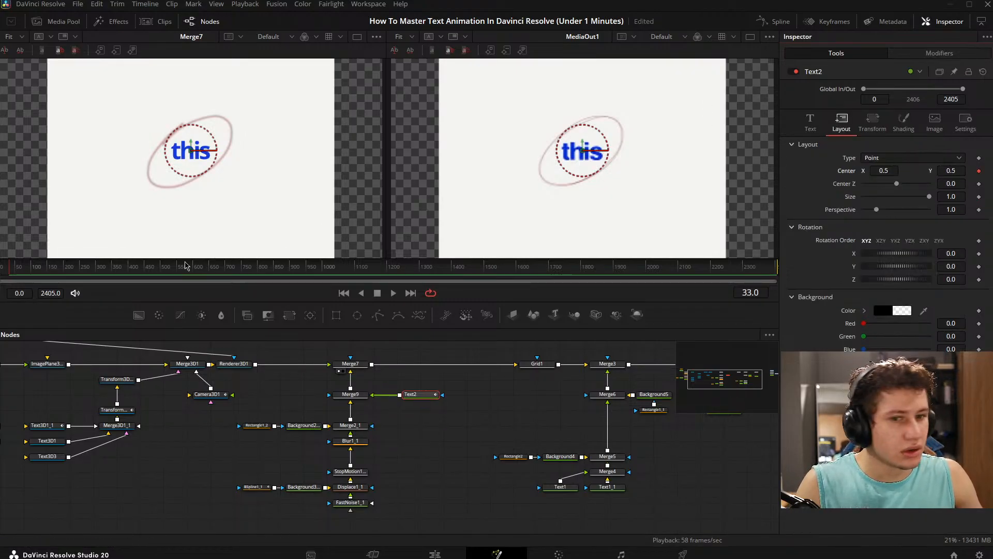
# - Keyframe Text2's Center Y at 0.428 on frame 0, temporarily raising Opacity to 1.0 to judge the position and returning it to 0.0
pyautogui.moveTo(9, 266); pyautogui.dragTo(0, 266)
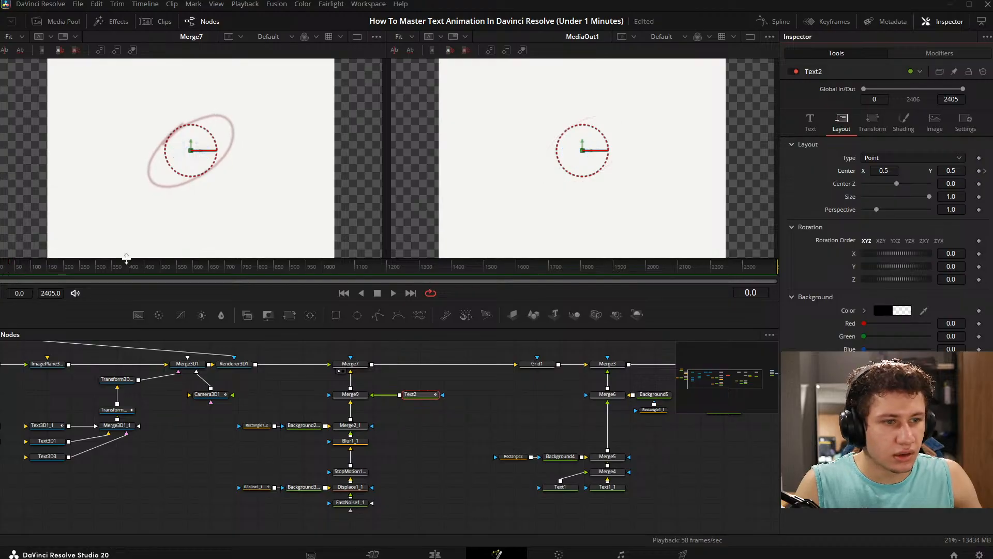
pyautogui.moveTo(953, 170); pyautogui.dragTo(836, 120)
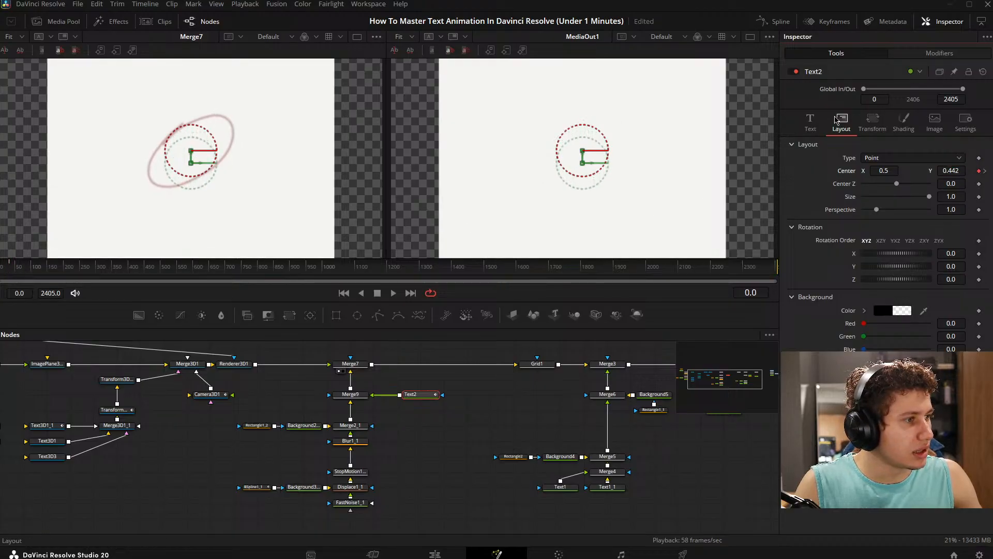
pyautogui.click(903, 122)
pyautogui.moveTo(864, 229); pyautogui.dragTo(970, 232)
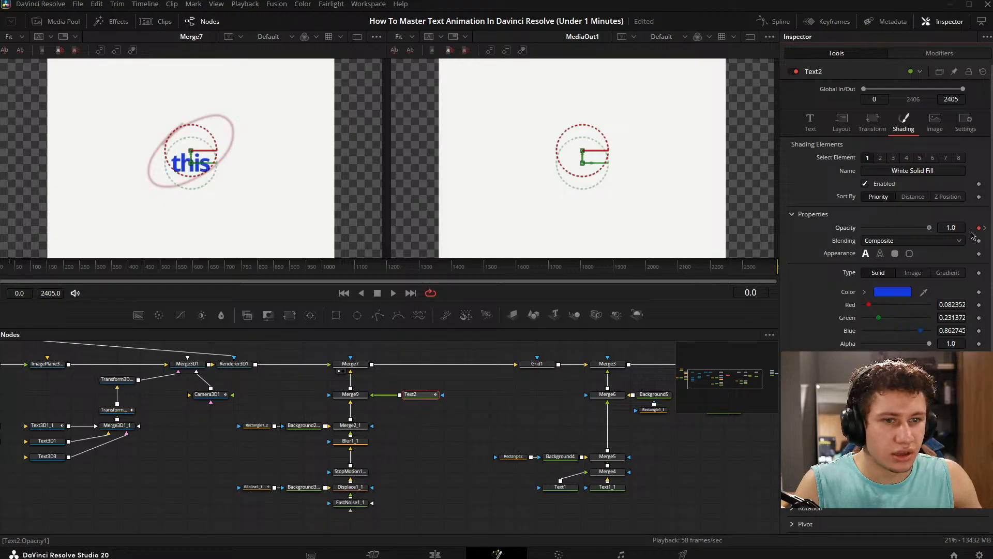
pyautogui.click(809, 127)
pyautogui.click(843, 126)
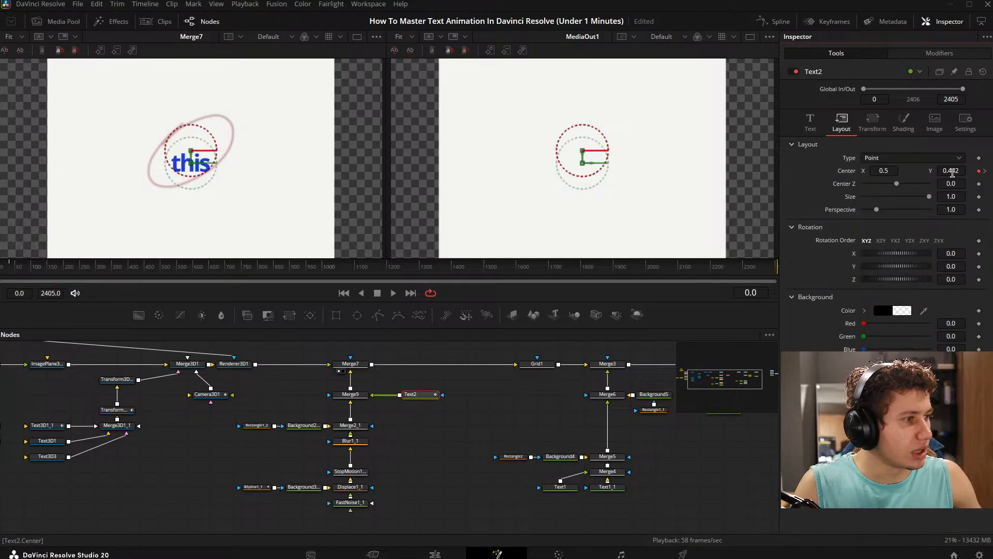
pyautogui.moveTo(952, 173); pyautogui.dragTo(946, 173)
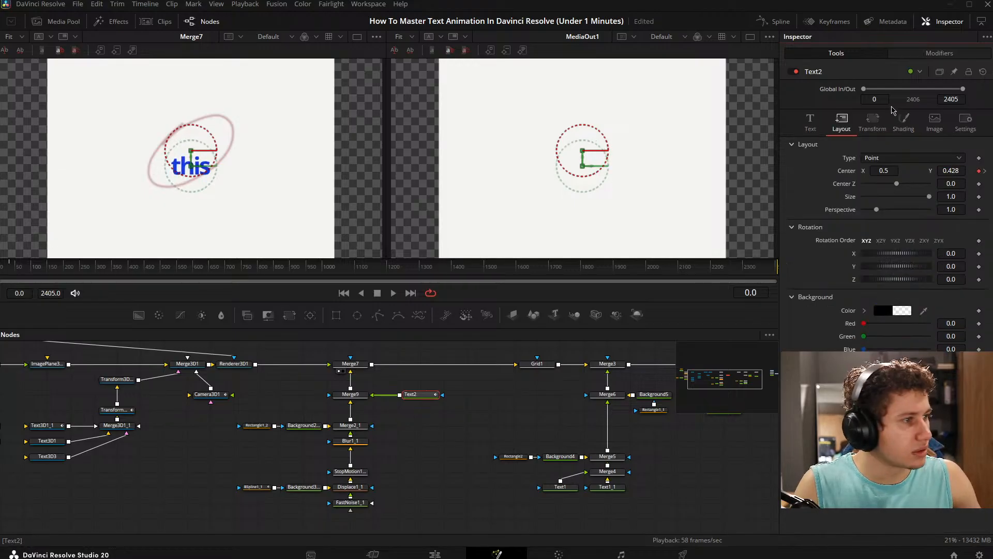
pyautogui.click(904, 122)
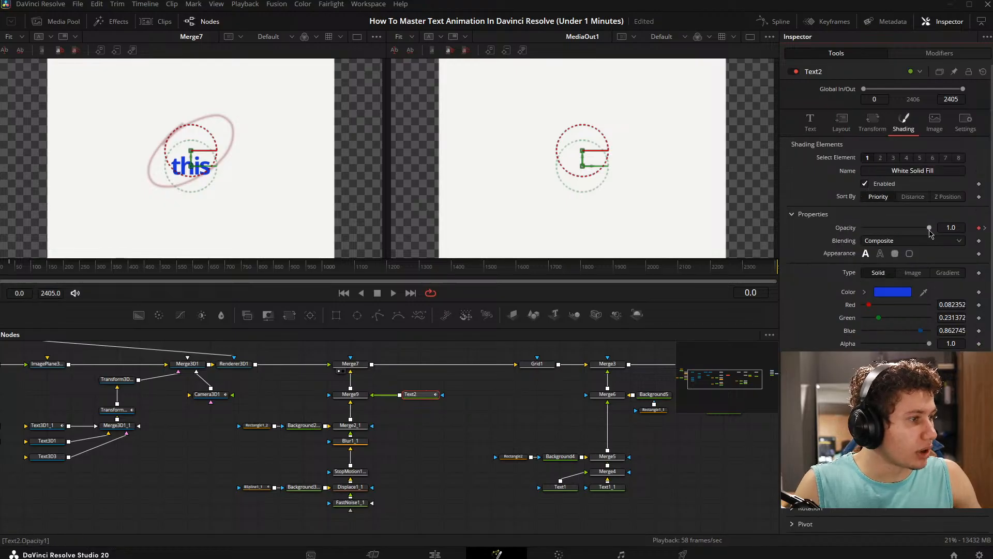
pyautogui.moveTo(929, 229); pyautogui.dragTo(839, 228)
# - Play back the opening frames from the start to check the fade and upward movement of "this"
pyautogui.click(533, 419)
pyautogui.press('space')
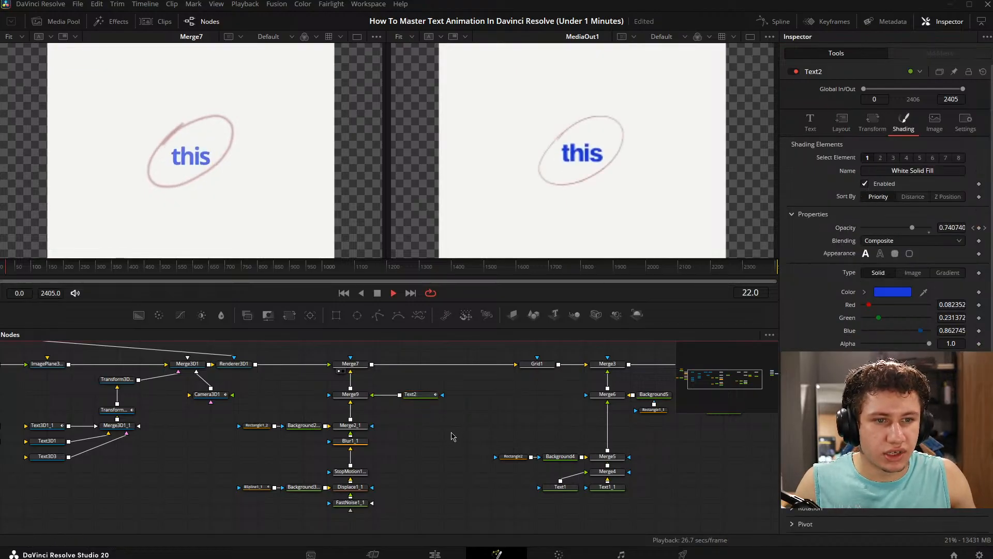
pyautogui.moveTo(18, 274); pyautogui.dragTo(1, 267)
pyautogui.press('space')
pyautogui.press('space')
pyautogui.press('space')
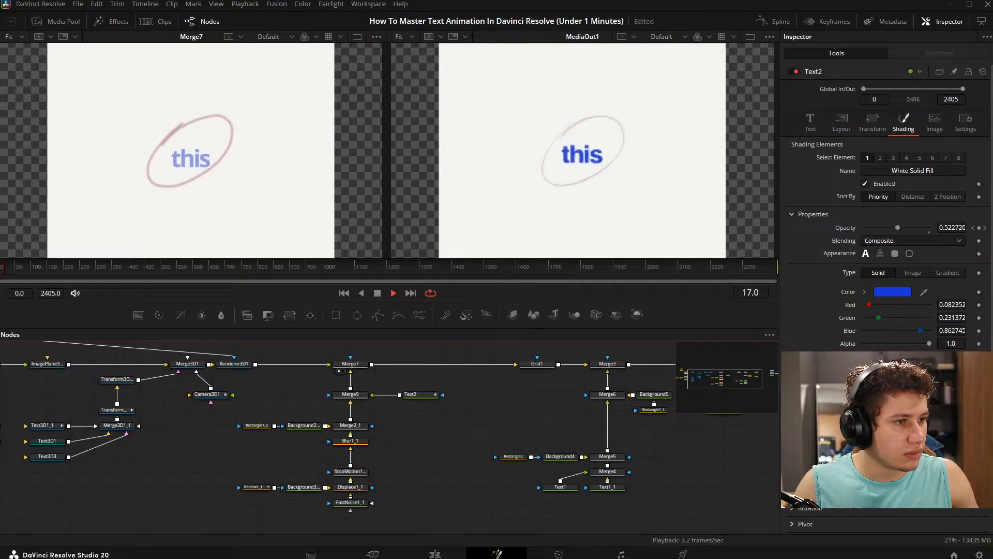
pyautogui.press('space')
# - Smooth Text2's Layout Center displacement curve in the Spline editor, stretching the frame 33 keyframe's incoming handle back to about frame 13
pyautogui.click(412, 394)
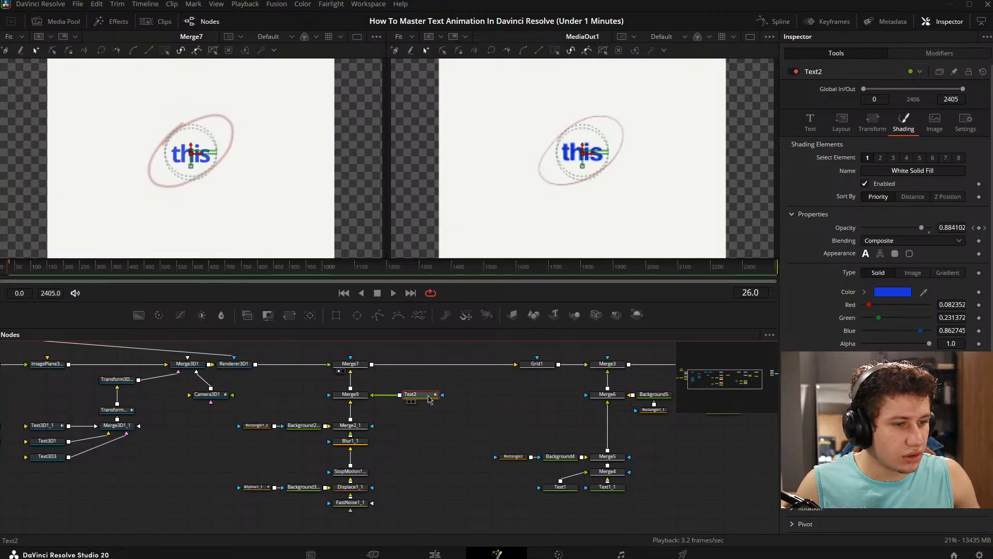
pyautogui.click(777, 22)
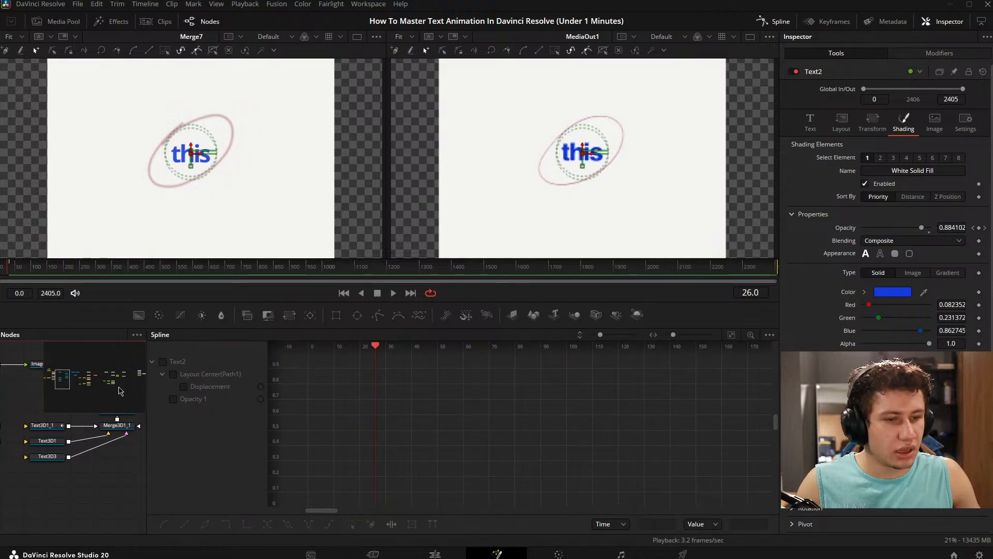
pyautogui.click(166, 373)
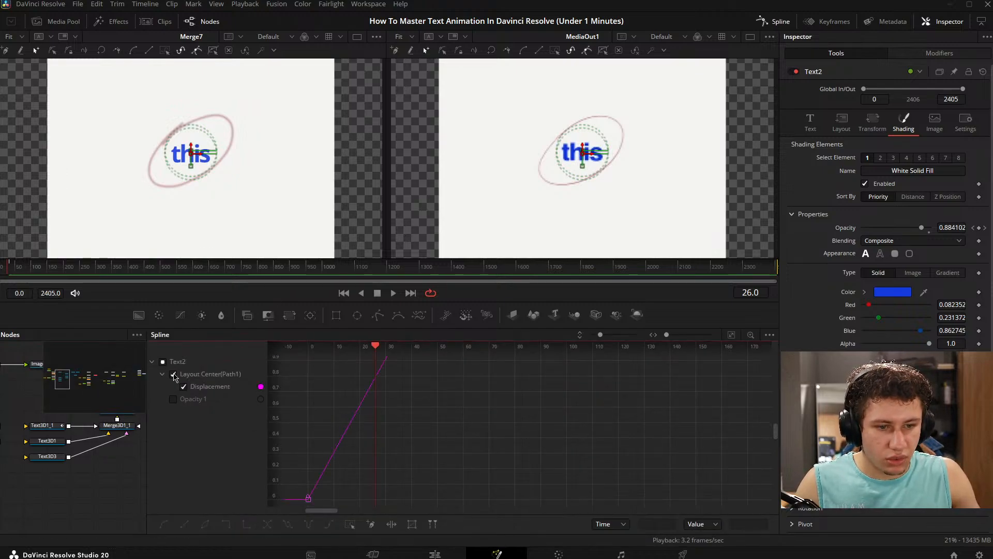
pyautogui.click(733, 337)
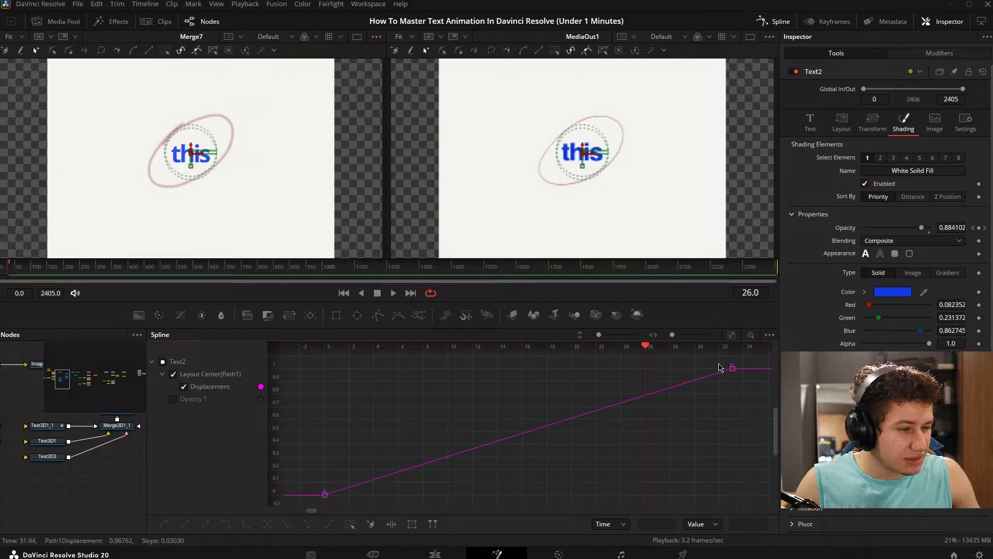
pyautogui.press('f')
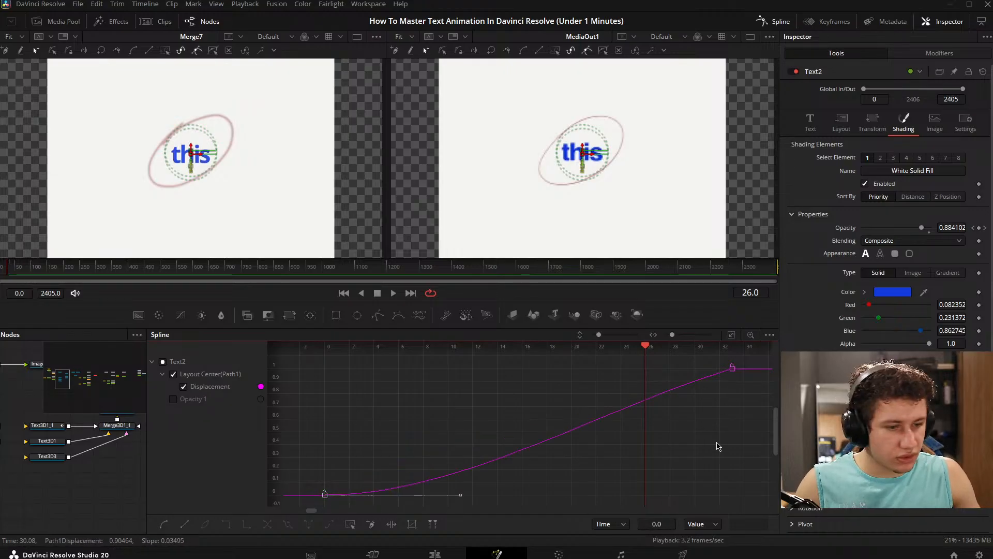
pyautogui.moveTo(746, 411); pyautogui.dragTo(694, 348)
pyautogui.press('f')
pyautogui.moveTo(599, 373); pyautogui.dragTo(483, 370)
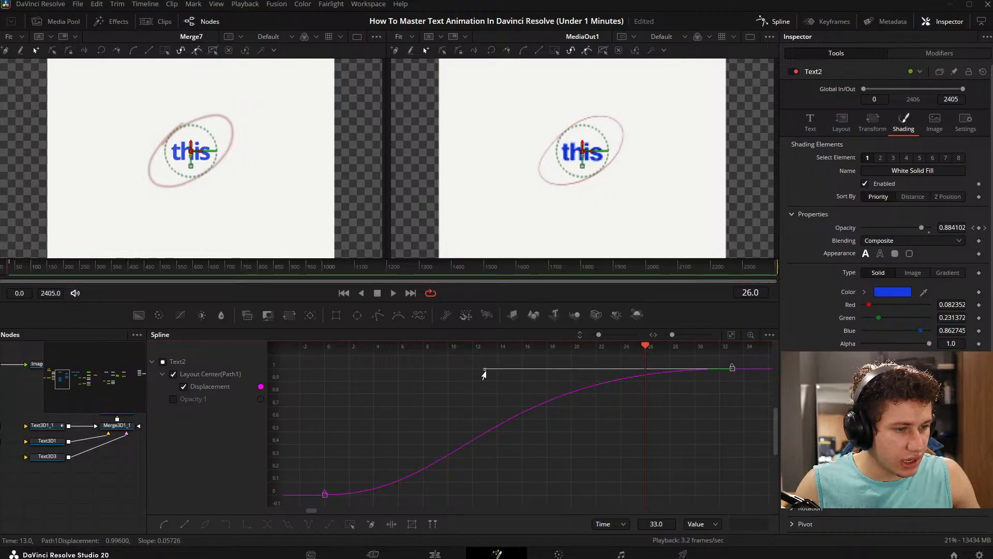
pyautogui.click(675, 418)
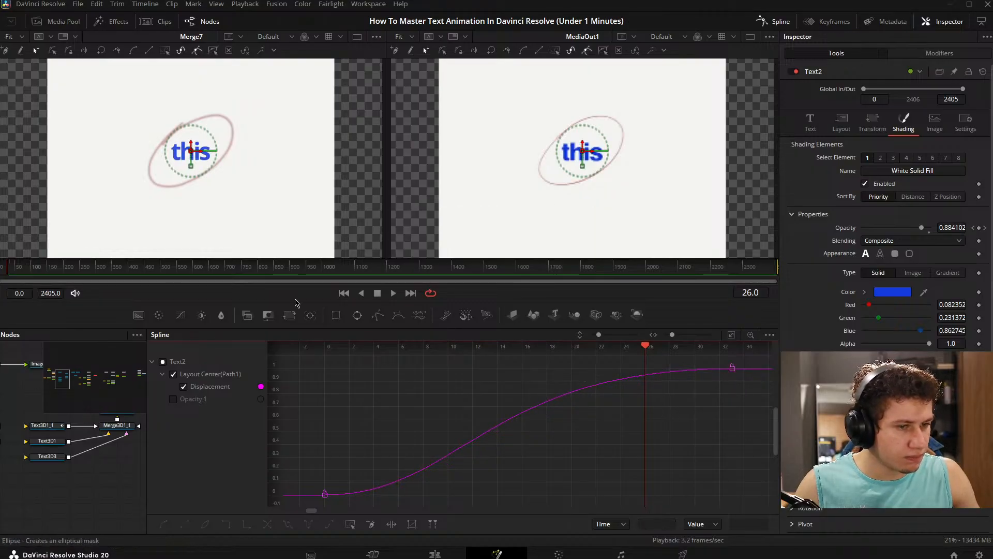
# - Replay the opening frames from the start to judge the eased movement of "this"
pyautogui.click(1, 269)
pyautogui.press('space')
pyautogui.press('space')
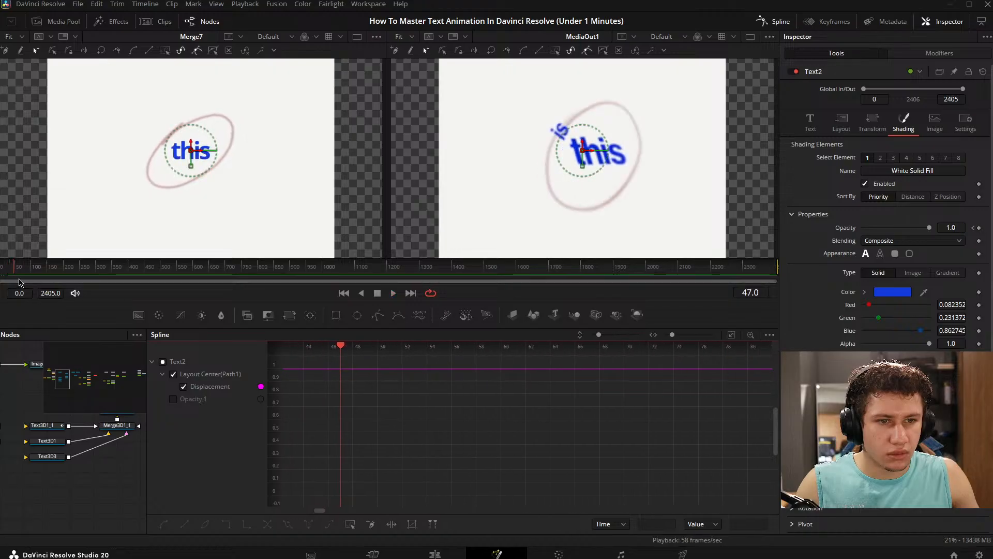
pyautogui.moveTo(449, 423); pyautogui.dragTo(605, 438)
pyautogui.click(3, 266)
pyautogui.press('space')
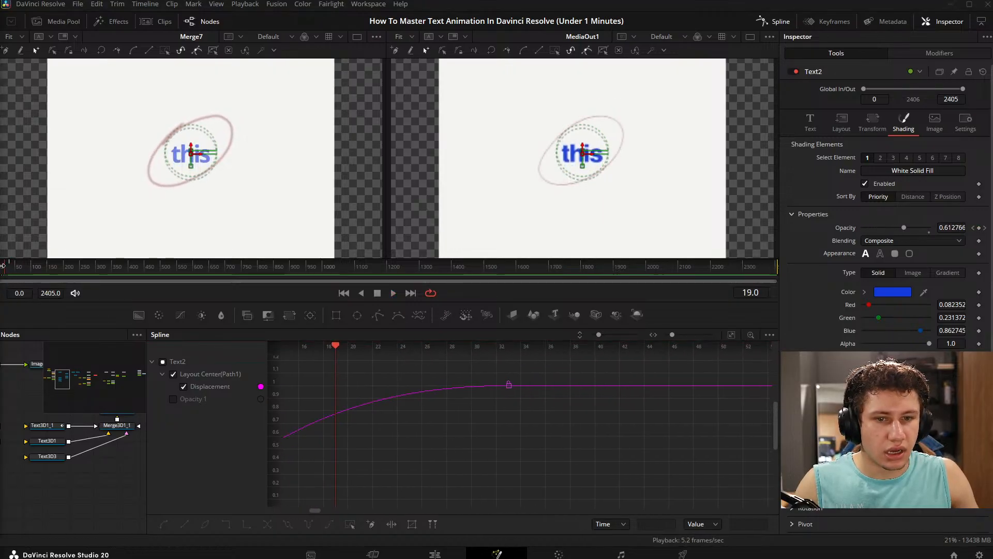
pyautogui.moveTo(11, 270); pyautogui.dragTo(1, 269)
# - Reshape the displacement curve at its frame 0 keyframe so the movement starts steeply and only eases out toward frame 33
pyautogui.moveTo(519, 500); pyautogui.dragTo(413, 424)
pyautogui.moveTo(577, 437); pyautogui.dragTo(482, 446)
pyautogui.scroll(-3, 519, 463)
pyautogui.click(517, 401)
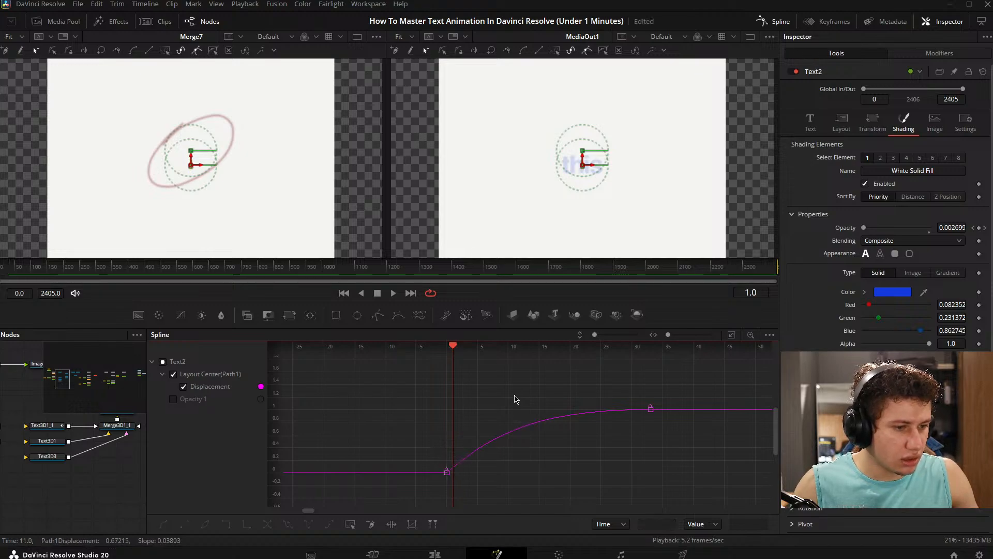
# - Play back the text's ease-out movement from frame 0, then close the Spline editor and deselect Text2
pyautogui.click(7, 269)
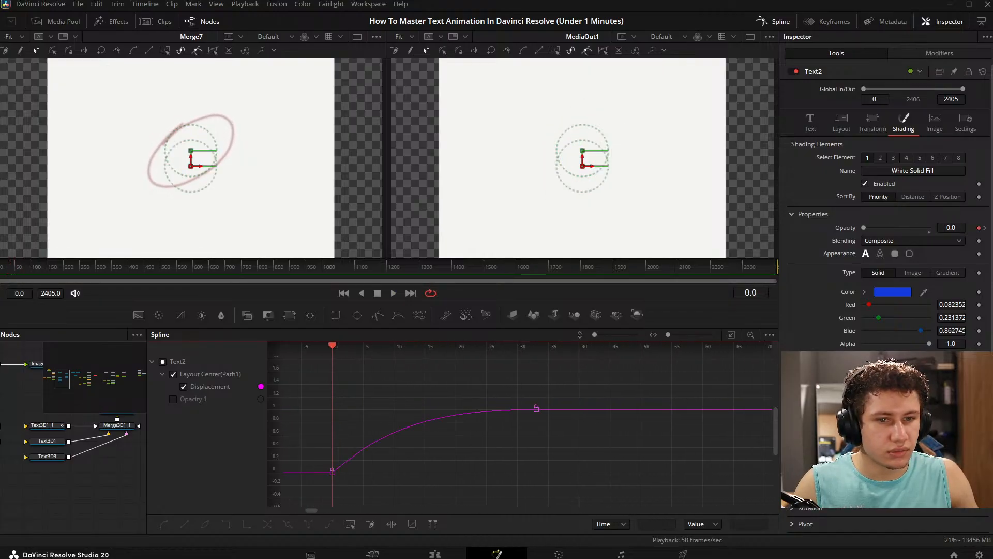
pyautogui.moveTo(14, 270); pyautogui.dragTo(1, 270)
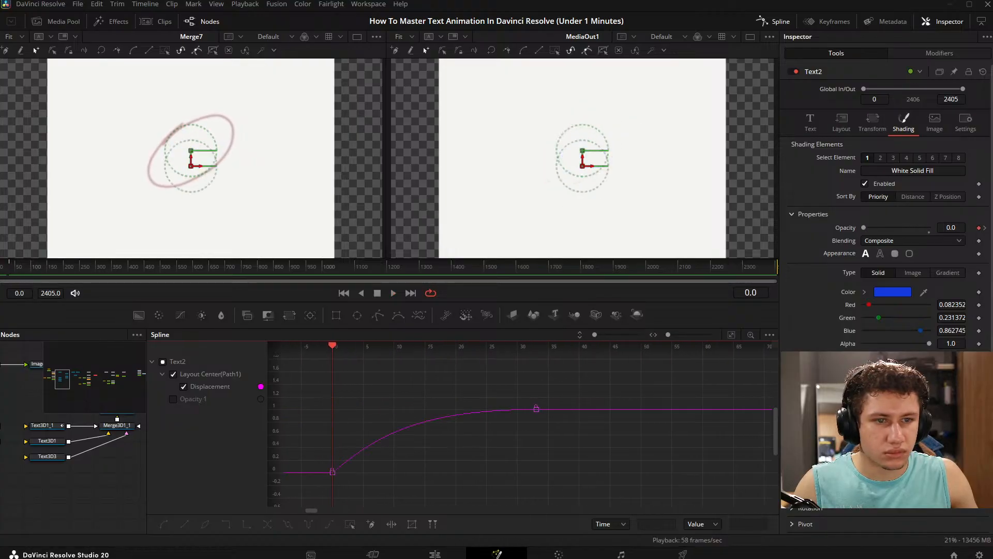
pyautogui.press('space')
pyautogui.press('space')
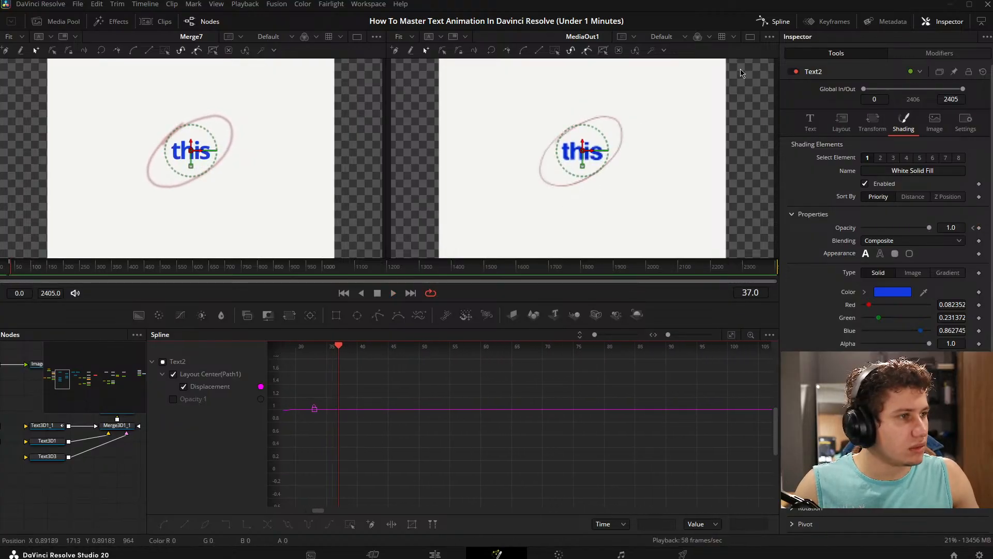
pyautogui.click(775, 21)
pyautogui.hotkey('ctrl', 'k')
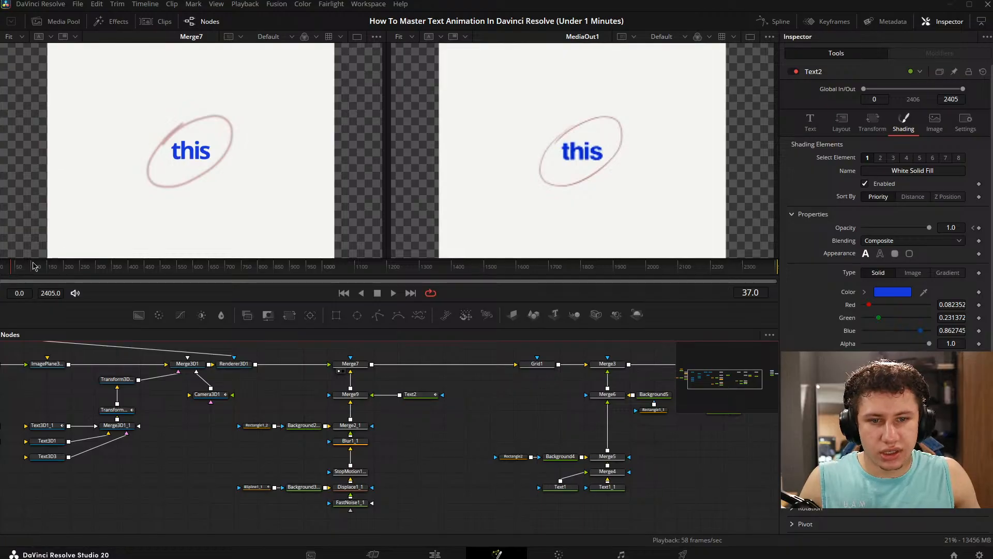
# - Keyframe BSpline1_1's Border Width at 0.0025 on frame 33, matching Text2's opacity keyframe, and at 0.0 on frame 0
pyautogui.moveTo(11, 266); pyautogui.dragTo(0, 267)
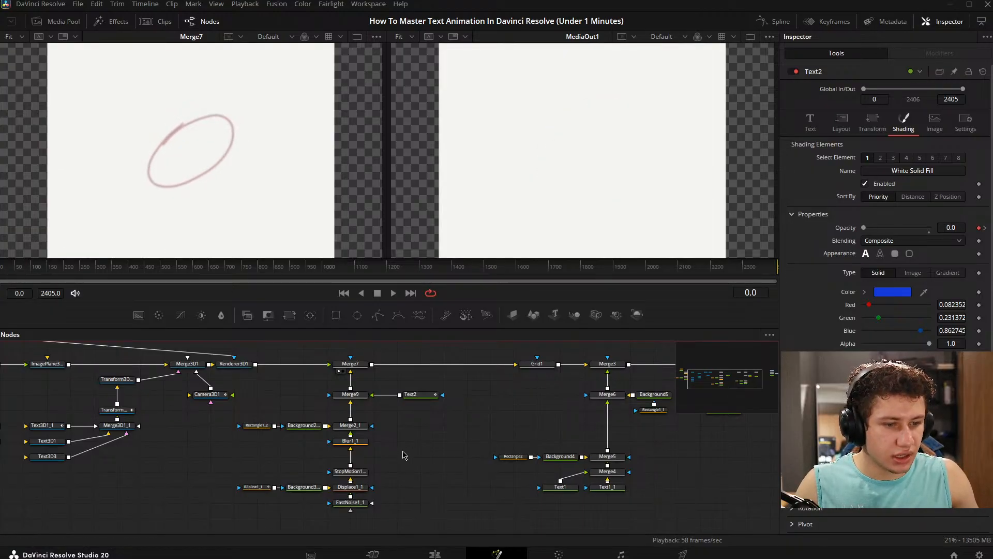
pyautogui.click(267, 488)
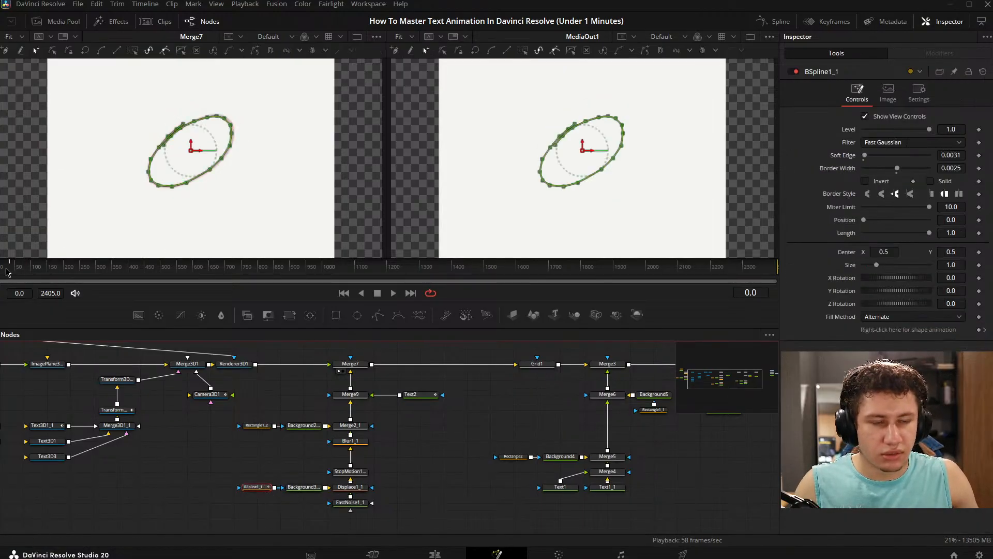
pyautogui.click(16, 268)
pyautogui.click(487, 446)
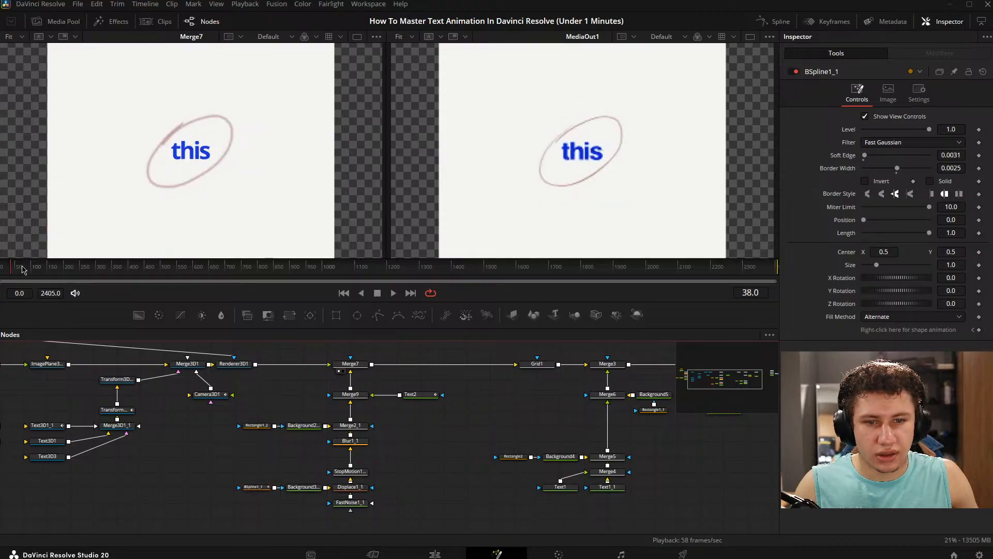
pyautogui.moveTo(11, 269); pyautogui.dragTo(10, 267)
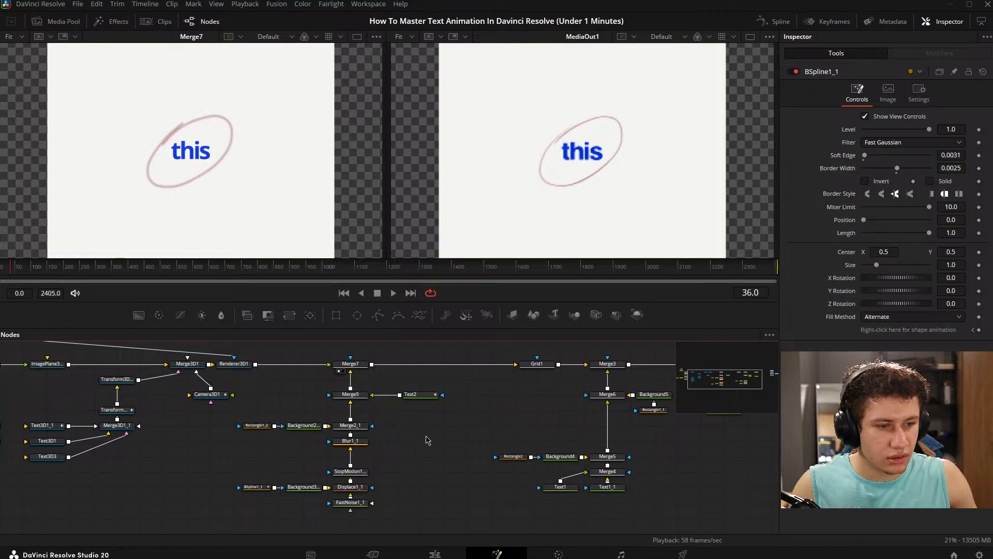
pyautogui.click(421, 395)
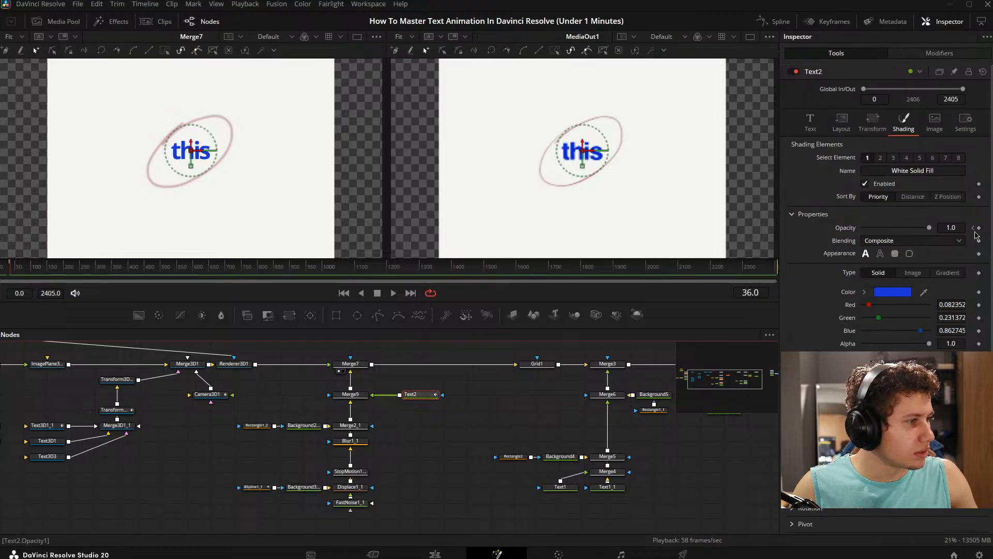
pyautogui.click(979, 228)
pyautogui.click(254, 486)
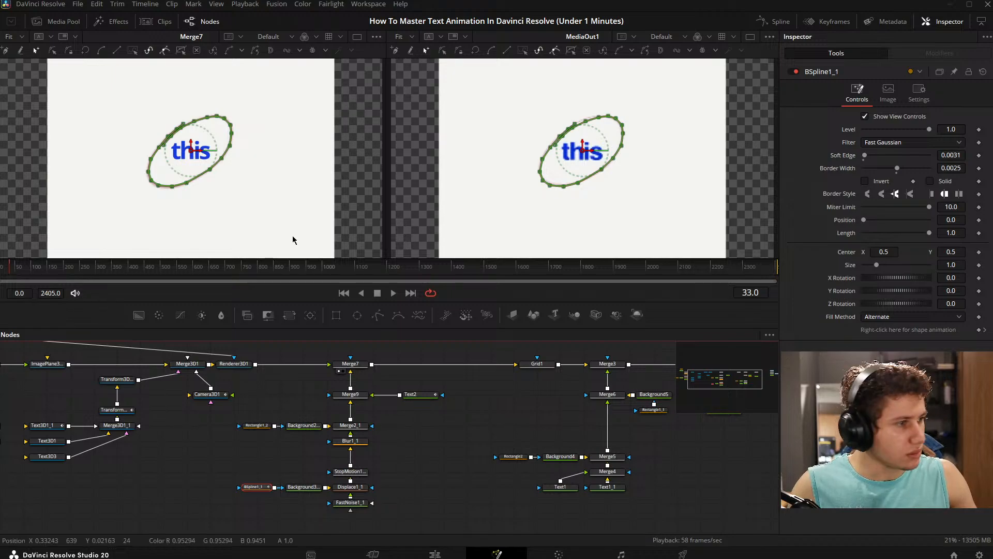
pyautogui.click(979, 168)
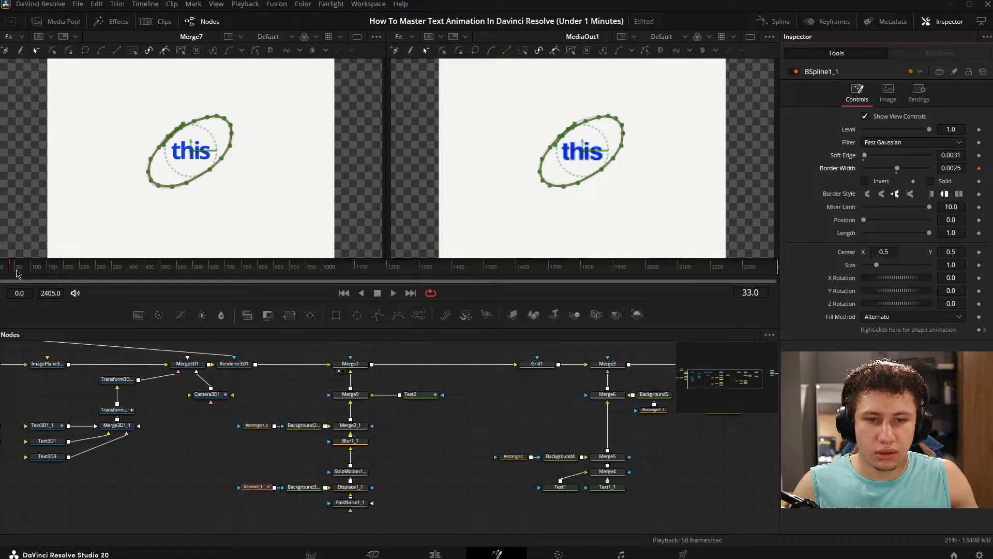
pyautogui.moveTo(17, 272); pyautogui.dragTo(2, 273)
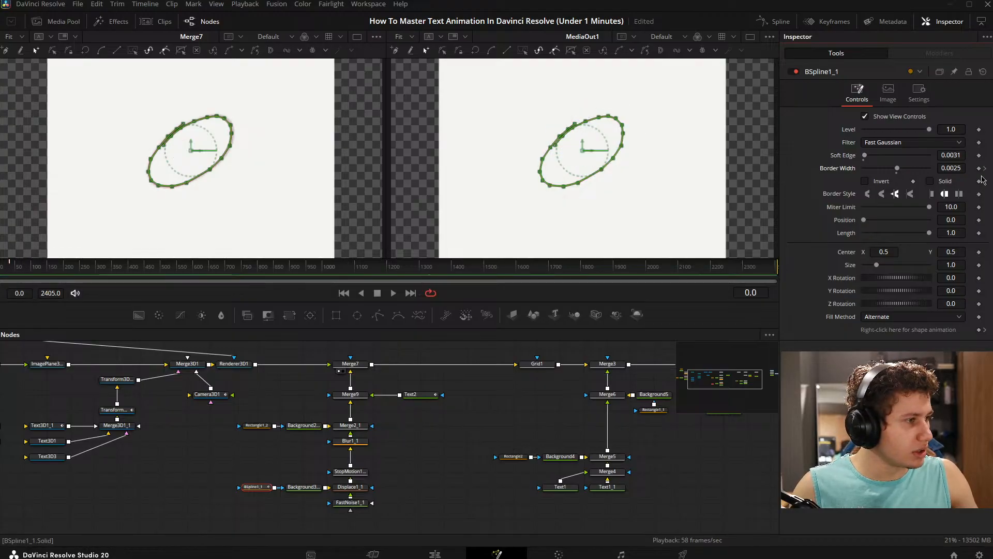
pyautogui.click(897, 173)
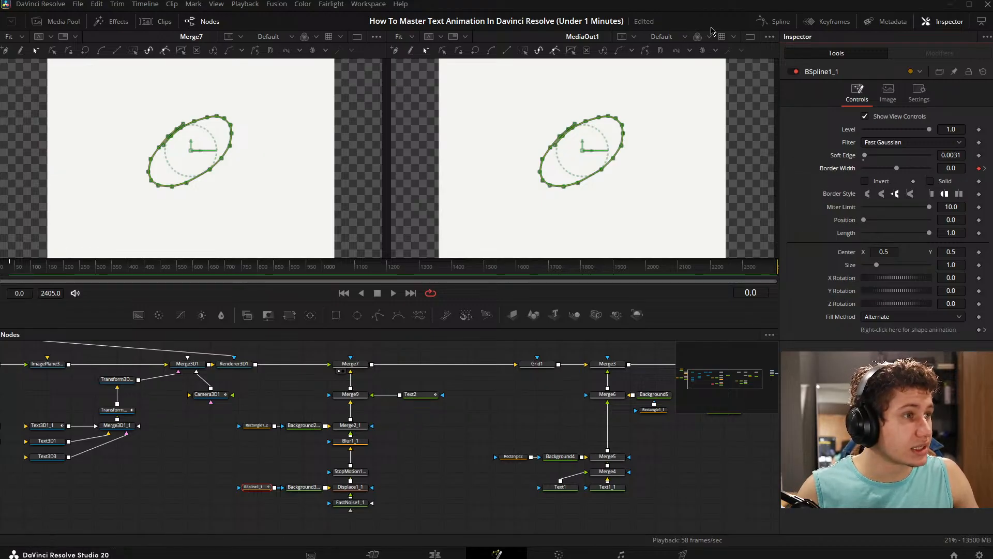
# - Inspect BSpline1_1's animation curves in the Spline editor and remove its Polyline shape keyframing
pyautogui.click(777, 23)
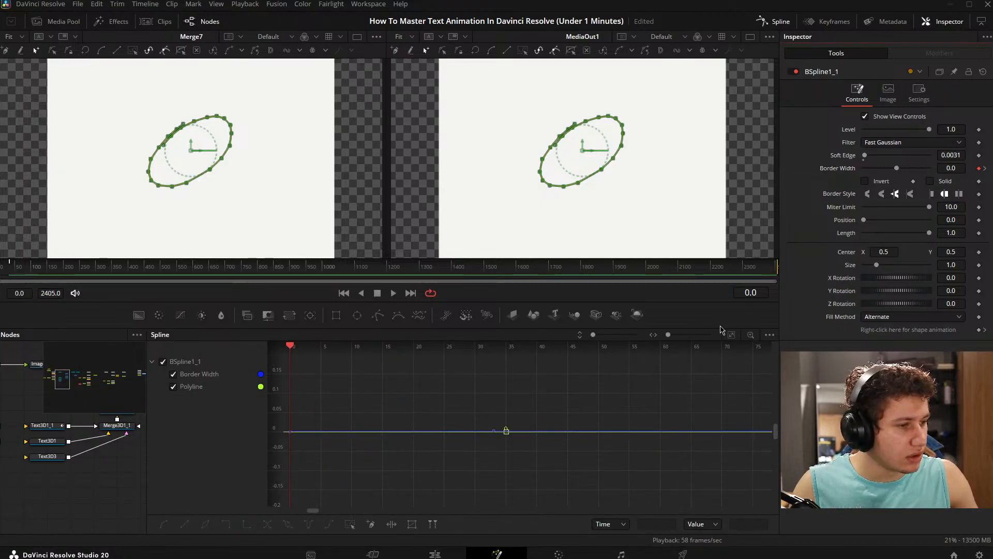
pyautogui.click(734, 335)
pyautogui.moveTo(438, 412); pyautogui.dragTo(449, 400)
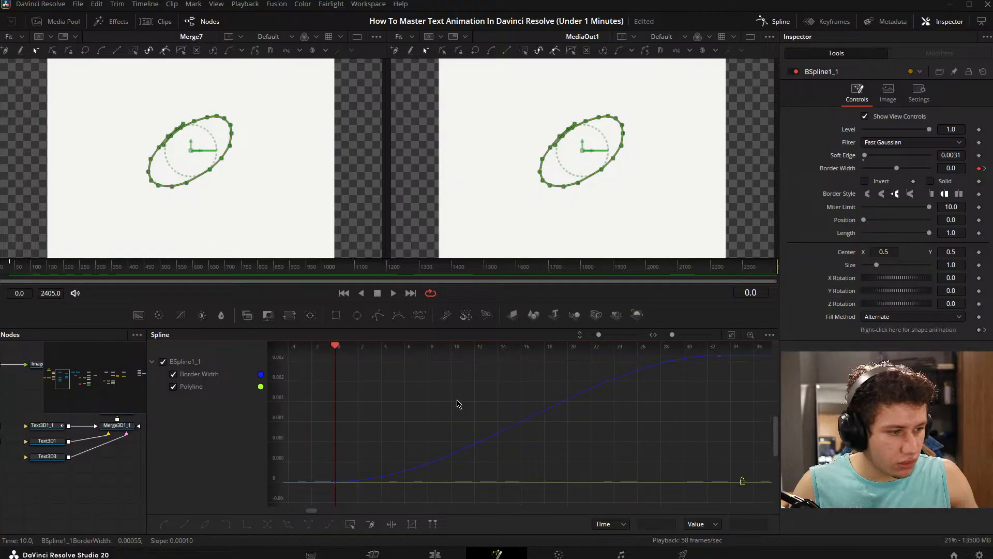
pyautogui.click(984, 329)
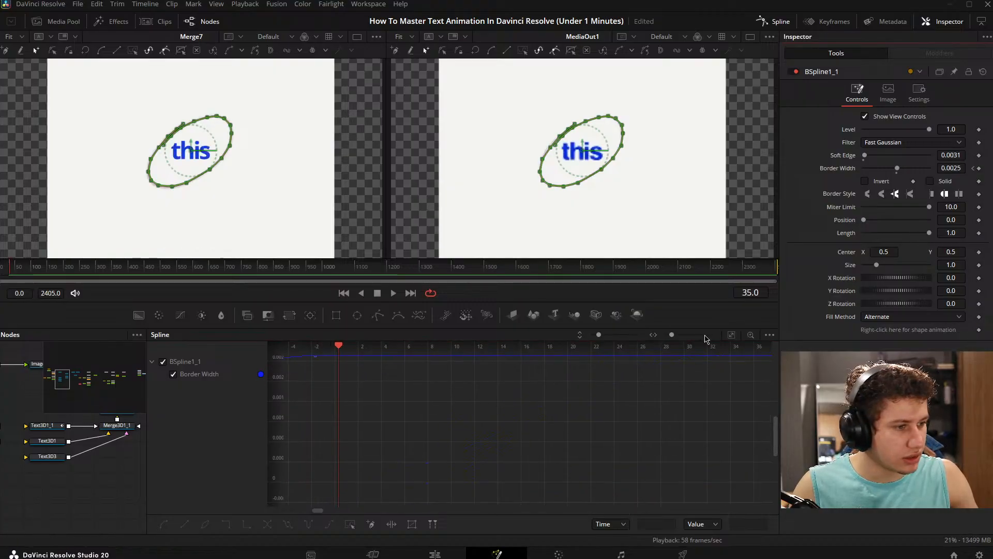
# - Adjust the flat easing handle on the Border Width curve's frame 0 keyframe, then scrub through the opening frames
pyautogui.click(731, 335)
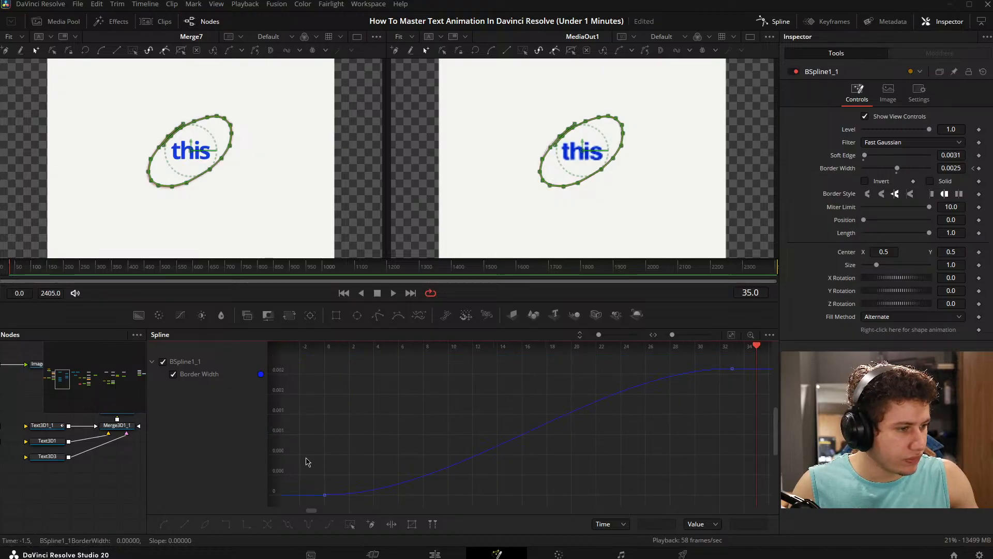
pyautogui.moveTo(311, 458); pyautogui.dragTo(481, 498)
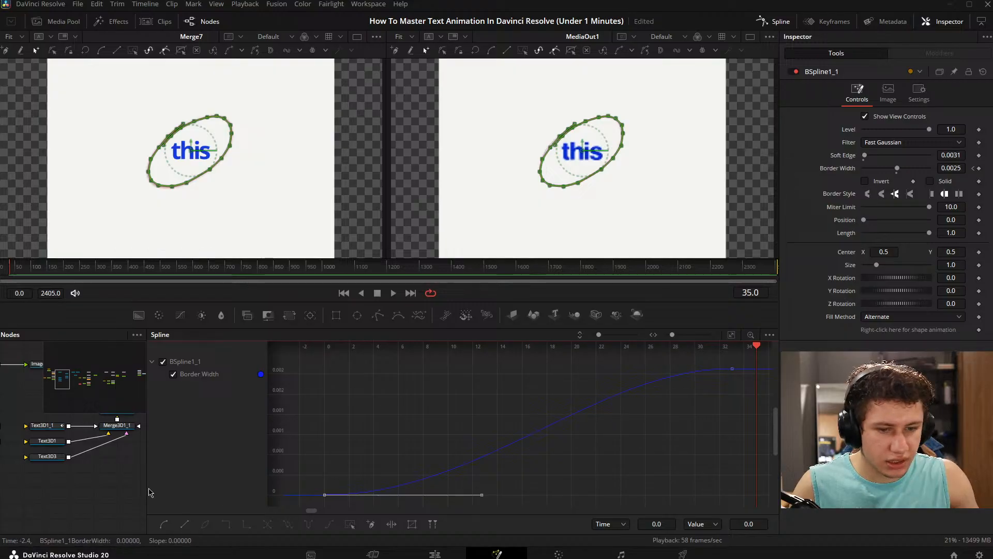
pyautogui.click(114, 490)
pyautogui.moveTo(26, 270); pyautogui.dragTo(3, 271)
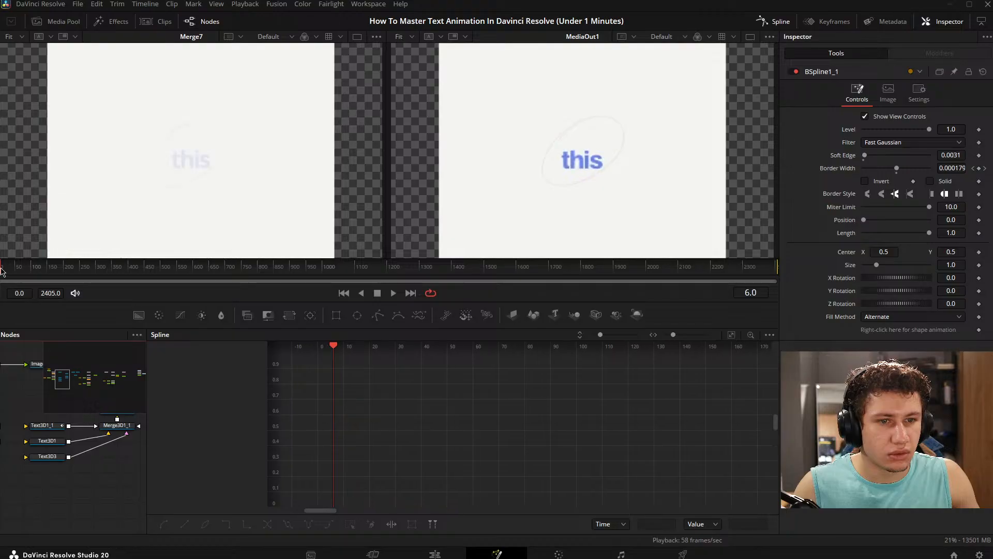
# - Examine the original BSpline1 circle's Polyline animation in the Spline and Keyframes editors for comparison
pyautogui.moveTo(122, 423); pyautogui.dragTo(34, 456)
pyautogui.moveTo(98, 444); pyautogui.dragTo(240, 462)
pyautogui.moveTo(142, 453); pyautogui.dragTo(273, 446)
pyautogui.click(83, 470)
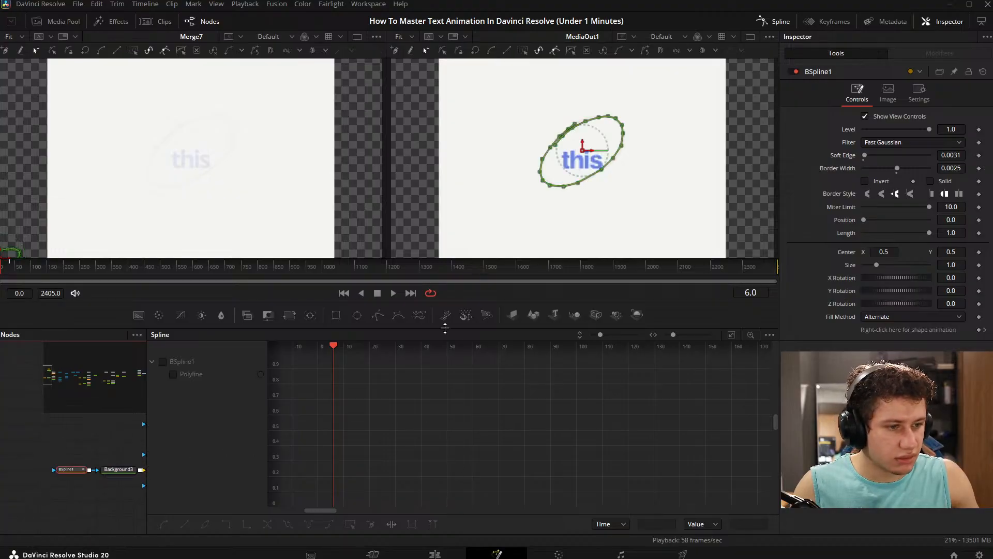
pyautogui.click(164, 363)
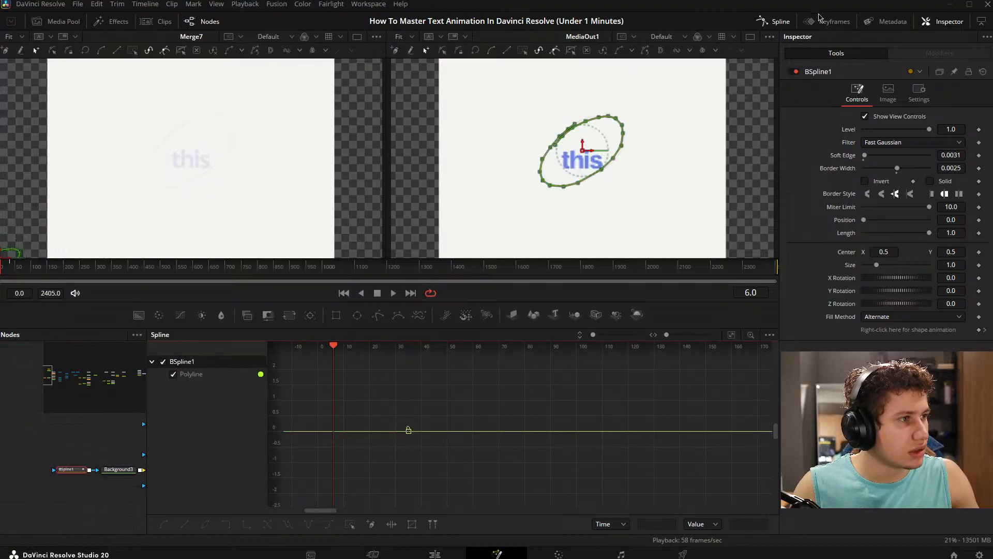
pyautogui.click(817, 21)
pyautogui.click(455, 361)
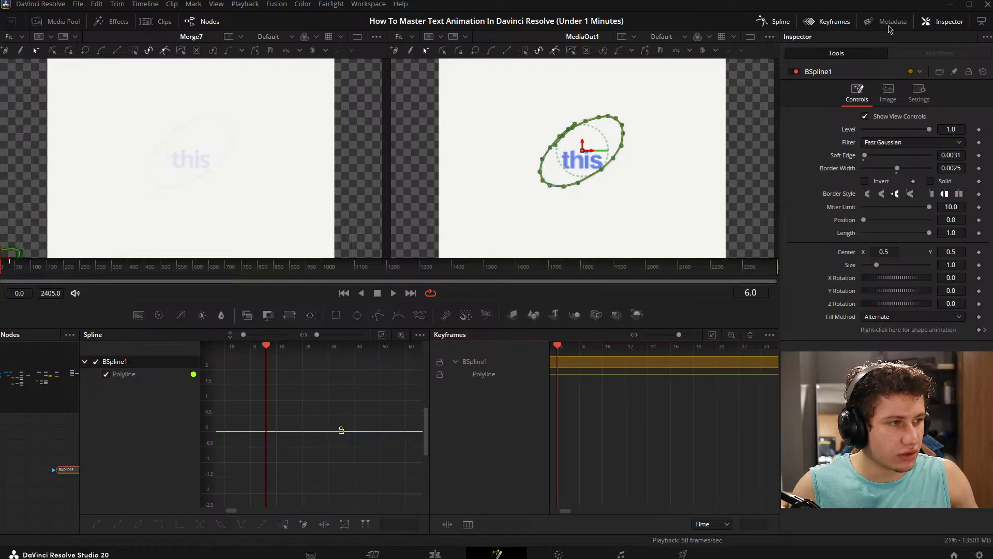
pyautogui.click(764, 24)
pyautogui.moveTo(357, 379); pyautogui.dragTo(403, 376)
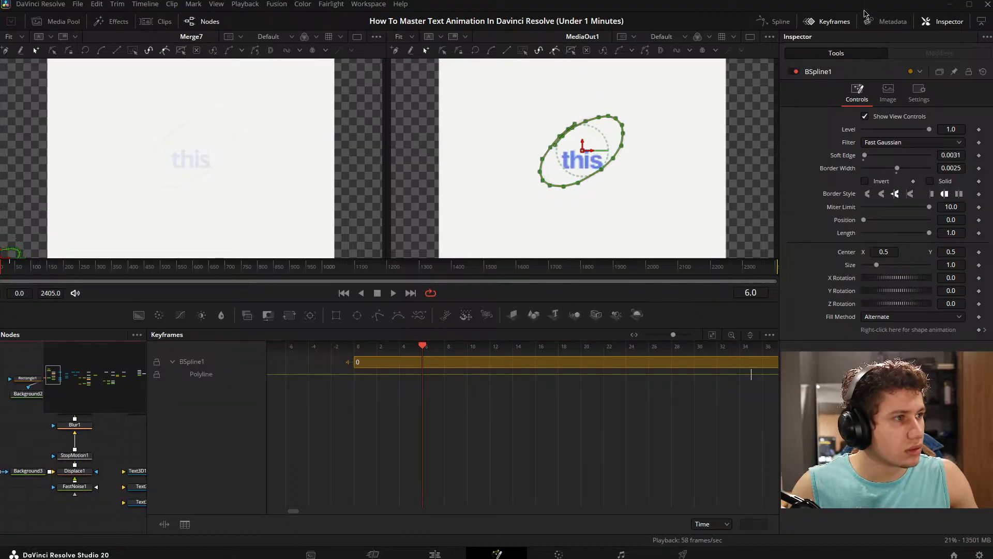
pyautogui.click(827, 21)
# - Shift BSpline1_1's first Border Width keyframe to frame 2 in the Keyframes editor, then preview the opening frames
pyautogui.moveTo(461, 417); pyautogui.dragTo(397, 321)
pyautogui.click(277, 428)
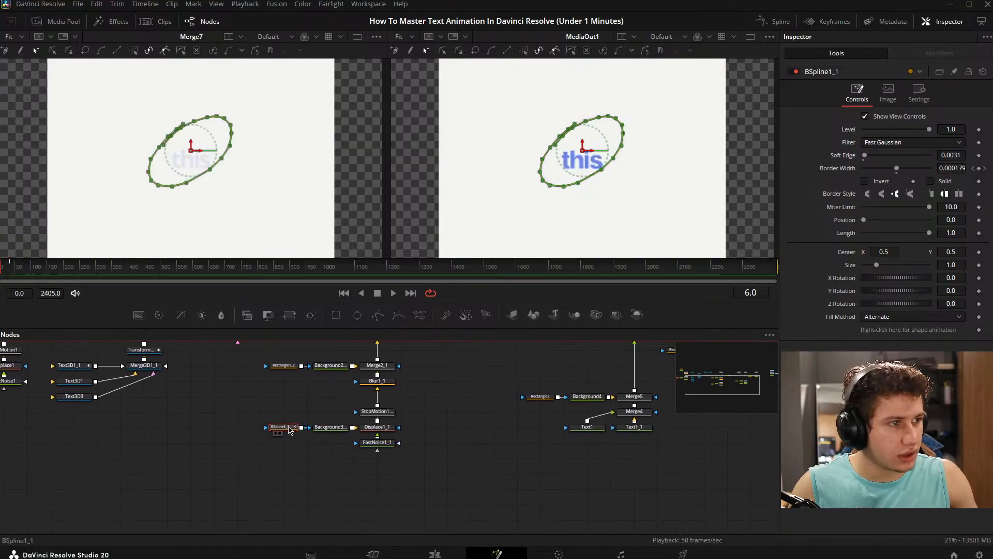
pyautogui.click(818, 22)
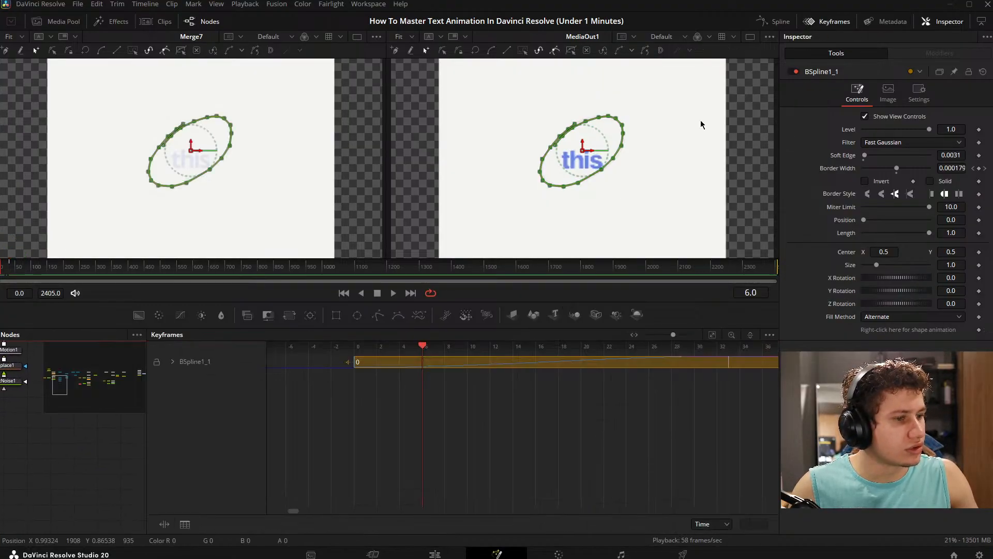
pyautogui.click(173, 361)
pyautogui.moveTo(351, 376); pyautogui.dragTo(365, 377)
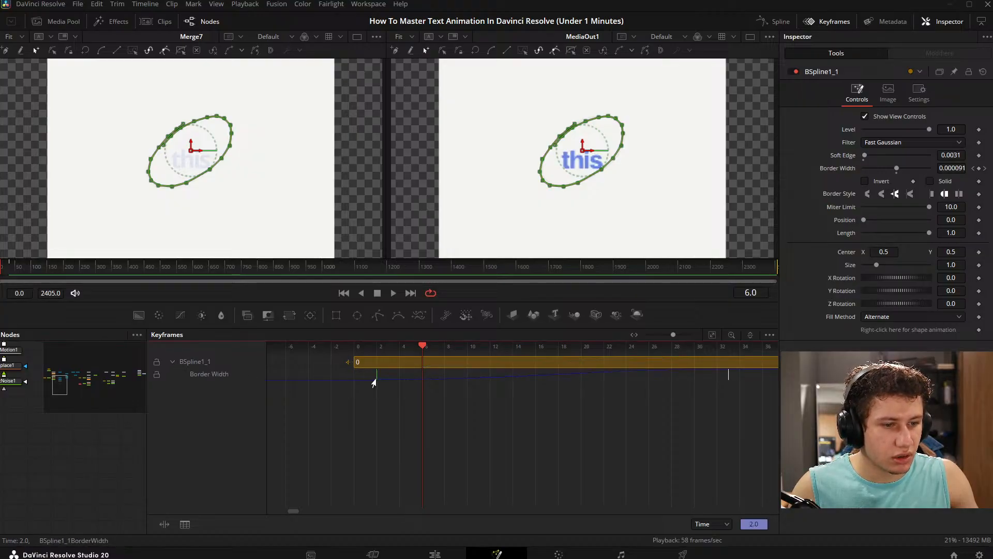
pyautogui.click(113, 428)
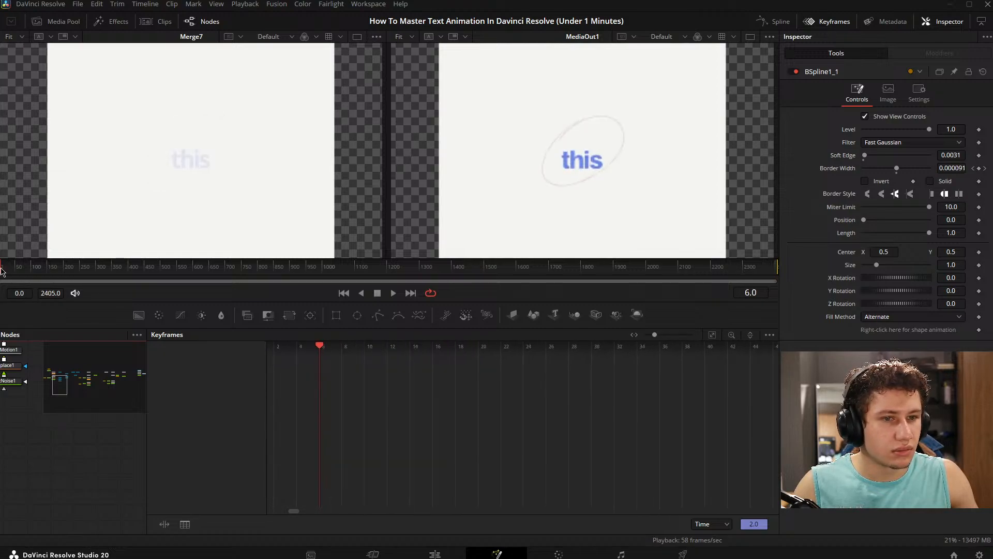
# - Set the first Border Width keyframe of BSpline1_1 to frame 1, then deselect the node
pyautogui.scroll(3, 78, 450)
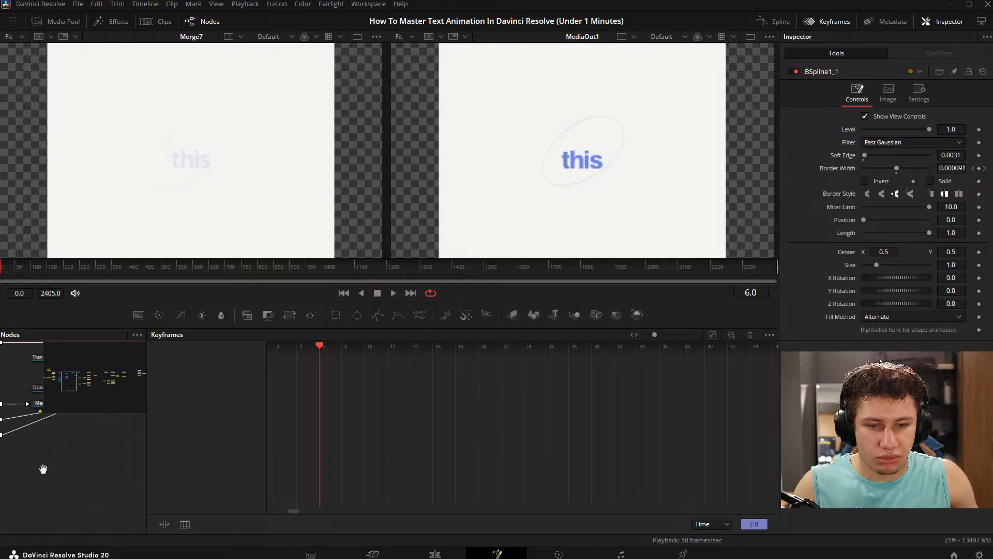
pyautogui.moveTo(124, 420); pyautogui.dragTo(15, 439)
pyautogui.moveTo(129, 455); pyautogui.dragTo(32, 452)
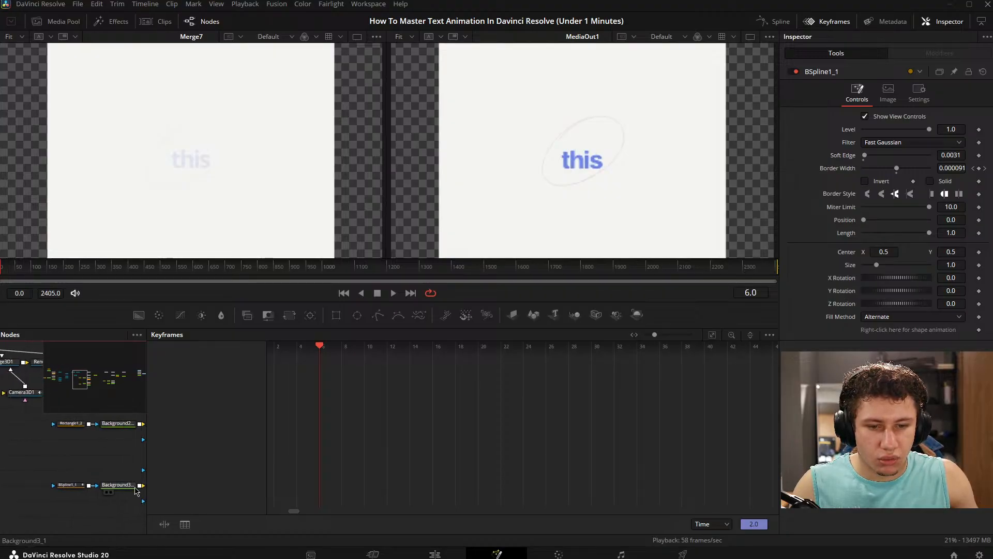
pyautogui.click(69, 487)
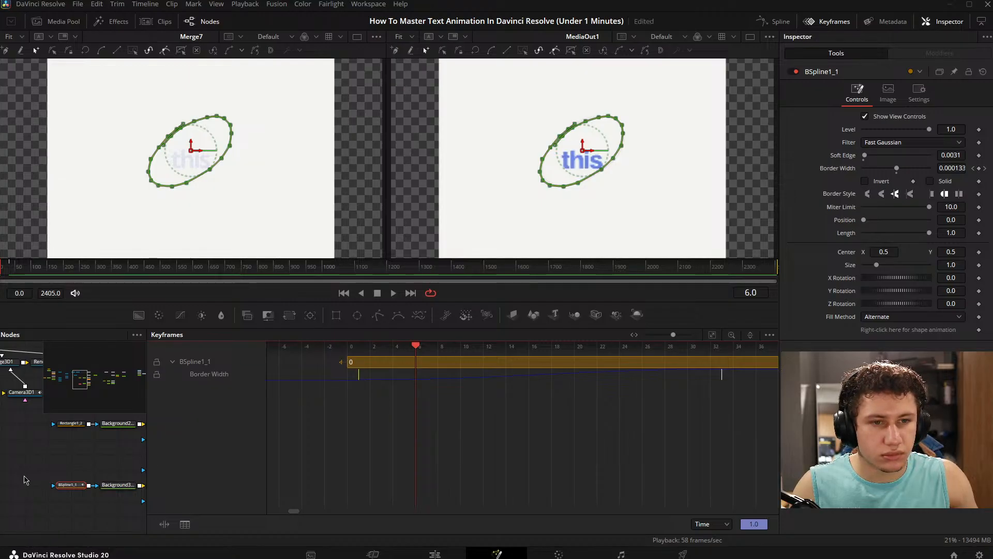
pyautogui.click(25, 480)
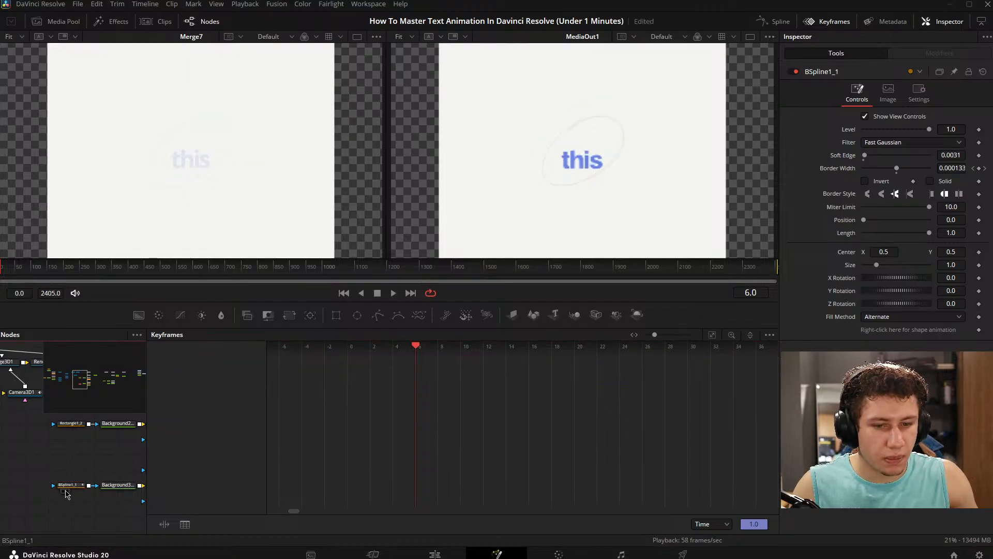
# - Raise the handle of the Border Width curve's frame 1 keyframe so the circle grows immediately, then close the Spline and Keyframes editors
pyautogui.click(67, 484)
pyautogui.click(773, 21)
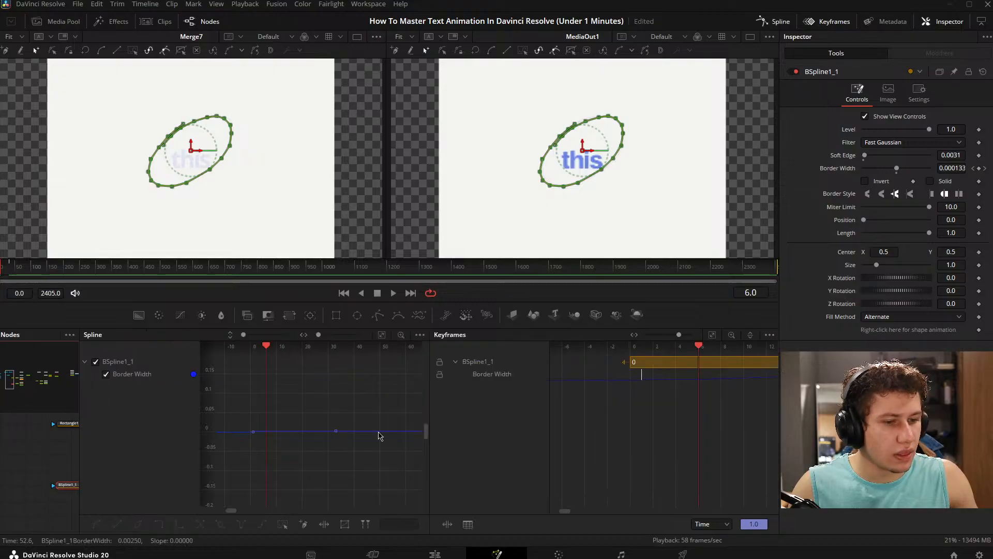
pyautogui.click(395, 339)
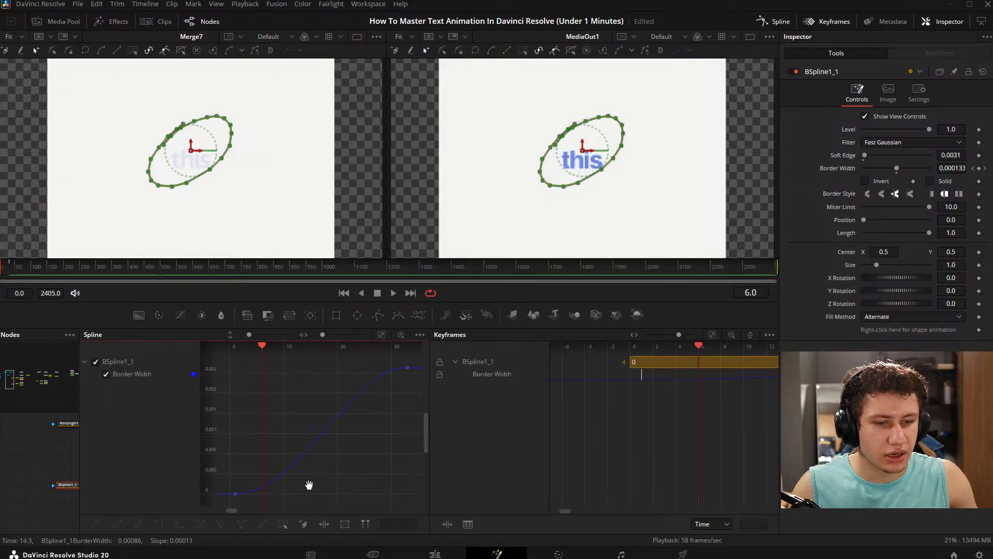
pyautogui.moveTo(317, 505); pyautogui.dragTo(262, 472)
pyautogui.moveTo(333, 481); pyautogui.dragTo(319, 437)
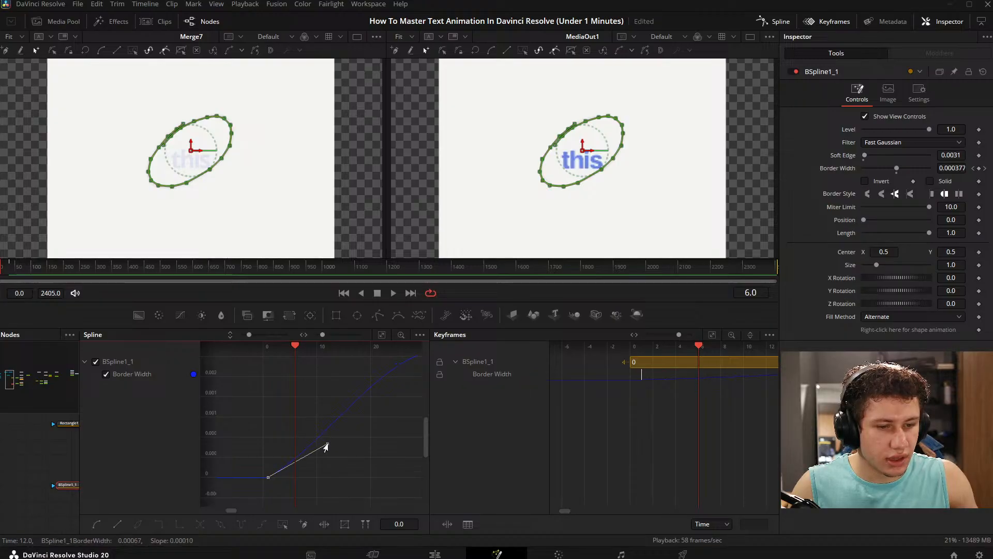
pyautogui.click(52, 465)
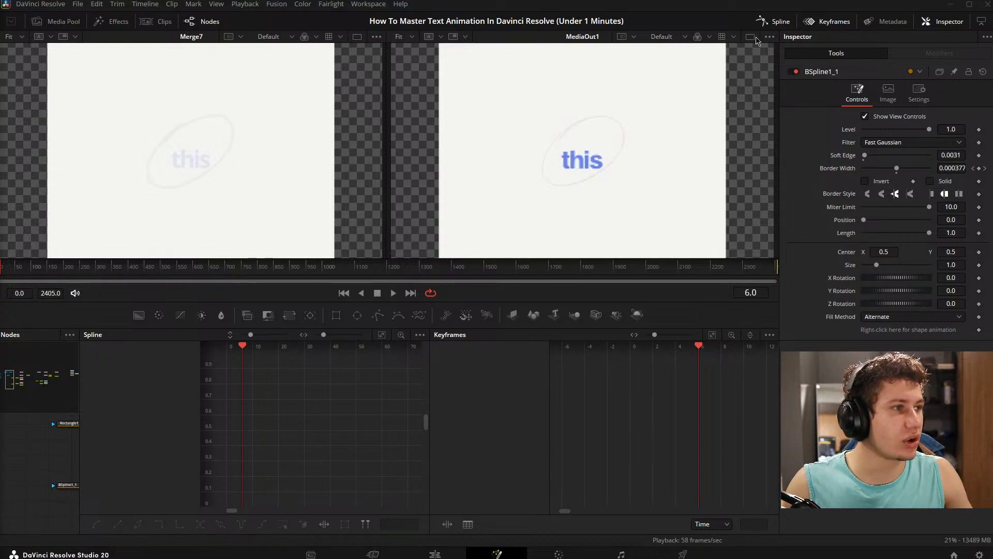
pyautogui.click(775, 23)
pyautogui.click(828, 24)
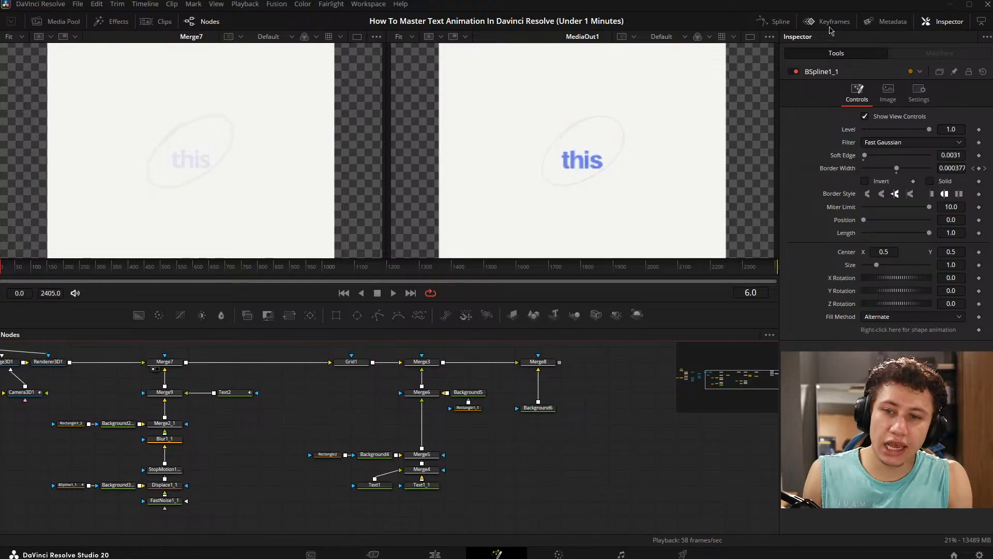
# - View Text2 on its own beside the final output, play it from frame 0 and stop at frame 33
pyautogui.moveTo(251, 470); pyautogui.dragTo(398, 416)
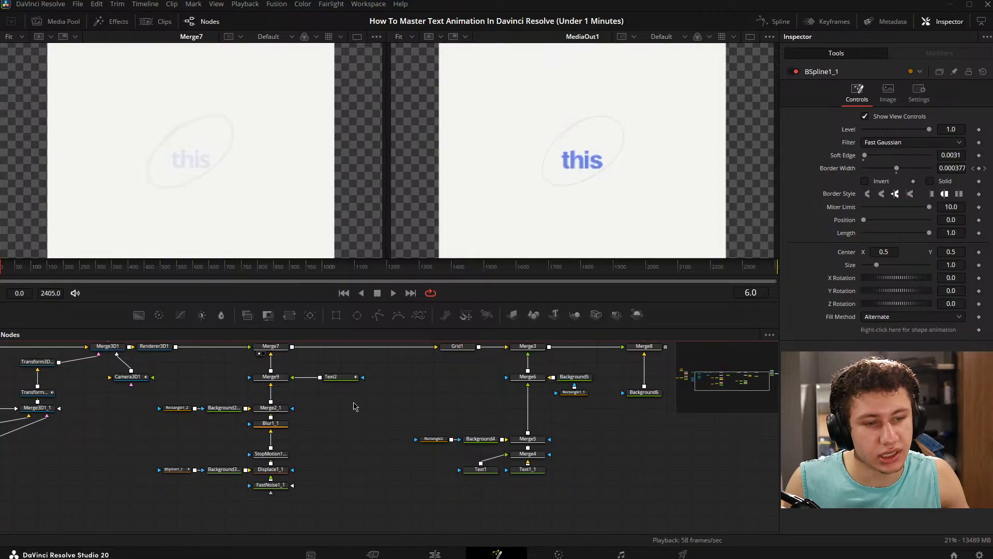
pyautogui.click(331, 377)
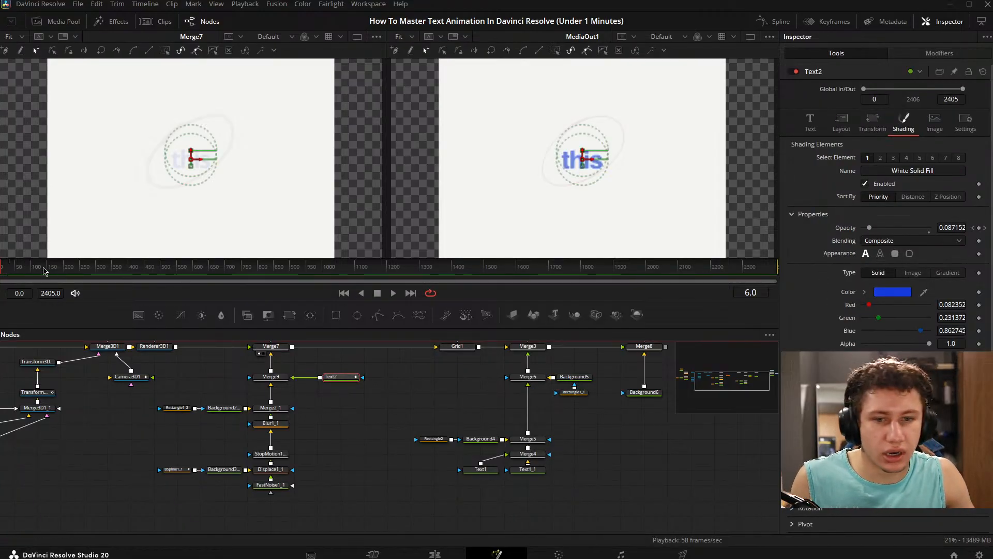
pyautogui.press('1')
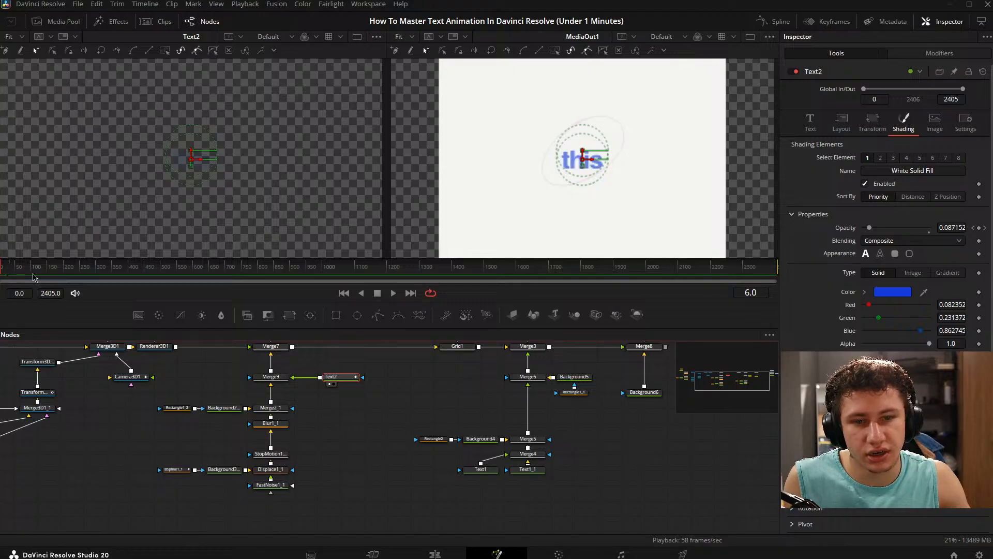
pyautogui.click(1, 268)
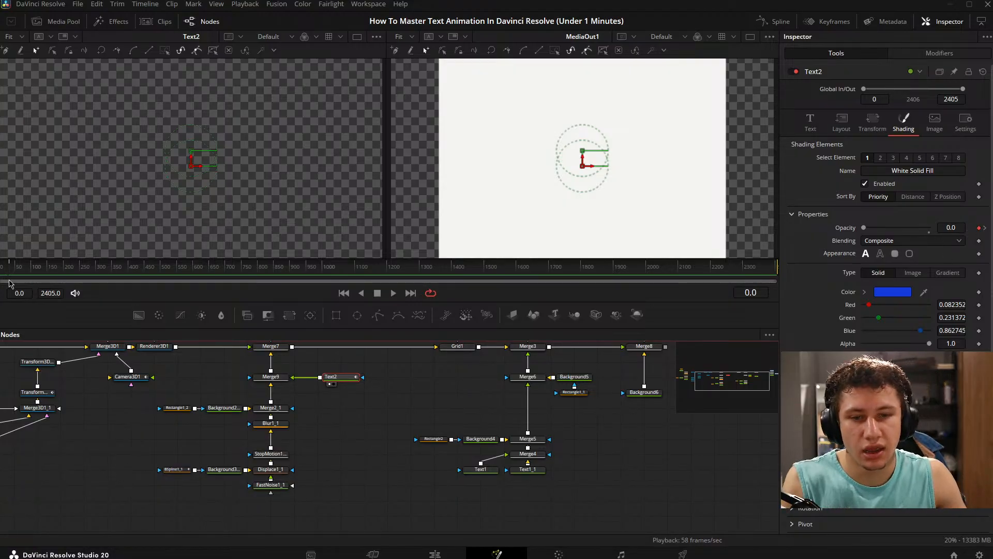
pyautogui.press('space')
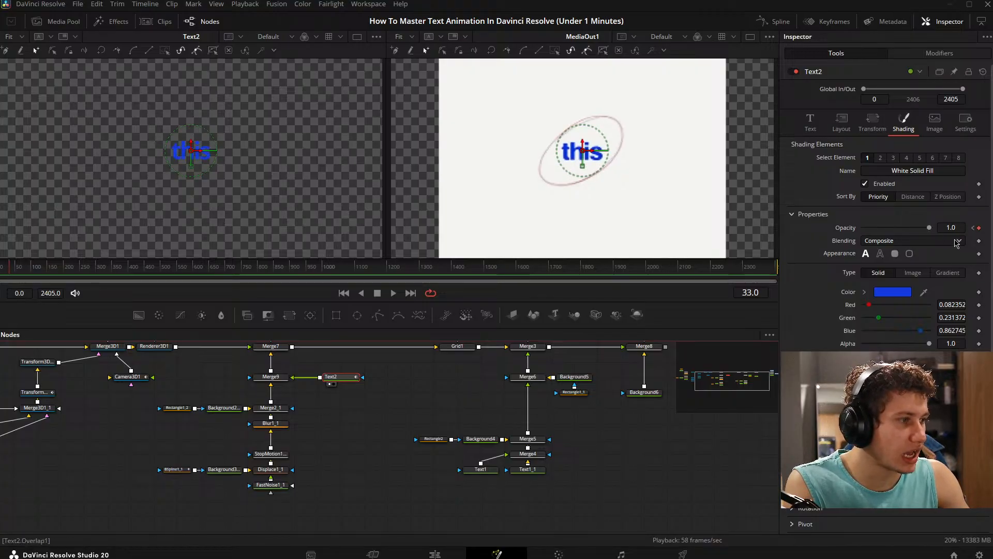
pyautogui.moveTo(11, 270)
pyautogui.mouseDown()
pyautogui.moveTo(0, 272)
pyautogui.moveTo(11, 275)
pyautogui.mouseUp()
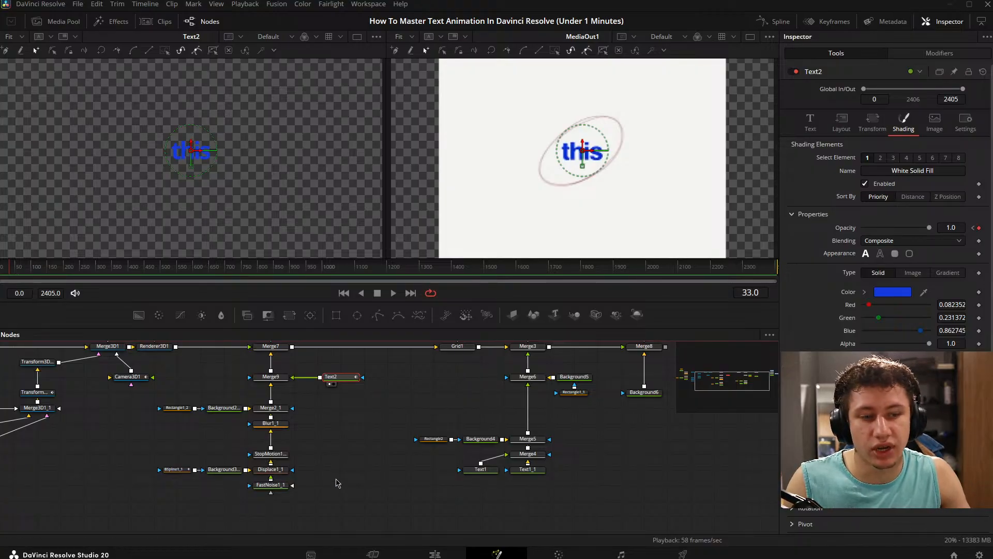
pyautogui.click(346, 484)
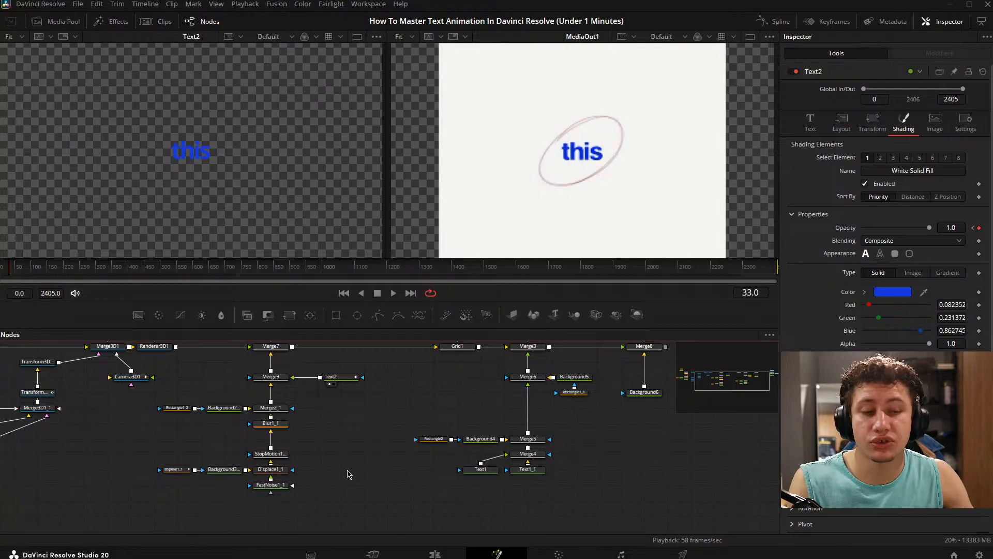
# - Examine Text2's Displacement and Opacity 1 curves fitted in the Spline editor, then close it and return to the node graph
pyautogui.moveTo(455, 371); pyautogui.dragTo(423, 384)
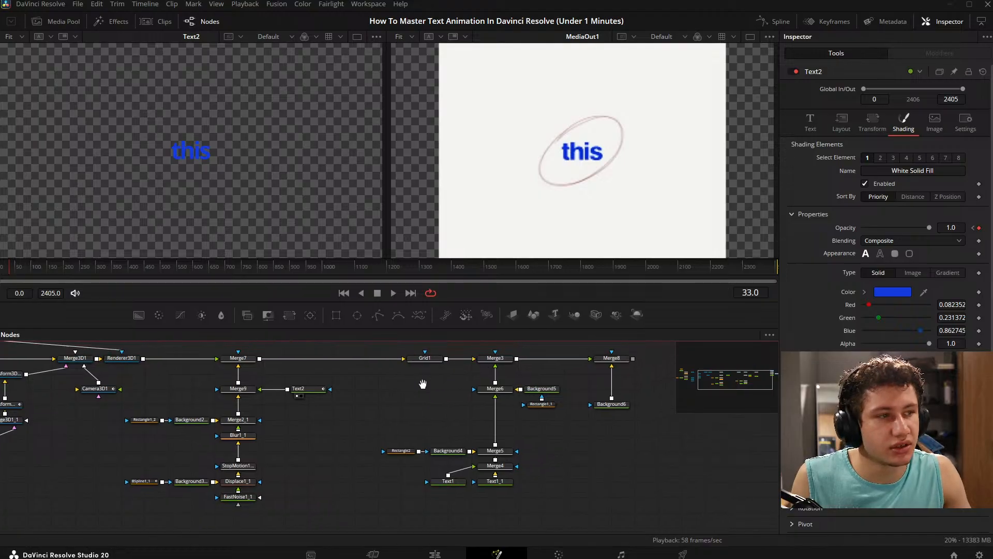
pyautogui.click(774, 21)
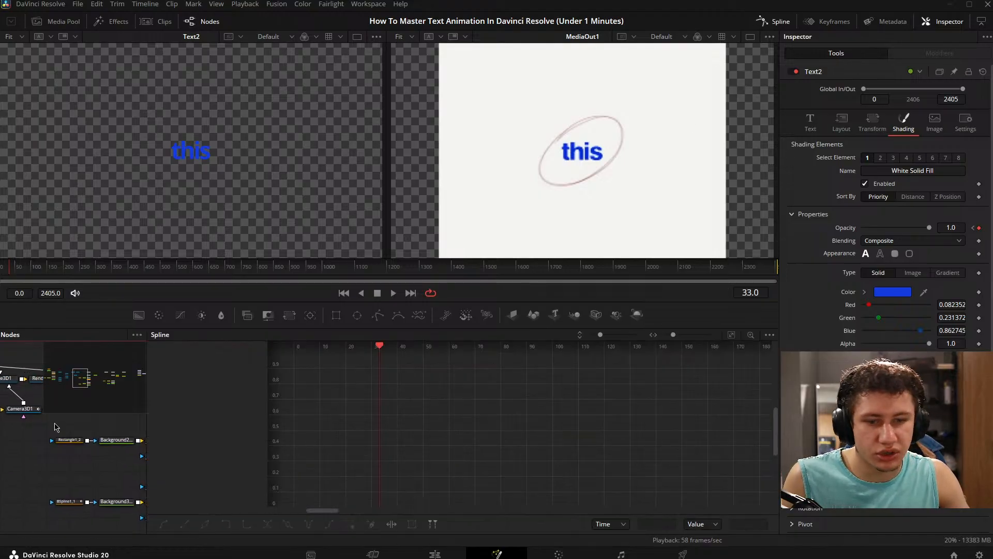
pyautogui.scroll(3, 56, 427)
pyautogui.click(78, 437)
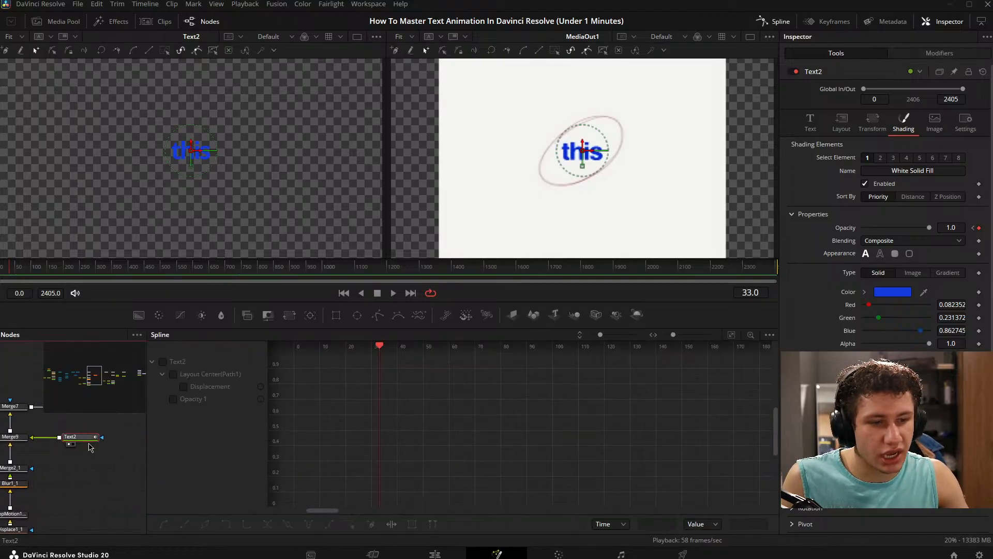
pyautogui.click(164, 361)
pyautogui.hotkey('ctrl', 'f')
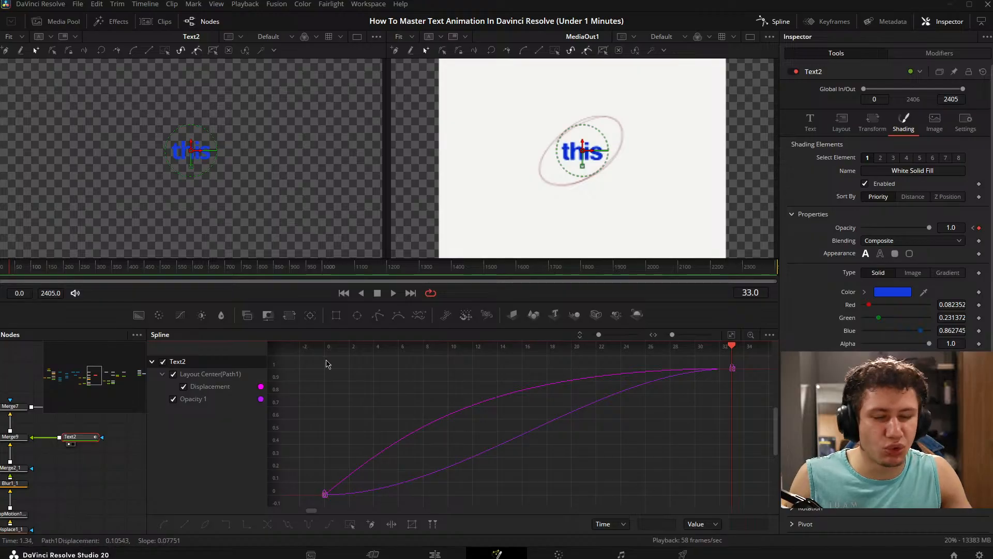
pyautogui.click(773, 22)
pyautogui.moveTo(392, 398); pyautogui.dragTo(521, 346)
pyautogui.click(444, 455)
pyautogui.moveTo(257, 427); pyautogui.dragTo(432, 423)
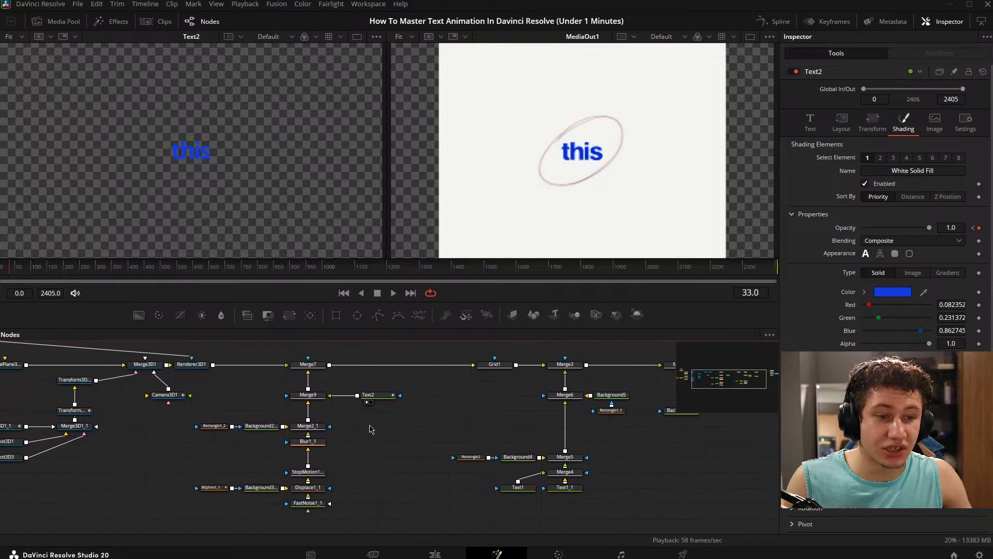
pyautogui.moveTo(371, 429); pyautogui.dragTo(399, 431)
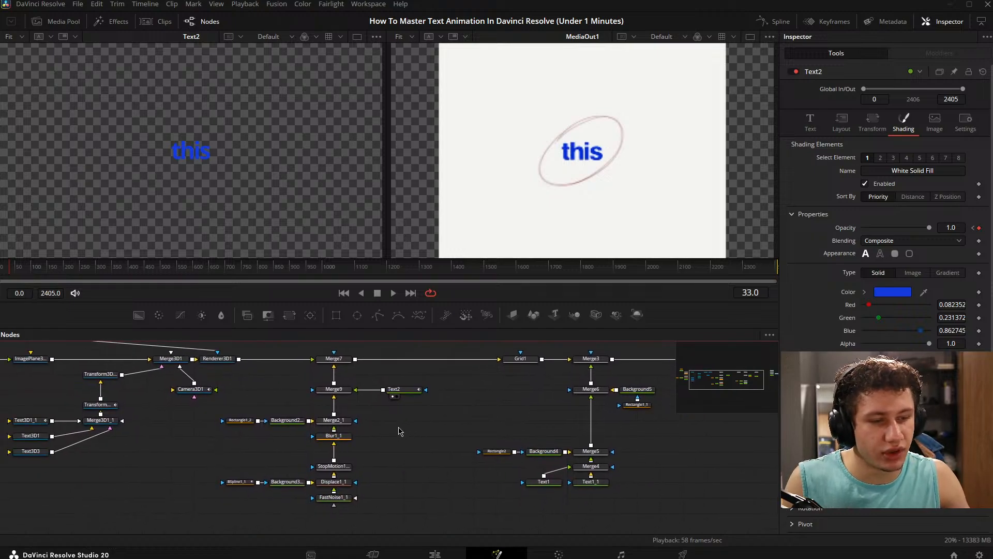
pyautogui.click(810, 124)
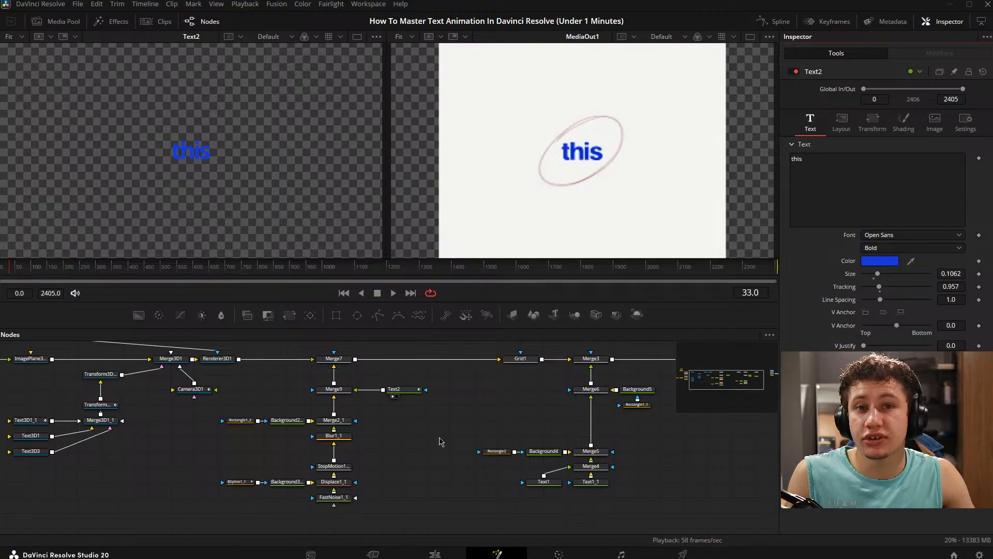
pyautogui.moveTo(440, 441); pyautogui.dragTo(375, 445)
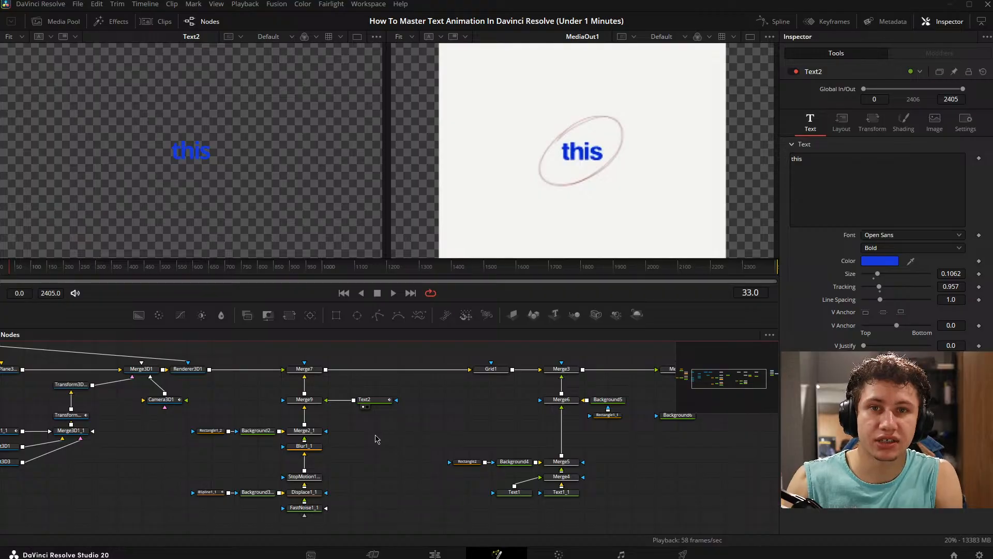
pyautogui.moveTo(357, 411); pyautogui.dragTo(340, 426)
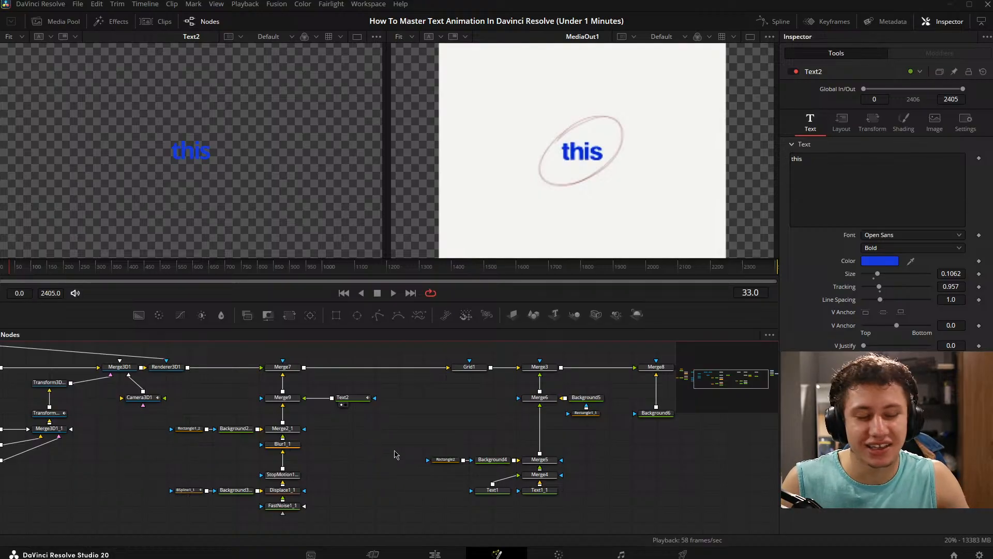
pyautogui.moveTo(396, 454); pyautogui.dragTo(341, 455)
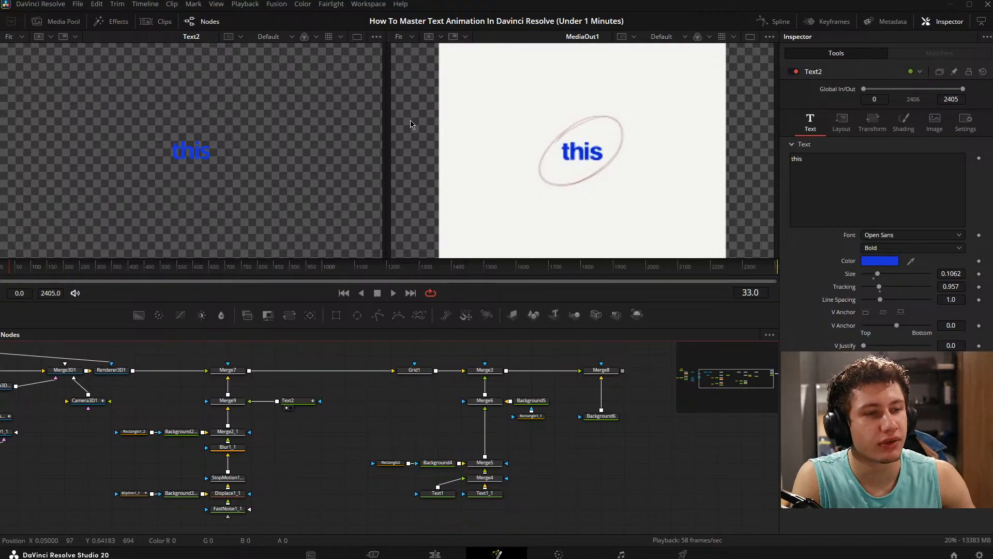
pyautogui.click(417, 136)
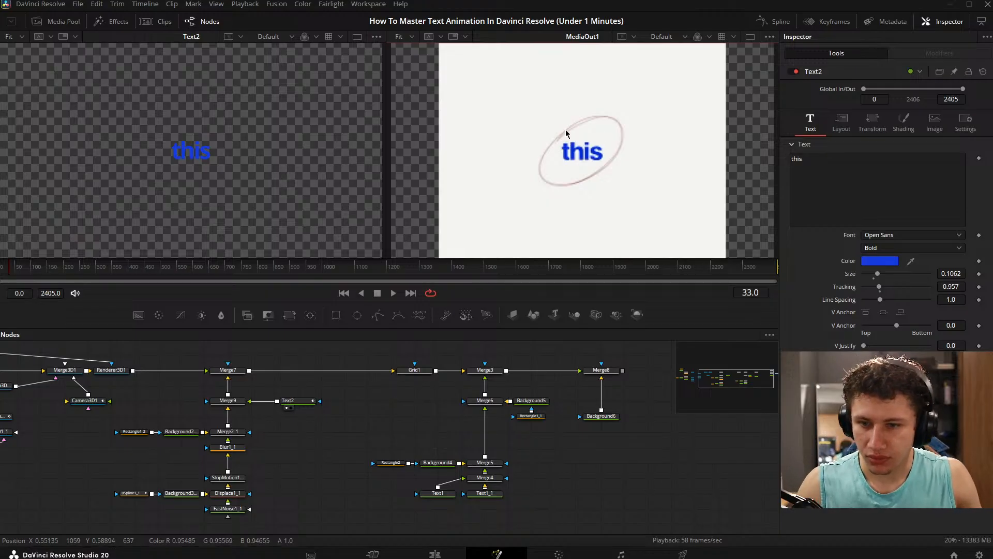
pyautogui.click(277, 469)
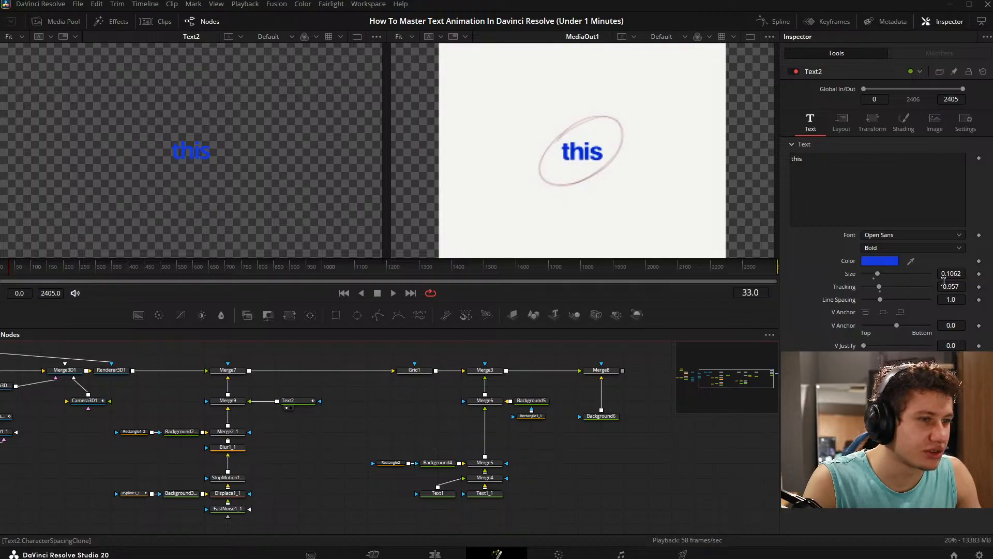
# - Try a change to Text2's text sizing, undo it, and save the project
pyautogui.moveTo(943, 280); pyautogui.dragTo(977, 280)
pyautogui.hotkey('ctrl', 'z')
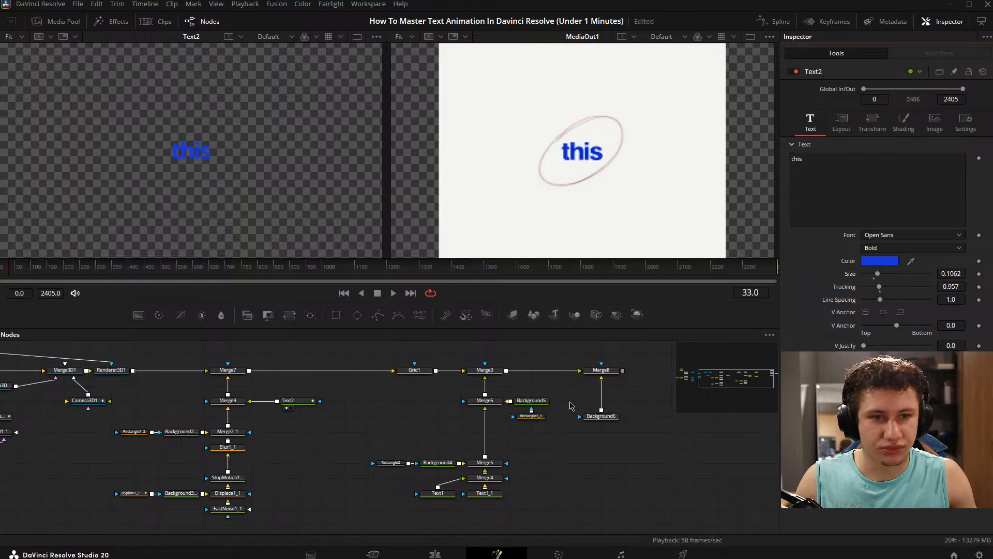
pyautogui.click(540, 467)
pyautogui.hotkey('ctrl', 's')
# - Clear Text2 from the first viewer and show Merge7 there beside the final output
pyautogui.moveTo(251, 446); pyautogui.dragTo(329, 422)
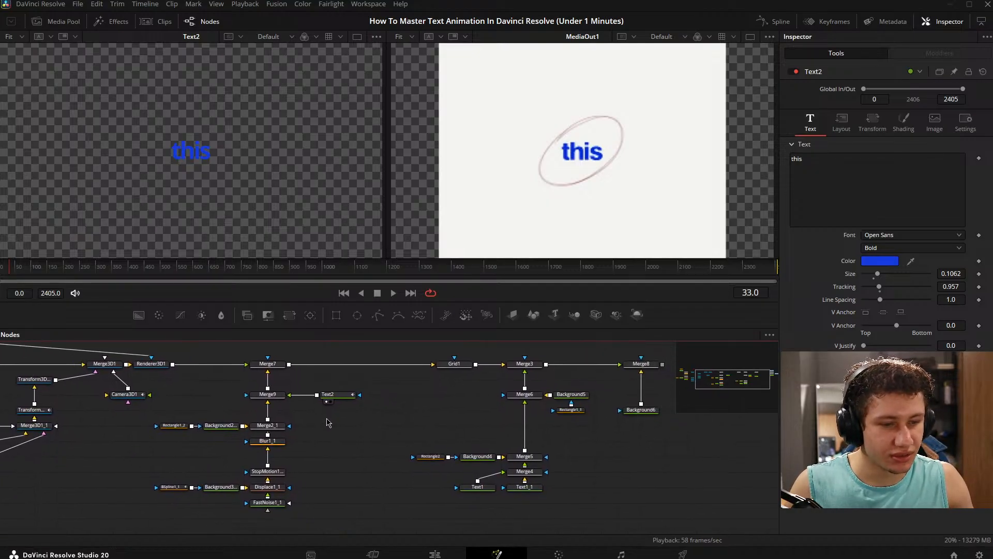
pyautogui.click(339, 400)
pyautogui.press('1')
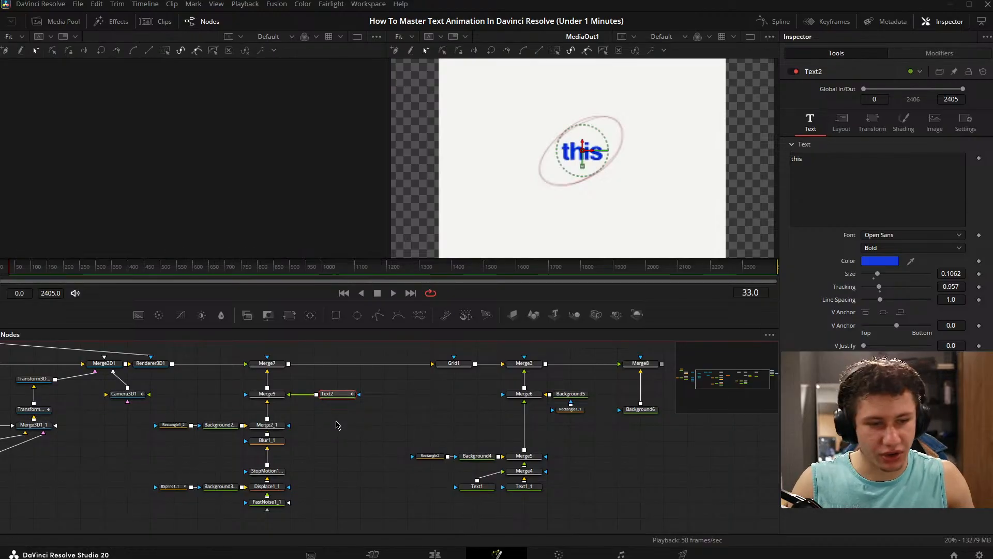
pyautogui.click(331, 432)
pyautogui.moveTo(385, 405); pyautogui.dragTo(409, 426)
pyautogui.click(236, 372)
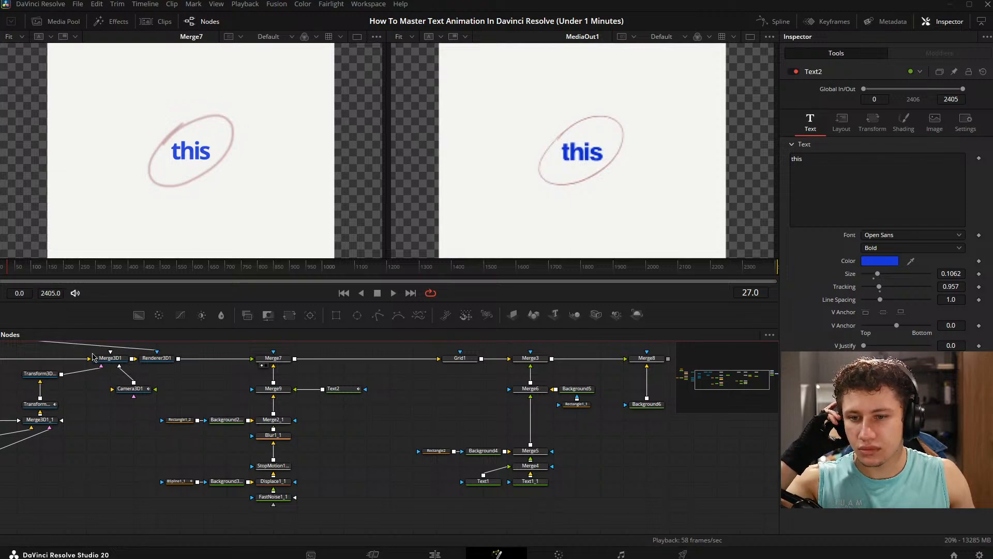
pyautogui.moveTo(288, 412); pyautogui.dragTo(368, 413)
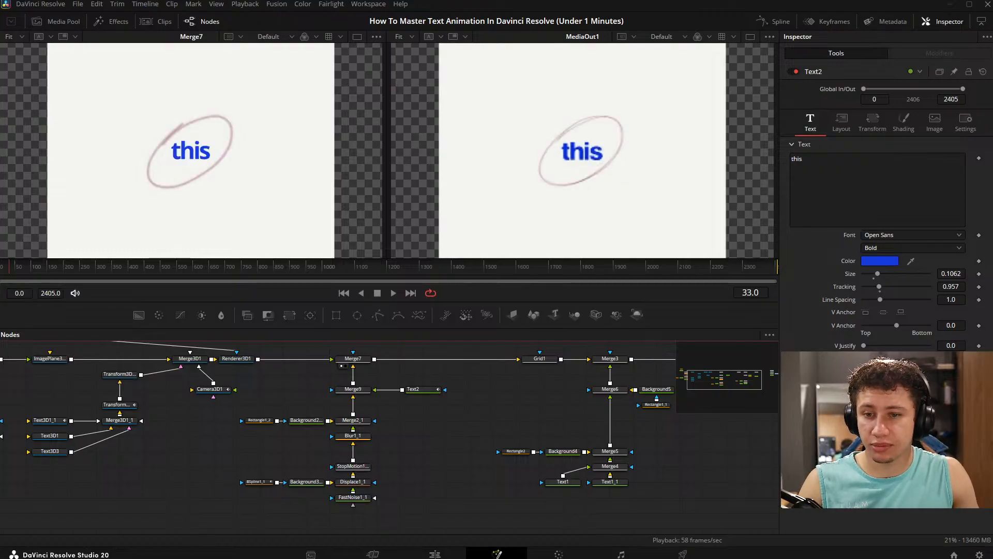
# - Keyframe Merge7's Blend at 0.0 on frame 38 and 1.0 on frame 40, then deselect the node
pyautogui.moveTo(16, 265); pyautogui.dragTo(11, 273)
pyautogui.press('Left')
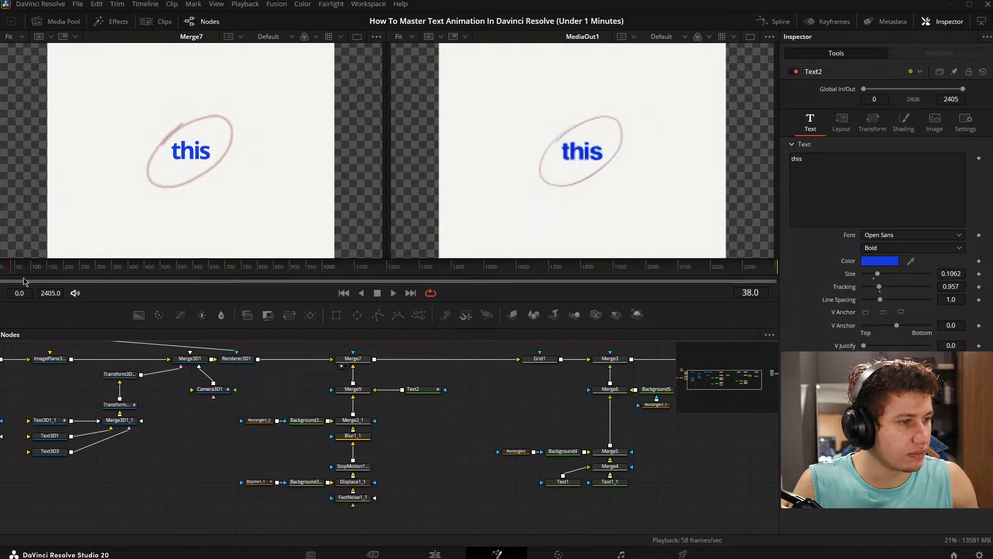
pyautogui.press('Right')
pyautogui.press('Left')
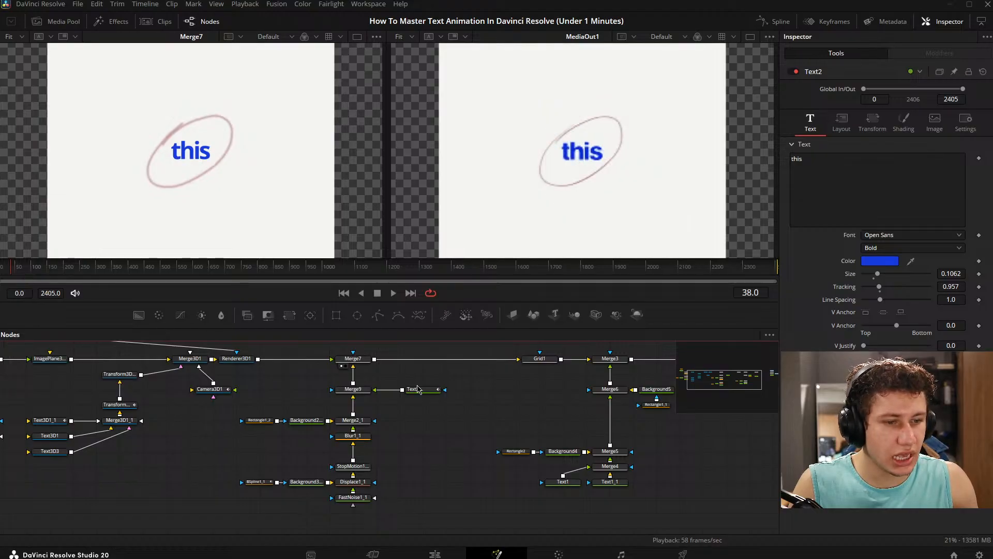
pyautogui.click(357, 368)
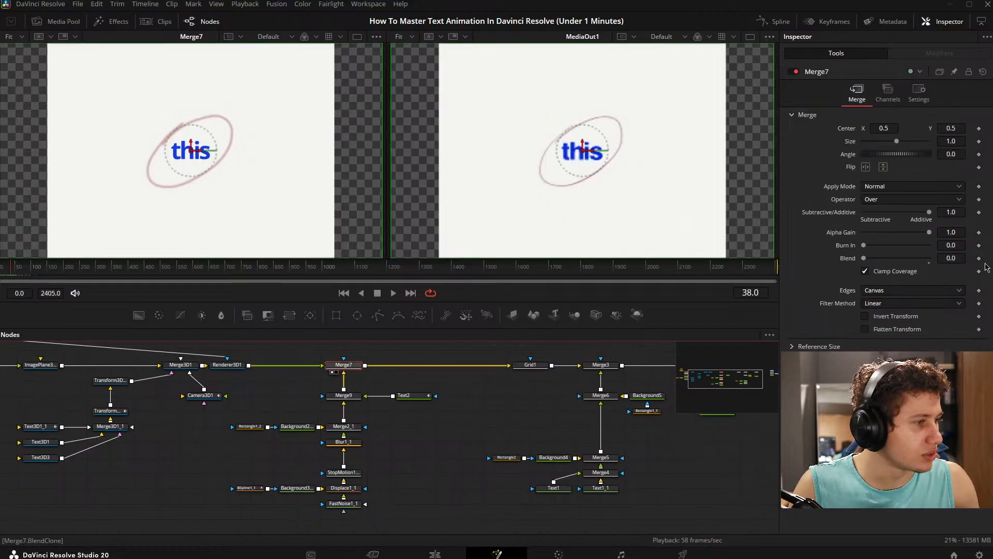
pyautogui.click(979, 258)
pyautogui.press('Right')
pyautogui.press('Right')
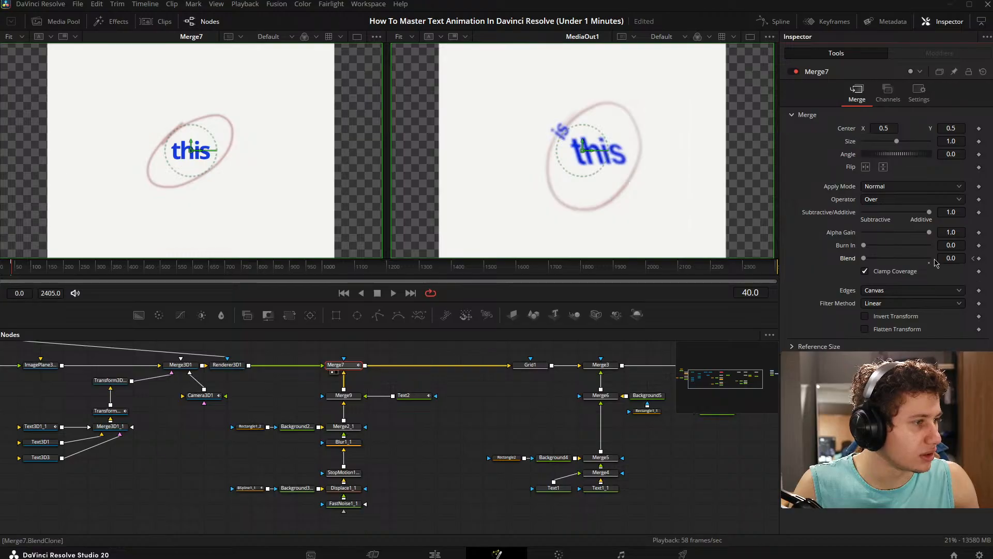
pyautogui.moveTo(863, 258); pyautogui.dragTo(990, 259)
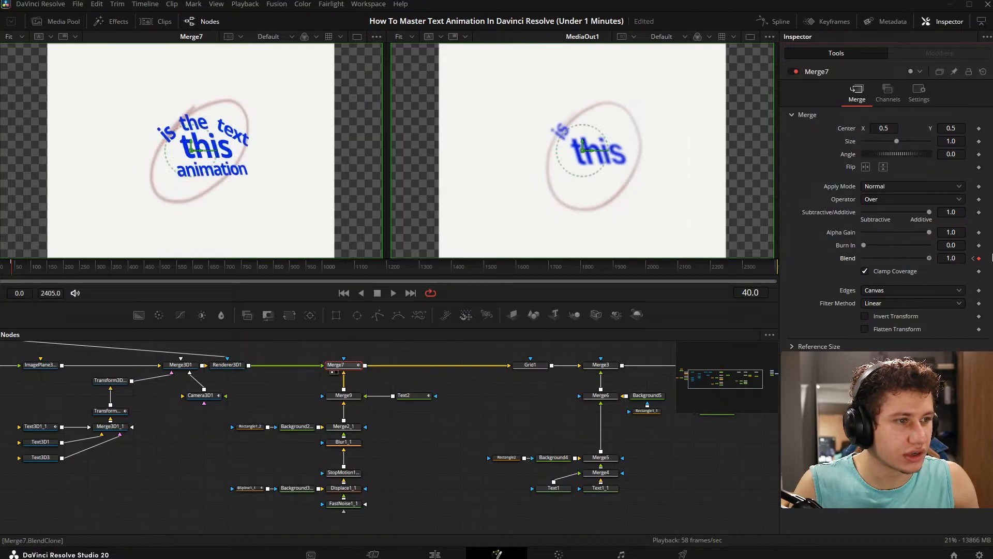
pyautogui.click(447, 463)
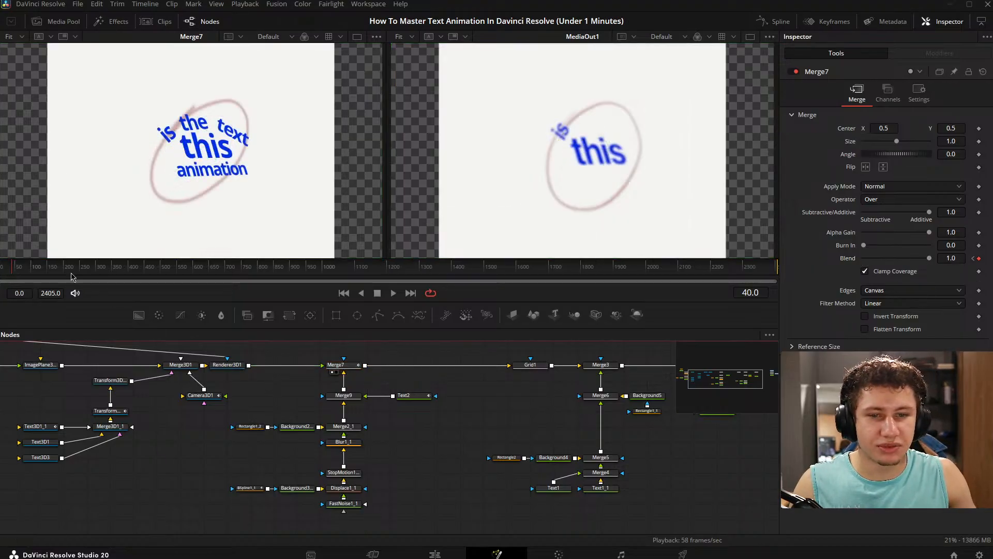
# - Play the animation to check the switch from flat to 3D text, then stop at frame 0
pyautogui.press('space')
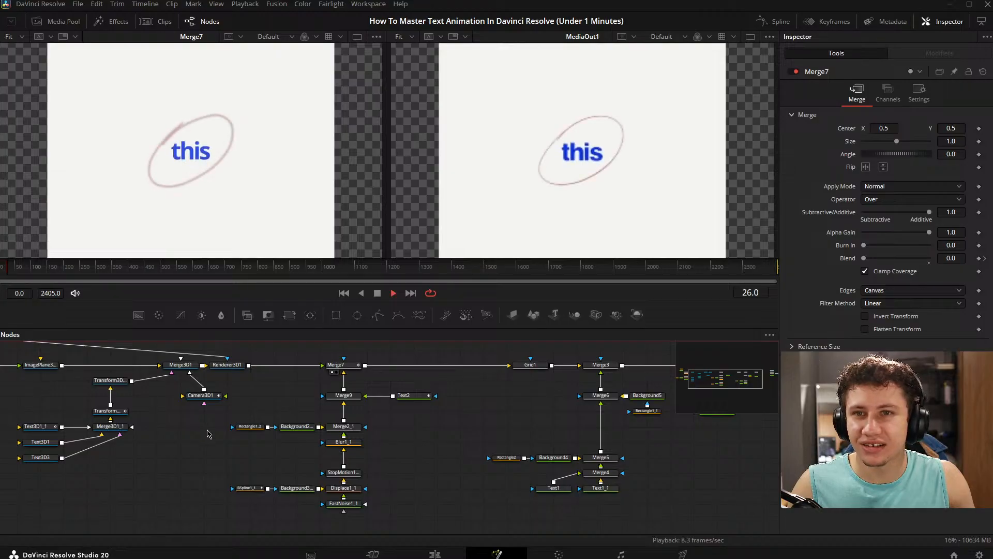
pyautogui.press('space')
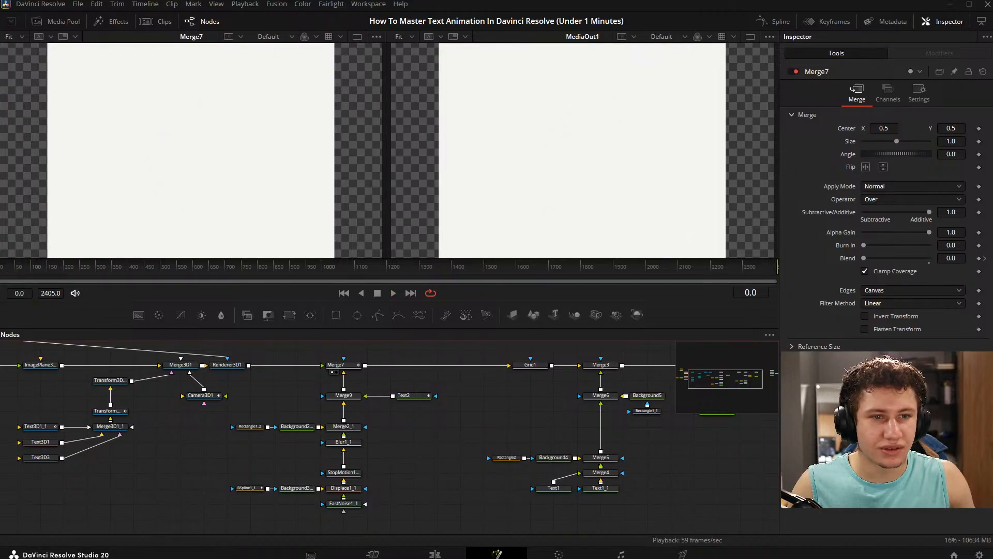
pyautogui.press('space')
pyautogui.press('space')
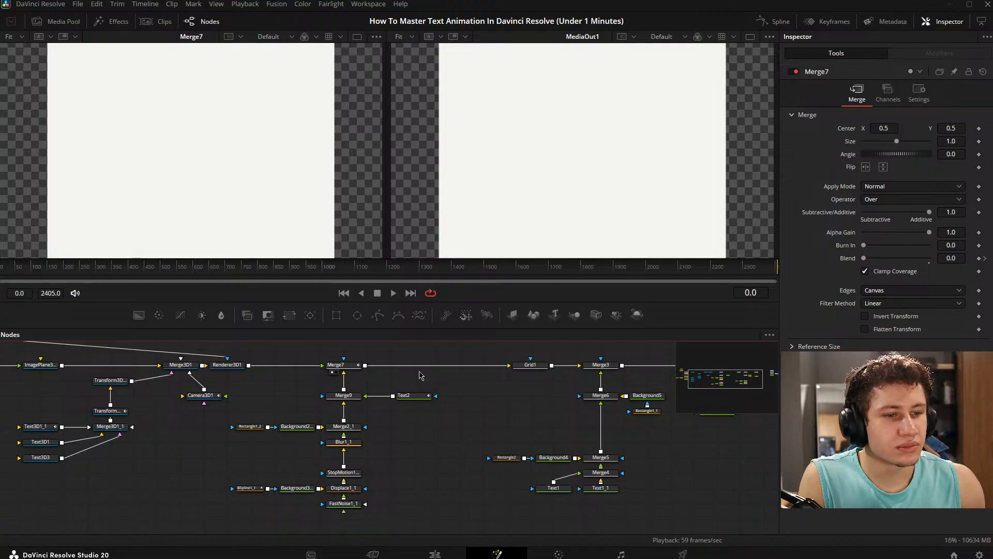
# - Add a Background node masked by a Rectangle node in the empty graph area beyond MediaOut1
pyautogui.moveTo(464, 442); pyautogui.dragTo(2, 410)
pyautogui.moveTo(521, 417); pyautogui.dragTo(386, 432)
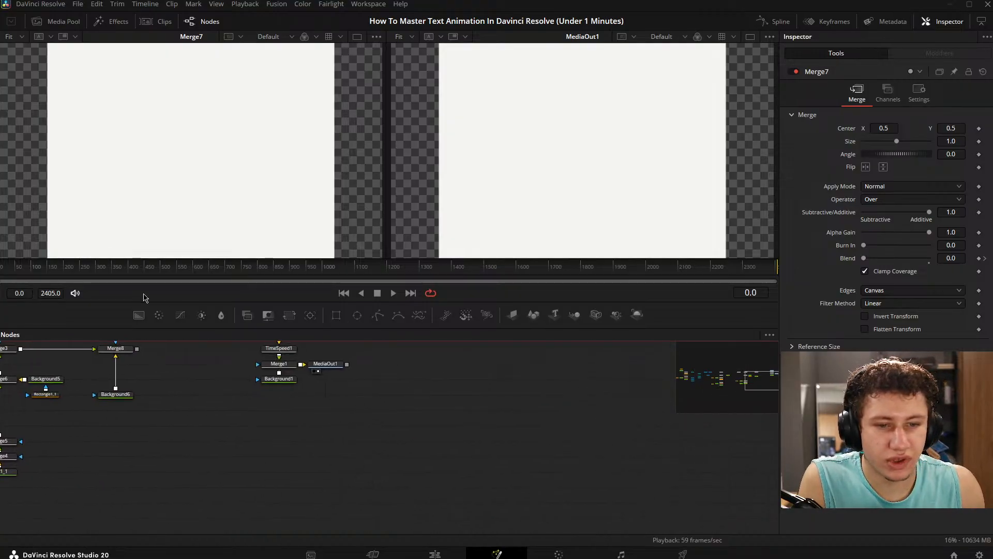
pyautogui.moveTo(139, 315); pyautogui.dragTo(511, 411)
pyautogui.moveTo(336, 315); pyautogui.dragTo(466, 410)
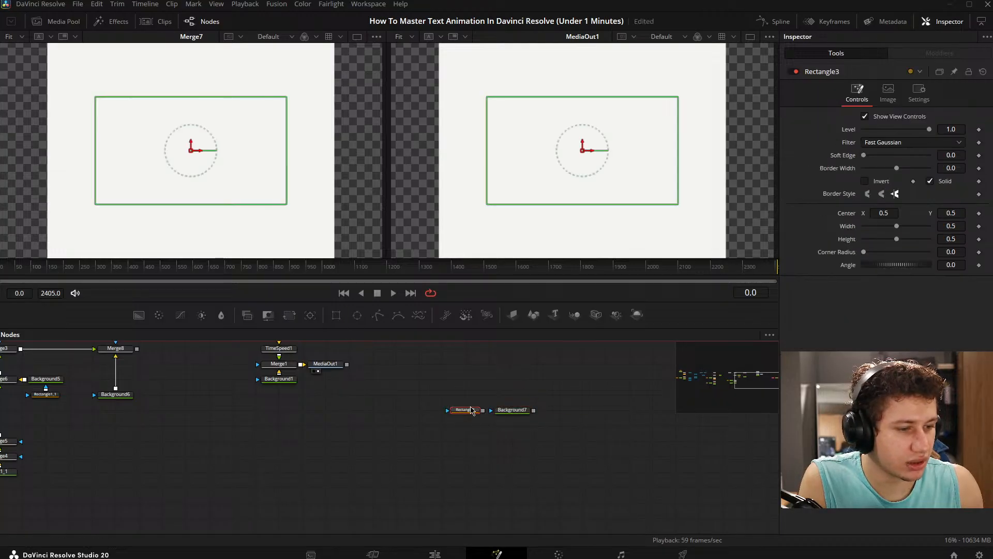
# - Keep Background7's color black (#000000) and show the node in the second viewer
pyautogui.click(515, 410)
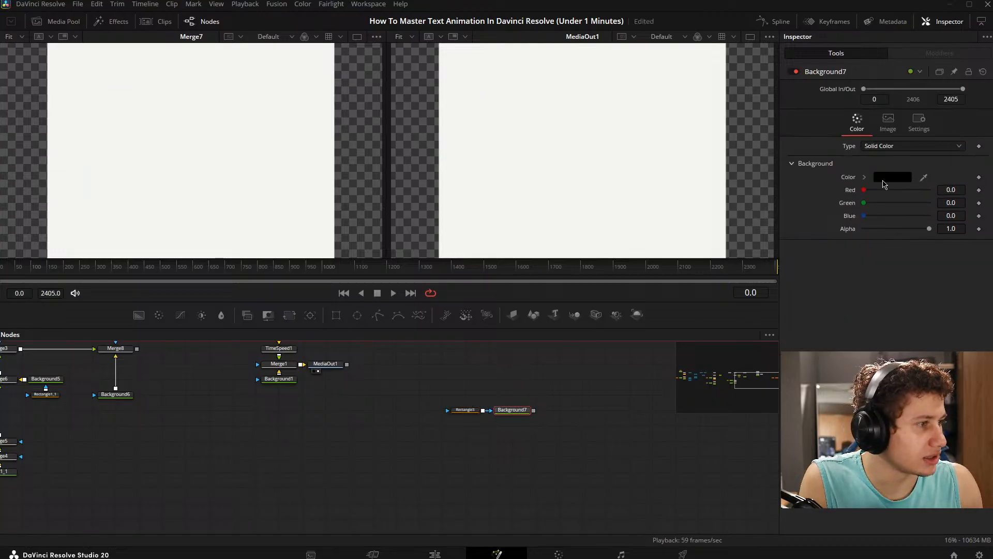
pyautogui.click(892, 178)
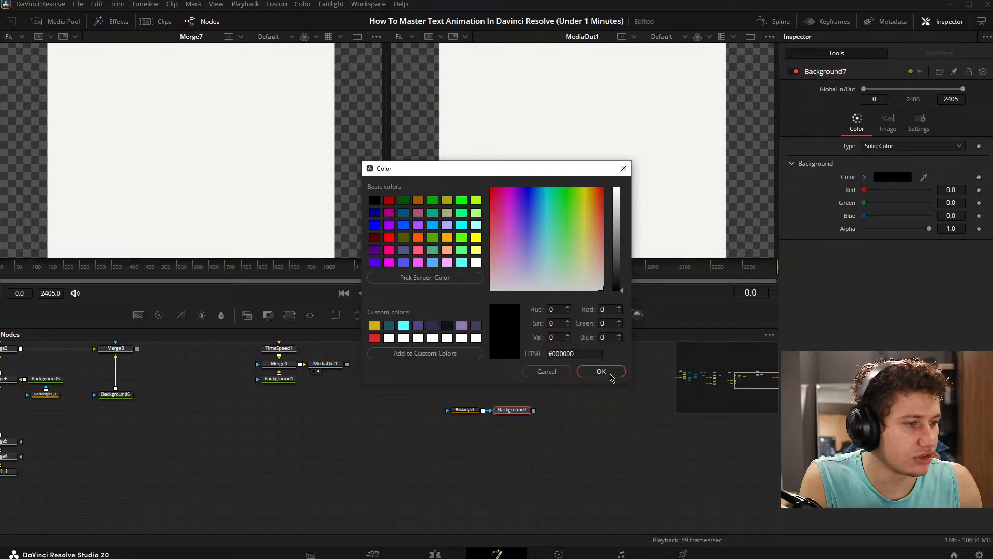
pyautogui.click(600, 371)
pyautogui.moveTo(512, 410); pyautogui.dragTo(512, 394)
pyautogui.moveTo(519, 358); pyautogui.dragTo(549, 233)
# - Reshape Rectangle3 into a full-height bar with Width 0.216 and Height 1.0
pyautogui.click(465, 410)
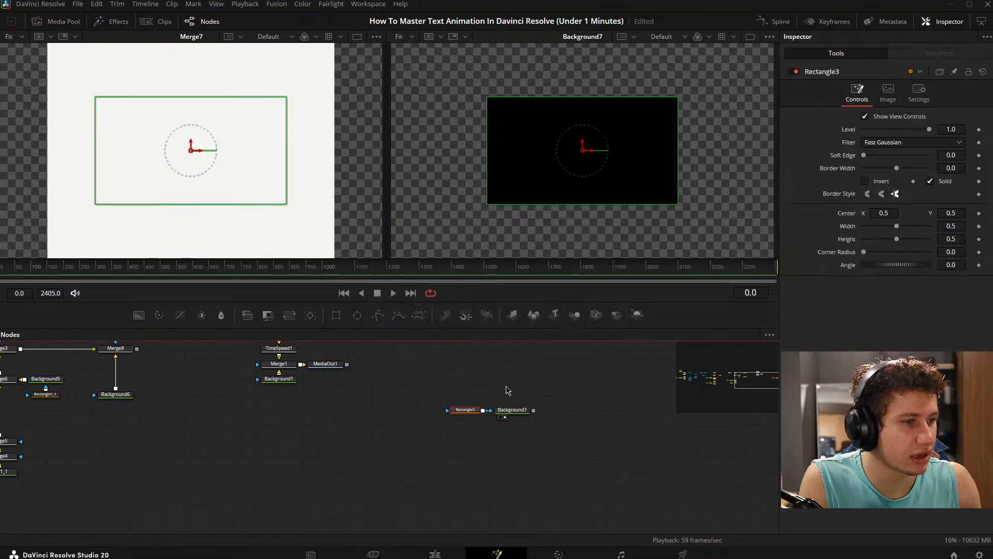
pyautogui.moveTo(896, 226); pyautogui.dragTo(916, 226)
pyautogui.click(517, 425)
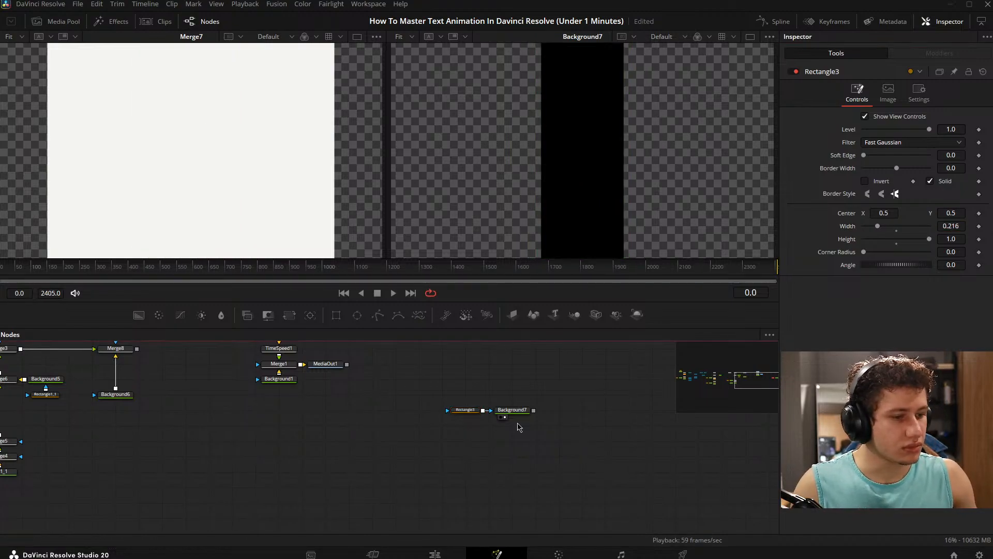
# - Zoom out the Background7 view and move Rectangle3 to the frame's left side, at about Center X 0.127
pyautogui.moveTo(511, 389); pyautogui.dragTo(445, 400)
pyautogui.click(394, 423)
pyautogui.scroll(-3, 677, 120)
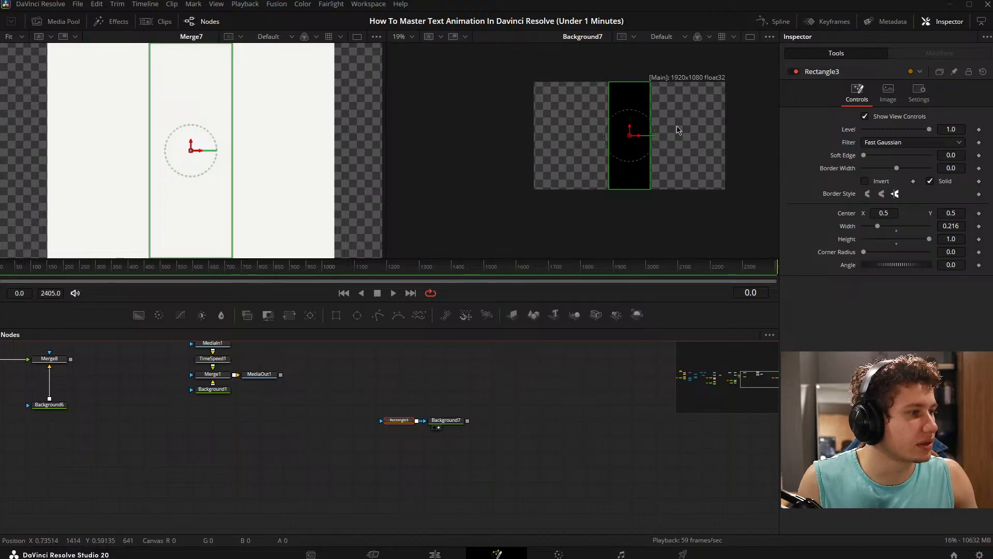
pyautogui.moveTo(677, 125); pyautogui.dragTo(644, 138)
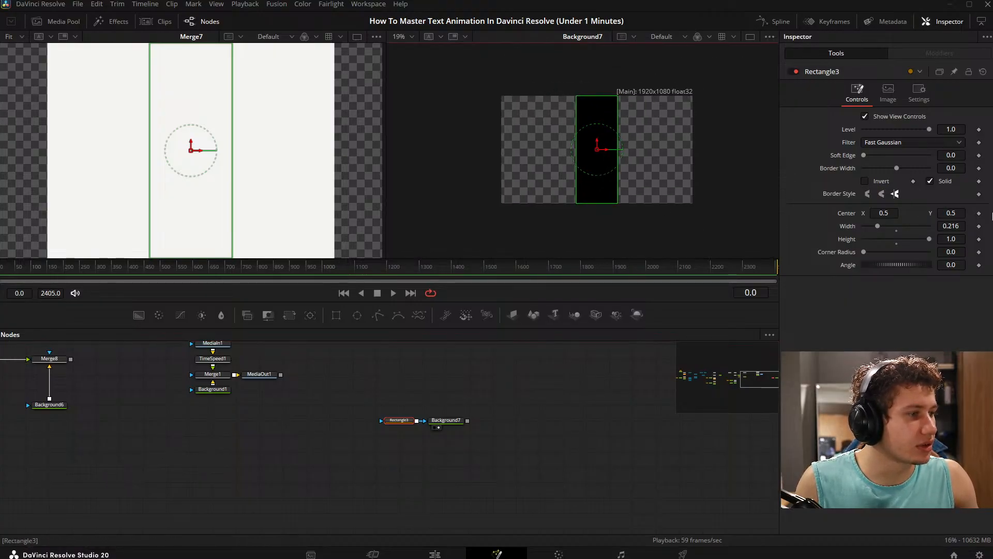
pyautogui.moveTo(608, 158); pyautogui.dragTo(536, 155)
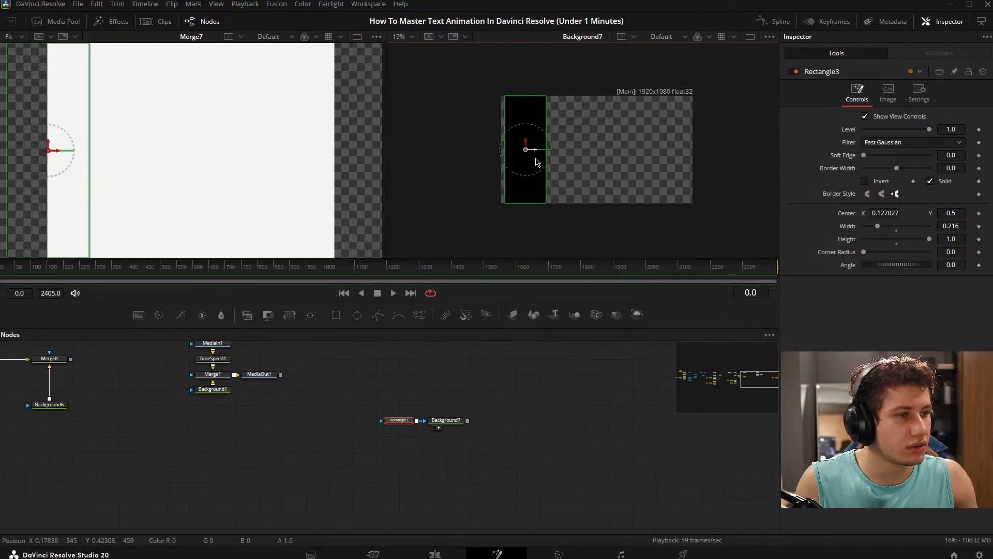
# - Animate Rectangle3's Center from the frame's left side at frame 1259 to its right side about 110 frames on
pyautogui.moveTo(109, 268); pyautogui.dragTo(443, 269)
pyautogui.click(979, 214)
pyautogui.click(979, 215)
pyautogui.moveTo(48, 150); pyautogui.dragTo(281, 150)
pyautogui.click(410, 270)
# - Play Rectangle3's movement across the frame, then scrub back toward its first Center keyframe
pyautogui.press('space')
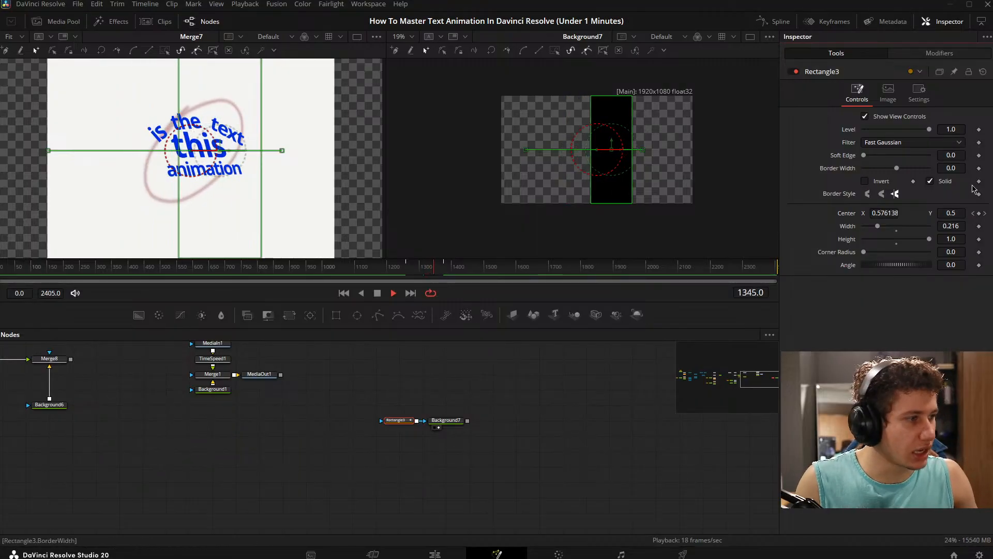
pyautogui.press('space')
pyautogui.moveTo(434, 271); pyautogui.dragTo(406, 272)
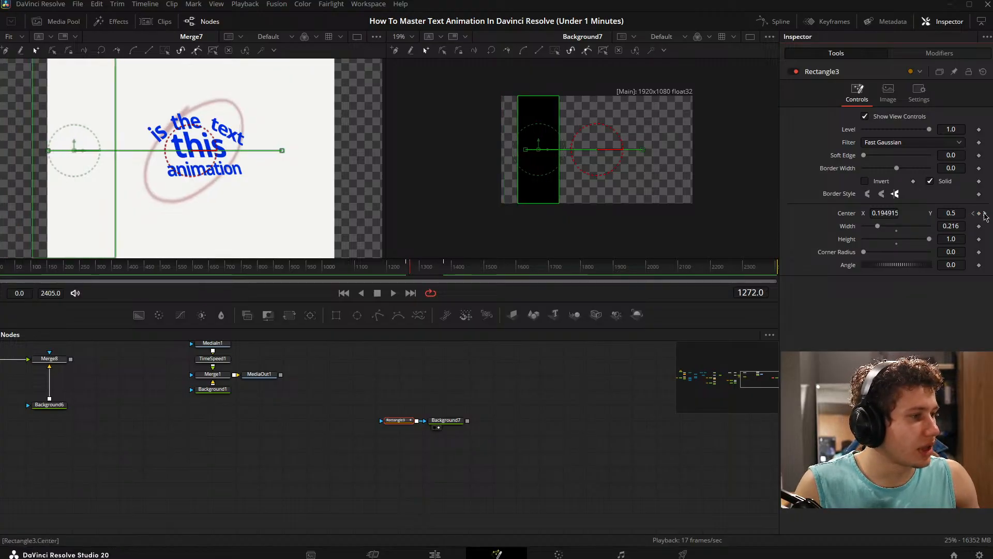
# - Add a Center keyframe to Rectangle3 at frame 1309, jump to the preceding keyframe and return to the new one
pyautogui.moveTo(408, 269); pyautogui.dragTo(423, 271)
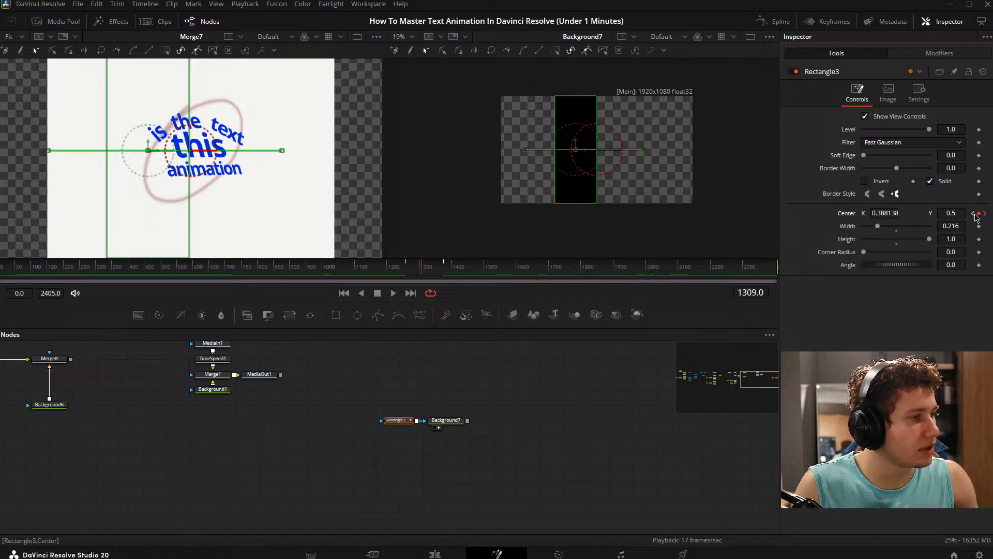
pyautogui.click(973, 213)
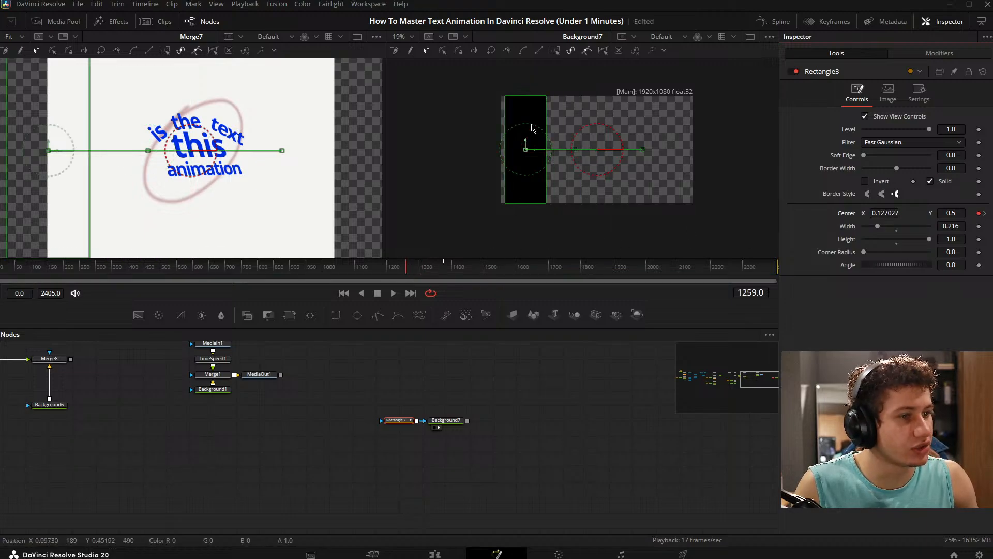
pyautogui.click(986, 214)
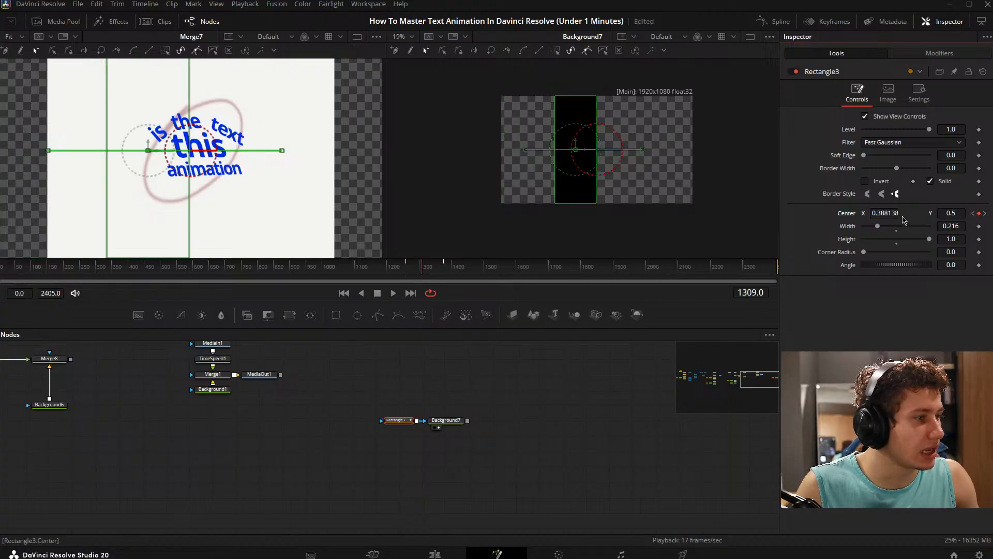
# - Set Rectangle3's Center X to about 0.128 at the frame 1309 keyframe
pyautogui.moveTo(884, 213); pyautogui.dragTo(750, 213)
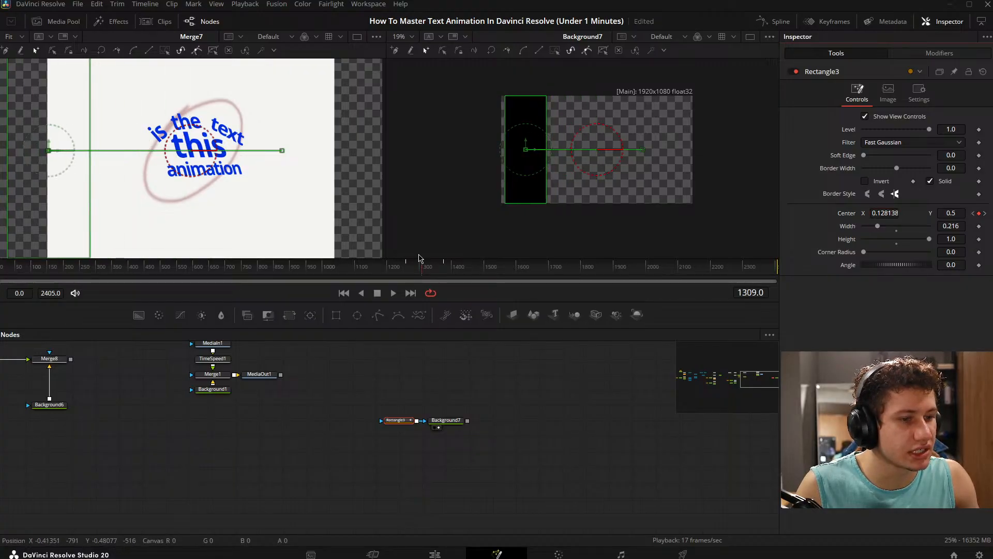
pyautogui.click(413, 266)
pyautogui.moveTo(414, 267); pyautogui.dragTo(423, 270)
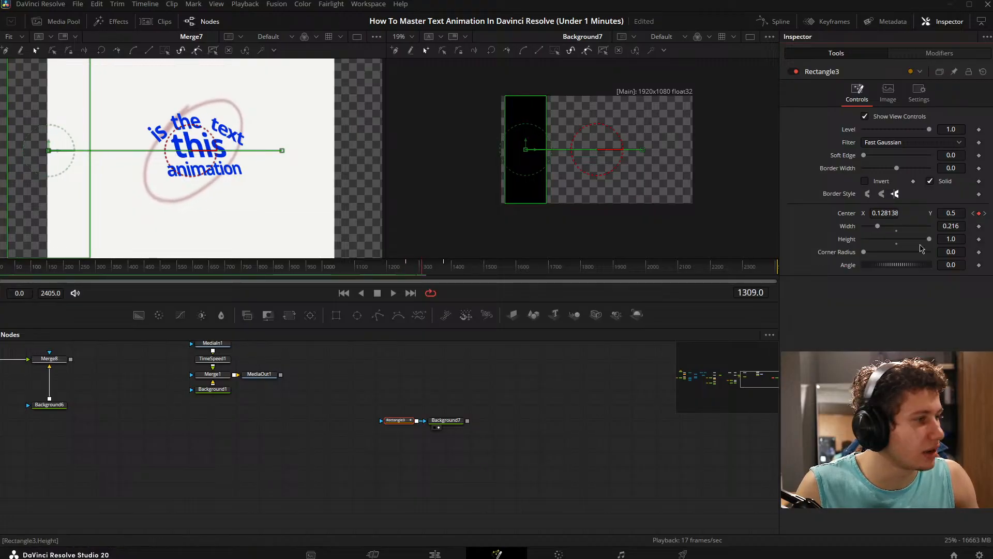
pyautogui.moveTo(893, 215); pyautogui.dragTo(983, 215)
# - Play Rectangle3's movement from frame 1259, then jump to its last Center keyframe and back to the one at frame 1309
pyautogui.moveTo(424, 269); pyautogui.dragTo(407, 271)
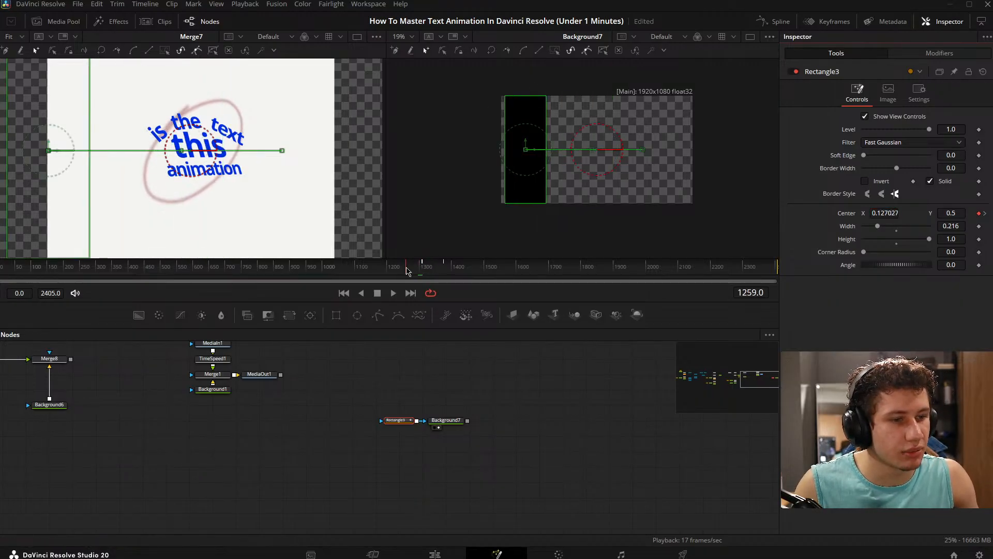
pyautogui.press('space')
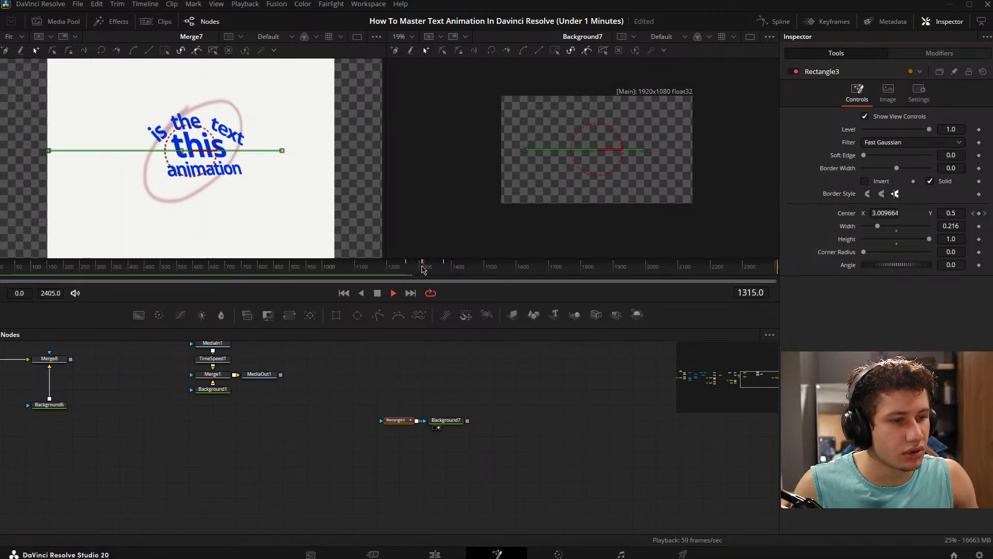
pyautogui.press('space')
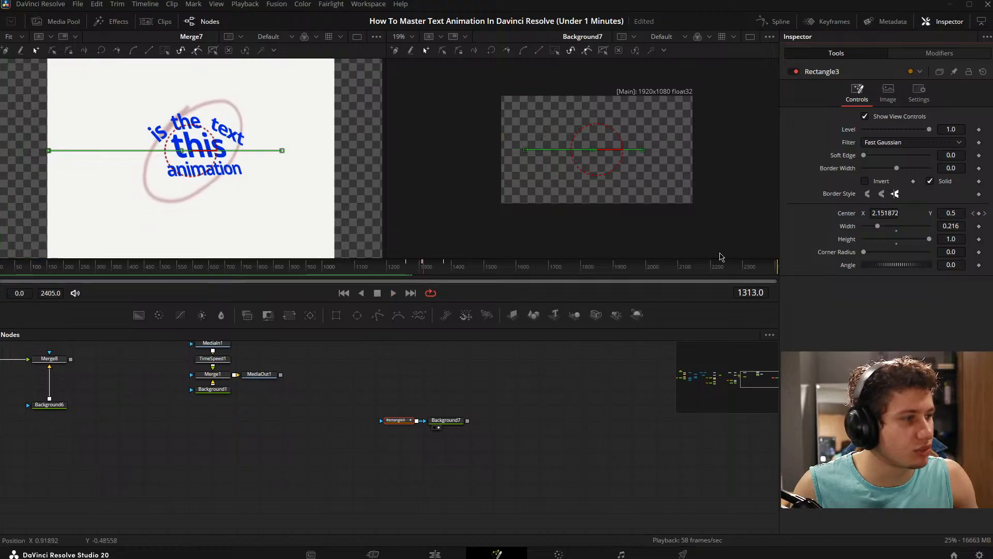
pyautogui.click(986, 213)
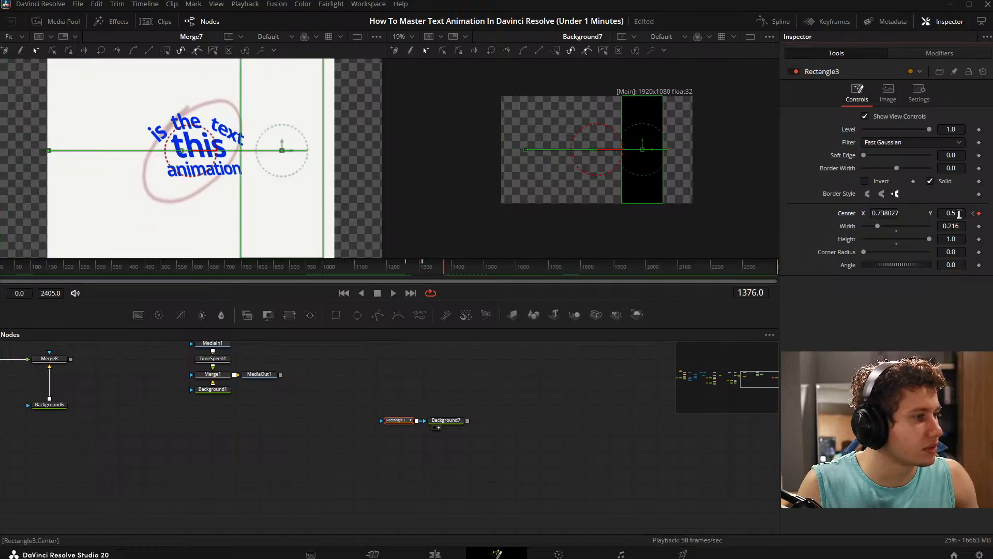
pyautogui.click(972, 213)
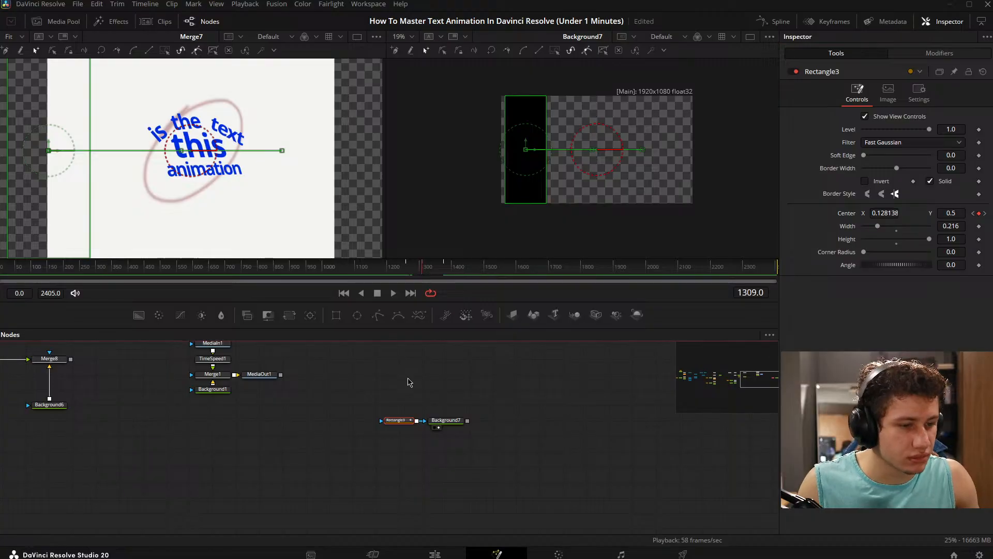
# - Save the project and delete the Rectangle3 and Background7 test nodes
pyautogui.hotkey('ctrl', 's')
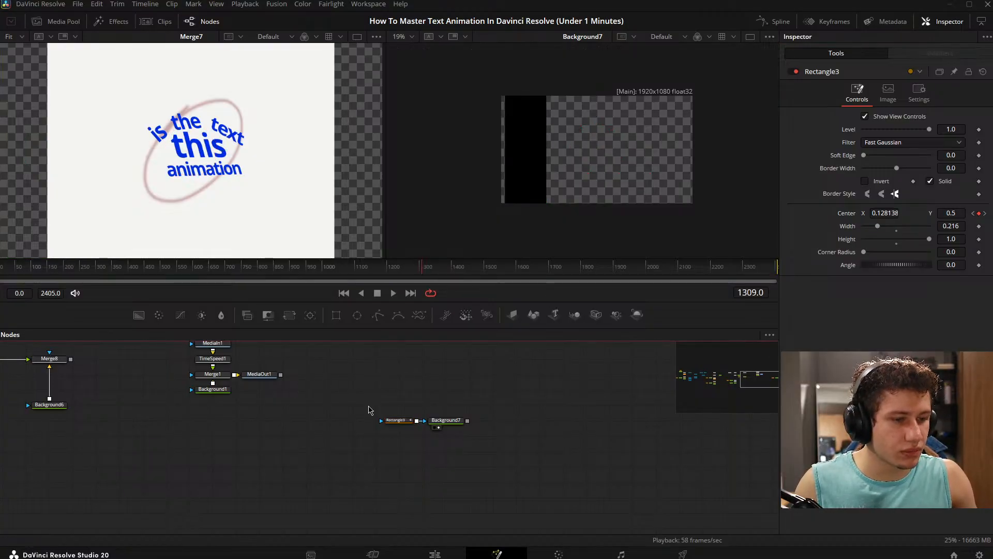
pyautogui.moveTo(337, 386); pyautogui.dragTo(491, 454)
pyautogui.moveTo(244, 487); pyautogui.dragTo(309, 458)
pyautogui.moveTo(360, 423); pyautogui.dragTo(310, 457)
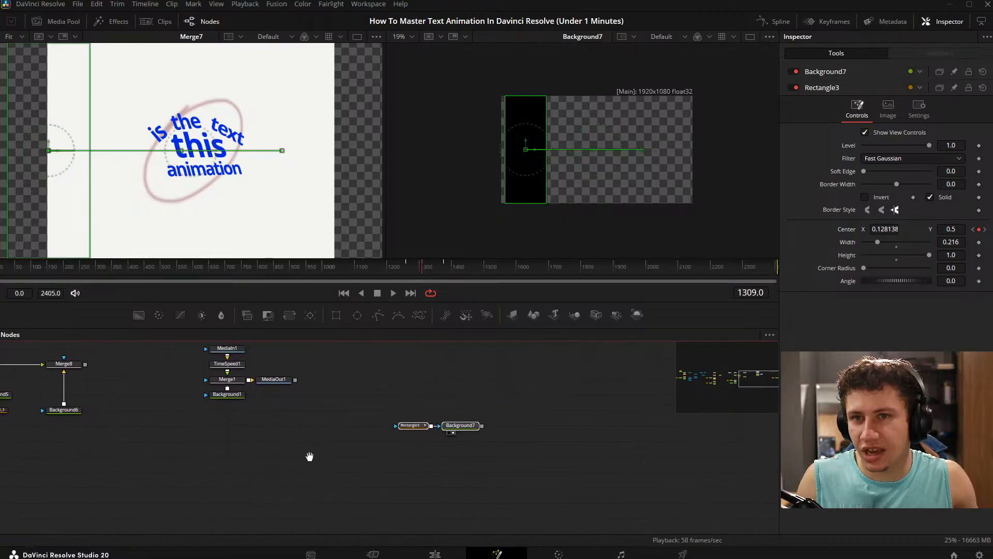
pyautogui.moveTo(298, 422); pyautogui.dragTo(321, 421)
pyautogui.click(342, 452)
pyautogui.moveTo(403, 383); pyautogui.dragTo(534, 460)
pyautogui.moveTo(495, 388); pyautogui.dragTo(602, 447)
pyautogui.press('Delete')
# - Display the MediaOut1 reference beside Merge7 at frame 20 and fit it to its viewer
pyautogui.moveTo(187, 469); pyautogui.dragTo(408, 479)
pyautogui.moveTo(161, 419); pyautogui.dragTo(417, 394)
pyautogui.moveTo(357, 402); pyautogui.dragTo(427, 431)
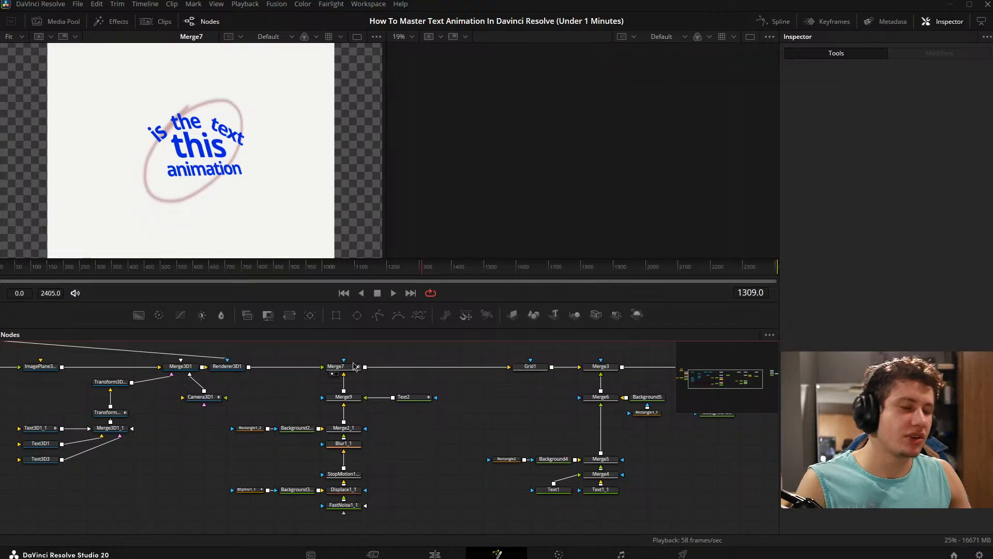
pyautogui.moveTo(69, 451); pyautogui.dragTo(452, 504)
pyautogui.click(427, 440)
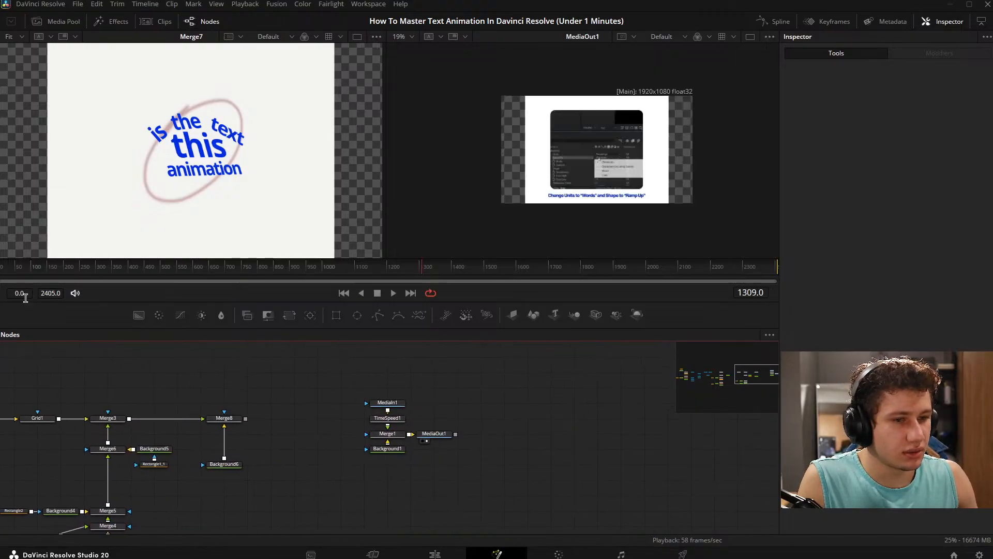
pyautogui.moveTo(25, 269); pyautogui.dragTo(4, 268)
pyautogui.scroll(3, 564, 169)
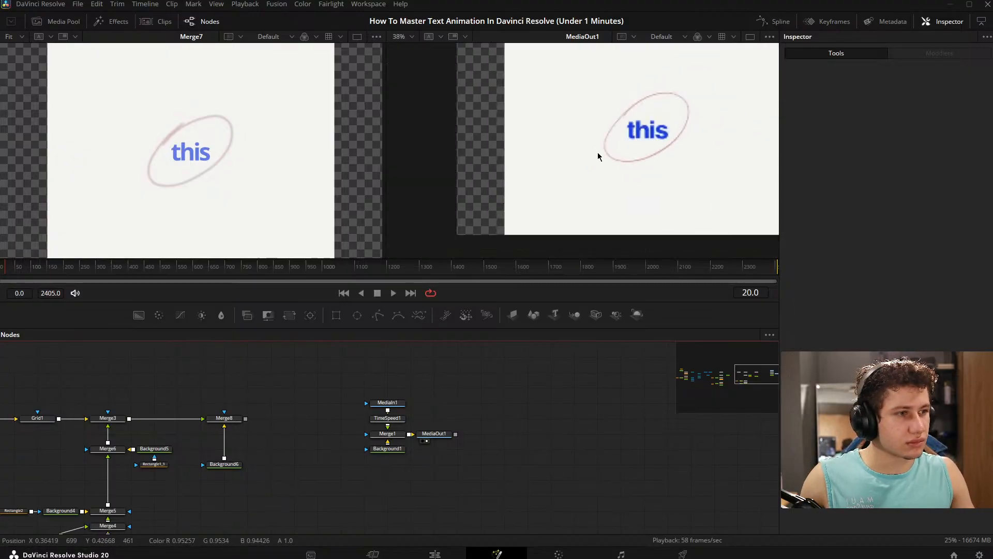
pyautogui.moveTo(634, 142); pyautogui.dragTo(572, 162)
pyautogui.hotkey('ctrl', 'f')
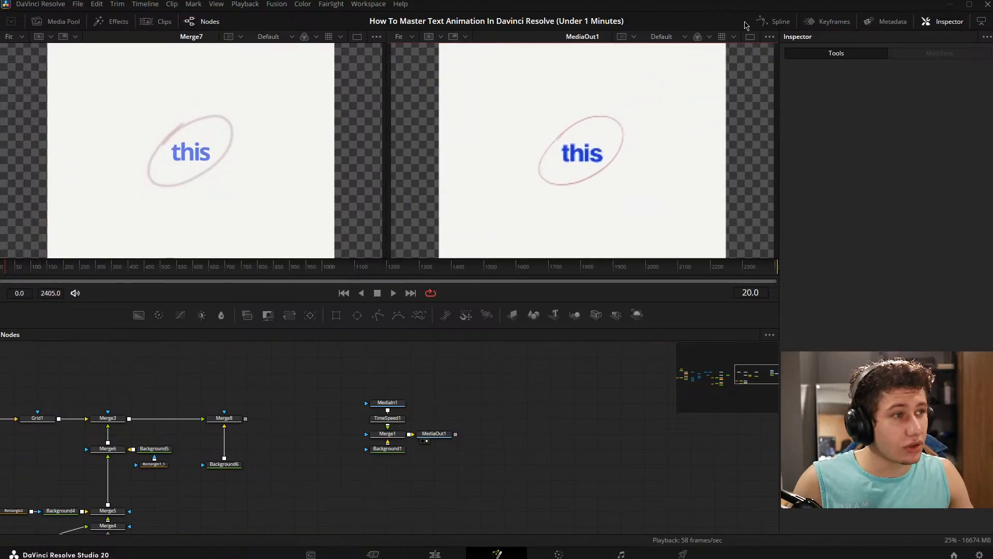
# - Show only the MediaOut1 viewer and scrub the reference back to frame 9
pyautogui.click(750, 37)
pyautogui.moveTo(5, 268); pyautogui.dragTo(2, 266)
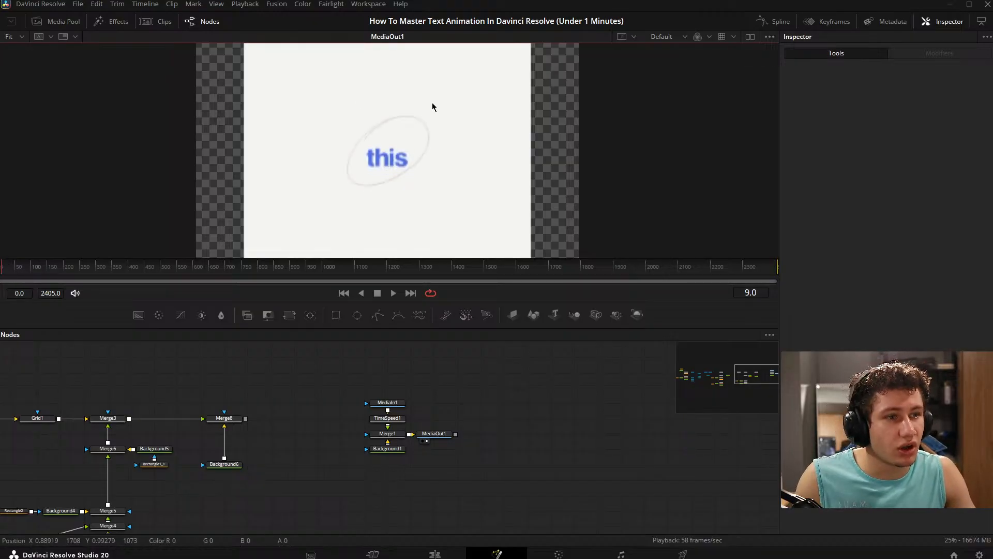
pyautogui.scroll(-1, 347, 129)
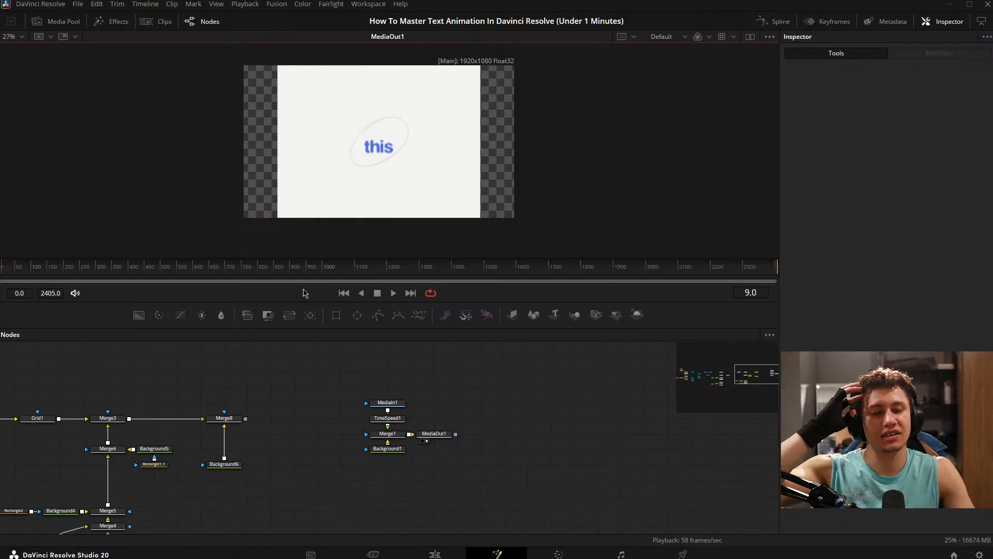
# - Add a Background node masked by a Rectangle, restore the two-viewer layout and display the new Background beside the reference
pyautogui.moveTo(139, 314); pyautogui.dragTo(647, 433)
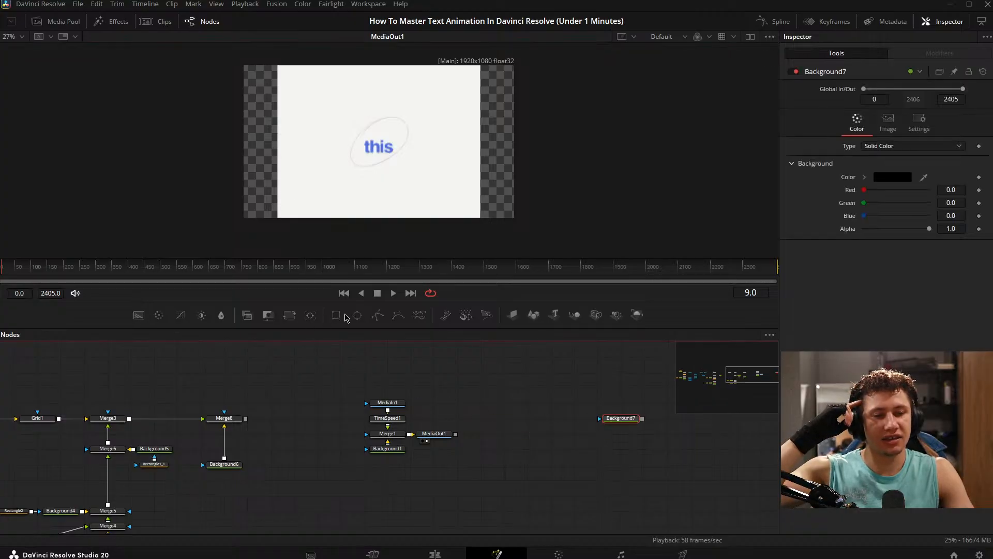
pyautogui.moveTo(336, 314); pyautogui.dragTo(600, 418)
pyautogui.click(750, 37)
pyautogui.click(610, 425)
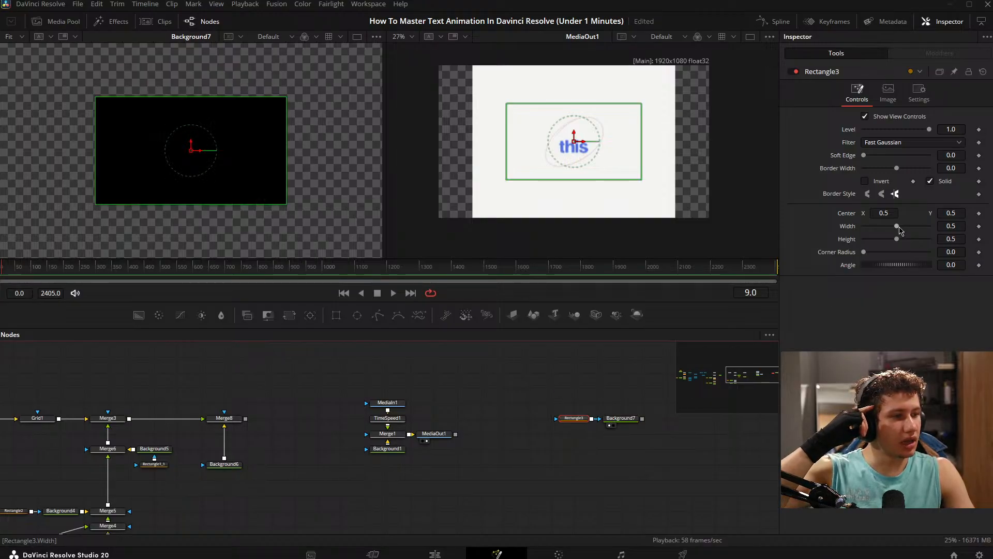
# - Set the new Rectangle mask's Width to 0.75 and Height to 1.0
pyautogui.click(946, 225)
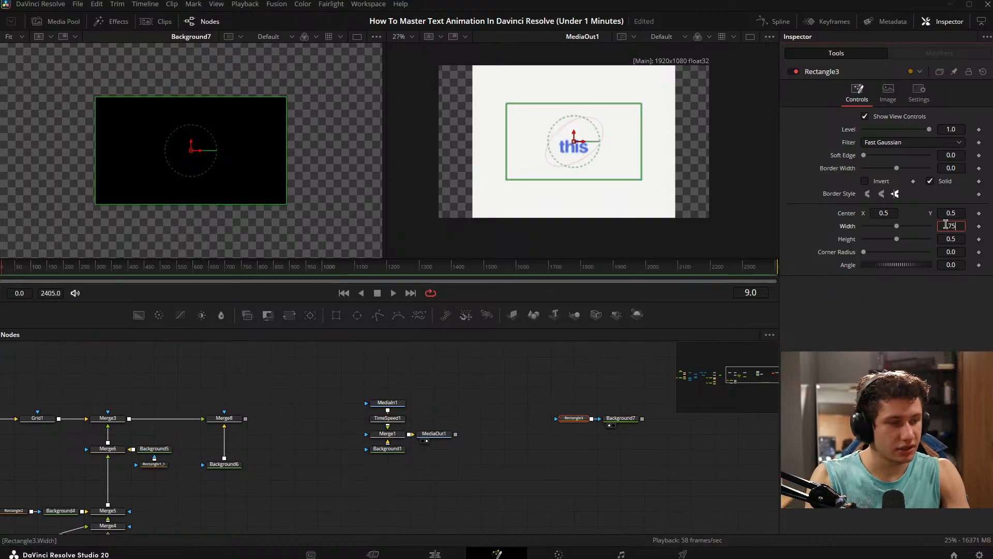
pyautogui.write('.75')
pyautogui.press('Tab')
pyautogui.moveTo(897, 239); pyautogui.dragTo(937, 240)
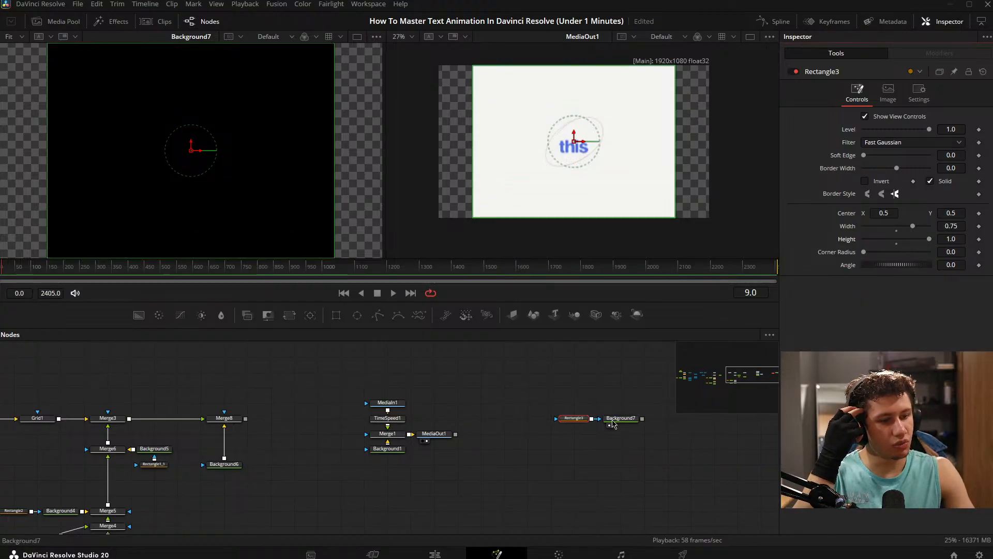
# - Change the Background7 color to white
pyautogui.click(614, 420)
pyautogui.click(892, 177)
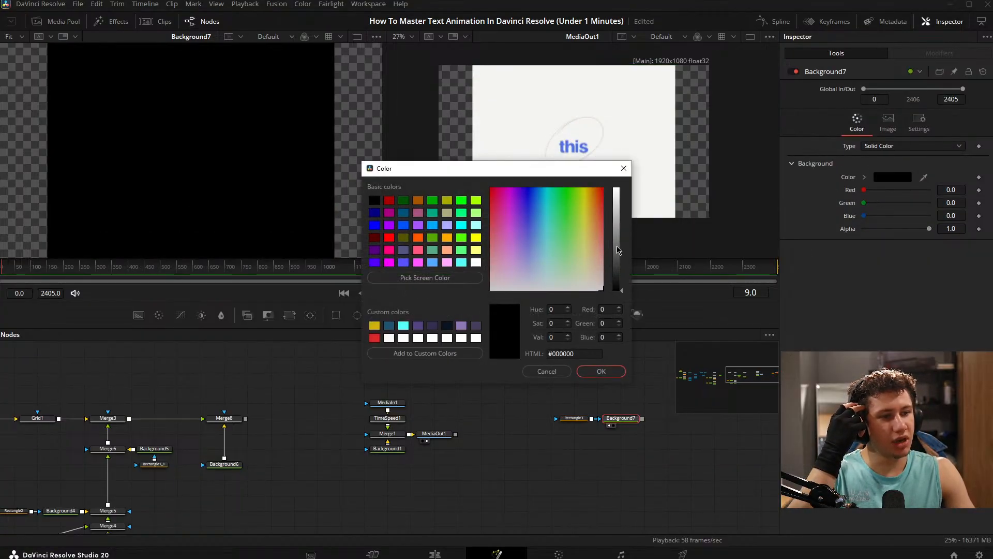
pyautogui.moveTo(618, 251); pyautogui.dragTo(616, 190)
pyautogui.click(601, 371)
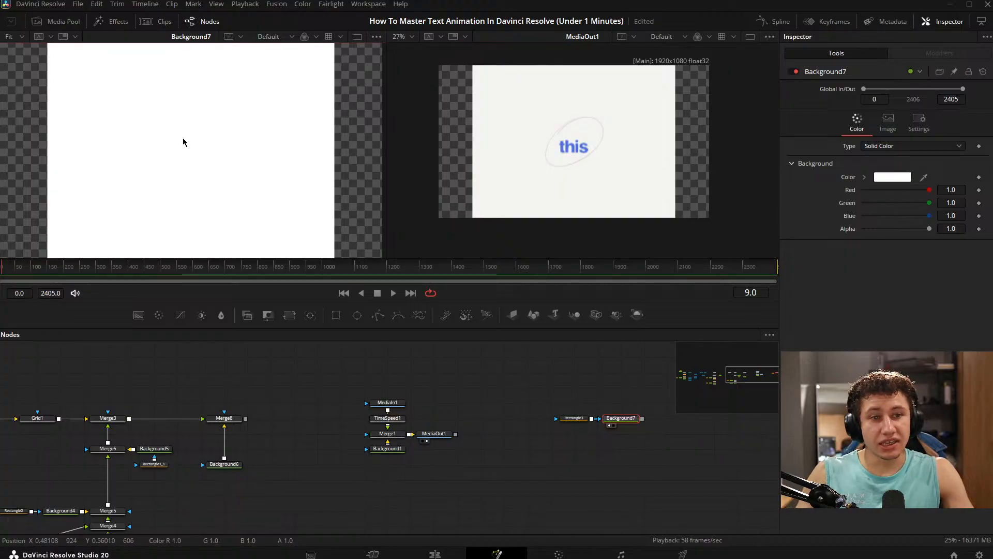
# - Fit the MediaOut1 reference to its viewer and scrub through its opening, up to frame 28 and back to frame 12
pyautogui.hotkey('ctrl', 'f')
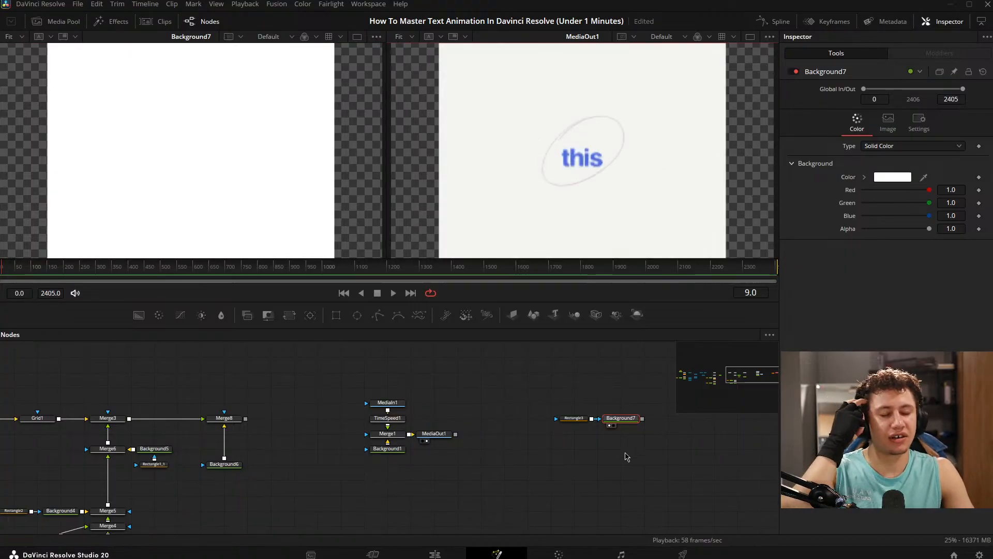
pyautogui.moveTo(5, 264); pyautogui.dragTo(7, 266)
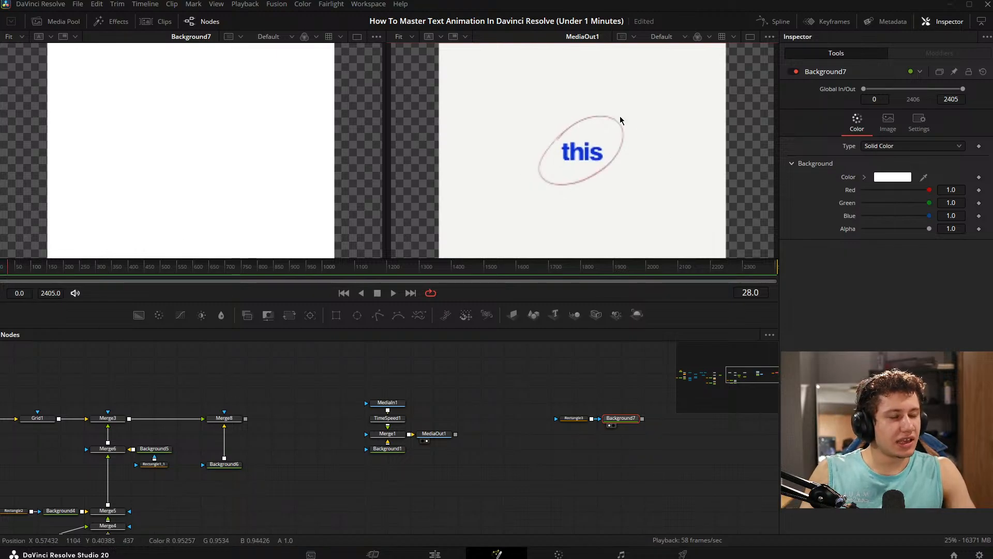
pyautogui.moveTo(5, 267); pyautogui.dragTo(4, 269)
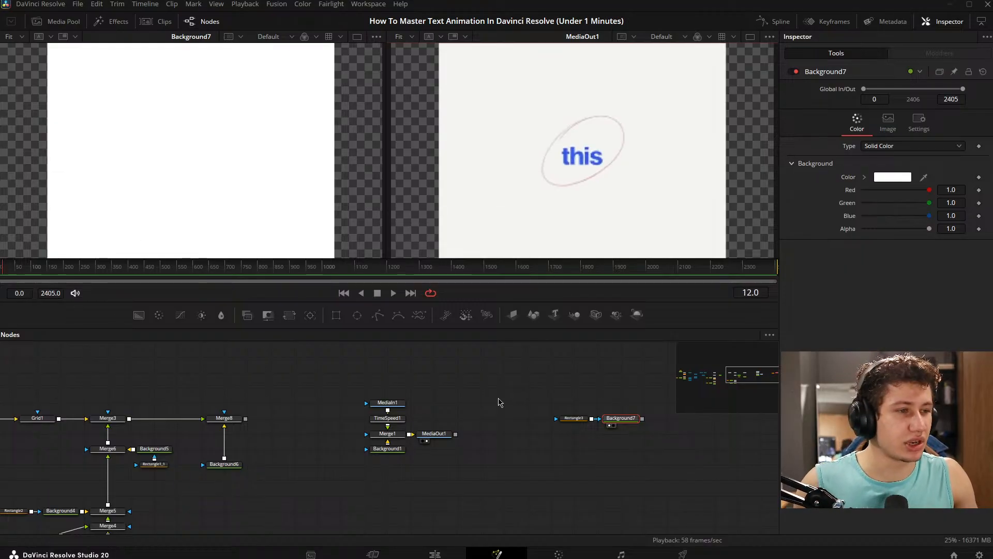
# - Delete the white Background7 node together with its Rectangle3 mask
pyautogui.moveTo(549, 389); pyautogui.dragTo(462, 391)
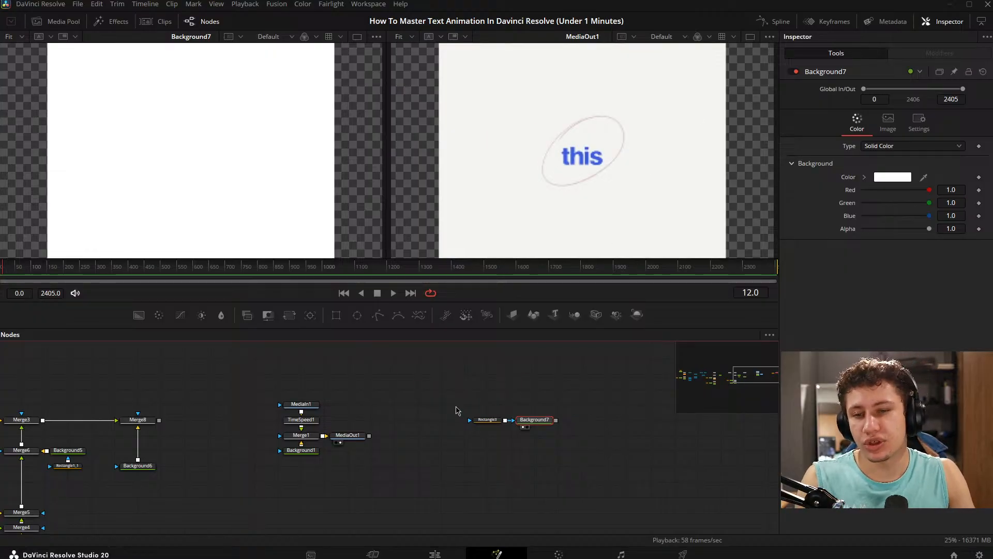
pyautogui.moveTo(444, 413); pyautogui.dragTo(475, 411)
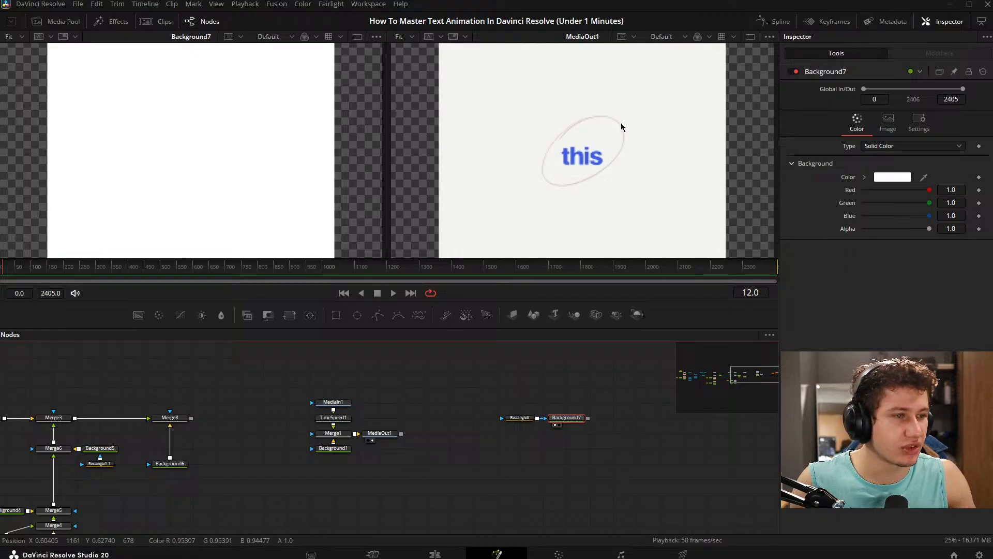
pyautogui.moveTo(433, 385); pyautogui.dragTo(658, 439)
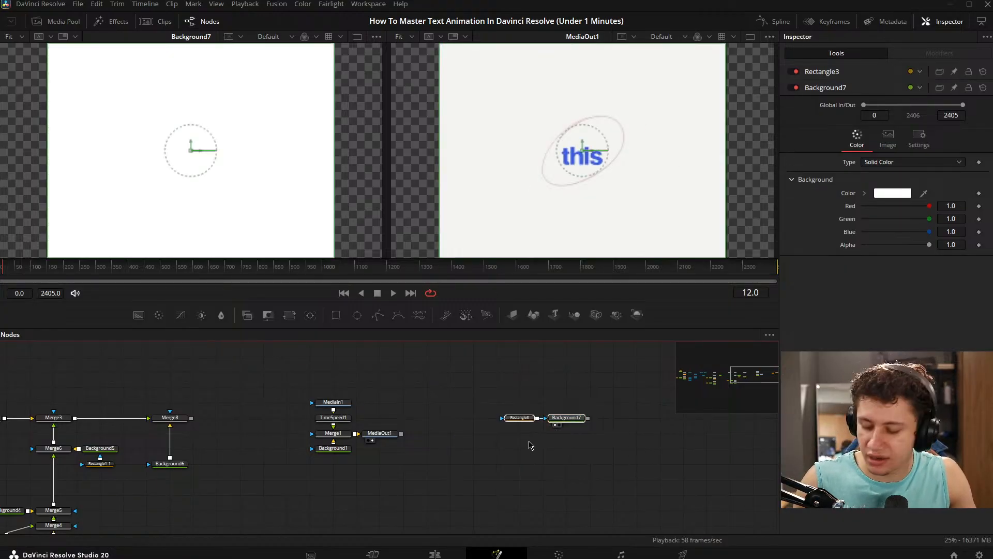
pyautogui.press('Delete')
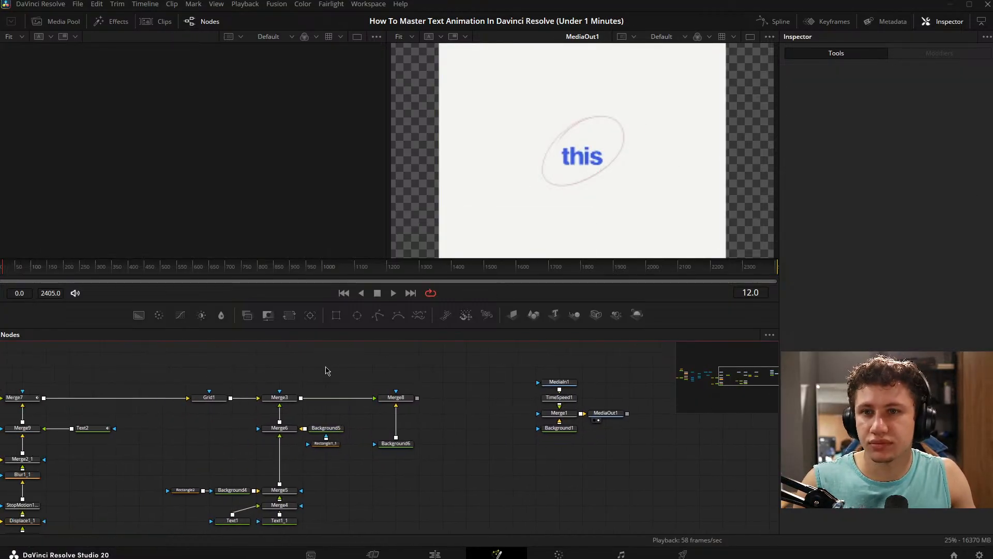
# - Look over the node tree from Merge8 back to Merge3D1 and display Renderer3D1 beside the MediaOut1 reference
pyautogui.moveTo(325, 370); pyautogui.dragTo(444, 343)
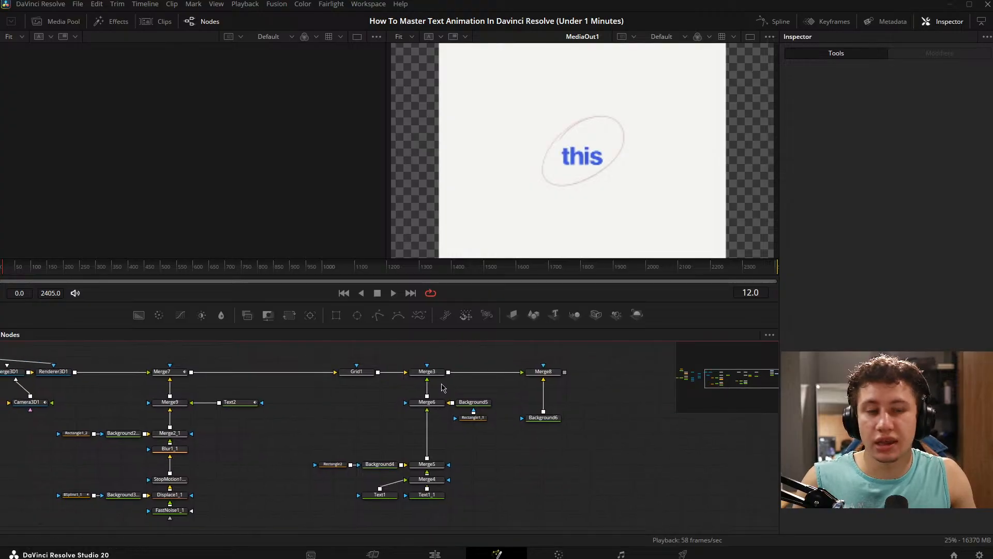
pyautogui.moveTo(374, 342); pyautogui.dragTo(314, 357)
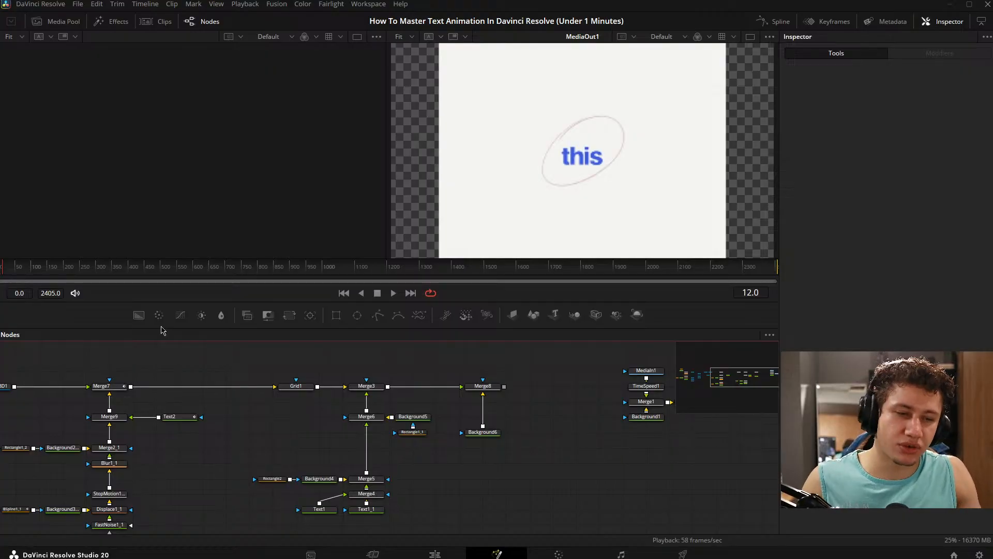
pyautogui.moveTo(198, 445); pyautogui.dragTo(309, 424)
pyautogui.moveTo(356, 395); pyautogui.dragTo(448, 433)
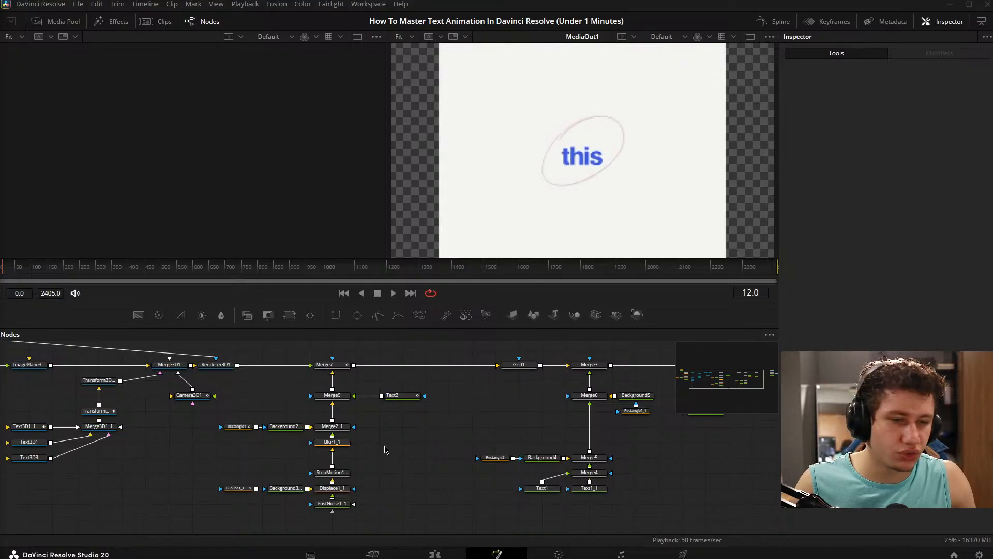
pyautogui.moveTo(465, 439); pyautogui.dragTo(691, 418)
pyautogui.moveTo(457, 414); pyautogui.dragTo(449, 415)
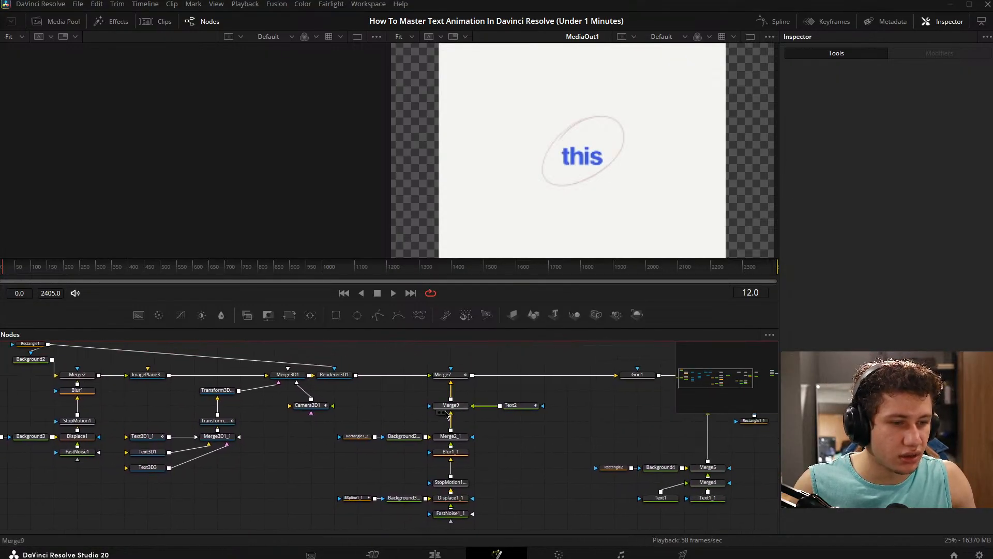
pyautogui.moveTo(547, 431); pyautogui.dragTo(475, 418)
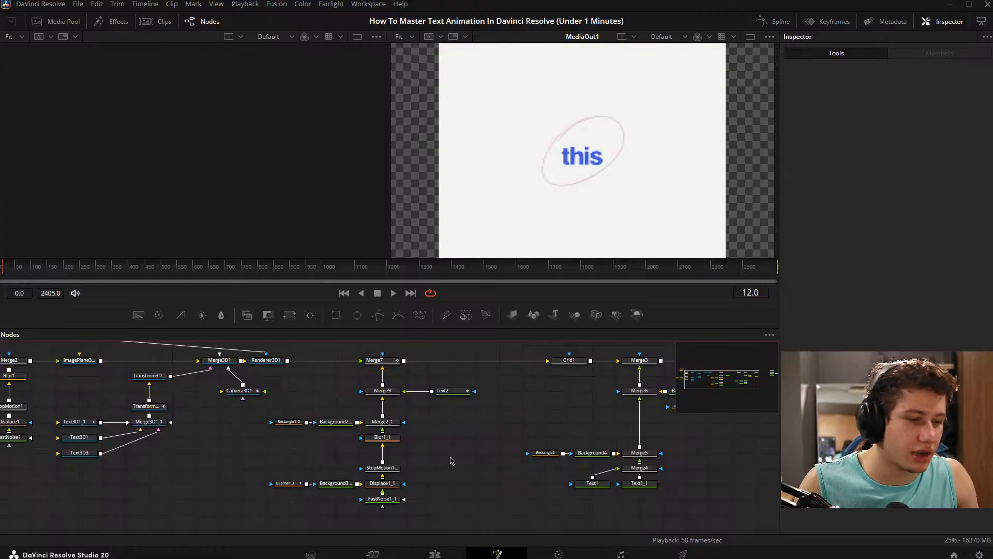
pyautogui.moveTo(369, 387); pyautogui.dragTo(507, 389)
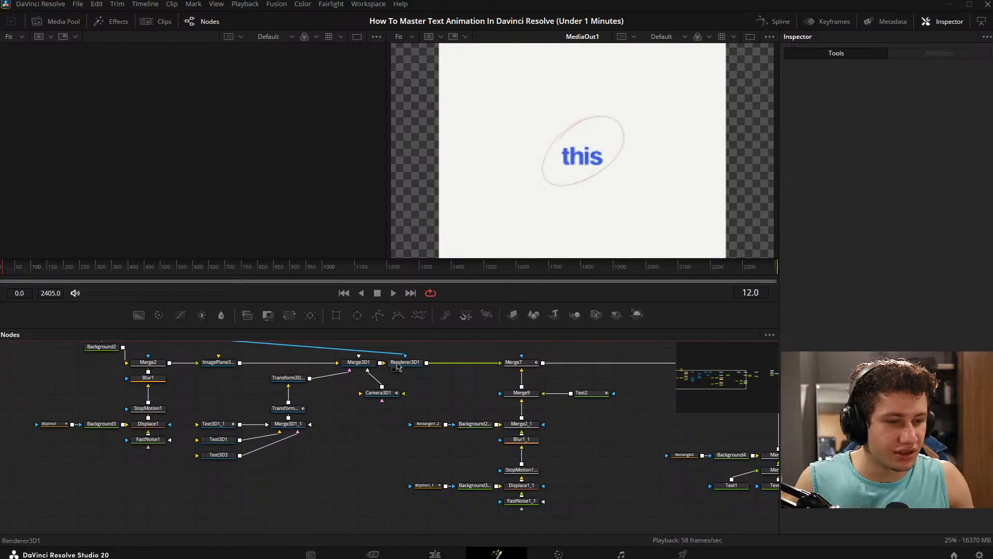
pyautogui.click(394, 369)
pyautogui.moveTo(359, 417); pyautogui.dragTo(295, 432)
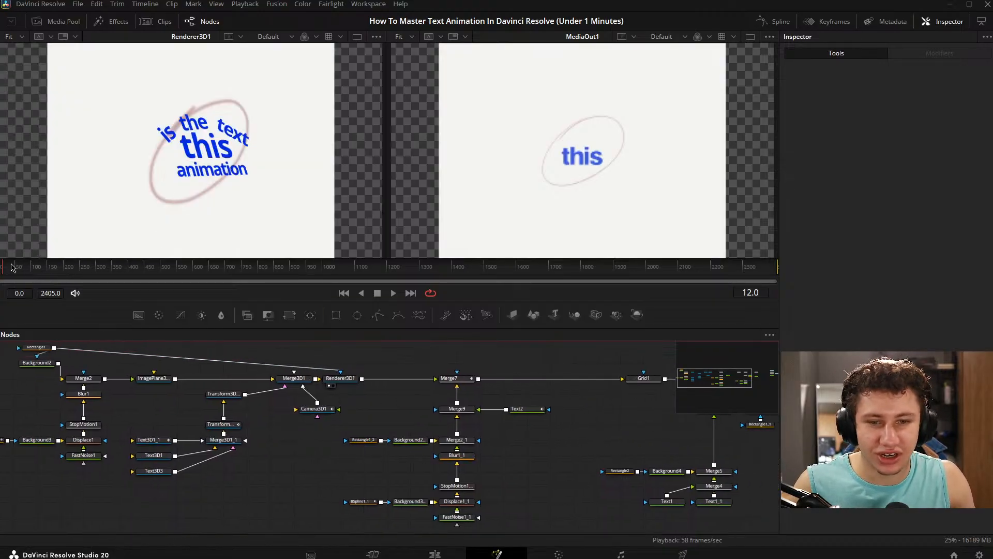
# - Scrub to frame 62 and display Merge7 beside the MediaOut1 reference
pyautogui.moveTo(11, 265)
pyautogui.mouseDown()
pyautogui.moveTo(2, 266)
pyautogui.moveTo(14, 267)
pyautogui.mouseUp()
pyautogui.moveTo(522, 421); pyautogui.dragTo(388, 389)
pyautogui.click(306, 382)
pyautogui.moveTo(14, 266)
pyautogui.mouseDown()
pyautogui.moveTo(0, 265)
pyautogui.moveTo(36, 264)
pyautogui.moveTo(8, 262)
pyautogui.moveTo(22, 258)
pyautogui.mouseUp()
pyautogui.scroll(-1, 172, 433)
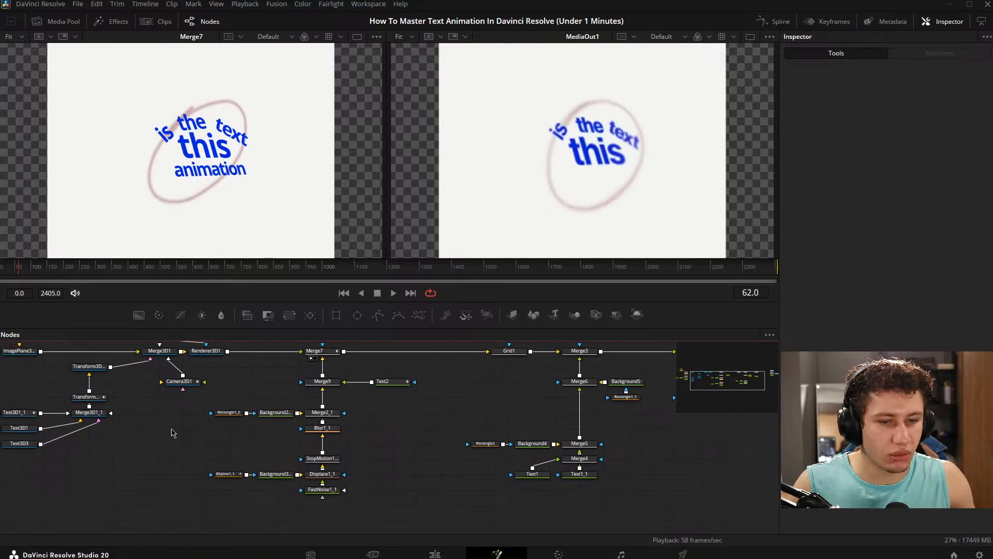
# - Review the text, layout, transform and shading settings of the Text3D1_1 node holding "is the text"
pyautogui.scroll(2, 173, 434)
pyautogui.click(296, 419)
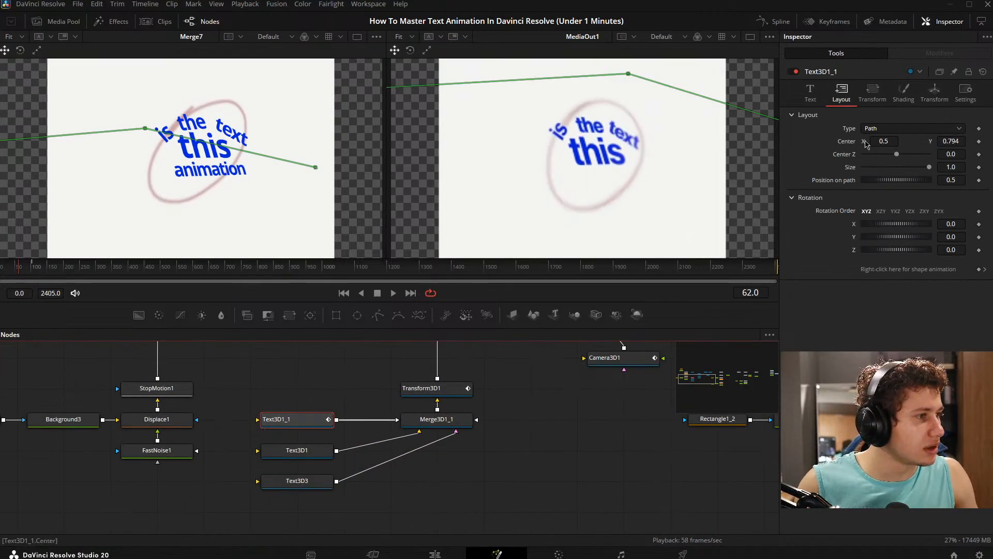
pyautogui.click(810, 92)
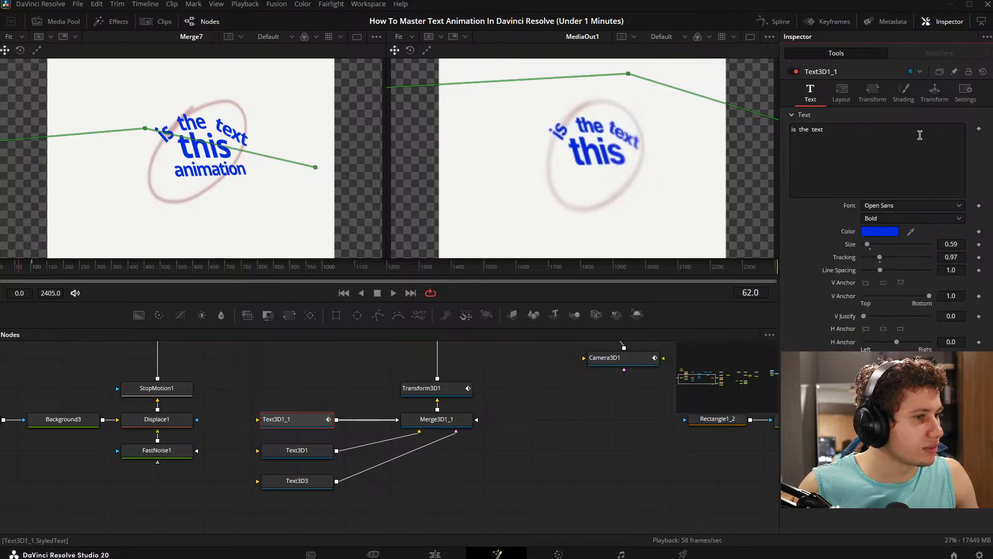
pyautogui.click(904, 92)
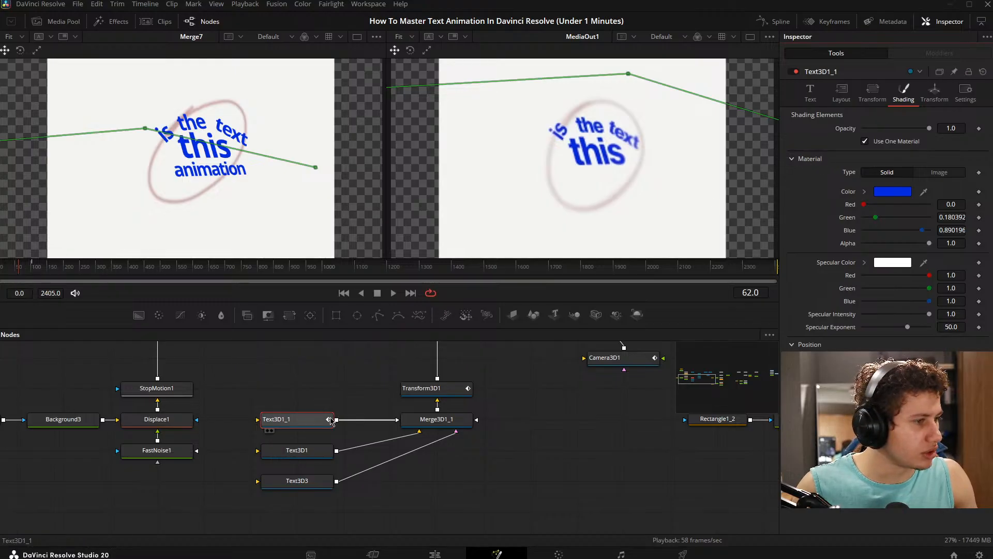
pyautogui.click(810, 95)
pyautogui.click(842, 93)
pyautogui.click(873, 94)
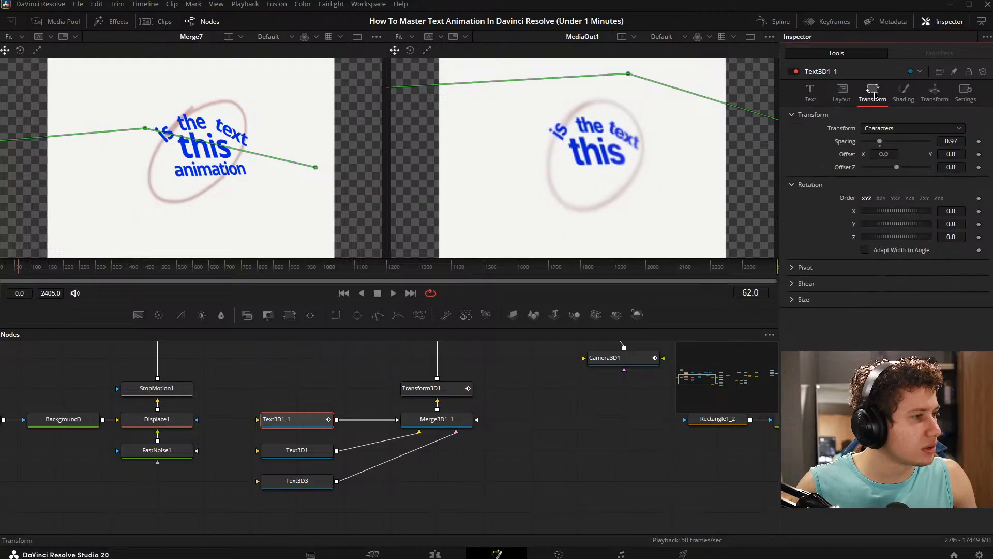
pyautogui.click(911, 97)
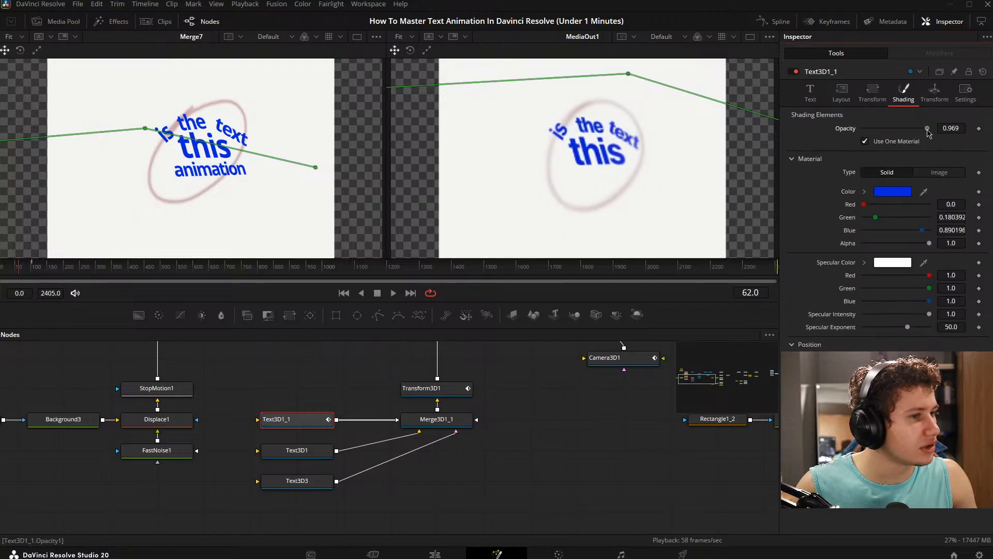
# - Try adjusting Text3D1_1's shading opacity and switching Use One Material off and on
pyautogui.moveTo(927, 129); pyautogui.dragTo(977, 133)
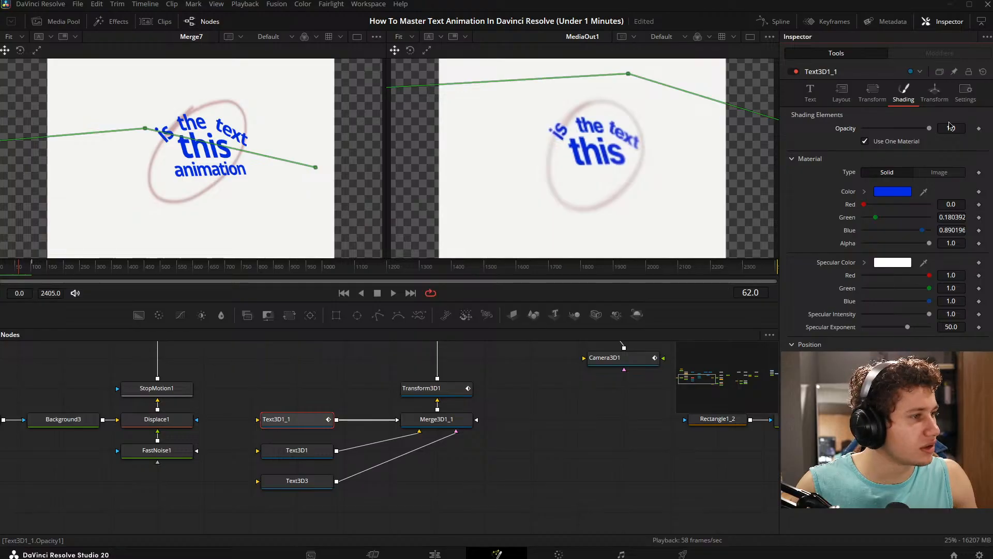
pyautogui.click(865, 142)
pyautogui.click(865, 142)
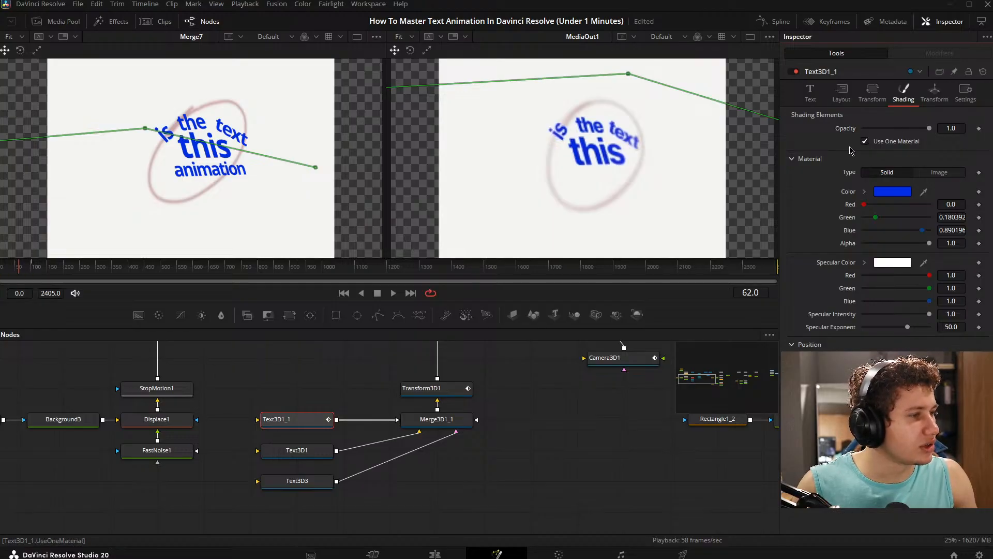
# - Try the Point layout type on Text3D1_1 and switch it back to Path
pyautogui.click(872, 93)
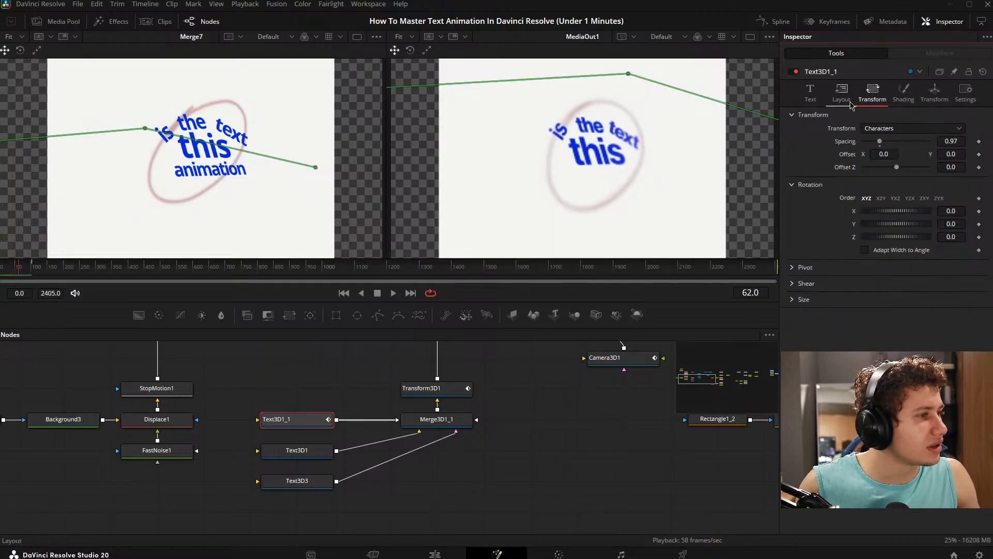
pyautogui.click(842, 94)
pyautogui.click(876, 130)
pyautogui.click(877, 142)
pyautogui.click(901, 102)
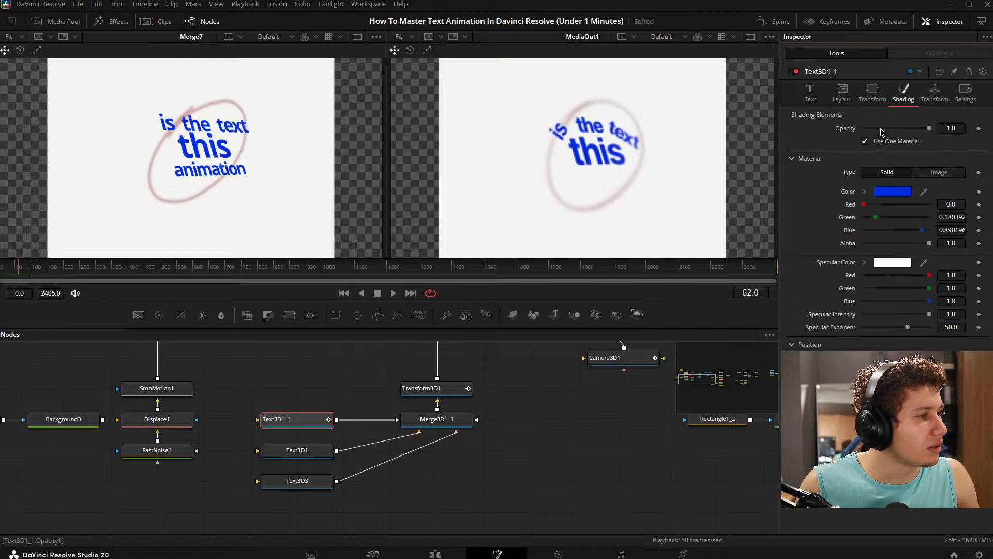
pyautogui.click(873, 94)
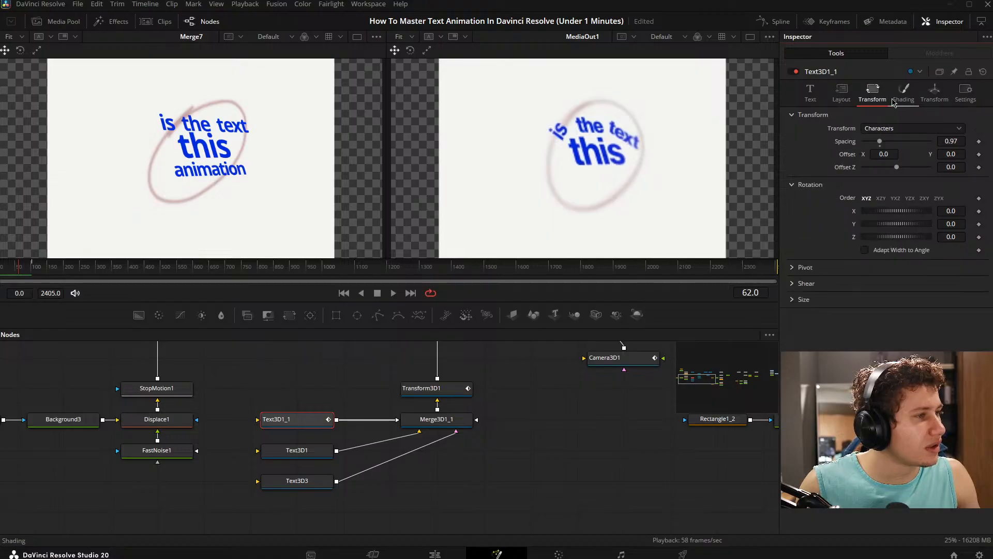
pyautogui.click(842, 94)
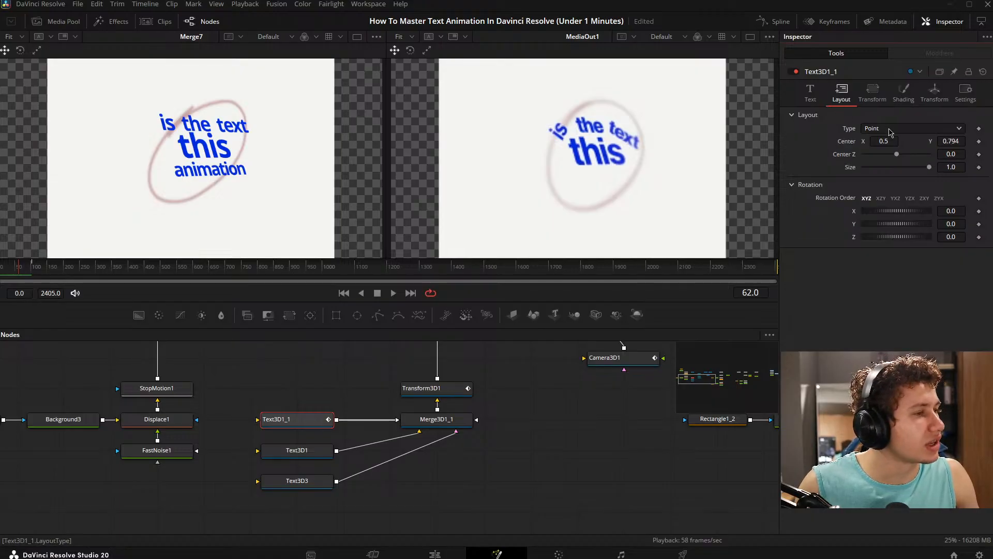
pyautogui.click(890, 130)
pyautogui.click(879, 177)
# - Look over the Modify With options available for Text3D1_1's shading opacity
pyautogui.click(904, 93)
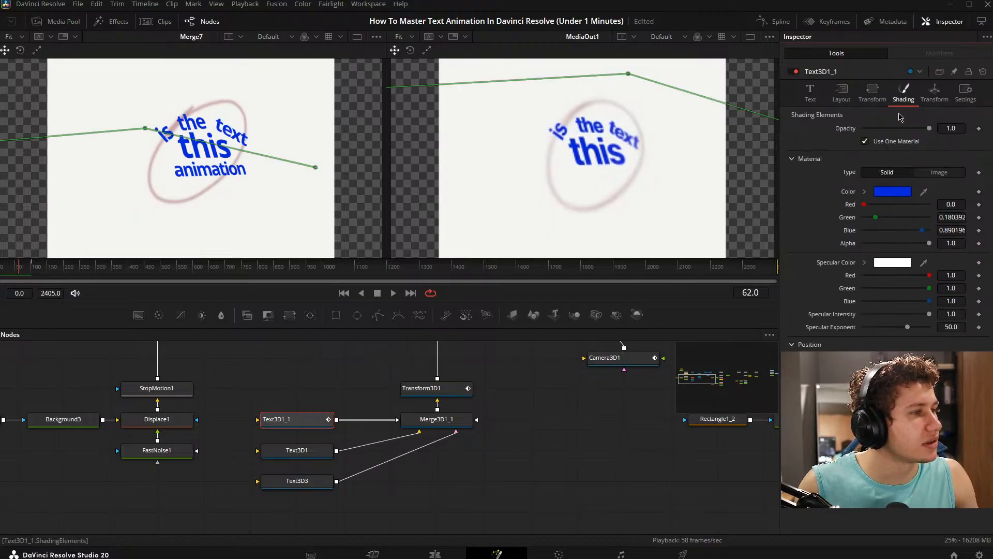
pyautogui.rightClick(847, 135)
pyautogui.moveTo(881, 176)
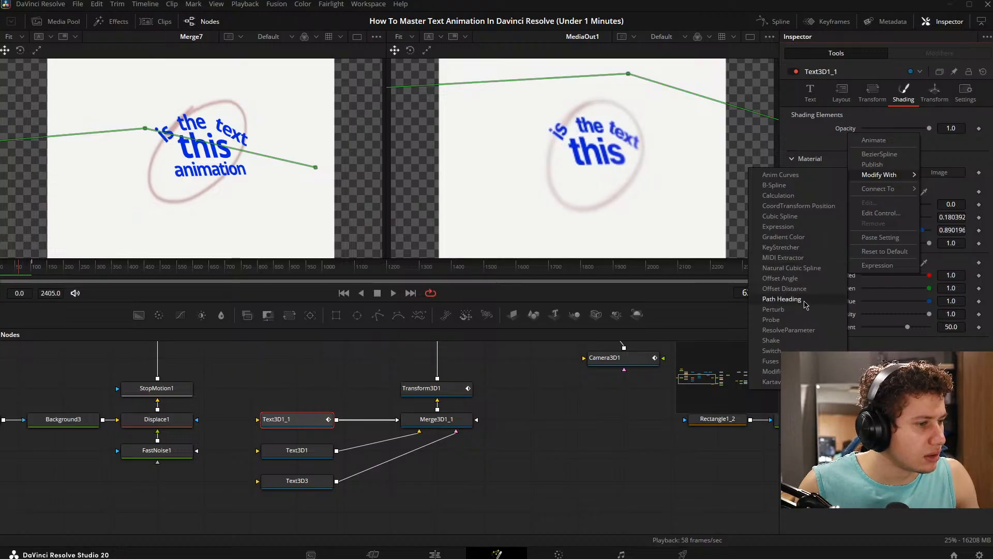
pyautogui.click(593, 486)
# - Move the Text3D1 and Text3D3 nodes down together to open up space beneath Text3D1_1
pyautogui.moveTo(329, 458); pyautogui.dragTo(332, 430)
pyautogui.moveTo(315, 516); pyautogui.dragTo(302, 424)
pyautogui.moveTo(302, 424); pyautogui.dragTo(302, 516)
pyautogui.click(722, 459)
pyautogui.moveTo(430, 452); pyautogui.dragTo(430, 432)
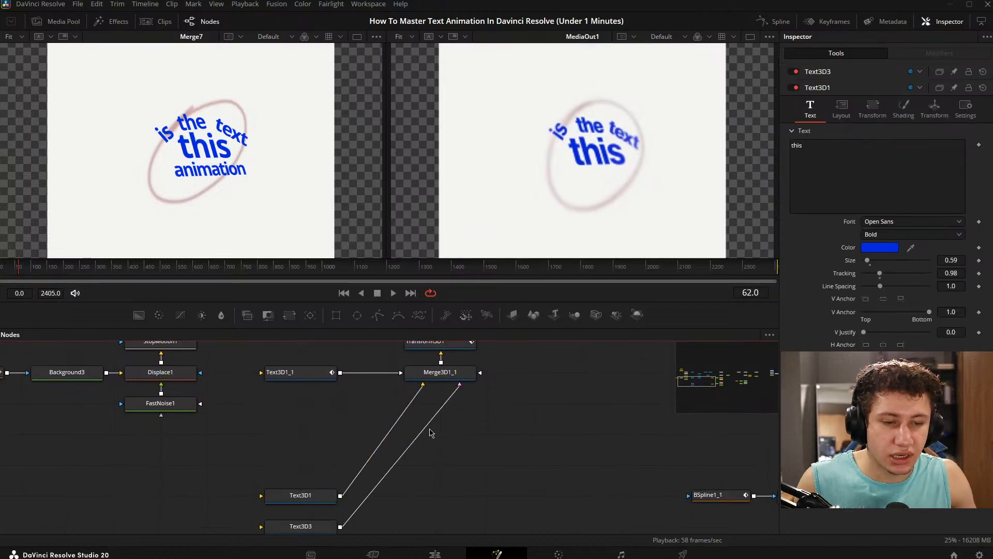
# - Duplicate the Text3D1_1 node twice and place both copies in the space beneath it
pyautogui.click(307, 376)
pyautogui.hotkey('ctrl', 'c')
pyautogui.hotkey('ctrl', 'v')
pyautogui.hotkey('ctrl', 'v')
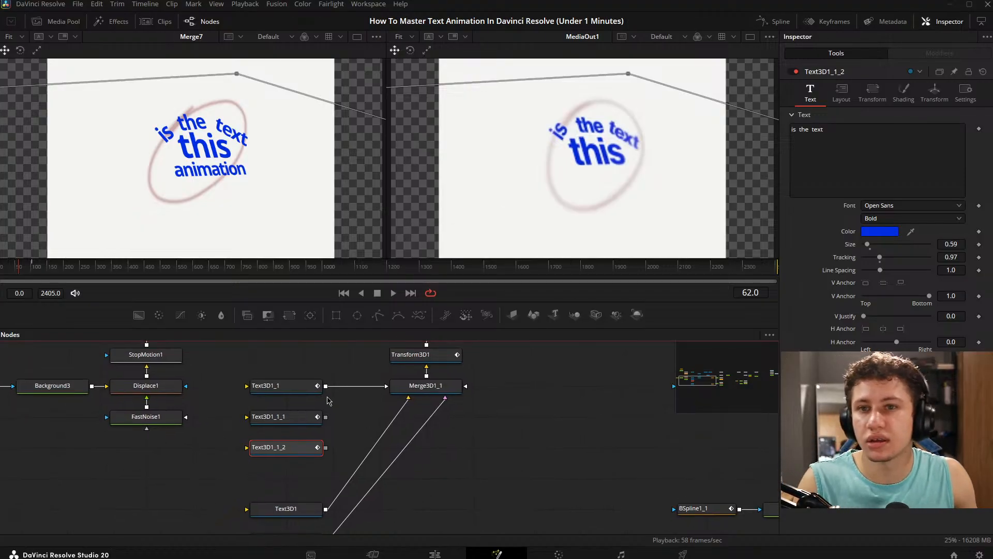
pyautogui.click(497, 418)
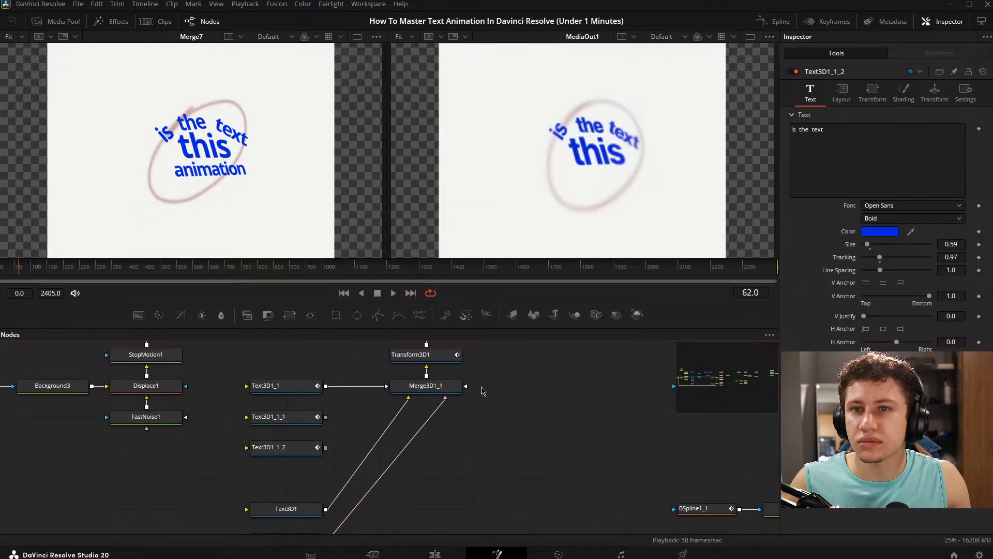
pyautogui.moveTo(481, 390); pyautogui.dragTo(344, 388)
pyautogui.moveTo(292, 442); pyautogui.dragTo(301, 424)
pyautogui.moveTo(204, 398); pyautogui.dragTo(267, 421)
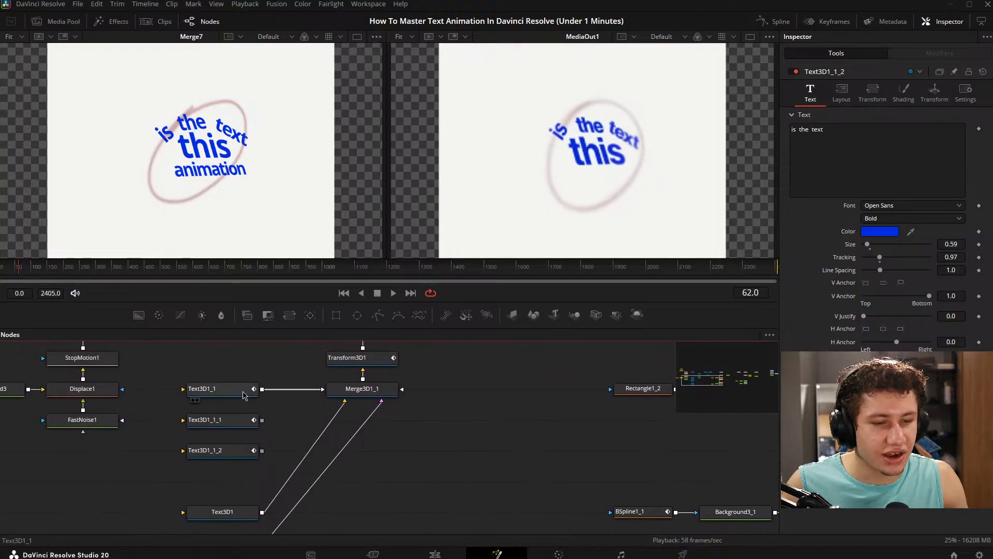
# - Limit Text3D1_1's write-on range to the word "is" and rename the node IS
pyautogui.click(245, 395)
pyautogui.click(810, 92)
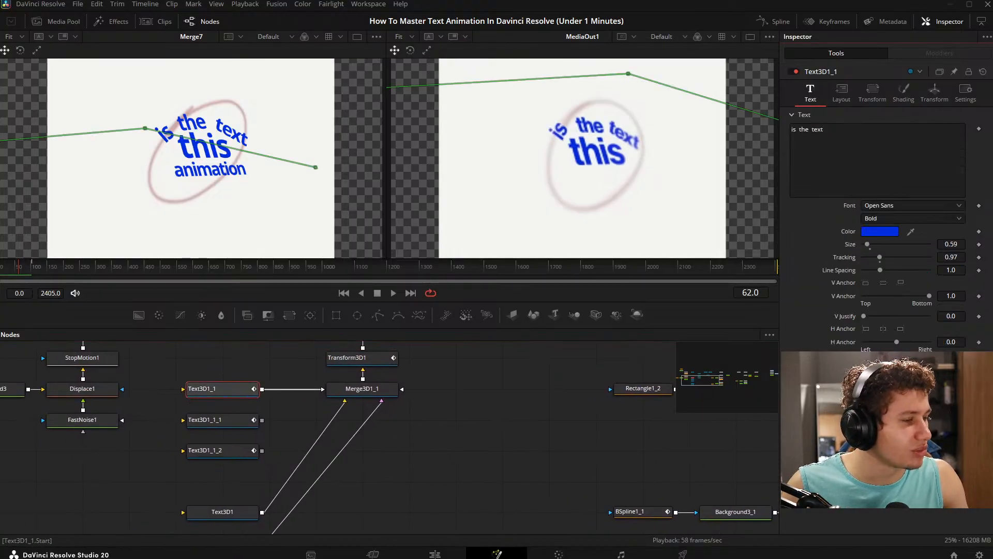
pyautogui.moveTo(930, 400); pyautogui.dragTo(909, 401)
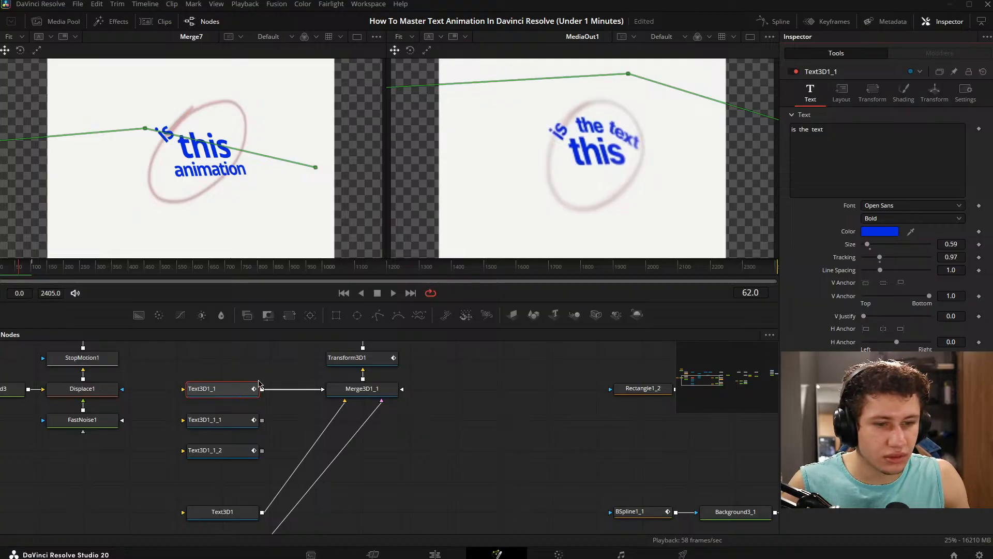
pyautogui.press('F2')
pyautogui.write('IS')
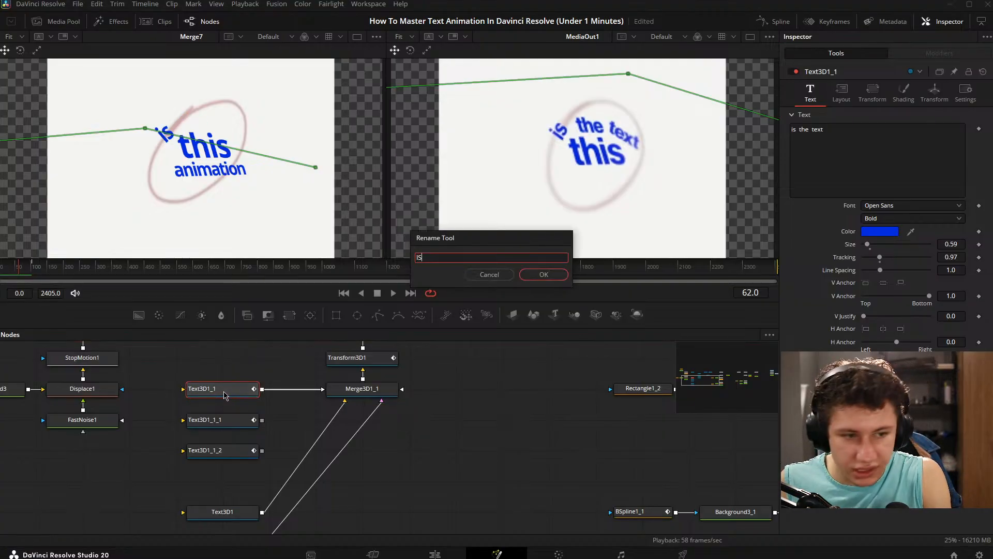
pyautogui.press('Return')
# - Rename the first duplicated text node THE and the second one TEXT
pyautogui.click(220, 423)
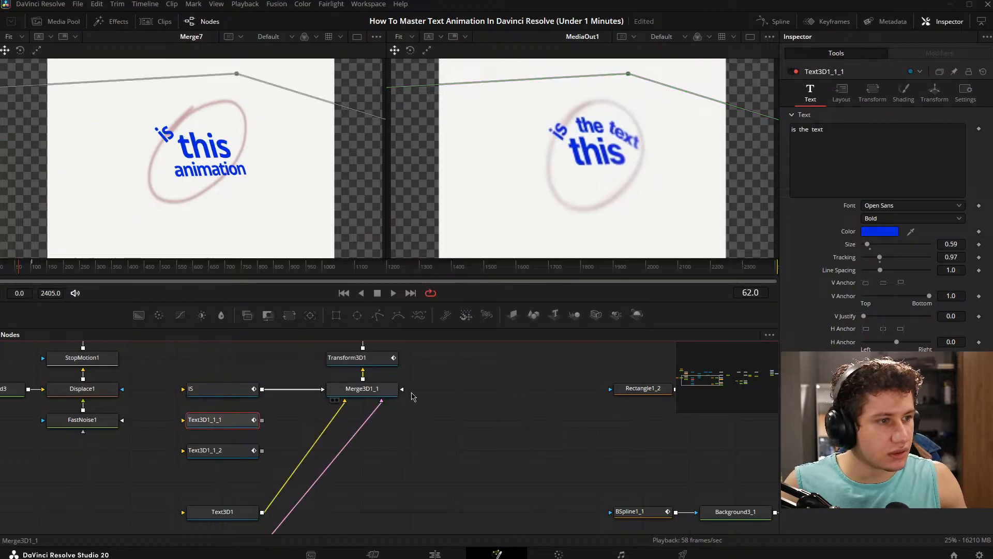
pyautogui.press('F2')
pyautogui.write('THE')
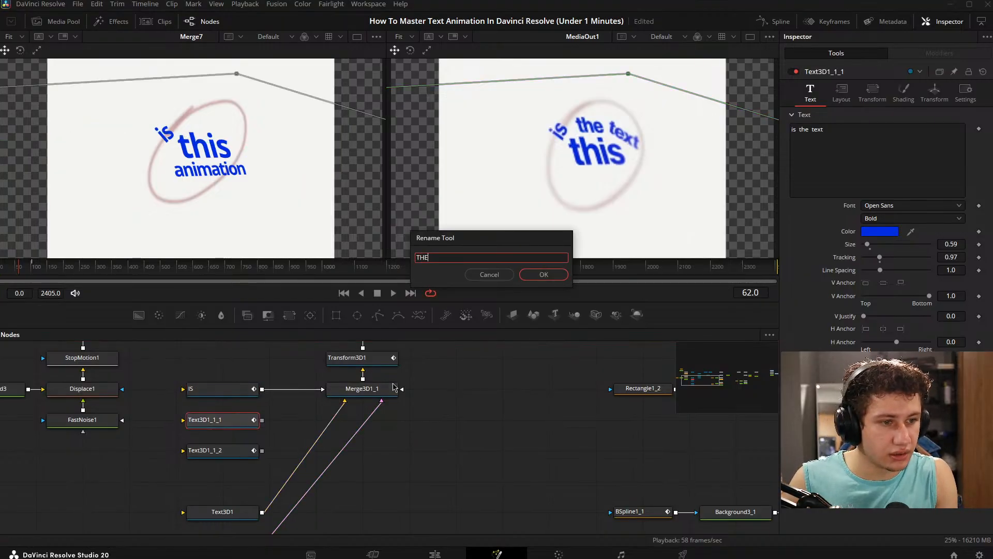
pyautogui.press('Return')
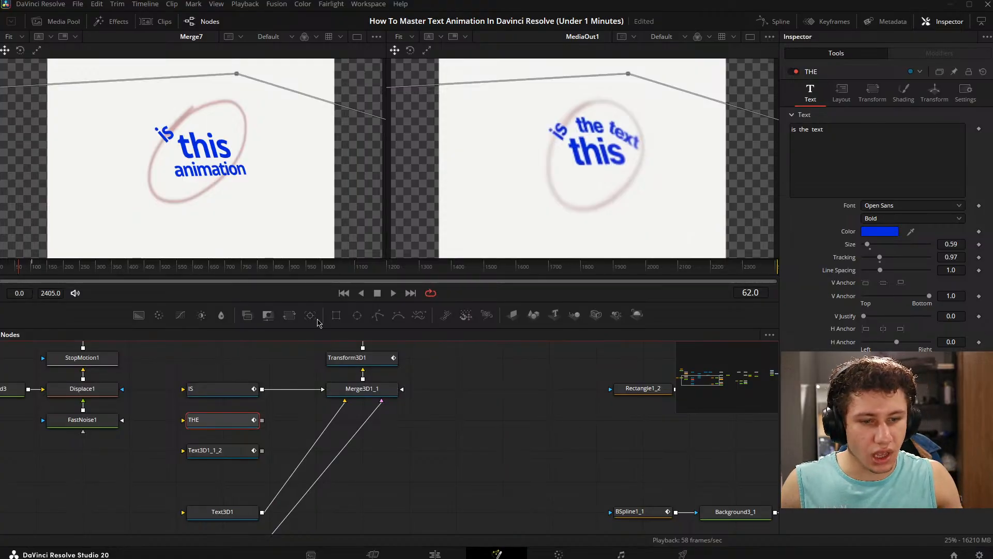
pyautogui.click(239, 453)
pyautogui.press('F2')
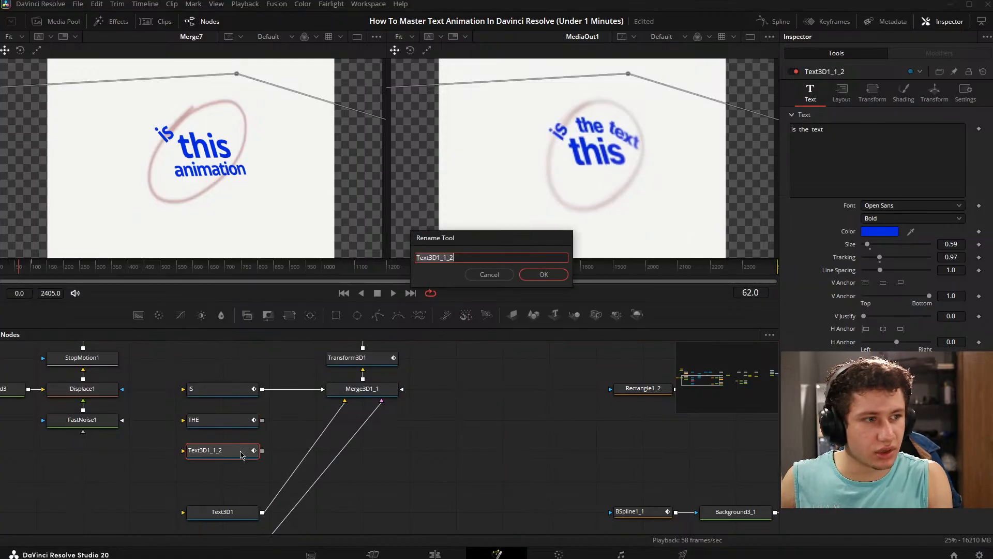
pyautogui.write('TEXT')
pyautogui.press('Return')
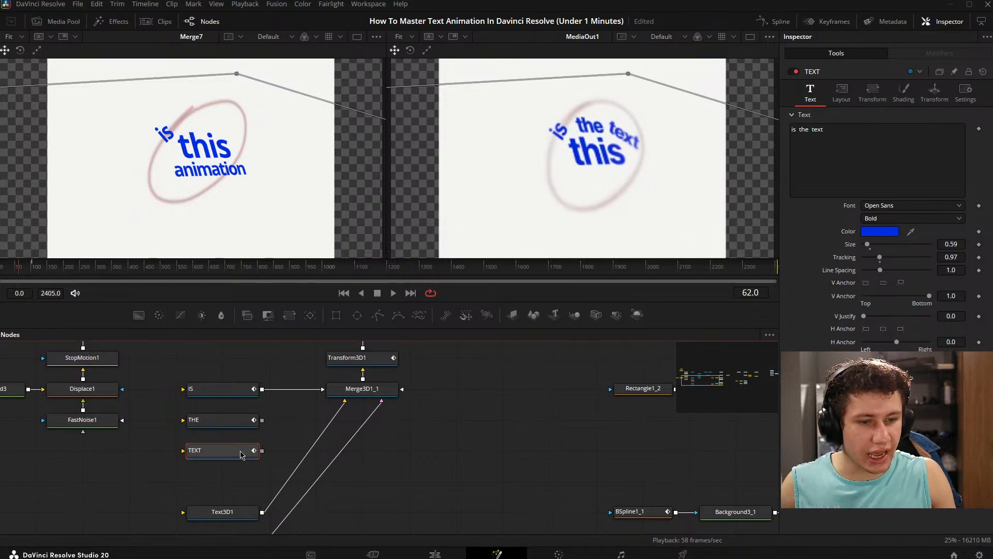
# - Connect the outputs of the THE and TEXT nodes to Merge3D1_1
pyautogui.moveTo(261, 419); pyautogui.dragTo(362, 389)
pyautogui.moveTo(261, 451); pyautogui.dragTo(362, 389)
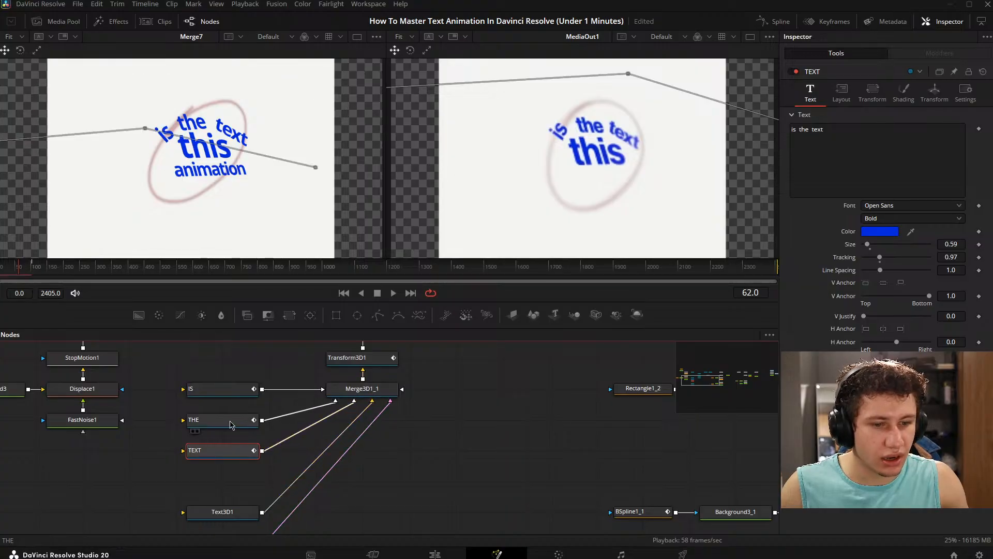
pyautogui.click(222, 419)
pyautogui.click(239, 451)
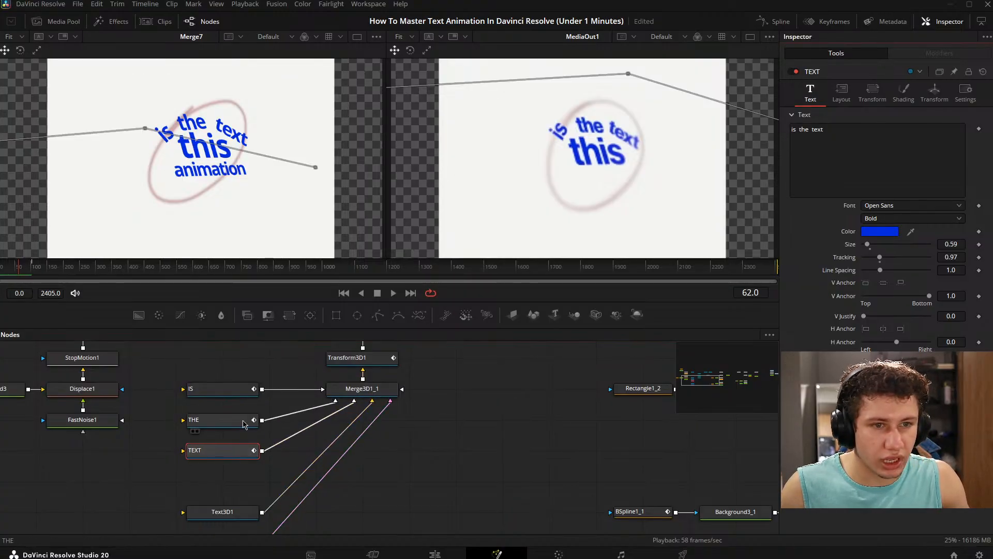
# - Limit the THE node's write-on range to the word "the" and check it alone in the 3D viewer
pyautogui.click(223, 420)
pyautogui.moveTo(912, 401); pyautogui.dragTo(906, 401)
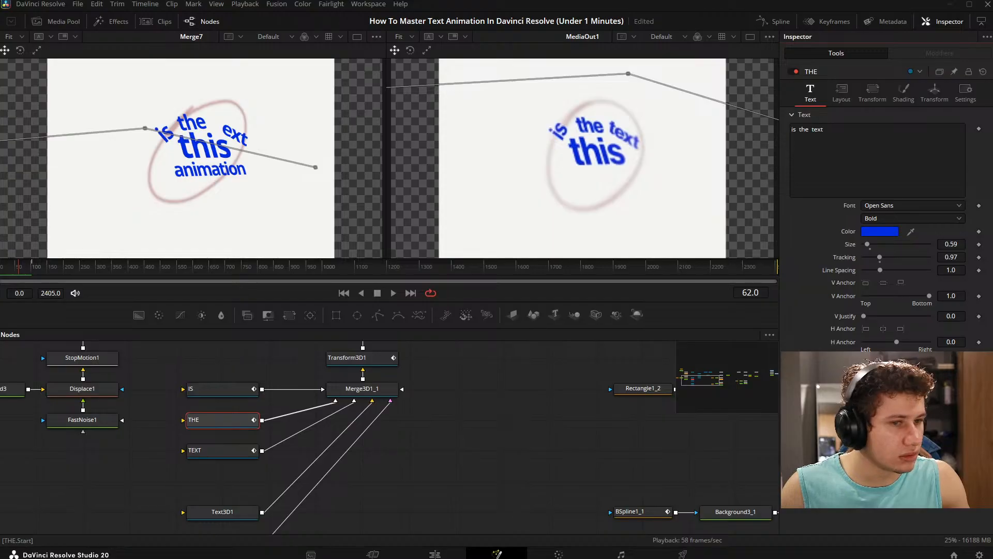
pyautogui.click(192, 431)
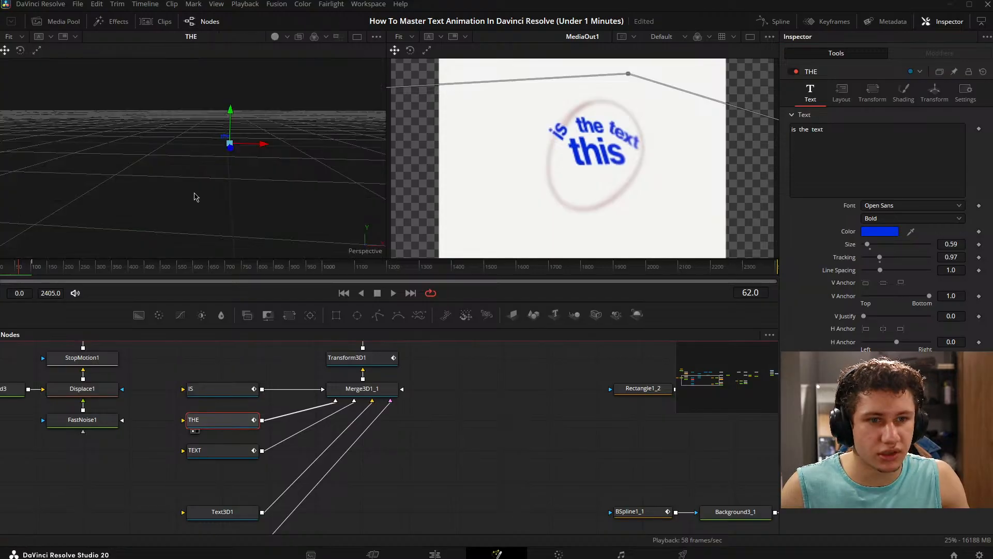
pyautogui.moveTo(239, 142); pyautogui.dragTo(280, 157)
# - Display the TEXT node by itself and adjust its write-on start to show the whole word "text"
pyautogui.click(217, 450)
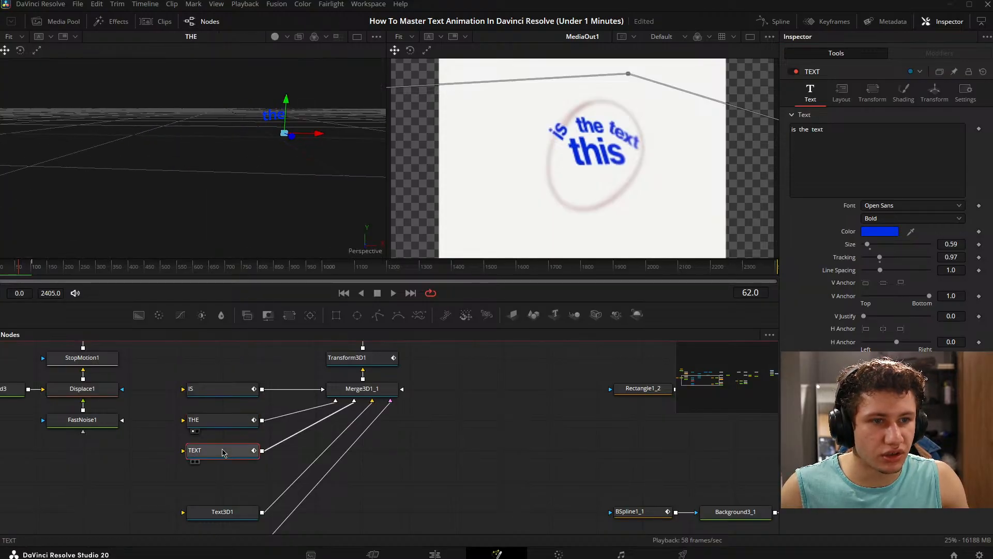
pyautogui.click(195, 460)
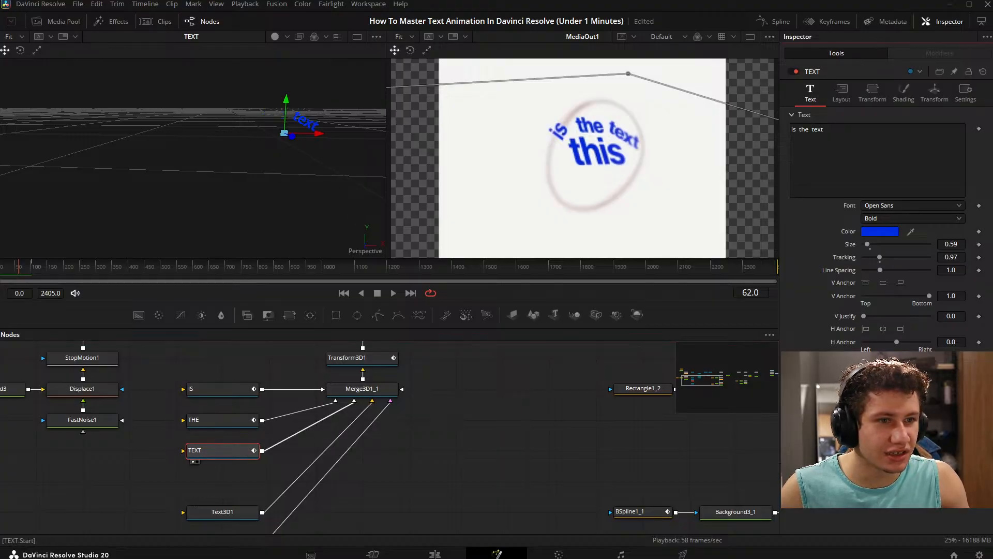
pyautogui.click(359, 449)
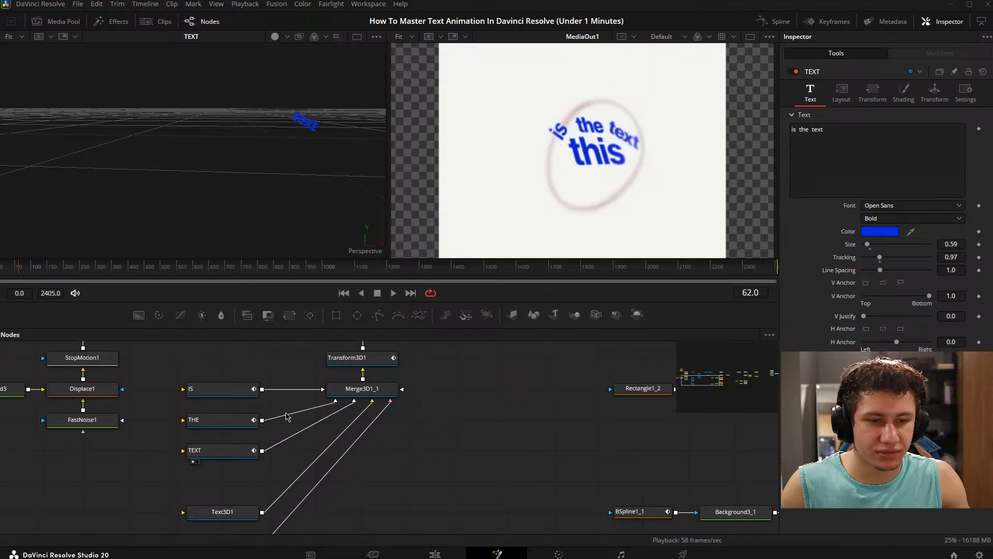
# - Display the IS node by itself in the 3D viewer and check its word
pyautogui.moveTo(225, 396); pyautogui.dragTo(177, 122)
pyautogui.moveTo(500, 388); pyautogui.dragTo(399, 446)
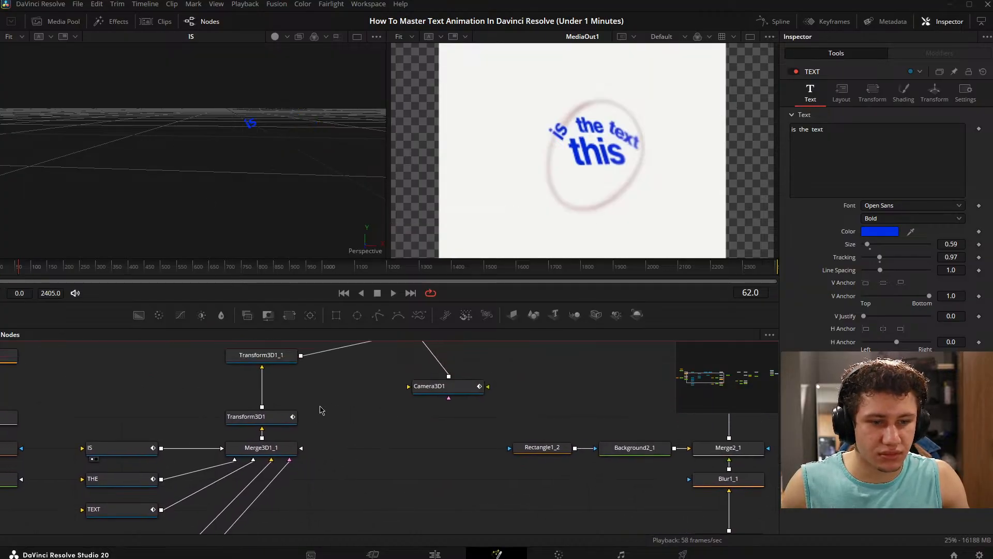
pyautogui.moveTo(254, 403); pyautogui.dragTo(318, 372)
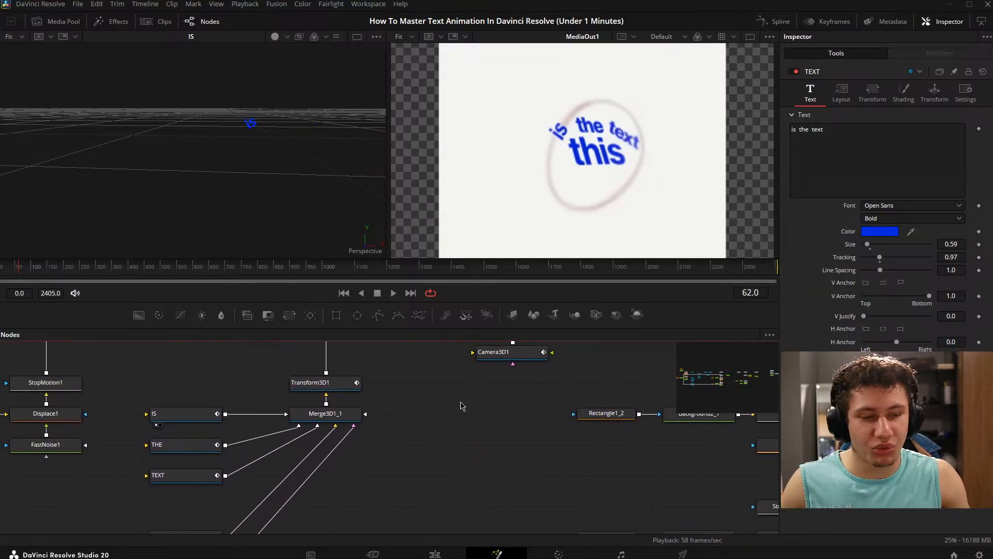
# - Display the Renderer3D1 node's output in the viewer beside MediaOut1 for comparison
pyautogui.moveTo(459, 402); pyautogui.dragTo(334, 429)
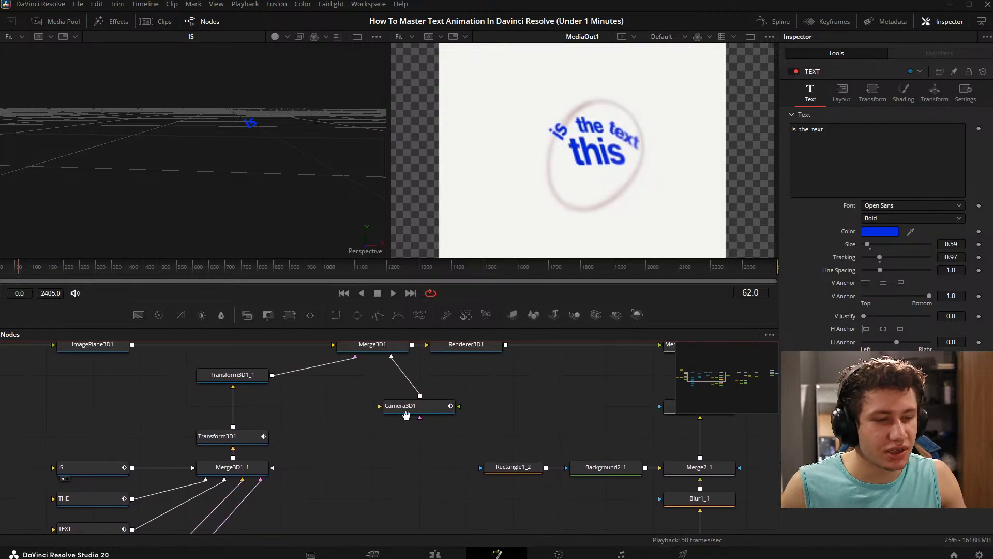
pyautogui.moveTo(406, 415); pyautogui.dragTo(309, 457)
pyautogui.moveTo(369, 387); pyautogui.dragTo(253, 186)
pyautogui.moveTo(281, 436); pyautogui.dragTo(403, 356)
pyautogui.moveTo(345, 446); pyautogui.dragTo(412, 410)
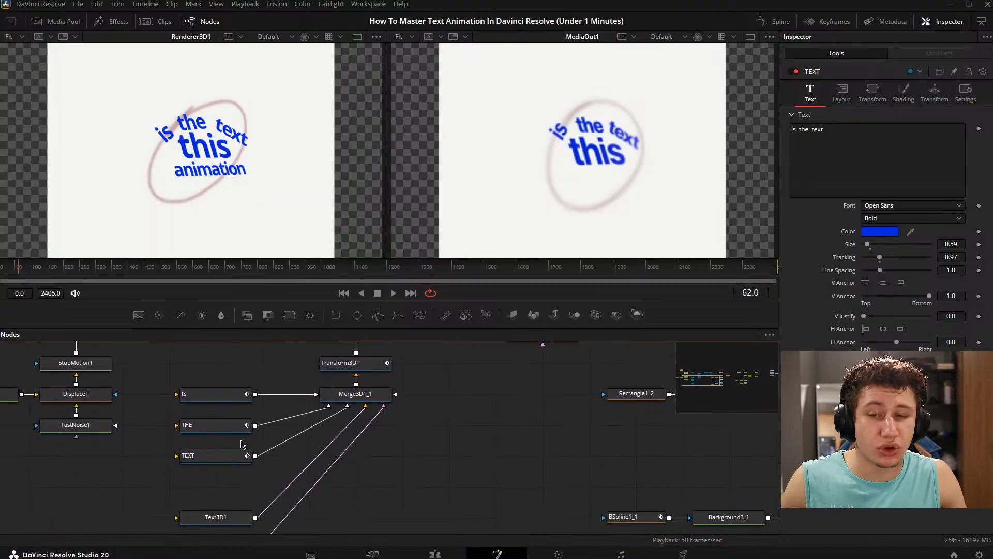
# - Line up the Text3D1 and Text3D3 nodes directly below the TEXT node in the node graph
pyautogui.moveTo(225, 452); pyautogui.dragTo(226, 414)
pyautogui.moveTo(161, 430); pyautogui.dragTo(274, 510)
pyautogui.moveTo(312, 448); pyautogui.dragTo(290, 509)
pyautogui.click(249, 427)
pyautogui.click(240, 440)
pyautogui.click(246, 473)
pyautogui.click(259, 489)
pyautogui.moveTo(428, 378); pyautogui.dragTo(380, 449)
pyautogui.moveTo(377, 391); pyautogui.dragTo(295, 451)
pyautogui.moveTo(351, 421); pyautogui.dragTo(424, 403)
pyautogui.moveTo(420, 467); pyautogui.dragTo(482, 352)
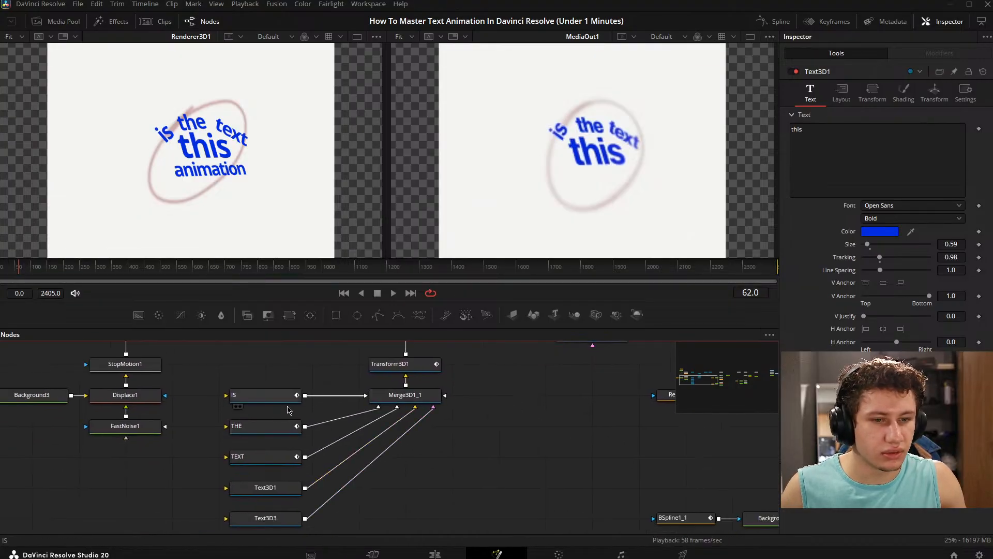
# - Examine the frames around 38 to 40 for when the word "is" appears in the MediaOut1 reference, with the IS node selected
pyautogui.click(289, 398)
pyautogui.moveTo(324, 406); pyautogui.dragTo(338, 402)
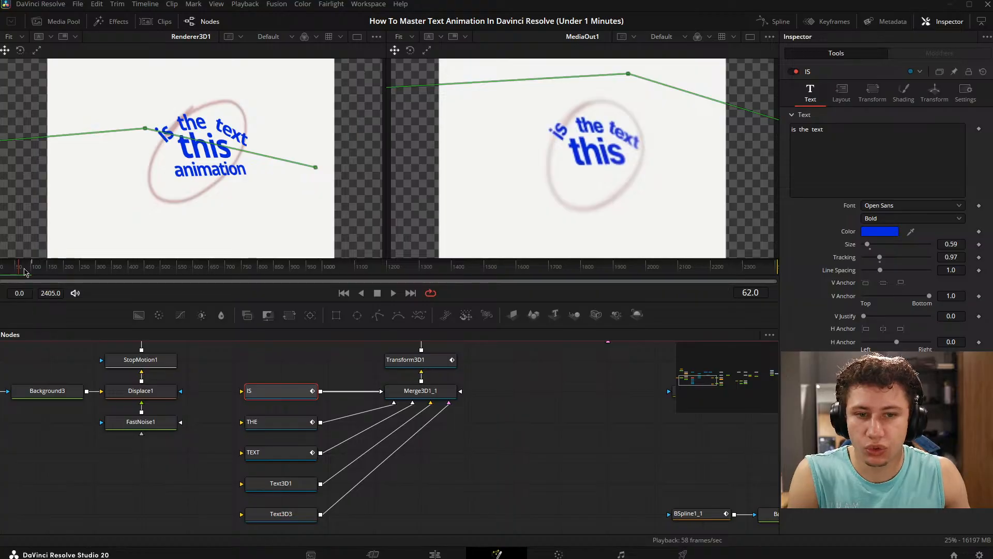
pyautogui.moveTo(24, 272)
pyautogui.mouseDown()
pyautogui.moveTo(0, 272)
pyautogui.moveTo(11, 285)
pyautogui.moveTo(24, 269)
pyautogui.moveTo(11, 268)
pyautogui.mouseUp()
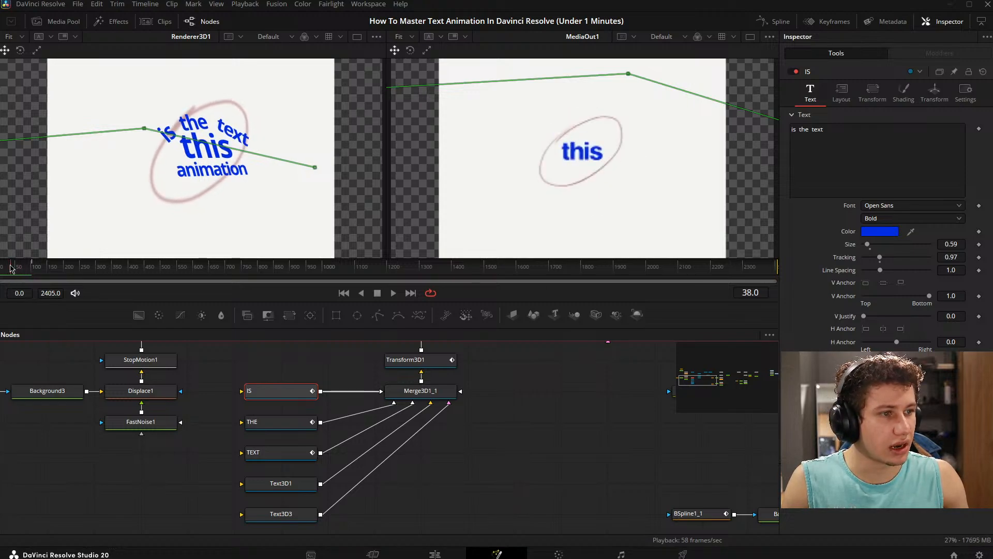
pyautogui.click(605, 395)
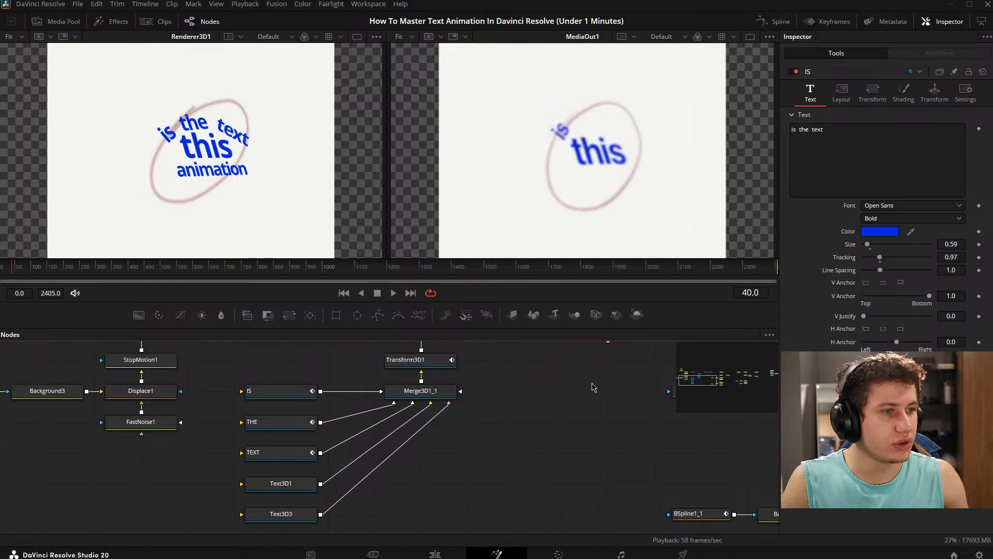
pyautogui.press('Left')
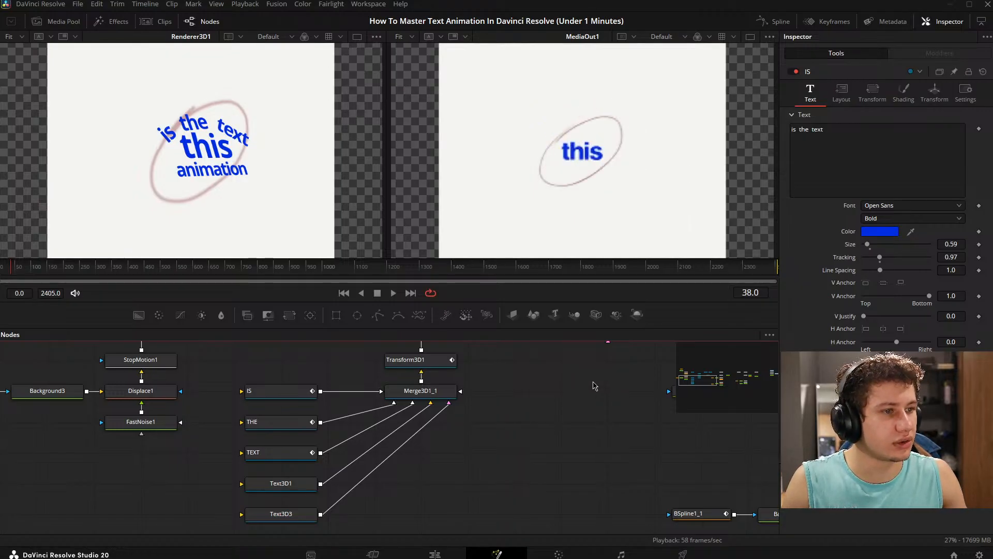
pyautogui.click(292, 392)
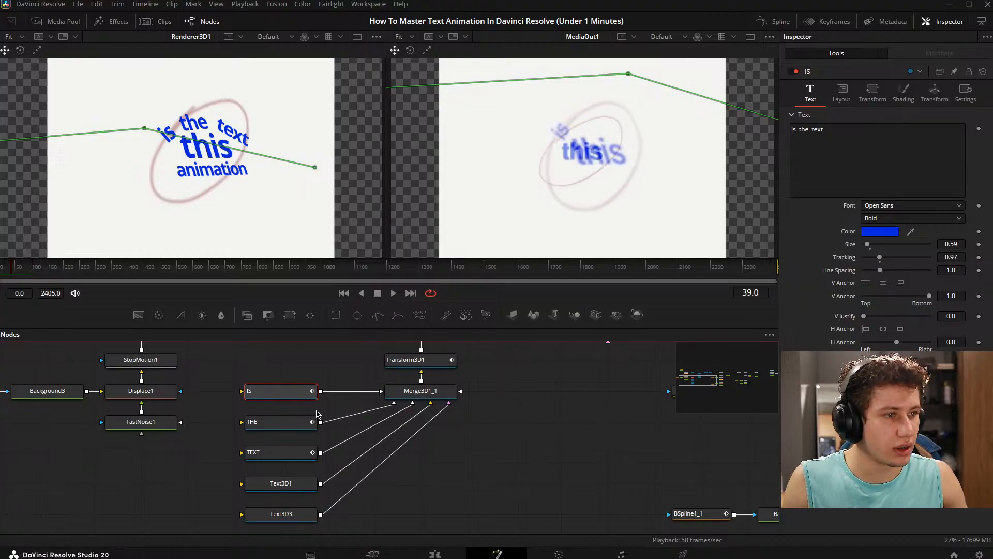
# - Keyframe the THE node's shading opacity at 0 on frame 48, just before "the" appears in the reference
pyautogui.press('Right')
pyautogui.press('Right')
pyautogui.press('Right')
pyautogui.press('Right')
pyautogui.press('Right')
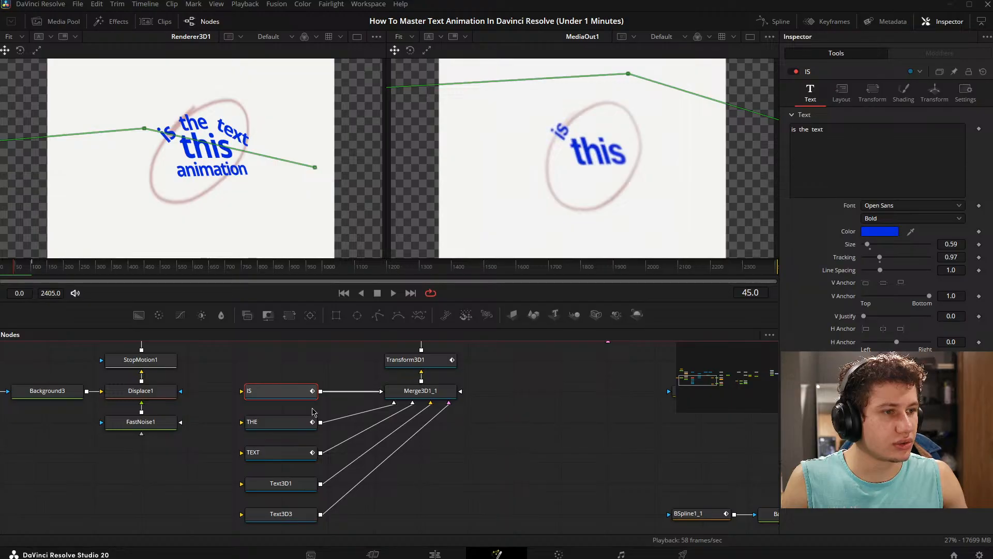
pyautogui.moveTo(8, 269); pyautogui.dragTo(15, 271)
pyautogui.click(310, 428)
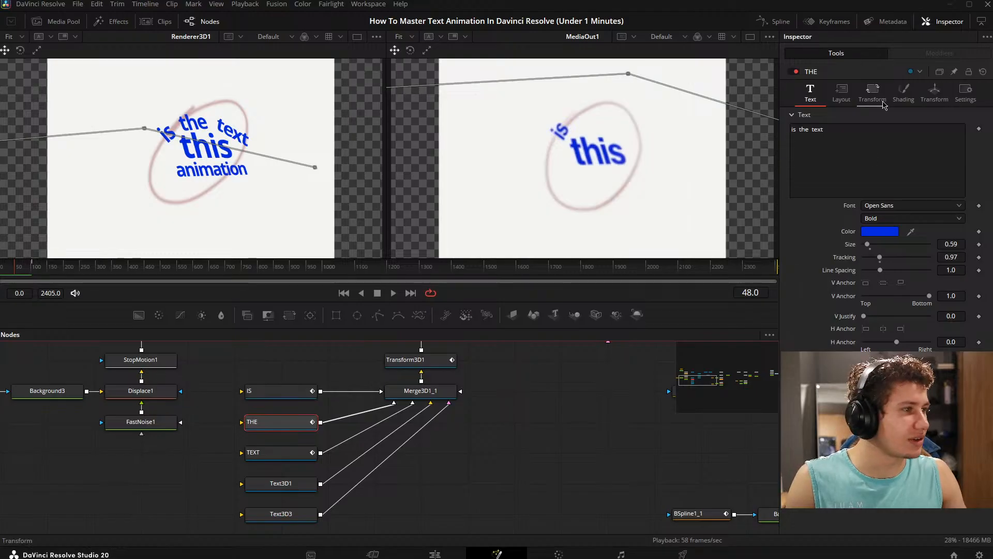
pyautogui.click(903, 93)
pyautogui.click(979, 129)
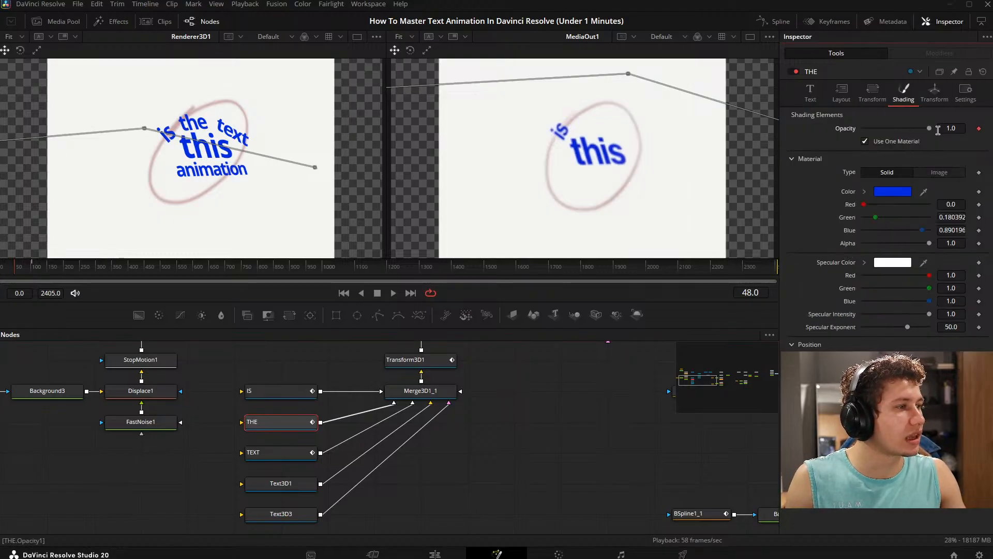
pyautogui.moveTo(930, 128); pyautogui.dragTo(858, 129)
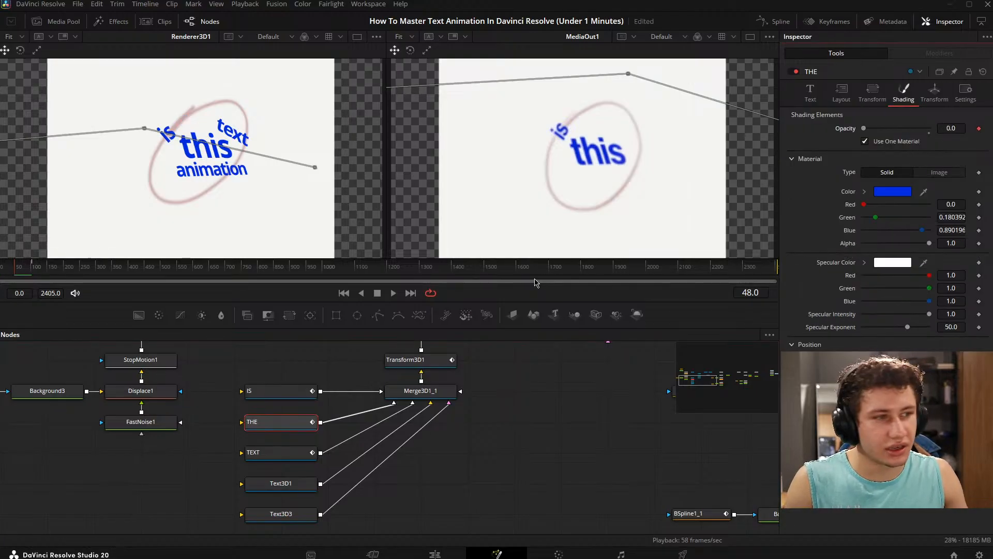
# - Keyframe the THE node's opacity at 1.0 on frame 50, where the word is fully shown in the reference
pyautogui.press('Right')
pyautogui.press('Right')
pyautogui.press('Right')
pyautogui.press('Left')
pyautogui.press('Left')
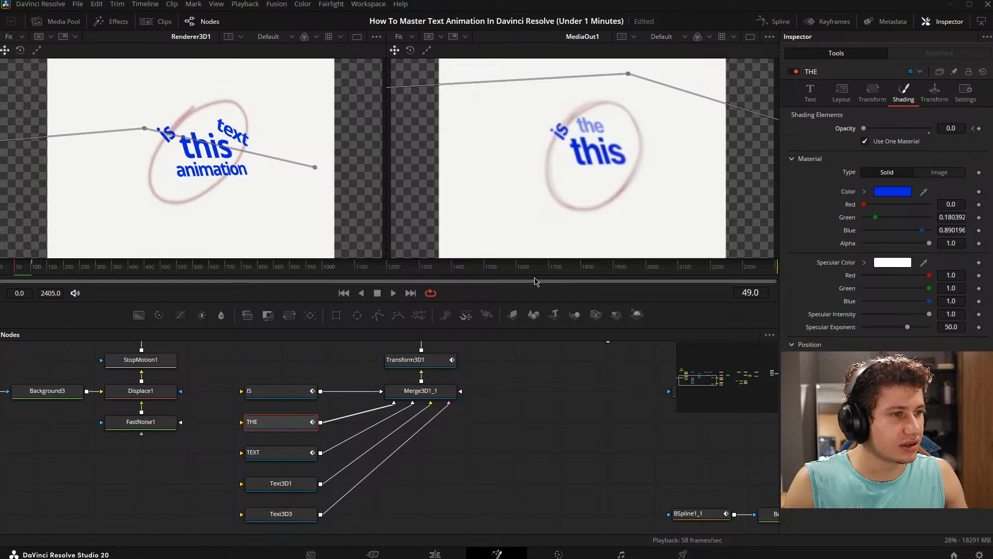
pyautogui.press('Right')
pyautogui.press('Right')
pyautogui.press('Left')
pyautogui.press('Left')
pyautogui.press('Right')
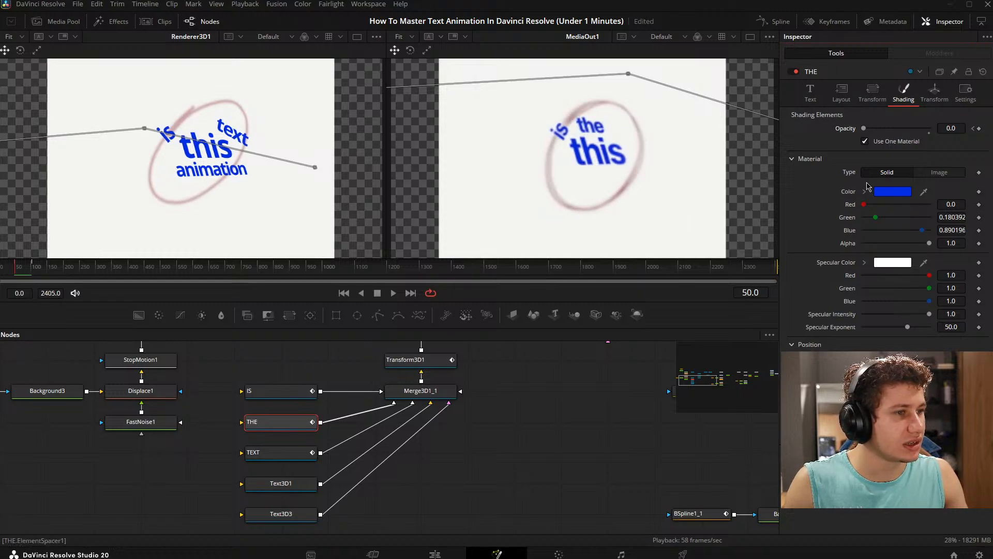
pyautogui.moveTo(863, 128); pyautogui.dragTo(930, 128)
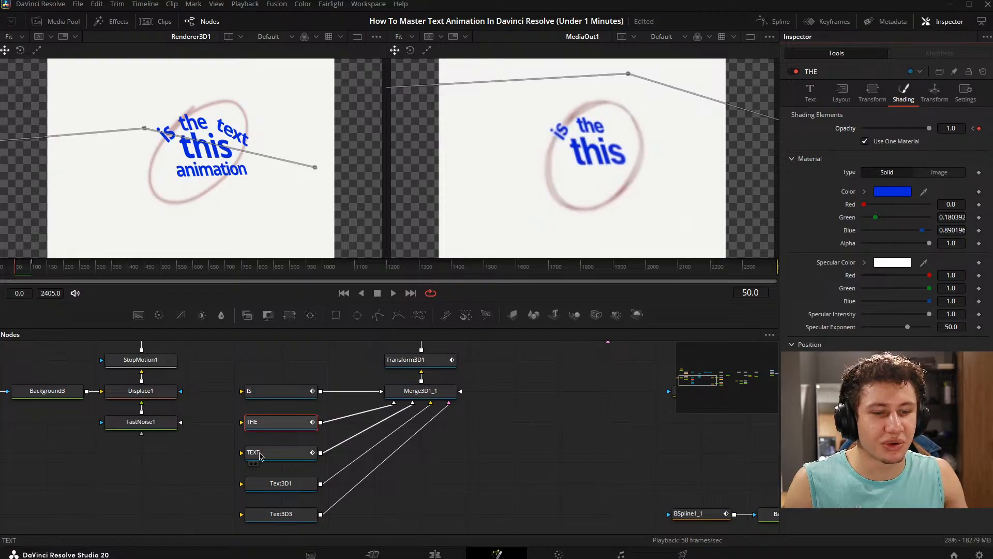
# - Keyframe the TEXT node's shading opacity at 0 on frame 56, just before "text" appears in the reference
pyautogui.click(303, 457)
pyautogui.press('Right')
pyautogui.press('Right')
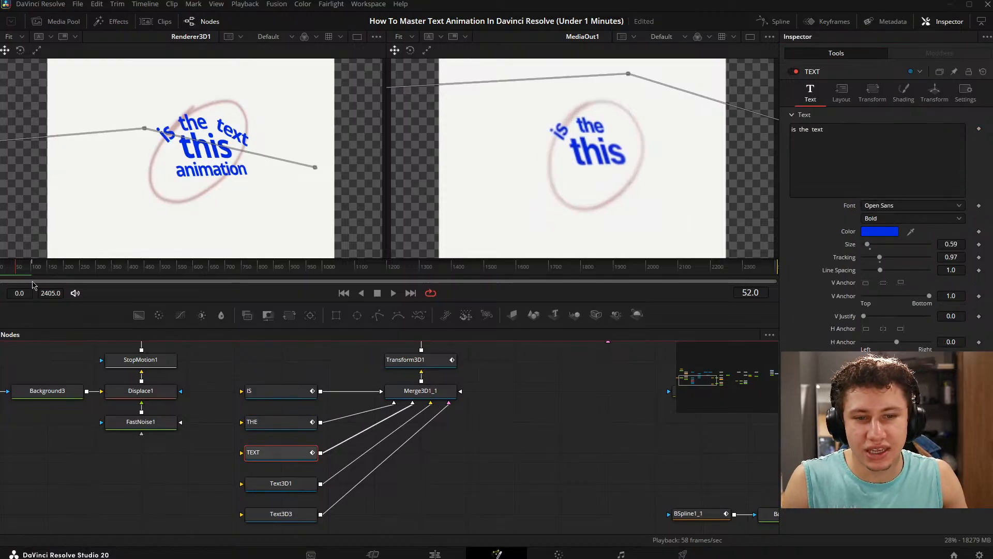
pyautogui.press('Right')
pyautogui.press('Right')
pyautogui.press('Right')
pyautogui.press('Right')
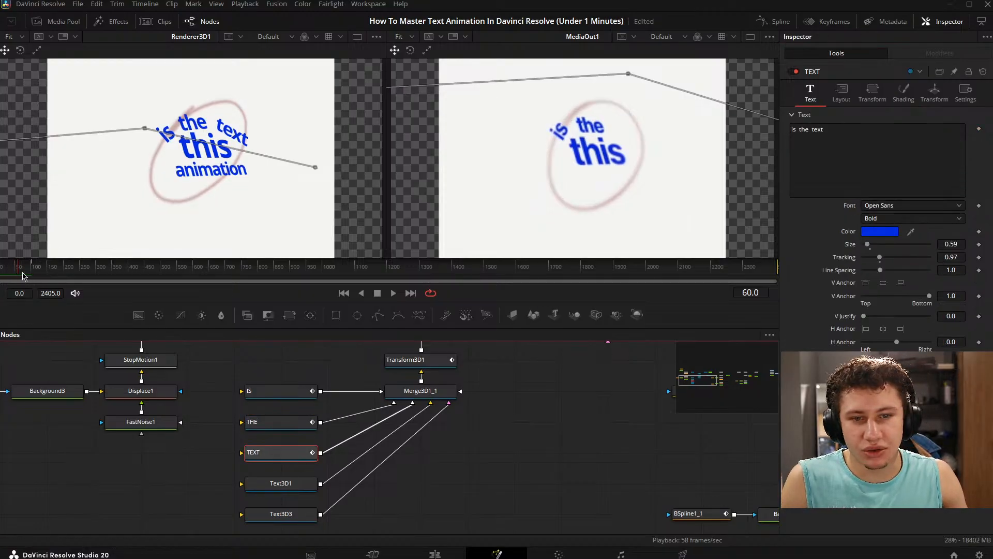
pyautogui.press('Left')
pyautogui.press('Left')
pyautogui.press('Left')
pyautogui.press('Left')
pyautogui.press('Left')
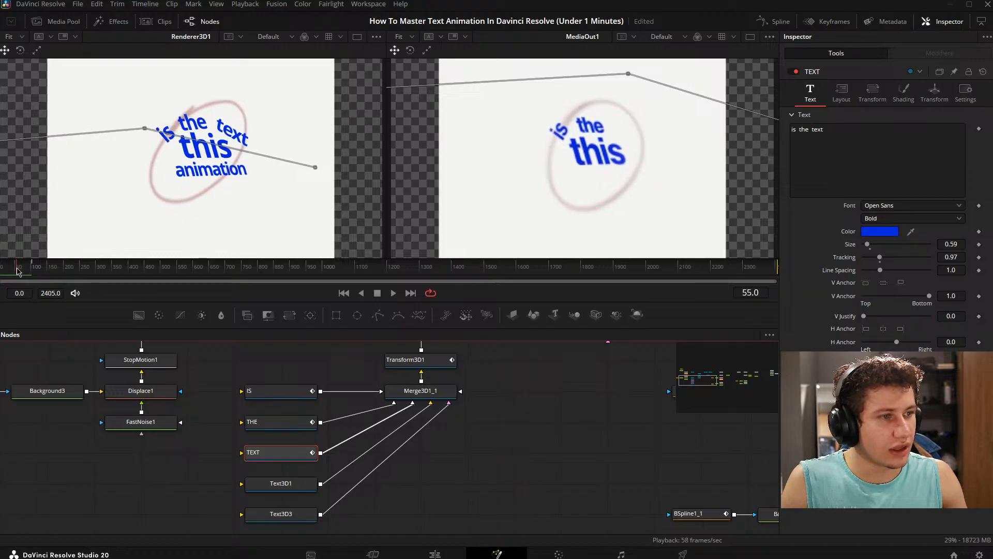
pyautogui.press('Right')
pyautogui.press('Right')
pyautogui.press('Left')
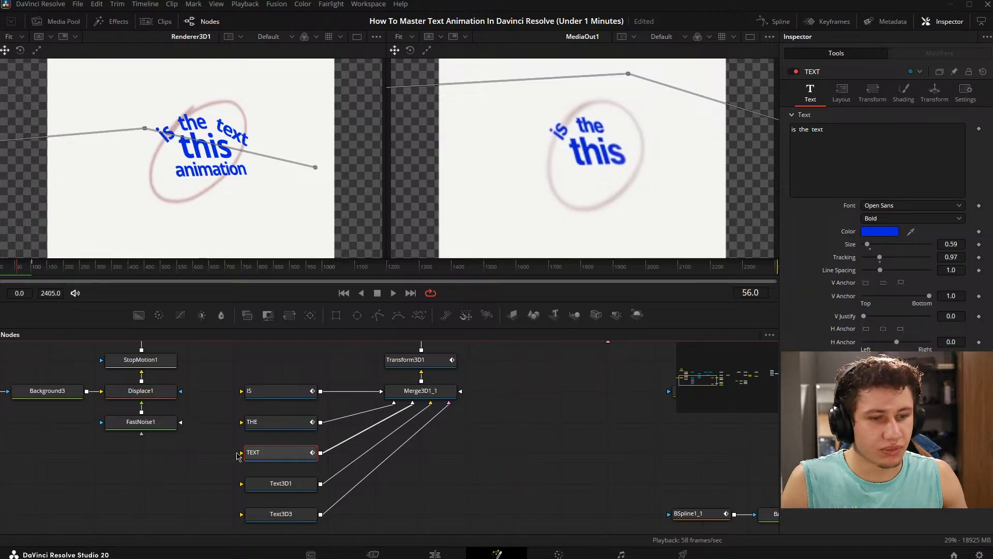
pyautogui.click(903, 92)
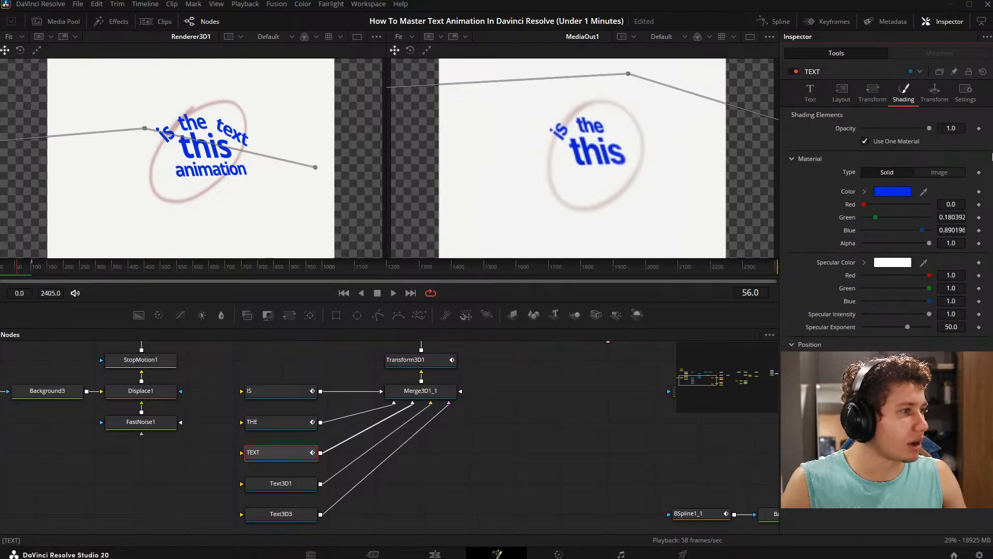
pyautogui.click(979, 129)
pyautogui.moveTo(929, 129); pyautogui.dragTo(856, 132)
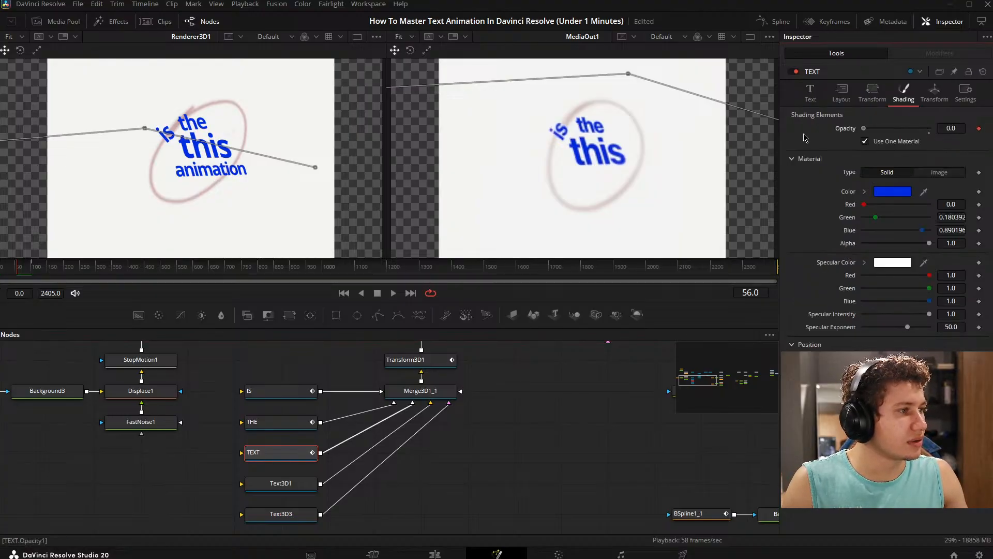
# - Keyframe the TEXT node's opacity at 1.0 on frame 58 and save the project
pyautogui.press('Right')
pyautogui.press('Right')
pyautogui.press('Right')
pyautogui.press('Left')
pyautogui.press('Left')
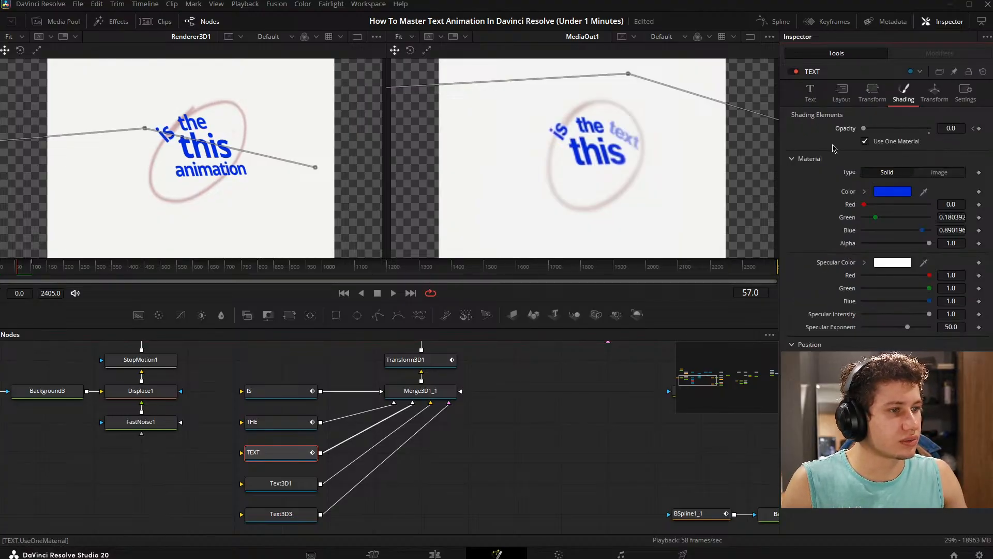
pyautogui.press('Right')
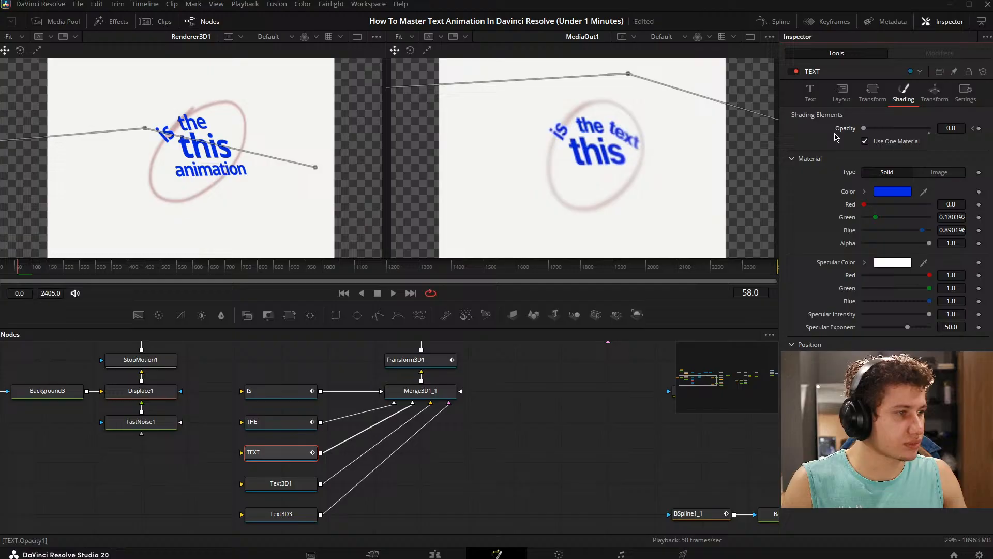
pyautogui.doubleClick(863, 129)
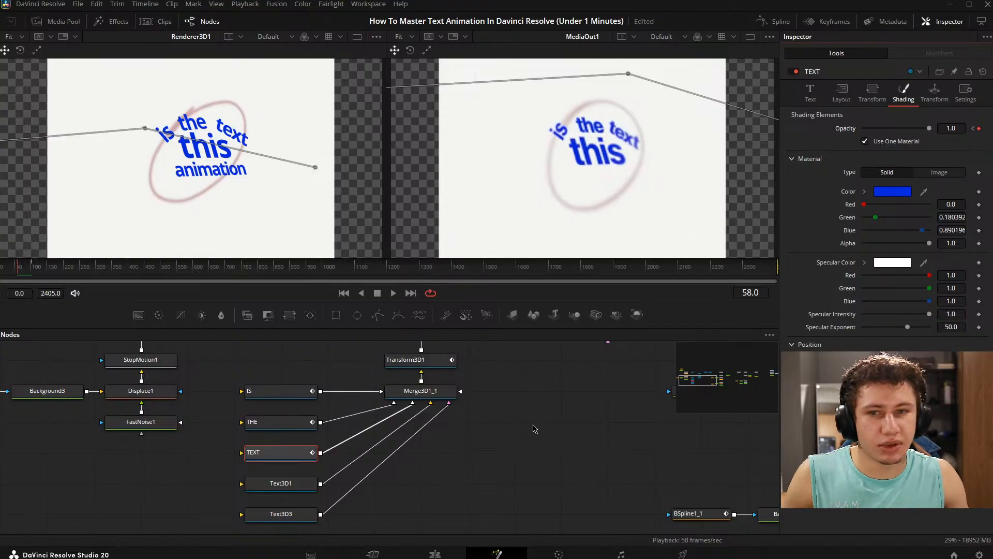
pyautogui.click(524, 428)
pyautogui.hotkey('ctrl', 's')
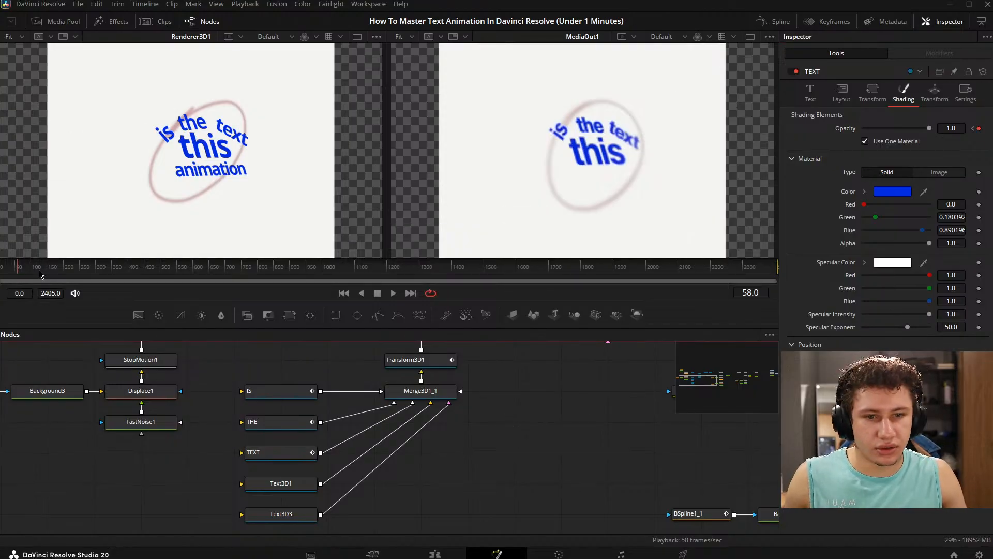
# - Play the animation from the start and compare the timing of the appearing words with the MediaOut1 reference
pyautogui.moveTo(19, 267); pyautogui.dragTo(0, 261)
pyautogui.press('space')
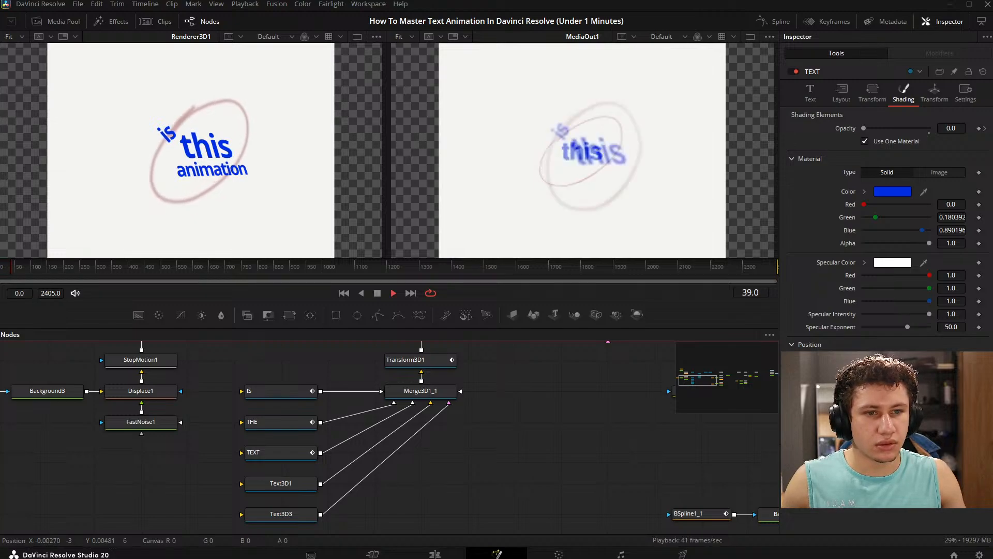
pyautogui.press('space')
pyautogui.moveTo(20, 256); pyautogui.dragTo(21, 258)
pyautogui.moveTo(25, 268); pyautogui.dragTo(0, 270)
pyautogui.press('space')
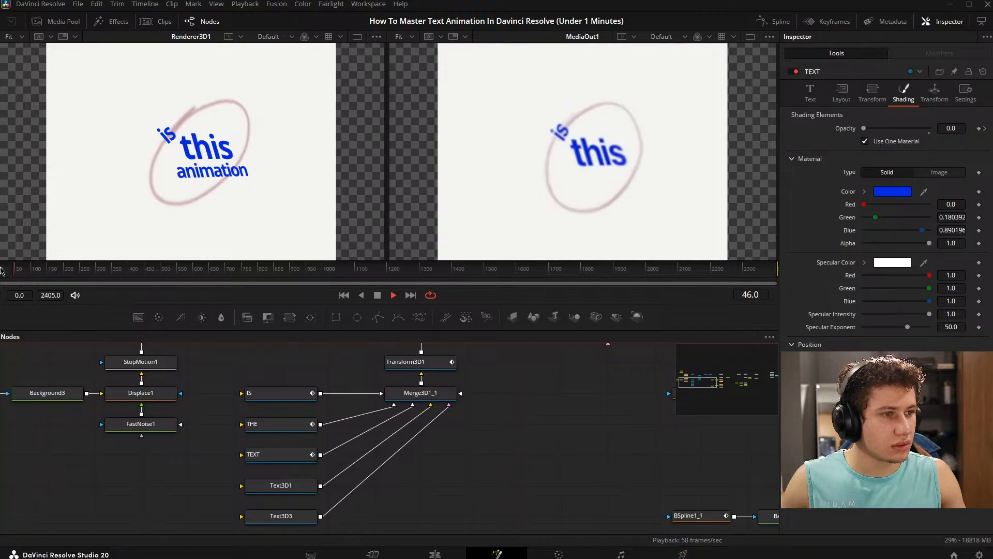
pyautogui.press('space')
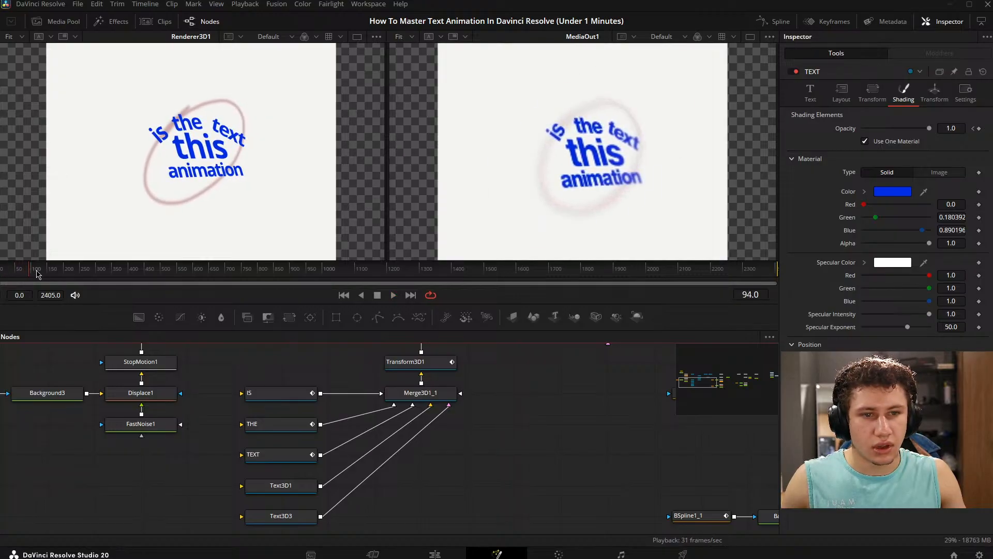
# - Add a shading opacity keyframe to the Text3D3 node on frame 74, just before "animation" appears in the reference
pyautogui.moveTo(36, 271)
pyautogui.mouseDown()
pyautogui.moveTo(0, 270)
pyautogui.moveTo(21, 269)
pyautogui.mouseUp()
pyautogui.press('Left')
pyautogui.press('Left')
pyautogui.press('Left')
pyautogui.press('Left')
pyautogui.press('Left')
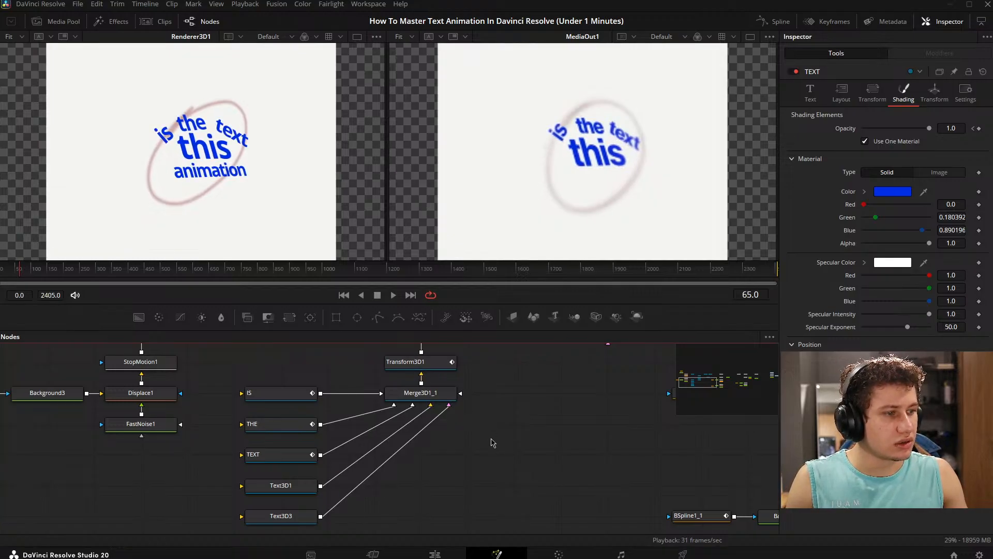
pyautogui.press('Right')
pyautogui.press('Right')
pyautogui.press('Right')
pyautogui.press('Right')
pyautogui.press('Right')
pyautogui.press('Right')
pyautogui.press('Right')
pyautogui.press('Right')
pyautogui.press('Right')
pyautogui.press('Right')
pyautogui.press('Right')
pyautogui.press('Right')
pyautogui.press('Right')
pyautogui.press('Right')
pyautogui.press('Left')
pyautogui.press('Left')
pyautogui.press('Left')
pyautogui.press('Left')
pyautogui.press('Left')
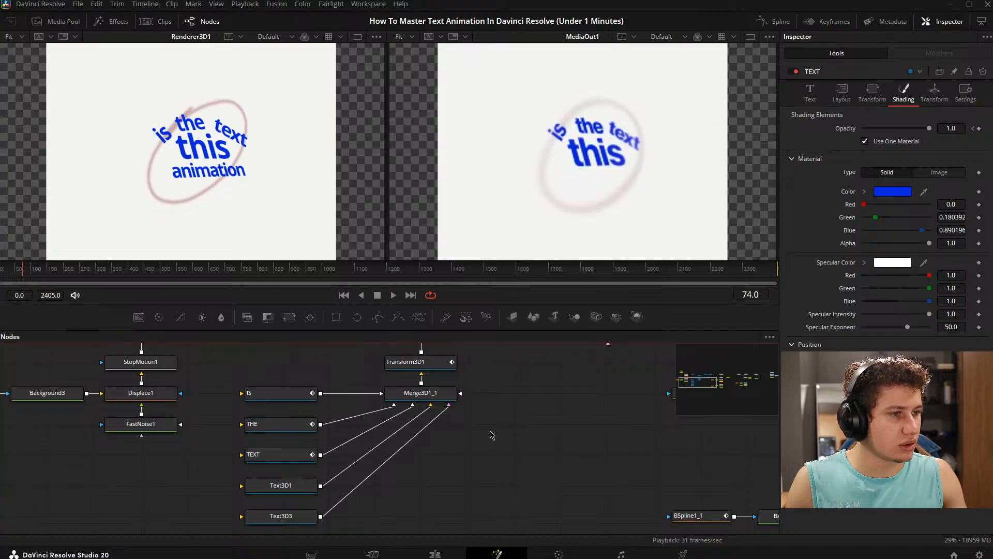
pyautogui.click(281, 516)
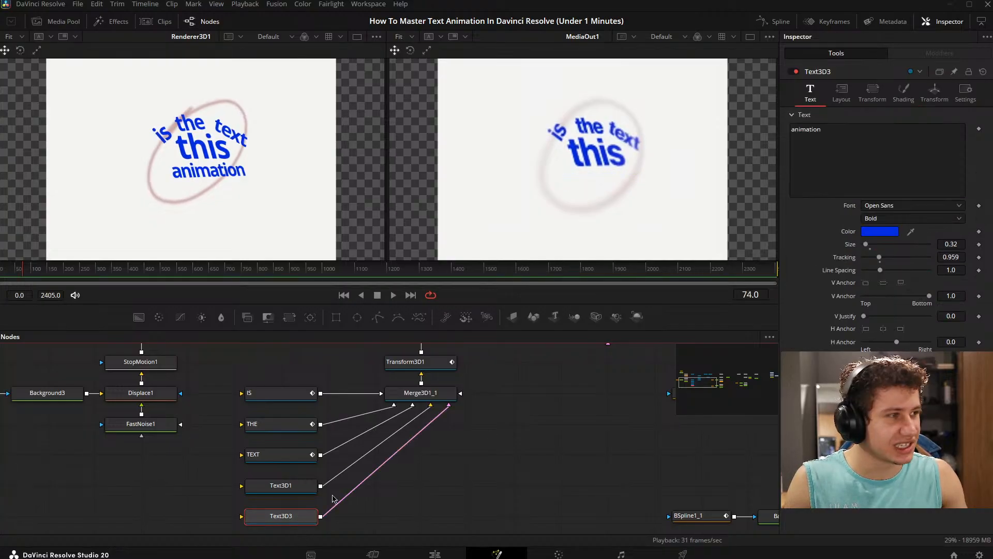
pyautogui.click(902, 93)
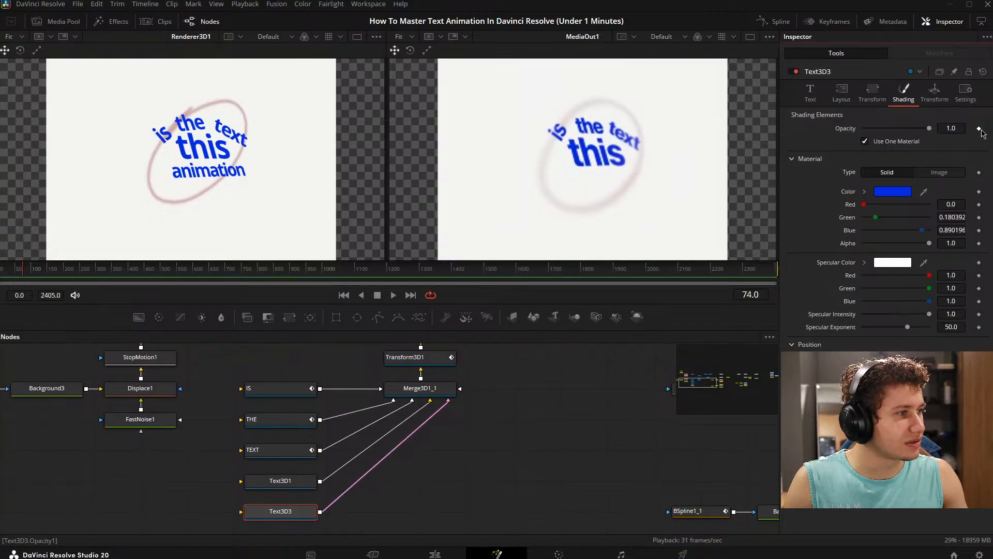
pyautogui.click(979, 128)
# - Keyframe the Text3D3 node's opacity at 1.0 on frame 76 and set its frame 74 keyframe to 0
pyautogui.press('Right')
pyautogui.press('Right')
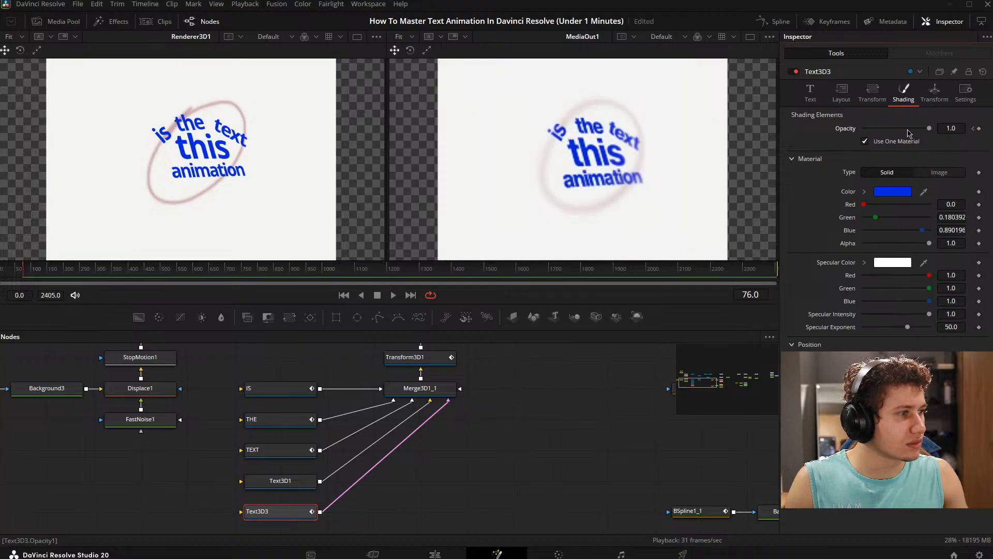
pyautogui.click(979, 130)
pyautogui.press('Left')
pyautogui.press('Left')
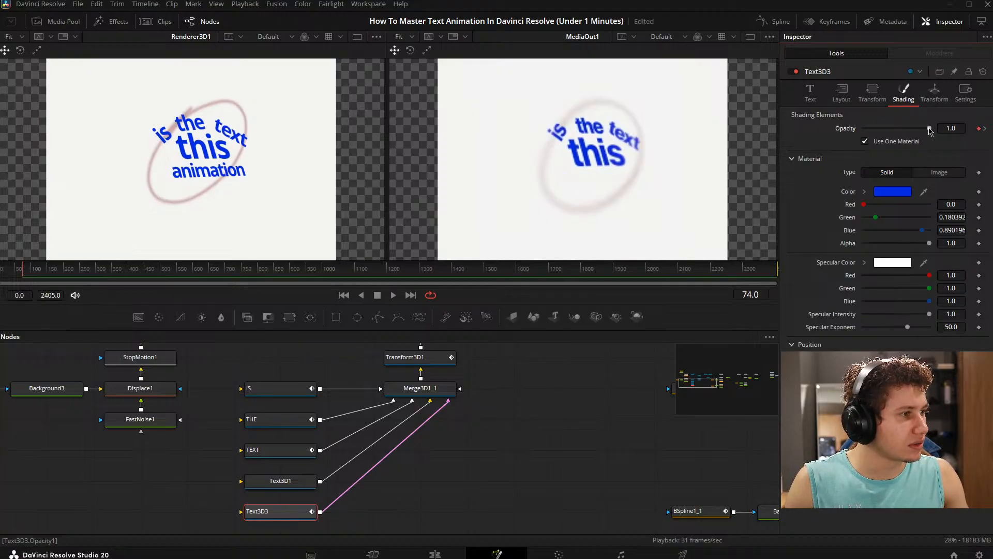
pyautogui.moveTo(929, 128); pyautogui.dragTo(848, 133)
# - Rename the Text3D3 node as Animation
pyautogui.press('F2')
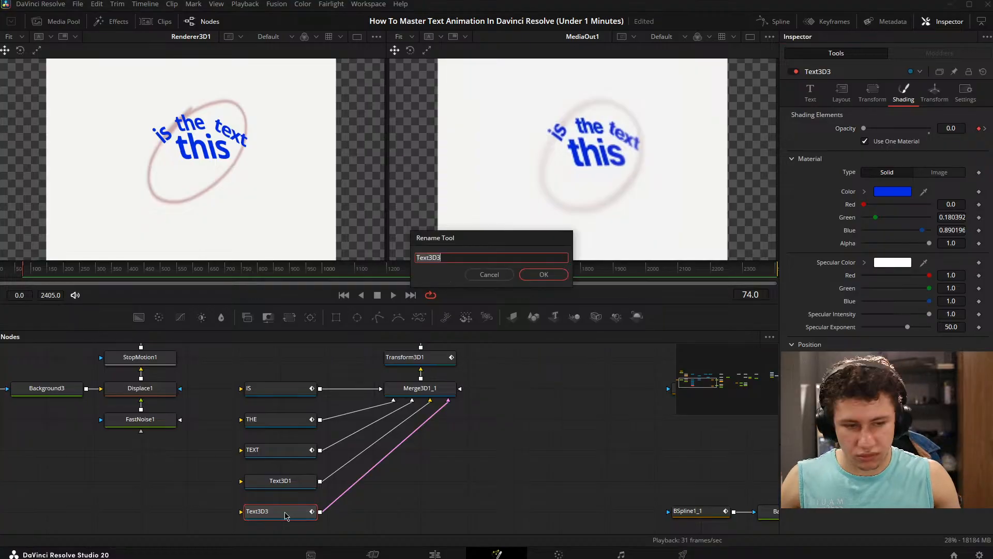
pyautogui.write('Animation')
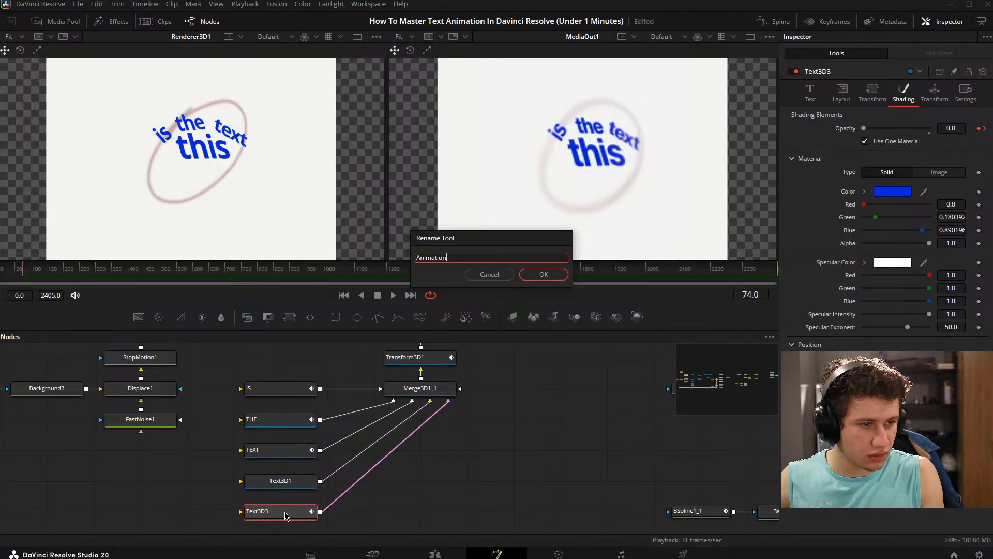
pyautogui.press('Return')
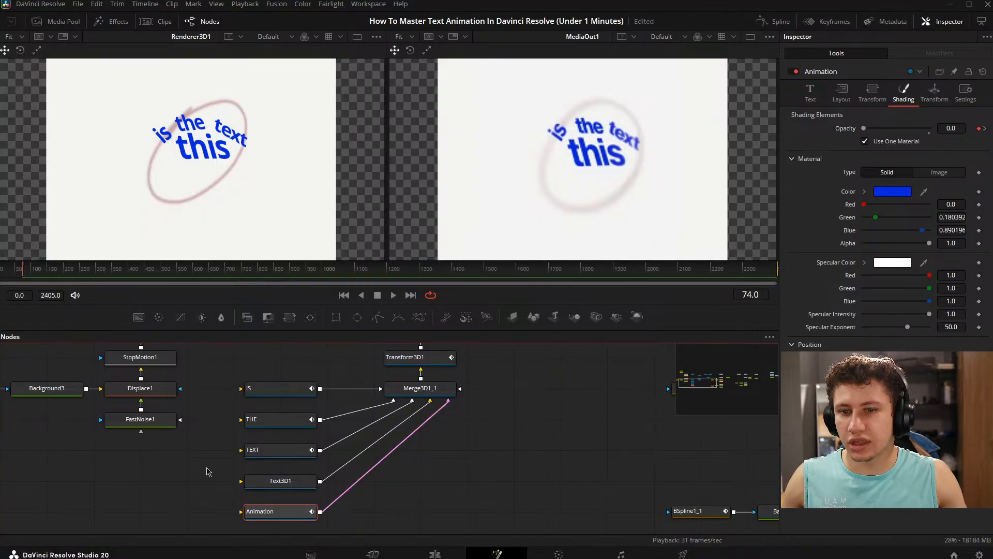
pyautogui.click(406, 499)
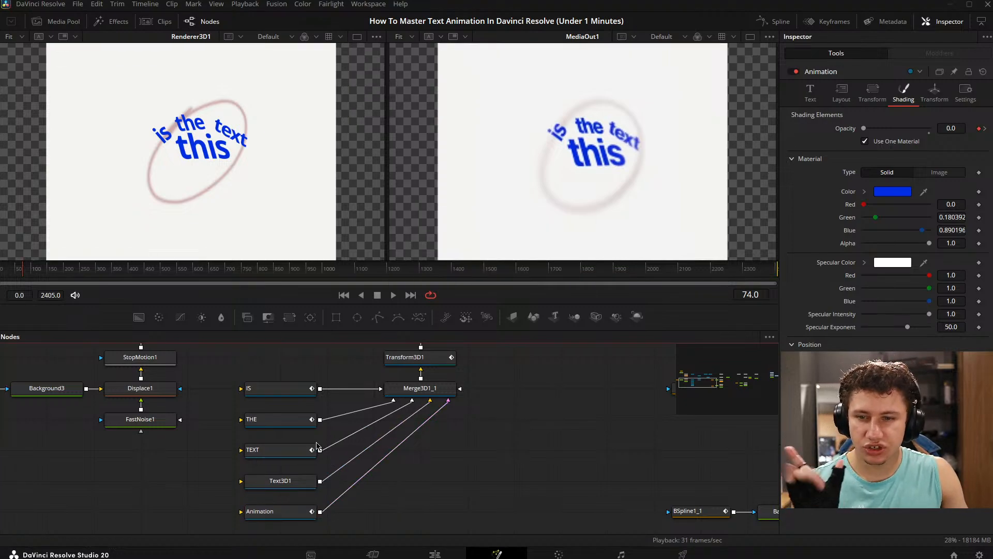
# - Check the settings of the Text3D1 node and compare both viewers at frame 83
pyautogui.moveTo(646, 413); pyautogui.dragTo(611, 430)
pyautogui.moveTo(500, 500); pyautogui.dragTo(472, 483)
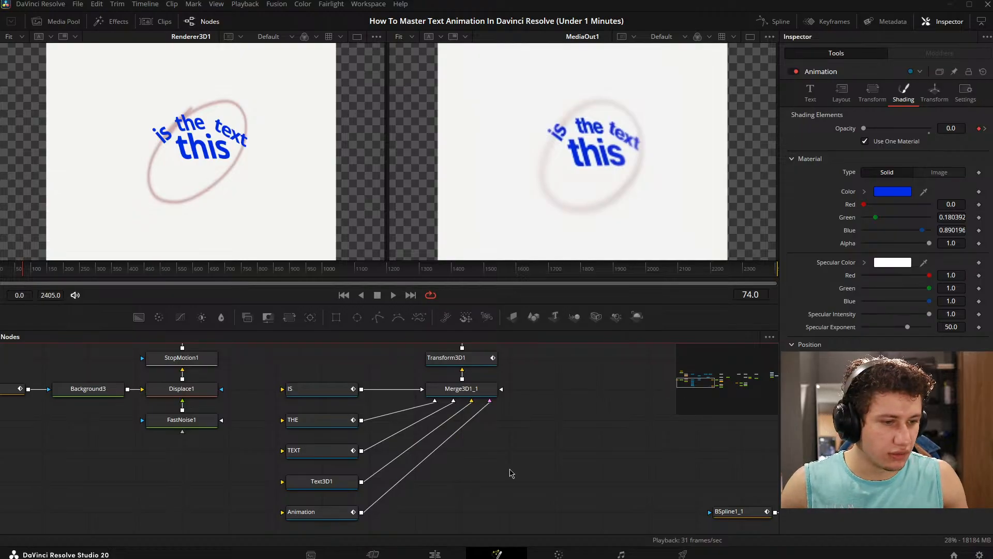
pyautogui.click(300, 482)
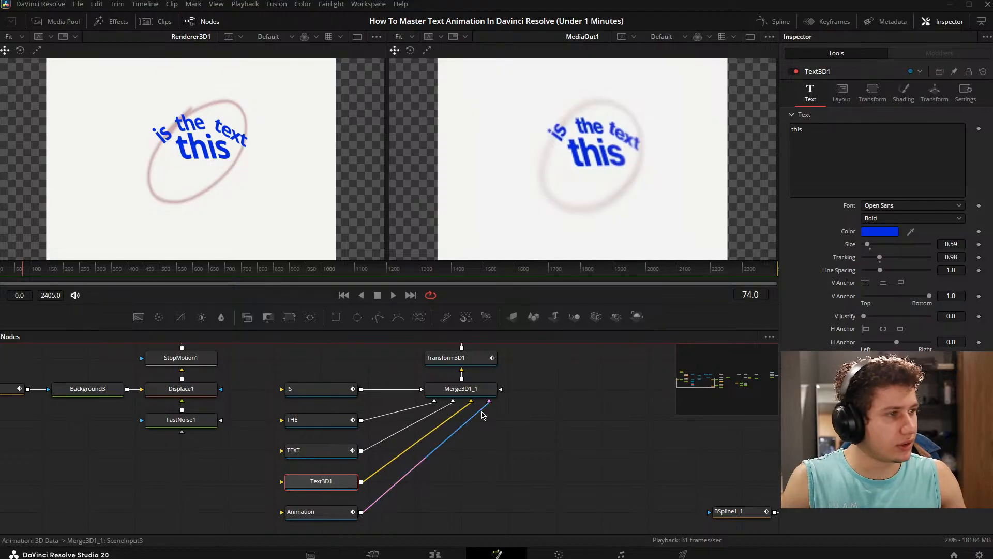
pyautogui.moveTo(19, 269)
pyautogui.mouseDown()
pyautogui.moveTo(1, 268)
pyautogui.moveTo(26, 268)
pyautogui.mouseUp()
pyautogui.moveTo(667, 429); pyautogui.dragTo(619, 439)
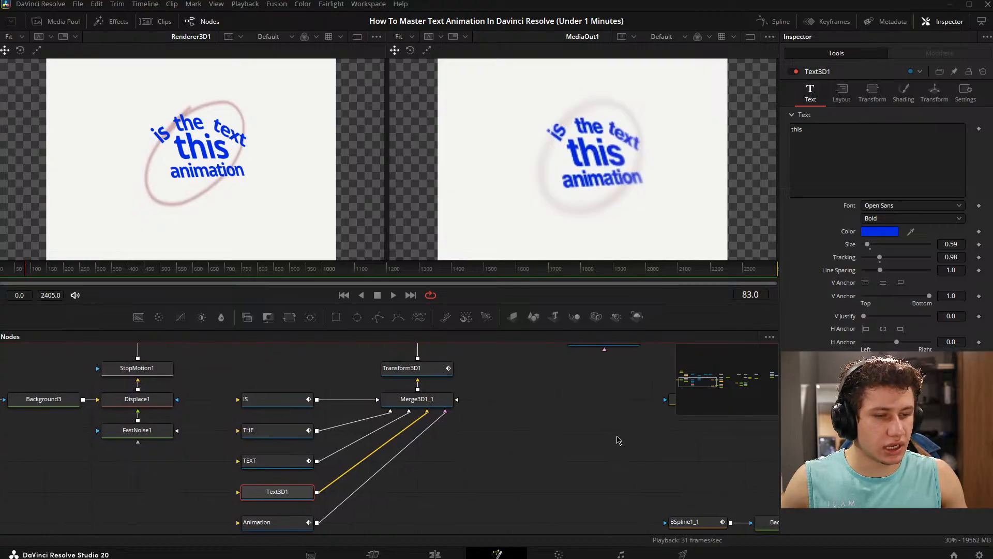
# - Add a Vector Motion Blur node to the composition
pyautogui.moveTo(545, 427); pyautogui.dragTo(453, 511)
pyautogui.hotkey('shift', 'space')
pyautogui.write('diss')
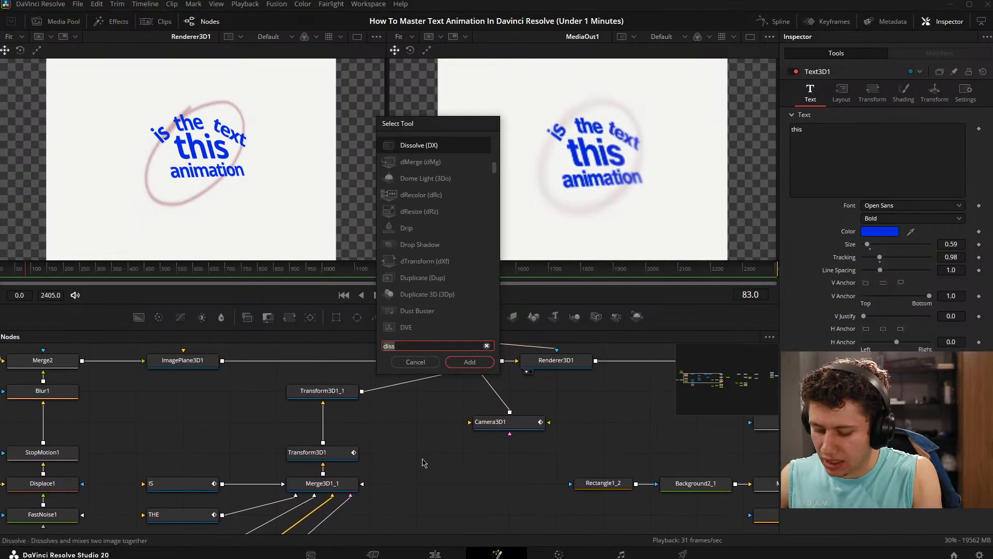
pyautogui.press('BackSpace')
pyautogui.press('BackSpace')
pyautogui.press('BackSpace')
pyautogui.press('BackSpace')
pyautogui.write('vec')
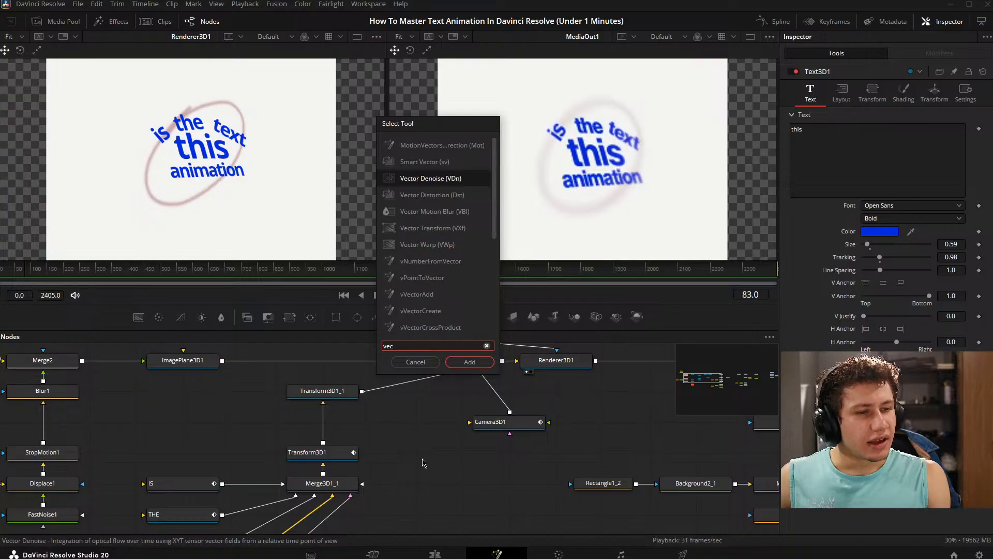
pyautogui.press('Down')
pyautogui.press('Down')
pyautogui.press('Return')
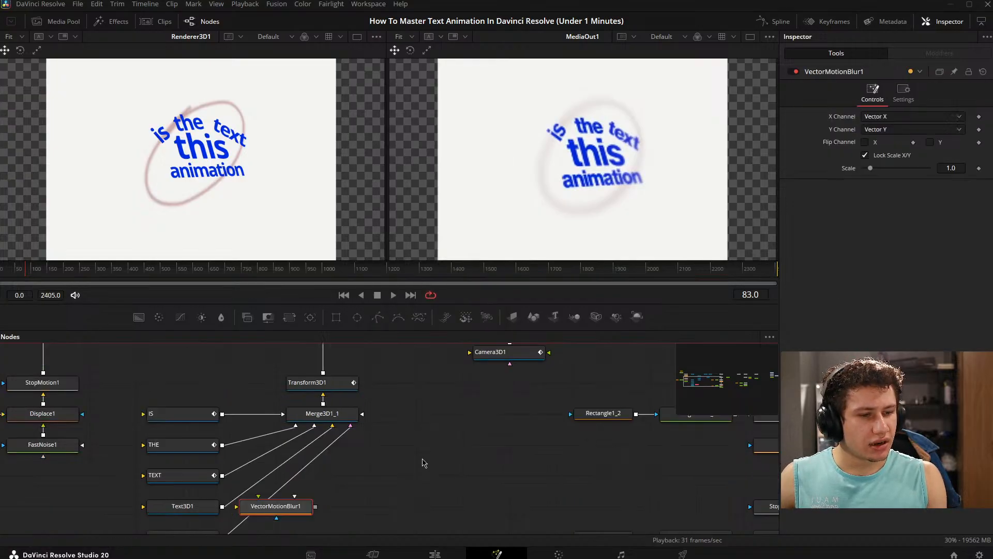
# - Place the Vector Motion Blur node just below the connection between Renderer3D1 and Merge7
pyautogui.moveTo(282, 507); pyautogui.dragTo(422, 383)
pyautogui.moveTo(410, 397); pyautogui.dragTo(342, 503)
pyautogui.moveTo(405, 418); pyautogui.dragTo(363, 430)
pyautogui.moveTo(325, 504); pyautogui.dragTo(488, 458)
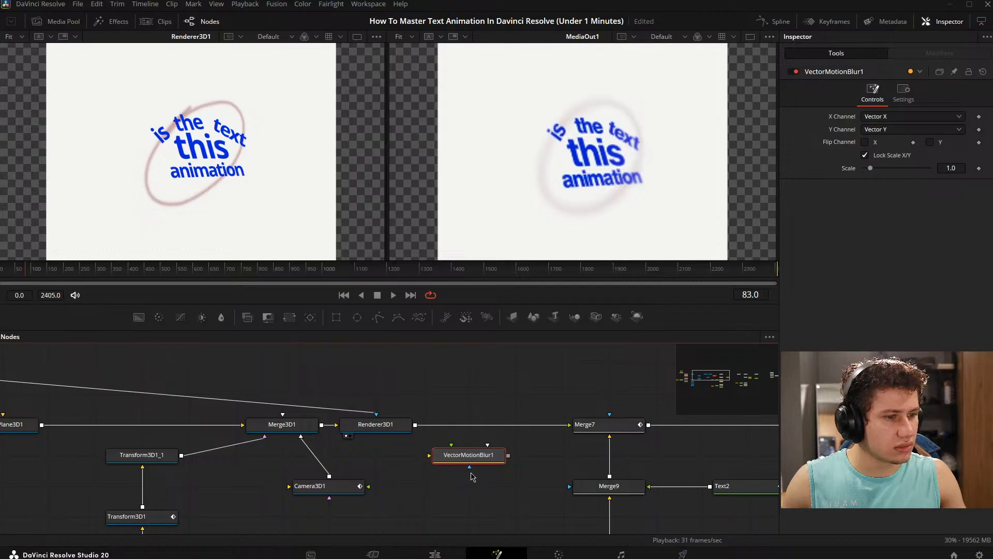
# - Search the available tools for vector, camera and blur effects and look through the blur options
pyautogui.hotkey('shift', 'space')
pyautogui.write('vec')
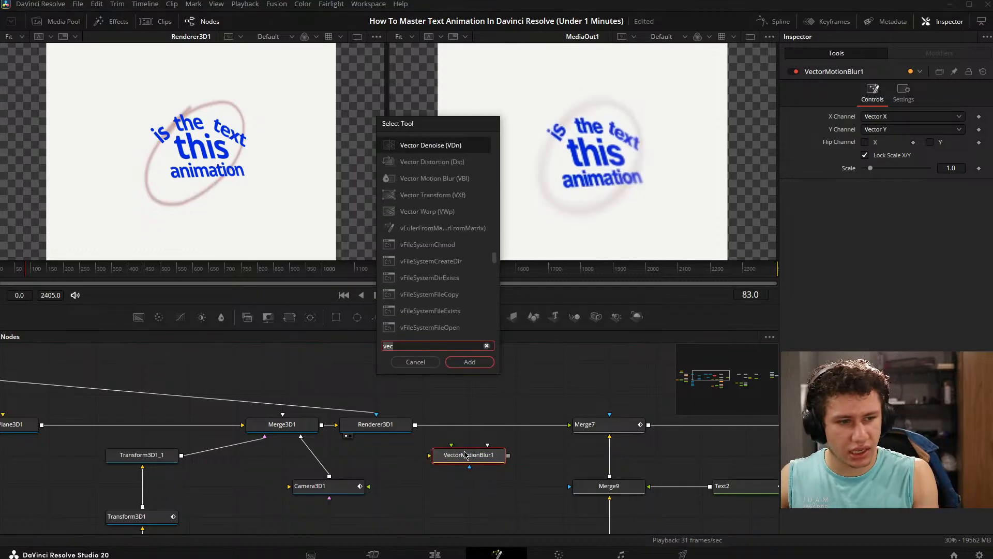
pyautogui.press('BackSpace')
pyautogui.press('BackSpace')
pyautogui.press('BackSpace')
pyautogui.write('camer')
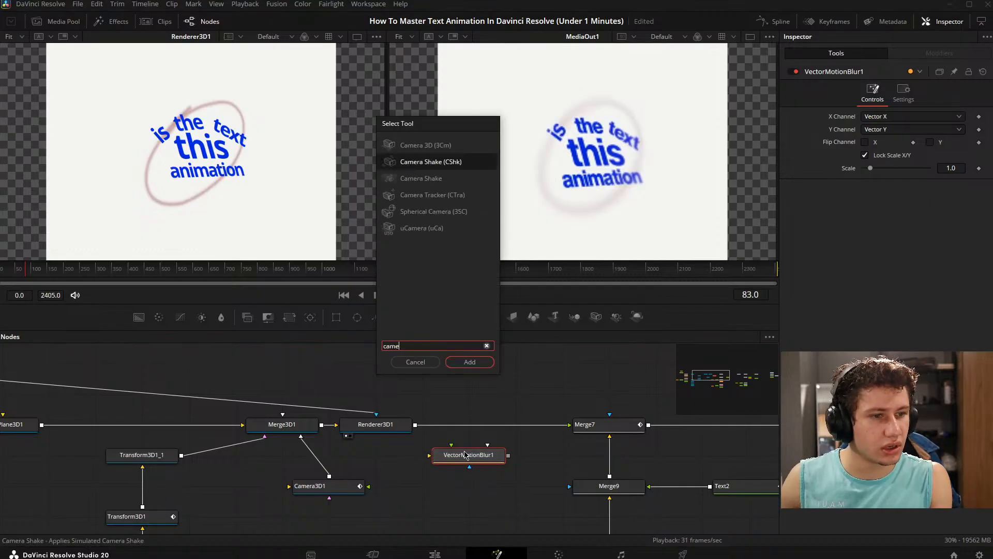
pyautogui.press('BackSpace')
pyautogui.press('BackSpace')
pyautogui.press('BackSpace')
pyautogui.press('BackSpace')
pyautogui.write('blur')
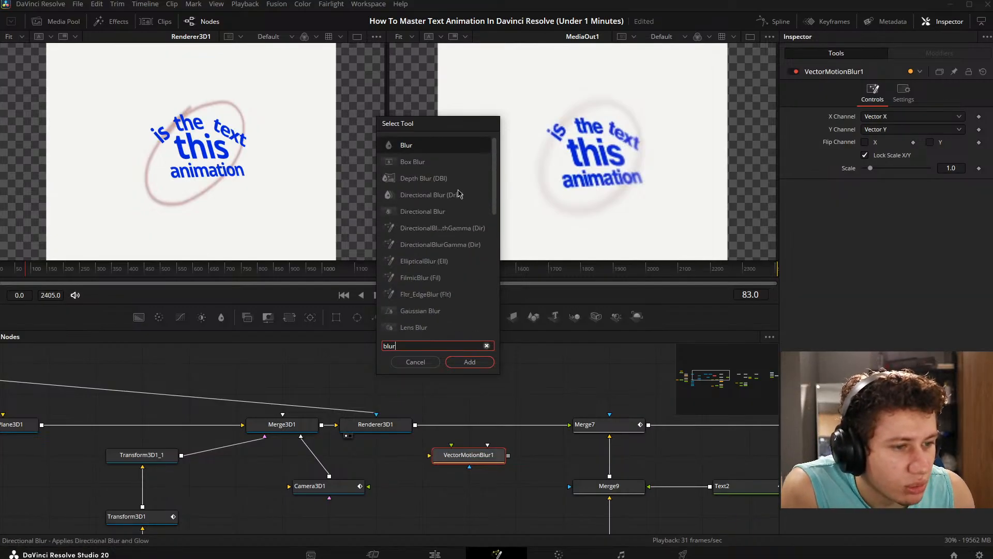
pyautogui.scroll(-5, 460, 188)
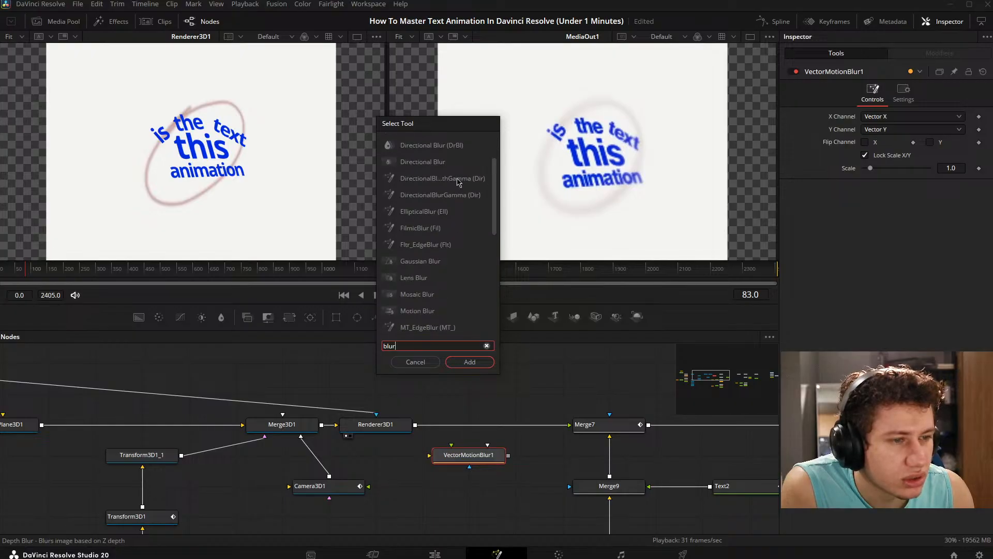
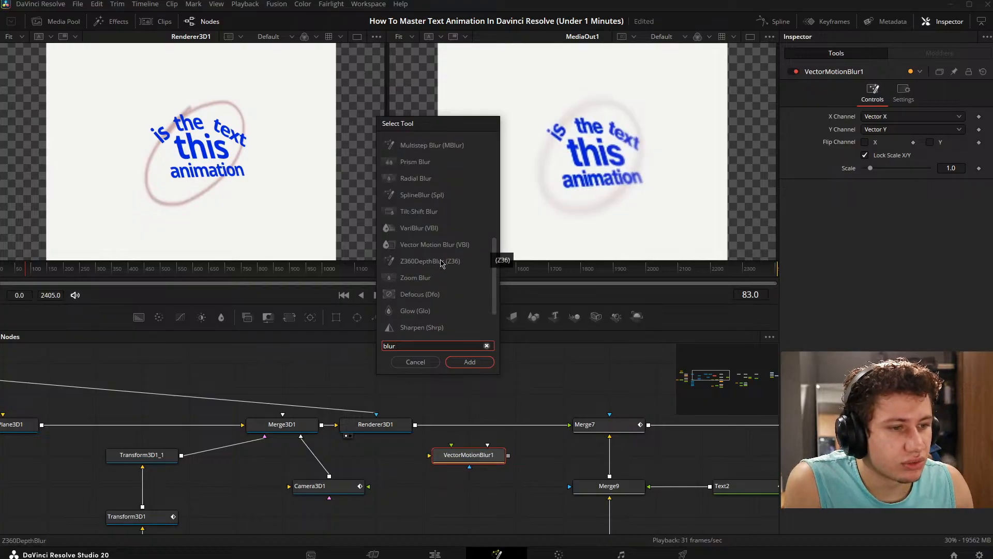
# - Add a Z360DepthBlur node between Renderer3D1 and Merge7 and preview it beside MediaOut1
pyautogui.scroll(-1, 453, 228)
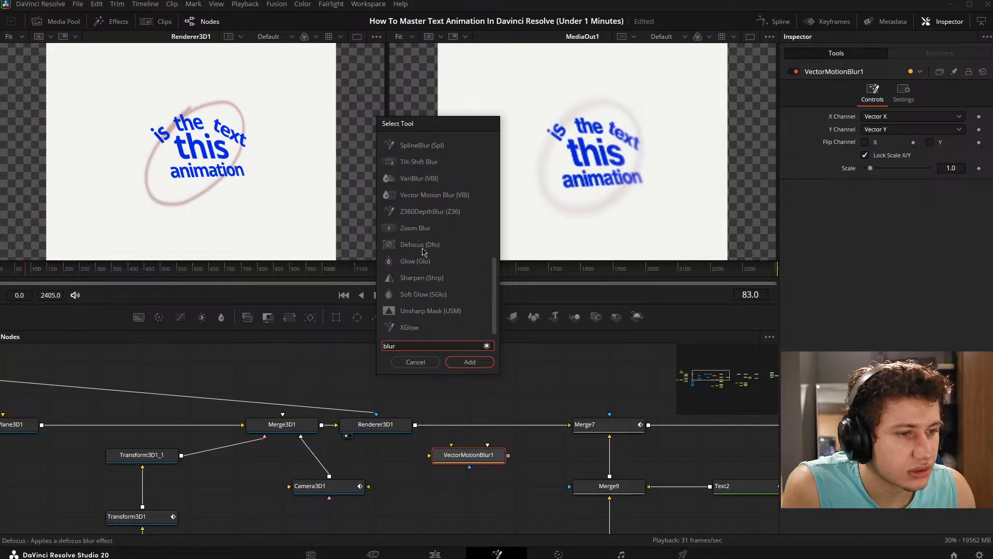
pyautogui.click(430, 211)
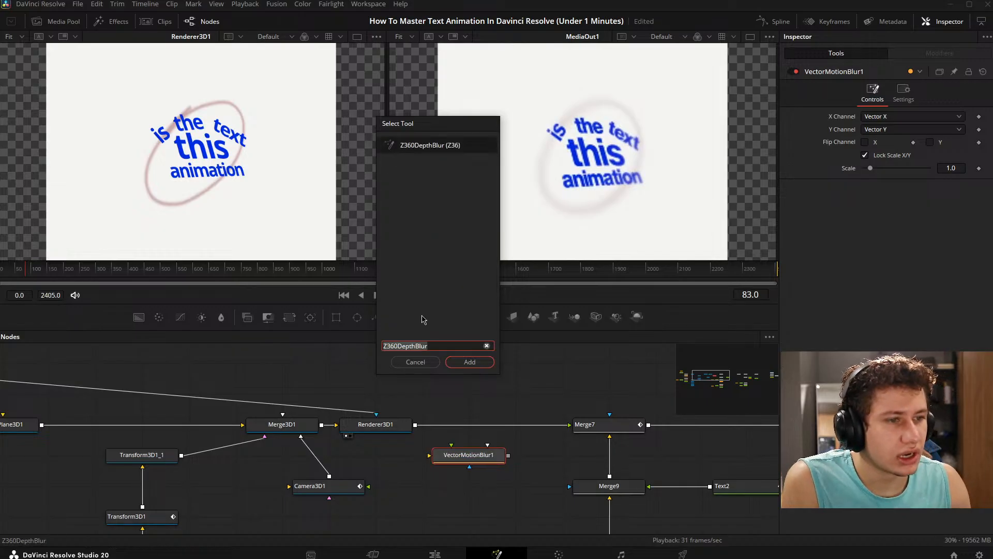
pyautogui.click(470, 362)
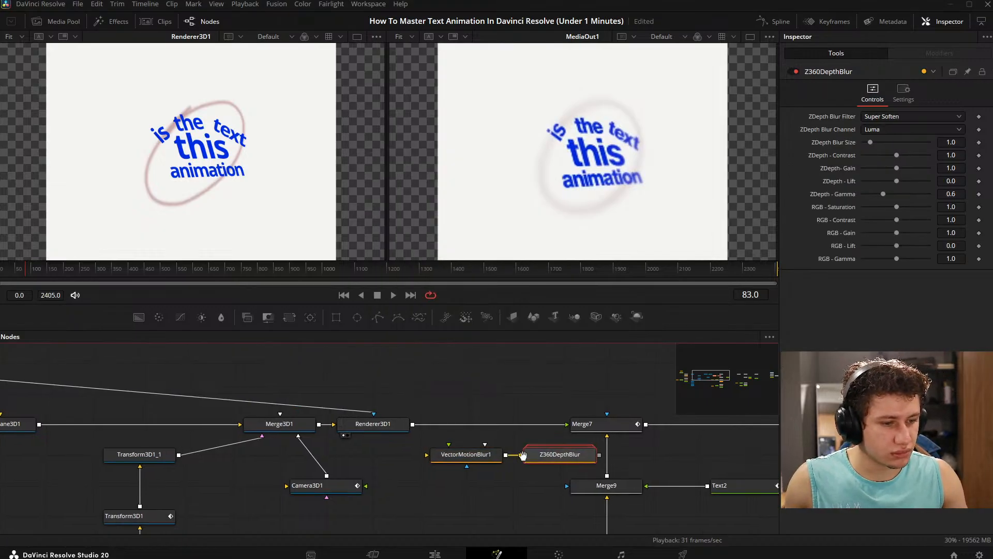
pyautogui.moveTo(523, 455); pyautogui.dragTo(417, 473)
pyautogui.moveTo(450, 436); pyautogui.dragTo(278, 514)
pyautogui.moveTo(467, 467); pyautogui.dragTo(467, 406)
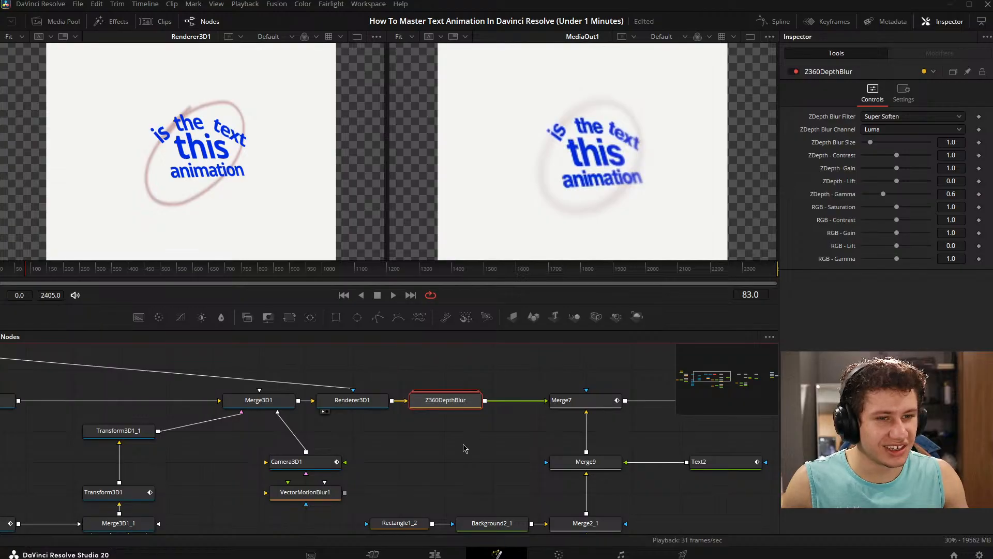
pyautogui.moveTo(456, 406); pyautogui.dragTo(255, 164)
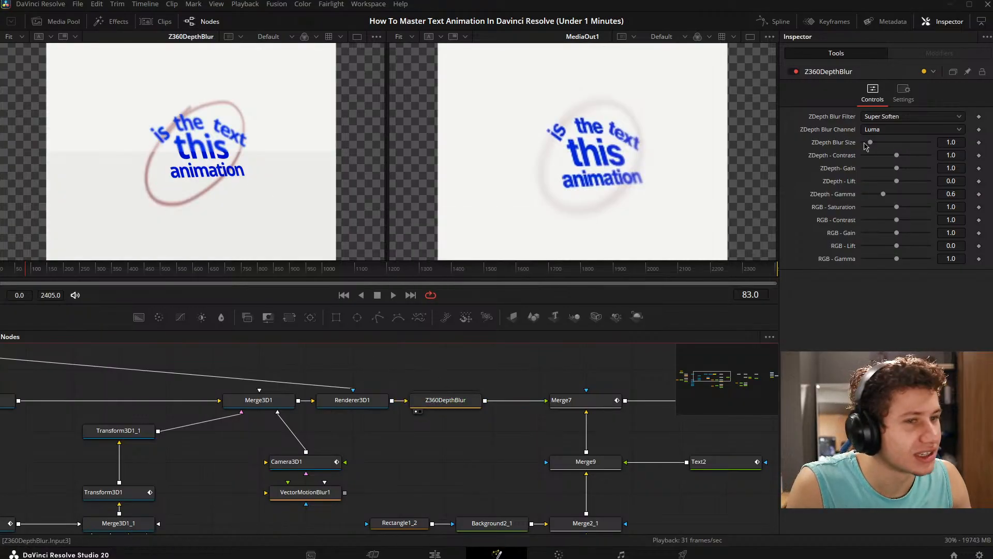
# - Try a ZDepth Blur Size of 8.58 on the Z360DepthBlur node and restore it to 1.0
pyautogui.click(865, 145)
pyautogui.click(871, 145)
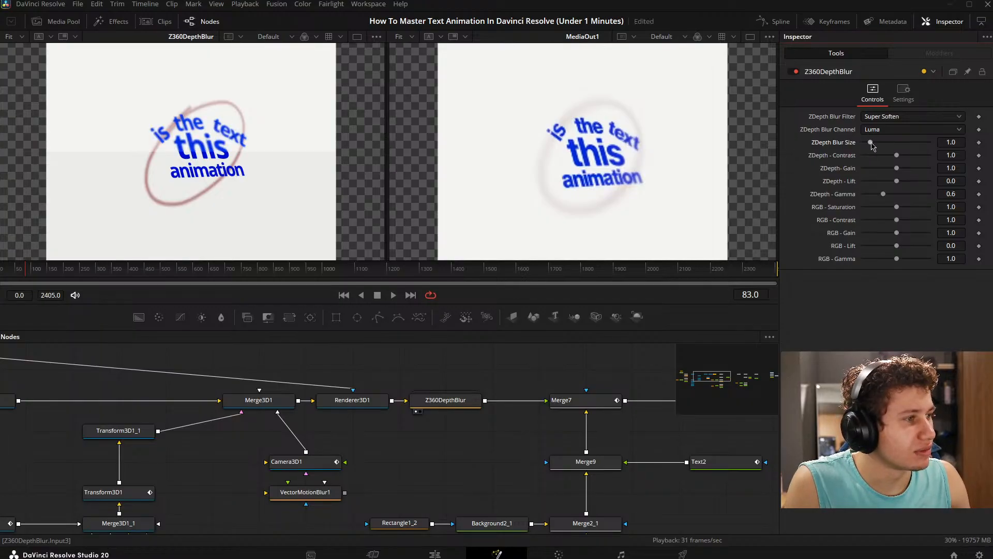
pyautogui.moveTo(871, 144); pyautogui.dragTo(932, 142)
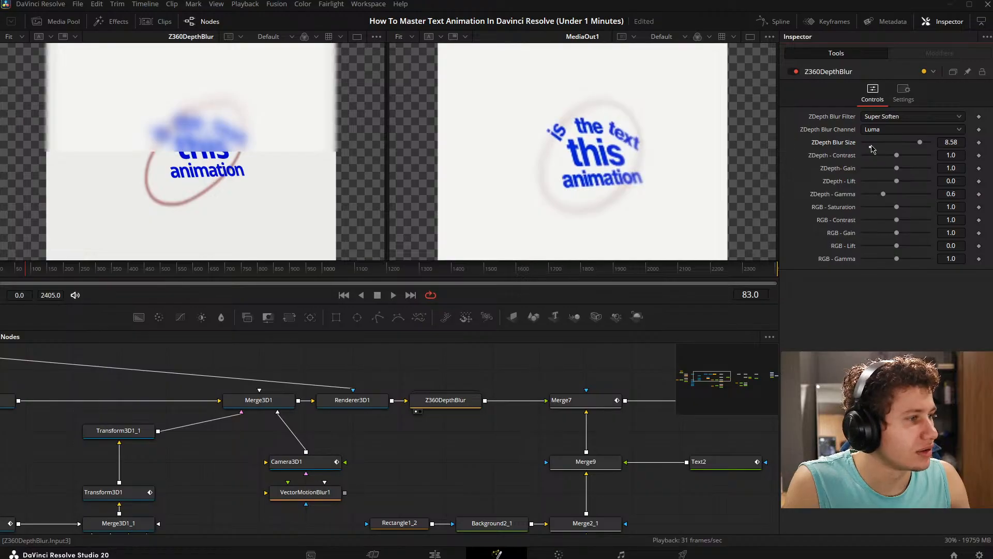
pyautogui.moveTo(871, 146); pyautogui.dragTo(897, 158)
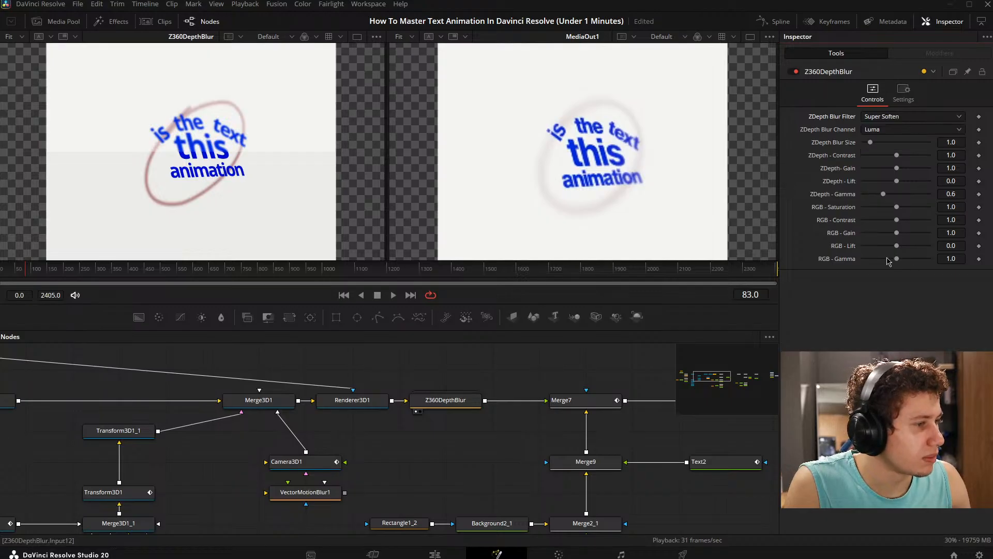
# - Clear both viewers and delete the Z360DepthBlur node from the composition
pyautogui.doubleClick(434, 394)
pyautogui.moveTo(541, 420); pyautogui.dragTo(559, 294)
pyautogui.scroll(-5, 548, 386)
pyautogui.scroll(-5, 444, 373)
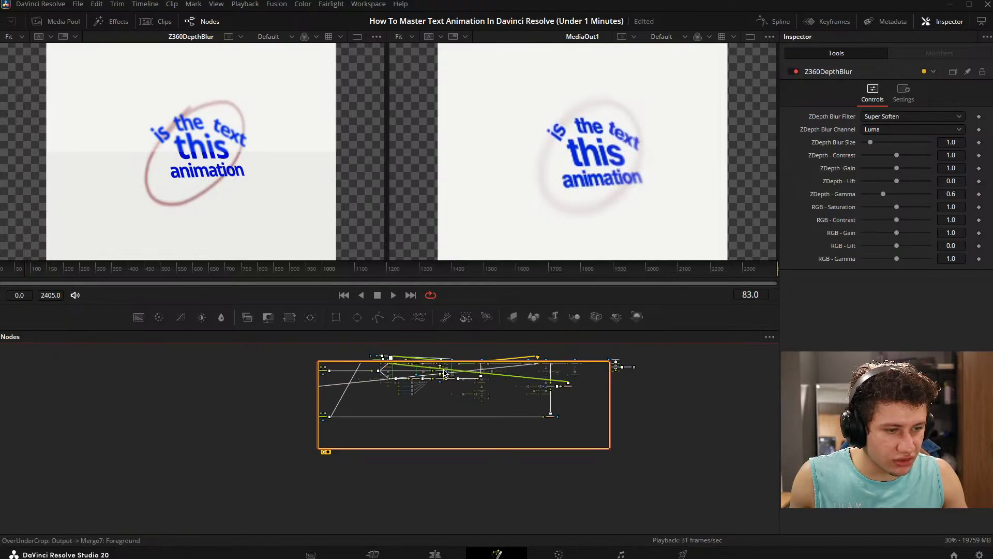
pyautogui.moveTo(443, 384); pyautogui.dragTo(424, 433)
pyautogui.hotkey('ctrl', 'e')
pyautogui.scroll(5, 421, 399)
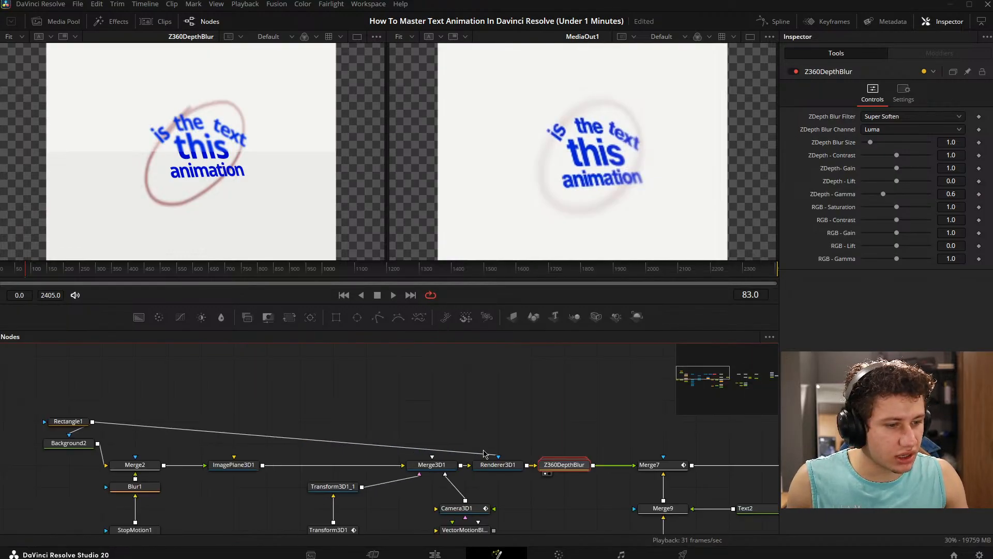
pyautogui.moveTo(484, 454); pyautogui.dragTo(395, 382)
pyautogui.moveTo(452, 365); pyautogui.dragTo(503, 407)
pyautogui.press('`')
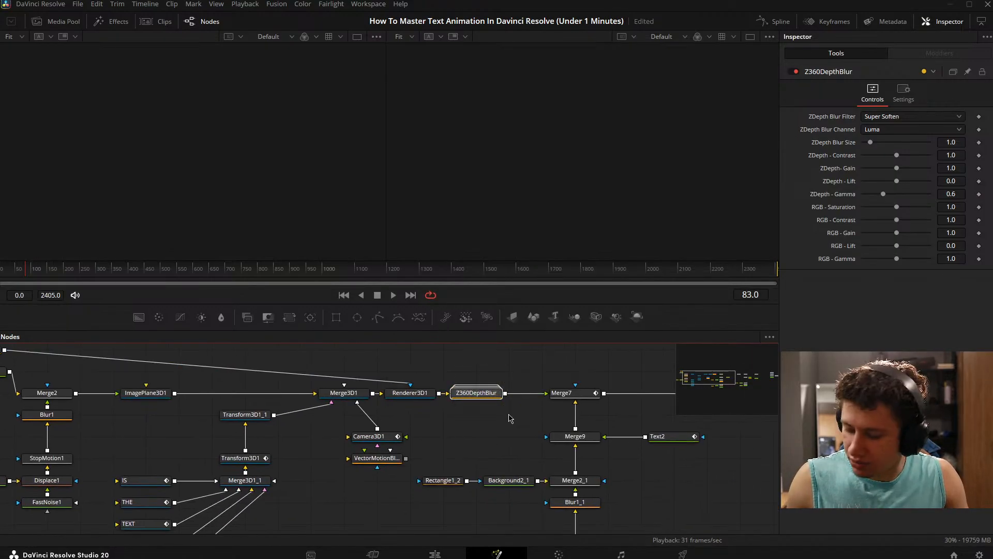
pyautogui.press('Delete')
# - Insert the VectorMotionBlur1 node between Renderer3D1 and Merge7 and show it beside MediaOut1 in the viewers
pyautogui.moveTo(377, 458); pyautogui.dragTo(447, 410)
pyautogui.moveTo(454, 416); pyautogui.dragTo(285, 183)
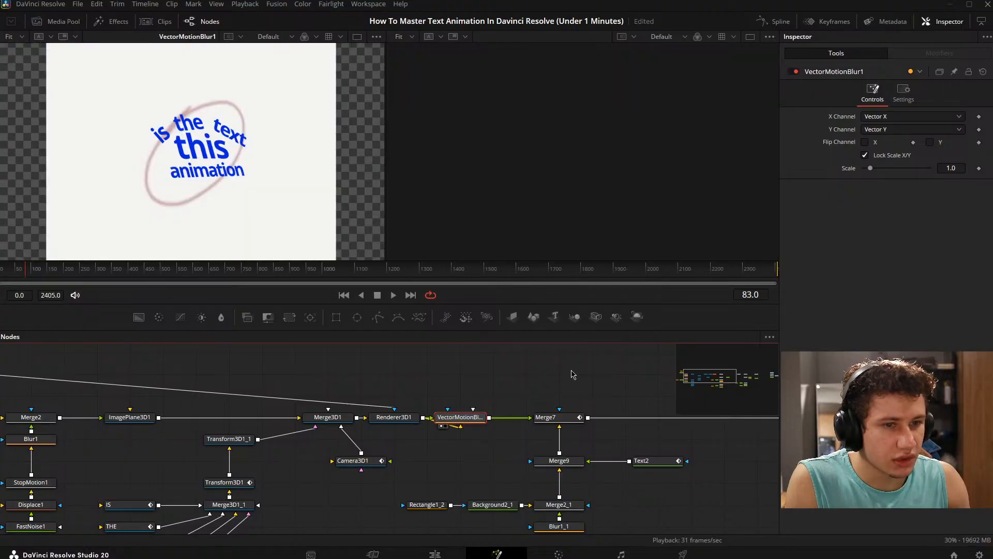
pyautogui.moveTo(592, 374); pyautogui.dragTo(261, 373)
pyautogui.moveTo(714, 449); pyautogui.dragTo(254, 440)
pyautogui.moveTo(584, 433); pyautogui.dragTo(582, 223)
pyautogui.moveTo(366, 459); pyautogui.dragTo(573, 431)
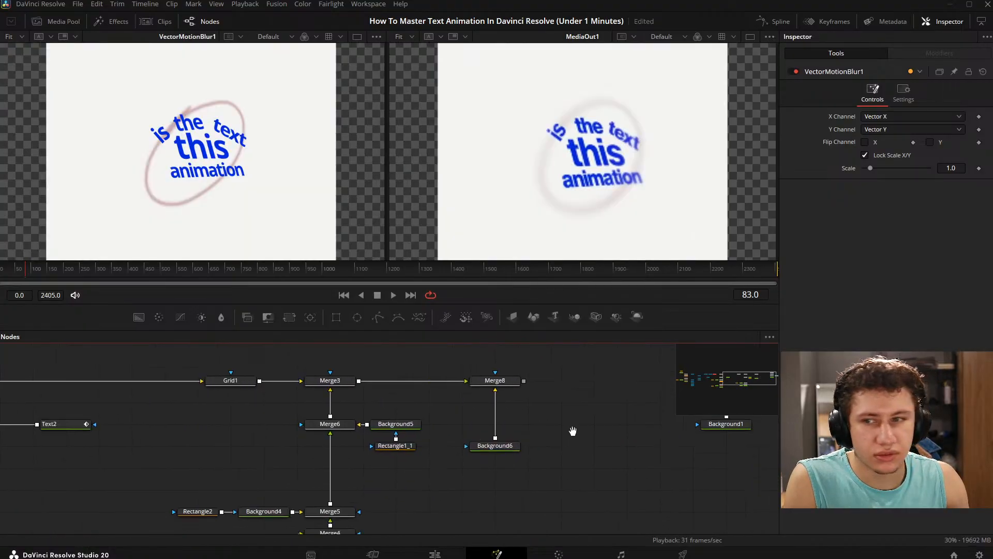
pyautogui.moveTo(212, 408); pyautogui.dragTo(665, 434)
pyautogui.moveTo(404, 405); pyautogui.dragTo(565, 401)
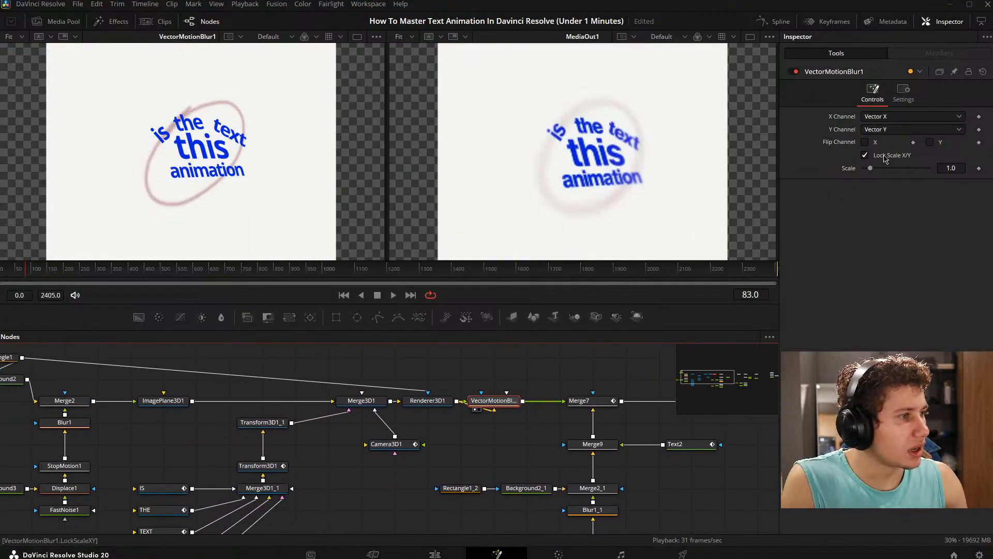
# - Try a scale of 5.35 and the flipped X channel on VectorMotionBlur1, and restore the default settings
pyautogui.moveTo(870, 169); pyautogui.dragTo(891, 168)
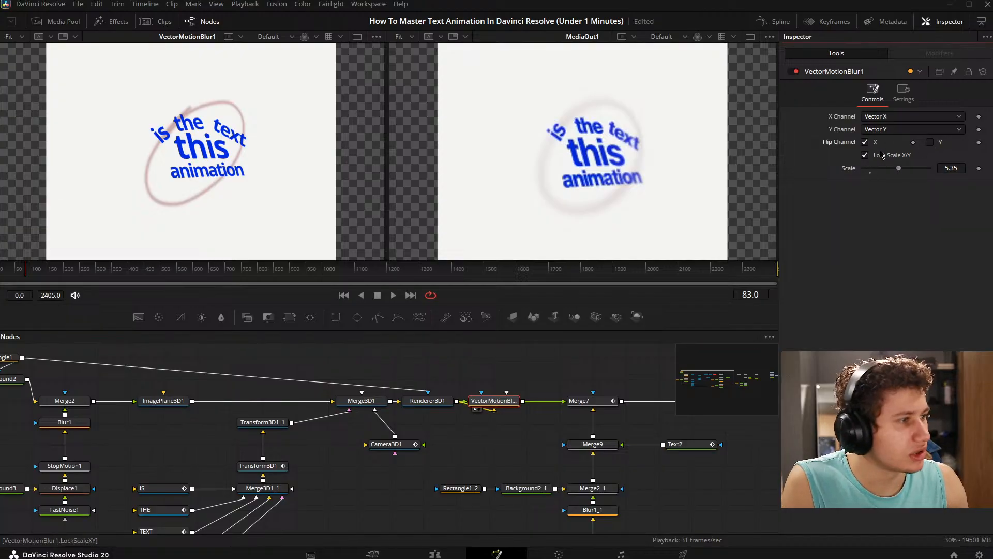
pyautogui.click(866, 143)
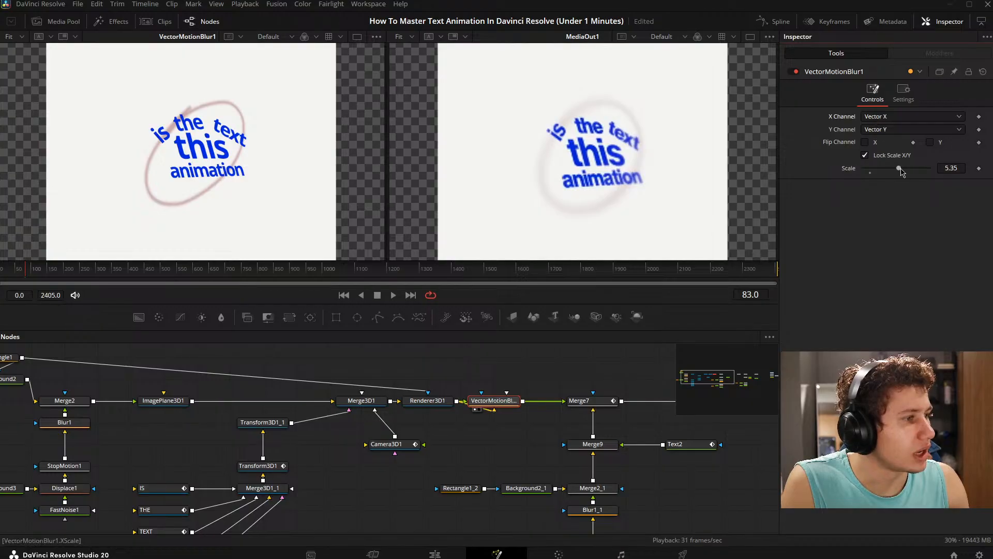
pyautogui.moveTo(899, 169)
pyautogui.mouseDown()
pyautogui.moveTo(882, 172)
pyautogui.moveTo(895, 178)
pyautogui.mouseUp()
pyautogui.click(870, 173)
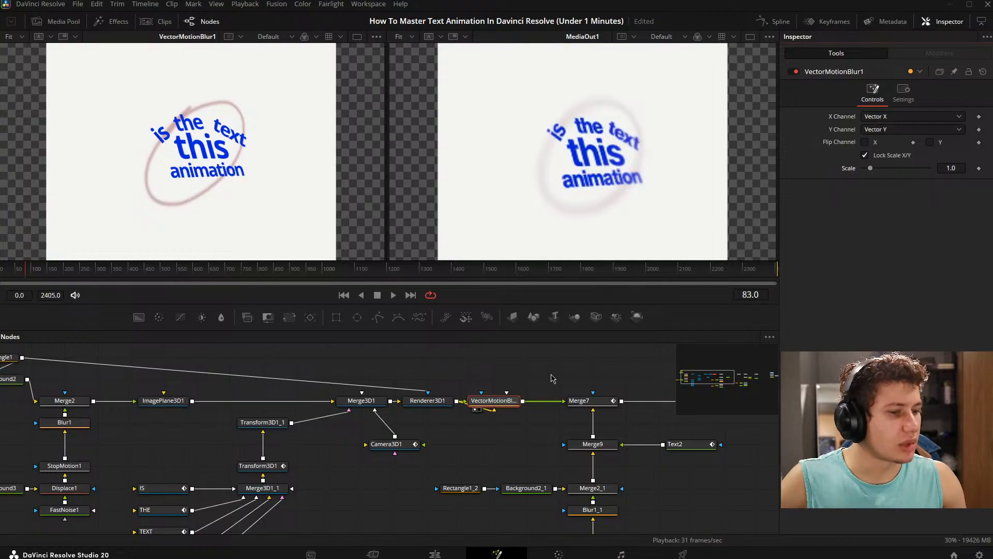
# - Replace the VectorMotionBlur1 node with a Lens Blur node between Renderer3D1 and Merge7
pyautogui.click(492, 404)
pyautogui.press('Delete')
pyautogui.hotkey('shift', 'space')
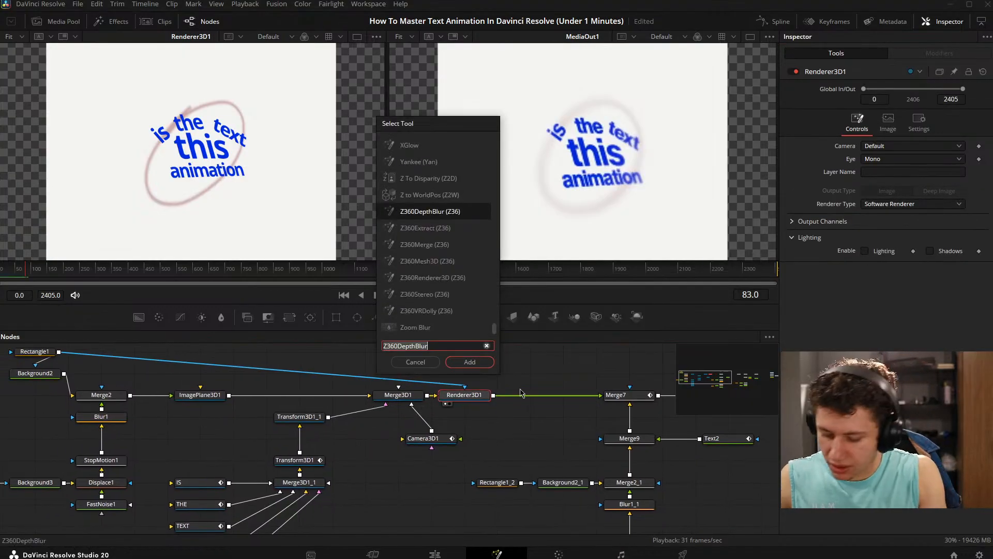
pyautogui.write('len')
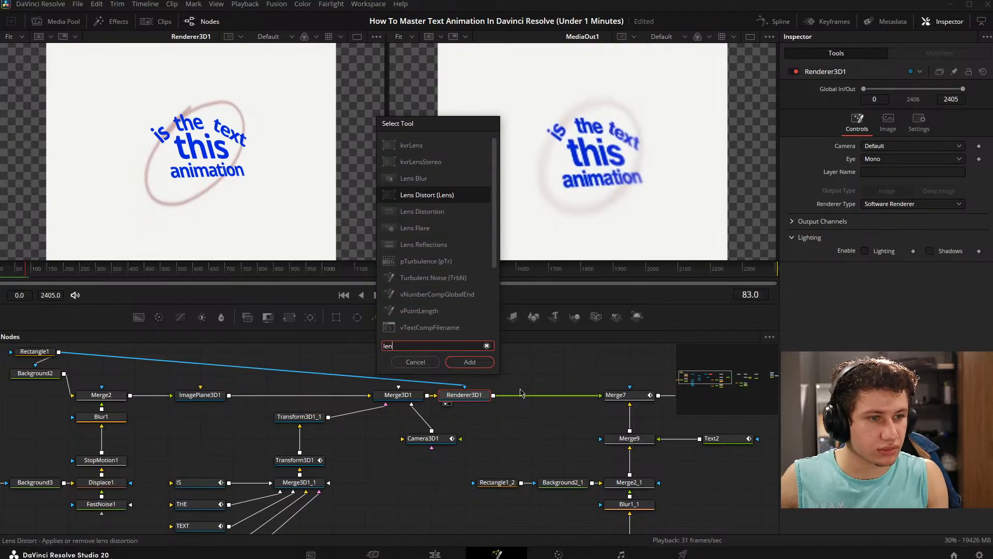
pyautogui.press('Up')
pyautogui.press('Return')
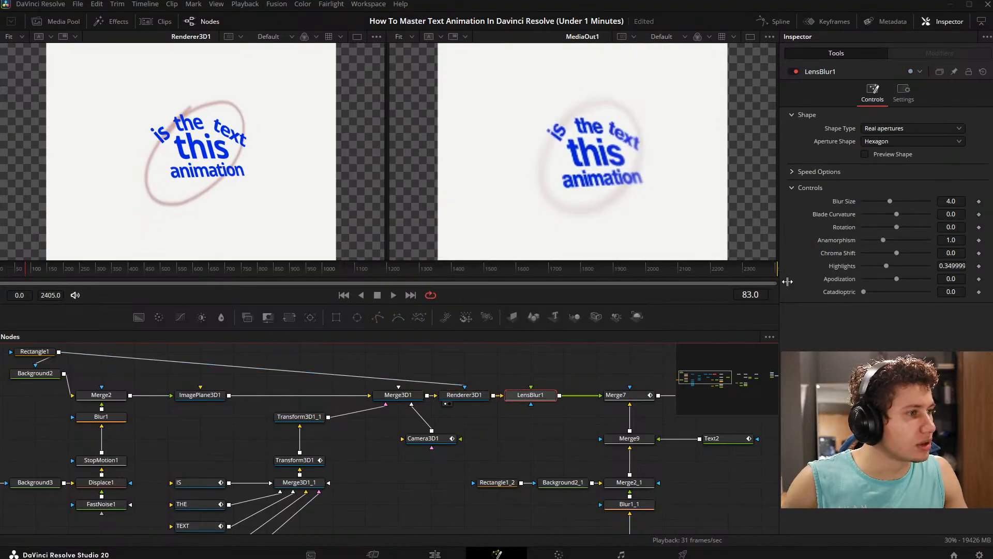
# - Check the Camera3D1 controls for focus options, including the Stereo, Film Back, Control Visibility and Focal Plane settings
pyautogui.moveTo(439, 439); pyautogui.dragTo(551, 348)
pyautogui.moveTo(424, 420); pyautogui.dragTo(347, 492)
pyautogui.click(463, 417)
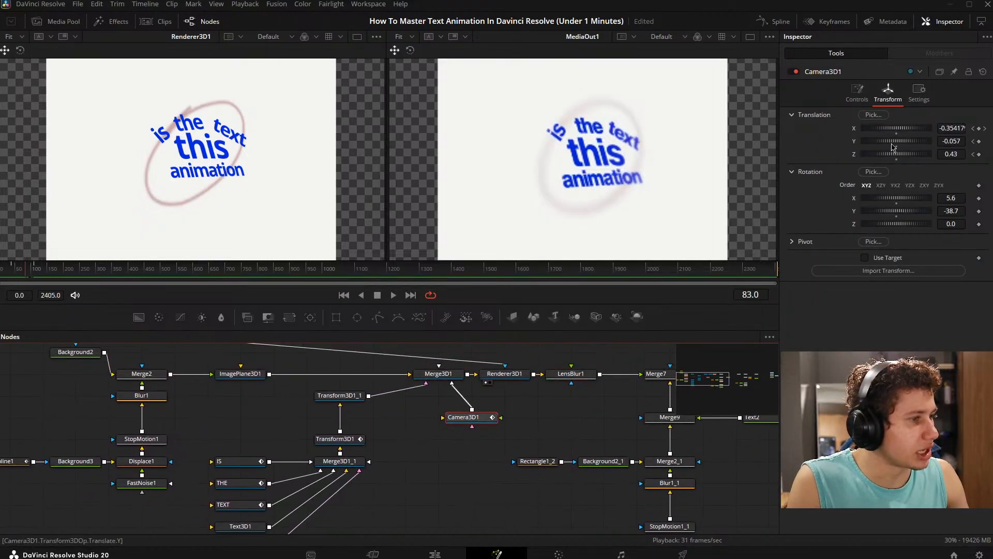
pyautogui.click(856, 93)
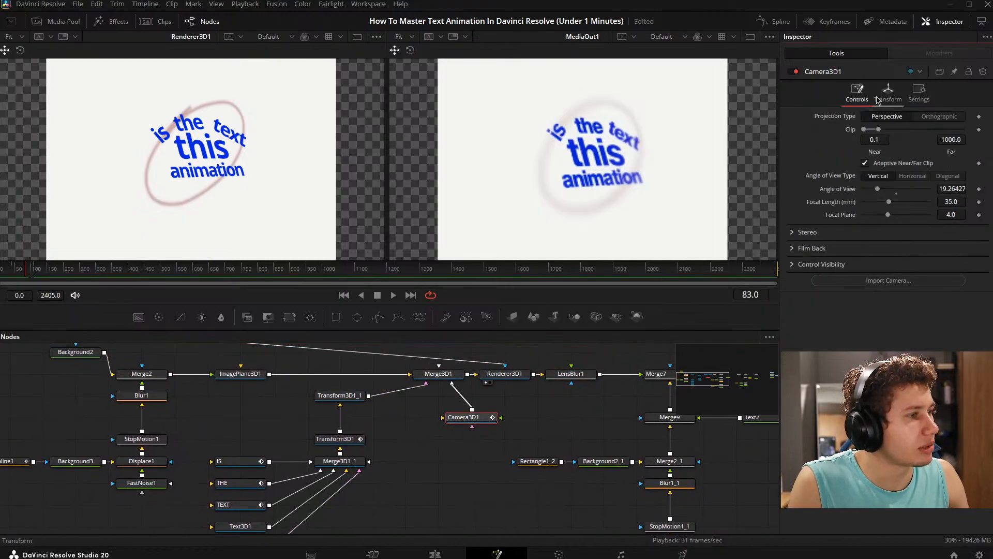
pyautogui.click(792, 248)
pyautogui.click(797, 248)
pyautogui.click(792, 264)
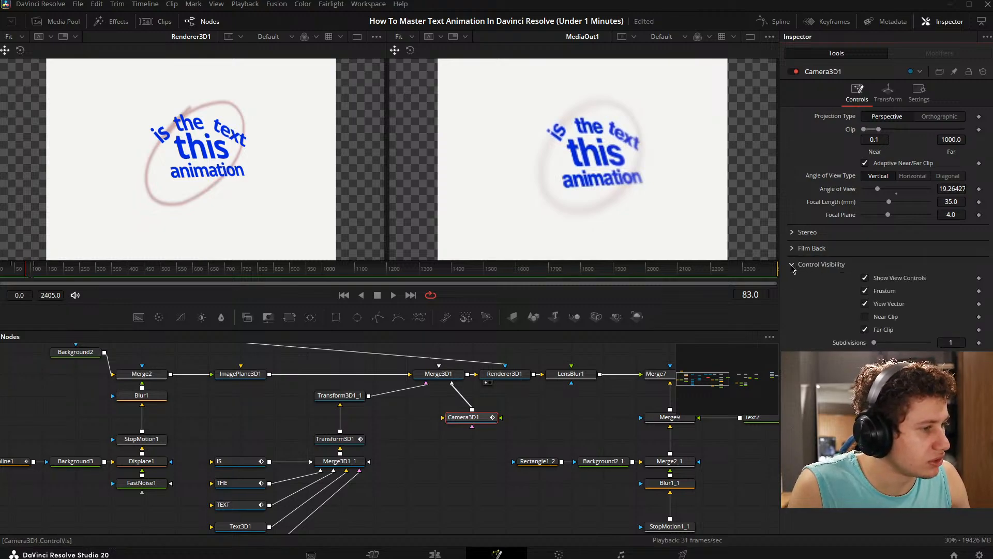
pyautogui.click(792, 249)
pyautogui.click(793, 249)
pyautogui.click(792, 233)
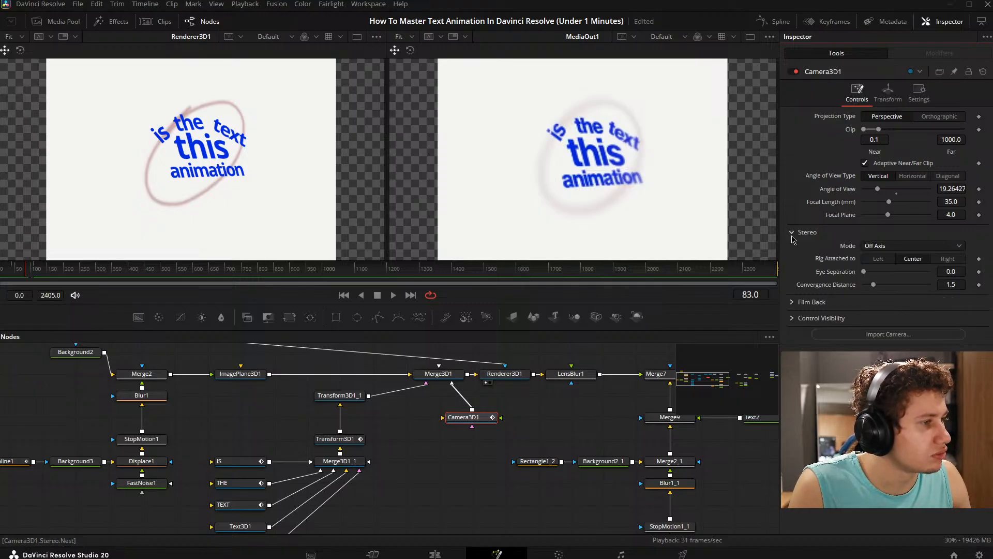
pyautogui.moveTo(885, 218); pyautogui.dragTo(889, 219)
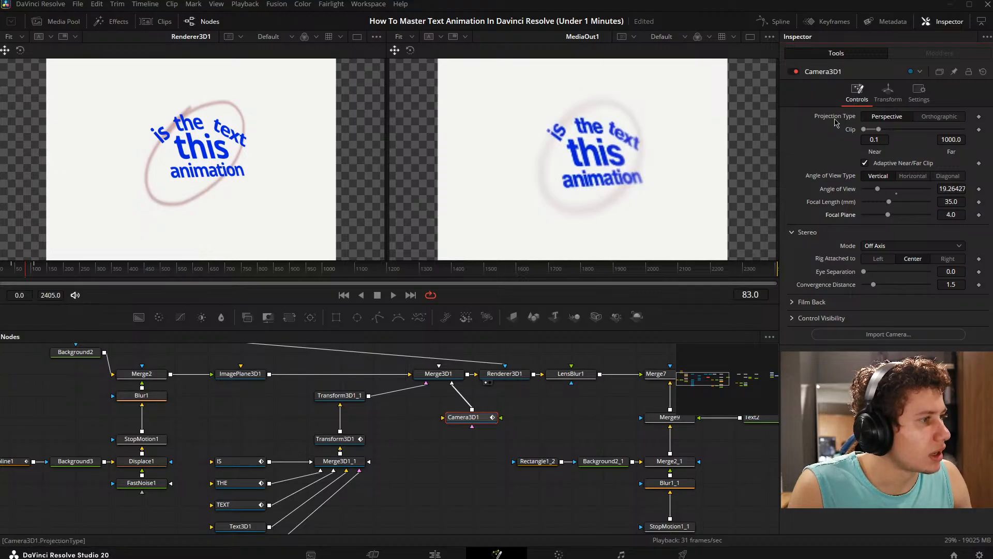
# - Show the LensBlur1 output beside MediaOut1 and set its Blur Size to 2.99
pyautogui.click(571, 373)
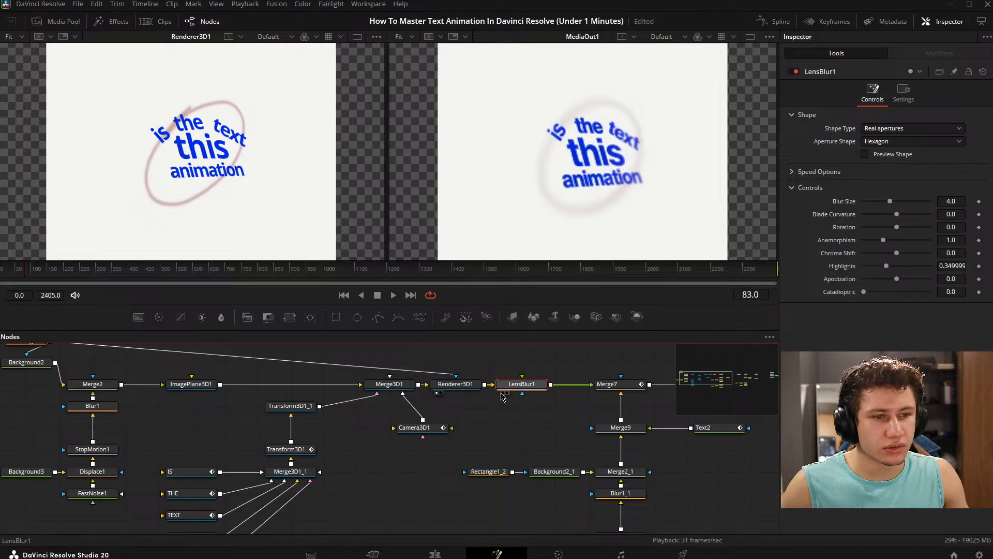
pyautogui.moveTo(530, 388); pyautogui.dragTo(244, 206)
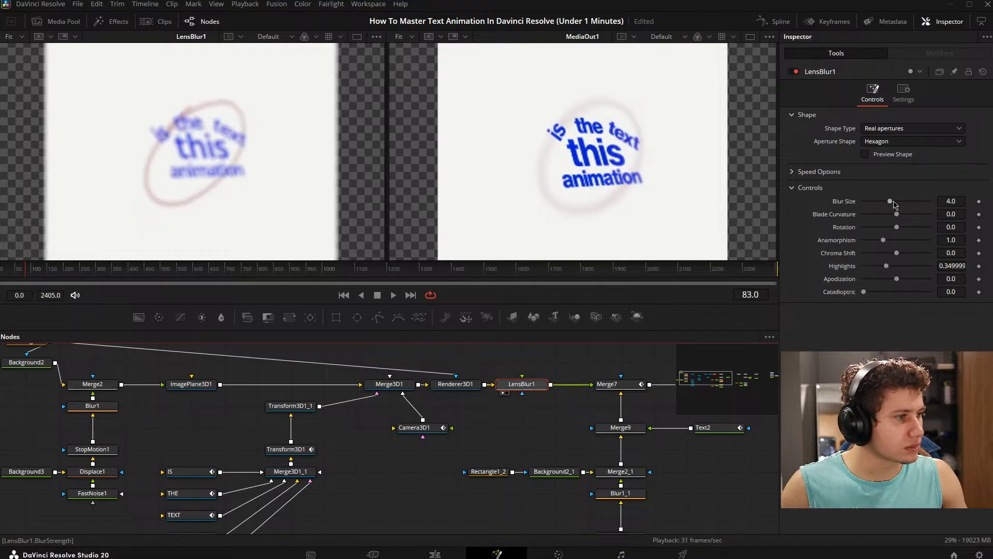
pyautogui.moveTo(891, 201); pyautogui.dragTo(883, 201)
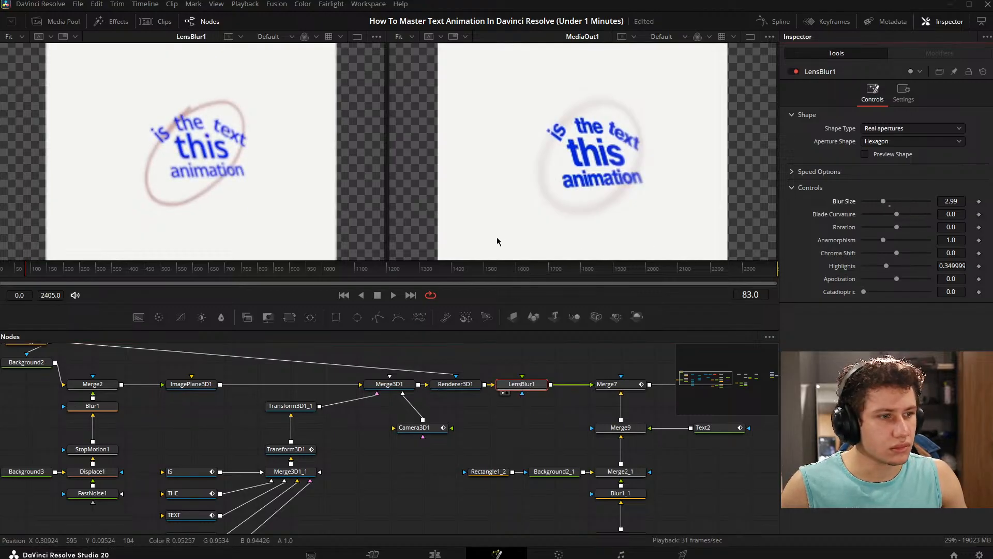
# - Go to frame 60 and set the Blur Size of LensBlur1 to 2.5
pyautogui.moveTo(403, 270); pyautogui.dragTo(18, 289)
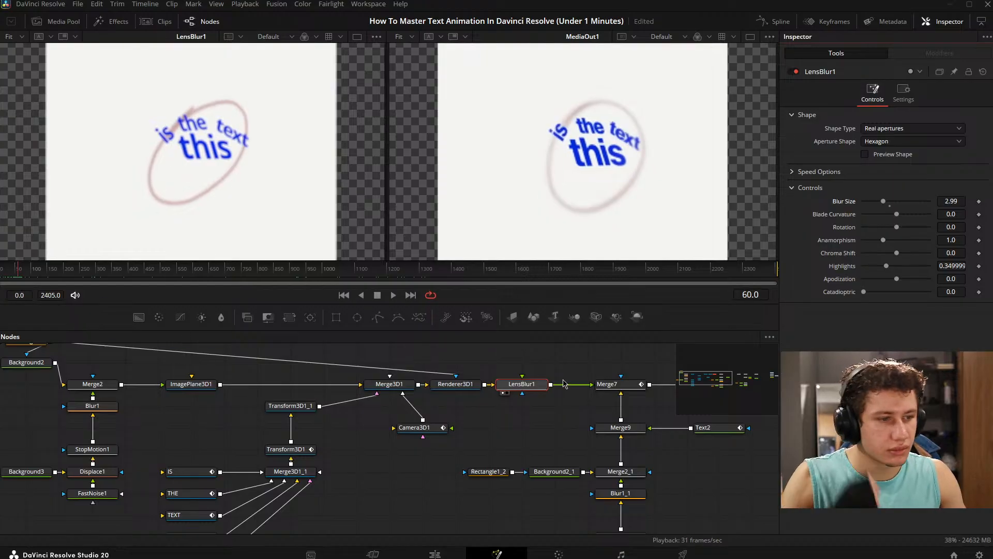
pyautogui.moveTo(549, 374); pyautogui.dragTo(557, 380)
pyautogui.moveTo(954, 201); pyautogui.dragTo(926, 201)
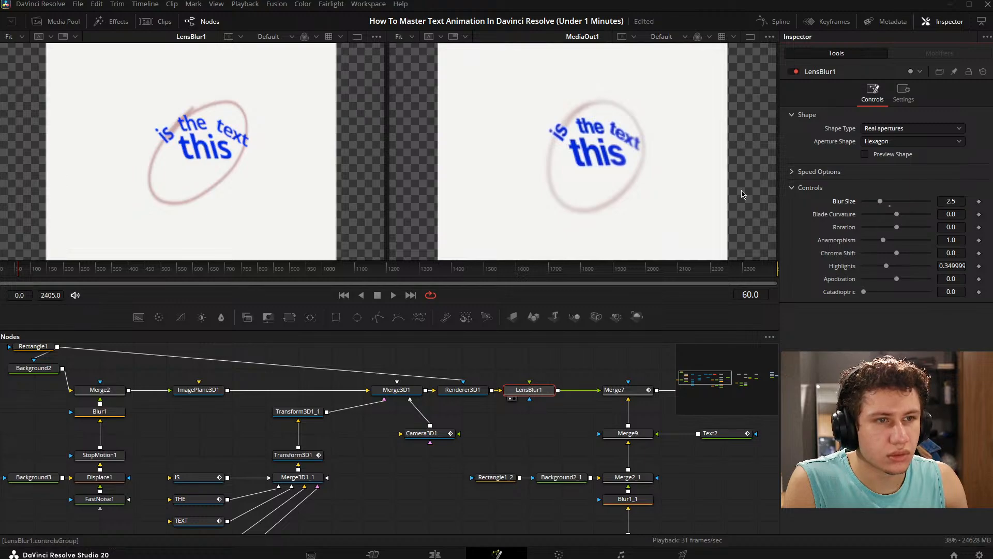
# - Set the timeline playback resolution to Full and check that the option is selected
pyautogui.click(246, 5)
pyautogui.moveTo(362, 41)
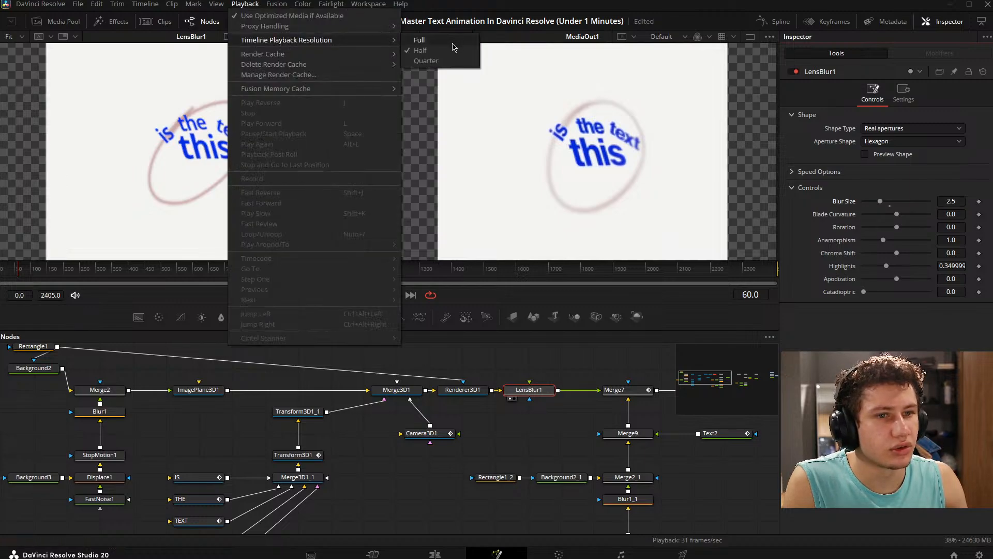
pyautogui.click(453, 44)
pyautogui.click(245, 8)
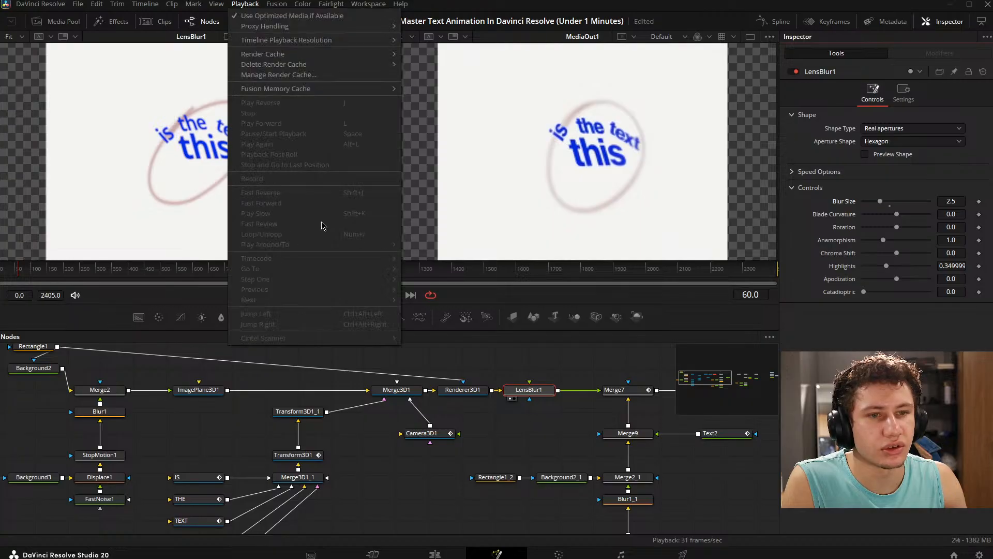
pyautogui.moveTo(324, 43)
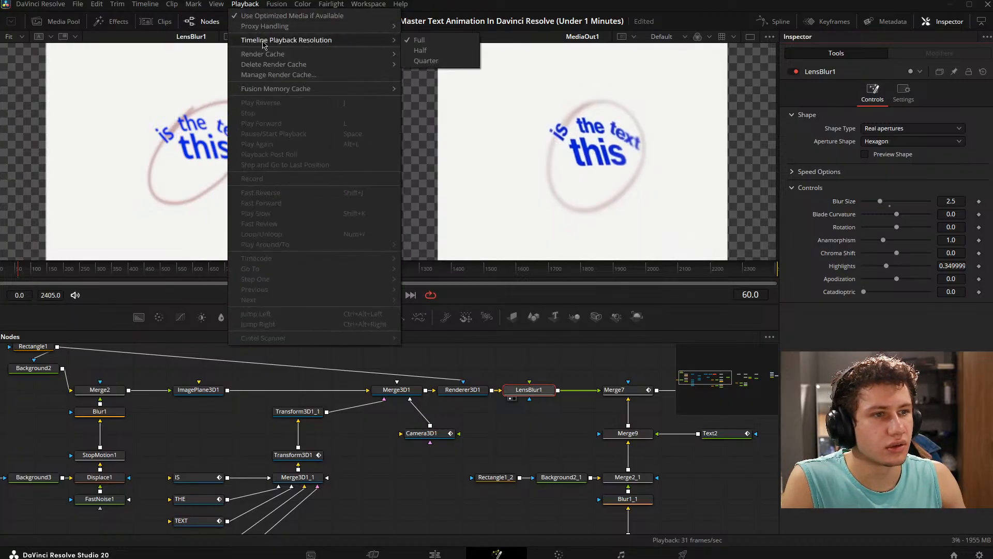
pyautogui.click(551, 4)
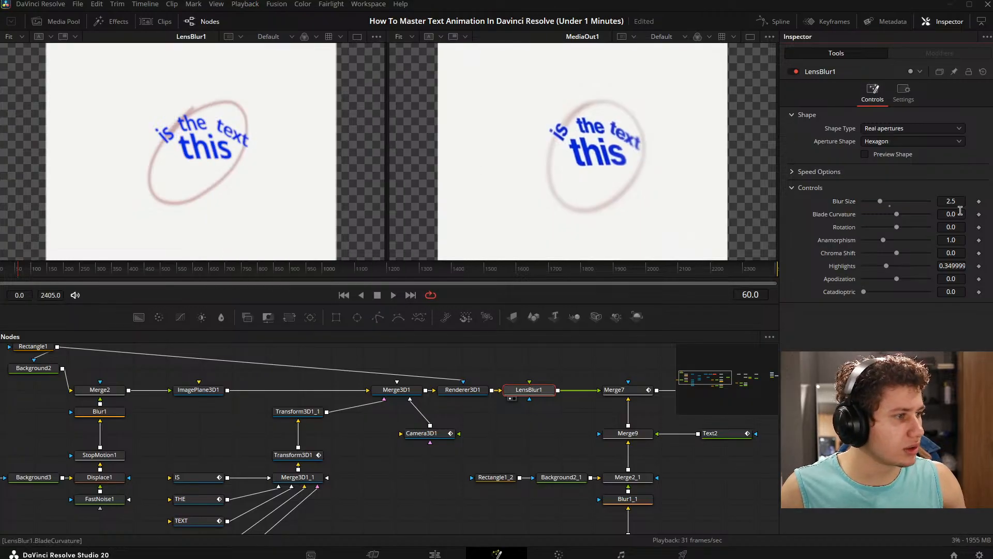
# - Fine-tune the Blur Size of LensBlur1 to 2.49
pyautogui.moveTo(960, 203); pyautogui.dragTo(942, 203)
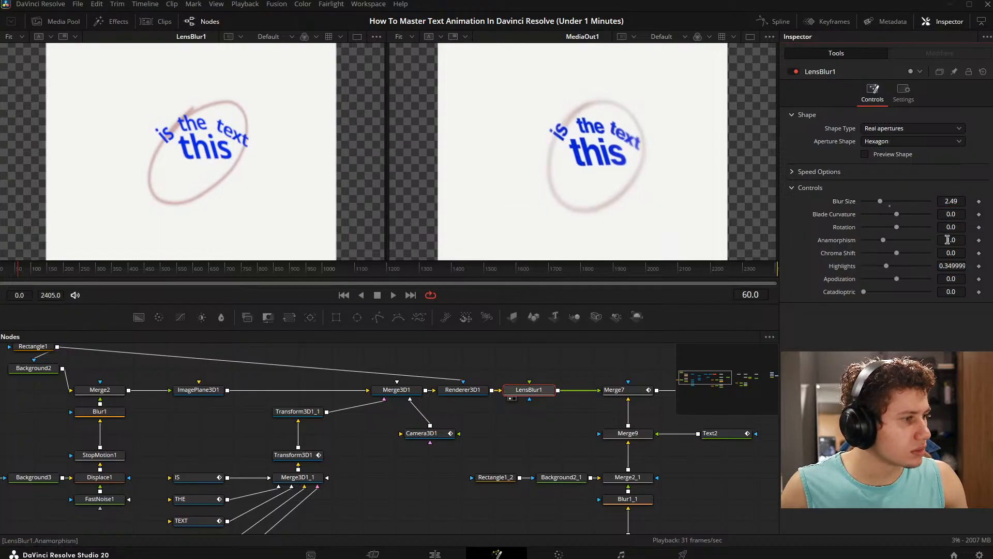
# - Set LensBlur1's Anamorphism to 1.051, Apodization to -0.39 and Highlights to 0
pyautogui.moveTo(948, 239)
pyautogui.mouseDown()
pyautogui.moveTo(991, 240)
pyautogui.moveTo(955, 239)
pyautogui.moveTo(966, 239)
pyautogui.mouseUp()
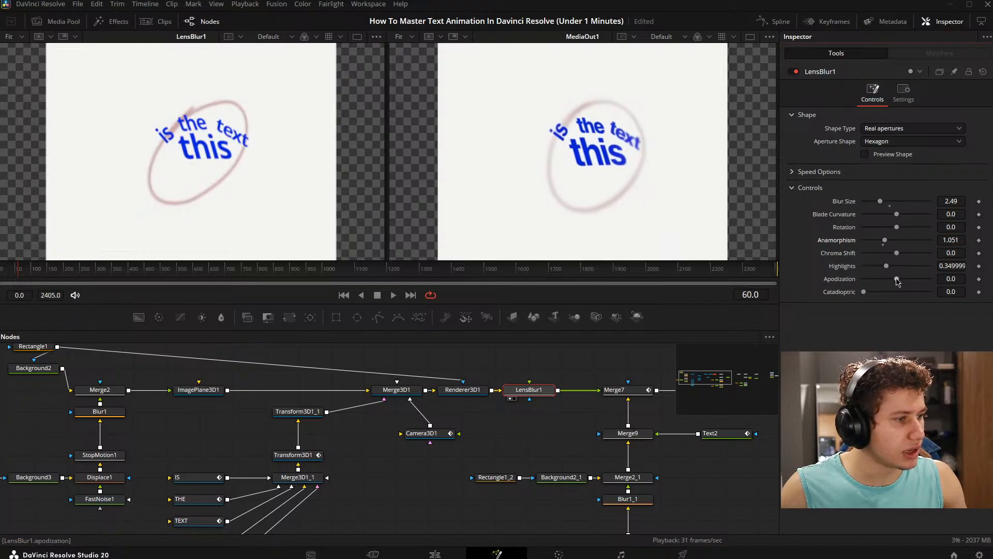
pyautogui.moveTo(981, 267); pyautogui.dragTo(960, 280)
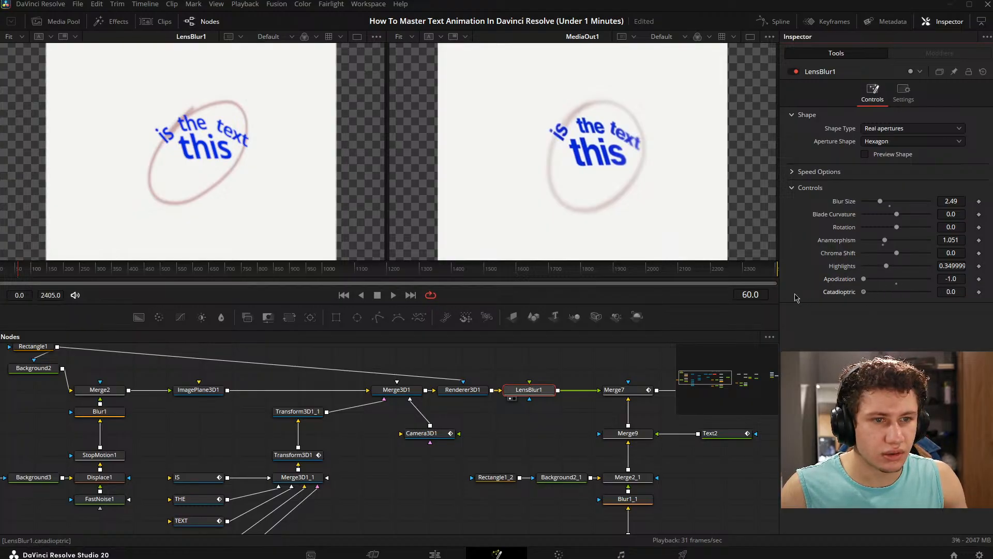
pyautogui.moveTo(864, 280); pyautogui.dragTo(868, 265)
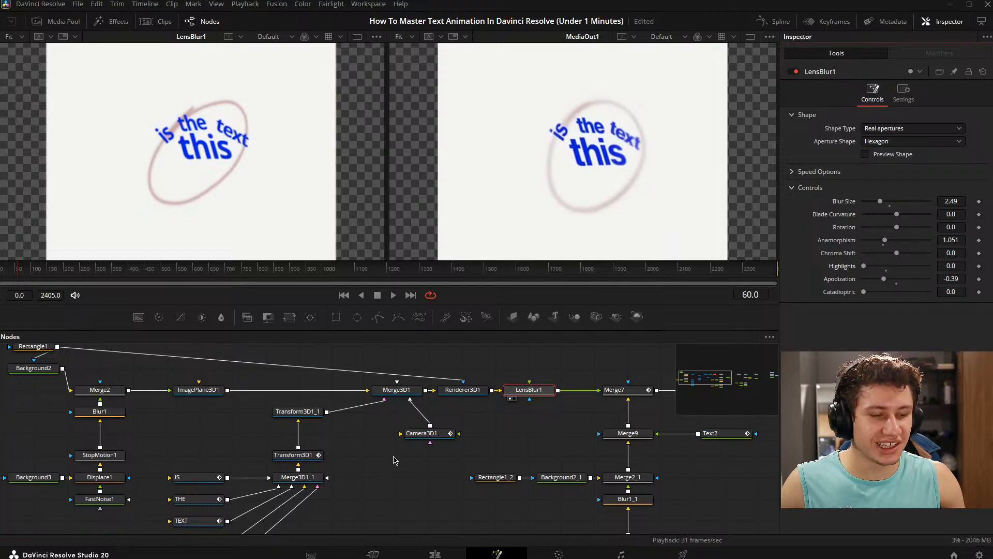
# - Nudge the Blur Size of LensBlur1 up to 2.52 and glance at its speed options
pyautogui.moveTo(565, 387)
pyautogui.mouseDown()
pyautogui.moveTo(473, 389)
pyautogui.moveTo(494, 387)
pyautogui.mouseUp()
pyautogui.moveTo(951, 199)
pyautogui.mouseDown()
pyautogui.moveTo(972, 199)
pyautogui.moveTo(952, 199)
pyautogui.mouseUp()
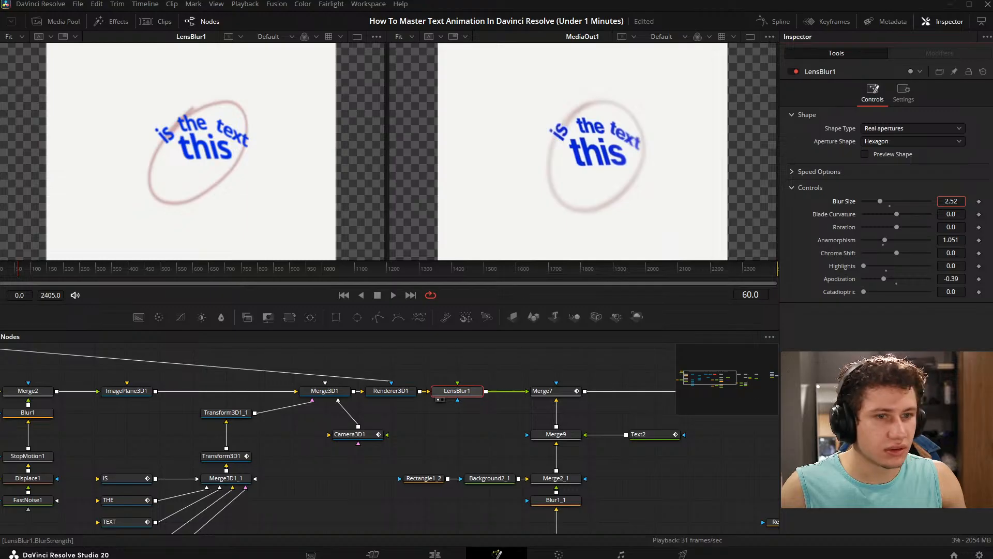
pyautogui.click(507, 367)
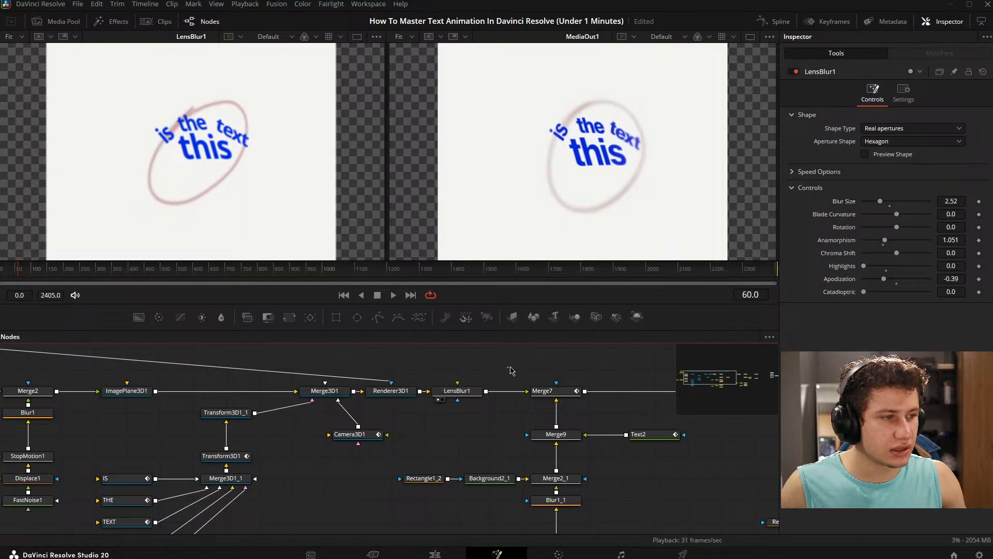
pyautogui.click(793, 172)
pyautogui.click(793, 173)
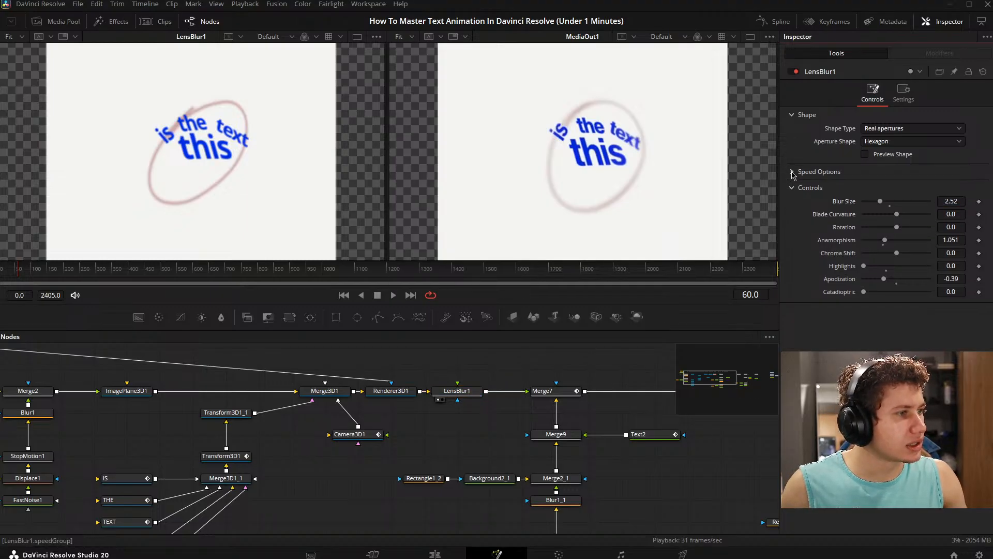
# - Add an ellipse mask to LensBlur1, narrow it to a width of about 0.24, and invert it
pyautogui.moveTo(439, 417); pyautogui.dragTo(465, 417)
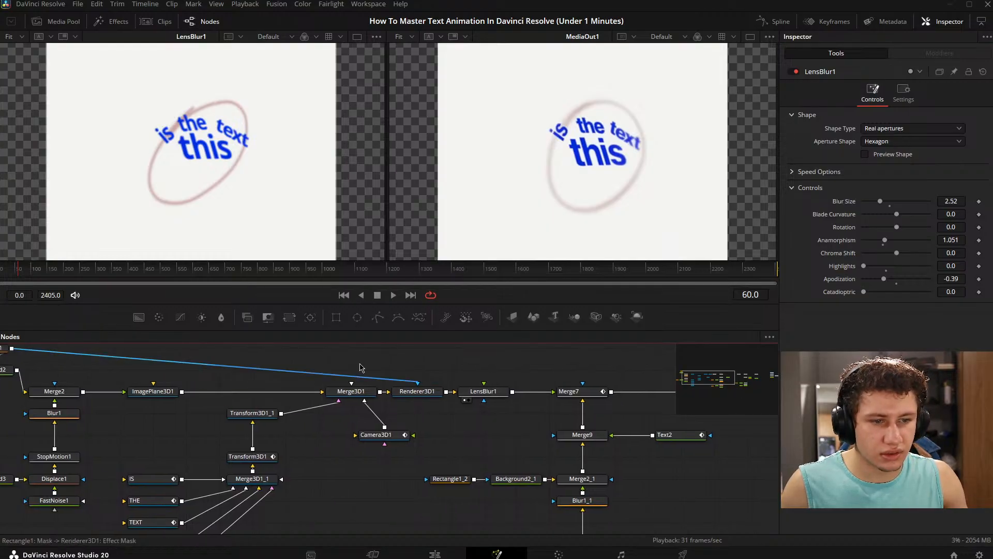
pyautogui.moveTo(357, 320); pyautogui.dragTo(483, 400)
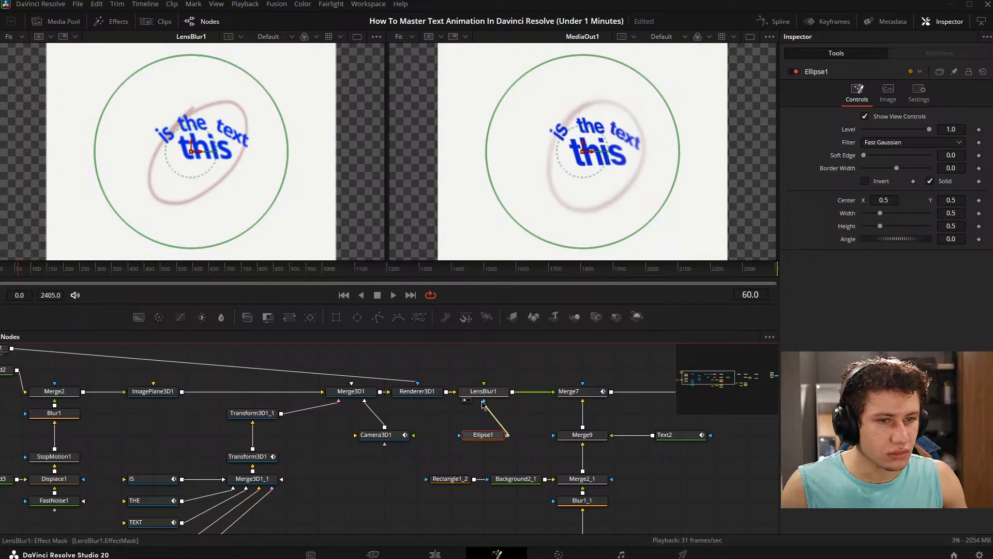
pyautogui.moveTo(288, 161); pyautogui.dragTo(236, 168)
pyautogui.click(865, 182)
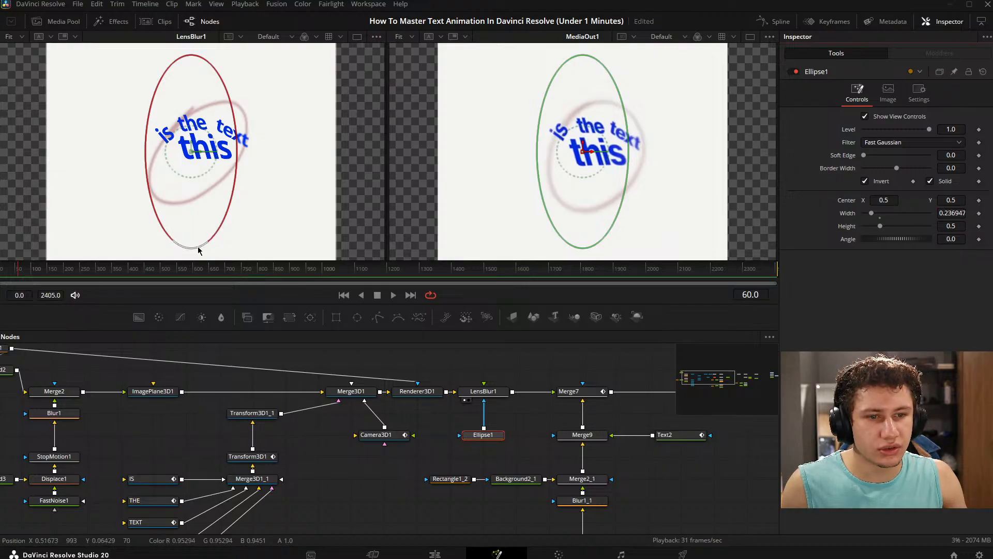
# - Fit the ellipse mask to the drawn circle: height about 0.33, width about 0.18, angle about -32, center about 0.52, 0.495
pyautogui.moveTo(200, 248); pyautogui.dragTo(199, 215)
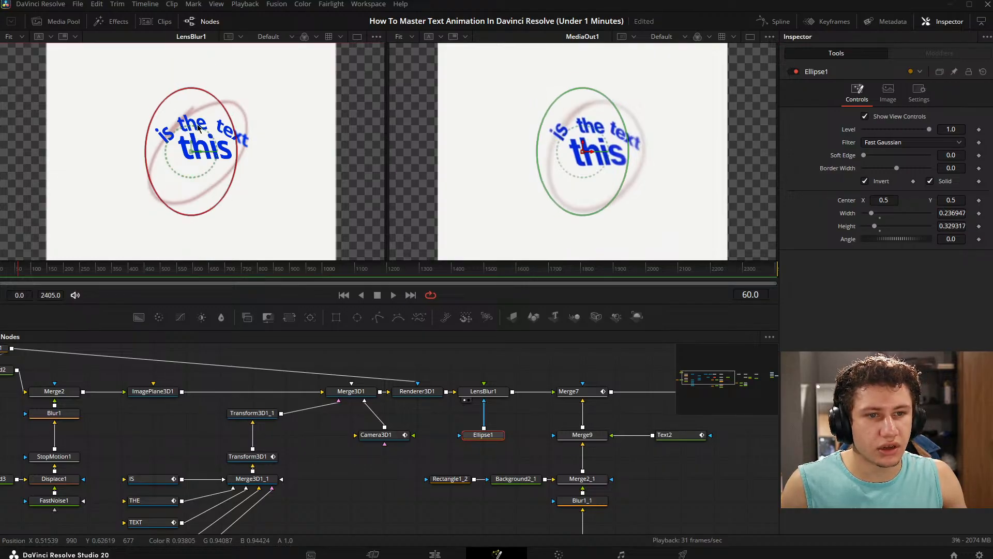
pyautogui.moveTo(200, 129); pyautogui.dragTo(219, 139)
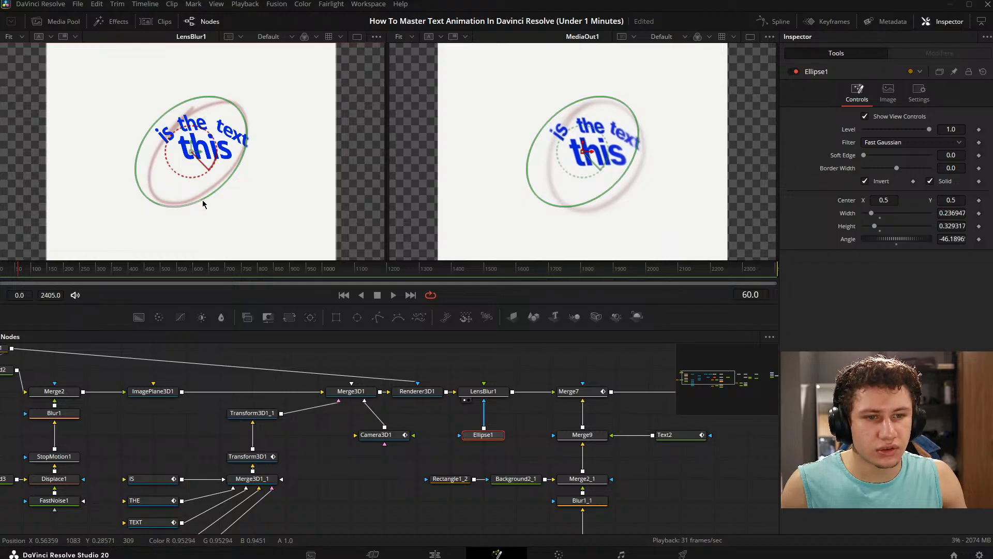
pyautogui.moveTo(212, 194); pyautogui.dragTo(208, 189)
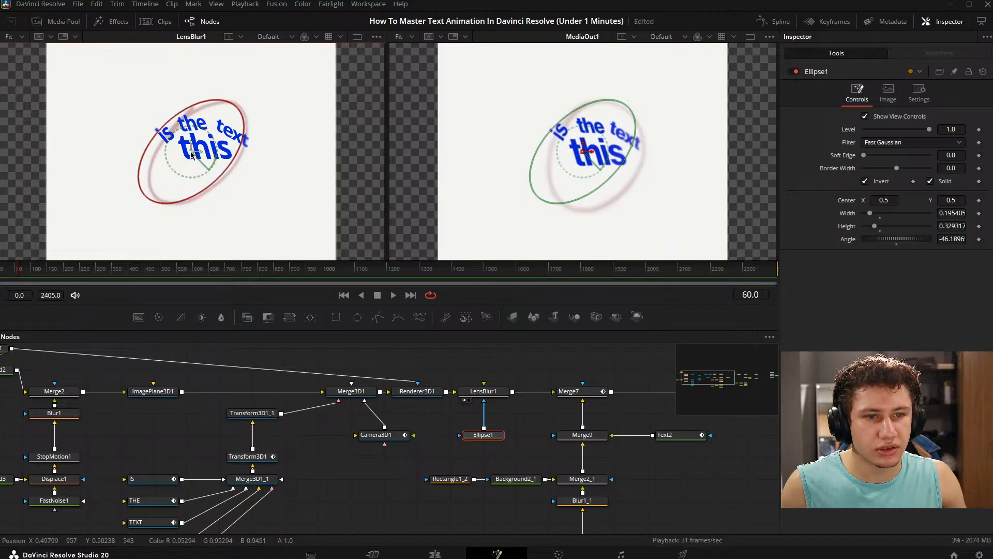
pyautogui.moveTo(191, 152); pyautogui.dragTo(228, 177)
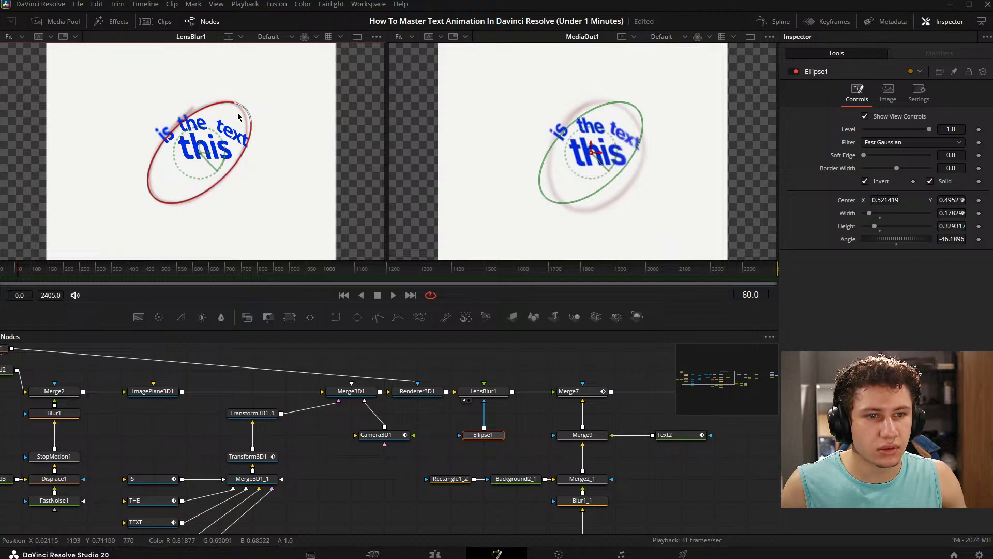
pyautogui.moveTo(220, 139); pyautogui.dragTo(216, 133)
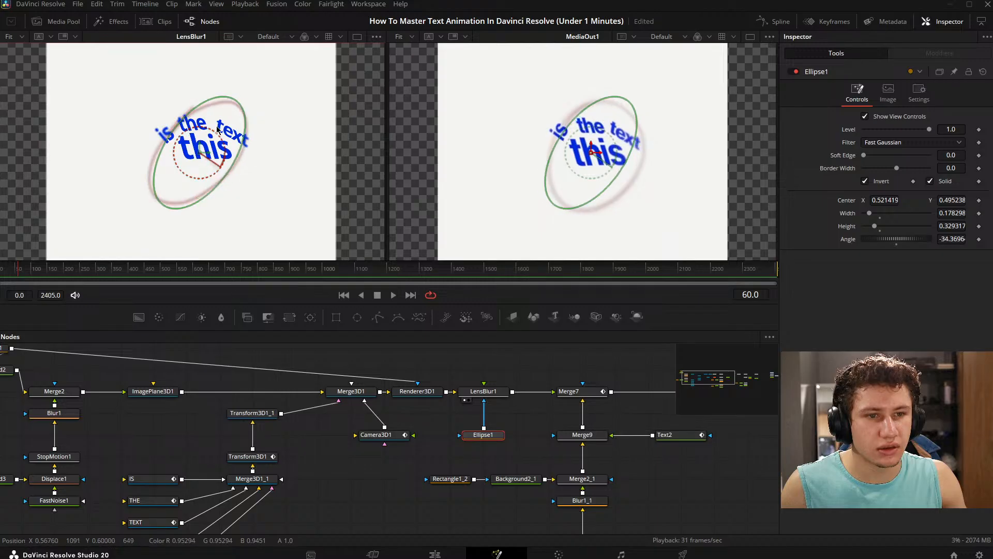
# - Raise the Soft Edge of Ellipse1 to 0.2 and narrow the mask to a width of about 0.14
pyautogui.moveTo(865, 156); pyautogui.dragTo(892, 164)
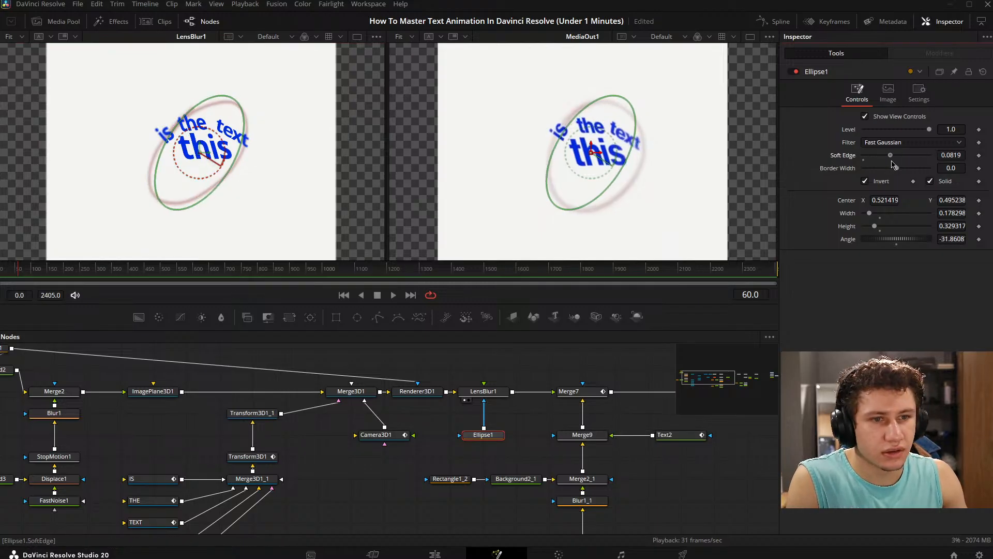
pyautogui.click(382, 467)
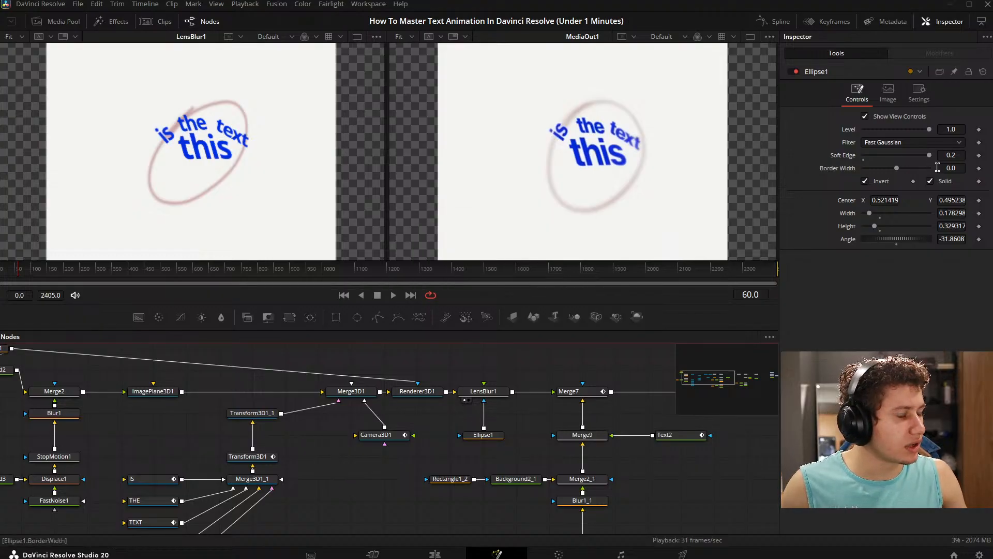
pyautogui.click(482, 435)
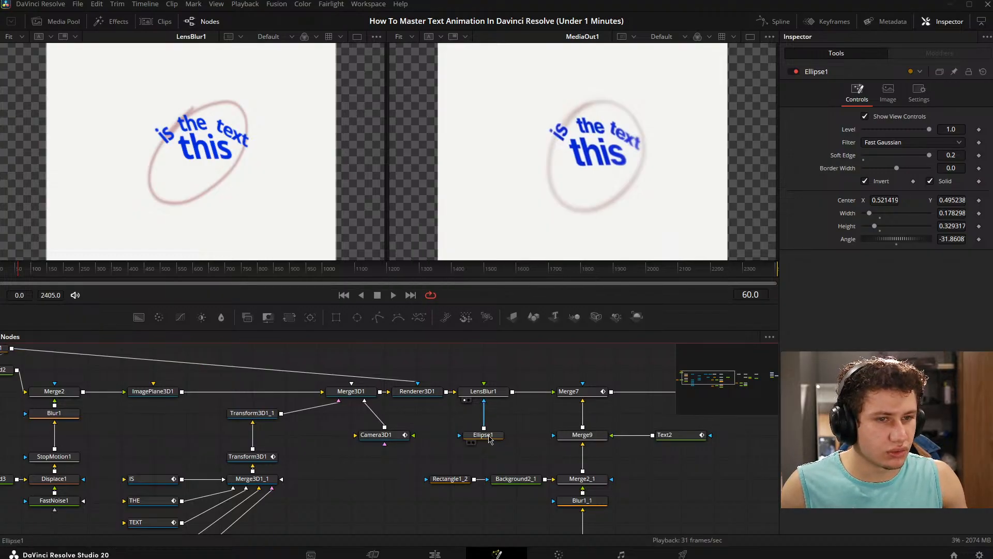
pyautogui.moveTo(218, 178); pyautogui.dragTo(222, 170)
pyautogui.click(352, 484)
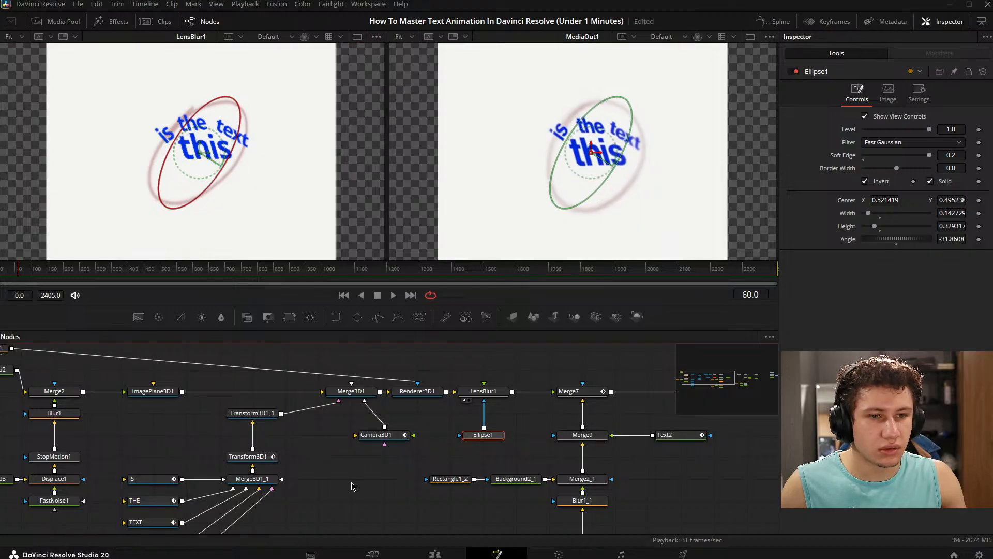
# - Reduce the Soft Edge of Ellipse1 to 0.0394 and inspect the blurred edges of the word "text" up close
pyautogui.moveTo(928, 158)
pyautogui.mouseDown()
pyautogui.moveTo(887, 158)
pyautogui.moveTo(917, 159)
pyautogui.mouseUp()
pyautogui.scroll(6, 148, 177)
pyautogui.scroll(-1, 197, 179)
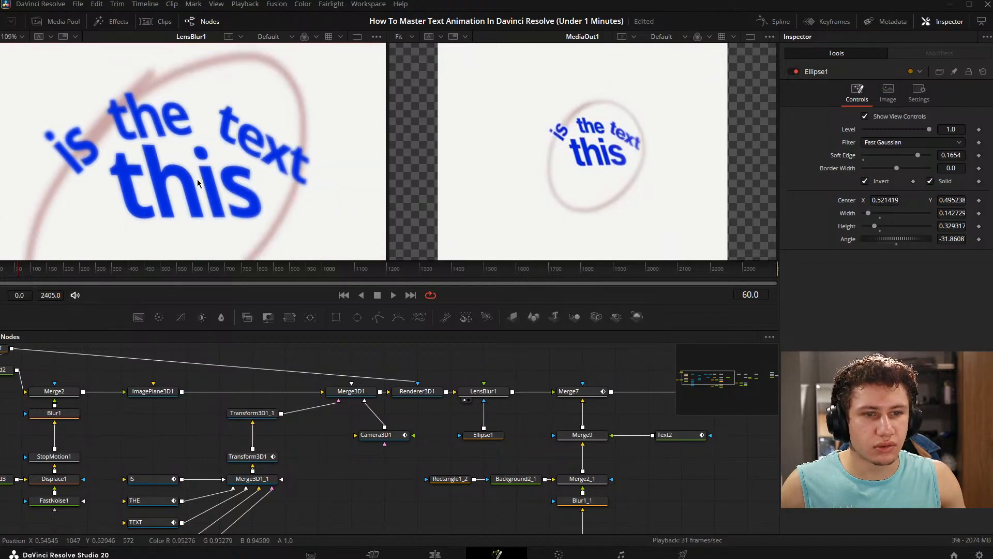
pyautogui.moveTo(197, 179); pyautogui.dragTo(216, 181)
pyautogui.moveTo(918, 156); pyautogui.dragTo(876, 156)
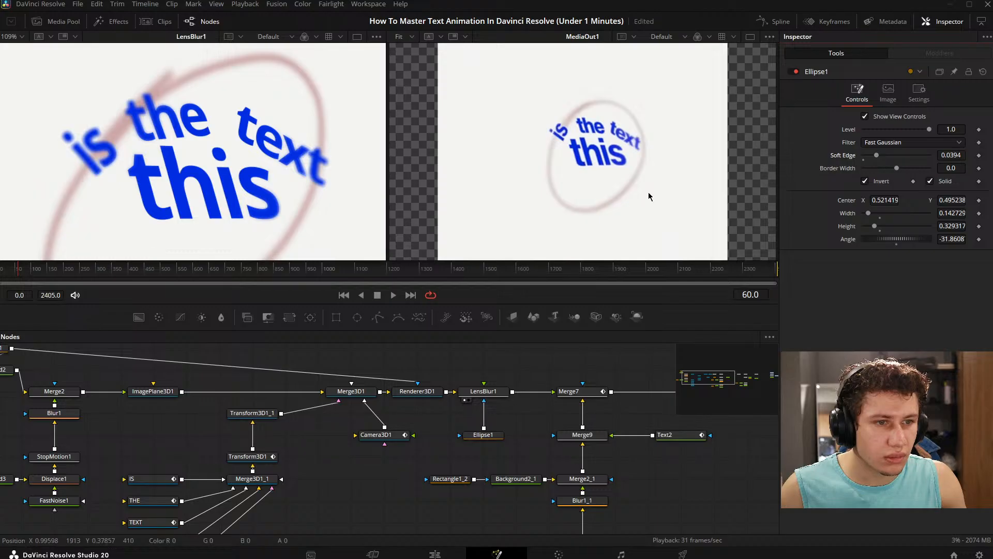
pyautogui.scroll(5, 310, 177)
pyautogui.scroll(2, 149, 176)
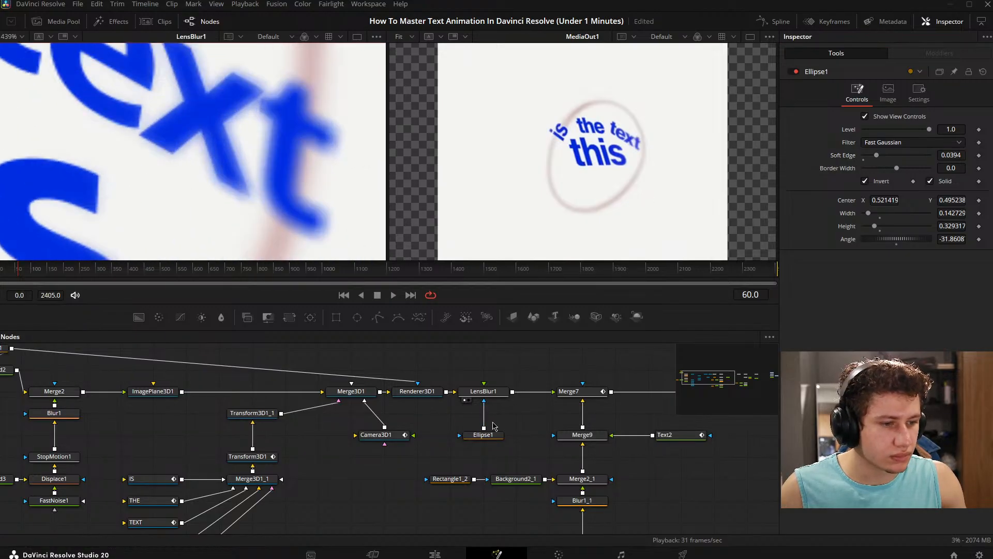
# - Set LensBlur1's Apodization to 1.0, Blur Size to 2.83, Blade Curvature to 0.11, Rotation to -3.0, Anamorphism to 0.596 and Chroma Shift to 0.115
pyautogui.click(483, 391)
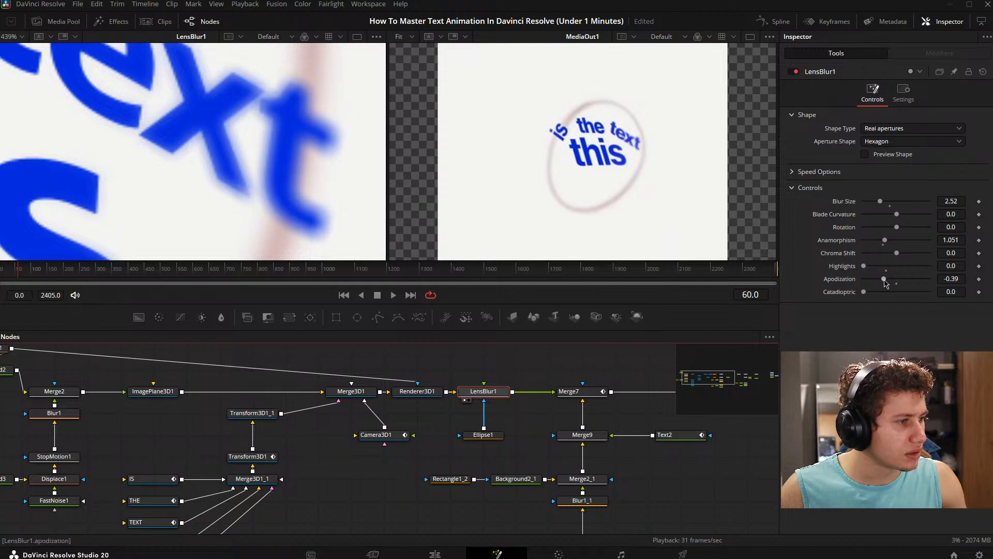
pyautogui.moveTo(886, 282); pyautogui.dragTo(940, 286)
pyautogui.moveTo(879, 206); pyautogui.dragTo(913, 255)
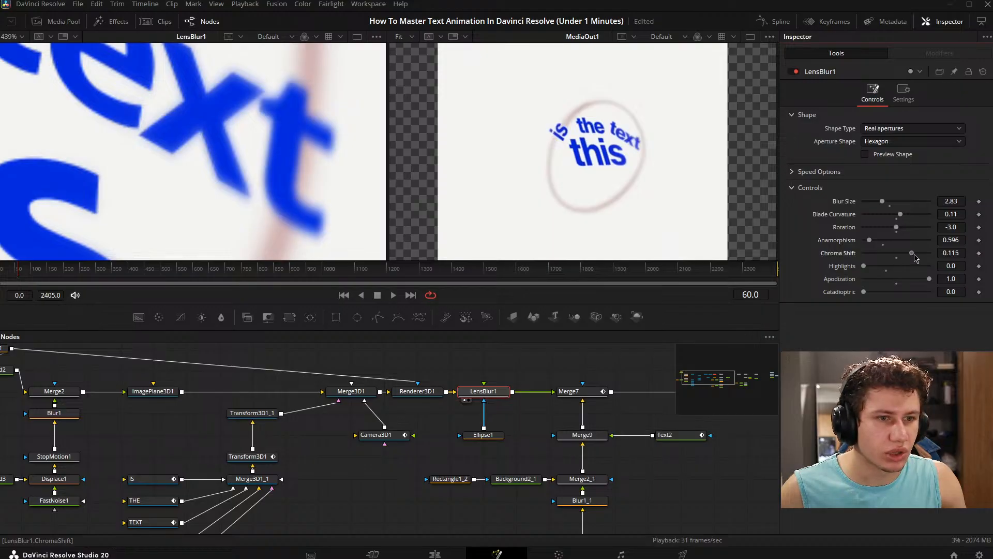
# - Reset LensBlur1's Chroma Shift to 0, try stronger Highlights and bring them back to 0
pyautogui.doubleClick(839, 256)
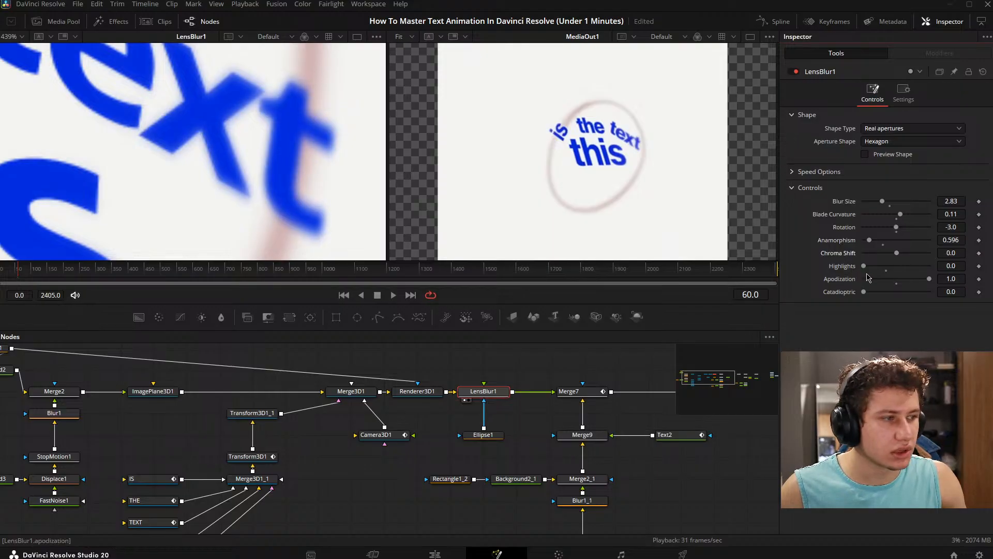
pyautogui.doubleClick(846, 268)
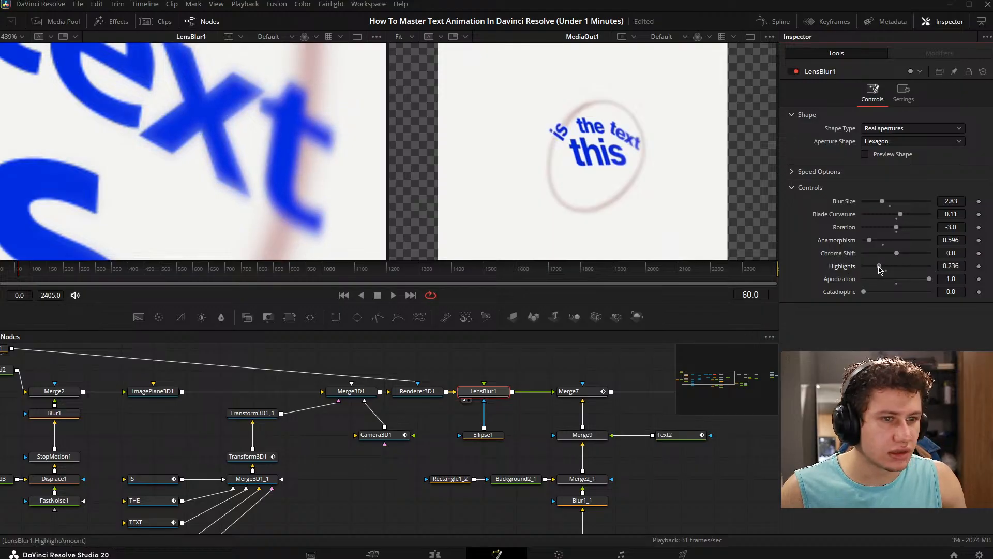
pyautogui.moveTo(880, 269); pyautogui.dragTo(862, 268)
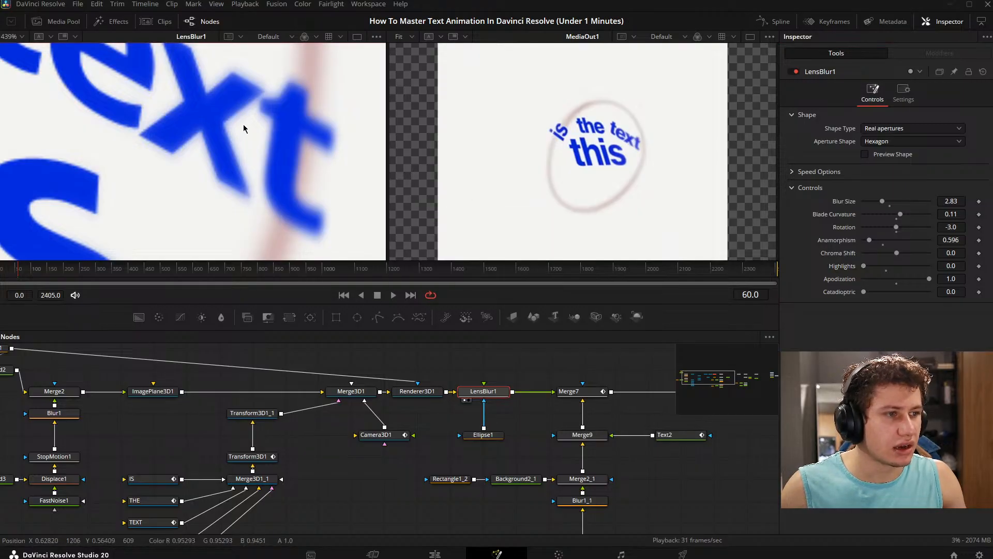
# - Shorten the ellipse mask to a height of about 0.19 and center it over the text at about 0.545, 0.596
pyautogui.scroll(-10, 243, 128)
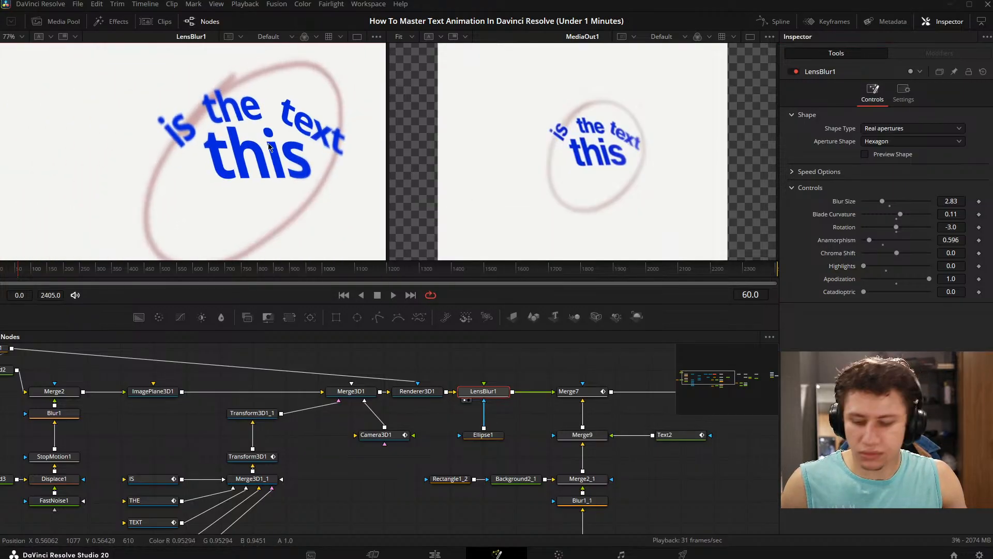
pyautogui.scroll(-2, 269, 146)
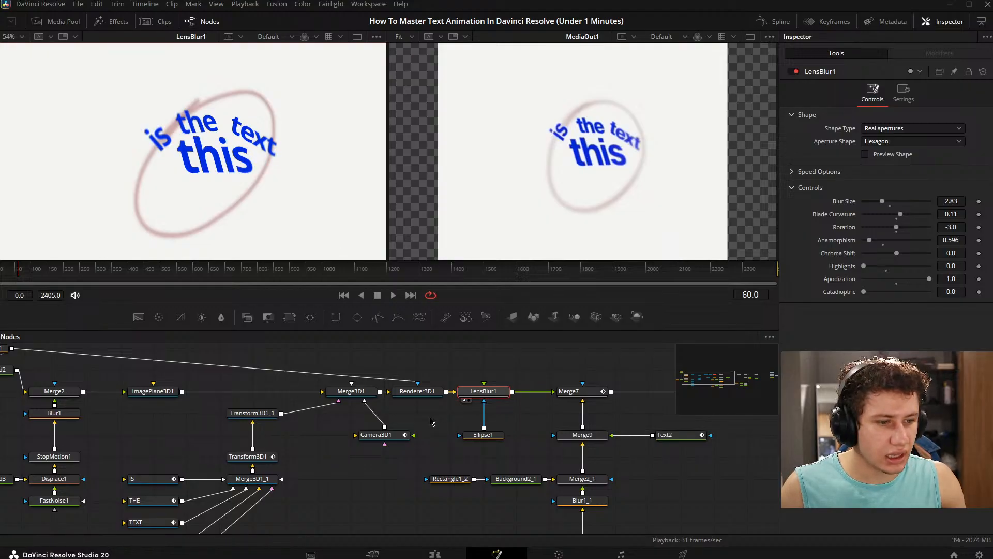
pyautogui.click(484, 436)
pyautogui.moveTo(166, 249); pyautogui.dragTo(191, 218)
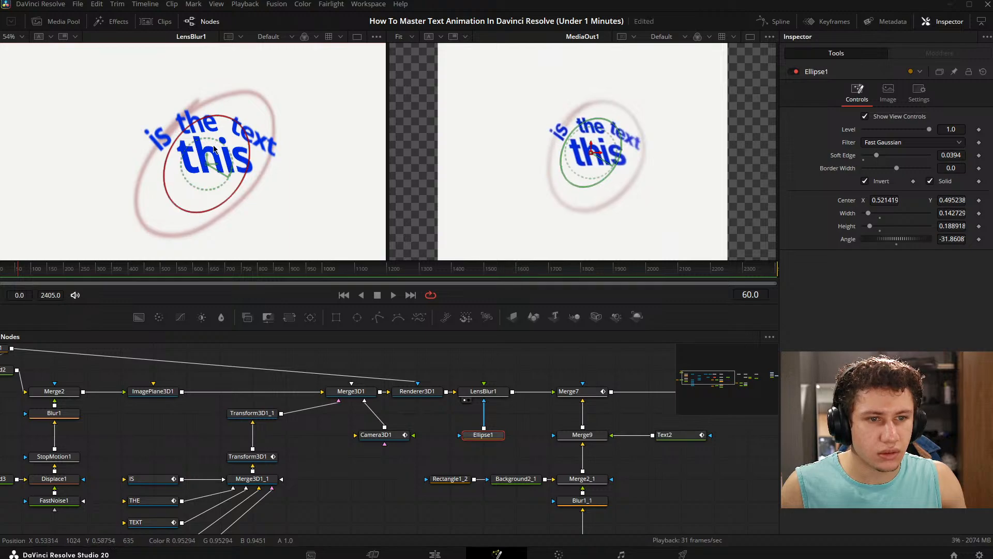
pyautogui.moveTo(209, 166); pyautogui.dragTo(221, 136)
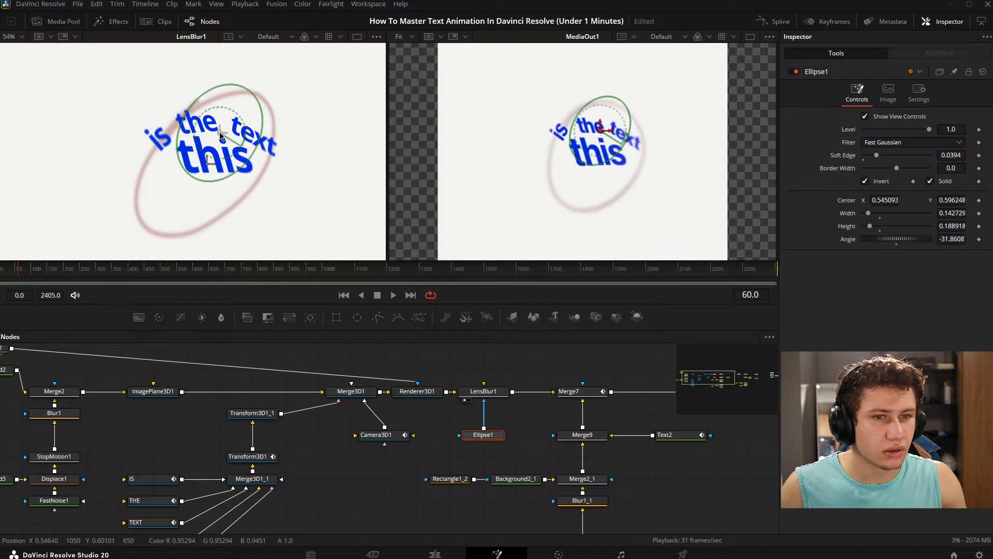
pyautogui.scroll(2, 220, 135)
pyautogui.scroll(-1, 219, 135)
pyautogui.hotkey('ctrl', 'f')
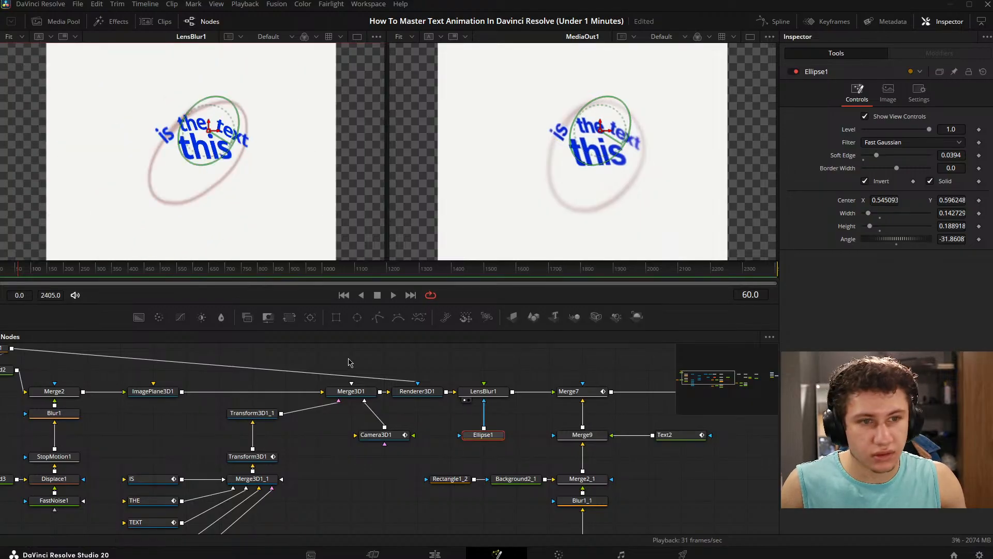
pyautogui.click(352, 366)
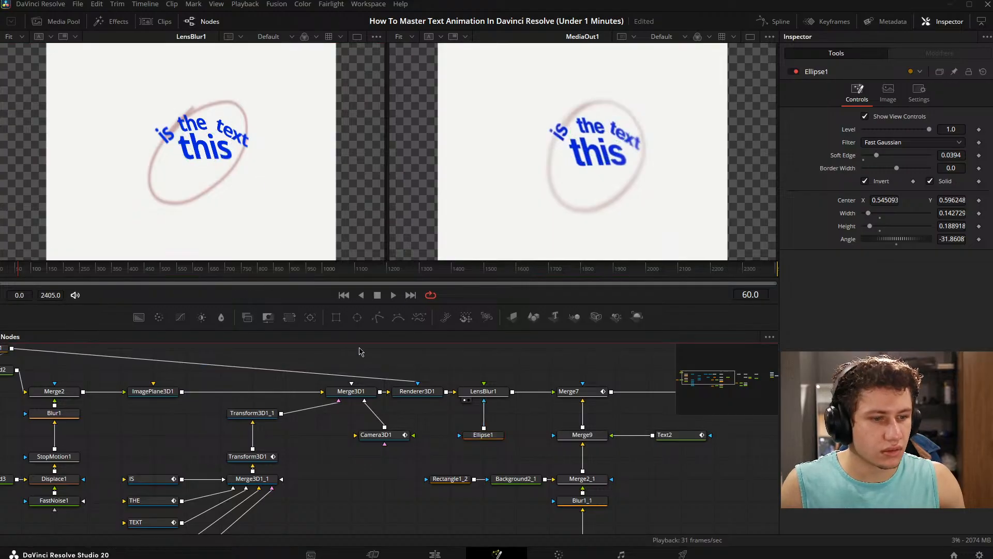
# - Set the Soft Edge of Ellipse1 to 0.0217 while checking the masked text up close
pyautogui.scroll(2, 264, 169)
pyautogui.click(482, 435)
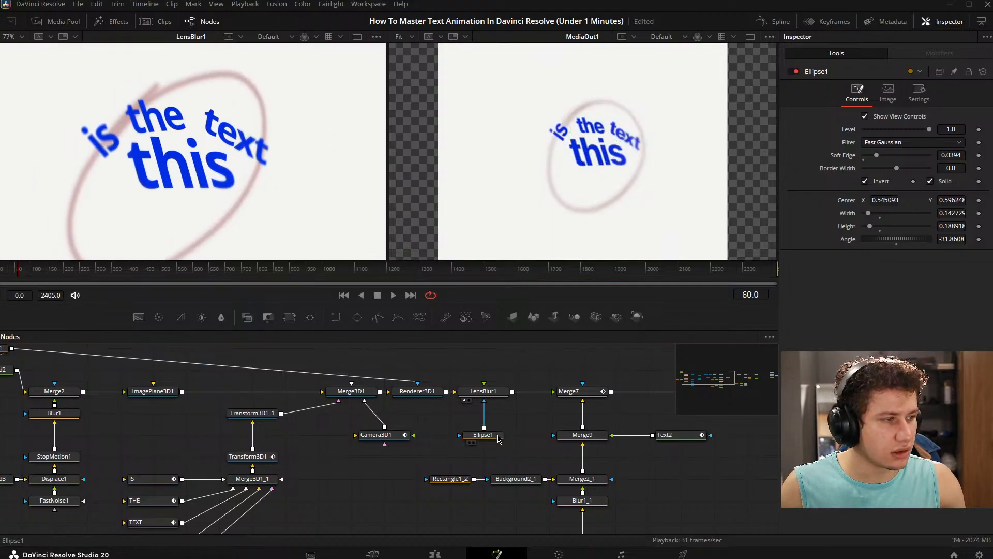
pyautogui.scroll(2, 225, 133)
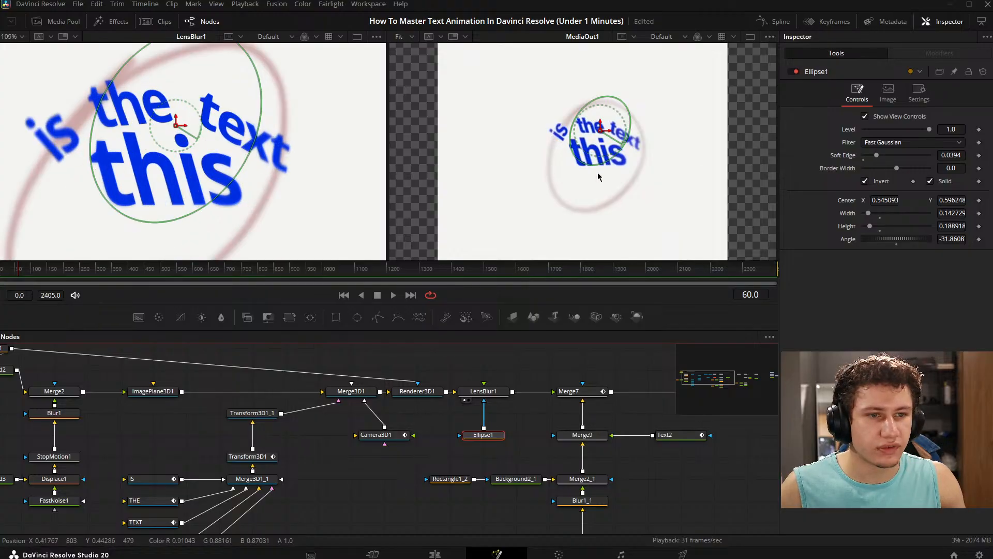
pyautogui.doubleClick(954, 155)
pyautogui.write('0')
pyautogui.press('Return')
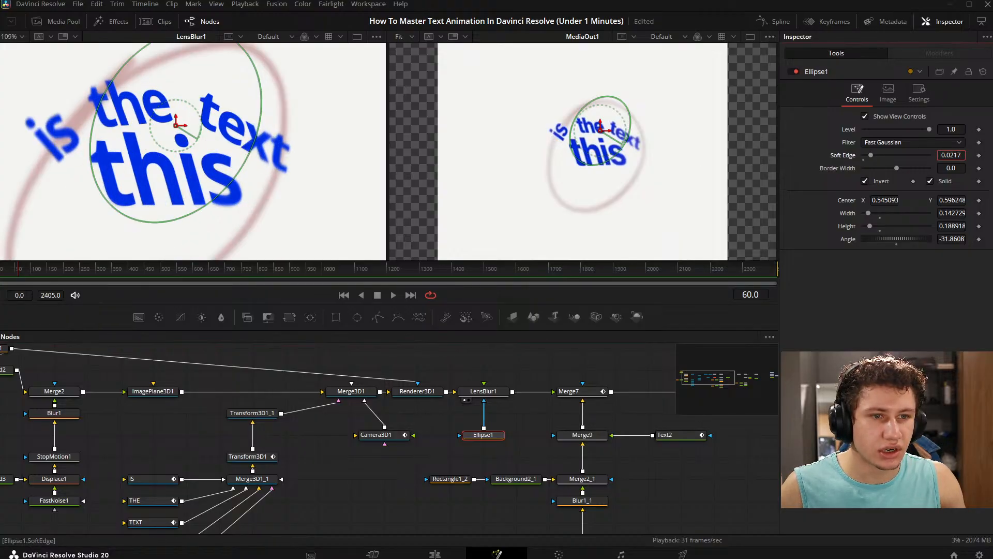
# - Set Ellipse1's Soft Edge to 0.0425 and check the masked text up close before fitting the whole frame
pyautogui.moveTo(898, 155); pyautogui.dragTo(862, 156)
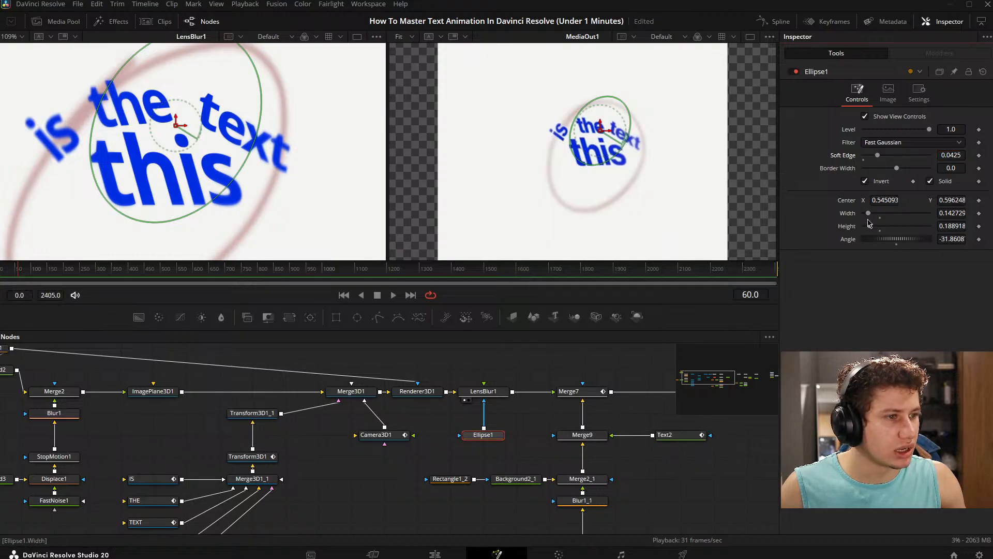
pyautogui.click(468, 378)
pyautogui.moveTo(152, 463); pyautogui.dragTo(337, 406)
pyautogui.scroll(-3, 338, 406)
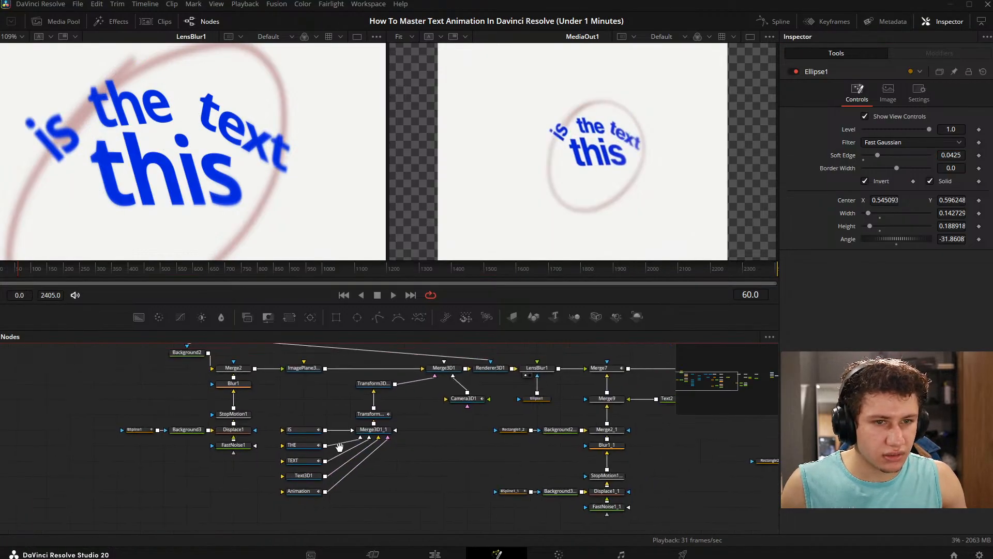
pyautogui.scroll(-2, 188, 167)
pyautogui.moveTo(188, 166); pyautogui.dragTo(216, 168)
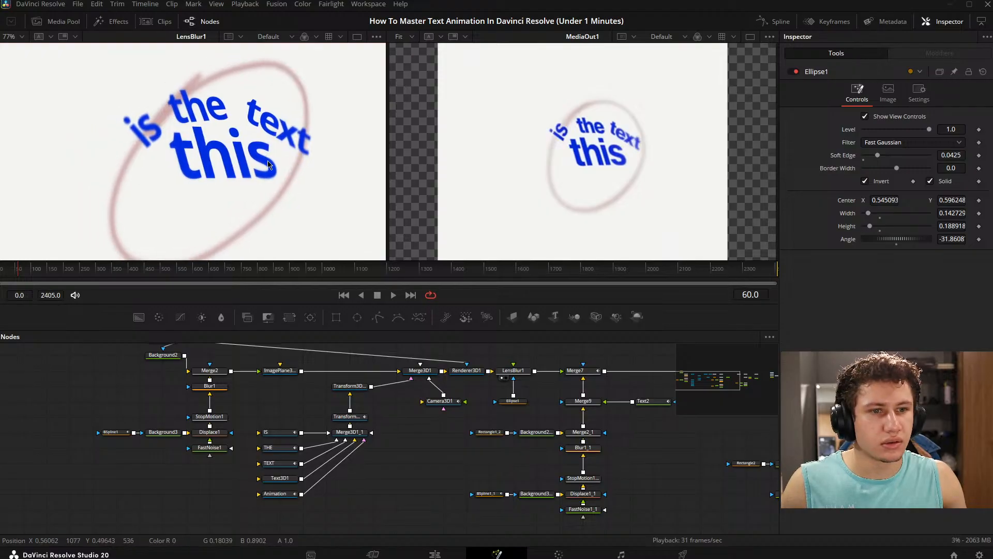
pyautogui.hotkey('ctrl', 'f')
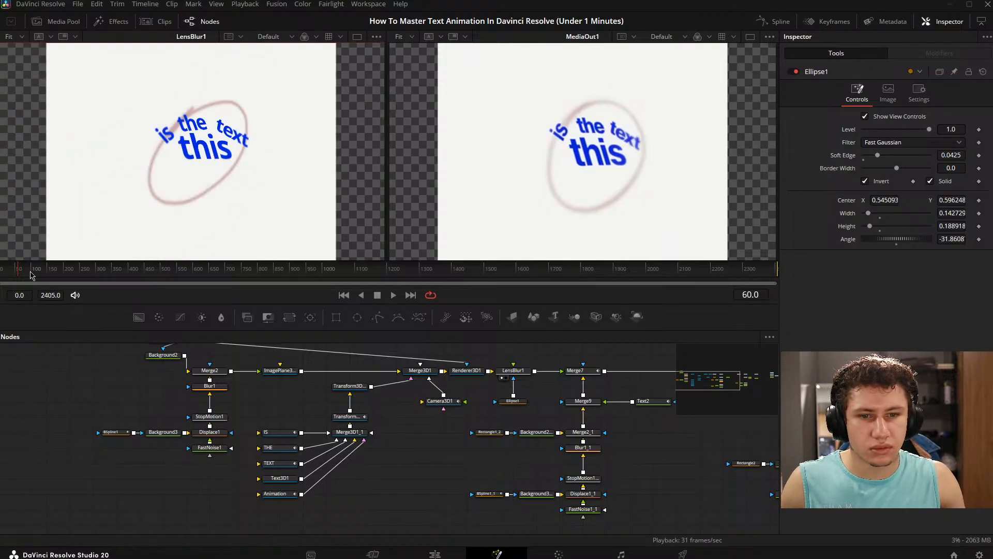
# - Display Merge7 beside MediaOut1 and play the animation from frame 0 to compare the two
pyautogui.moveTo(30, 272); pyautogui.dragTo(1, 272)
pyautogui.press('space')
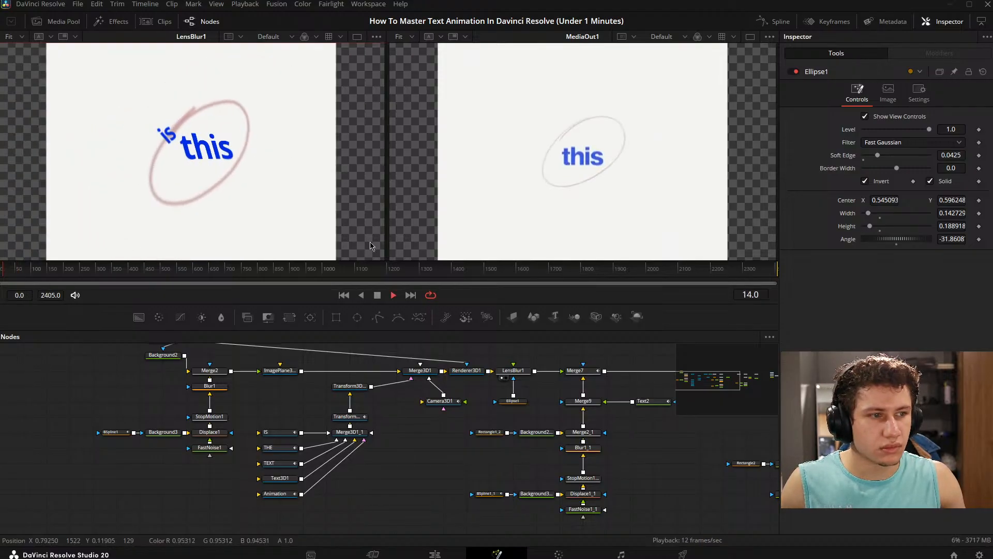
pyautogui.press('space')
pyautogui.moveTo(511, 391); pyautogui.dragTo(180, 413)
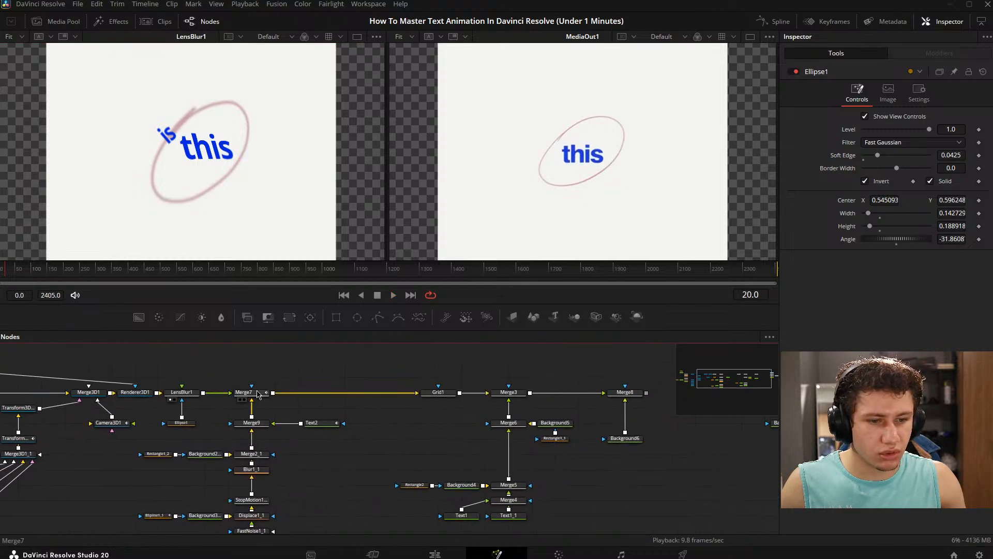
pyautogui.moveTo(258, 393); pyautogui.dragTo(317, 393)
pyautogui.moveTo(12, 270); pyautogui.dragTo(0, 270)
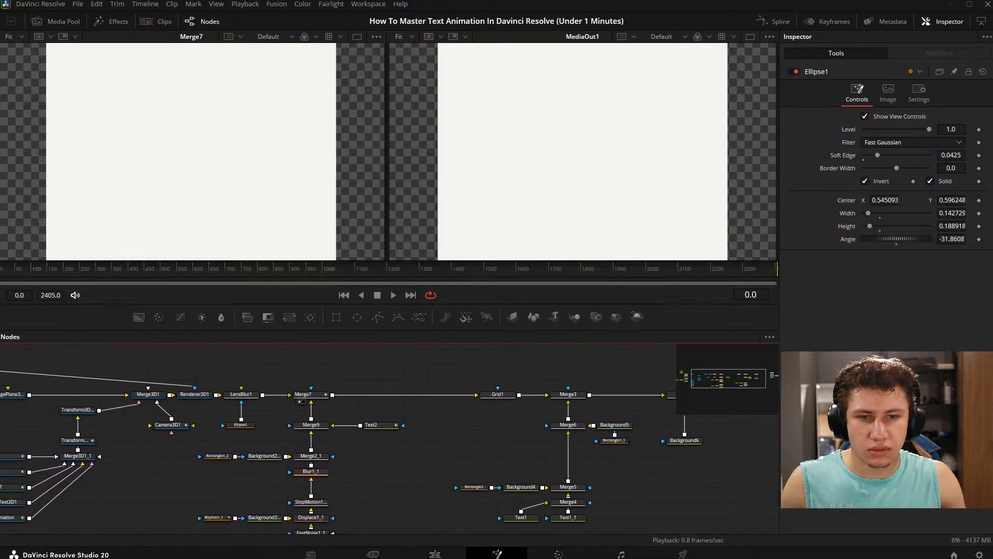
pyautogui.press('space')
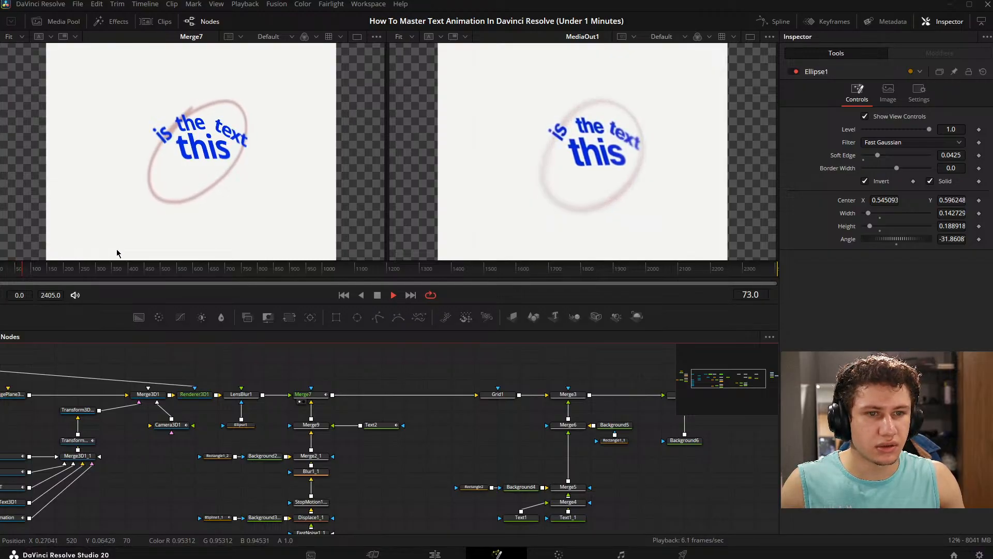
pyautogui.press('space')
# - Set LensBlur1's Blur Size to 3.54
pyautogui.moveTo(416, 404); pyautogui.dragTo(467, 390)
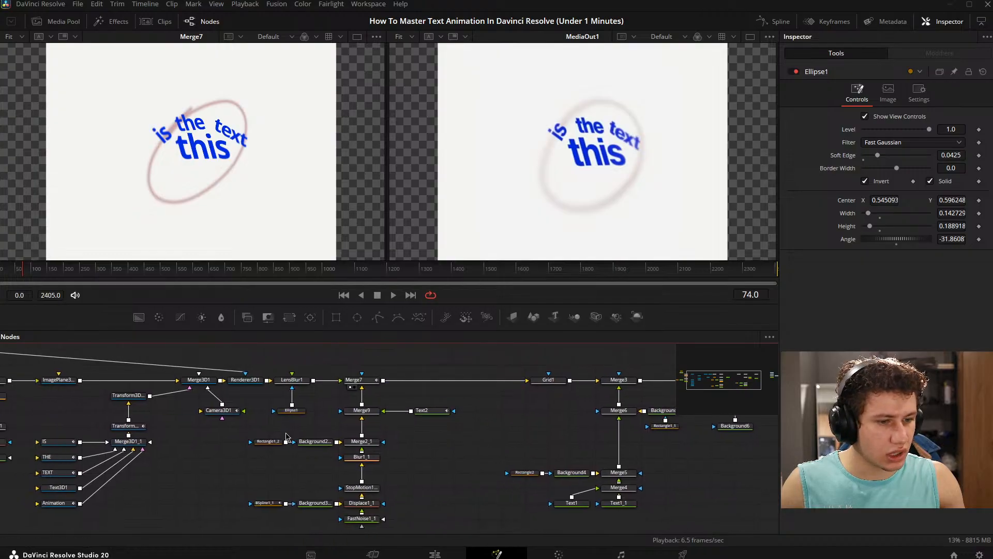
pyautogui.moveTo(286, 436); pyautogui.dragTo(385, 426)
pyautogui.click(393, 370)
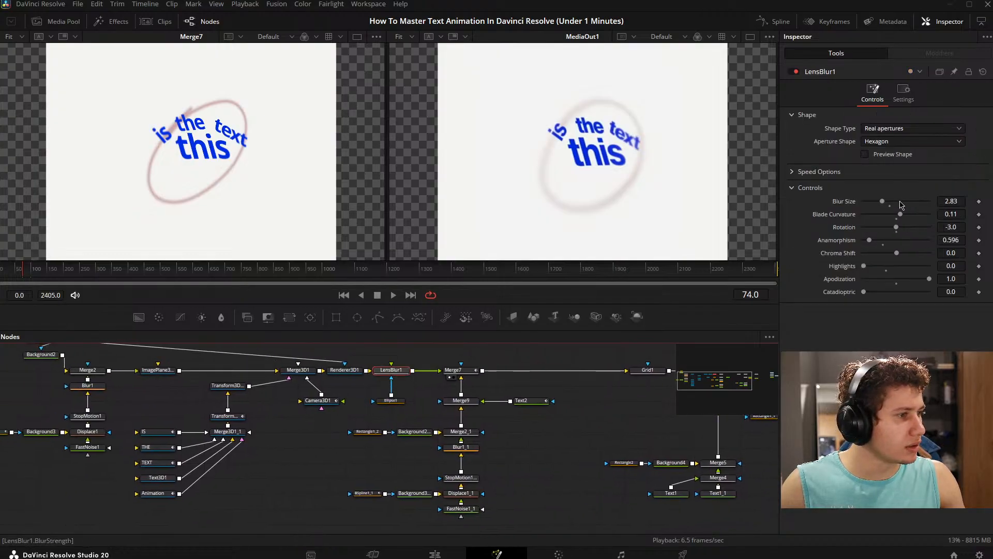
pyautogui.moveTo(882, 203)
pyautogui.mouseDown()
pyautogui.moveTo(898, 203)
pyautogui.moveTo(889, 203)
pyautogui.mouseUp()
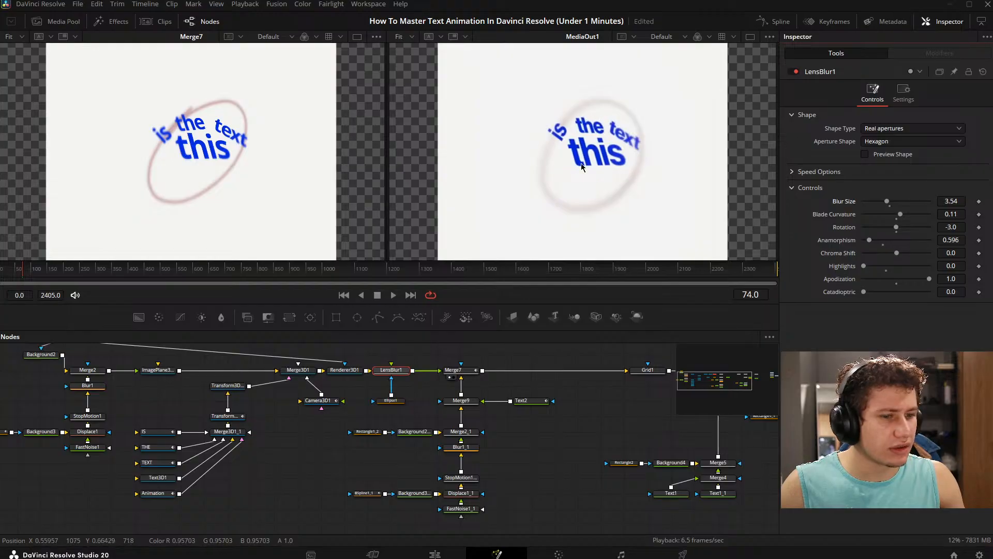
# - Set Ellipse1's Soft Edge to 0.1622 and inspect the blurred text against the reference
pyautogui.click(385, 402)
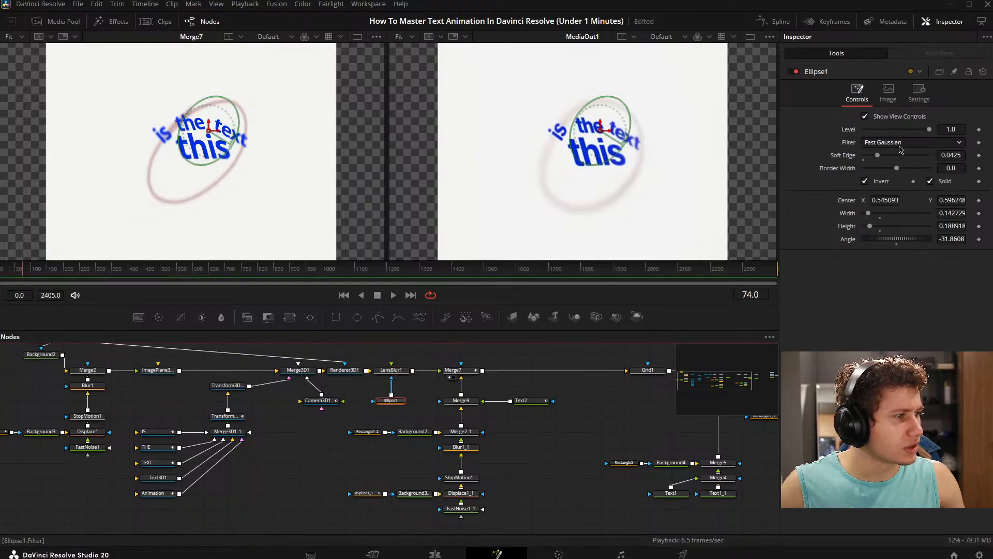
pyautogui.moveTo(878, 156); pyautogui.dragTo(957, 156)
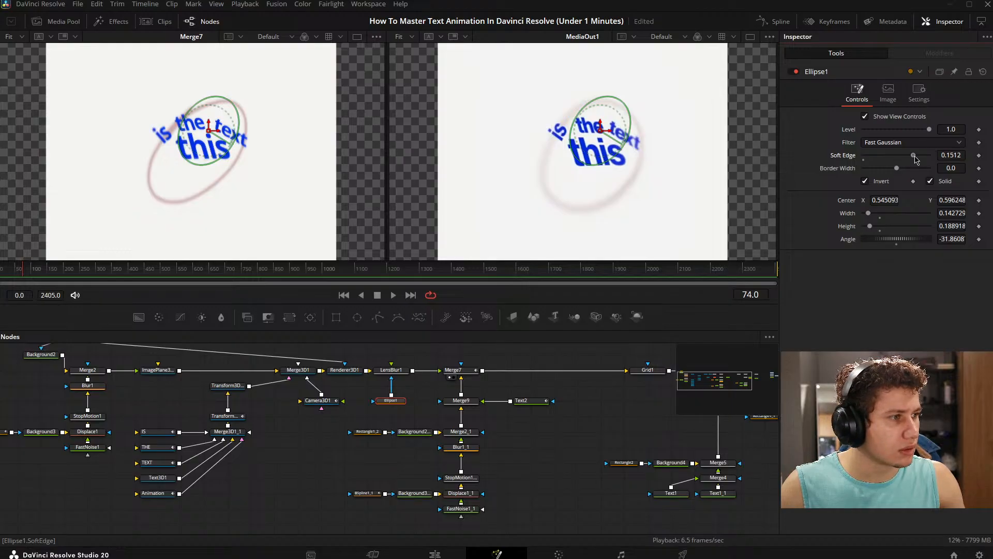
pyautogui.moveTo(917, 157); pyautogui.dragTo(916, 157)
pyautogui.click(269, 470)
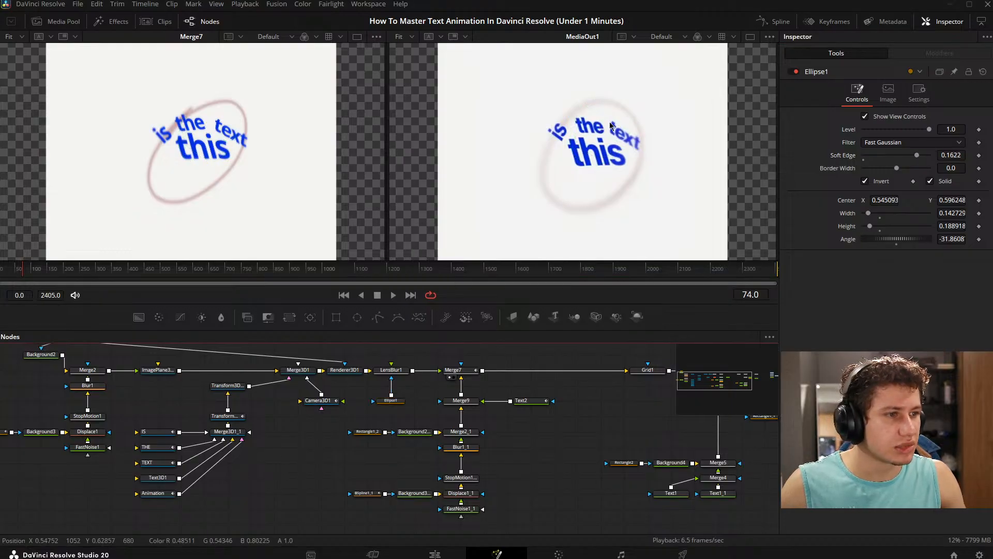
pyautogui.scroll(5, 612, 126)
pyautogui.hotkey('ctrl', 'f')
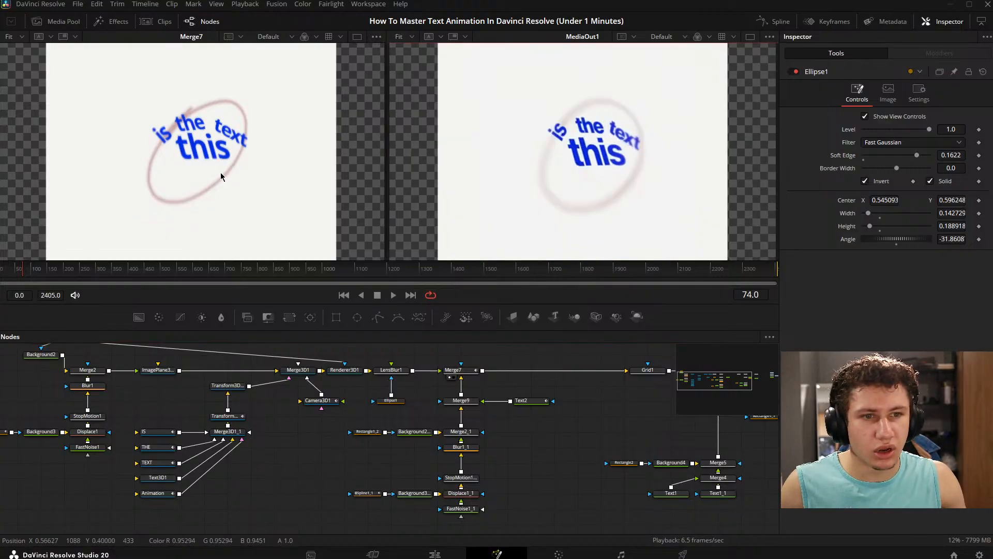
# - Play the animation from frame 0 until the word "animation" appears and compare its blur with the reference
pyautogui.click(2, 273)
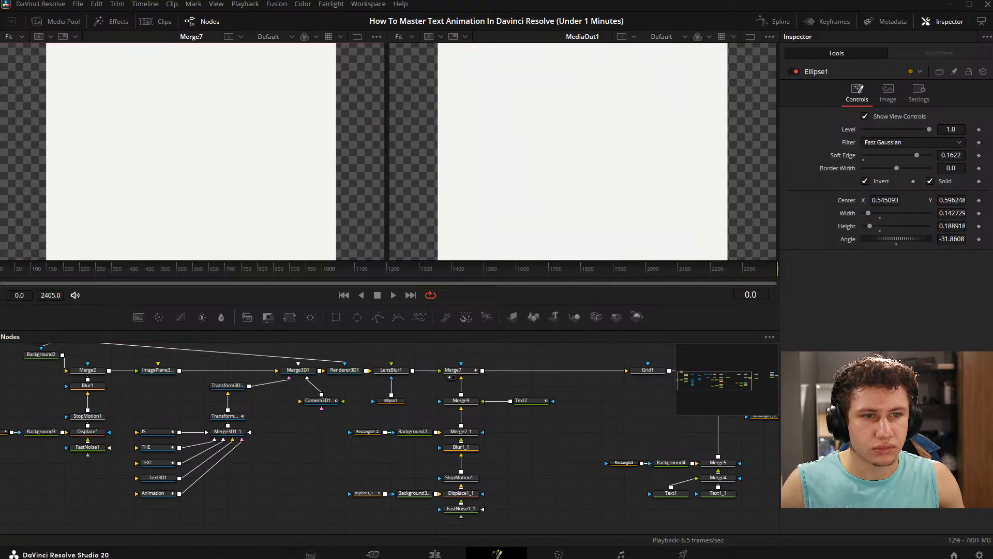
pyautogui.press('space')
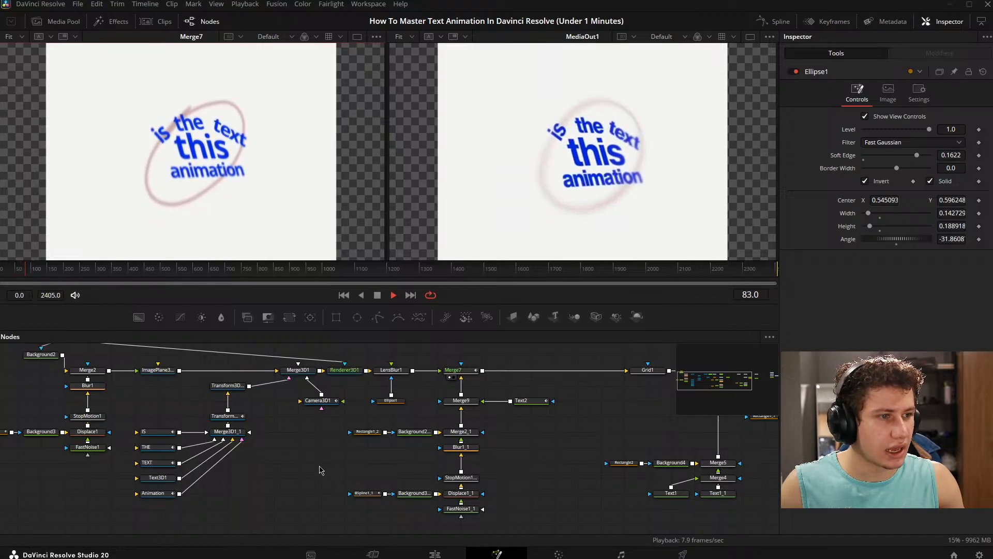
pyautogui.press('space')
# - Stretch the Ellipse1 mask over the text to a height of about 0.2485
pyautogui.click(391, 401)
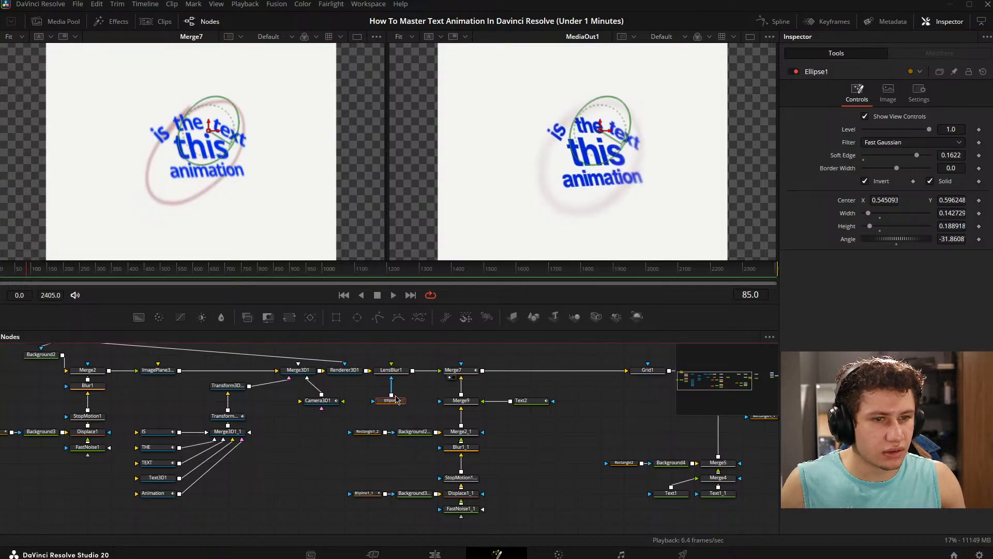
pyautogui.scroll(2, 245, 185)
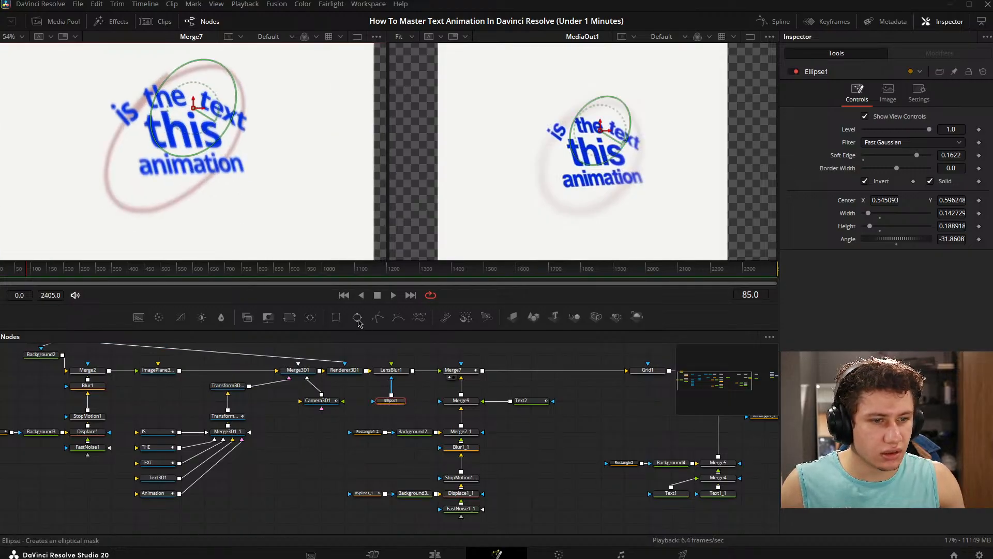
pyautogui.moveTo(168, 154)
pyautogui.mouseDown()
pyautogui.moveTo(158, 178)
pyautogui.moveTo(154, 166)
pyautogui.mouseUp()
pyautogui.click(372, 407)
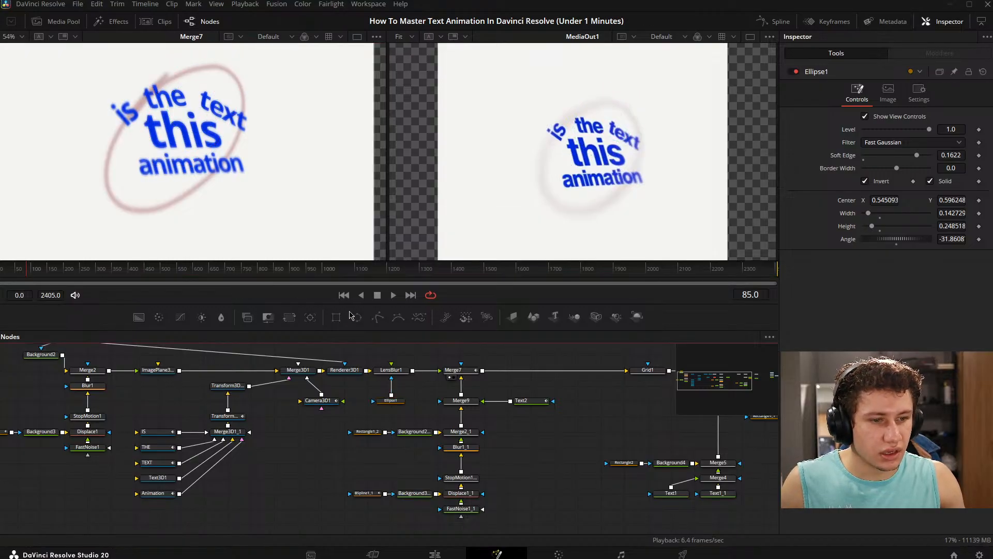
# - Chain a second ellipse mask into Ellipse1, sized about 0.098 by 0.126, centered at about 0.513, 0.502 and angled about -34.75
pyautogui.scroll(3, 379, 394)
pyautogui.moveTo(364, 414); pyautogui.dragTo(403, 438)
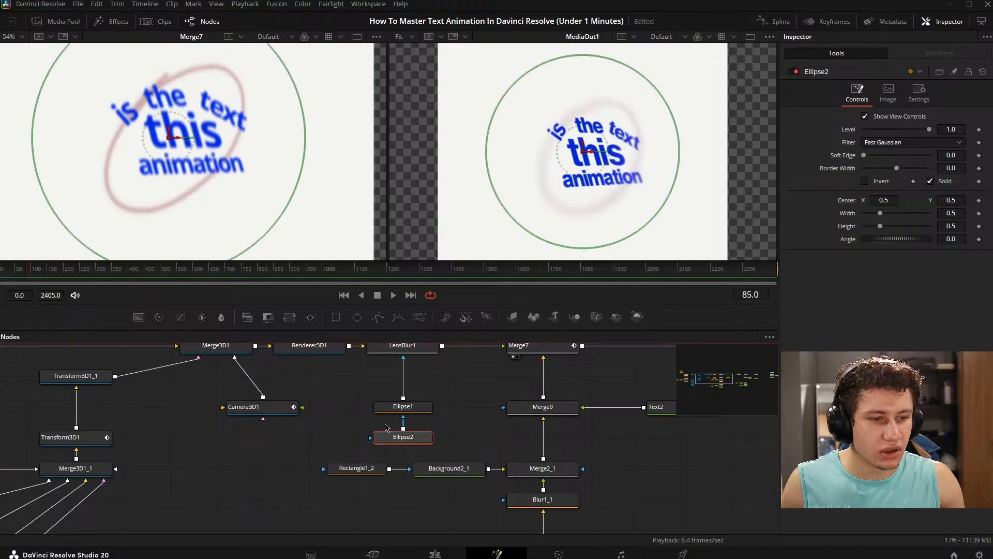
pyautogui.scroll(-2, 238, 181)
pyautogui.moveTo(224, 195); pyautogui.dragTo(173, 138)
pyautogui.scroll(3, 196, 144)
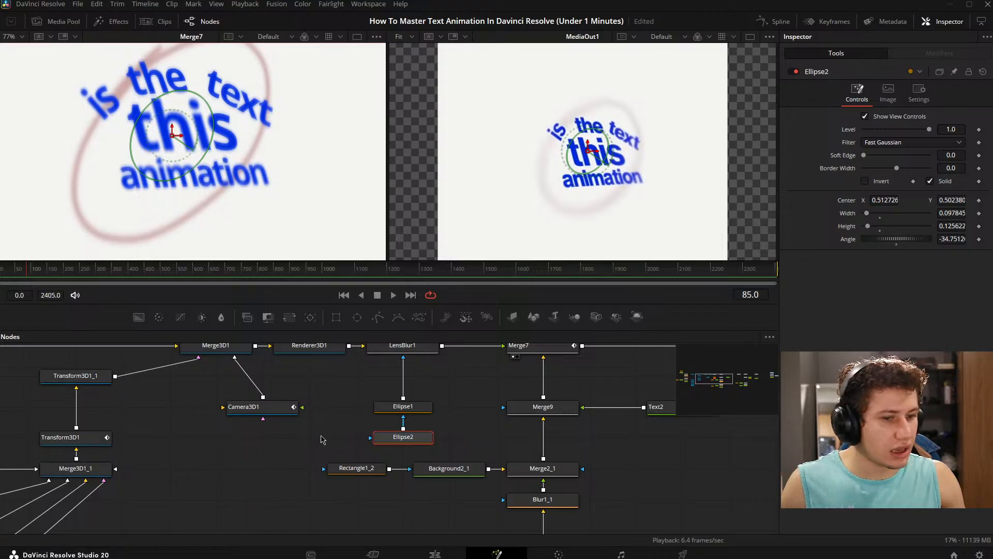
# - Set Ellipse1's Paint Mode to Multiply so it combines with the second ellipse mask
pyautogui.moveTo(376, 391); pyautogui.dragTo(353, 396)
pyautogui.click(379, 410)
pyautogui.click(877, 181)
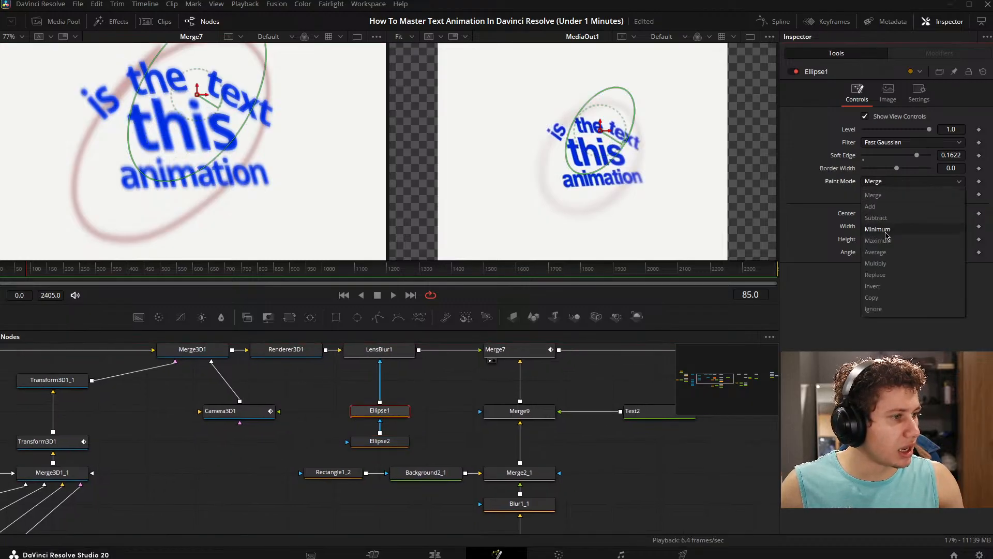
pyautogui.click(876, 262)
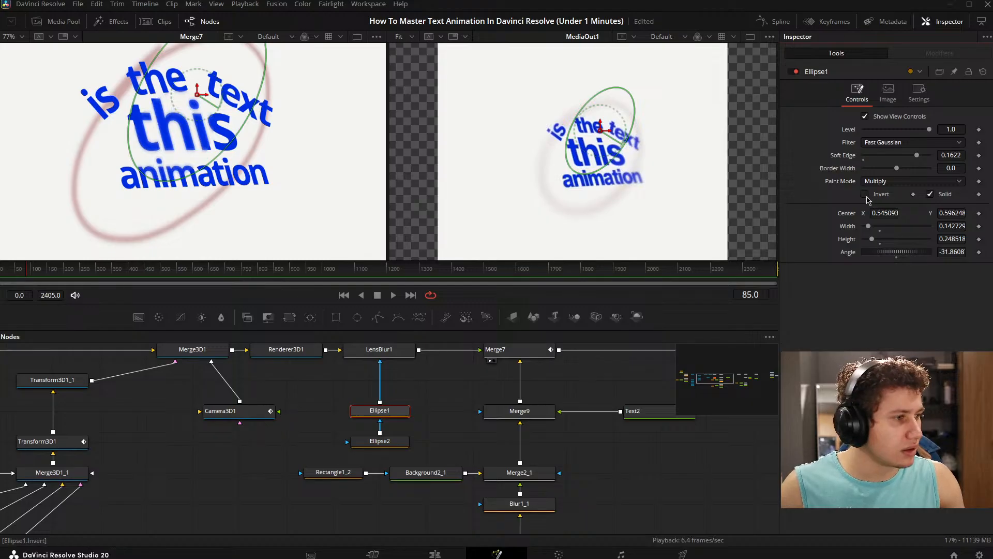
# - Invert Ellipse2, shrink it to about 0.086 by 0.110 and set its Soft Edge to 0.0945
pyautogui.click(388, 446)
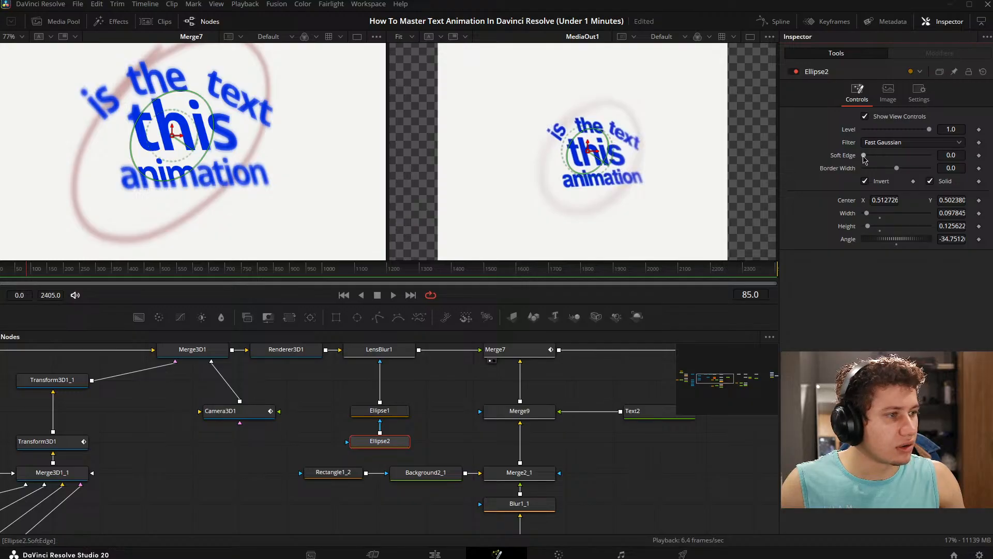
pyautogui.moveTo(864, 155); pyautogui.dragTo(929, 155)
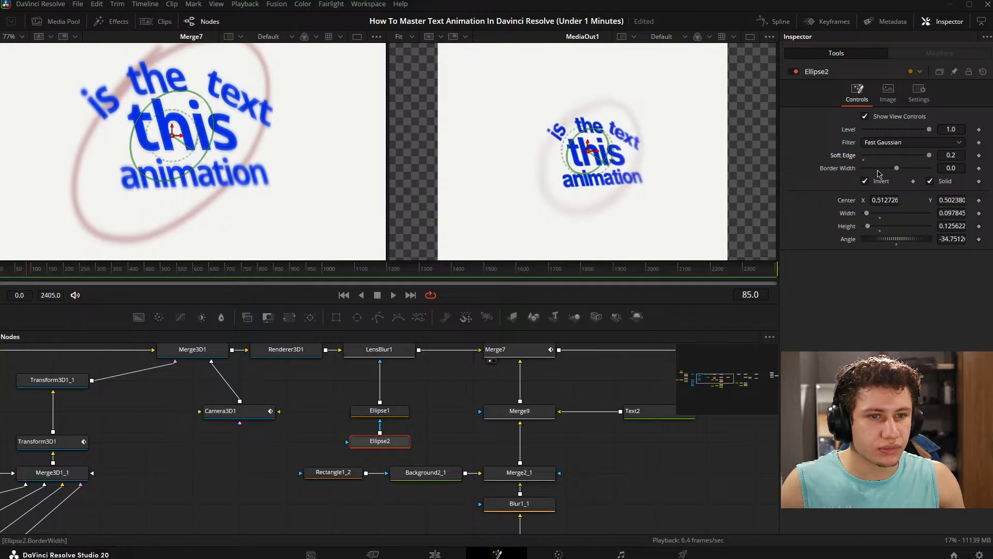
pyautogui.moveTo(882, 156); pyautogui.dragTo(872, 153)
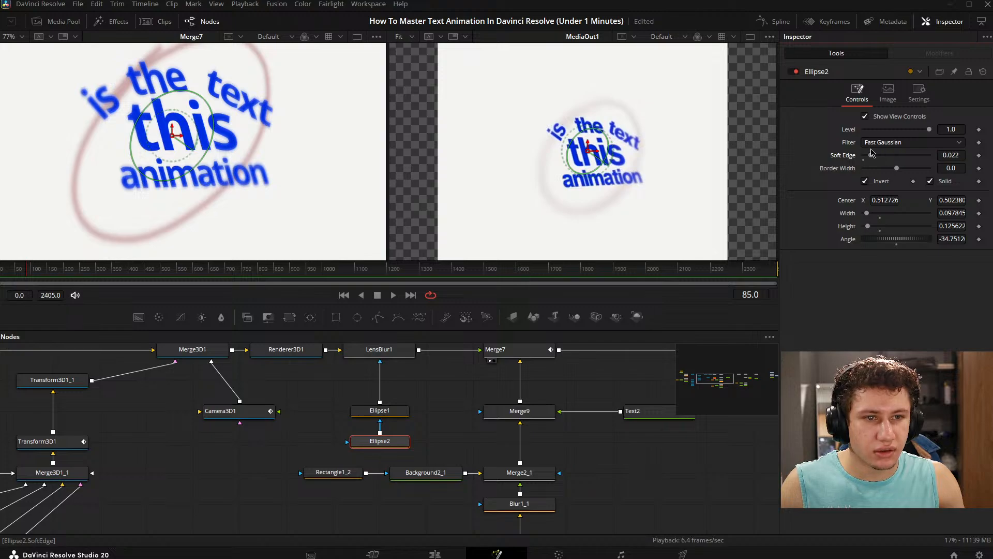
pyautogui.moveTo(189, 178)
pyautogui.mouseDown()
pyautogui.moveTo(180, 167)
pyautogui.moveTo(182, 175)
pyautogui.mouseUp()
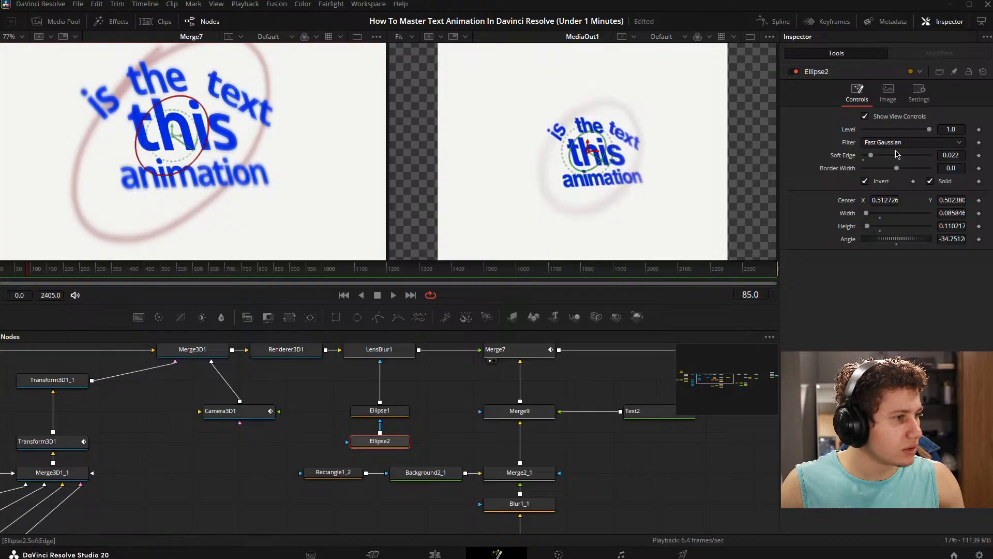
pyautogui.moveTo(872, 158); pyautogui.dragTo(897, 160)
pyautogui.click(433, 398)
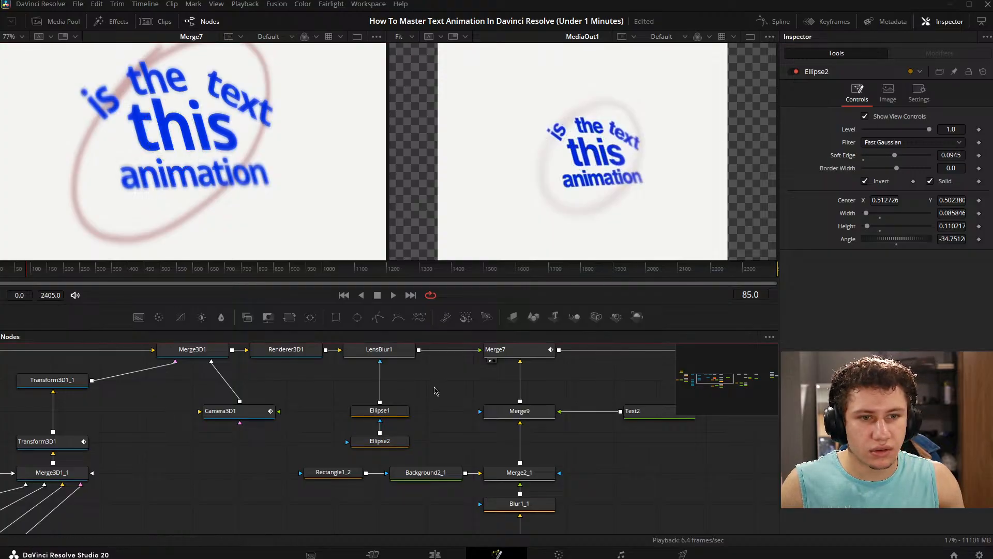
pyautogui.hotkey('ctrl', 'f')
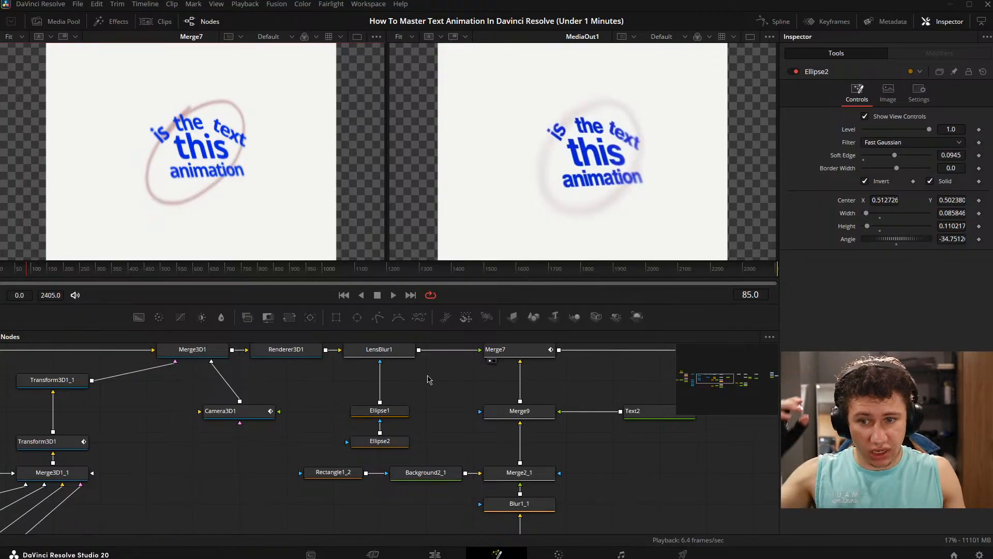
# - Add a Background node masked by a new ellipse in an empty area of the node graph and display it
pyautogui.moveTo(395, 404); pyautogui.dragTo(401, 433)
pyautogui.click(405, 440)
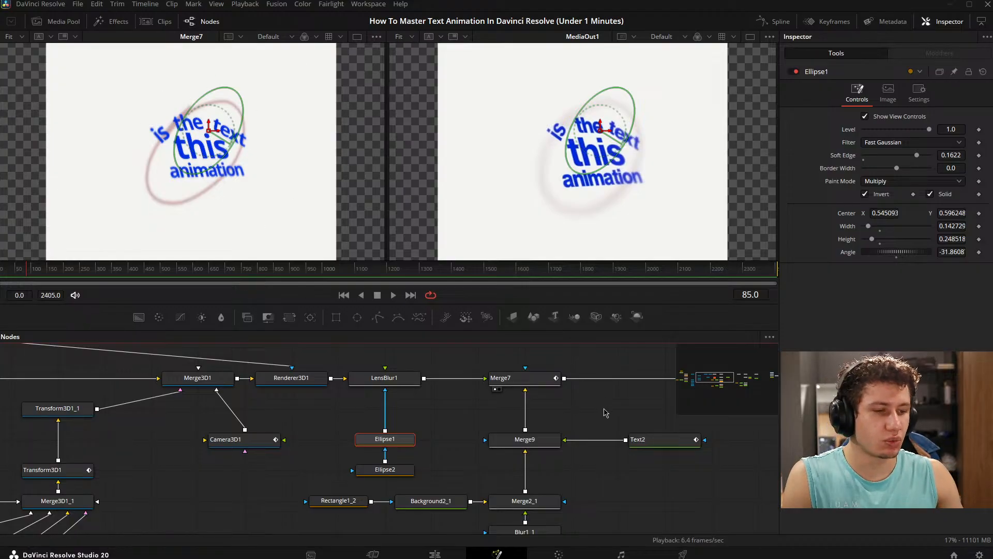
pyautogui.moveTo(743, 396); pyautogui.dragTo(562, 313)
pyautogui.moveTo(737, 428); pyautogui.dragTo(833, 343)
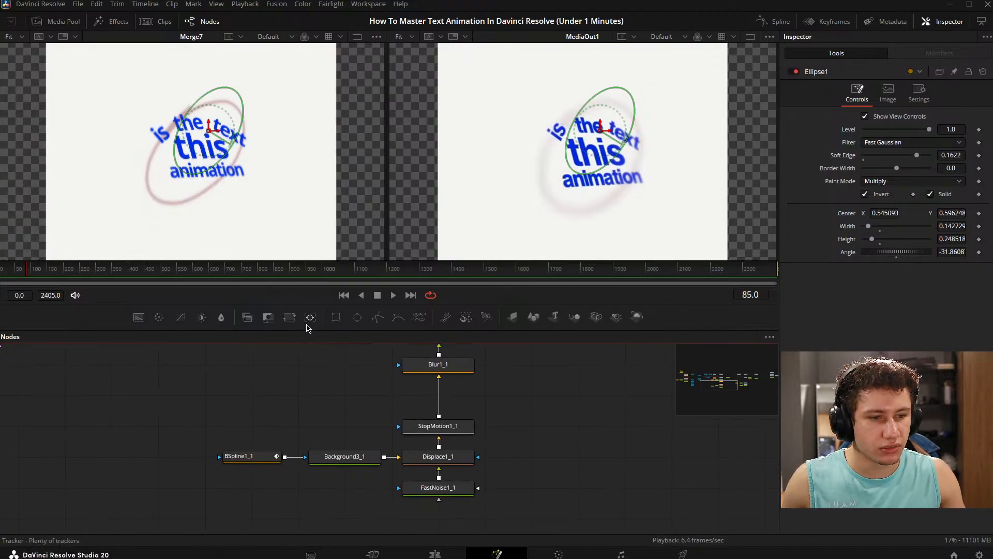
pyautogui.moveTo(357, 316); pyautogui.dragTo(70, 396)
pyautogui.moveTo(138, 317); pyautogui.dragTo(163, 400)
pyautogui.moveTo(124, 411); pyautogui.dragTo(274, 393)
pyautogui.press('1')
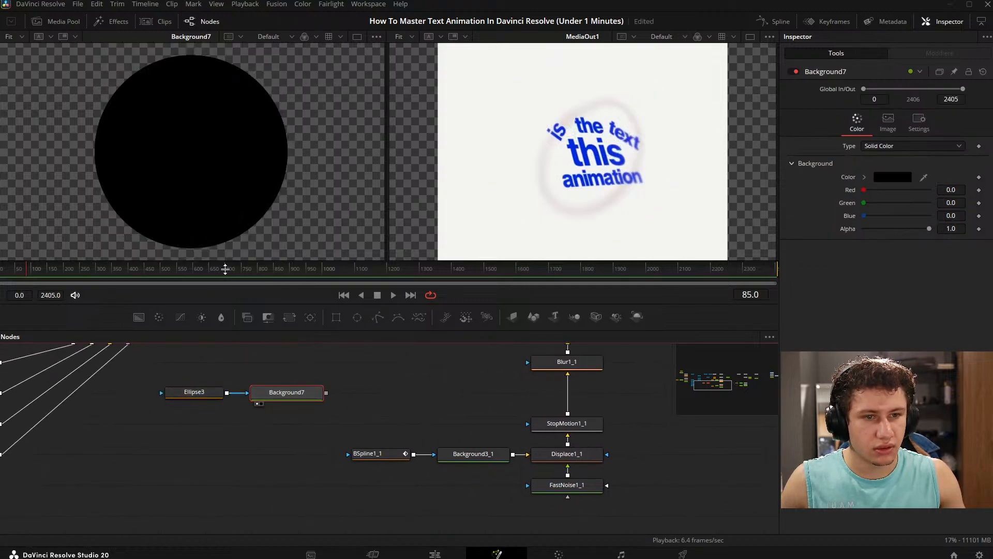
# - Set the Background's ellipse mask Soft Edge to 0.2 and view the softened shape in the full frame
pyautogui.click(194, 392)
pyautogui.moveTo(863, 155); pyautogui.dragTo(930, 158)
pyautogui.click(385, 378)
pyautogui.moveTo(329, 386); pyautogui.dragTo(572, 400)
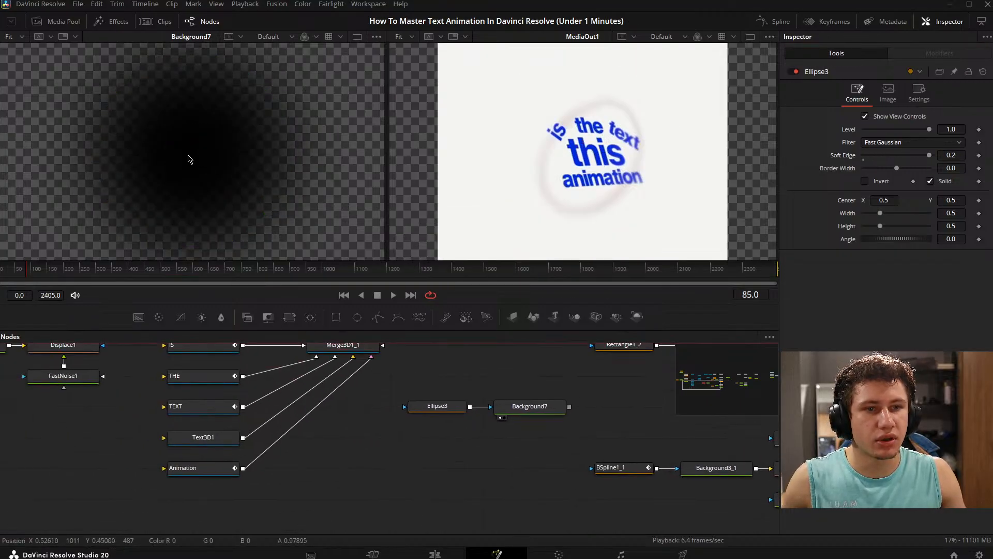
pyautogui.scroll(-3, 190, 159)
pyautogui.moveTo(490, 375); pyautogui.dragTo(347, 379)
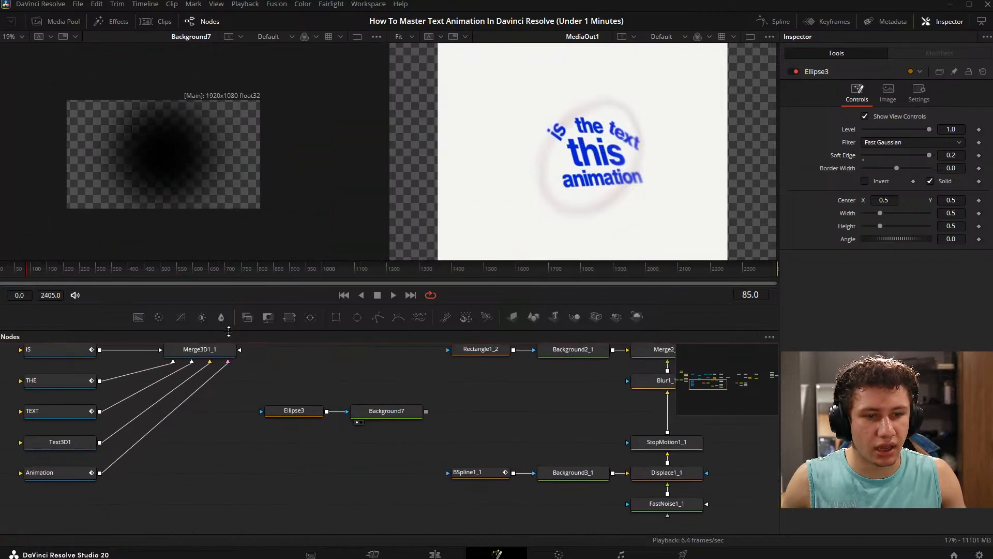
# - Add a second Background node in white, merge the ellipse-masked Background over it and display the Merge
pyautogui.moveTo(139, 316); pyautogui.dragTo(387, 442)
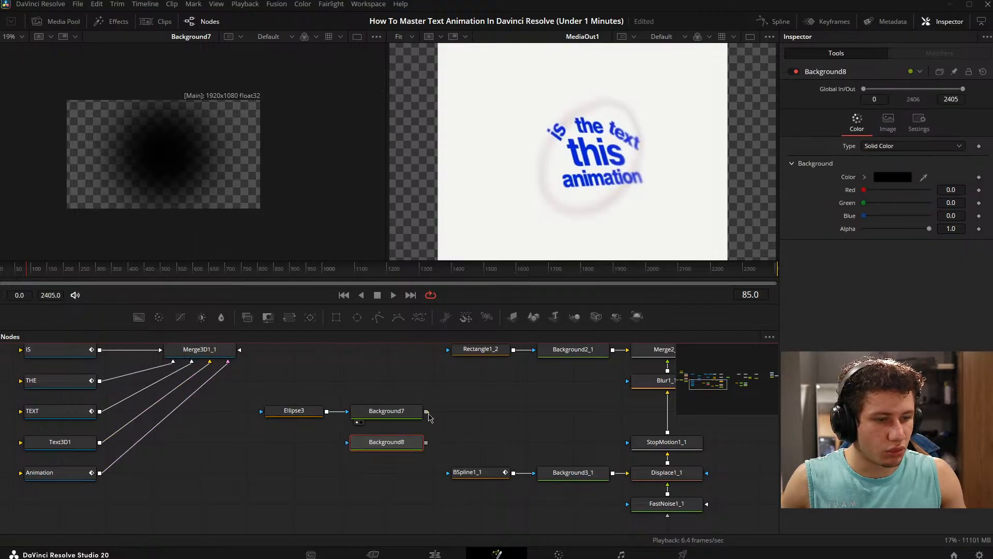
pyautogui.moveTo(426, 412); pyautogui.dragTo(427, 442)
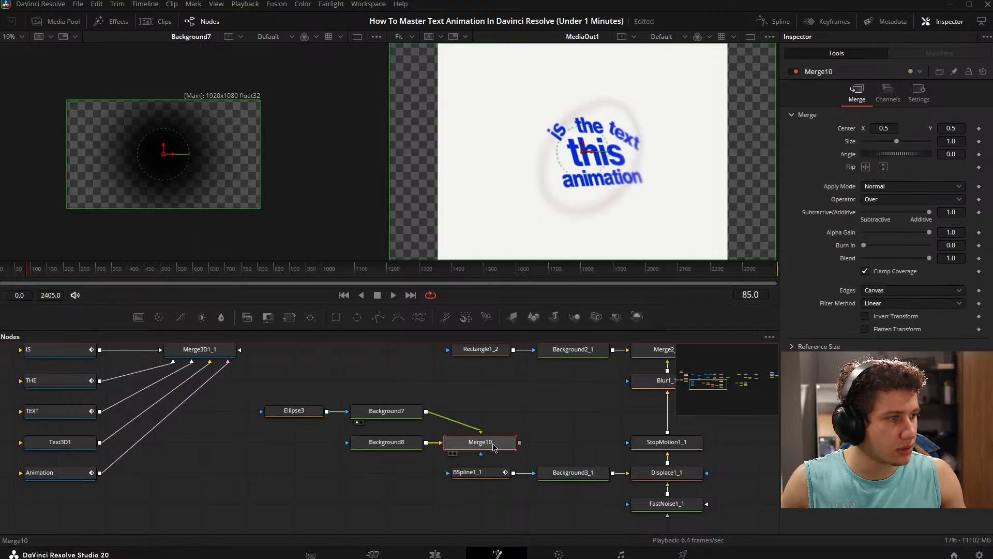
pyautogui.press('1')
pyautogui.click(386, 442)
pyautogui.click(893, 177)
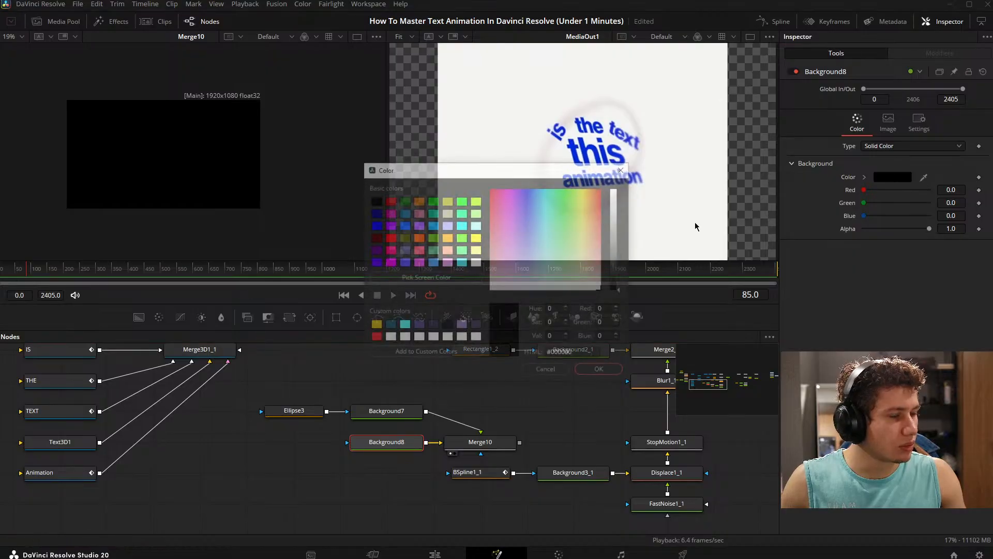
pyautogui.moveTo(621, 247); pyautogui.dragTo(623, 137)
pyautogui.click(599, 368)
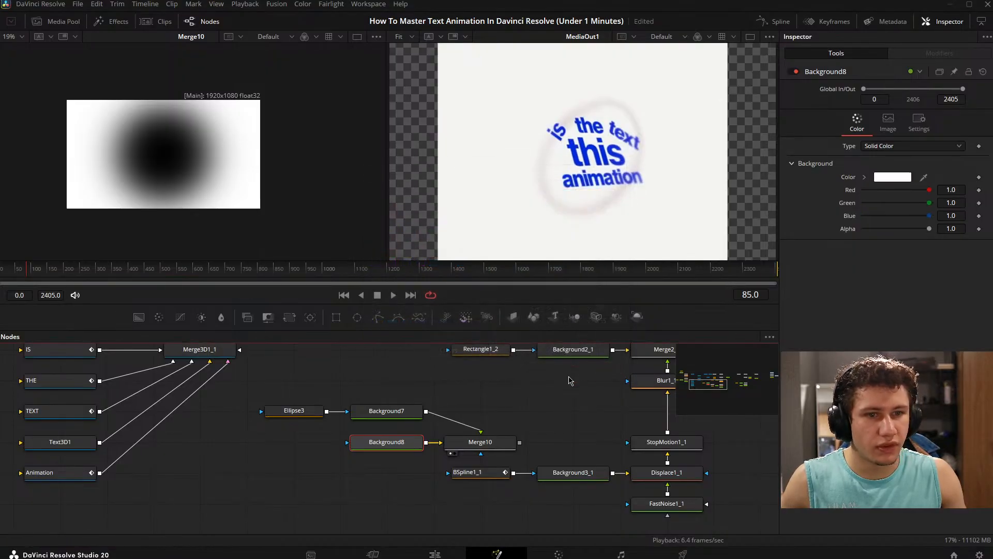
# - Widen Ellipse3 to a width of about 0.91, keeping its height at 0.5
pyautogui.click(294, 410)
pyautogui.scroll(2, 233, 147)
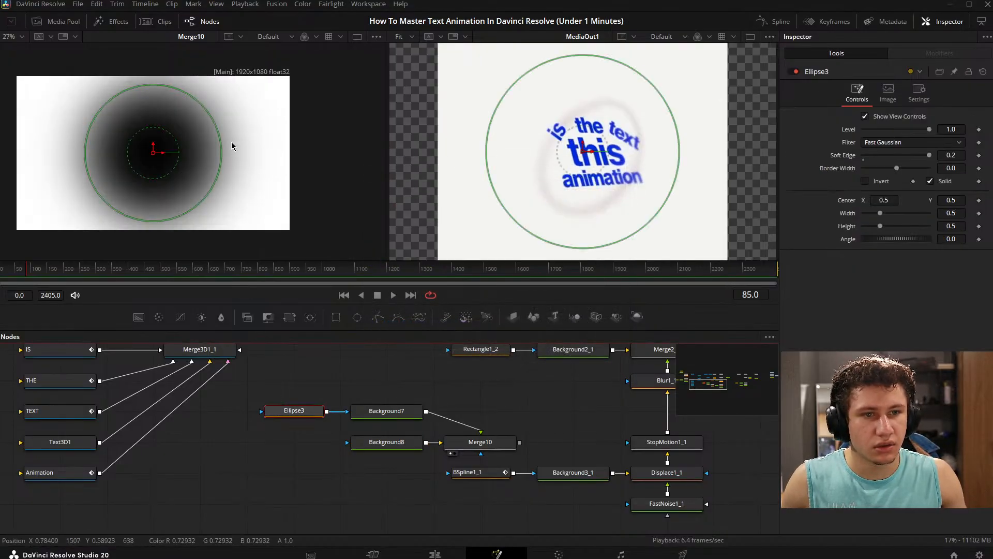
pyautogui.moveTo(232, 146); pyautogui.dragTo(275, 155)
pyautogui.click(390, 389)
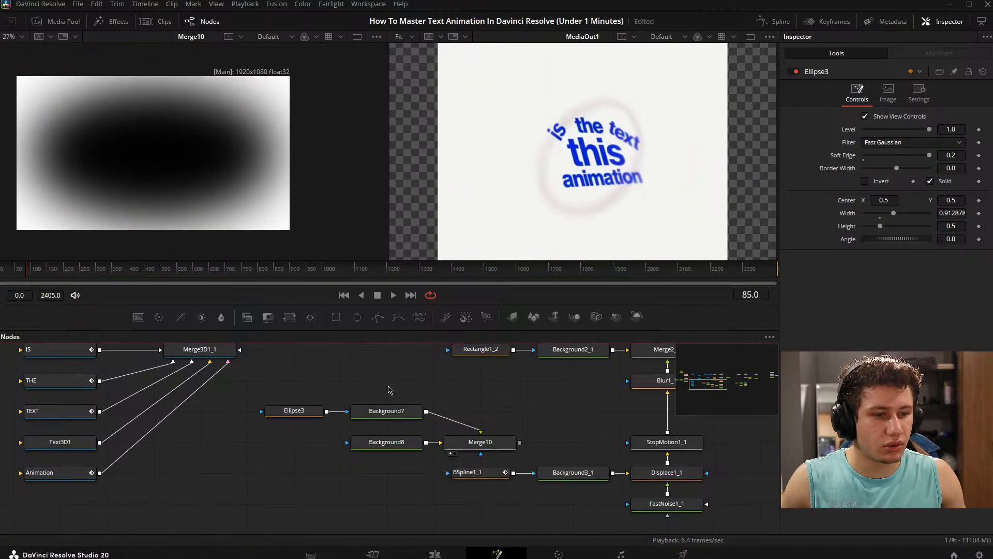
# - Add another Ellipse mask node, unconnected, near Ellipse3 in the node graph
pyautogui.moveTo(520, 416); pyautogui.dragTo(465, 401)
pyautogui.moveTo(222, 388); pyautogui.dragTo(311, 371)
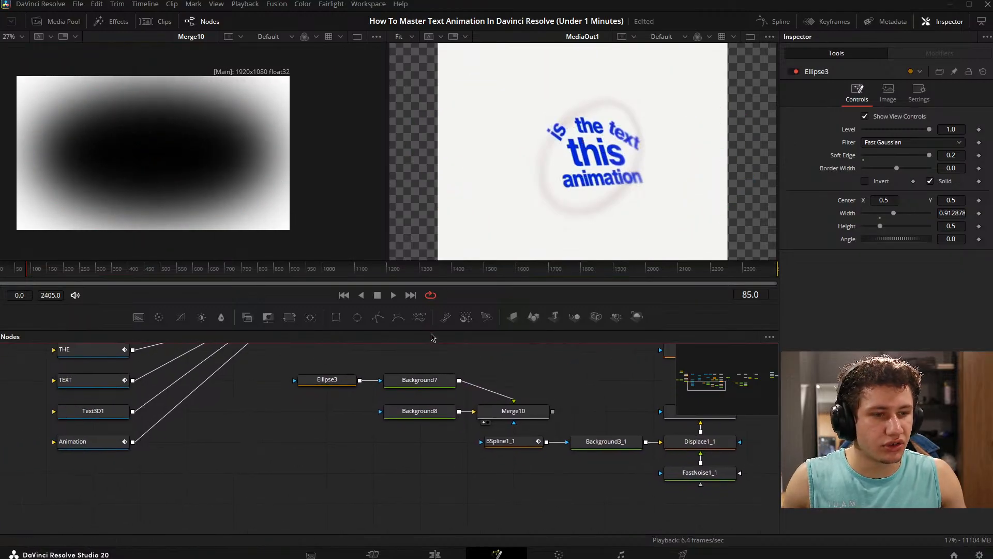
pyautogui.click(357, 318)
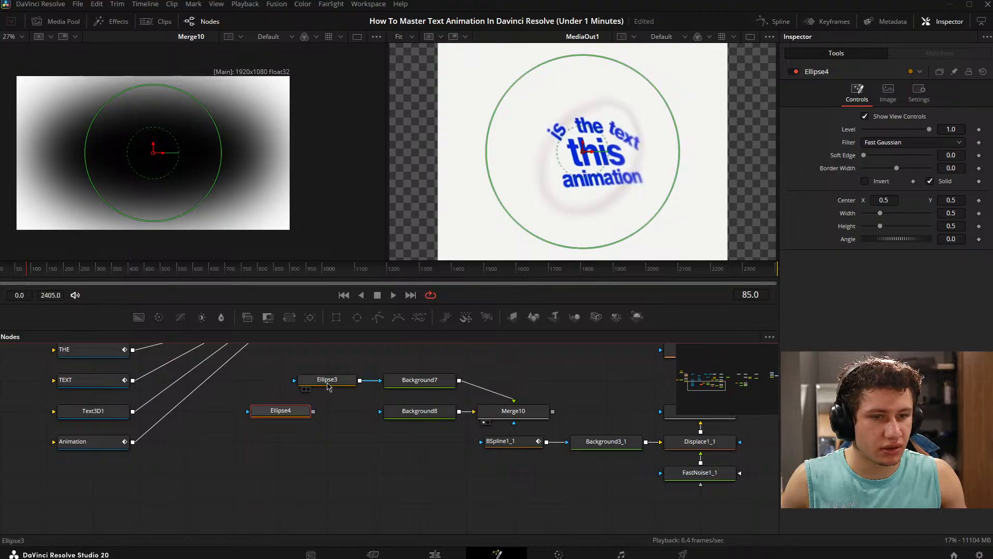
# - Invert the Ellipse3 mask and shrink it to about 0.467 by 0.256
pyautogui.click(328, 386)
pyautogui.click(865, 182)
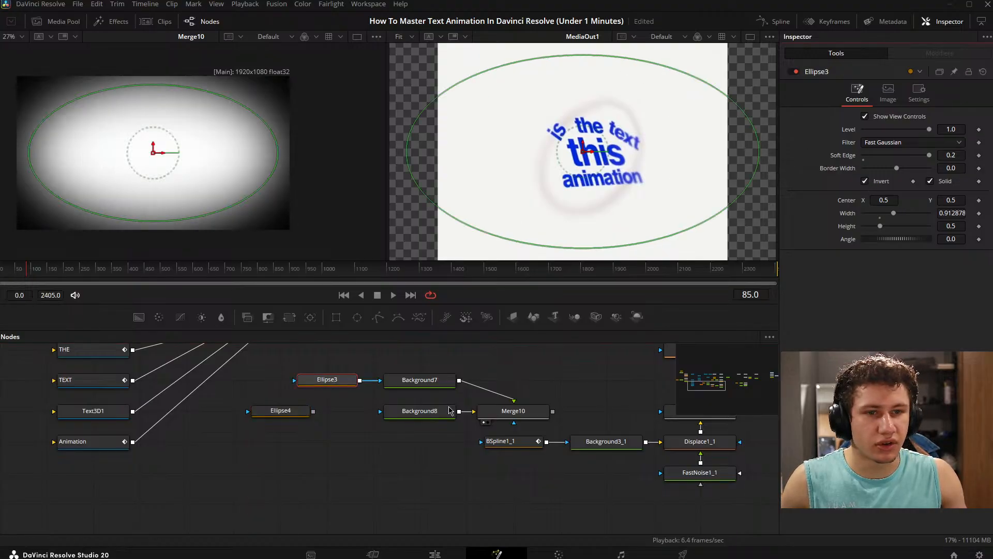
pyautogui.click(372, 475)
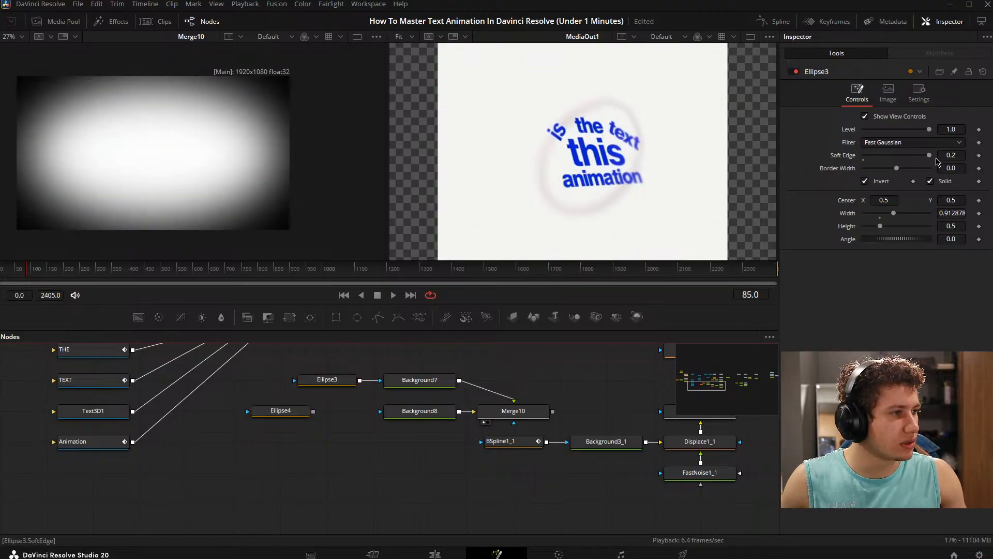
pyautogui.click(327, 382)
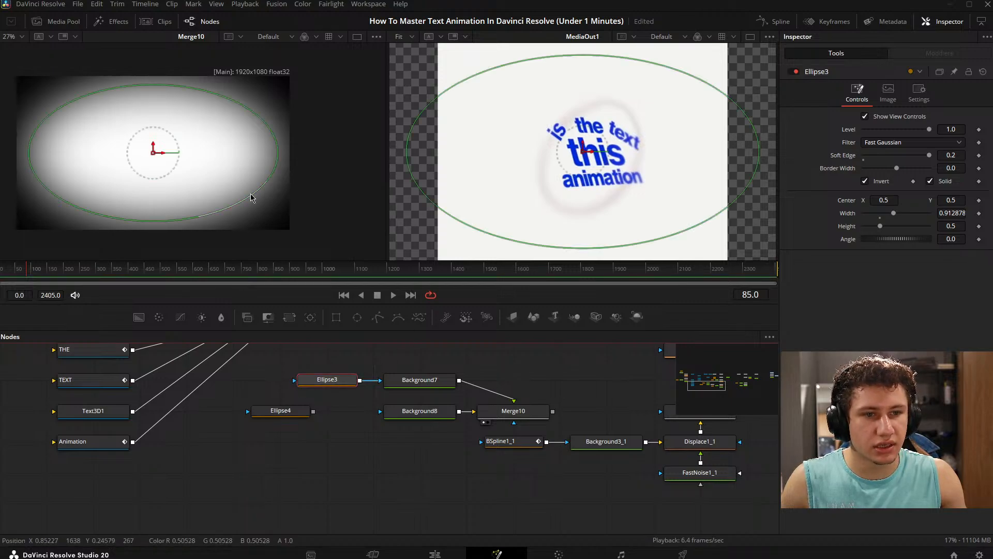
pyautogui.moveTo(250, 197); pyautogui.dragTo(207, 176)
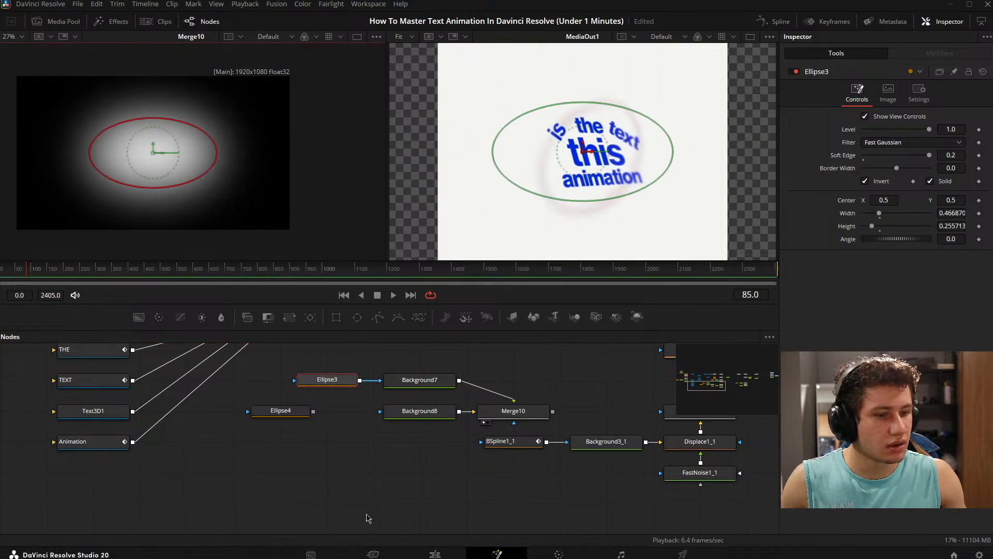
pyautogui.click(337, 481)
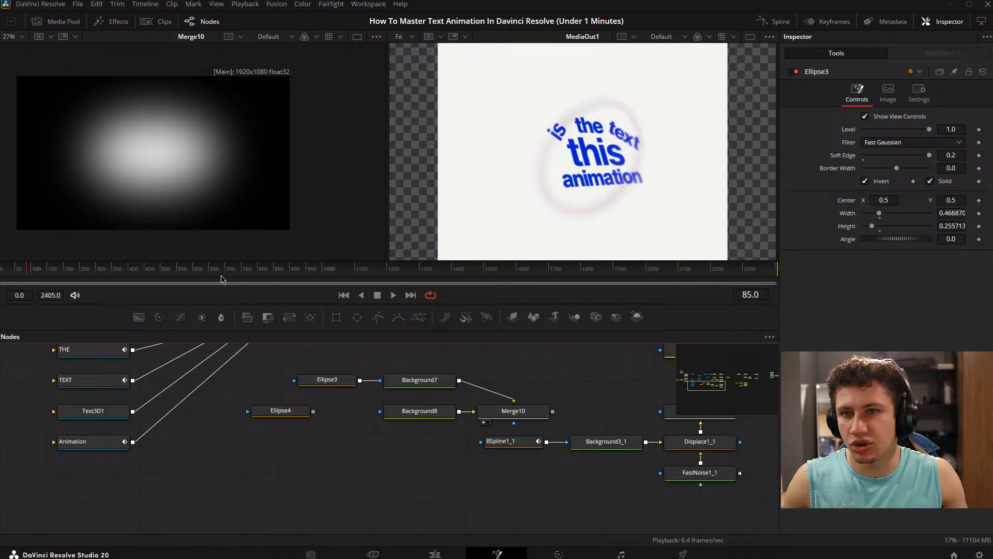
# - Connect Ellipse4 into Ellipse3's mask input and set Ellipse3's Paint Mode to Multiply
pyautogui.moveTo(313, 411); pyautogui.dragTo(294, 380)
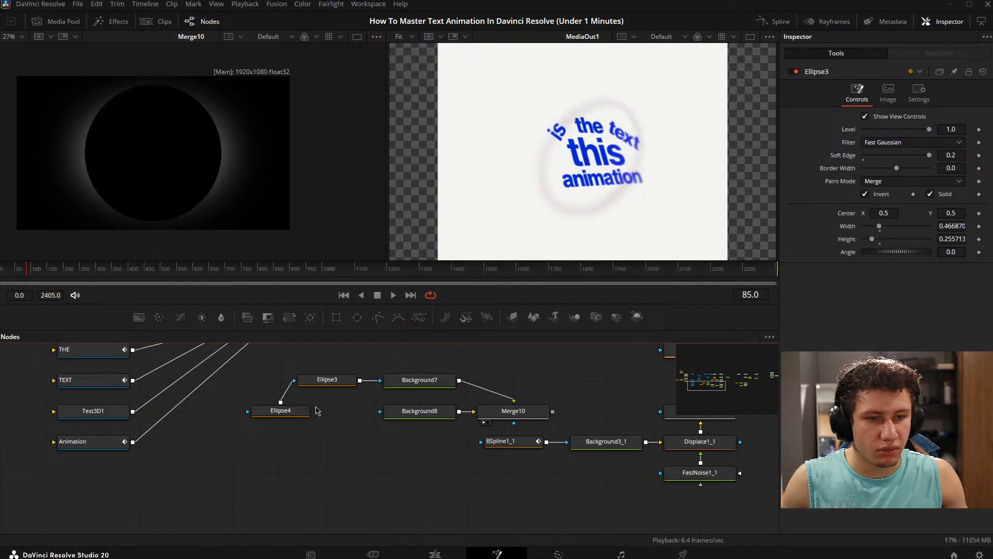
pyautogui.click(285, 413)
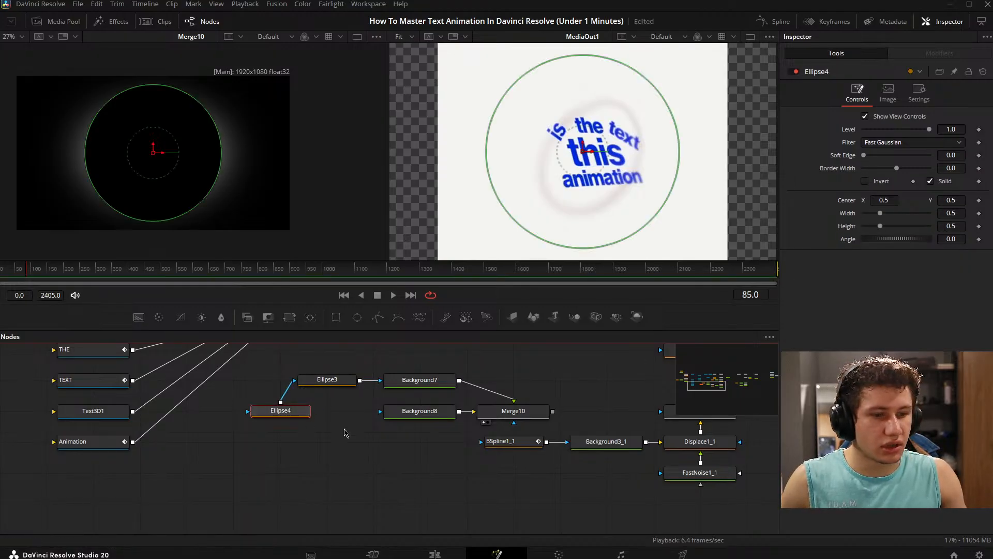
pyautogui.click(331, 380)
pyautogui.click(902, 182)
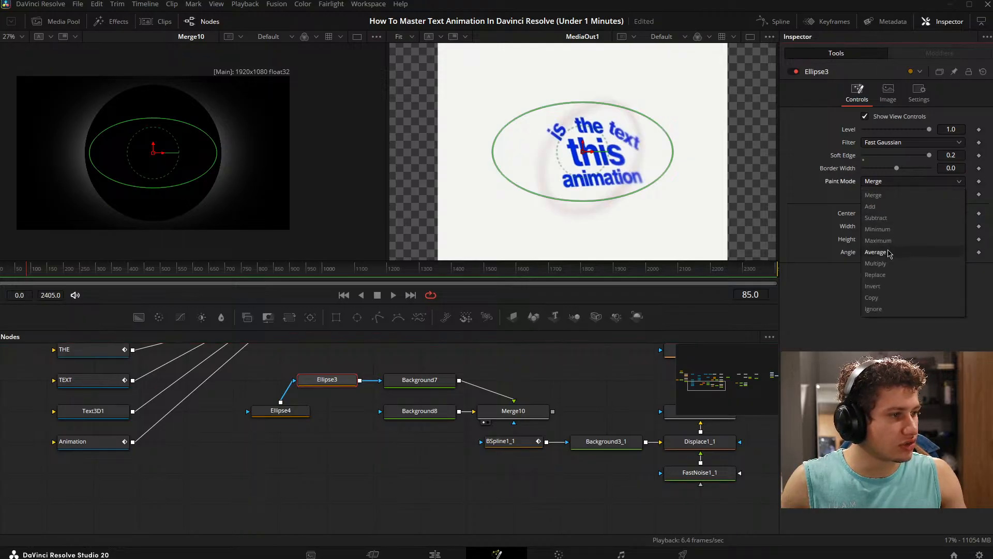
pyautogui.click(875, 263)
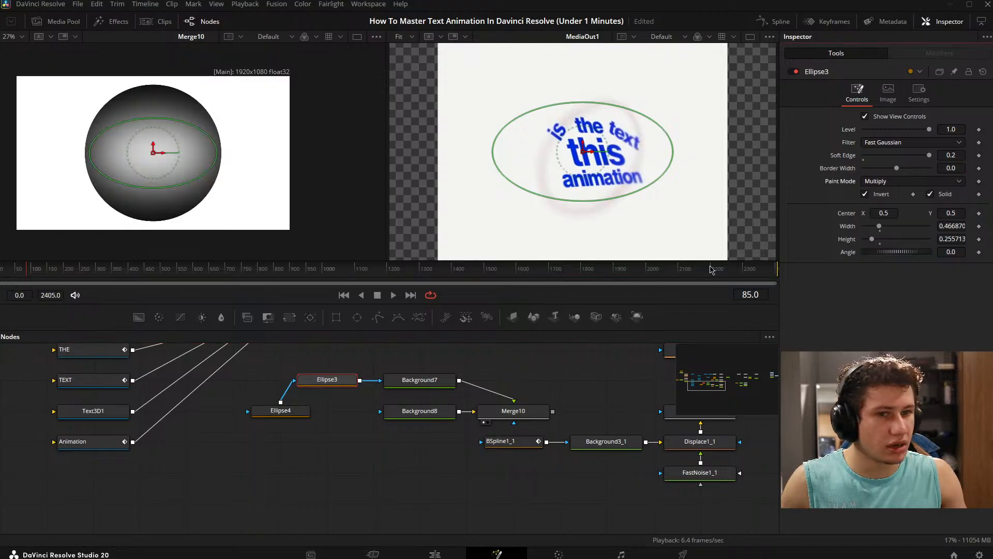
# - Invert Ellipse4, shrink it to about 0.277 by 0.150 and set its Soft Edge to 0.0535
pyautogui.click(289, 412)
pyautogui.click(328, 387)
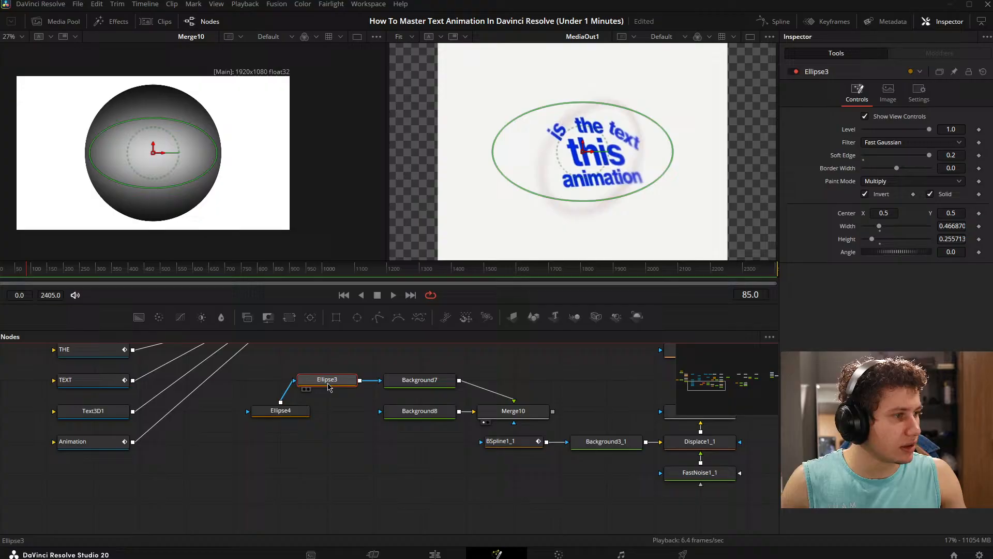
pyautogui.click(279, 411)
pyautogui.click(867, 184)
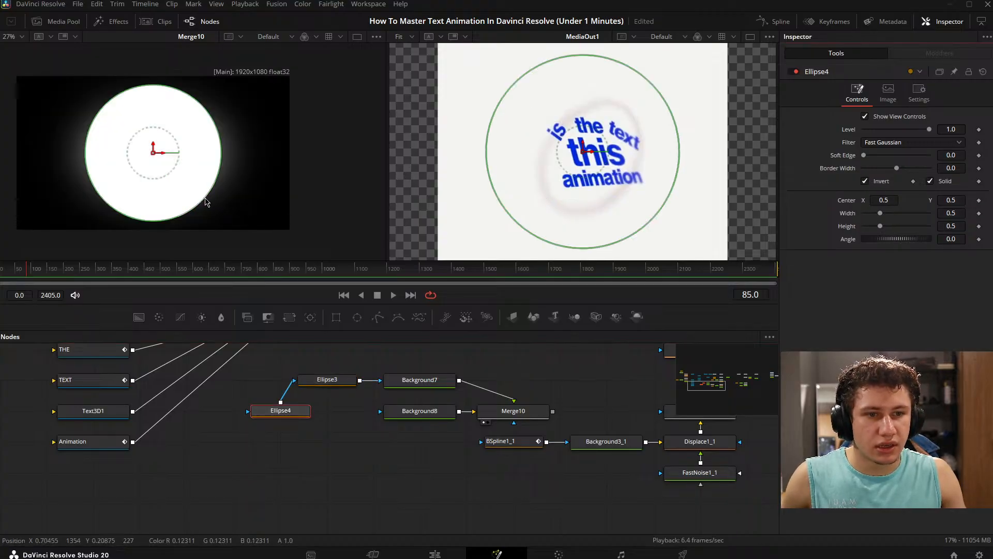
pyautogui.moveTo(206, 204); pyautogui.dragTo(156, 173)
pyautogui.moveTo(865, 155)
pyautogui.mouseDown()
pyautogui.moveTo(905, 163)
pyautogui.moveTo(882, 156)
pyautogui.mouseUp()
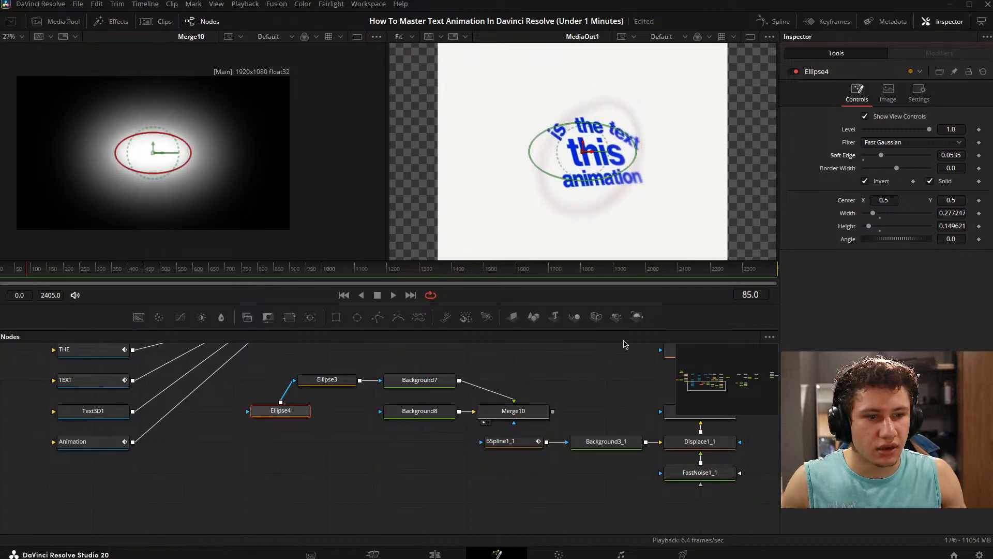
# - Enlarge Ellipse4 to about 0.382 by 0.206 and raise its Soft Edge to 0.0598
pyautogui.click(346, 474)
pyautogui.scroll(2, 191, 170)
pyautogui.scroll(-2, 223, 157)
pyautogui.moveTo(186, 160); pyautogui.dragTo(216, 183)
pyautogui.click(291, 412)
pyautogui.hotkey('ctrl', 'z')
pyautogui.moveTo(881, 155)
pyautogui.mouseDown()
pyautogui.moveTo(869, 155)
pyautogui.moveTo(904, 159)
pyautogui.moveTo(883, 157)
pyautogui.mouseUp()
pyautogui.click(333, 483)
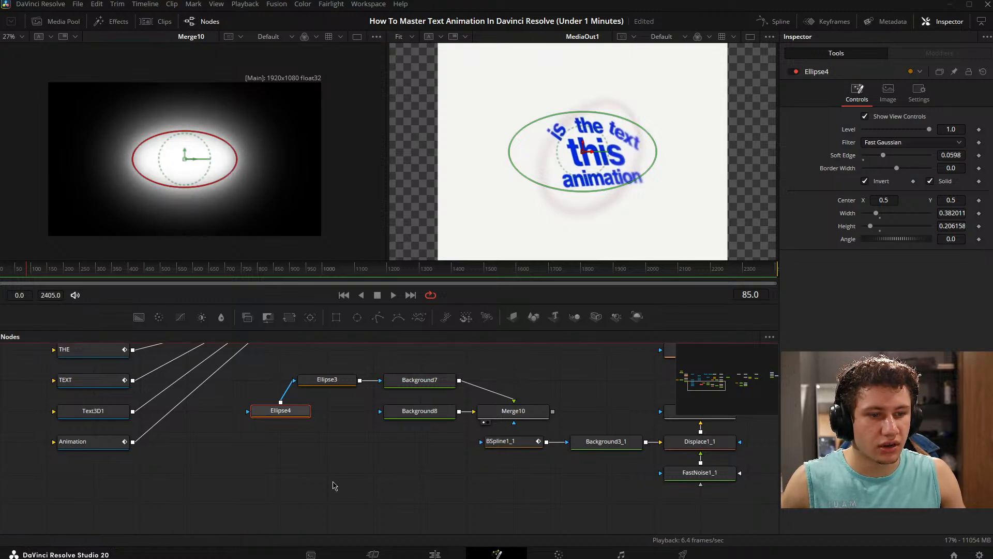
pyautogui.moveTo(191, 168); pyautogui.dragTo(203, 170)
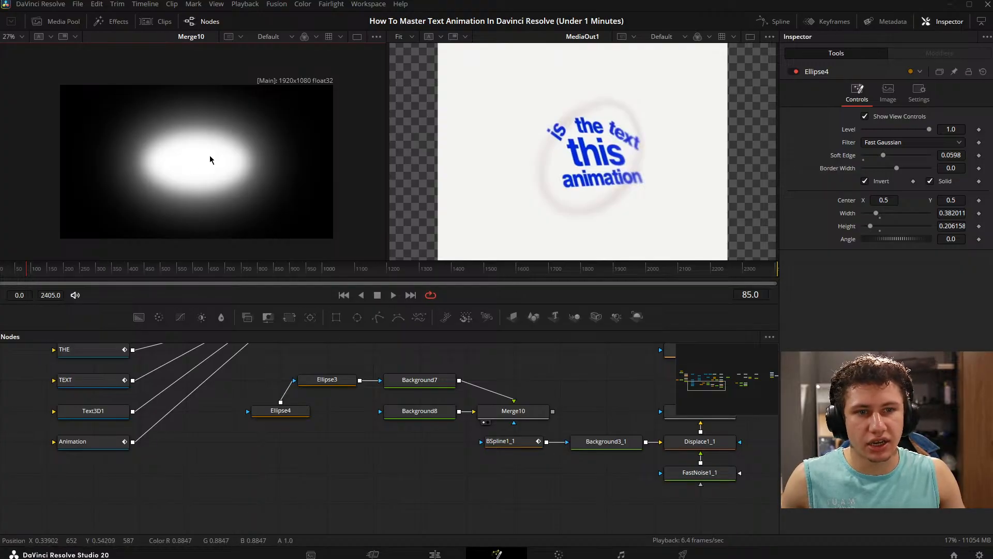
# - Disconnect Ellipse4 from Ellipse3 and toggle that change repeatedly to compare the combined mask with the single one
pyautogui.moveTo(280, 410); pyautogui.dragTo(280, 441)
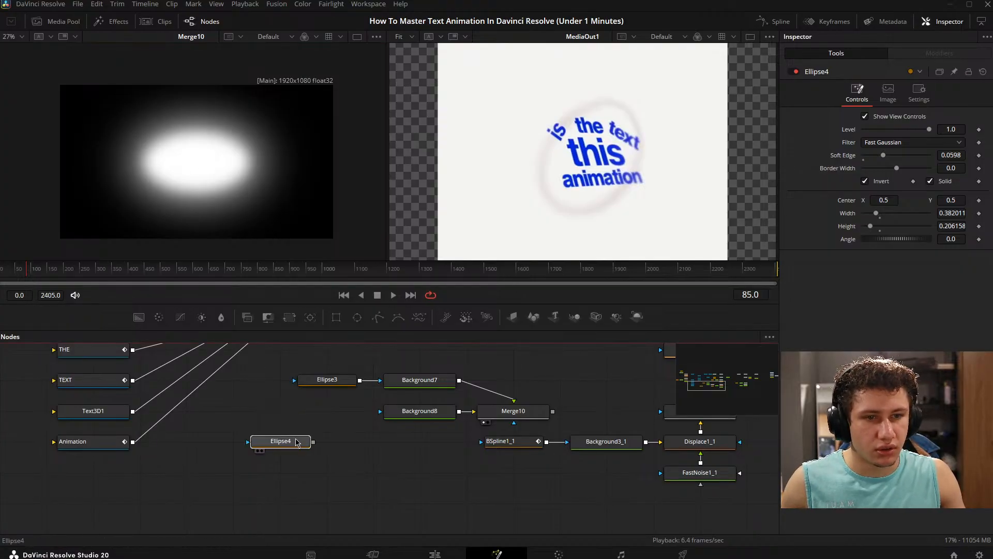
pyautogui.hotkey('ctrl', 'z')
pyautogui.hotkey('ctrl', 'shift', 'z')
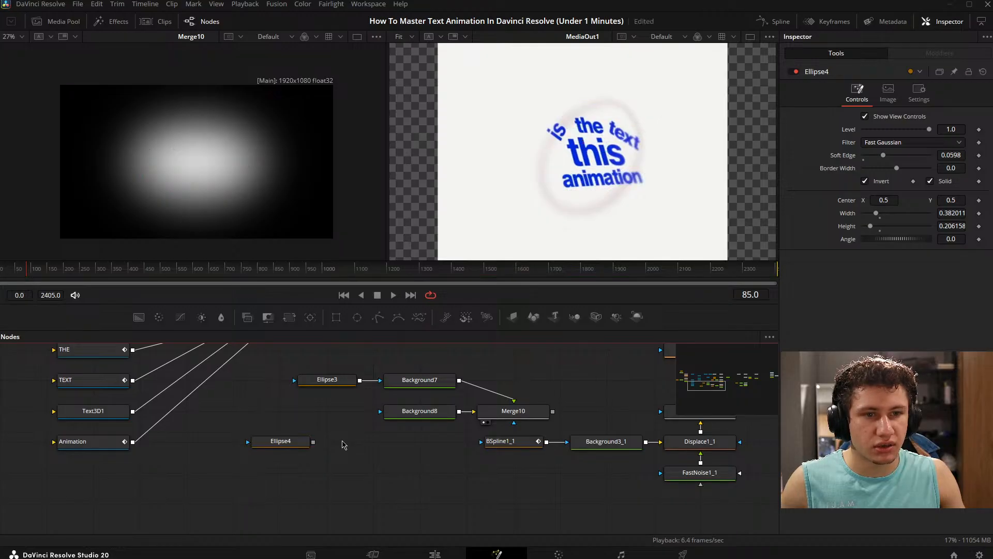
pyautogui.hotkey('ctrl', 'z')
pyautogui.hotkey('ctrl', 'shift', 'z')
pyautogui.hotkey('ctrl', 'z')
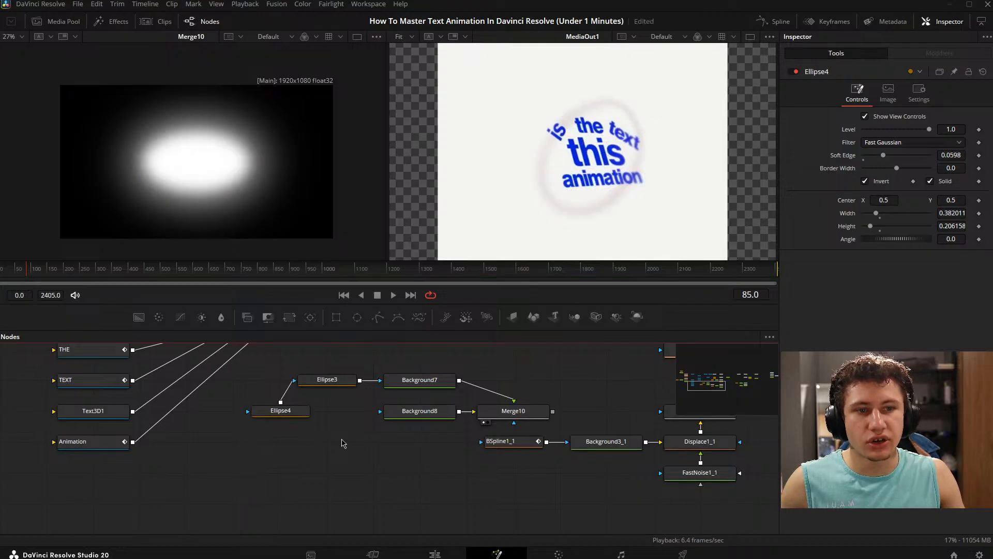
pyautogui.hotkey('ctrl', 'shift', 'z')
pyautogui.hotkey('ctrl', 'z')
pyautogui.hotkey('ctrl', 'shift', 'z')
pyautogui.hotkey('ctrl', 'z')
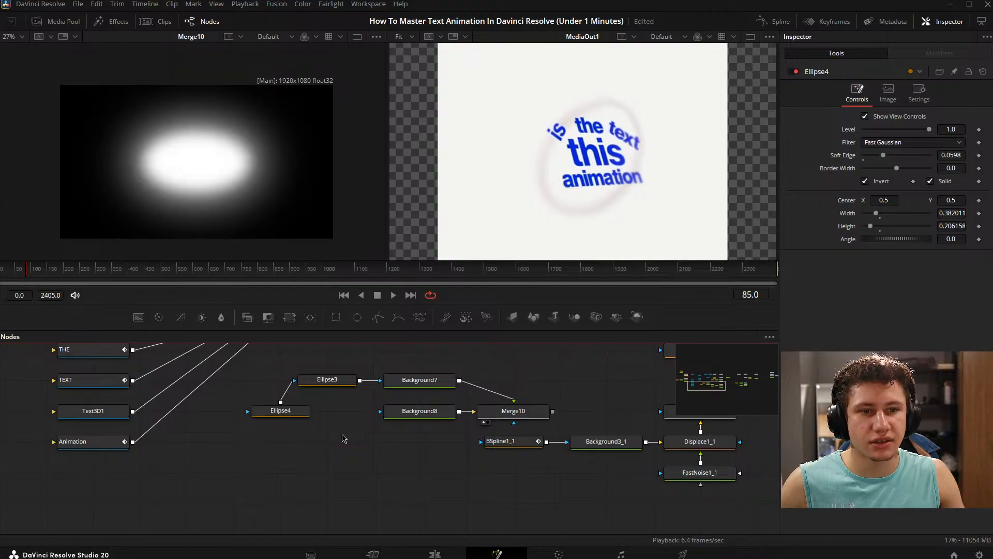
pyautogui.hotkey('ctrl', 'shift', 'z')
# - Delete the demonstration nodes Ellipse3, Ellipse4, Background7 and Background8 from the node graph
pyautogui.hscroll(3, 339, 429)
pyautogui.moveTo(228, 365); pyautogui.dragTo(365, 466)
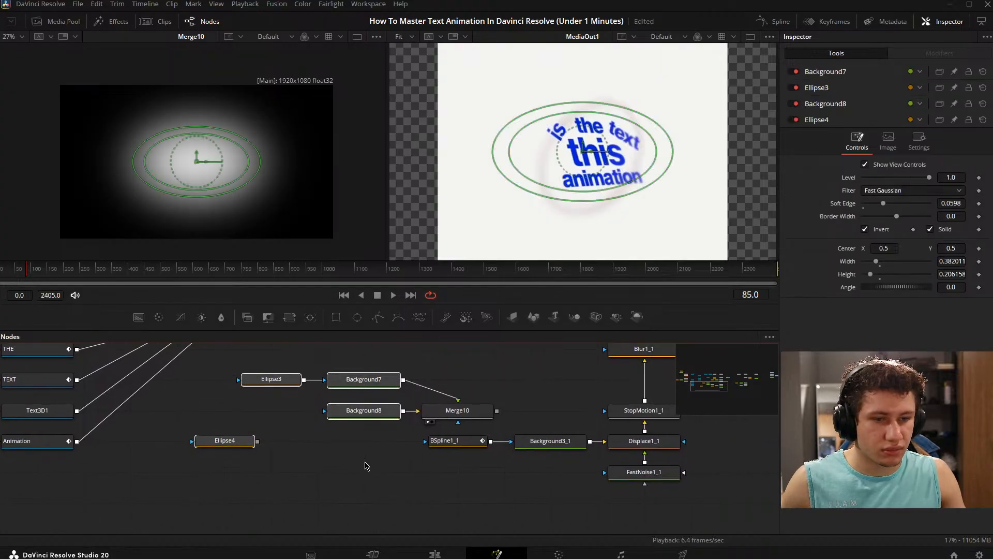
pyautogui.press('Delete')
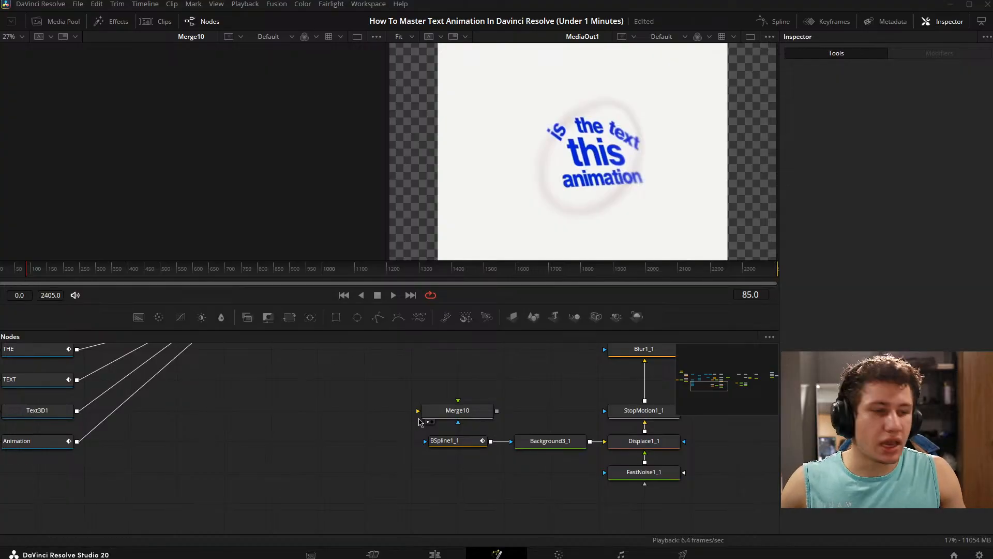
# - Display Merge7 next to MediaOut1 and fit its image to the viewer
pyautogui.scroll(-5, 357, 417)
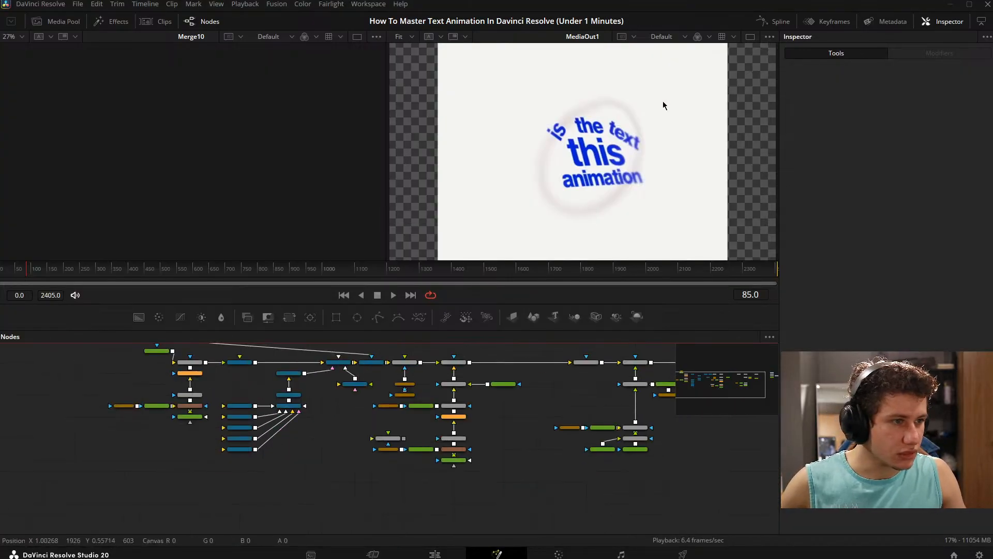
pyautogui.moveTo(501, 435); pyautogui.dragTo(529, 437)
pyautogui.scroll(6, 439, 380)
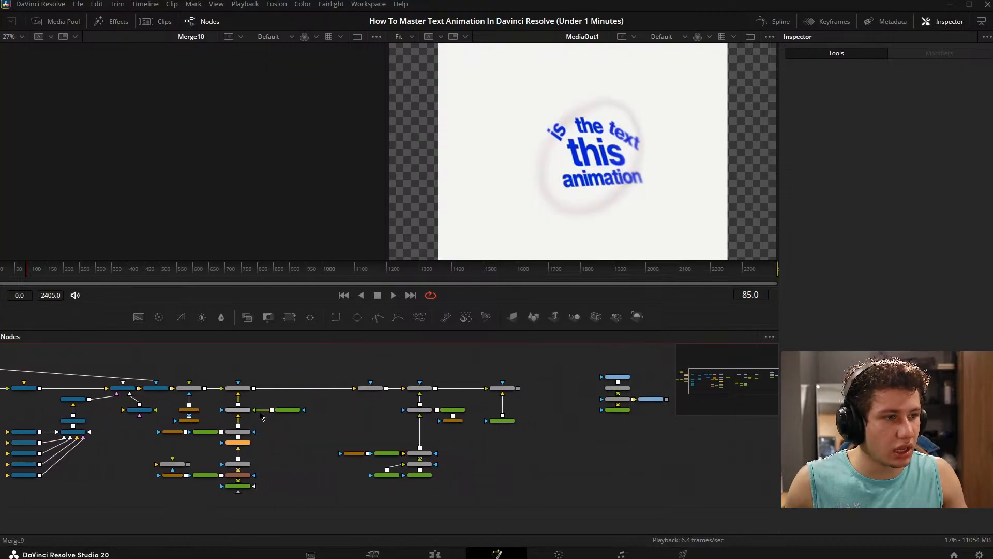
pyautogui.moveTo(315, 400); pyautogui.dragTo(212, 150)
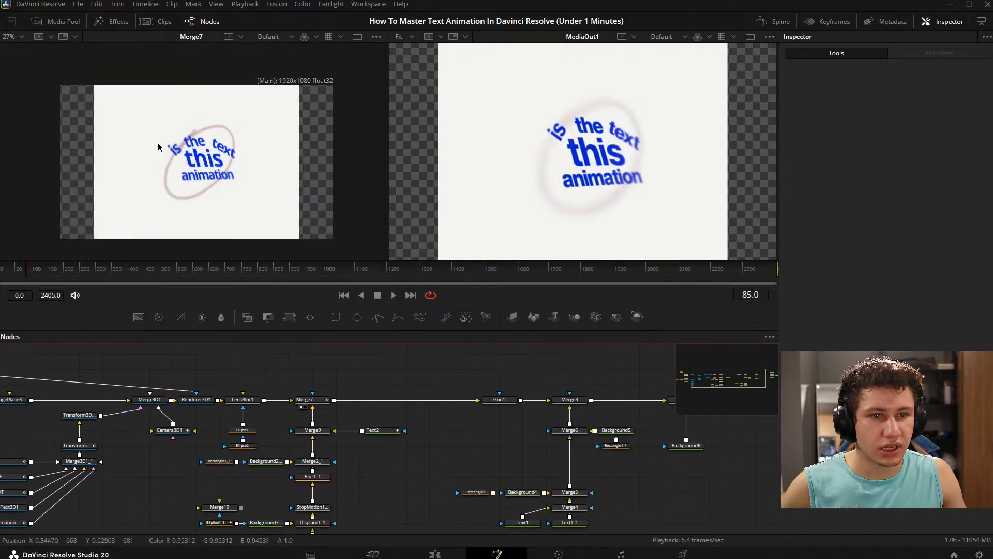
pyautogui.click(197, 184)
pyautogui.hotkey('ctrl', 'f')
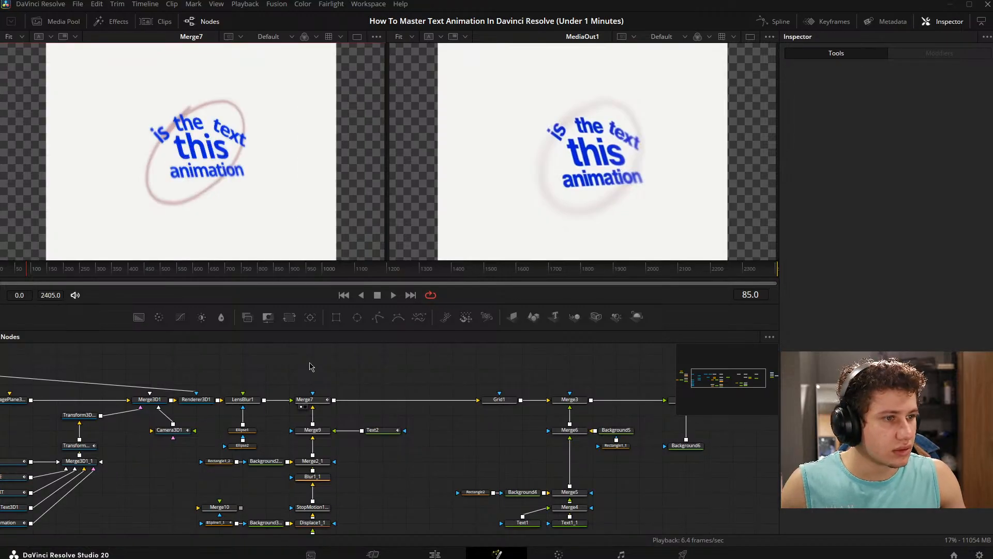
# - Return the playhead to frame 0 and play the animation to compare Merge7 with MediaOut1
pyautogui.moveTo(310, 363); pyautogui.dragTo(394, 348)
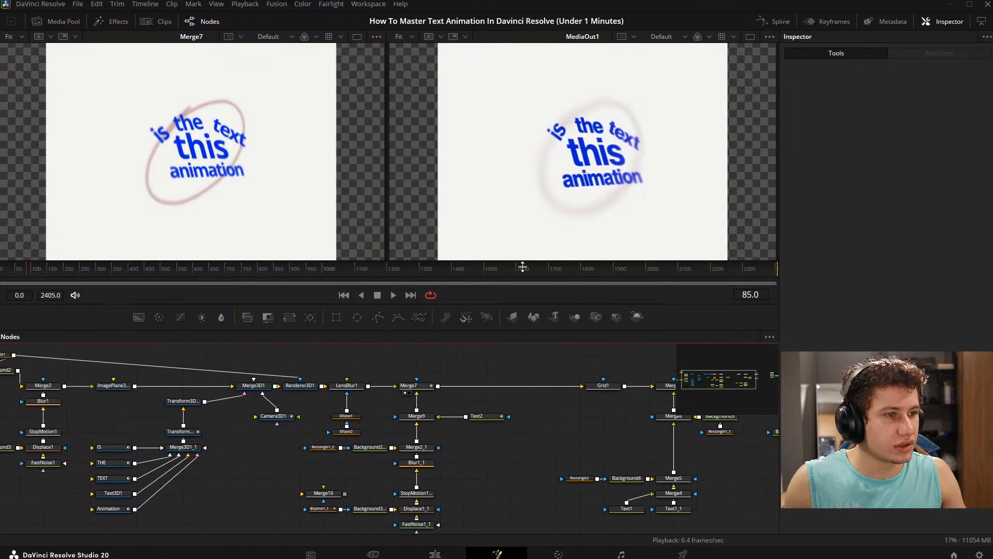
pyautogui.moveTo(603, 506); pyautogui.dragTo(768, 488)
pyautogui.moveTo(27, 266); pyautogui.dragTo(0, 278)
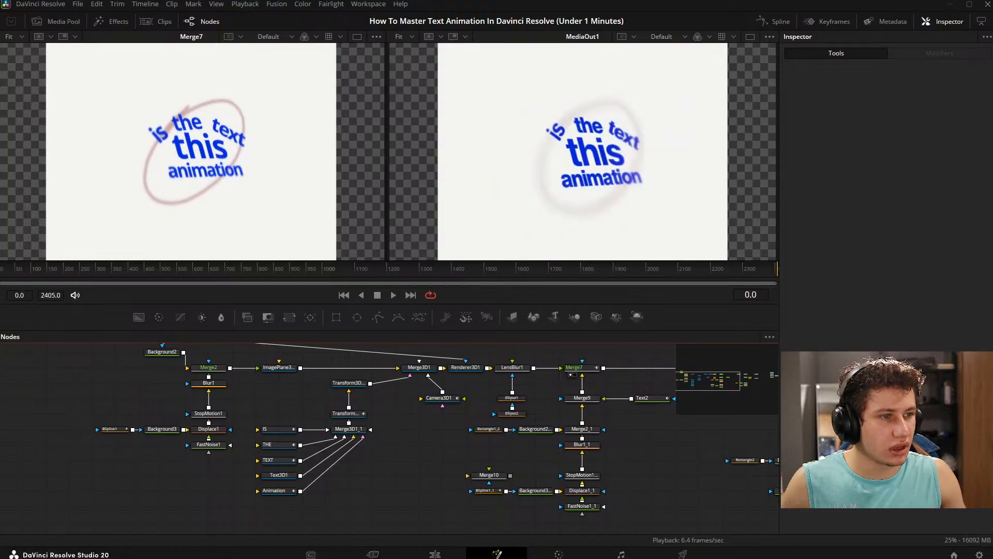
pyautogui.press('space')
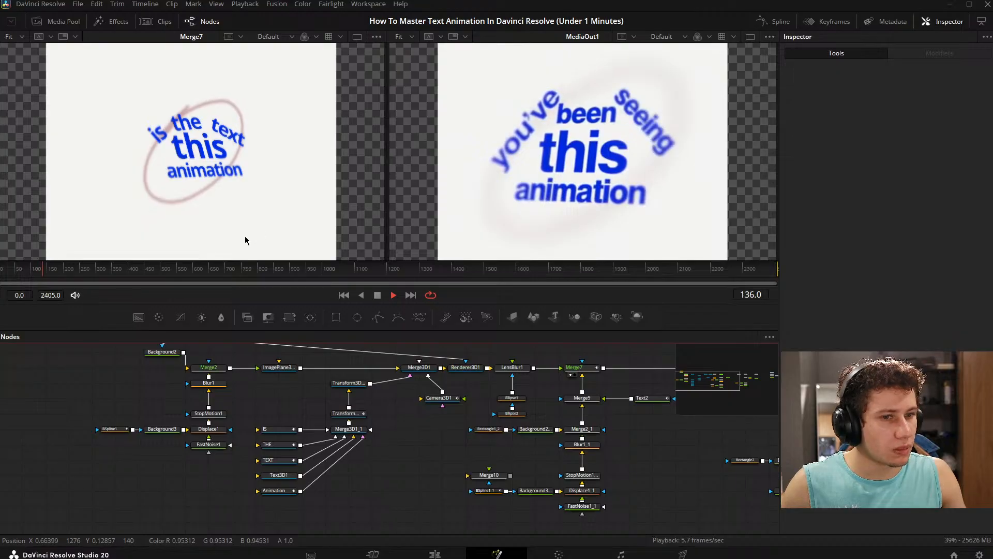
# - Animate Blur1's Blur Size from 2.9 at frame 39 to 17.3 at frame 153
pyautogui.moveTo(44, 274); pyautogui.dragTo(13, 281)
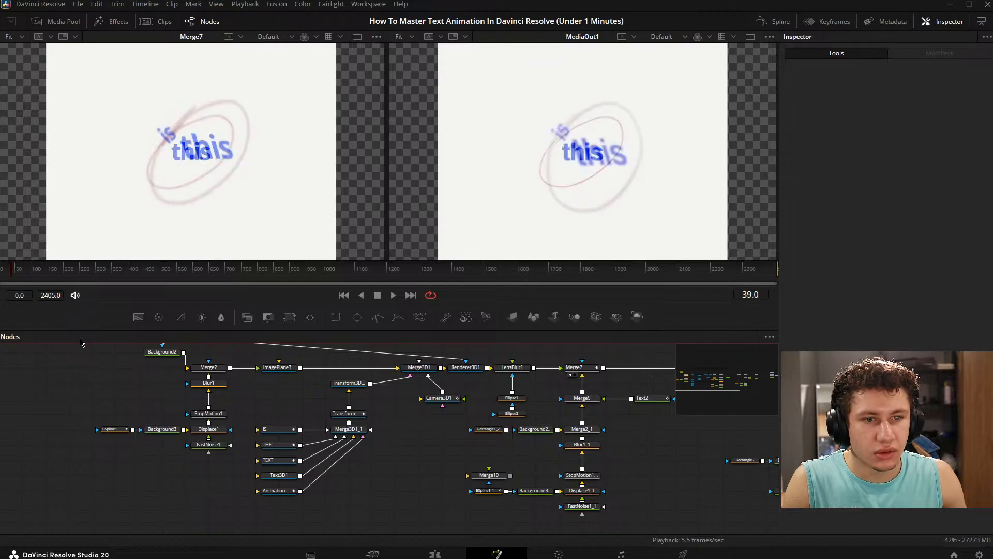
pyautogui.moveTo(172, 431); pyautogui.dragTo(236, 430)
pyautogui.click(236, 429)
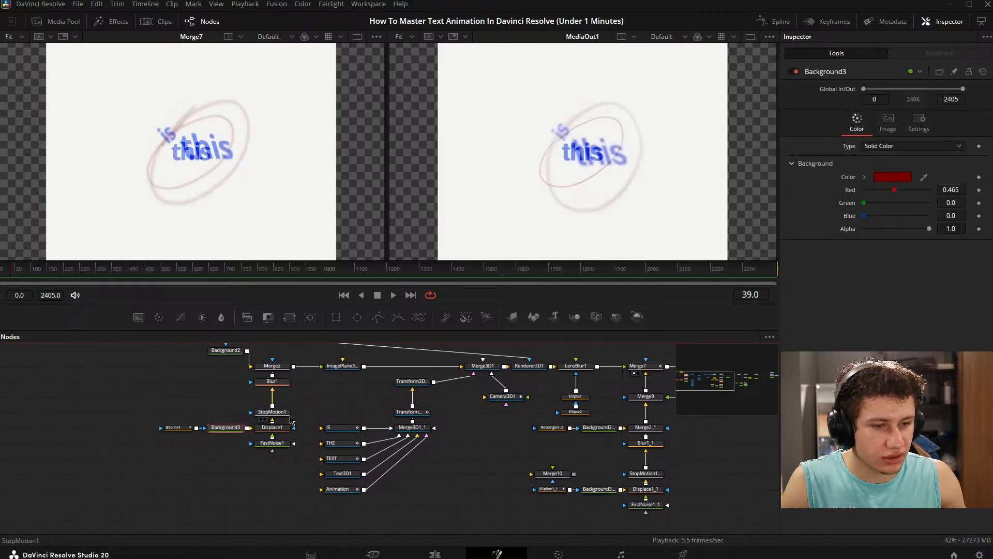
pyautogui.moveTo(398, 398); pyautogui.dragTo(272, 415)
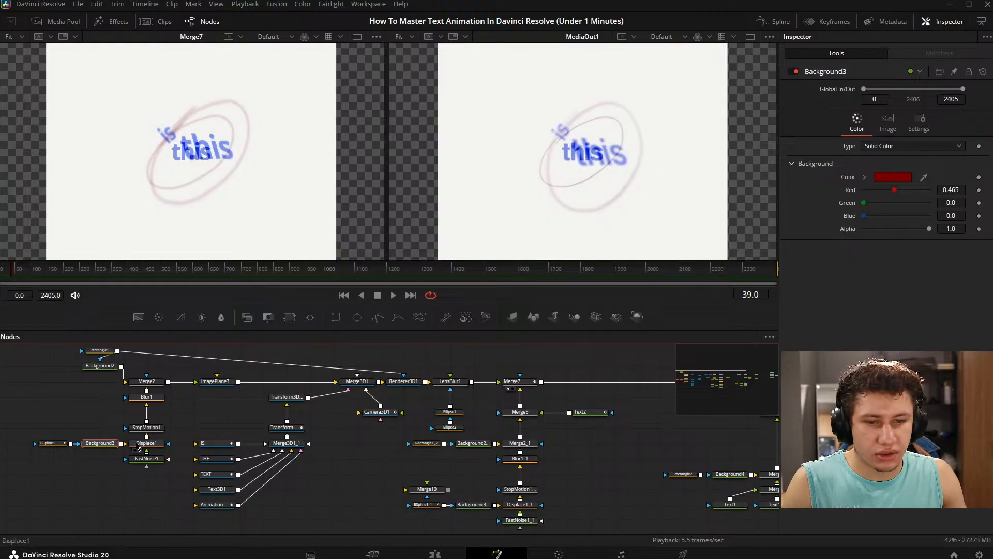
pyautogui.moveTo(152, 445); pyautogui.dragTo(257, 439)
pyautogui.click(251, 391)
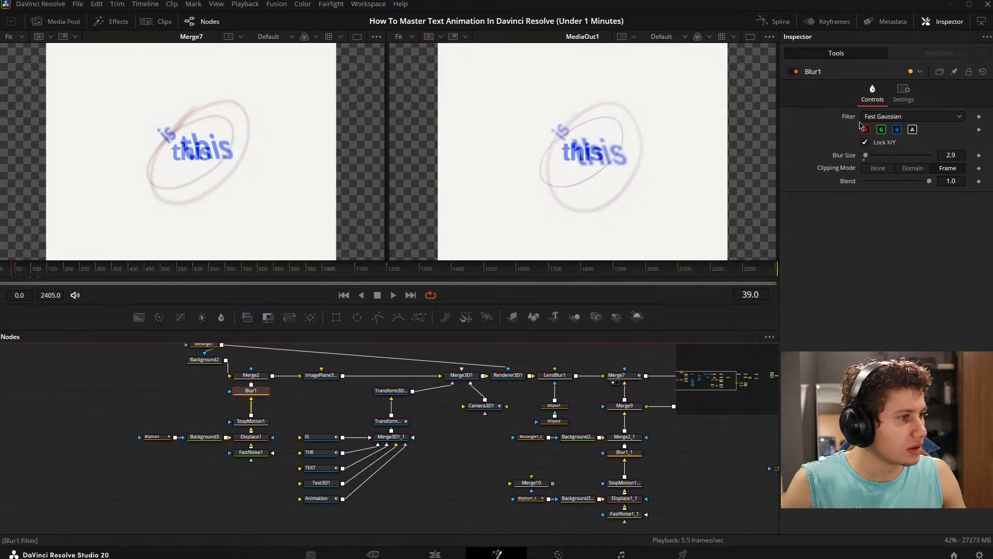
pyautogui.click(255, 377)
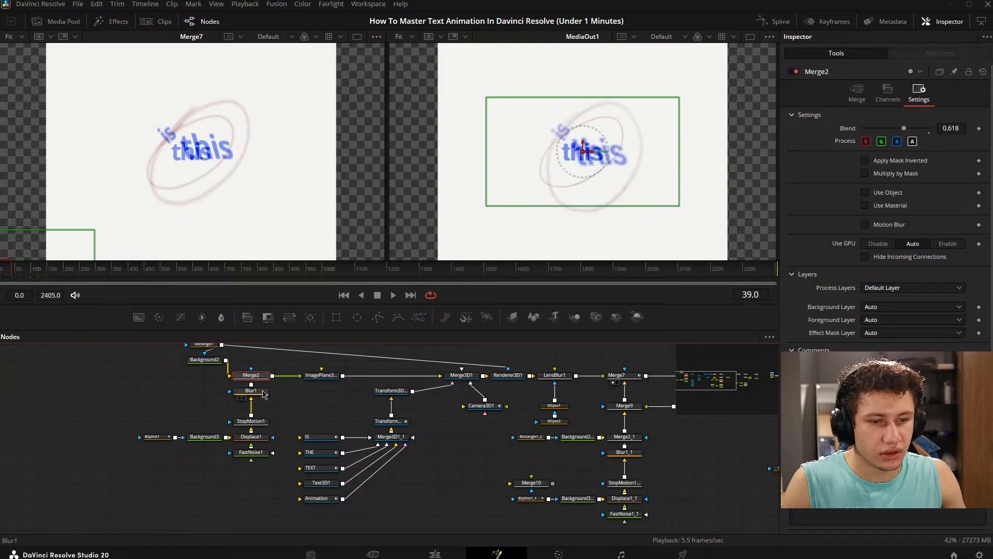
pyautogui.click(263, 393)
pyautogui.click(979, 156)
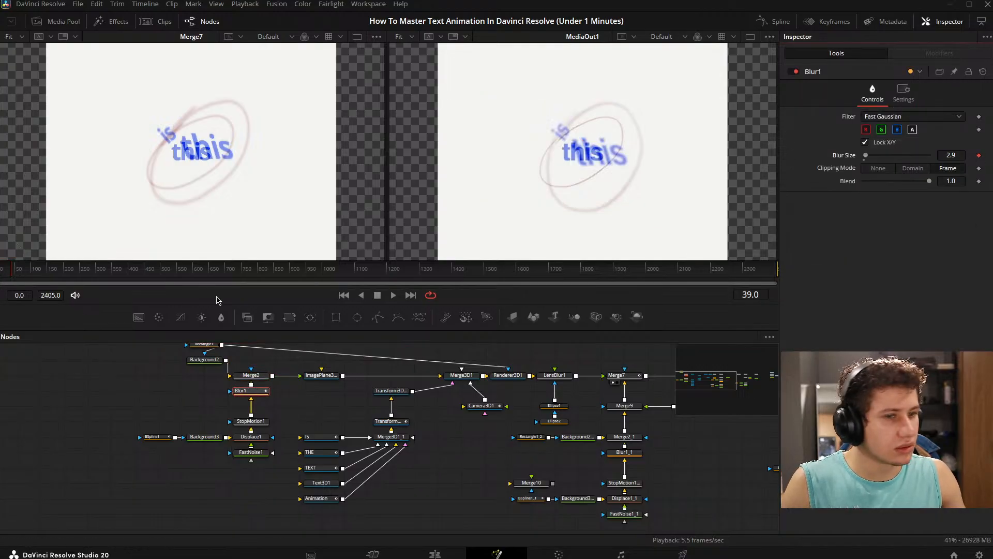
pyautogui.moveTo(37, 272)
pyautogui.mouseDown()
pyautogui.moveTo(62, 275)
pyautogui.moveTo(27, 278)
pyautogui.moveTo(57, 278)
pyautogui.moveTo(37, 278)
pyautogui.moveTo(48, 277)
pyautogui.mouseUp()
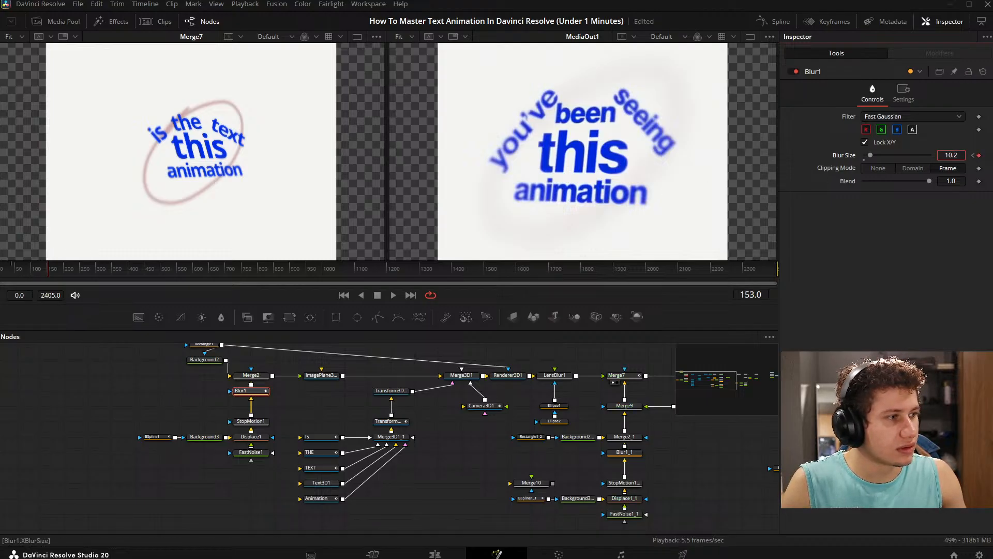
pyautogui.moveTo(950, 155); pyautogui.dragTo(951, 156)
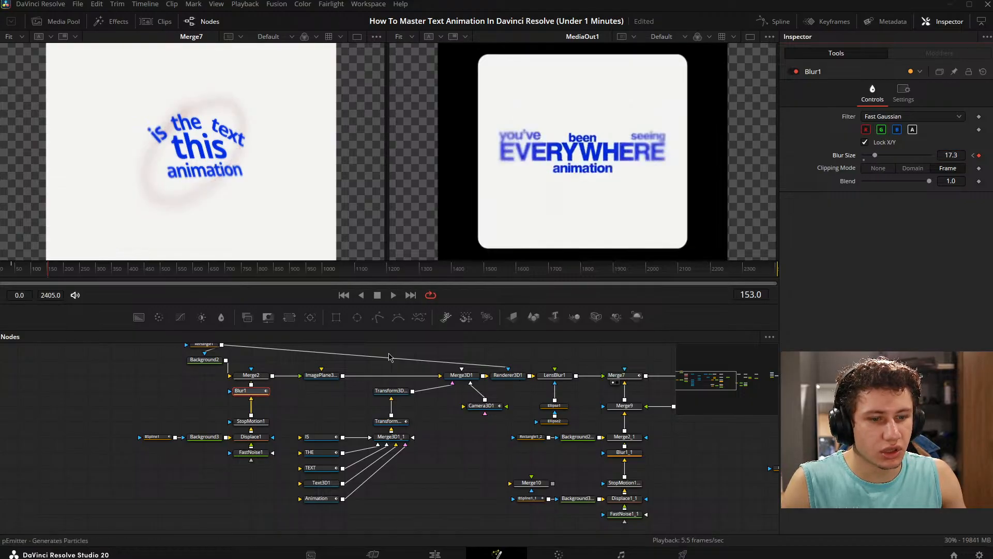
# - Animate Merge2's Blend from 0.618 at Blur1's first keyframe, frame 39, to 0.047 at frame 153
pyautogui.click(251, 375)
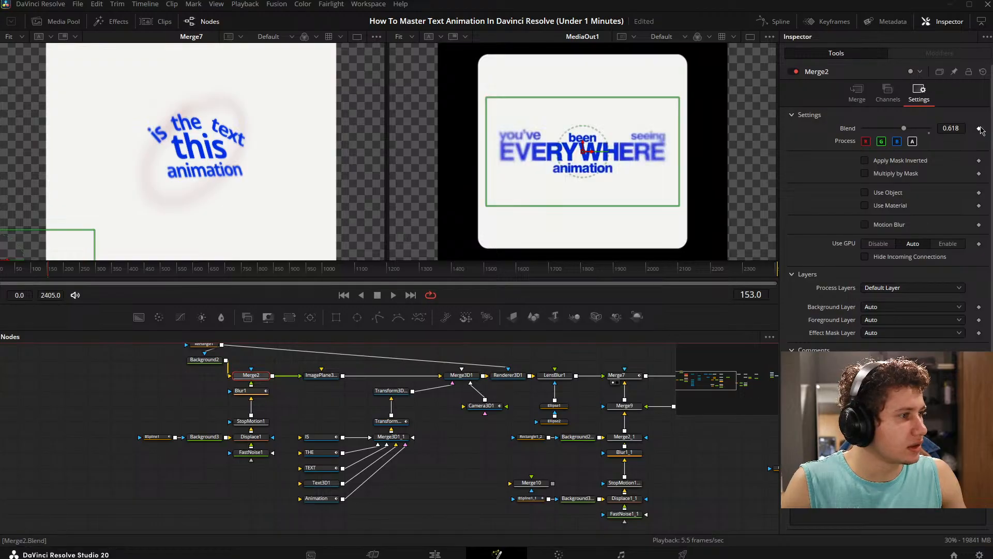
pyautogui.click(249, 390)
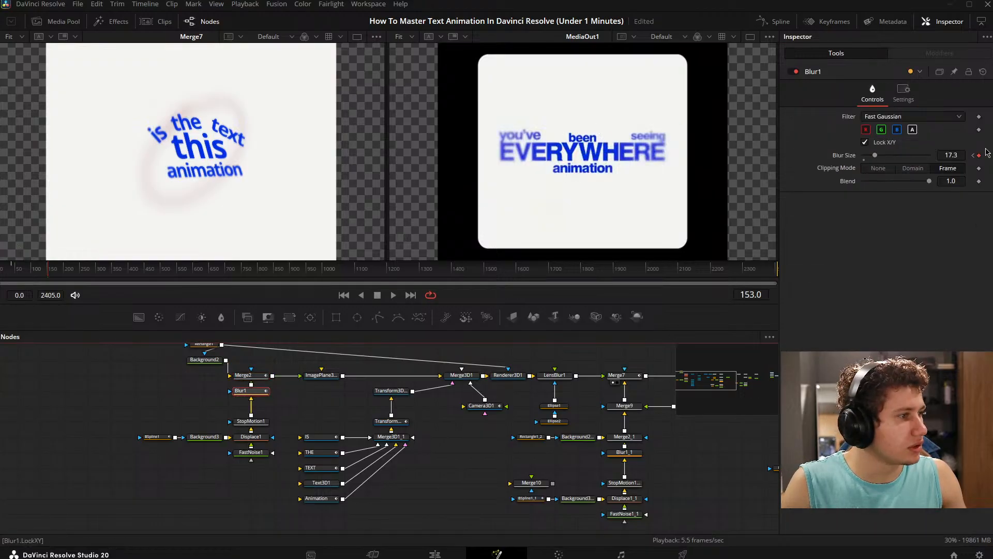
pyautogui.click(973, 156)
pyautogui.click(242, 375)
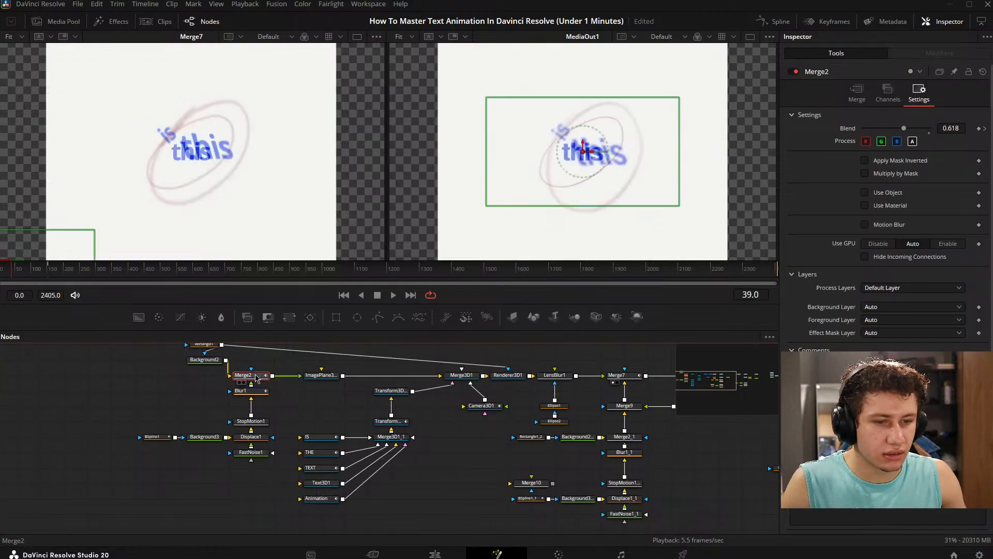
pyautogui.click(981, 130)
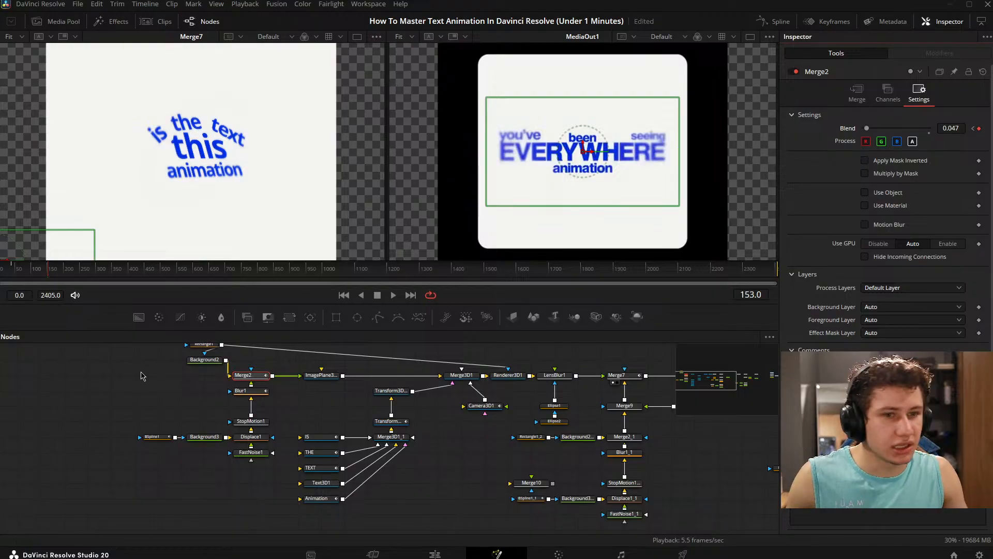
pyautogui.click(143, 375)
# - Play the animation from near the start to check the blurring and fading ring in Merge7 against MediaOut1
pyautogui.click(45, 276)
pyautogui.moveTo(45, 277); pyautogui.dragTo(16, 273)
pyautogui.press('space')
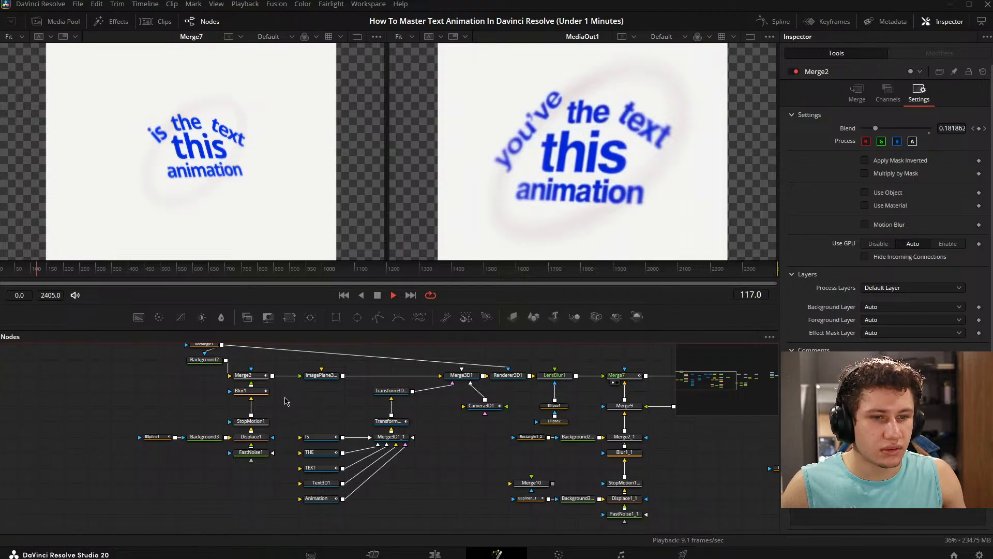
pyautogui.press('space')
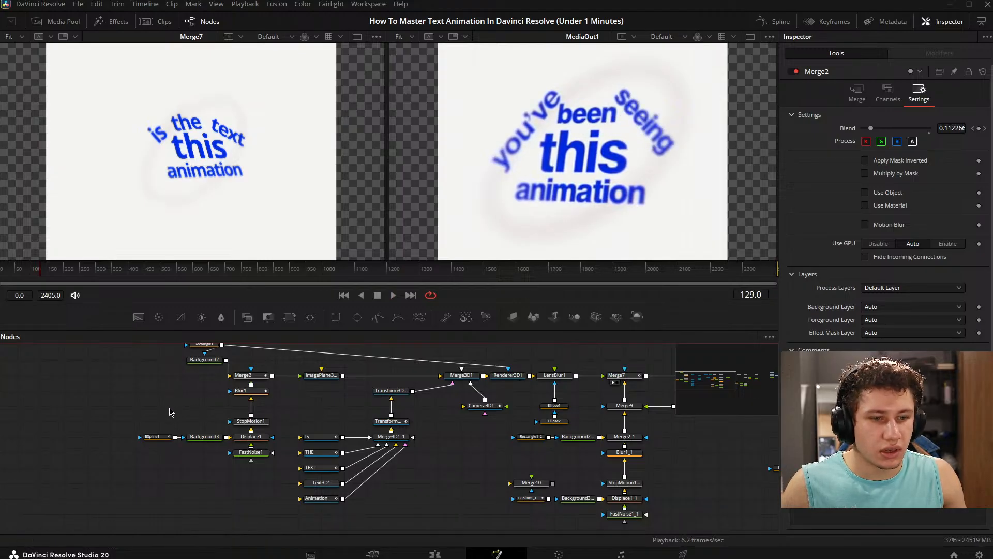
# - Fit Merge2's Blend curve in the spline editor and raise the frame 153 keyframe's incoming handle to about frame 122, value 0.28
pyautogui.click(260, 376)
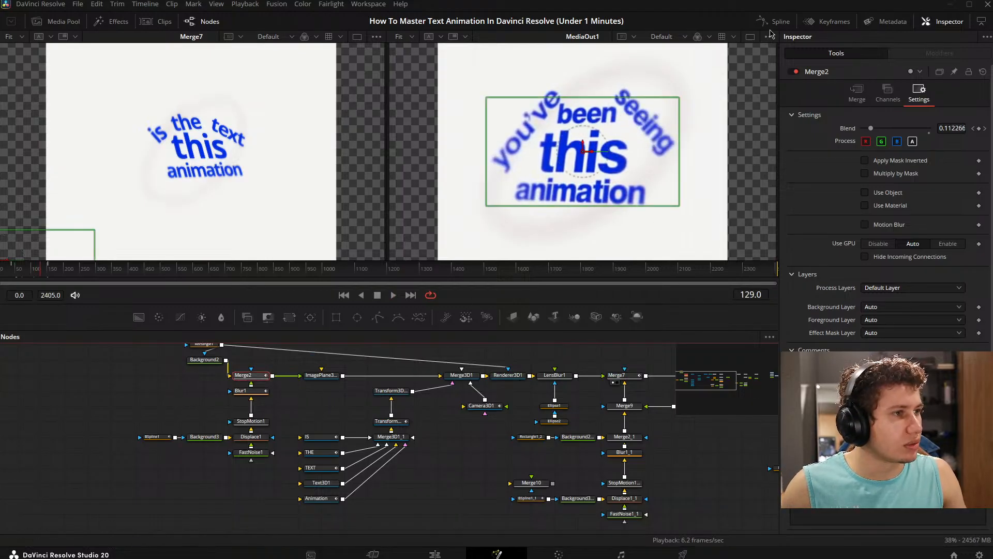
pyautogui.click(774, 21)
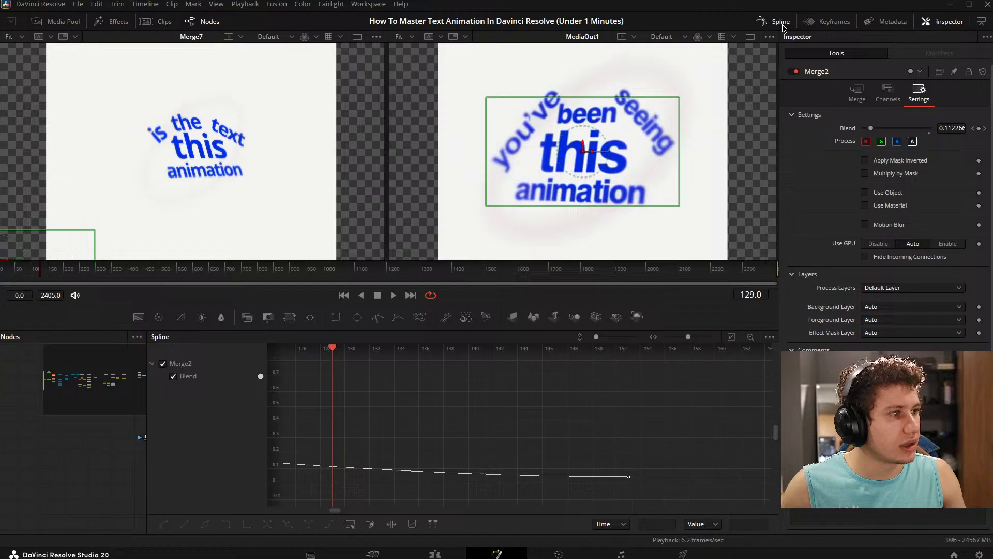
pyautogui.click(730, 337)
pyautogui.click(731, 494)
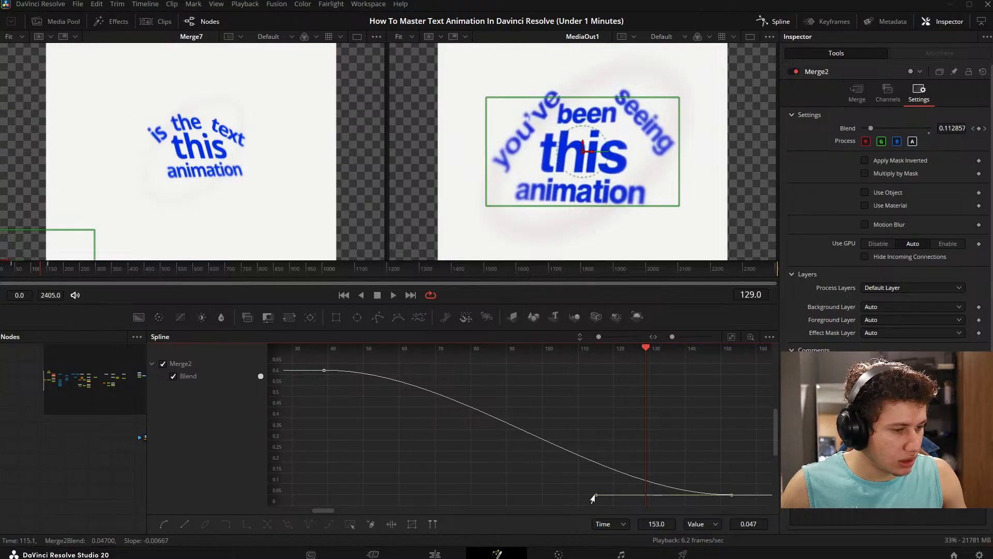
pyautogui.moveTo(596, 498); pyautogui.dragTo(616, 447)
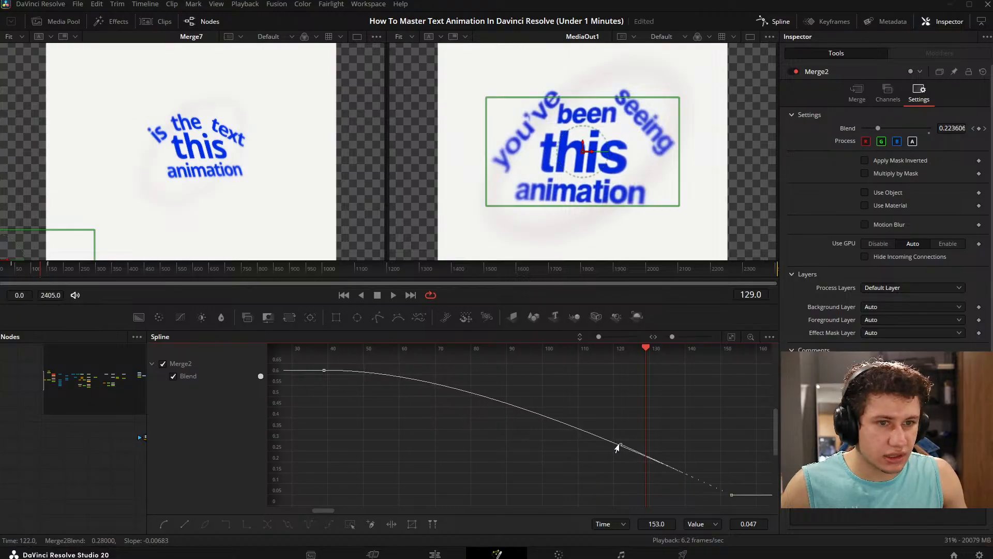
pyautogui.moveTo(42, 272); pyautogui.dragTo(33, 273)
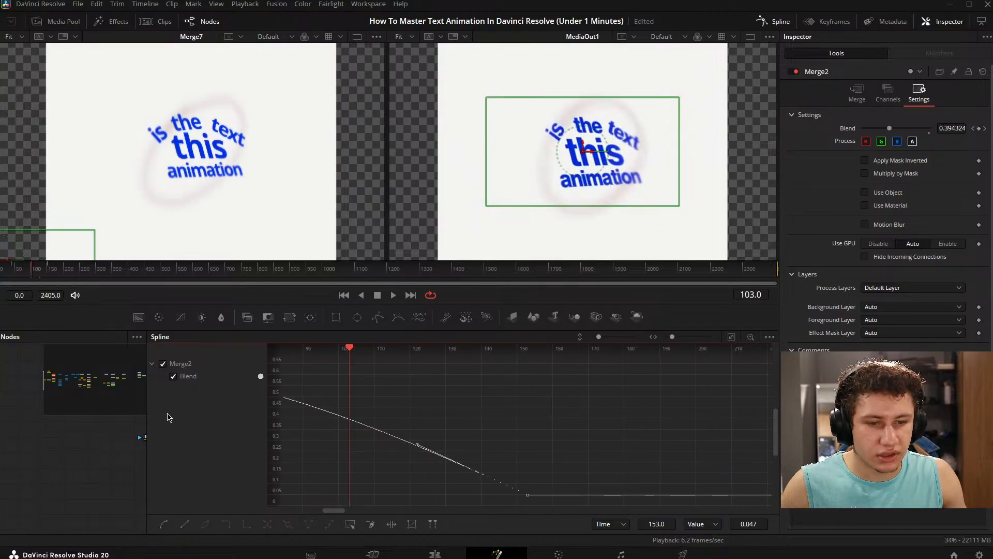
# - Widen the node graph, fit Blur1's Blur Size curve in the spline editor and lower the frame 153 keyframe's incoming handle
pyautogui.moveTo(148, 411); pyautogui.dragTo(378, 409)
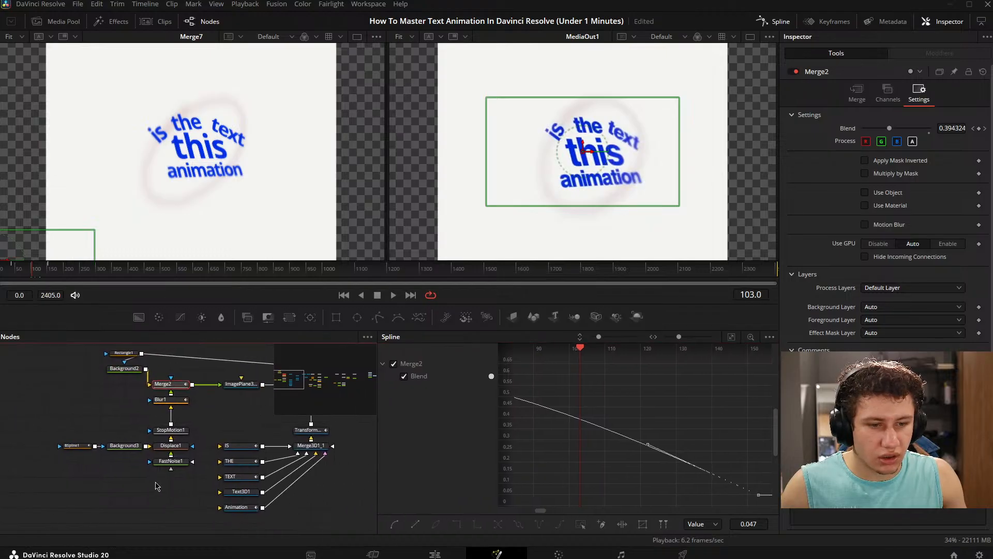
pyautogui.click(176, 400)
pyautogui.click(393, 364)
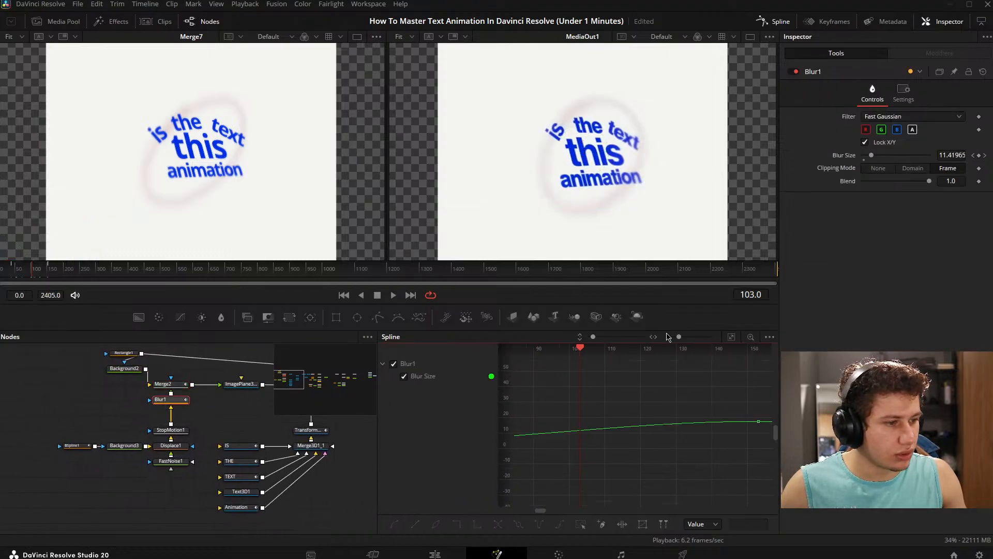
pyautogui.click(731, 337)
pyautogui.click(750, 370)
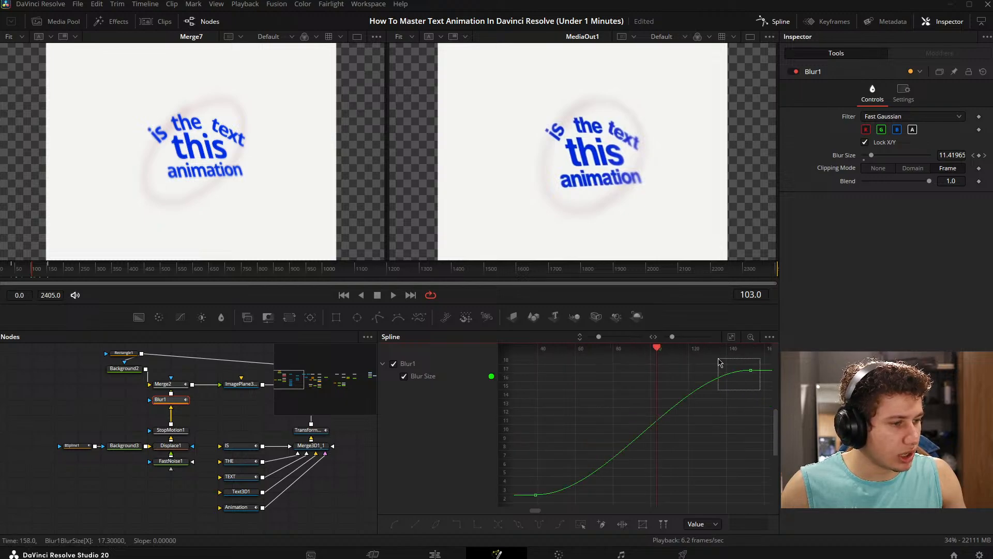
pyautogui.moveTo(680, 374); pyautogui.dragTo(673, 395)
pyautogui.click(56, 398)
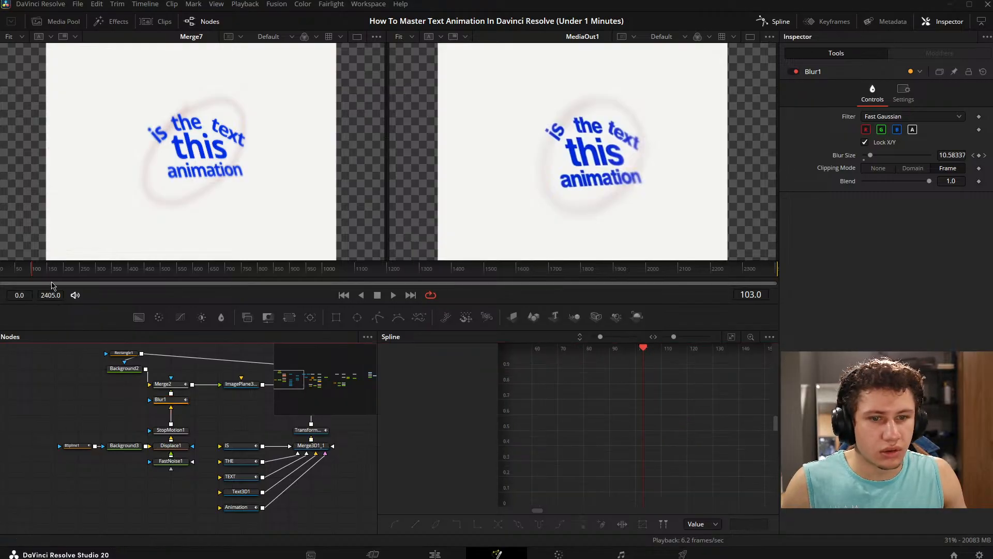
pyautogui.moveTo(37, 270)
pyautogui.mouseDown()
pyautogui.moveTo(53, 270)
pyautogui.moveTo(41, 280)
pyautogui.mouseUp()
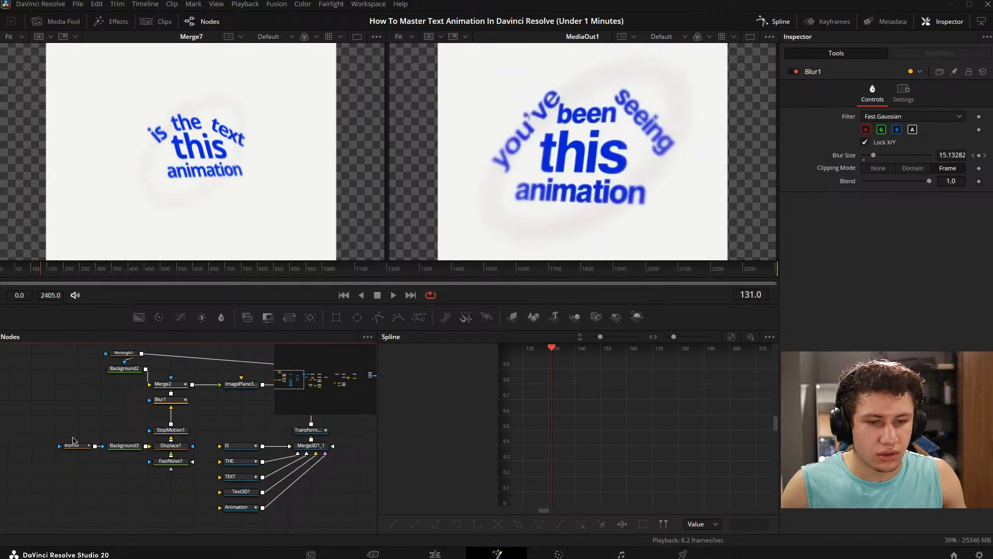
# - Pull the incoming handle of Blur1's frame 153 keyframe lower and closer so the blur builds up later
pyautogui.click(164, 399)
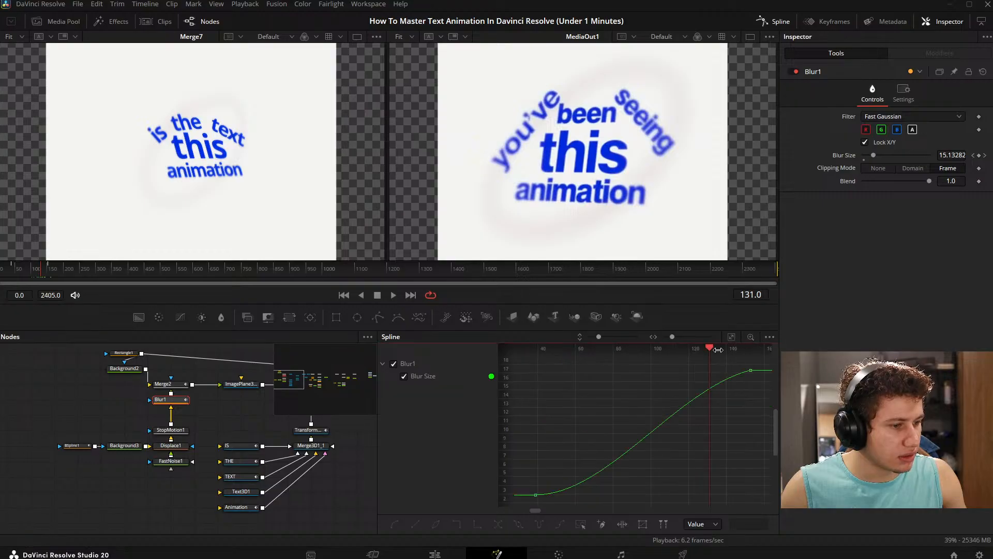
pyautogui.moveTo(764, 389); pyautogui.dragTo(738, 351)
pyautogui.moveTo(675, 391); pyautogui.dragTo(706, 415)
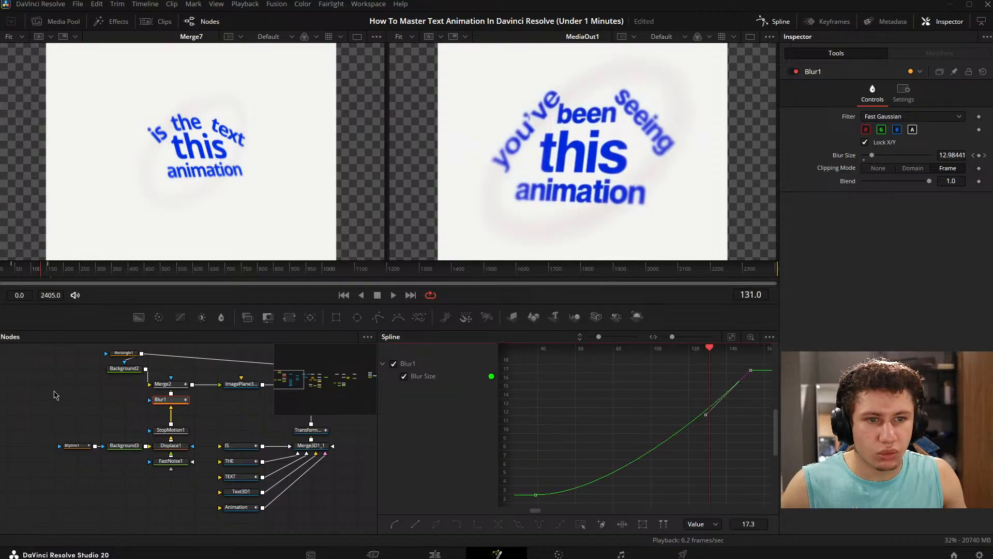
pyautogui.click(55, 395)
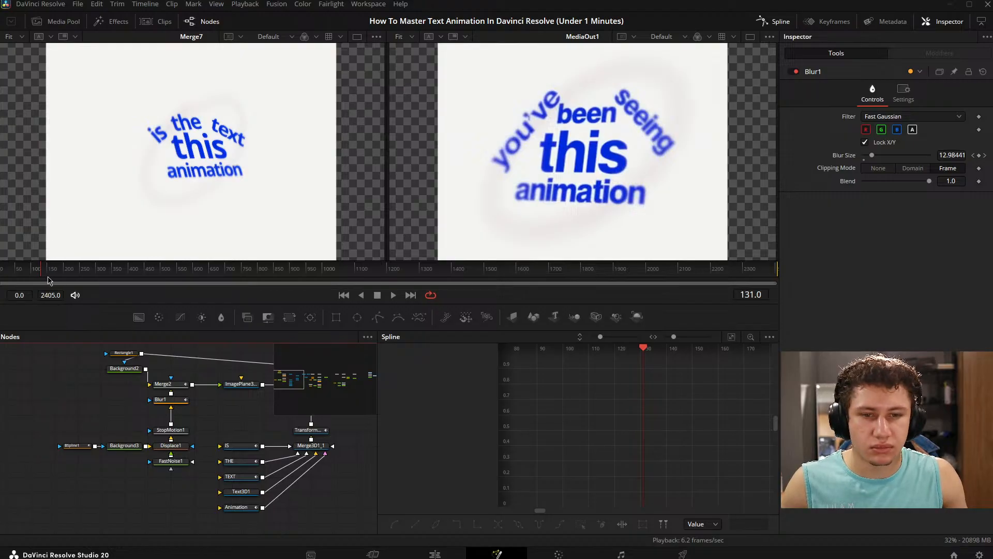
# - Hide the spline editor and replay the animation to compare Merge7's ring fade-out with MediaOut1
pyautogui.click(20, 274)
pyautogui.press('space')
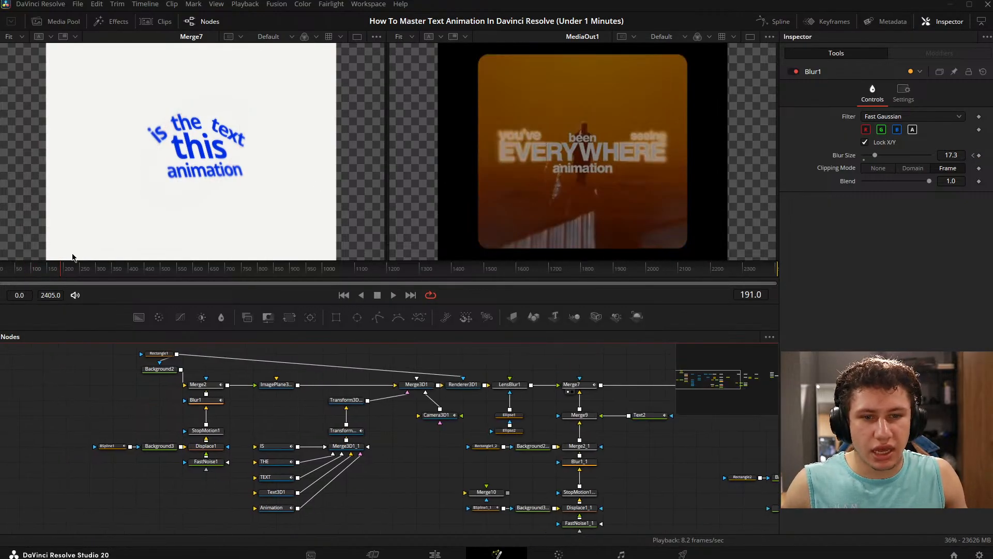
pyautogui.moveTo(66, 275); pyautogui.dragTo(20, 275)
pyautogui.hscroll(-1, 455, 416)
pyautogui.moveTo(501, 400); pyautogui.dragTo(298, 409)
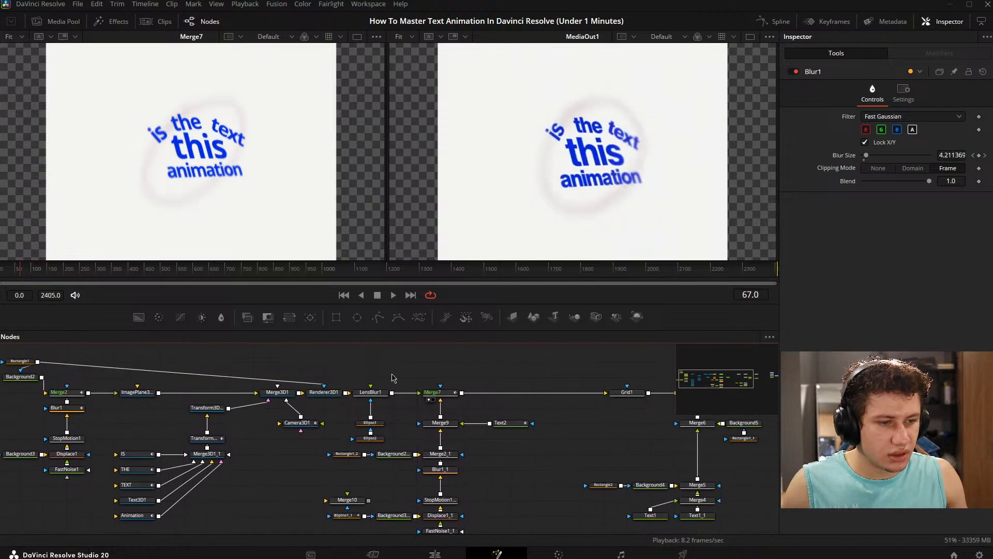
pyautogui.scroll(2, 386, 372)
pyautogui.moveTo(374, 377); pyautogui.dragTo(445, 366)
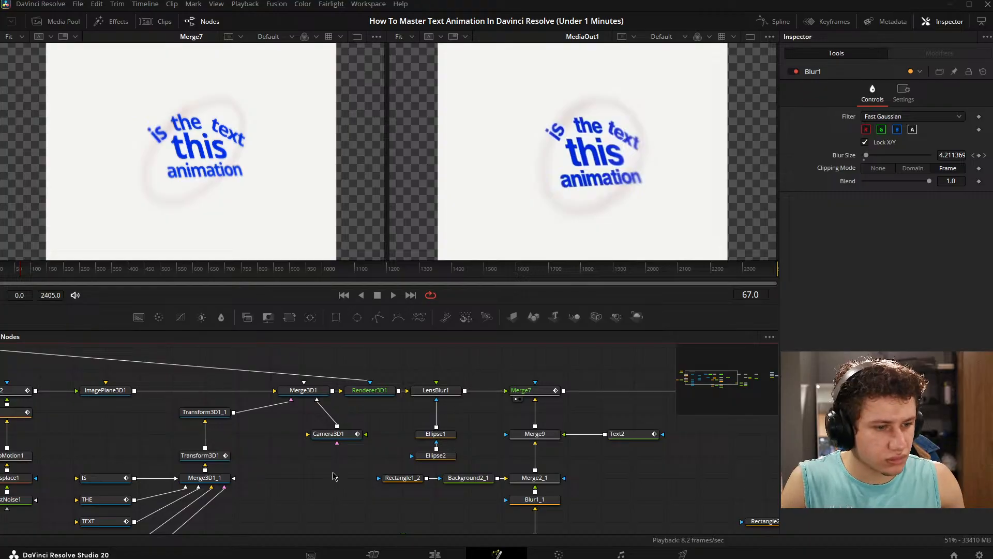
pyautogui.moveTo(554, 410); pyautogui.dragTo(518, 401)
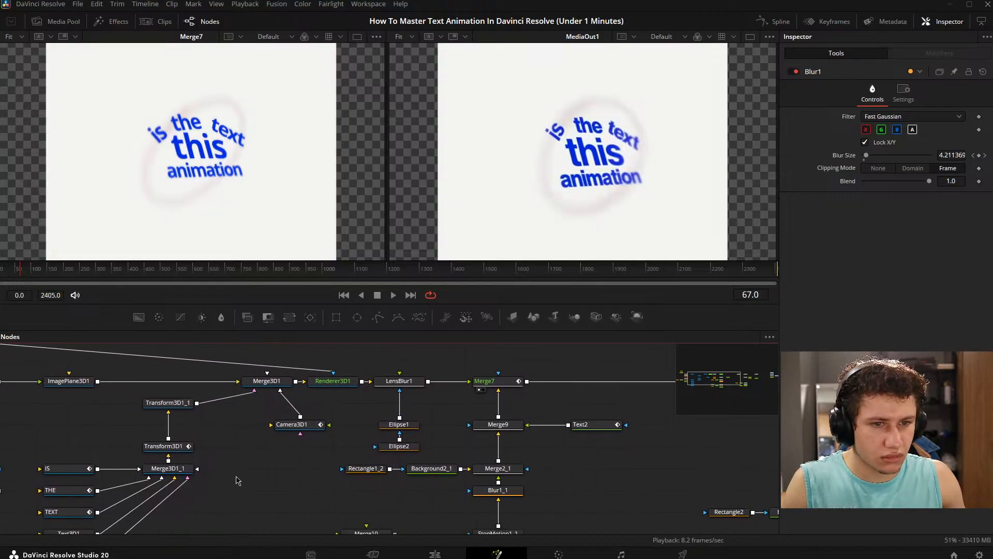
pyautogui.moveTo(292, 414); pyautogui.dragTo(318, 414)
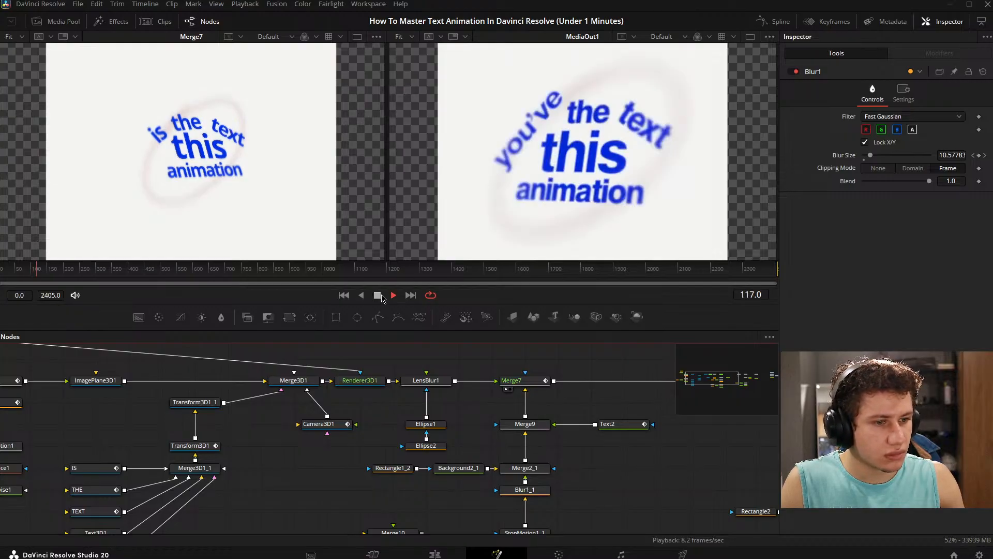
pyautogui.click(379, 297)
# - Display Renderer3D1 next to MediaOut1 at frame 110 to compare the image without the lens blur
pyautogui.moveTo(573, 414); pyautogui.dragTo(207, 409)
pyautogui.moveTo(715, 418); pyautogui.dragTo(843, 430)
pyautogui.moveTo(273, 410); pyautogui.dragTo(459, 408)
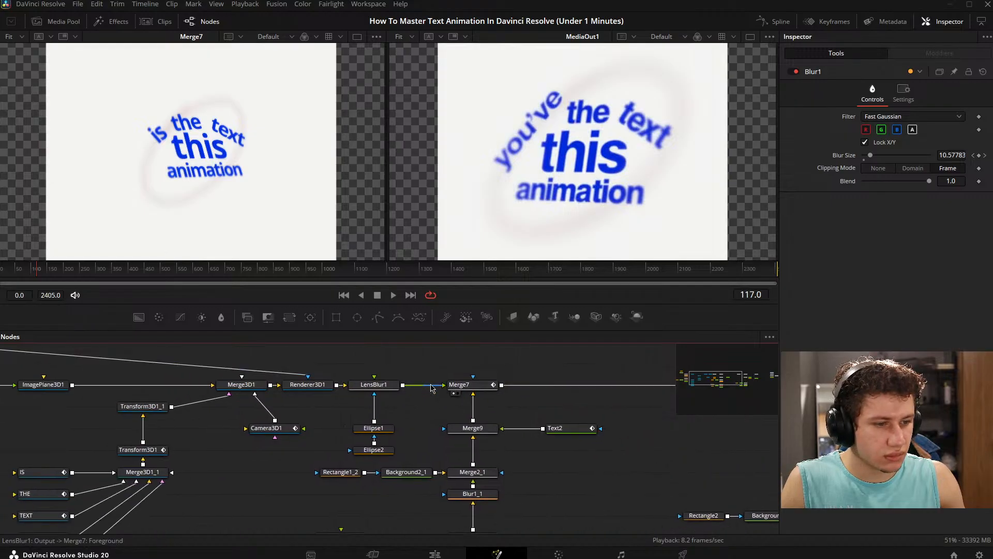
pyautogui.click(288, 393)
pyautogui.moveTo(363, 393); pyautogui.dragTo(473, 395)
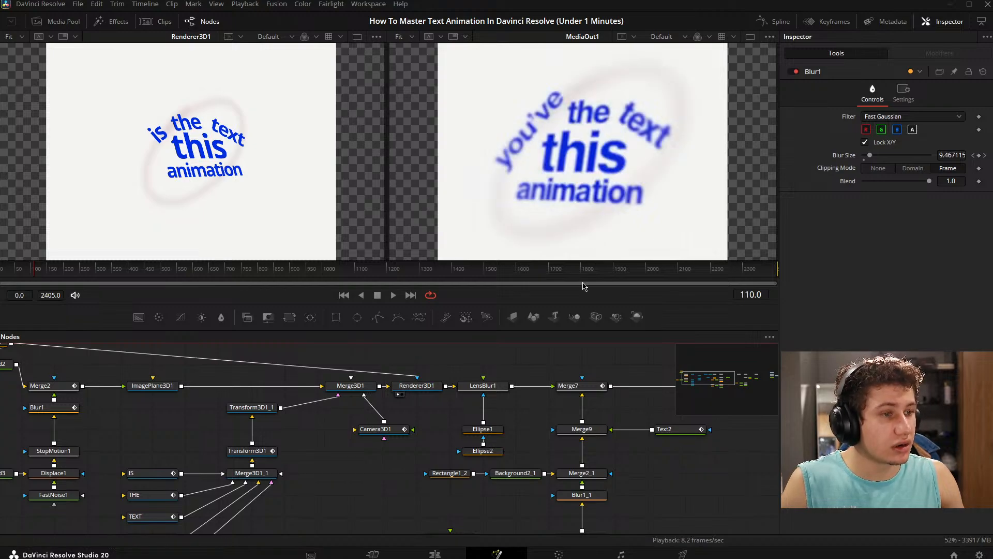
pyautogui.moveTo(534, 355); pyautogui.dragTo(469, 360)
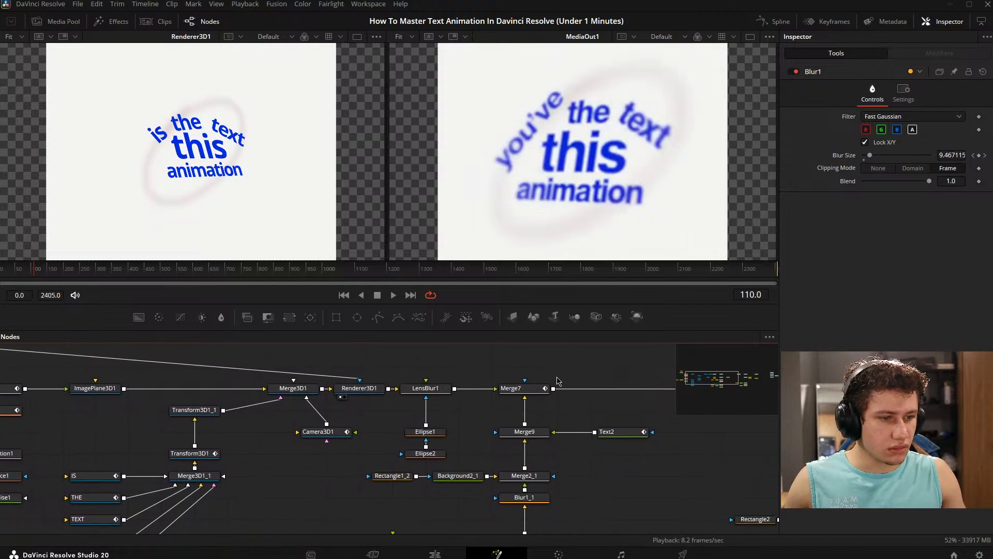
# - Select the IS text node feeding Merge3D1_1 and examine its shading settings
pyautogui.scroll(-5, 557, 381)
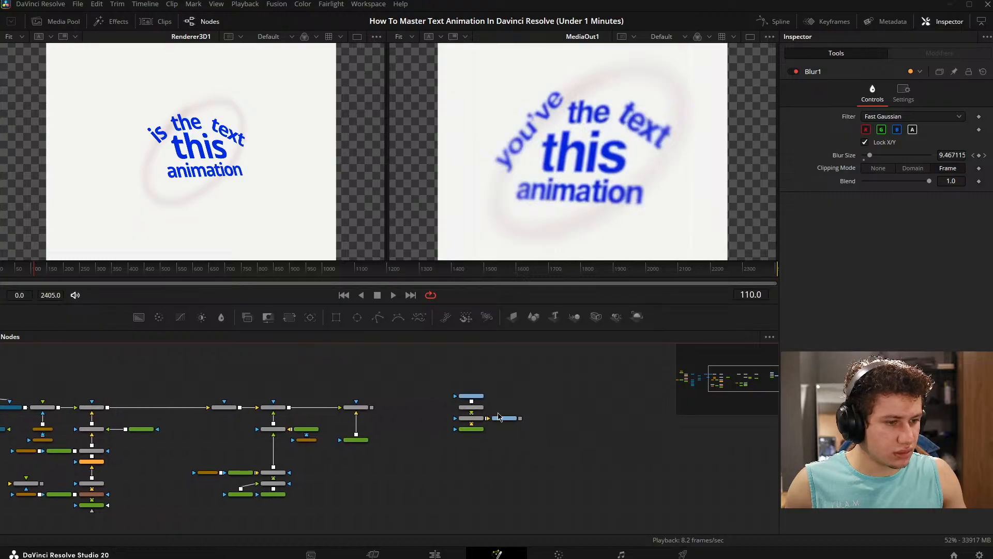
pyautogui.scroll(5, 498, 416)
pyautogui.moveTo(260, 395); pyautogui.dragTo(554, 406)
pyautogui.moveTo(259, 415); pyautogui.dragTo(585, 413)
pyautogui.moveTo(263, 394); pyautogui.dragTo(581, 386)
pyautogui.moveTo(327, 379); pyautogui.dragTo(168, 406)
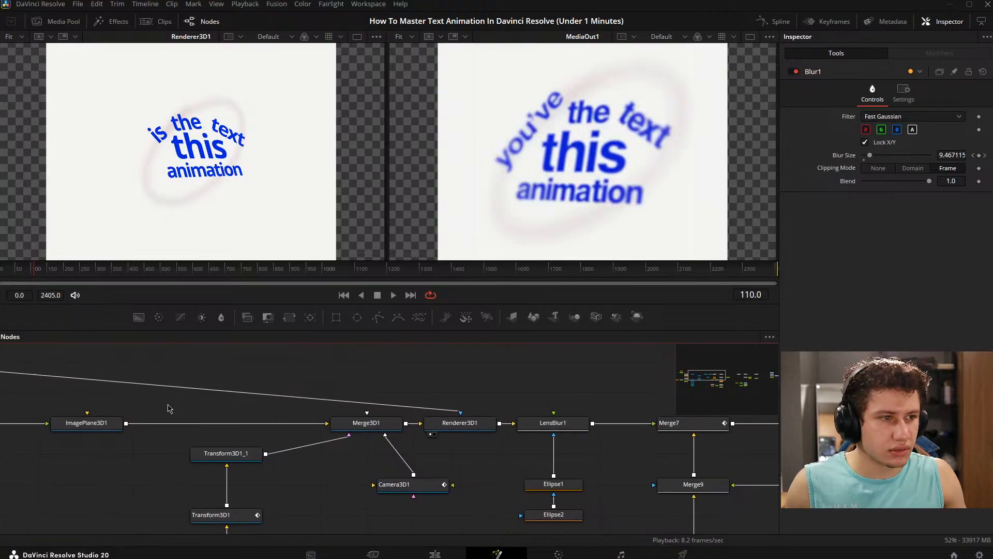
pyautogui.moveTo(425, 395); pyautogui.dragTo(487, 376)
pyautogui.moveTo(346, 391); pyautogui.dragTo(457, 260)
pyautogui.click(249, 396)
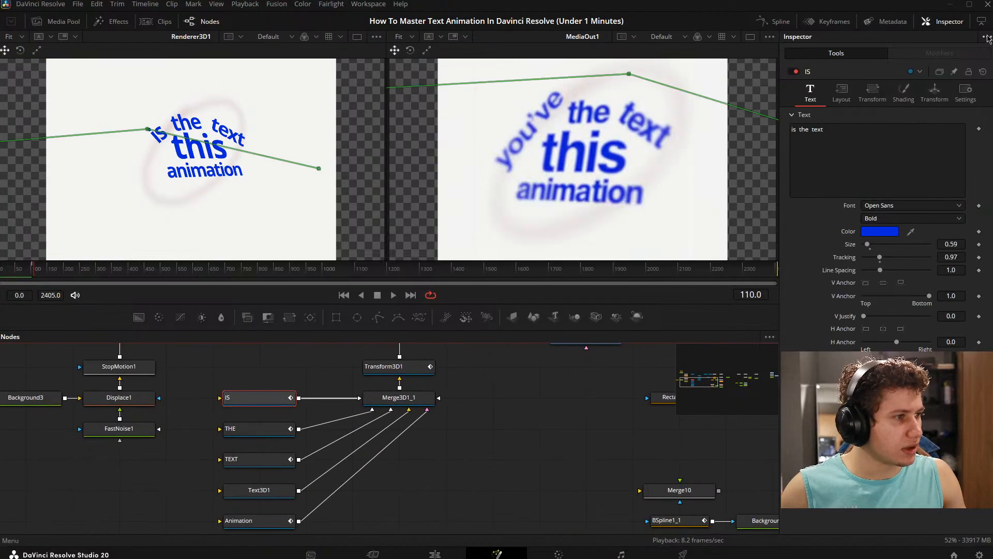
pyautogui.click(903, 93)
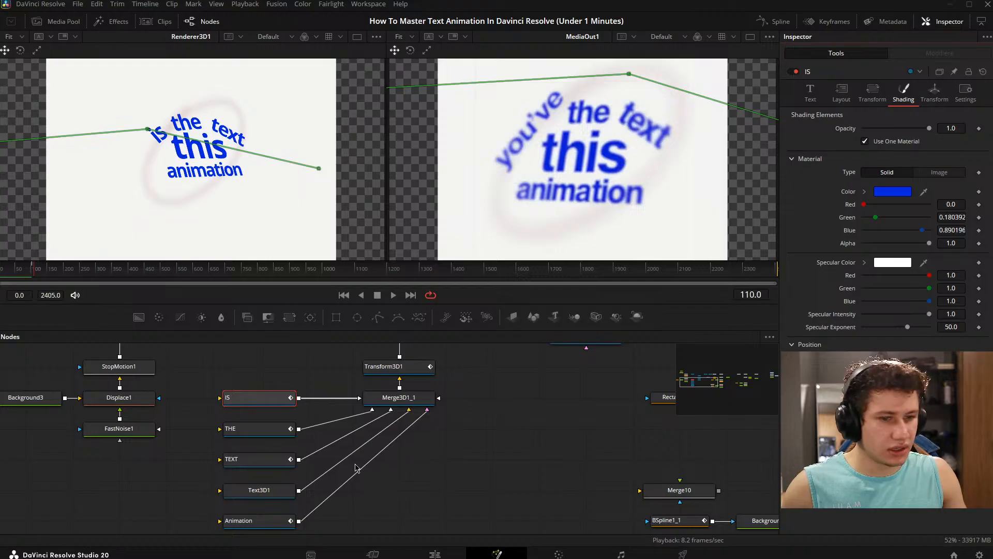
pyautogui.scroll(-2, 356, 467)
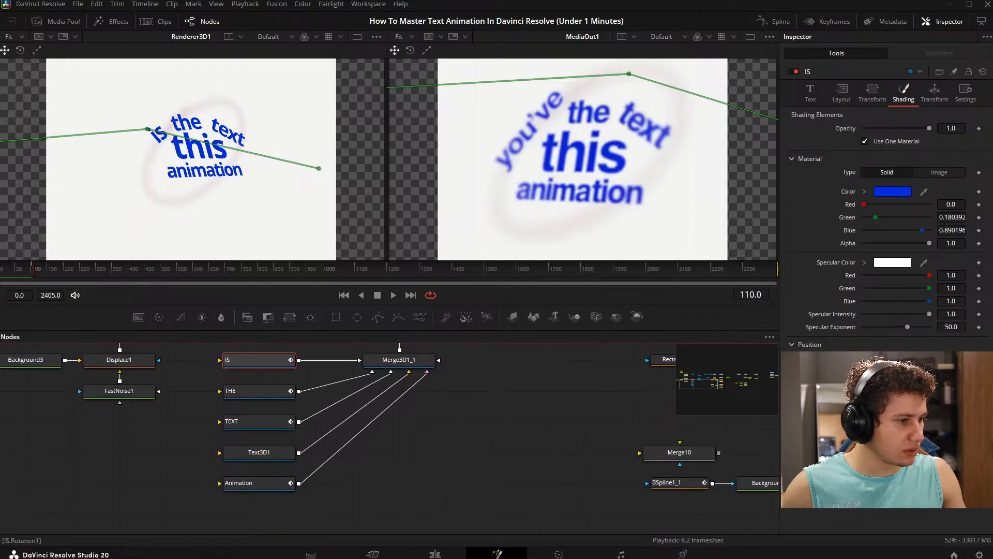
# - Look through the IS text node's transform, layout, text and shading settings
pyautogui.click(879, 98)
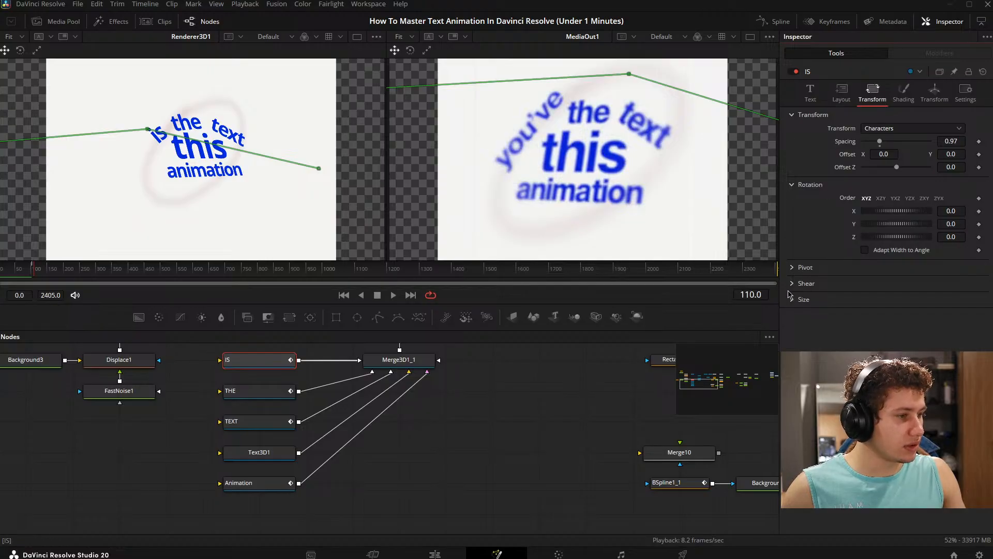
pyautogui.click(794, 300)
pyautogui.click(842, 93)
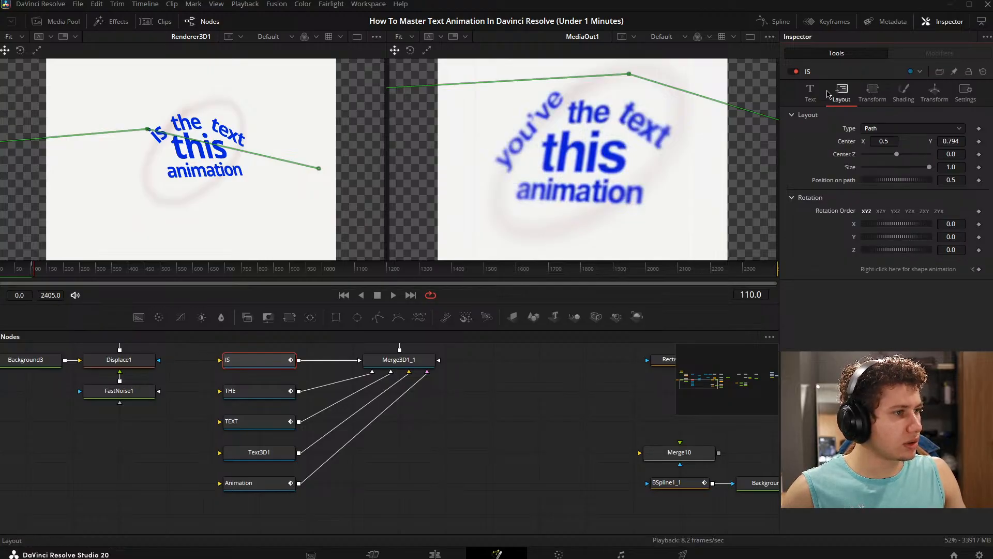
pyautogui.click(810, 93)
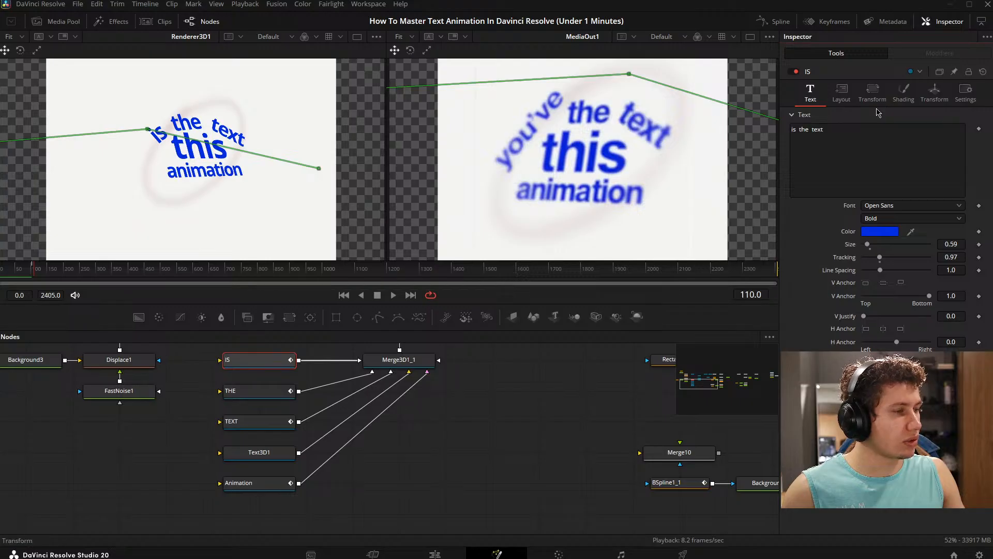
pyautogui.click(794, 463)
pyautogui.scroll(-1, 884, 259)
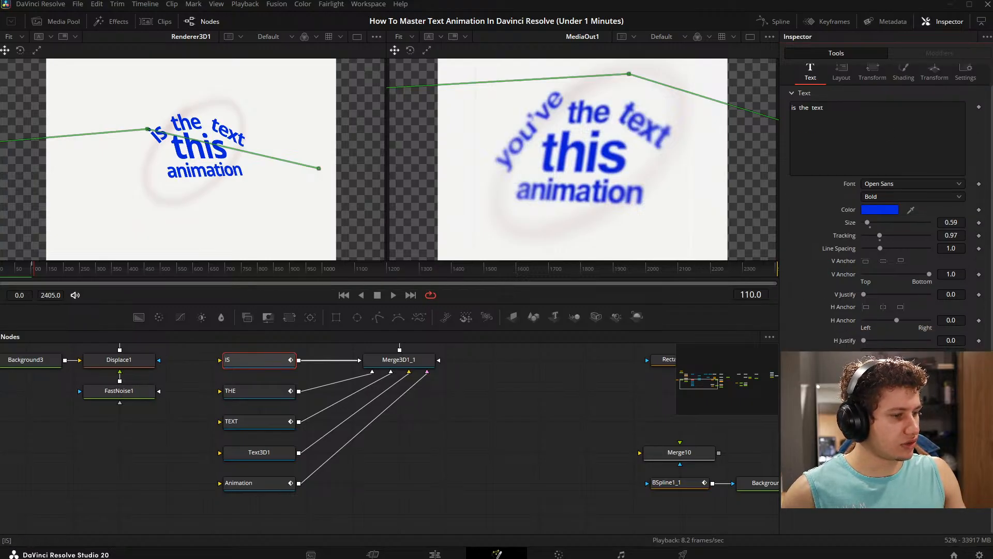
pyautogui.scroll(-3, 879, 440)
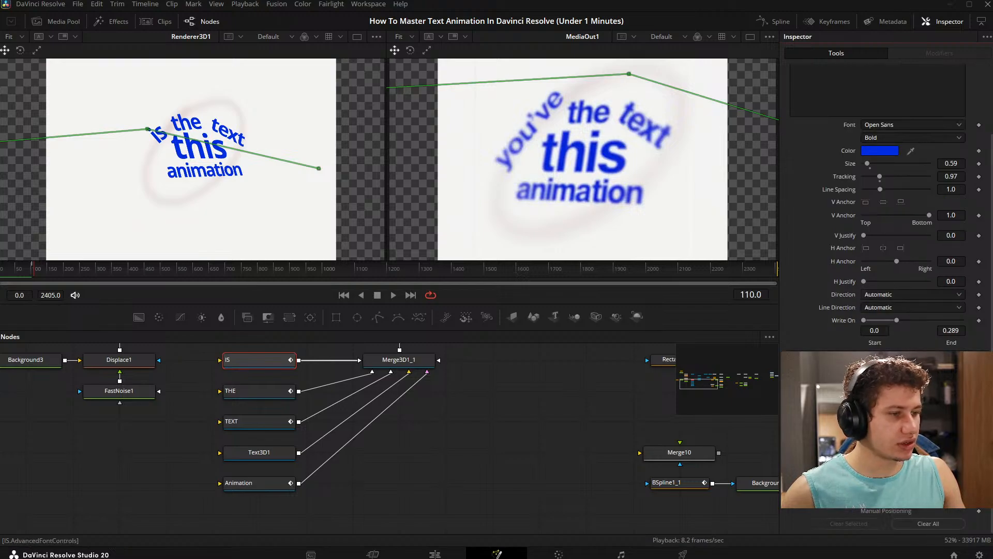
pyautogui.scroll(4, 880, 375)
pyautogui.click(905, 96)
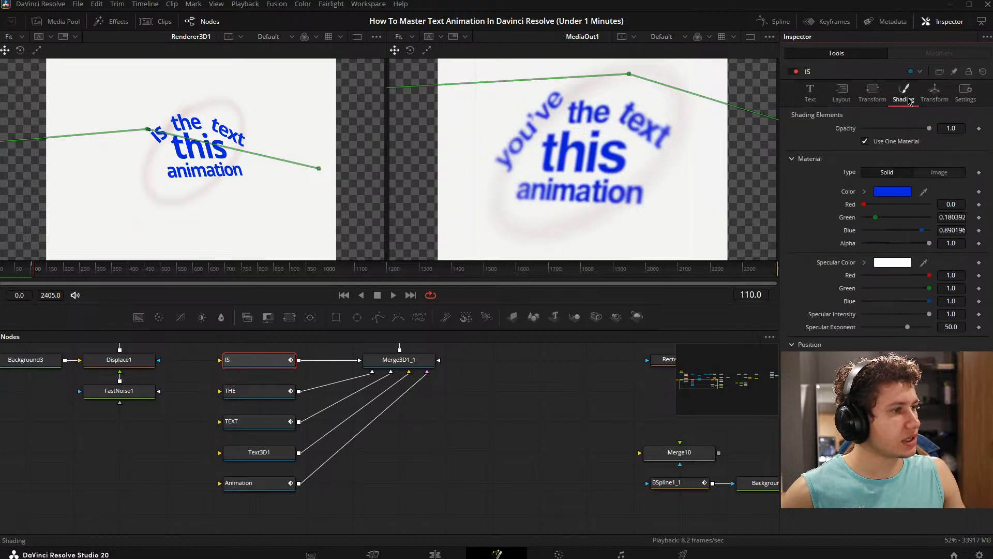
# - Select Camera3D1 and step back to frame 108 to compare the camera view before the reference's scene change
pyautogui.moveTo(520, 467); pyautogui.dragTo(460, 491)
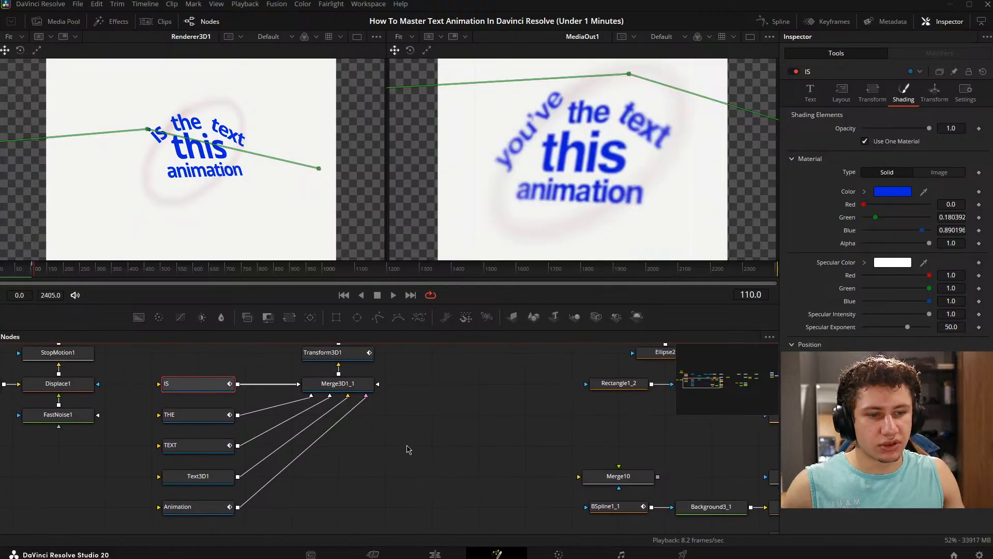
pyautogui.moveTo(440, 406); pyautogui.dragTo(452, 424)
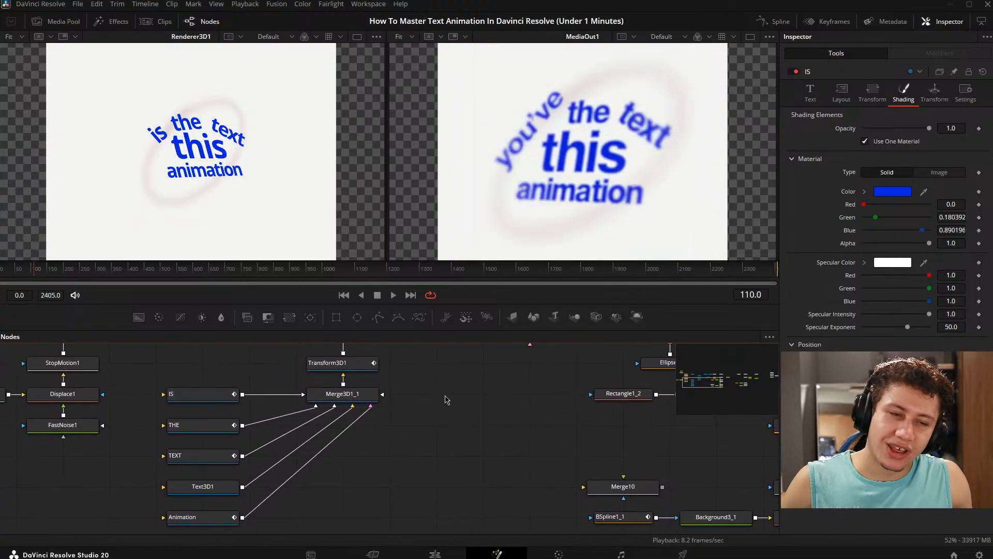
pyautogui.moveTo(421, 387); pyautogui.dragTo(451, 405)
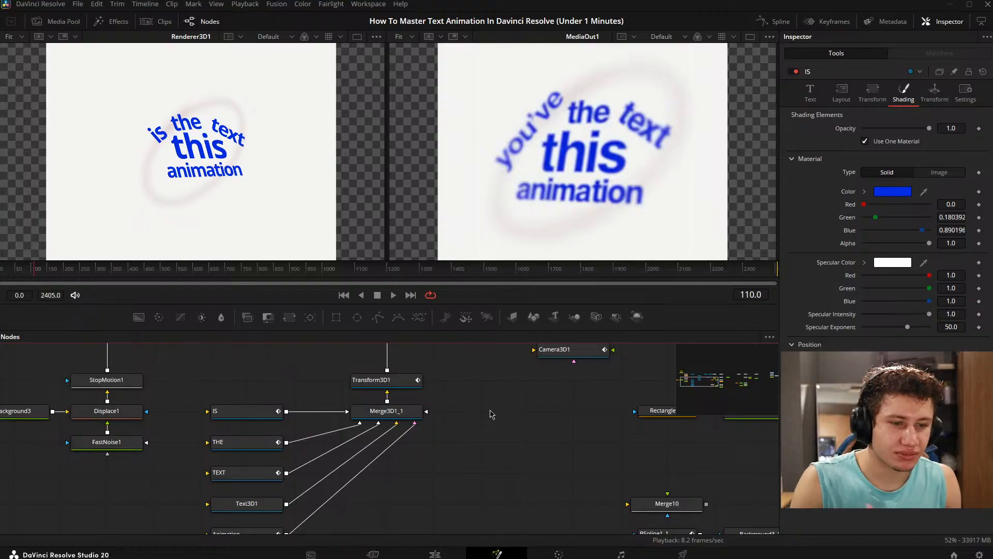
pyautogui.moveTo(433, 377); pyautogui.dragTo(344, 455)
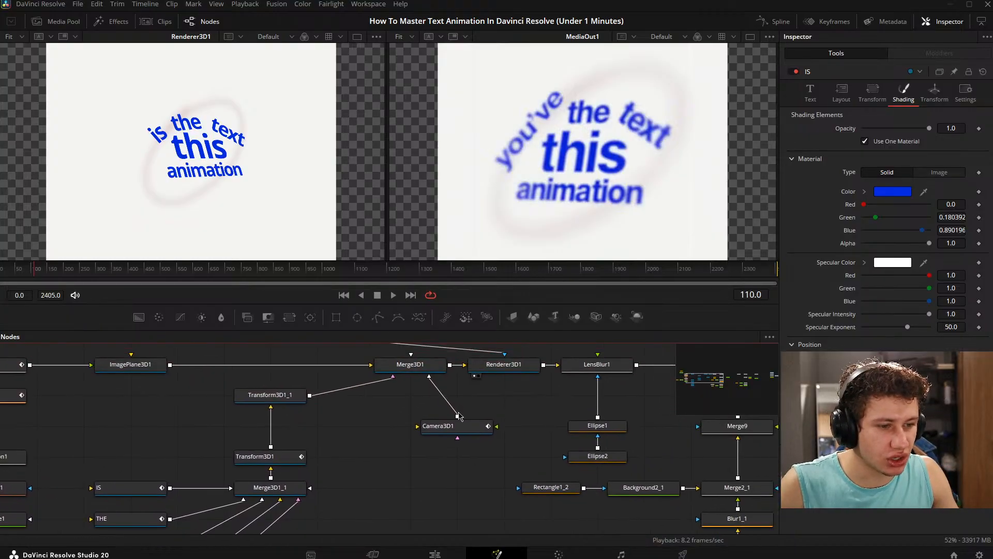
pyautogui.click(460, 429)
pyautogui.press('Left')
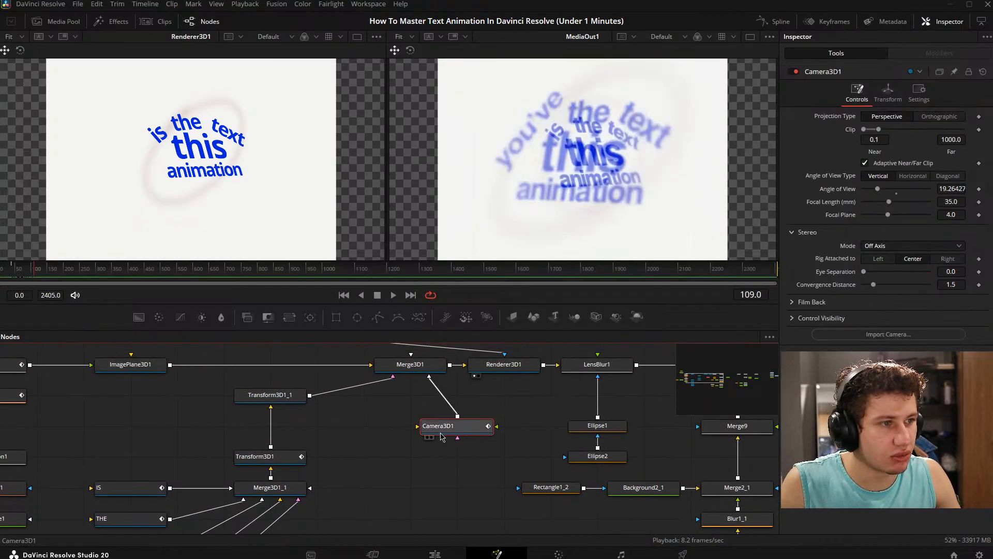
pyautogui.press('Left')
pyautogui.moveTo(499, 425); pyautogui.dragTo(515, 424)
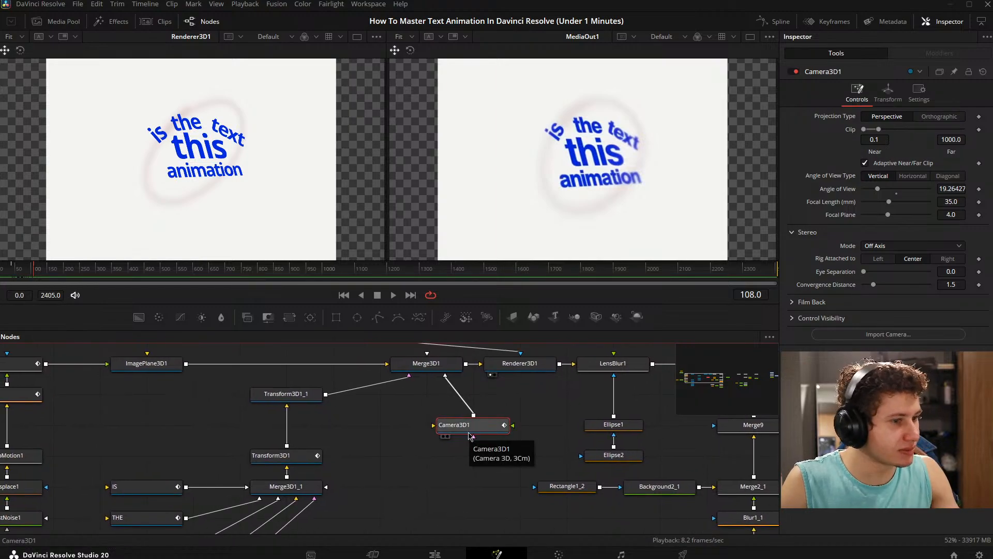
pyautogui.moveTo(458, 412); pyautogui.dragTo(329, 430)
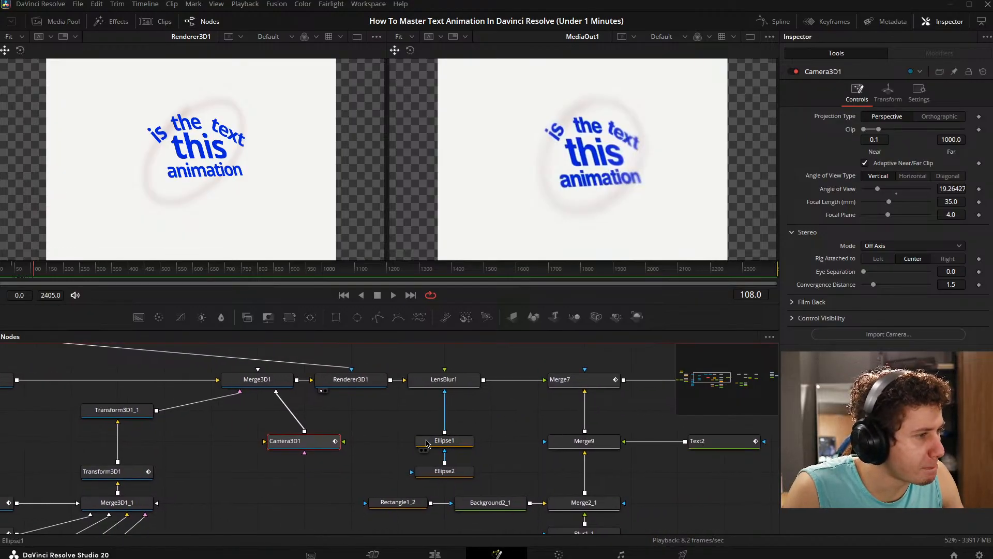
# - Duplicate Camera3D1 and place the copy beside the original camera, below Merge3D1
pyautogui.moveTo(317, 443); pyautogui.dragTo(399, 416)
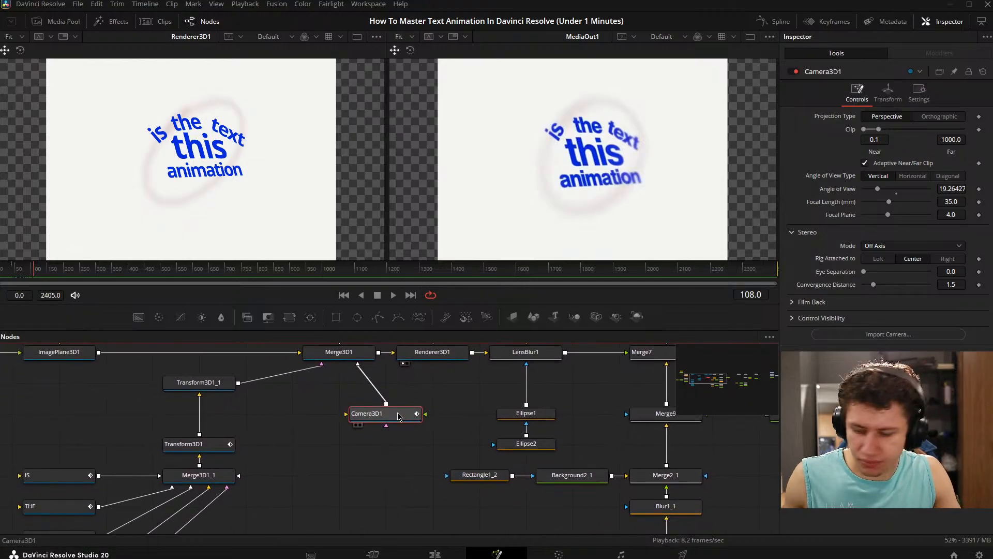
pyautogui.moveTo(294, 441); pyautogui.dragTo(406, 441)
pyautogui.hotkey('ctrl', 'v')
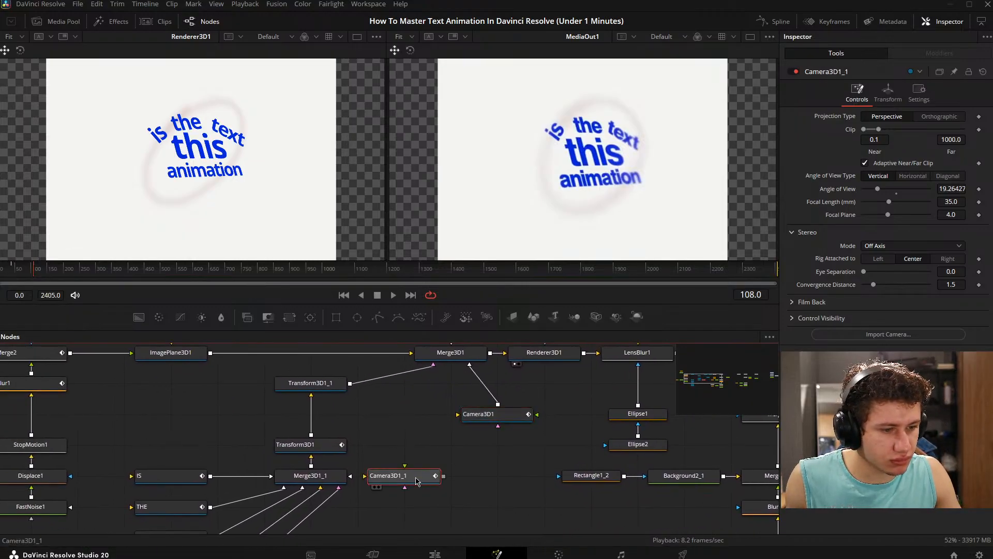
pyautogui.moveTo(415, 475); pyautogui.dragTo(448, 446)
pyautogui.click(919, 93)
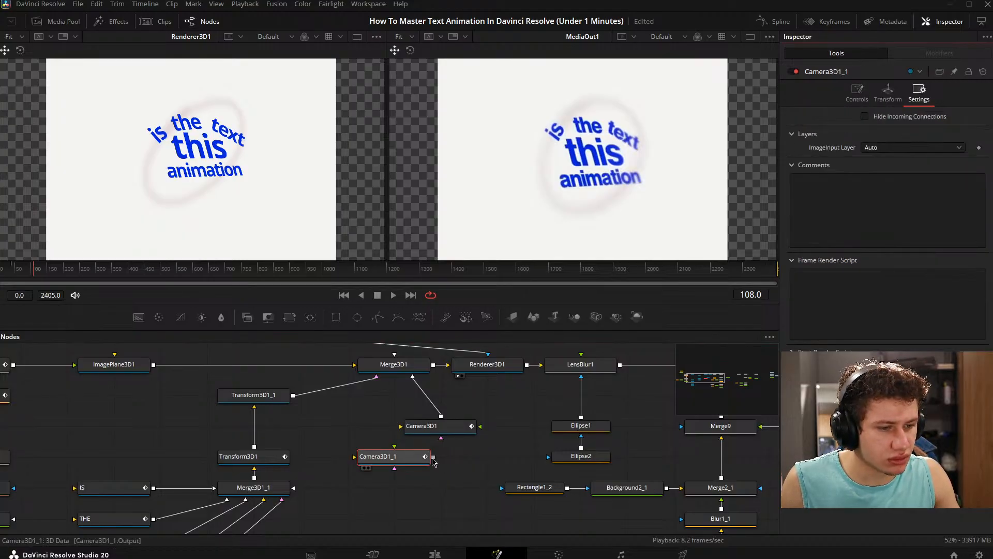
pyautogui.moveTo(433, 456); pyautogui.dragTo(400, 464)
pyautogui.click(402, 457)
pyautogui.moveTo(368, 466); pyautogui.dragTo(374, 471)
pyautogui.moveTo(370, 475); pyautogui.dragTo(321, 455)
# - Try connecting Camera3D1_1 to Merge3D1 and review the merge's pass-through lights, transform and general settings
pyautogui.click(368, 385)
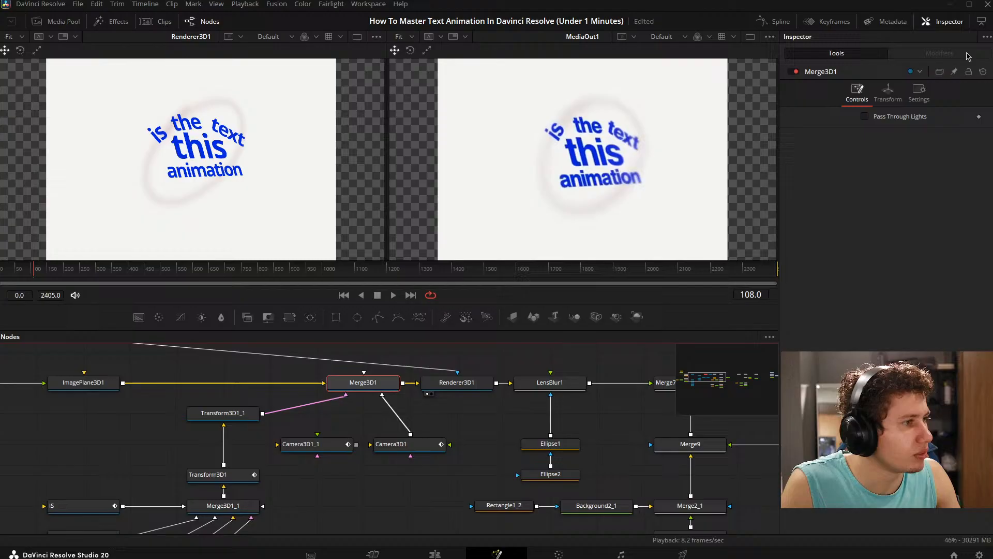
pyautogui.click(887, 93)
pyautogui.click(919, 93)
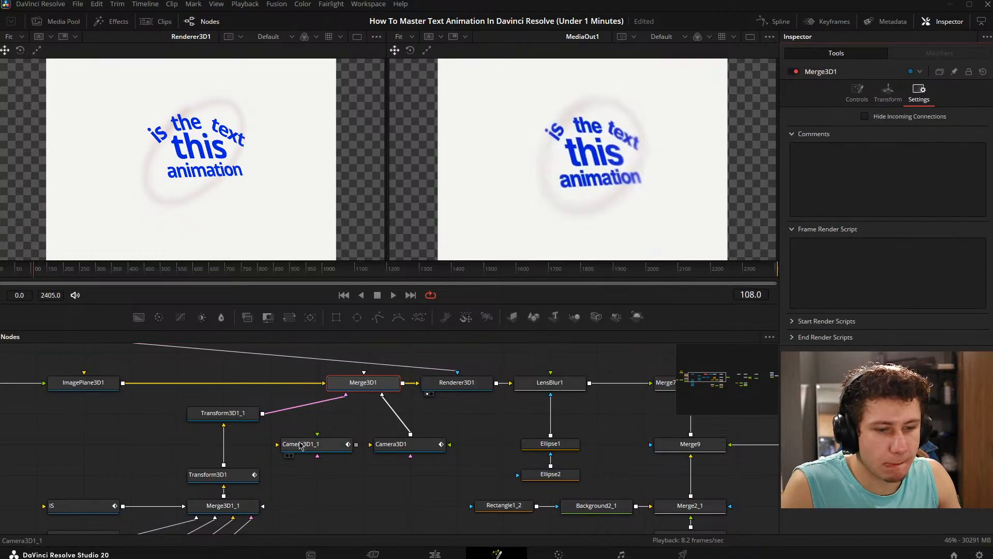
pyautogui.moveTo(356, 443); pyautogui.dragTo(364, 385)
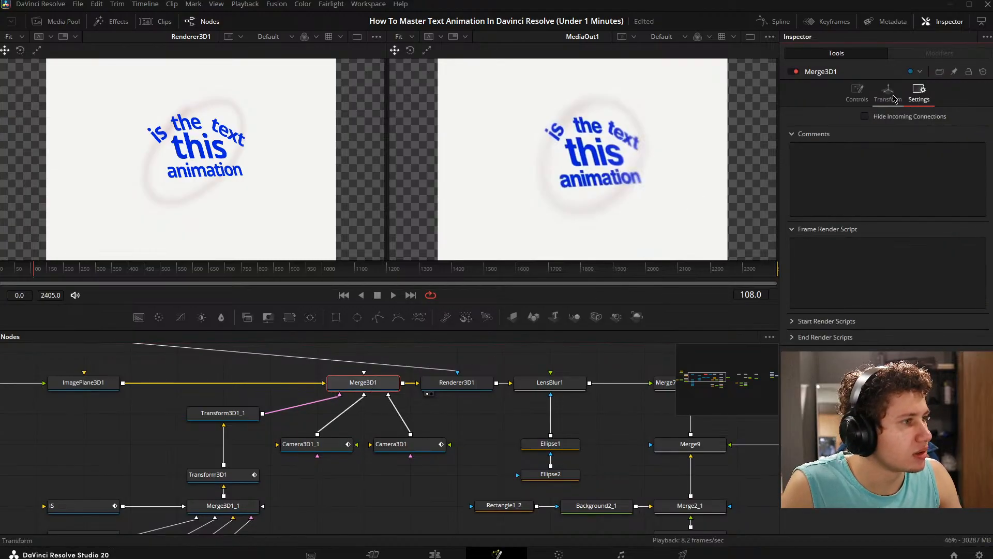
pyautogui.click(857, 92)
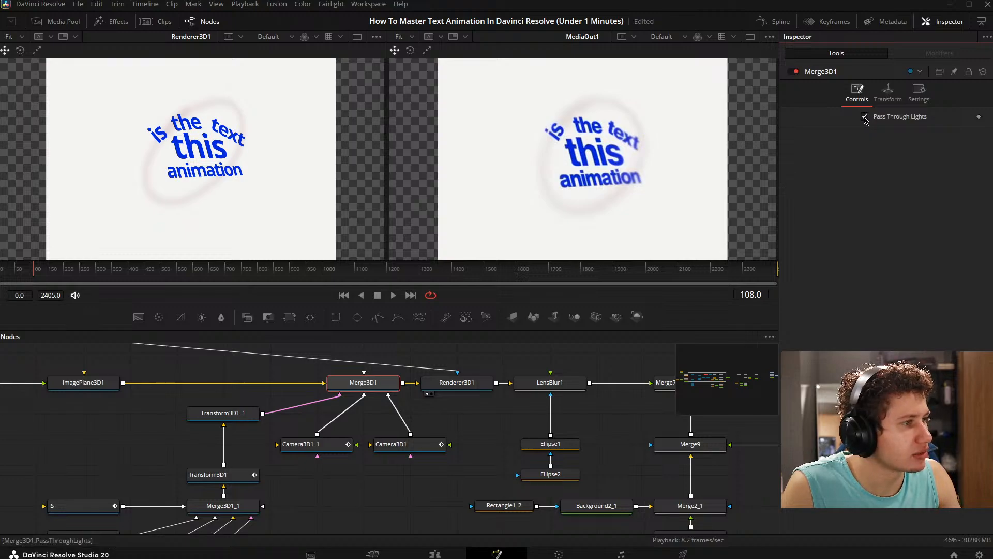
pyautogui.click(888, 95)
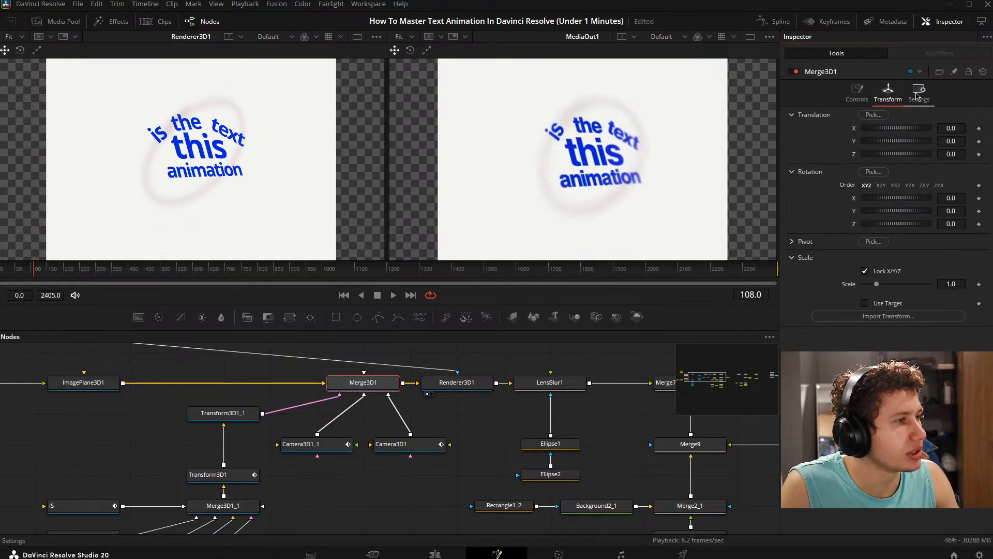
pyautogui.click(919, 93)
pyautogui.click(356, 402)
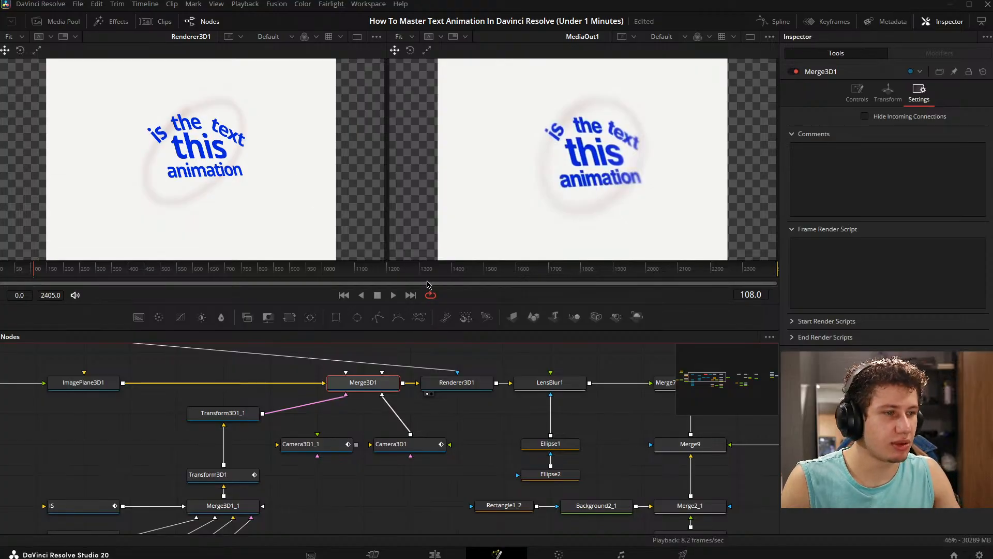
# - Move the unconnected Camera3D1_1 to an empty area at the far left end of the node graph
pyautogui.scroll(-2, 447, 413)
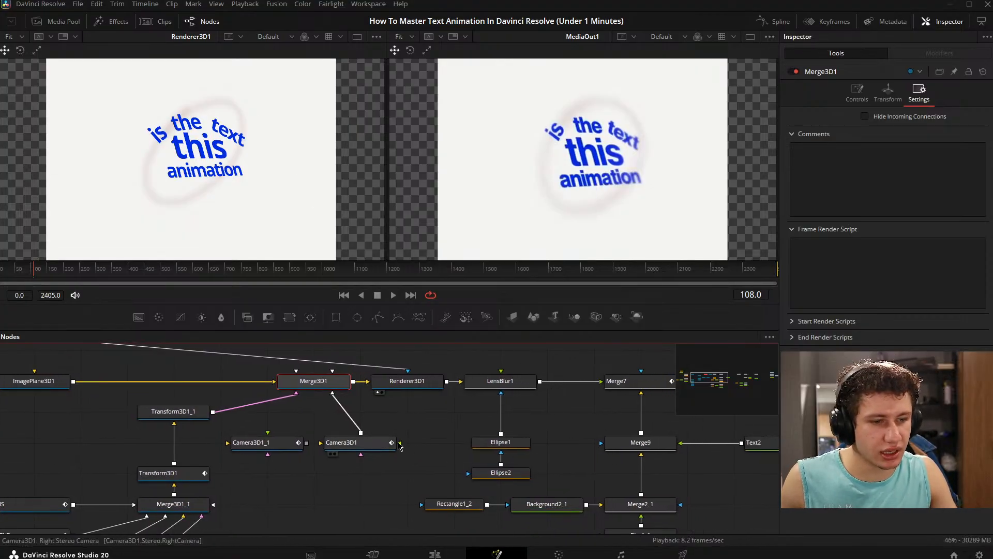
pyautogui.scroll(-2, 329, 441)
pyautogui.moveTo(329, 442); pyautogui.dragTo(6, 483)
pyautogui.scroll(-1, 215, 446)
pyautogui.moveTo(310, 440); pyautogui.dragTo(403, 435)
pyautogui.scroll(2, 414, 435)
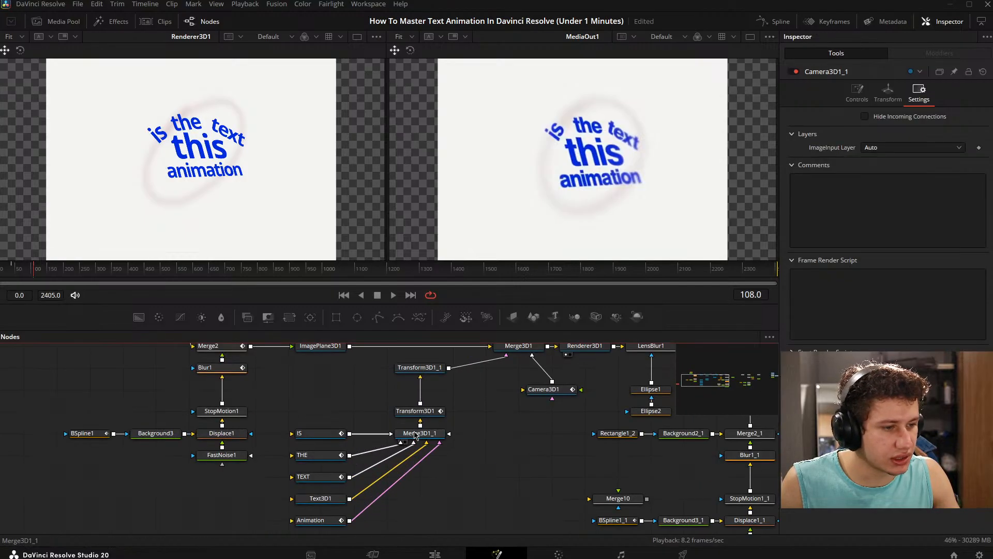
pyautogui.scroll(-1, 416, 435)
pyautogui.scroll(-2, 415, 436)
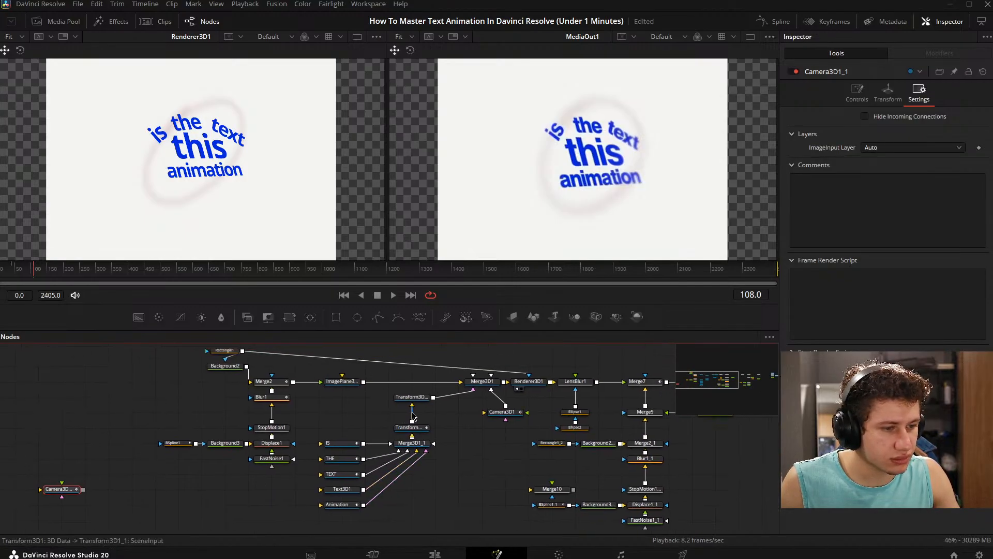
pyautogui.scroll(-1, 413, 414)
pyautogui.scroll(3, 413, 412)
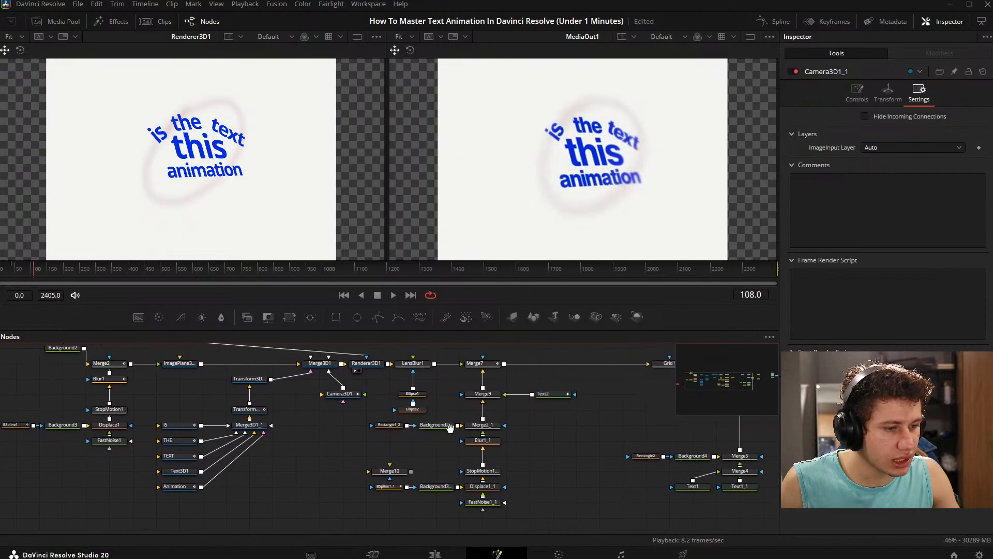
pyautogui.moveTo(411, 349); pyautogui.dragTo(300, 524)
pyautogui.moveTo(197, 417); pyautogui.dragTo(291, 496)
pyautogui.moveTo(337, 366); pyautogui.dragTo(407, 368)
pyautogui.click(421, 420)
pyautogui.moveTo(307, 421); pyautogui.dragTo(565, 428)
pyautogui.scroll(-3, 565, 428)
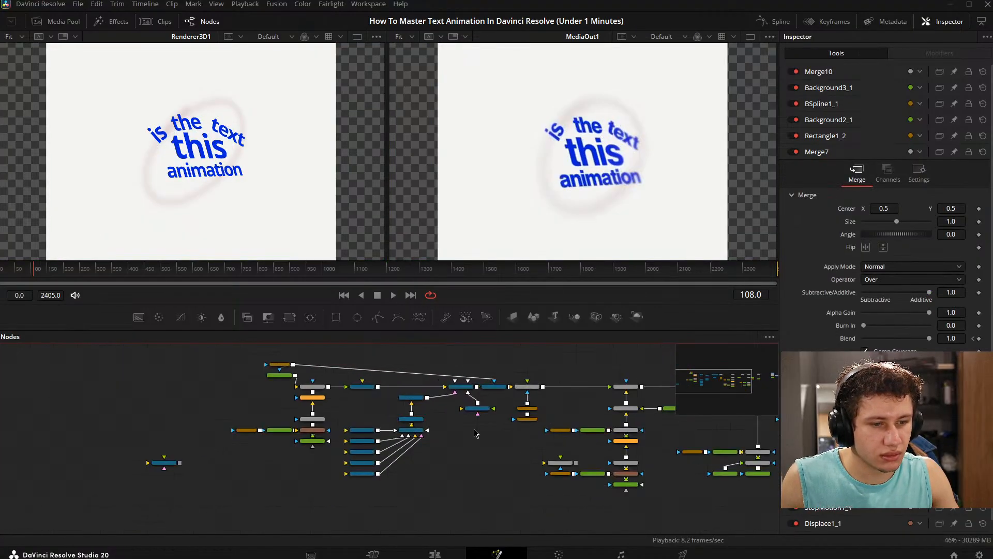
# - Duplicate the text scene's nodes, from the background and ring branch through Merge3D1 and Renderer3D1 to LensBlur1, above the original graph
pyautogui.moveTo(474, 432); pyautogui.dragTo(440, 448)
pyautogui.moveTo(416, 377); pyautogui.dragTo(298, 370)
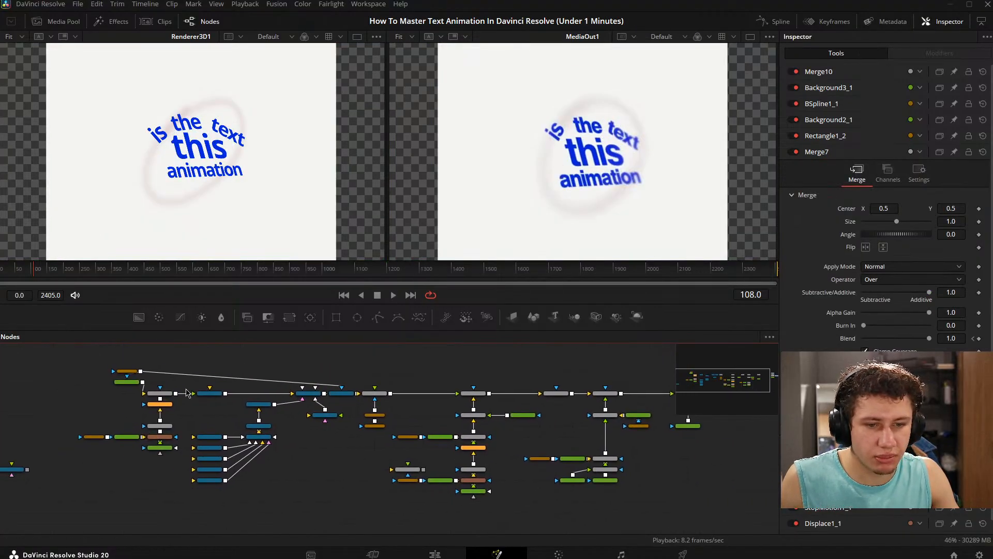
pyautogui.moveTo(206, 396); pyautogui.dragTo(193, 439)
pyautogui.moveTo(62, 376); pyautogui.dragTo(368, 523)
pyautogui.moveTo(330, 435); pyautogui.dragTo(410, 522)
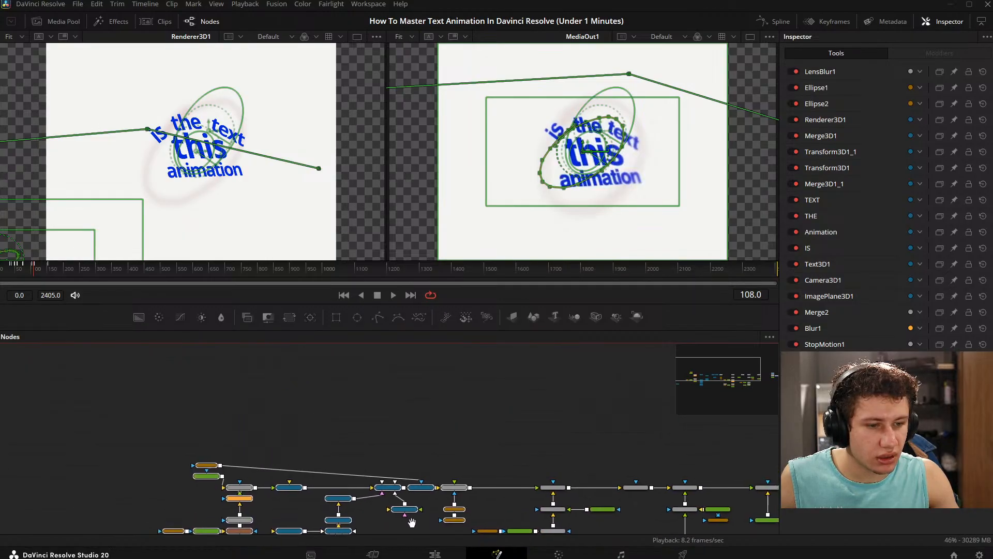
pyautogui.moveTo(374, 390); pyautogui.dragTo(574, 282)
pyautogui.click(313, 458)
pyautogui.hotkey('ctrl', 'v')
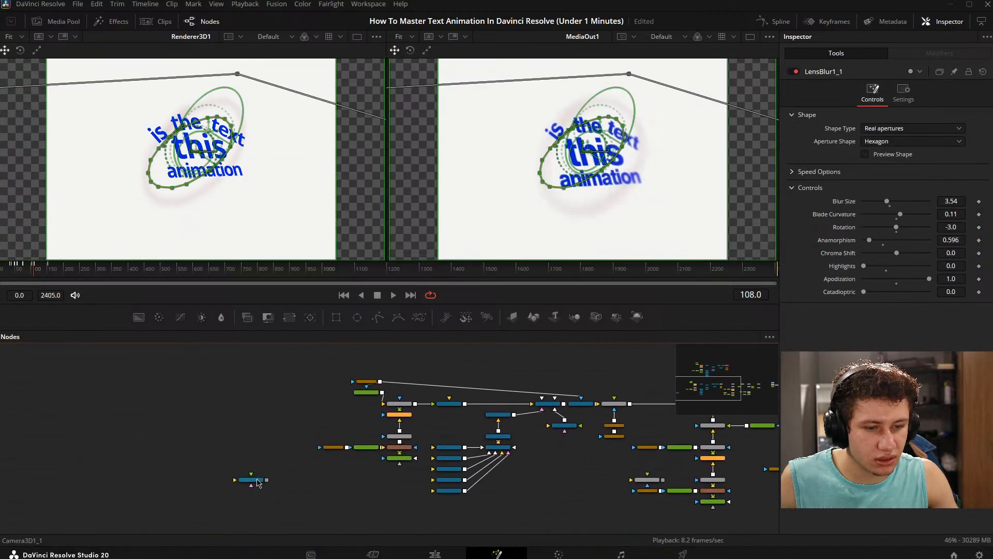
# - Move the unconnected Camera3D1_1 node beside the duplicated text scene, near Ellipse1_1 and LensBlur1_1
pyautogui.moveTo(254, 480); pyautogui.dragTo(617, 349)
pyautogui.moveTo(604, 371); pyautogui.dragTo(377, 463)
pyautogui.scroll(2, 385, 456)
pyautogui.moveTo(336, 497); pyautogui.dragTo(499, 389)
pyautogui.moveTo(414, 400); pyautogui.dragTo(513, 430)
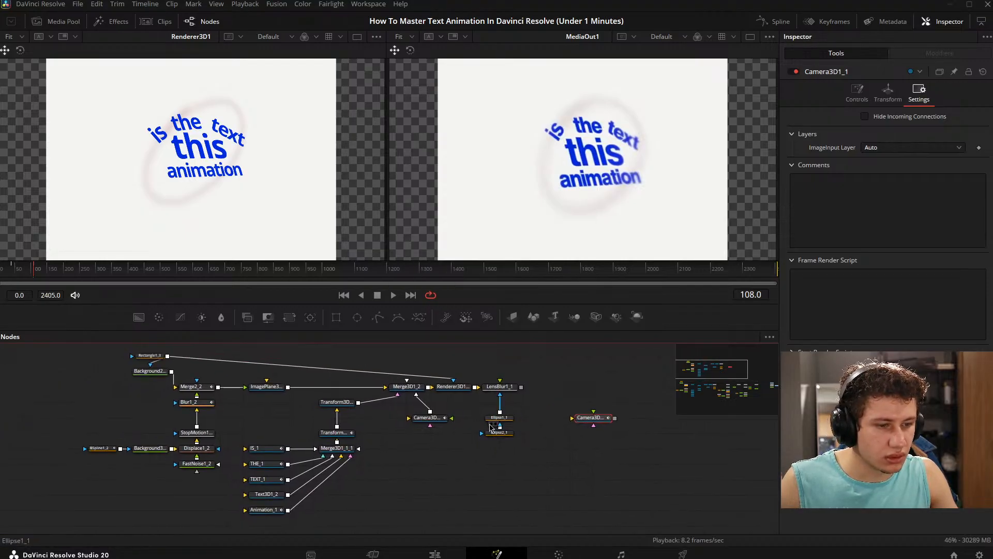
pyautogui.moveTo(425, 448); pyautogui.dragTo(457, 460)
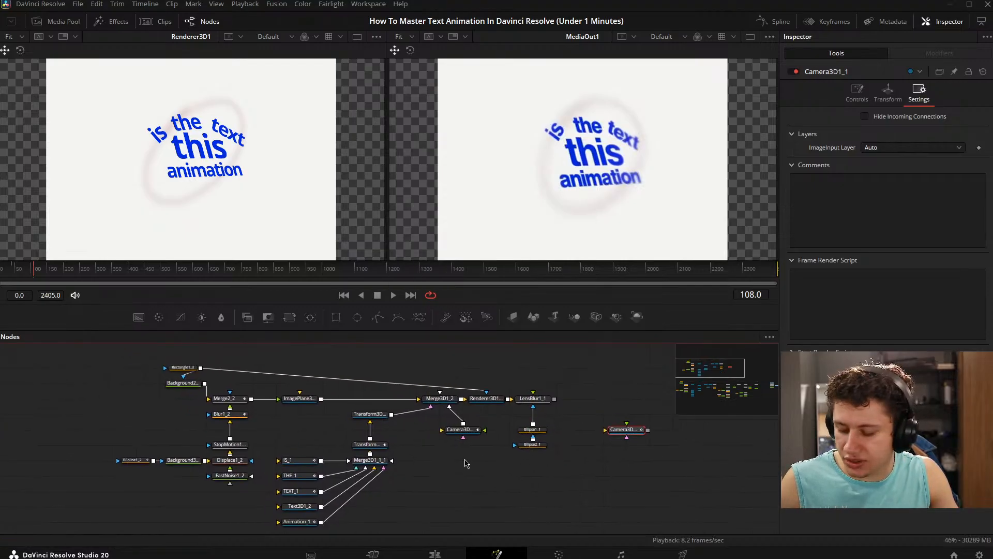
# - Delete the camera in the duplicated scene and connect Camera3D1_1 to Merge3D1_2 in its place
pyautogui.click(474, 431)
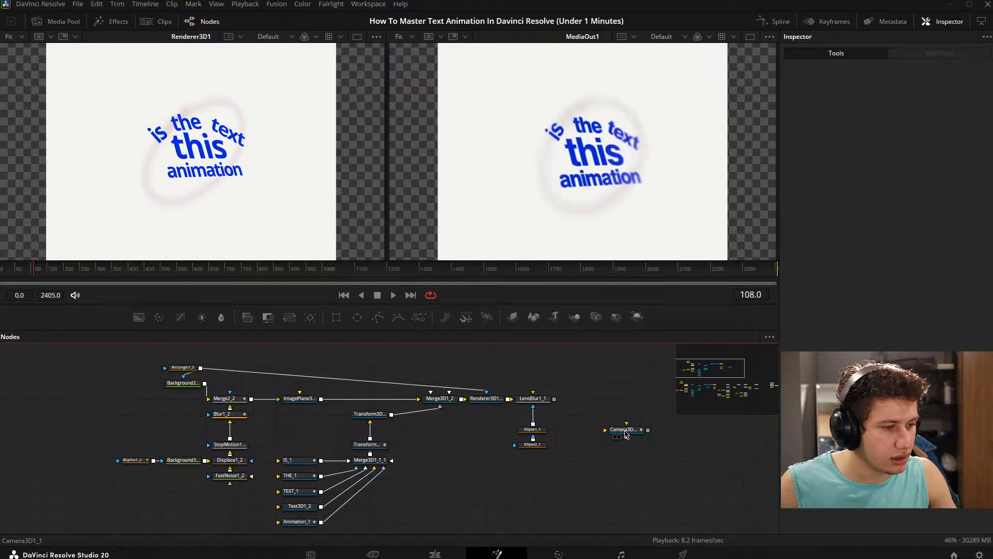
pyautogui.moveTo(623, 430); pyautogui.dragTo(396, 435)
pyautogui.scroll(2, 491, 439)
# - Display the duplicated scene in the first viewer, ending on LensBlur1_1, and advance playback to frame 110
pyautogui.moveTo(397, 392); pyautogui.dragTo(231, 198)
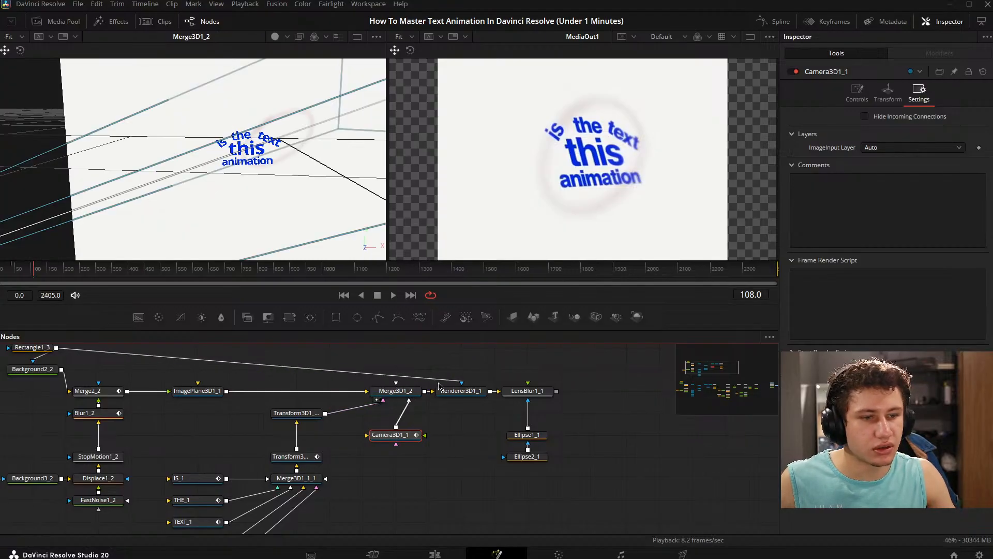
pyautogui.moveTo(525, 390); pyautogui.dragTo(259, 207)
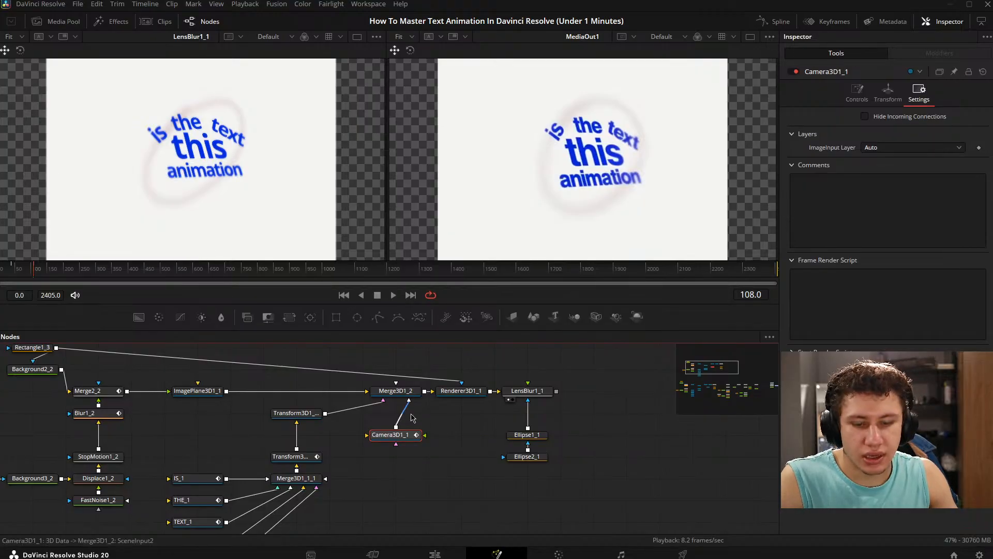
pyautogui.click(436, 441)
pyautogui.press('space')
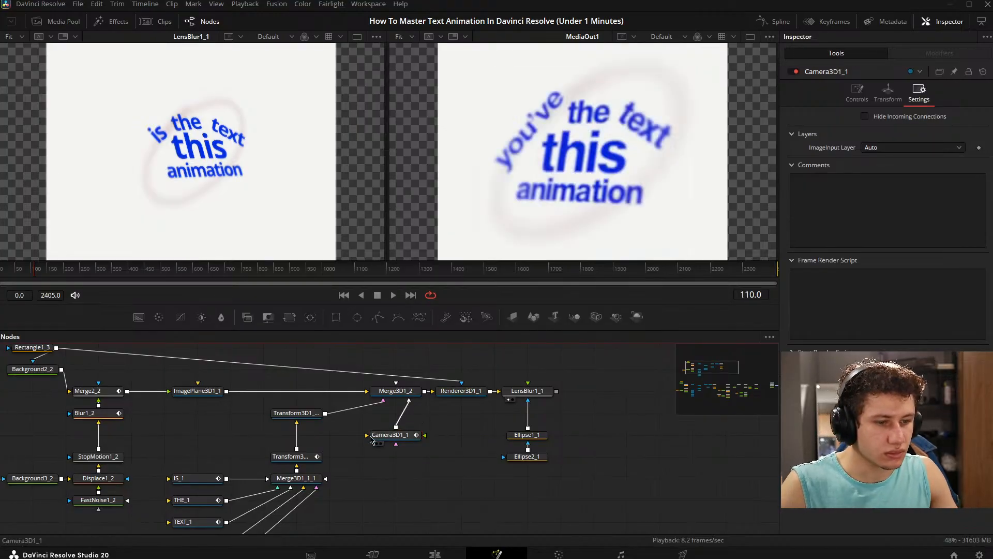
# - Open Camera3D1_1's transform settings, and disable the Blur1_2 node on the duplicated ring branch
pyautogui.click(393, 442)
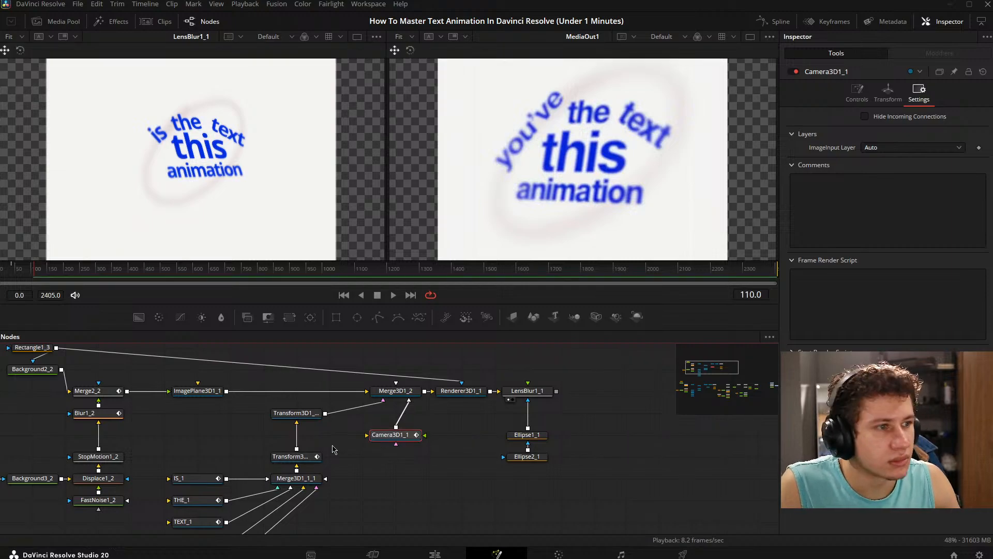
pyautogui.click(895, 100)
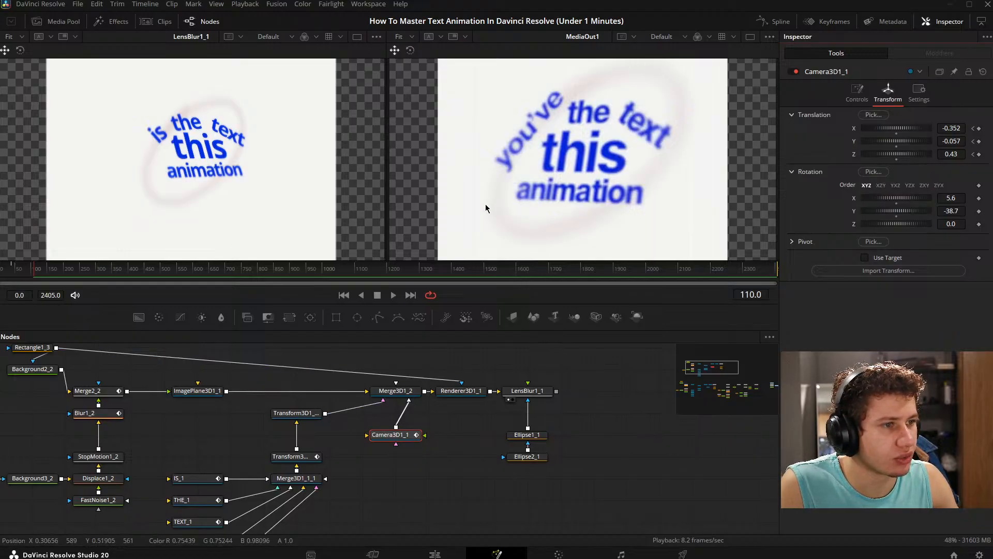
pyautogui.moveTo(216, 452); pyautogui.dragTo(385, 420)
pyautogui.click(254, 381)
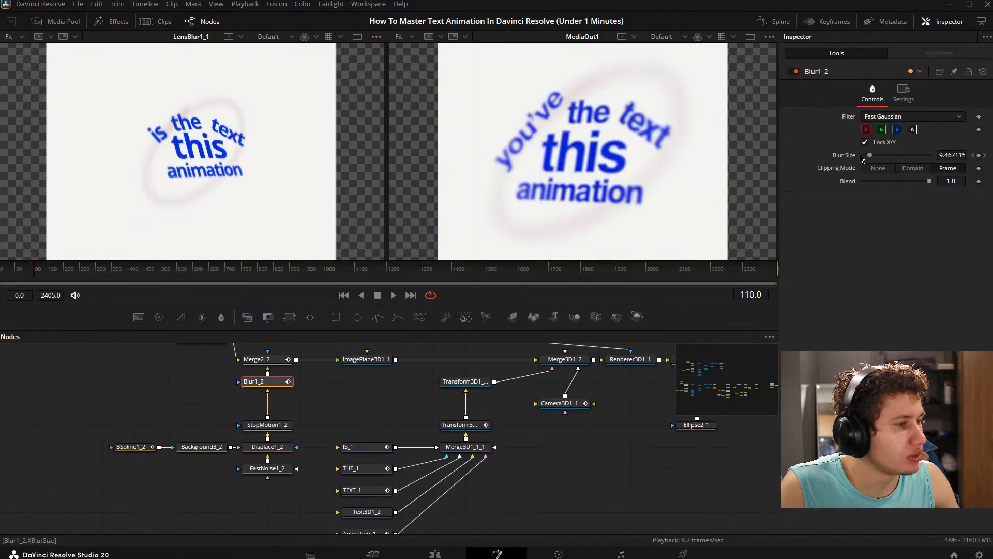
pyautogui.moveTo(389, 460); pyautogui.dragTo(387, 469)
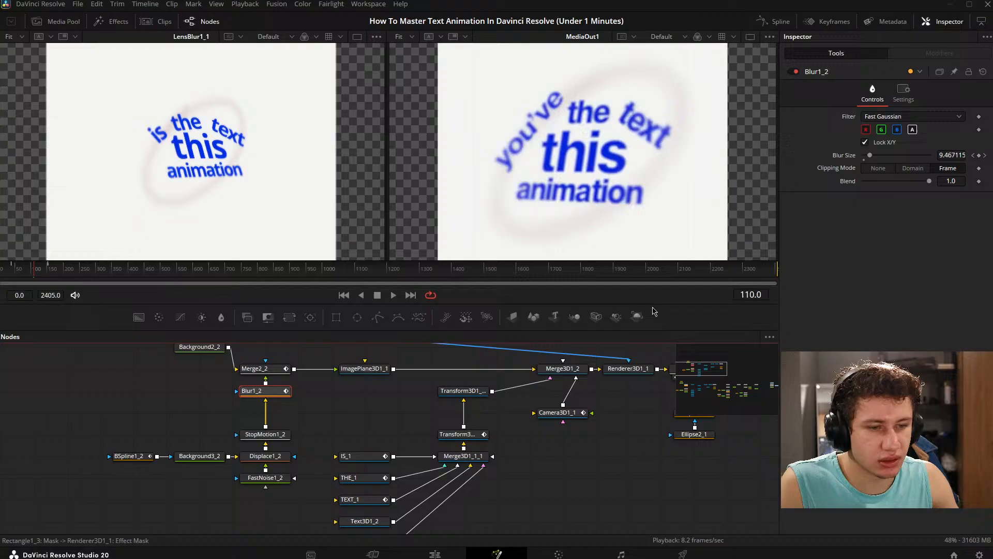
pyautogui.click(795, 73)
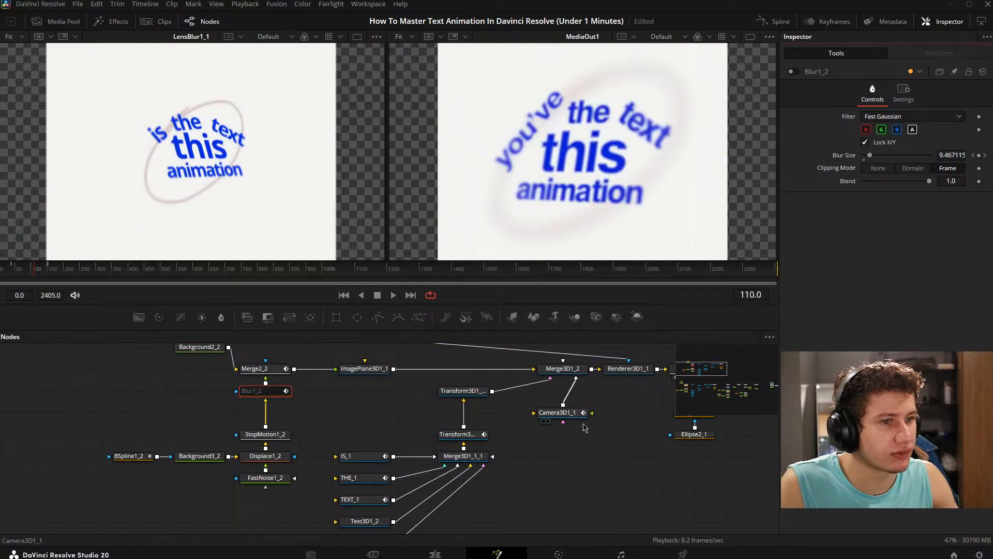
# - Reset Camera3D1_1's X, Y and Z translation and its X and Y rotation to 0
pyautogui.moveTo(573, 426); pyautogui.dragTo(337, 440)
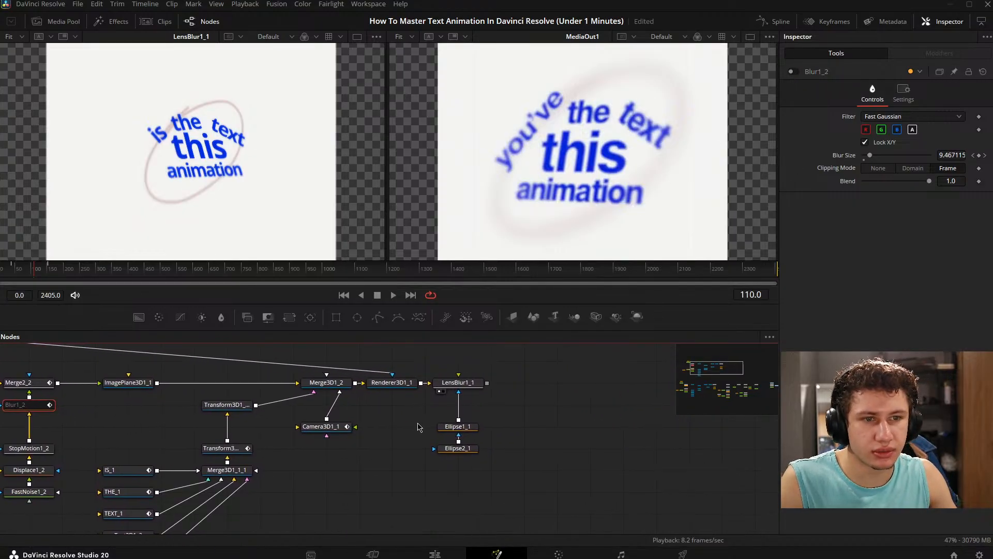
pyautogui.click(342, 429)
pyautogui.moveTo(368, 423); pyautogui.dragTo(351, 429)
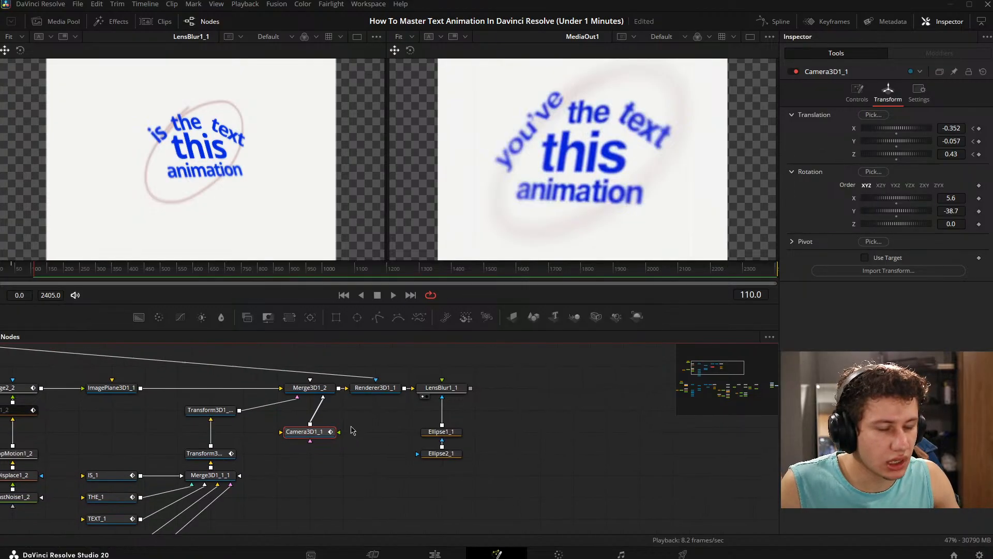
pyautogui.doubleClick(853, 132)
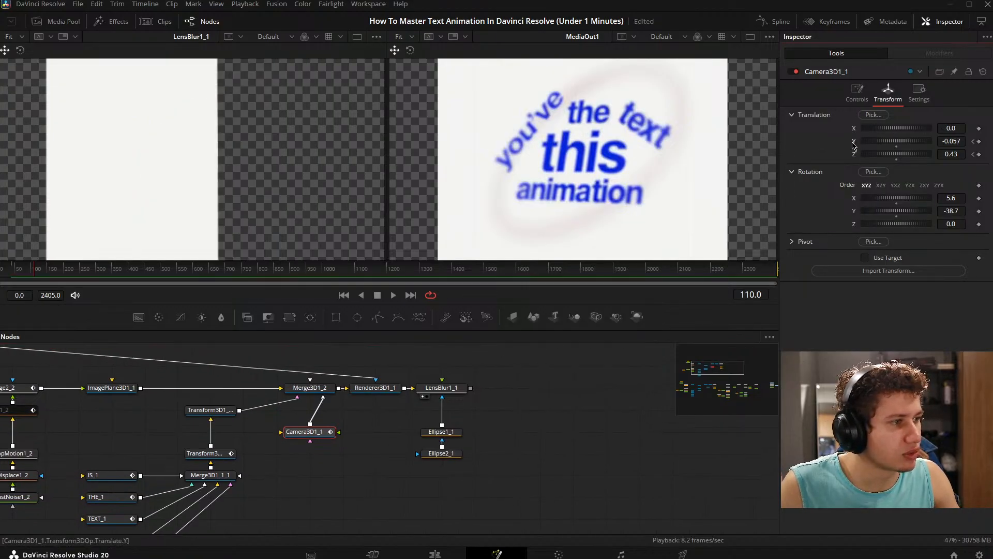
pyautogui.doubleClick(853, 142)
pyautogui.doubleClick(854, 155)
pyautogui.doubleClick(854, 199)
pyautogui.doubleClick(853, 211)
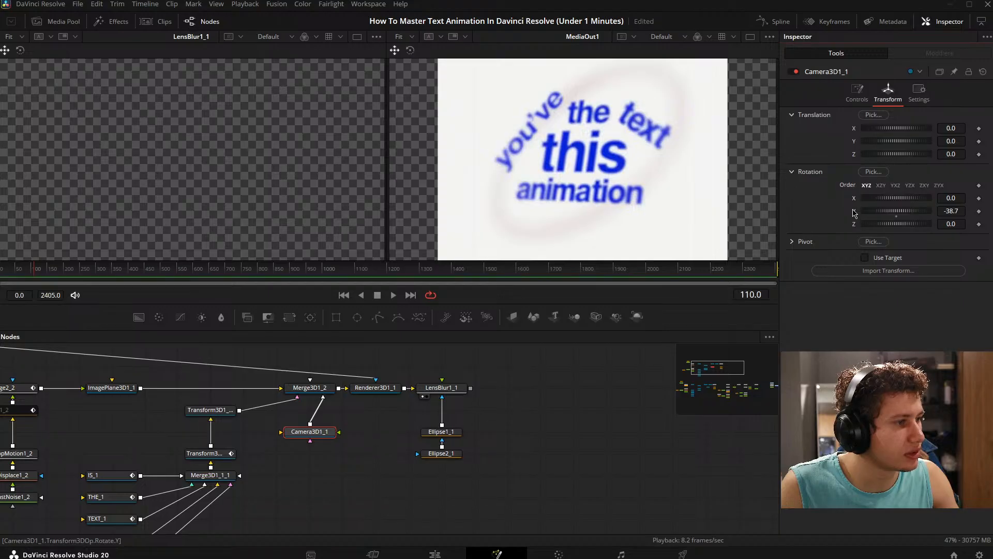
# - Set Camera3D1_1's translation to X 0, Y 0, Z 0.37 and enable Use Target
pyautogui.moveTo(960, 153)
pyautogui.mouseDown()
pyautogui.moveTo(931, 153)
pyautogui.moveTo(971, 154)
pyautogui.moveTo(955, 140)
pyautogui.mouseUp()
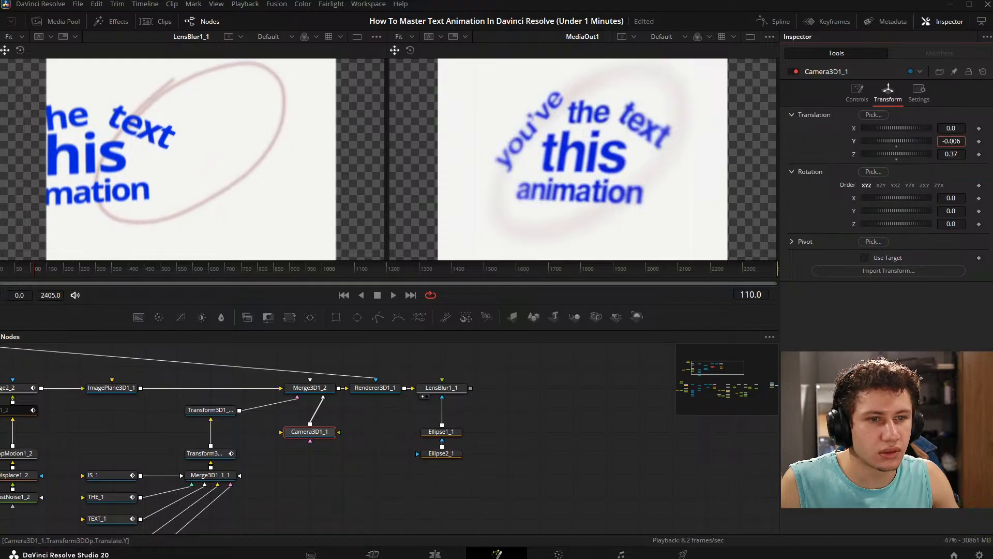
pyautogui.click(864, 257)
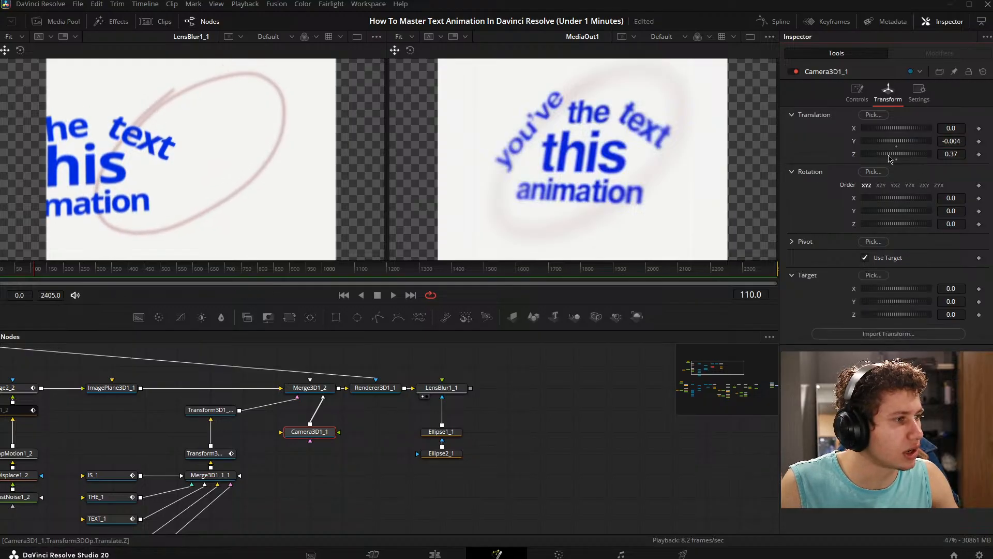
pyautogui.click(897, 147)
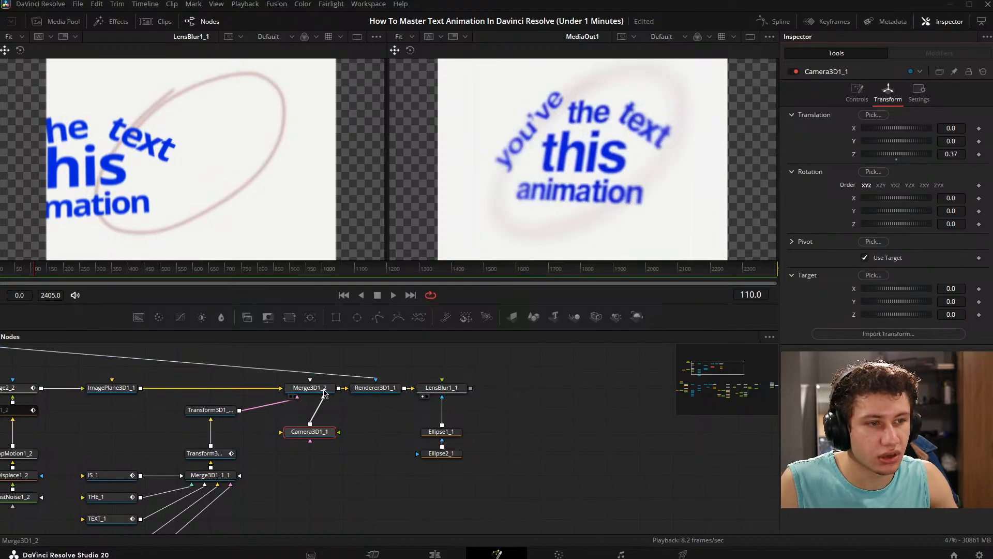
# - Show Merge3D1_2 in the second viewer and position Camera3D1_1 at X 0.199, Y -0.014, Z 0.33
pyautogui.press('2')
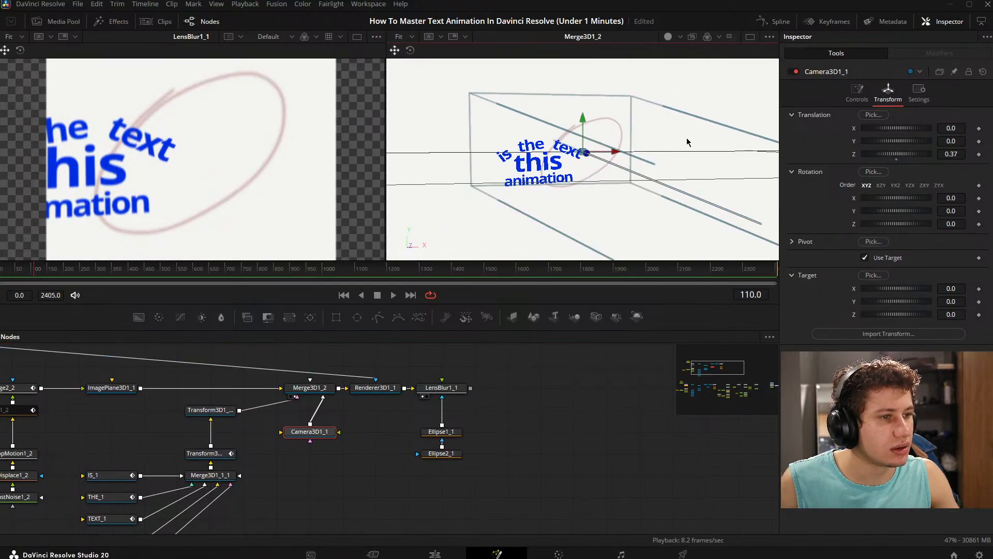
pyautogui.moveTo(688, 142); pyautogui.dragTo(581, 250)
pyautogui.click(644, 157)
pyautogui.scroll(-3, 646, 153)
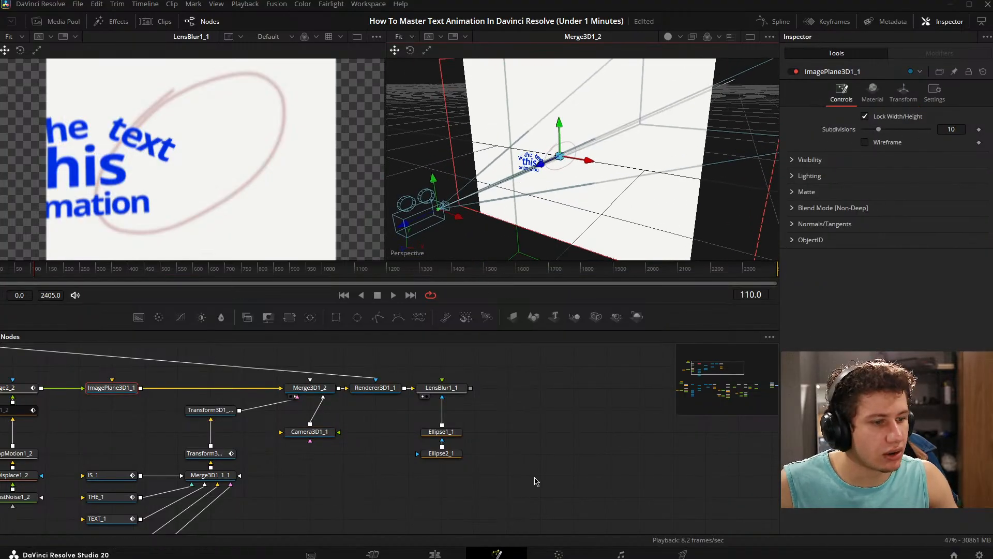
pyautogui.click(327, 436)
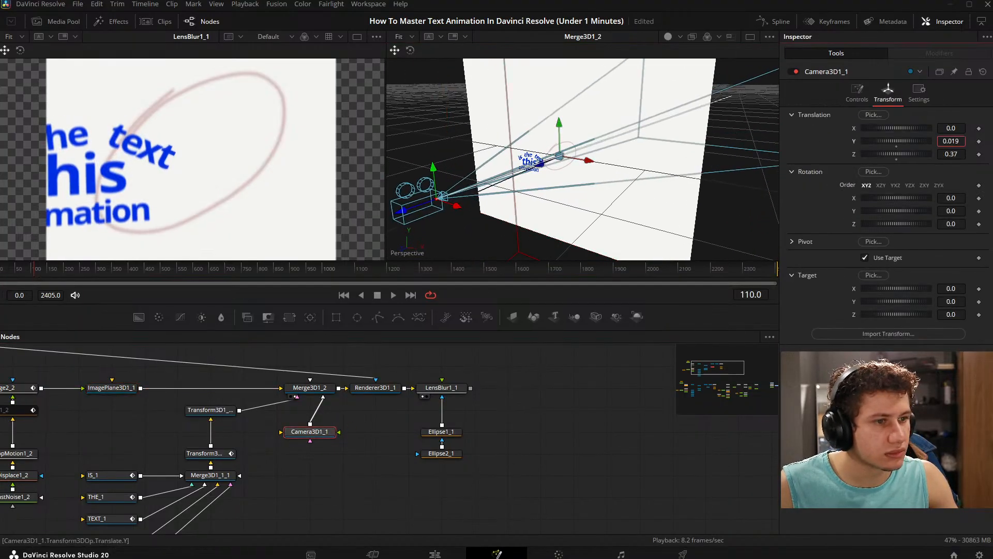
pyautogui.moveTo(961, 128); pyautogui.dragTo(887, 128)
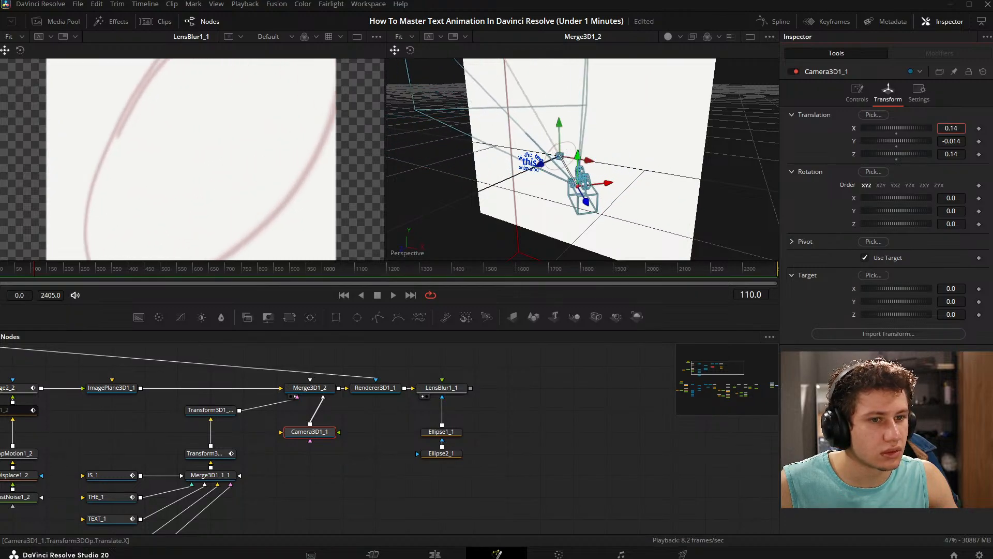
pyautogui.moveTo(956, 154)
pyautogui.mouseDown()
pyautogui.moveTo(957, 129)
pyautogui.moveTo(960, 154)
pyautogui.mouseUp()
# - Move the reference nodes, from MediaIn1 and Background1 through MediaOut1, beside the duplicated scene's LensBlur1_1
pyautogui.click(607, 453)
pyautogui.moveTo(569, 426); pyautogui.dragTo(243, 407)
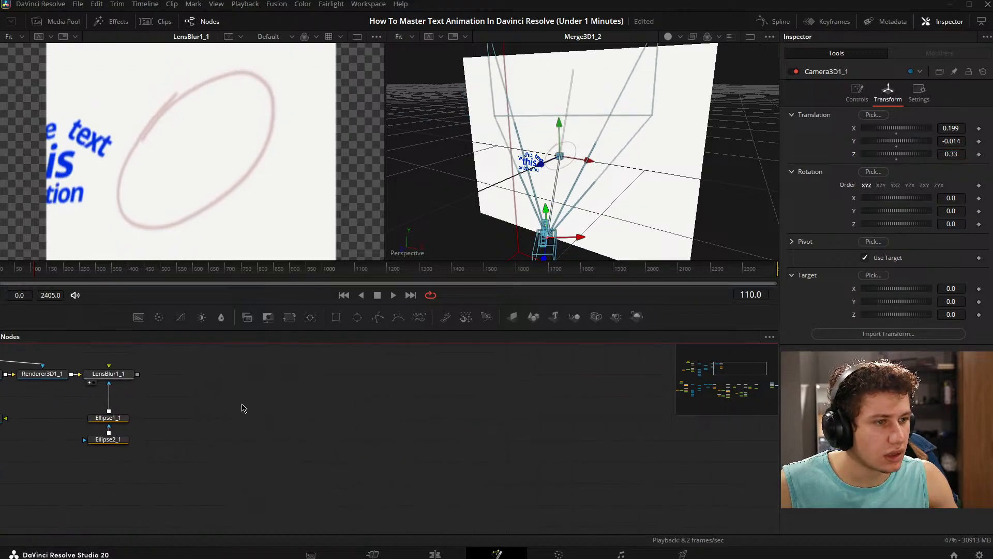
pyautogui.scroll(-5, 460, 402)
pyautogui.moveTo(412, 449); pyautogui.dragTo(313, 397)
pyautogui.moveTo(460, 423); pyautogui.dragTo(516, 461)
pyautogui.scroll(4, 506, 454)
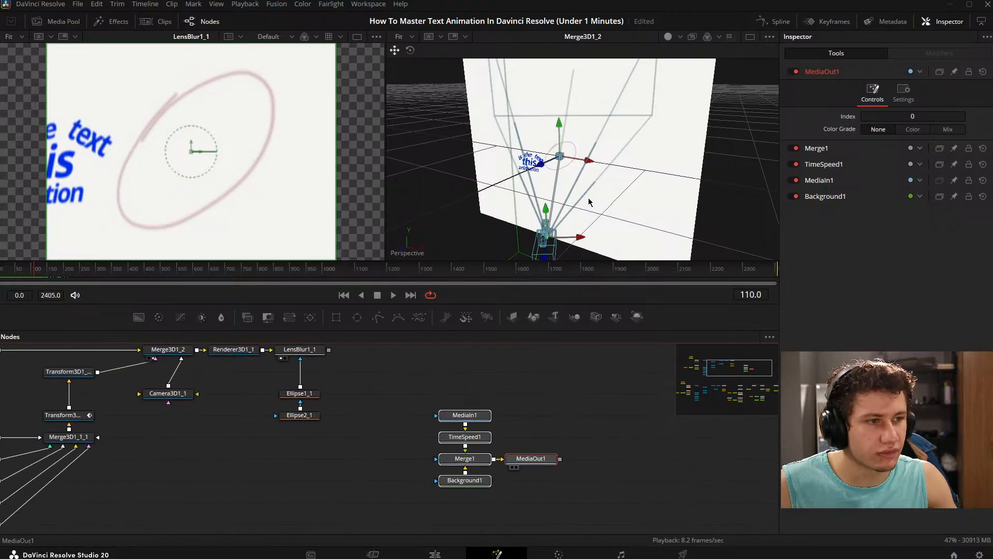
# - Display MediaOut1 in the second viewer again and save the project
pyautogui.press('2')
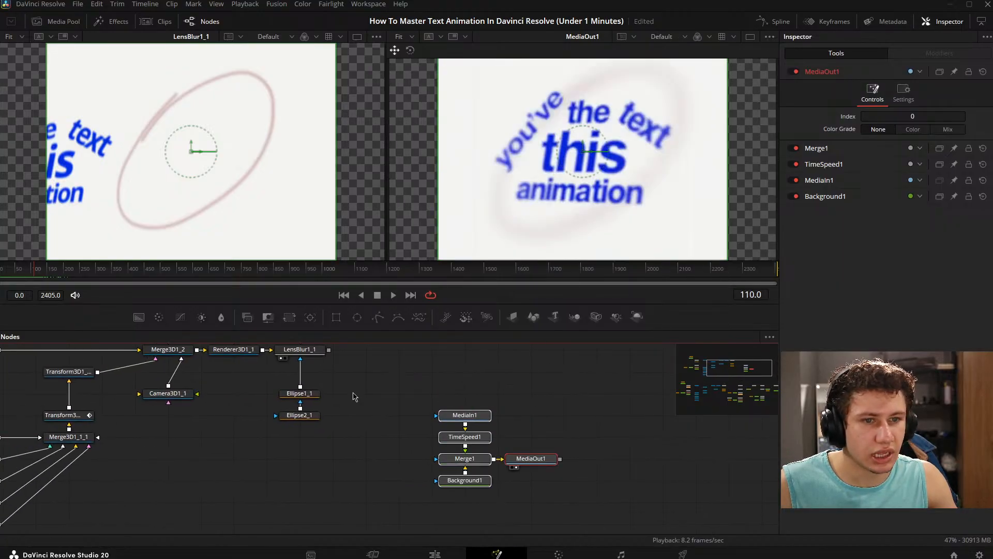
pyautogui.hscroll(-5, 353, 396)
pyautogui.hotkey('ctrl', 's')
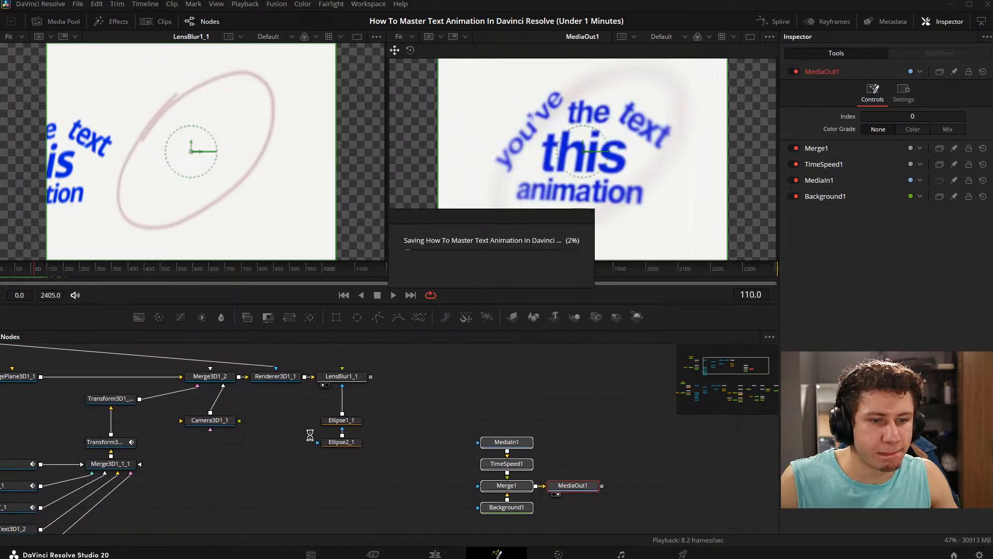
# - Reset Transform3D1_2's X and Y translation and its Y rotation to 0
pyautogui.click(205, 430)
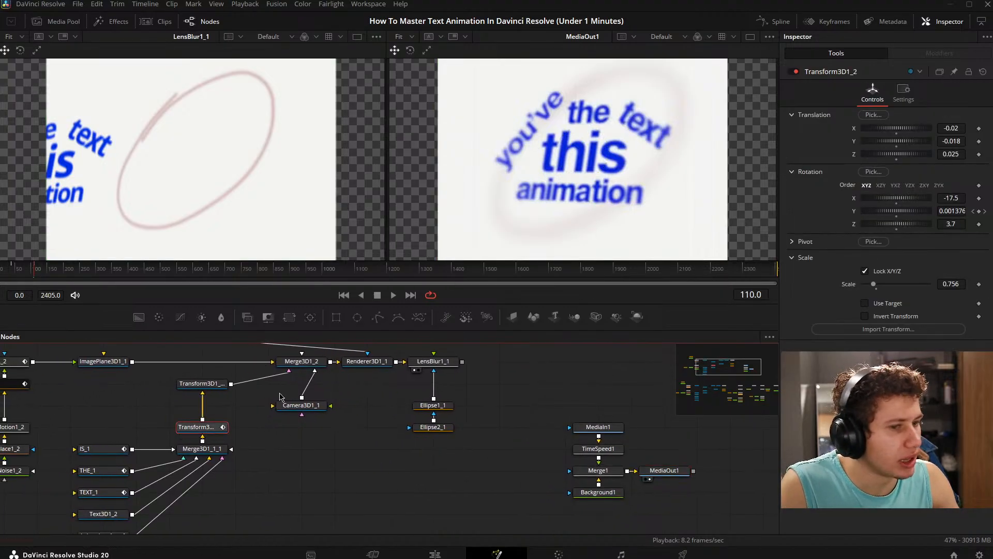
pyautogui.doubleClick(854, 130)
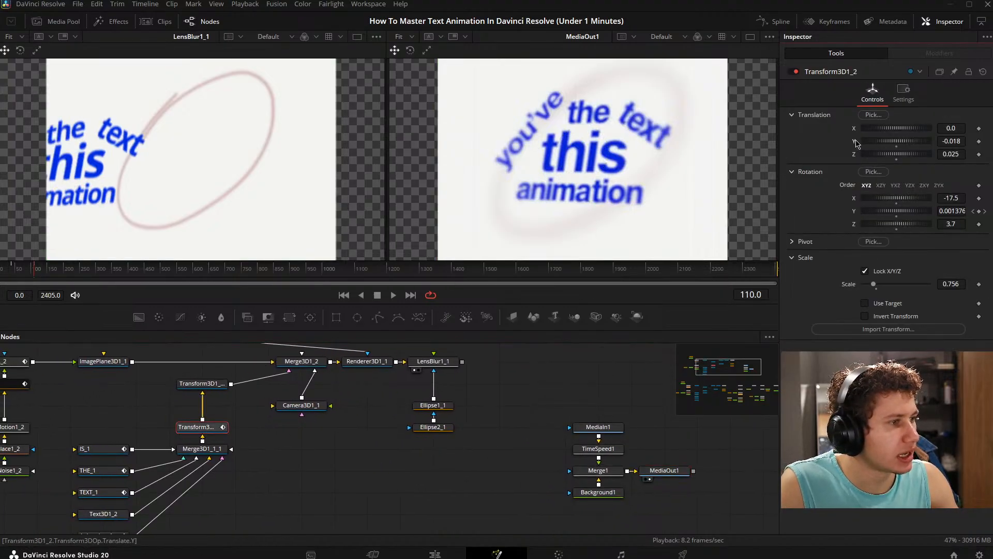
pyautogui.doubleClick(854, 141)
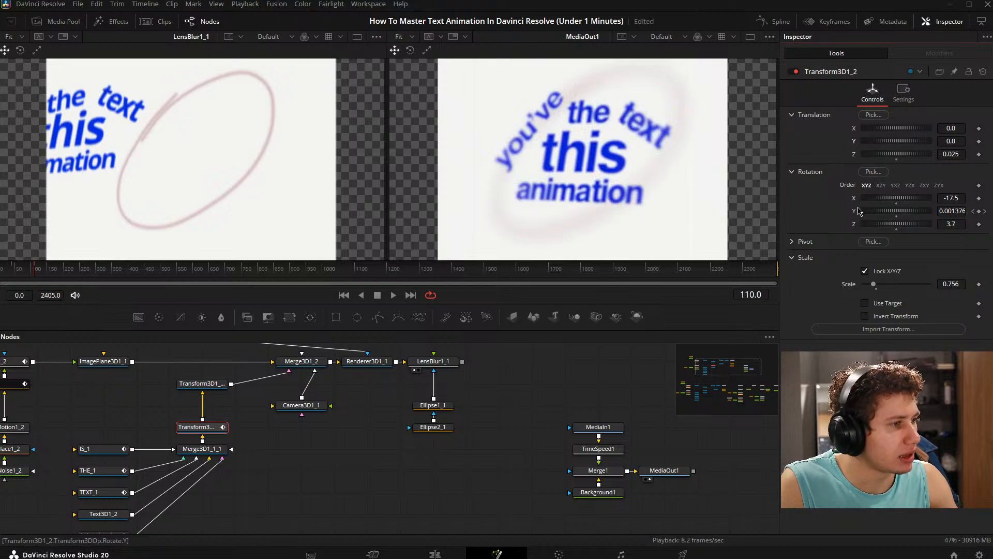
pyautogui.doubleClick(857, 211)
pyautogui.doubleClick(854, 199)
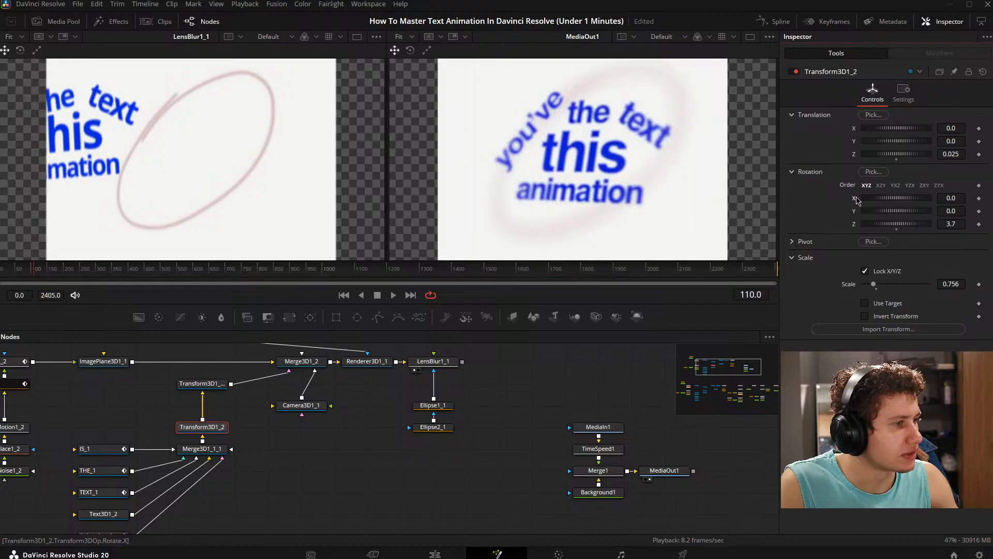
pyautogui.hotkey('ctrl', 'z')
pyautogui.hotkey('ctrl', 'z')
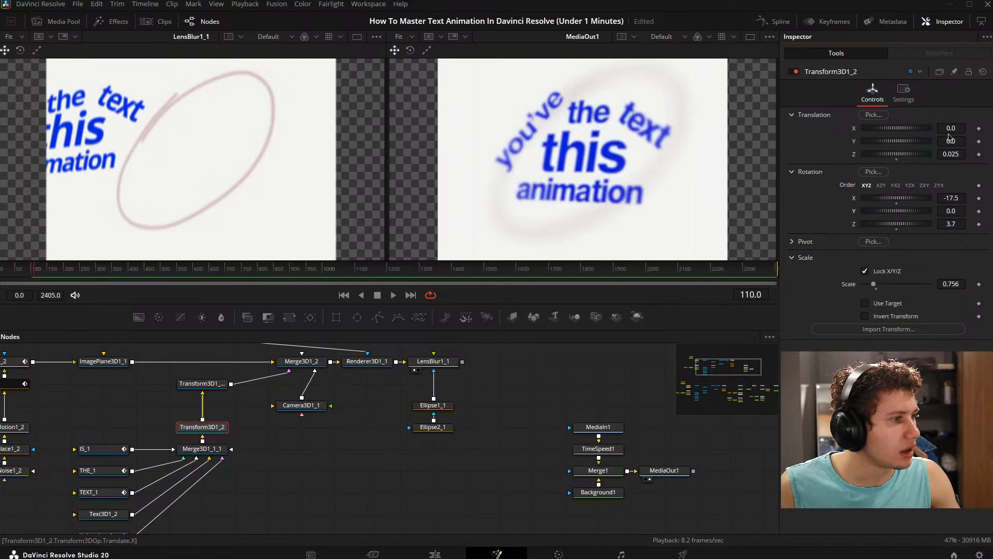
# - Place Transform3D1_2 at X 0.071, Y -0.012 and adjust its three rotation axes, with X -16.7 and Z -0.1
pyautogui.moveTo(949, 136)
pyautogui.mouseDown()
pyautogui.moveTo(972, 135)
pyautogui.moveTo(946, 141)
pyautogui.mouseUp()
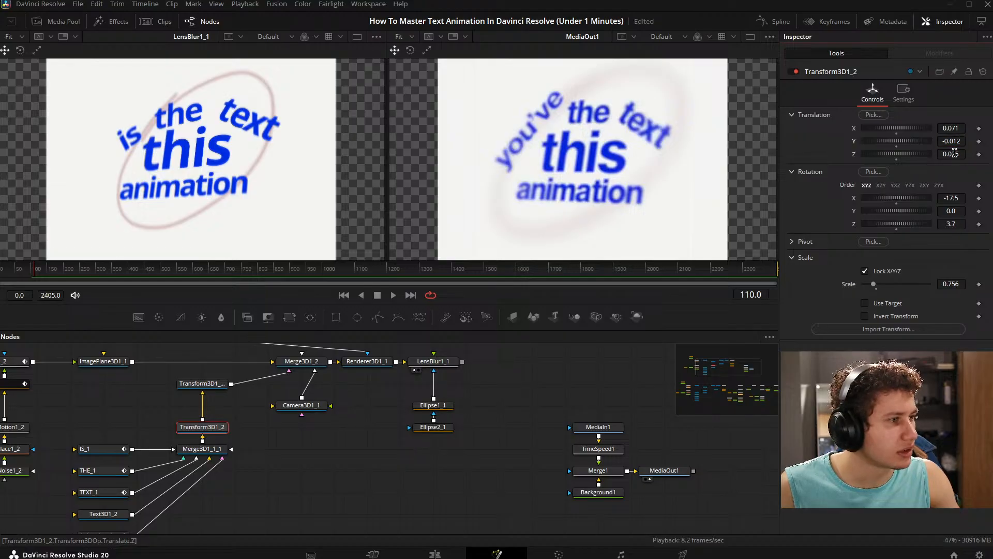
pyautogui.moveTo(953, 199); pyautogui.dragTo(954, 224)
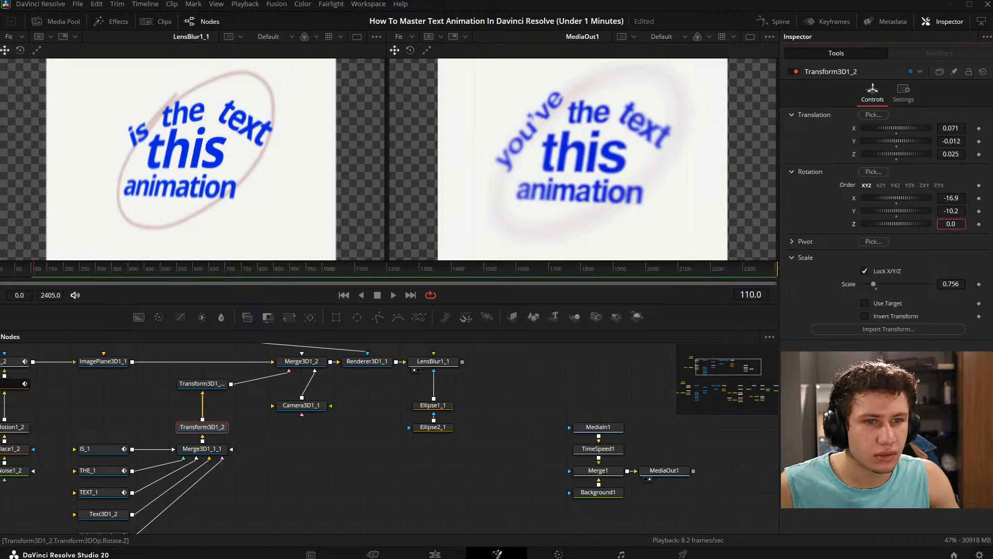
pyautogui.moveTo(954, 224); pyautogui.dragTo(957, 224)
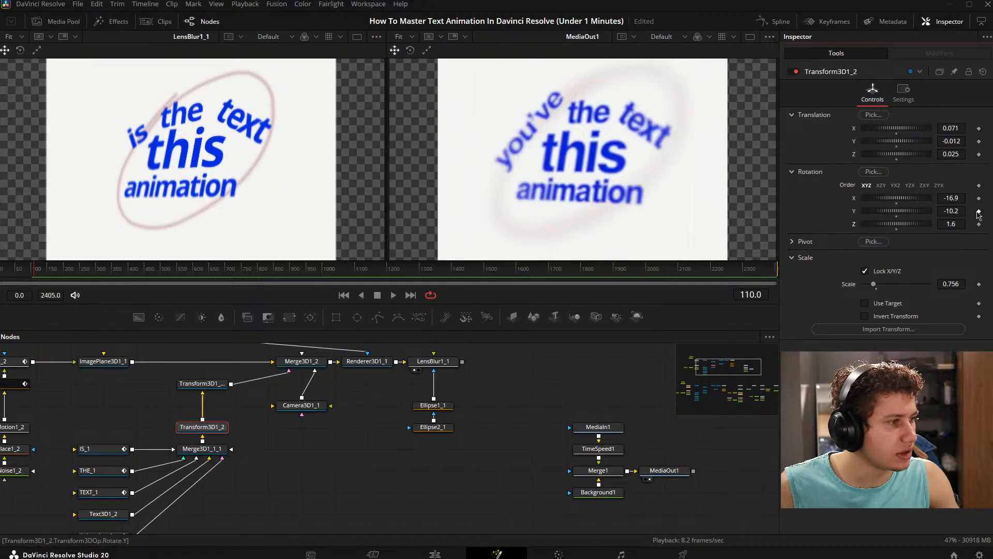
pyautogui.moveTo(953, 210)
pyautogui.mouseDown()
pyautogui.moveTo(957, 198)
pyautogui.moveTo(954, 223)
pyautogui.mouseUp()
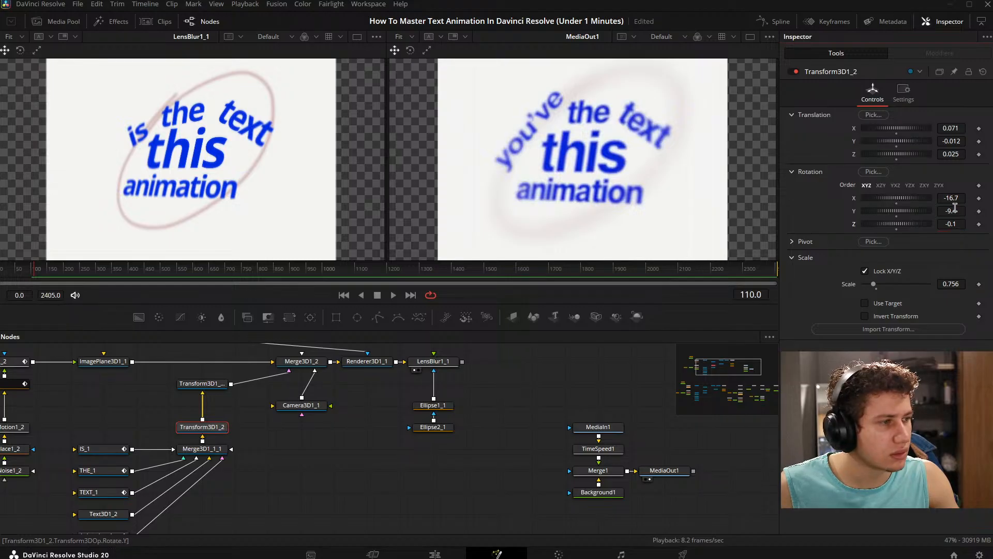
# - Adjust Transform3D1_2's rotation to X -16.5 and Y -10.8
pyautogui.moveTo(956, 199); pyautogui.dragTo(950, 211)
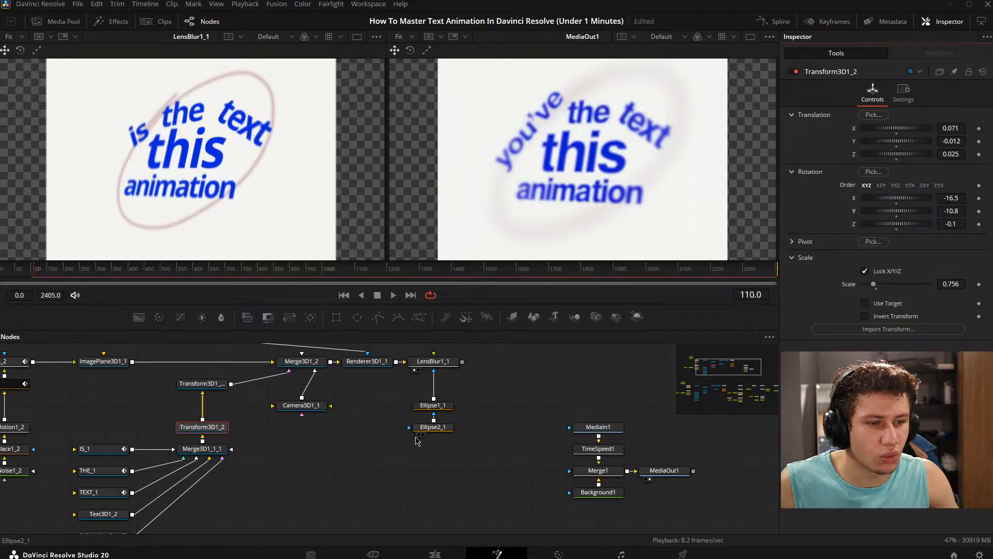
pyautogui.click(339, 481)
pyautogui.moveTo(372, 447); pyautogui.dragTo(456, 462)
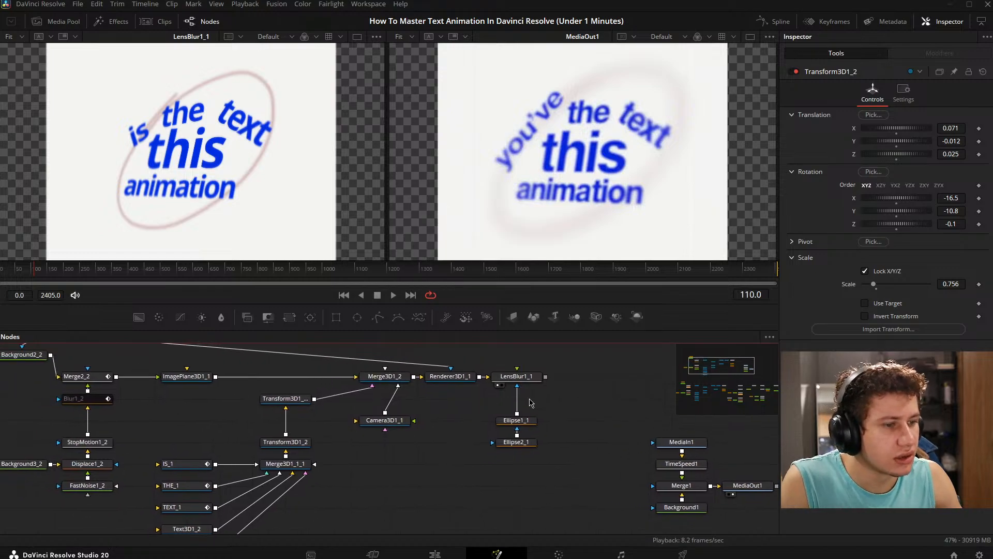
# - Move the Ellipse1_1 mask over the word "this", at about X 0.518, Y 0.494, and set its soft edge to 0.2
pyautogui.click(515, 376)
pyautogui.click(516, 420)
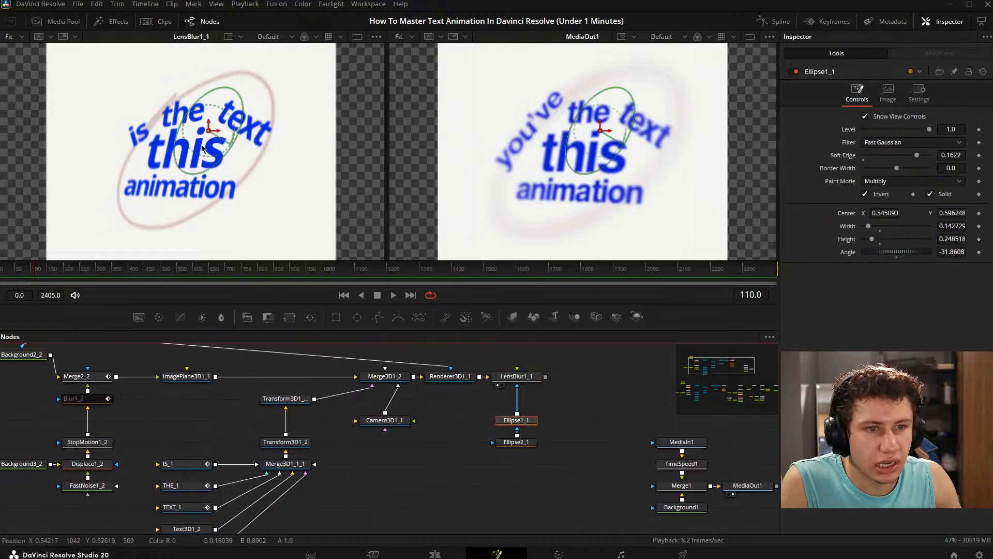
pyautogui.moveTo(208, 133); pyautogui.dragTo(198, 155)
pyautogui.click(606, 450)
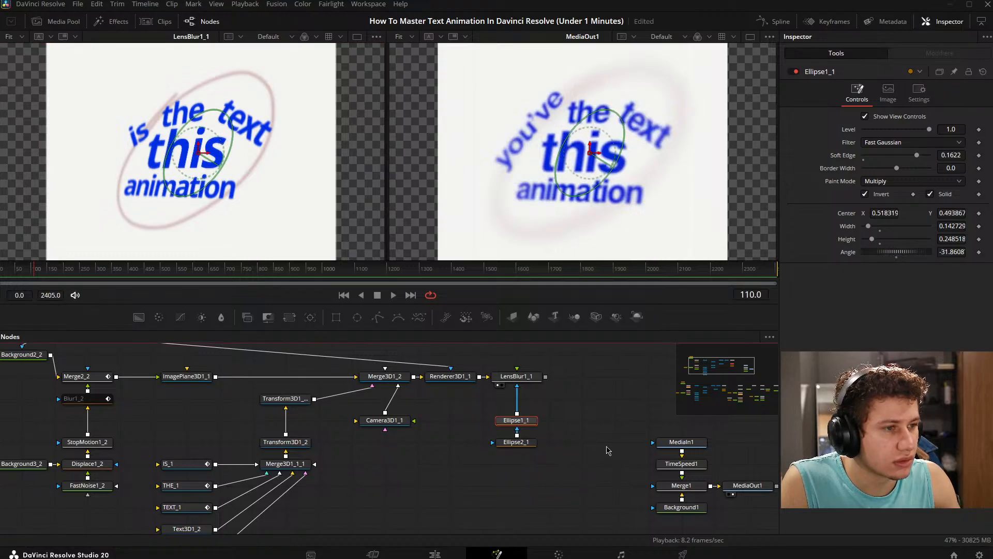
pyautogui.click(528, 426)
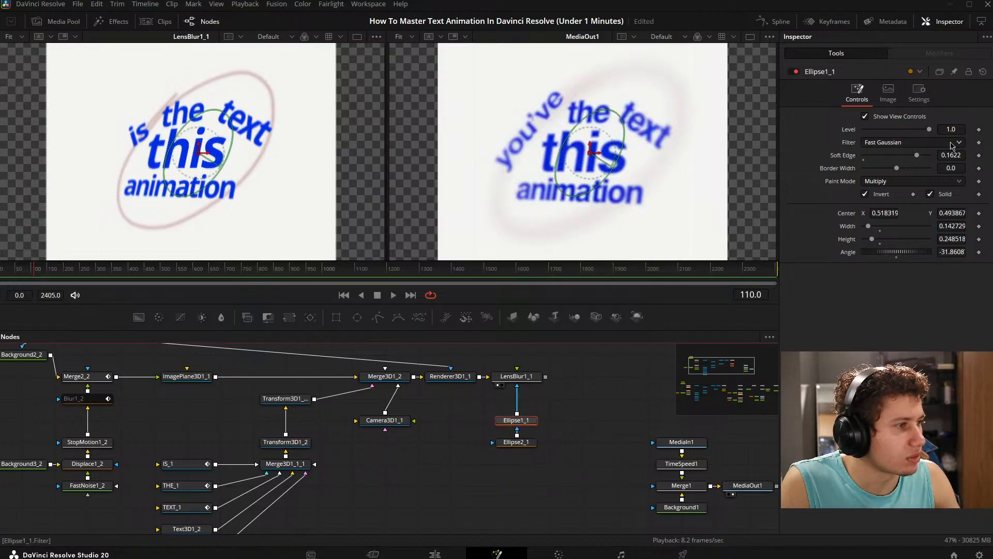
pyautogui.moveTo(918, 158); pyautogui.dragTo(964, 165)
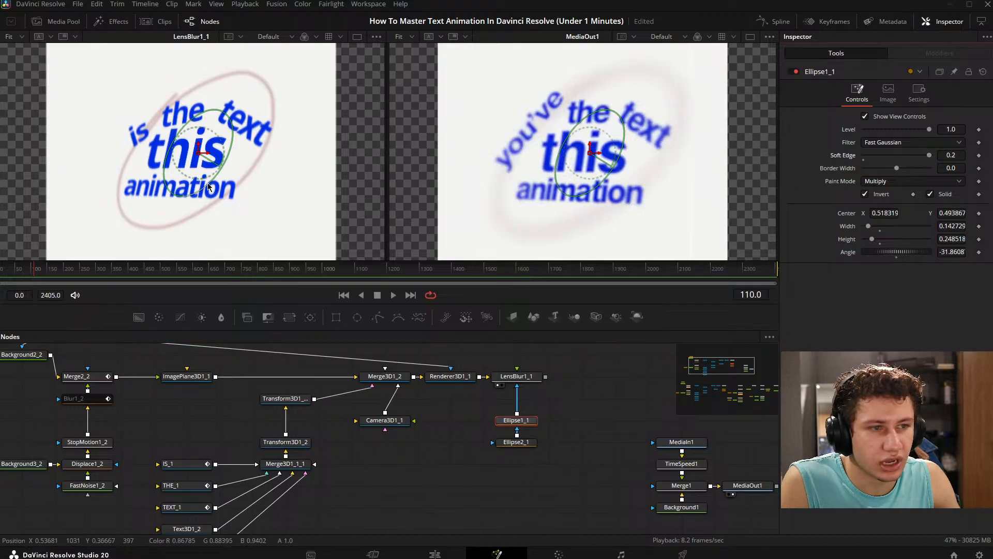
# - Enlarge the Ellipse1_1 mask to about 0.21 wide and 0.37 high, and fine-tune its placement over the text
pyautogui.click(516, 441)
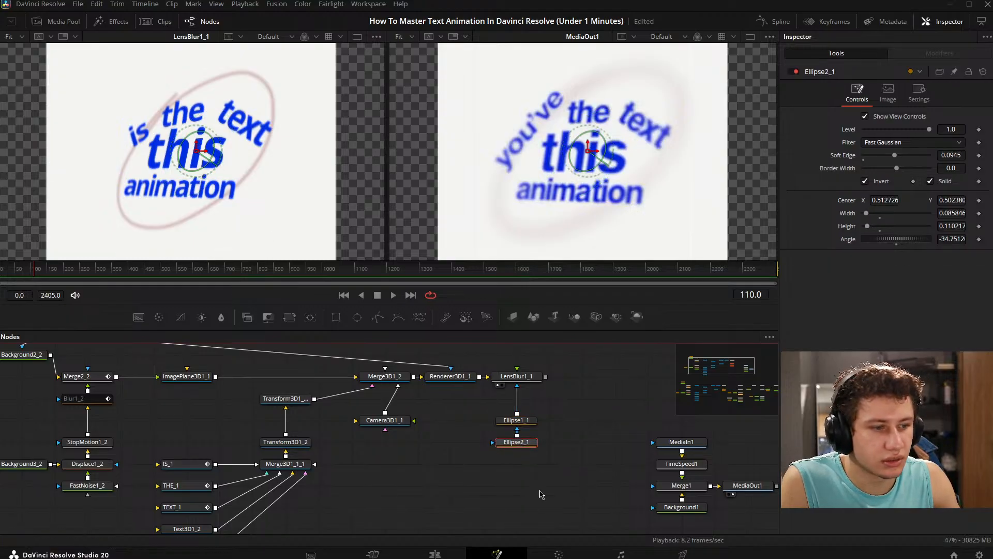
pyautogui.click(530, 425)
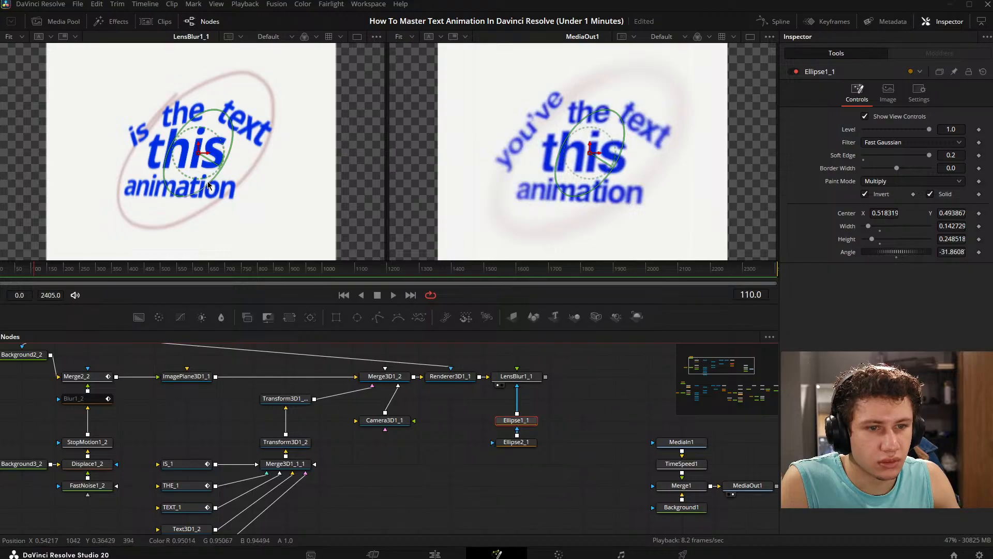
pyautogui.moveTo(209, 184)
pyautogui.mouseDown()
pyautogui.moveTo(233, 215)
pyautogui.moveTo(213, 199)
pyautogui.mouseUp()
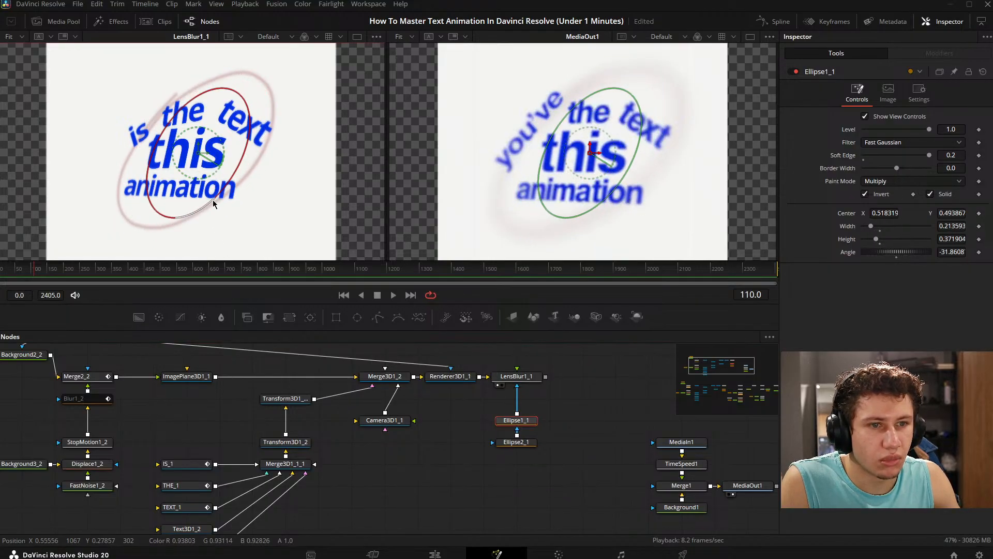
pyautogui.moveTo(200, 153); pyautogui.dragTo(194, 151)
pyautogui.moveTo(195, 204); pyautogui.dragTo(174, 183)
pyautogui.moveTo(202, 133); pyautogui.dragTo(209, 168)
pyautogui.click(209, 173)
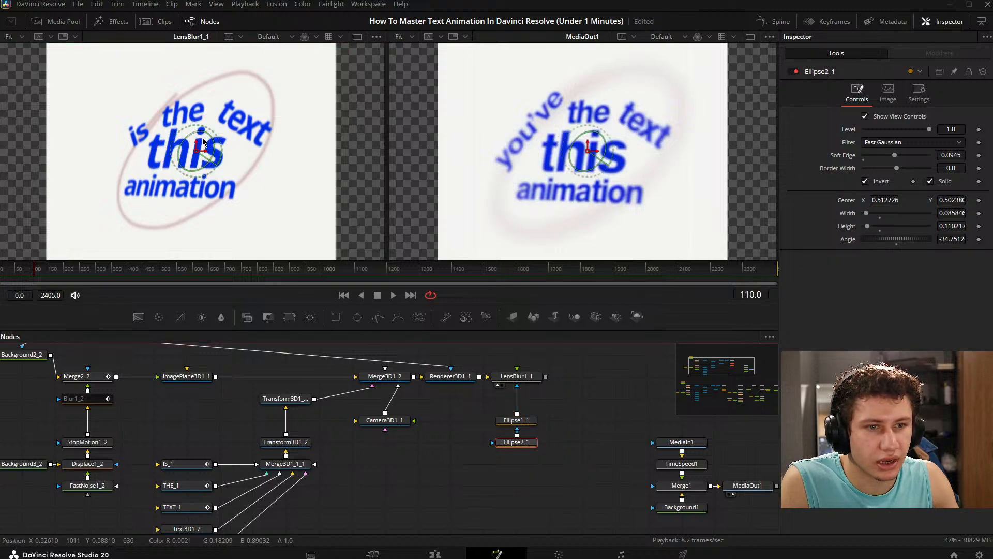
# - Move Ellipse2_1 to about X 0.483, Y 0.483, rotate it to about -83.3, and set its soft edge to 0.2
pyautogui.moveTo(203, 143); pyautogui.dragTo(185, 155)
pyautogui.moveTo(896, 157); pyautogui.dragTo(934, 157)
pyautogui.click(488, 509)
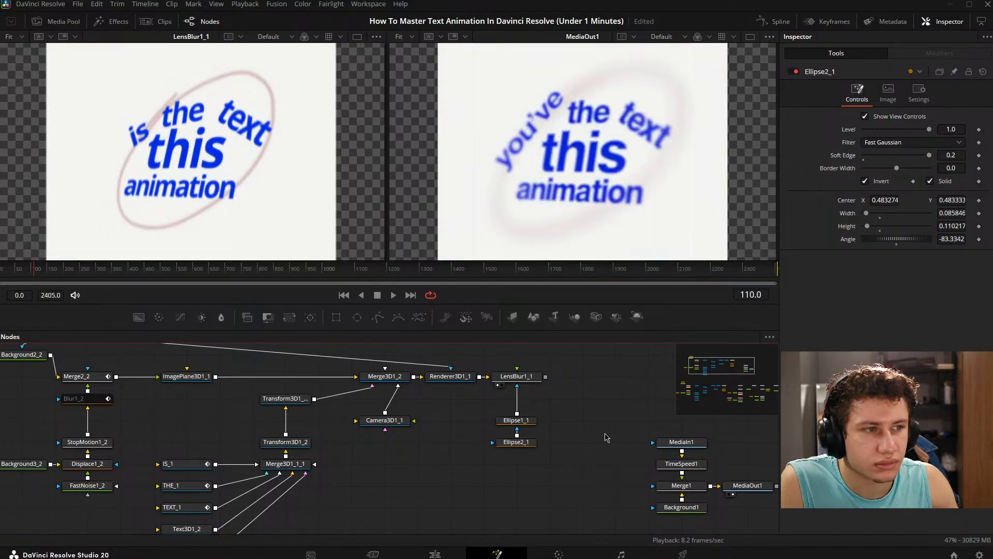
# - Set LensBlur1_1's blur size to 4.17 and enable the bypassed Blur1_2 node
pyautogui.click(526, 378)
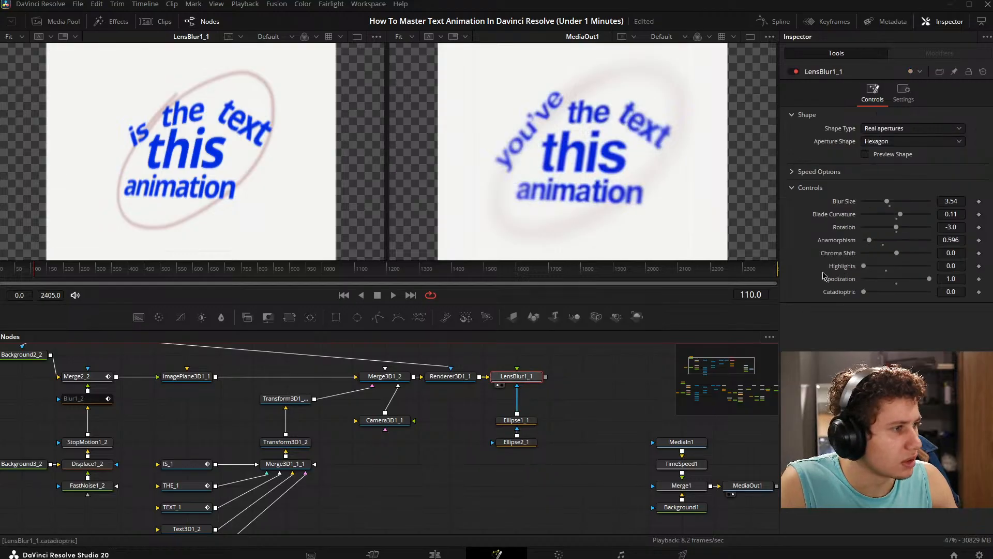
pyautogui.moveTo(888, 203); pyautogui.dragTo(894, 204)
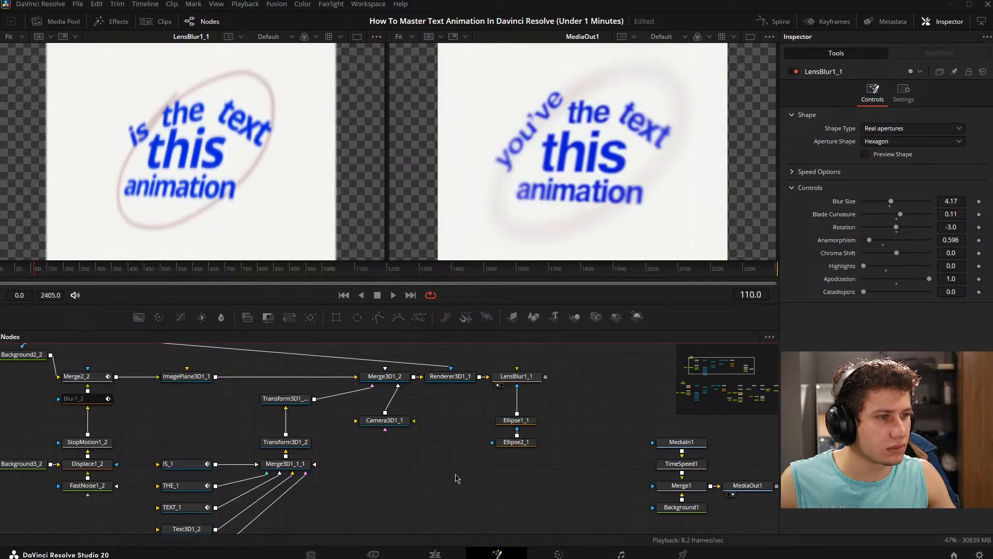
pyautogui.moveTo(258, 454); pyautogui.dragTo(361, 438)
pyautogui.click(189, 384)
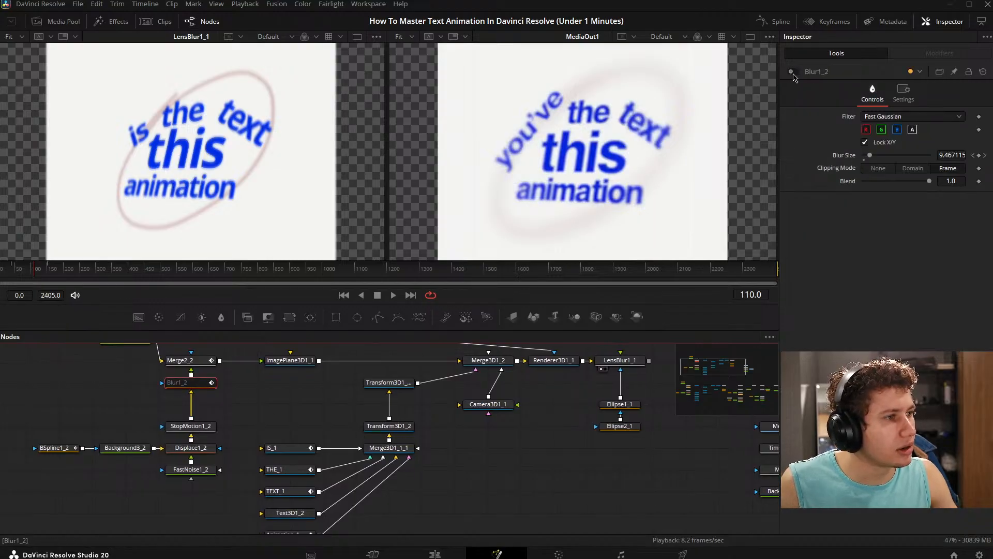
pyautogui.click(793, 73)
pyautogui.click(454, 476)
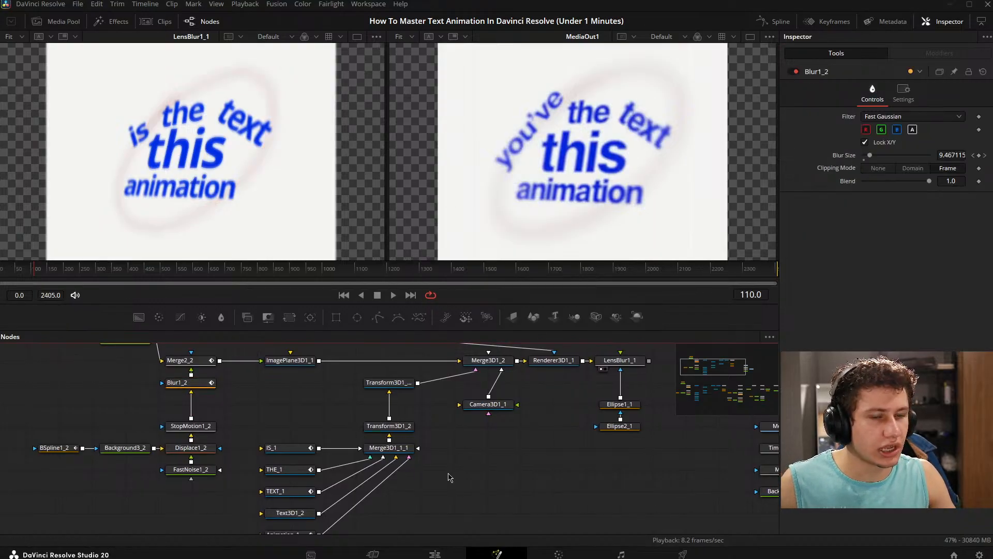
pyautogui.moveTo(222, 396); pyautogui.dragTo(182, 412)
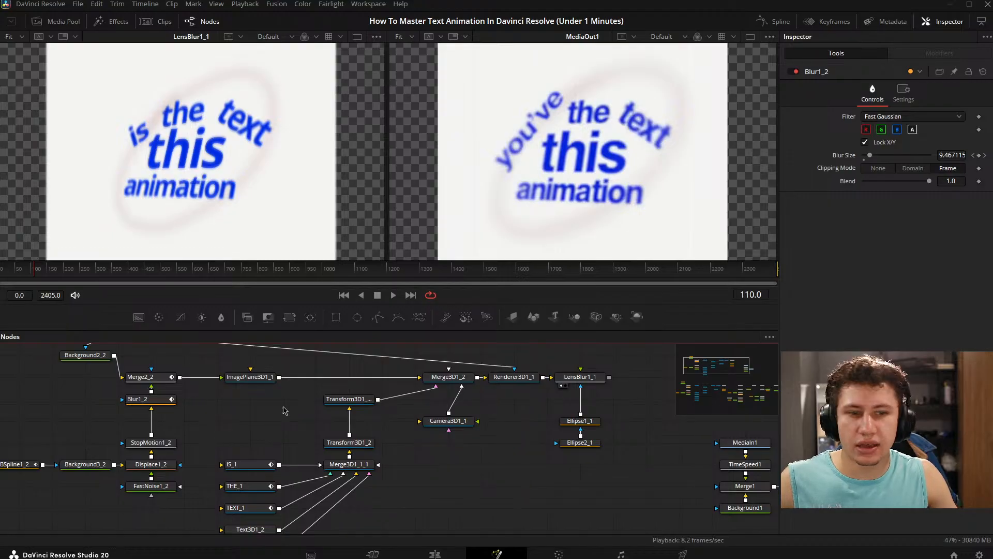
pyautogui.moveTo(283, 407); pyautogui.dragTo(303, 395)
pyautogui.moveTo(330, 453); pyautogui.dragTo(465, 435)
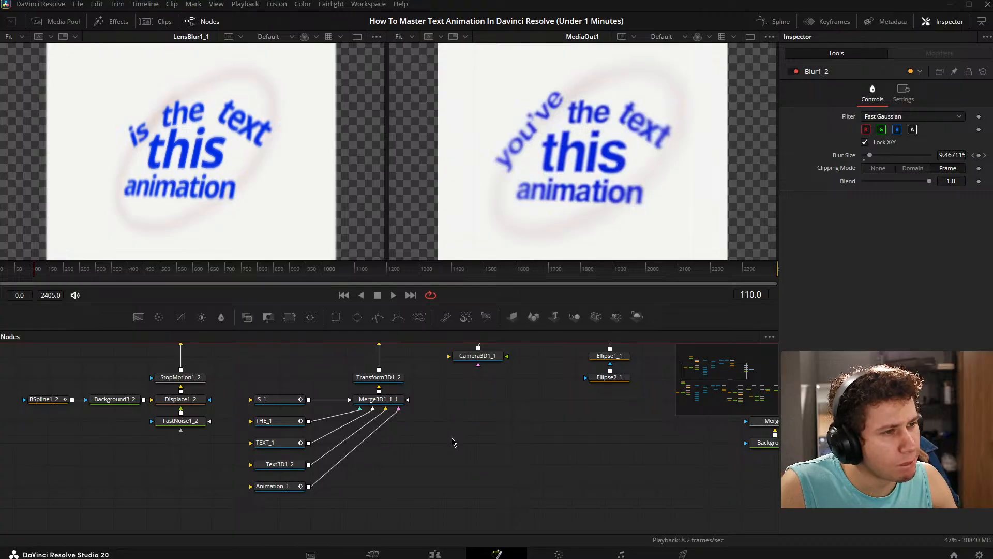
pyautogui.moveTo(453, 442); pyautogui.dragTo(224, 441)
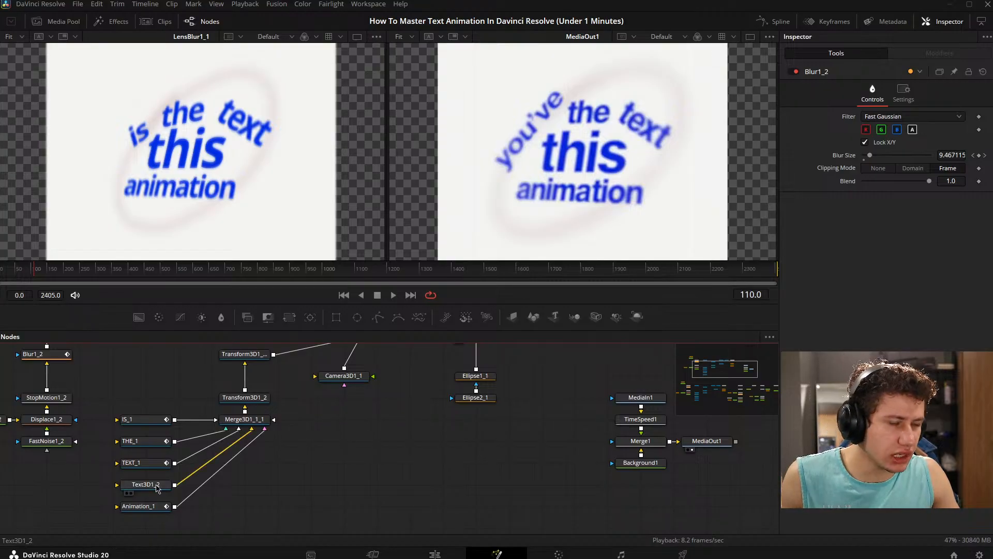
pyautogui.moveTo(568, 408); pyautogui.dragTo(457, 418)
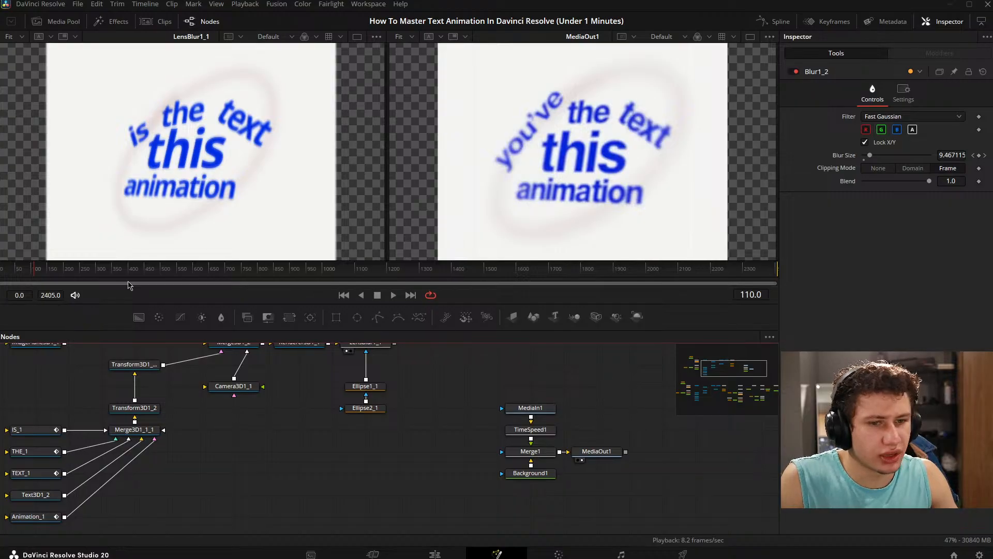
# - Play both viewers from frame 110 to compare the animation with the reference, and return the playhead to frame 110
pyautogui.click(394, 295)
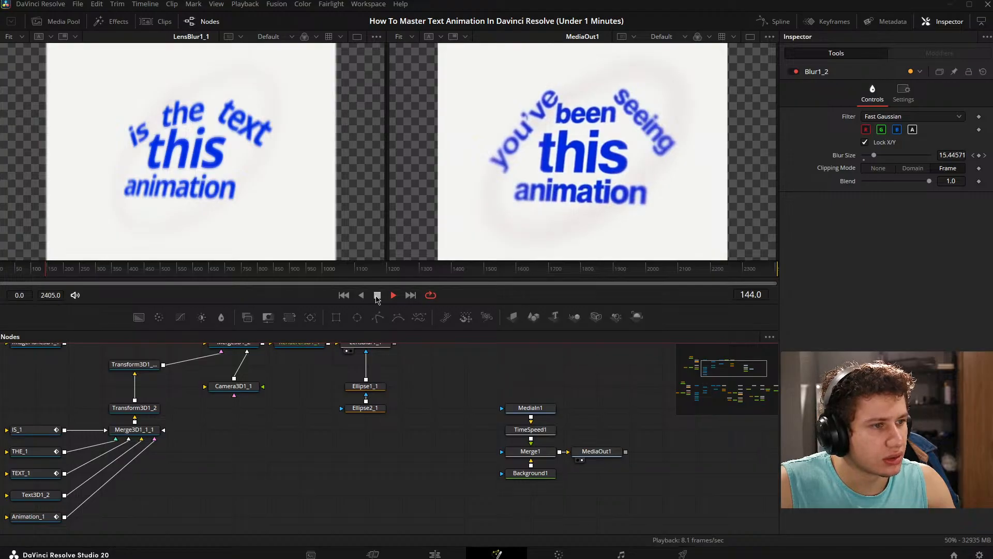
pyautogui.click(377, 298)
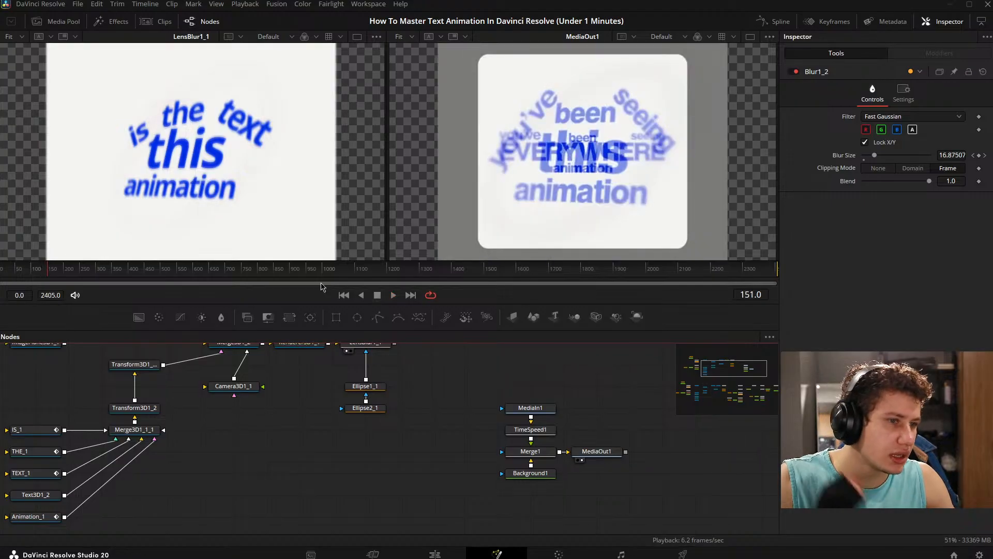
pyautogui.moveTo(67, 271); pyautogui.dragTo(35, 281)
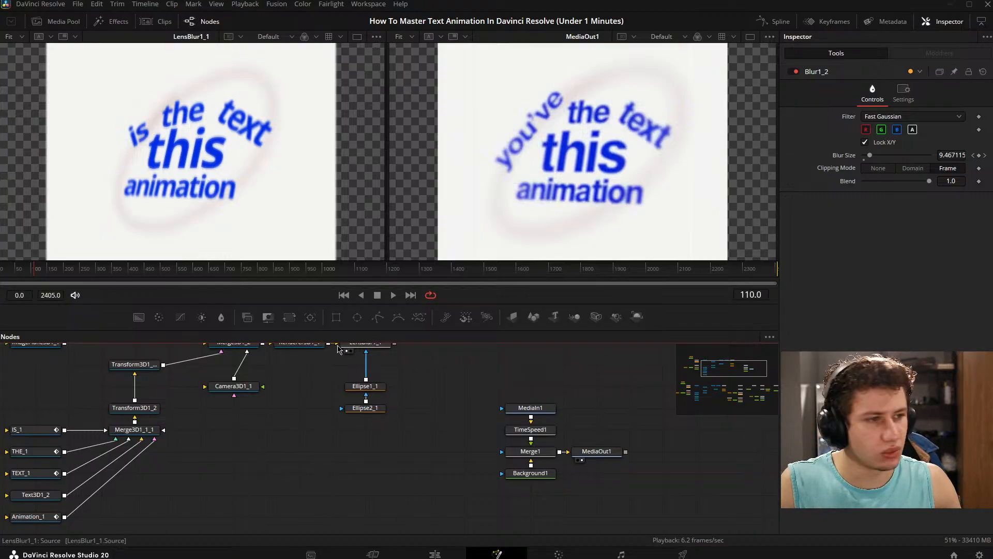
pyautogui.click(34, 274)
pyautogui.moveTo(34, 274); pyautogui.dragTo(36, 273)
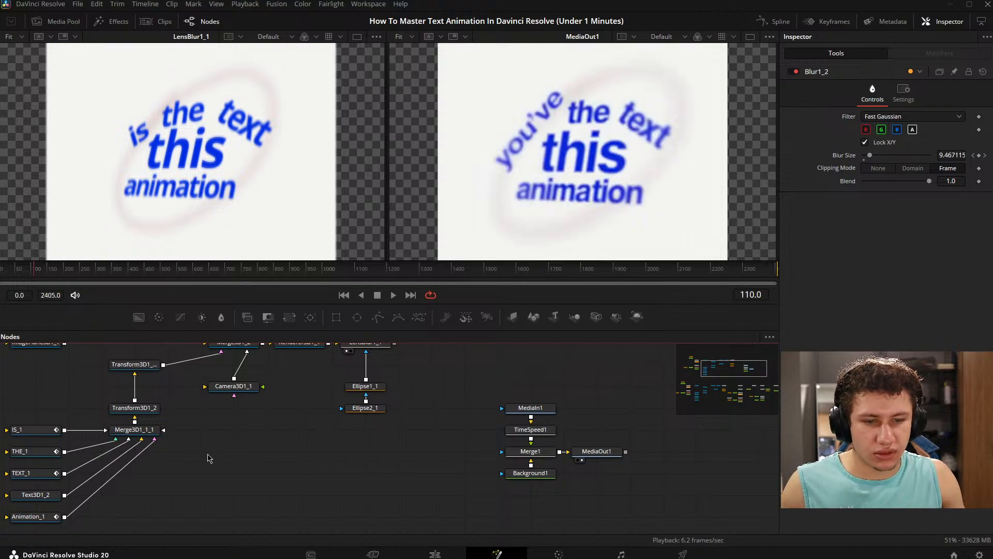
# - Move the Animation_1 and Text3D1_2 nodes to the opposite side of Merge3D1_1_1, away from the other text nodes
pyautogui.moveTo(208, 454); pyautogui.dragTo(393, 434)
pyautogui.moveTo(223, 409); pyautogui.dragTo(162, 401)
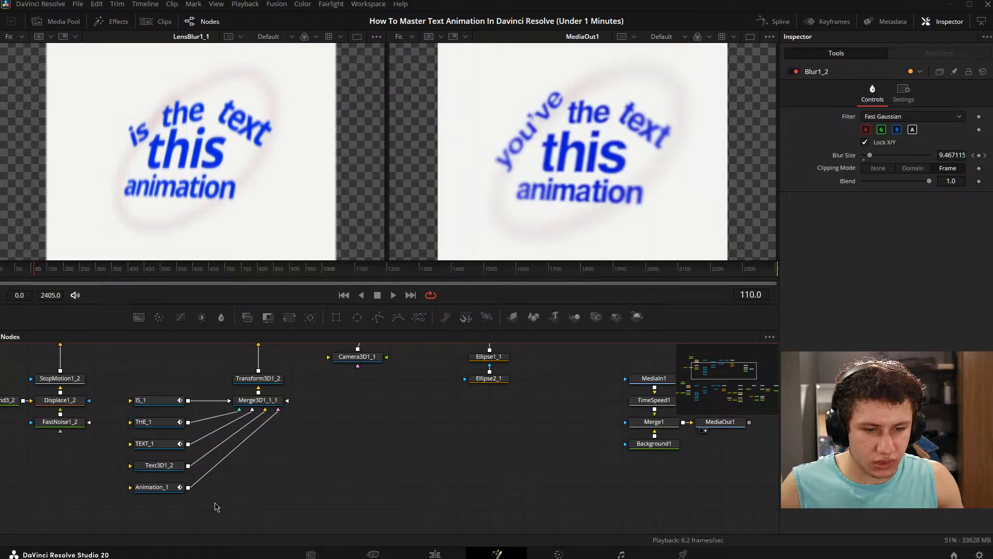
pyautogui.moveTo(192, 506); pyautogui.dragTo(134, 461)
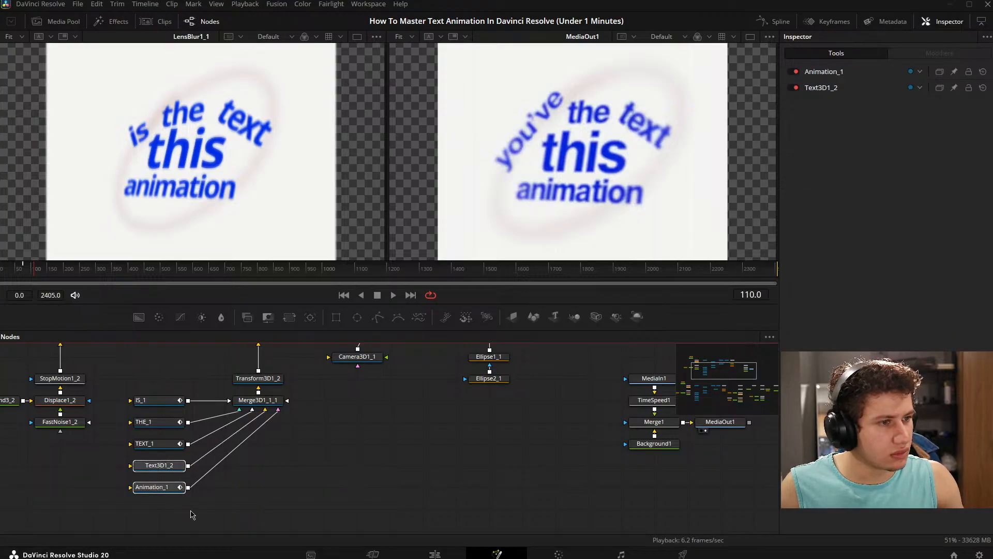
pyautogui.click(191, 515)
pyautogui.moveTo(171, 489); pyautogui.dragTo(368, 446)
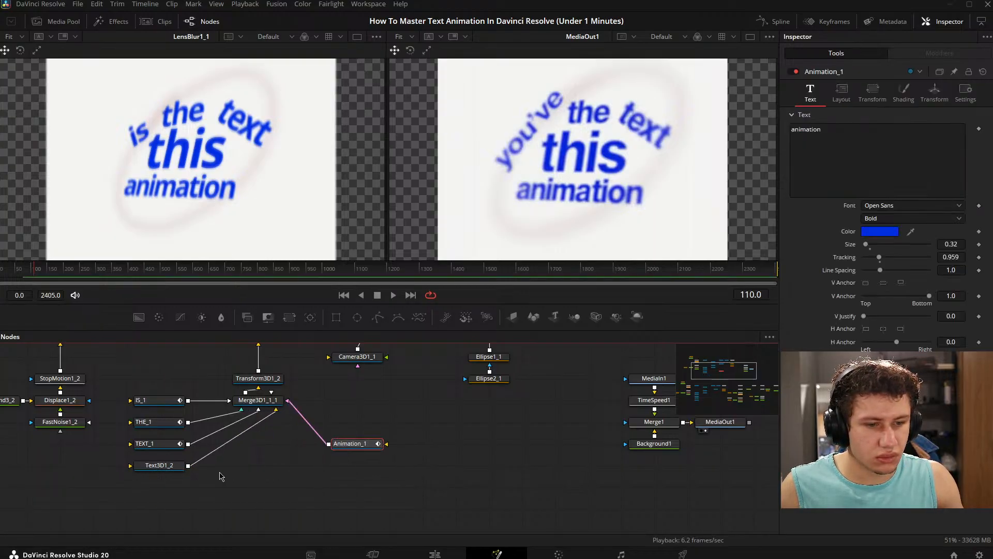
pyautogui.moveTo(171, 464); pyautogui.dragTo(368, 467)
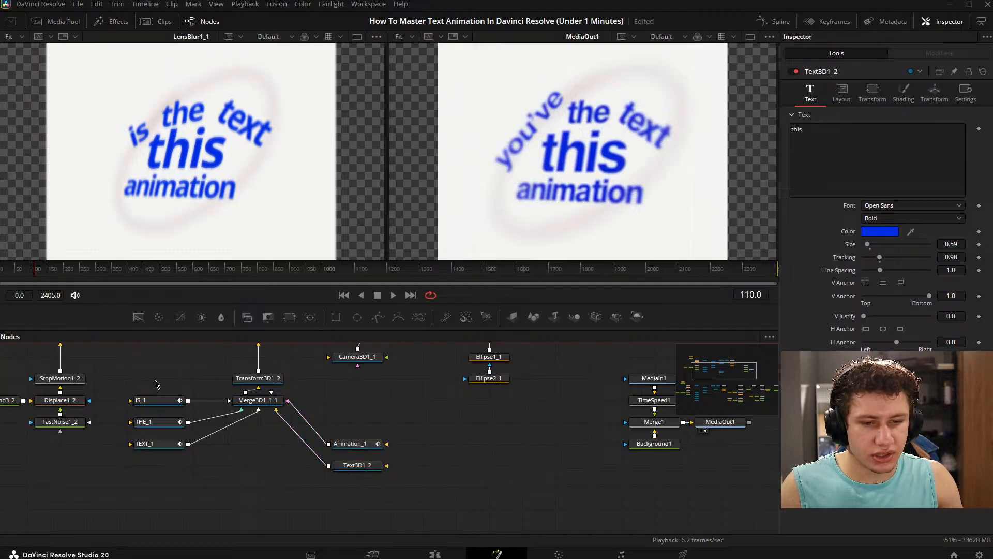
# - Duplicate the IS_1, THE_1 and TEXT_1 nodes and place the copies below the originals
pyautogui.moveTo(154, 384); pyautogui.dragTo(206, 454)
pyautogui.hotkey('ctrl', 'c')
pyautogui.hotkey('ctrl', 'v')
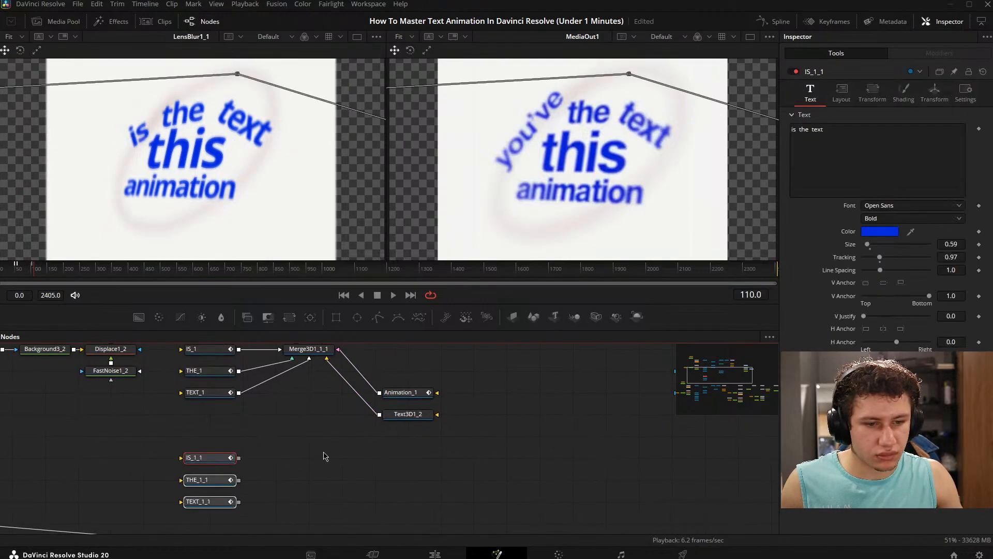
pyautogui.moveTo(319, 453); pyautogui.dragTo(246, 463)
pyautogui.moveTo(157, 463); pyautogui.dragTo(158, 440)
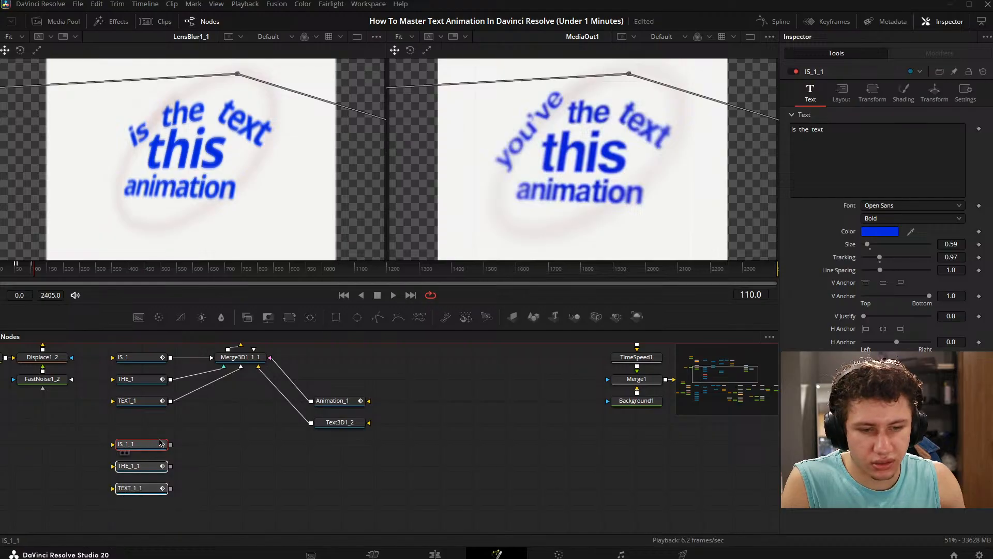
pyautogui.click(249, 417)
pyautogui.moveTo(248, 417); pyautogui.dragTo(233, 456)
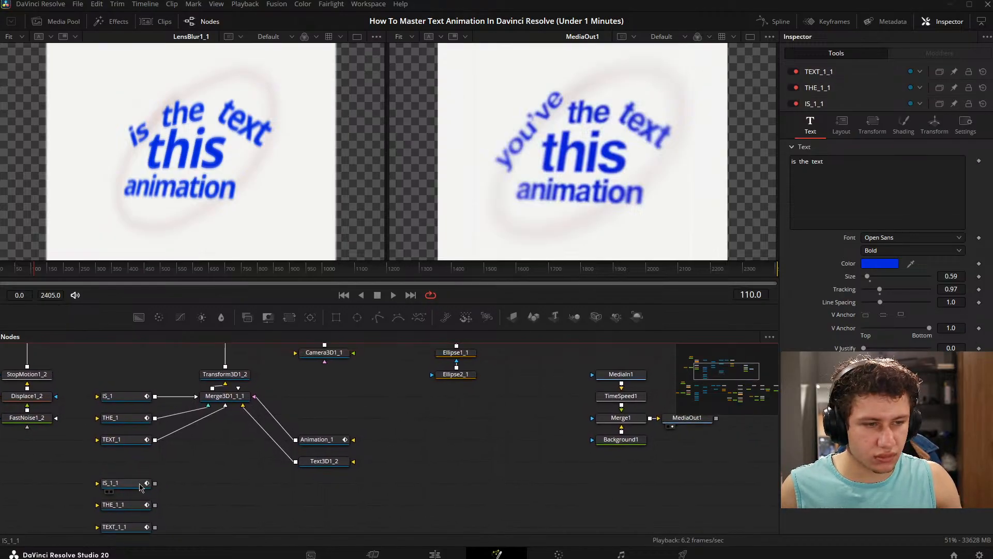
# - Replace the text in the IS_1_1 node with "you've been seeing"
pyautogui.click(141, 487)
pyautogui.moveTo(161, 465); pyautogui.dragTo(211, 454)
pyautogui.click(896, 171)
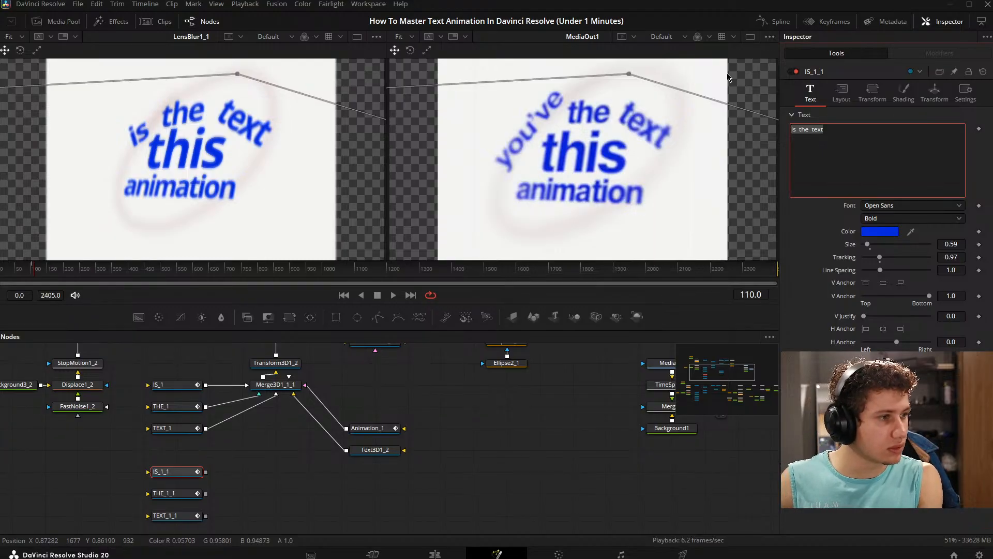
pyautogui.press('Right')
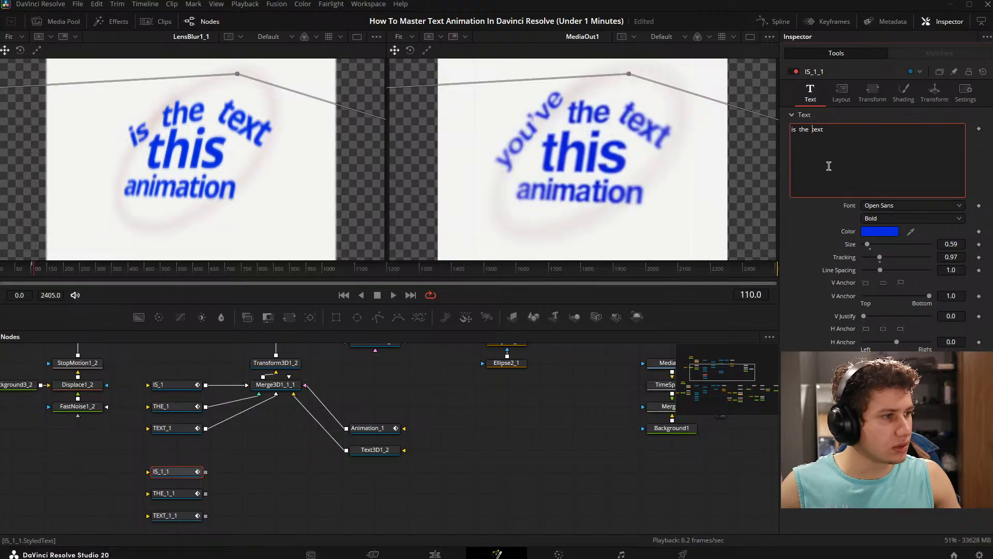
pyautogui.hotkey('ctrl', 'a')
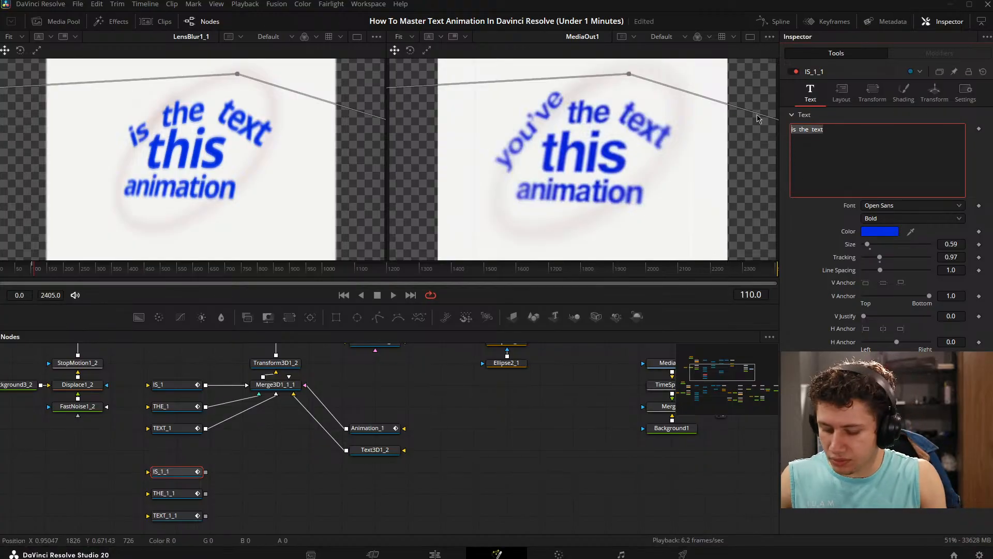
pyautogui.write("you've been seeing")
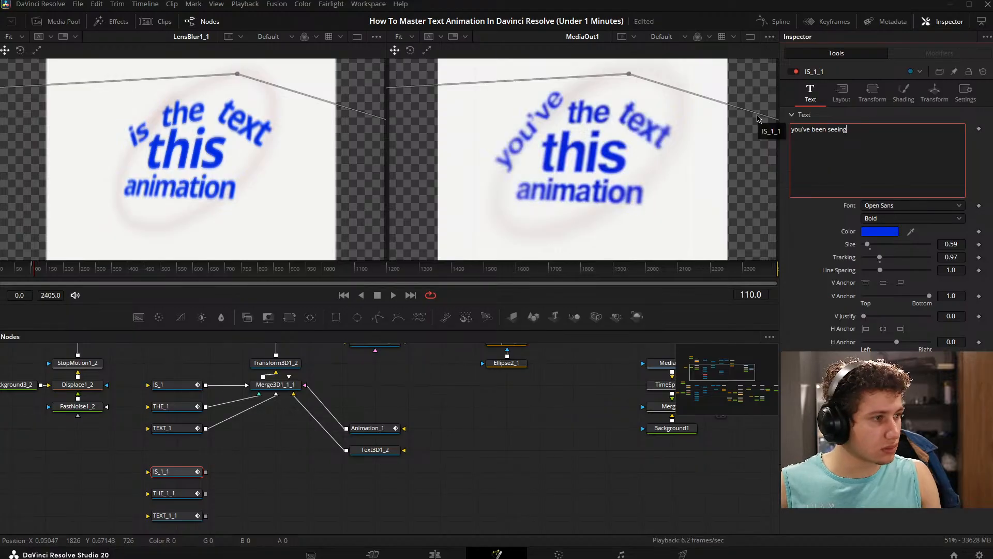
pyautogui.click(271, 493)
pyautogui.moveTo(207, 478); pyautogui.dragTo(267, 424)
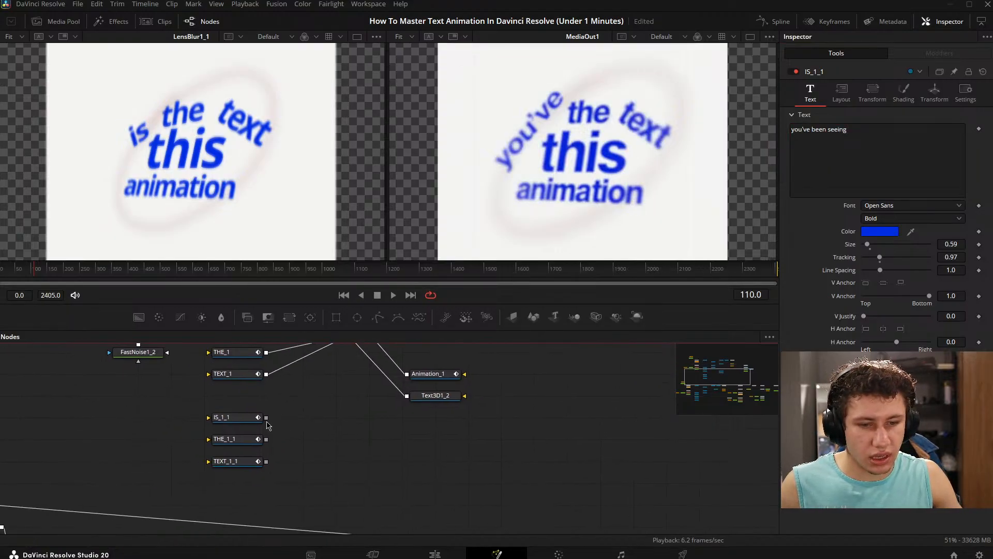
# - Rename the IS_1_1 node as youve
pyautogui.click(243, 419)
pyautogui.press('F2')
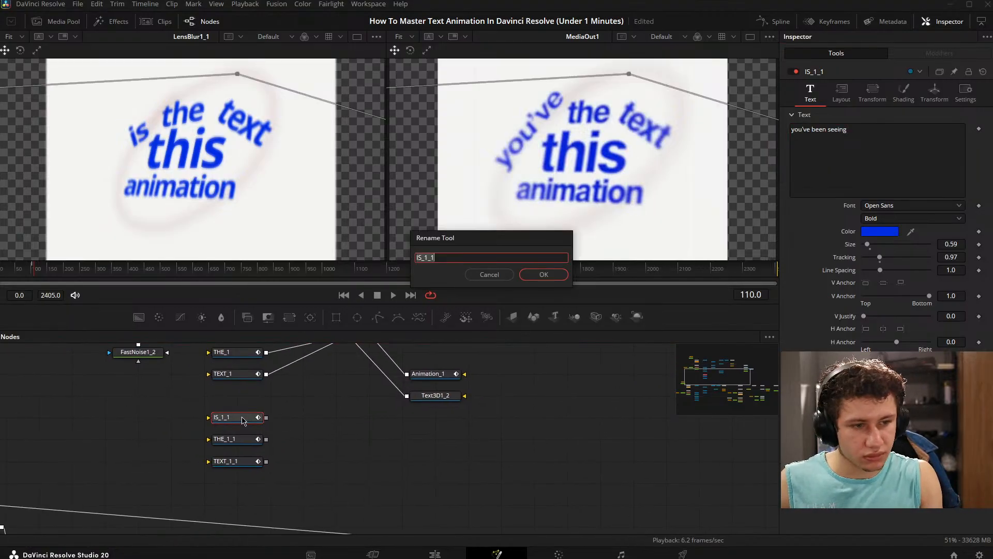
pyautogui.press('Return')
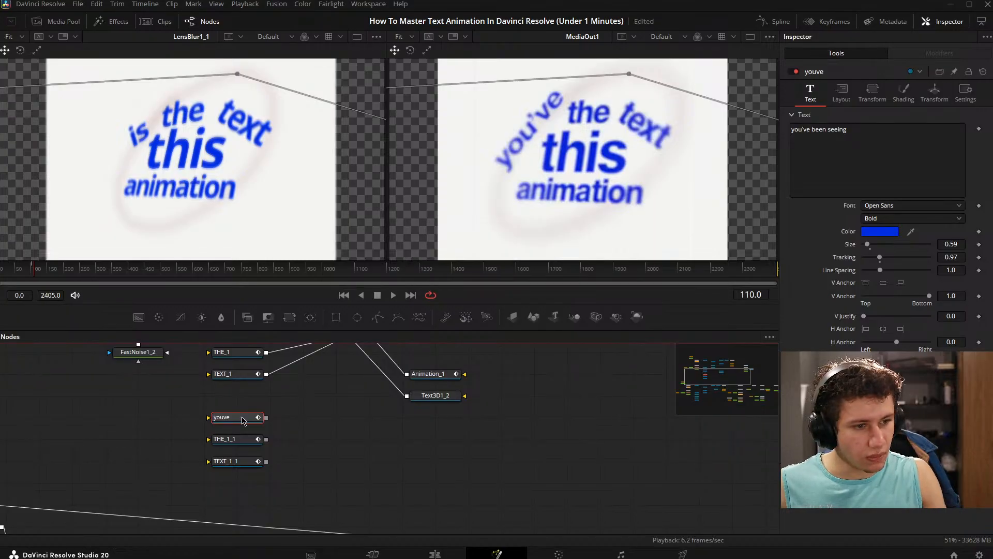
# - Delete the THE_1_1 and TEXT_1_1 nodes and paste two copies of the youve node in their place
pyautogui.moveTo(195, 429); pyautogui.dragTo(264, 473)
pyautogui.press('Delete')
pyautogui.hotkey('ctrl', 'v')
pyautogui.hotkey('ctrl', 'v')
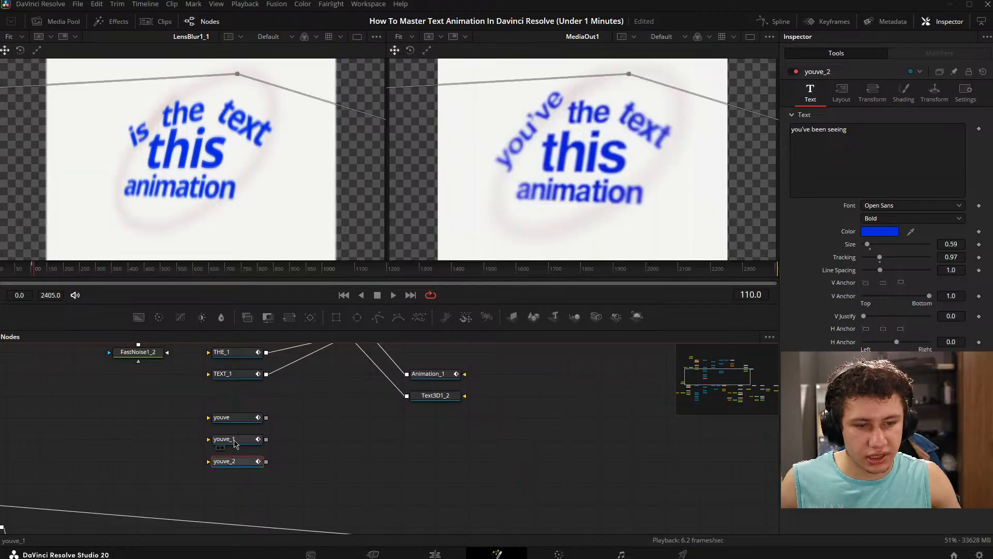
# - Rename the two pasted copies of the youve node as been and seeing
pyautogui.click(237, 439)
pyautogui.press('F2')
pyautogui.write('bee')
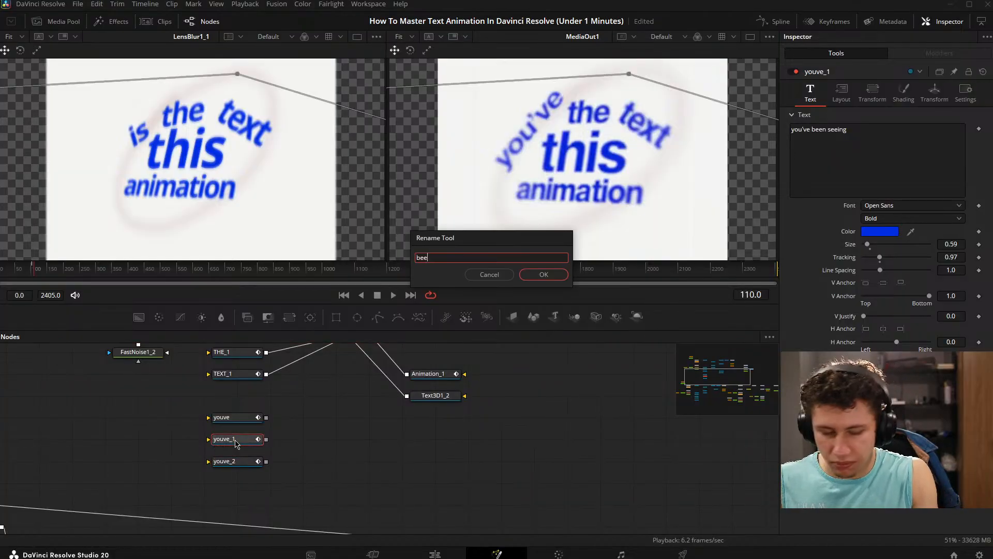
pyautogui.write('n')
pyautogui.press('Return')
pyautogui.click(243, 455)
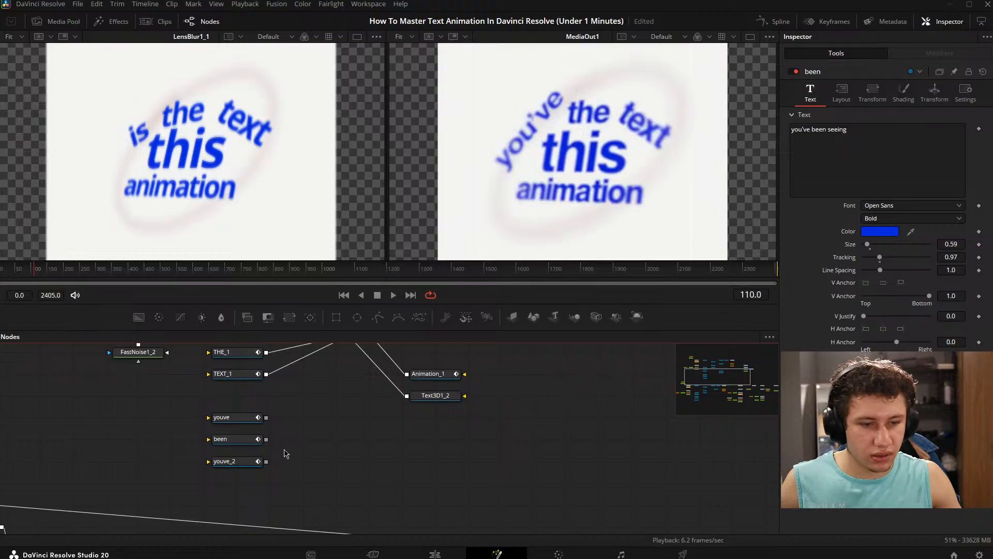
pyautogui.click(246, 464)
pyautogui.press('F2')
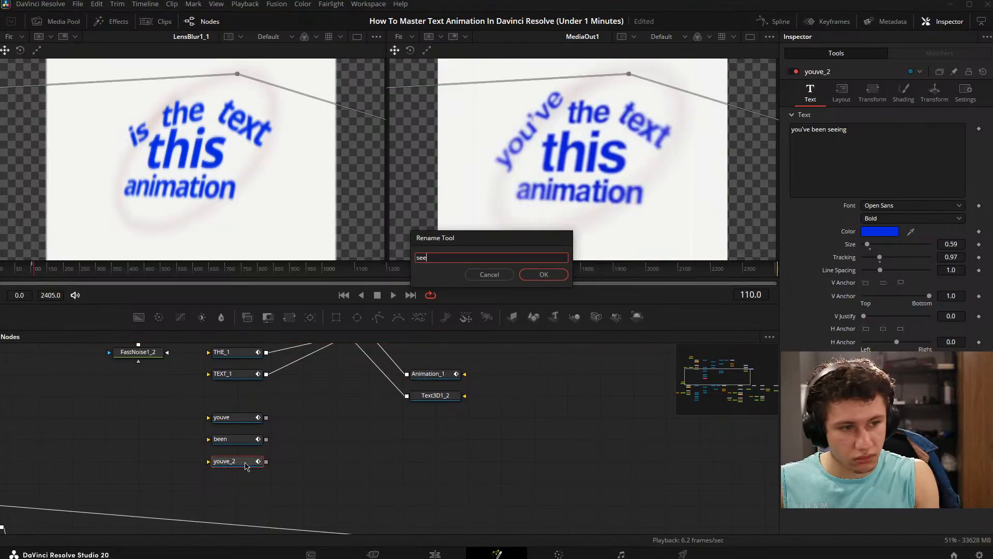
pyautogui.press('Return')
# - Move the youve, been and seeing nodes together up to directly beneath TEXT_1
pyautogui.moveTo(246, 466); pyautogui.dragTo(209, 520)
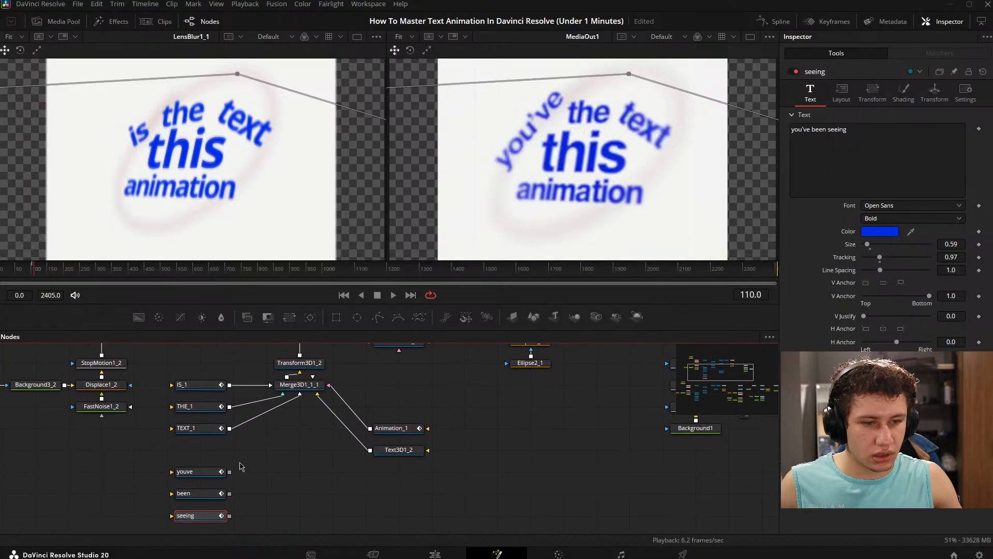
pyautogui.moveTo(208, 472); pyautogui.dragTo(234, 466)
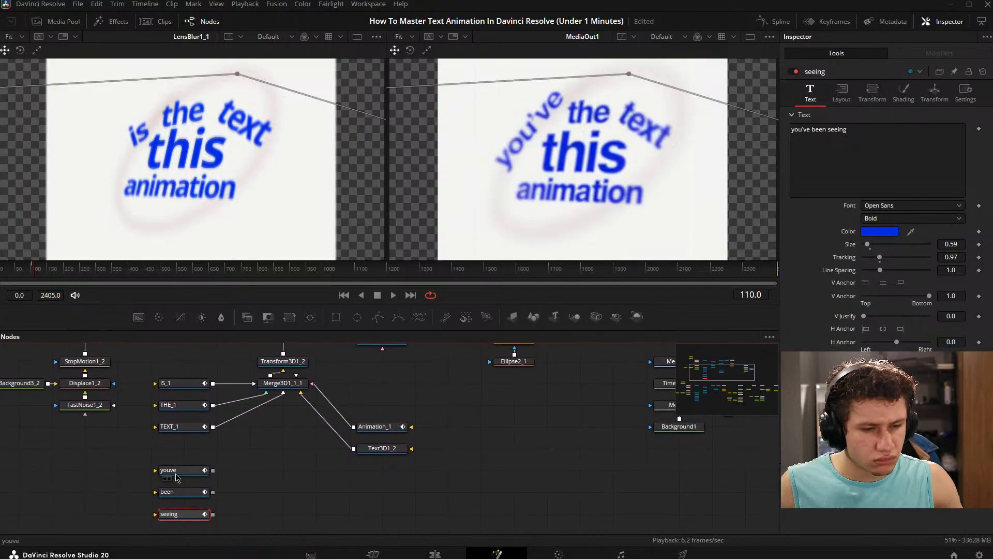
pyautogui.moveTo(176, 473); pyautogui.dragTo(202, 496)
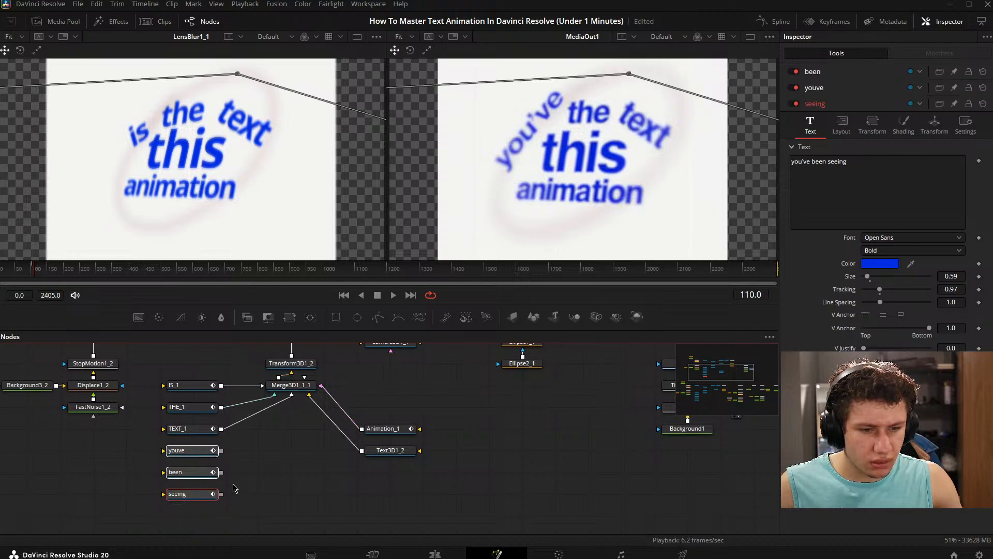
# - Move the IS_1, THE_1 and TEXT_1 nodes underneath Merge3D1_1_1 in a staggered diagonal arrangement
pyautogui.click(196, 429)
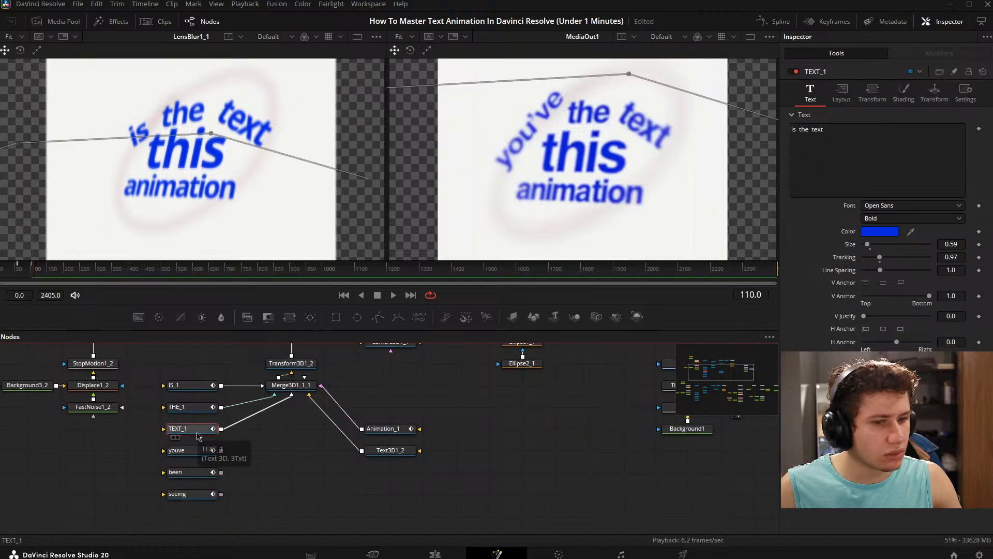
pyautogui.moveTo(173, 375); pyautogui.dragTo(319, 483)
pyautogui.click(321, 466)
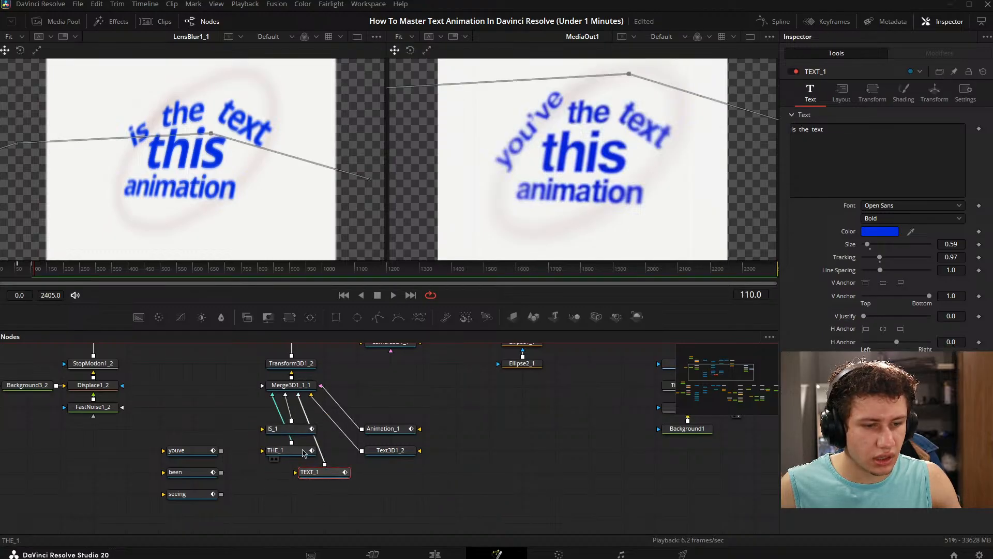
pyautogui.moveTo(306, 433); pyautogui.dragTo(273, 435)
pyautogui.click(336, 442)
# - Place the youve, been and seeing nodes beside Merge3D1_1_1 and connect the youve and been outputs to it
pyautogui.moveTo(410, 448); pyautogui.dragTo(596, 434)
pyautogui.moveTo(364, 410); pyautogui.dragTo(332, 501)
pyautogui.moveTo(314, 499); pyautogui.dragTo(316, 423)
pyautogui.click(280, 417)
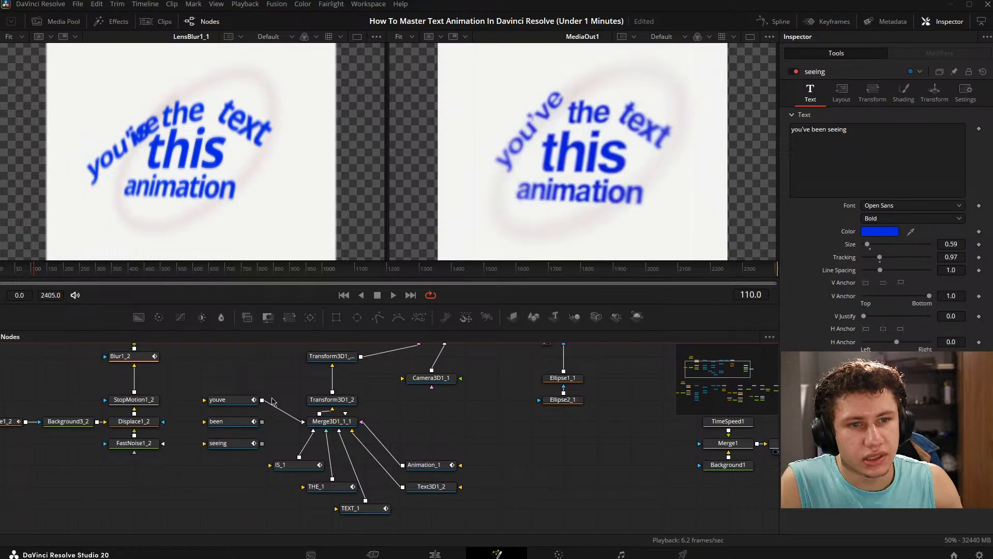
pyautogui.moveTo(279, 421); pyautogui.dragTo(320, 409)
pyautogui.click(339, 417)
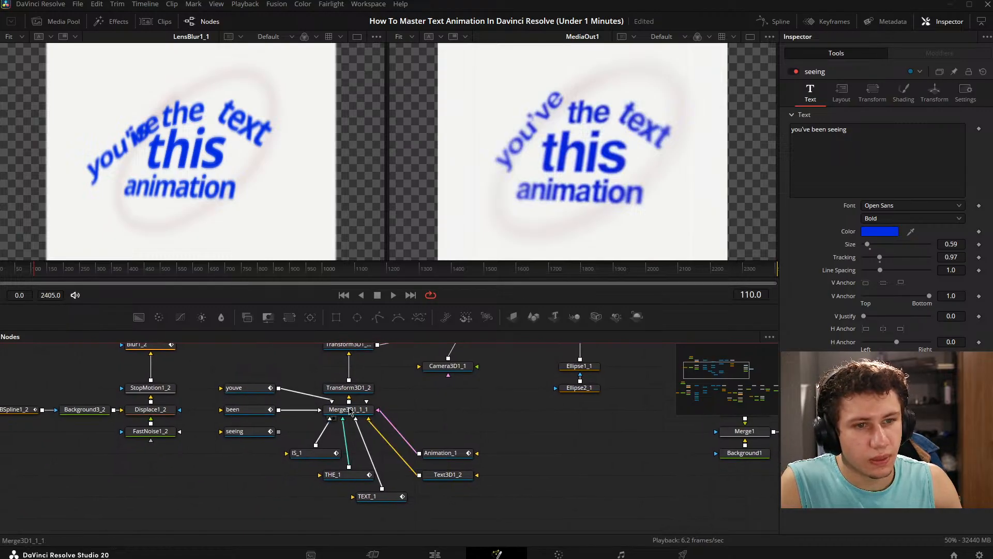
pyautogui.click(243, 410)
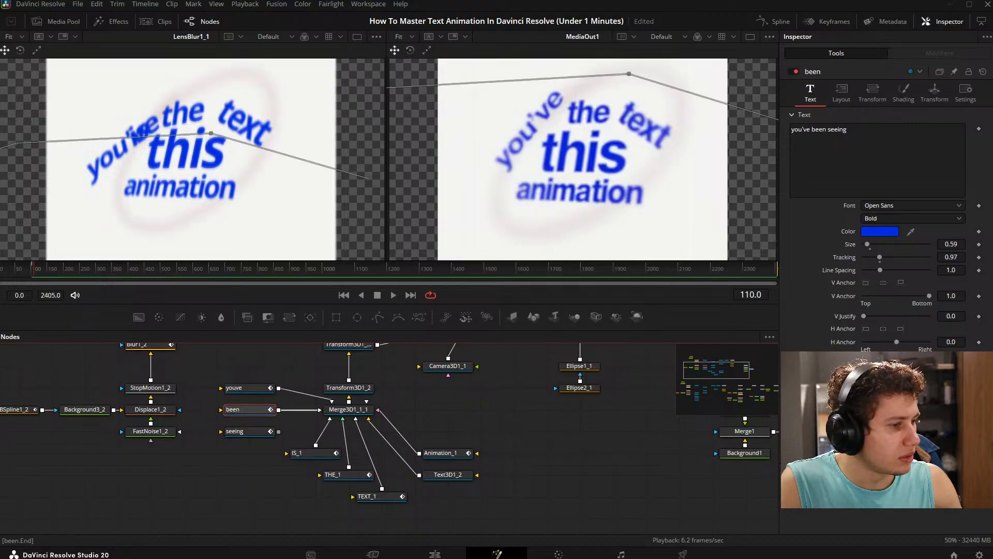
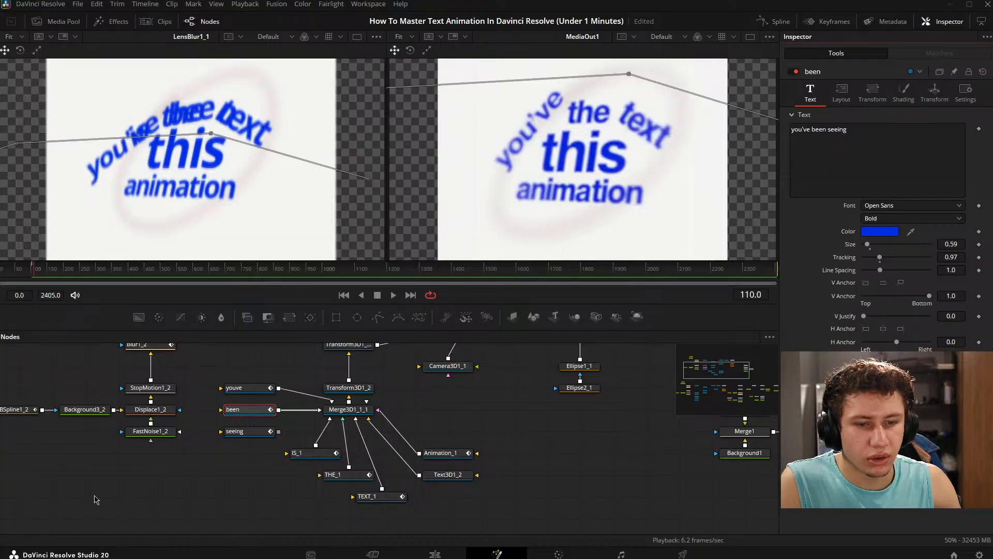
# - Disconnect the IS_1, THE_1 and TEXT_1 nodes from the Merge3D1_1_1 node
pyautogui.click(244, 431)
pyautogui.click(256, 388)
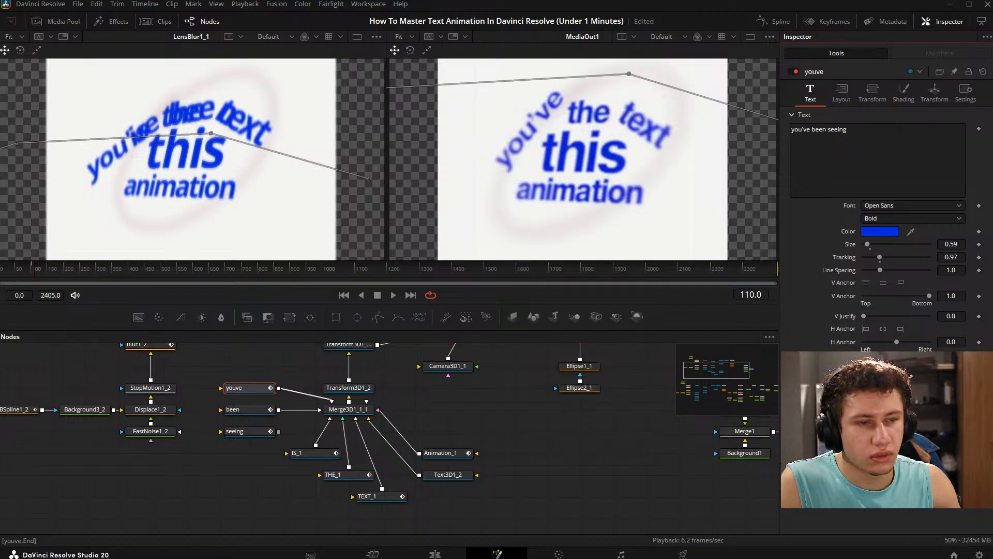
pyautogui.click(326, 424)
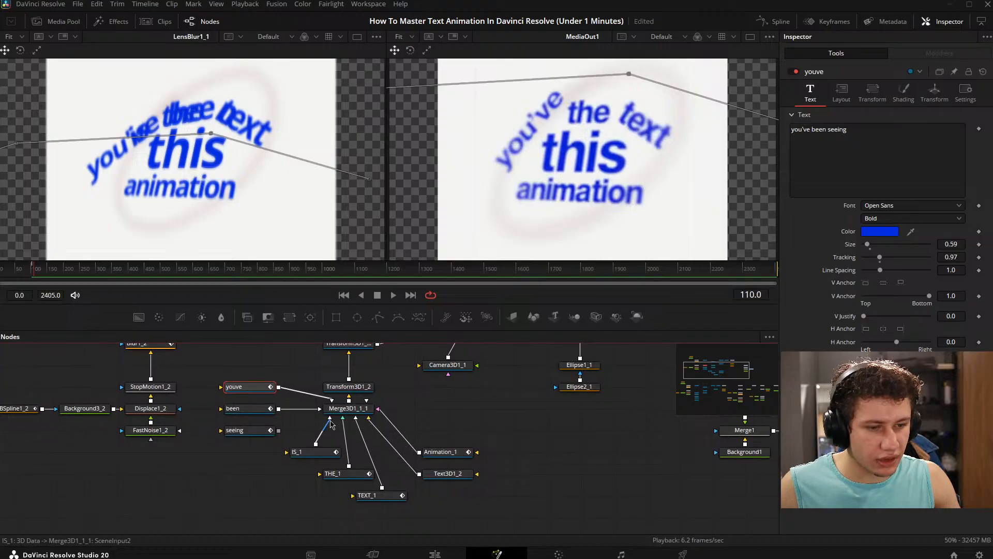
pyautogui.click(333, 424)
pyautogui.click(354, 430)
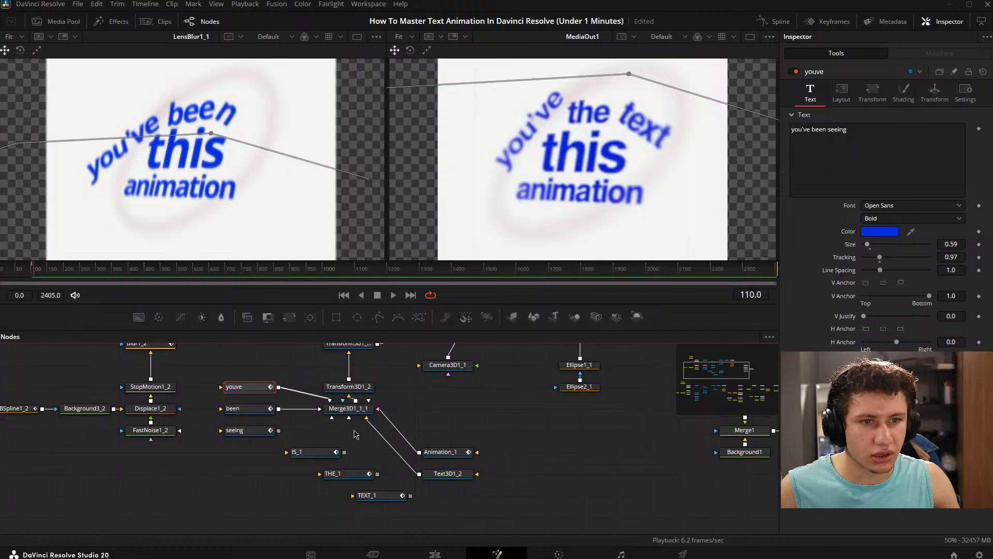
pyautogui.moveTo(360, 433); pyautogui.dragTo(382, 439)
# - Add extra spaces before and after "been" in the "been" node's text so the word sits separately along its path
pyautogui.click(279, 414)
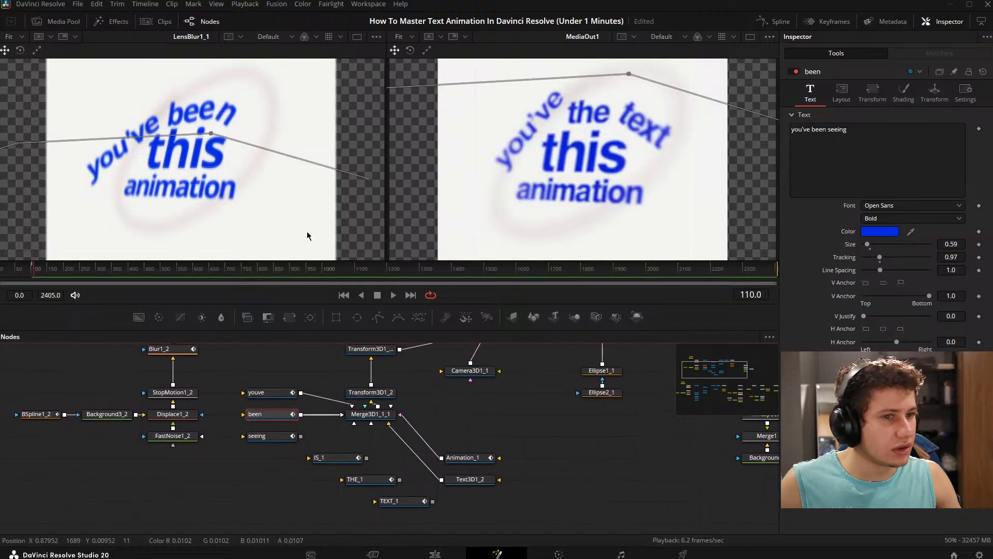
pyautogui.scroll(-2, 221, 127)
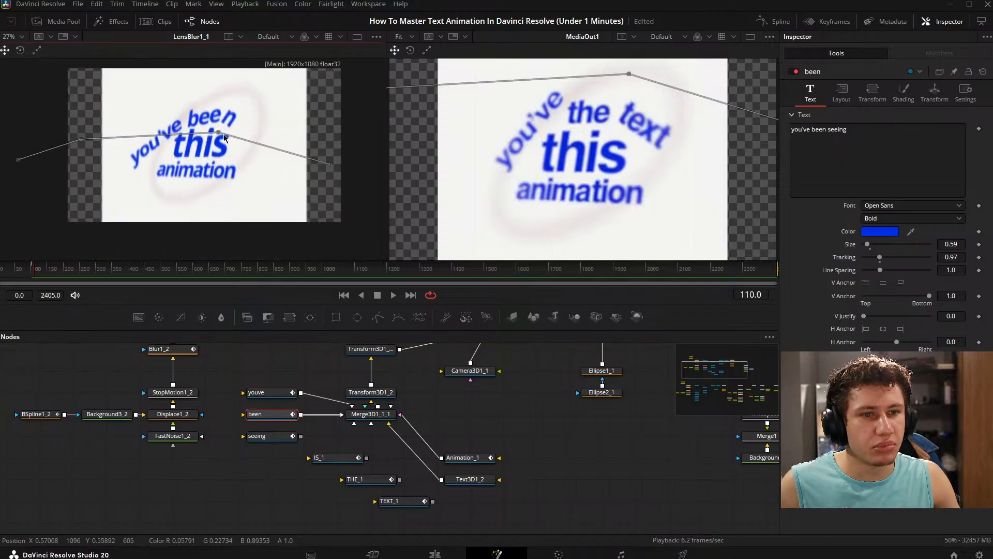
pyautogui.scroll(2, 310, 145)
pyautogui.click(841, 92)
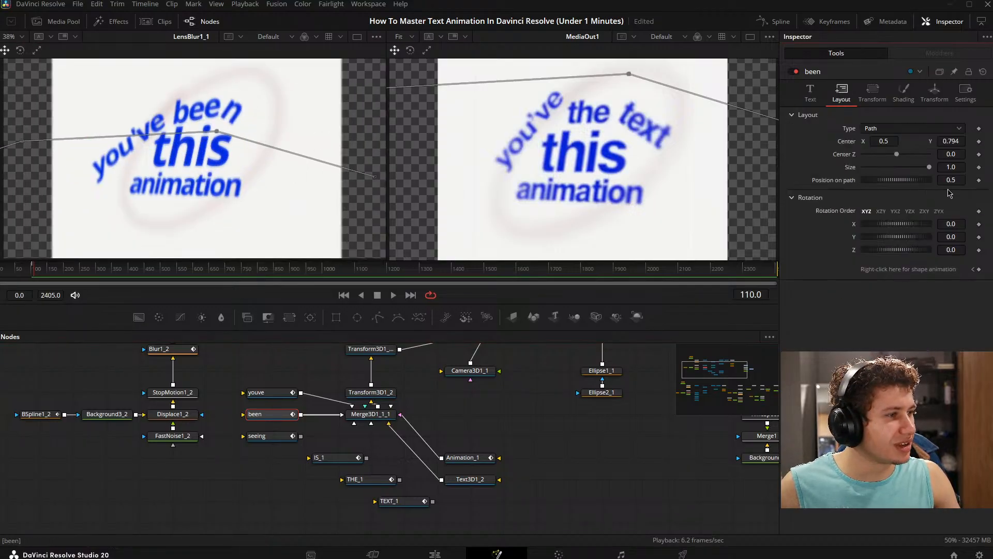
pyautogui.click(810, 93)
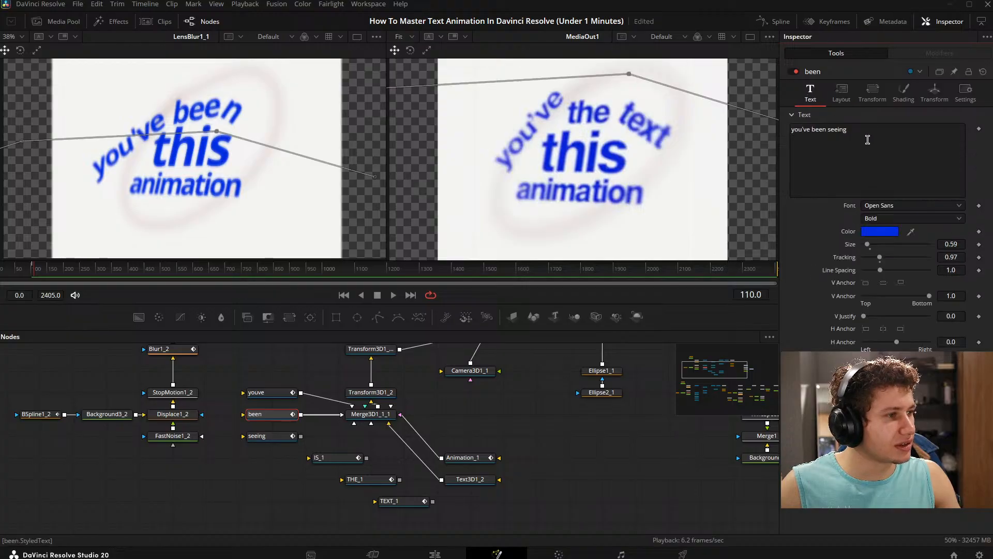
pyautogui.click(827, 128)
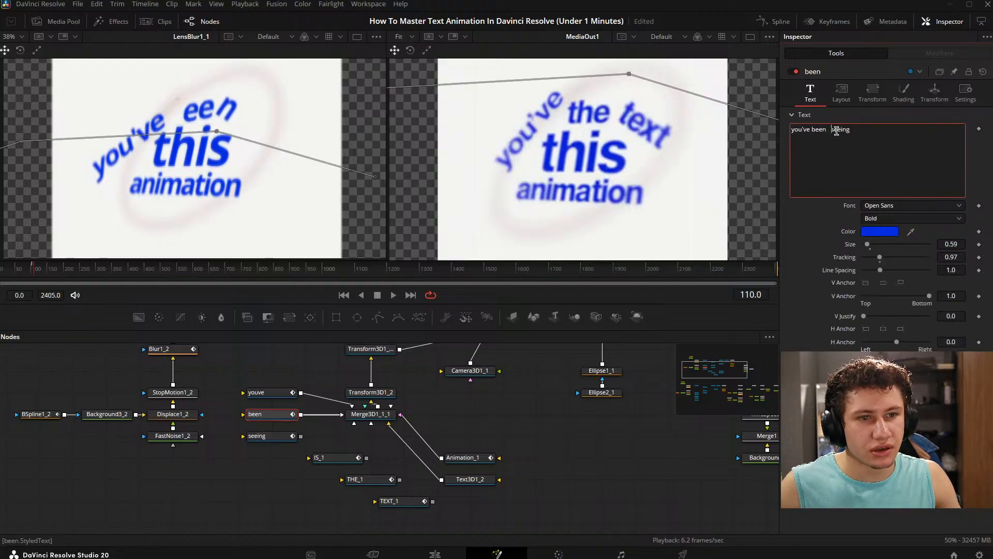
pyautogui.moveTo(889, 401); pyautogui.dragTo(886, 400)
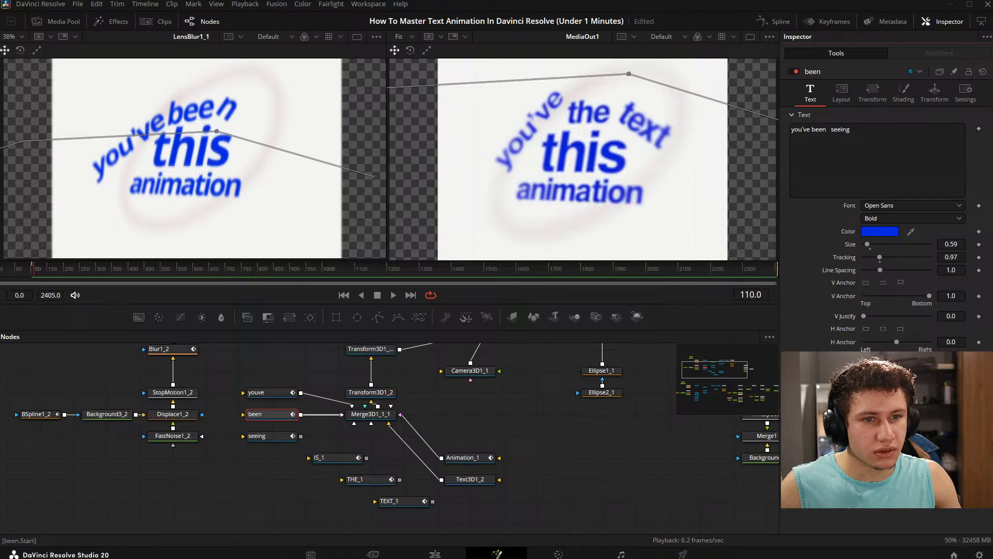
pyautogui.click(831, 129)
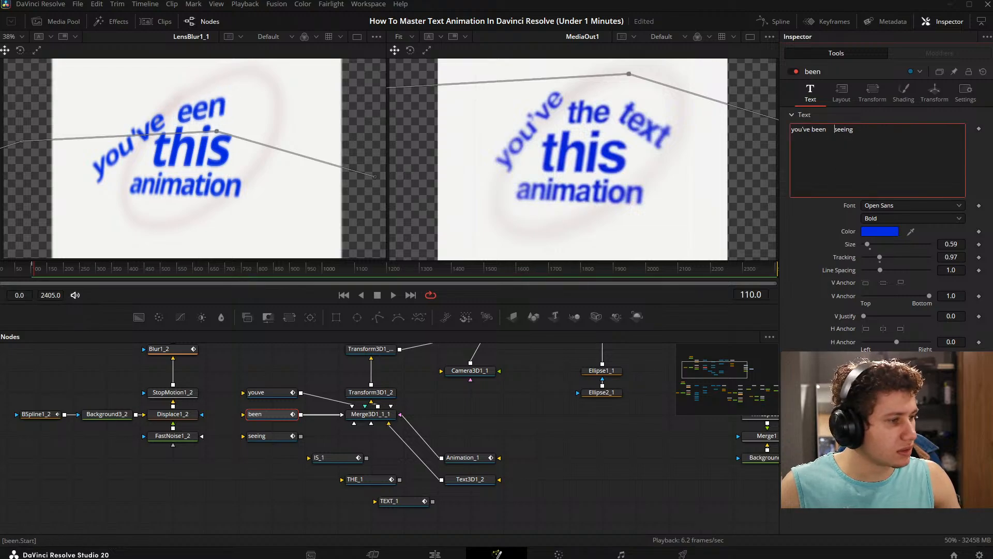
pyautogui.moveTo(889, 401); pyautogui.dragTo(886, 401)
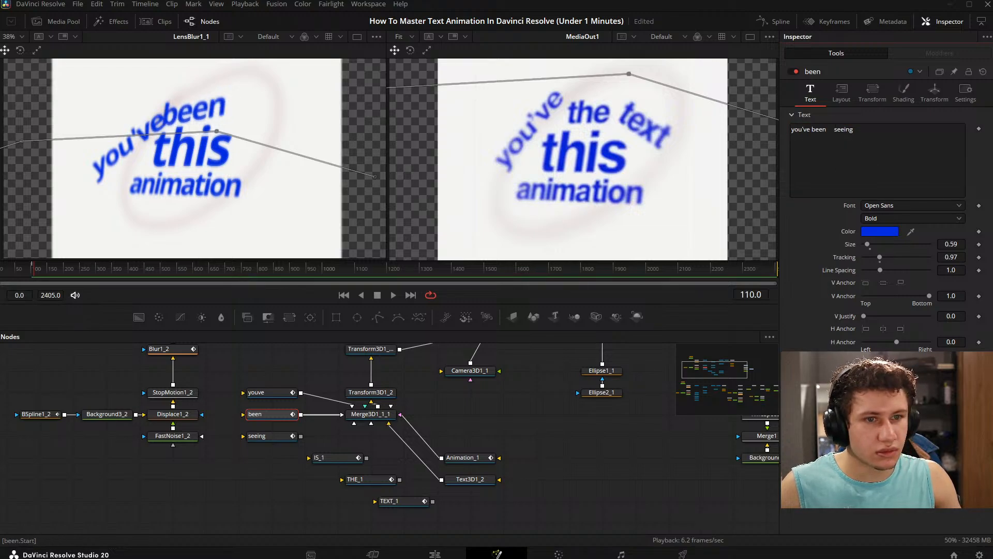
pyautogui.click(816, 128)
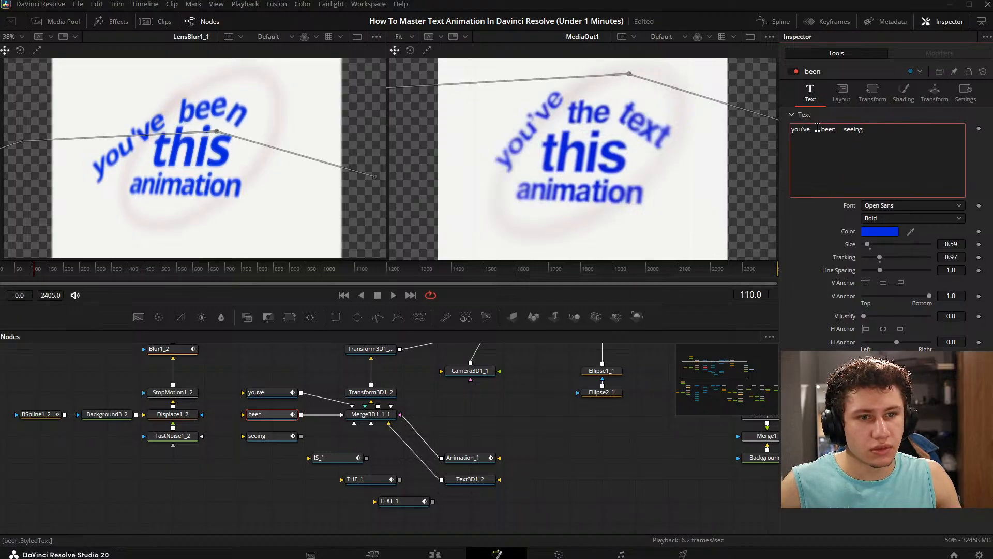
pyautogui.click(843, 128)
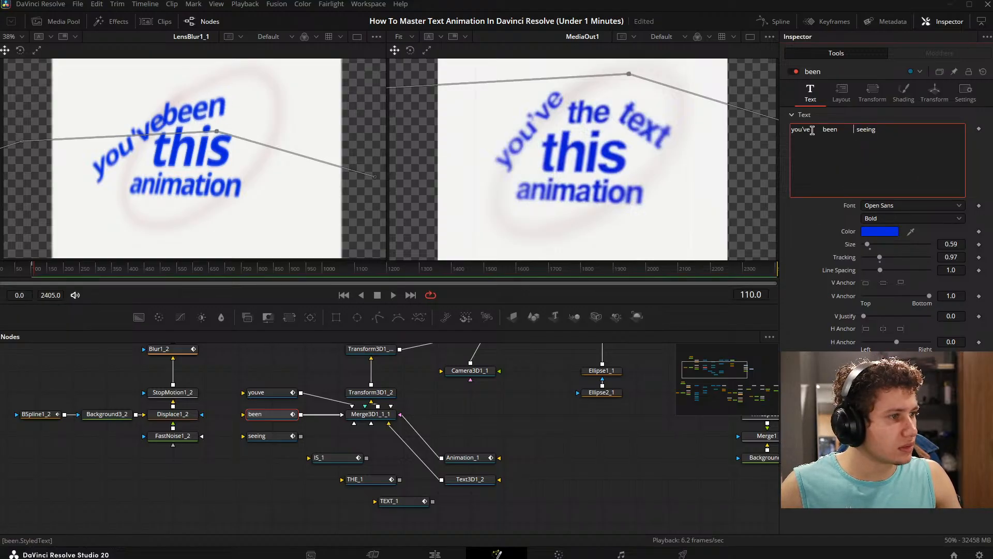
# - Set the "youve" node's layout Center X to 0.349
pyautogui.click(274, 392)
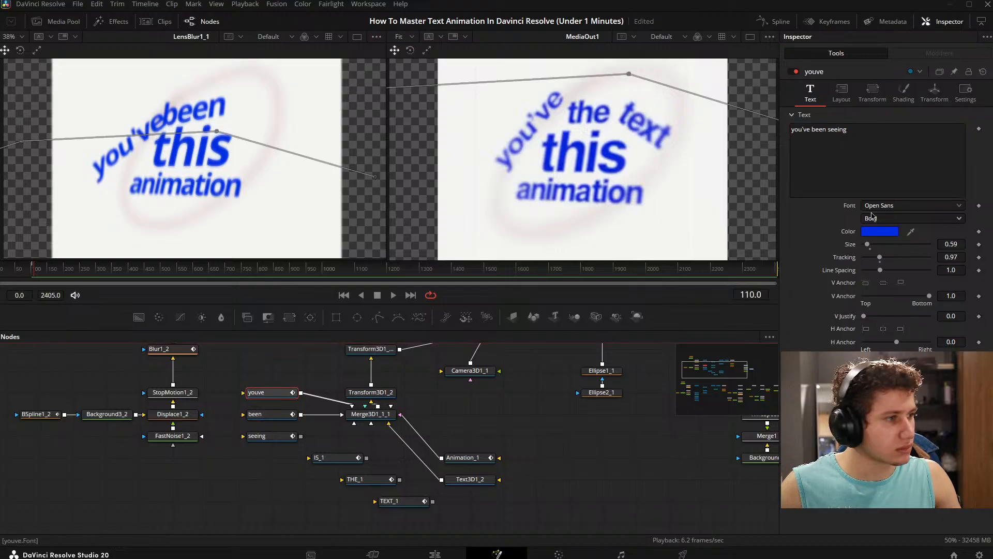
pyautogui.click(842, 95)
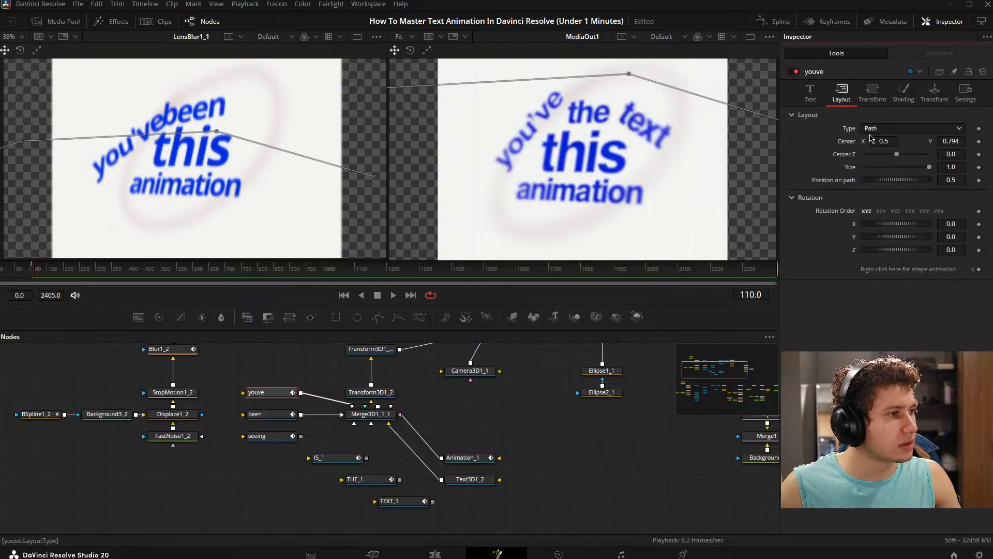
pyautogui.moveTo(890, 148); pyautogui.dragTo(861, 141)
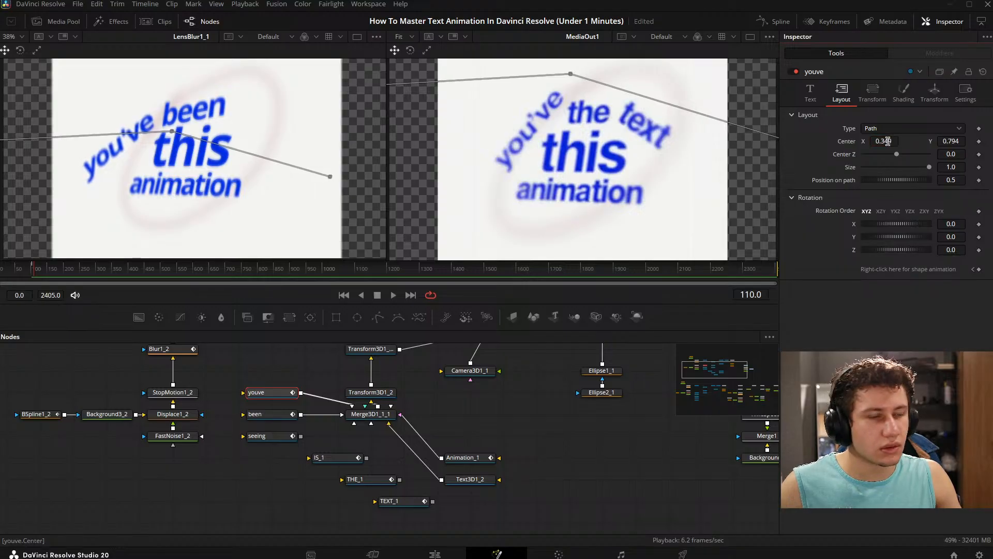
# - Try a path position of 0.655 and a layout X rotation of 6.4 on the "youve" text
pyautogui.moveTo(961, 179); pyautogui.dragTo(909, 182)
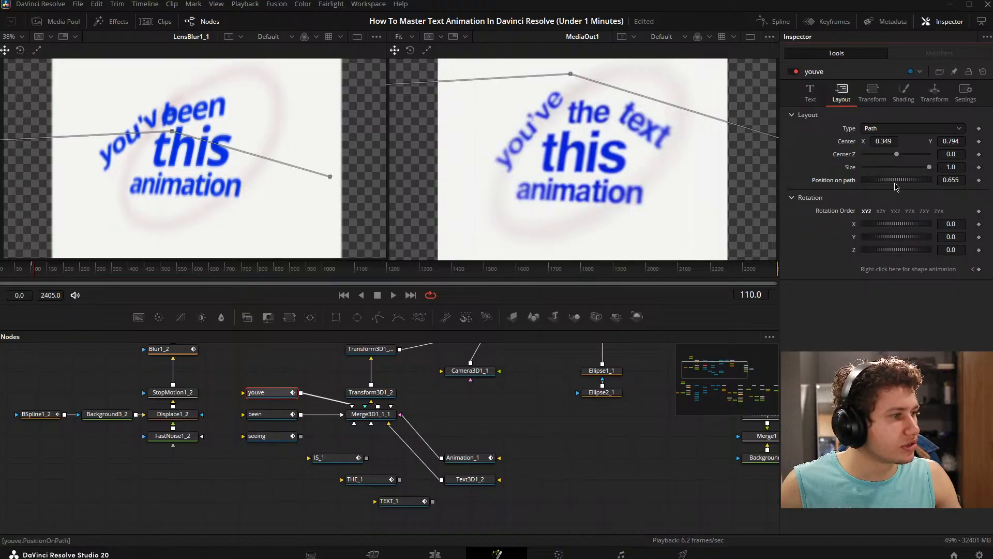
pyautogui.doubleClick(895, 182)
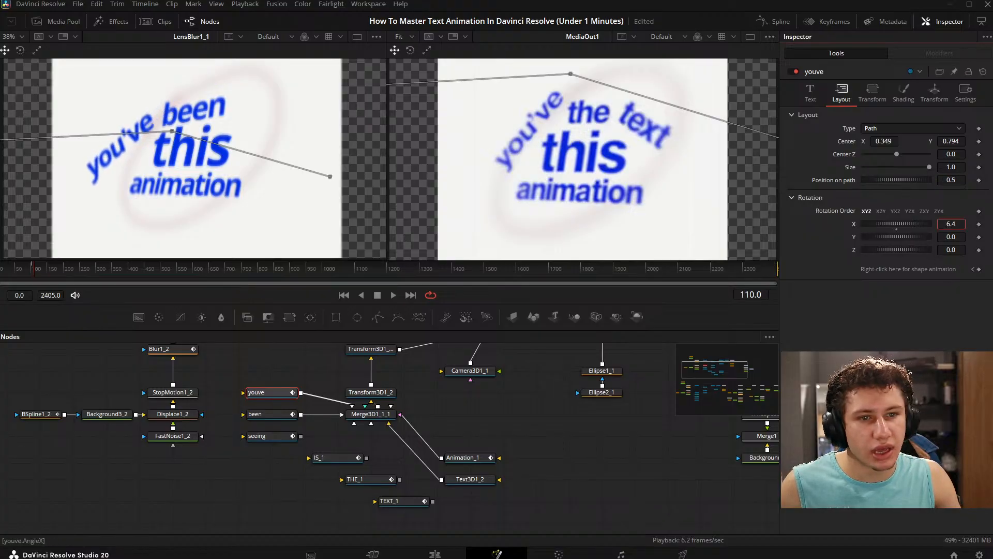
pyautogui.moveTo(953, 224)
pyautogui.mouseDown()
pyautogui.moveTo(972, 224)
pyautogui.moveTo(952, 211)
pyautogui.moveTo(962, 210)
pyautogui.moveTo(953, 224)
pyautogui.mouseUp()
pyautogui.hotkey('ctrl', 'z')
# - Try a character Z rotation of 30.7 on the "youve" text
pyautogui.click(872, 93)
pyautogui.hotkey('ctrl', 'z')
pyautogui.hotkey('ctrl', 'z')
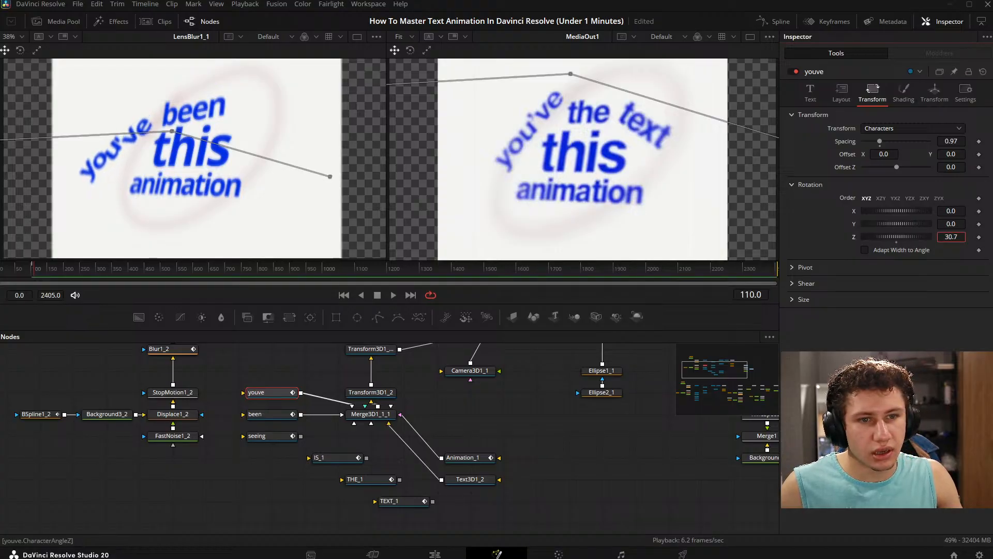
pyautogui.click(904, 93)
# - Set the "youve" layout rotation to X 7.1, Y 1.6, Z 17.8 and its Center to X 0.539, Y 1.222
pyautogui.click(841, 93)
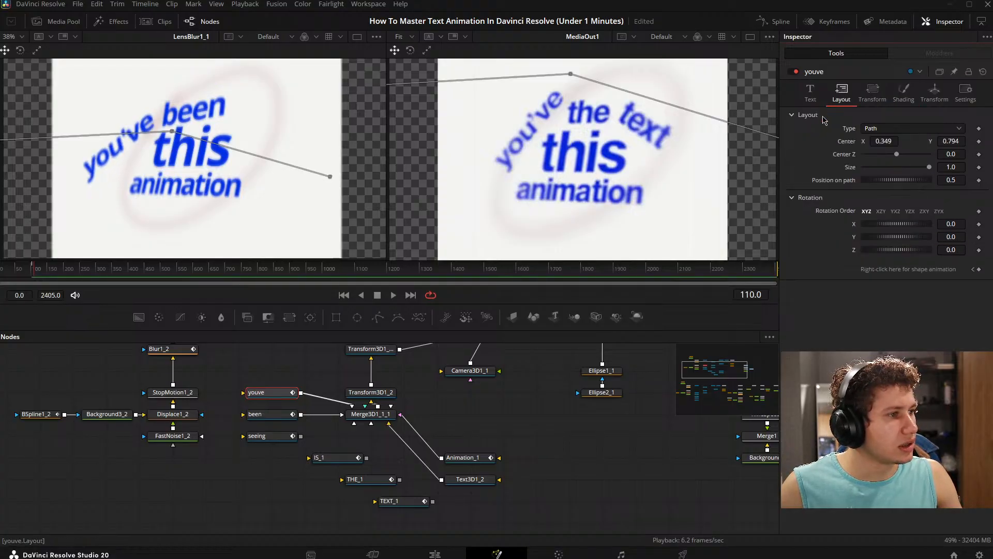
pyautogui.moveTo(951, 250); pyautogui.dragTo(959, 224)
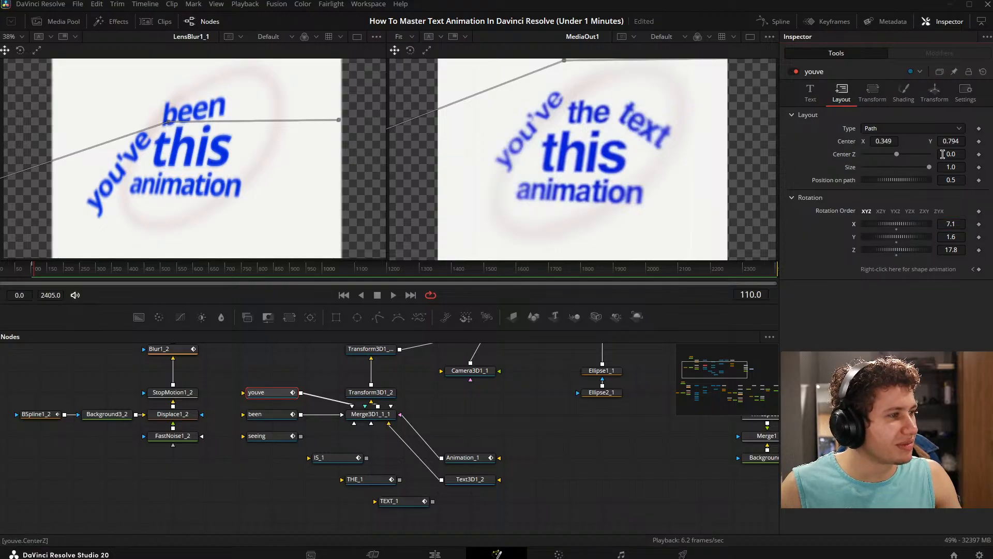
pyautogui.moveTo(950, 141); pyautogui.dragTo(956, 141)
pyautogui.moveTo(885, 142); pyautogui.dragTo(884, 142)
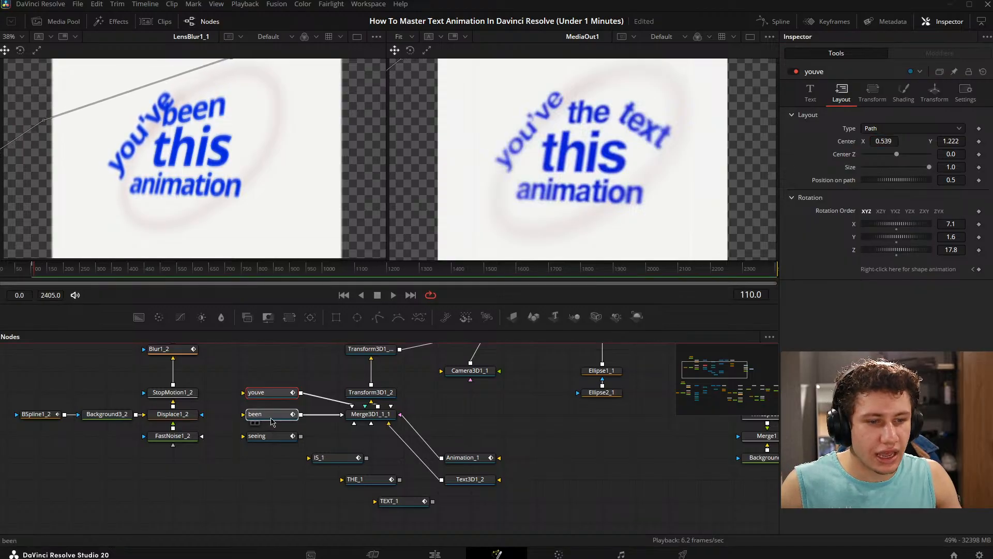
# - Set the "been" node's layout Center X to 0.595
pyautogui.click(271, 420)
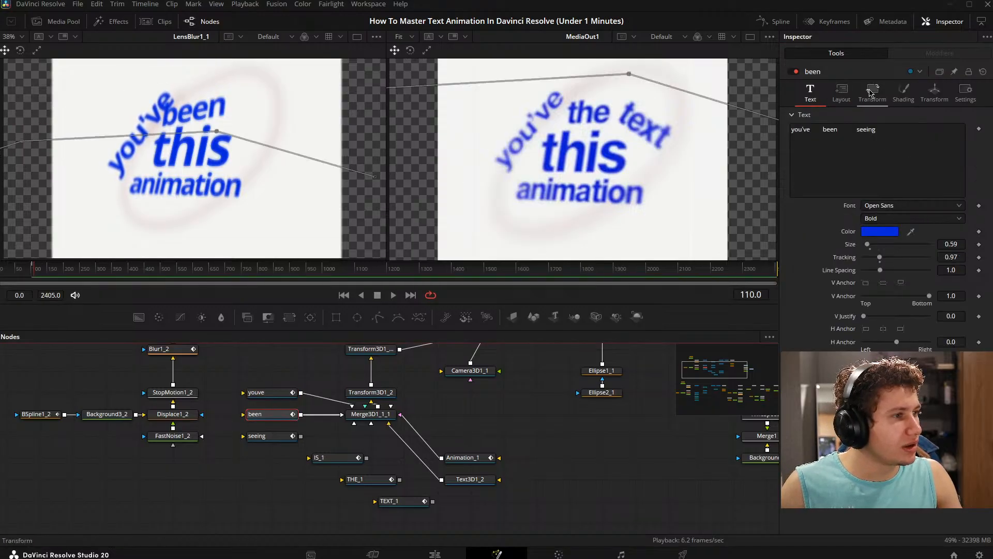
pyautogui.click(842, 92)
pyautogui.moveTo(884, 140); pyautogui.dragTo(885, 140)
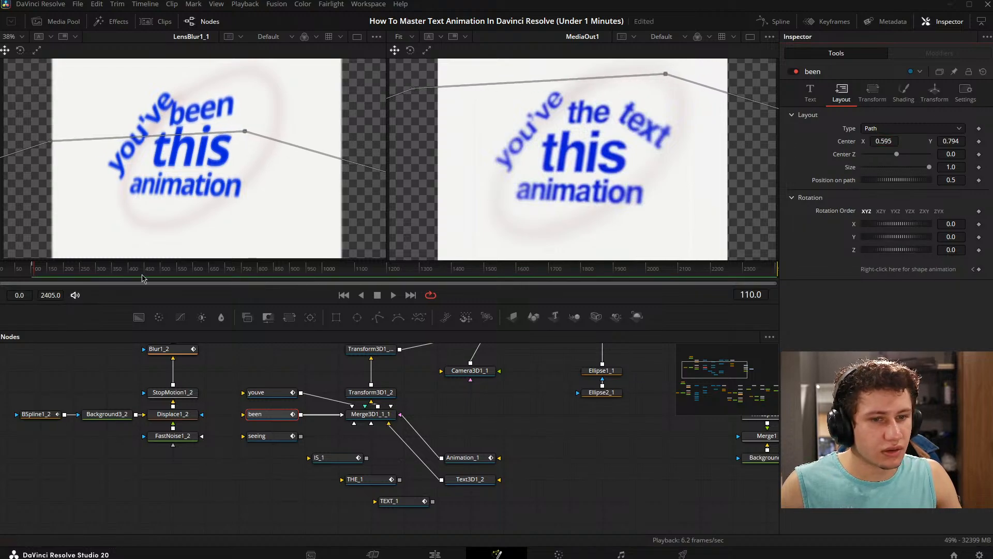
# - At frame 139, set the "been" text's layout Z rotation to -8.0 and its Center Y to 0.742
pyautogui.moveTo(37, 270); pyautogui.dragTo(45, 268)
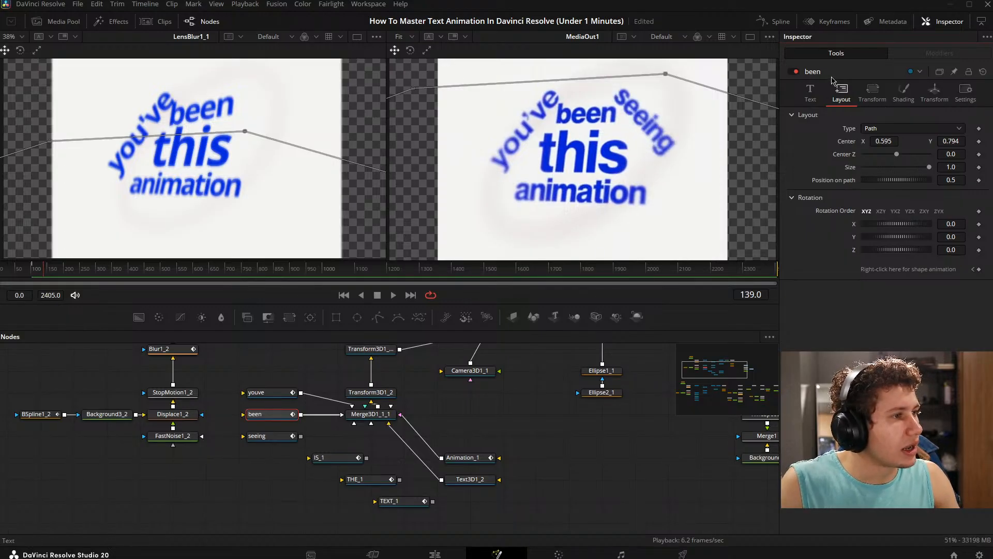
pyautogui.moveTo(959, 252); pyautogui.dragTo(918, 252)
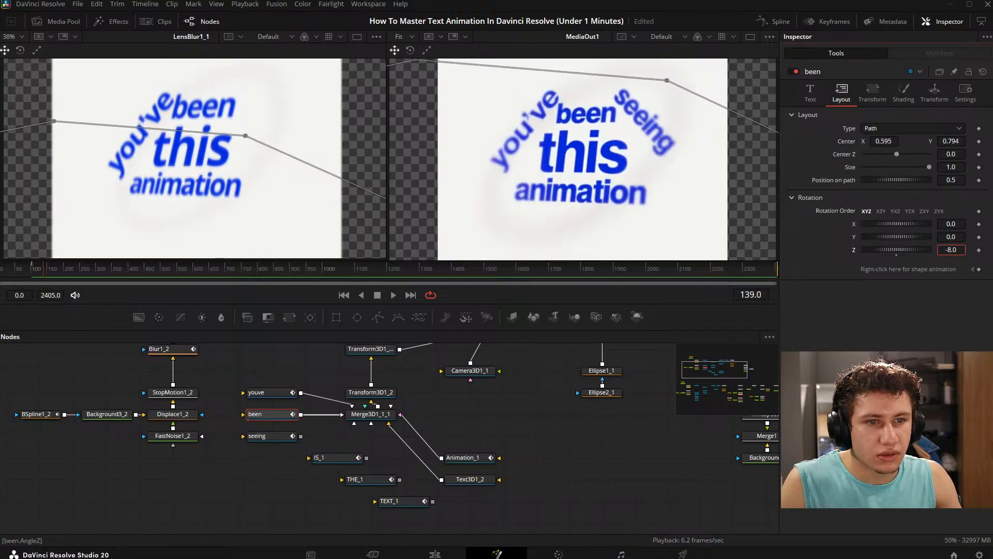
pyautogui.moveTo(951, 141); pyautogui.dragTo(937, 141)
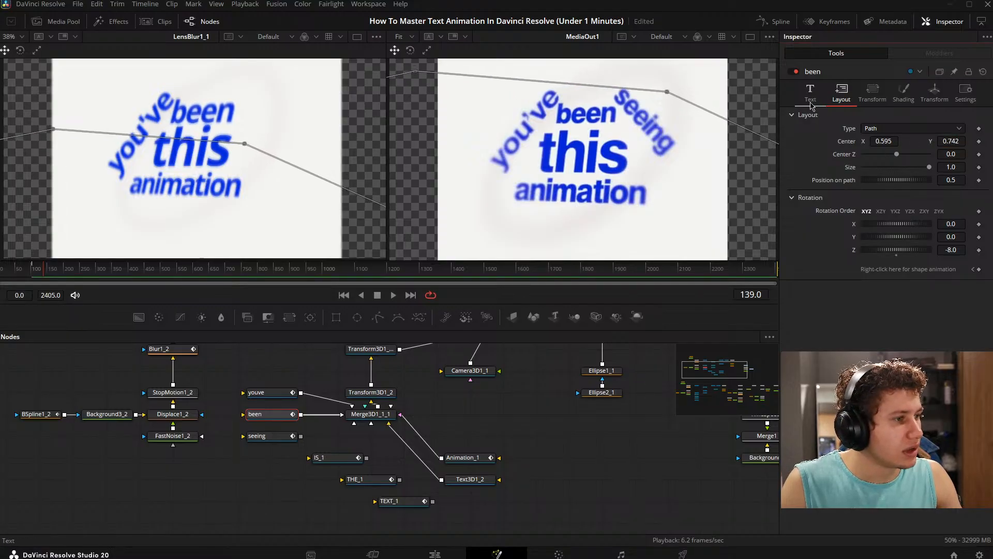
# - Try resetting the X and Y scale of the Transform3D1_1_1 node to 1.0
pyautogui.click(902, 92)
pyautogui.click(872, 92)
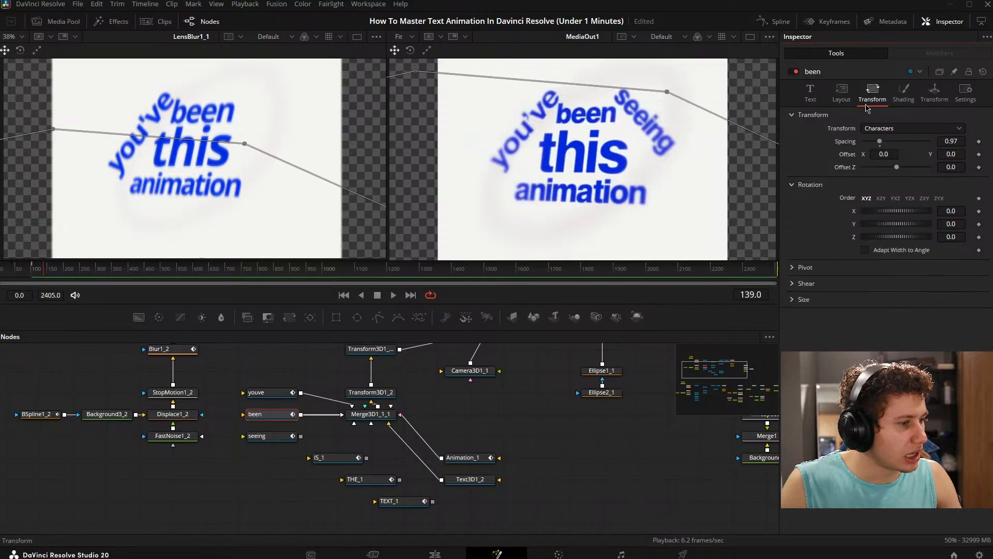
pyautogui.moveTo(404, 391); pyautogui.dragTo(342, 437)
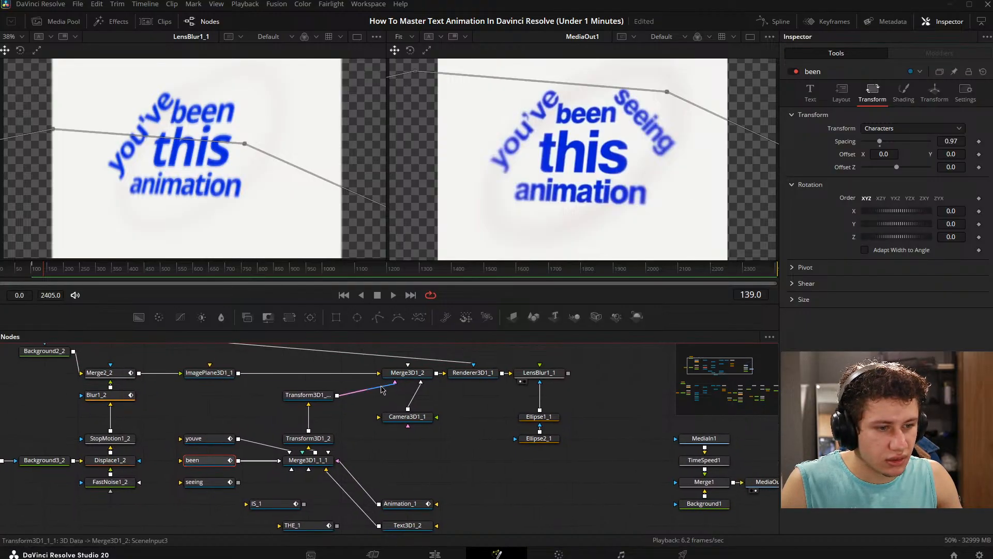
pyautogui.click(308, 396)
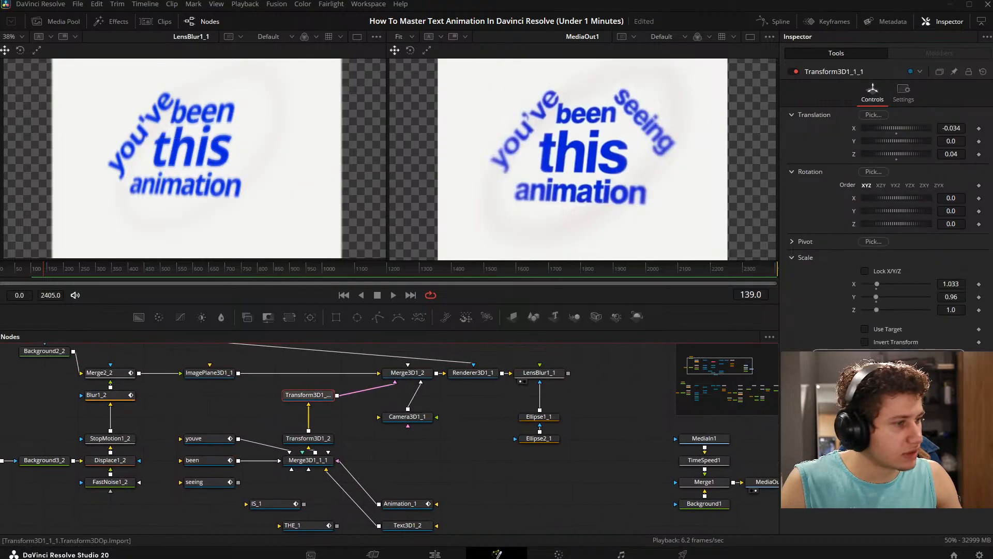
pyautogui.click(877, 289)
pyautogui.click(877, 302)
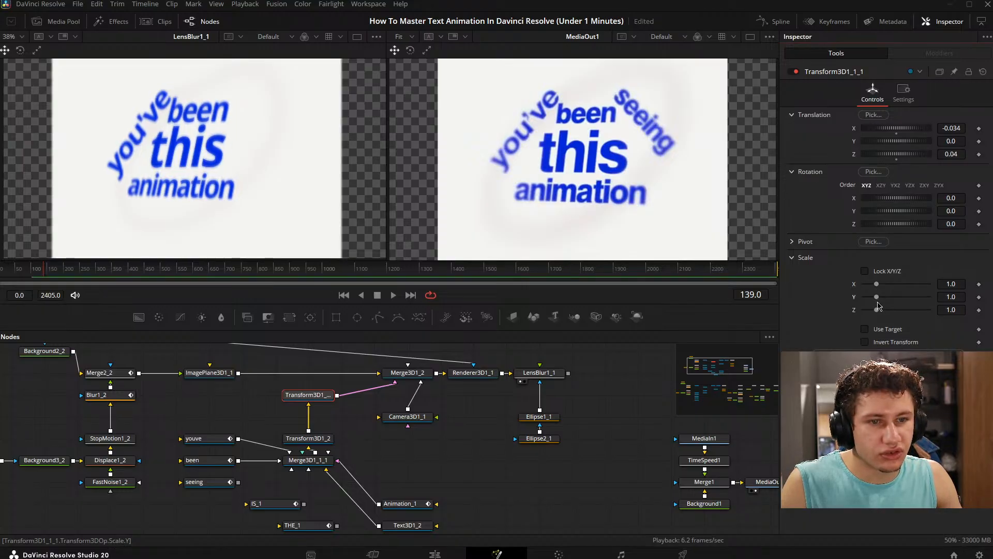
pyautogui.hotkey('ctrl', 'z')
pyautogui.hotkey('ctrl', 'z')
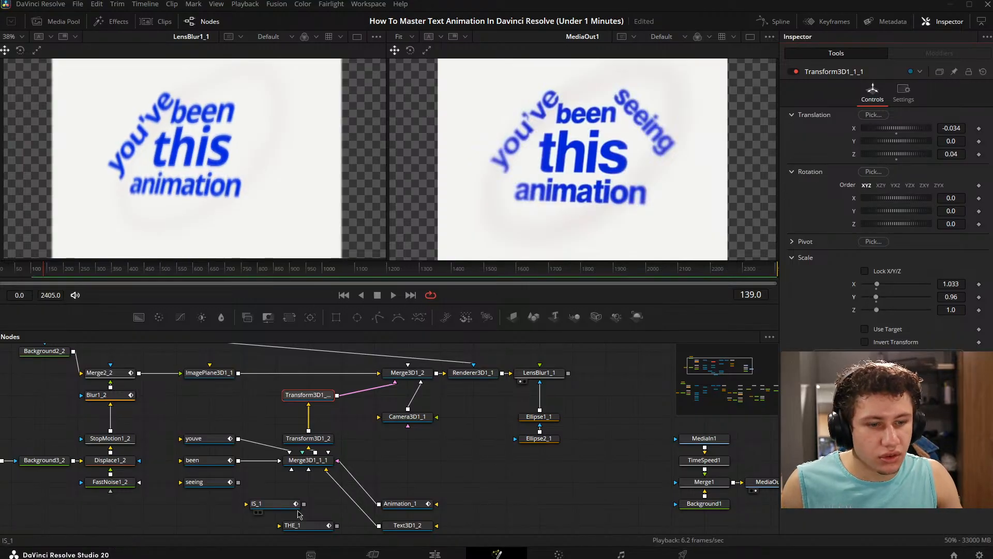
# - Set the "been" node's character size Y to 0.88
pyautogui.click(211, 460)
pyautogui.click(793, 299)
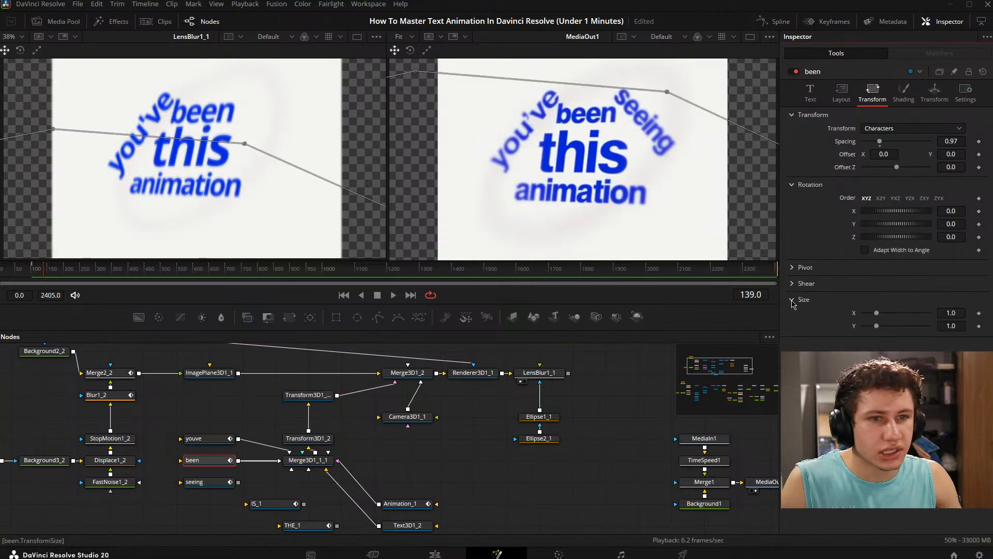
pyautogui.moveTo(956, 325); pyautogui.dragTo(949, 326)
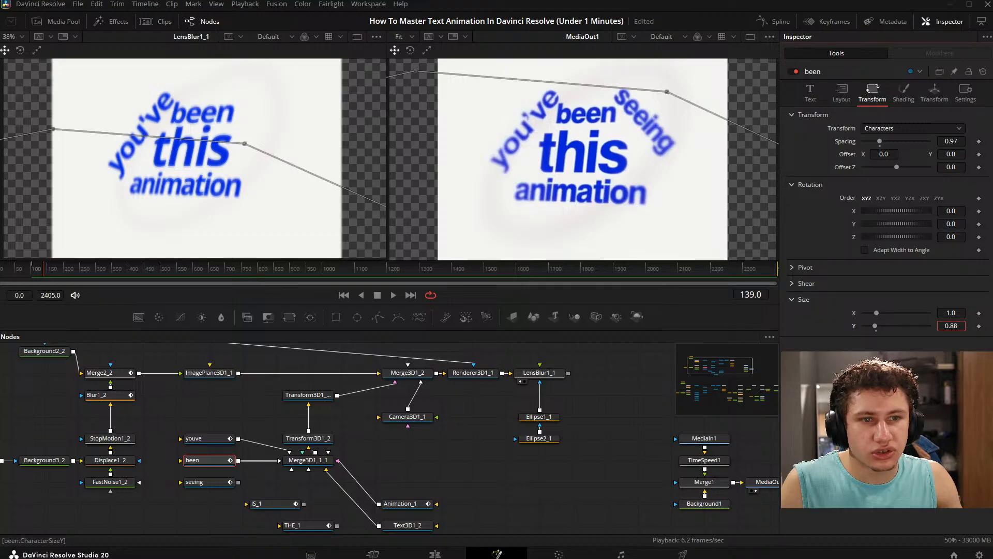
pyautogui.click(472, 447)
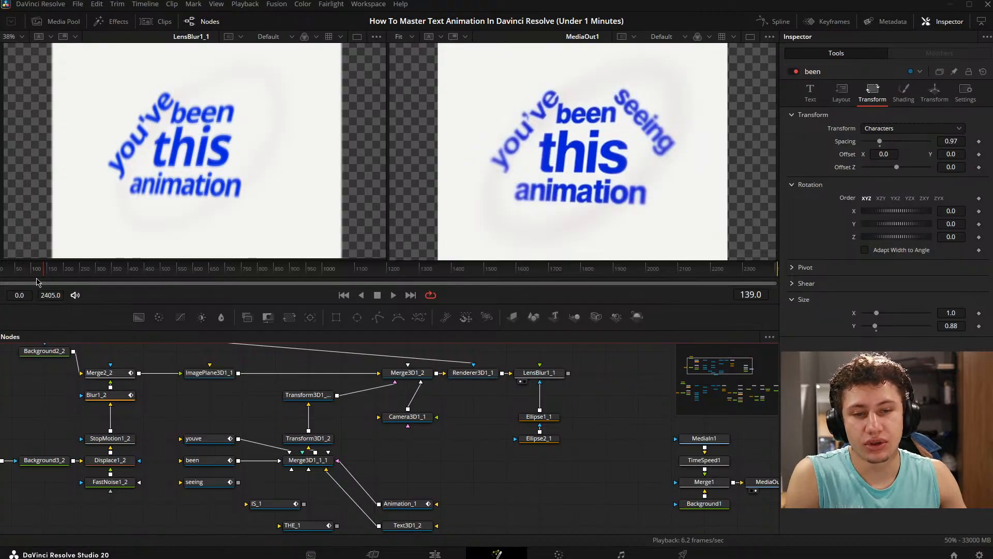
# - Scrub the reference video to frame 772 and examine its caption layout up close in the viewer
pyautogui.moveTo(22, 272); pyautogui.dragTo(171, 270)
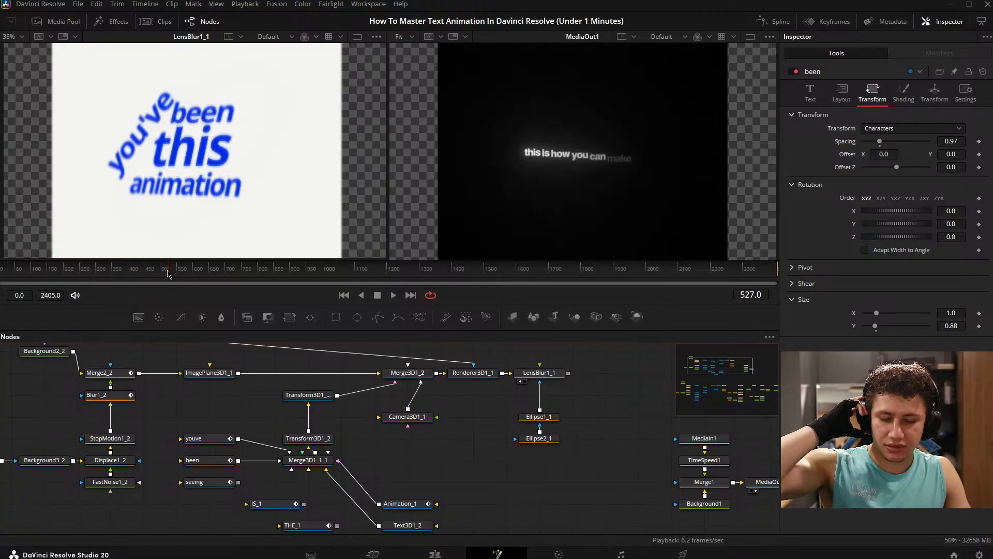
pyautogui.moveTo(145, 279); pyautogui.dragTo(248, 277)
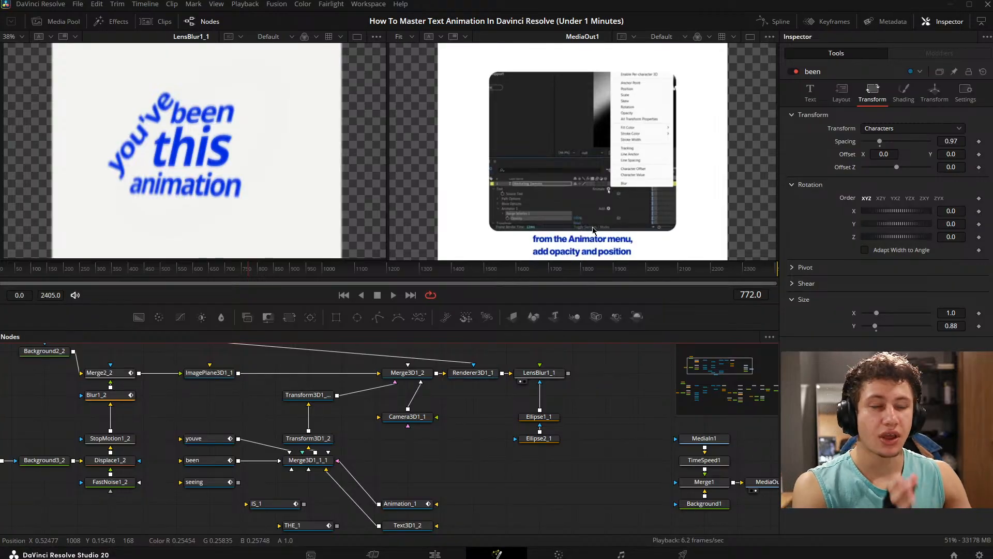
pyautogui.scroll(3, 574, 207)
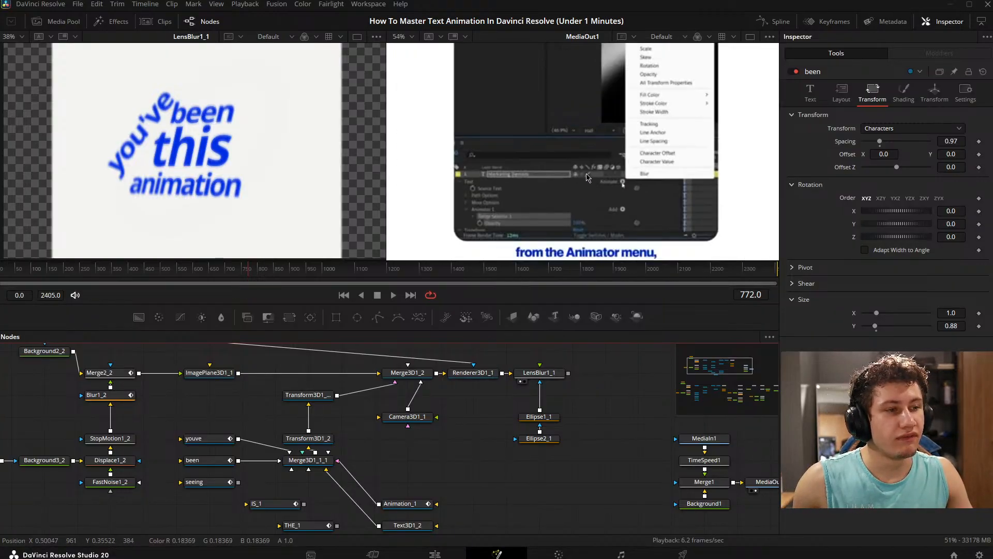
pyautogui.scroll(-3, 588, 177)
pyautogui.click(552, 159)
pyautogui.hotkey('ctrl', 'f')
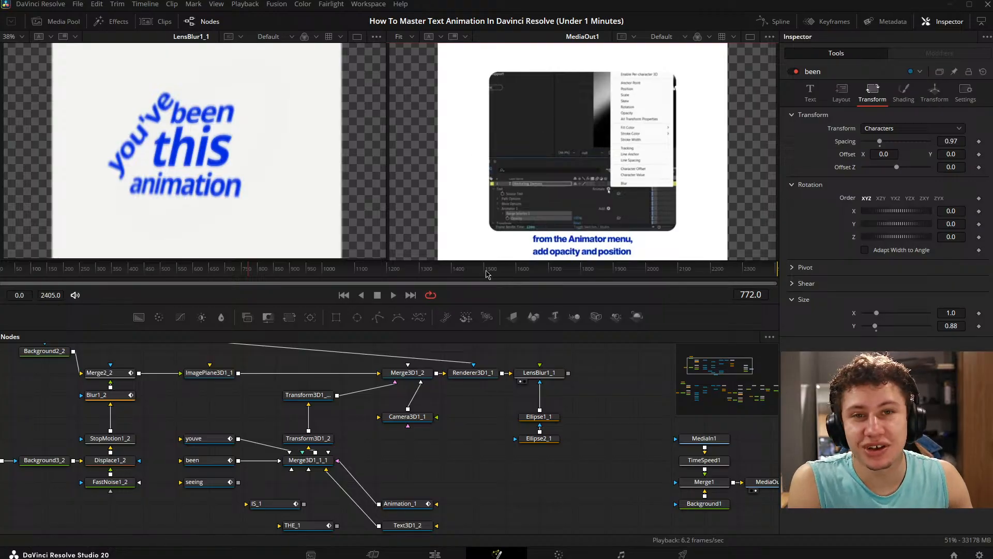
# - Play the Fusion composition from the start alongside the reference video, stopping at frame 43
pyautogui.moveTo(628, 479); pyautogui.dragTo(656, 437)
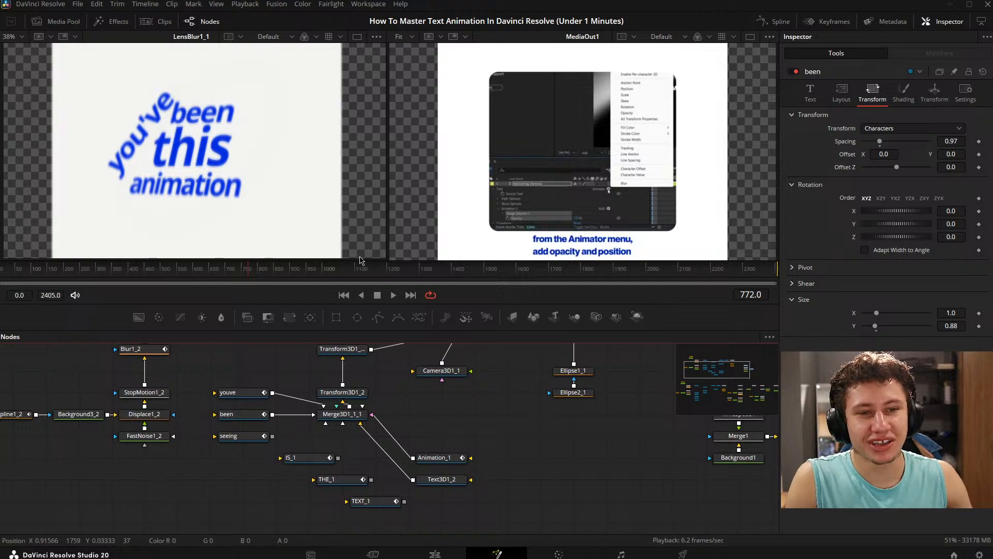
pyautogui.moveTo(252, 363); pyautogui.dragTo(219, 387)
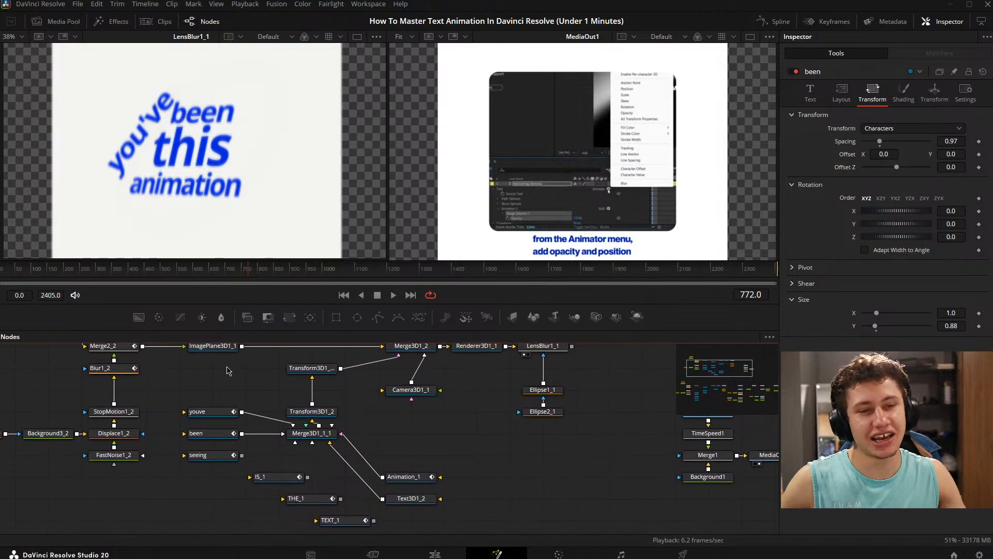
pyautogui.press('space')
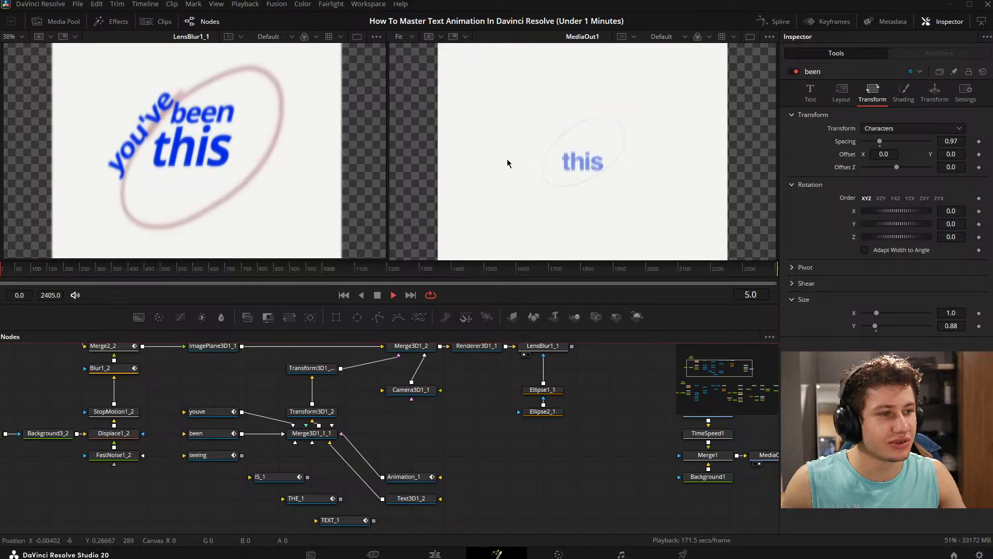
pyautogui.press('space')
pyautogui.moveTo(198, 363); pyautogui.dragTo(223, 383)
pyautogui.press('space')
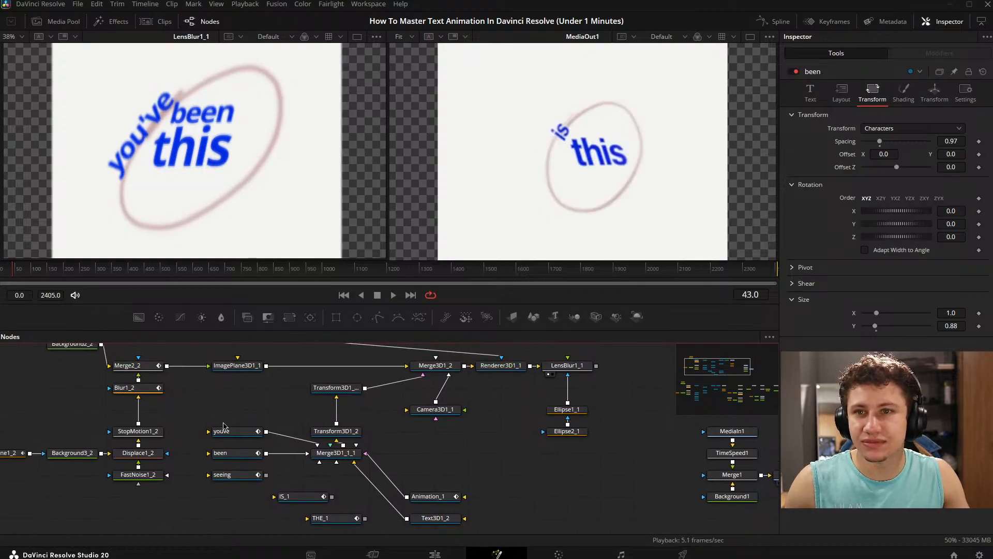
pyautogui.moveTo(224, 425); pyautogui.dragTo(249, 420)
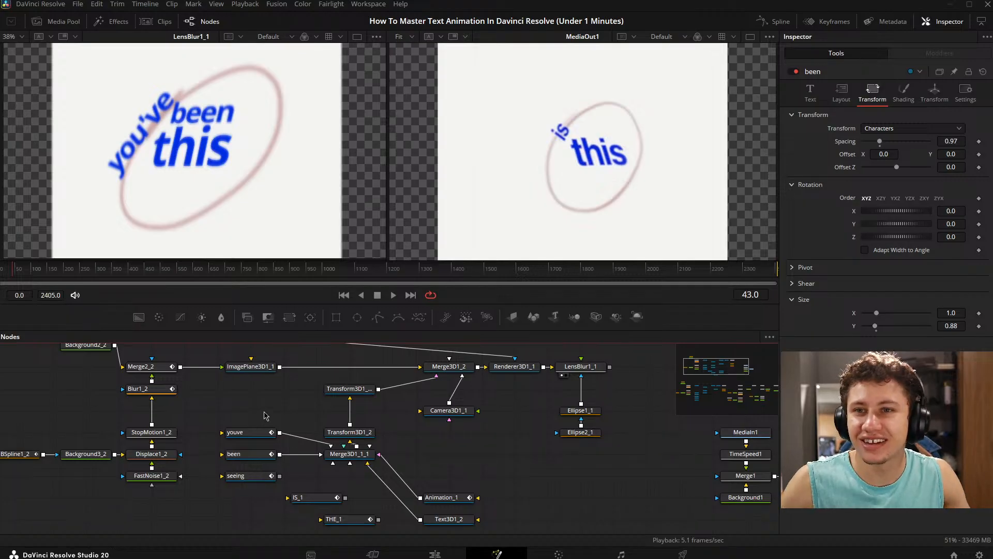
pyautogui.moveTo(300, 418); pyautogui.dragTo(270, 419)
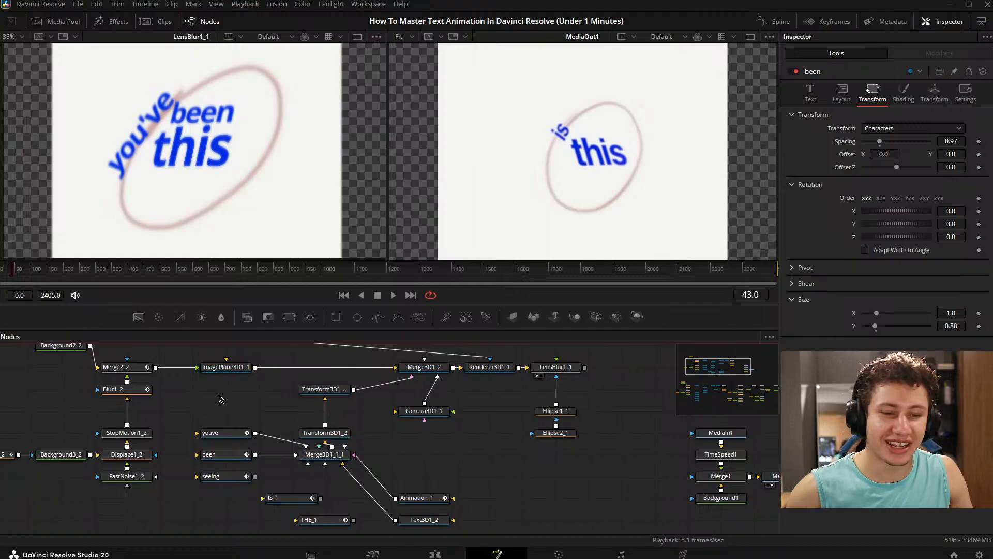
pyautogui.moveTo(219, 398); pyautogui.dragTo(185, 411)
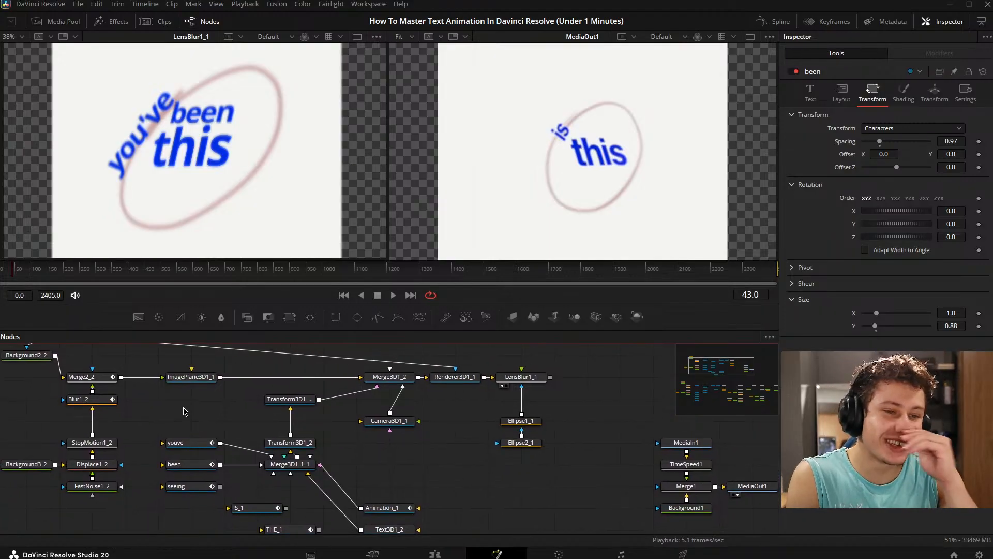
pyautogui.moveTo(398, 390); pyautogui.dragTo(248, 312)
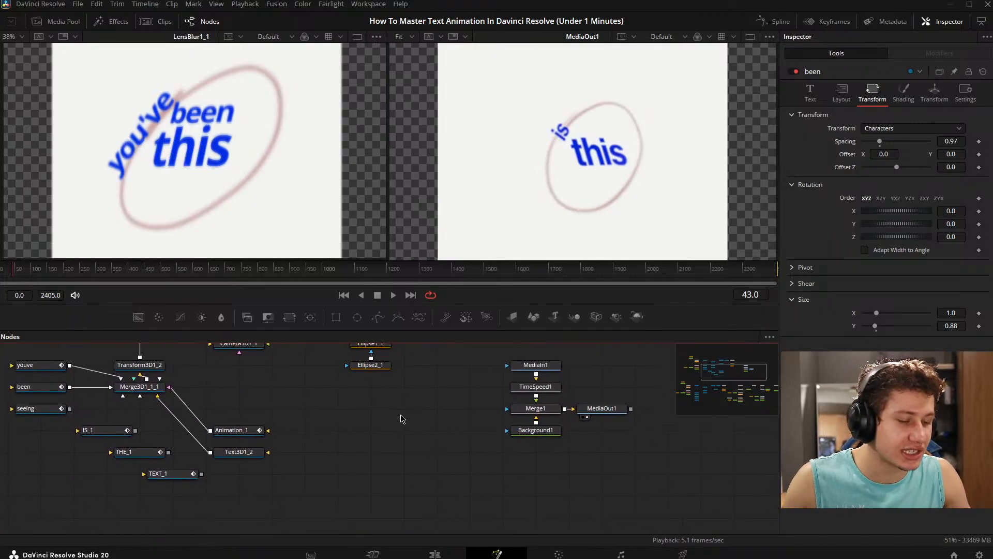
# - On the Edit page, disable the Fusion Composition clip and mute the reference video's audio clip
pyautogui.click(462, 552)
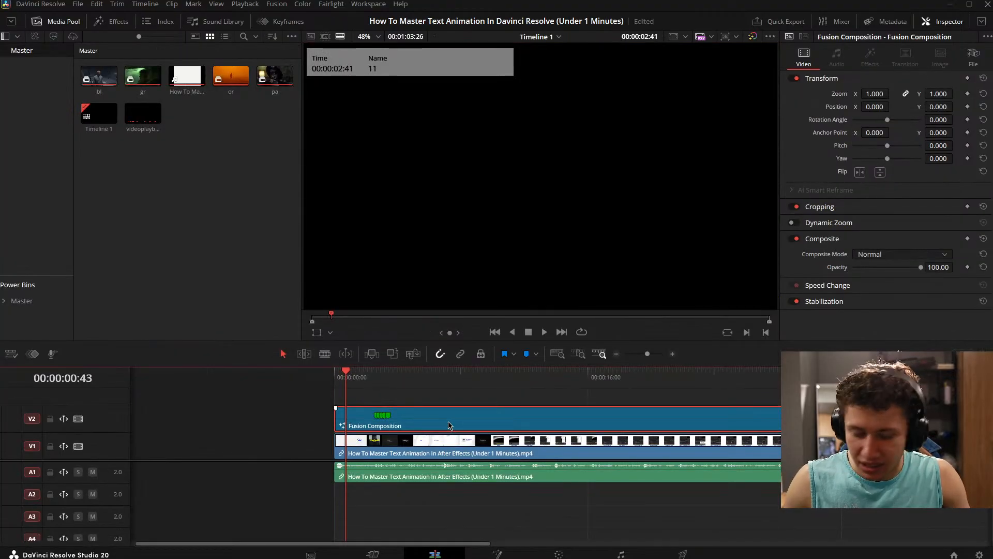
pyautogui.click(477, 401)
pyautogui.press('Home')
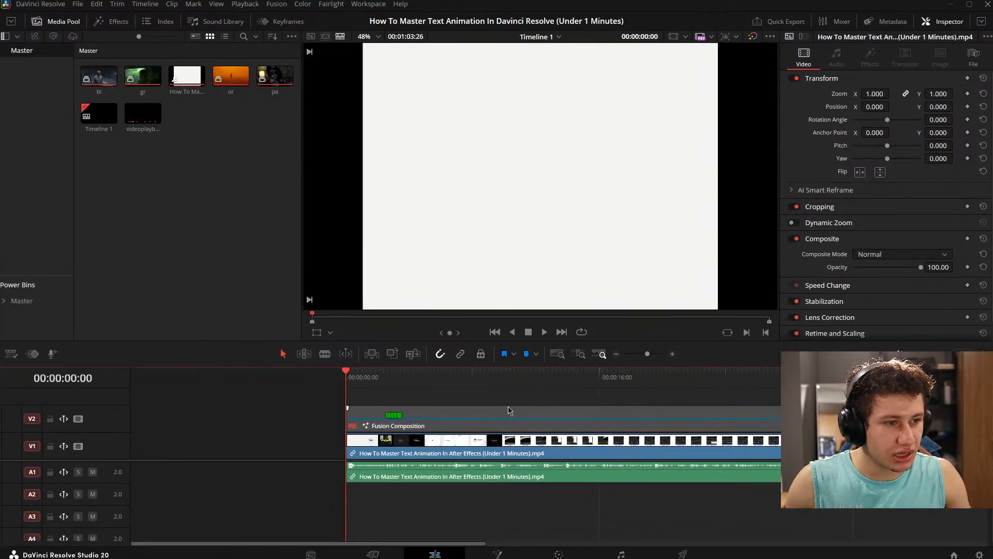
pyautogui.click(454, 478)
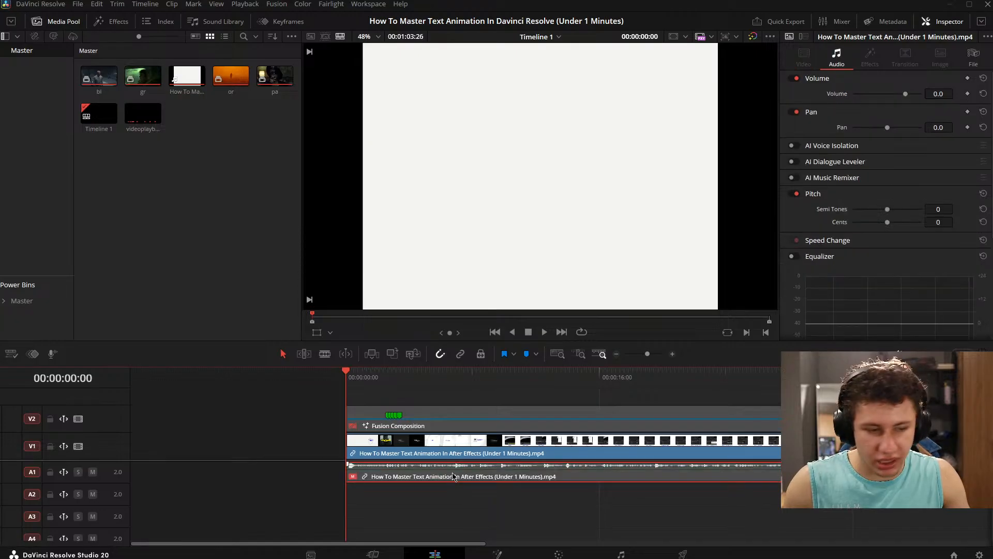
# - Play the reference video from the start and examine how the words around "this animation" appear and change
pyautogui.press('space')
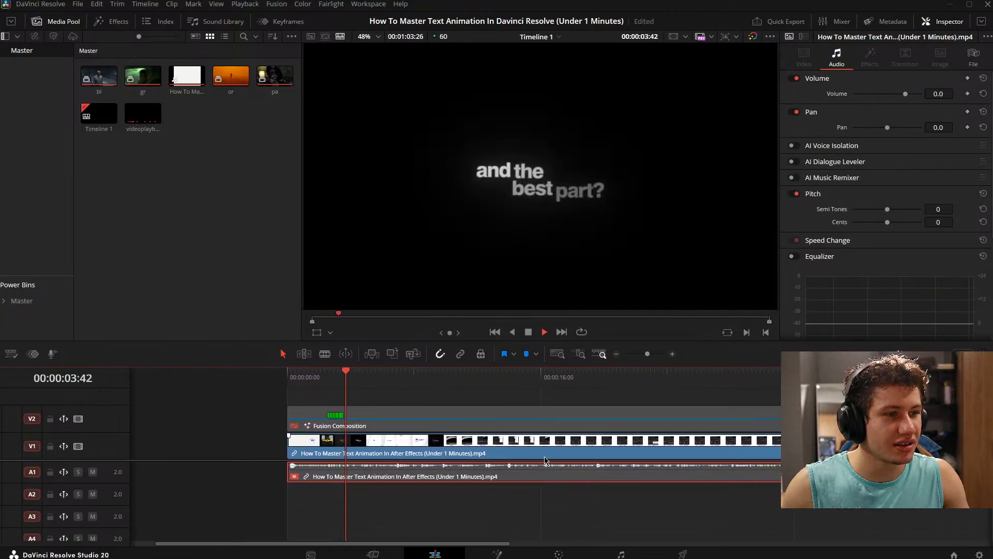
pyautogui.press('Home')
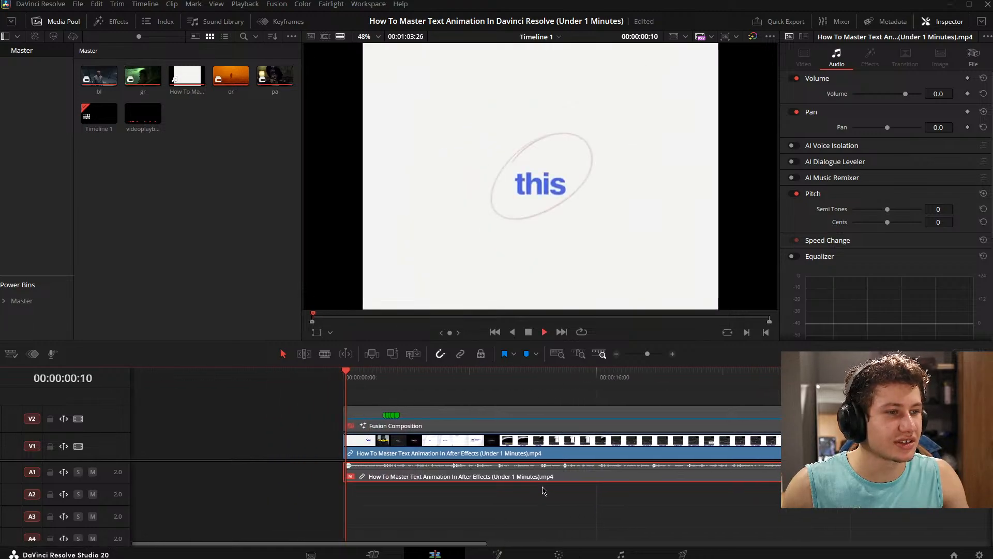
pyautogui.press('space')
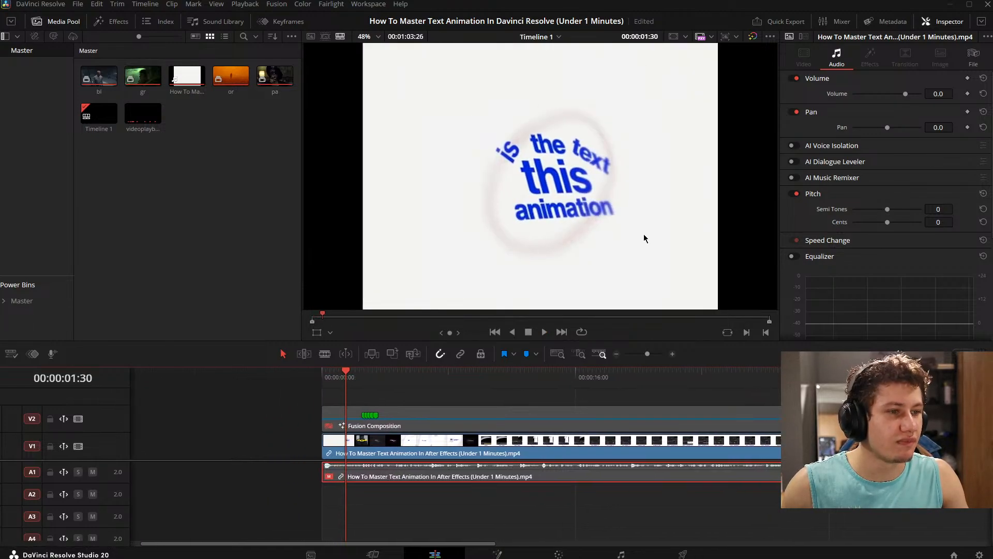
pyautogui.press('space')
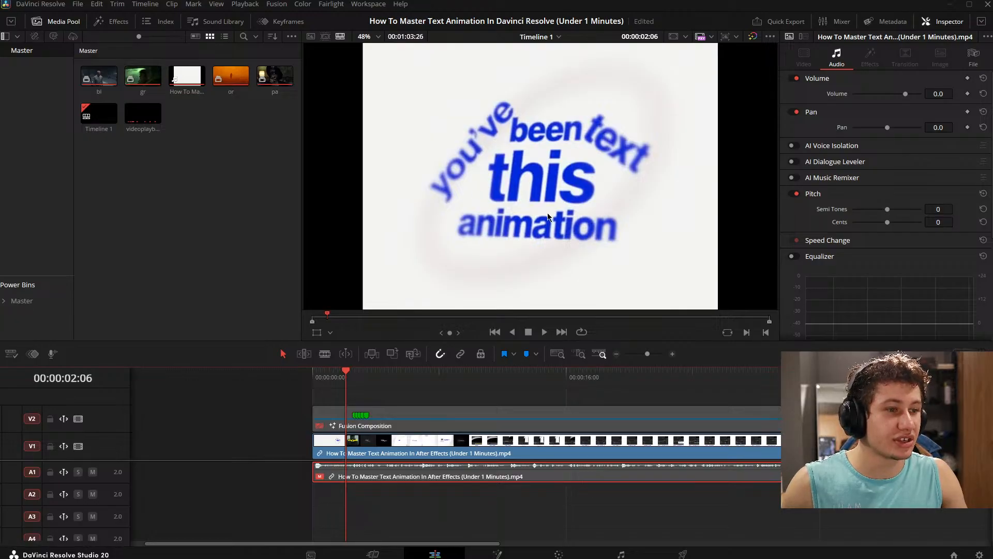
pyautogui.press('Home')
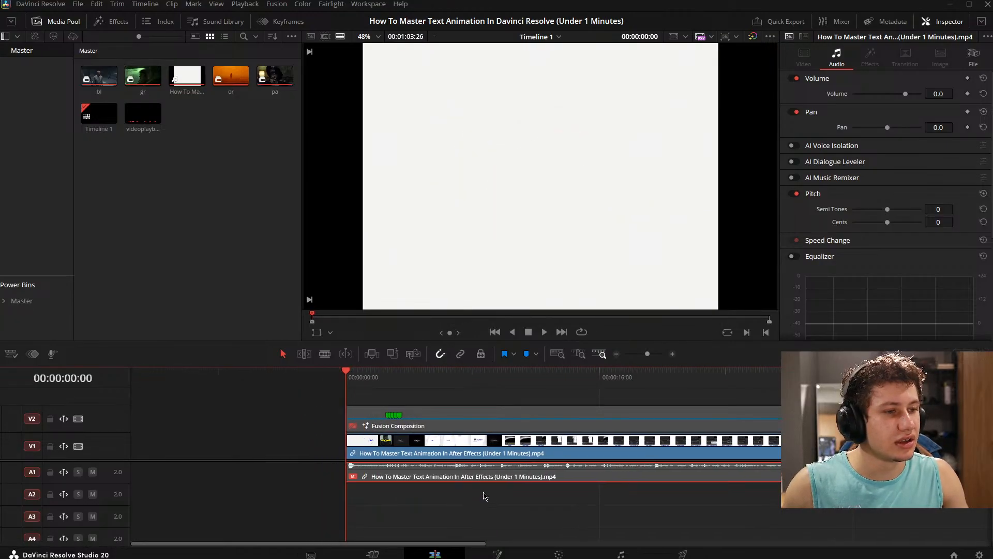
pyautogui.press('space')
pyautogui.press('space')
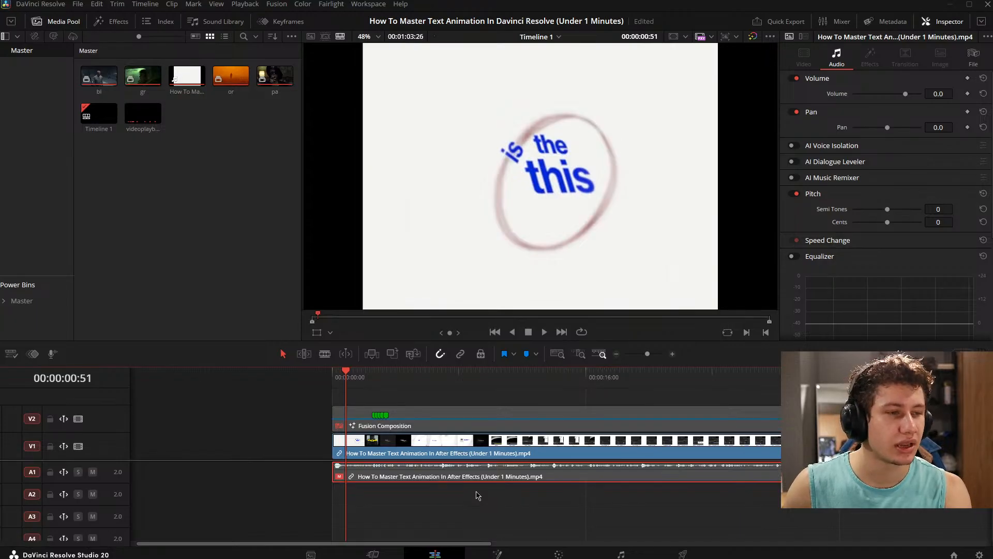
pyautogui.press('space')
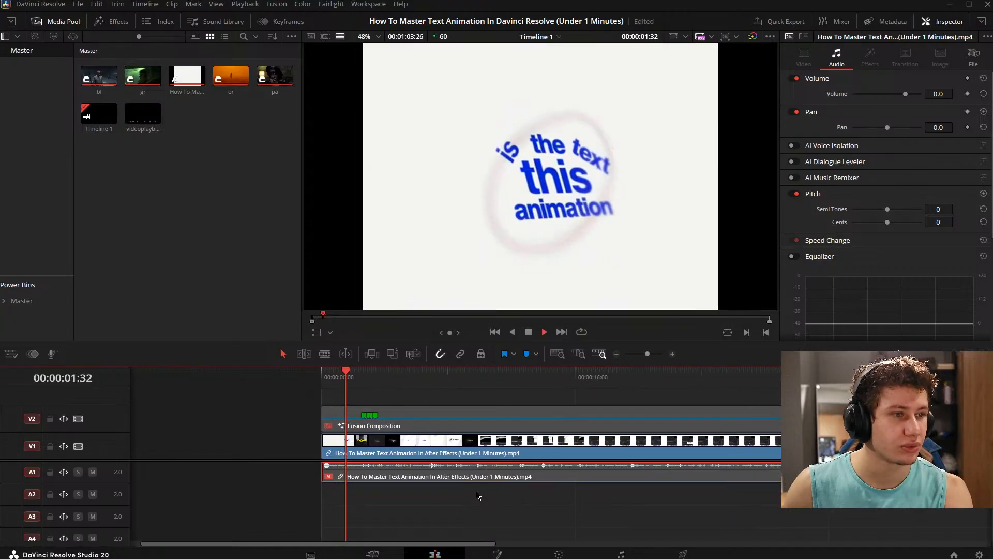
pyautogui.press('space')
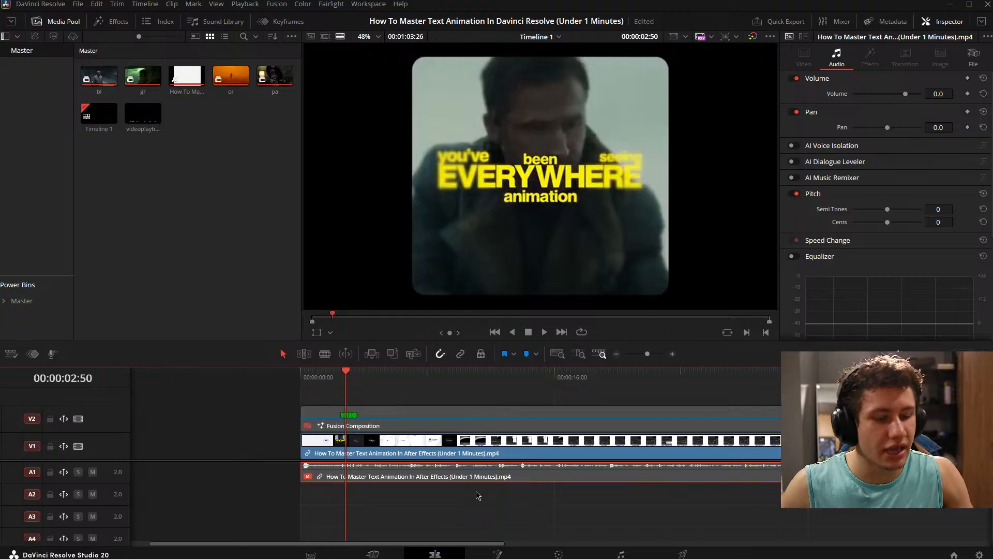
# - Examine the reference's "EVERYWHERE" section from 00:00:02:33 and its "and the best part?" title around 00:00:03:56
pyautogui.press('Left')
pyautogui.press('Left')
pyautogui.press('Left')
pyautogui.press('Left')
pyautogui.press('Left')
pyautogui.press('Left')
pyautogui.press('Left')
pyautogui.press('Left')
pyautogui.press('Left')
pyautogui.press('Left')
pyautogui.press('Left')
pyautogui.press('Left')
pyautogui.press('Left')
pyautogui.press('Left')
pyautogui.press('Left')
pyautogui.press('Left')
pyautogui.press('Left')
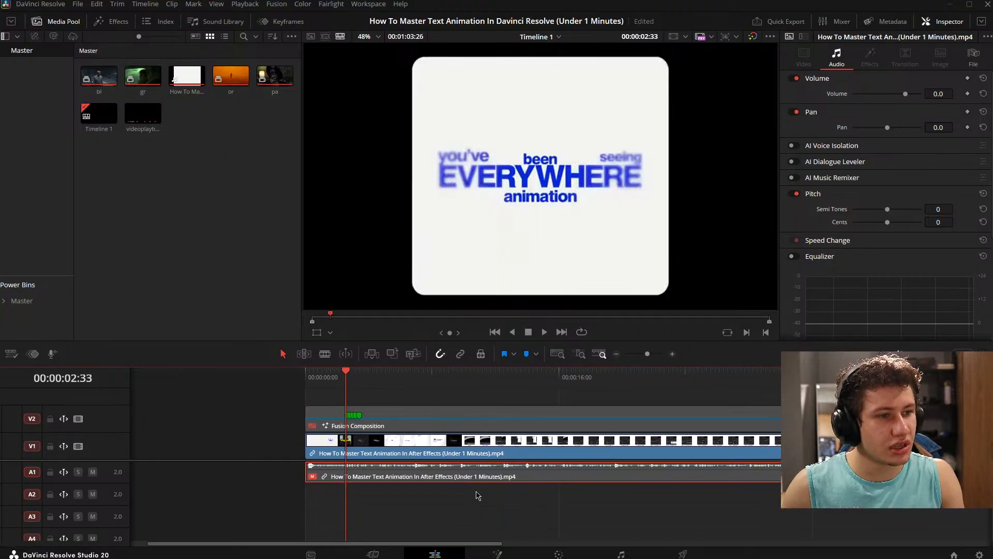
pyautogui.press('space')
pyautogui.press('space')
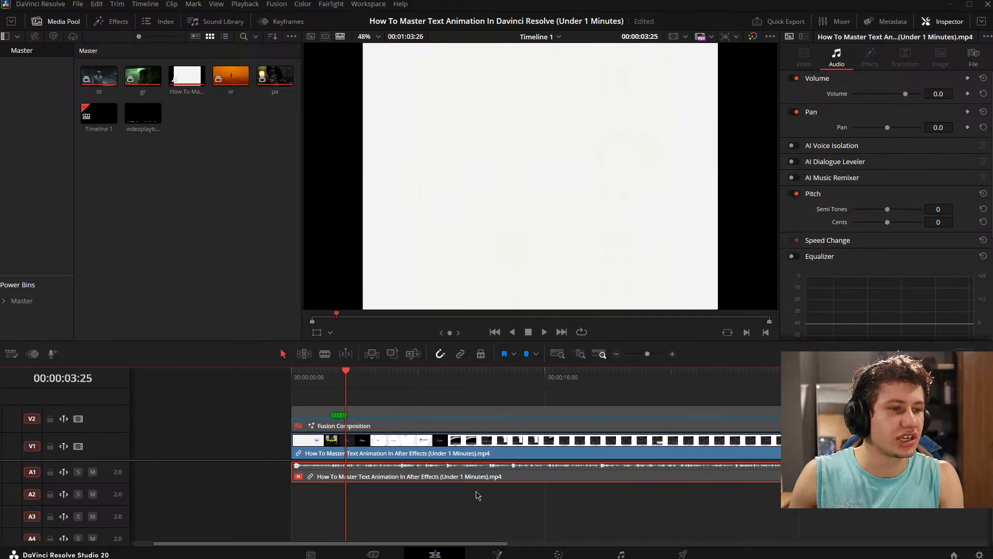
pyautogui.press('space')
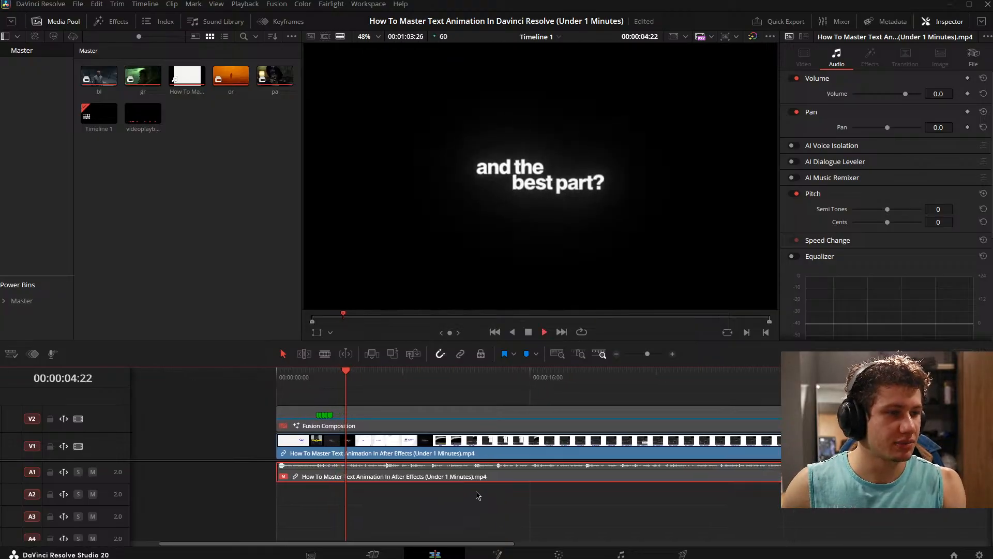
pyautogui.press('space')
pyautogui.hotkey('shift', 'Left')
pyautogui.press('space')
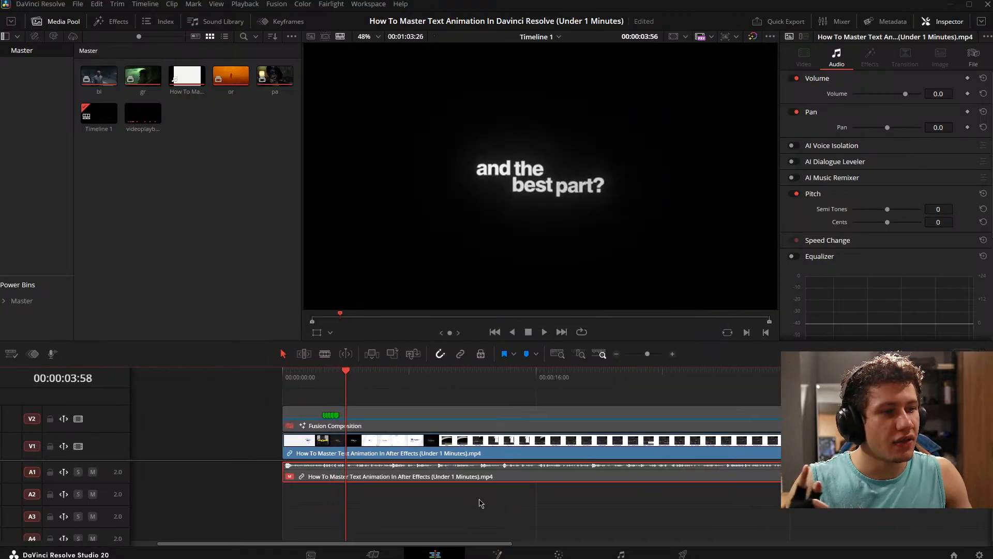
pyautogui.press('space')
# - Inspect the "and the best part?" title at 00:00:03:56 at closer magnification
pyautogui.hscroll(-1, 476, 504)
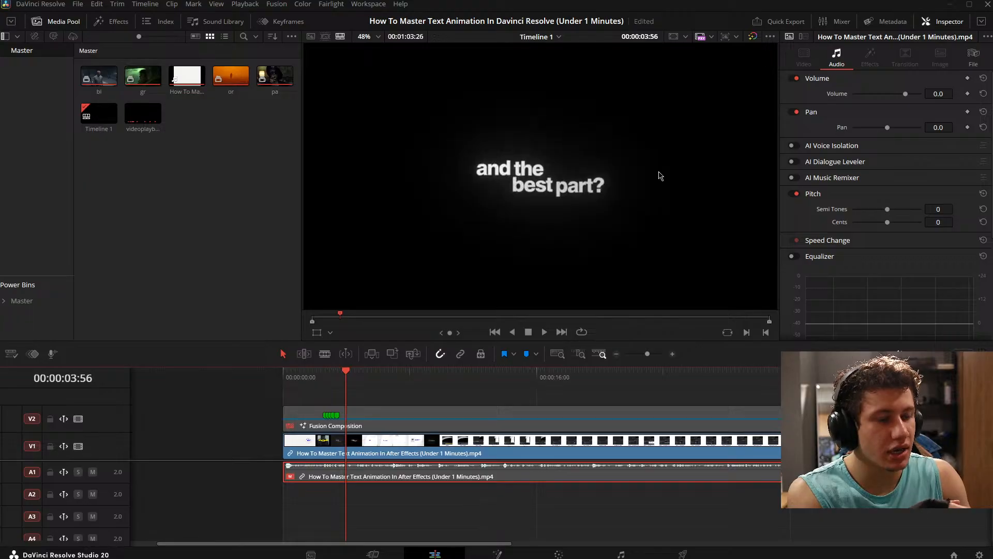
pyautogui.scroll(2, 486, 215)
pyautogui.scroll(-1, 545, 161)
pyautogui.scroll(-1, 549, 165)
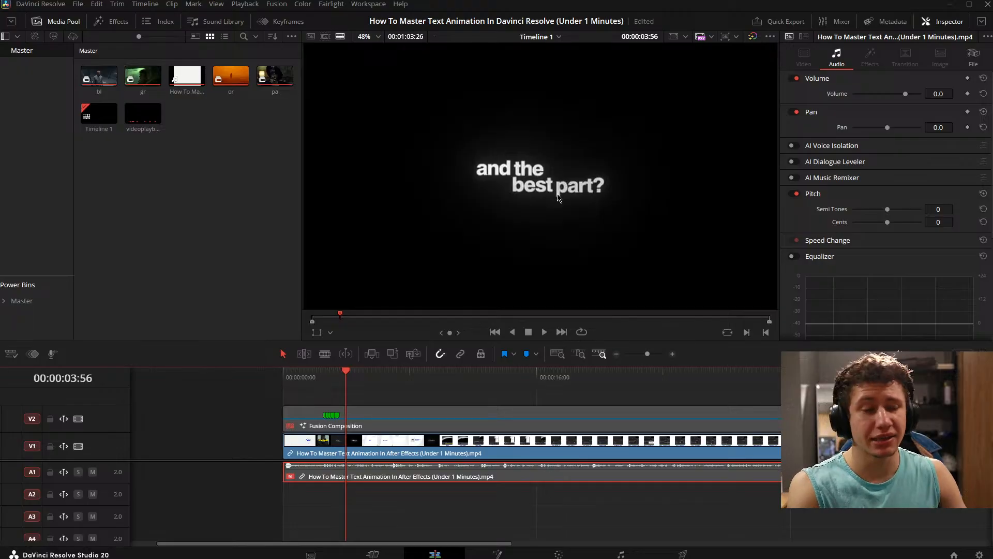
pyautogui.scroll(2, 565, 170)
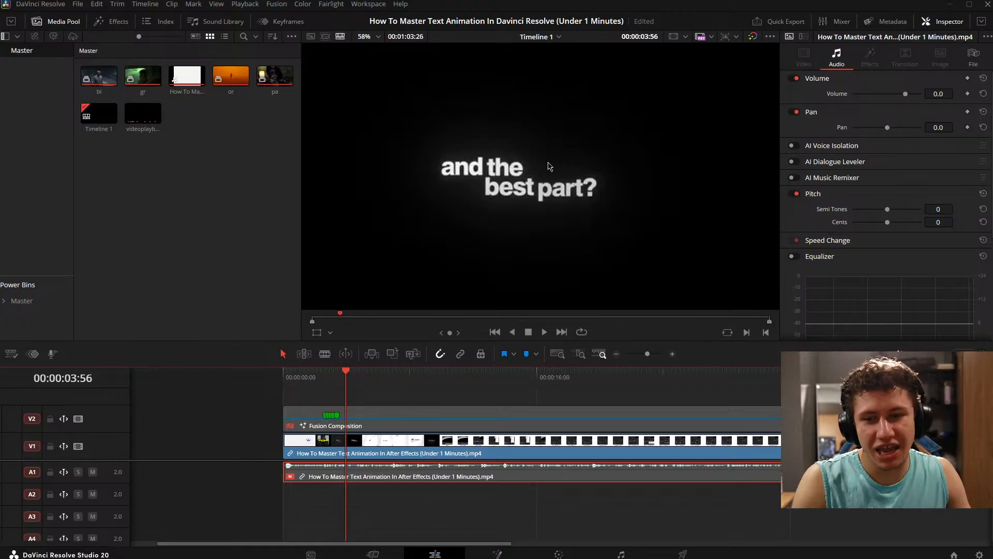
pyautogui.scroll(-2, 528, 167)
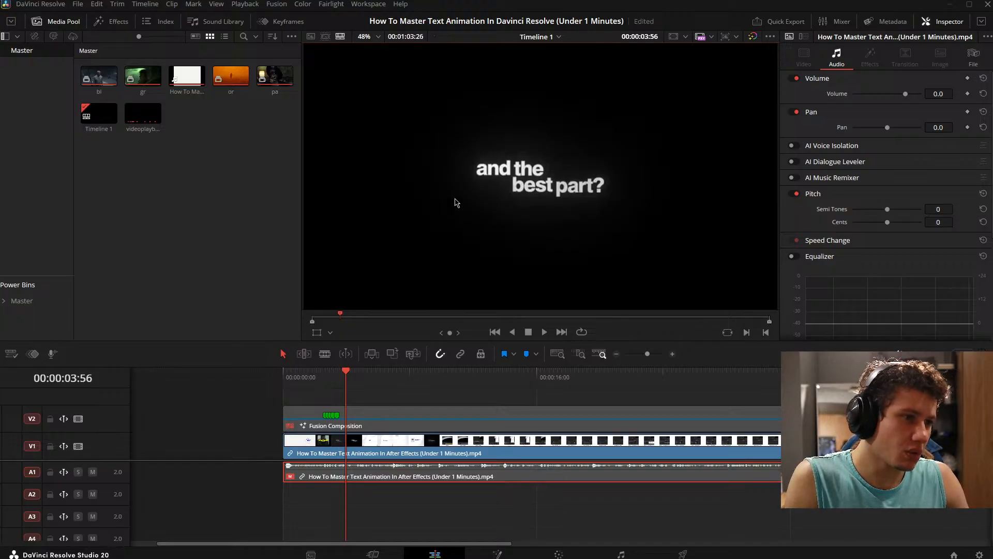
pyautogui.moveTo(445, 500); pyautogui.dragTo(459, 498)
# - Play and scrub through the rest of the reference video to 00:00:27:24, examining its remaining text animations
pyautogui.press('space')
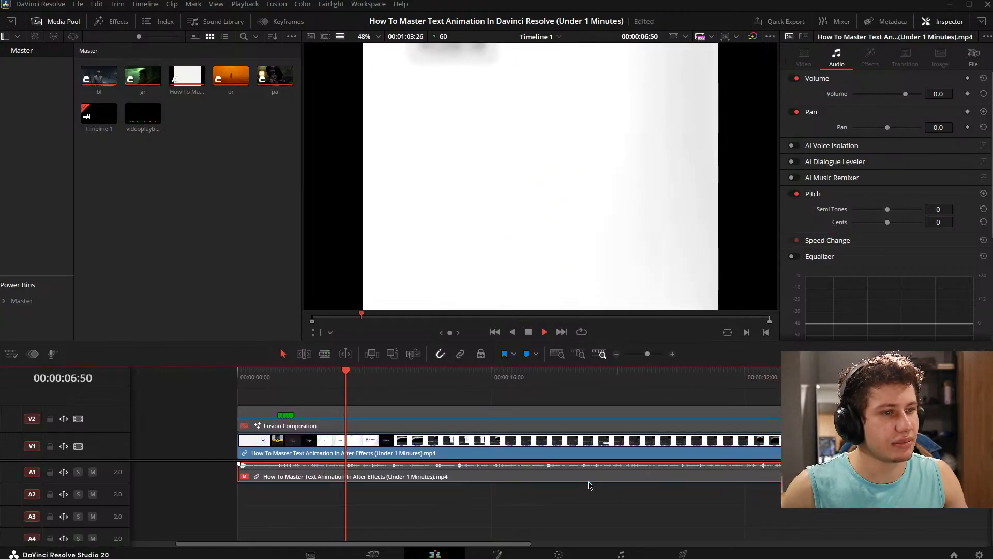
pyautogui.press('space')
pyautogui.moveTo(485, 482); pyautogui.dragTo(495, 464)
pyautogui.press('space')
pyautogui.press('space')
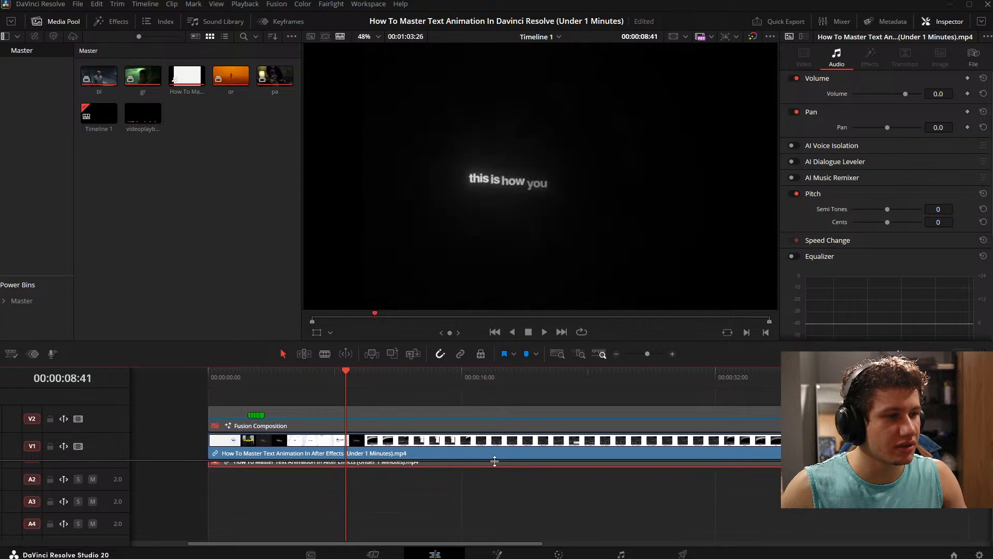
pyautogui.press('space')
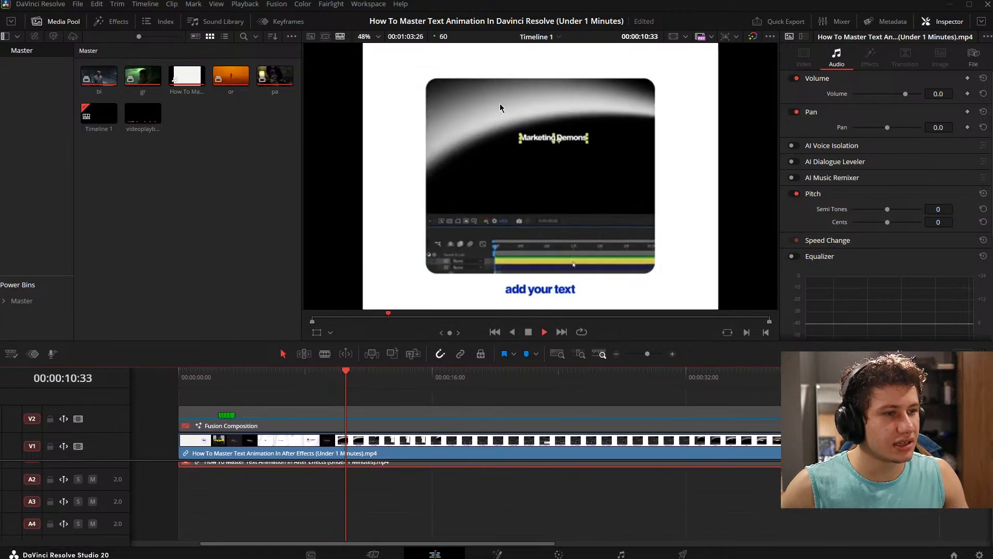
pyautogui.press('space')
pyautogui.moveTo(494, 455); pyautogui.dragTo(238, 455)
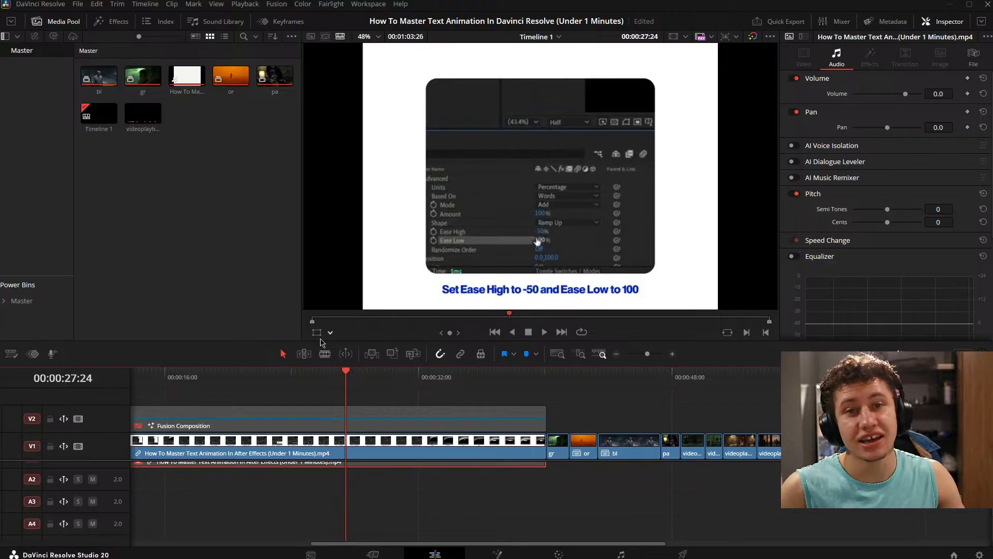
pyautogui.scroll(1, 435, 509)
pyautogui.click(478, 494)
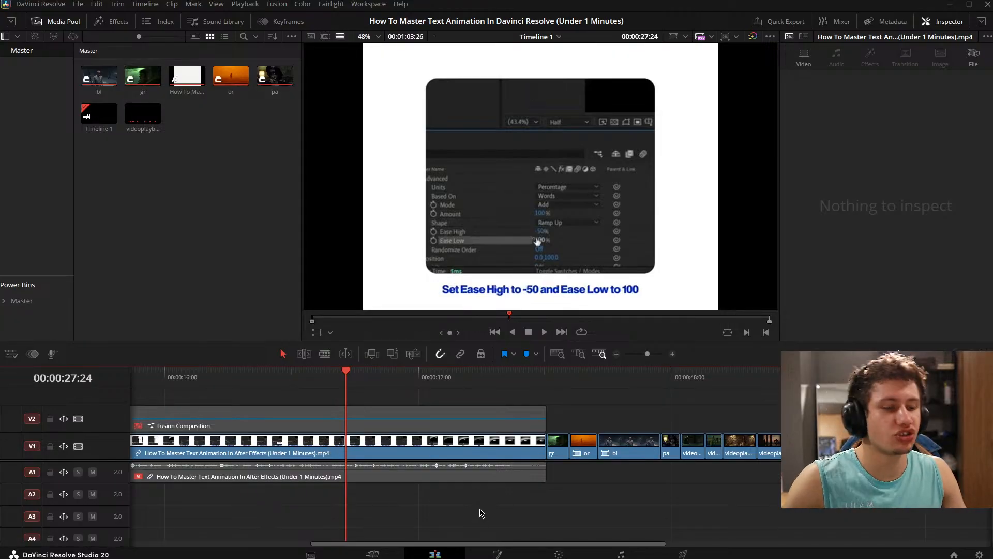
pyautogui.click(437, 481)
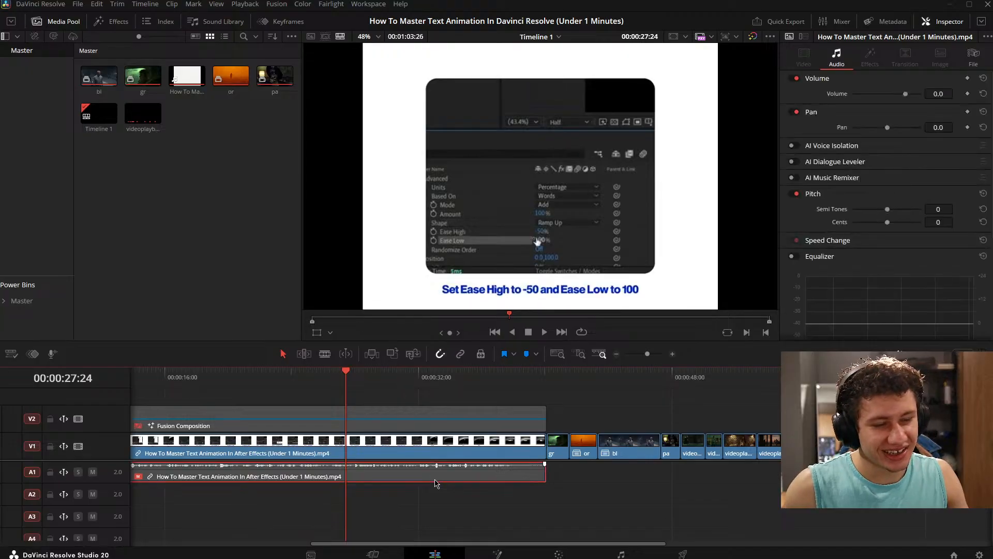
pyautogui.click(435, 489)
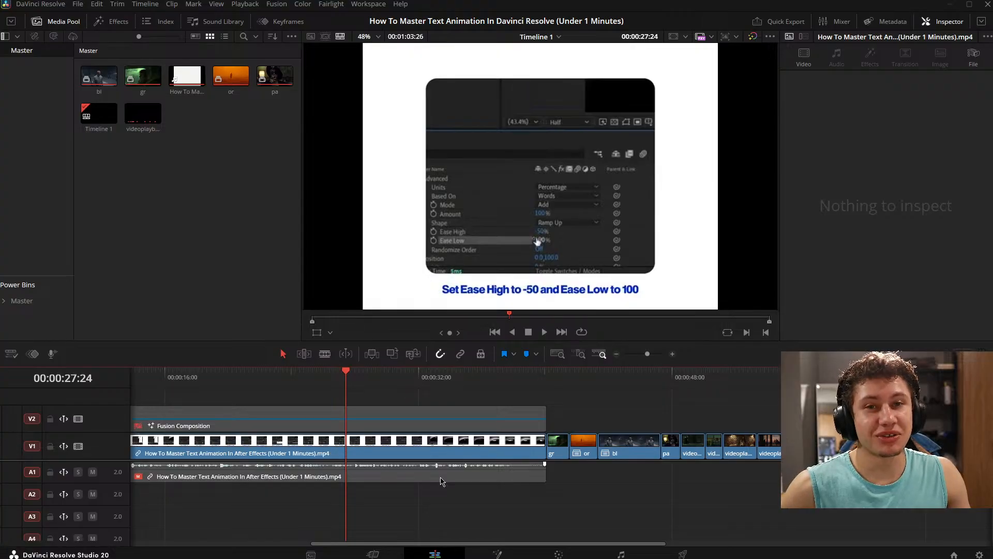
# - Play and scrub the timeline from 00:00:27:24 to about 00:00:49:44, examining the reference's ending and the first movie clips after it
pyautogui.press('space')
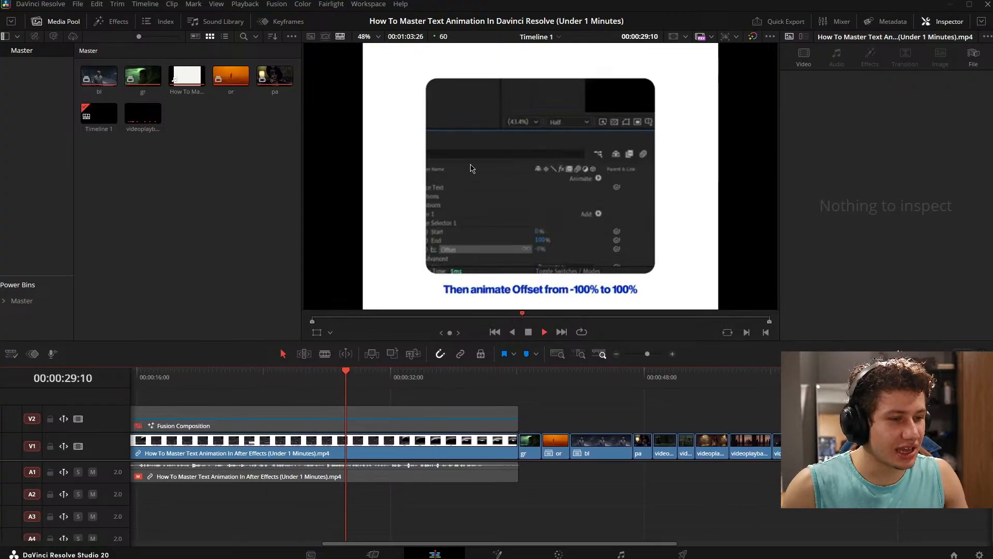
pyautogui.press('space')
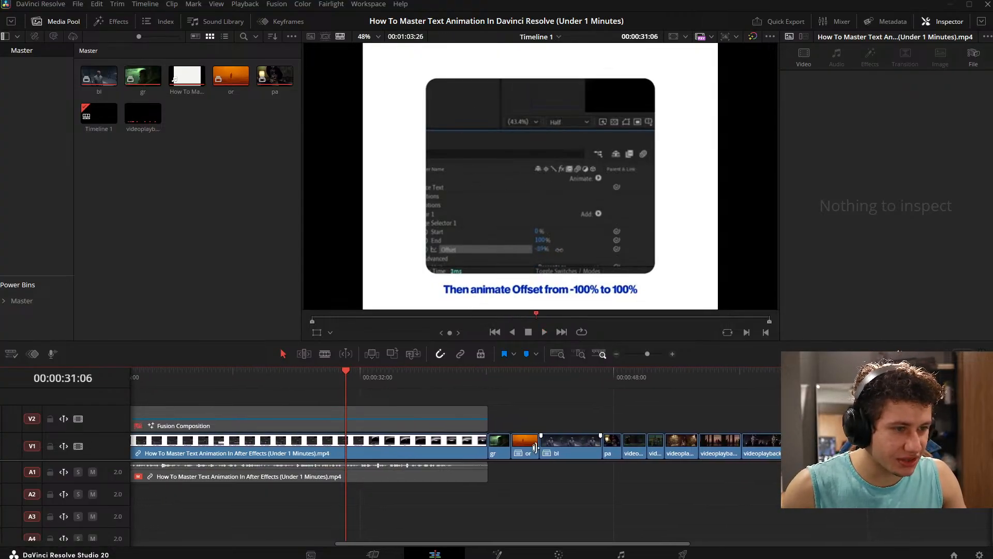
pyautogui.moveTo(475, 488); pyautogui.dragTo(393, 503)
pyautogui.press('space')
pyautogui.press('space')
pyautogui.moveTo(466, 488); pyautogui.dragTo(380, 478)
pyautogui.press('space')
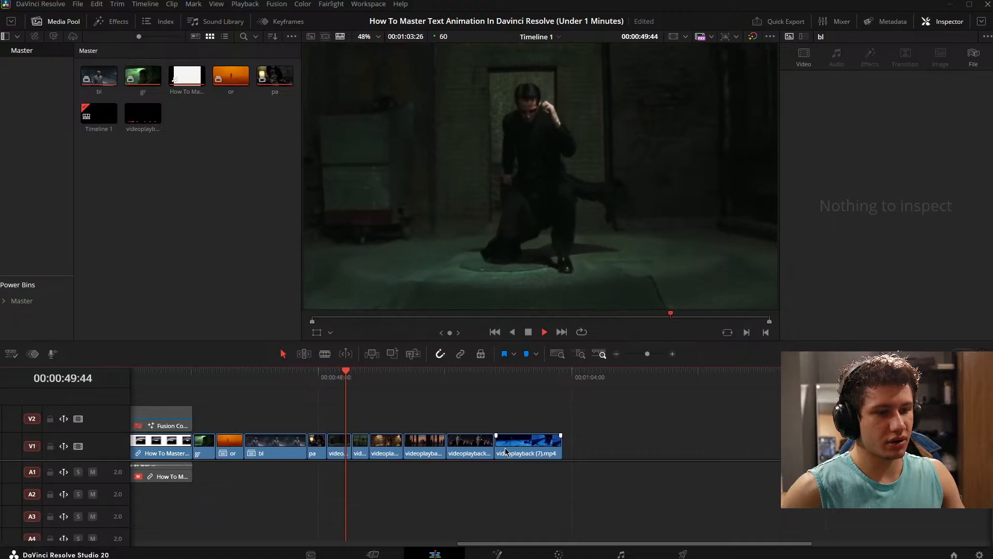
pyautogui.press('space')
# - Shift the six videoplayback clips on V1 about 4 seconds later, leaving a gap after the "pa" clip
pyautogui.moveTo(342, 449); pyautogui.dragTo(340, 449)
pyautogui.moveTo(359, 451); pyautogui.dragTo(428, 451)
pyautogui.click(454, 427)
# - Play and scrub from the reference video at 00:00:10:01 through the shifted videoplayback clips to 00:01:03:58, examining each clip's footage
pyautogui.hscroll(-5, 486, 438)
pyautogui.press('space')
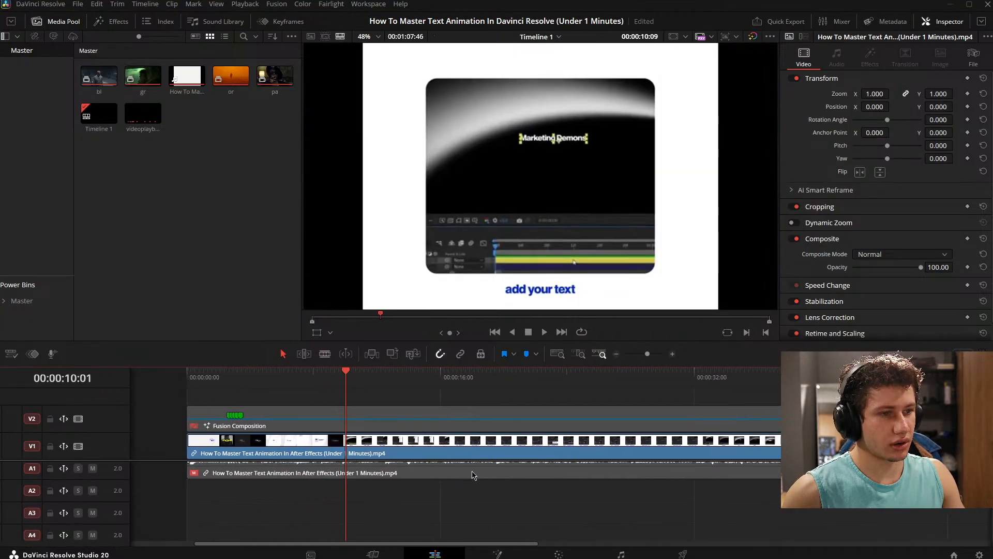
pyautogui.moveTo(471, 472)
pyautogui.mouseDown()
pyautogui.moveTo(586, 481)
pyautogui.moveTo(173, 481)
pyautogui.mouseUp()
pyautogui.moveTo(752, 473)
pyautogui.mouseDown()
pyautogui.moveTo(542, 477)
pyautogui.moveTo(380, 499)
pyautogui.mouseUp()
pyautogui.press('space')
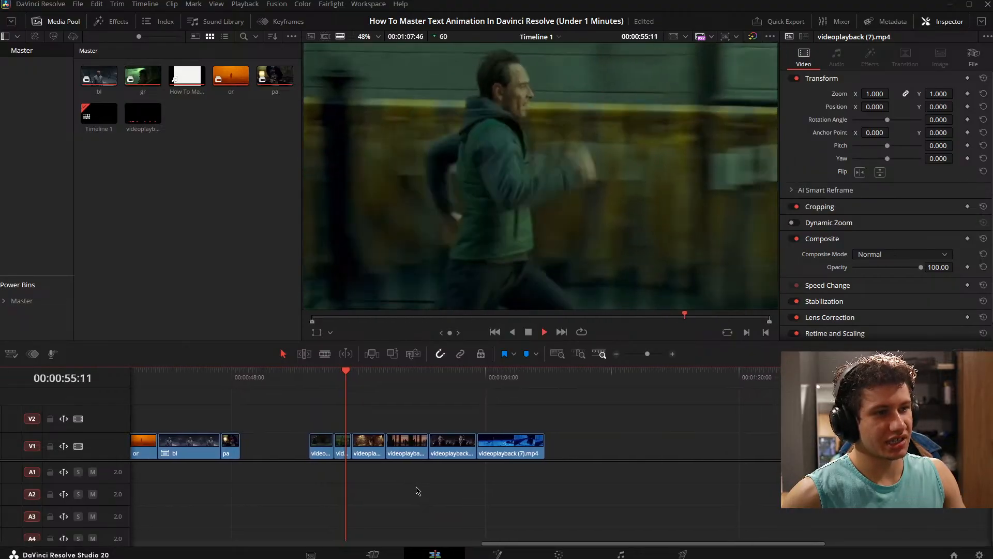
pyautogui.press('space')
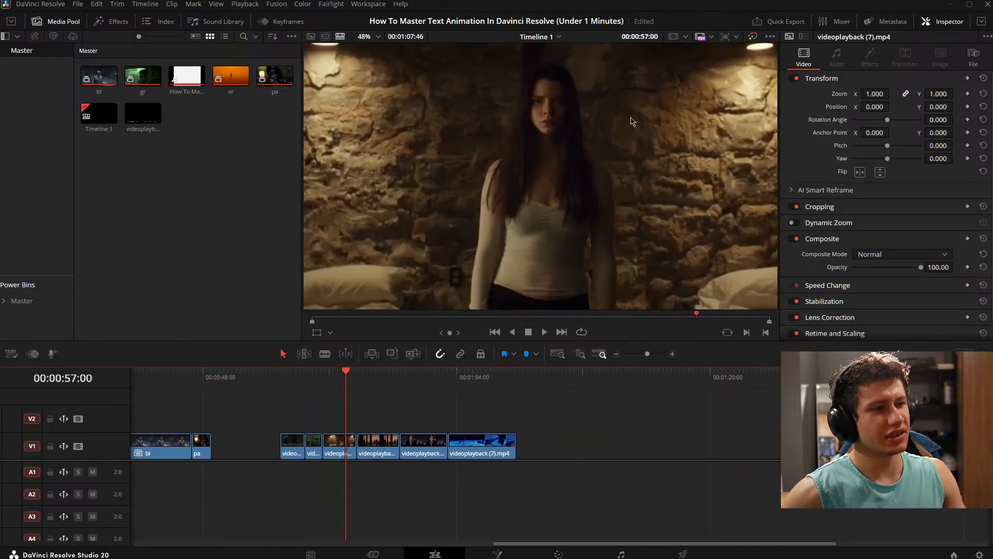
pyautogui.press('space')
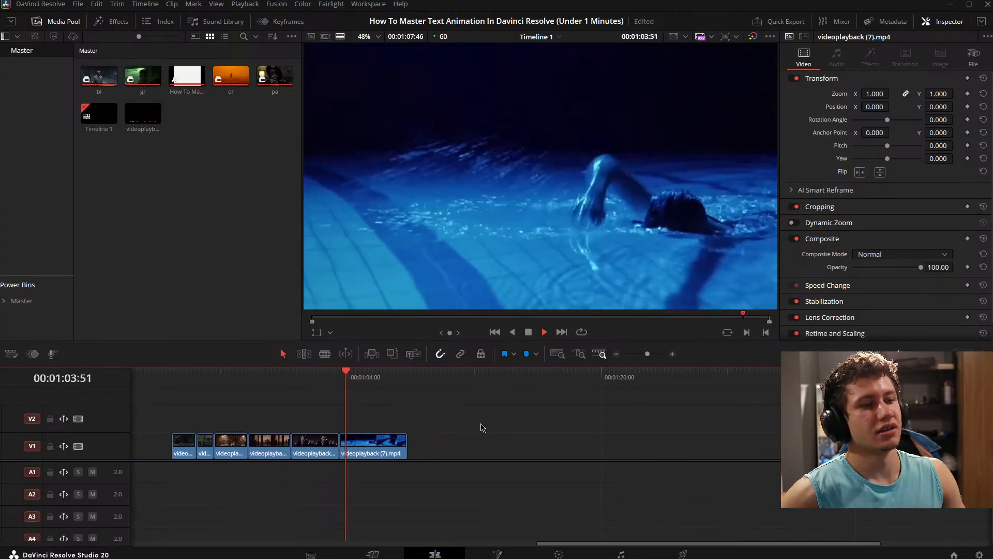
pyautogui.press('space')
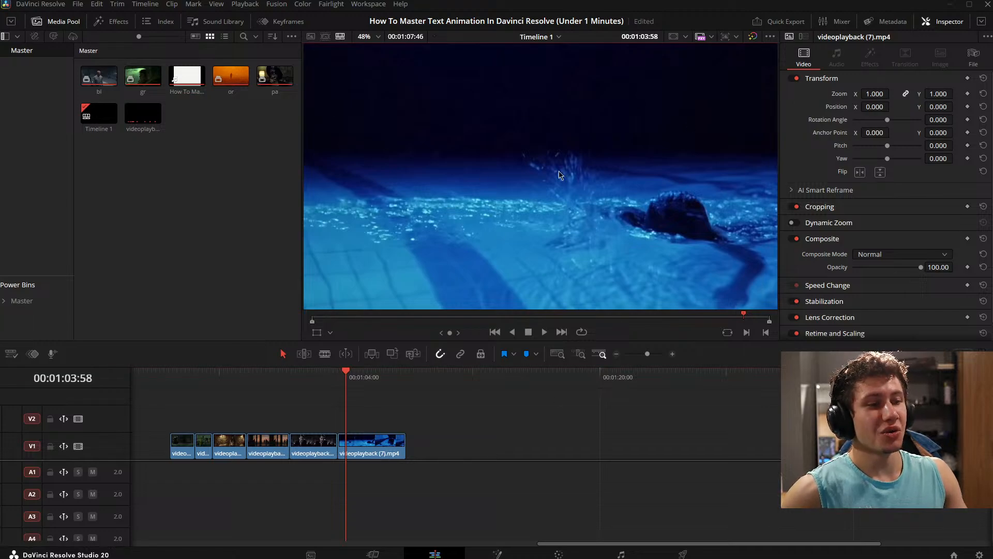
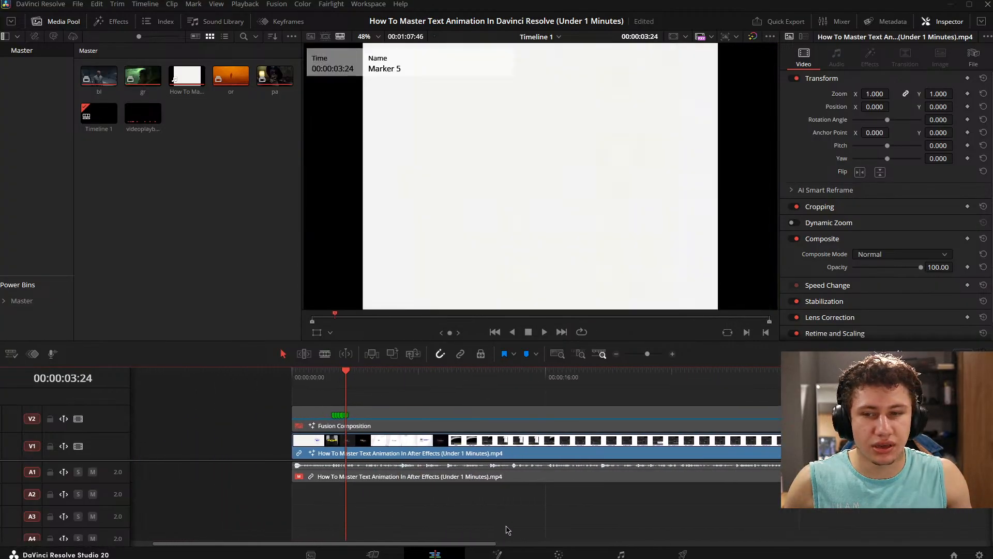
# - Save the project and scrub the timeline between the reference video and the movie clips, examining the reference text and clip footage
pyautogui.hotkey('ctrl', 's')
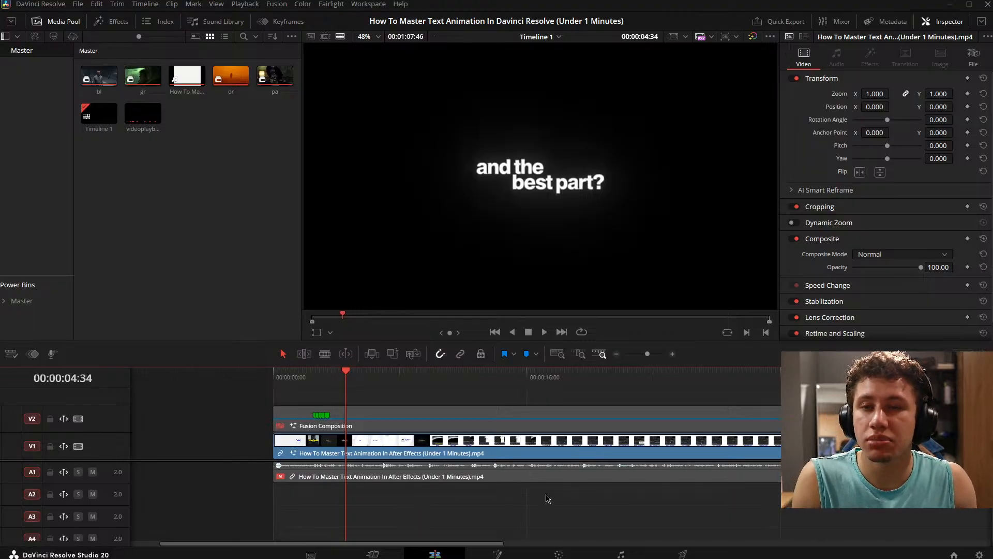
pyautogui.moveTo(623, 497); pyautogui.dragTo(445, 538)
pyautogui.moveTo(724, 496); pyautogui.dragTo(500, 512)
pyautogui.moveTo(586, 504); pyautogui.dragTo(492, 515)
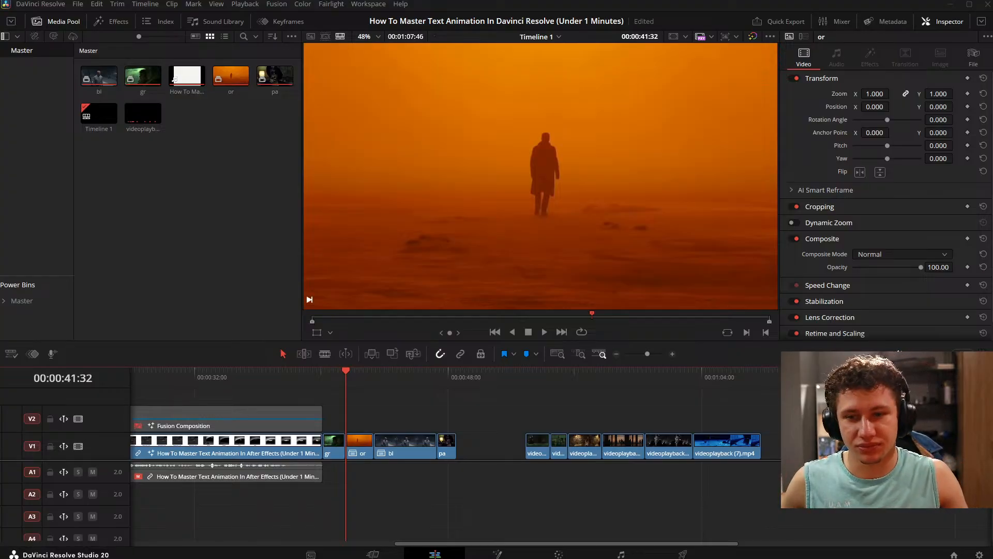
pyautogui.moveTo(551, 506); pyautogui.dragTo(489, 524)
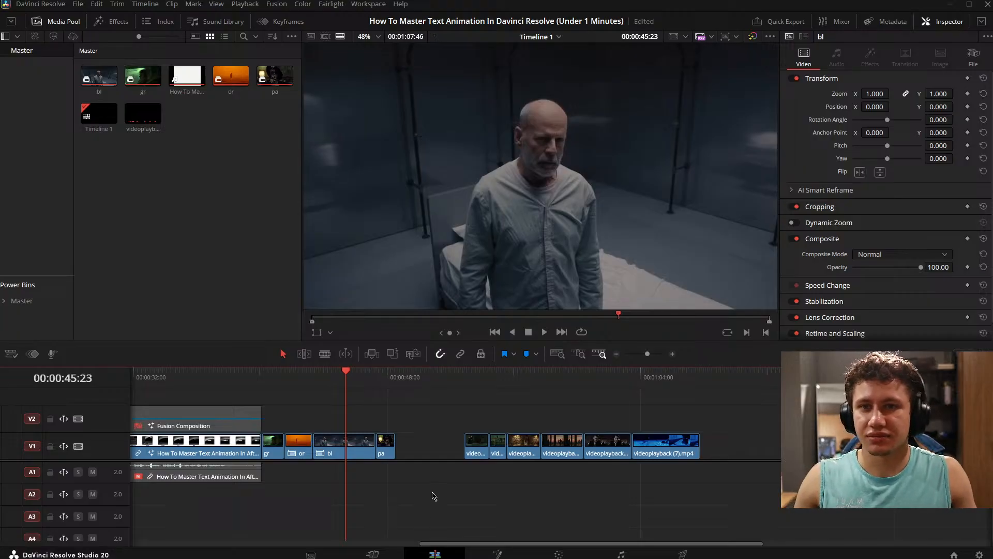
pyautogui.moveTo(373, 477); pyautogui.dragTo(360, 488)
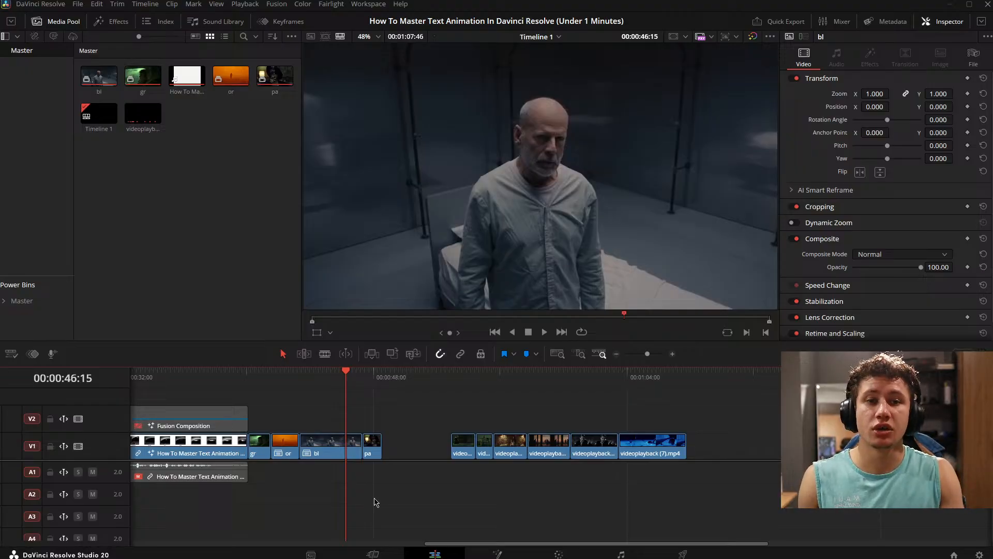
pyautogui.moveTo(365, 497); pyautogui.dragTo(651, 541)
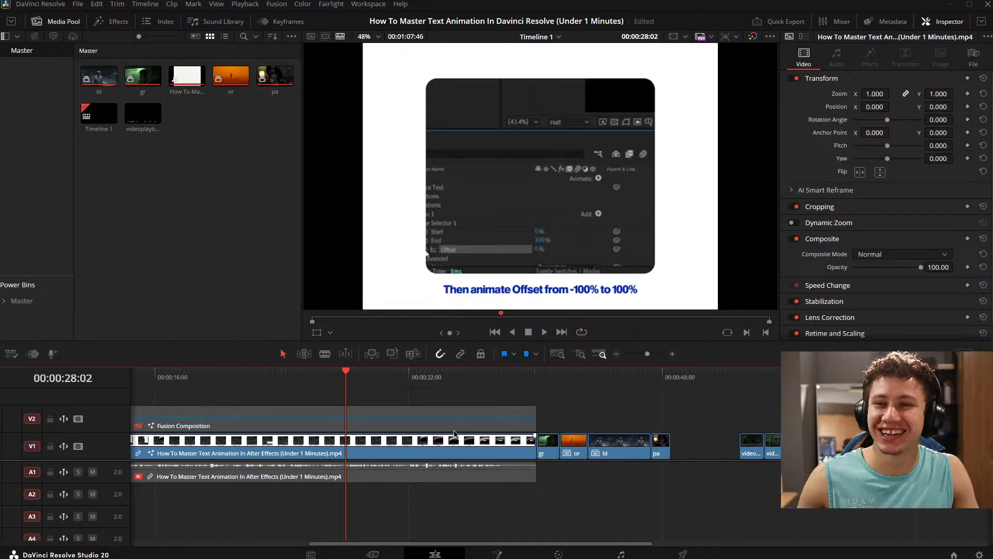
# - Go back to 00:00:01:55 on the timeline and open the Fusion Composition clip on V2 in the Fusion page
pyautogui.moveTo(357, 519); pyautogui.dragTo(651, 544)
pyautogui.moveTo(391, 480); pyautogui.dragTo(464, 517)
pyautogui.click(415, 427)
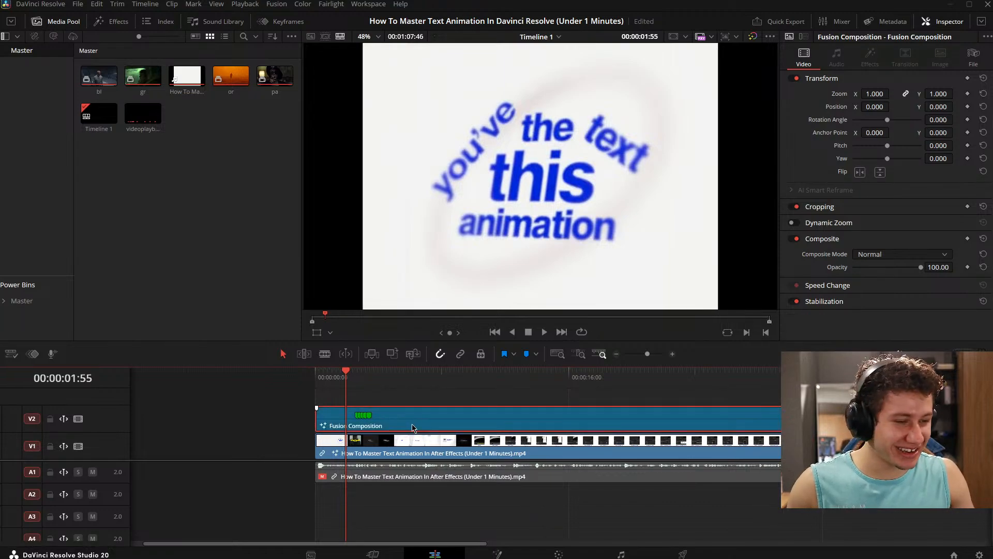
pyautogui.click(498, 554)
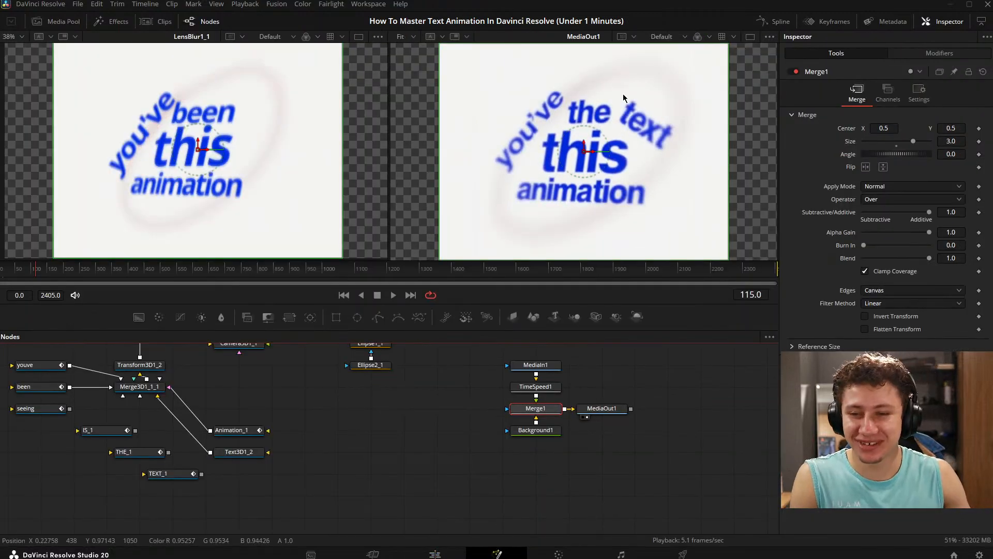
# - Connect the seeing text node's output to the Merge3D1_1_1 node
pyautogui.moveTo(332, 401); pyautogui.dragTo(556, 459)
pyautogui.moveTo(497, 435); pyautogui.dragTo(559, 542)
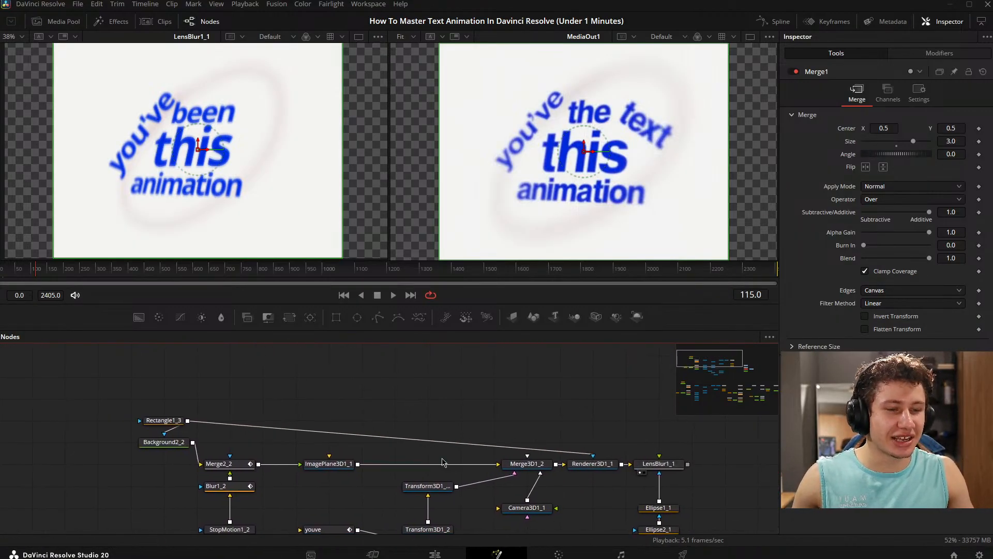
pyautogui.scroll(-3, 508, 404)
pyautogui.moveTo(524, 409); pyautogui.dragTo(382, 275)
pyautogui.moveTo(376, 412); pyautogui.dragTo(478, 519)
pyautogui.scroll(3, 467, 438)
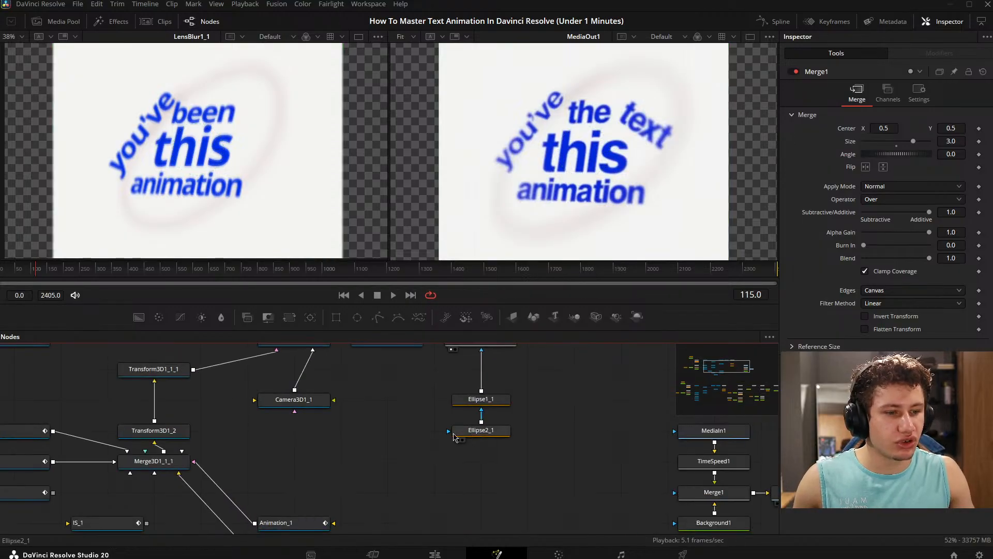
pyautogui.moveTo(454, 435); pyautogui.dragTo(565, 495)
pyautogui.moveTo(236, 523); pyautogui.dragTo(467, 417)
pyautogui.click(331, 445)
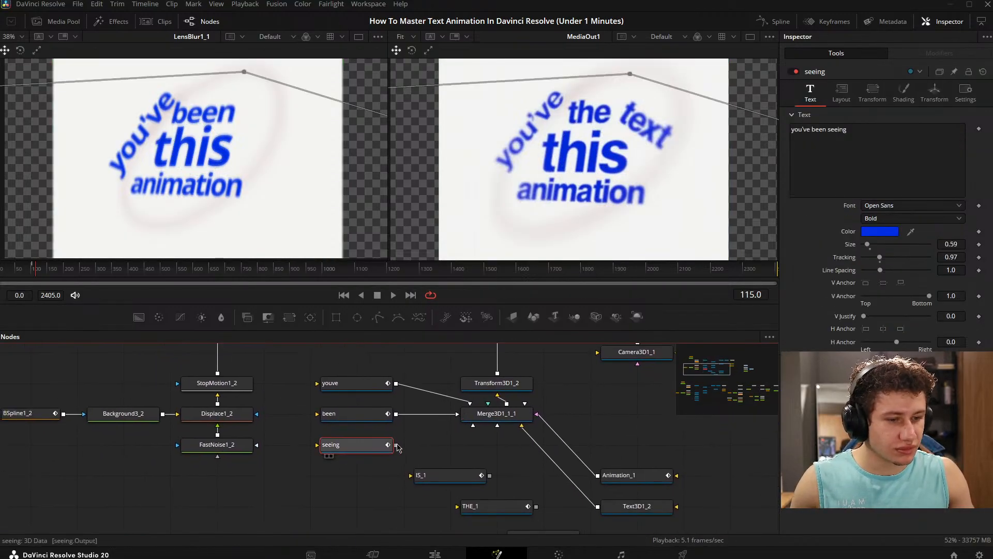
pyautogui.moveTo(397, 444); pyautogui.dragTo(485, 417)
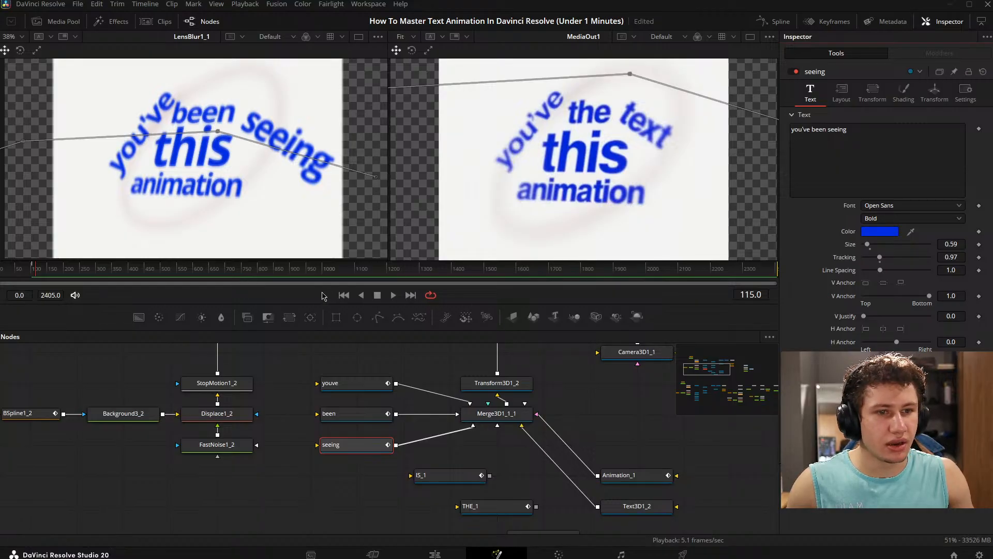
# - At frame 131, set the seeing text's size to 0.43 and its character X rotation to 2.7
pyautogui.click(40, 273)
pyautogui.moveTo(39, 273)
pyautogui.mouseDown()
pyautogui.moveTo(50, 273)
pyautogui.moveTo(42, 273)
pyautogui.mouseUp()
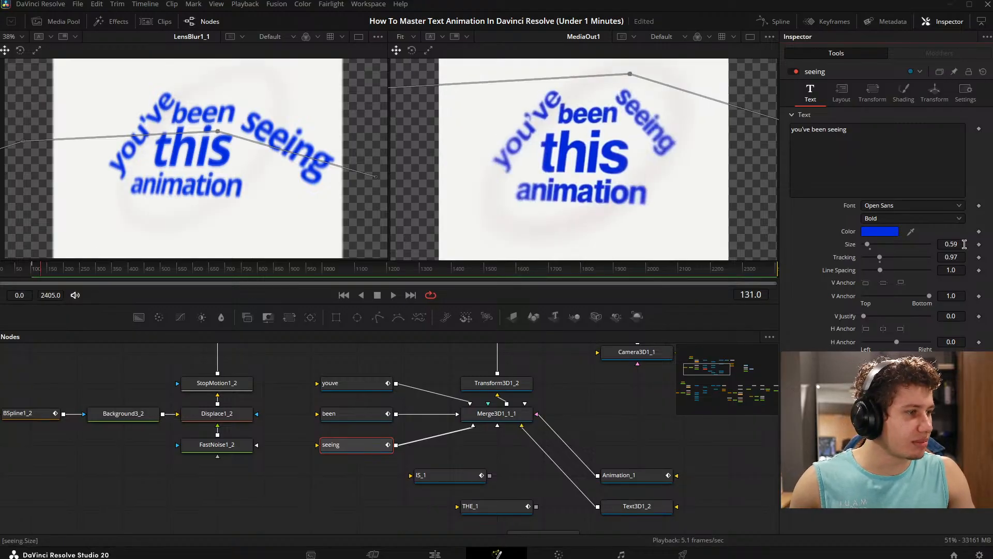
pyautogui.moveTo(954, 244)
pyautogui.mouseDown()
pyautogui.moveTo(938, 244)
pyautogui.moveTo(946, 244)
pyautogui.mouseUp()
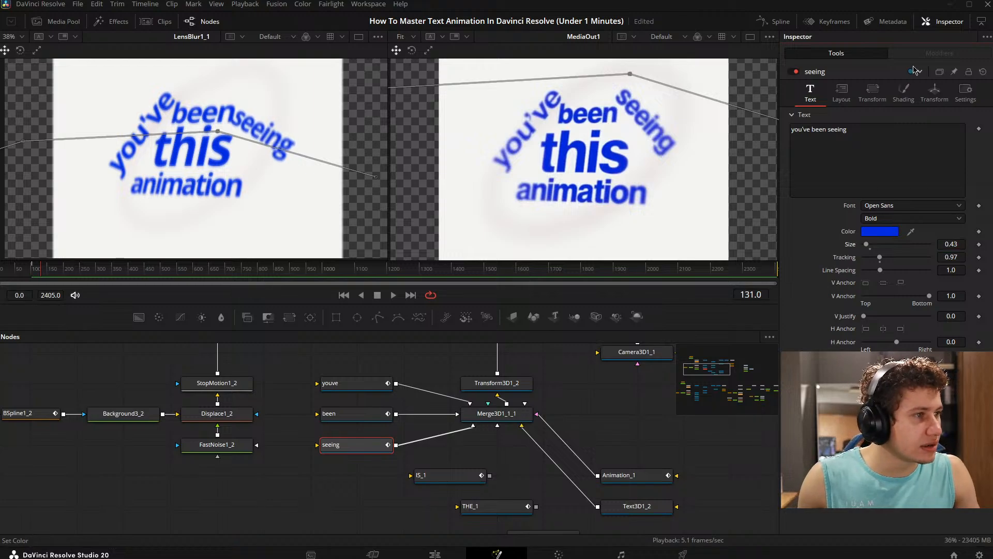
pyautogui.click(874, 101)
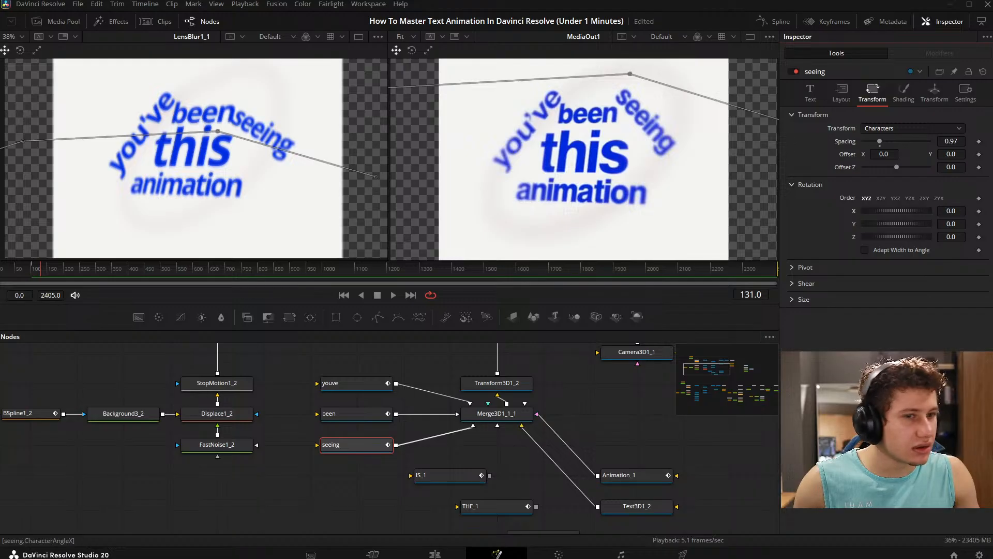
pyautogui.moveTo(959, 211); pyautogui.dragTo(924, 224)
pyautogui.click(896, 229)
pyautogui.click(896, 217)
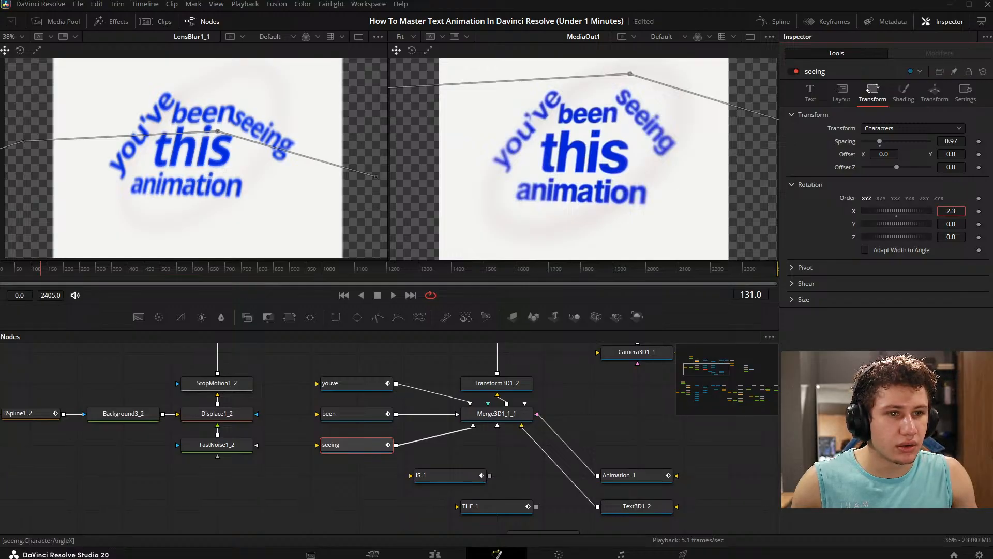
# - Set the seeing text's layout rotation to X -2.1, Y 17.8, Z -24.8 and its layout center Y to 1.185
pyautogui.click(841, 93)
pyautogui.moveTo(962, 225); pyautogui.dragTo(938, 251)
pyautogui.moveTo(946, 143); pyautogui.dragTo(966, 143)
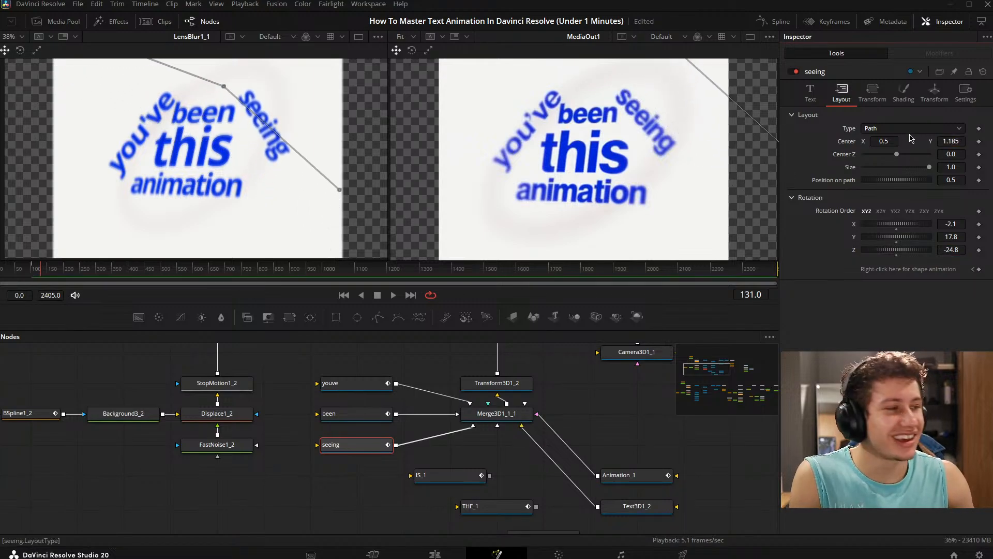
# - Fine-tune the seeing text's layout to center X 0.448, Y 1.194 and rotation X 10.3, Y 28.9 to match the reference
pyautogui.moveTo(886, 141); pyautogui.dragTo(872, 141)
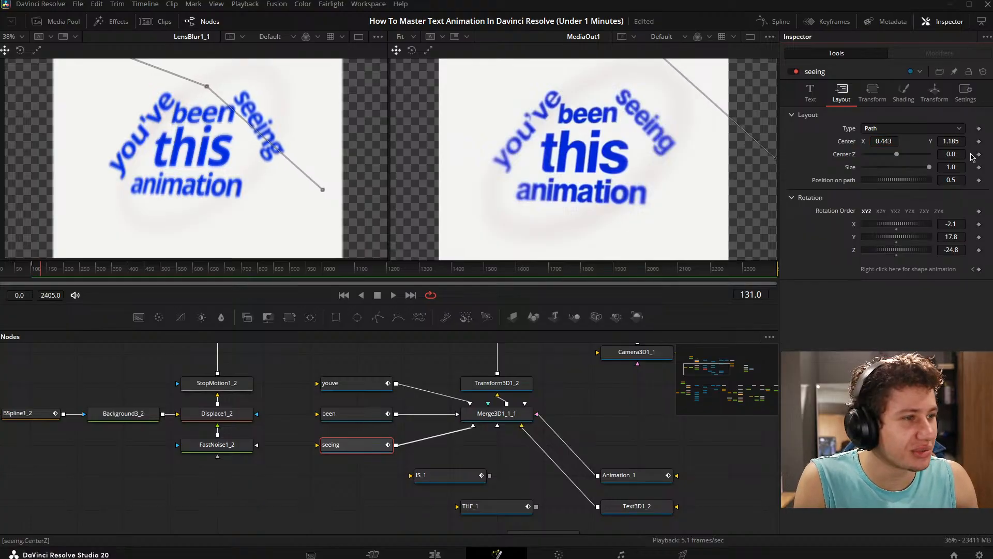
pyautogui.moveTo(950, 223); pyautogui.dragTo(961, 237)
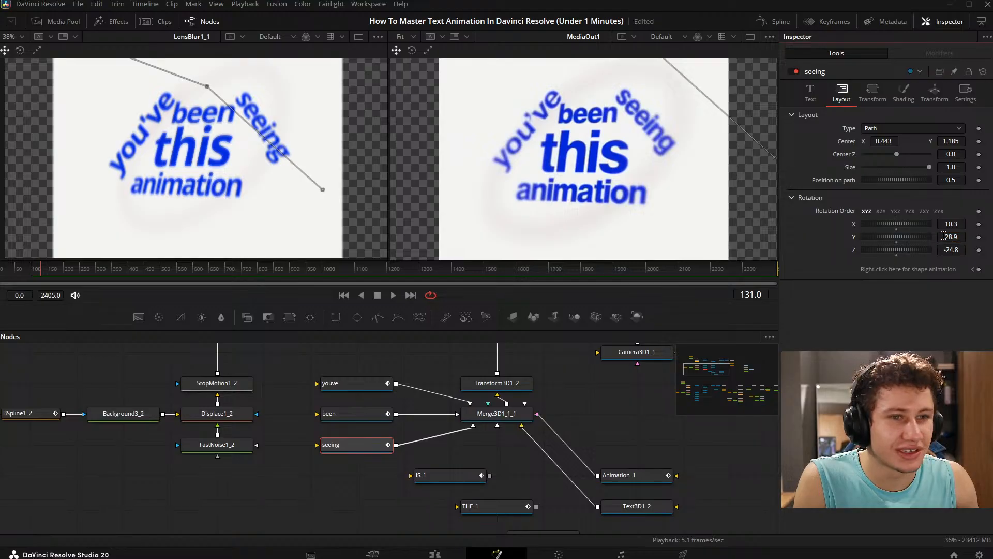
pyautogui.moveTo(954, 143); pyautogui.dragTo(956, 143)
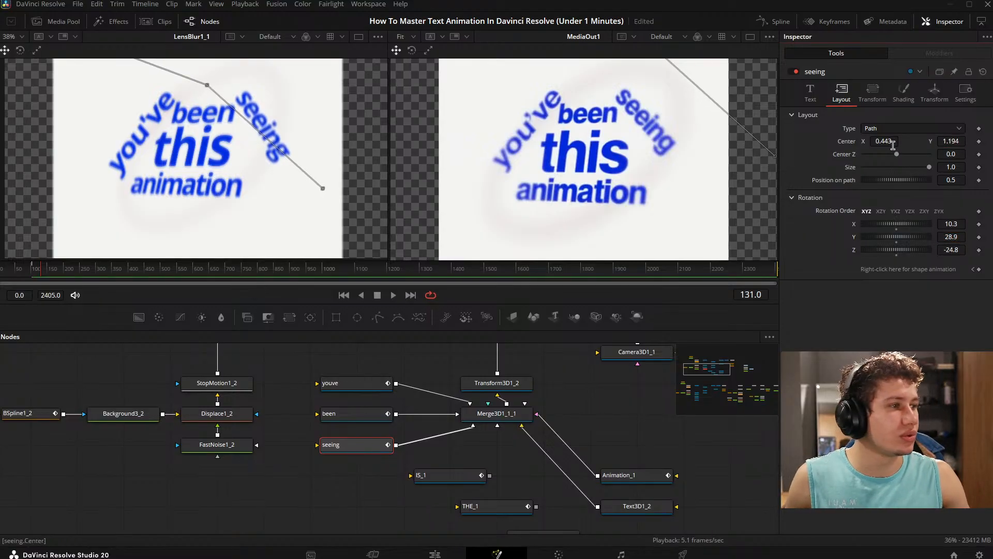
pyautogui.moveTo(893, 143)
pyautogui.mouseDown()
pyautogui.moveTo(881, 143)
pyautogui.moveTo(889, 143)
pyautogui.mouseUp()
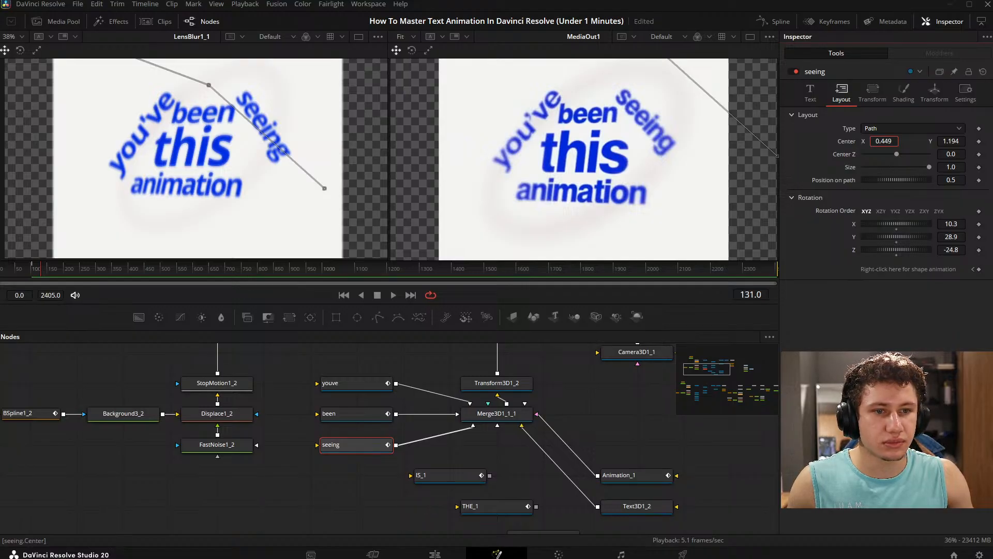
pyautogui.moveTo(889, 143); pyautogui.dragTo(888, 144)
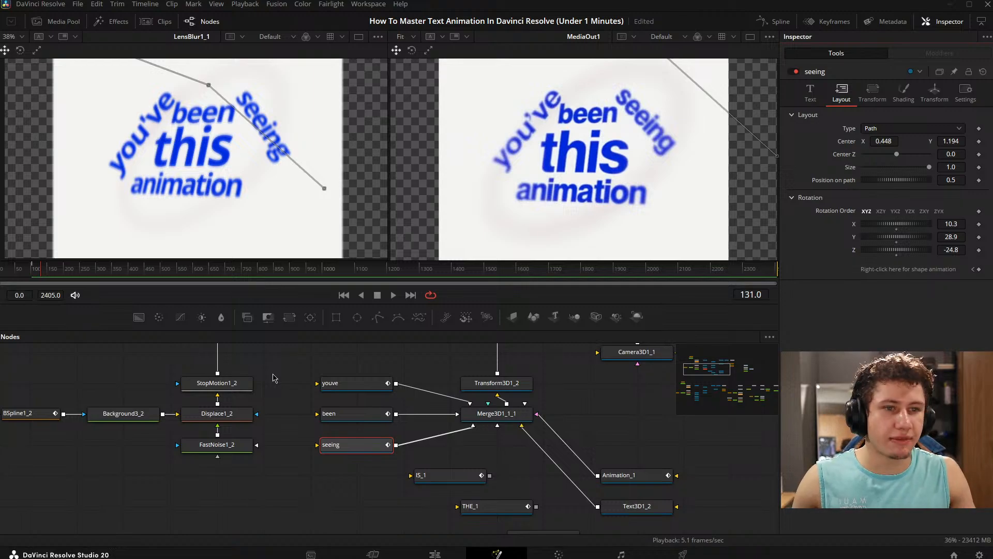
# - Set the seeing text's character rotation to Y 11.4 and Z 4.2, undoing the trial change to its X rotation
pyautogui.click(872, 94)
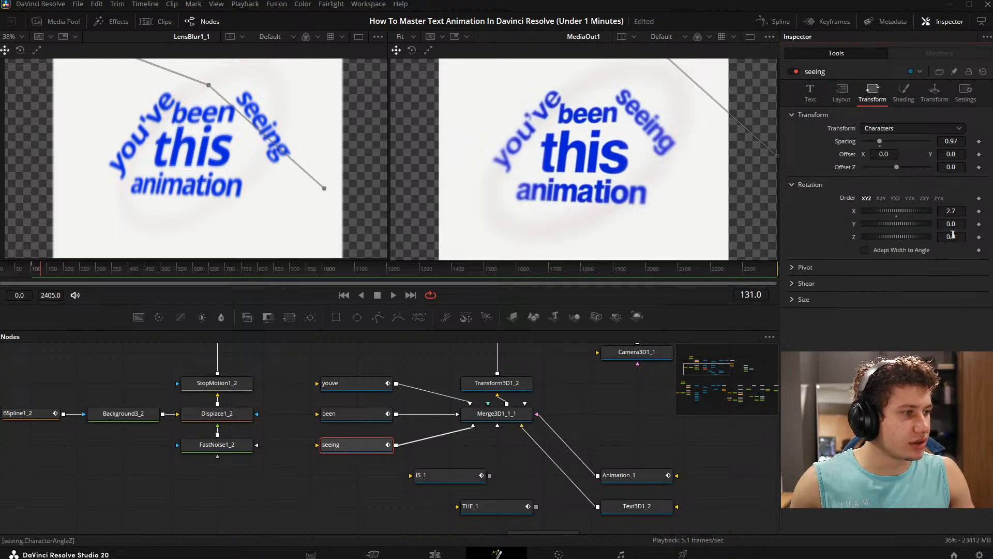
pyautogui.moveTo(953, 234)
pyautogui.mouseDown()
pyautogui.moveTo(967, 235)
pyautogui.moveTo(957, 224)
pyautogui.moveTo(973, 224)
pyautogui.moveTo(960, 211)
pyautogui.moveTo(968, 211)
pyautogui.moveTo(948, 221)
pyautogui.mouseUp()
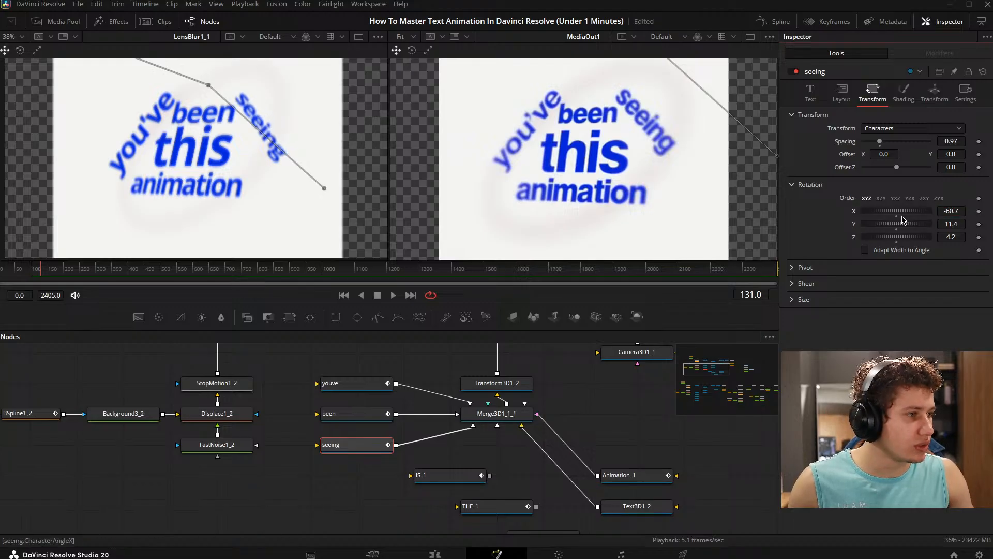
pyautogui.hotkey('ctrl', 'z')
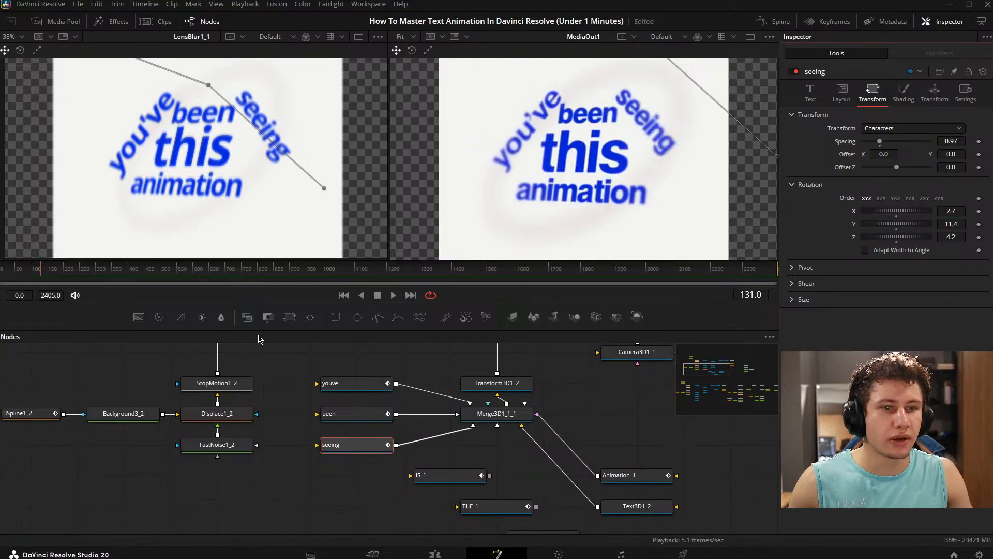
pyautogui.click(290, 365)
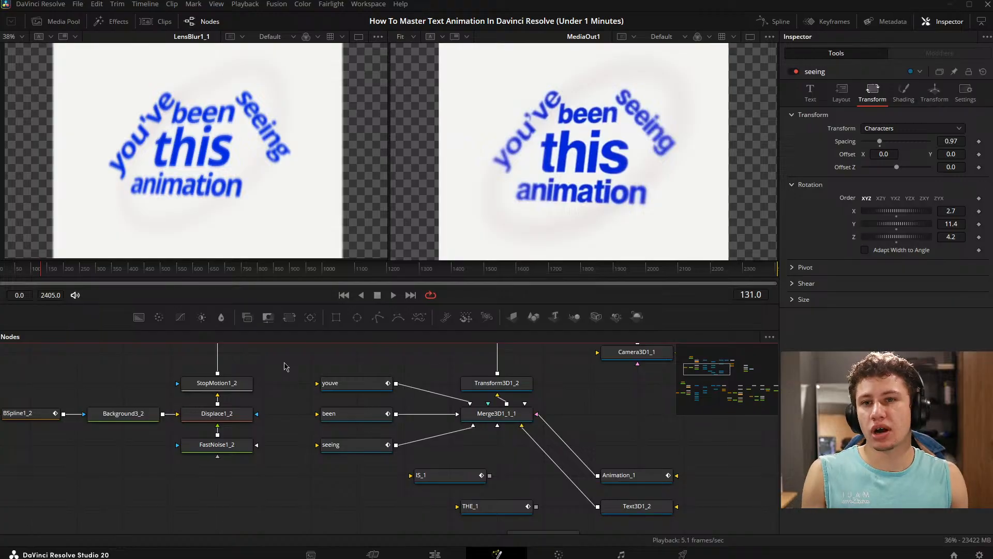
# - Line up the IS_1, THE_1 and TEXT_1 nodes in a column below the seeing node
pyautogui.hscroll(5, 364, 373)
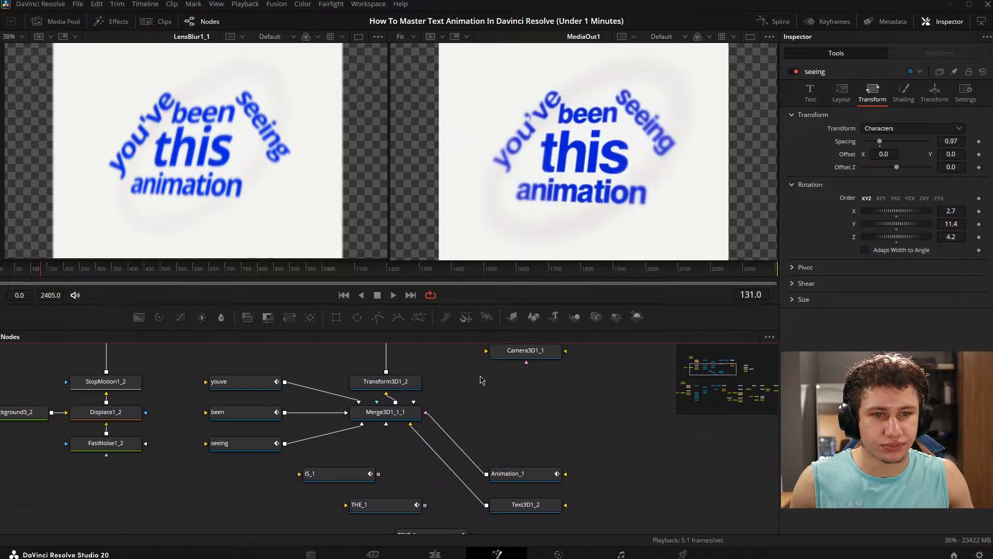
pyautogui.scroll(-5, 569, 414)
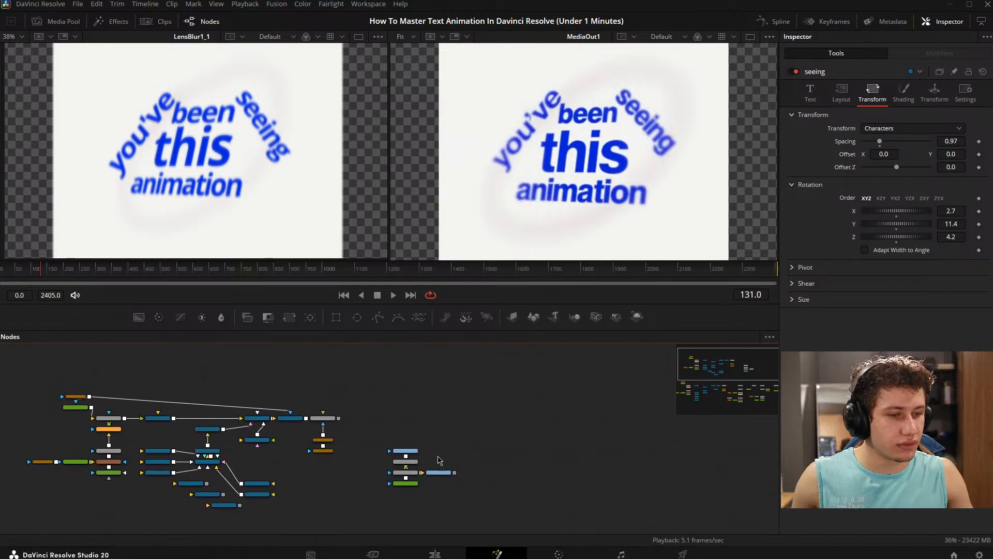
pyautogui.scroll(5, 439, 460)
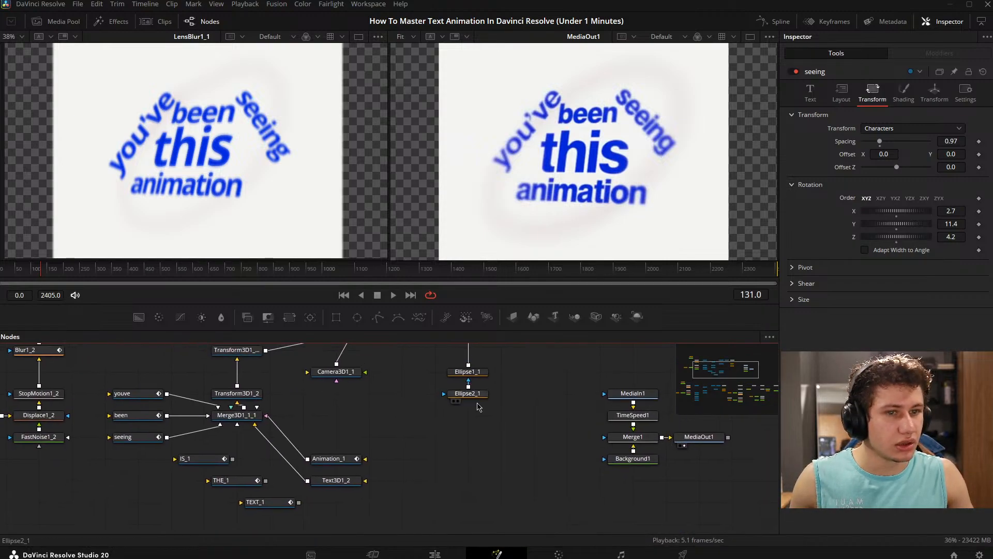
pyautogui.moveTo(477, 403); pyautogui.dragTo(574, 408)
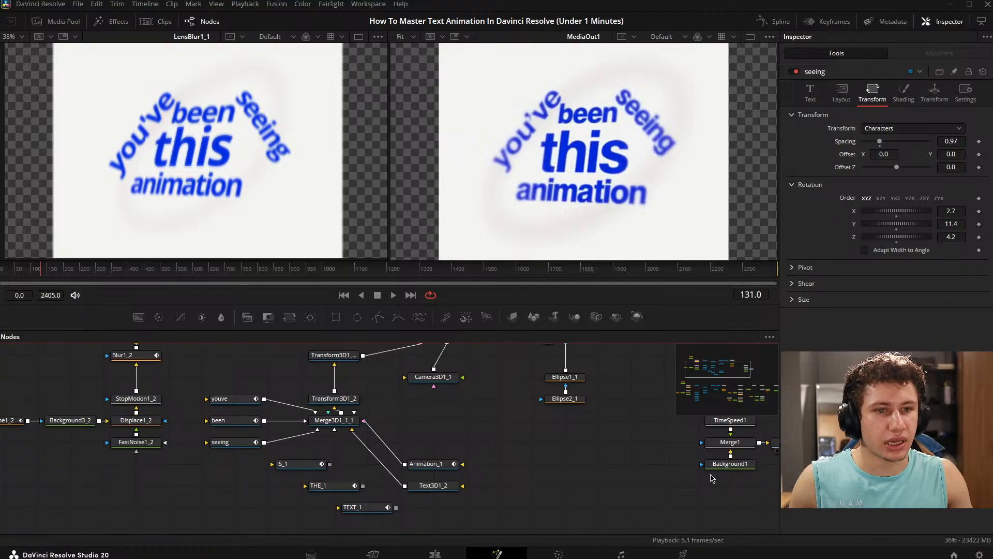
pyautogui.moveTo(480, 460); pyautogui.dragTo(539, 462)
pyautogui.moveTo(394, 424); pyautogui.dragTo(416, 416)
pyautogui.moveTo(385, 459); pyautogui.dragTo(322, 481)
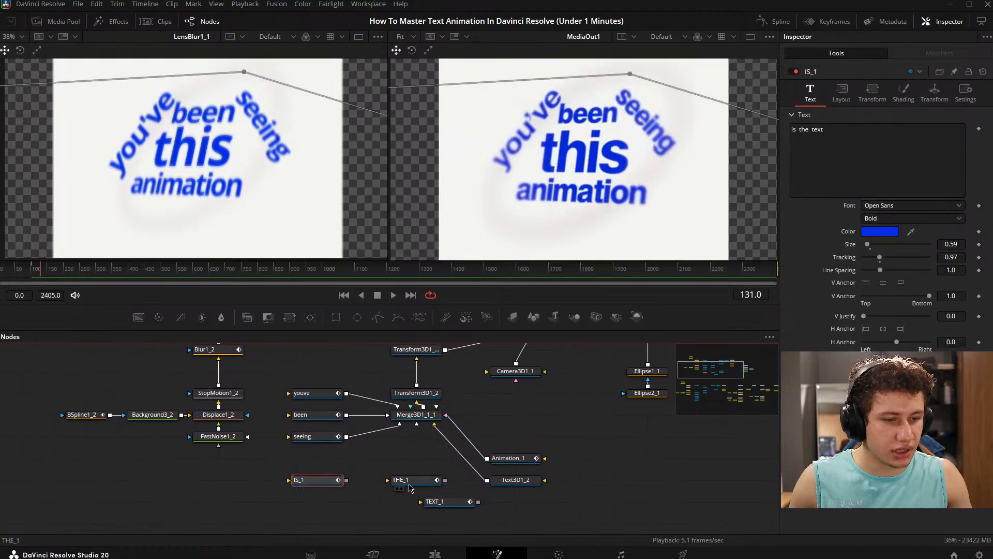
pyautogui.moveTo(411, 482); pyautogui.dragTo(317, 503)
pyautogui.moveTo(479, 503); pyautogui.dragTo(250, 498)
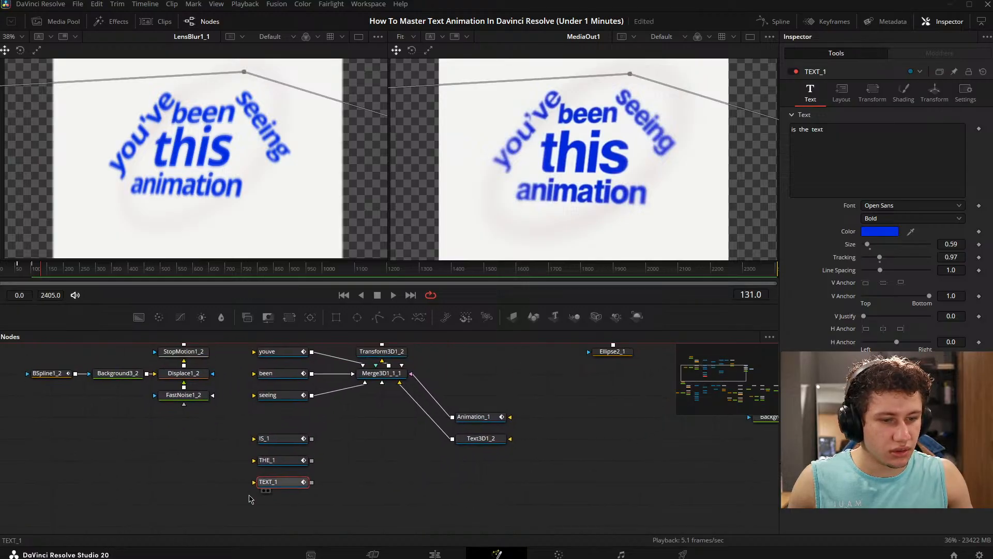
pyautogui.moveTo(498, 454); pyautogui.dragTo(496, 468)
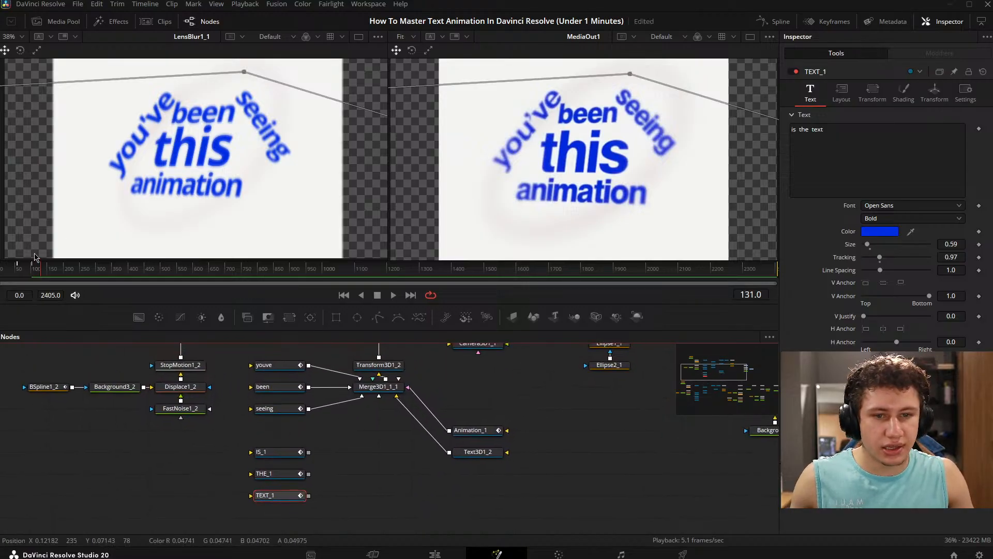
# - Connect the IS_1, THE_1 and TEXT_1 nodes to Merge3D1_1_1 and move the playhead to frame 122
pyautogui.moveTo(309, 451); pyautogui.dragTo(379, 396)
pyautogui.moveTo(308, 473); pyautogui.dragTo(398, 395)
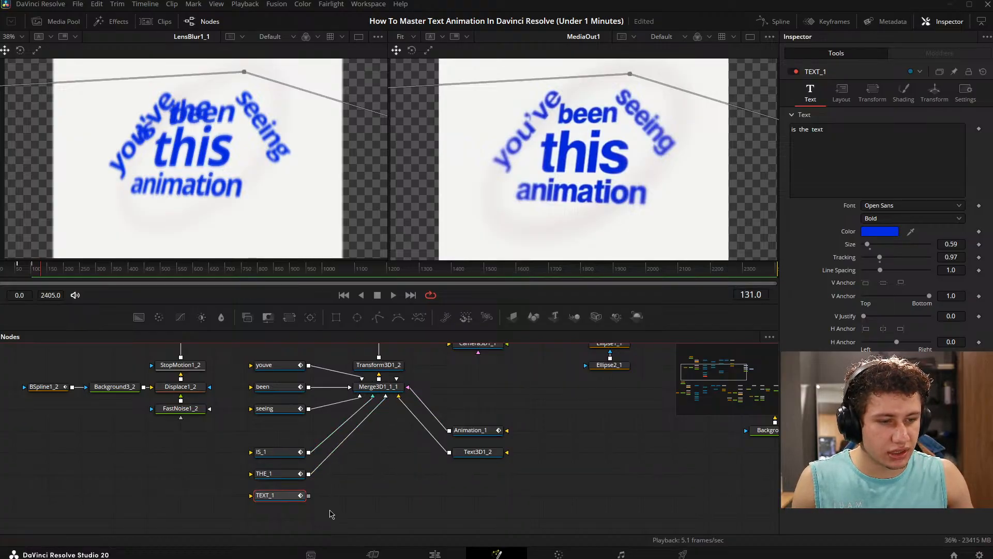
pyautogui.moveTo(309, 495); pyautogui.dragTo(393, 391)
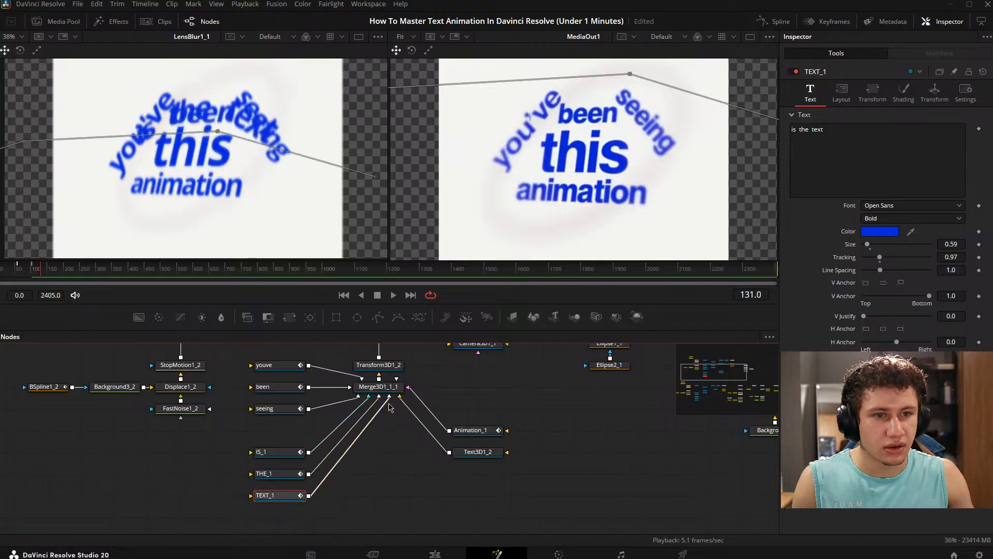
pyautogui.click(383, 454)
pyautogui.moveTo(383, 454); pyautogui.dragTo(461, 452)
pyautogui.moveTo(357, 417); pyautogui.dragTo(333, 423)
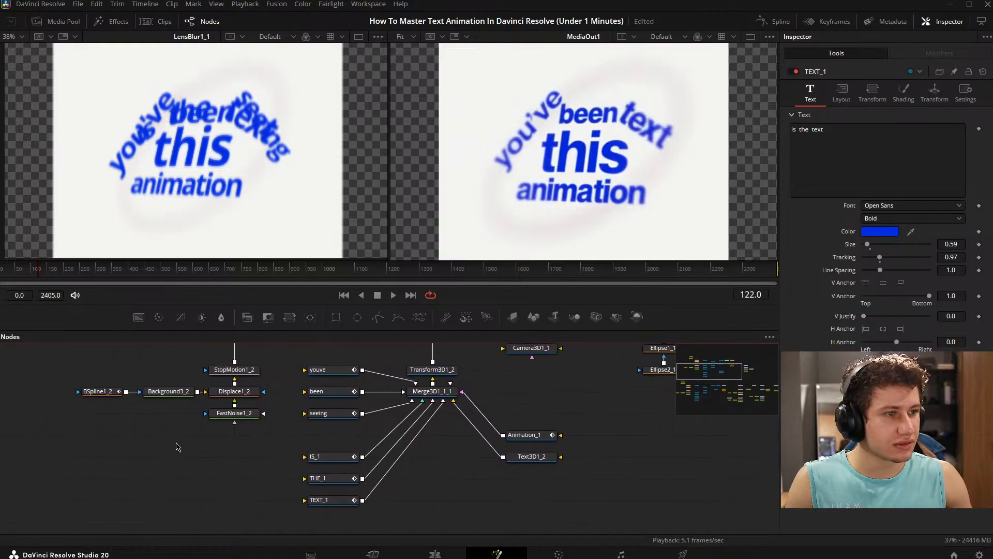
# - Set the IS_1 text's shading opacity to 0.0 at frame 110
pyautogui.click(28, 272)
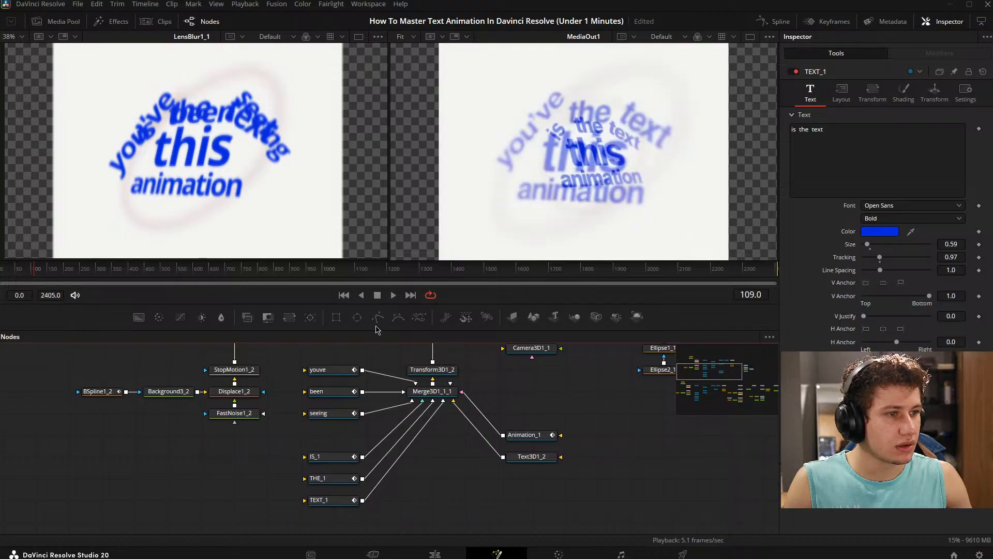
pyautogui.moveTo(414, 393); pyautogui.dragTo(410, 396)
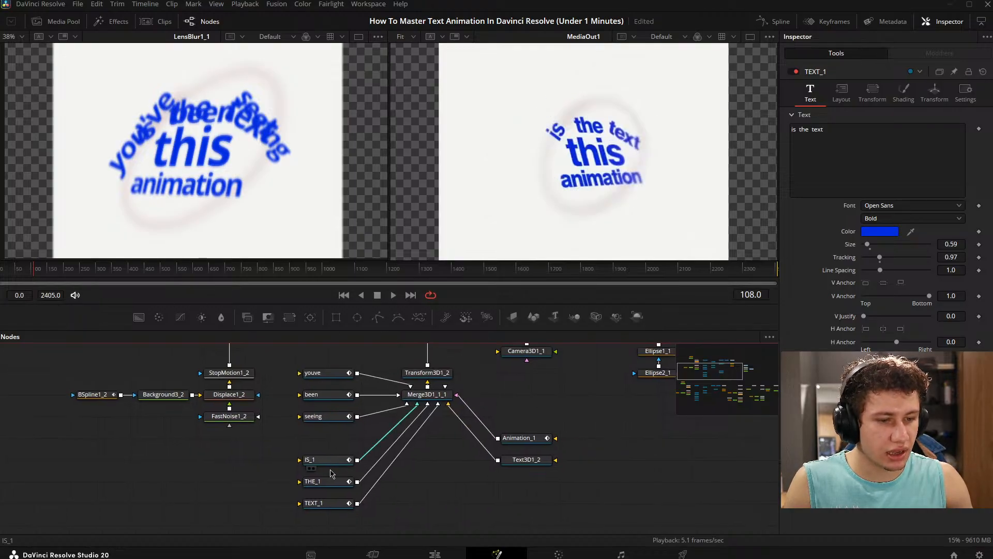
pyautogui.moveTo(334, 464); pyautogui.dragTo(337, 445)
pyautogui.click(337, 445)
pyautogui.click(903, 93)
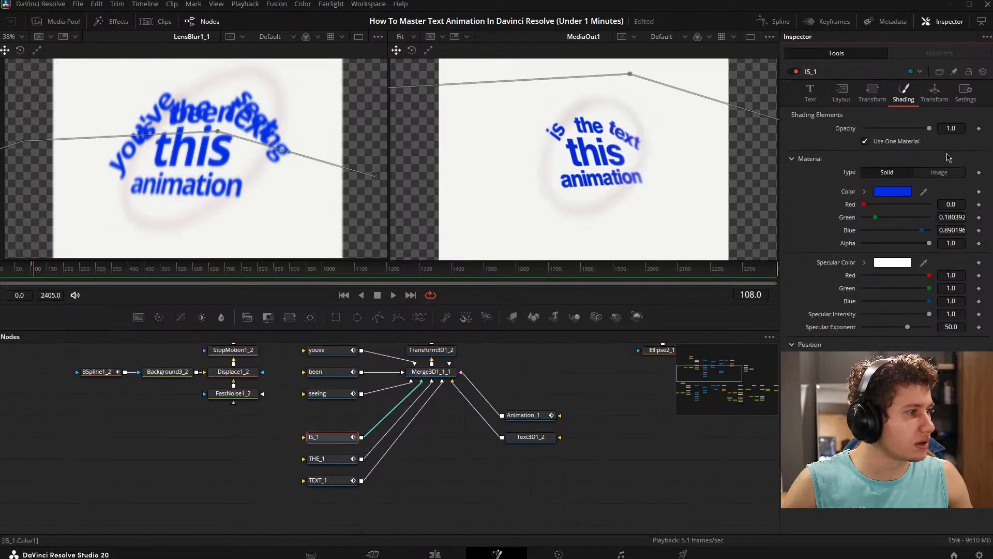
pyautogui.moveTo(363, 361); pyautogui.dragTo(340, 395)
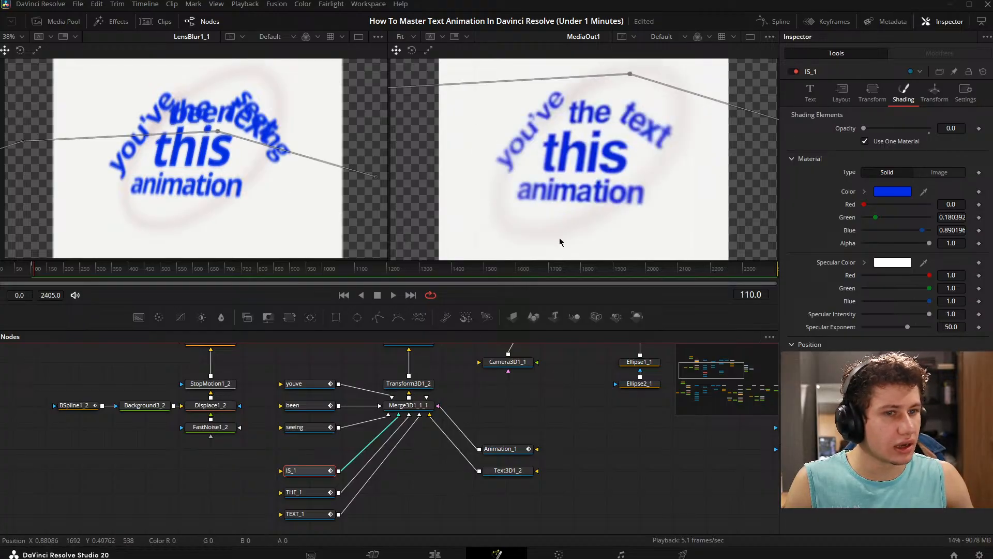
pyautogui.moveTo(393, 410); pyautogui.dragTo(366, 416)
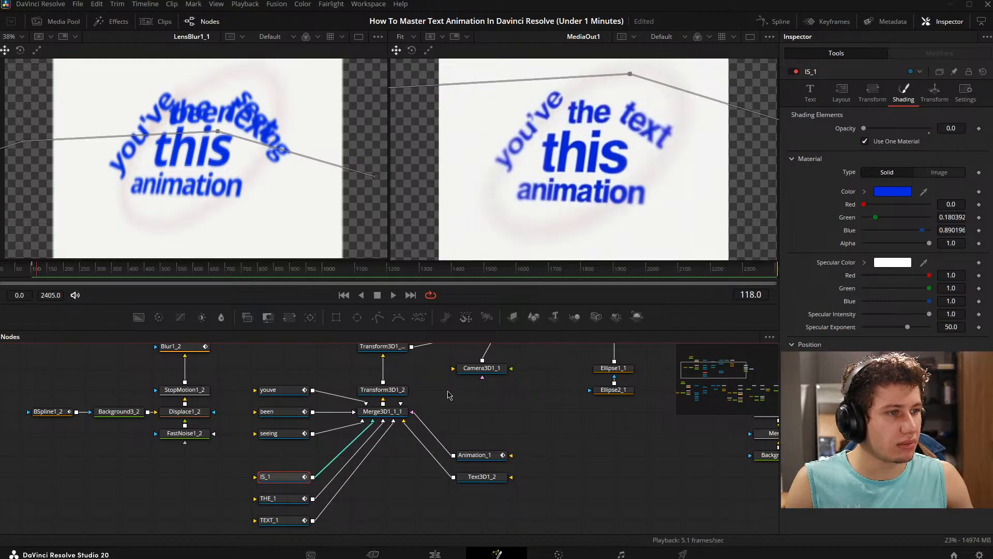
# - Open the THE_1 node's text settings
pyautogui.scroll(-2, 279, 501)
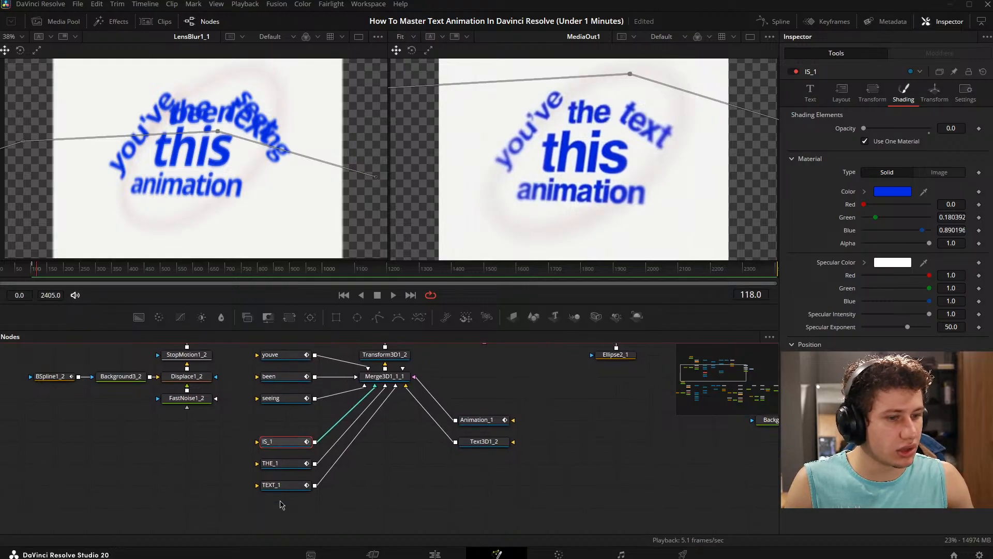
pyautogui.click(298, 463)
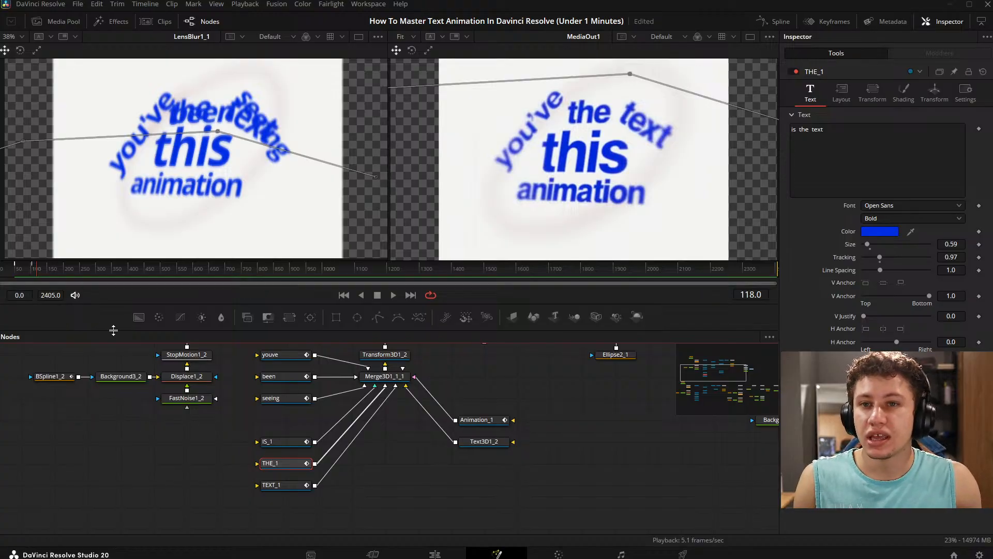
pyautogui.click(374, 471)
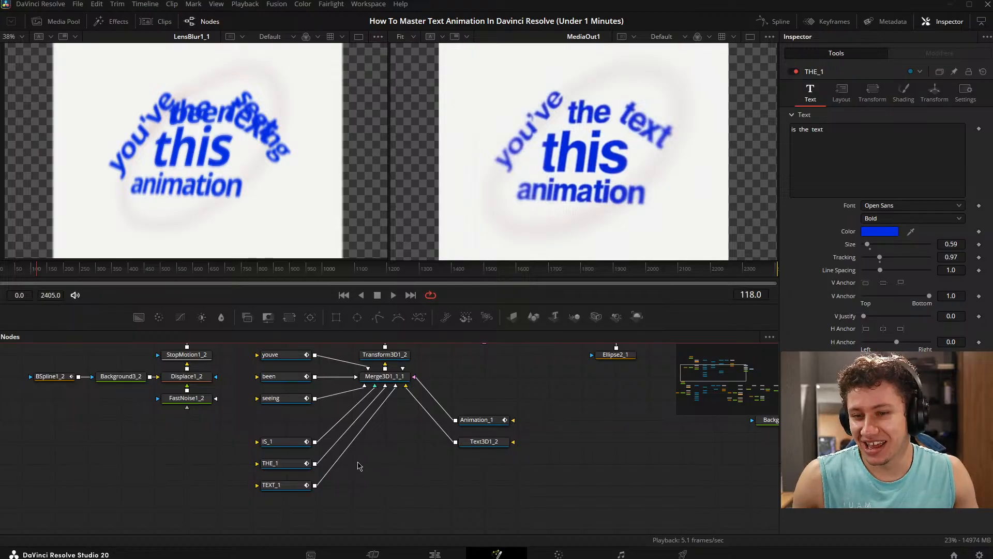
# - Examine the overall structure of the full node graph, covering both groups of animation nodes
pyautogui.scroll(-5, 399, 471)
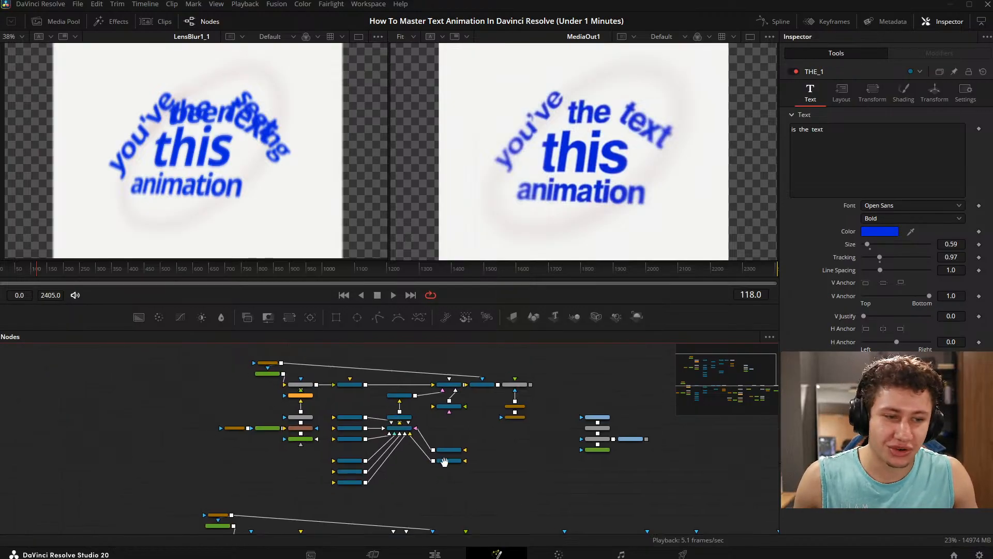
pyautogui.moveTo(685, 490); pyautogui.dragTo(466, 398)
pyautogui.scroll(-2, 383, 378)
pyautogui.moveTo(373, 372); pyautogui.dragTo(438, 415)
pyautogui.scroll(-2, 414, 406)
pyautogui.moveTo(181, 345); pyautogui.dragTo(627, 538)
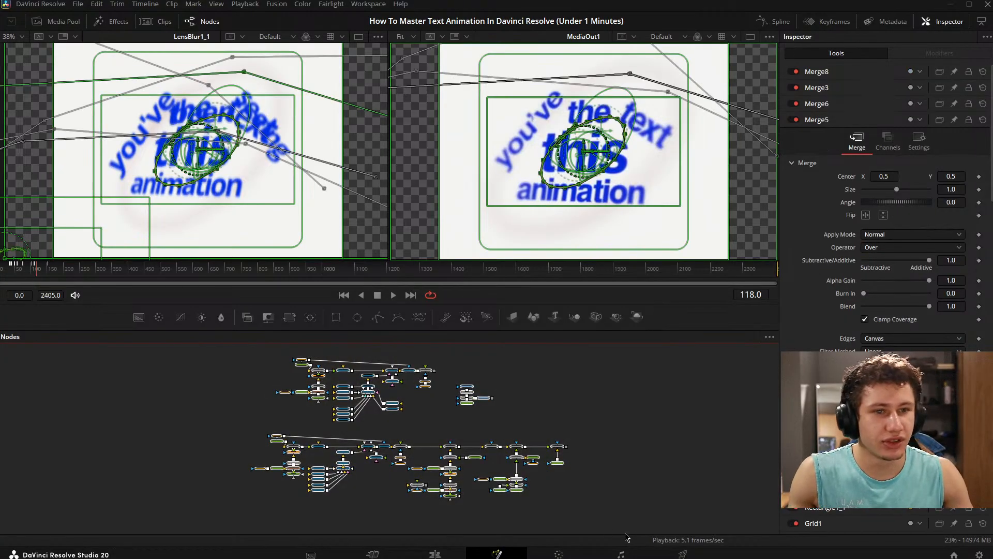
pyautogui.click(555, 428)
pyautogui.moveTo(526, 412); pyautogui.dragTo(498, 415)
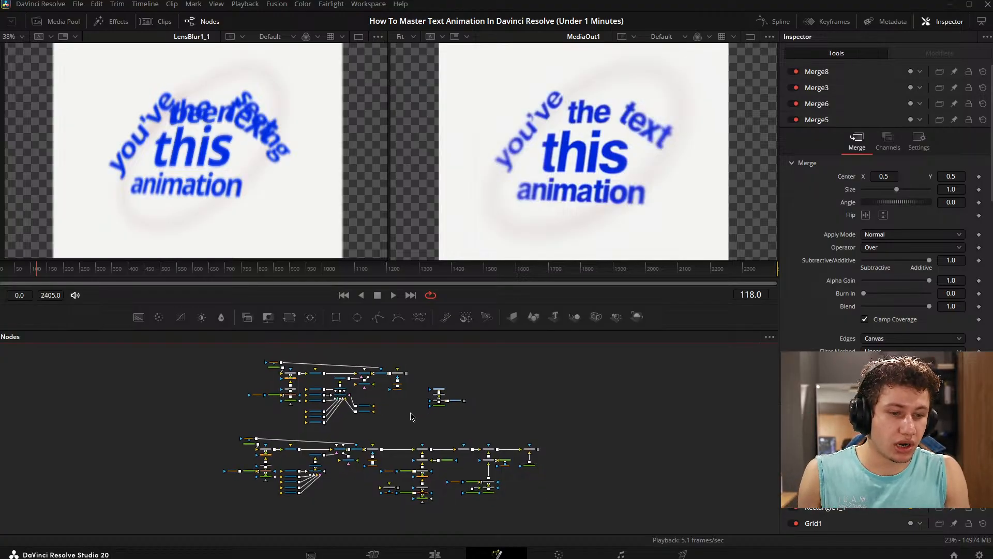
pyautogui.scroll(2, 380, 403)
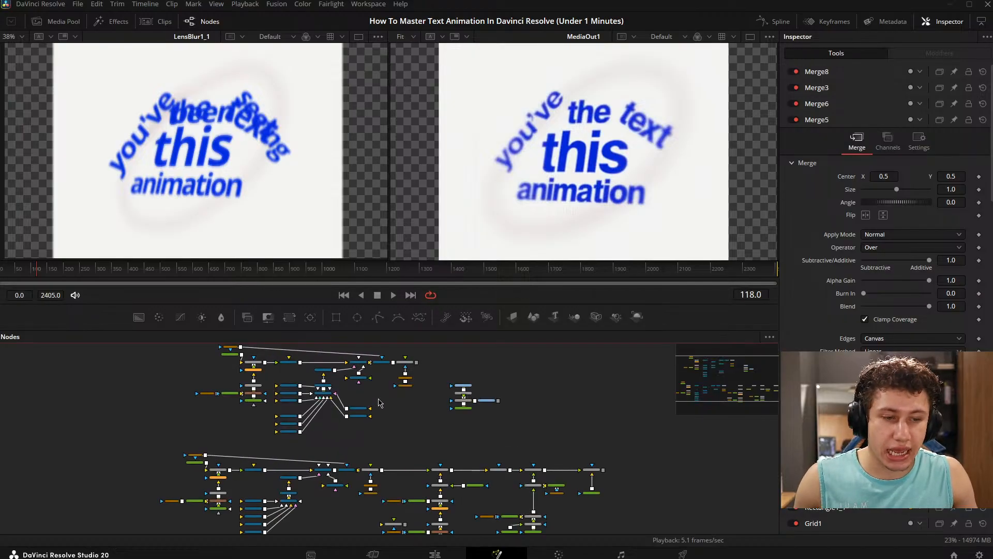
pyautogui.moveTo(533, 391); pyautogui.dragTo(449, 383)
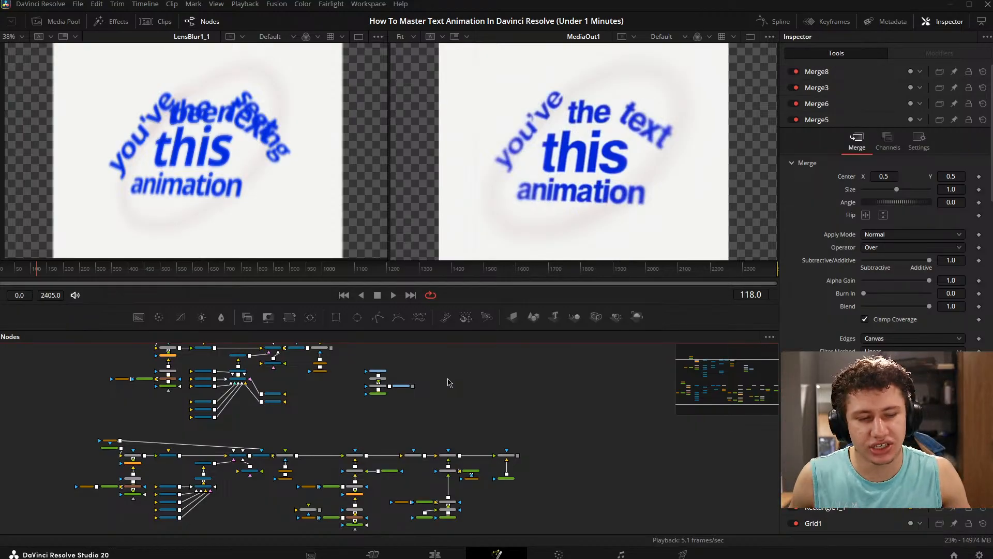
# - Disable the Fusion Composition clip on V2 of the edit timeline and go to the timeline's end at 00:01:07:46
pyautogui.click(450, 555)
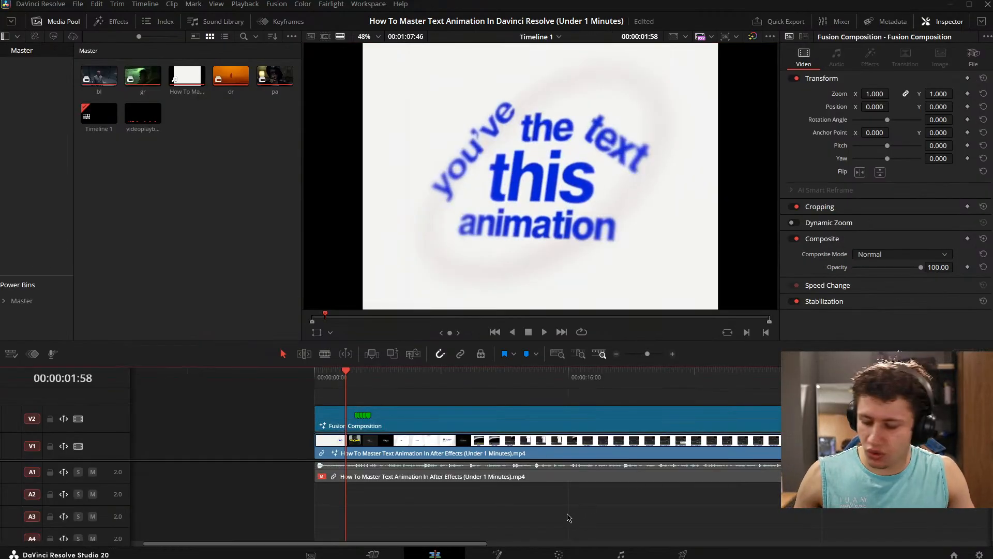
pyautogui.click(540, 413)
pyautogui.press('d')
pyautogui.hscroll(10, 722, 415)
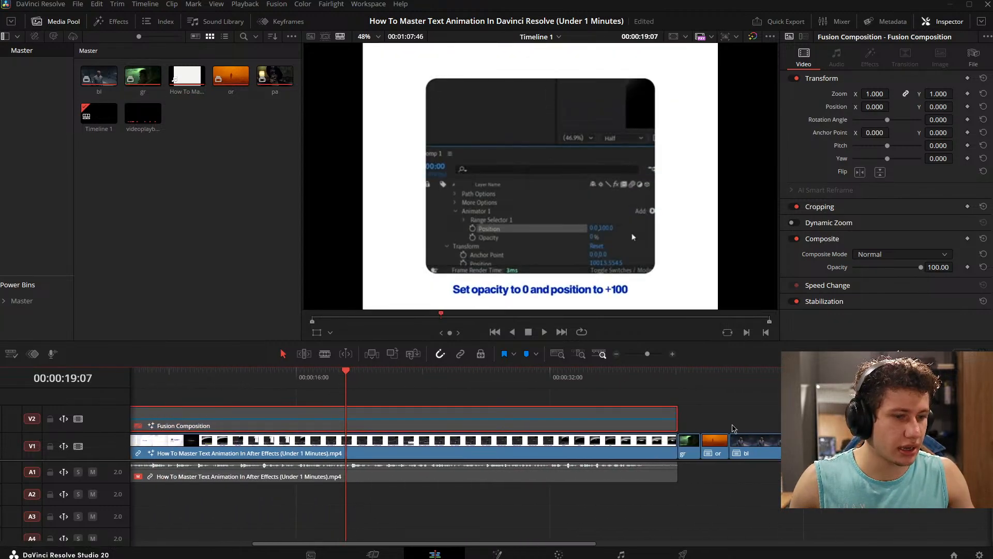
pyautogui.hscroll(10, 609, 423)
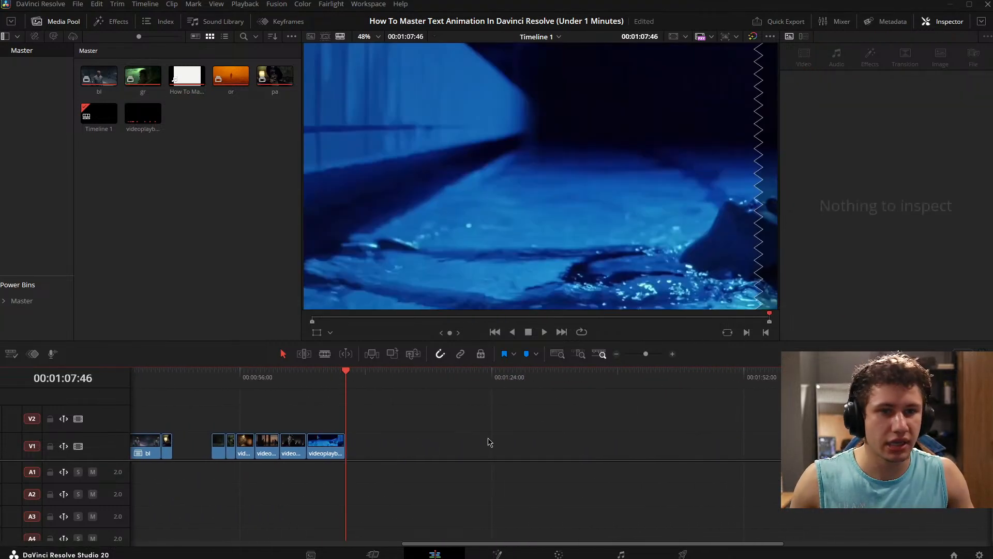
# - Add the Disney + Fusion generator to V1 directly after the last video clip
pyautogui.click(37, 22)
pyautogui.click(111, 21)
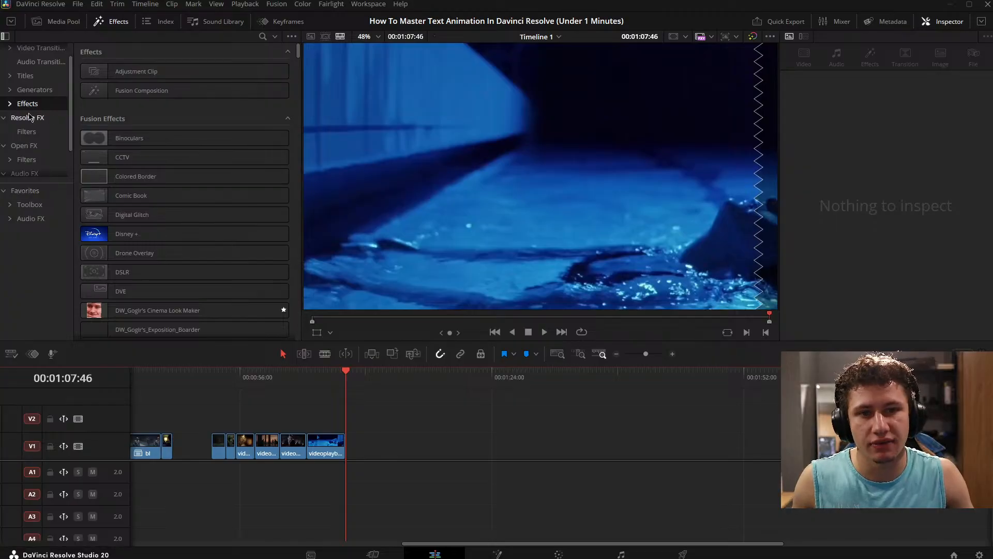
pyautogui.click(25, 93)
pyautogui.scroll(-6, 171, 150)
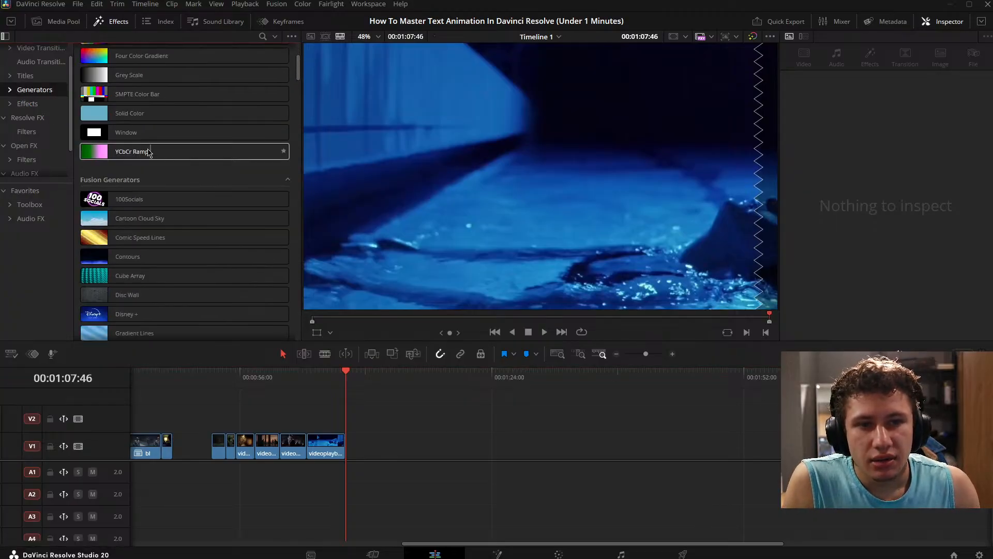
pyautogui.scroll(-3, 162, 142)
pyautogui.moveTo(176, 141); pyautogui.dragTo(348, 451)
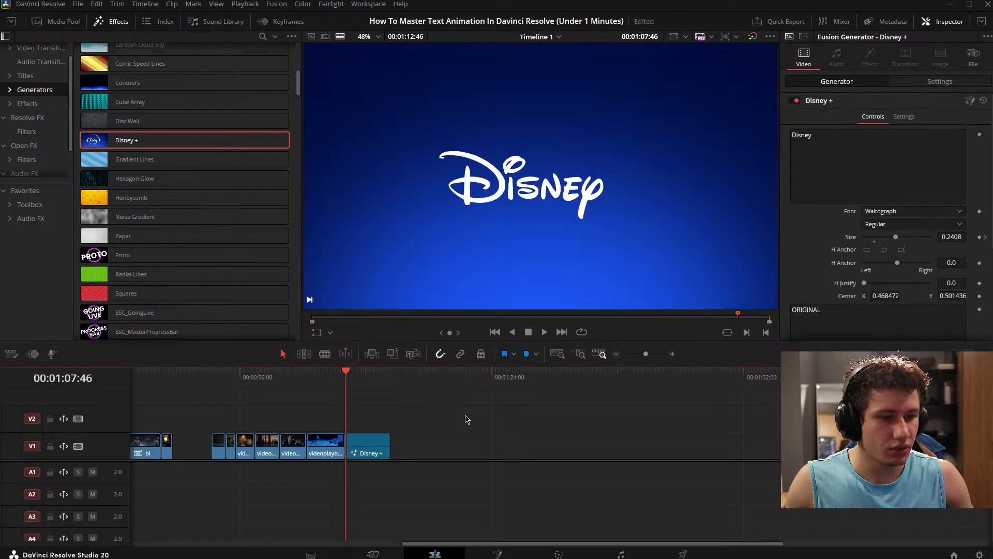
# - Play the Disney + logo animation and undo the generator's insertion
pyautogui.press('space')
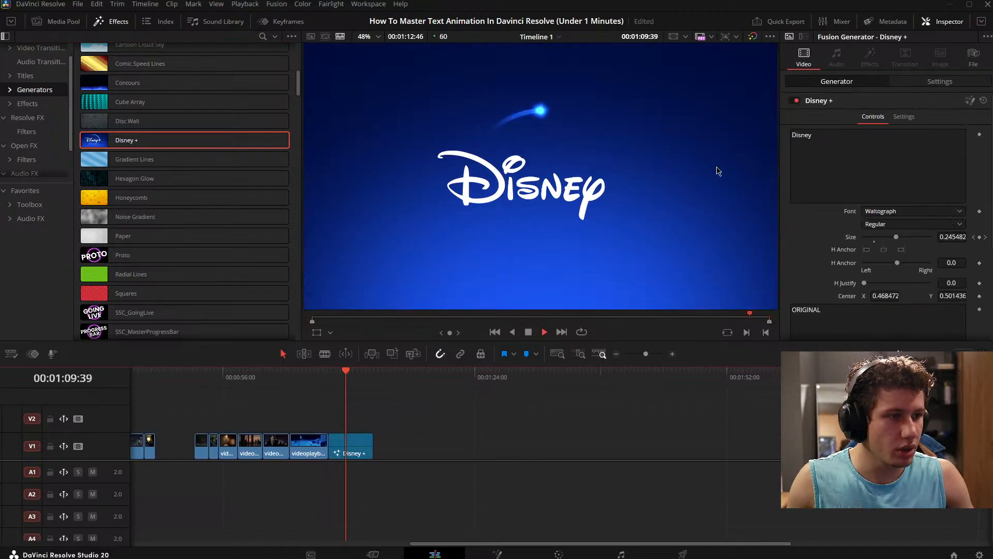
pyautogui.press('space')
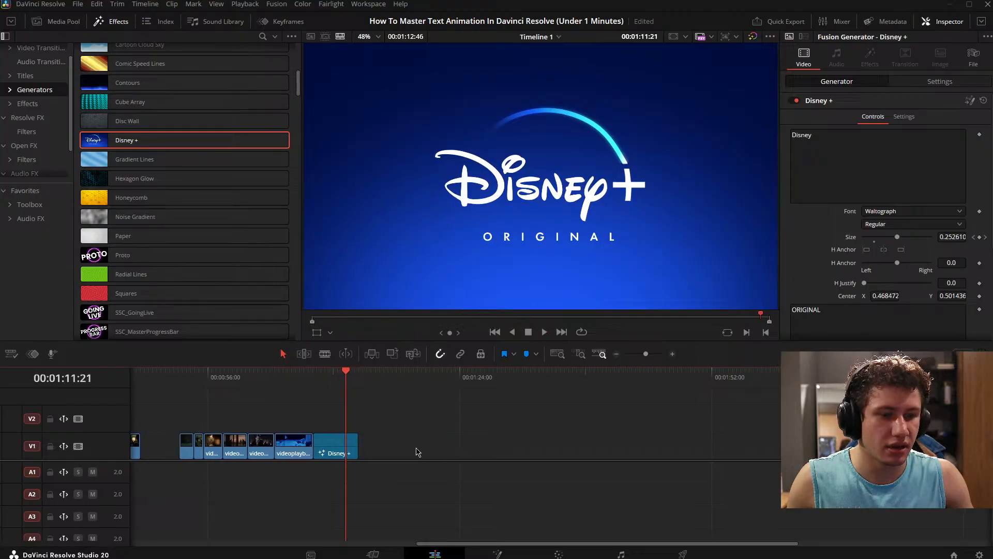
pyautogui.press('space')
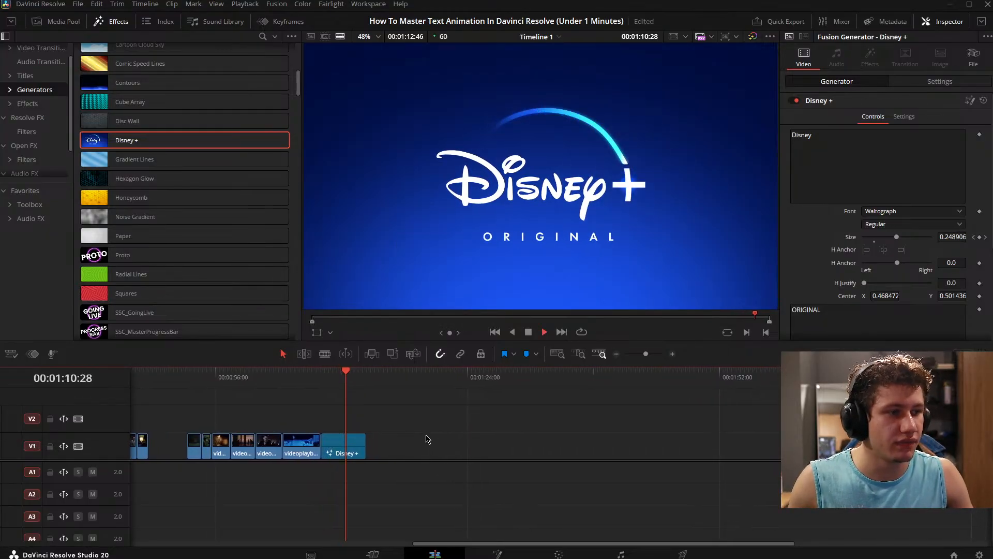
pyautogui.press('space')
pyautogui.hotkey('ctrl', 'z')
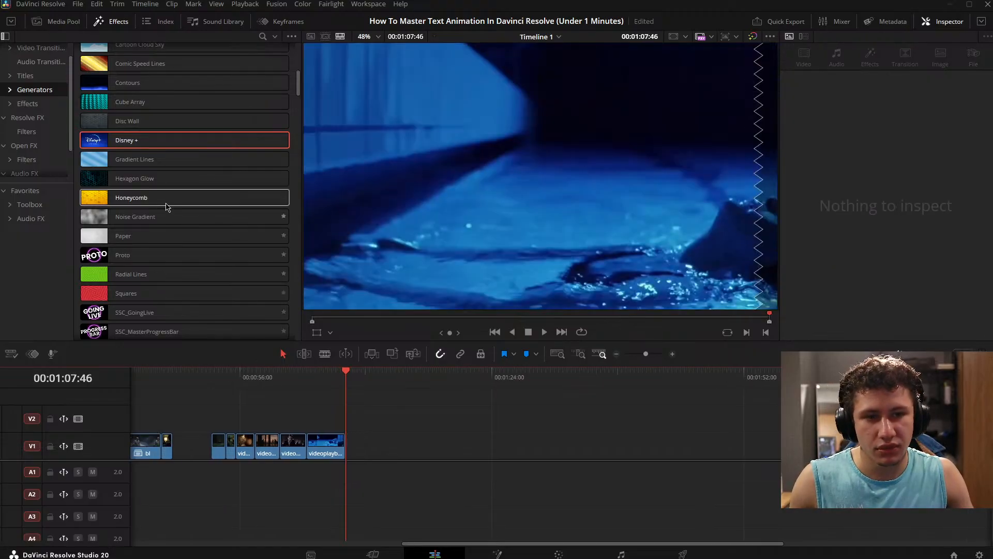
# - Search the generators for "leth" and add LethalCompany to V1 directly after the last video clip
pyautogui.scroll(-10, 171, 210)
pyautogui.scroll(15, 181, 67)
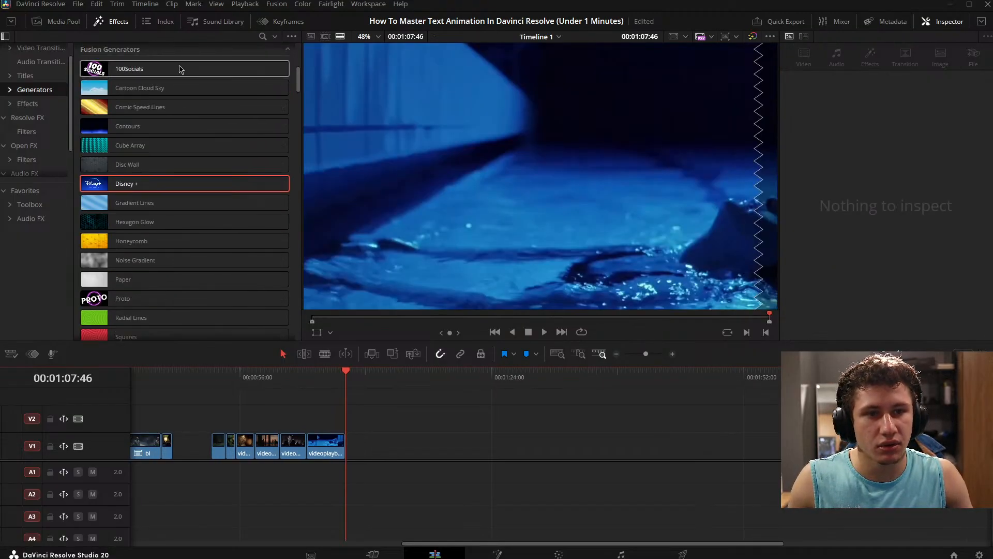
pyautogui.click(261, 36)
pyautogui.write('le')
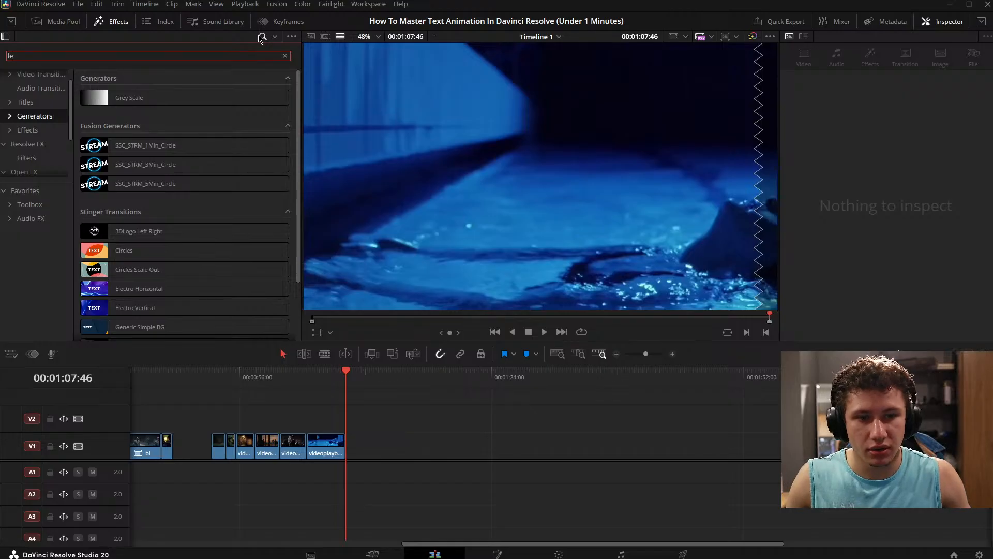
pyautogui.write('th')
pyautogui.moveTo(205, 98); pyautogui.dragTo(348, 452)
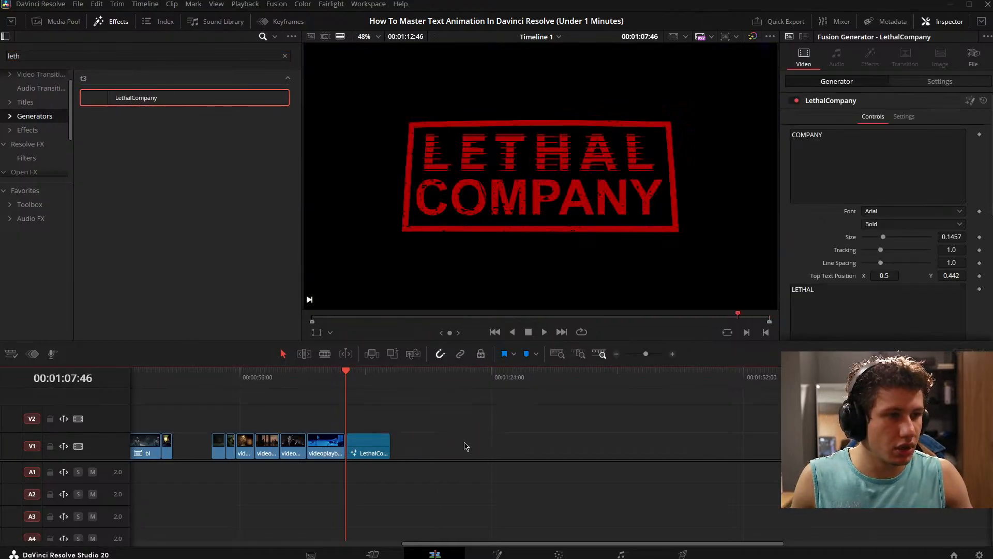
# - Play back the LethalCompany generator clip on the timeline
pyautogui.press('space')
pyautogui.press('space')
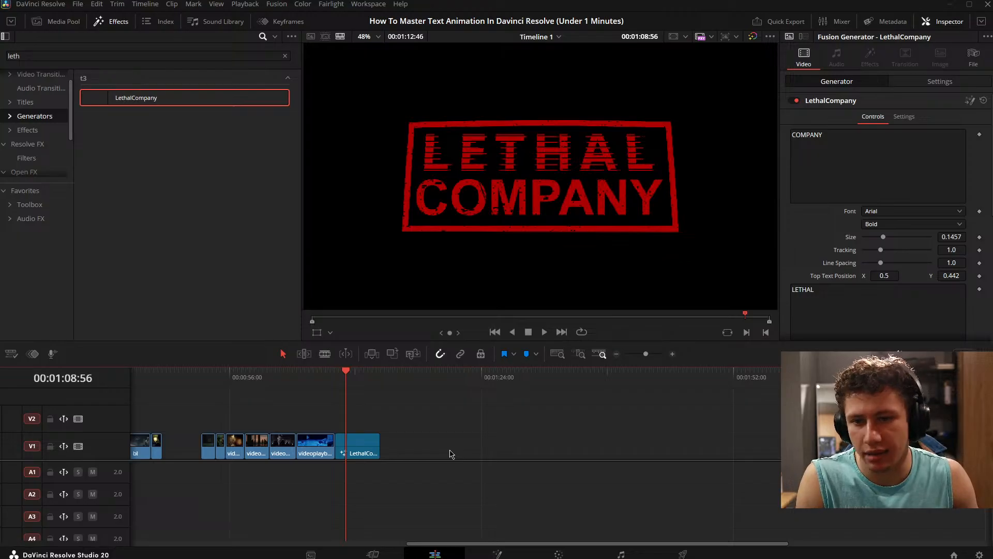
pyautogui.press('space')
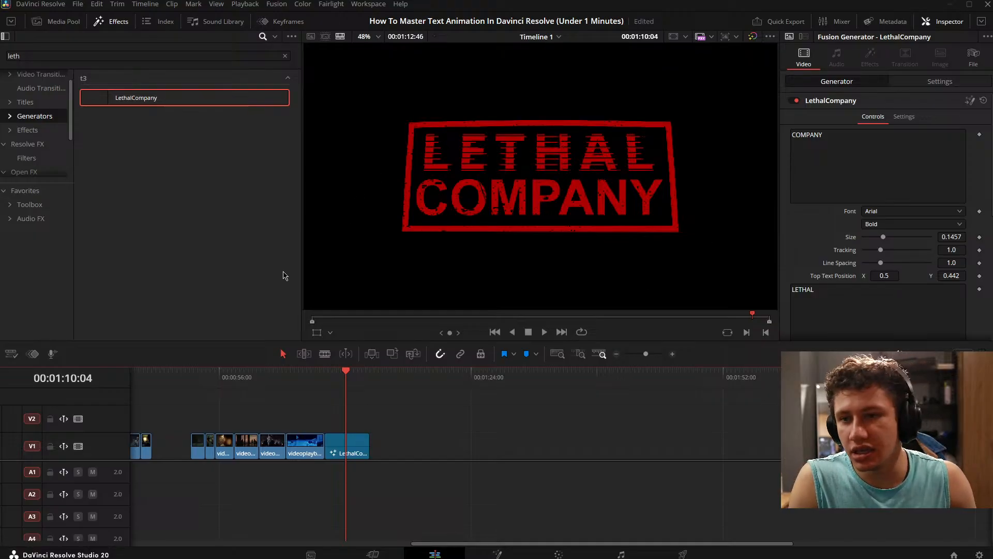
# - Examine the glitched LETHAL lettering and the distressed COMPANY texture up close and in full screen
pyautogui.scroll(3, 667, 175)
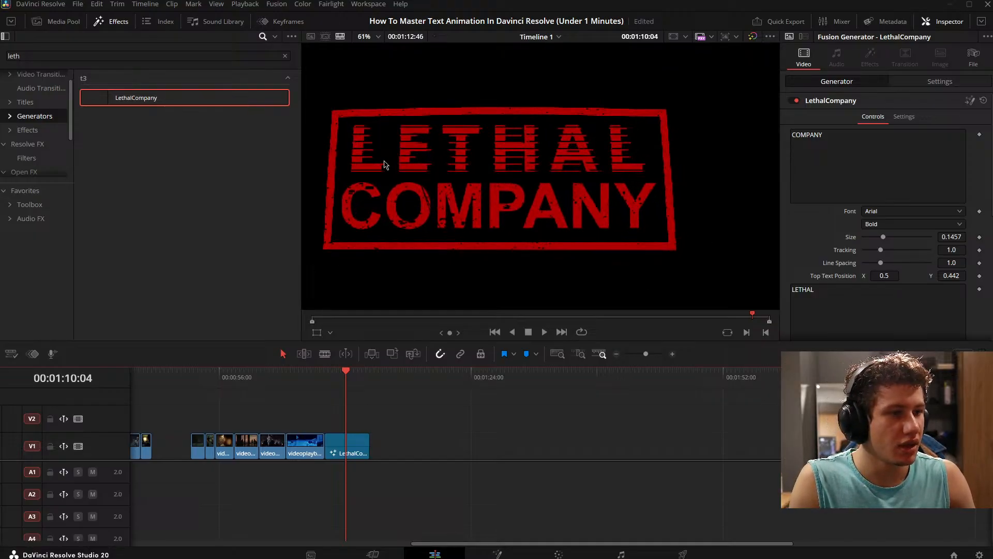
pyautogui.scroll(-3, 687, 172)
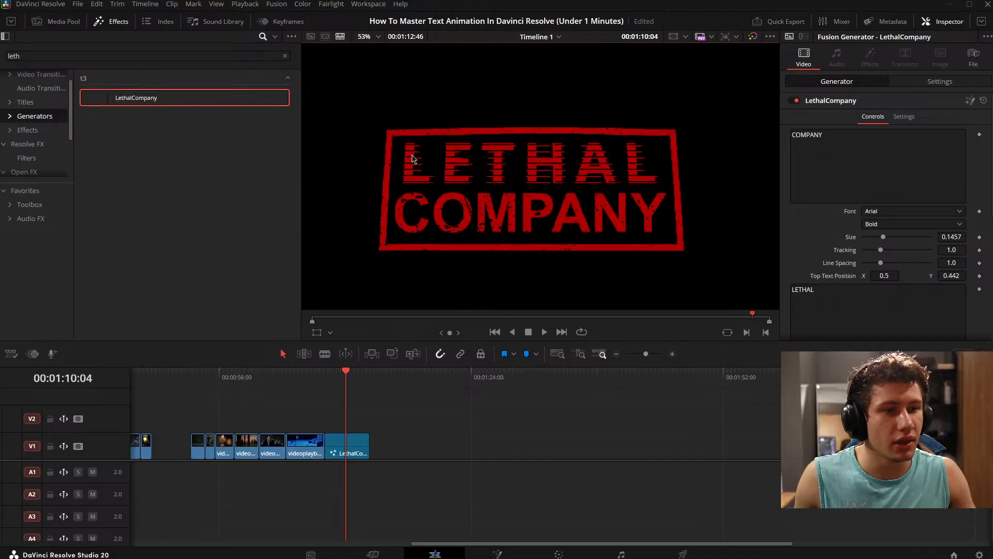
pyautogui.scroll(3, 420, 161)
pyautogui.scroll(2, 420, 161)
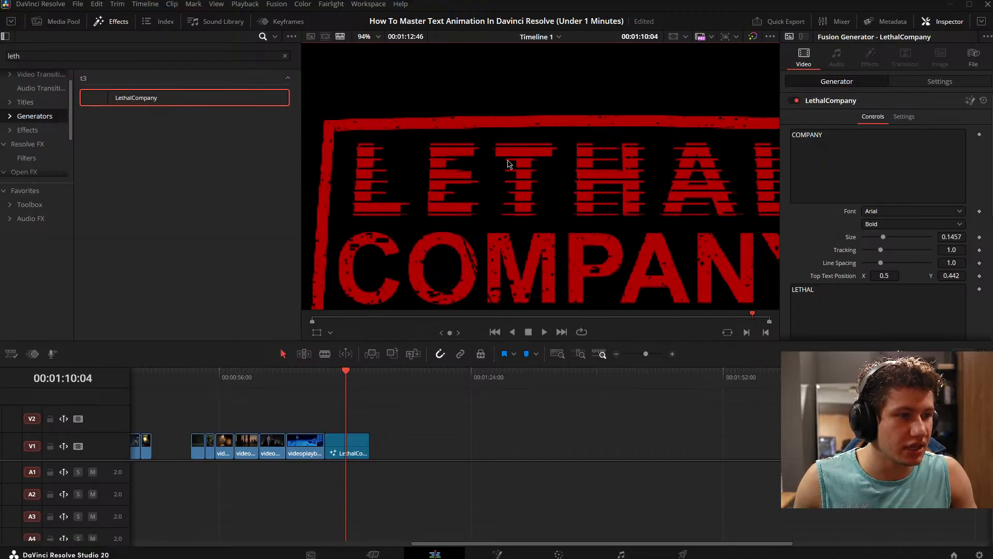
pyautogui.scroll(3, 508, 164)
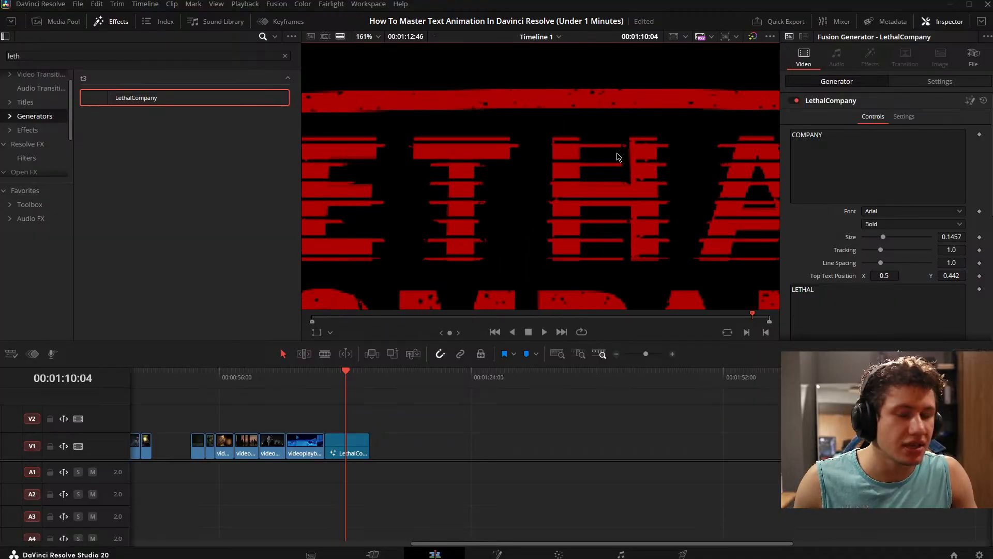
pyautogui.scroll(-4, 594, 170)
pyautogui.scroll(2, 471, 181)
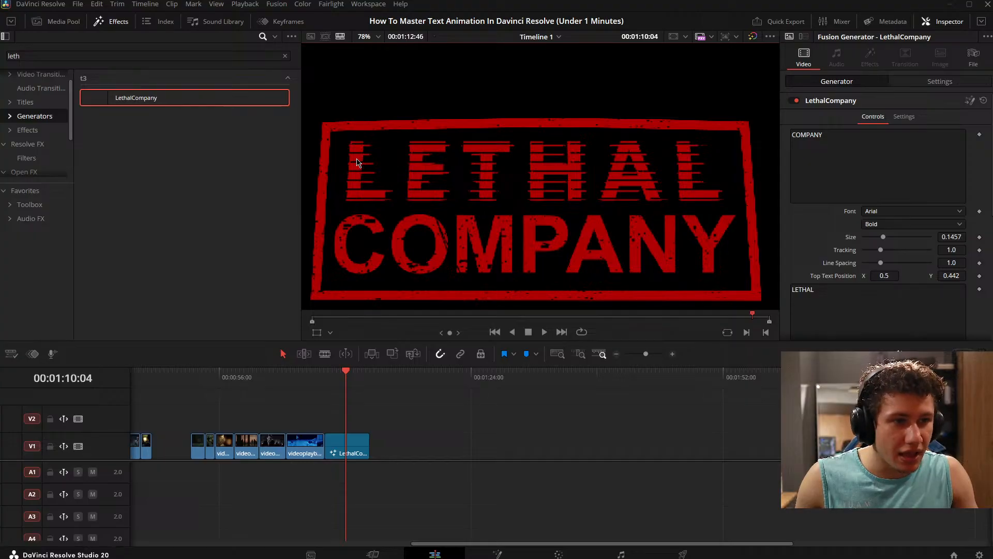
pyautogui.hotkey('ctrl', 'f')
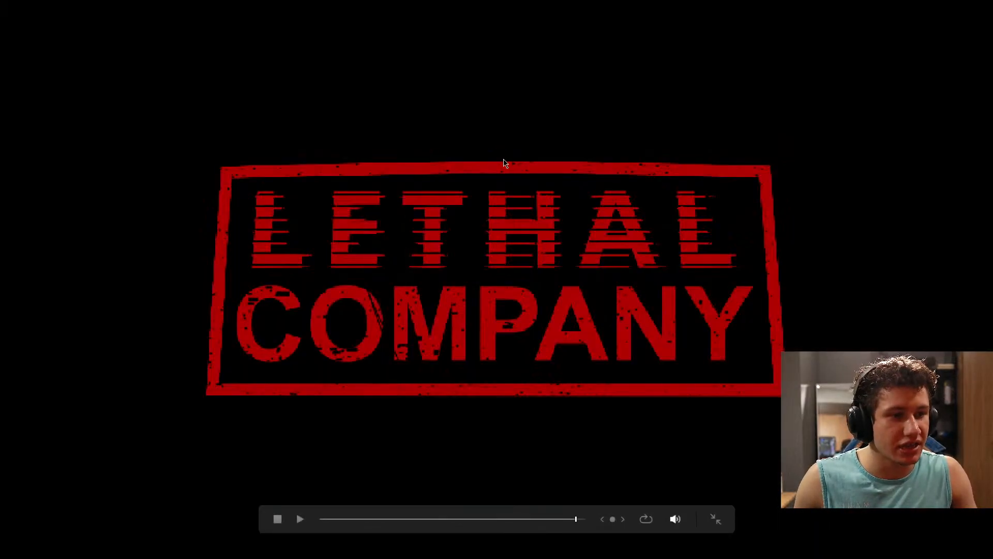
pyautogui.press('Escape')
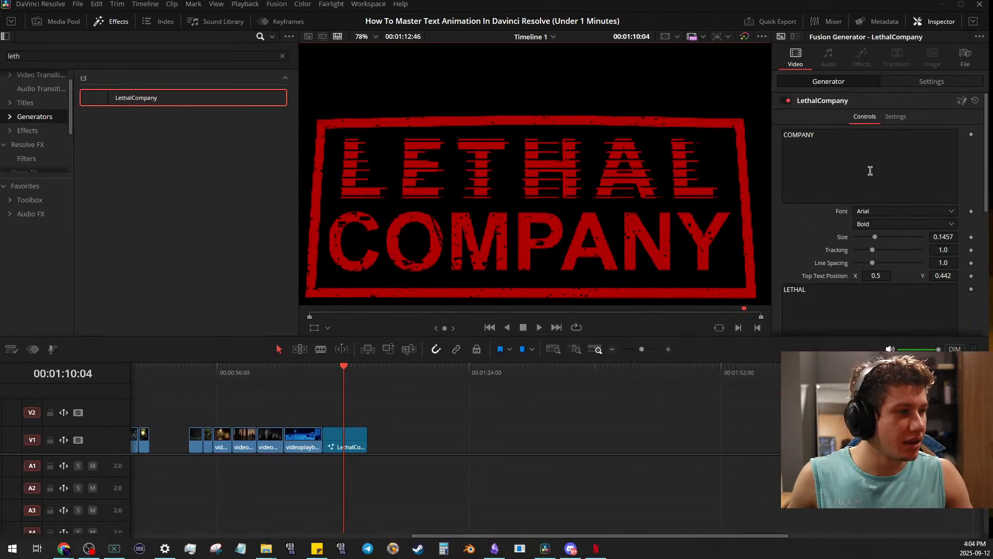
# - Replace the LethalCompany generator's LETHAL and COMPANY lines with the two parts of the creator's name
pyautogui.scroll(-3, 497, 202)
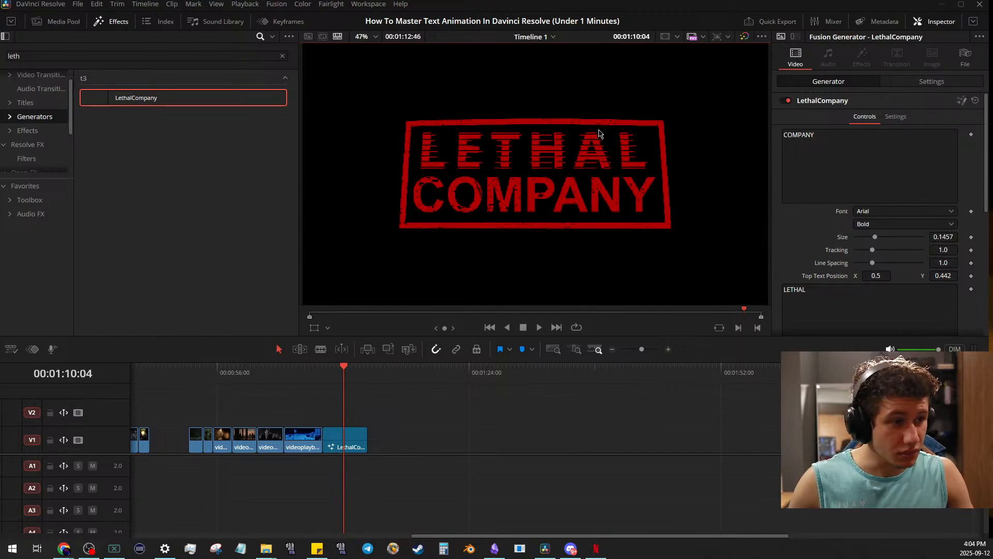
pyautogui.doubleClick(803, 288)
pyautogui.press('BackSpace')
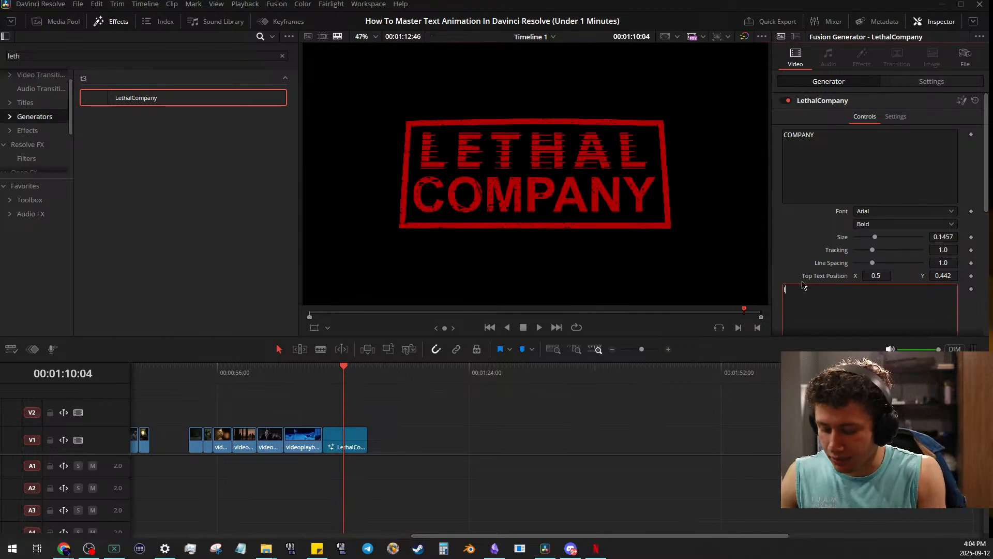
pyautogui.write('ISAIAH')
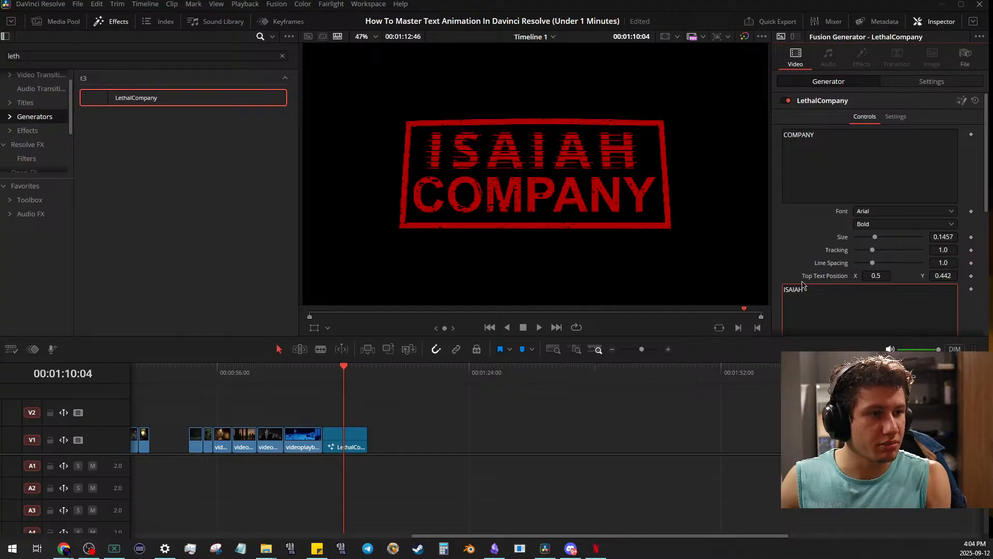
pyautogui.doubleClick(841, 156)
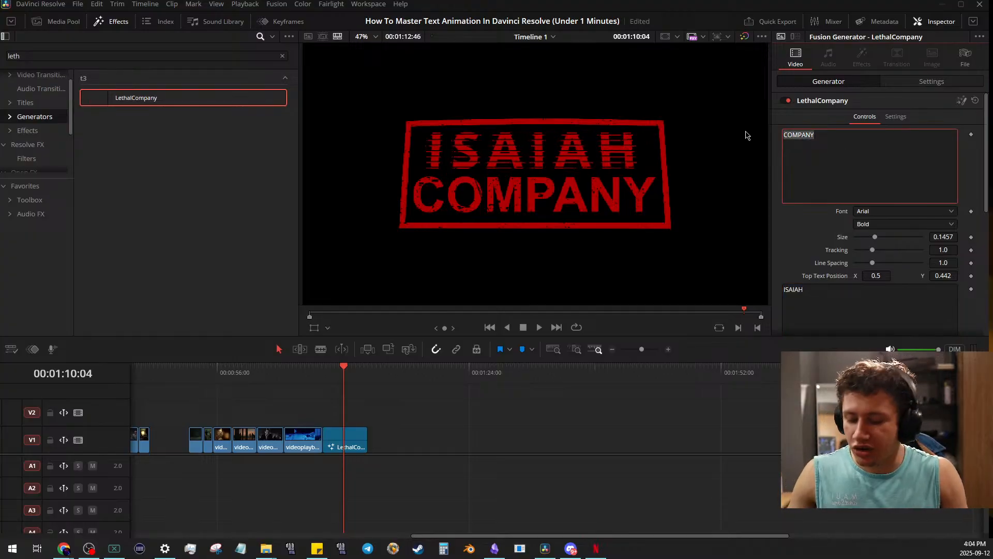
pyautogui.write('GRADE')
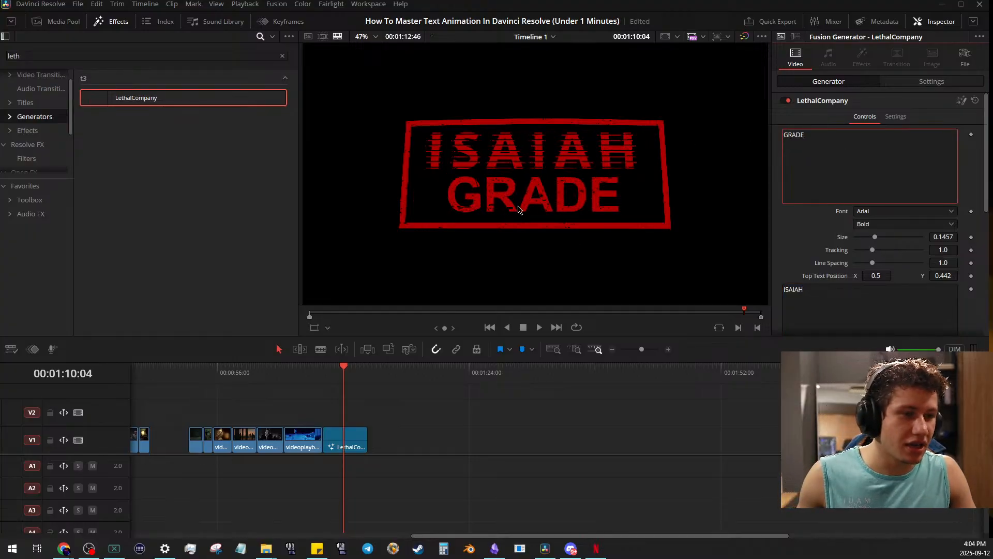
# - Examine the replaced text's glitch lines, distressed texture and red frame up close and in full screen
pyautogui.scroll(3, 406, 191)
pyautogui.scroll(2, 406, 192)
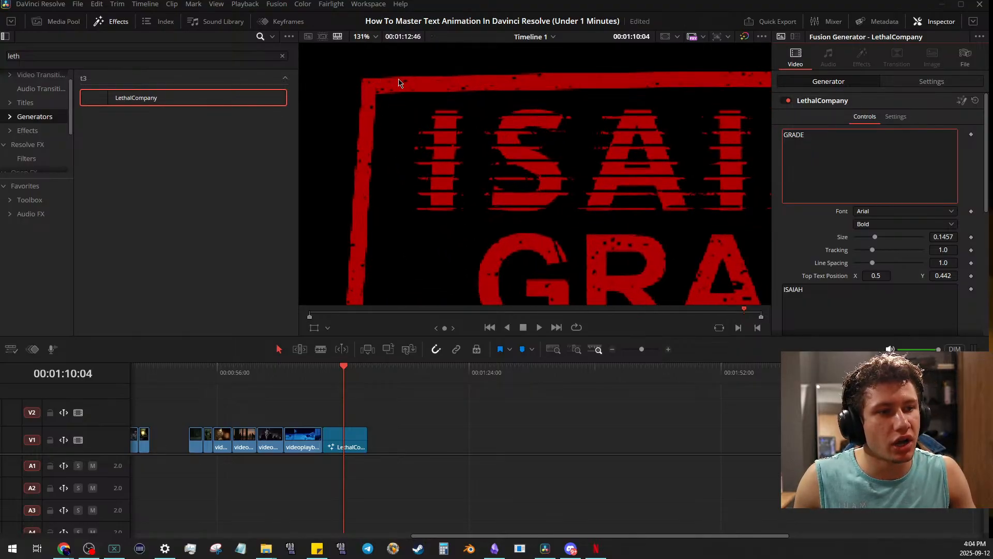
pyautogui.moveTo(639, 167); pyautogui.dragTo(649, 207)
pyautogui.scroll(1, 570, 166)
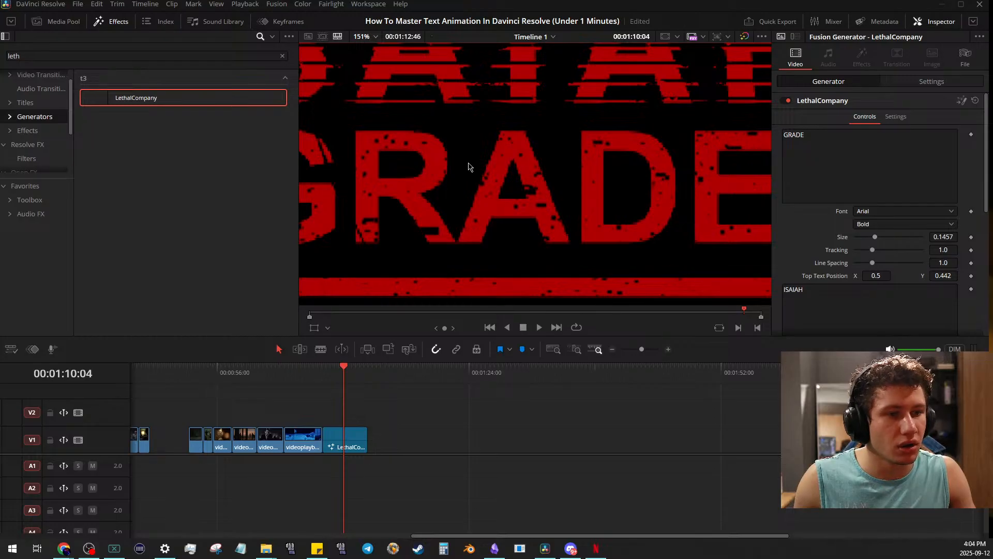
pyautogui.moveTo(469, 167); pyautogui.dragTo(504, 137)
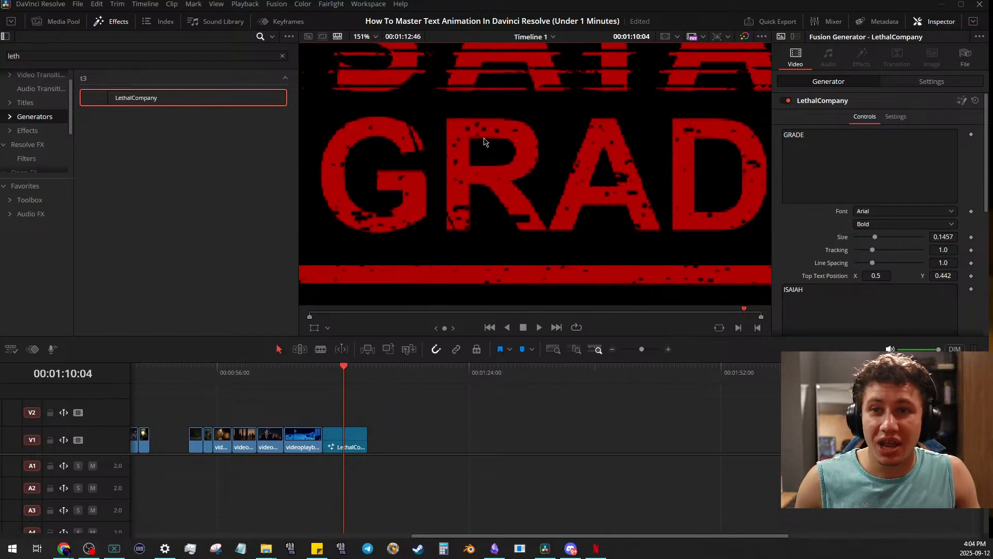
pyautogui.press('p')
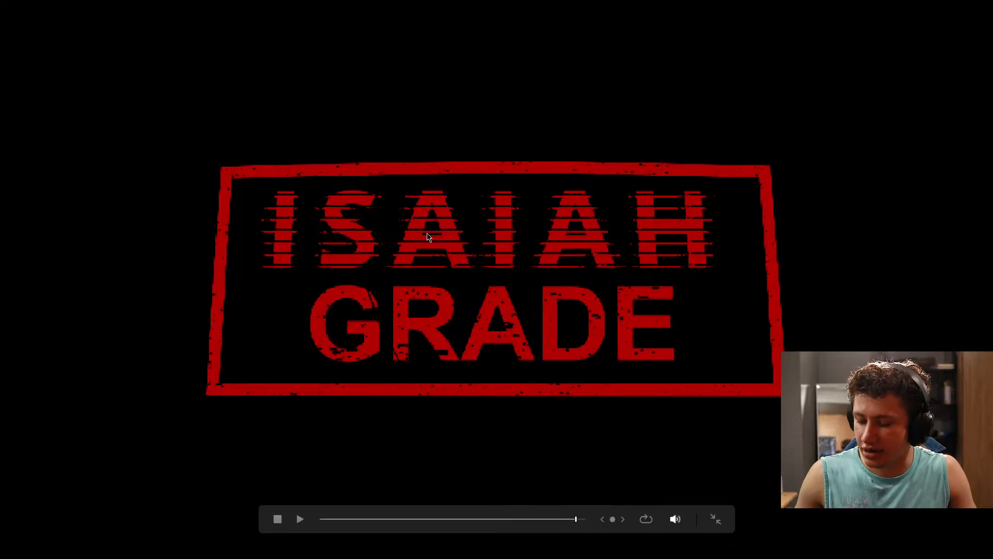
pyautogui.press('Escape')
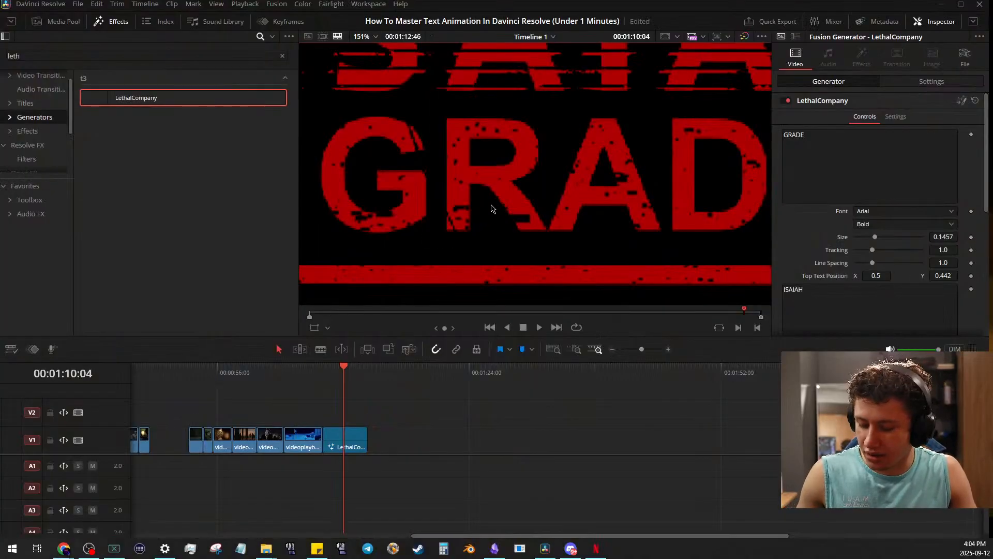
pyautogui.press('z')
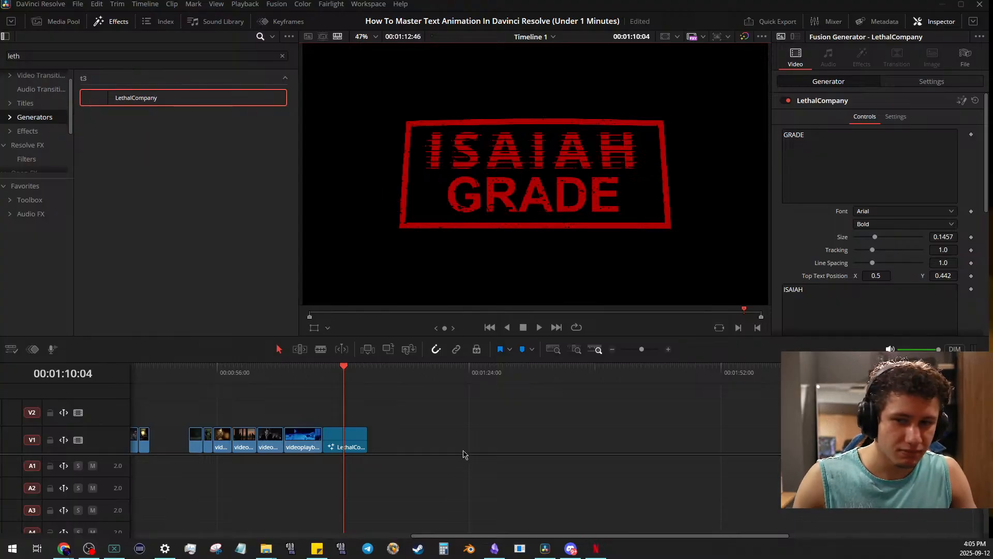
# - Delete the LethalCompany clip from V1 and clear the effects search
pyautogui.moveTo(448, 423); pyautogui.dragTo(352, 429)
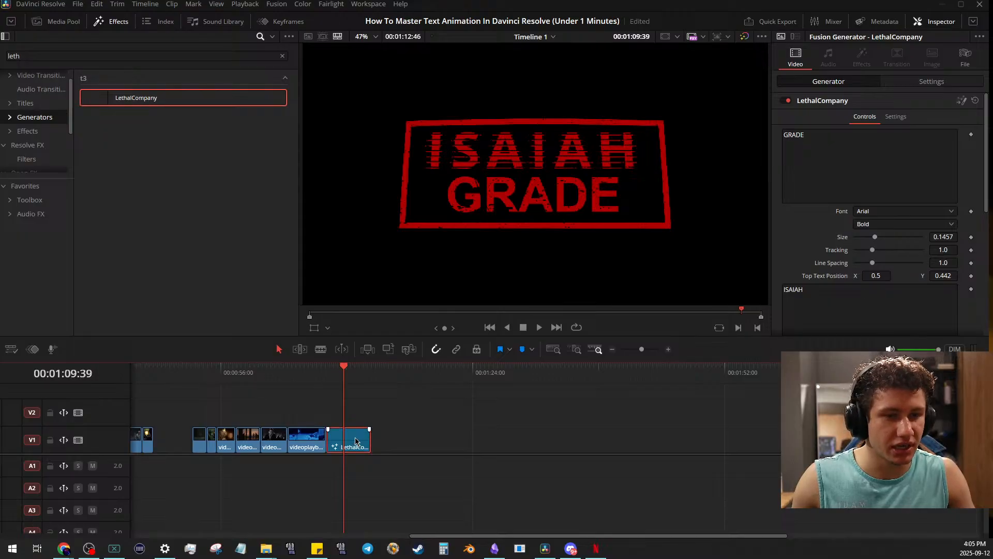
pyautogui.press('Delete')
pyautogui.click(283, 56)
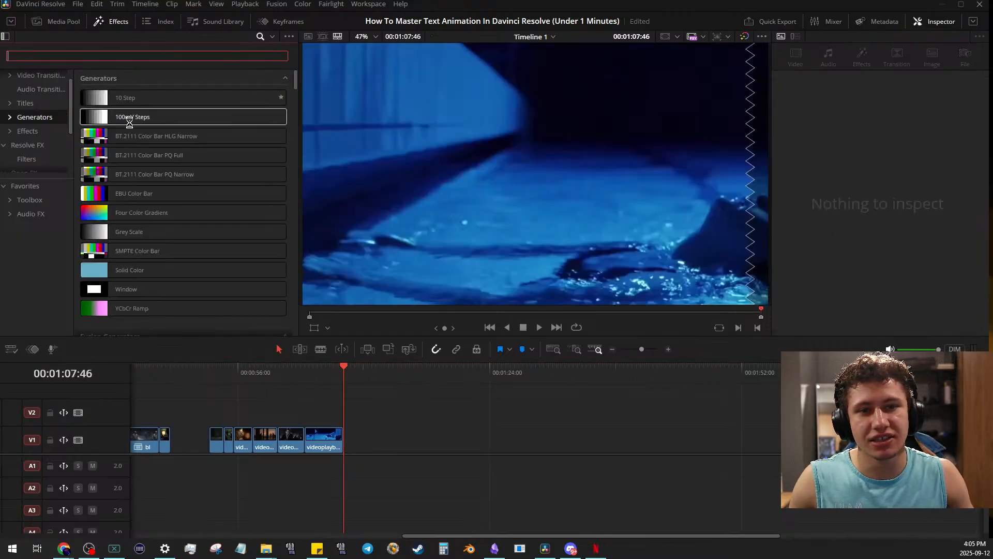
# - Browse to the IG generators and add IGH_BG_Generator to V1 directly after the last video clip
pyautogui.click(31, 119)
pyautogui.click(31, 122)
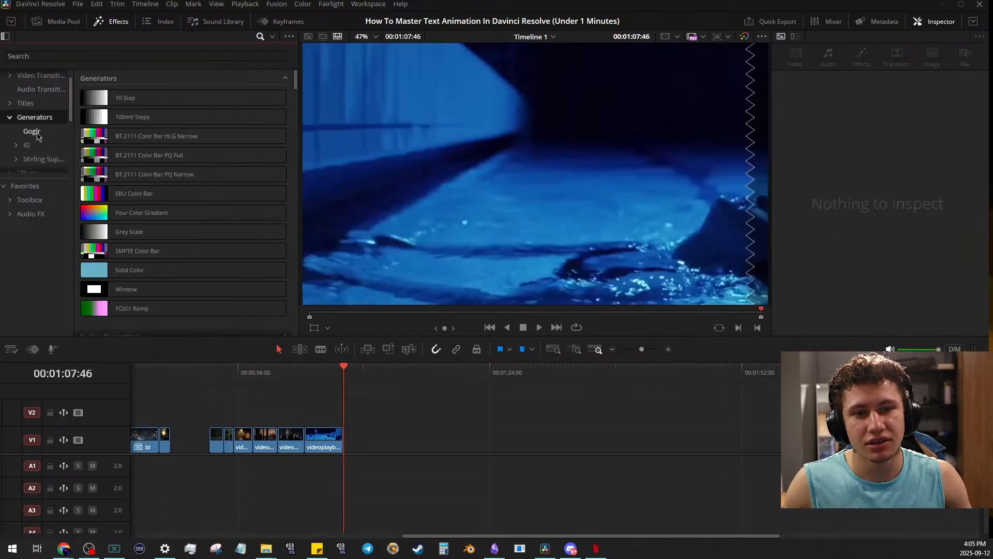
pyautogui.click(52, 145)
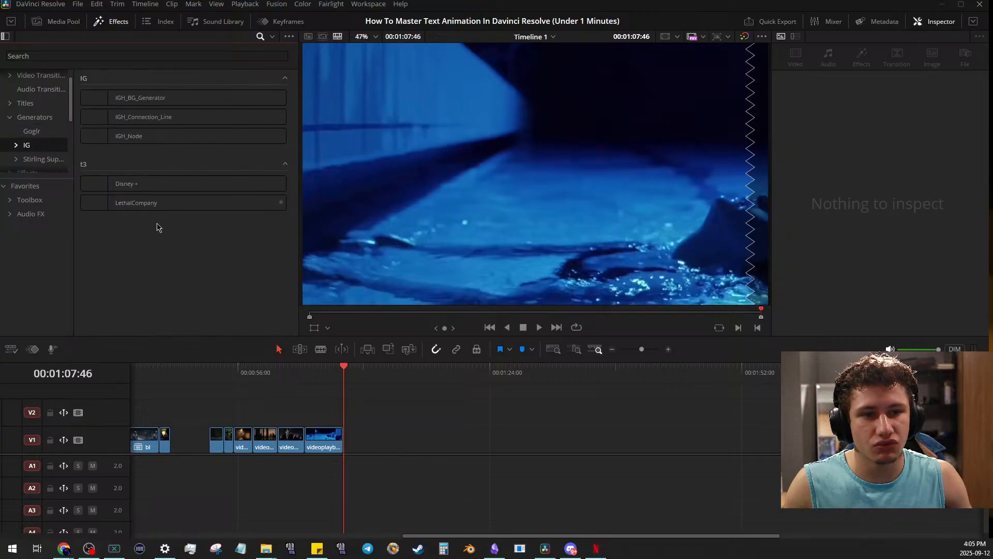
pyautogui.moveTo(132, 97); pyautogui.dragTo(346, 444)
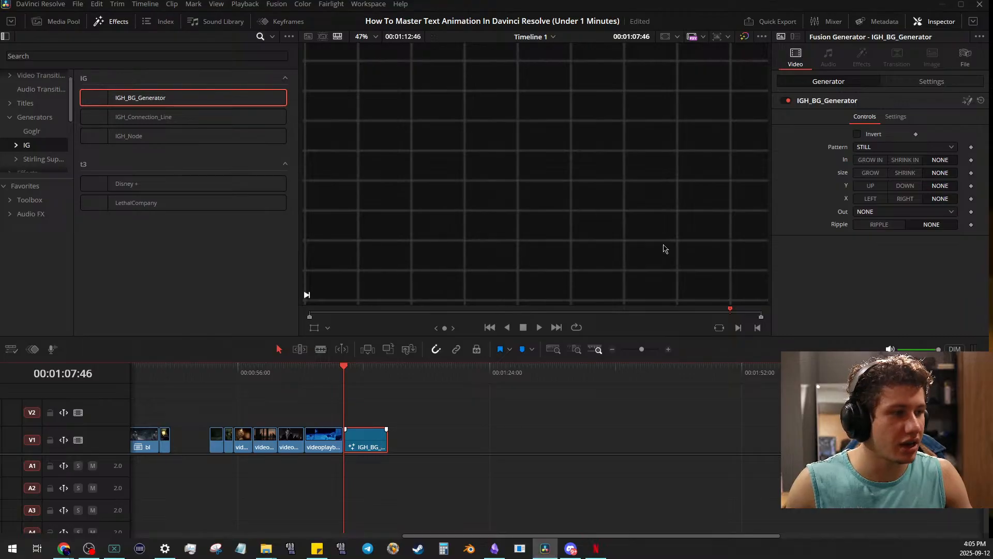
pyautogui.scroll(2, 556, 196)
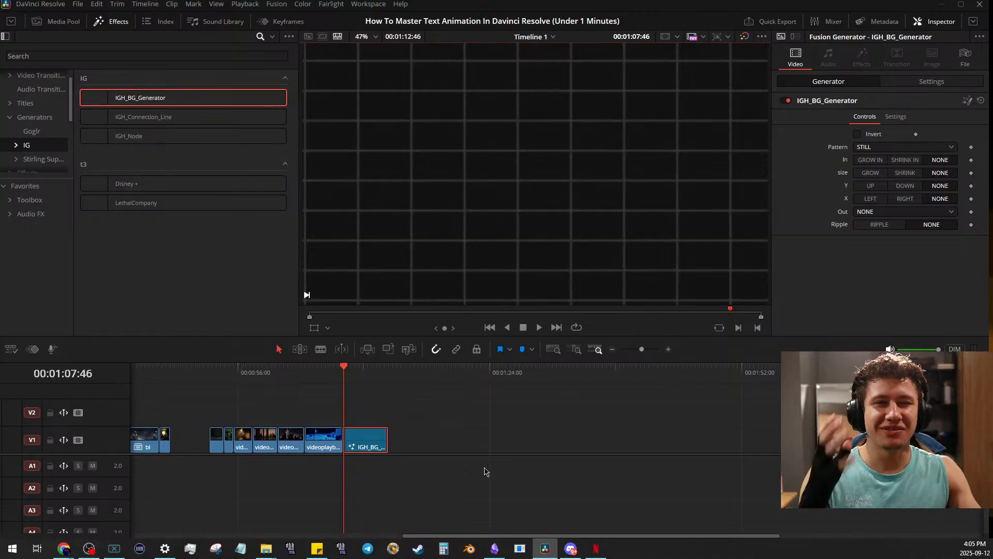
pyautogui.click(461, 413)
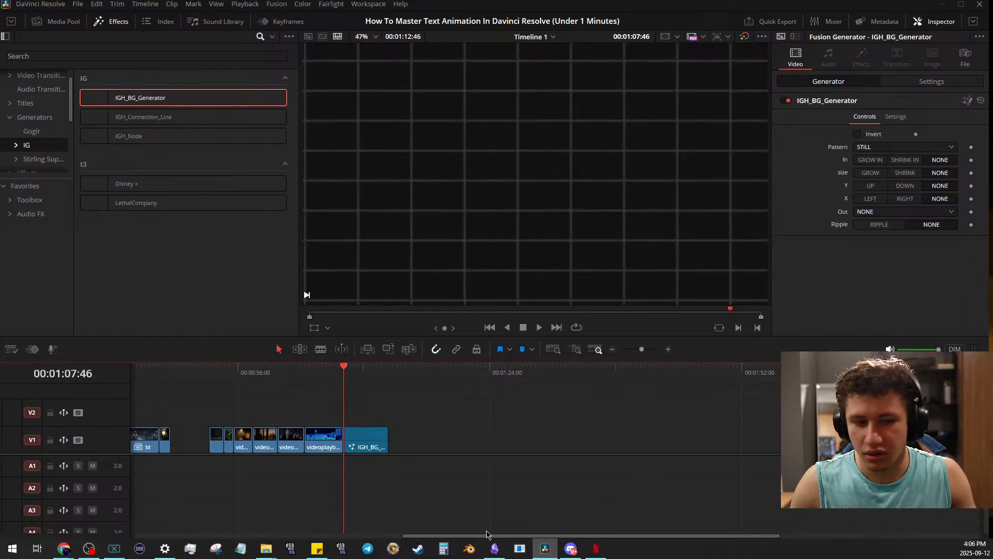
# - Park the playhead over the last video clip and toggle Full Screen Window off and on again
pyautogui.moveTo(344, 508); pyautogui.dragTo(352, 474)
pyautogui.click(373, 5)
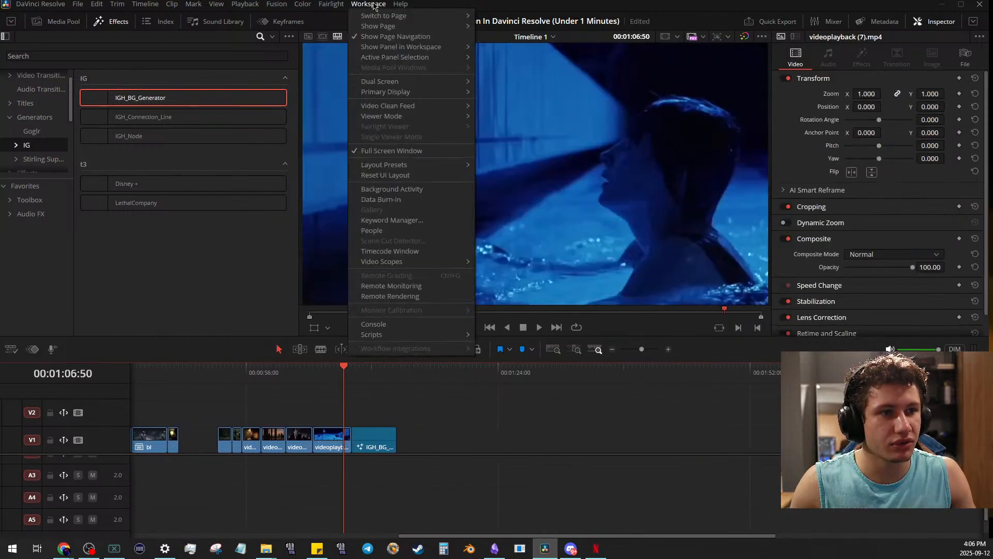
pyautogui.click(410, 150)
pyautogui.click(373, 7)
pyautogui.moveTo(405, 7)
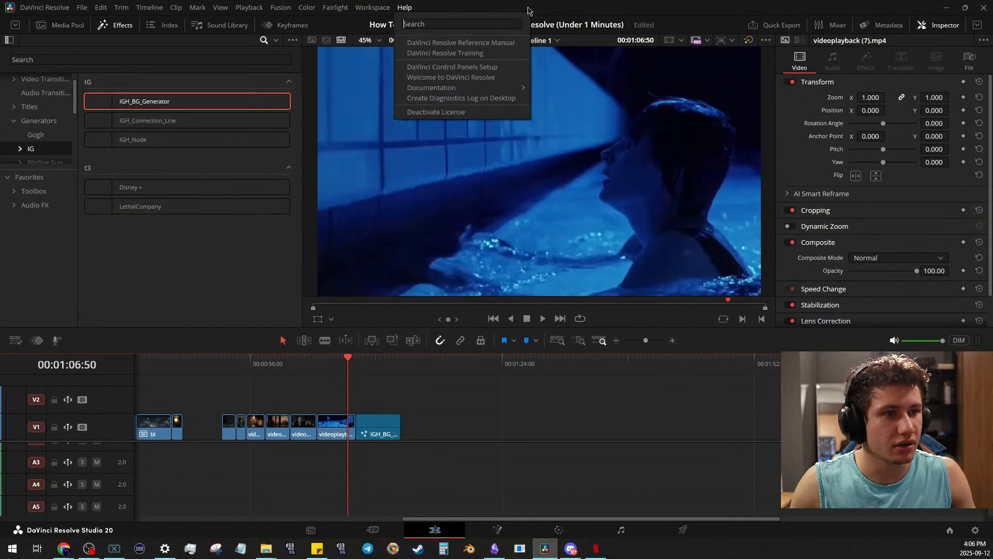
pyautogui.click(372, 8)
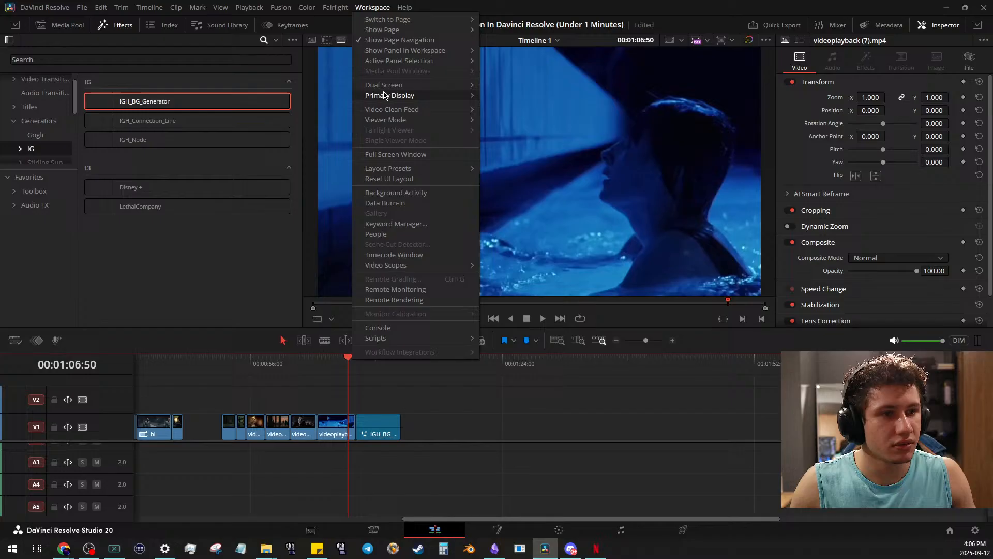
pyautogui.click(394, 158)
# - Open the last video clip in Fusion and add a Merge node after MediaIn1
pyautogui.click(498, 551)
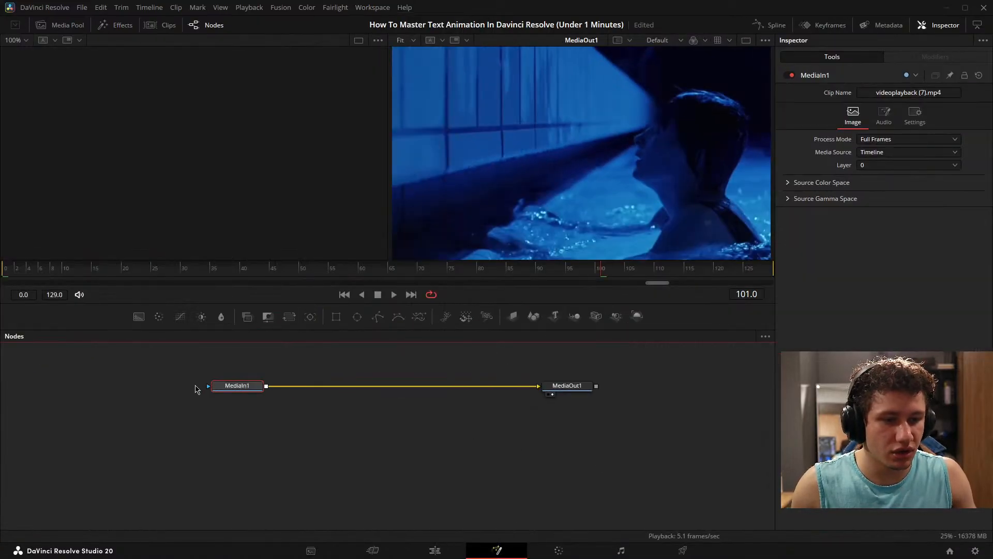
pyautogui.scroll(5, 207, 396)
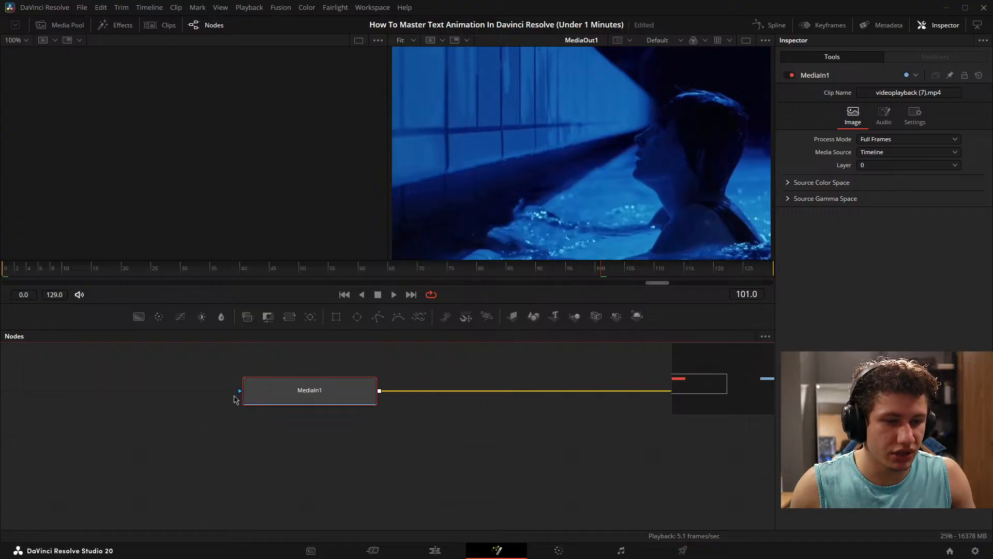
pyautogui.hotkey('shift', 'space')
pyautogui.write('len')
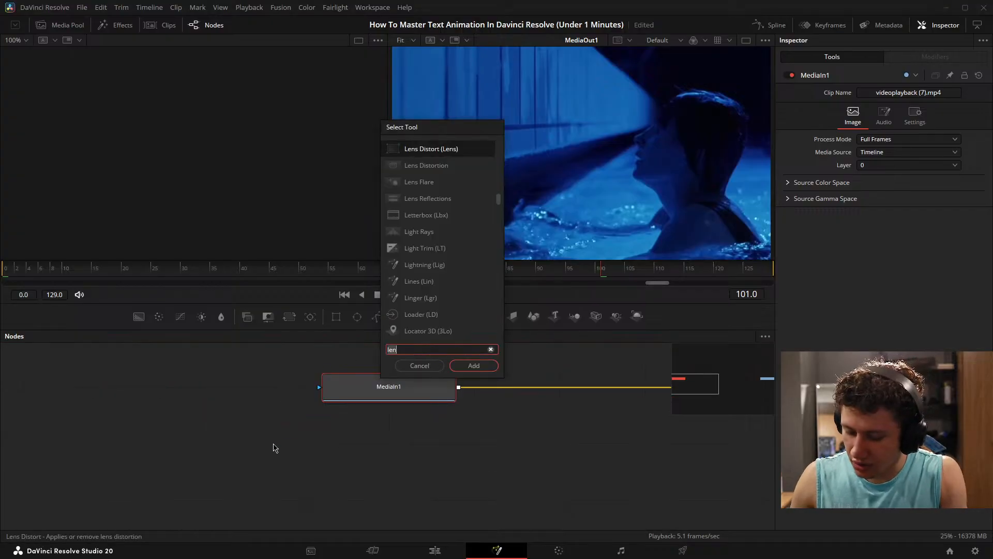
pyautogui.press('BackSpace')
pyautogui.press('BackSpace')
pyautogui.press('BackSpace')
pyautogui.write('mergh')
pyautogui.write('e')
pyautogui.press('BackSpace')
pyautogui.press('BackSpace')
pyautogui.press('BackSpace')
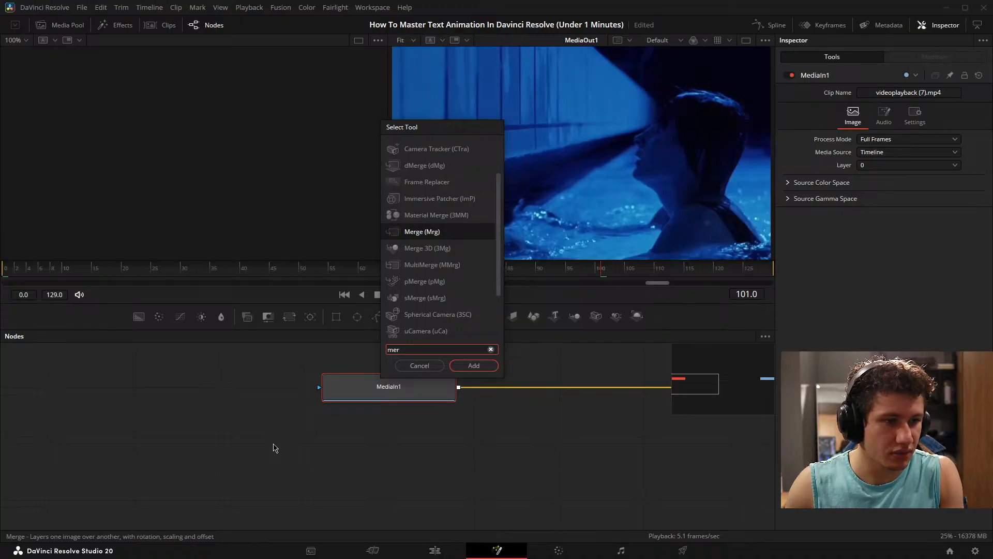
pyautogui.press('Return')
# - Delete the Merge node from the video clip's composition
pyautogui.moveTo(602, 398); pyautogui.dragTo(419, 454)
pyautogui.moveTo(526, 471); pyautogui.dragTo(358, 465)
pyautogui.press('Delete')
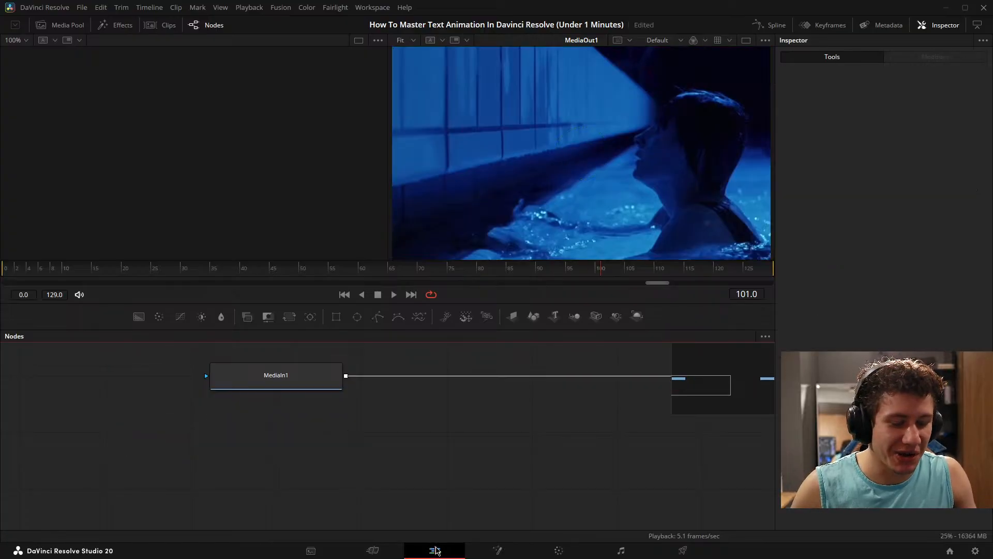
# - Return to the Edit page, mark the IGH_BG_Generator clip's range and play it back from its start
pyautogui.click(435, 549)
pyautogui.click(359, 443)
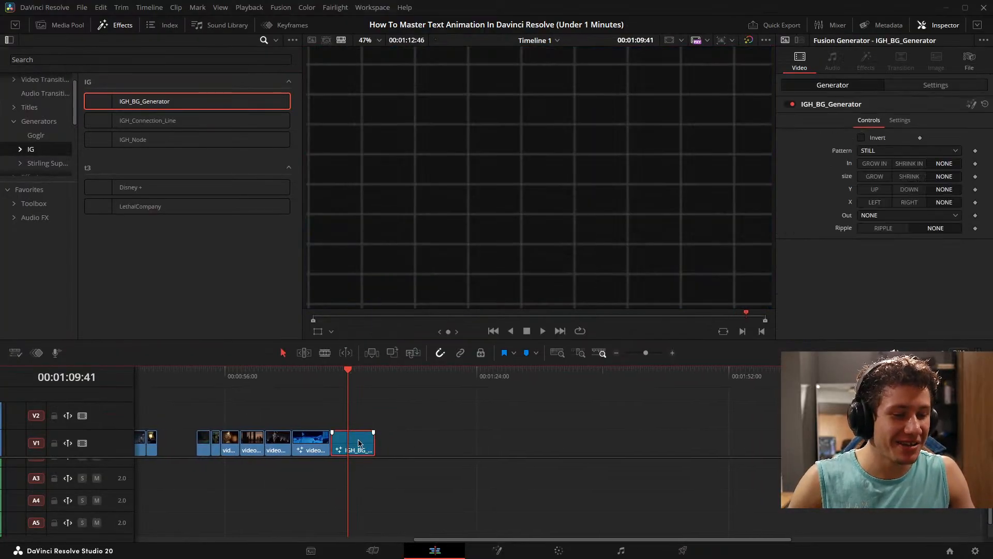
pyautogui.click(889, 153)
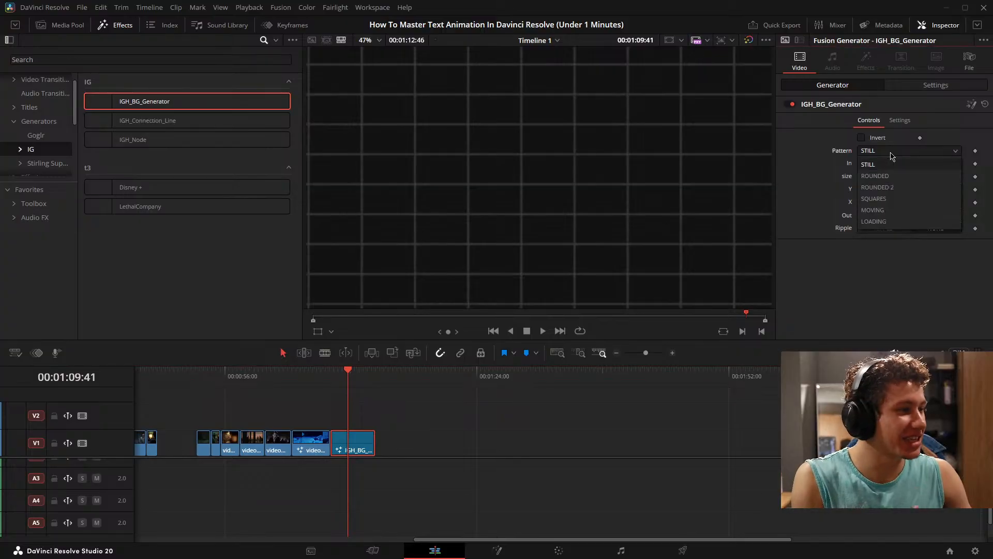
pyautogui.moveTo(429, 438); pyautogui.dragTo(442, 416)
pyautogui.press('x')
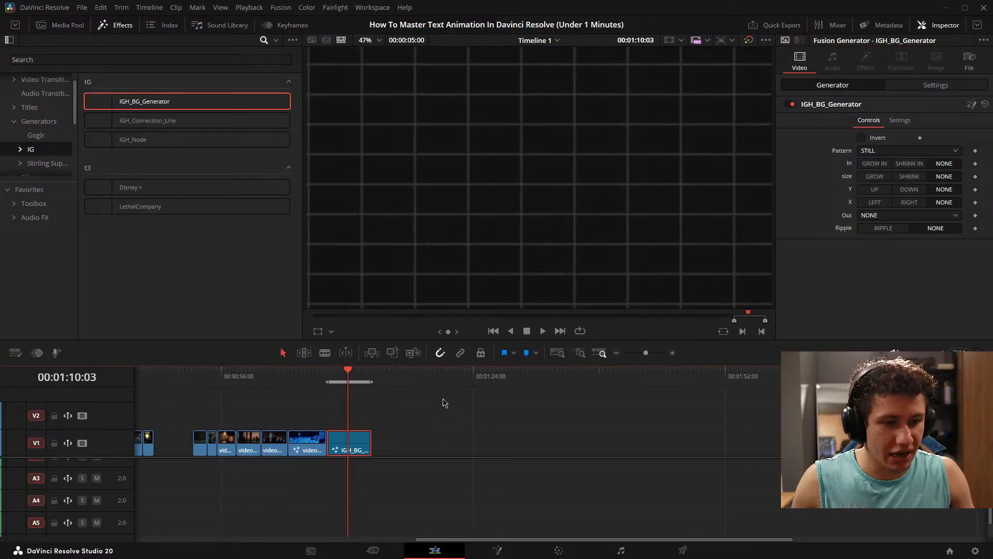
pyautogui.moveTo(485, 385); pyautogui.dragTo(505, 386)
pyautogui.press('space')
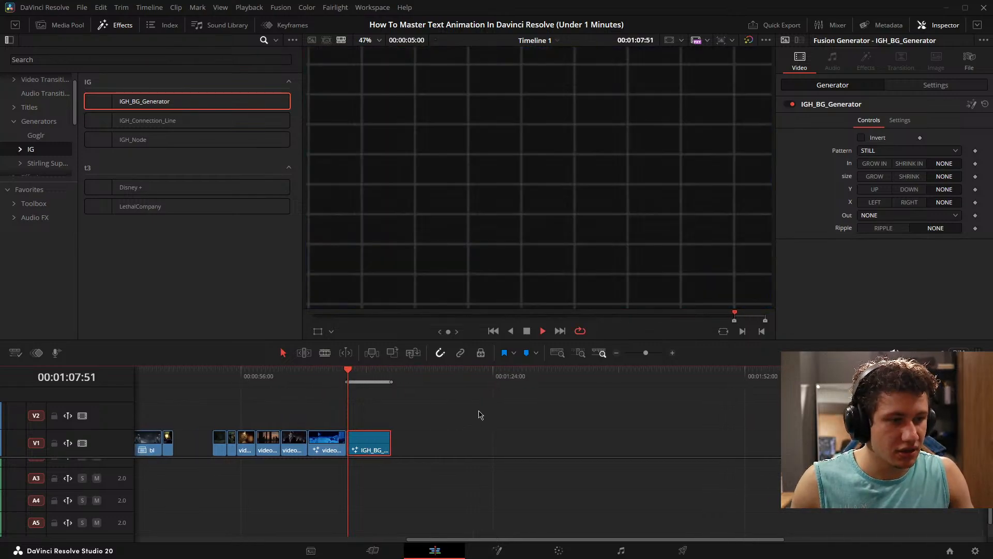
# - Preview the background generator's ROUNDED, ROUNDED 2 and SQUARES patterns during playback, ending with the pattern set to MOVING
pyautogui.click(890, 150)
pyautogui.click(875, 176)
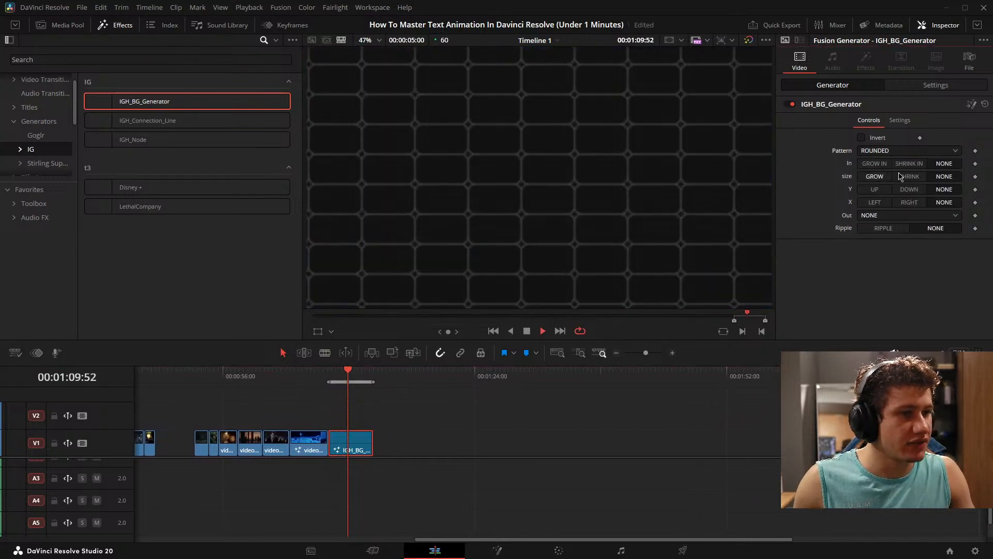
pyautogui.click(882, 151)
pyautogui.click(878, 188)
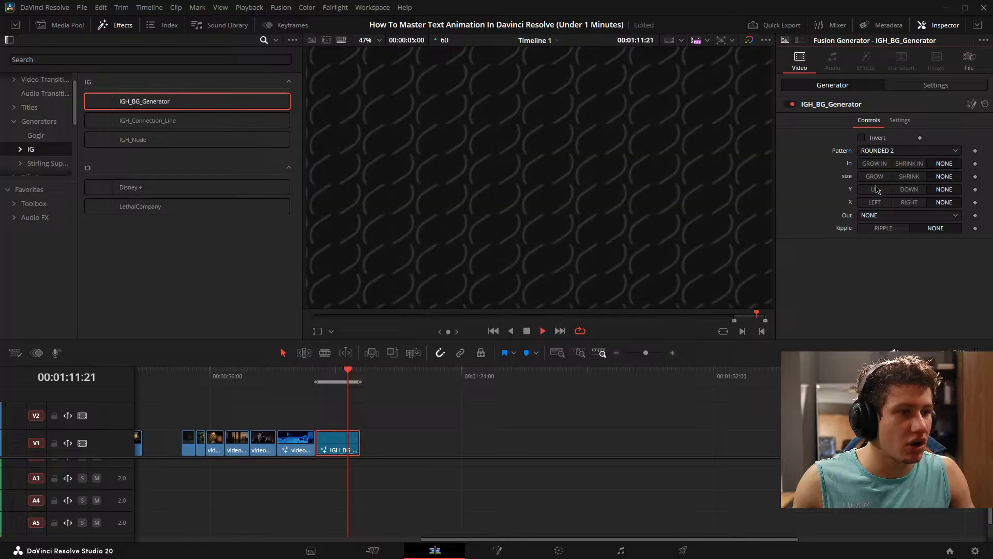
pyautogui.click(890, 152)
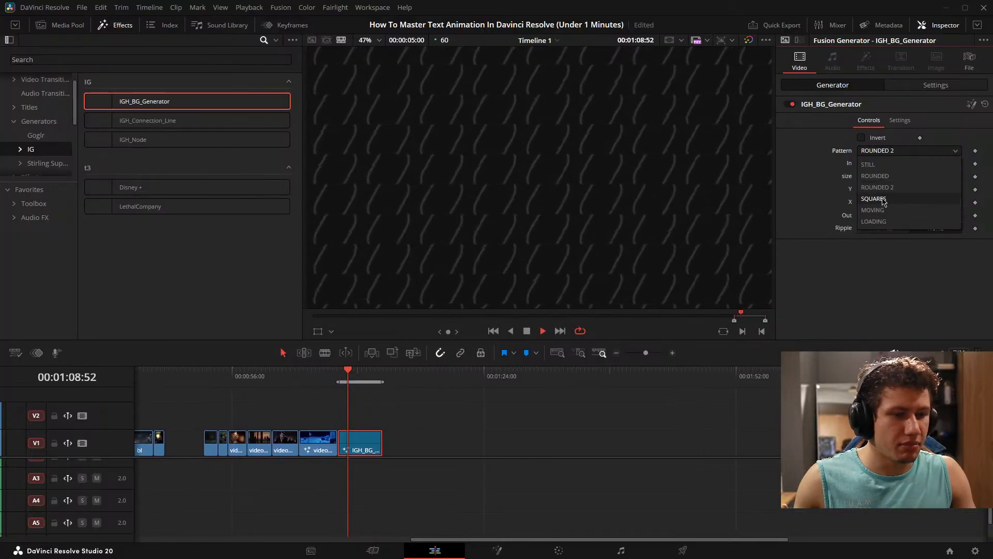
pyautogui.click(881, 201)
pyautogui.click(889, 150)
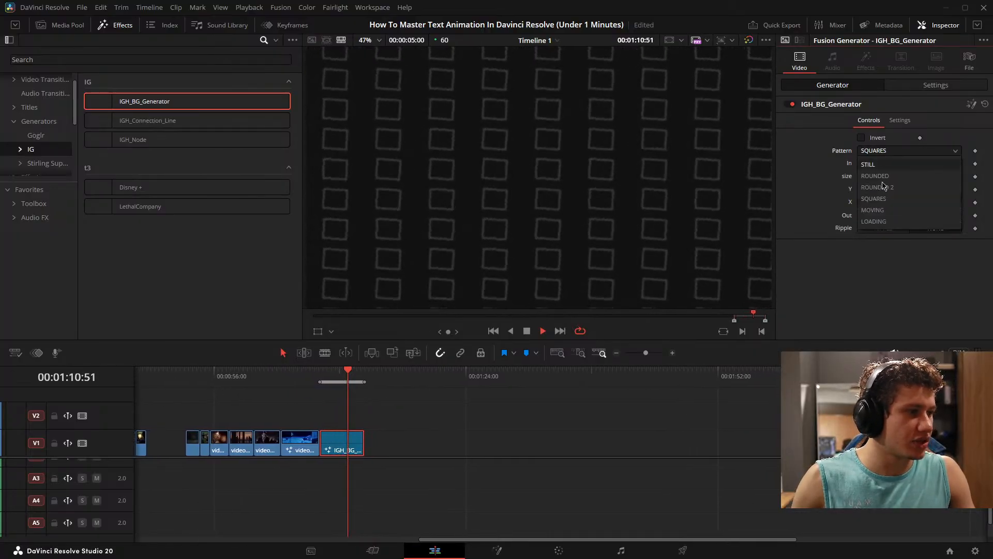
pyautogui.click(872, 164)
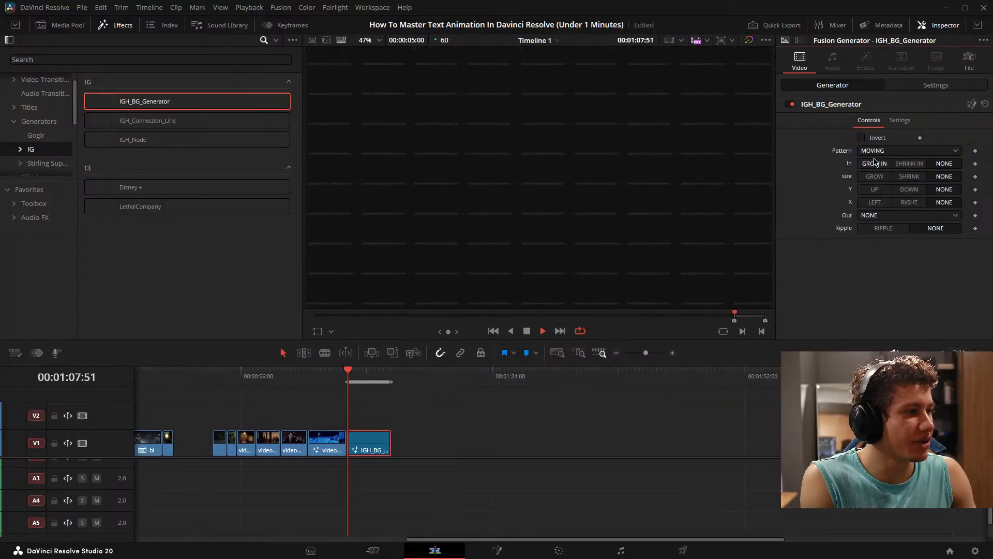
# - Preview the background generator's LOADING and ROUNDED patterns during playback, ending with the pattern set to STILL
pyautogui.click(879, 151)
pyautogui.click(873, 221)
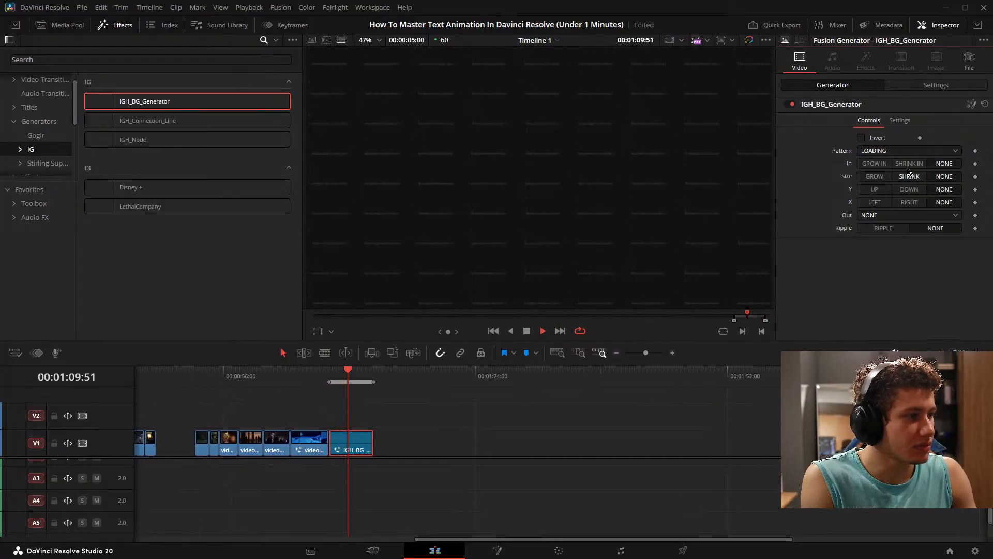
pyautogui.click(886, 151)
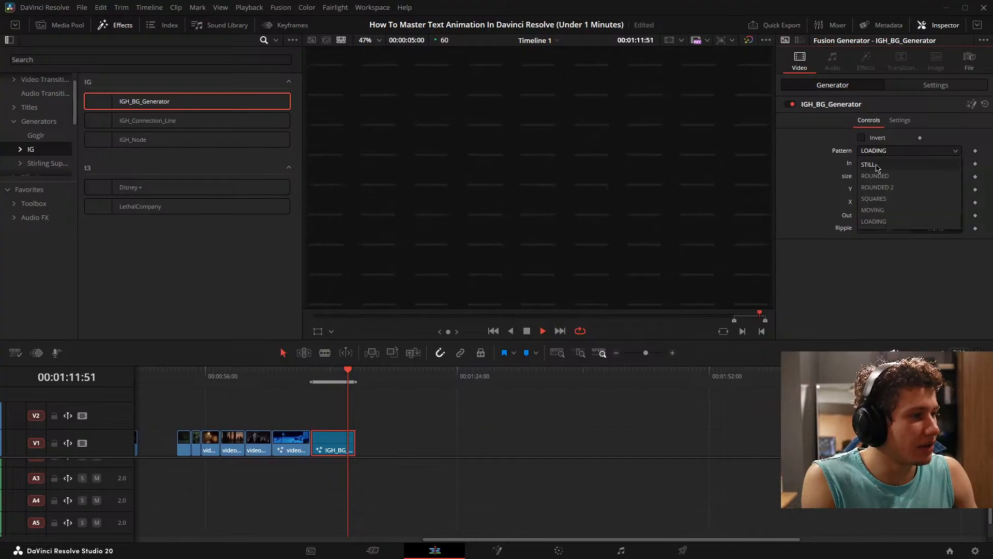
pyautogui.click(879, 182)
pyautogui.click(886, 153)
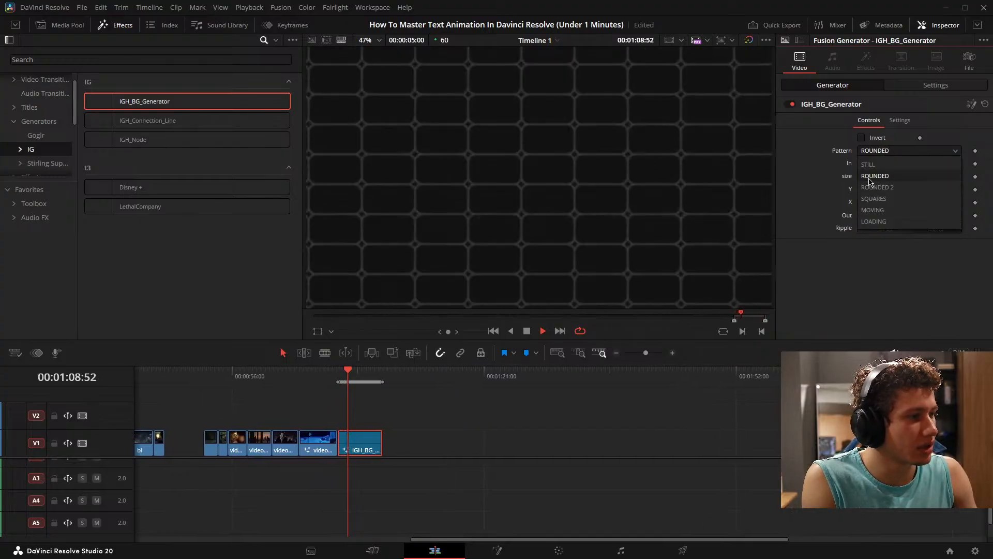
pyautogui.click(674, 429)
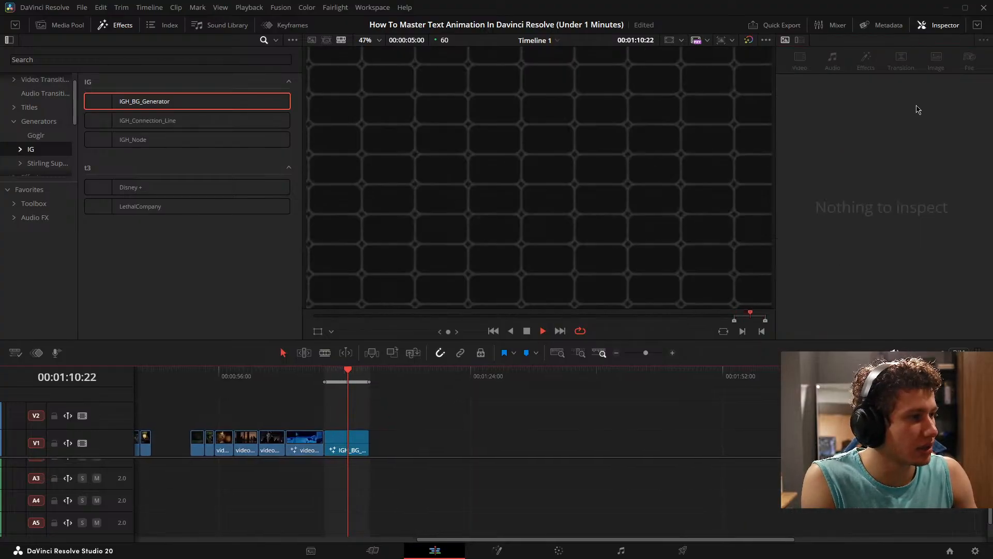
pyautogui.click(342, 448)
pyautogui.click(880, 150)
pyautogui.click(871, 163)
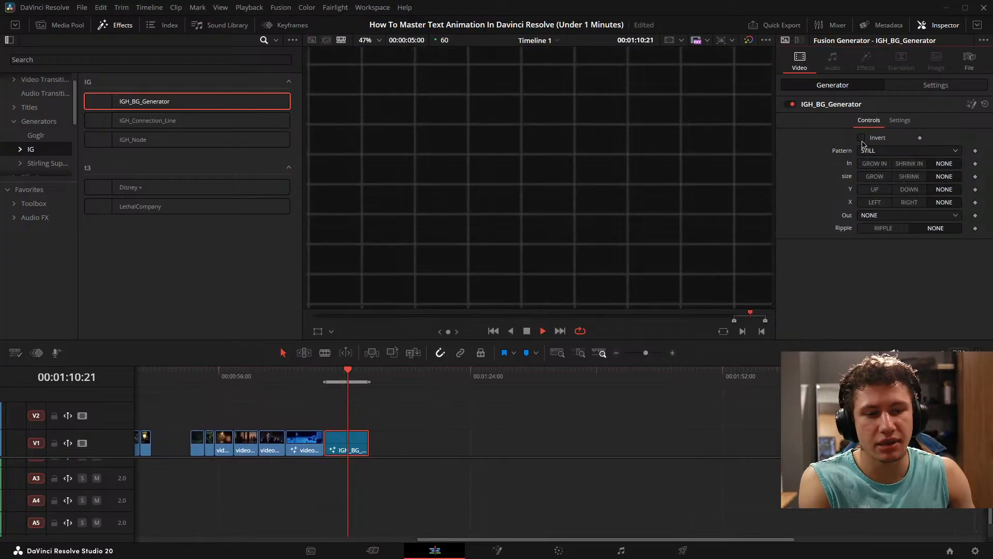
# - Try the background generator's motion options, leaving size at SHRINK, Y at UP and X at RIGHT
pyautogui.click(880, 177)
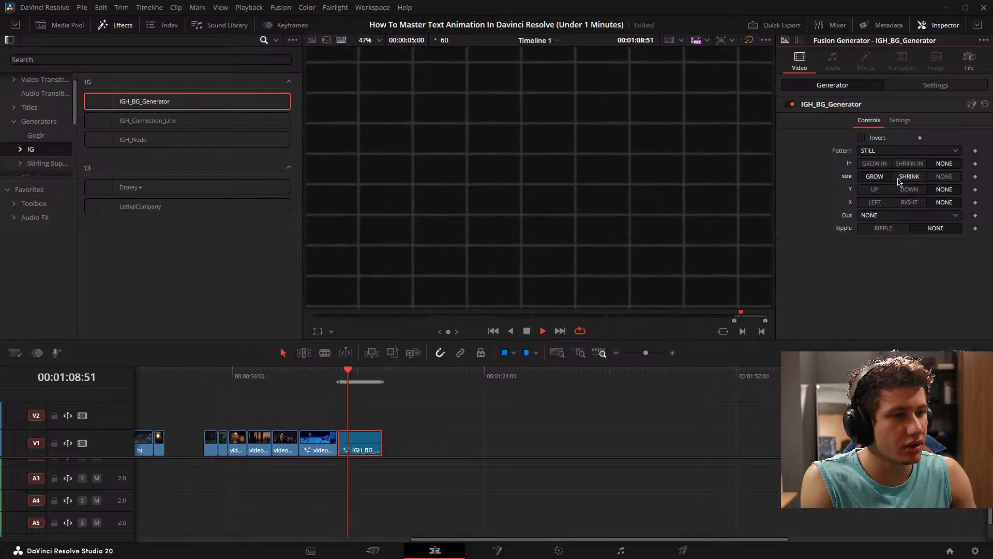
pyautogui.click(919, 177)
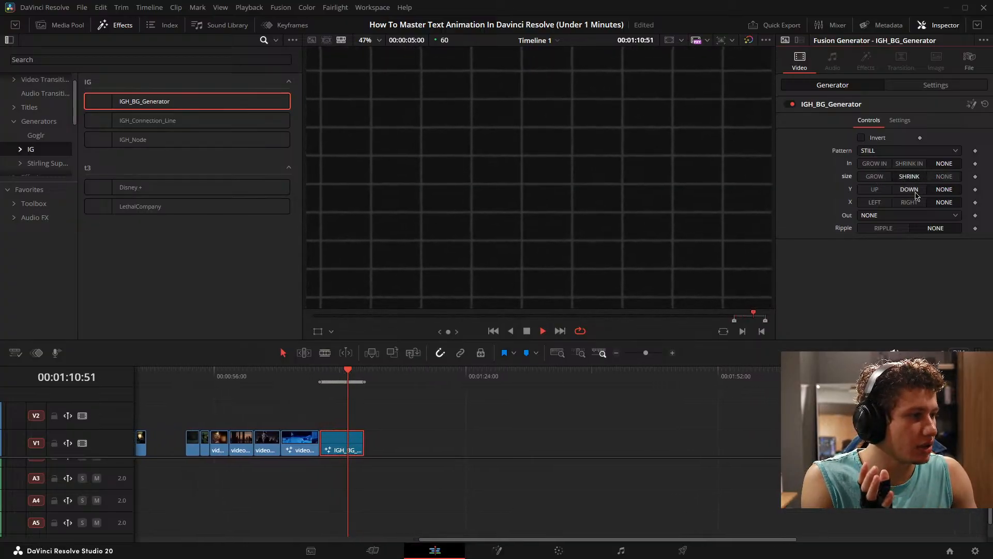
pyautogui.click(913, 192)
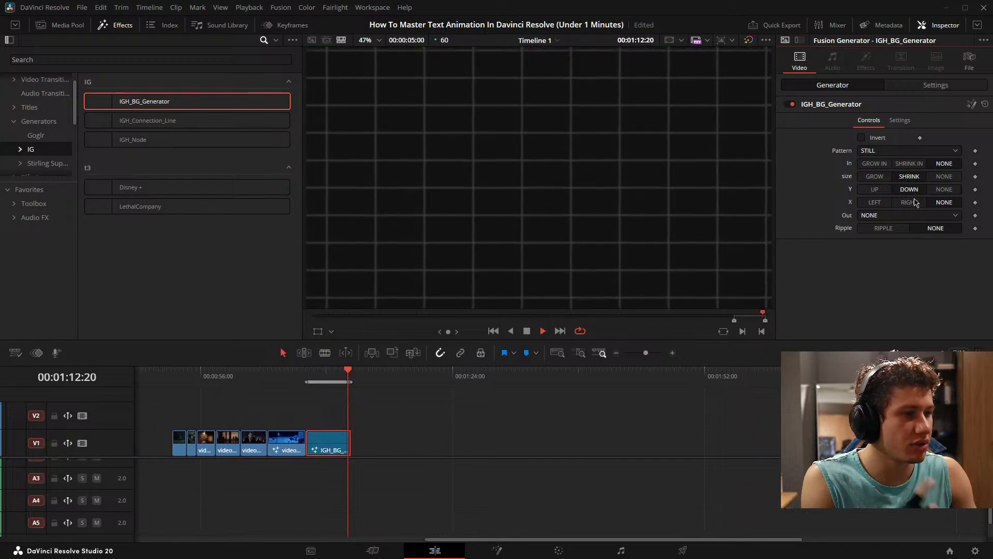
pyautogui.click(880, 191)
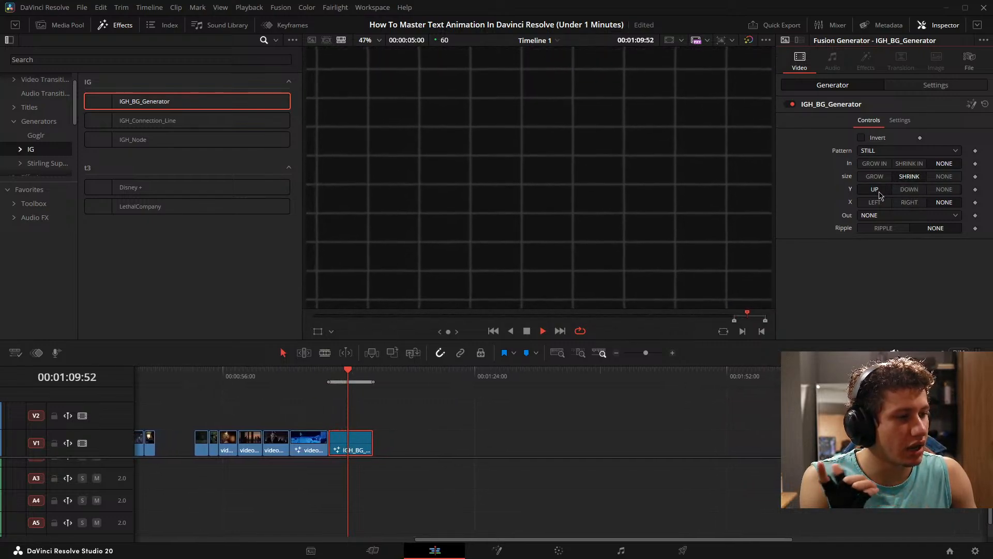
pyautogui.click(880, 203)
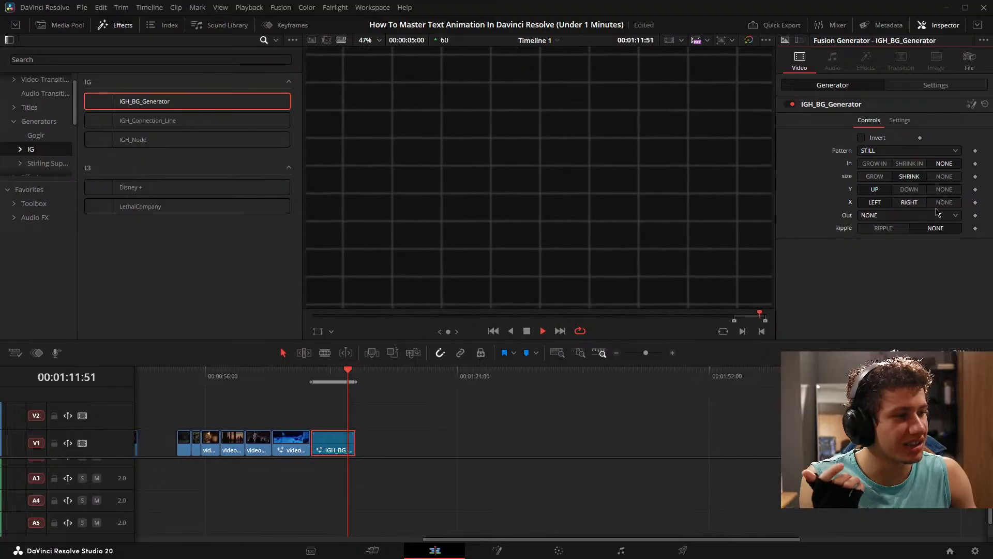
pyautogui.click(909, 202)
# - Set the background generator's In animation to GROW IN and its Out animation to SHRINK OUT
pyautogui.click(905, 217)
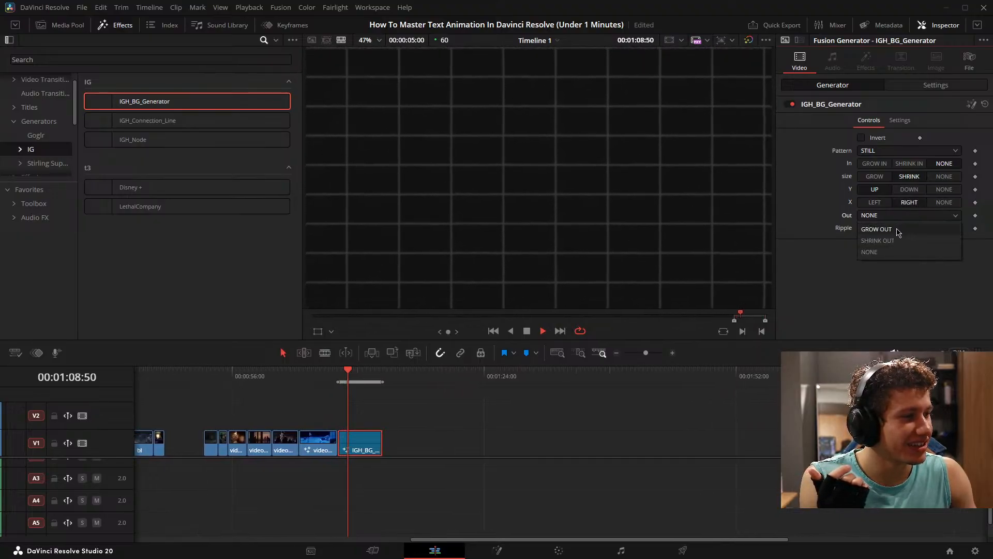
pyautogui.click(899, 164)
pyautogui.click(903, 152)
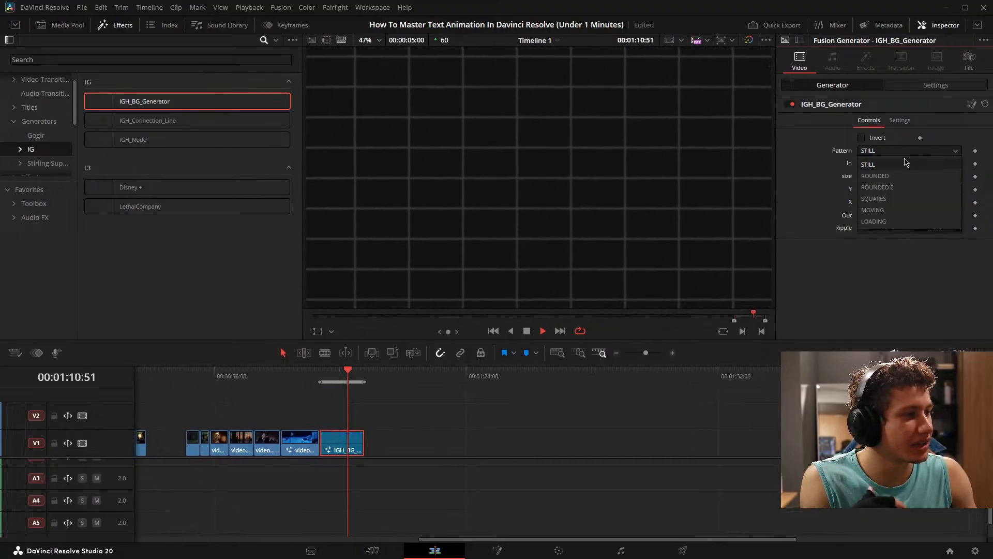
pyautogui.click(872, 164)
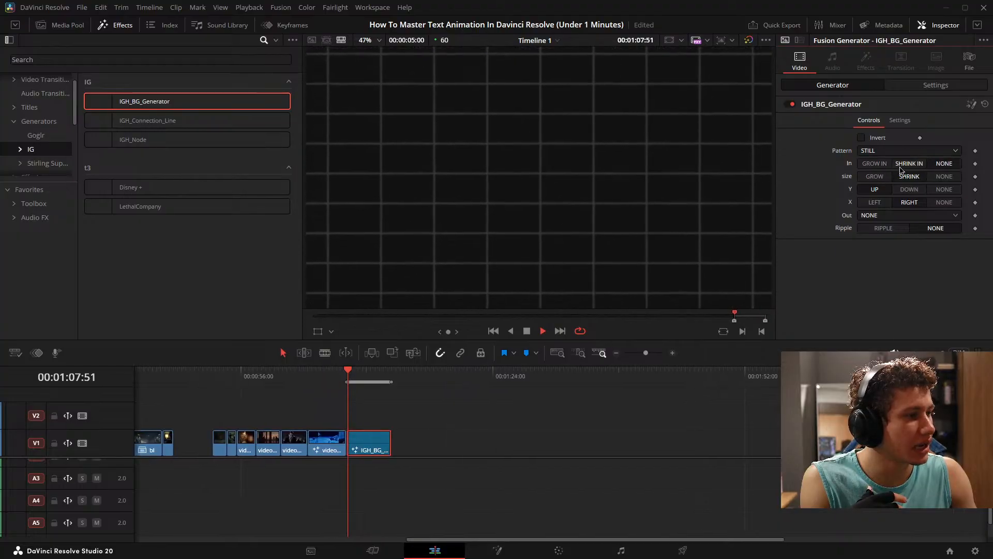
pyautogui.click(874, 163)
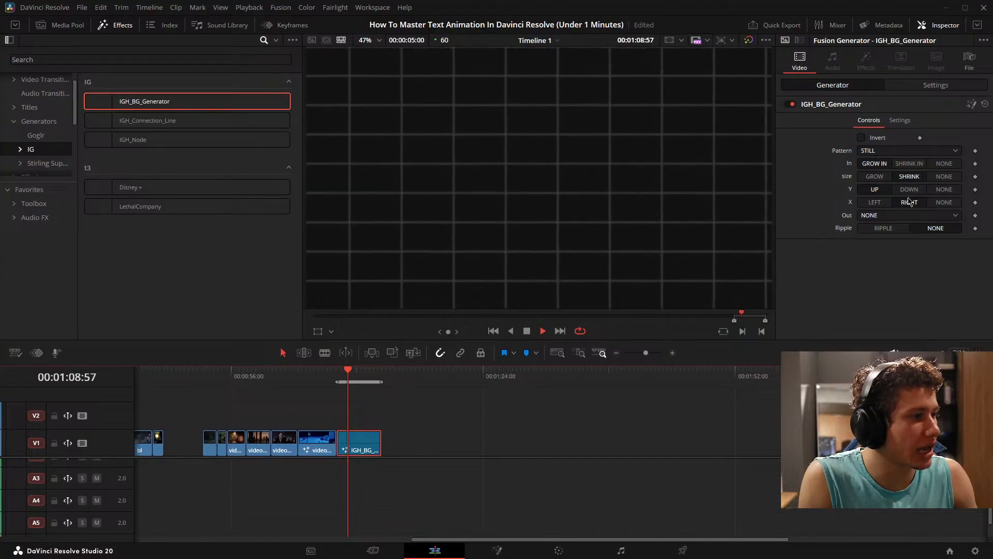
pyautogui.click(880, 215)
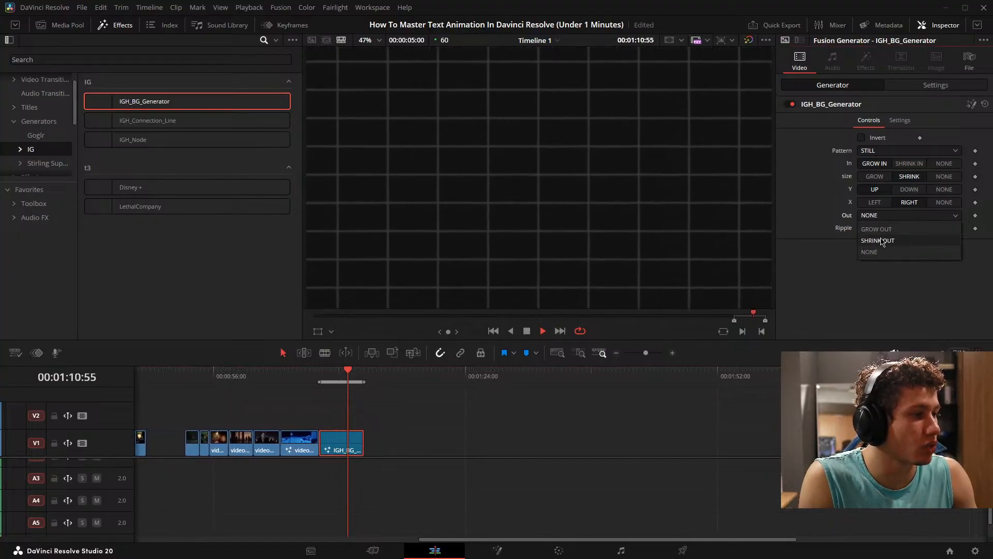
pyautogui.click(881, 241)
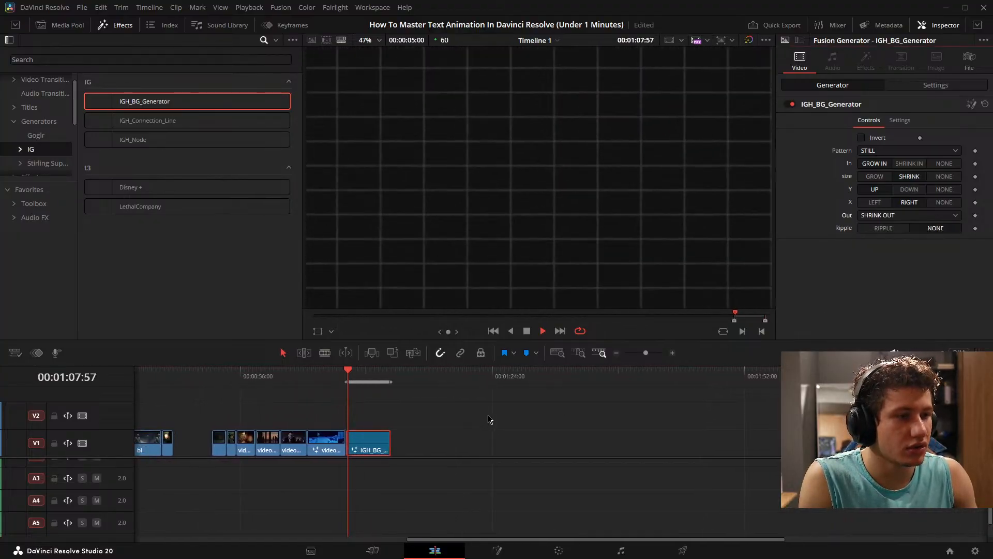
# - Enable RIPPLE and Invert on the background generator, preview the result and stop playback with its clip selected
pyautogui.click(883, 229)
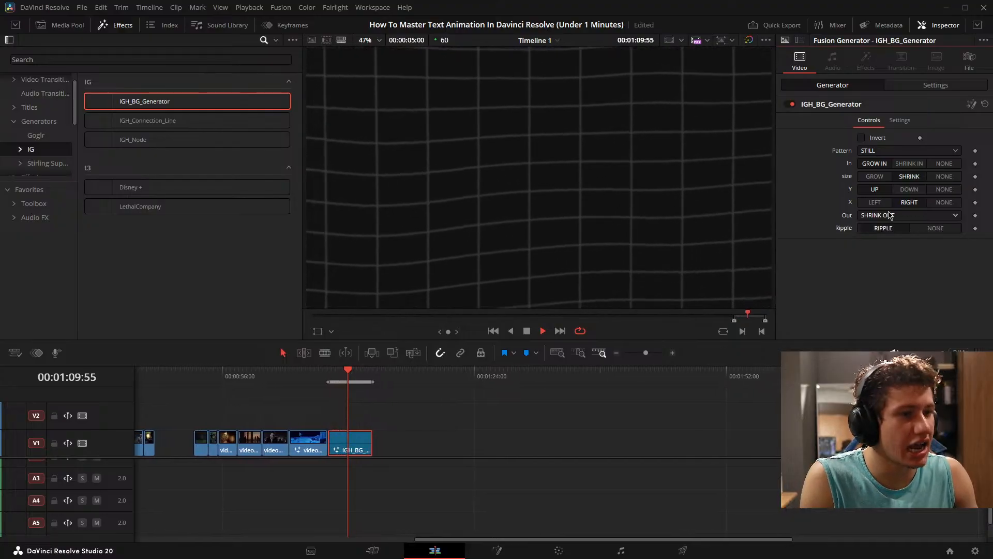
pyautogui.click(860, 138)
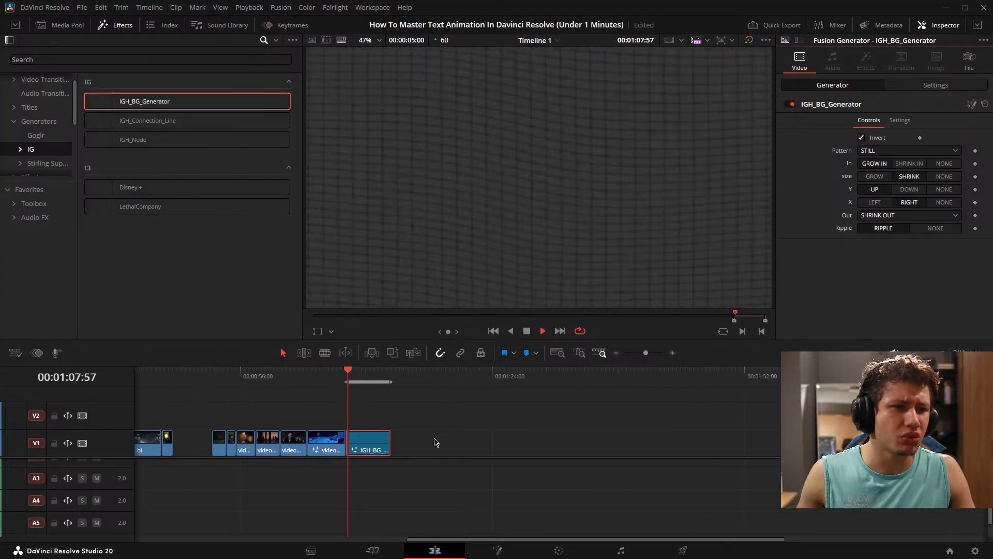
pyautogui.click(444, 436)
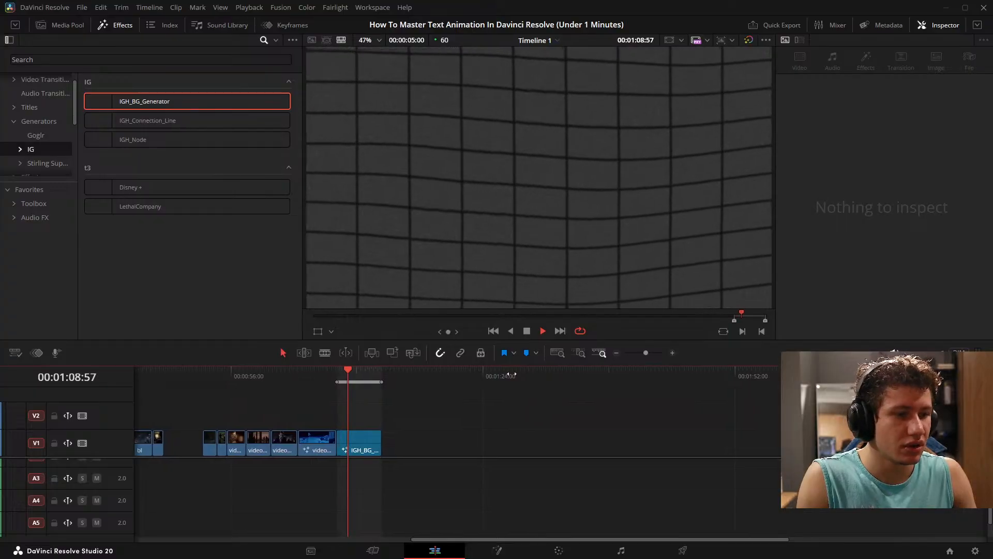
pyautogui.click(345, 442)
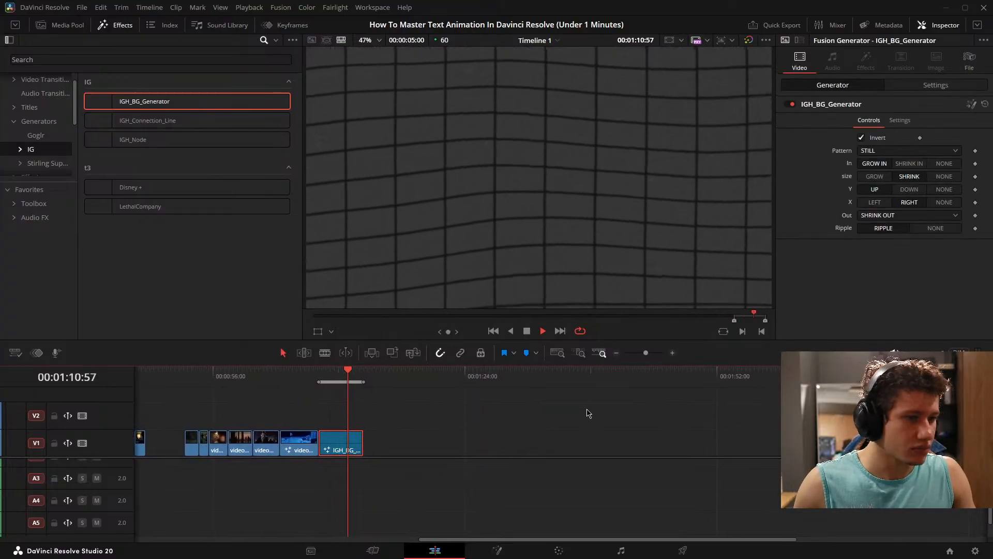
pyautogui.press('space')
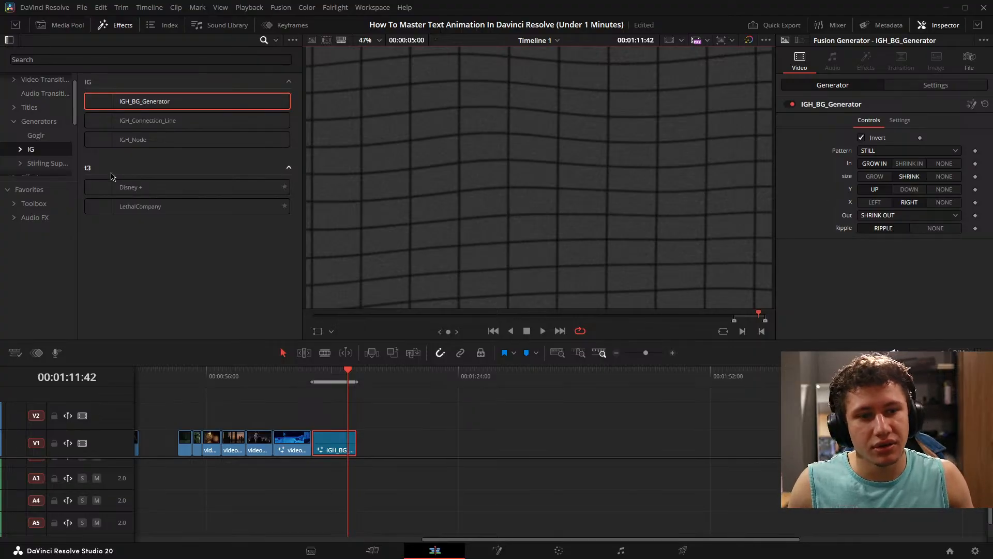
# - Place the IGH_Node generator on track V2 above the background generator clip, select it and play it back
pyautogui.moveTo(143, 139); pyautogui.dragTo(312, 421)
pyautogui.scroll(5, 419, 421)
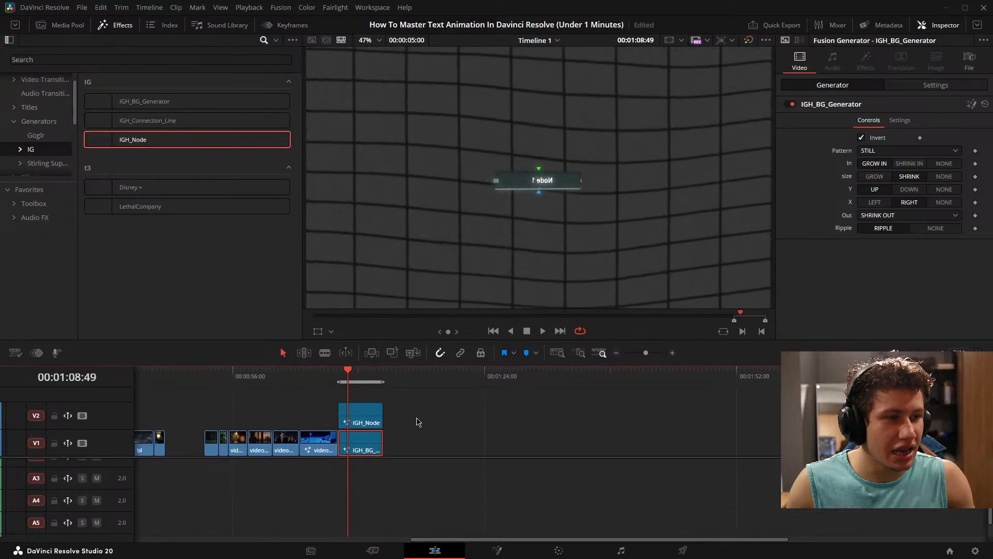
pyautogui.click(357, 416)
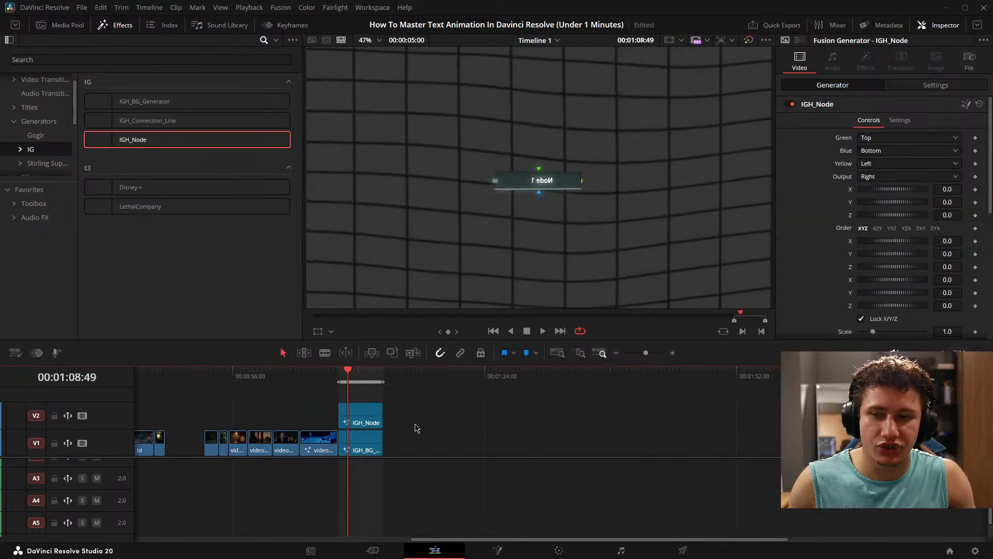
pyautogui.scroll(4, 416, 428)
pyautogui.press('space')
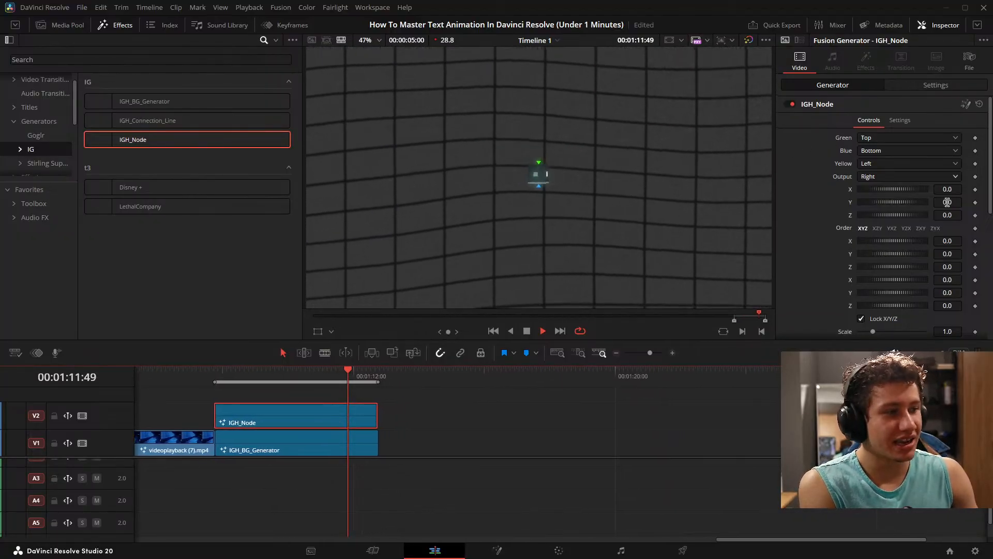
# - Set the node's Rotate option to Still, and try Float on Still before returning it to Float
pyautogui.scroll(-8, 916, 228)
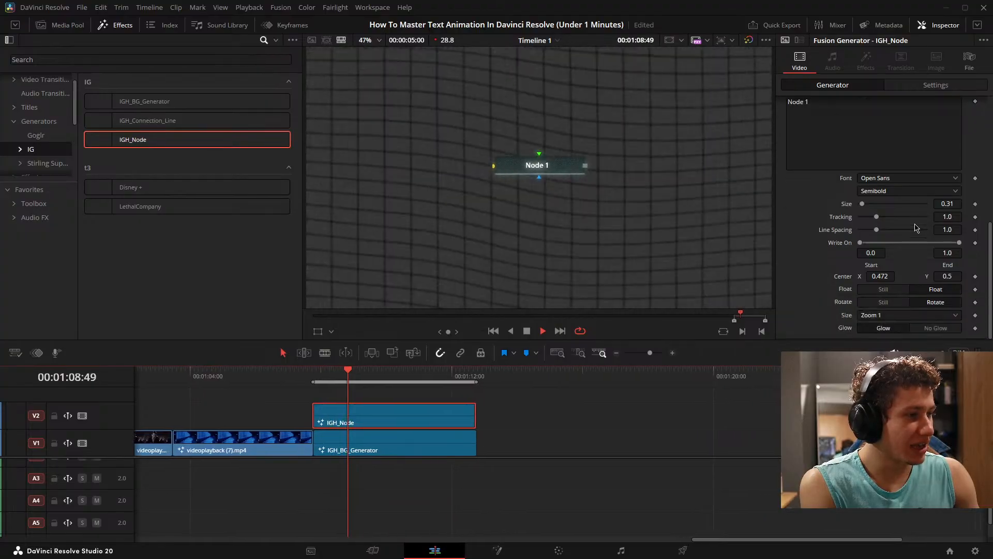
pyautogui.scroll(8, 916, 228)
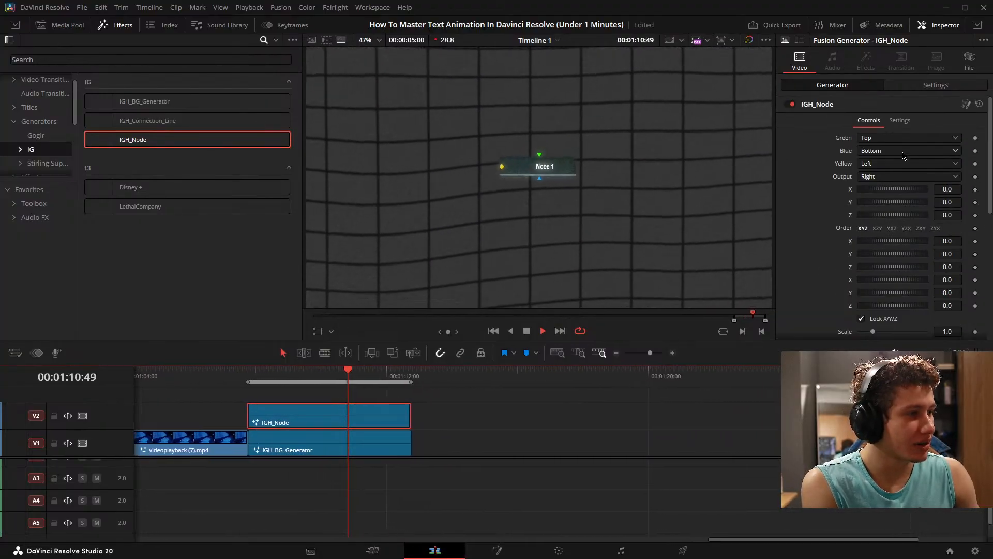
pyautogui.scroll(-8, 903, 155)
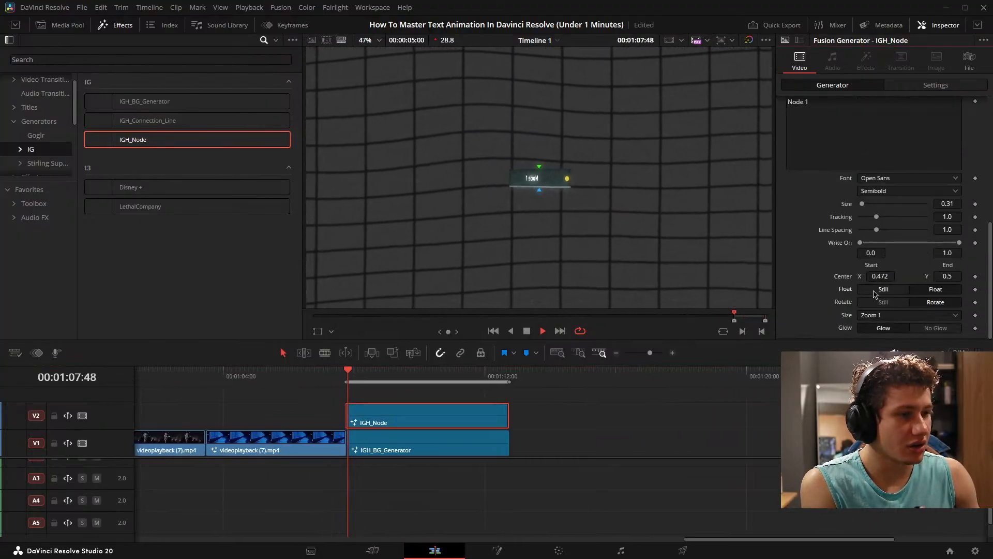
pyautogui.click(875, 289)
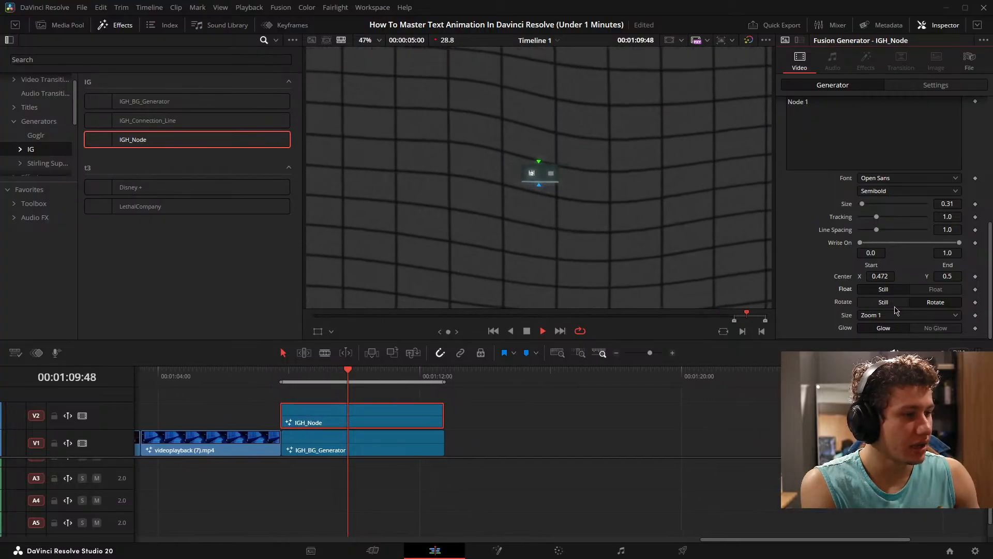
pyautogui.click(892, 302)
pyautogui.click(936, 289)
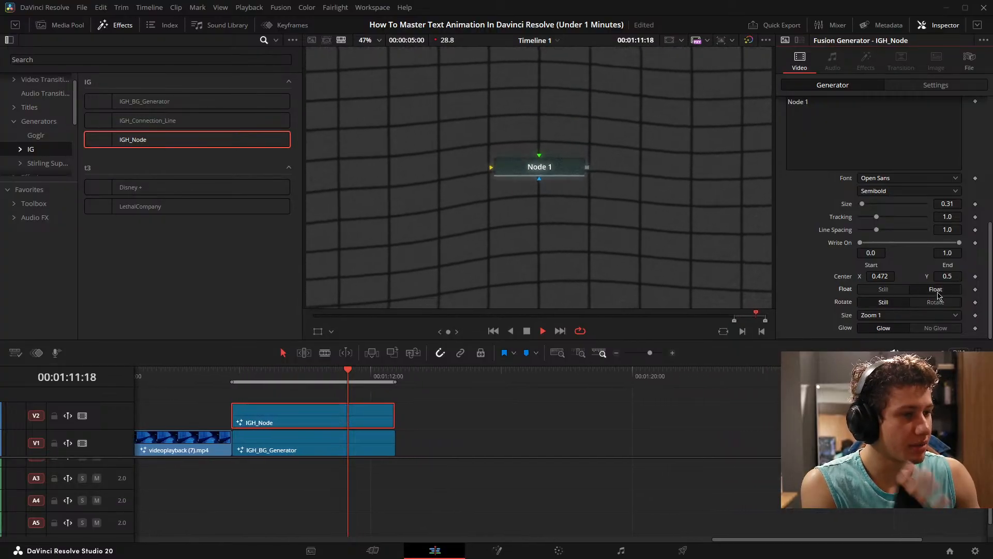
# - Set the node's Size to Zoom 3 after previewing Zoom 2, and try No Glow while keeping Glow on
pyautogui.click(928, 316)
pyautogui.click(909, 339)
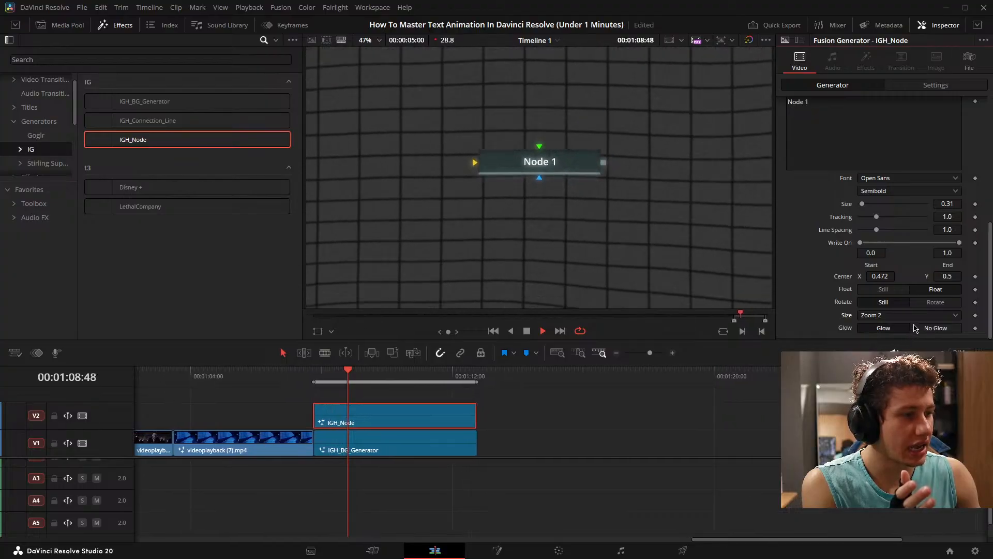
pyautogui.click(911, 315)
pyautogui.click(899, 352)
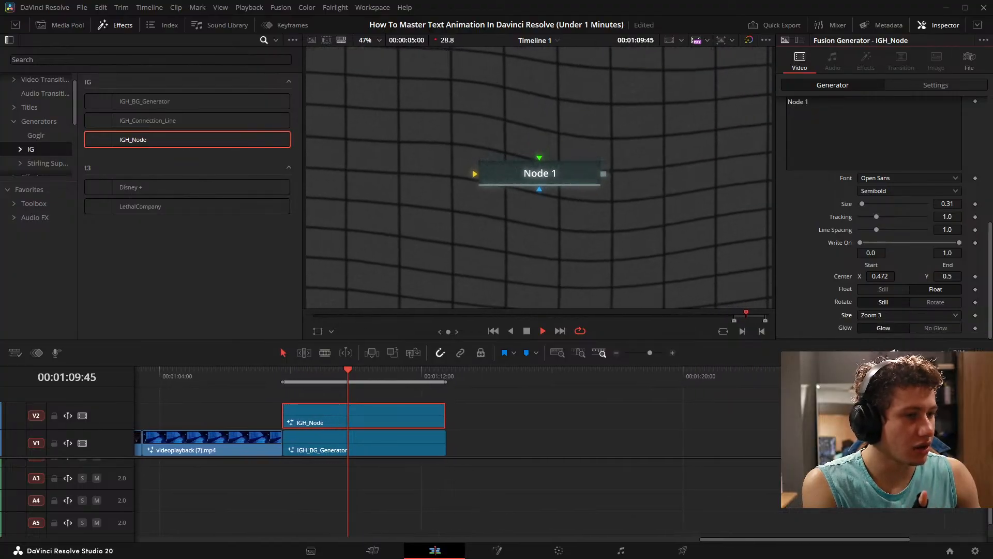
pyautogui.click(939, 331)
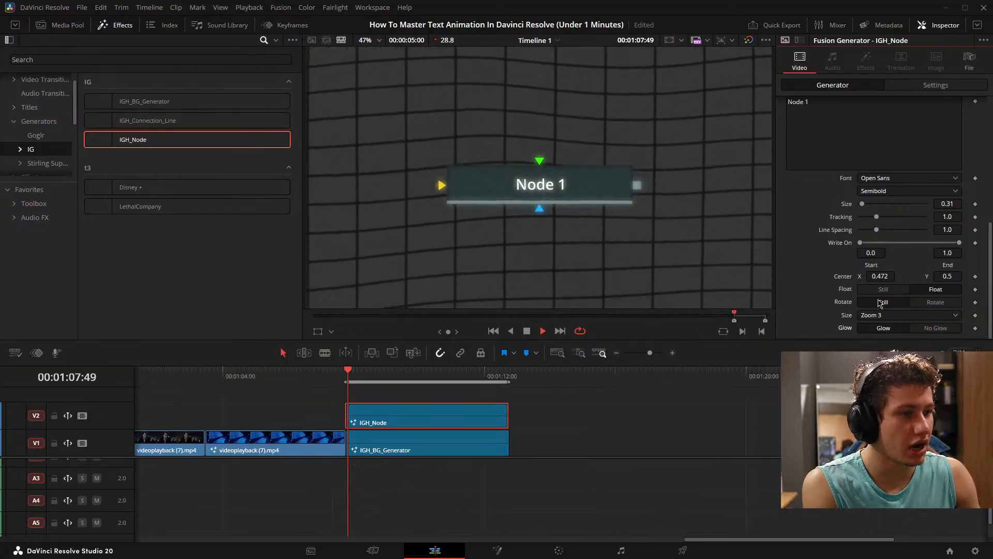
# - Preview the node's Green input at Right, and set it to Gone
pyautogui.scroll(10, 887, 289)
pyautogui.click(882, 137)
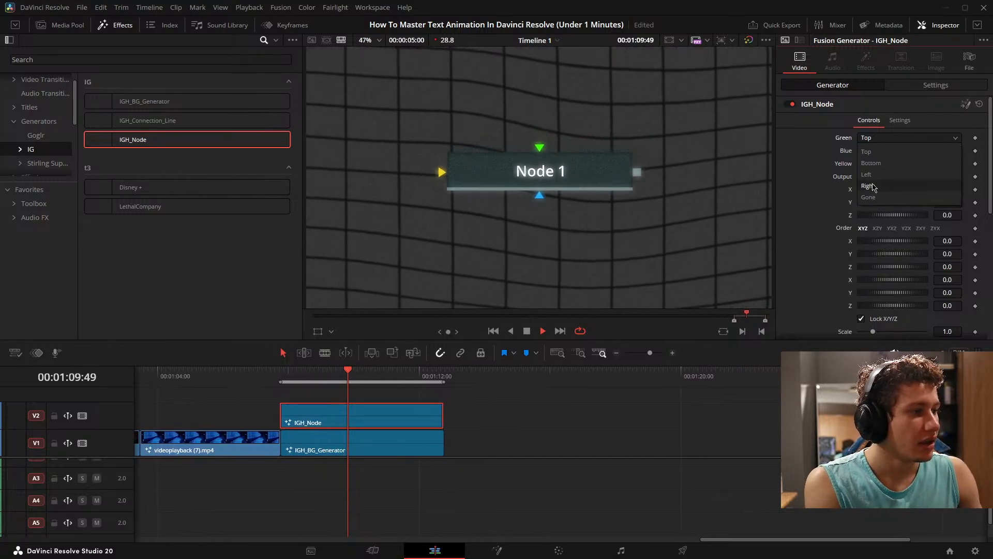
pyautogui.click(869, 186)
pyautogui.click(896, 138)
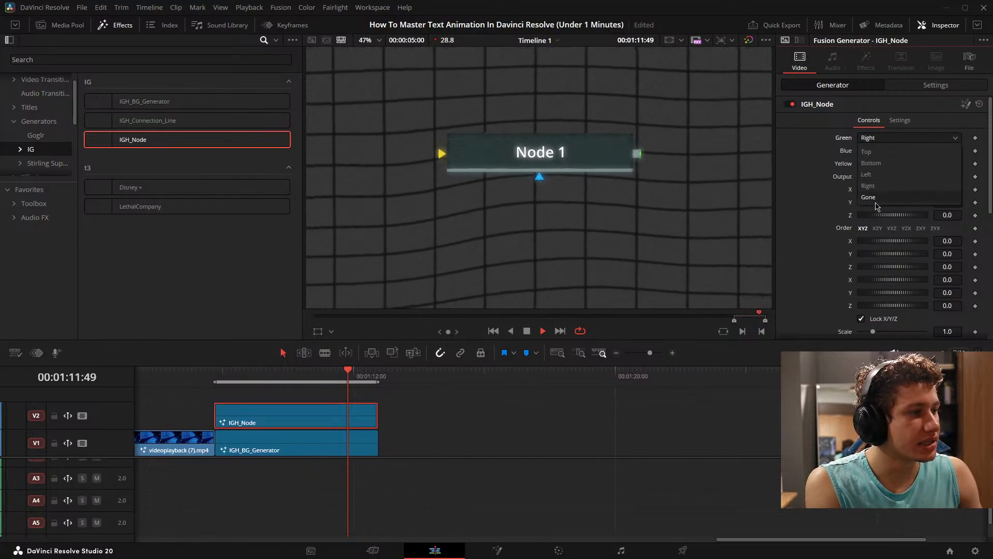
pyautogui.click(871, 197)
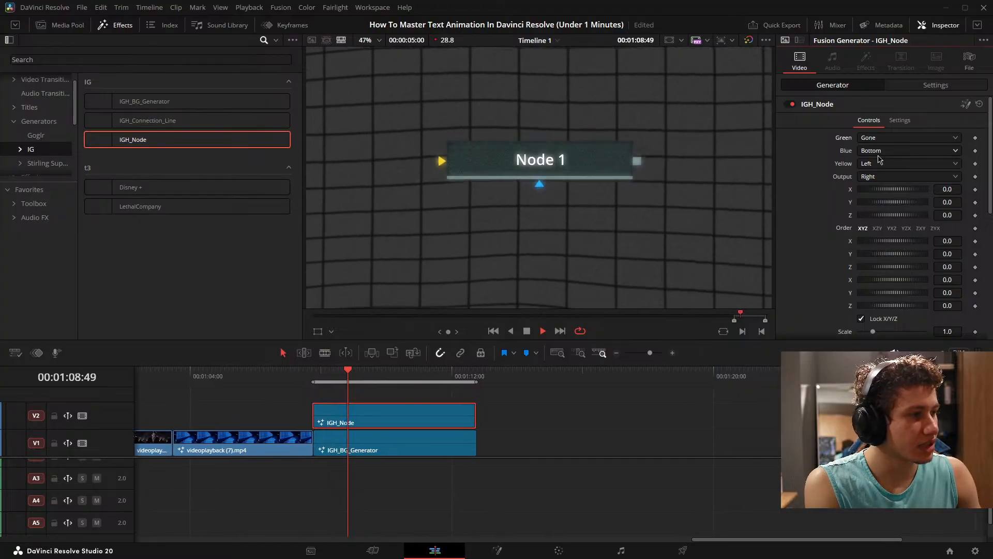
# - Set the node's Yellow input to Gone and its Blue input to Left
pyautogui.click(880, 163)
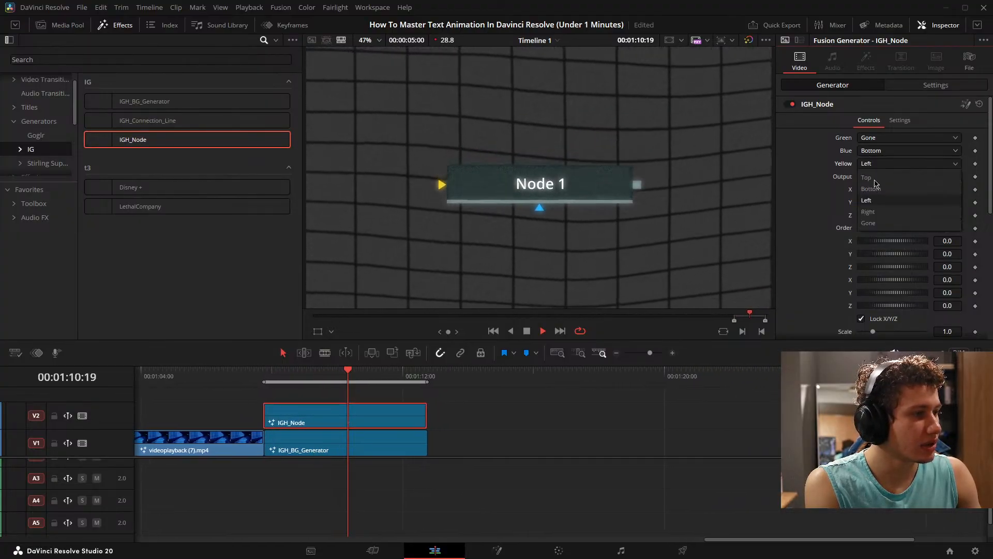
pyautogui.click(868, 223)
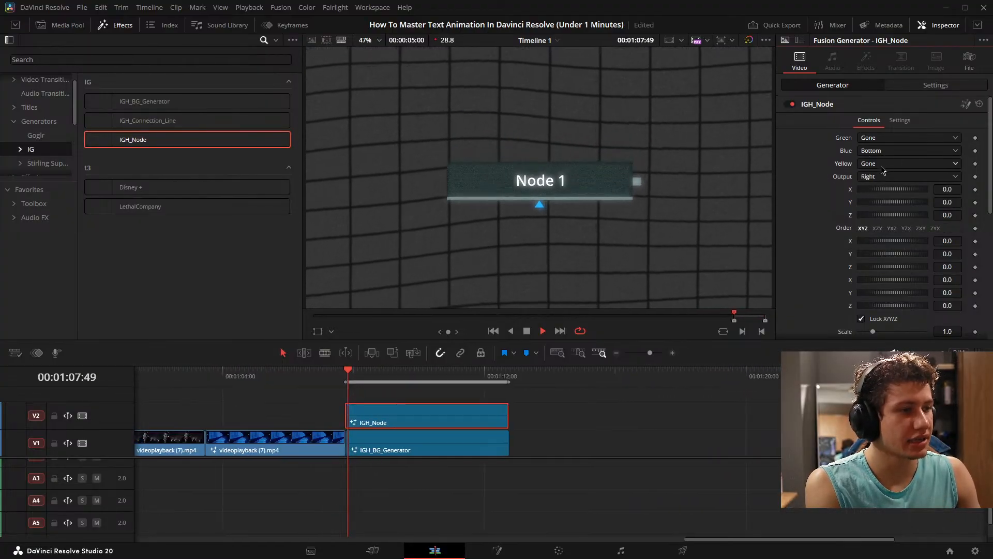
pyautogui.scroll(-6, 872, 191)
pyautogui.scroll(5, 872, 191)
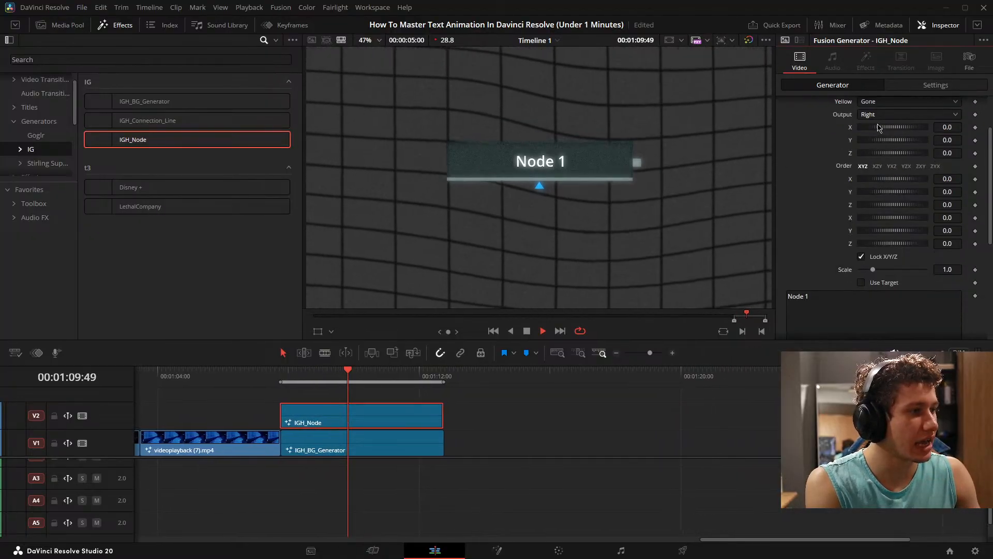
pyautogui.scroll(3, 833, 156)
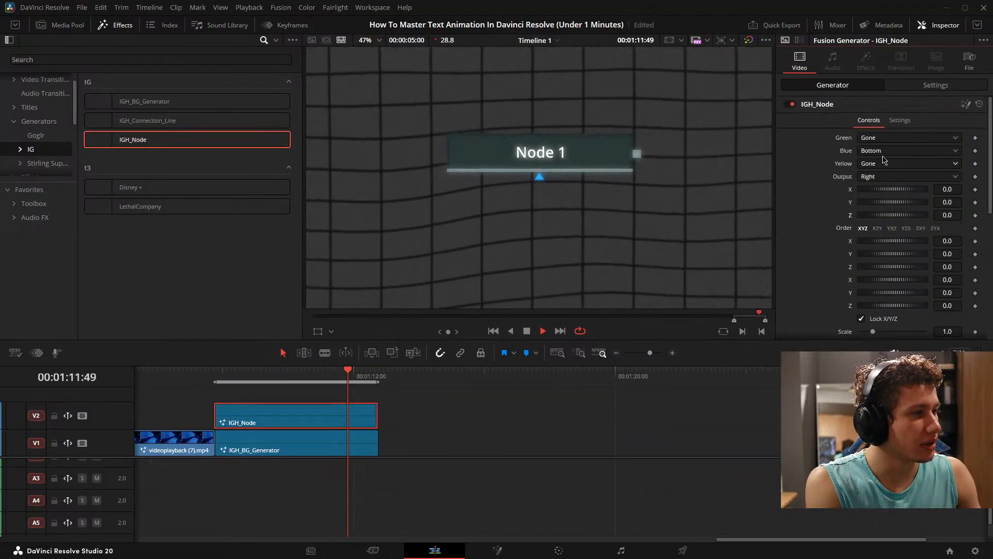
# - Replace the node's label text with Rectangle
pyautogui.scroll(-5, 886, 194)
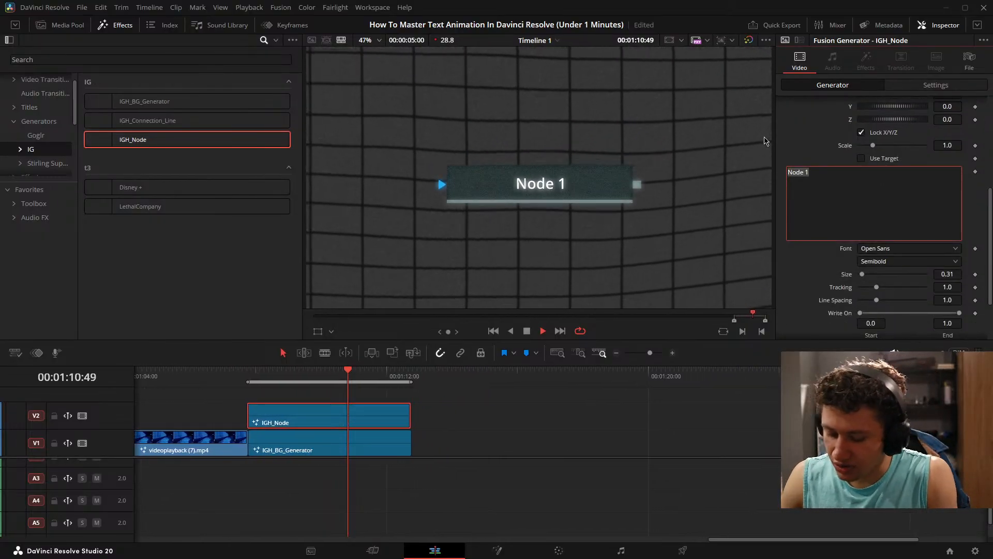
pyautogui.write('Reca')
pyautogui.press('BackSpace')
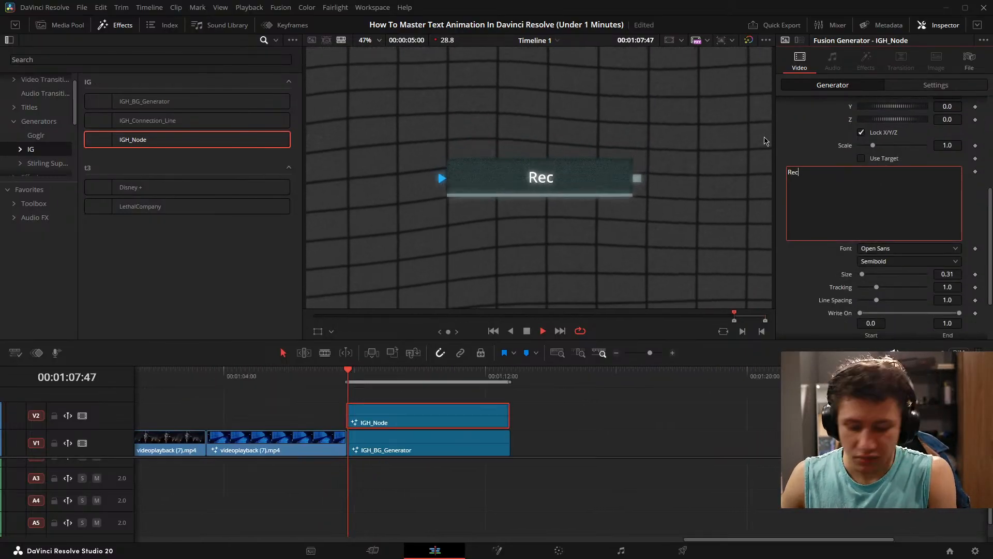
pyautogui.write('tangle')
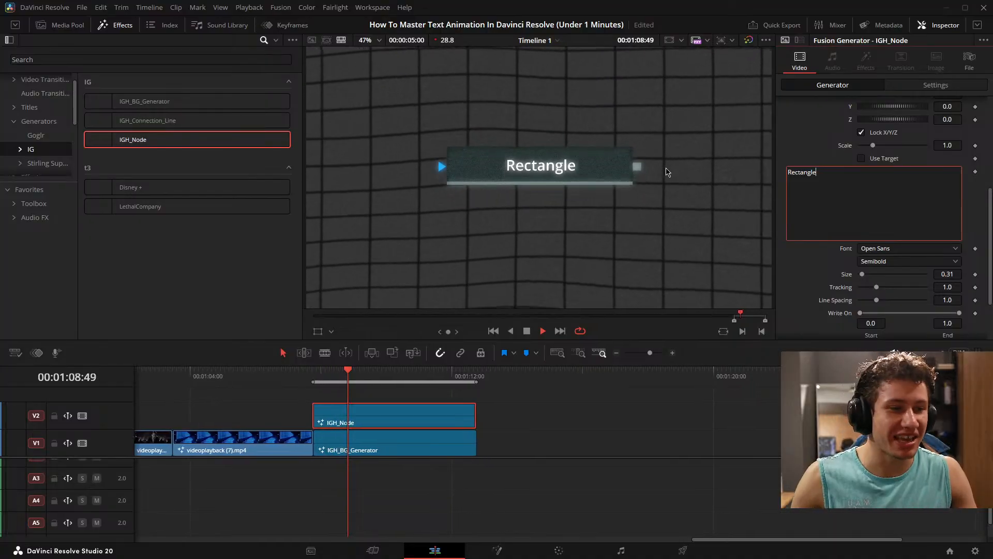
# - Delete the IGH_Node and IGH_BG_Generator clips together and clear the timeline's in and out range
pyautogui.click(546, 418)
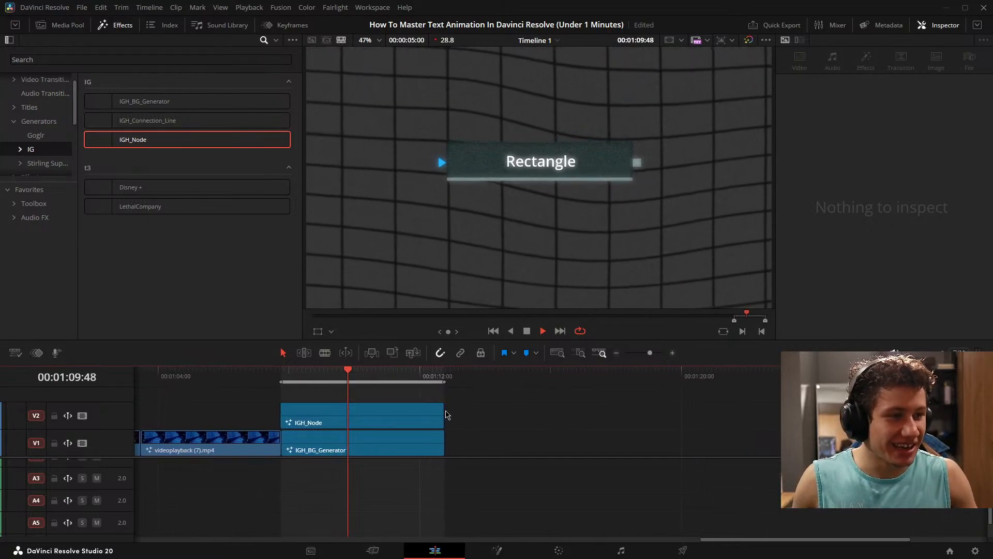
pyautogui.moveTo(494, 405); pyautogui.dragTo(401, 454)
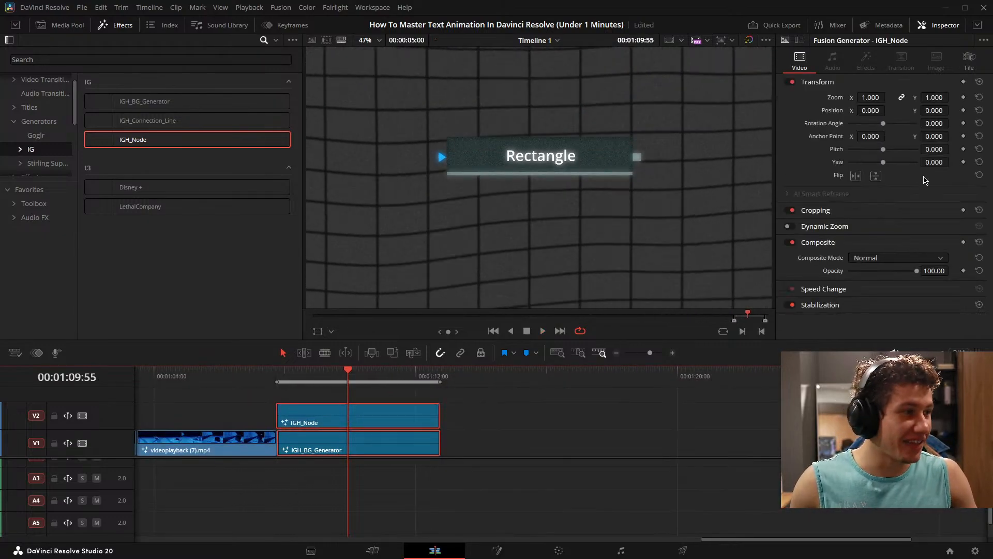
pyautogui.press('Delete')
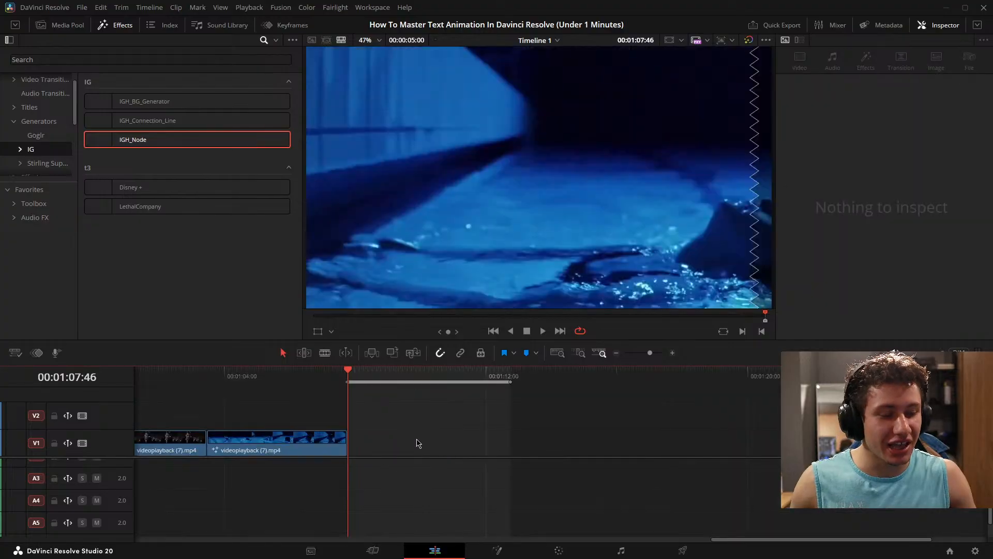
pyautogui.hotkey('alt', 'x')
# - Go back to about 00:00:02:40 on the timeline and open the V2 Fusion Composition clip on the Fusion page
pyautogui.moveTo(464, 436); pyautogui.dragTo(839, 413)
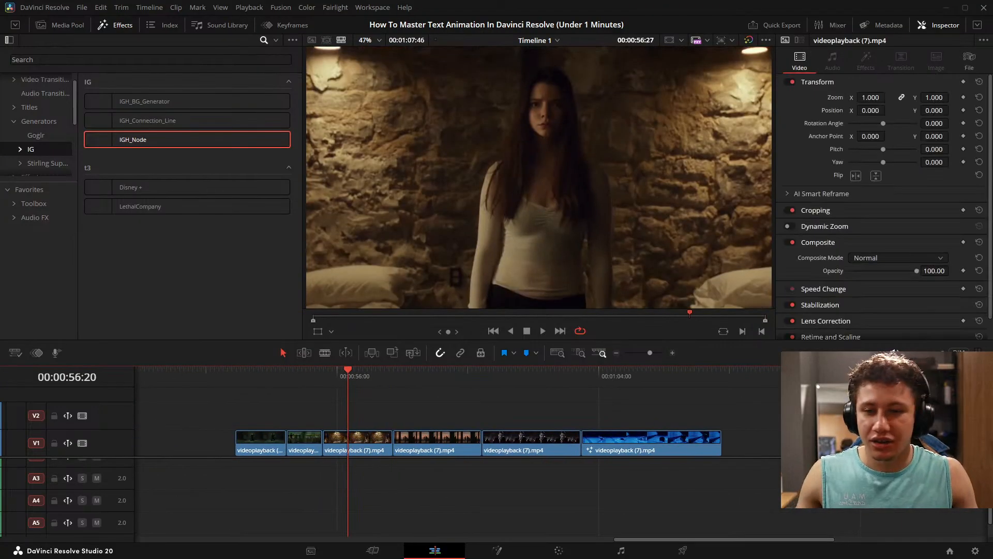
pyautogui.scroll(-5, 451, 427)
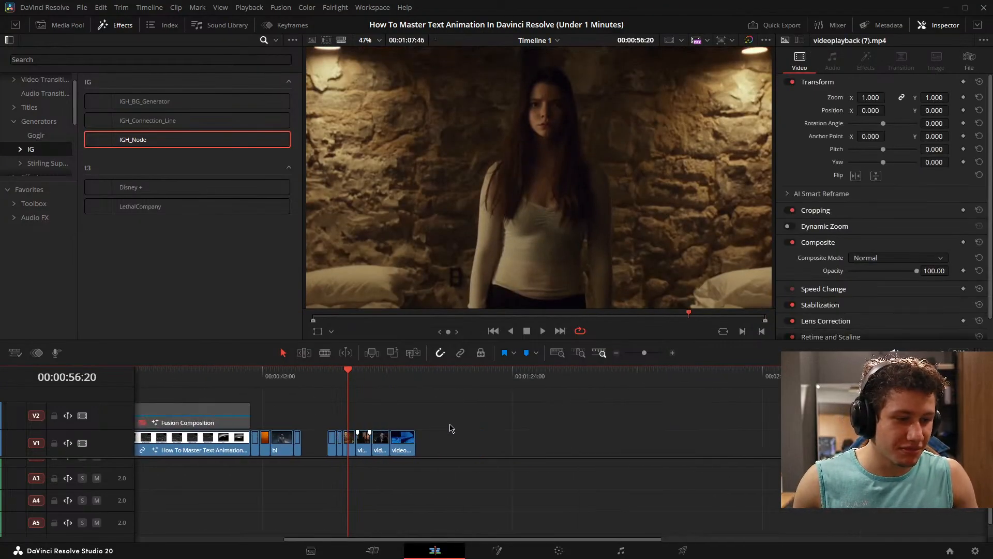
pyautogui.moveTo(324, 437); pyautogui.dragTo(598, 423)
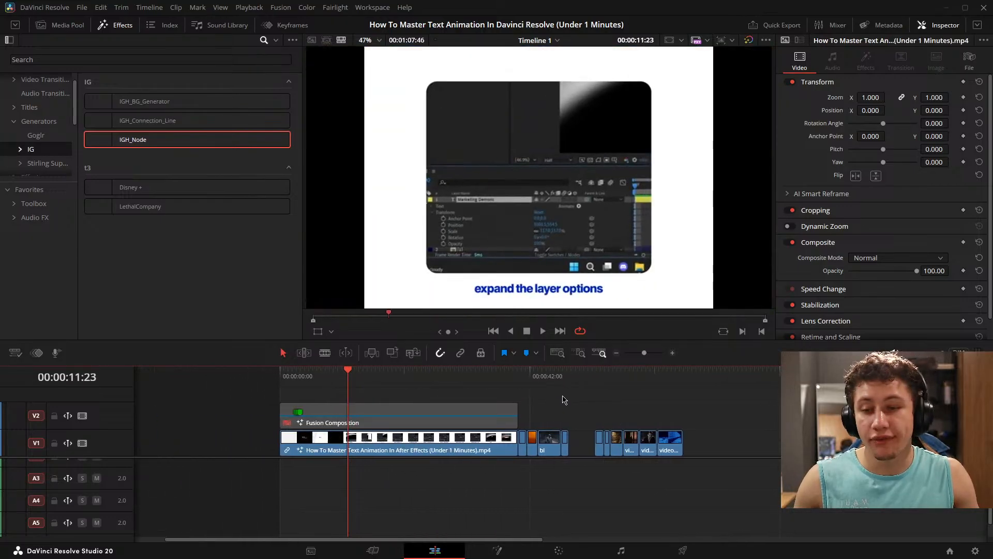
pyautogui.moveTo(417, 414); pyautogui.dragTo(476, 419)
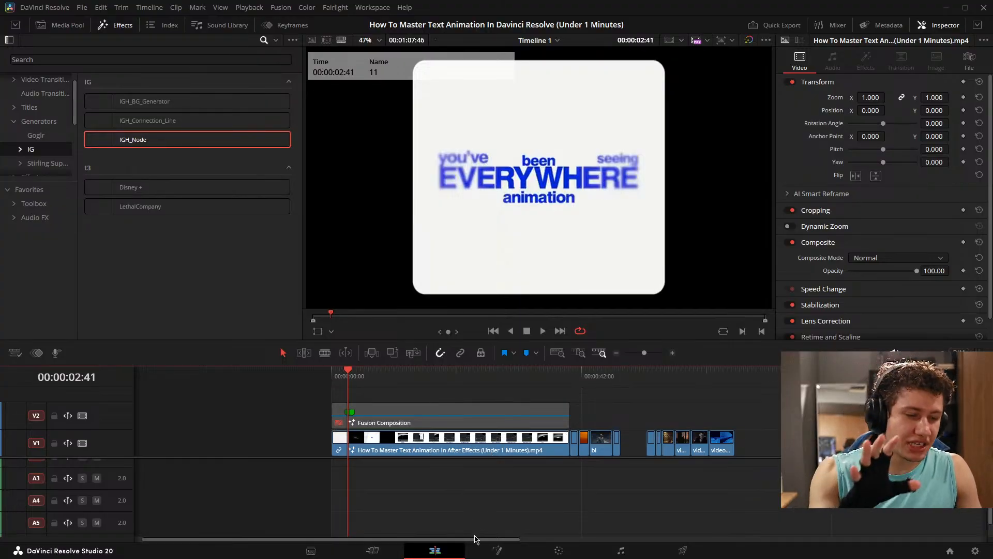
pyautogui.click(495, 551)
pyautogui.click(434, 550)
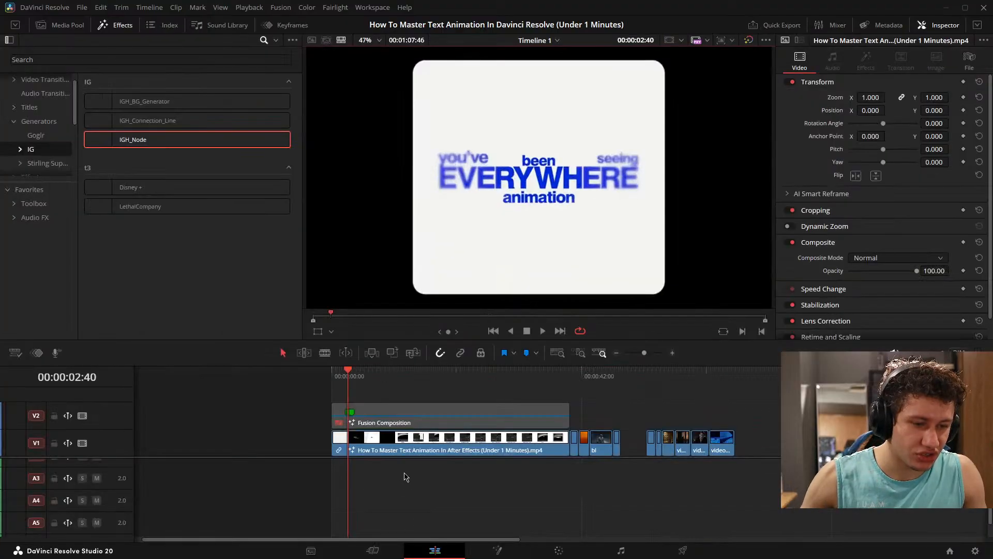
pyautogui.click(433, 412)
pyautogui.hotkey('shift', '5')
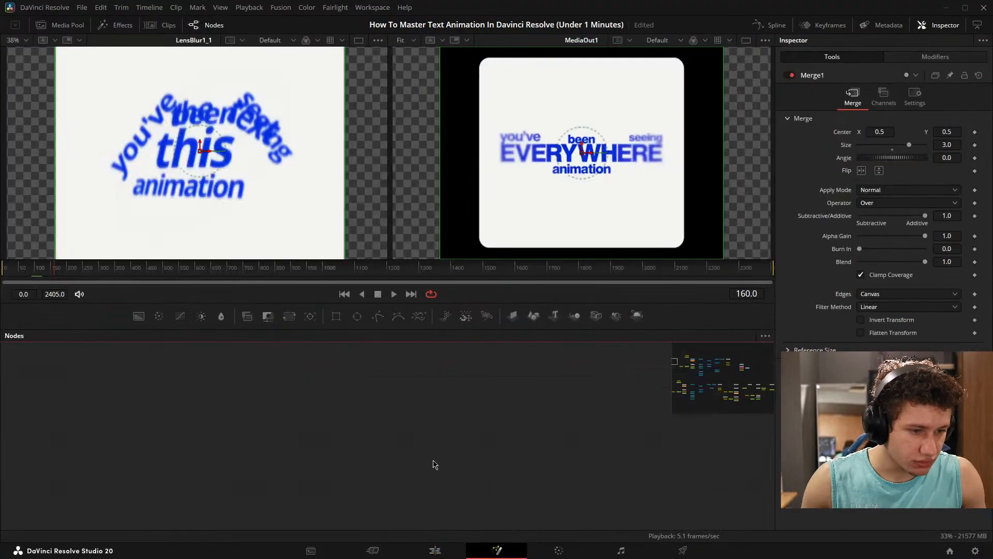
# - Select the text animation's node group and examine how its nodes are connected
pyautogui.moveTo(228, 376); pyautogui.dragTo(568, 510)
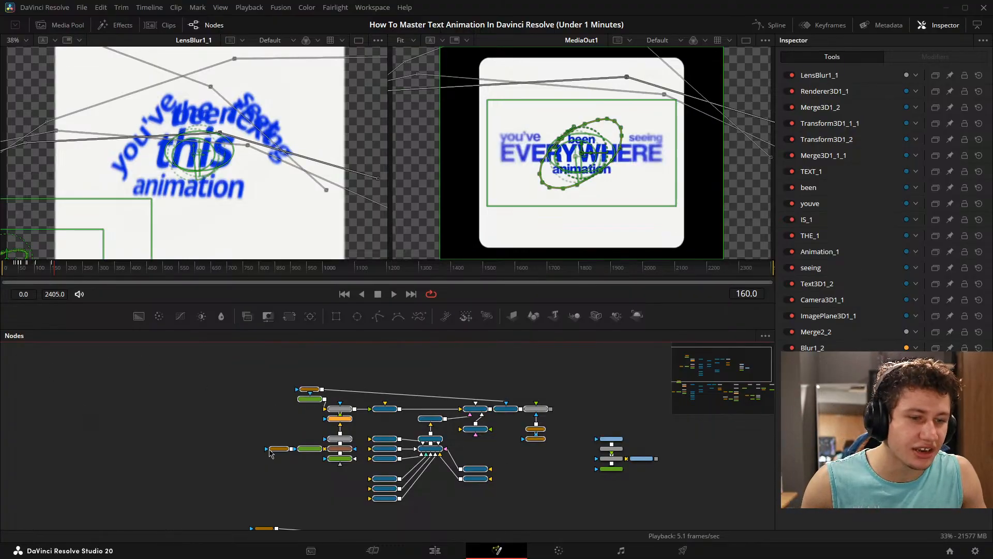
pyautogui.moveTo(517, 410); pyautogui.dragTo(490, 400)
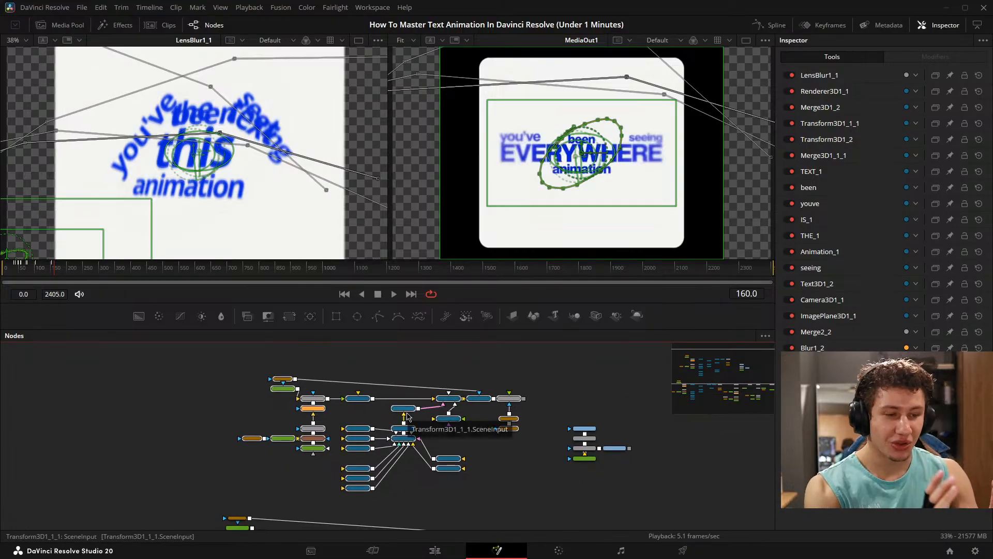
pyautogui.scroll(2, 469, 442)
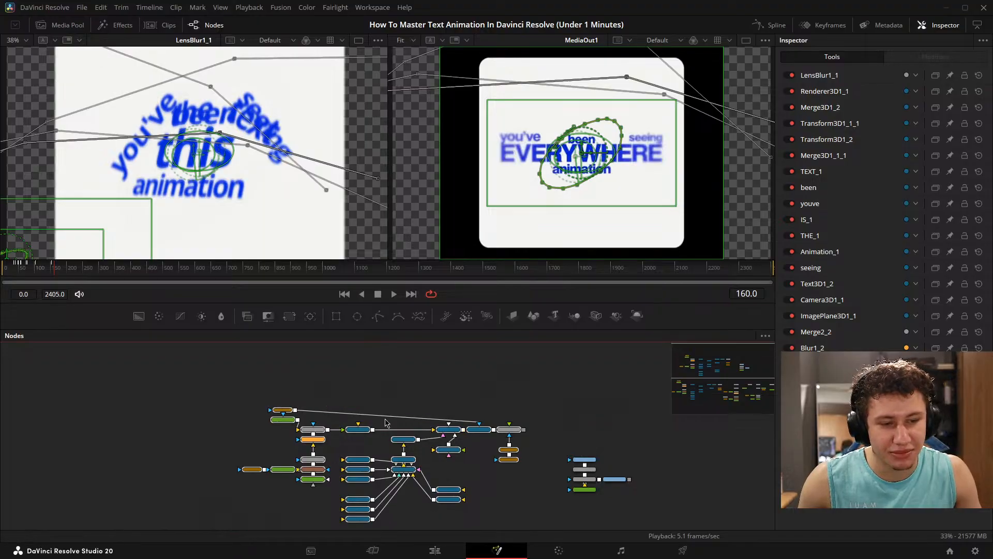
pyautogui.moveTo(467, 456); pyautogui.dragTo(410, 415)
pyautogui.click(477, 448)
pyautogui.moveTo(440, 447); pyautogui.dragTo(387, 437)
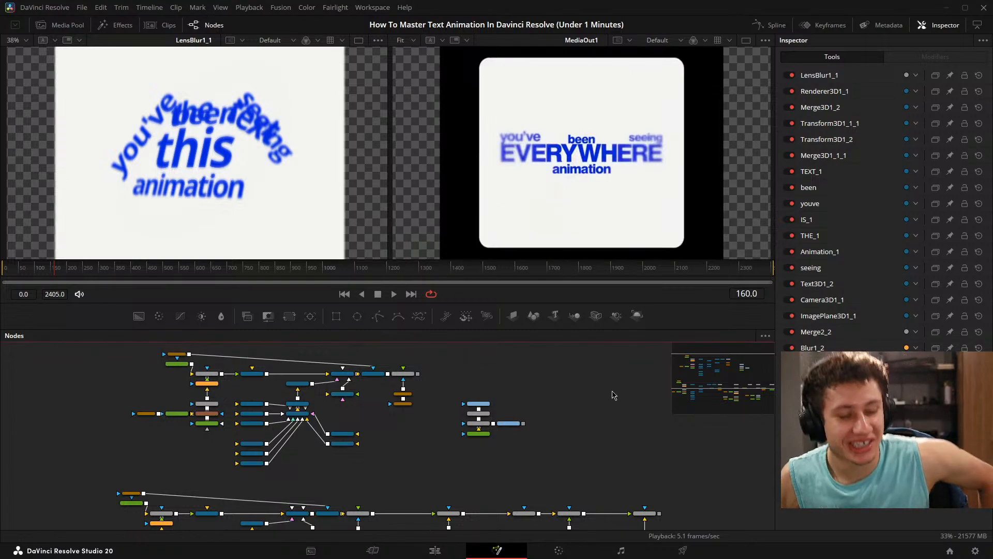
# - Return to the edit page, search the titles for dw and place DW_GG on V2 above the videoplayback clips
pyautogui.click(434, 551)
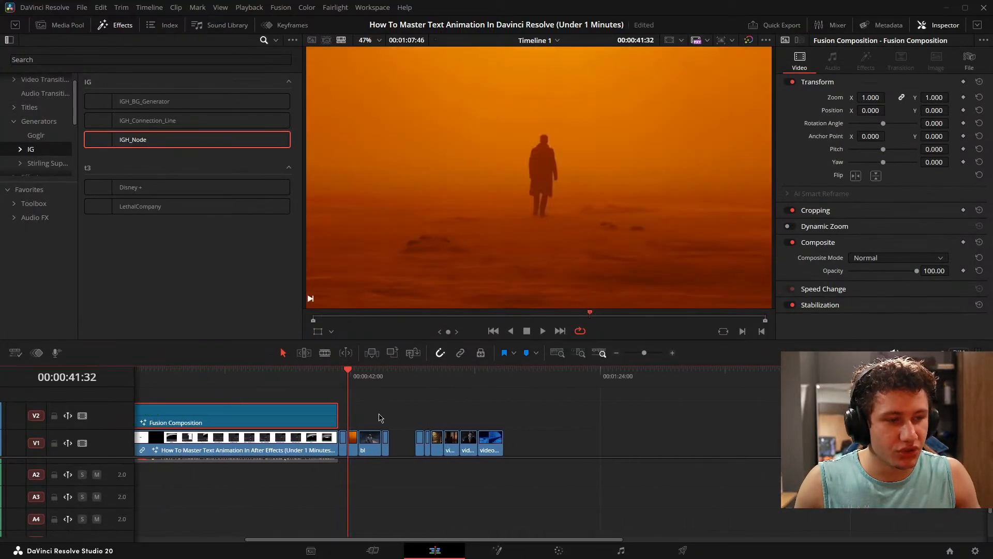
pyautogui.click(457, 427)
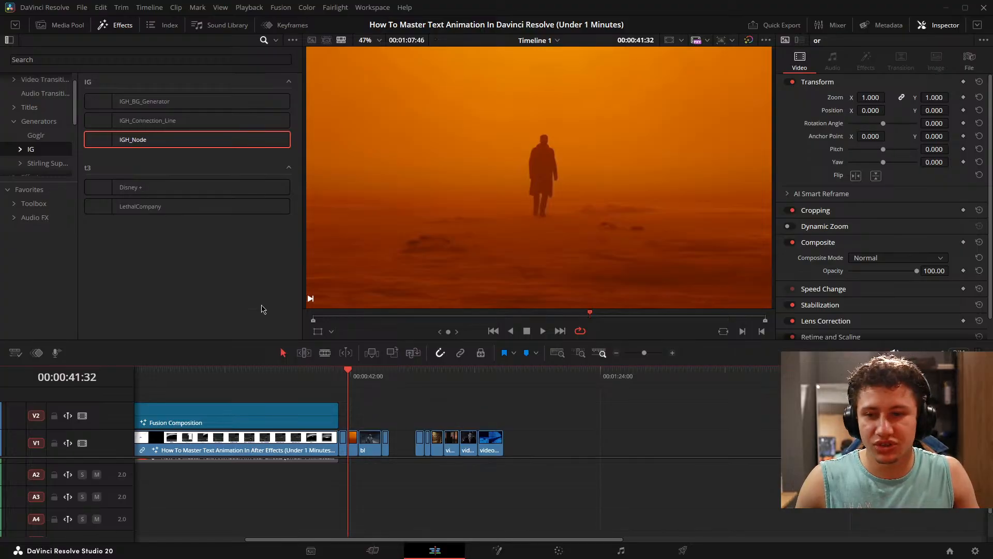
pyautogui.click(29, 107)
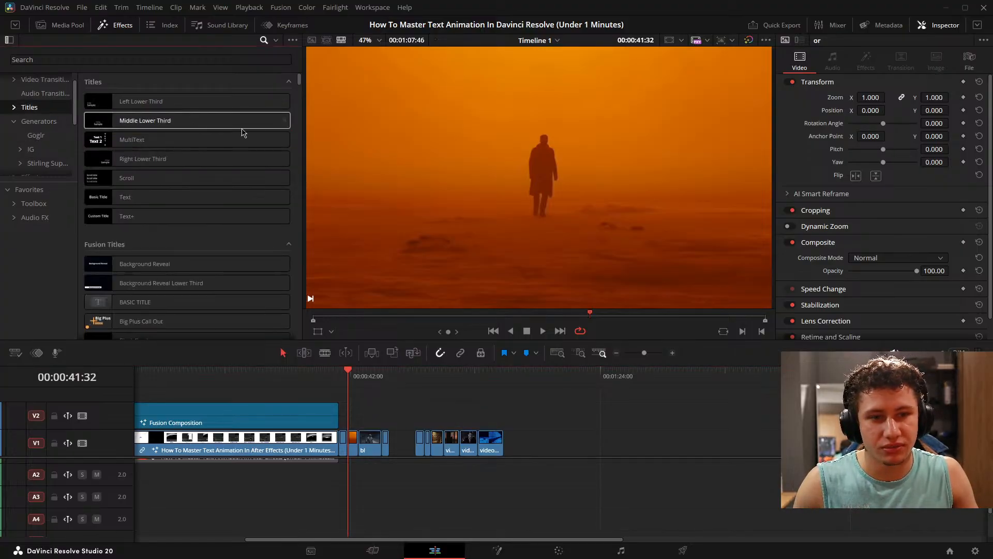
pyautogui.click(207, 59)
pyautogui.write('dw')
pyautogui.moveTo(186, 101); pyautogui.dragTo(454, 417)
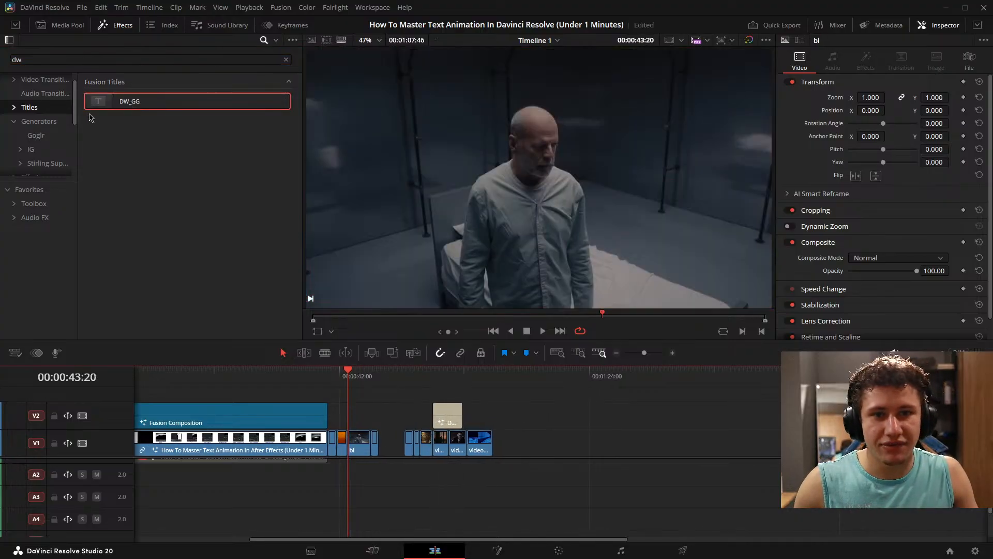
# - Clear the effects search and add the Four Color Gradient generator on V1 after the last video clip
pyautogui.click(38, 121)
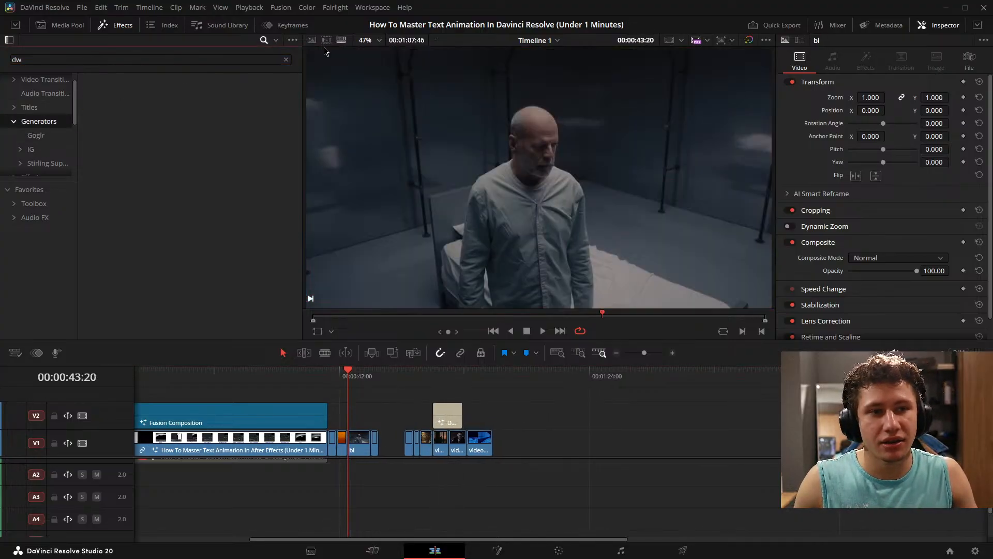
pyautogui.click(286, 60)
pyautogui.moveTo(150, 216); pyautogui.dragTo(656, 455)
pyautogui.press('Down')
pyautogui.press('Down')
pyautogui.press('Down')
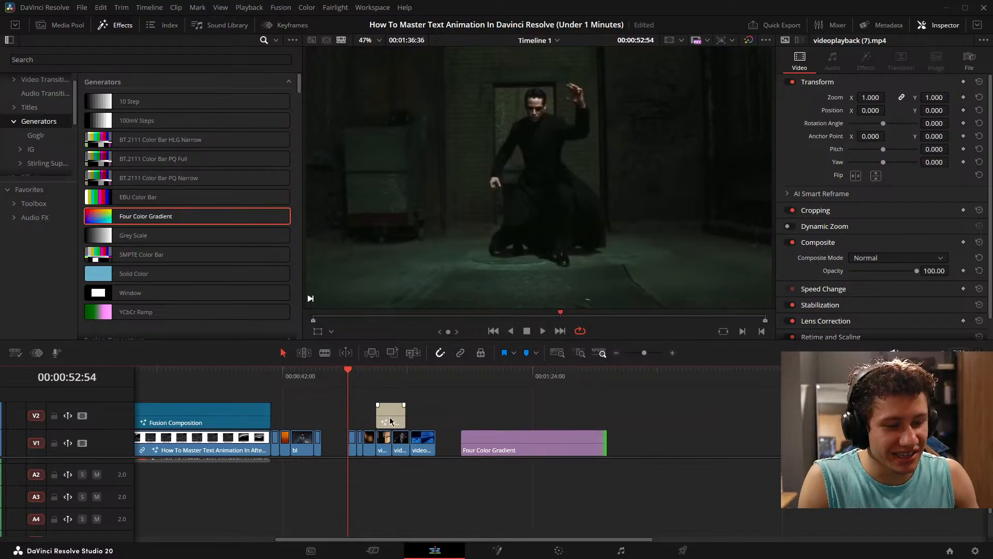
# - Move the DW_GG title above the Four Color Gradient clip and bring the playhead to the title's start at 00:01:14:24
pyautogui.moveTo(392, 416); pyautogui.dragTo(492, 420)
pyautogui.click(542, 448)
pyautogui.press('Down')
pyautogui.press('Down')
pyautogui.press('Down')
pyautogui.press('Down')
pyautogui.press('Down')
pyautogui.press('Down')
pyautogui.press('Down')
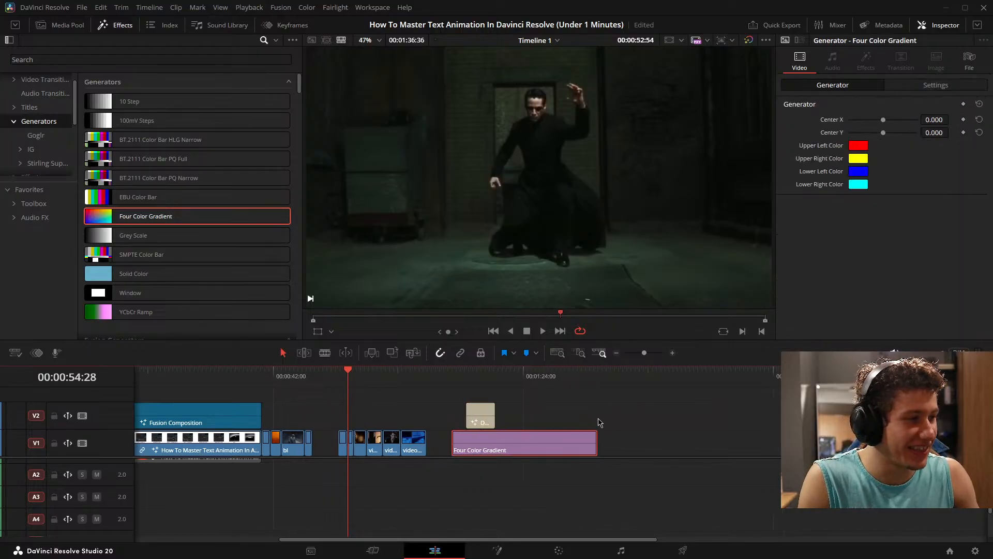
pyautogui.press('Down')
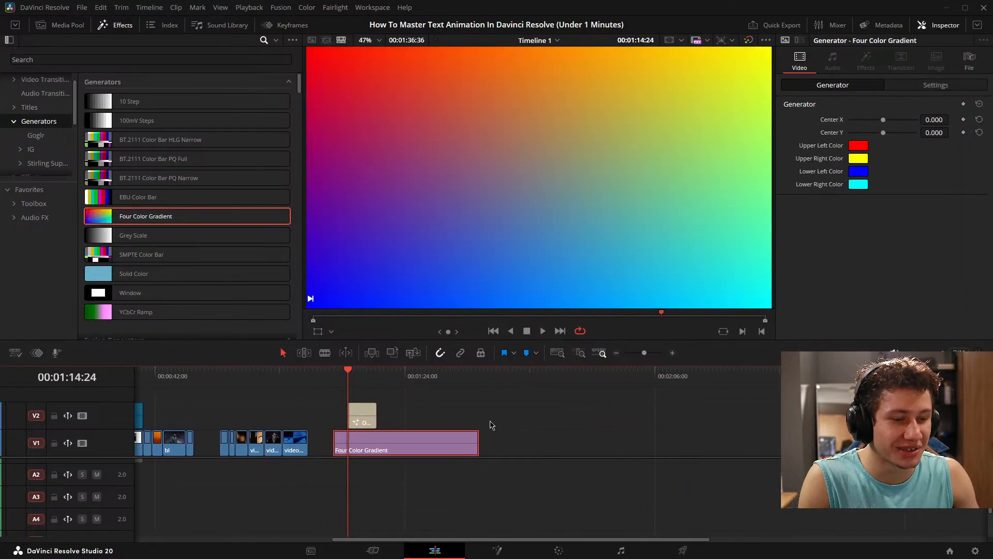
# - Set the gradient's Upper Left Color to dark green
pyautogui.click(858, 147)
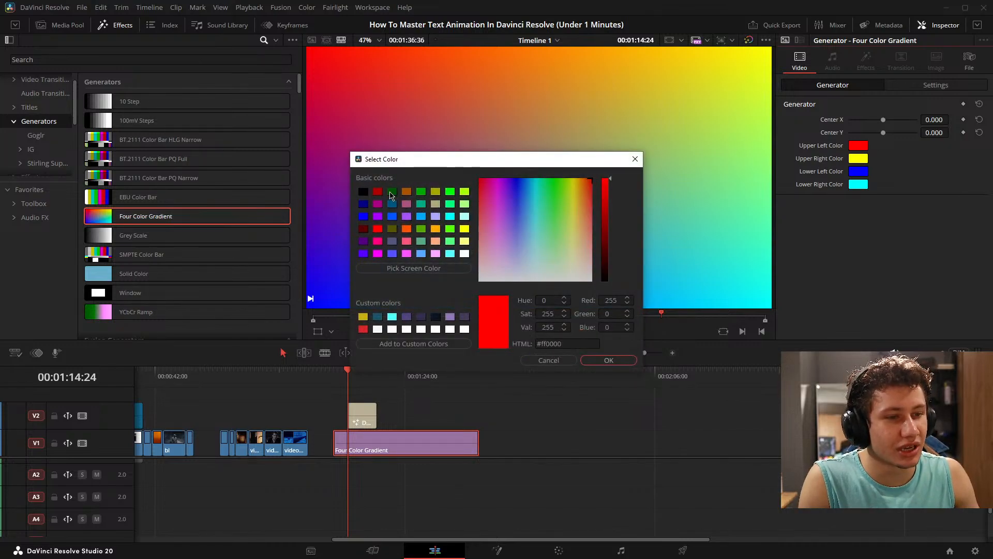
pyautogui.click(392, 192)
pyautogui.click(609, 360)
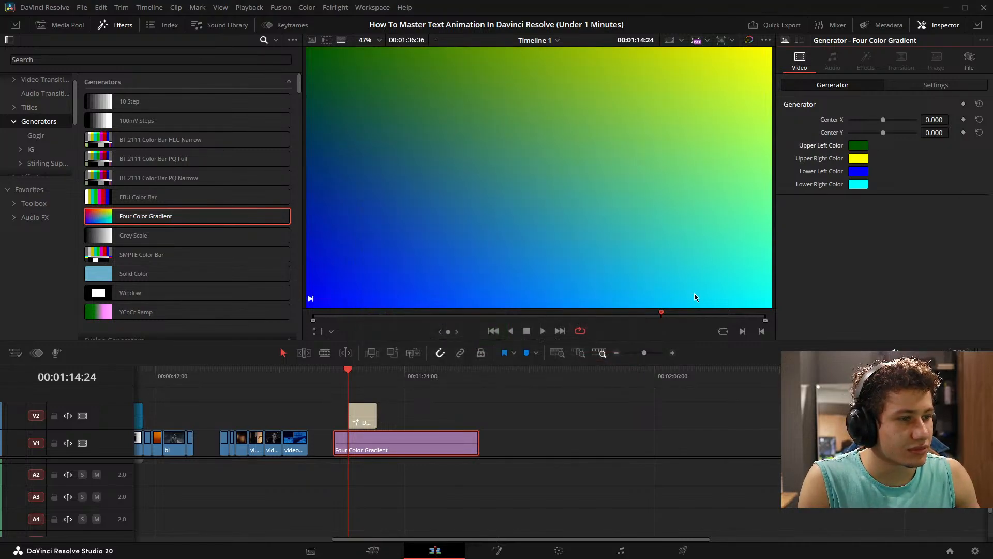
# - Examine the DW_GG title's controls and its placement over the gradient, ending with the title selected and the playhead at its start
pyautogui.click(362, 419)
pyautogui.scroll(5, 860, 192)
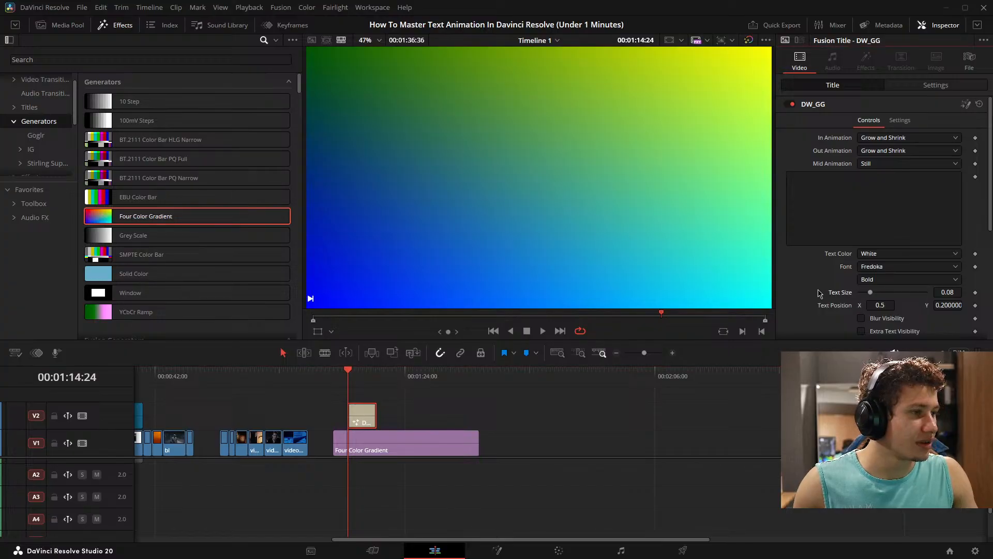
pyautogui.click(543, 460)
pyautogui.scroll(5, 500, 440)
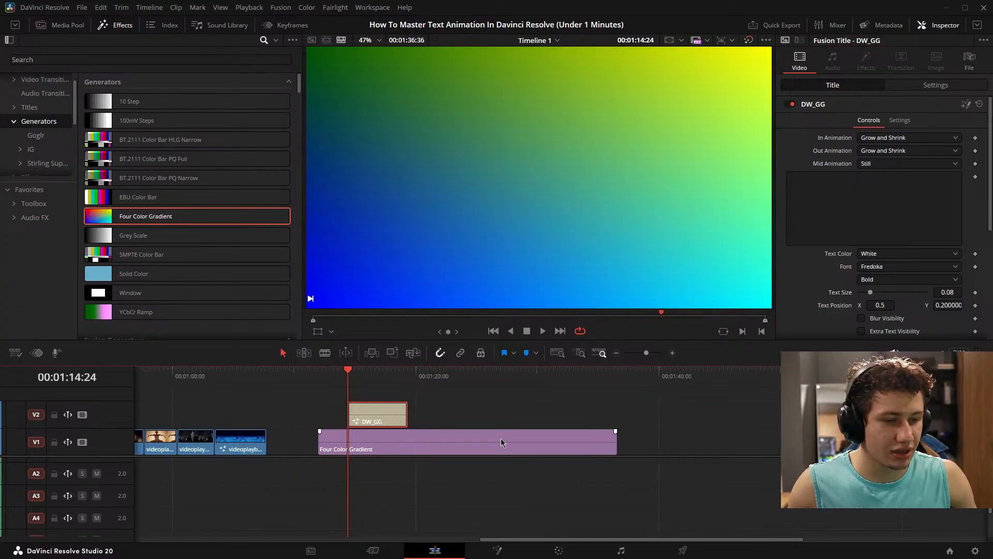
pyautogui.scroll(-4, 512, 430)
pyautogui.scroll(1, 500, 431)
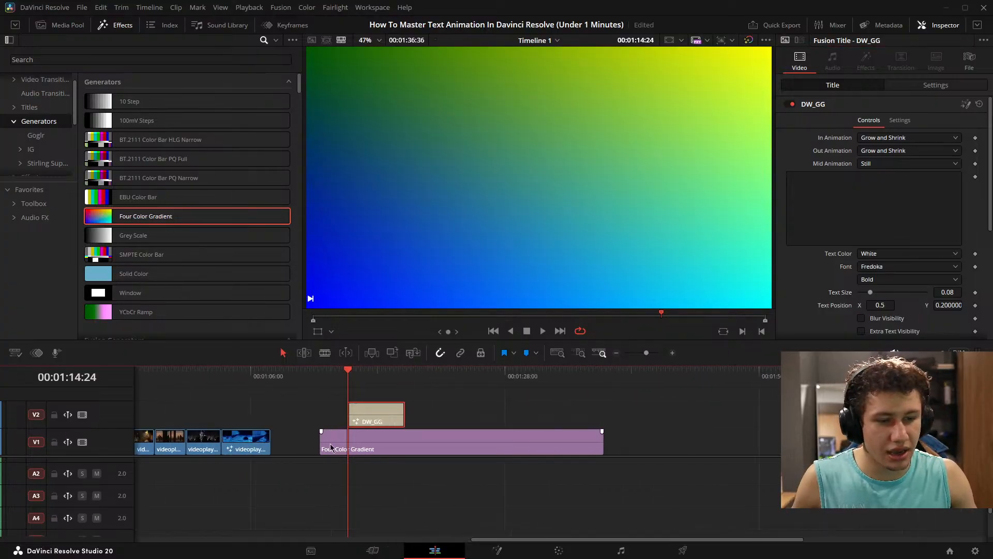
pyautogui.hscroll(-1, 501, 412)
pyautogui.click(518, 422)
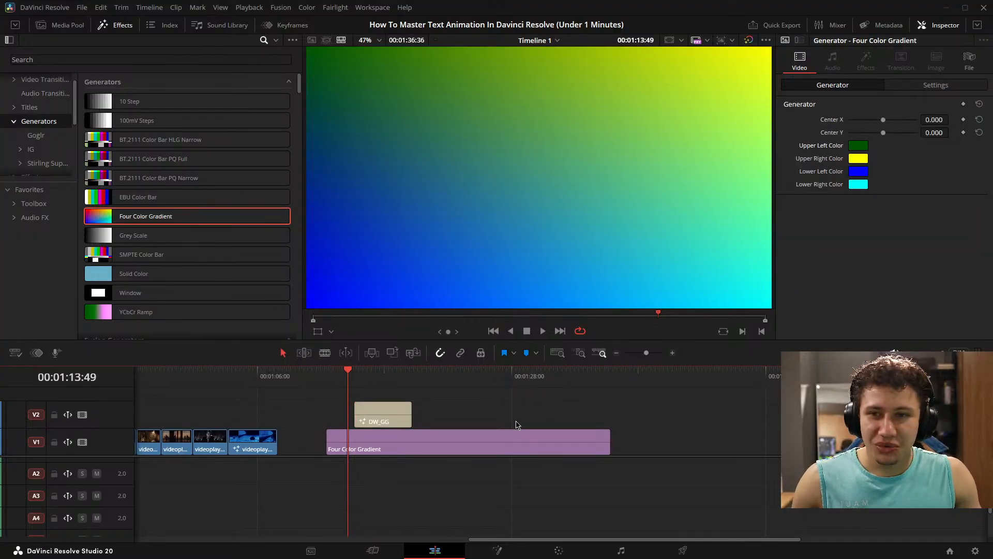
pyautogui.click(390, 415)
pyautogui.hscroll(1, 449, 425)
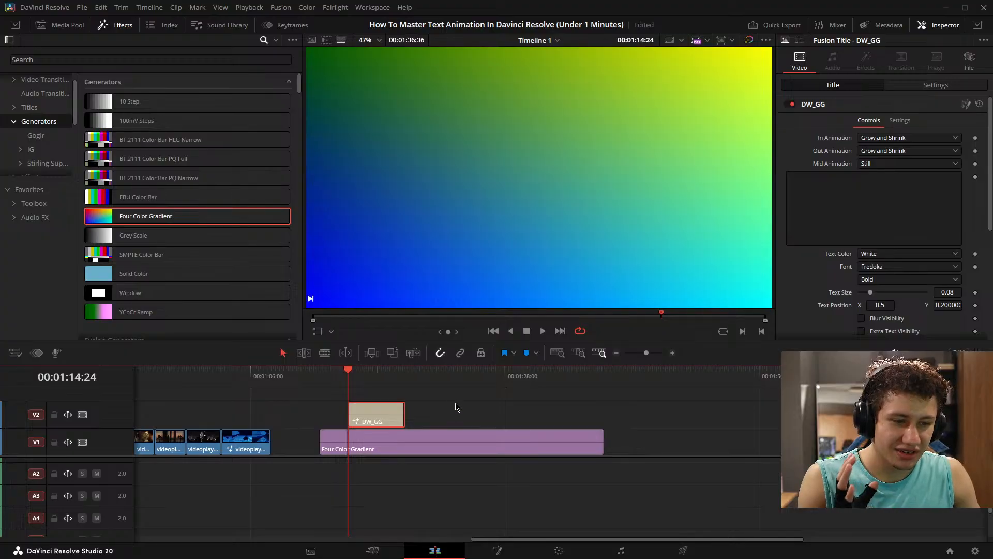
# - Set the DW_GG title's text to "Example Text", save the project and play the title over the gradient
pyautogui.click(889, 194)
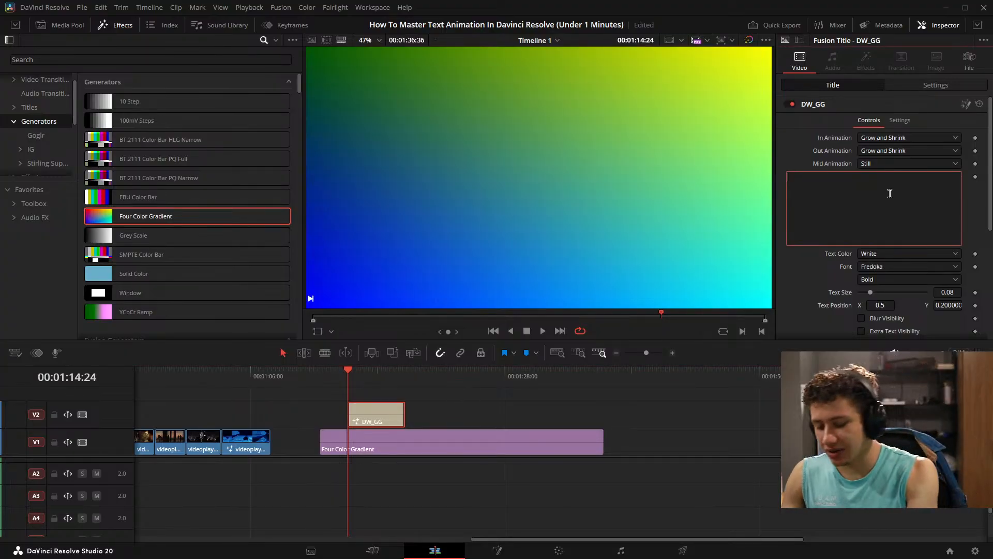
pyautogui.write('Example Text')
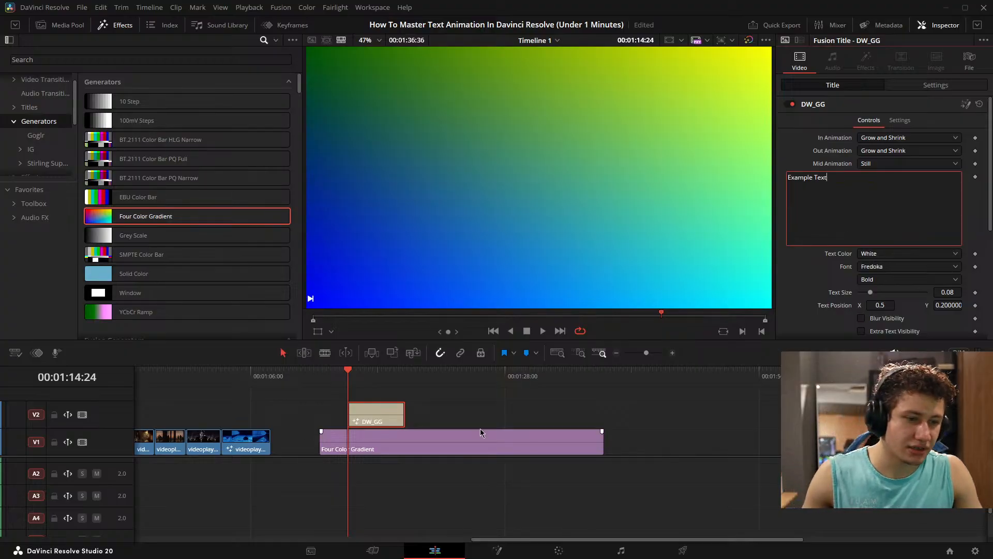
pyautogui.click(479, 427)
pyautogui.hotkey('ctrl', 's')
pyautogui.press('space')
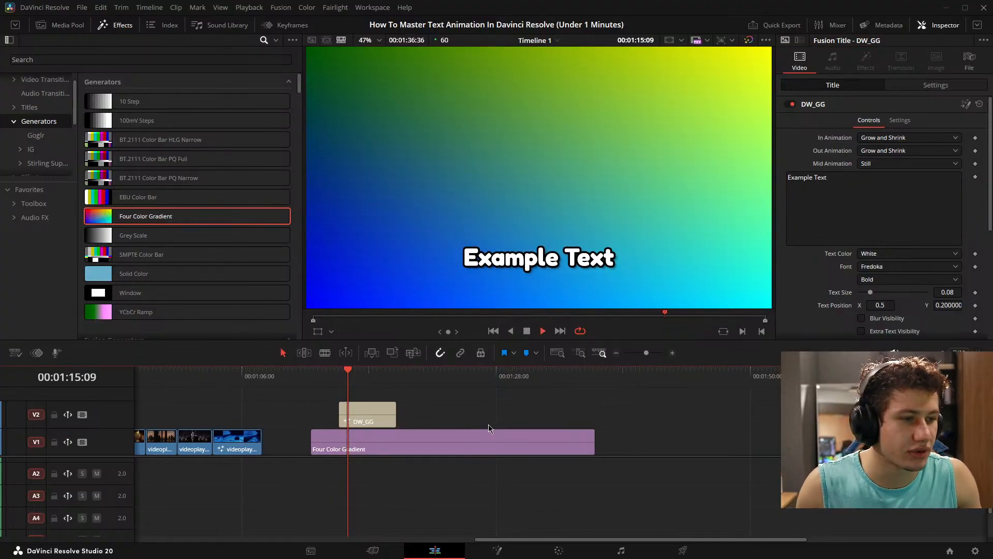
# - Scrub around the title on the timeline and check the project's Master Settings without changing them
pyautogui.scroll(2, 488, 429)
pyautogui.press('Up')
pyautogui.moveTo(425, 421); pyautogui.dragTo(380, 421)
pyautogui.click(976, 551)
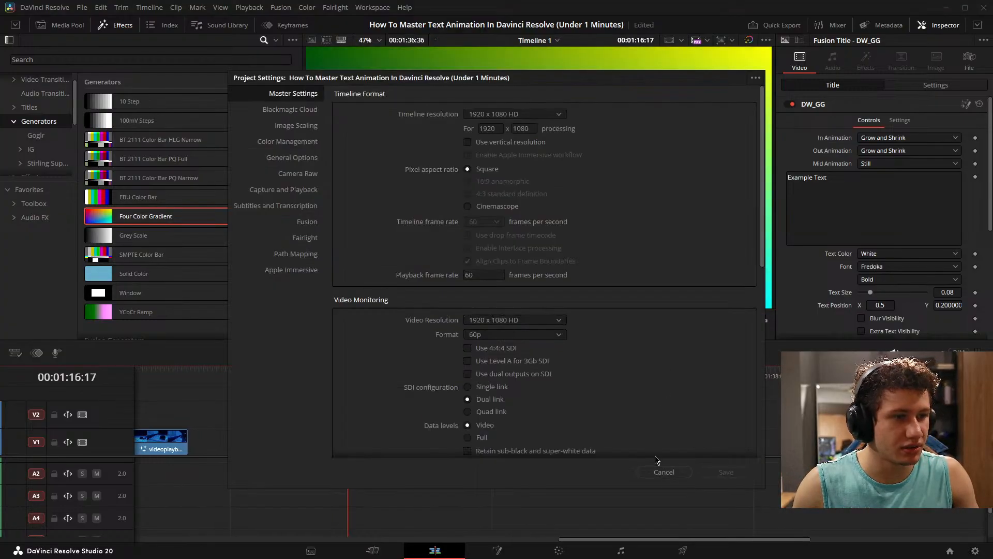
pyautogui.click(664, 473)
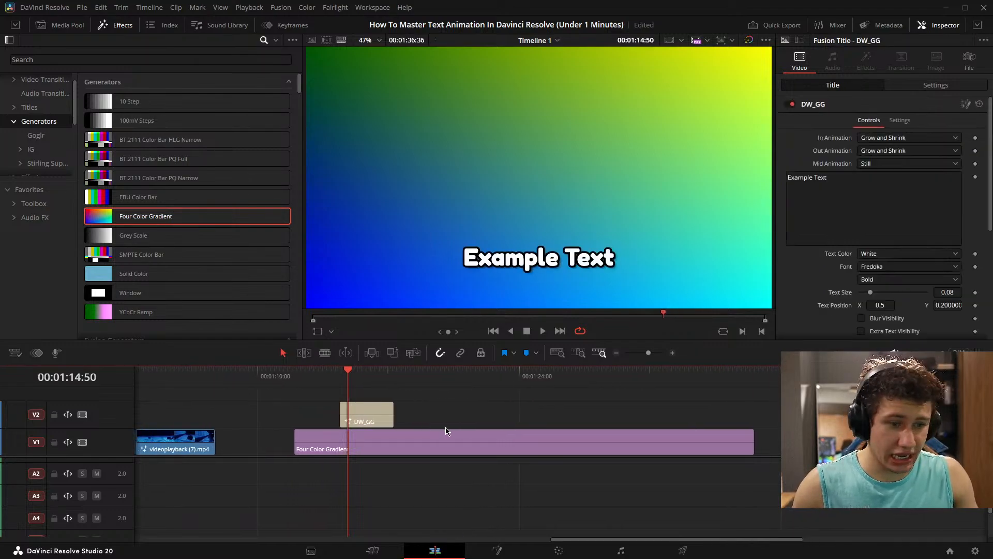
# - Mark an in and out range on the timeline that starts just before and ends just after the DW_GG title
pyautogui.press('x')
pyautogui.press('i')
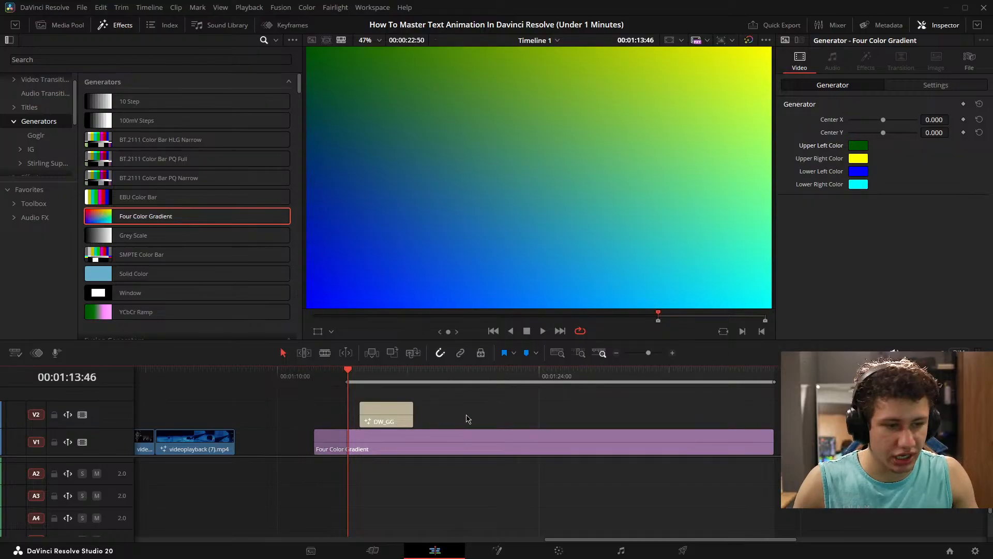
pyautogui.moveTo(466, 417); pyautogui.dragTo(429, 417)
pyautogui.press('o')
# - Set the DW_GG title's In Animation to Shake and Out Animation to Grow, and preview the marked range
pyautogui.click(361, 415)
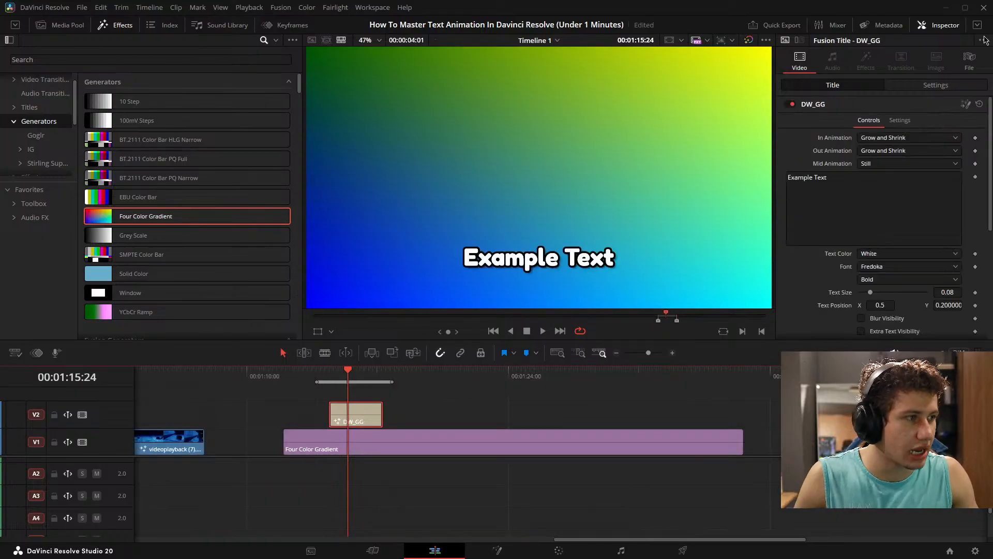
pyautogui.click(897, 138)
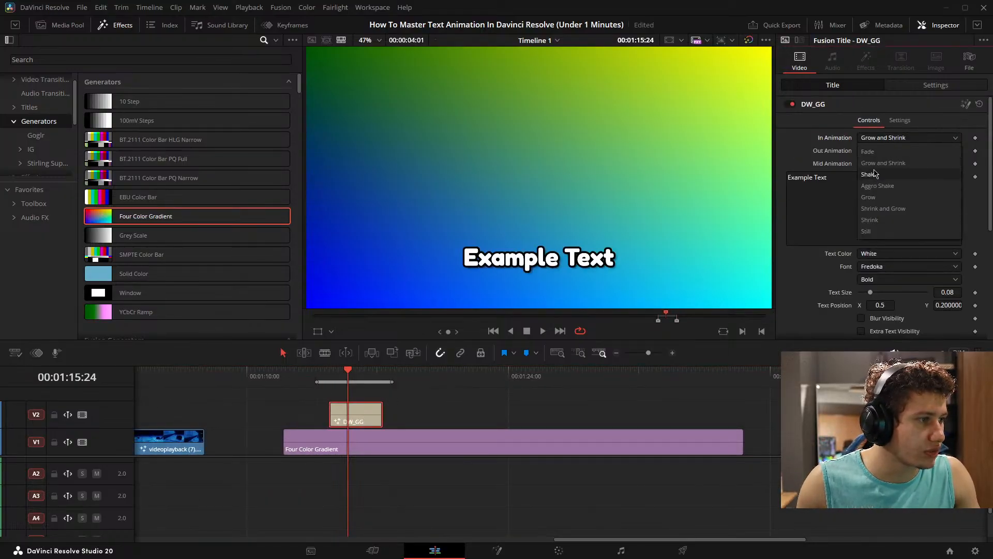
pyautogui.click(879, 175)
pyautogui.click(892, 151)
pyautogui.click(880, 212)
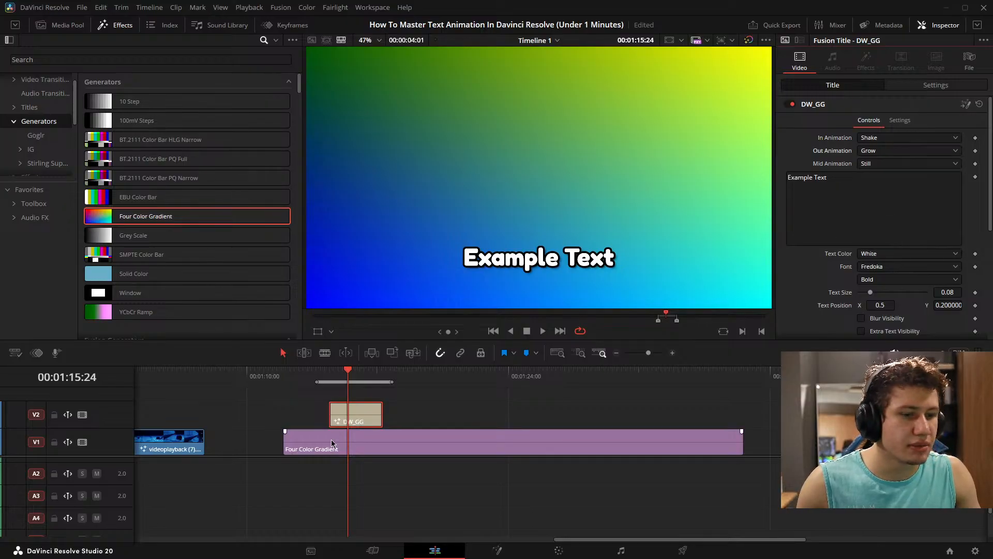
pyautogui.press('space')
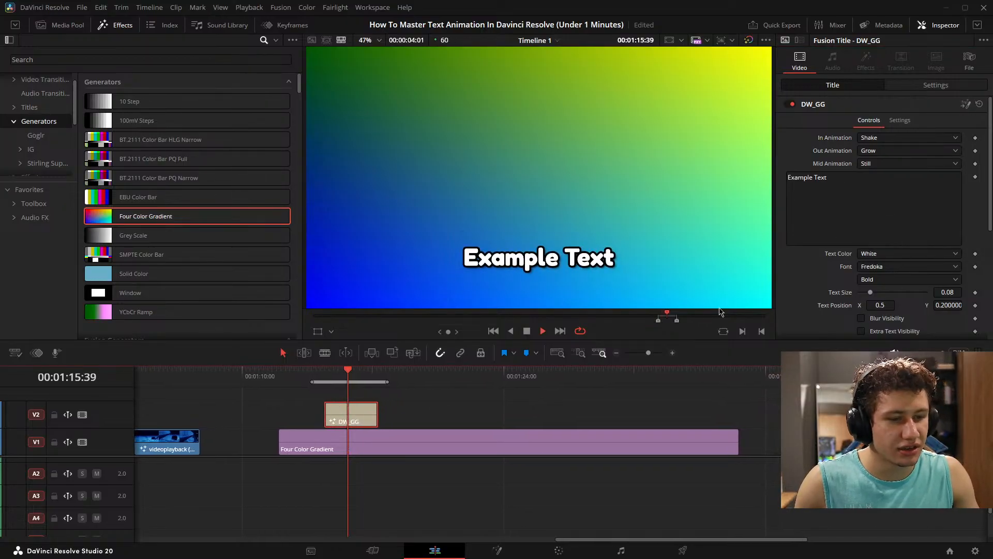
# - Set the DW_GG title's In Animation to Fade and its Out Animation to Aggro Shake during looped playback
pyautogui.click(888, 138)
pyautogui.click(874, 151)
pyautogui.click(890, 151)
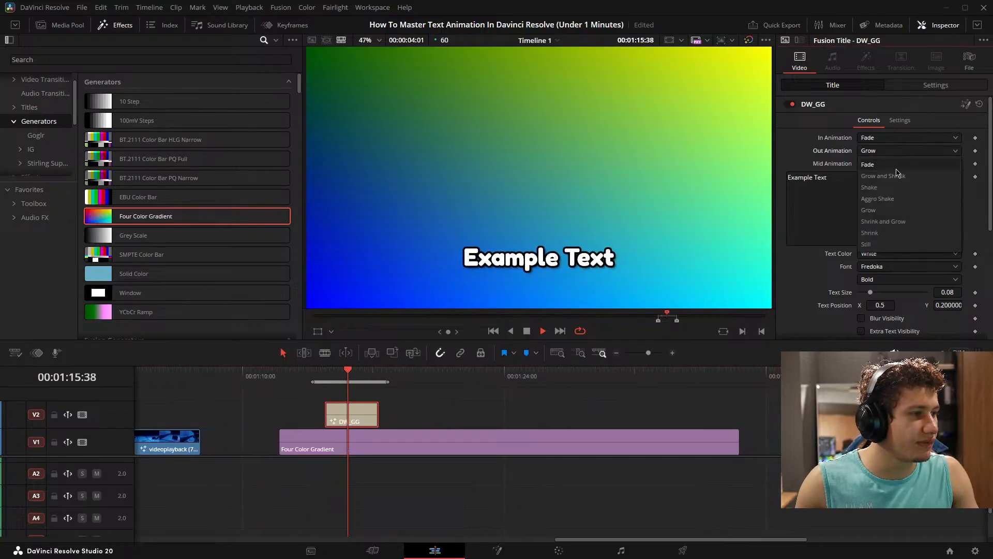
pyautogui.click(881, 200)
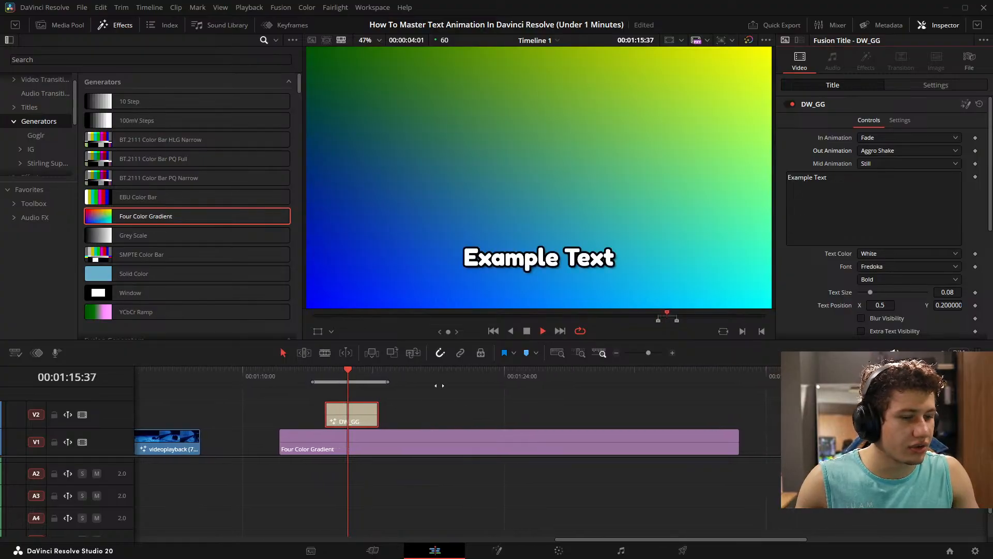
# - Set the title's Out Animation to Fade and its Mid Animation to Float, after trying Ripple
pyautogui.click(886, 164)
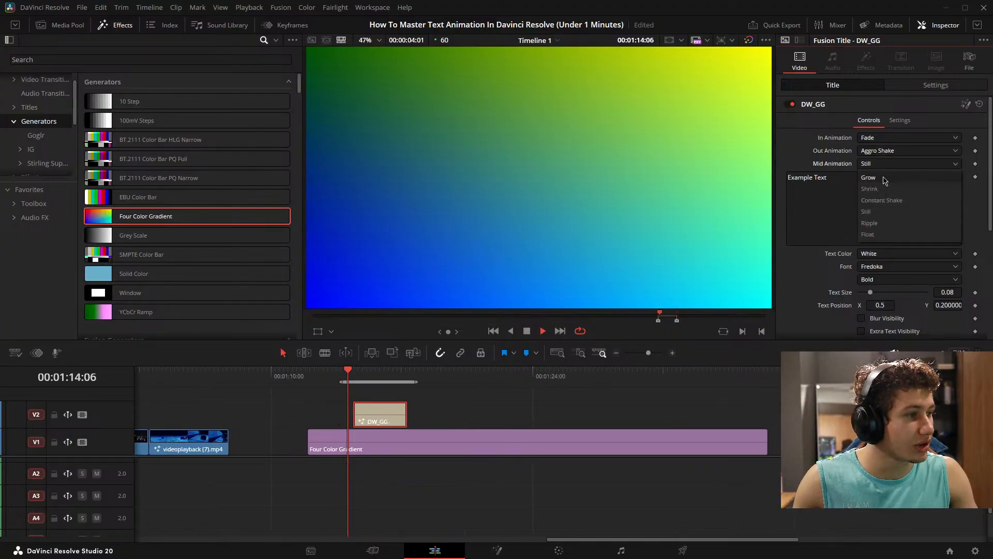
pyautogui.click(881, 223)
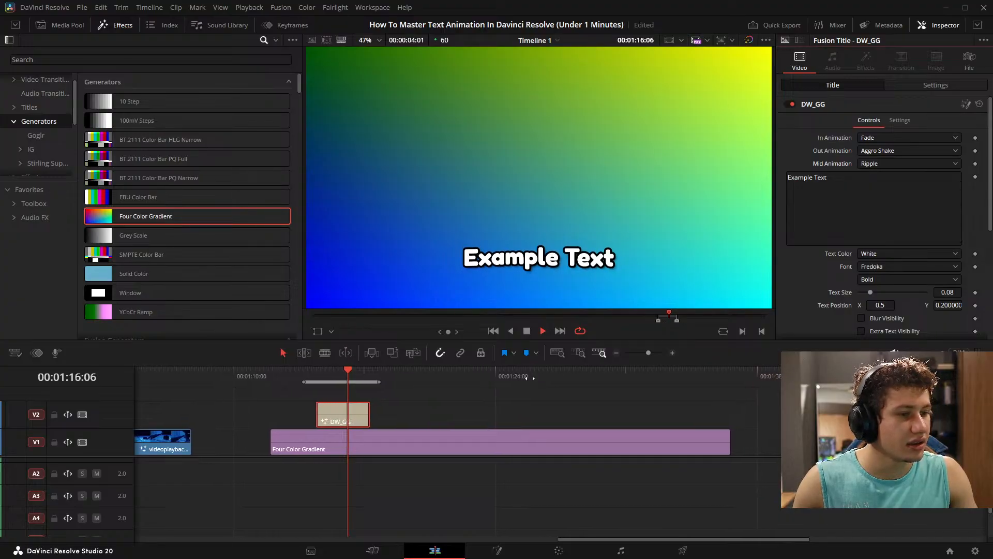
pyautogui.click(884, 150)
pyautogui.click(882, 165)
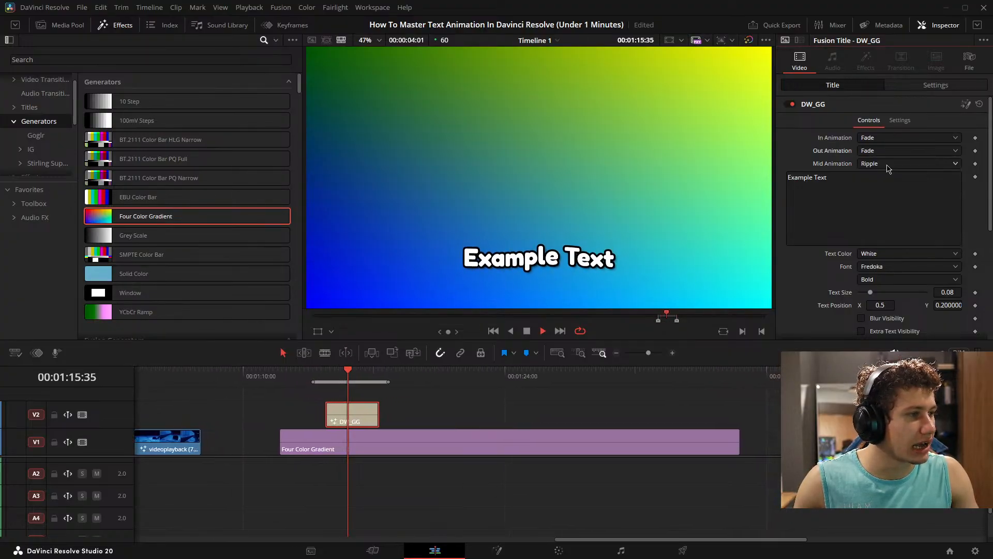
pyautogui.click(886, 164)
pyautogui.click(880, 234)
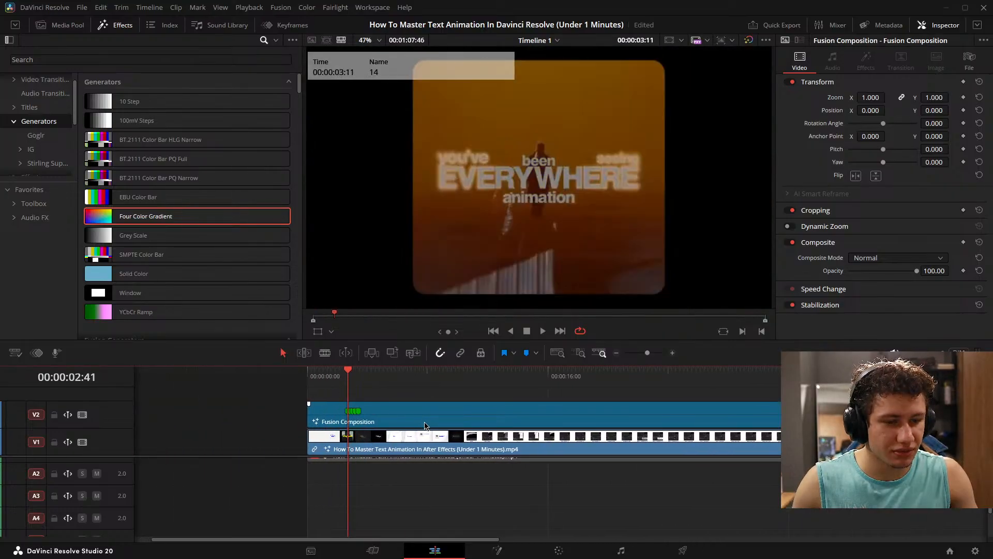
# - Open the Fusion Composition clip on the Fusion page and examine its node graph, from the text nodes to MediaOut1
pyautogui.click(497, 550)
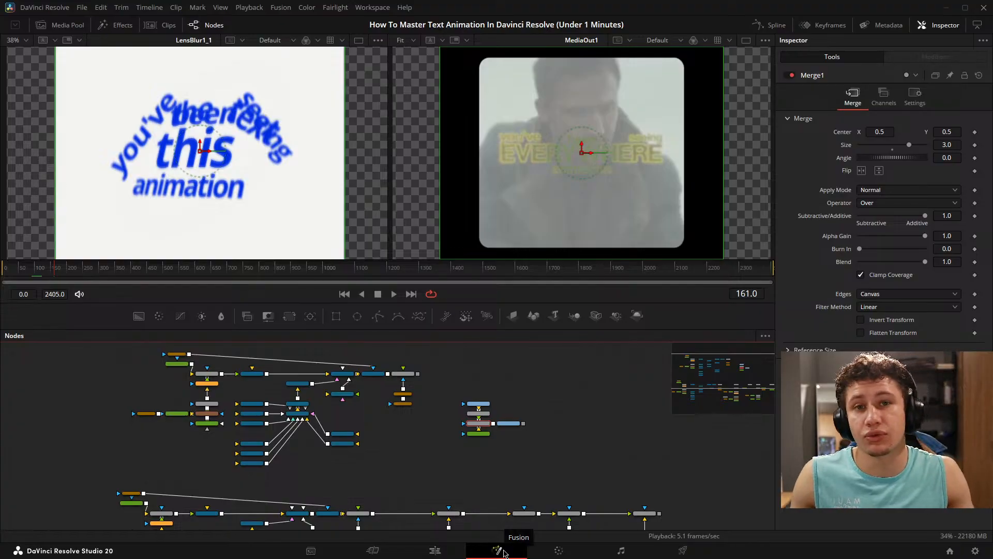
pyautogui.moveTo(449, 456); pyautogui.dragTo(455, 452)
pyautogui.click(454, 452)
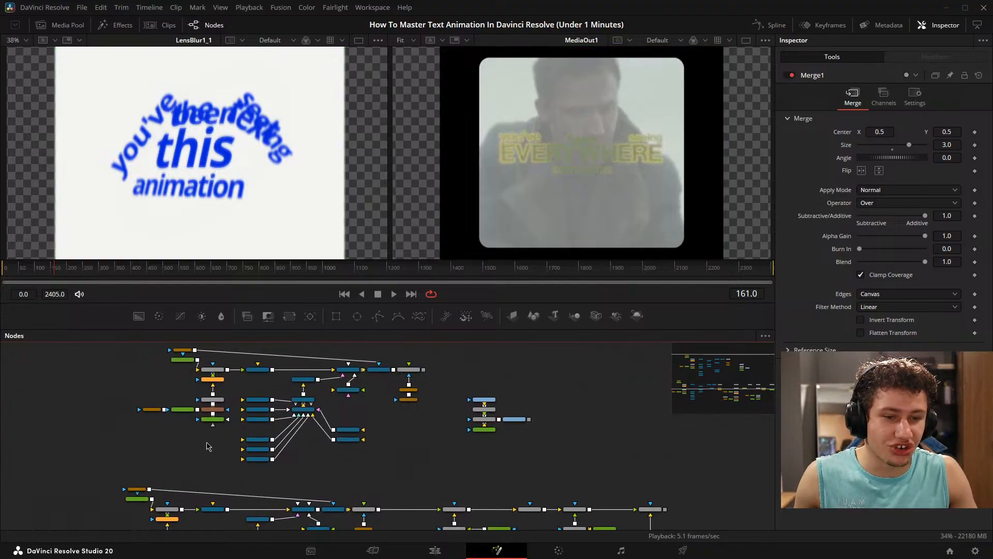
pyautogui.scroll(4, 237, 431)
pyautogui.scroll(-3, 272, 430)
pyautogui.moveTo(325, 430); pyautogui.dragTo(266, 446)
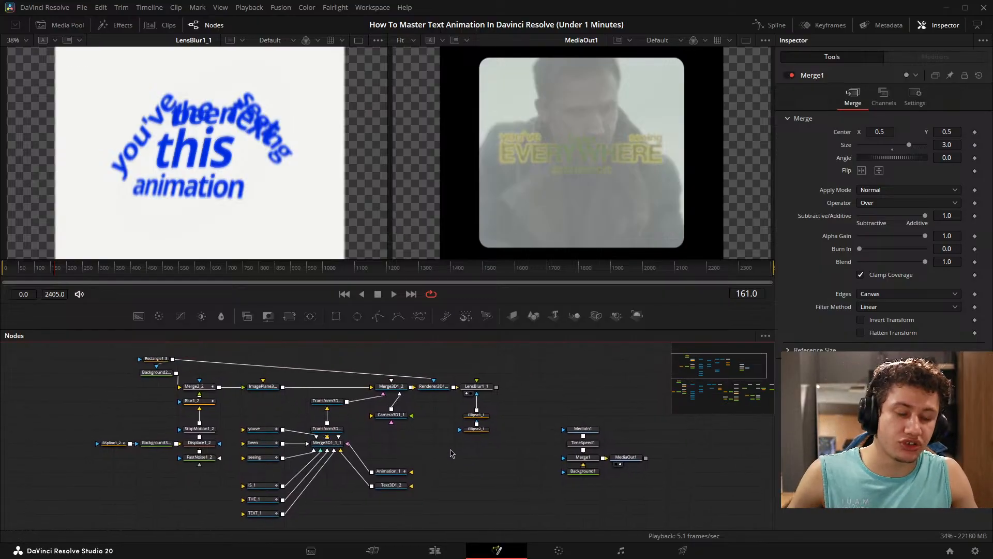
pyautogui.moveTo(450, 450); pyautogui.dragTo(413, 443)
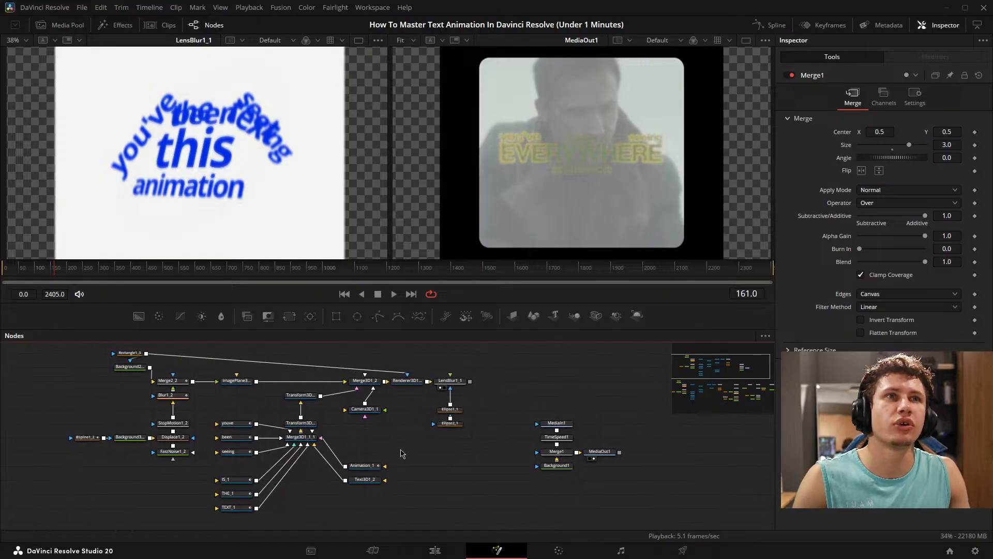
pyautogui.scroll(3, 305, 419)
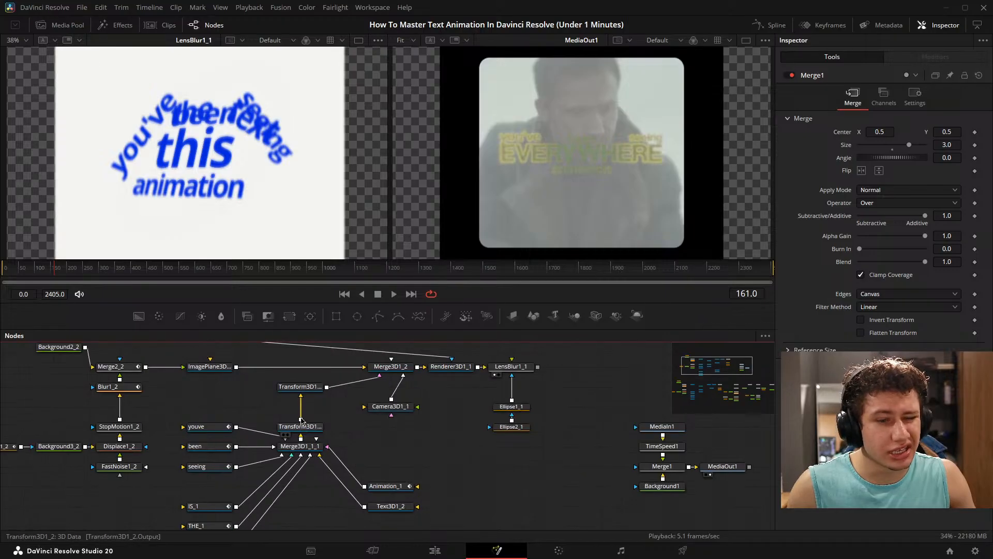
pyautogui.moveTo(274, 431); pyautogui.dragTo(414, 385)
pyautogui.moveTo(679, 420); pyautogui.dragTo(271, 469)
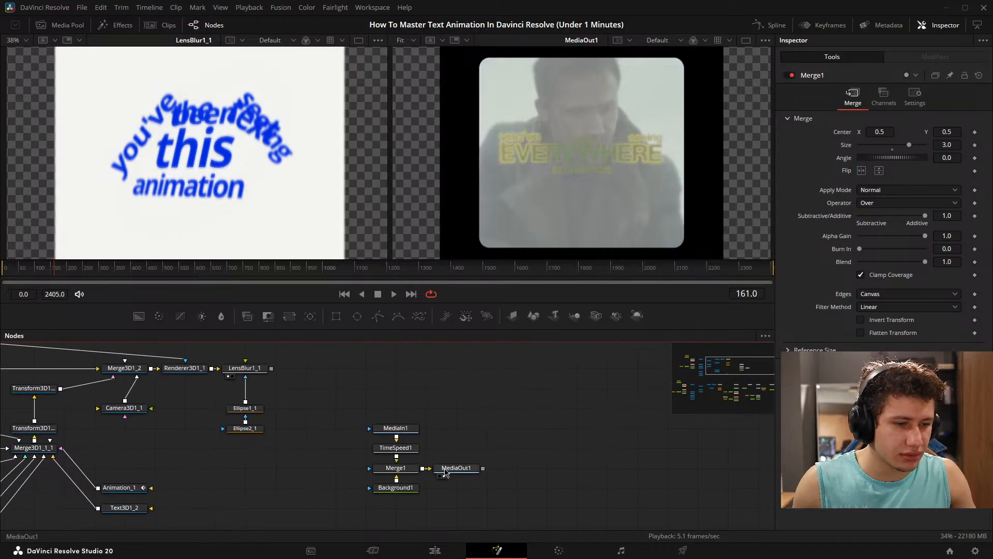
pyautogui.moveTo(295, 406); pyautogui.dragTo(672, 370)
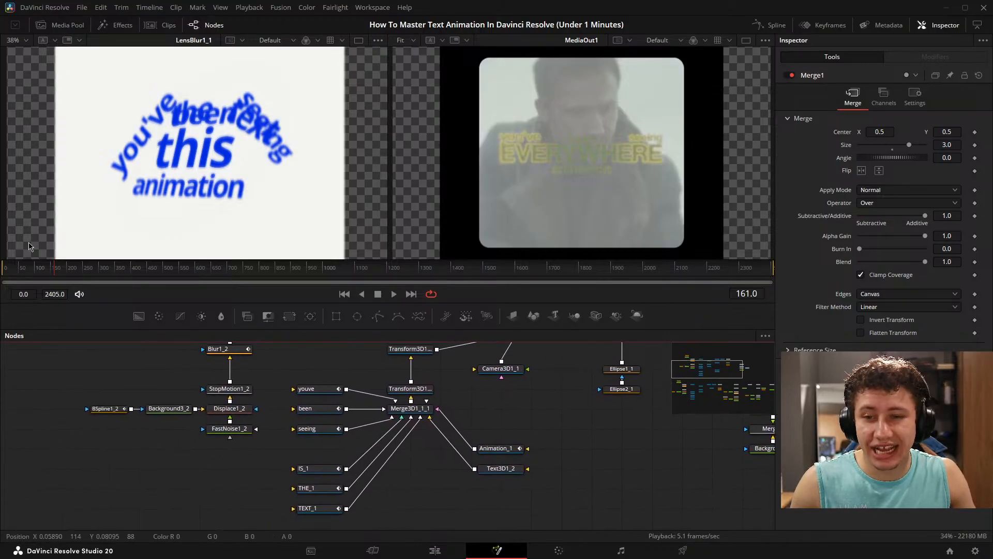
# - View the composition at frame 123 and return to the Edit page
pyautogui.moveTo(46, 259); pyautogui.dragTo(46, 262)
pyautogui.click(41, 274)
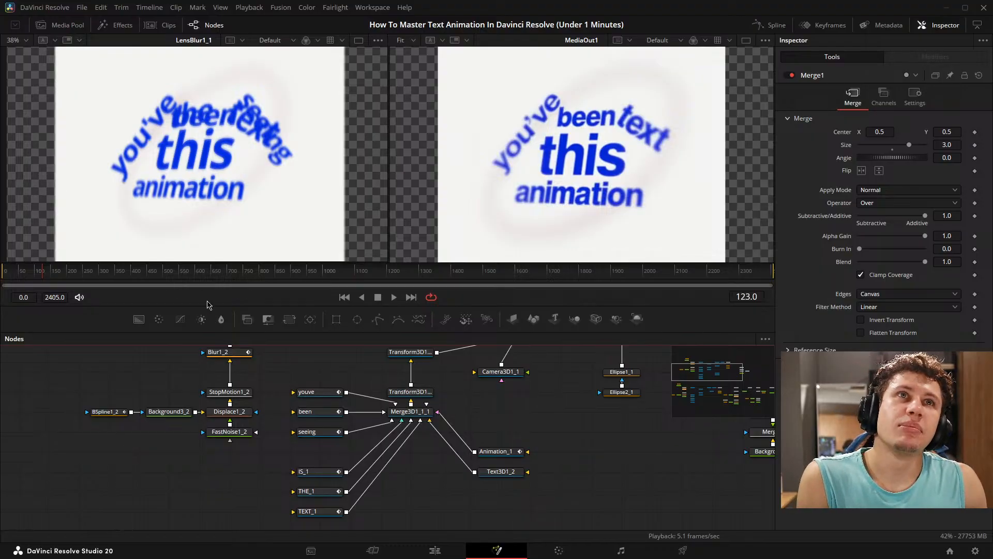
pyautogui.click(434, 550)
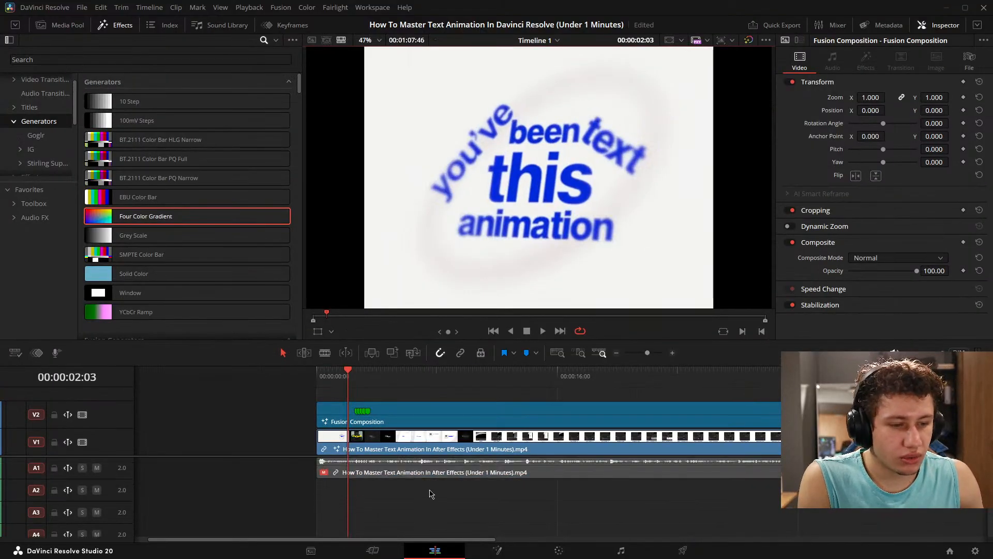
pyautogui.click(443, 472)
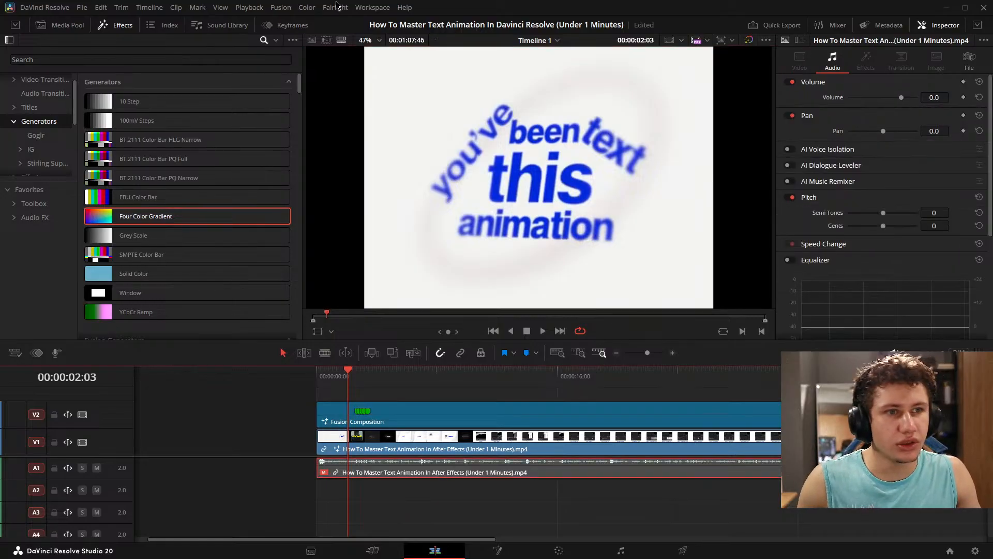
pyautogui.click(380, 9)
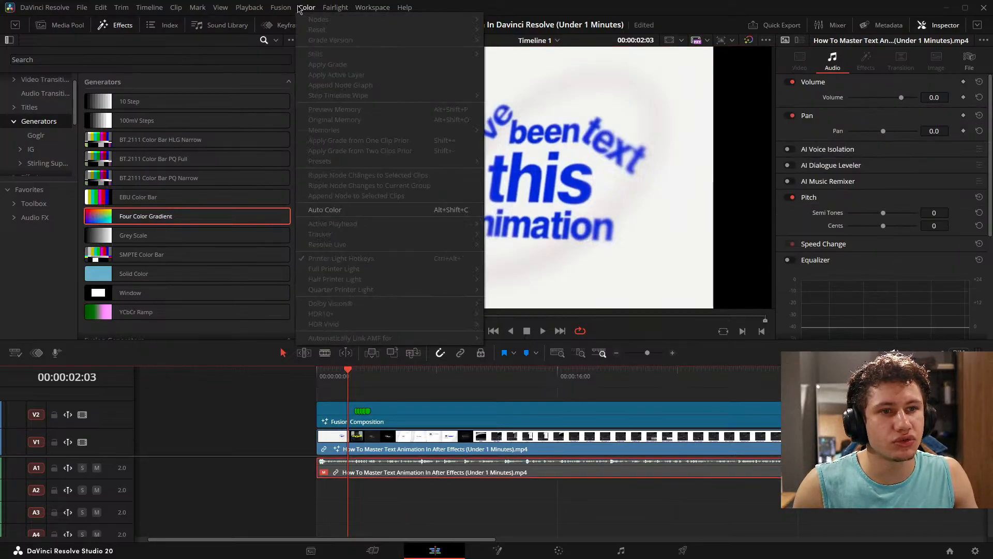
pyautogui.moveTo(339, 9)
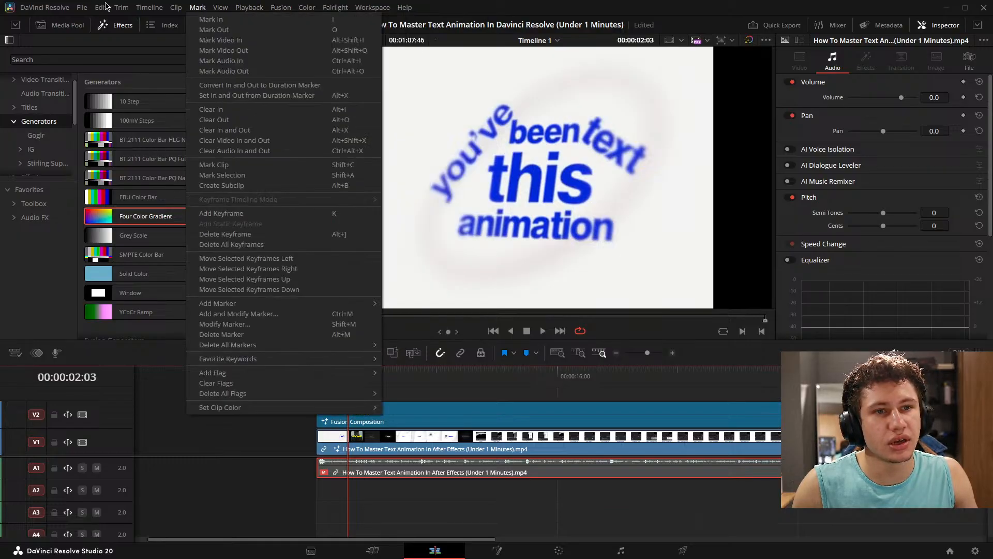
pyautogui.moveTo(214, 7)
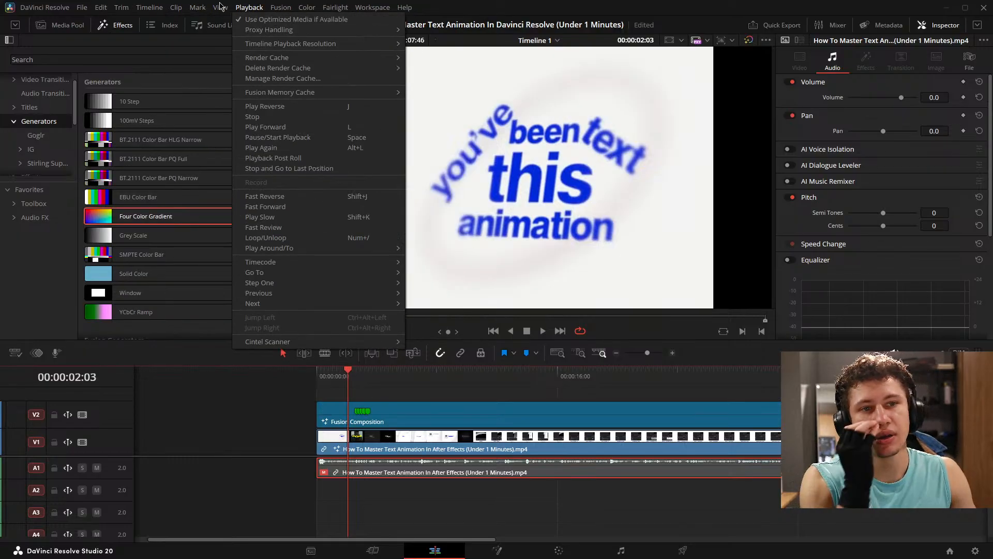
pyautogui.click(477, 4)
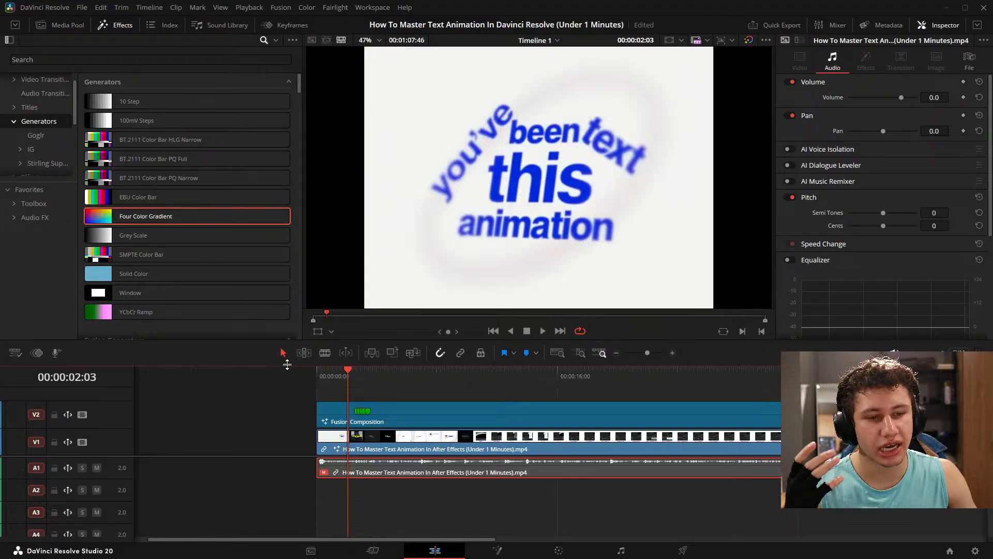
# - Enlarge the timeline area at the viewer's expense, lower the divider between video and audio tracks, and clear the clip selection
pyautogui.moveTo(287, 364); pyautogui.dragTo(350, 207)
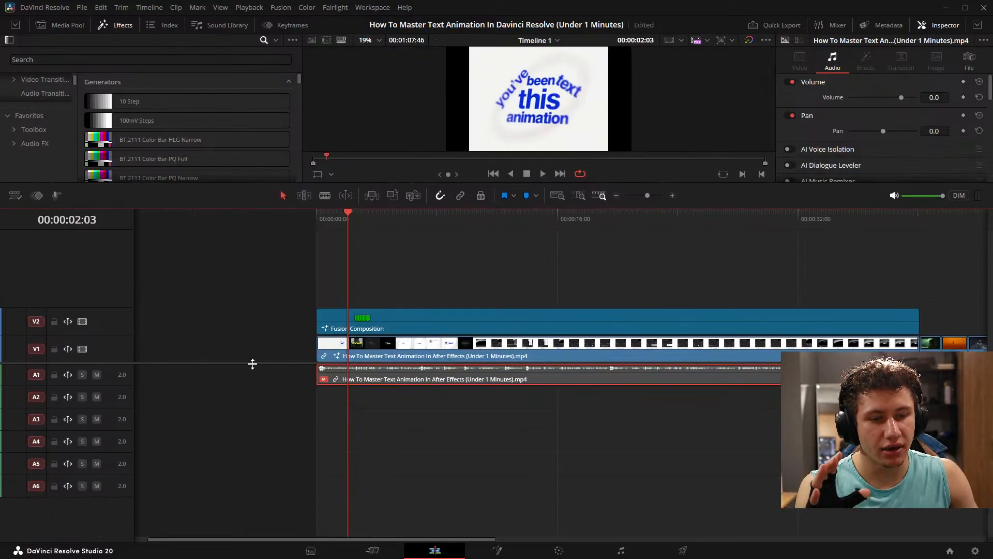
pyautogui.moveTo(252, 364); pyautogui.dragTo(253, 424)
pyautogui.moveTo(257, 207); pyautogui.dragTo(259, 299)
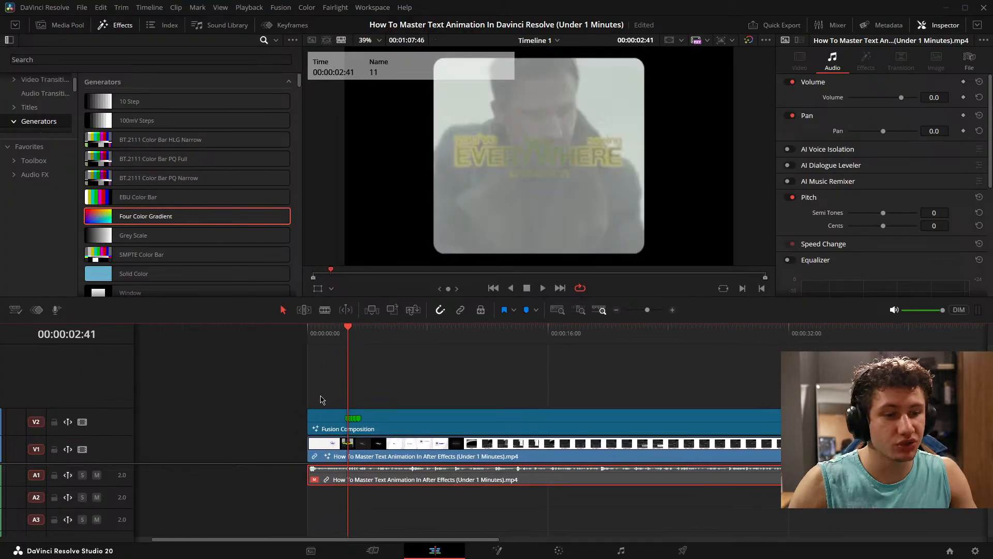
pyautogui.click(409, 381)
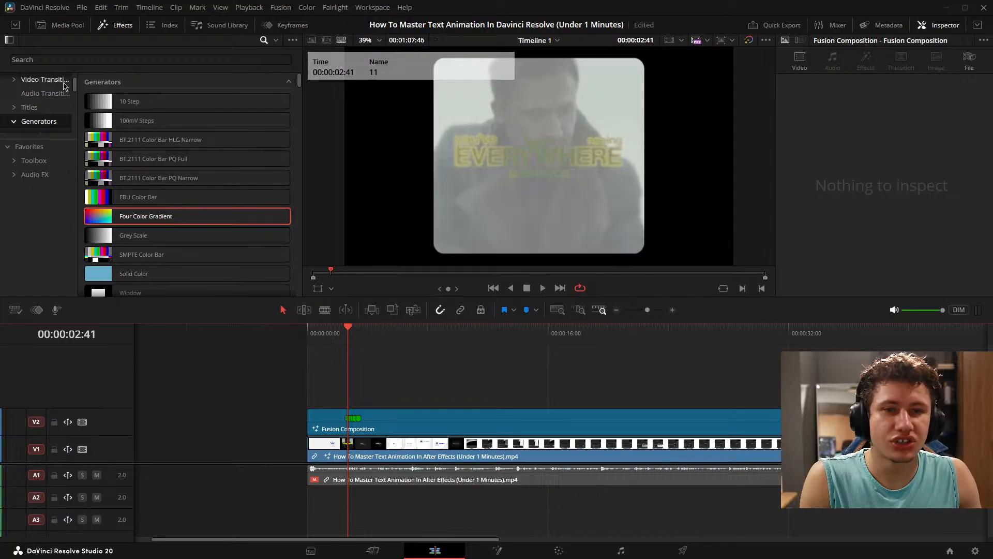
# - Browse the built-in titles down to the call-out titles, including Call Out Round, and hide the effects library
pyautogui.click(42, 107)
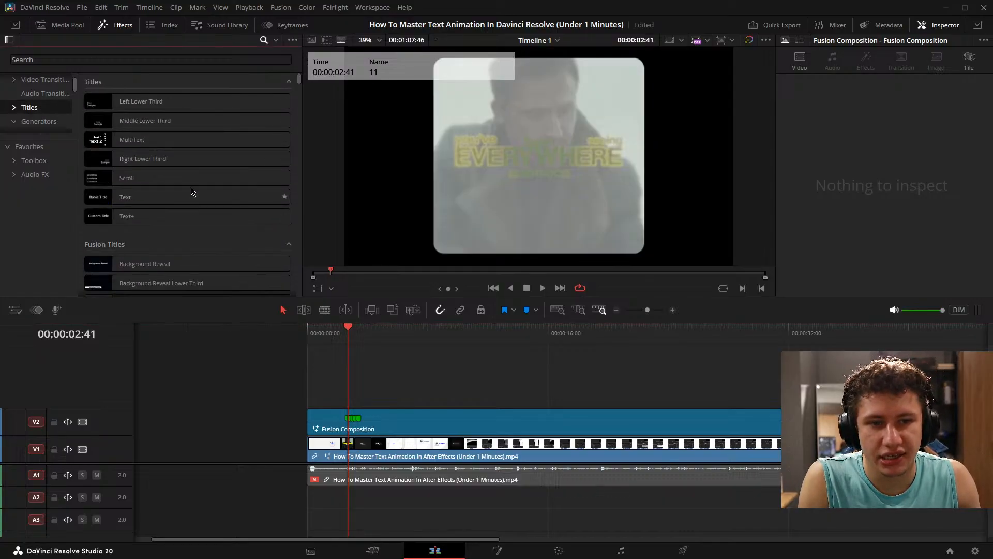
pyautogui.scroll(-6, 186, 187)
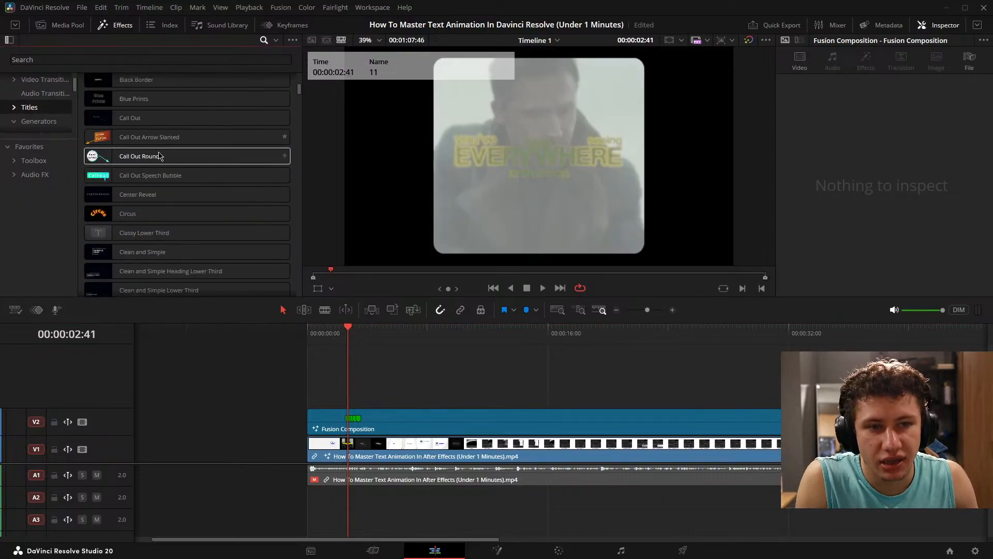
pyautogui.moveTo(155, 157)
pyautogui.mouseDown()
pyautogui.moveTo(113, 316)
pyautogui.moveTo(73, 377)
pyautogui.moveTo(100, 360)
pyautogui.moveTo(90, 350)
pyautogui.moveTo(97, 359)
pyautogui.moveTo(51, 387)
pyautogui.moveTo(152, 136)
pyautogui.moveTo(161, 158)
pyautogui.mouseUp()
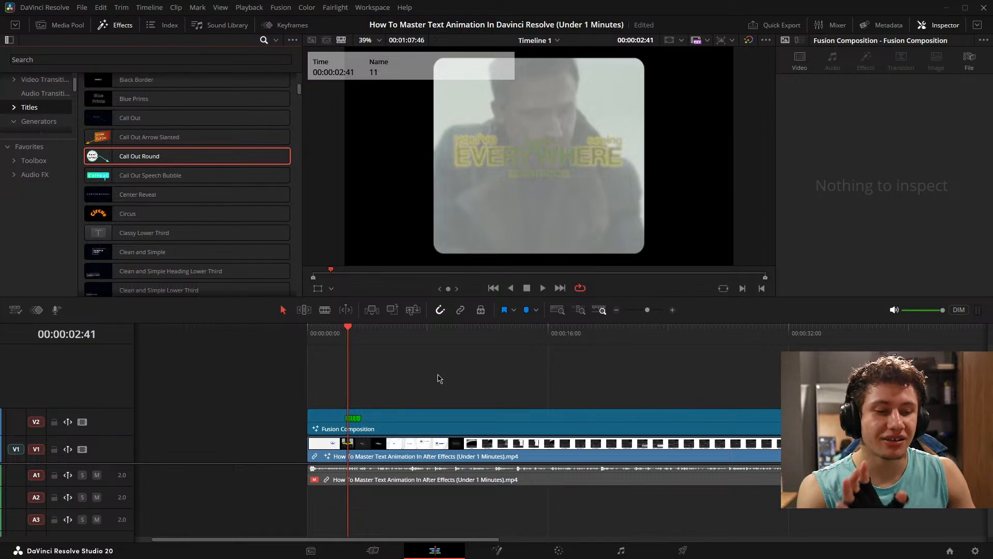
pyautogui.click(115, 25)
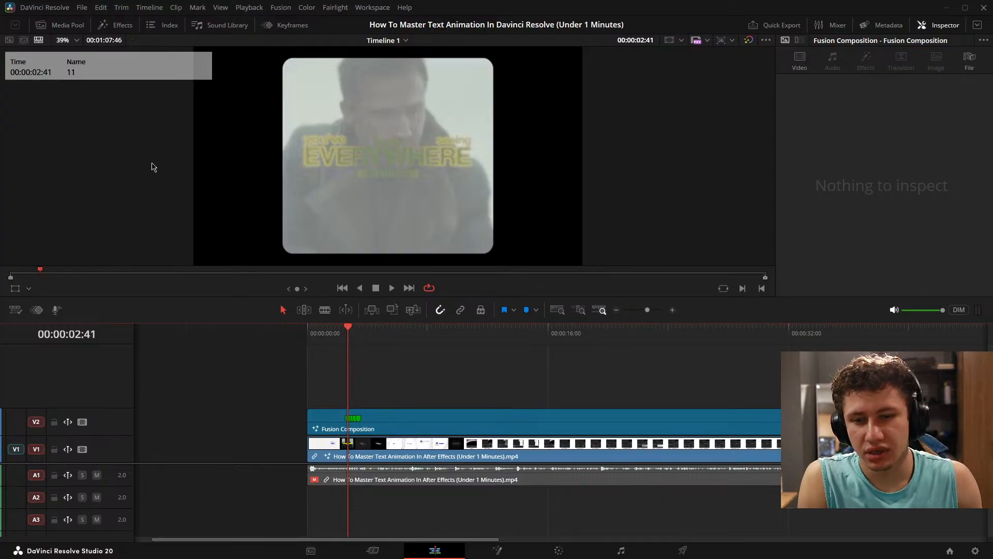
pyautogui.click(118, 24)
pyautogui.click(118, 24)
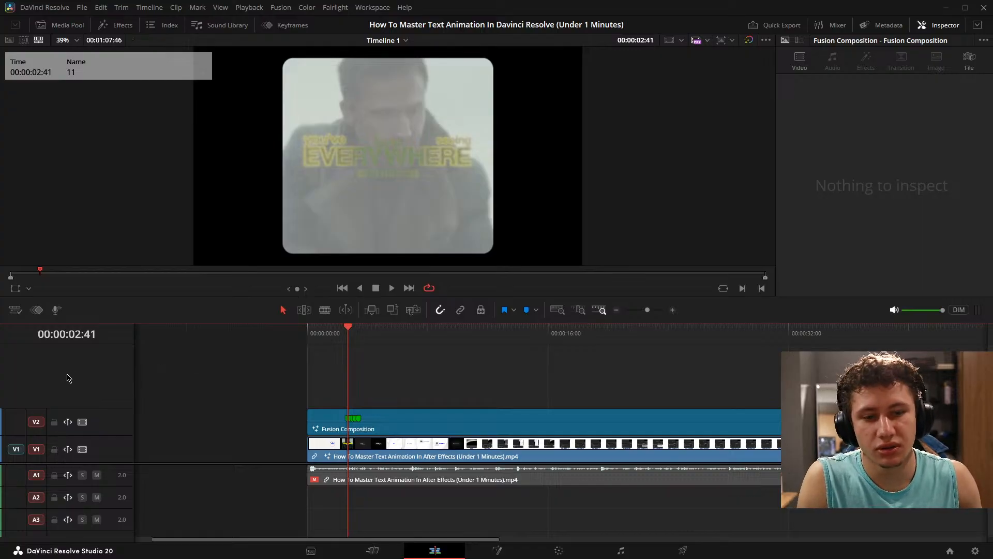
# - Examine the text-animation node graph on the Fusion page around Merge3D1_1_1 and the text nodes, and return to the Edit page
pyautogui.click(506, 554)
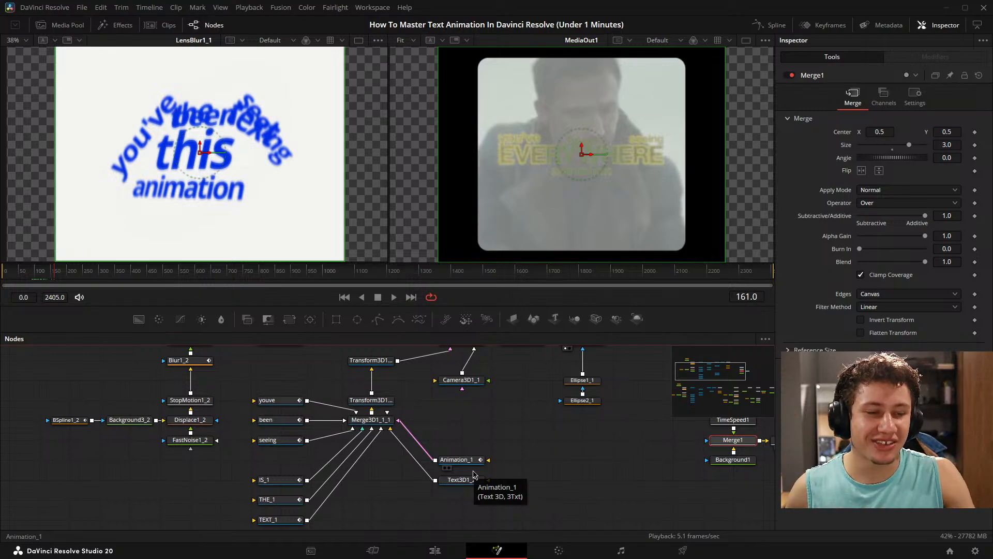
pyautogui.moveTo(477, 412); pyautogui.dragTo(517, 439)
pyautogui.moveTo(370, 417); pyautogui.dragTo(327, 449)
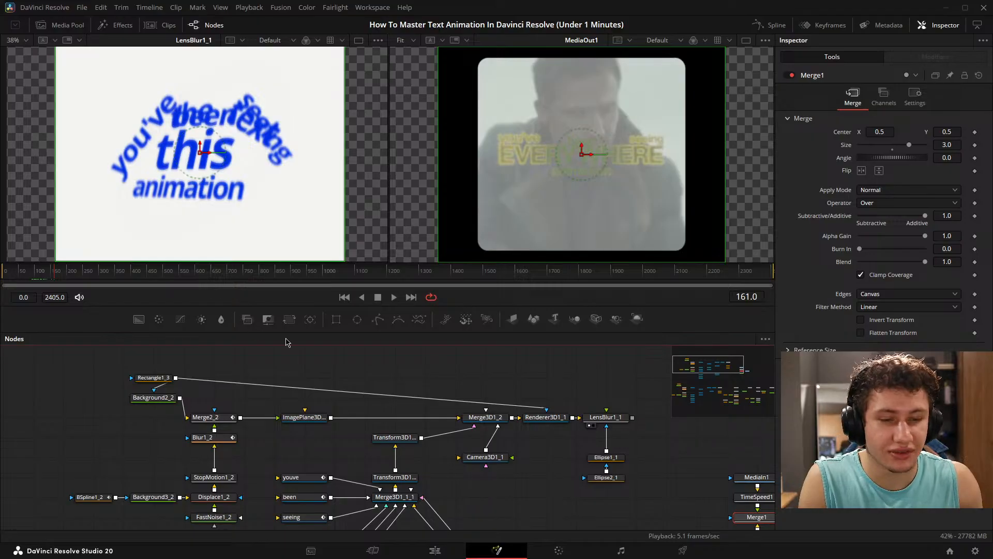
pyautogui.moveTo(311, 402); pyautogui.dragTo(325, 378)
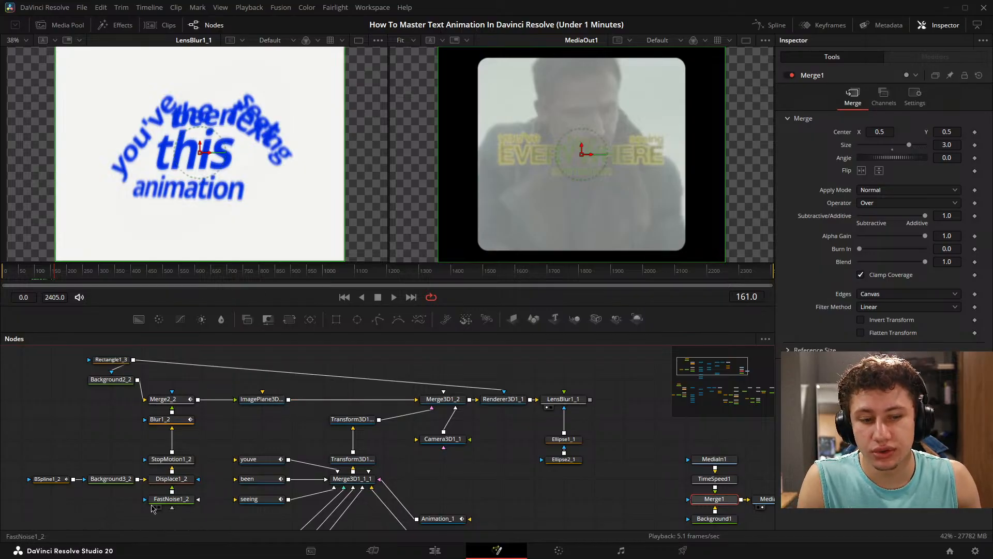
pyautogui.click(444, 552)
pyautogui.click(250, 7)
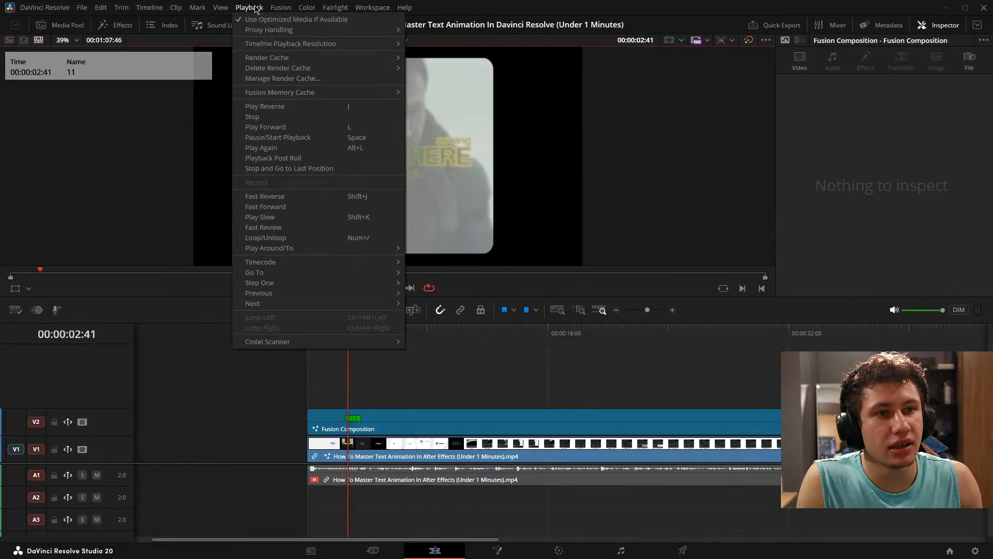
pyautogui.moveTo(271, 9)
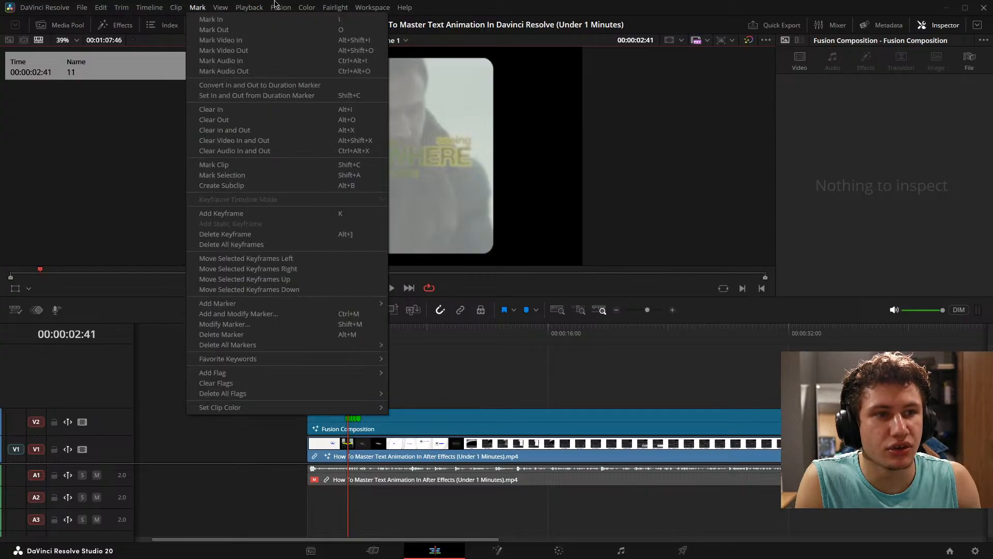
pyautogui.moveTo(374, 8)
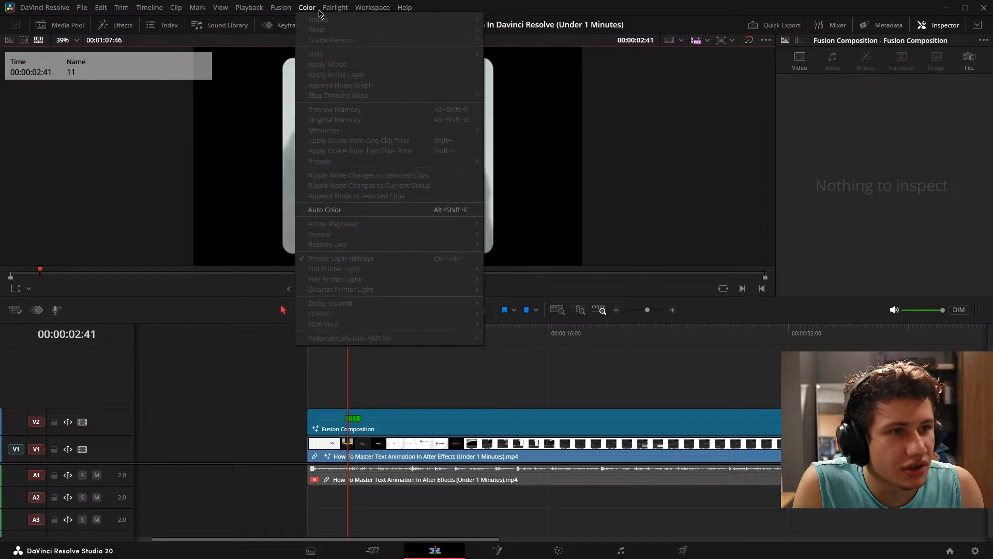
pyautogui.moveTo(332, 13)
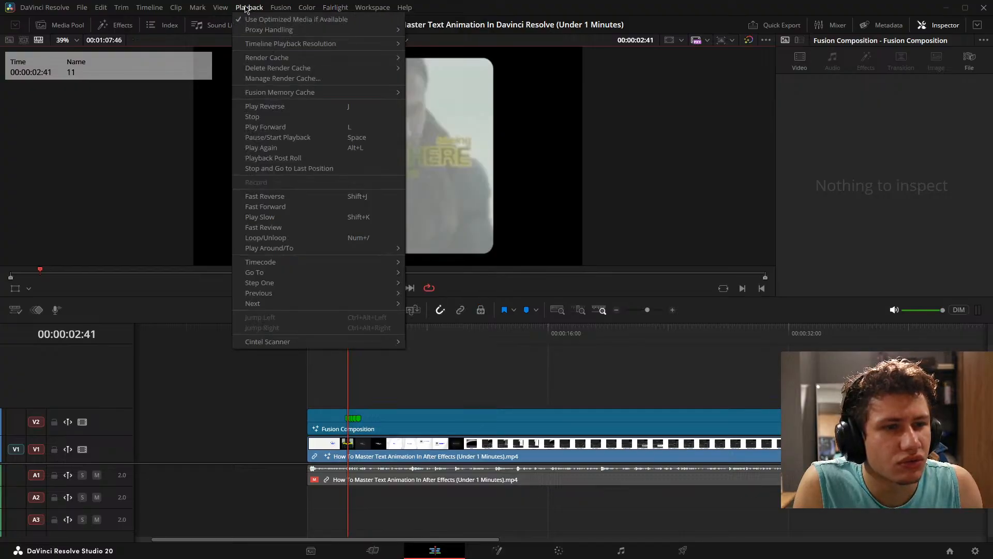
pyautogui.moveTo(142, 11)
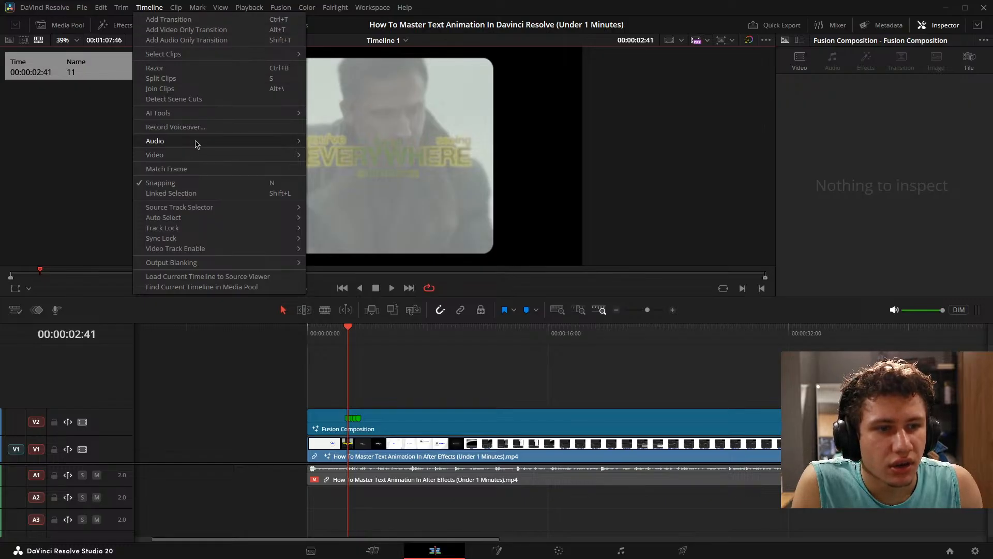
pyautogui.moveTo(200, 144)
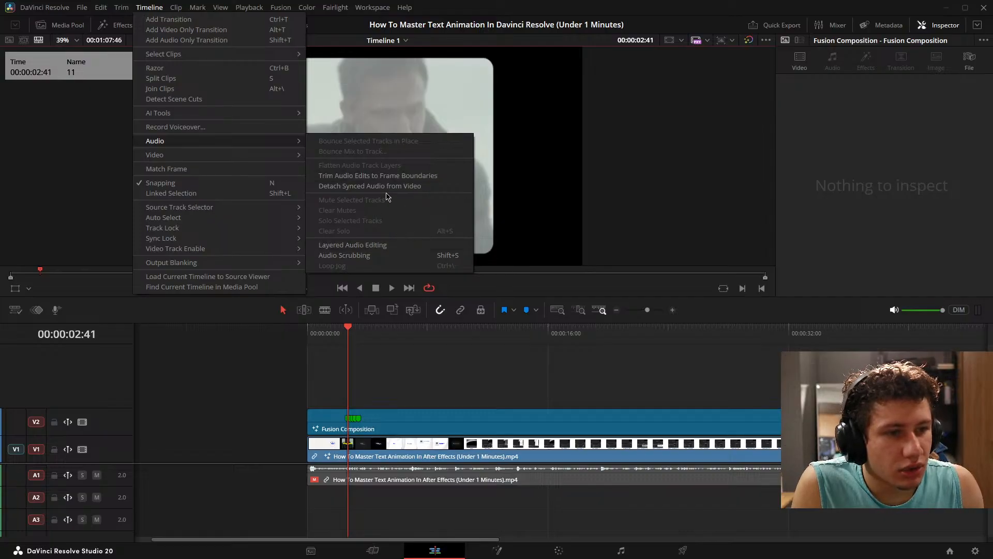
# - Unmute the audio clip on track A1 and clear the clip selection
pyautogui.click(448, 478)
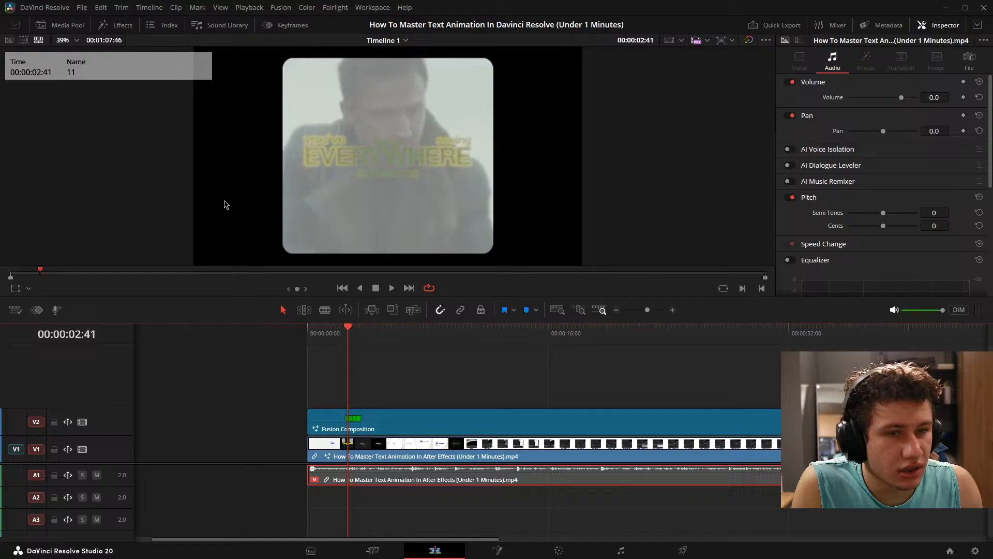
pyautogui.click(151, 8)
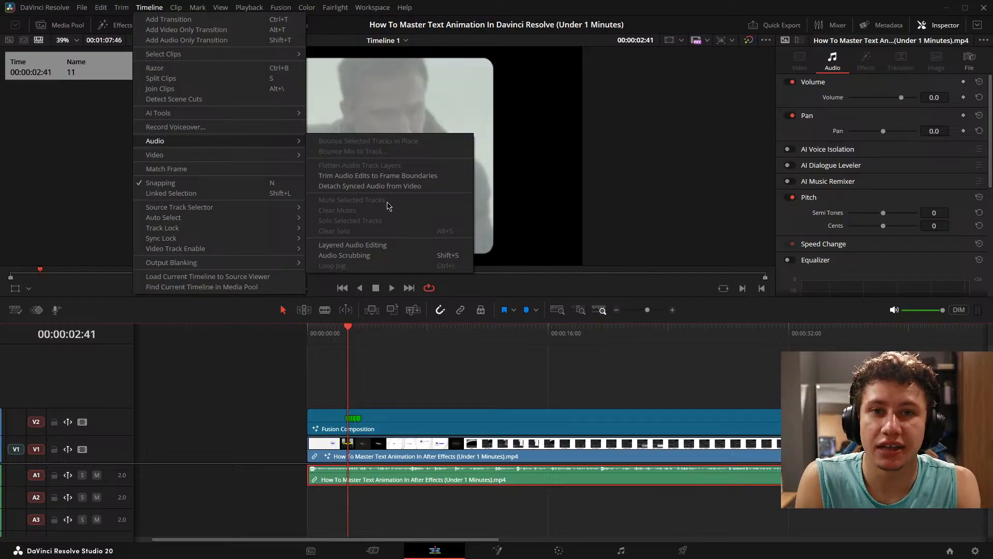
pyautogui.click(436, 392)
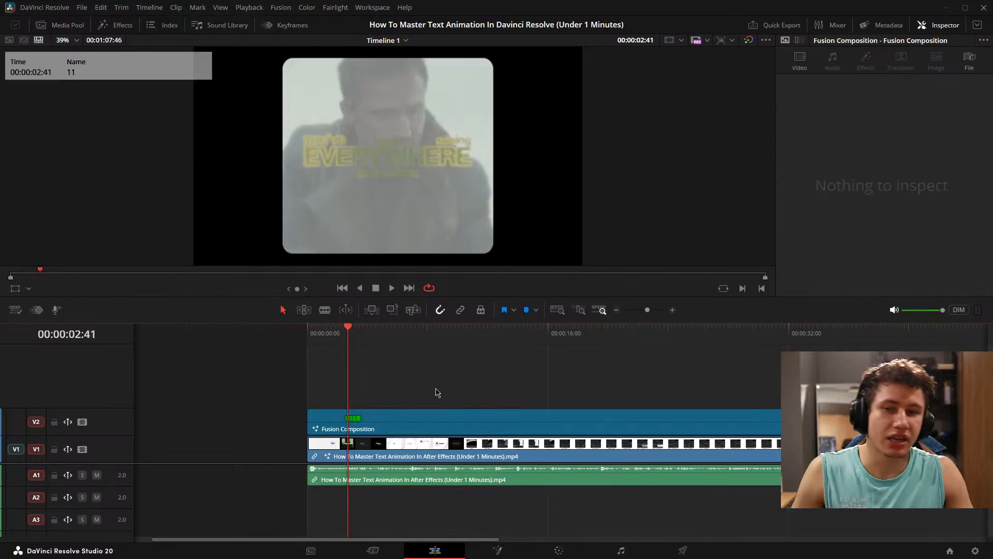
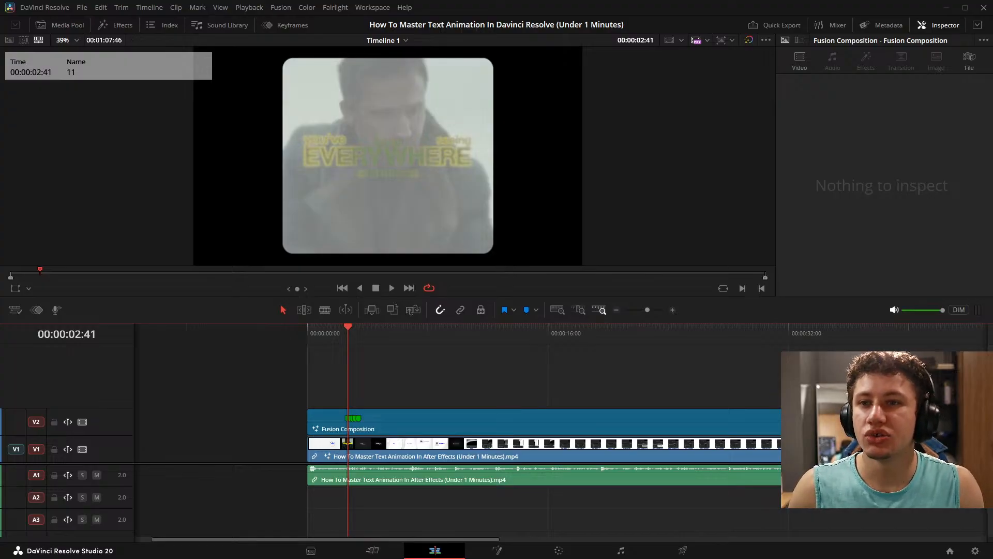
pyautogui.click(397, 9)
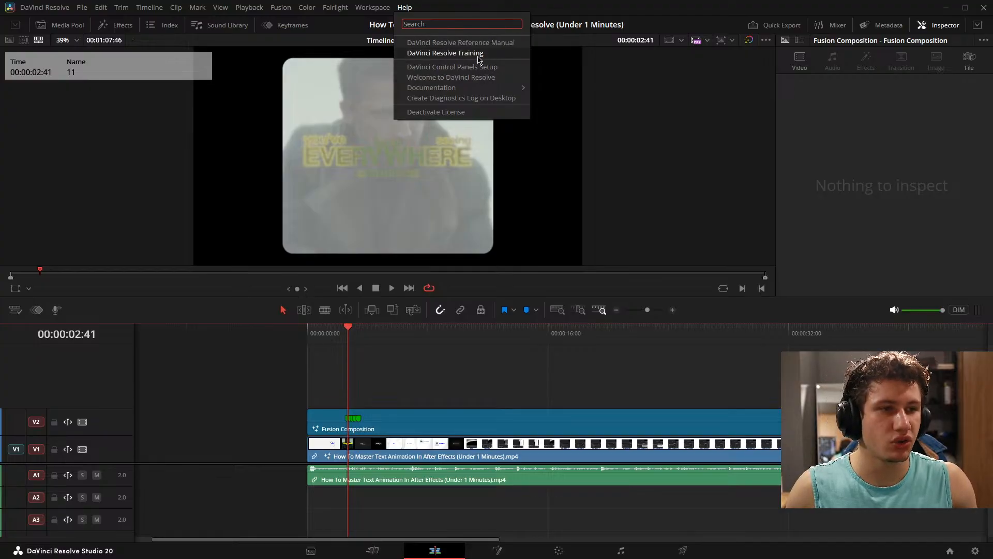
pyautogui.click(537, 4)
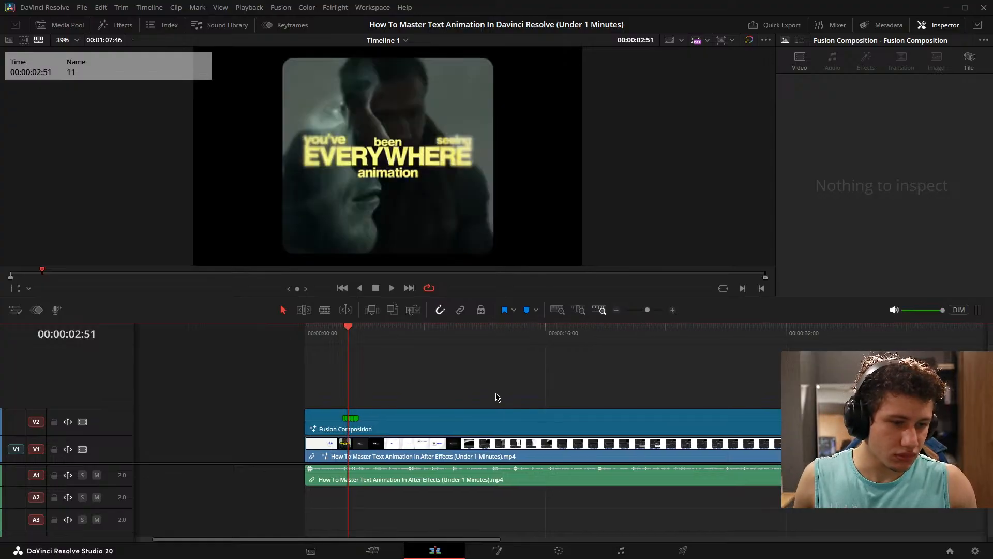
# - Open the composition on the Fusion page and move the MediaOut1 node farther away from Merge1
pyautogui.click(498, 550)
pyautogui.moveTo(623, 443); pyautogui.dragTo(407, 361)
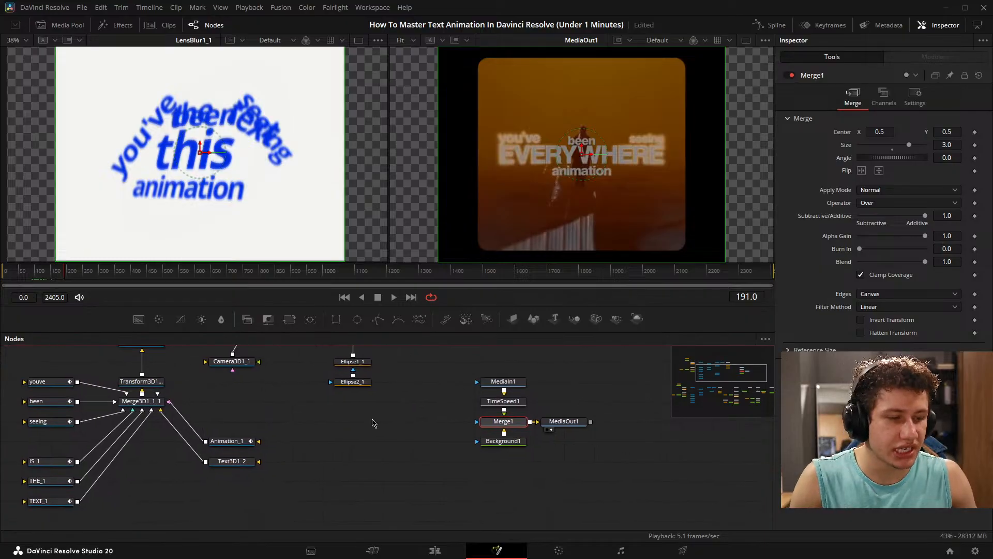
pyautogui.moveTo(366, 425); pyautogui.dragTo(331, 440)
pyautogui.moveTo(520, 438); pyautogui.dragTo(610, 438)
pyautogui.moveTo(537, 403); pyautogui.dragTo(512, 395)
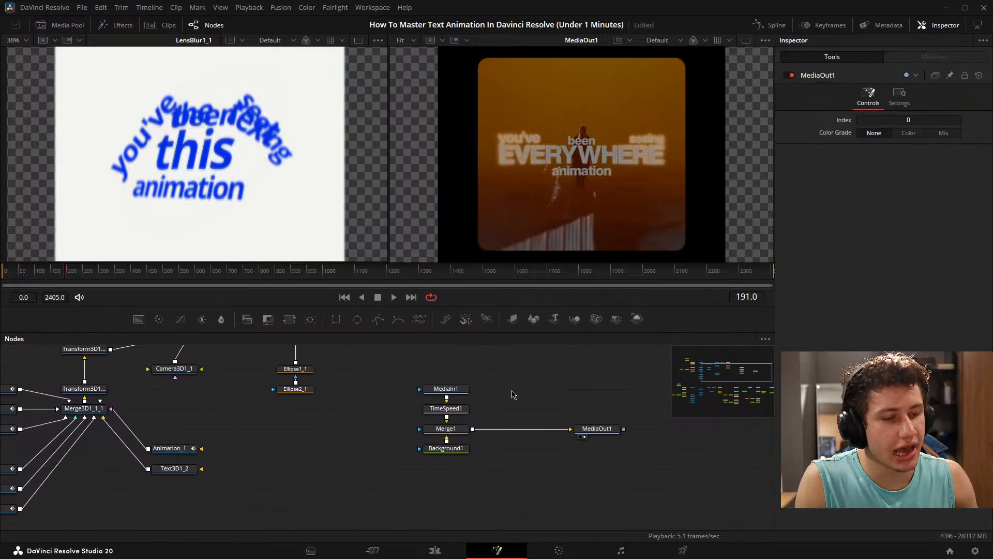
# - Start creating a macro from the MediaIn1, TimeSpeed1, Merge1 and Background1 nodes
pyautogui.moveTo(374, 351)
pyautogui.mouseDown()
pyautogui.moveTo(403, 386)
pyautogui.moveTo(550, 488)
pyautogui.mouseUp()
pyautogui.moveTo(504, 431); pyautogui.dragTo(481, 435)
pyautogui.rightClick(430, 431)
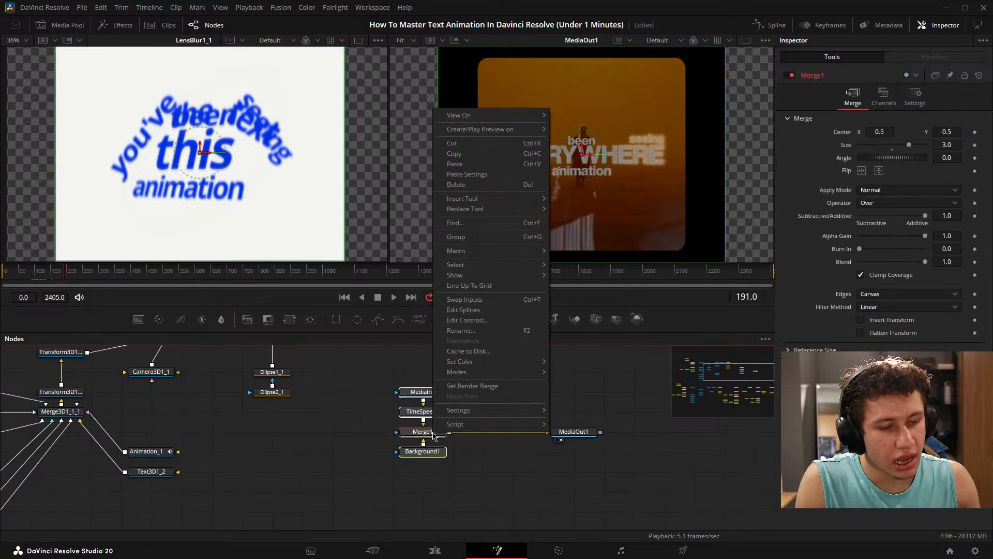
pyautogui.moveTo(527, 418)
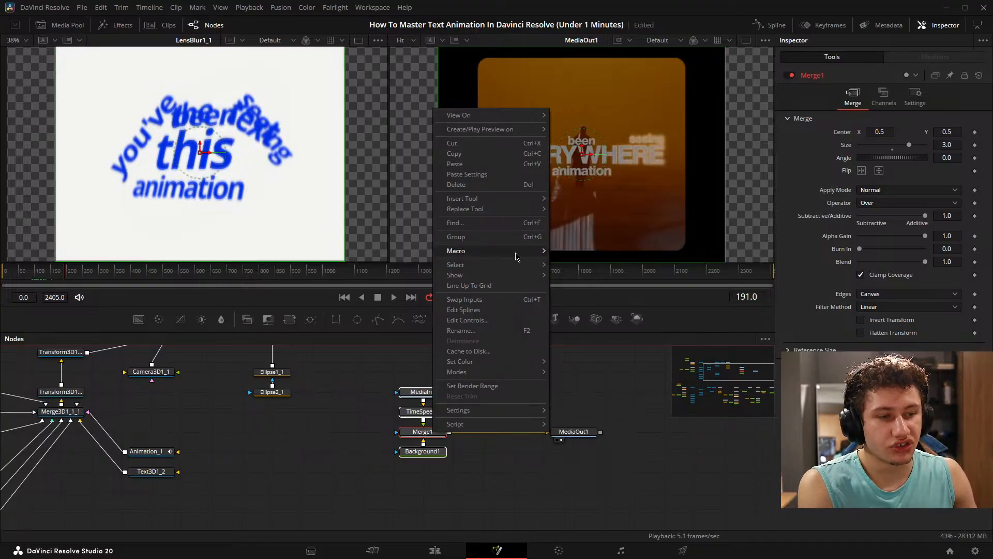
pyautogui.moveTo(516, 258)
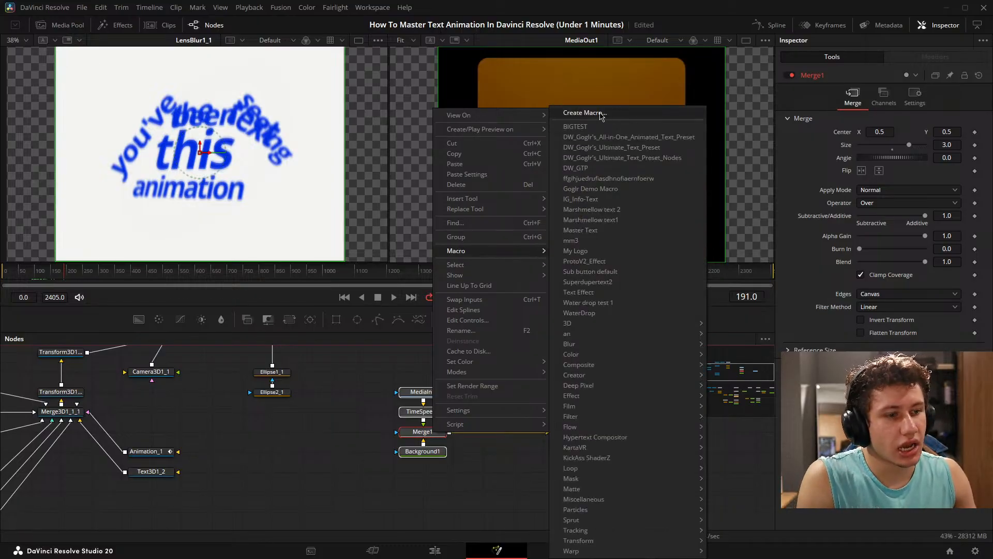
pyautogui.click(584, 113)
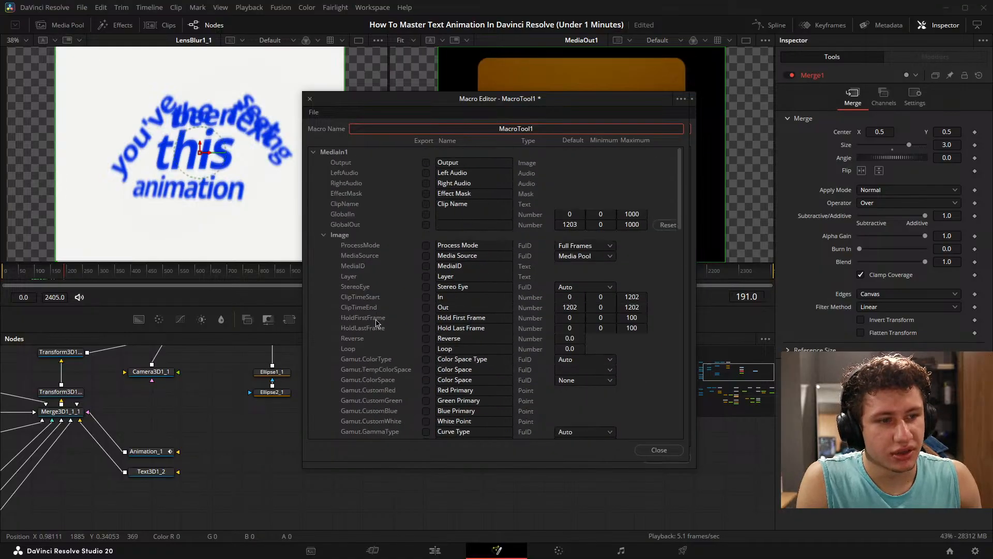
# - Examine the exportable MediaIn1 and Merge1 parameters, collapsing the MediaIn1 Image and Channels groups, and close the macro editor without saving
pyautogui.scroll(-10, 391, 250)
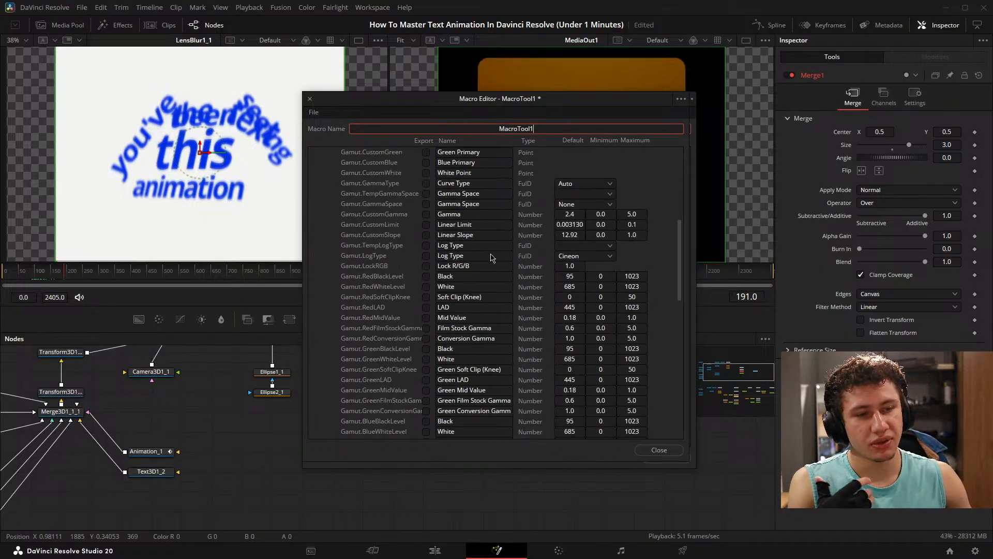
pyautogui.scroll(10, 391, 251)
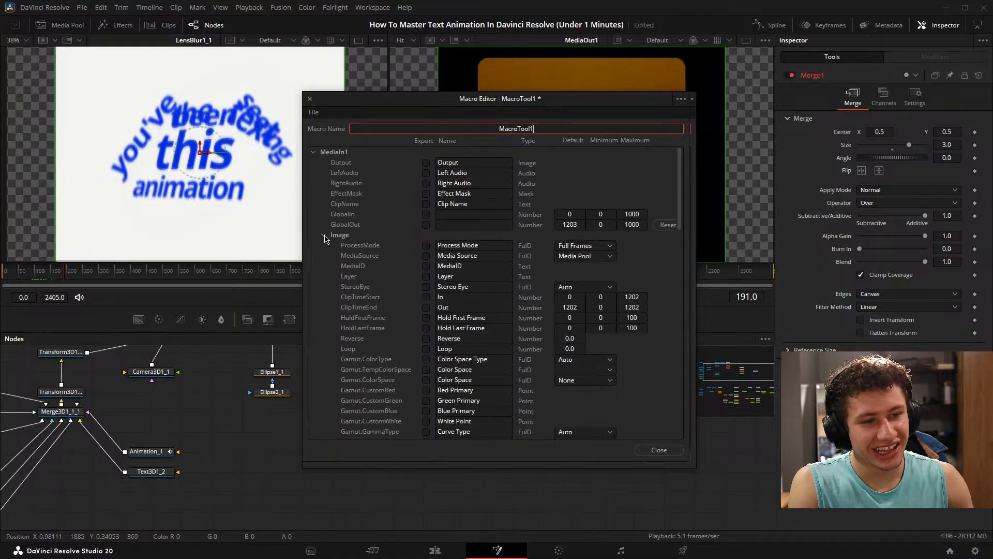
pyautogui.click(324, 235)
pyautogui.click(324, 245)
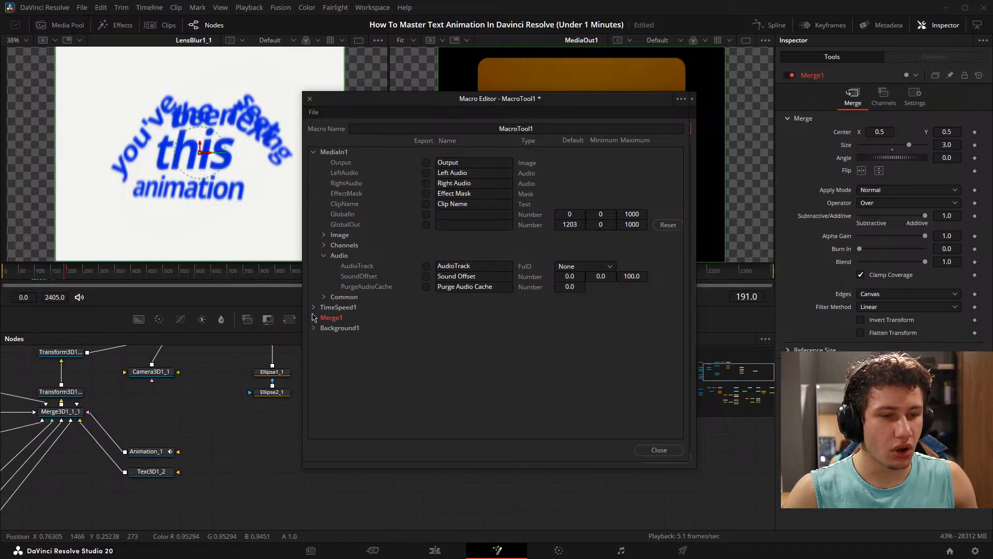
pyautogui.click(314, 317)
pyautogui.click(314, 317)
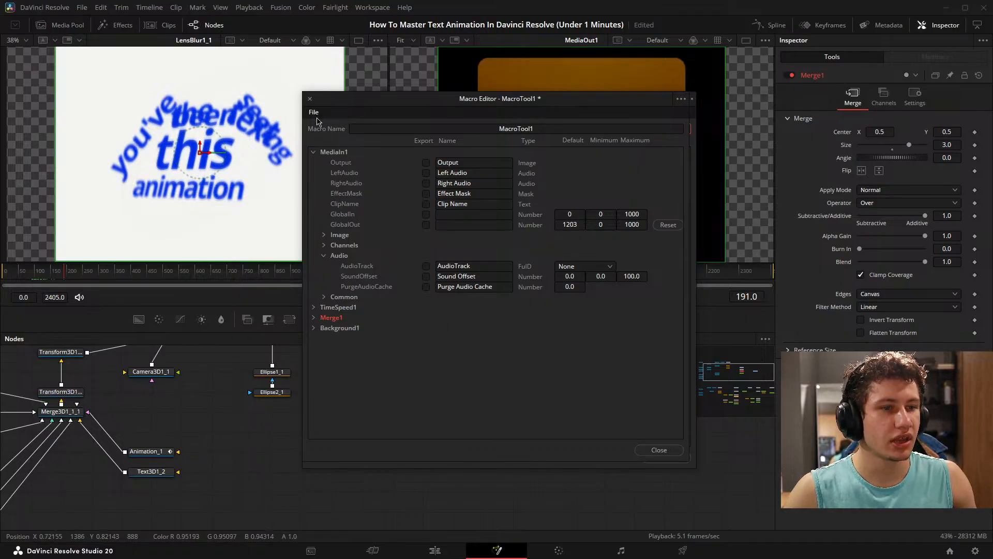
pyautogui.click(310, 100)
pyautogui.click(481, 304)
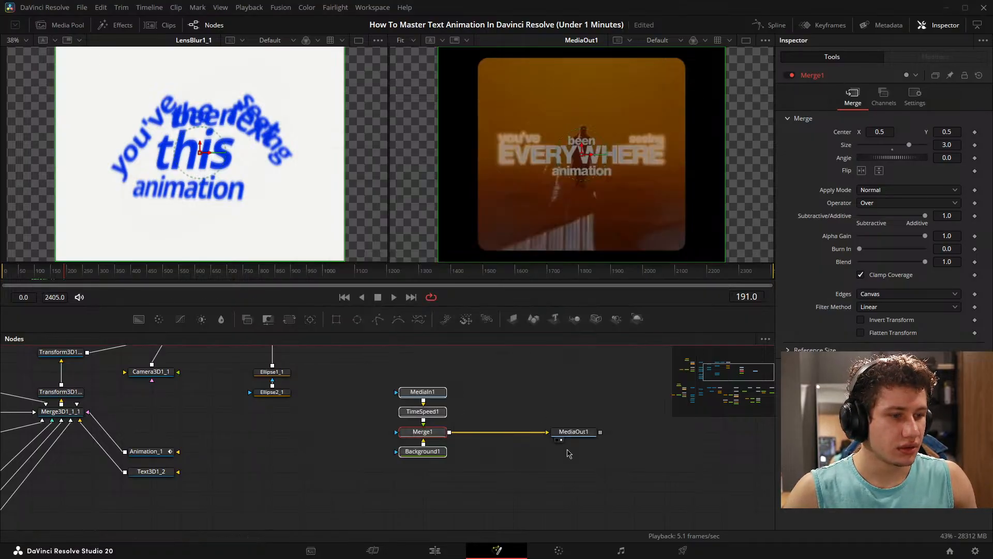
# - Open the control editor for the Merge1 node and try the SliderControl and CheckboxControl input types
pyautogui.rightClick(428, 420)
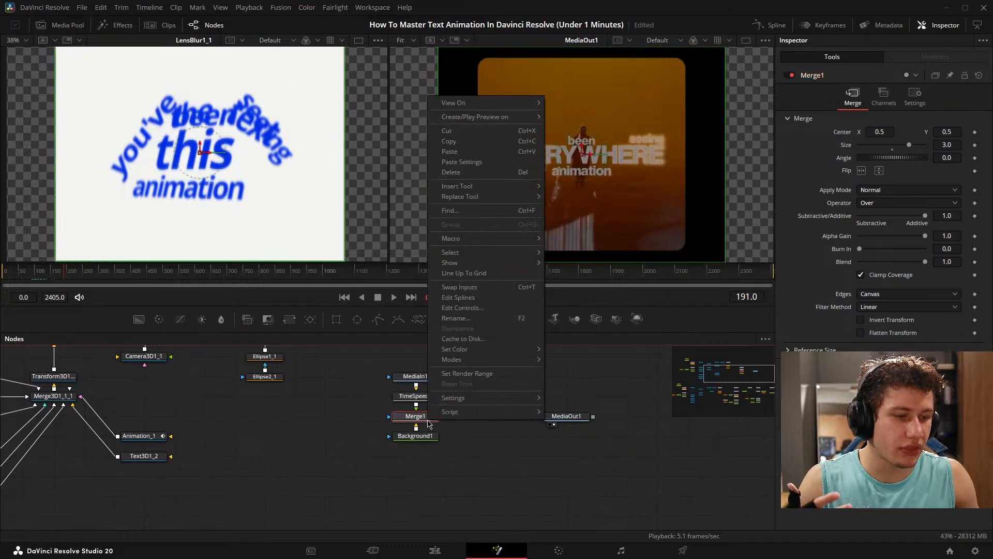
pyautogui.click(481, 308)
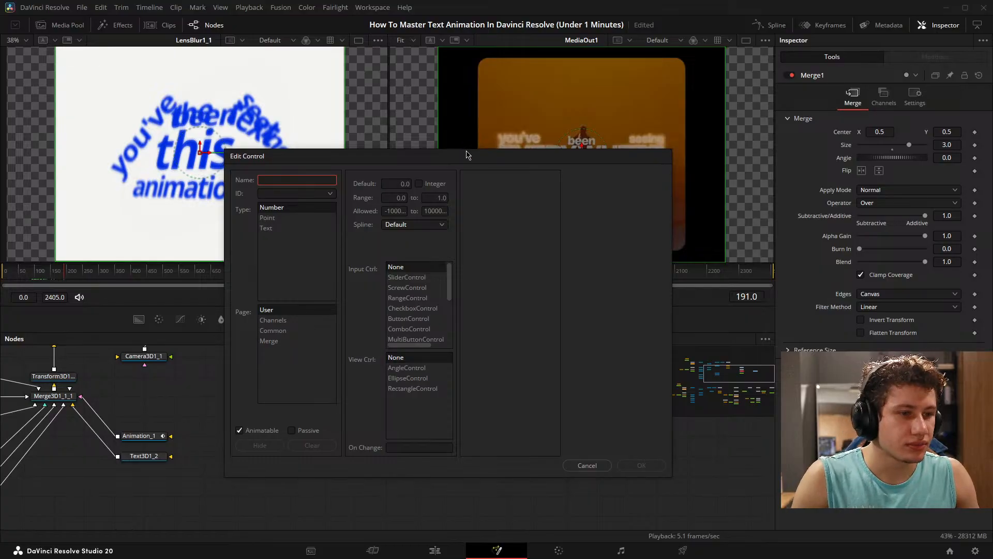
pyautogui.moveTo(465, 156); pyautogui.dragTo(550, 97)
pyautogui.click(512, 219)
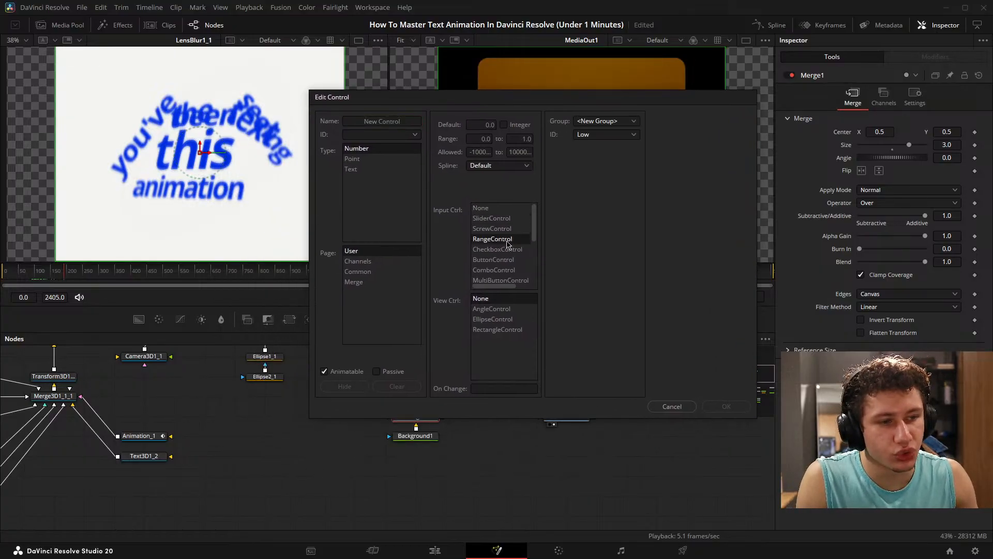
pyautogui.click(500, 251)
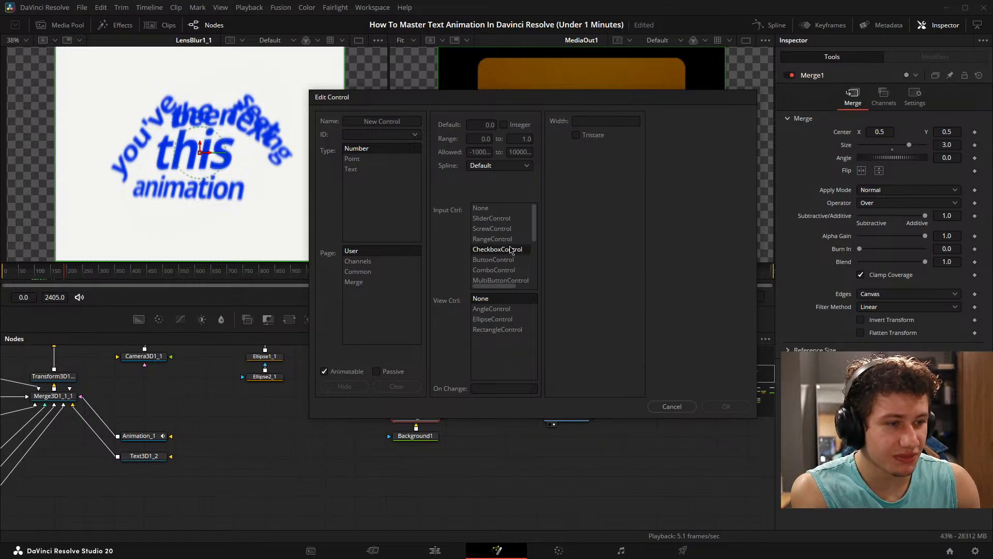
pyautogui.click(491, 210)
pyautogui.click(513, 250)
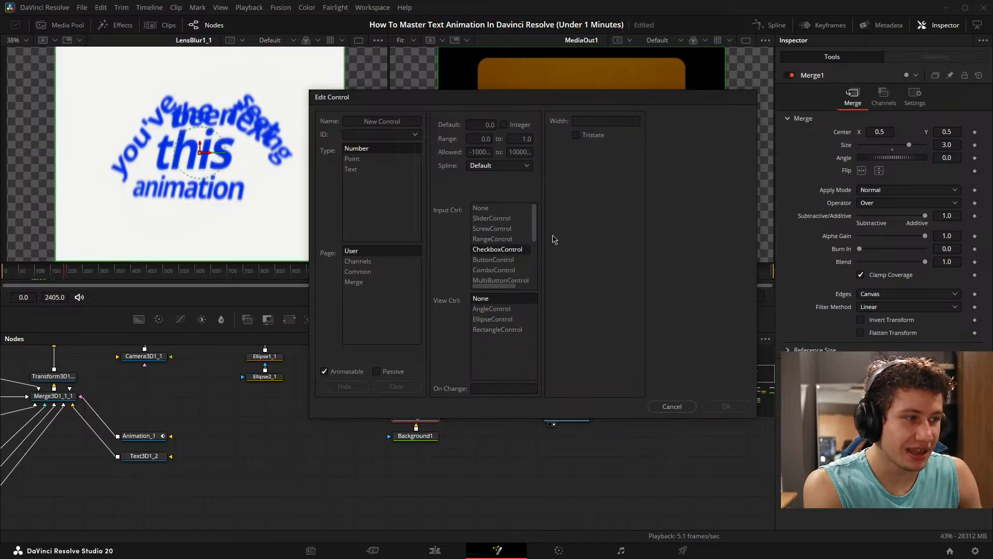
# - Rename Merge1's Blend control to Visibility, make it a CheckboxControl, and apply the edit
pyautogui.click(380, 120)
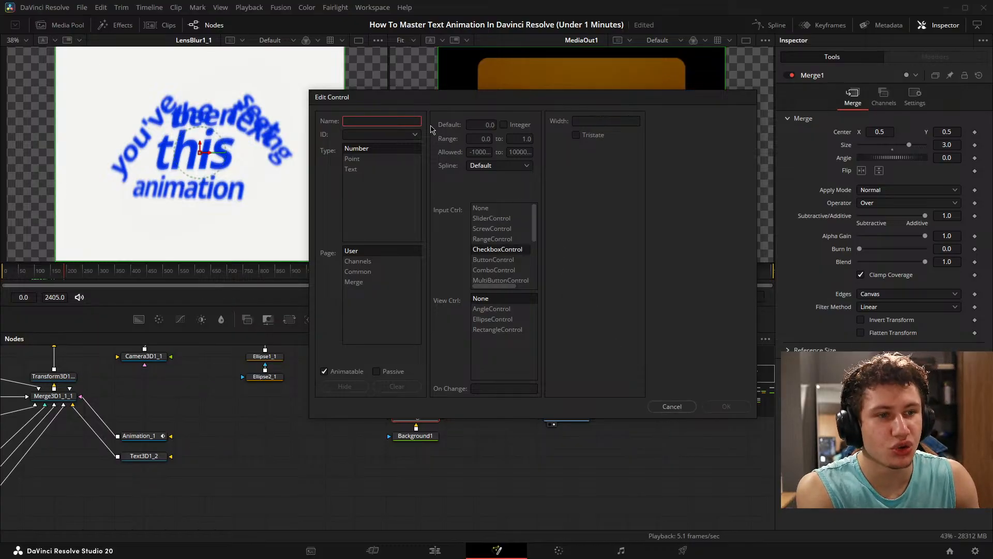
pyautogui.click(415, 135)
pyautogui.click(364, 162)
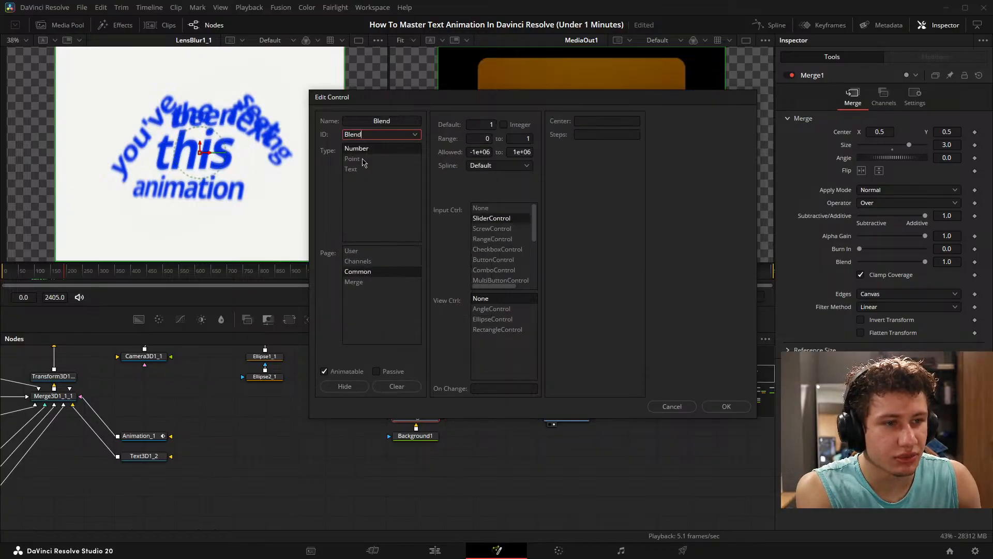
pyautogui.click(398, 119)
pyautogui.doubleClick(399, 119)
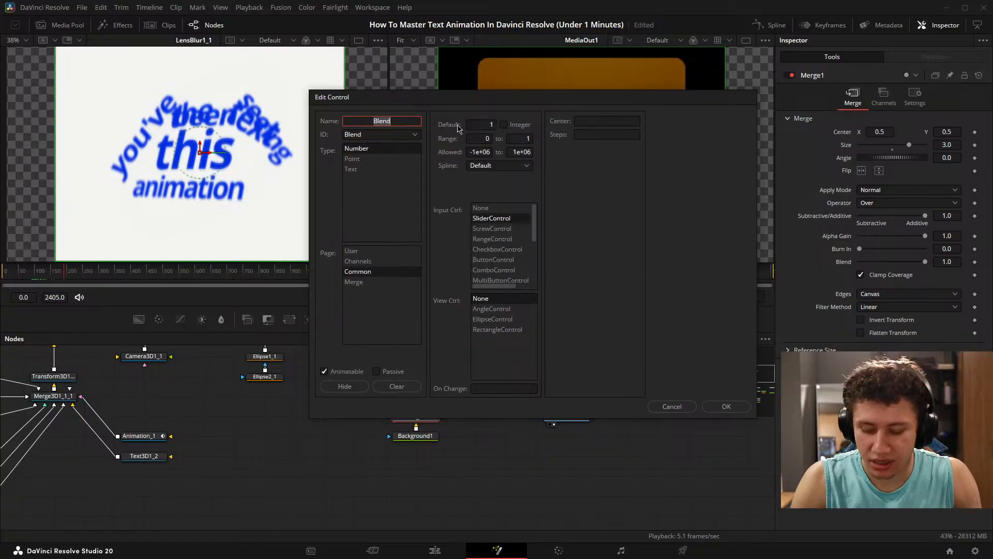
pyautogui.write('Visibility')
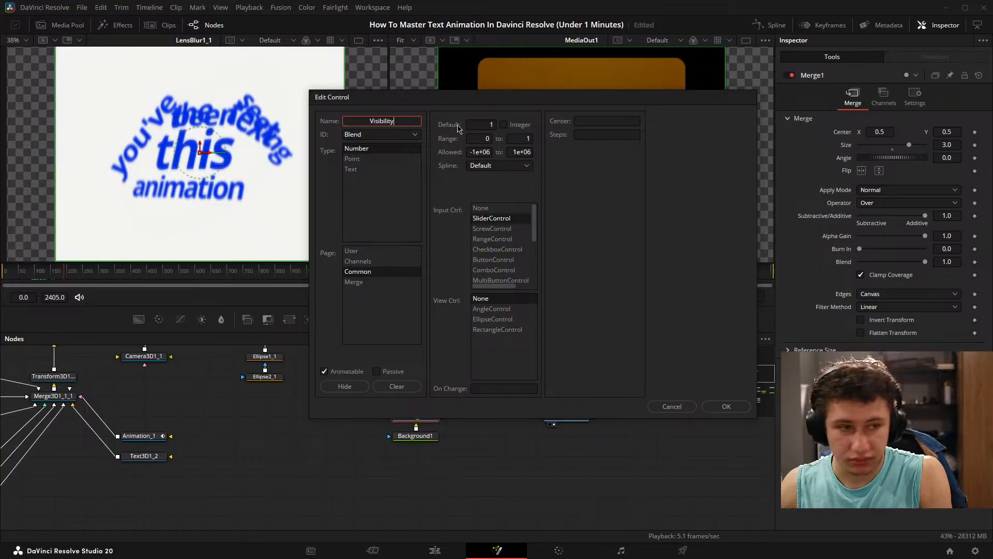
pyautogui.click(502, 250)
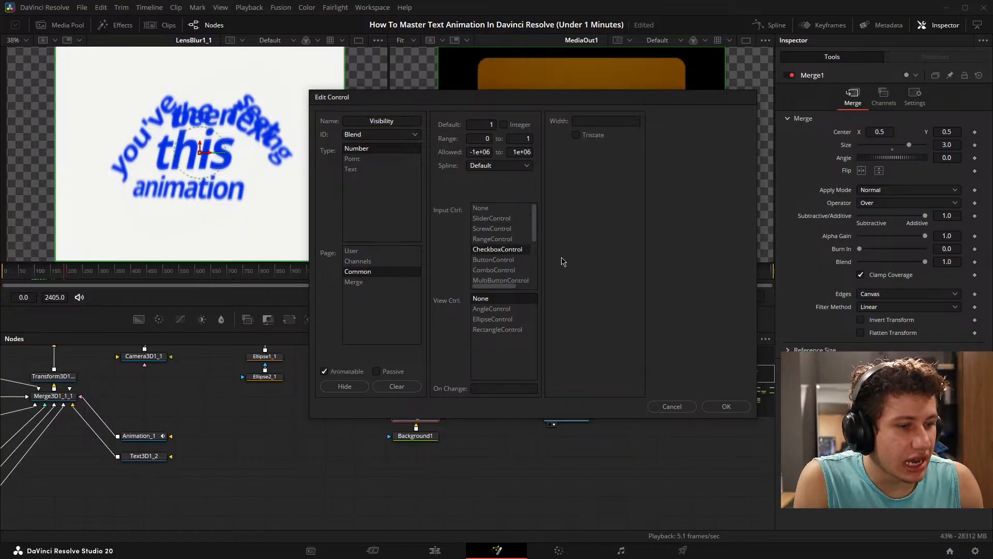
pyautogui.click(724, 406)
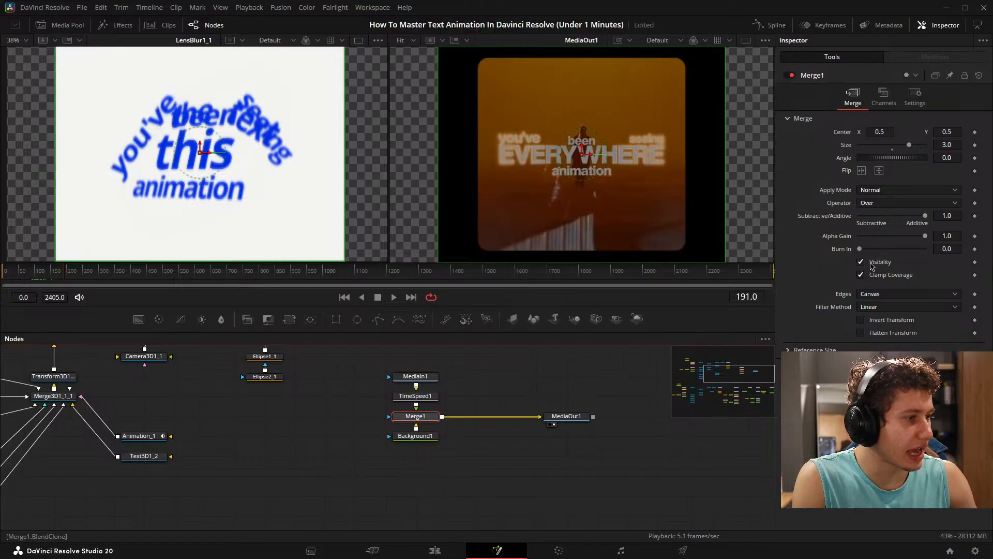
# - Test Merge1's Visibility checkbox by switching it off and on several times, leaving it enabled
pyautogui.click(861, 262)
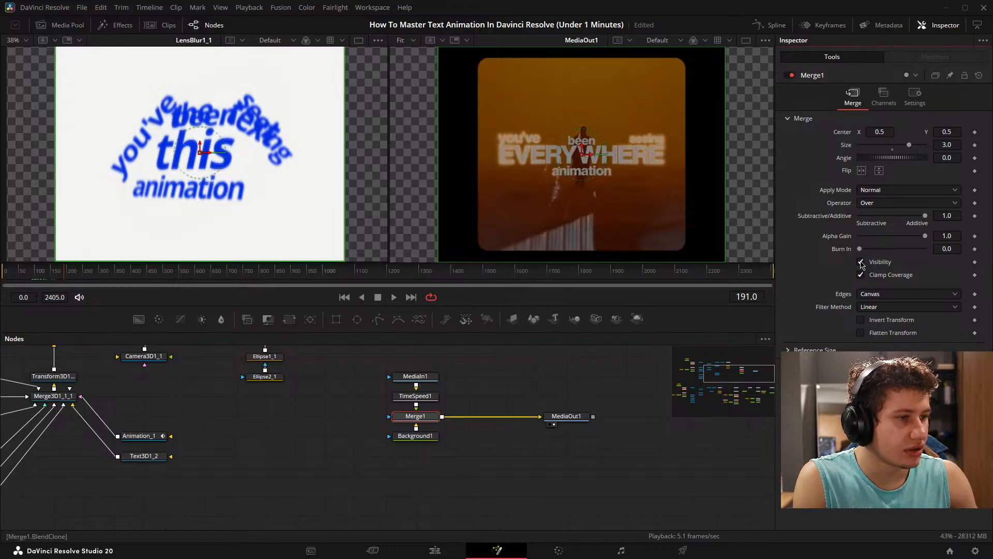
pyautogui.click(860, 262)
pyautogui.click(860, 261)
pyautogui.click(861, 262)
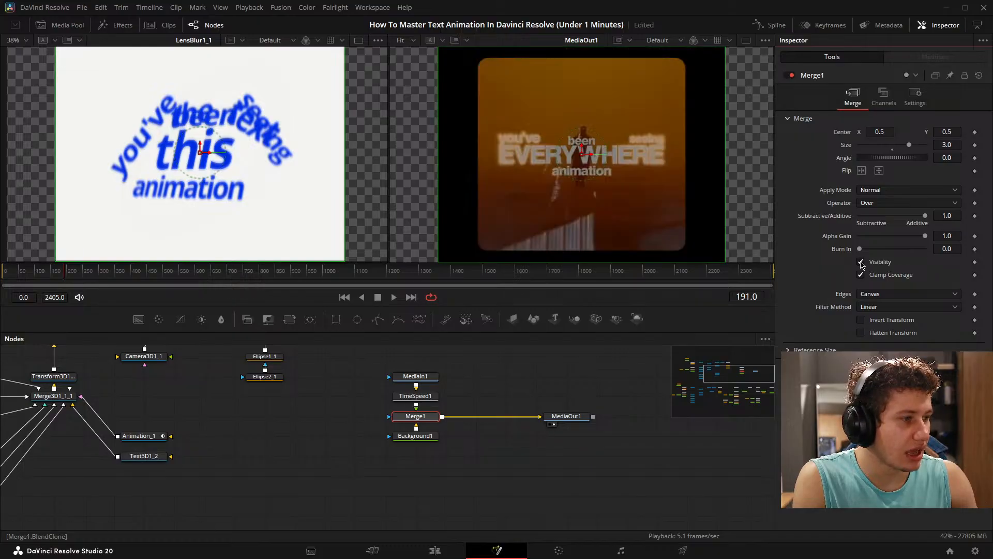
pyautogui.click(861, 261)
pyautogui.click(861, 262)
pyautogui.click(861, 262)
pyautogui.click(860, 262)
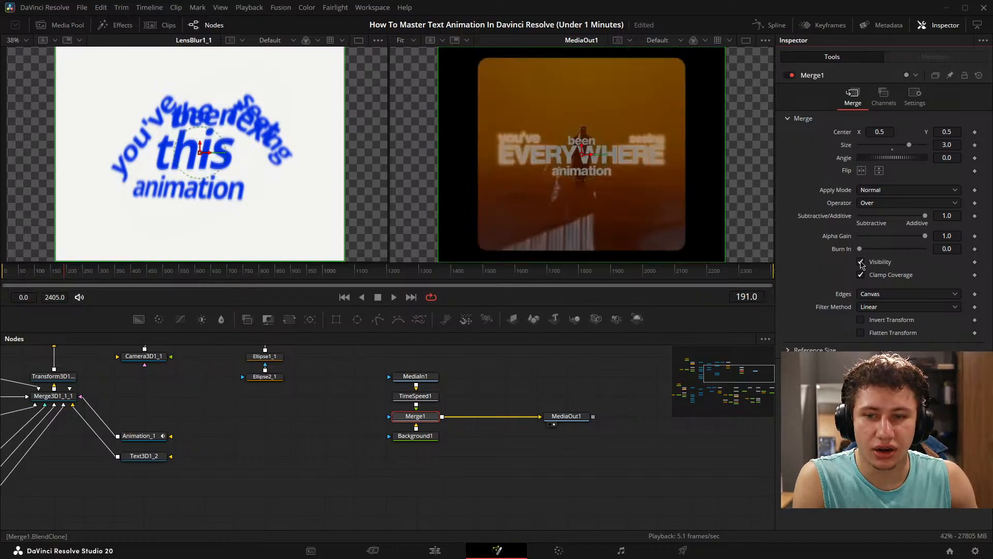
pyautogui.click(860, 262)
pyautogui.click(860, 262)
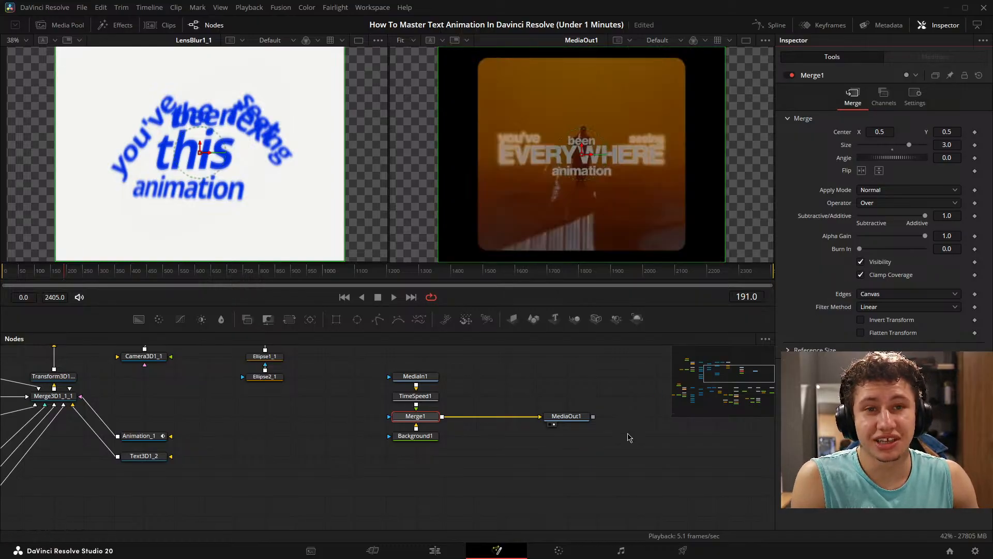
pyautogui.click(862, 262)
pyautogui.click(861, 262)
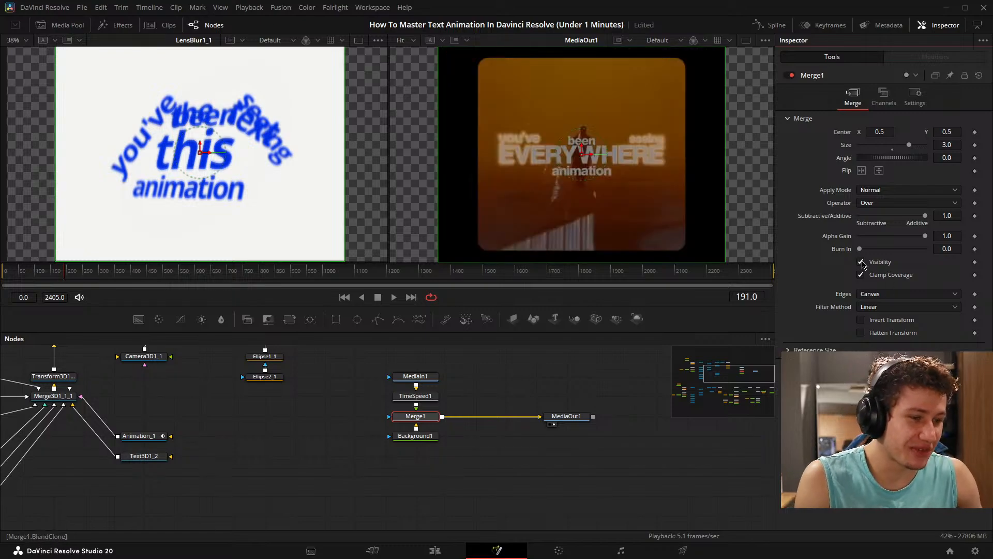
pyautogui.click(861, 262)
pyautogui.click(861, 262)
pyautogui.click(862, 262)
pyautogui.click(862, 263)
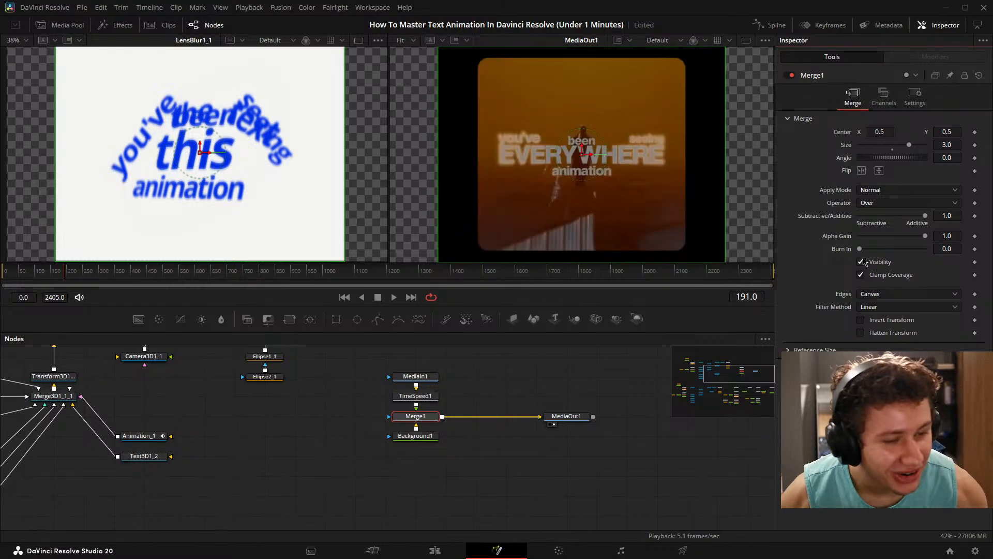
# - Examine the node graph from the text nodes around Merge3D1_1_1 to the renderer and lens blur chain, and back to MediaOut1
pyautogui.click(485, 454)
pyautogui.moveTo(307, 439); pyautogui.dragTo(527, 452)
pyautogui.moveTo(414, 452); pyautogui.dragTo(491, 457)
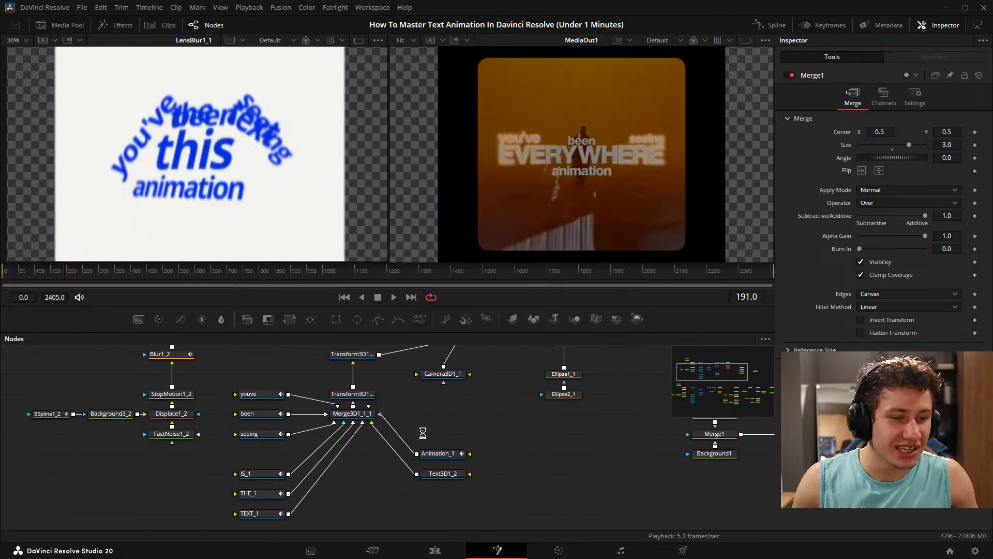
pyautogui.moveTo(447, 421); pyautogui.dragTo(367, 497)
pyautogui.moveTo(313, 450); pyautogui.dragTo(408, 449)
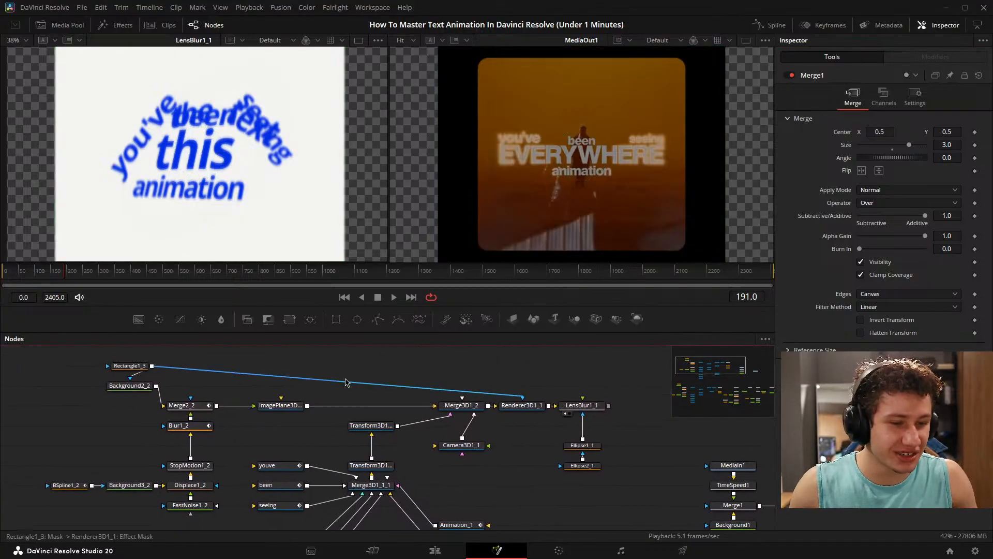
pyautogui.moveTo(337, 378); pyautogui.dragTo(424, 382)
pyautogui.moveTo(512, 383); pyautogui.dragTo(305, 380)
pyautogui.scroll(-5, 310, 386)
pyautogui.scroll(6, 468, 446)
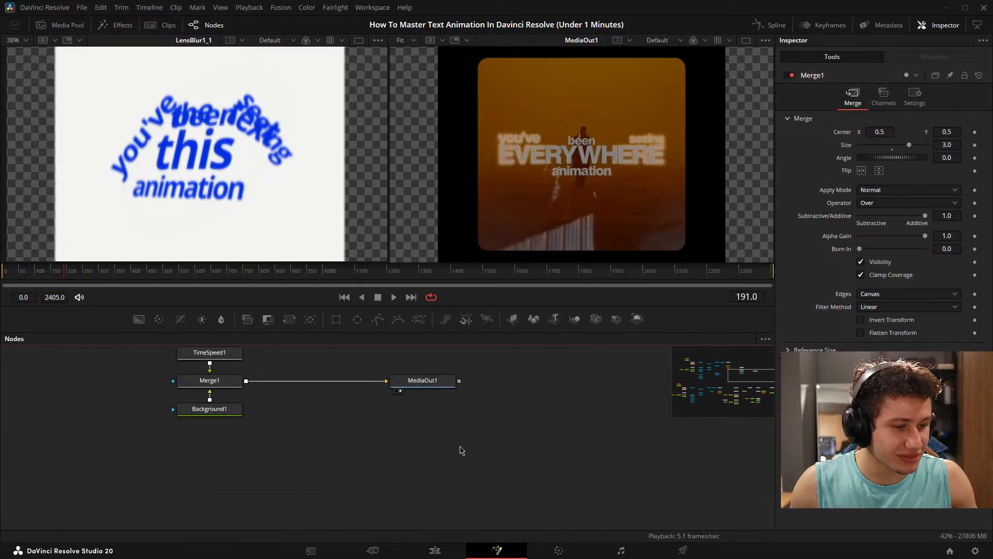
# - Move the MediaOut1 node closer to Merge1 and bring the text nodes around Merge3D1_1_1 back into view
pyautogui.moveTo(436, 387); pyautogui.dragTo(350, 387)
pyautogui.moveTo(371, 449); pyautogui.dragTo(689, 485)
pyautogui.moveTo(263, 434); pyautogui.dragTo(458, 433)
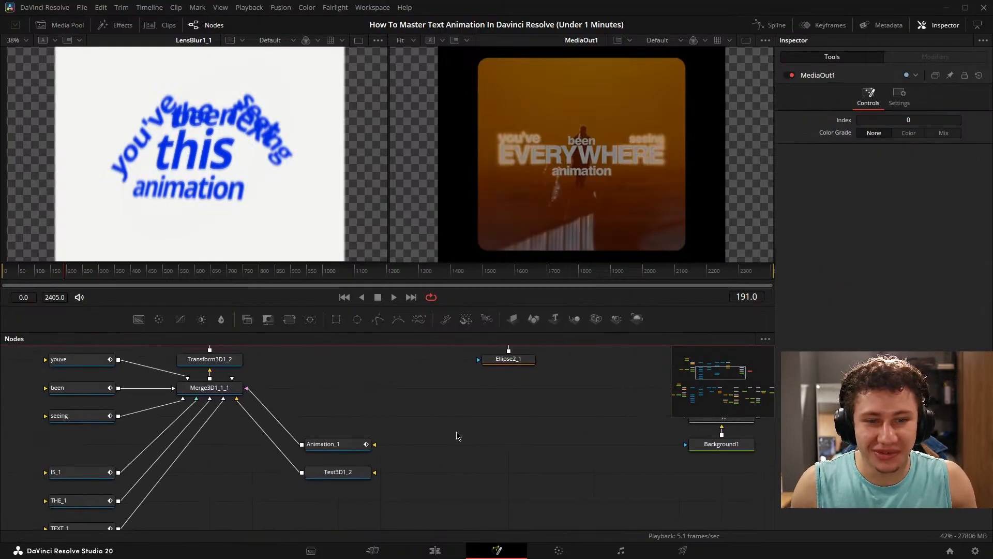
pyautogui.scroll(-3, 410, 492)
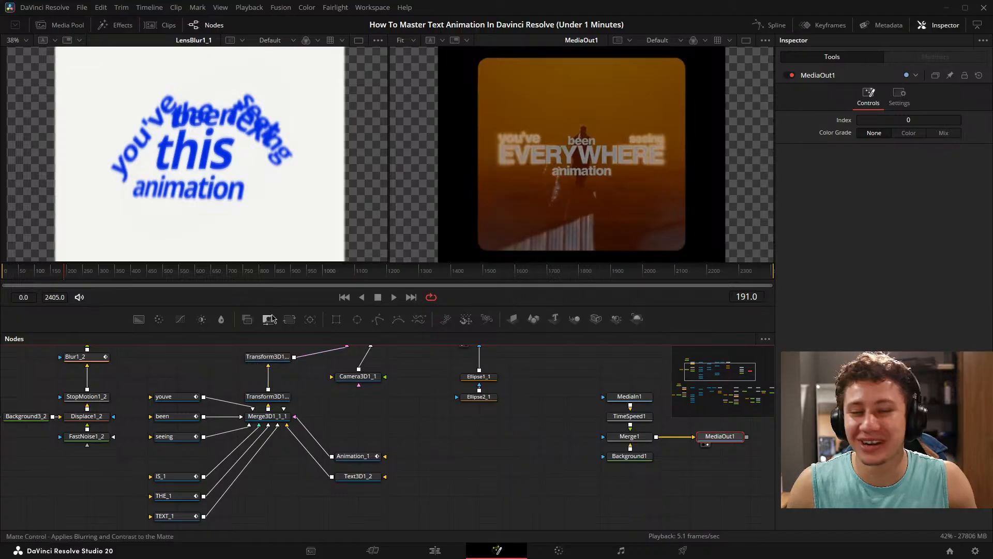
# - Keyframe the THE_1 text node's opacity at 1.0 on frame 118 and at 0.0 on frame 120
pyautogui.moveTo(53, 272); pyautogui.dragTo(35, 279)
pyautogui.moveTo(368, 427); pyautogui.dragTo(450, 400)
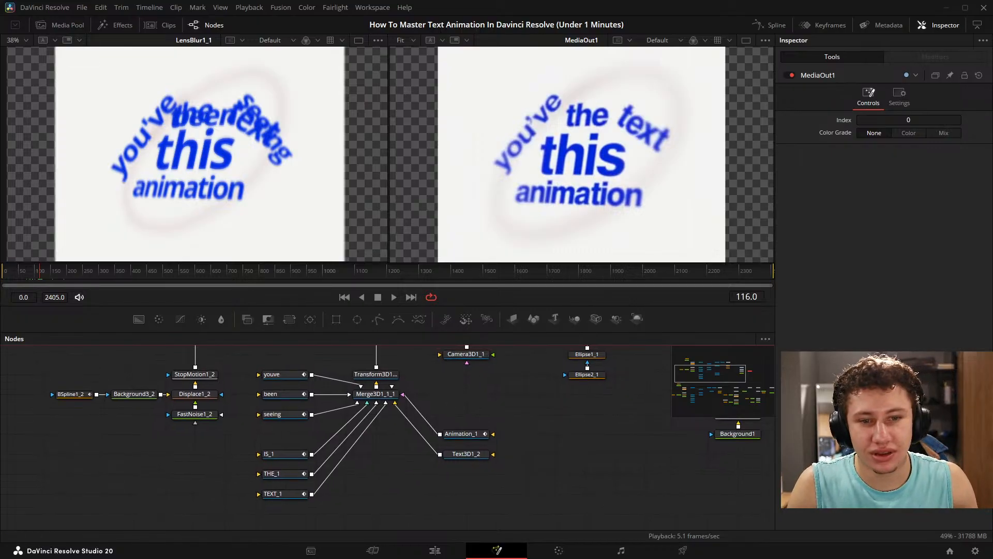
pyautogui.click(35, 274)
pyautogui.moveTo(35, 274); pyautogui.dragTo(44, 277)
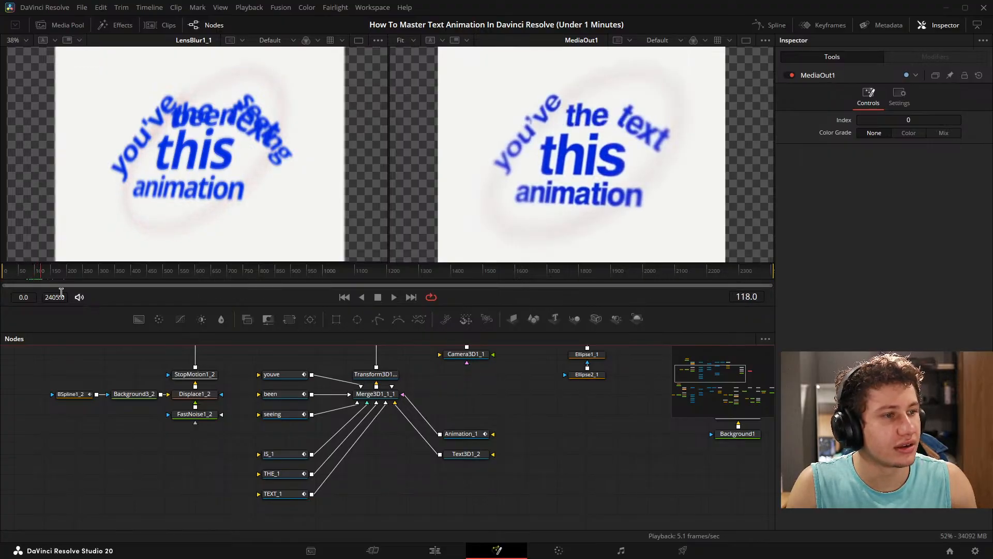
pyautogui.moveTo(369, 462); pyautogui.dragTo(344, 458)
pyautogui.click(261, 472)
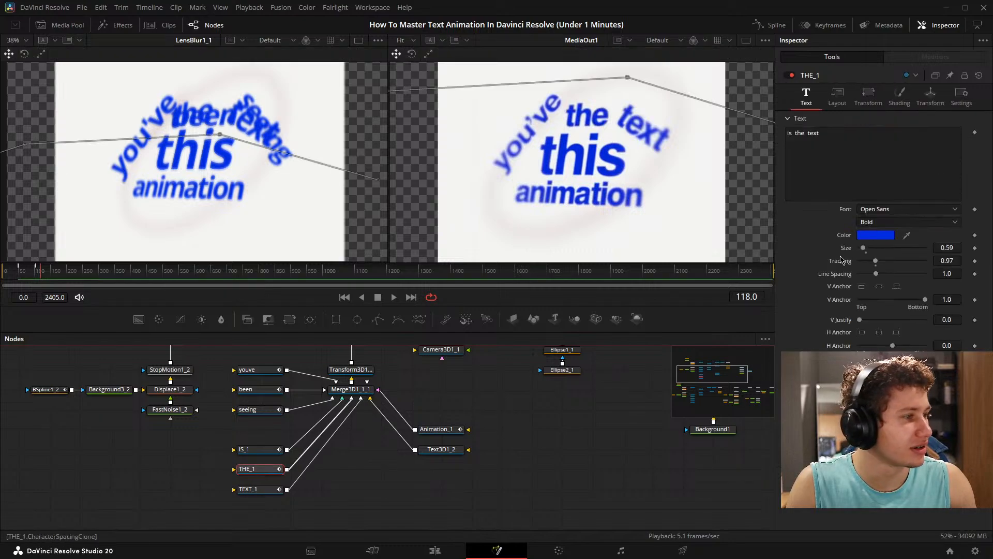
pyautogui.click(899, 95)
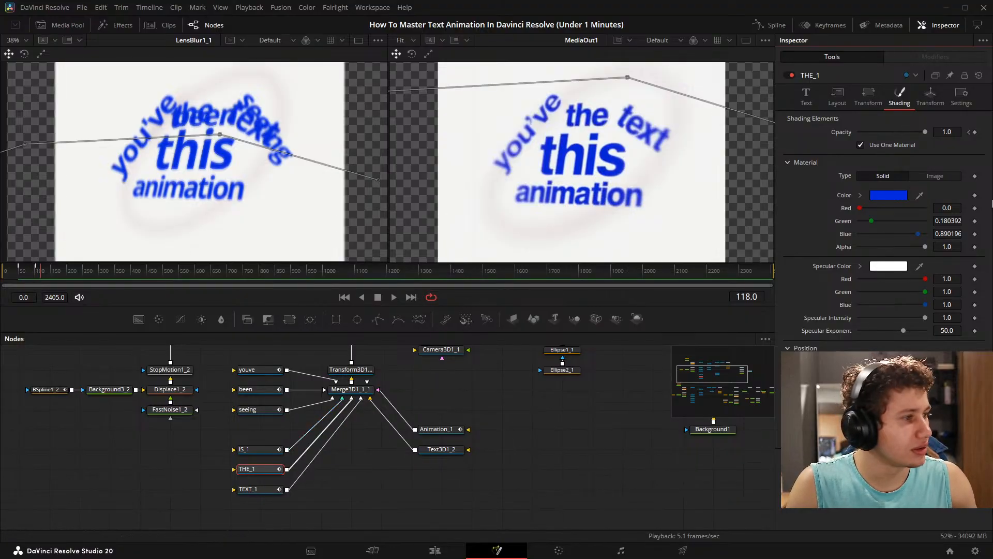
pyautogui.click(974, 132)
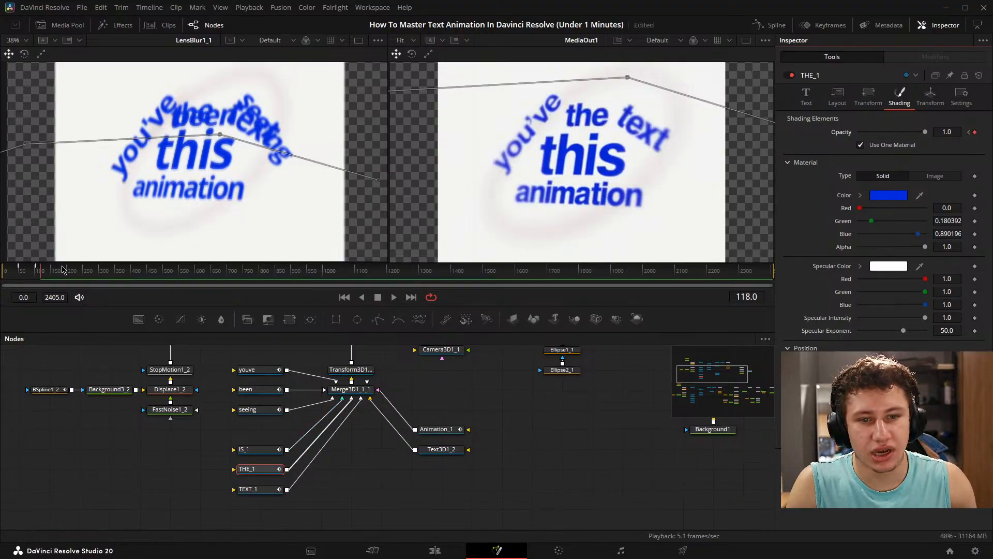
pyautogui.click(45, 277)
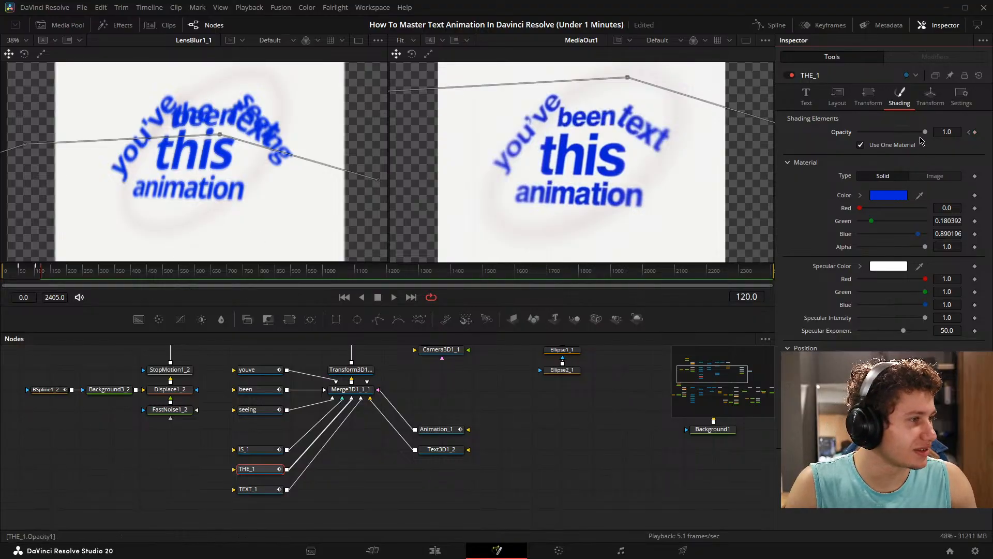
pyautogui.moveTo(924, 132); pyautogui.dragTo(802, 133)
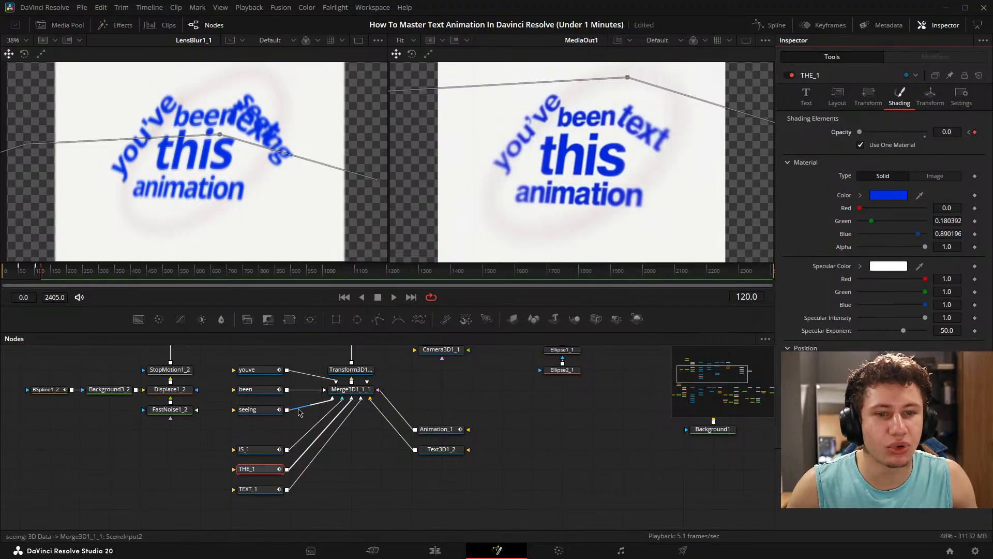
# - Keyframe the been text node's opacity at 1.0 on frame 120 and at 0.0 on frame 118
pyautogui.click(269, 393)
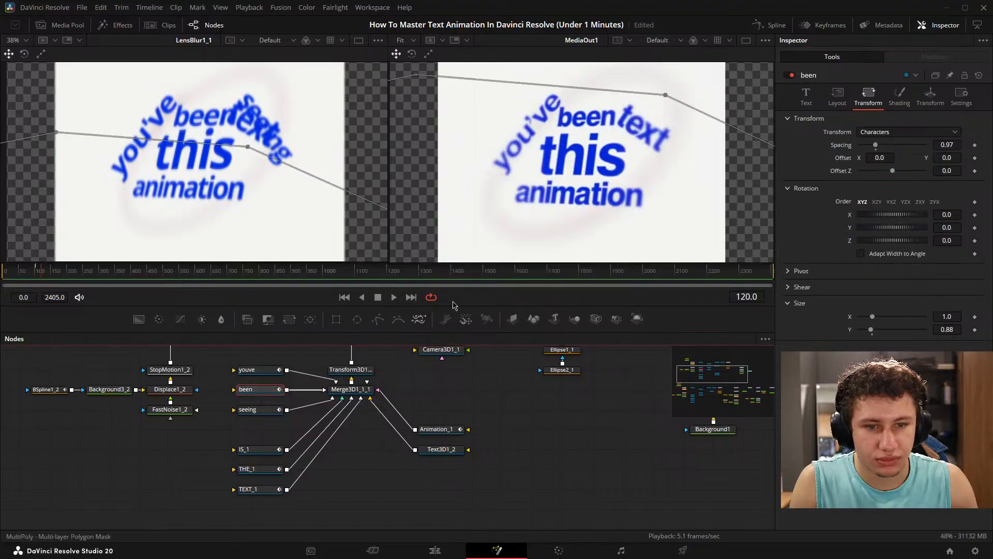
pyautogui.click(901, 99)
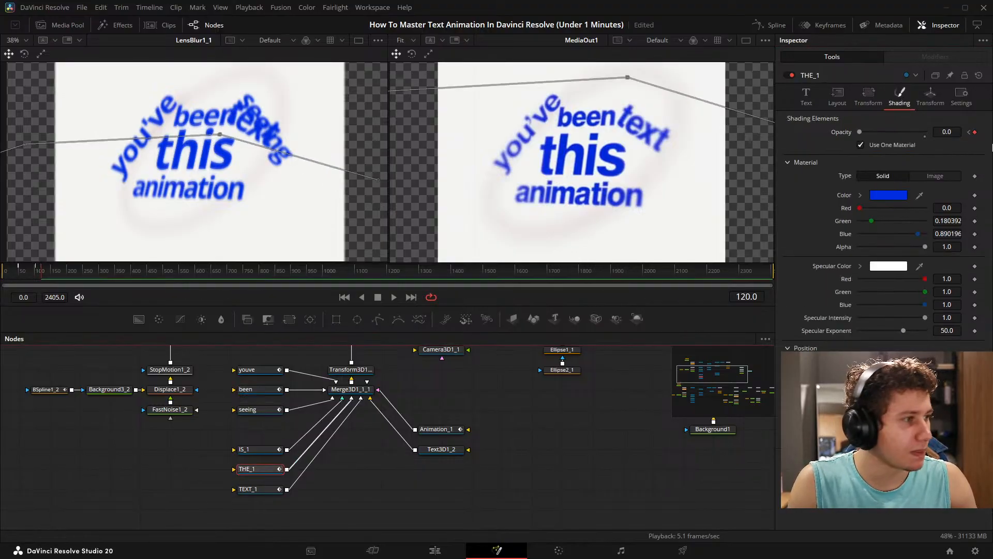
pyautogui.click(970, 133)
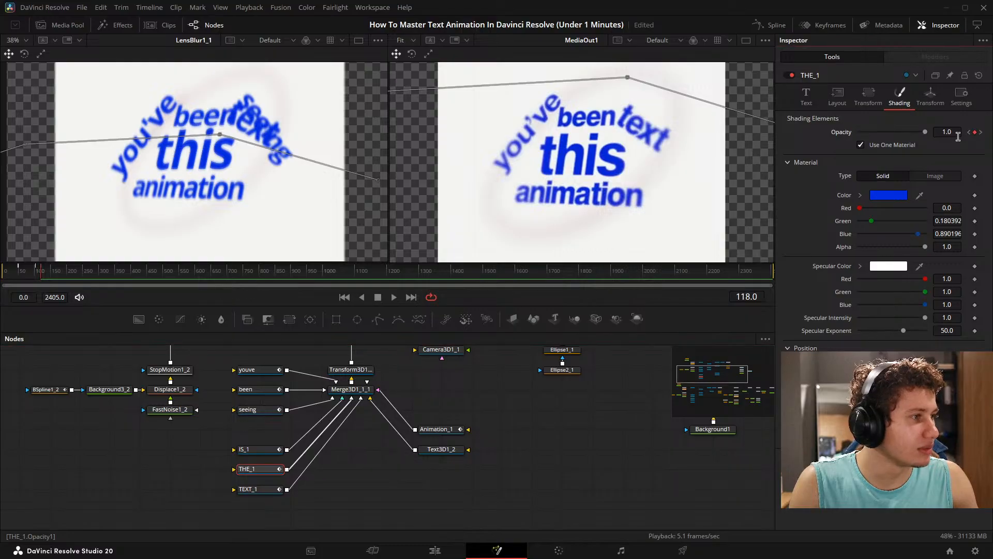
pyautogui.click(268, 391)
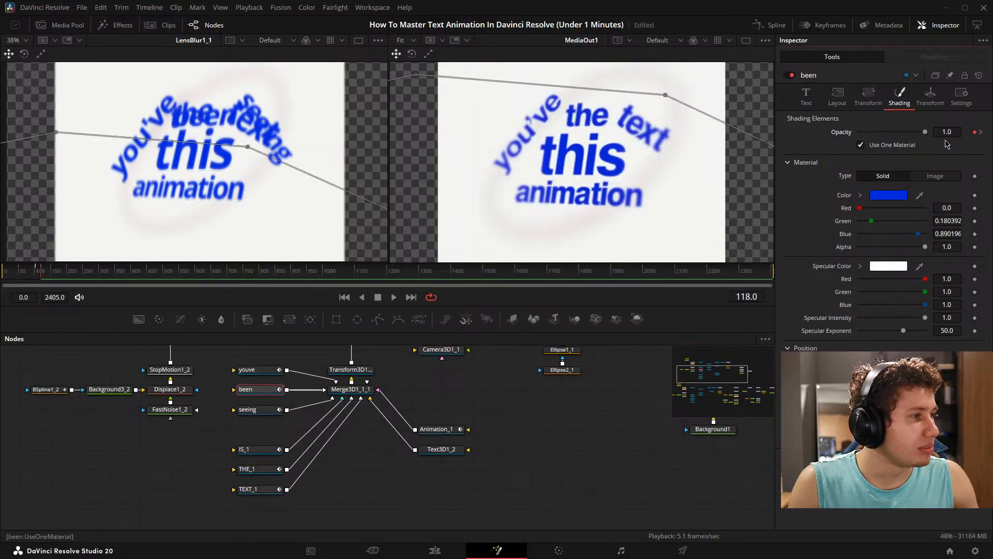
pyautogui.moveTo(924, 133); pyautogui.dragTo(848, 135)
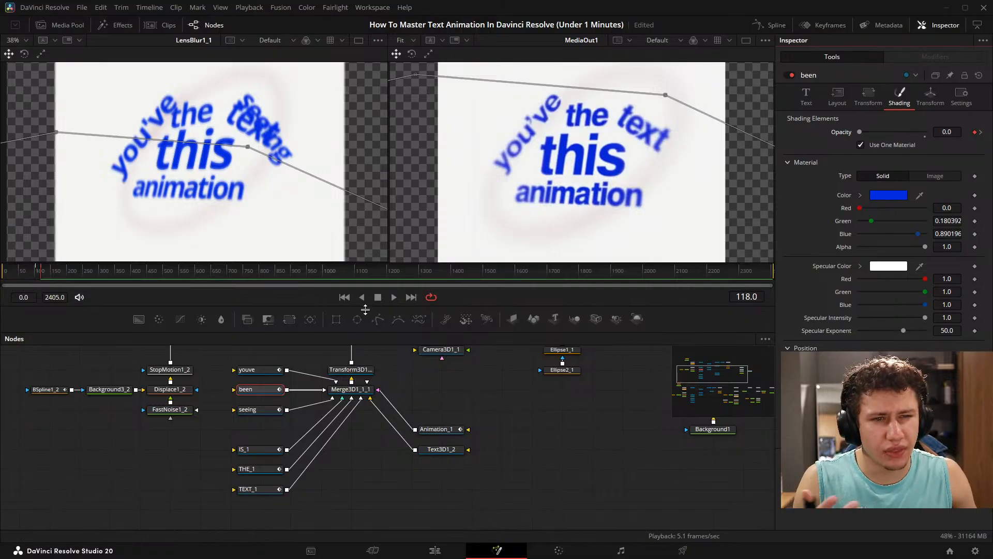
pyautogui.click(41, 277)
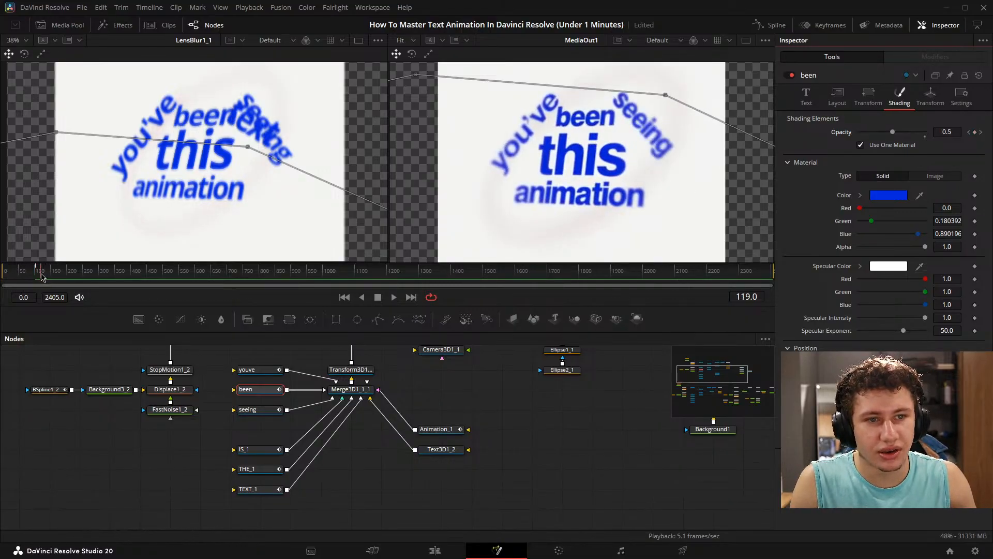
# - At frame 103, set THE_1's layout center to X 0.597, Y 0.756 and its rotation to X -1.4, Y 3.6, Z -6.5
pyautogui.click(36, 275)
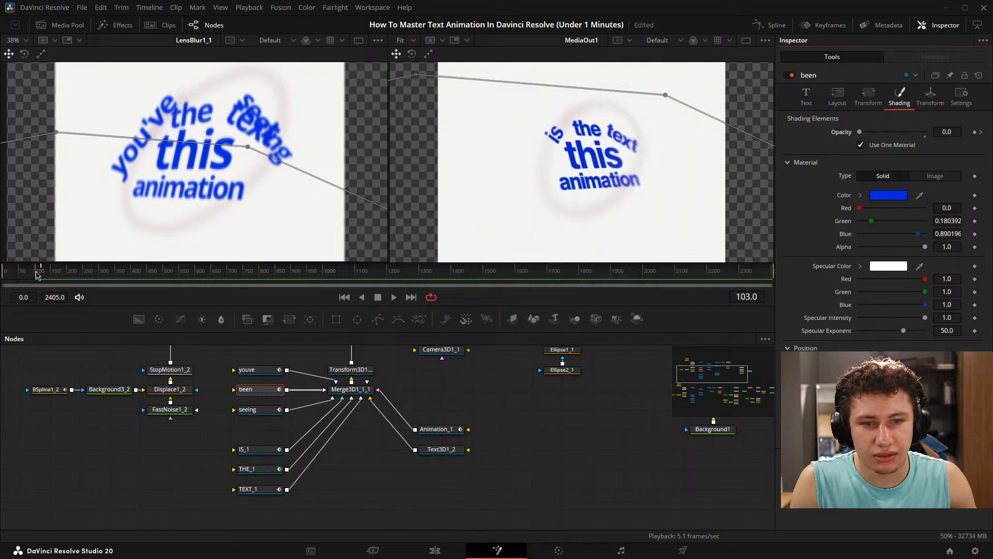
pyautogui.click(256, 468)
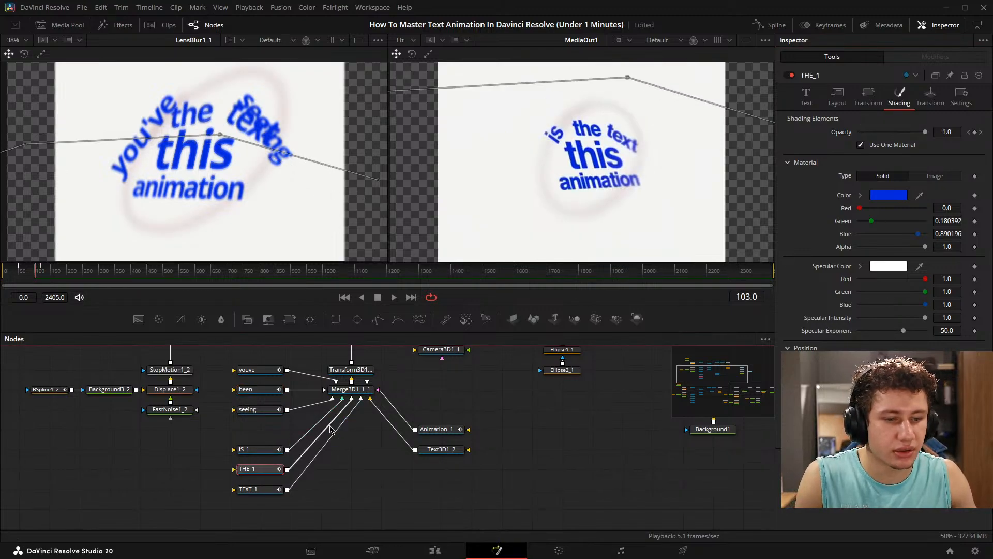
pyautogui.click(868, 99)
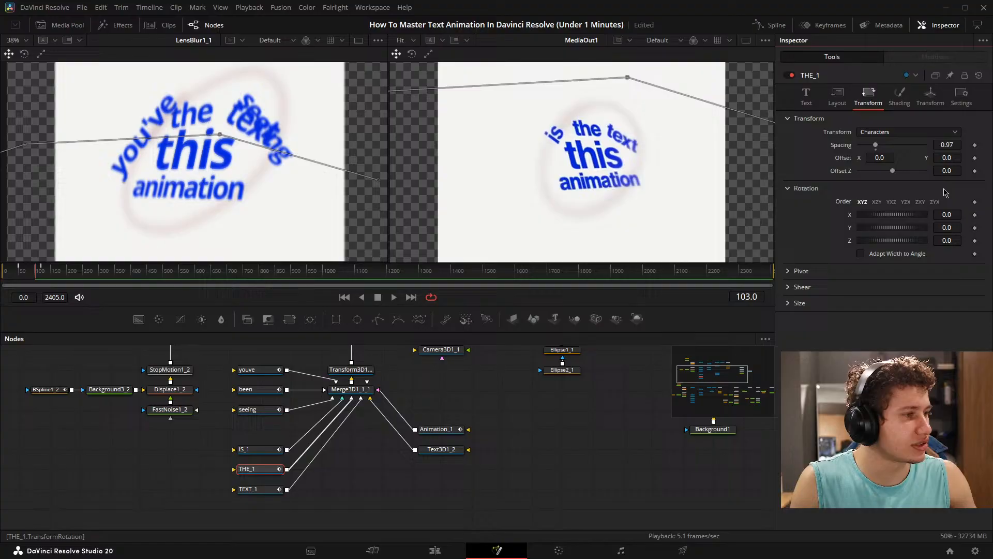
pyautogui.click(837, 96)
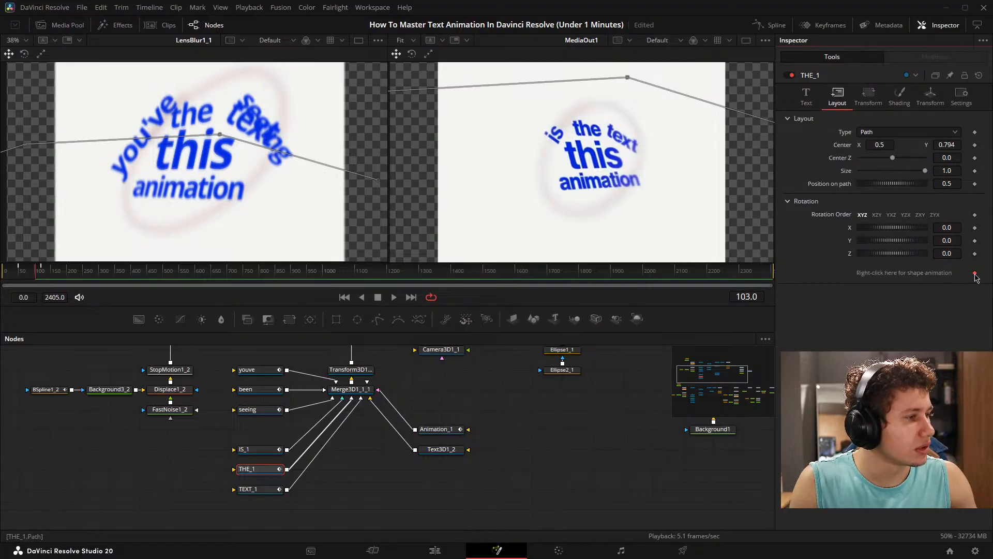
pyautogui.moveTo(947, 227); pyautogui.dragTo(917, 228)
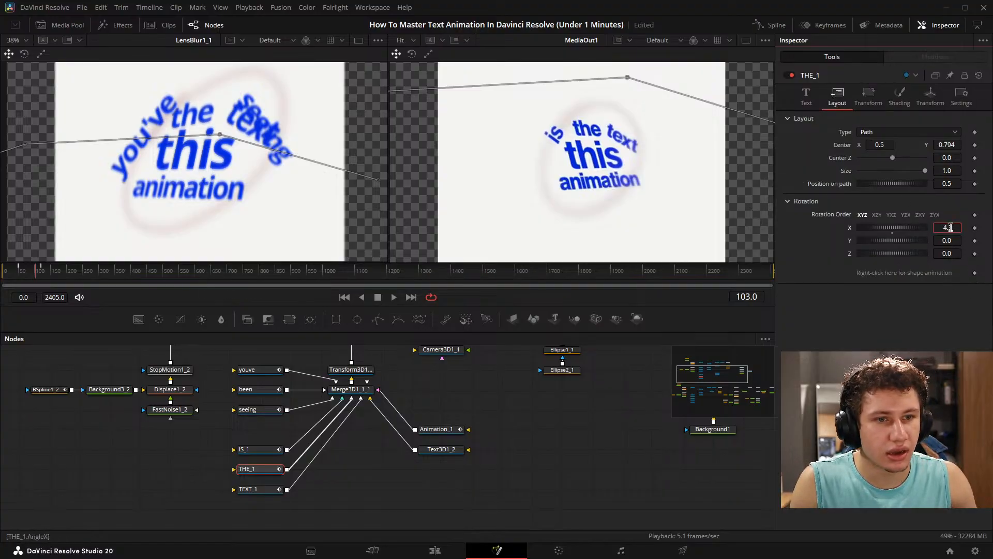
pyautogui.moveTo(955, 257); pyautogui.dragTo(978, 239)
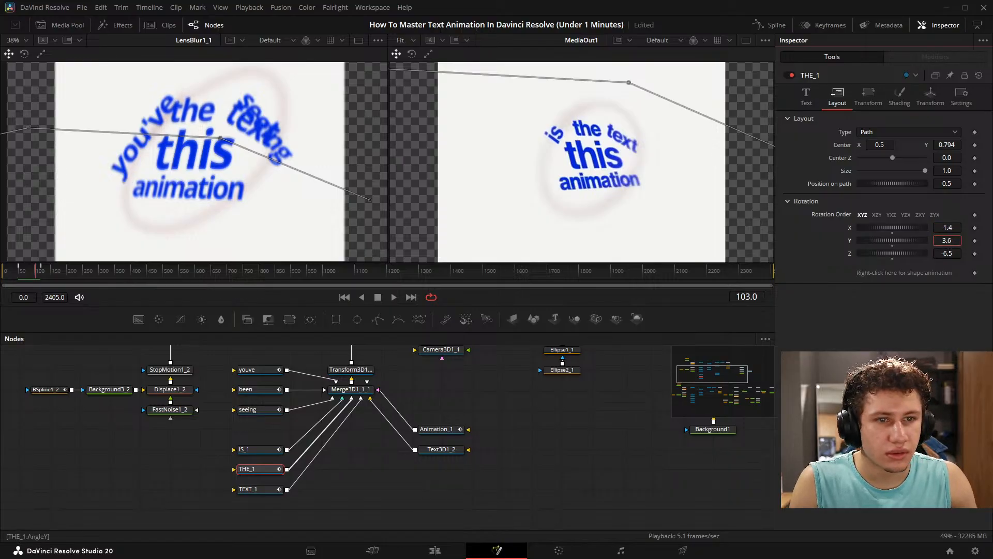
pyautogui.moveTo(880, 143); pyautogui.dragTo(947, 144)
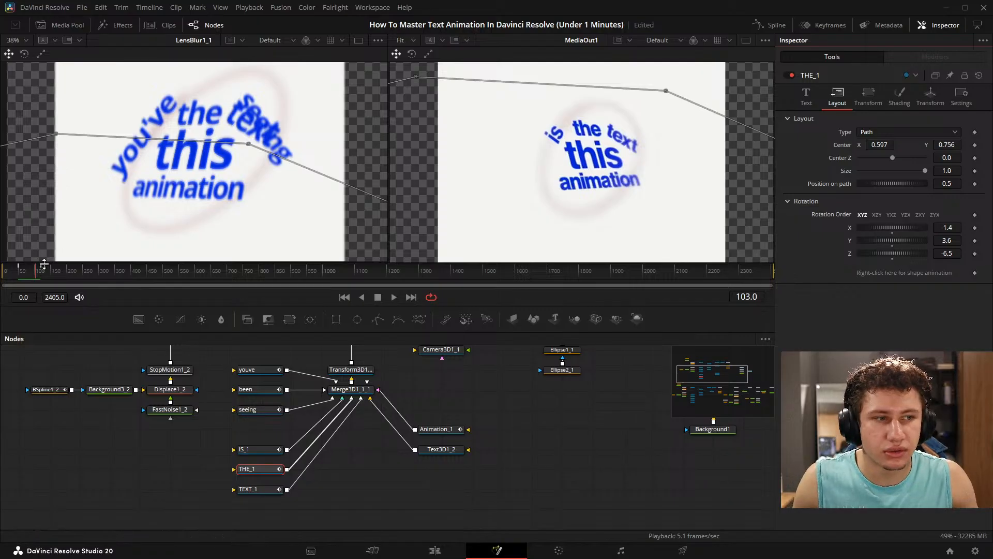
# - Play back the word swap to frame 126 and examine the text nodes feeding Merge3D1_1_1
pyautogui.click(507, 417)
pyautogui.press('space')
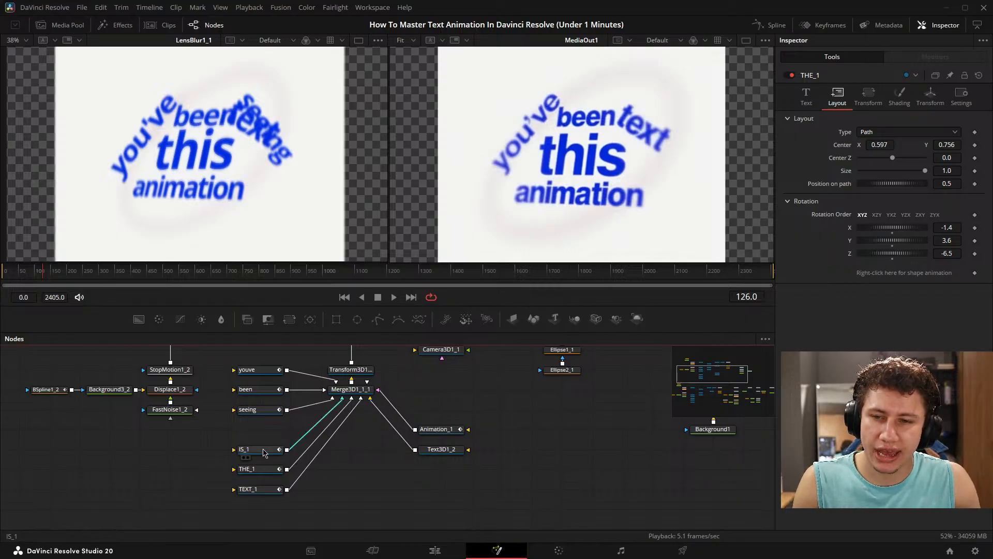
pyautogui.moveTo(344, 408); pyautogui.dragTo(335, 432)
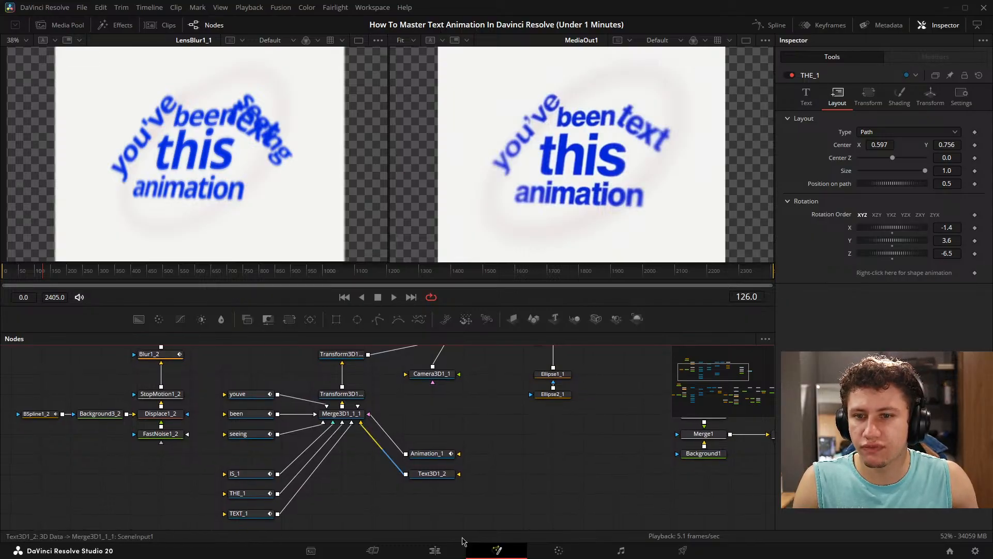
pyautogui.moveTo(501, 419); pyautogui.dragTo(508, 427)
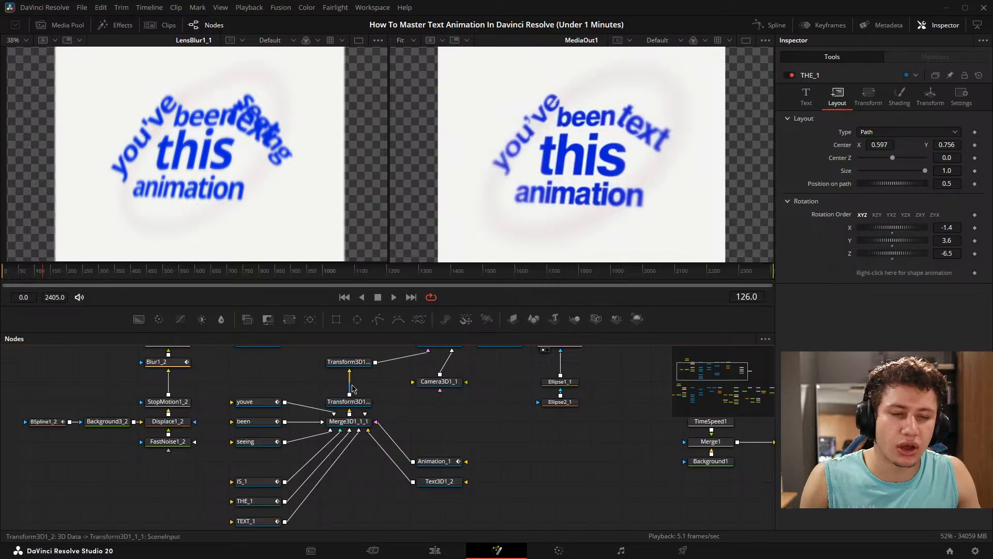
pyautogui.moveTo(338, 416); pyautogui.dragTo(344, 413)
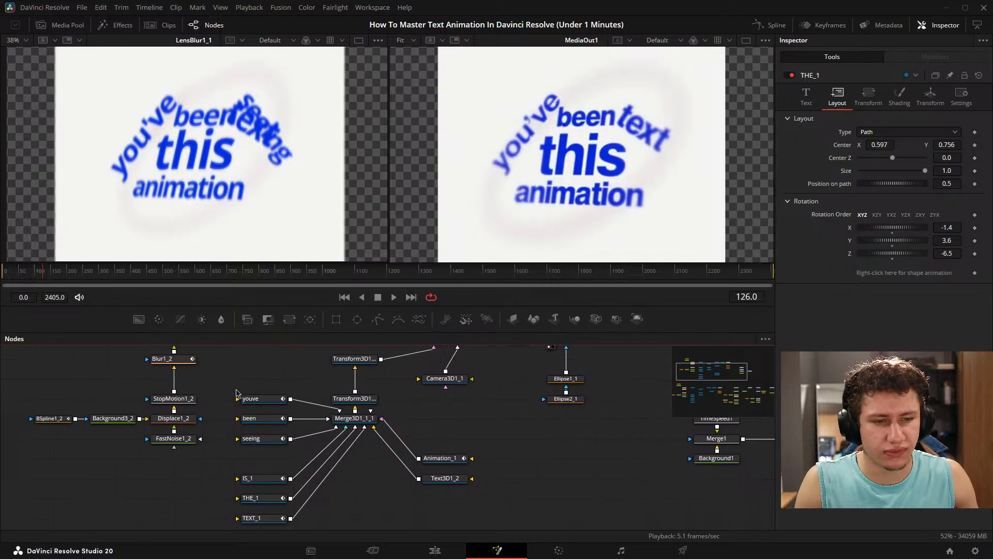
pyautogui.moveTo(267, 375)
pyautogui.mouseDown()
pyautogui.moveTo(334, 344)
pyautogui.moveTo(285, 375)
pyautogui.mouseUp()
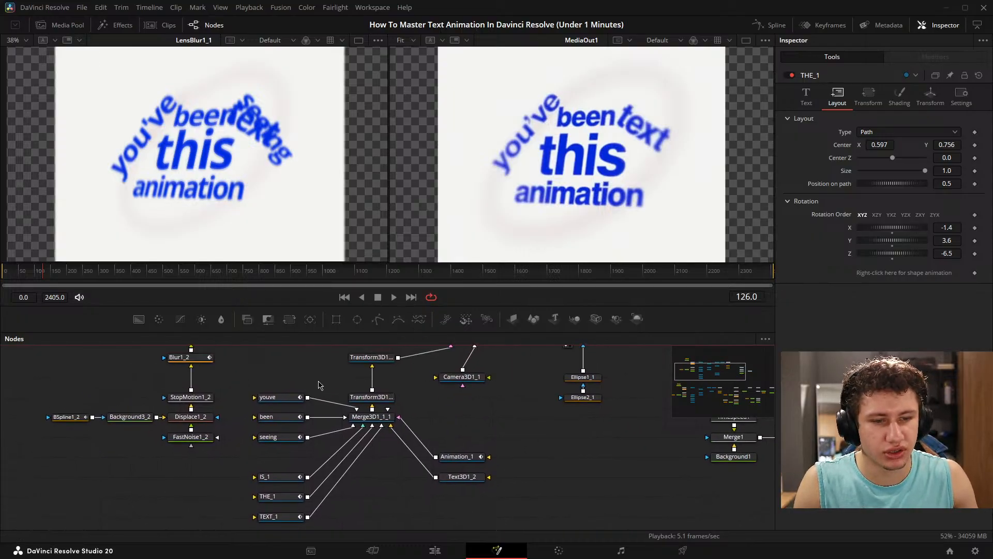
pyautogui.moveTo(319, 385); pyautogui.dragTo(302, 405)
pyautogui.moveTo(230, 379); pyautogui.dragTo(246, 425)
pyautogui.moveTo(310, 384); pyautogui.dragTo(321, 266)
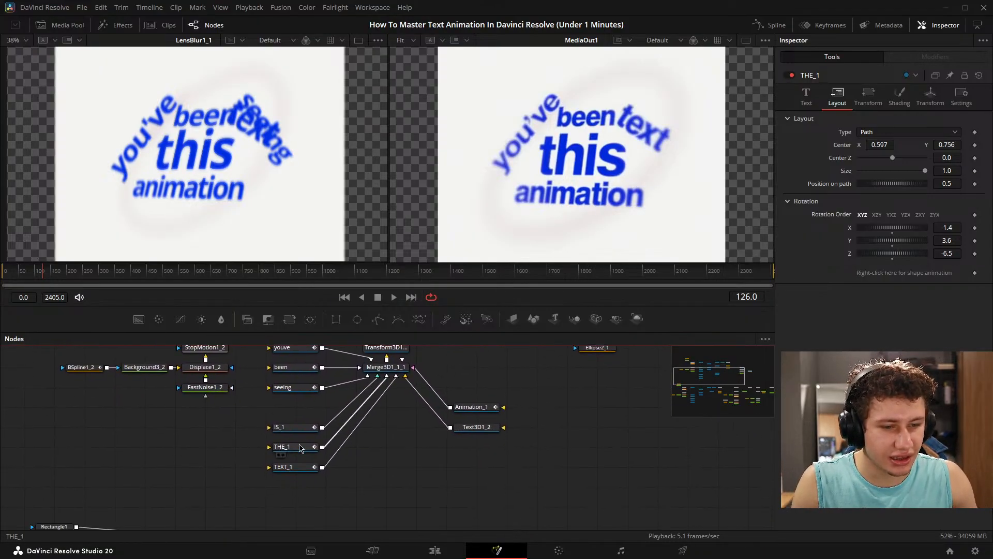
# - Keyframe the TEXT_1 node's opacity at 1.0 on frame 126 and at 0.0 on frame 128
pyautogui.click(300, 447)
pyautogui.moveTo(293, 386); pyautogui.dragTo(312, 408)
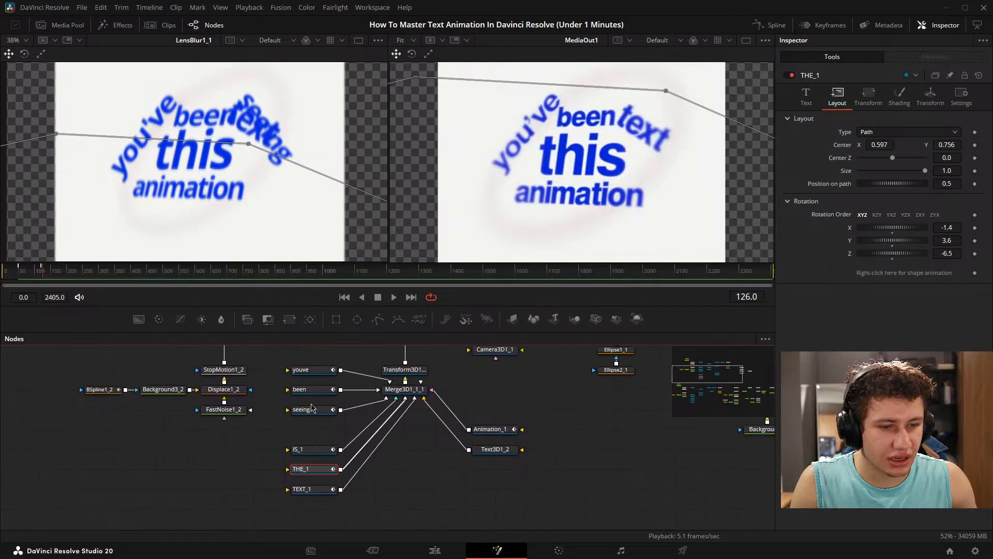
pyautogui.click(302, 489)
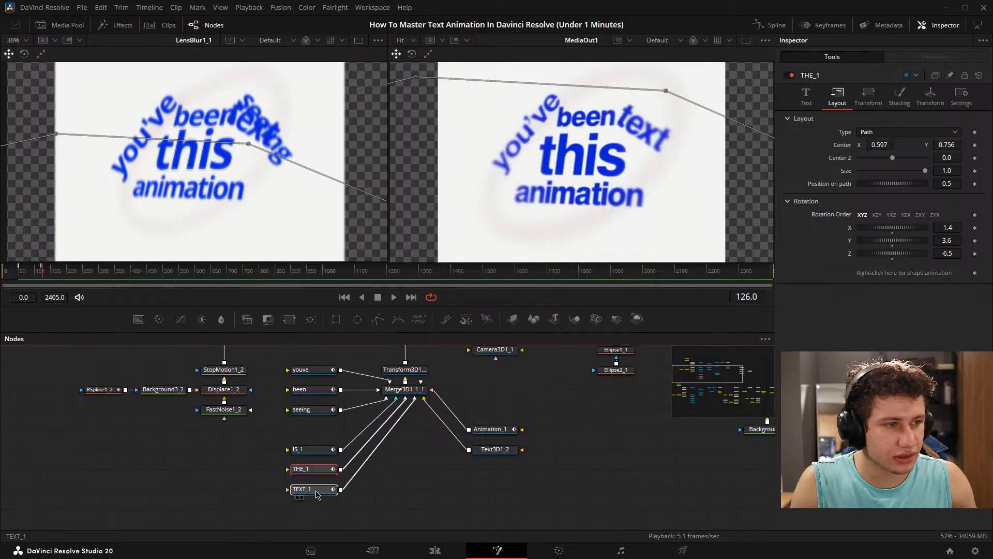
pyautogui.click(903, 98)
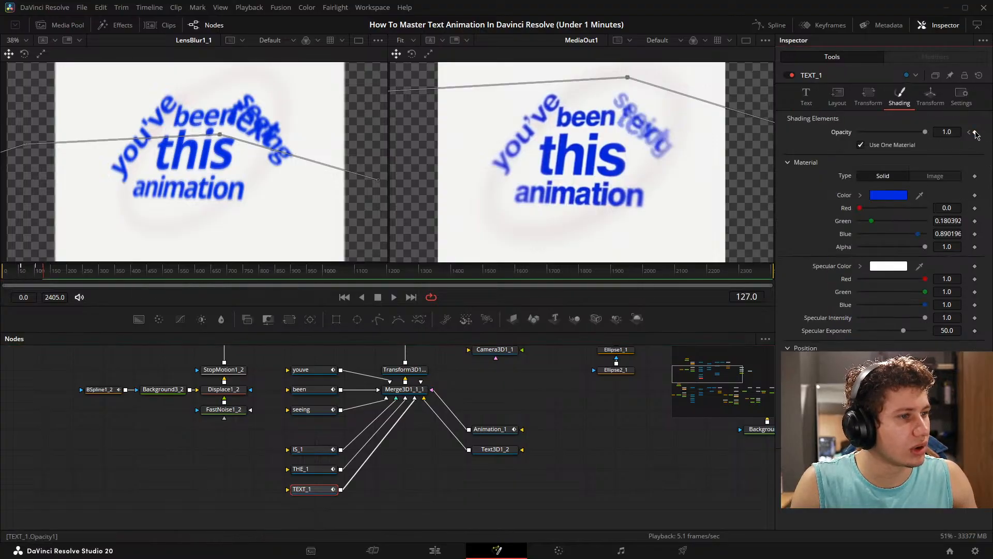
# - Keyframe the seeing node's opacity at 1.0 on frame 128 and 0.0 on frame 126, and check the swap frame by frame
pyautogui.click(311, 409)
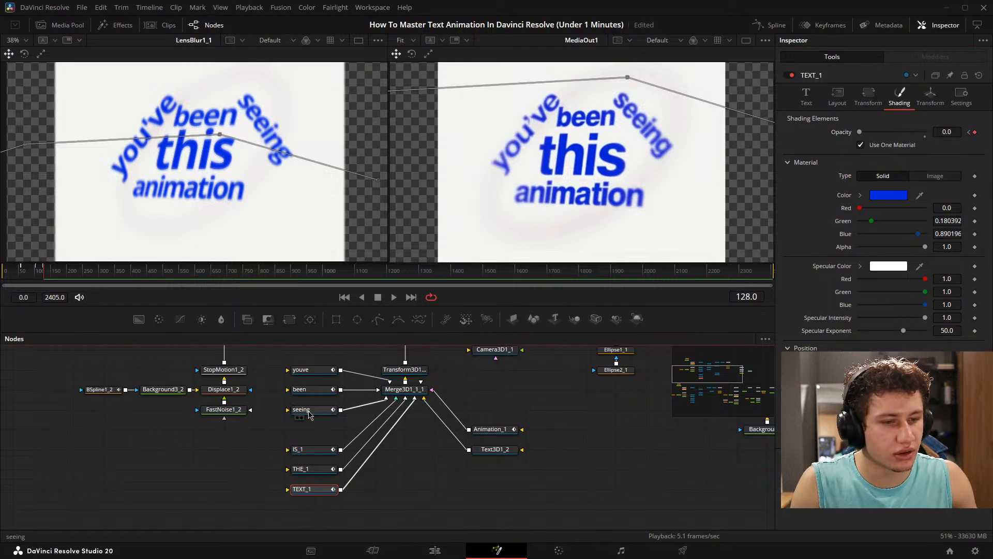
pyautogui.click(900, 98)
pyautogui.click(975, 133)
pyautogui.press('Left')
pyautogui.press('Left')
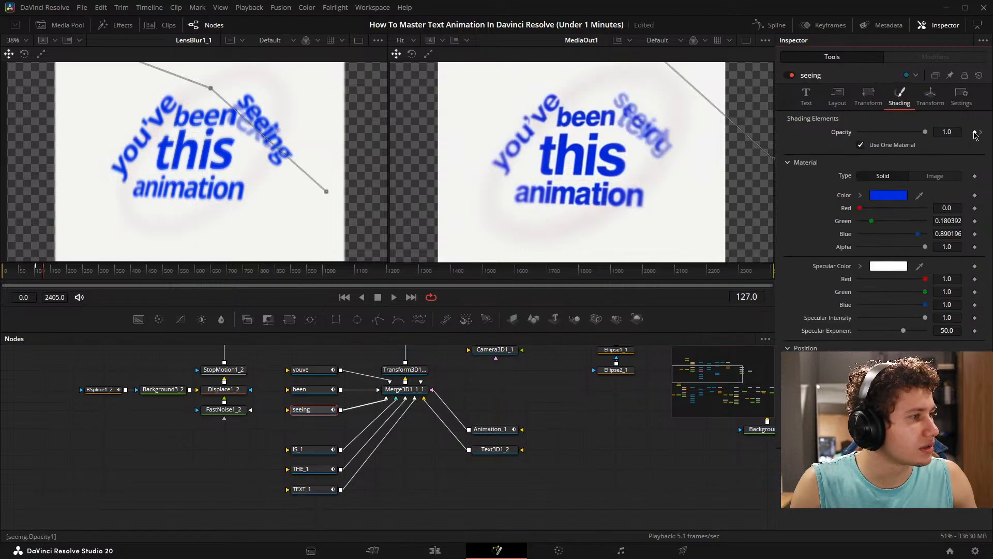
pyautogui.moveTo(926, 133); pyautogui.dragTo(892, 132)
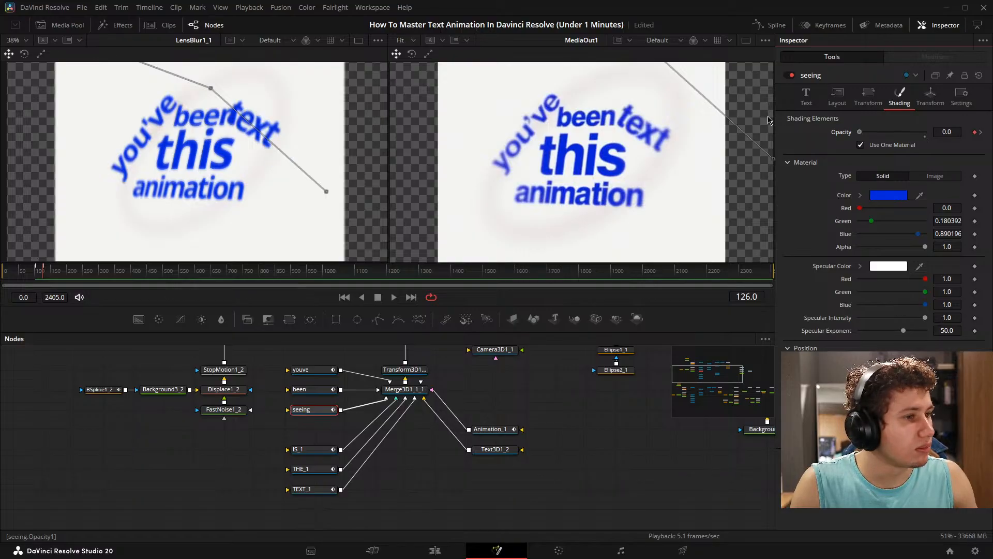
pyautogui.press('Right')
pyautogui.press('Right')
pyautogui.press('Left')
pyautogui.press('Left')
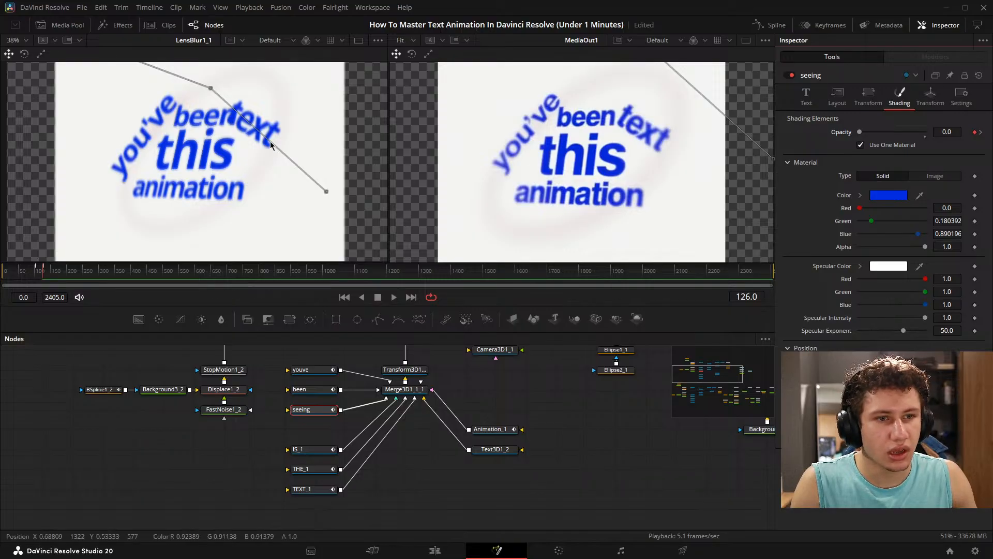
# - Set the TEXT_1 node's layout center X to 0.625 on frame 126 and save the project
pyautogui.click(325, 490)
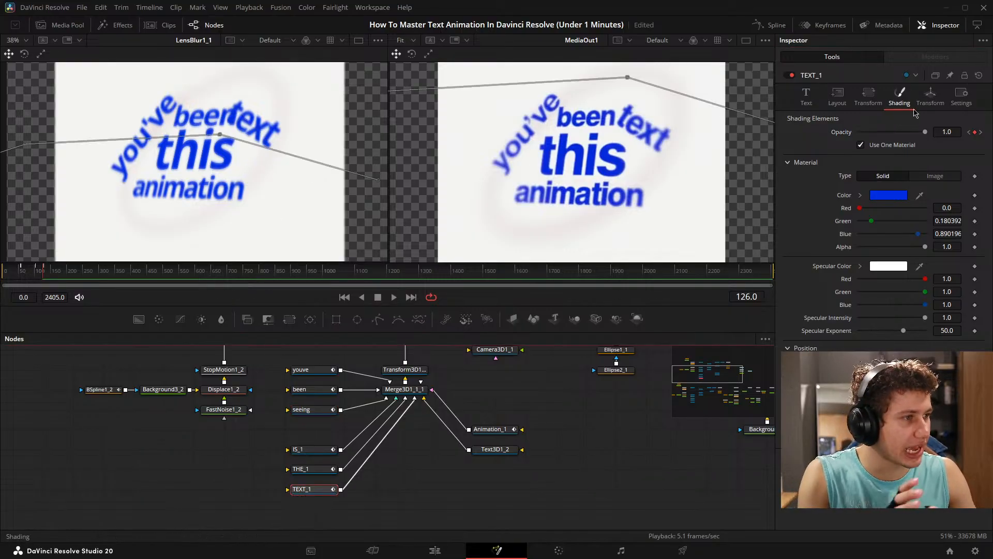
pyautogui.click(837, 97)
pyautogui.moveTo(877, 144)
pyautogui.mouseDown()
pyautogui.moveTo(958, 145)
pyautogui.moveTo(942, 145)
pyautogui.mouseUp()
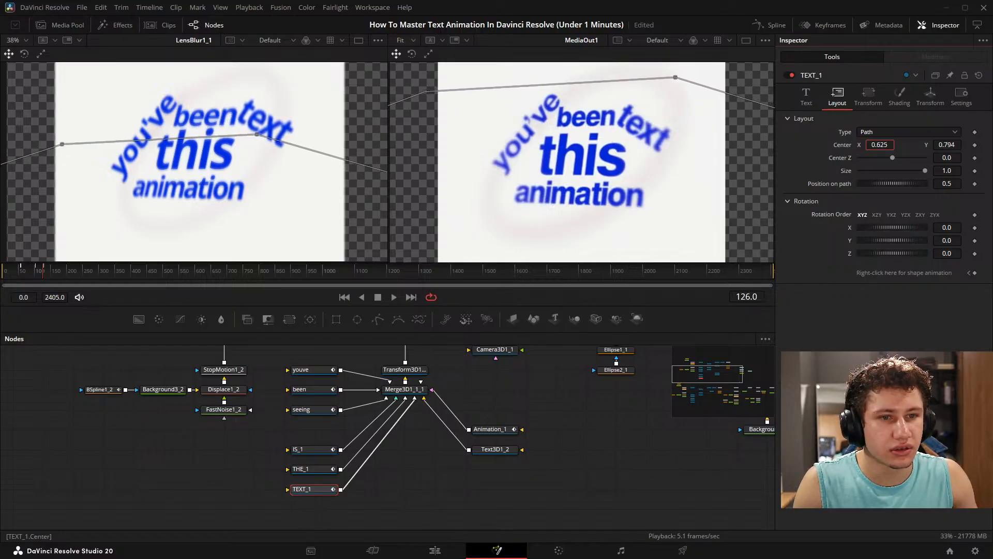
pyautogui.click(146, 433)
pyautogui.hotkey('ctrl', 's')
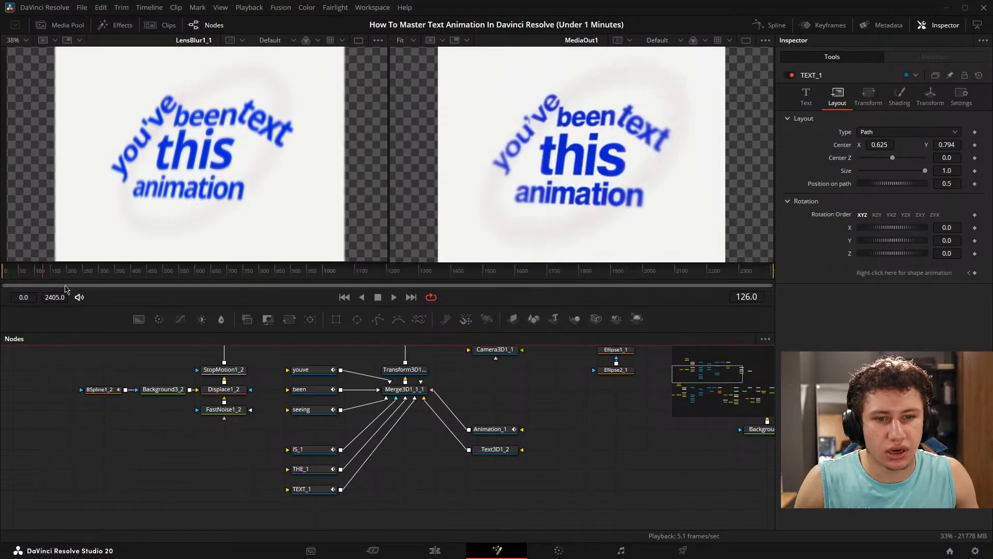
# - At frame 121, reduce the been node's text size and set its layout center X to 0.516
pyautogui.click(36, 274)
pyautogui.moveTo(36, 275)
pyautogui.mouseDown()
pyautogui.moveTo(51, 270)
pyautogui.moveTo(41, 263)
pyautogui.mouseUp()
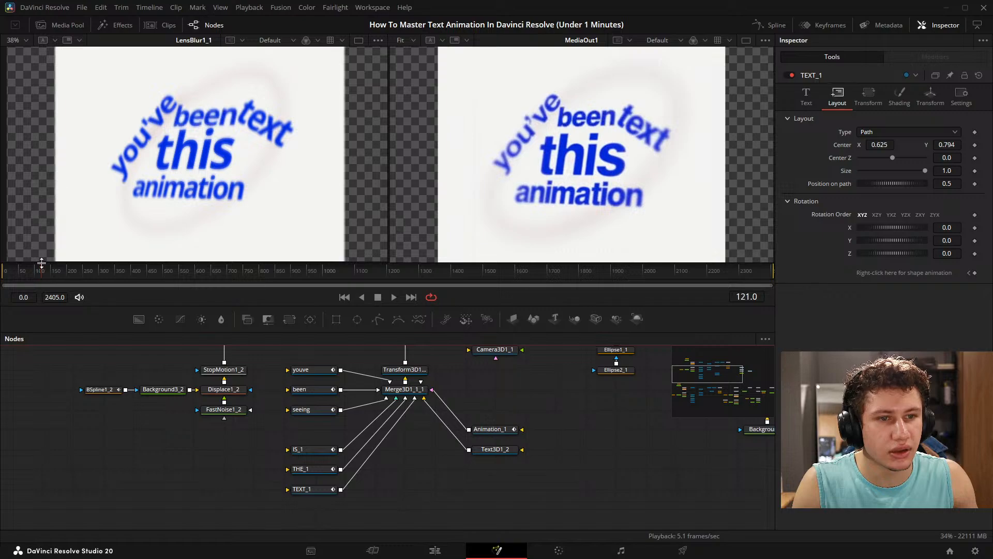
pyautogui.click(311, 389)
pyautogui.click(804, 98)
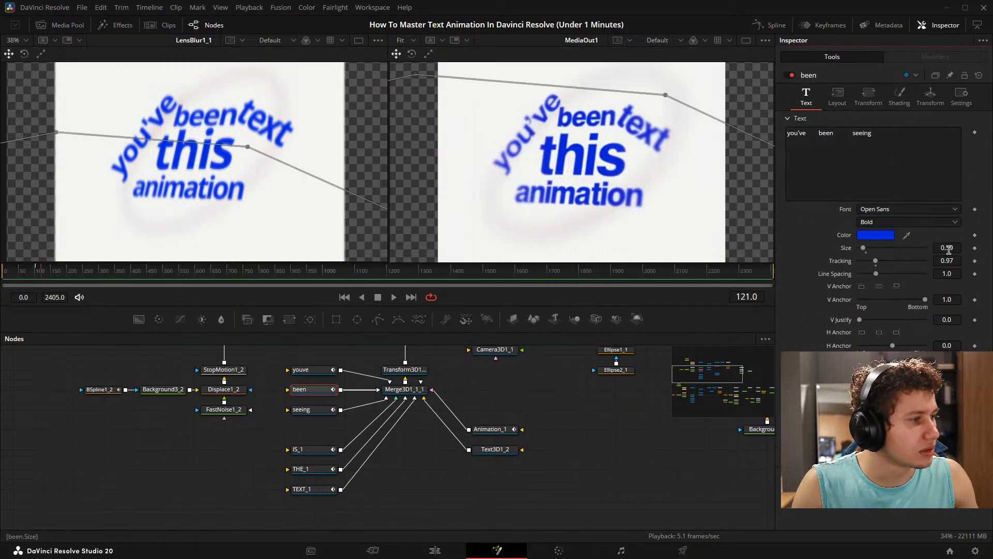
pyautogui.moveTo(949, 248)
pyautogui.mouseDown()
pyautogui.moveTo(934, 248)
pyautogui.moveTo(942, 248)
pyautogui.mouseUp()
pyautogui.click(837, 96)
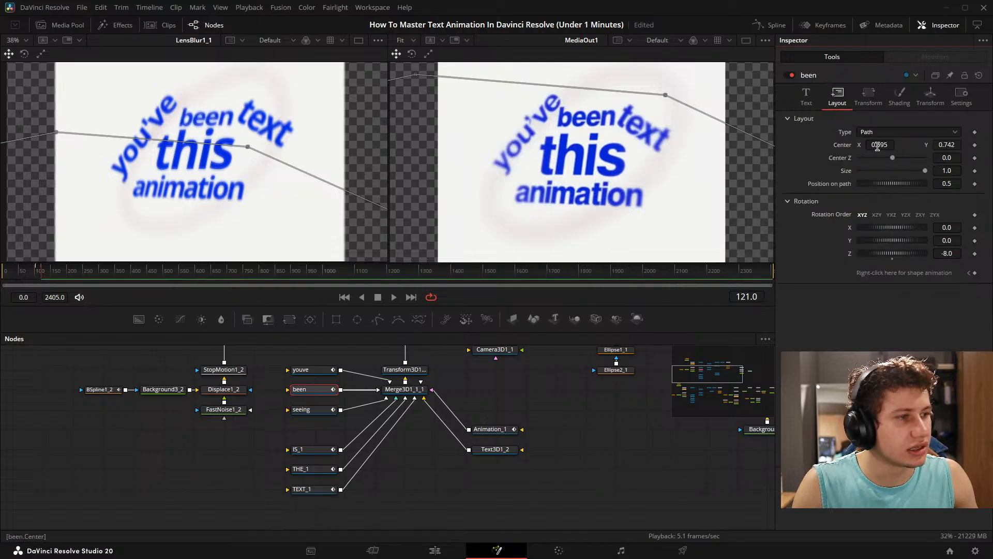
pyautogui.moveTo(878, 145); pyautogui.dragTo(862, 145)
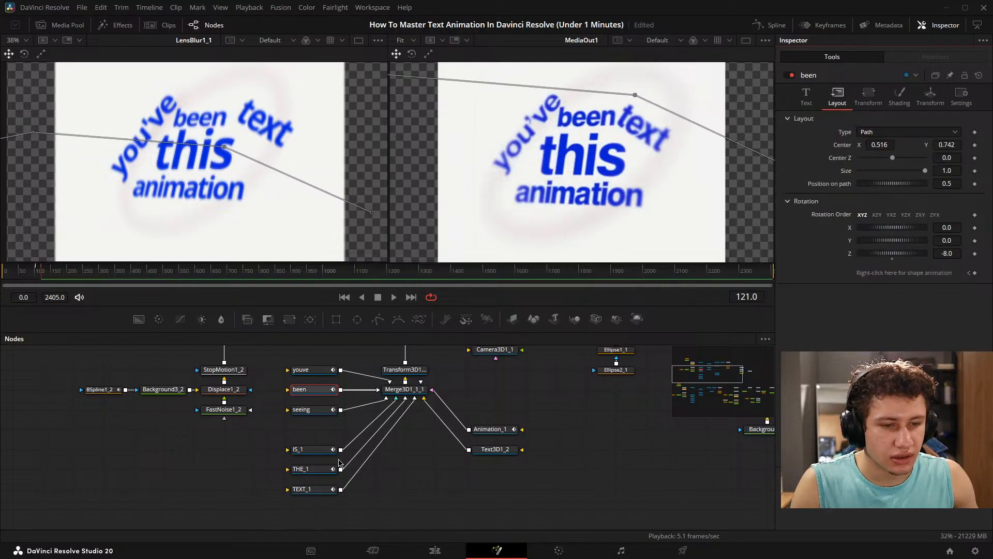
# - Set TEXT_1's layout center X to 0.534 and check the swap to "seeing" around frames 130 to 140
pyautogui.click(318, 489)
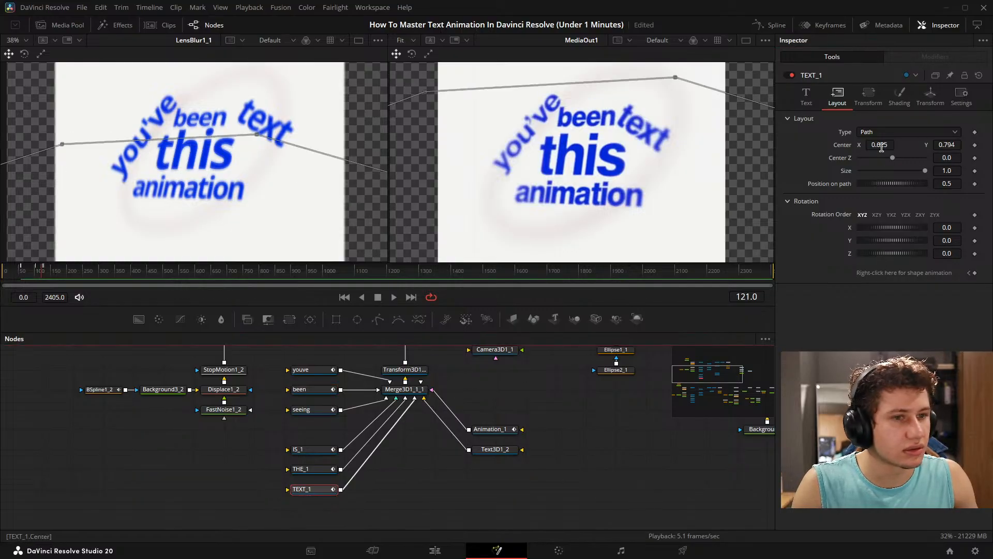
pyautogui.moveTo(881, 146); pyautogui.dragTo(872, 147)
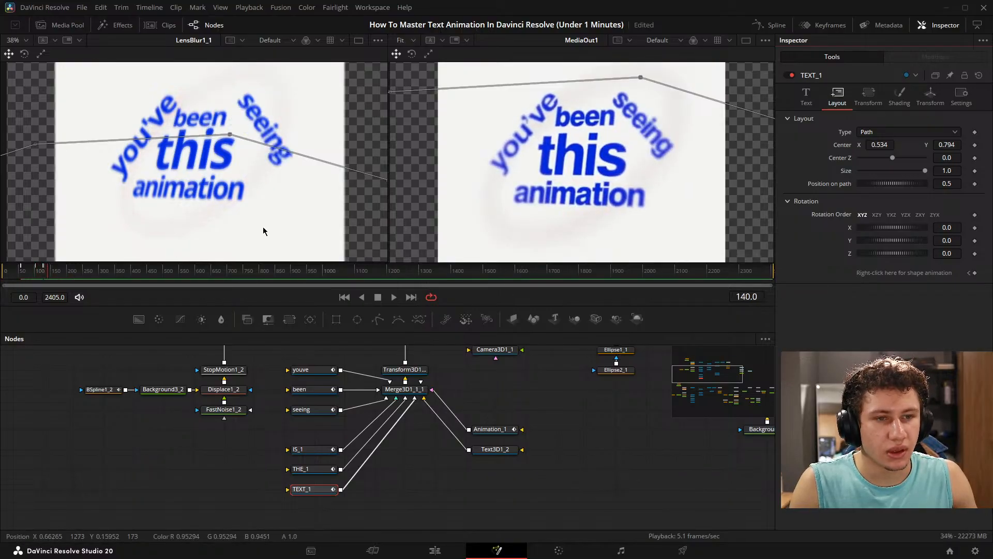
pyautogui.press('Left')
pyautogui.press('Left')
pyautogui.press('Left')
pyautogui.press('Left')
pyautogui.press('Left')
pyautogui.press('Left')
pyautogui.press('Left')
pyautogui.press('Left')
pyautogui.press('Left')
pyautogui.press('Left')
pyautogui.press('Left')
pyautogui.press('Left')
pyautogui.press('Left')
pyautogui.press('Left')
pyautogui.press('Left')
pyautogui.press('Left')
pyautogui.press('Left')
pyautogui.press('Left')
pyautogui.press('Left')
pyautogui.press('Left')
pyautogui.moveTo(43, 268); pyautogui.dragTo(44, 268)
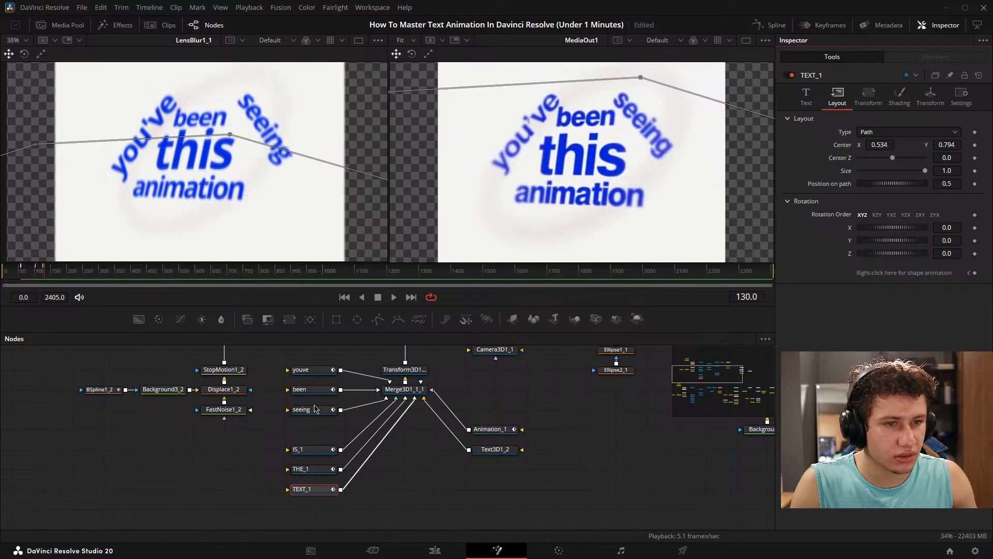
# - At frame 130, set the seeing node's layout center to X 0.266, Y 1.176 and its rotation to X 4.4, Z -19.4
pyautogui.click(316, 409)
pyautogui.click(805, 95)
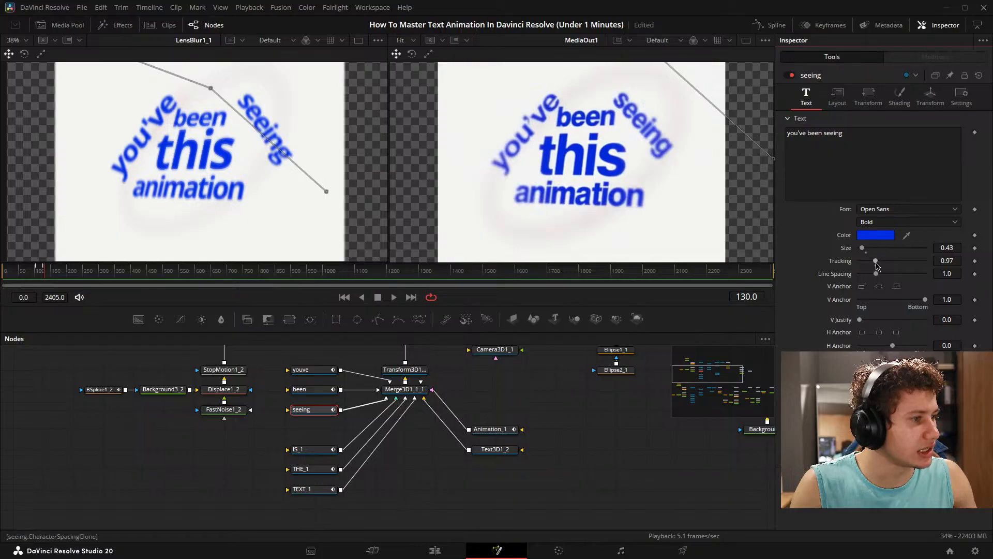
pyautogui.moveTo(951, 251)
pyautogui.mouseDown()
pyautogui.moveTo(961, 250)
pyautogui.moveTo(948, 251)
pyautogui.mouseUp()
pyautogui.click(836, 97)
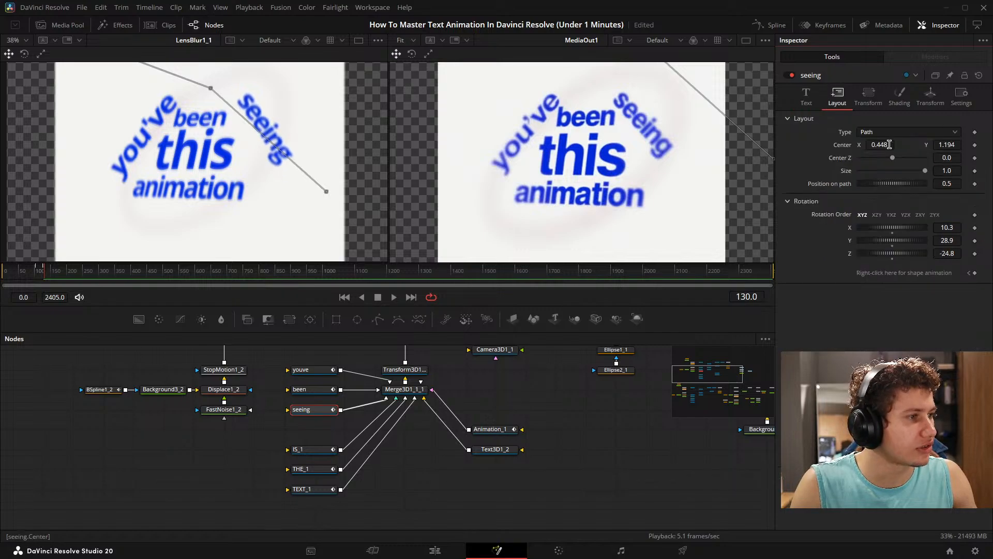
pyautogui.moveTo(879, 145)
pyautogui.mouseDown()
pyautogui.moveTo(871, 145)
pyautogui.moveTo(882, 144)
pyautogui.mouseUp()
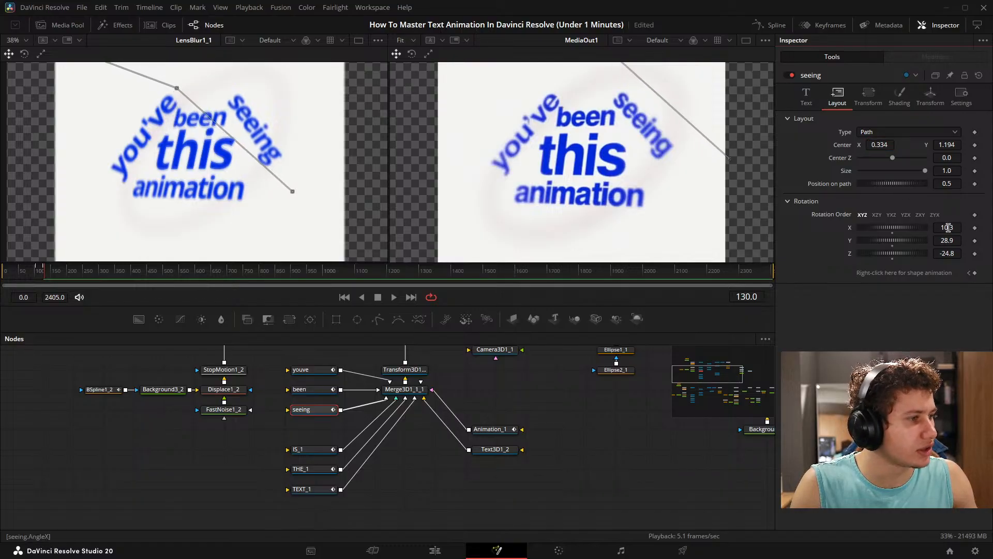
pyautogui.moveTo(948, 227); pyautogui.dragTo(956, 254)
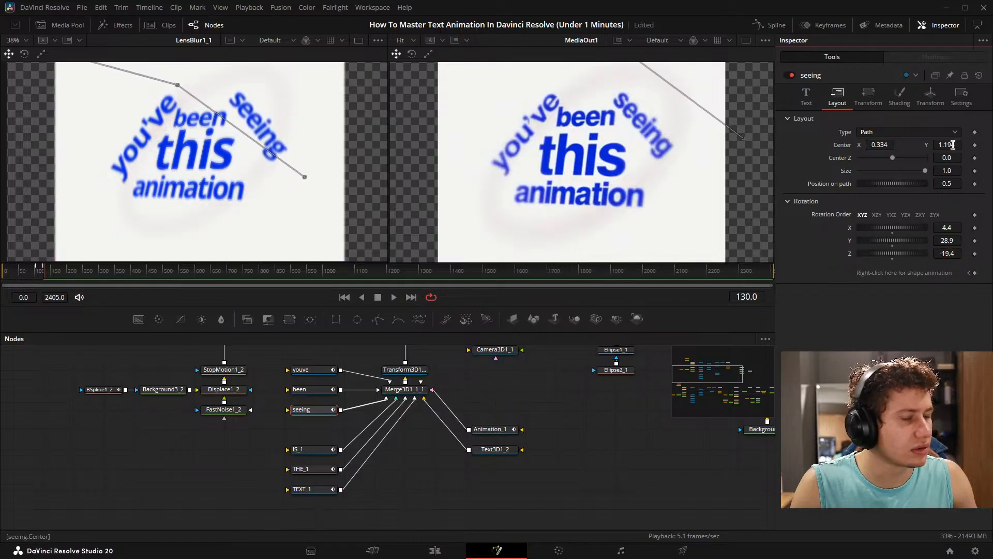
pyautogui.moveTo(953, 145); pyautogui.dragTo(862, 146)
pyautogui.click(194, 441)
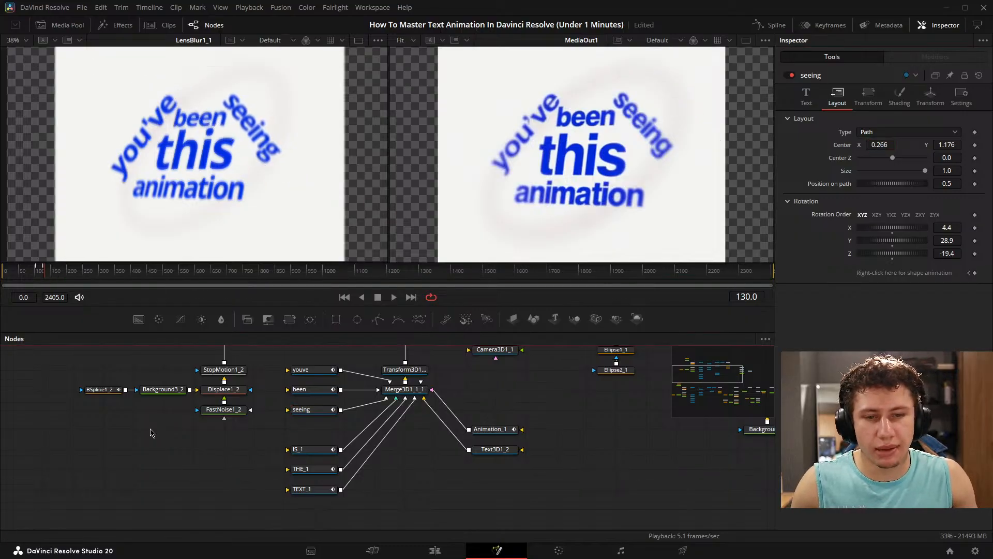
# - Play back the animation from the start to frame 143 and examine the duplicated node chain leading into LensBlur1_1
pyautogui.moveTo(44, 275); pyautogui.dragTo(3, 275)
pyautogui.press('space')
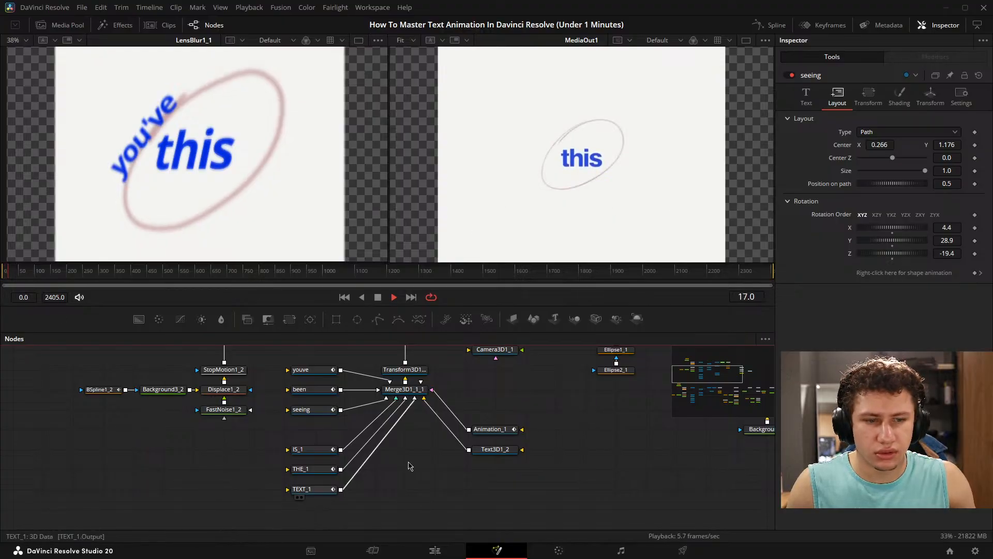
pyautogui.scroll(5, 408, 465)
pyautogui.scroll(-5, 559, 373)
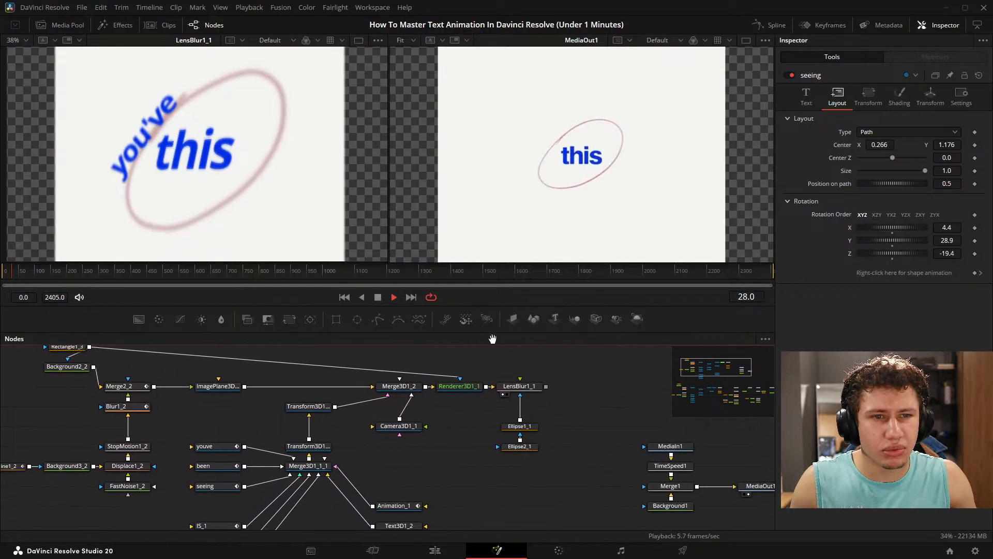
pyautogui.moveTo(278, 417); pyautogui.dragTo(318, 250)
pyautogui.scroll(-3, 440, 433)
pyautogui.moveTo(431, 474); pyautogui.dragTo(447, 549)
pyautogui.scroll(4, 458, 449)
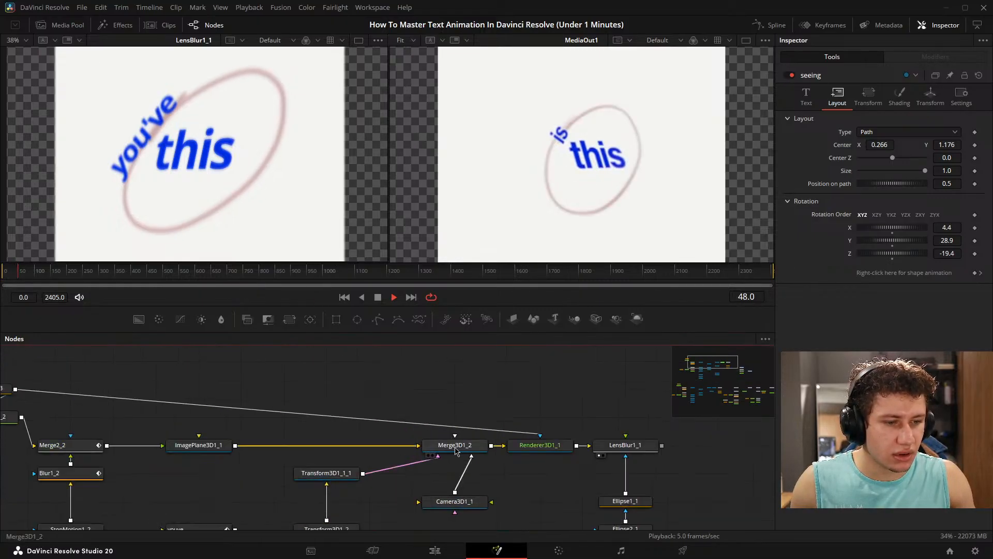
pyautogui.moveTo(468, 447); pyautogui.dragTo(526, 379)
pyautogui.moveTo(453, 421); pyautogui.dragTo(500, 398)
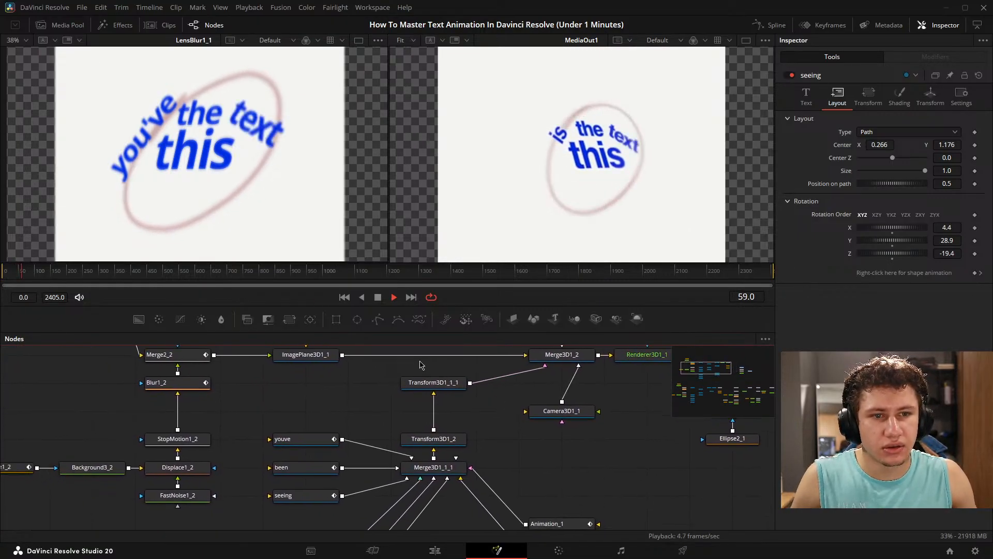
pyautogui.moveTo(331, 394); pyautogui.dragTo(309, 321)
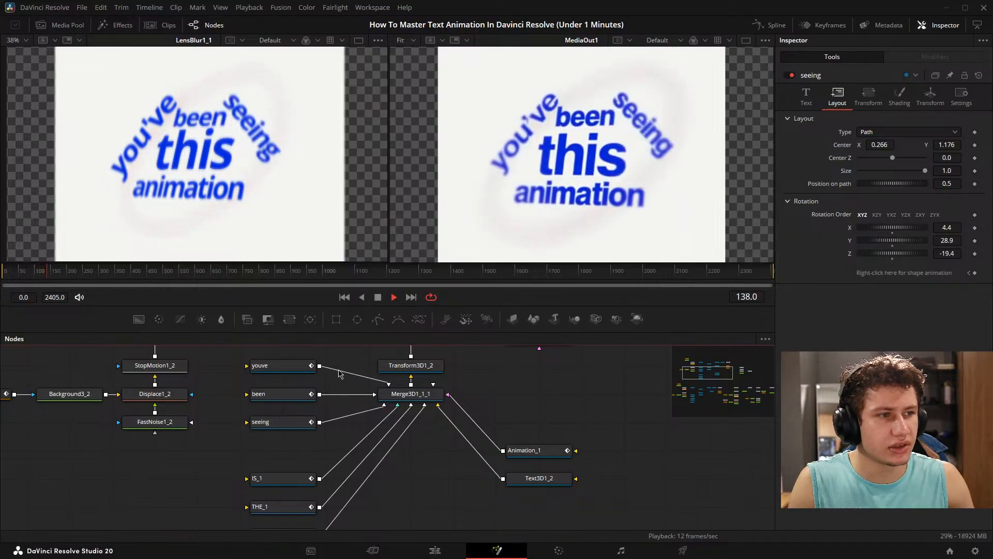
pyautogui.press('space')
# - Enlarge the node area, merge LensBlur1_1 into the main chain between LensBlur1 and Merge7, and move its two ellipse masks aside
pyautogui.scroll(-5, 493, 366)
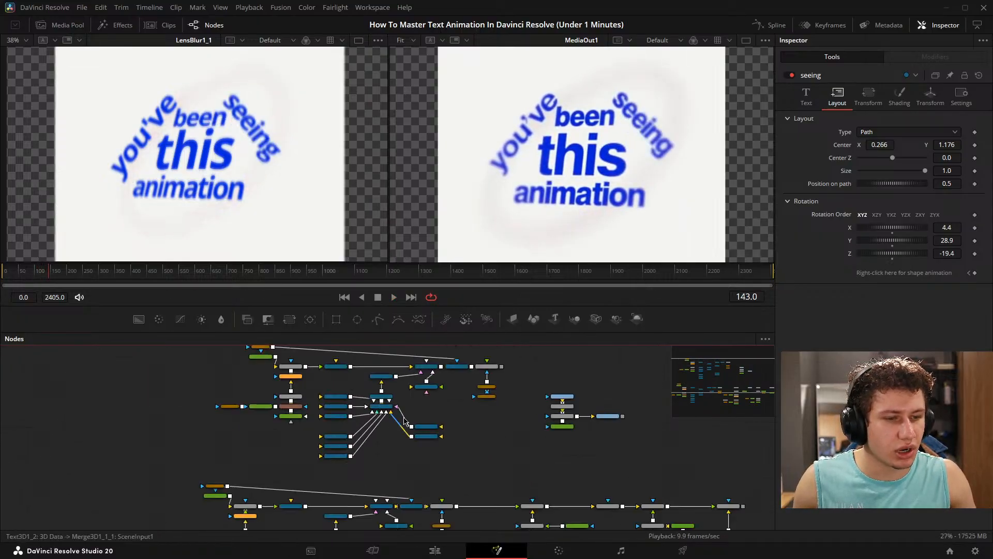
pyautogui.moveTo(412, 331); pyautogui.dragTo(412, 276)
pyautogui.moveTo(353, 325); pyautogui.dragTo(321, 322)
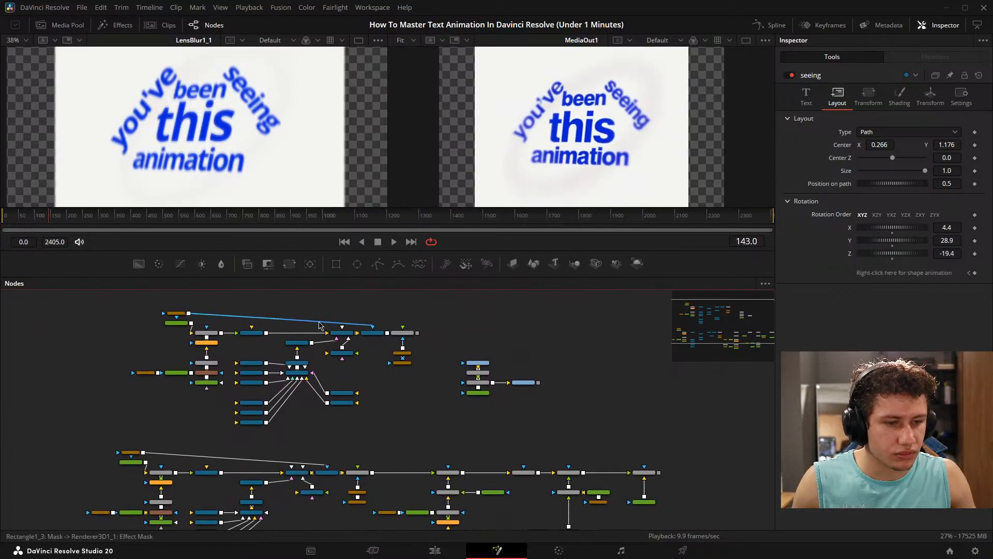
pyautogui.moveTo(382, 393); pyautogui.dragTo(333, 344)
pyautogui.scroll(2, 346, 361)
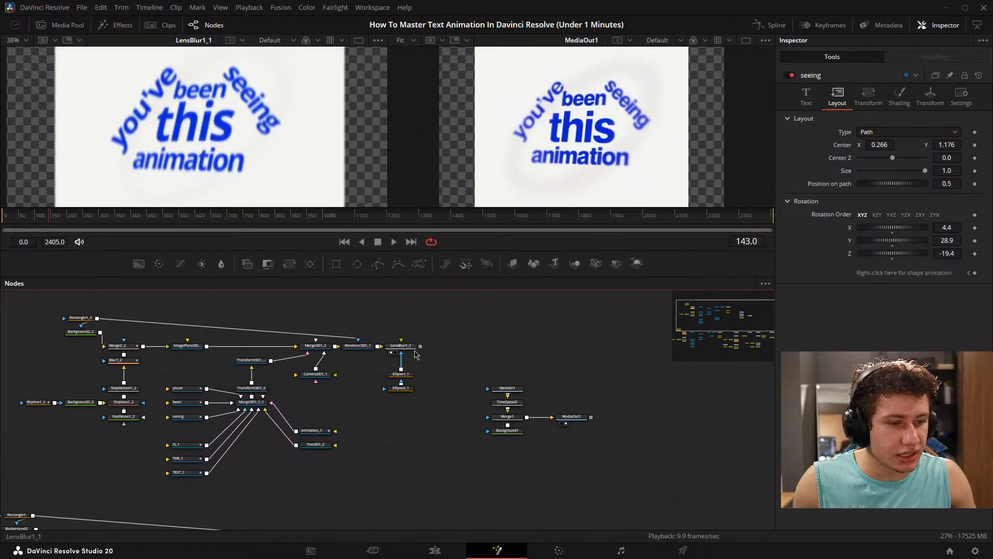
pyautogui.moveTo(422, 371); pyautogui.dragTo(433, 409)
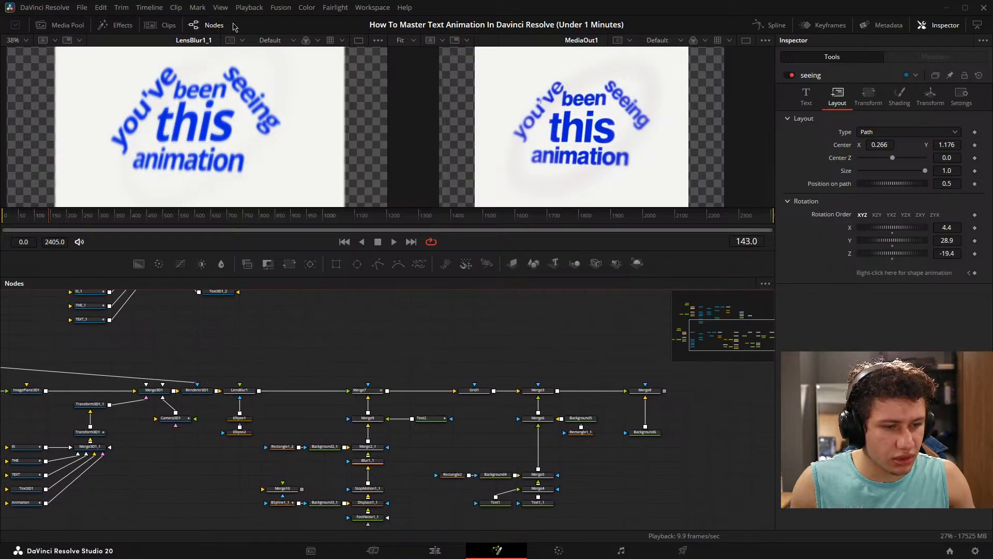
pyautogui.moveTo(302, 333); pyautogui.dragTo(350, 424)
pyautogui.moveTo(379, 287); pyautogui.dragTo(312, 515)
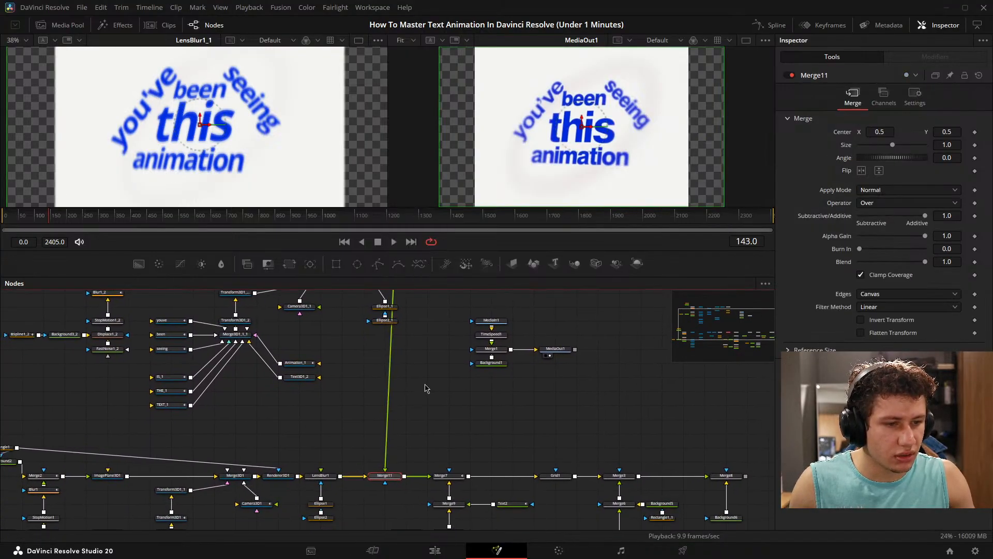
pyautogui.moveTo(357, 343)
pyautogui.mouseDown()
pyautogui.moveTo(375, 362)
pyautogui.moveTo(352, 359)
pyautogui.mouseUp()
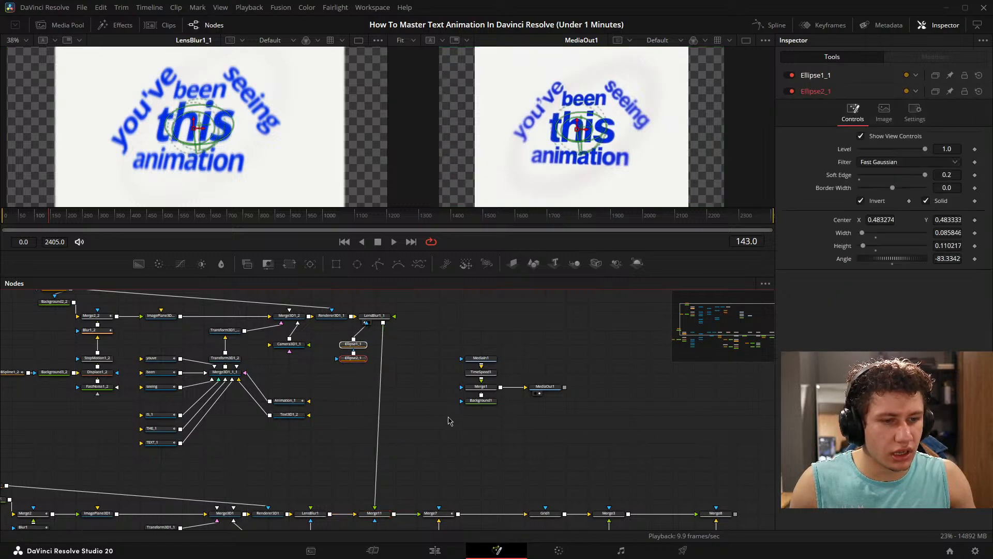
pyautogui.click(448, 421)
# - Show Merge11 in the first viewer and scrub back to frame 108, just before the word change
pyautogui.moveTo(428, 428); pyautogui.dragTo(514, 340)
pyautogui.scroll(2, 514, 339)
pyautogui.moveTo(496, 438); pyautogui.dragTo(535, 390)
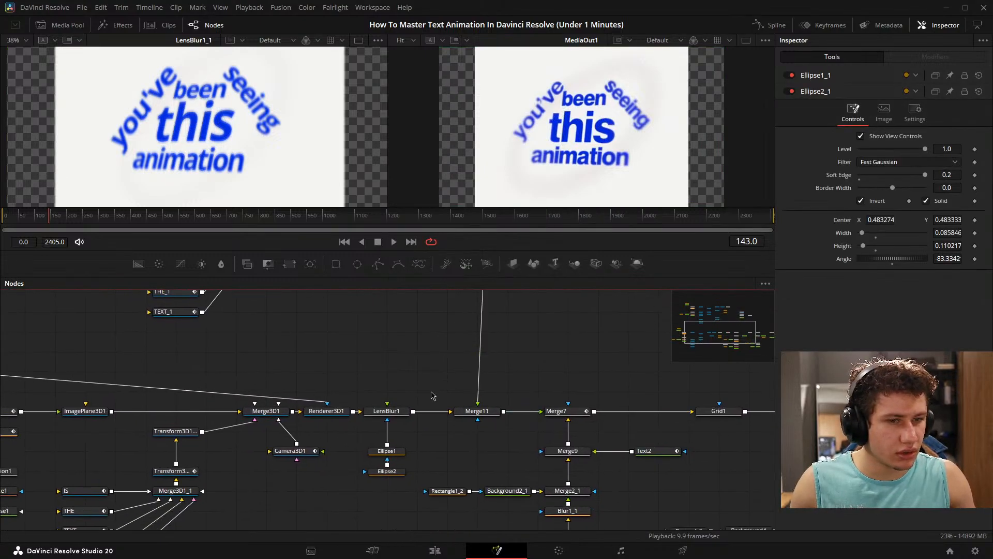
pyautogui.moveTo(450, 394); pyautogui.dragTo(223, 120)
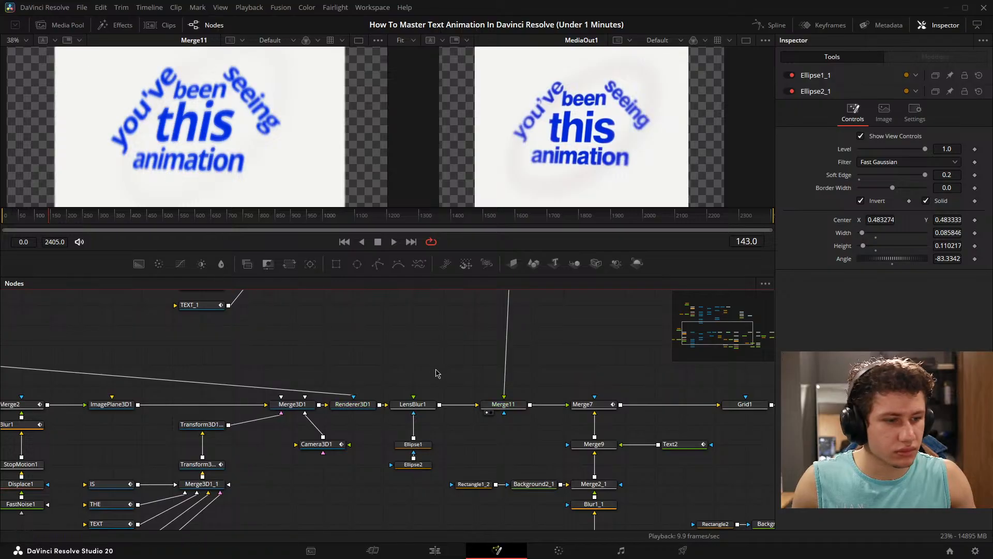
pyautogui.moveTo(436, 369); pyautogui.dragTo(471, 381)
pyautogui.moveTo(51, 220); pyautogui.dragTo(41, 220)
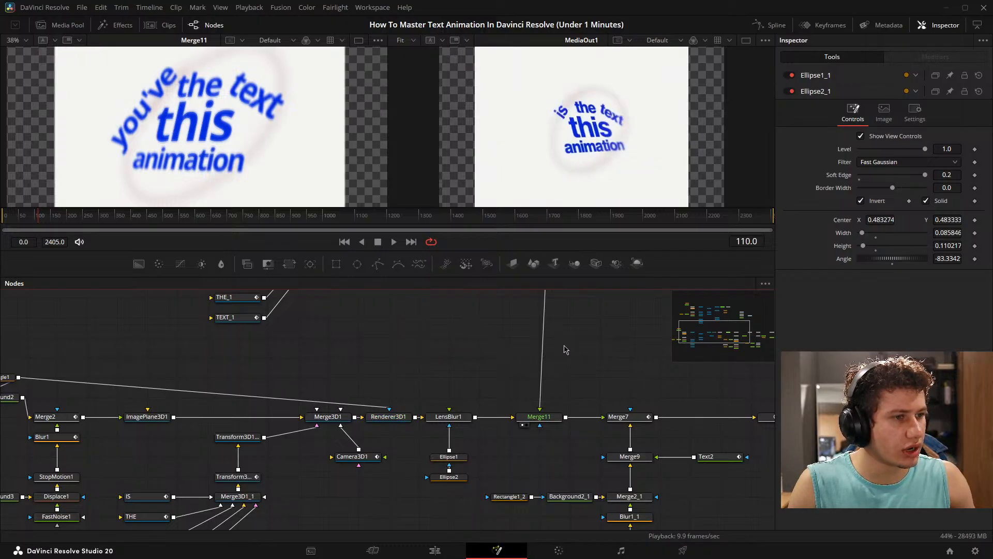
# - Add Blend keyframes to Merge11 at frame 108 and at frame 110, where the value is 1.0
pyautogui.click(540, 421)
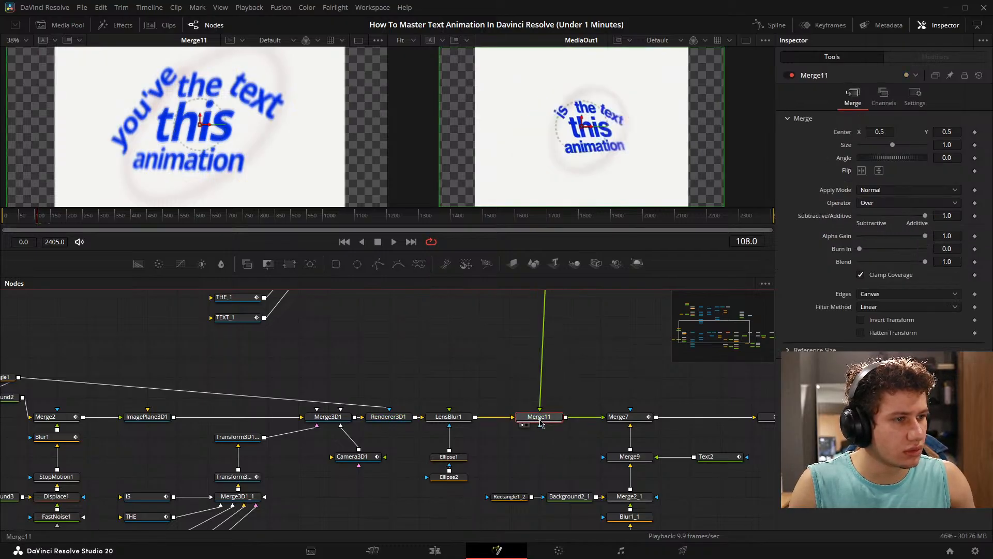
pyautogui.click(915, 94)
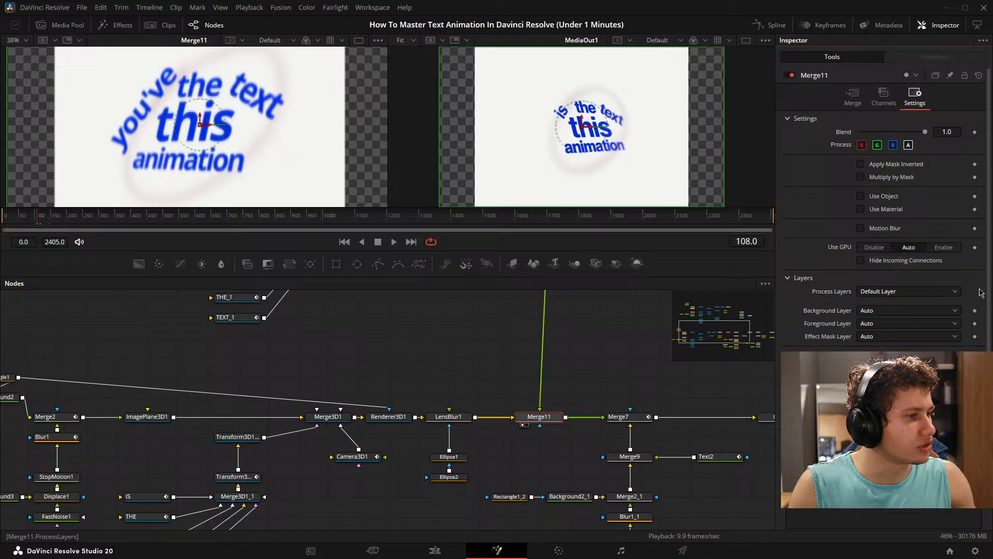
pyautogui.click(854, 96)
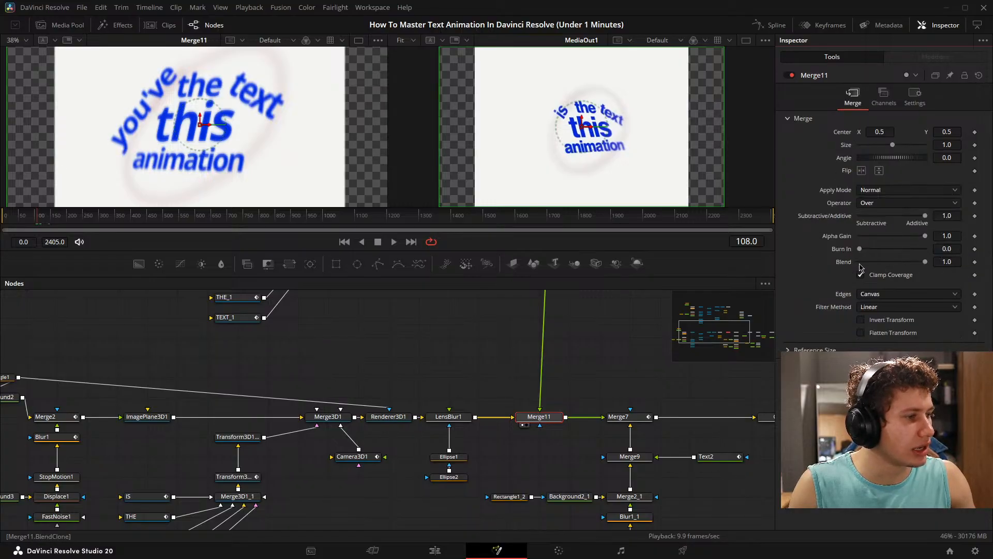
pyautogui.click(974, 263)
pyautogui.press('Right')
pyautogui.press('Right')
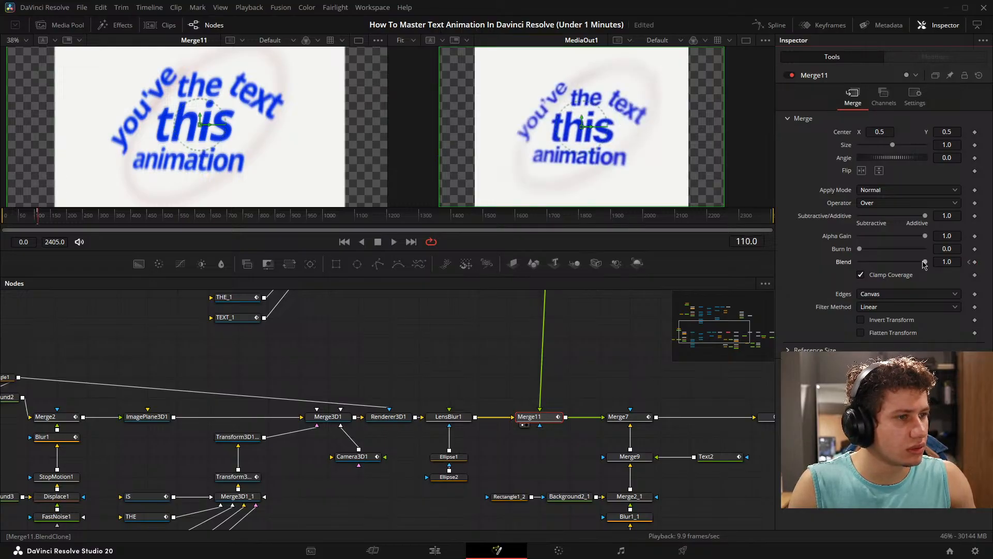
pyautogui.press('Left')
pyautogui.press('Left')
pyautogui.press('Right')
pyautogui.press('Right')
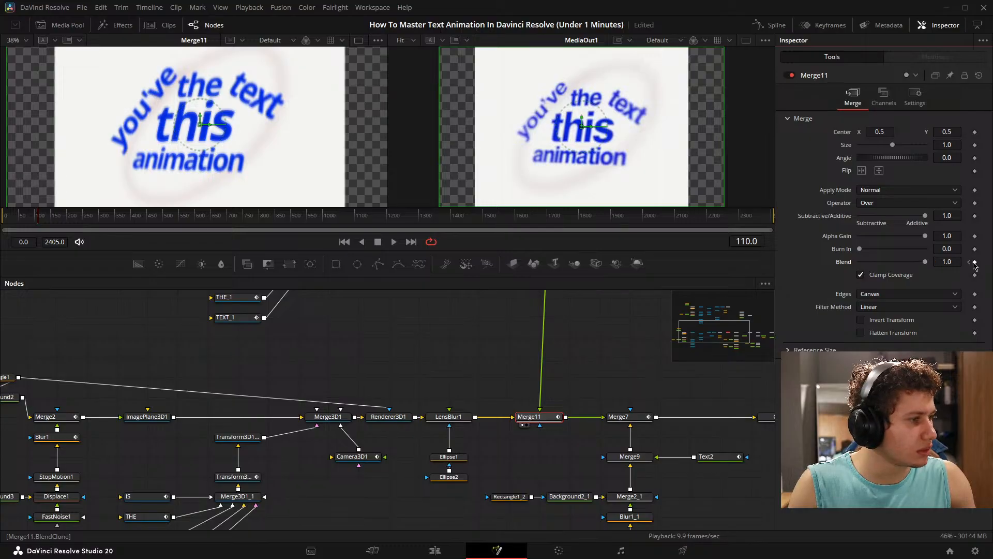
# - Set Merge11's Blend keyframe at frame 108 to 0.0 so the second text chain stays hidden until the word change
pyautogui.press('Left')
pyautogui.press('Left')
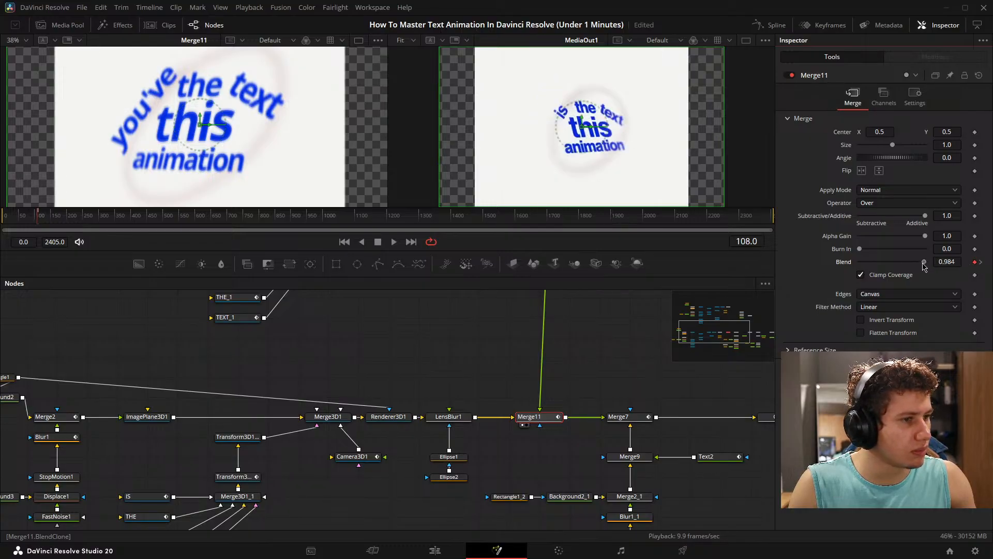
pyautogui.moveTo(924, 263); pyautogui.dragTo(658, 262)
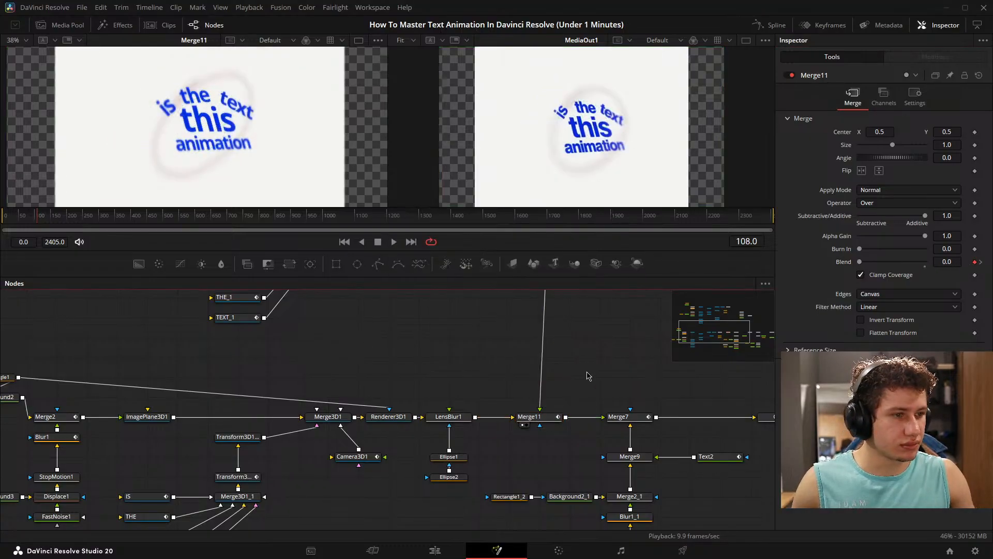
# - Select Merge7 and check its Blend animation from the start of the composition to the keyframe at frame 40
pyautogui.scroll(-5, 419, 404)
pyautogui.scroll(3, 320, 396)
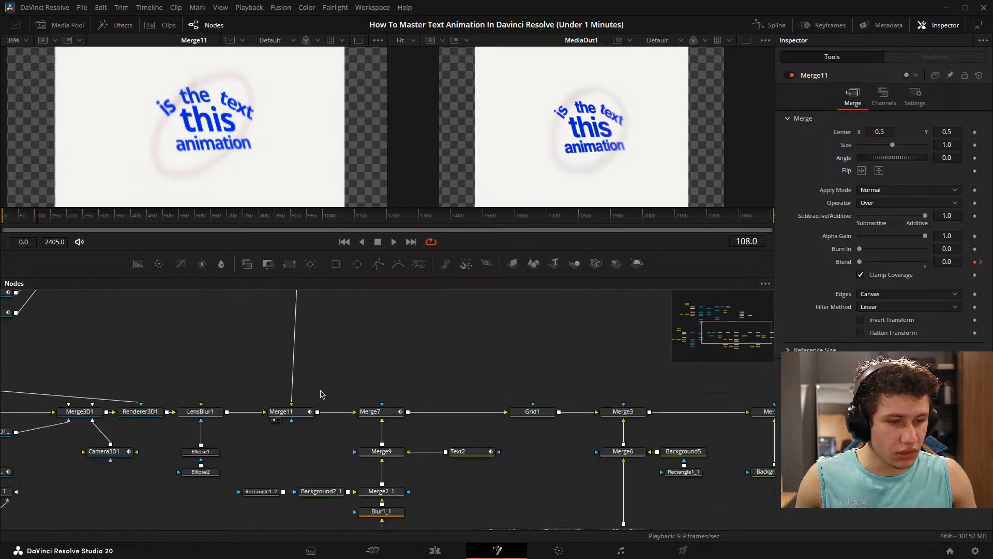
pyautogui.click(535, 420)
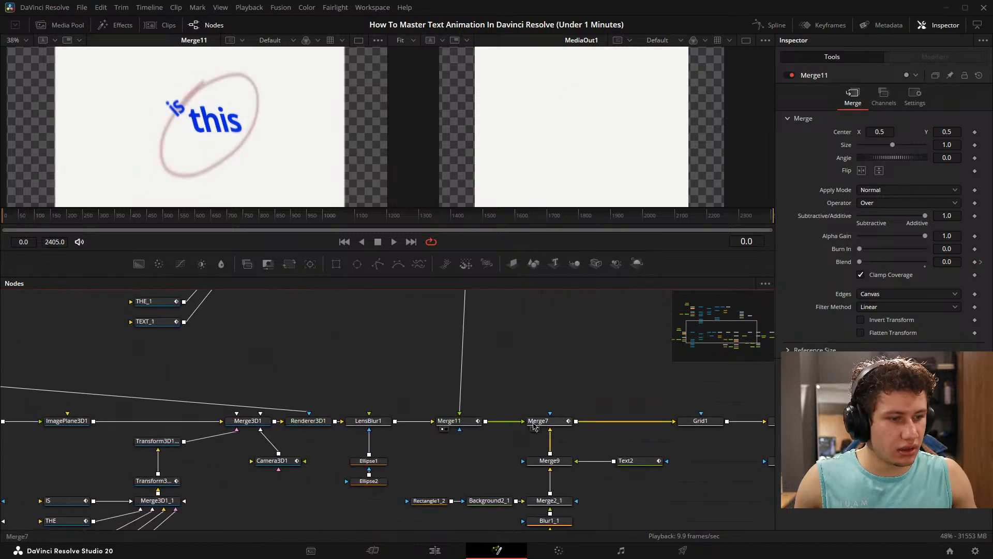
pyautogui.moveTo(587, 376); pyautogui.dragTo(474, 374)
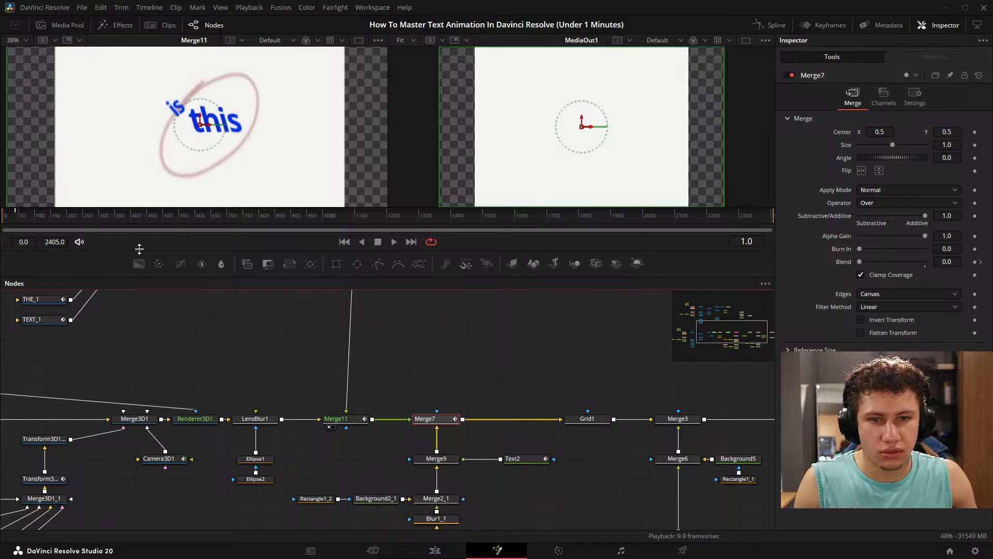
pyautogui.press('space')
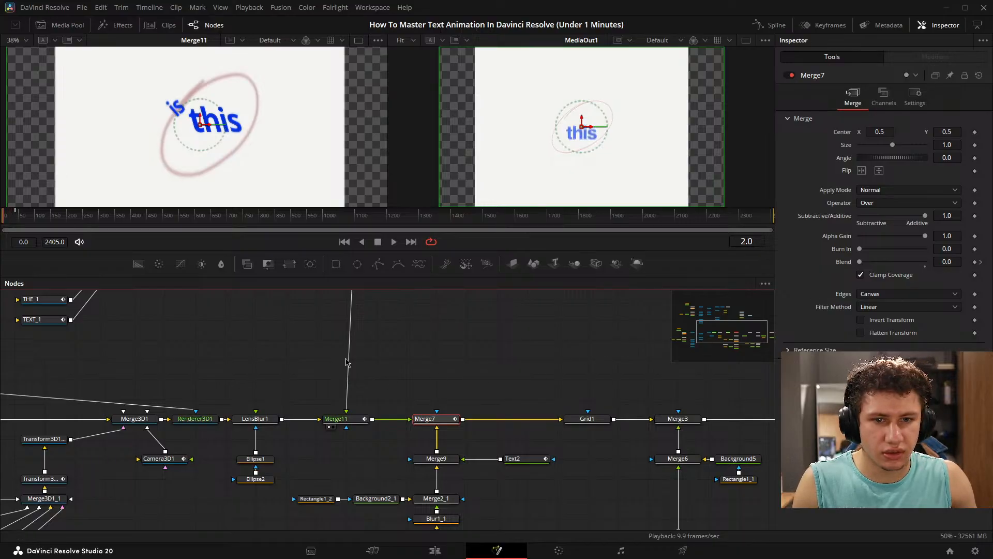
pyautogui.press('Left')
pyautogui.press('Left')
pyautogui.press('Left')
pyautogui.press('Left')
pyautogui.press('Left')
pyautogui.press('Left')
pyautogui.press('Right')
pyautogui.press('Right')
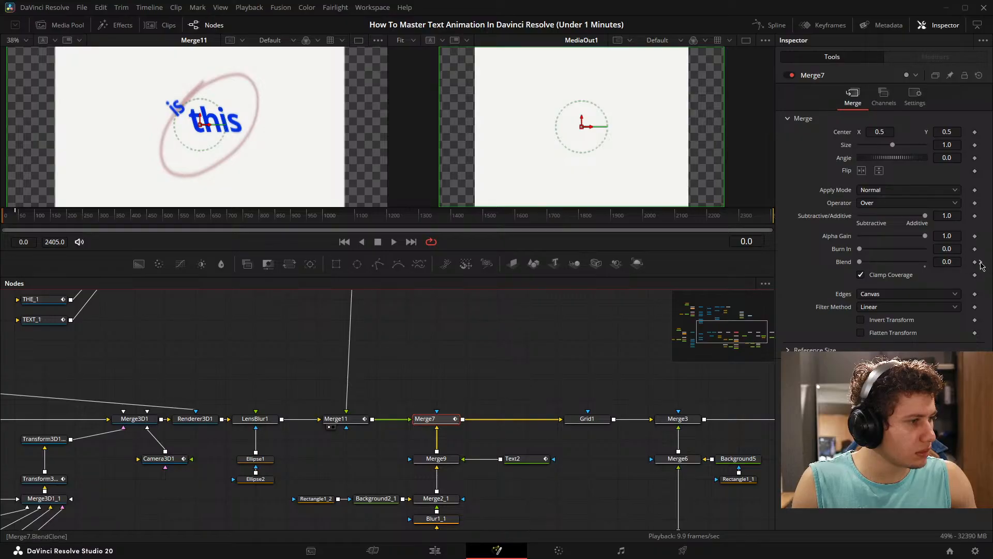
pyautogui.click(981, 262)
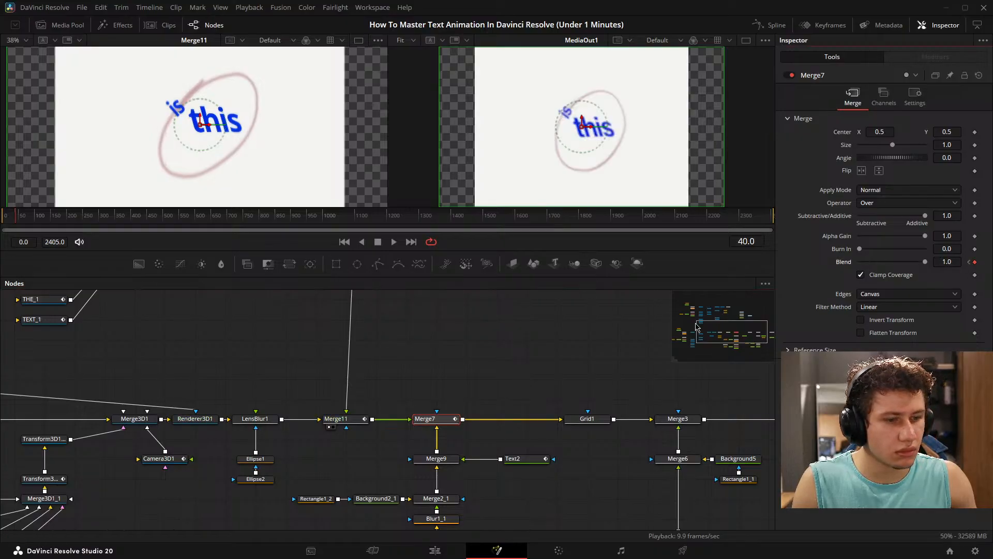
# - Show Merge7 and Merge9 in turn in the first viewer and compare frames 40 to 38 around Merge7's Blend change
pyautogui.moveTo(439, 419); pyautogui.dragTo(287, 178)
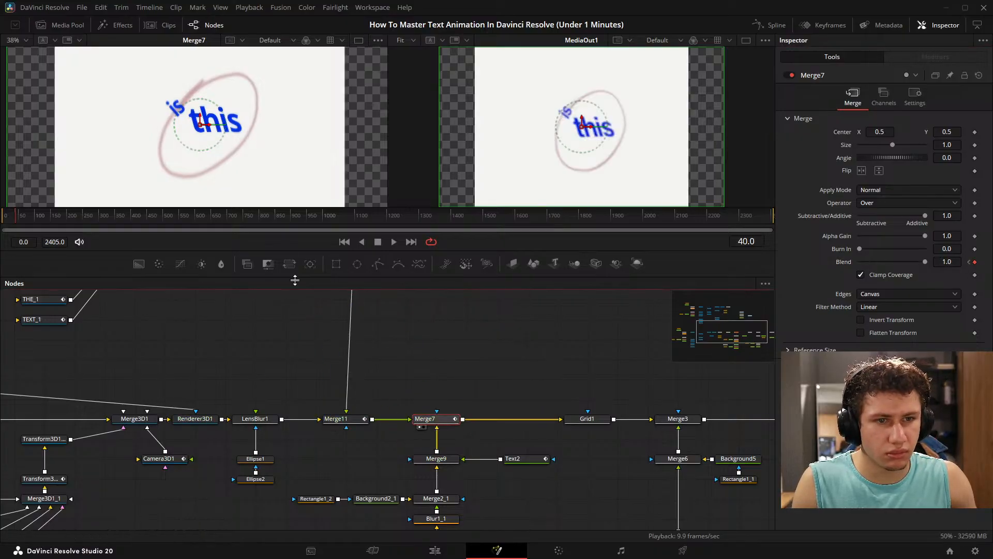
pyautogui.moveTo(356, 325); pyautogui.dragTo(308, 231)
pyautogui.moveTo(388, 364); pyautogui.dragTo(146, 134)
pyautogui.moveTo(152, 276); pyautogui.dragTo(246, 310)
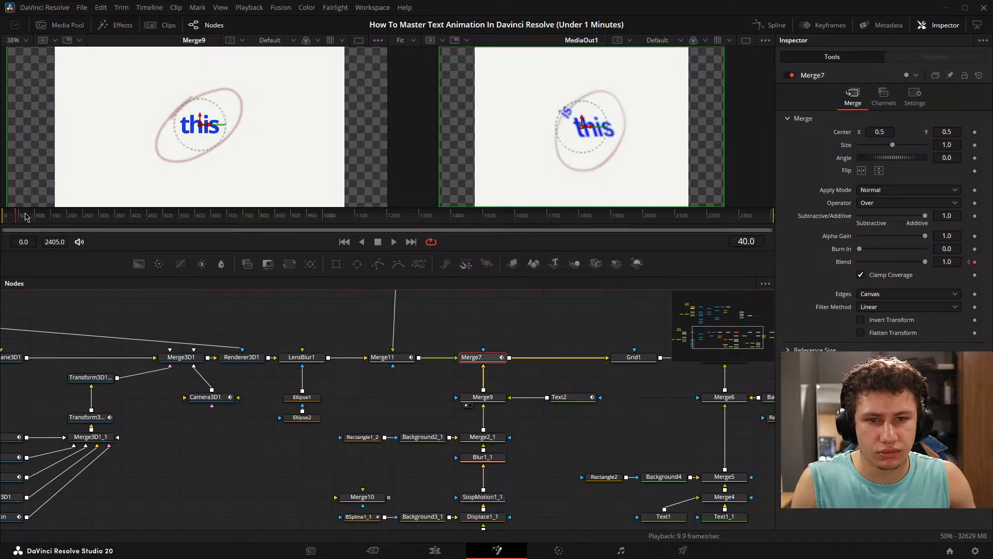
pyautogui.moveTo(26, 216); pyautogui.dragTo(24, 216)
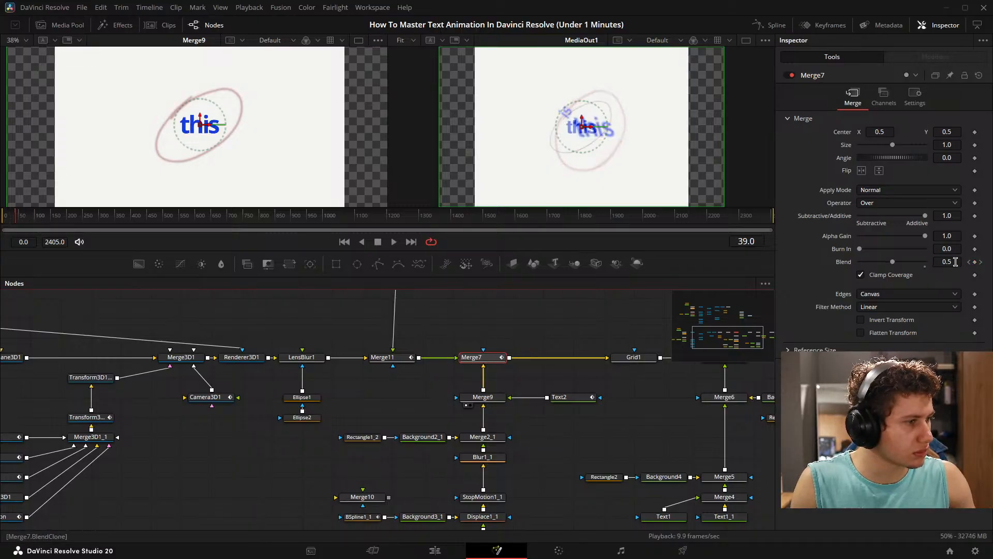
pyautogui.click(4, 218)
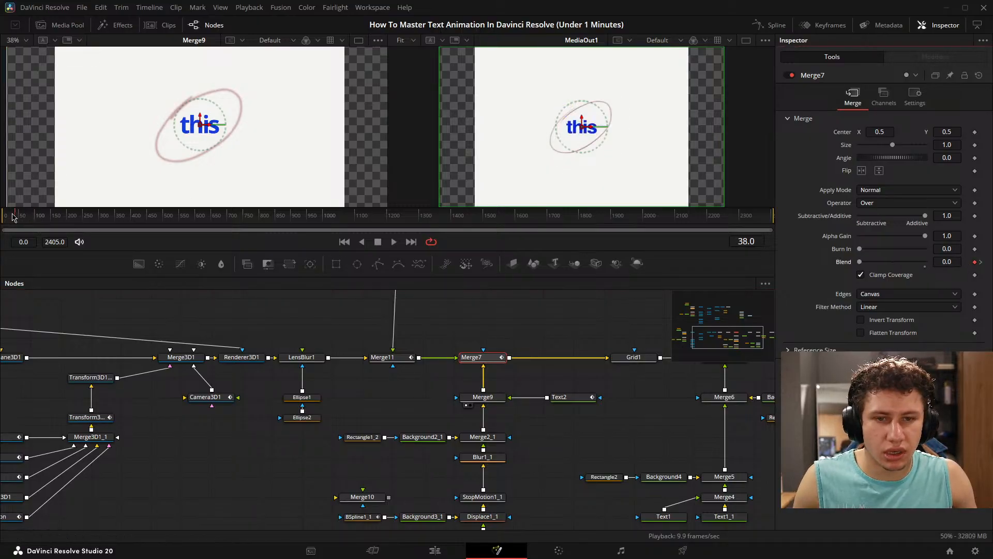
# - Enlarge the viewers and play back the animation from the start with Merge9 shown beside the final output
pyautogui.press('space')
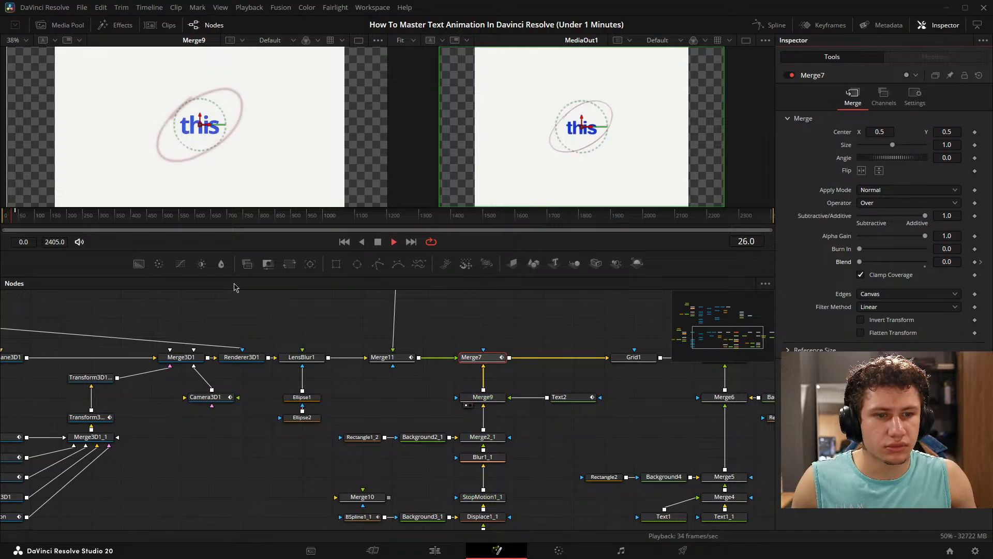
pyautogui.moveTo(241, 287); pyautogui.dragTo(241, 370)
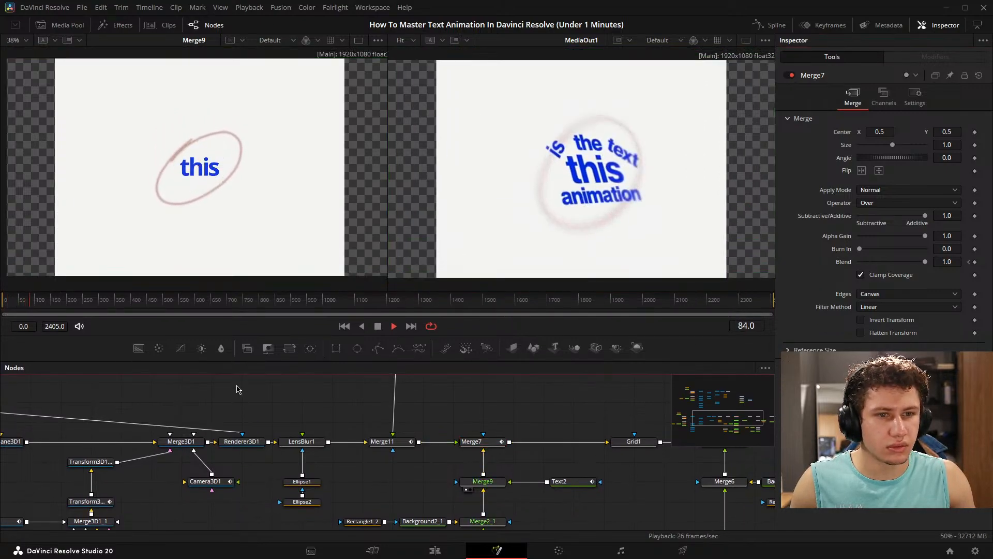
pyautogui.press('space')
pyautogui.moveTo(23, 306); pyautogui.dragTo(3, 309)
pyautogui.press('space')
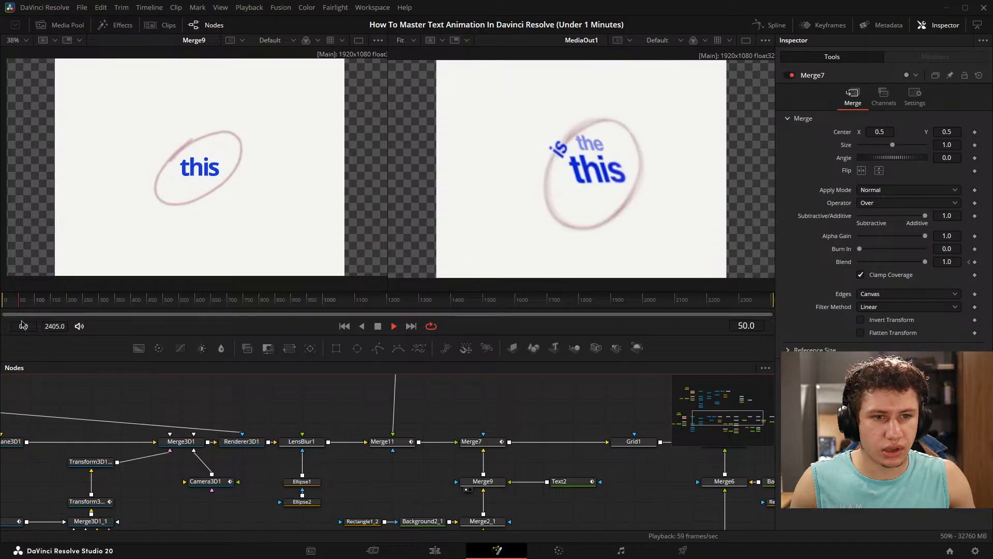
pyautogui.press('space')
# - Select Merge7 and go back to its Blend keyframe at frame 38
pyautogui.moveTo(476, 515); pyautogui.dragTo(464, 467)
pyautogui.click(460, 393)
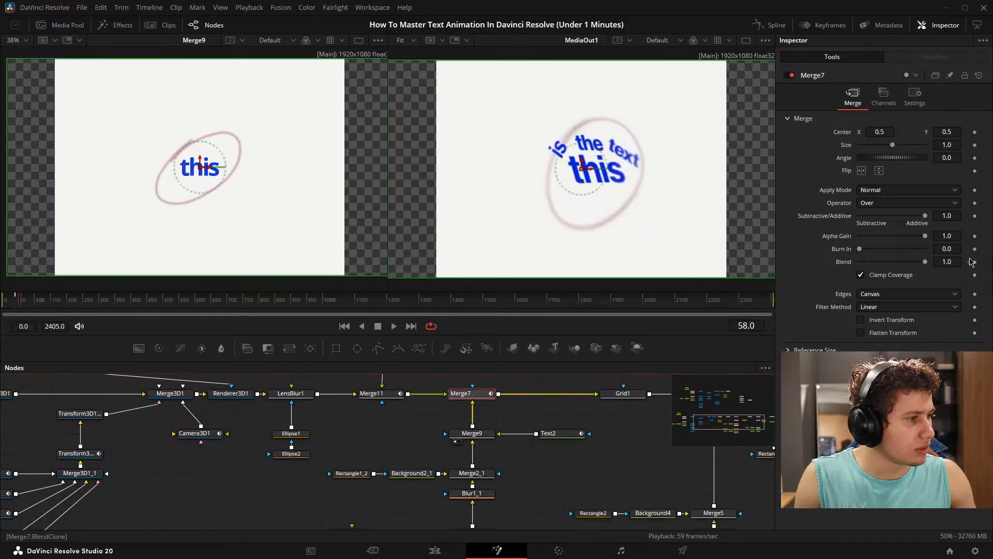
pyautogui.click(973, 262)
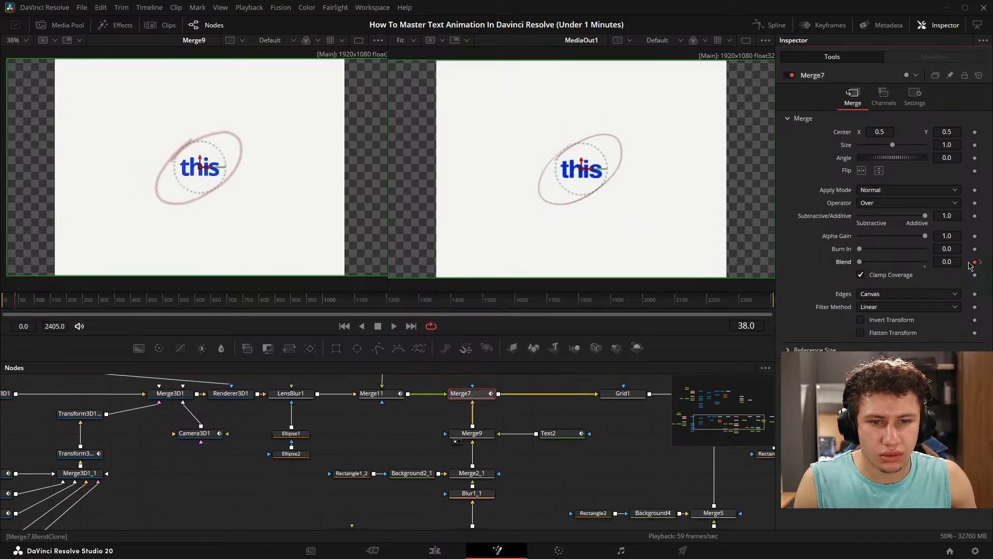
# - Select Merge11, show Merge7 in the first viewer, and play back the blended text animation from the start
pyautogui.moveTo(317, 410); pyautogui.dragTo(383, 430)
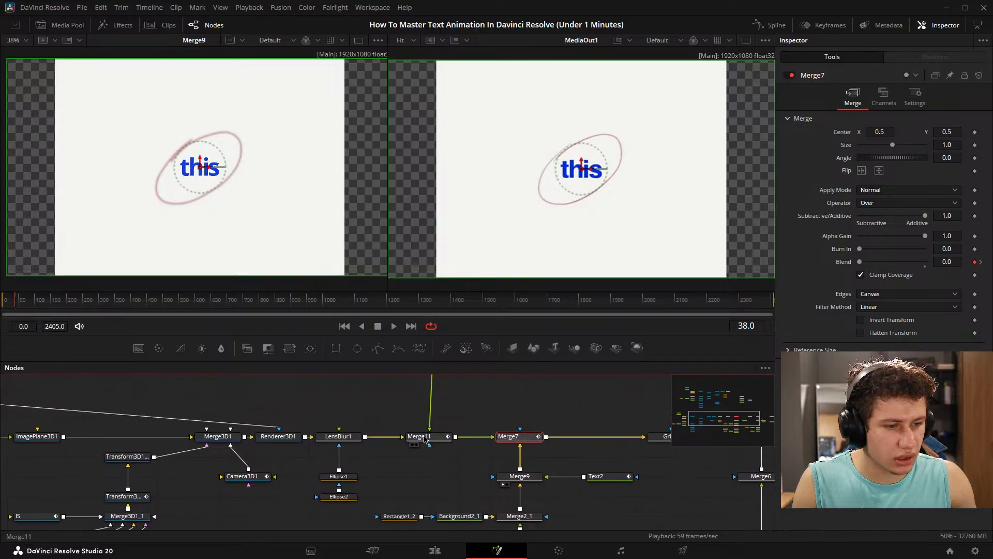
pyautogui.click(427, 437)
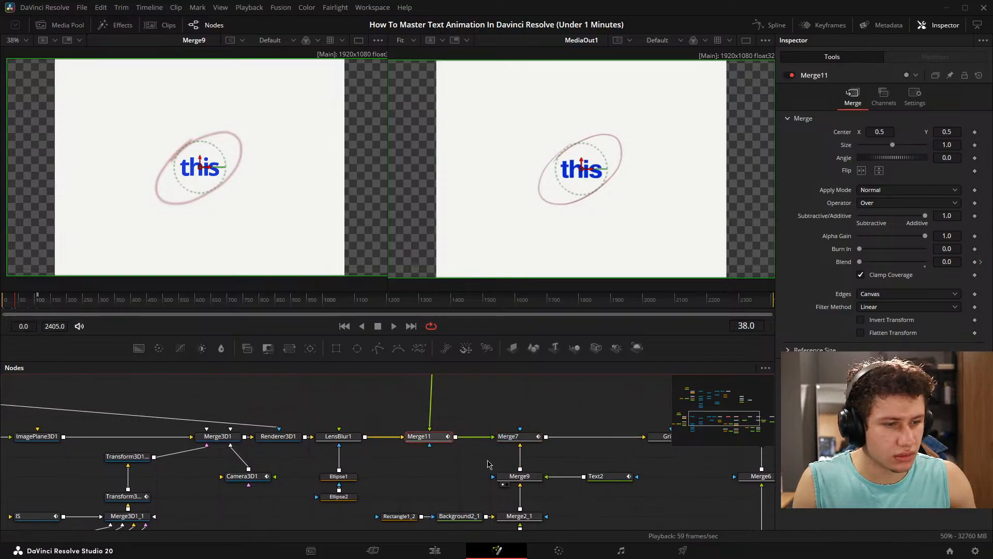
pyautogui.moveTo(489, 465); pyautogui.dragTo(380, 439)
pyautogui.click(393, 420)
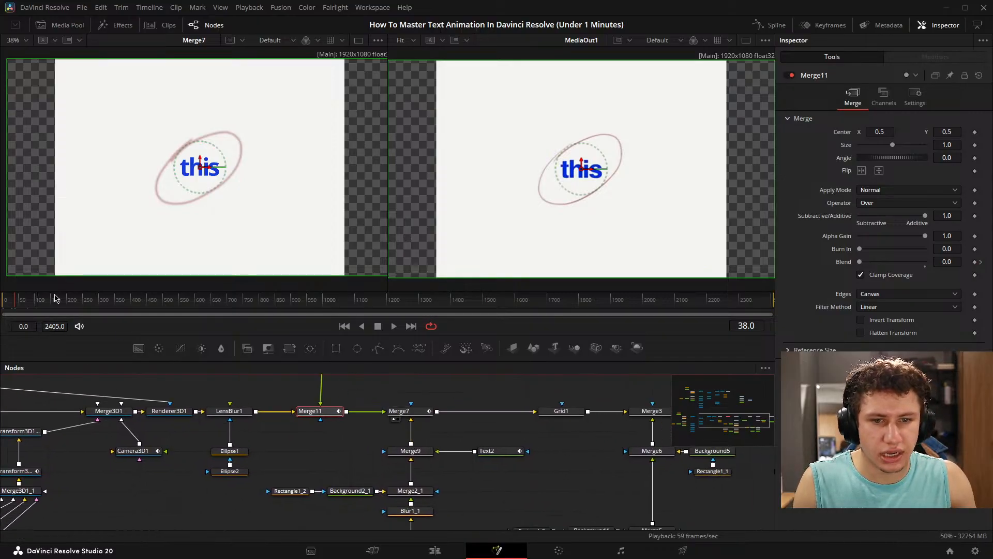
pyautogui.moveTo(11, 301)
pyautogui.mouseDown()
pyautogui.moveTo(17, 308)
pyautogui.moveTo(2, 308)
pyautogui.mouseUp()
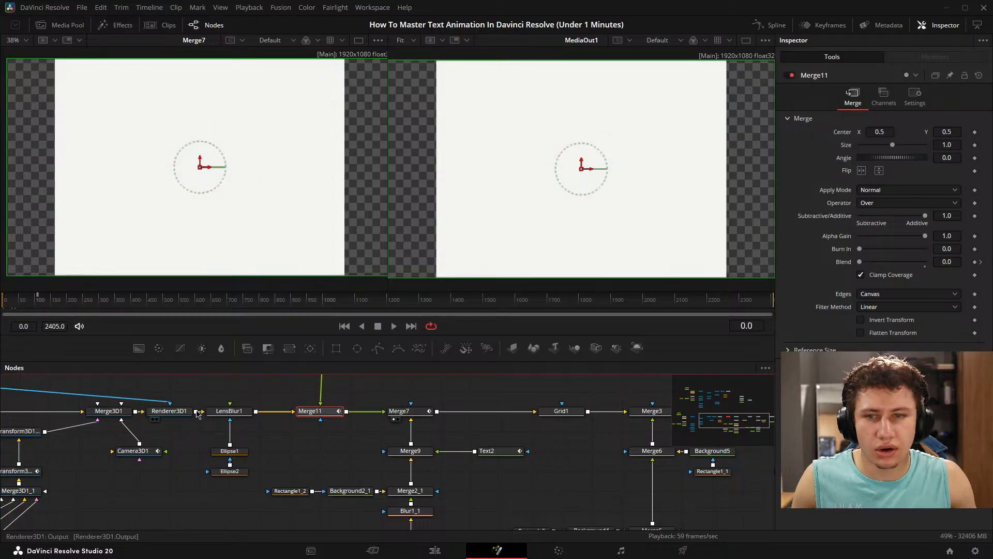
pyautogui.click(224, 401)
pyautogui.press('space')
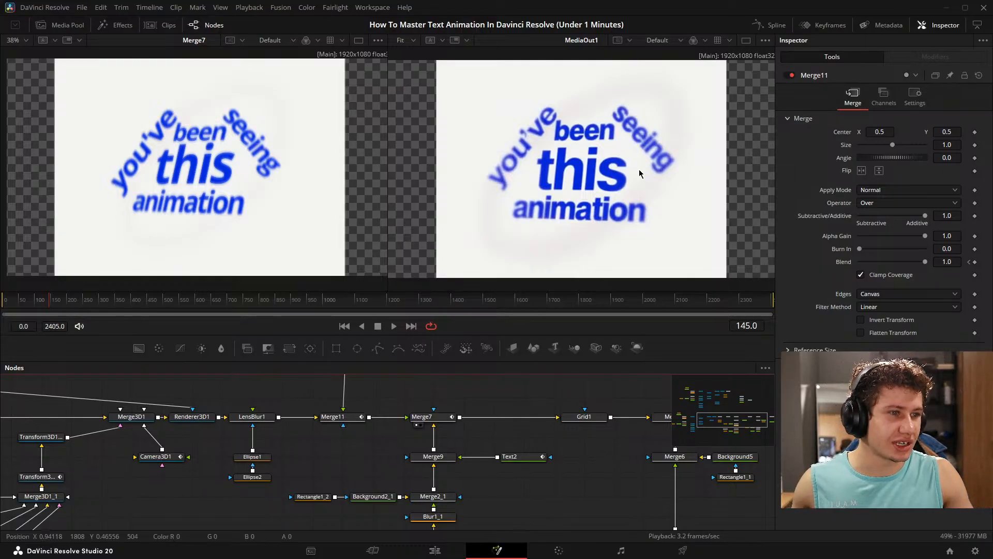
# - Look over the end of the node chain and scrub through the animation to frame 116
pyautogui.moveTo(641, 429); pyautogui.dragTo(331, 437)
pyautogui.moveTo(704, 426); pyautogui.dragTo(472, 388)
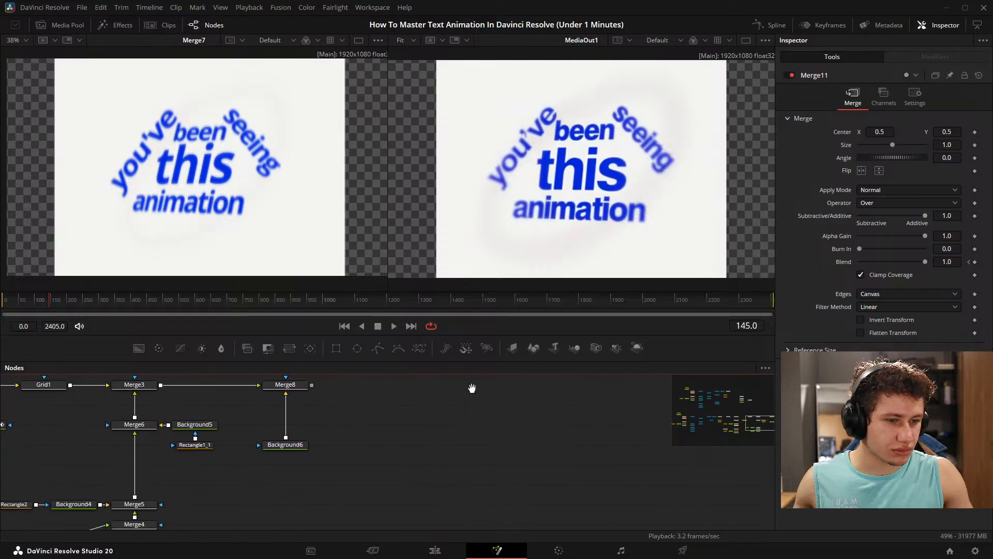
pyautogui.moveTo(516, 510); pyautogui.dragTo(594, 412)
pyautogui.moveTo(32, 304); pyautogui.dragTo(13, 293)
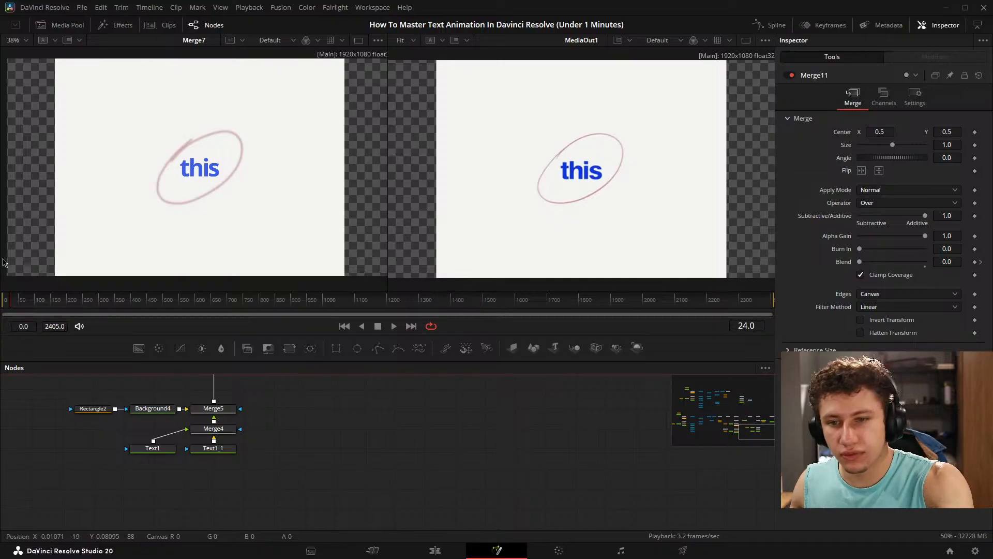
pyautogui.click(23, 305)
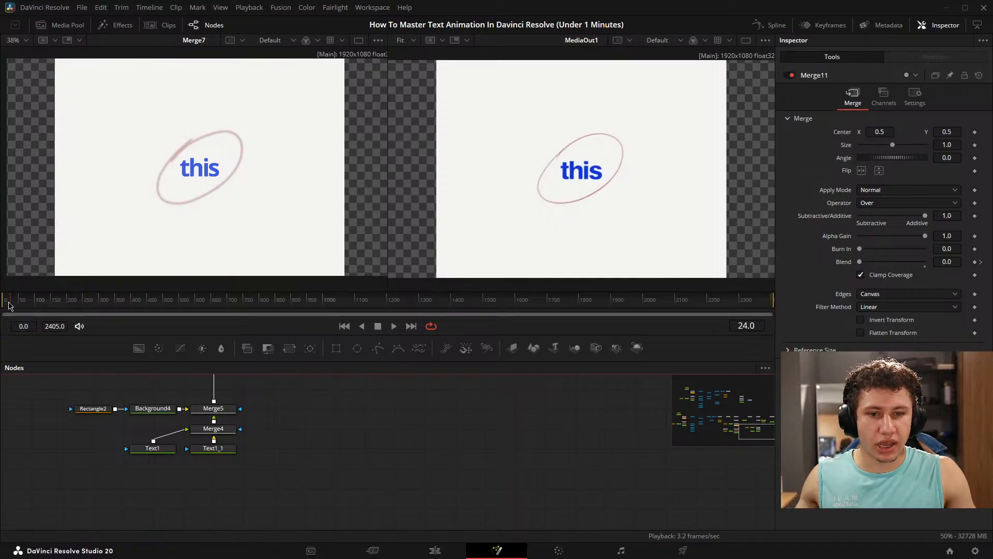
pyautogui.moveTo(24, 302)
pyautogui.mouseDown()
pyautogui.moveTo(35, 303)
pyautogui.moveTo(4, 301)
pyautogui.moveTo(52, 307)
pyautogui.moveTo(40, 308)
pyautogui.mouseUp()
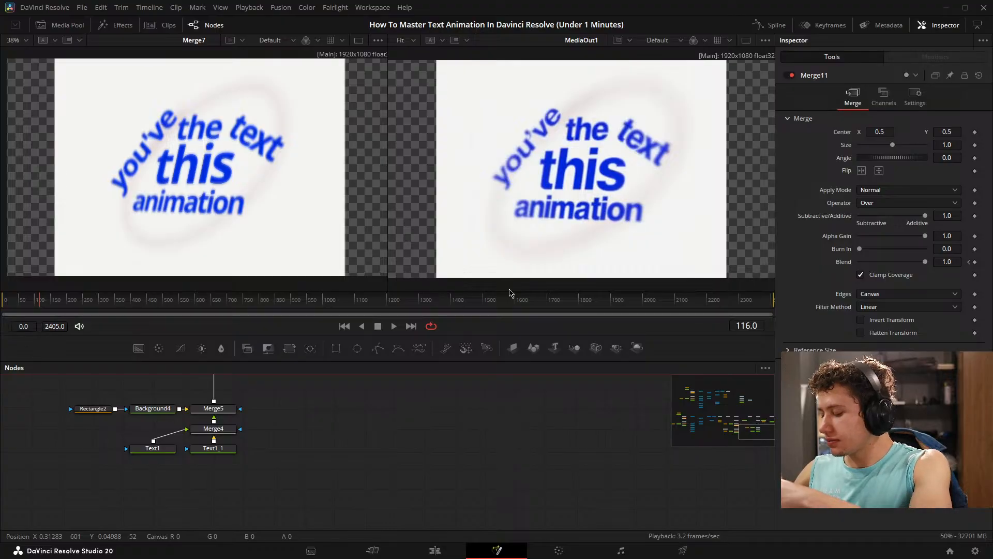
# - Examine the main node chain from Merge11 through Merge8 and get an overview of the whole node graph
pyautogui.moveTo(264, 445); pyautogui.dragTo(342, 508)
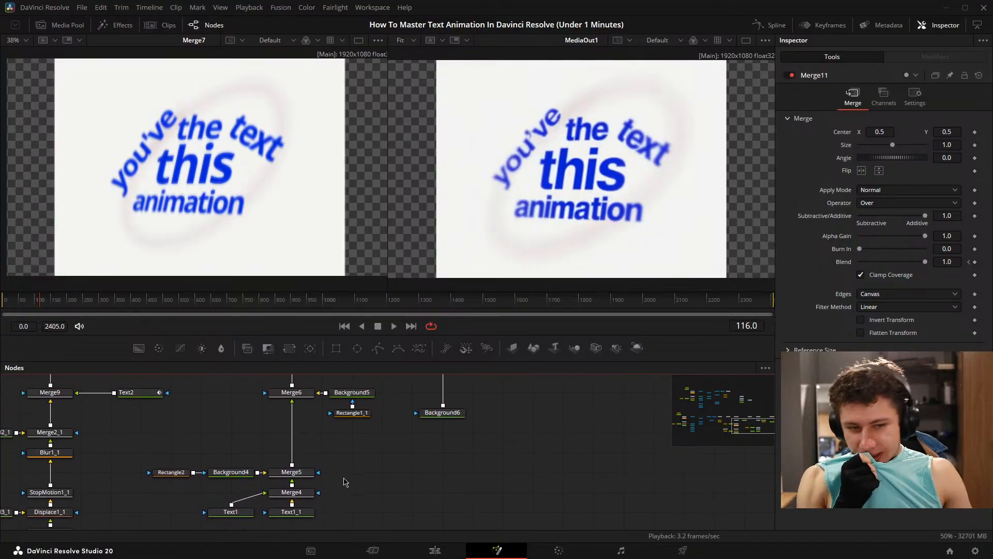
pyautogui.moveTo(365, 455); pyautogui.dragTo(337, 532)
pyautogui.moveTo(494, 453); pyautogui.dragTo(587, 464)
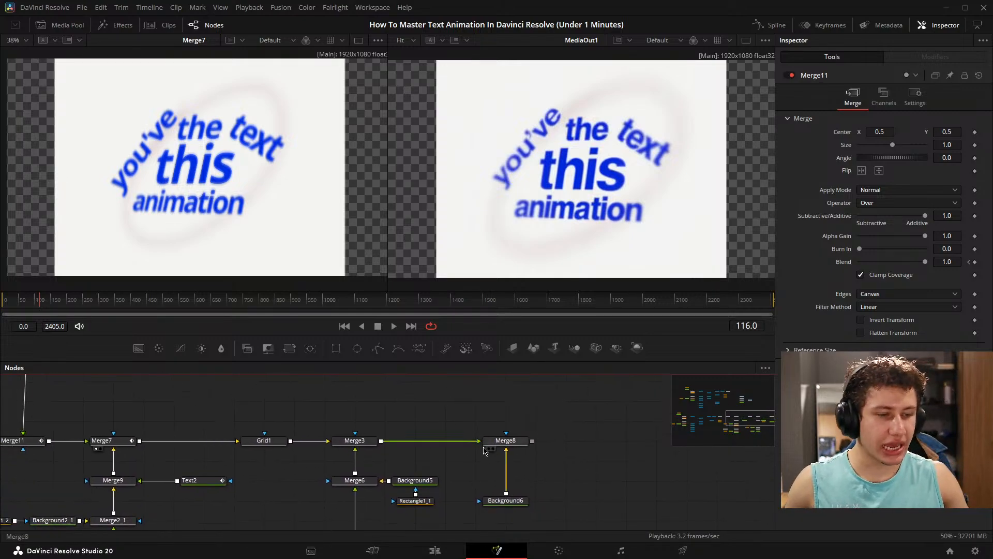
pyautogui.moveTo(413, 424); pyautogui.dragTo(537, 375)
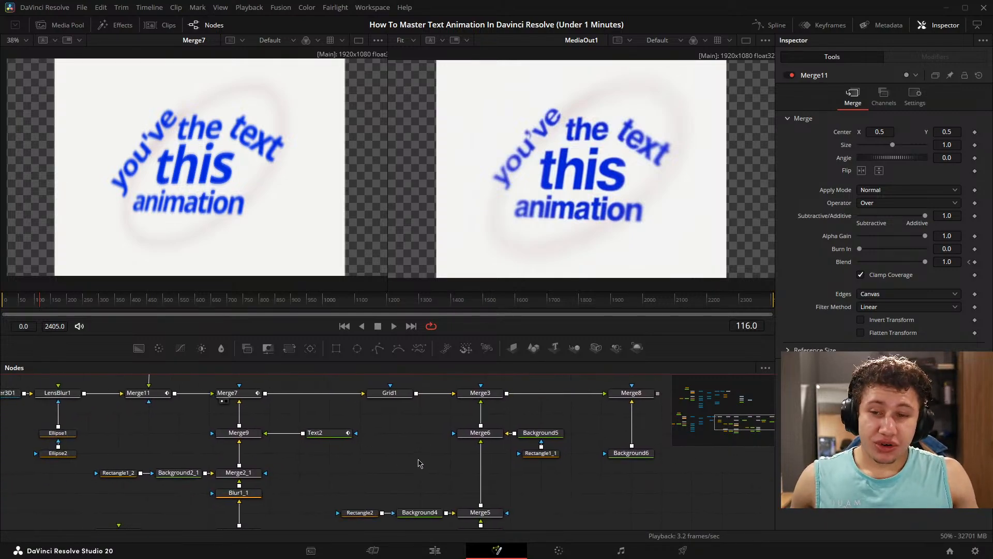
pyautogui.scroll(-2, 419, 464)
pyautogui.scroll(-5, 366, 455)
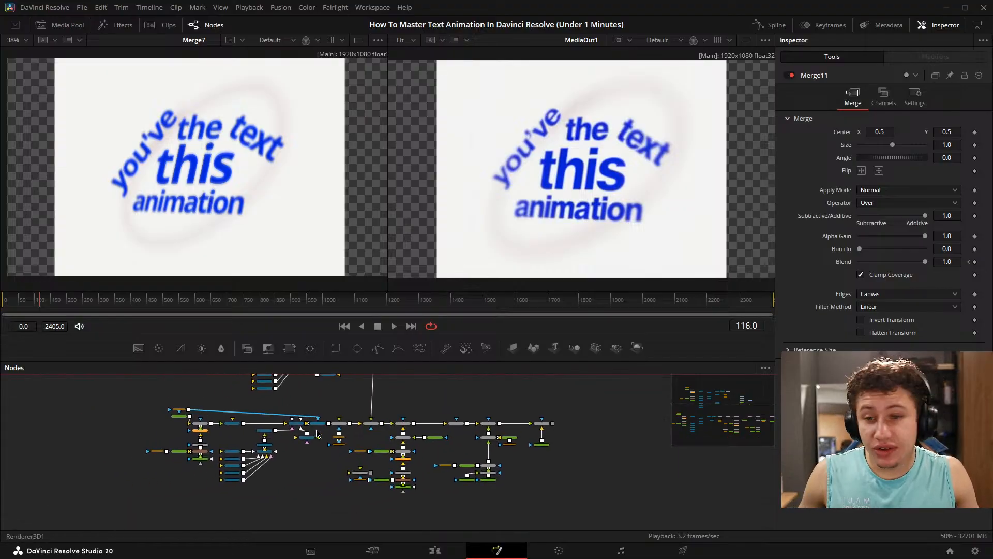
# - Look over the nodes around Merge11 and Merge7, then scrub and play back the text animation around frame 126
pyautogui.scroll(6, 413, 415)
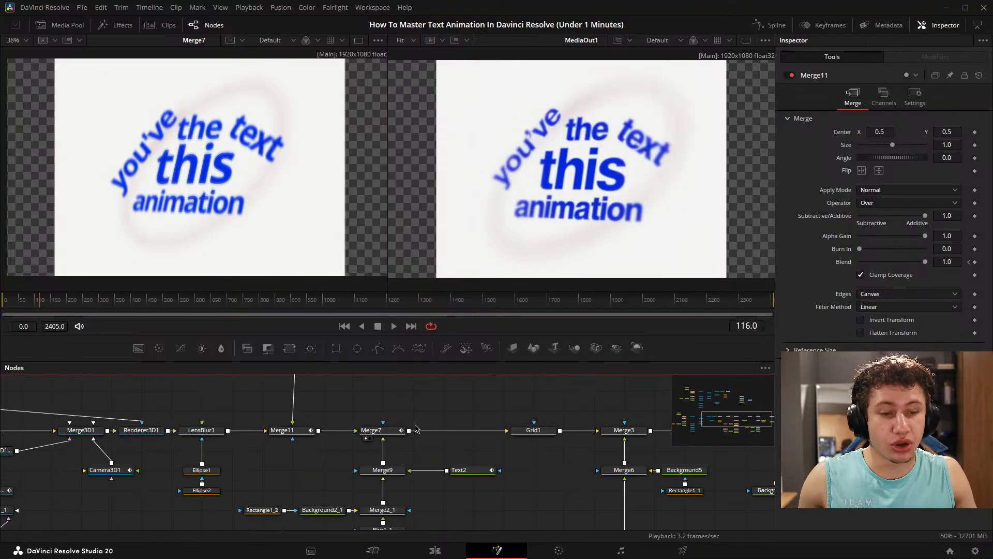
pyautogui.moveTo(392, 374); pyautogui.dragTo(384, 371)
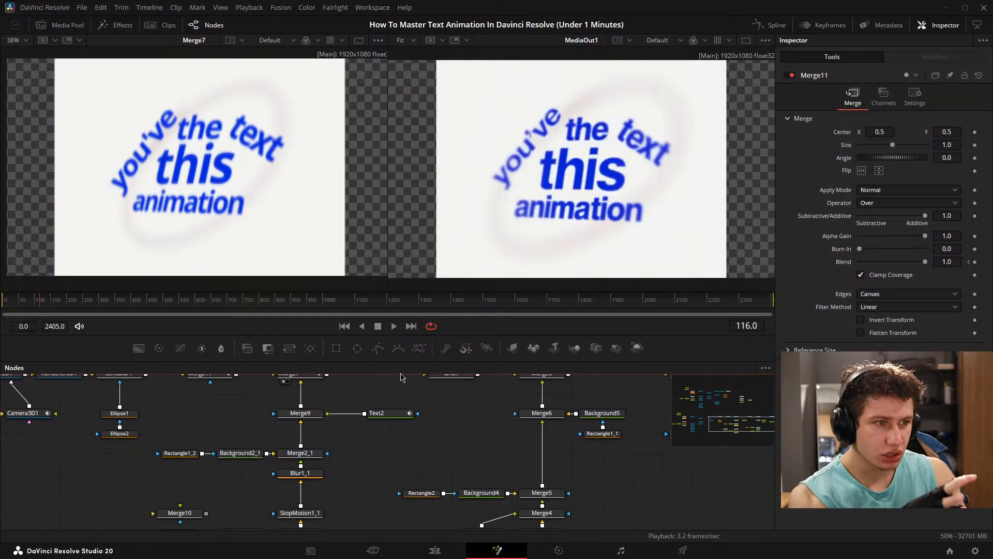
pyautogui.moveTo(405, 447); pyautogui.dragTo(424, 482)
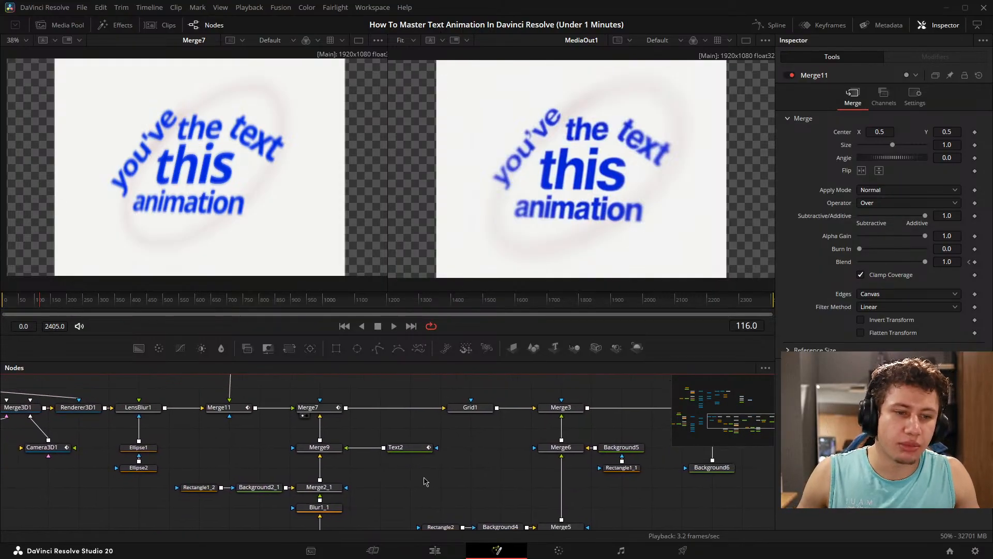
pyautogui.moveTo(350, 425); pyautogui.dragTo(498, 415)
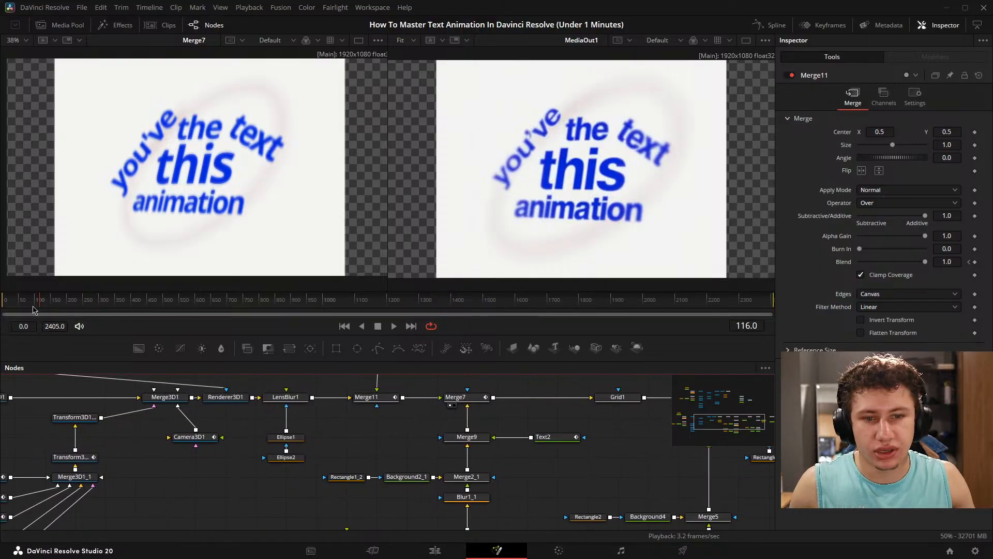
pyautogui.click(3, 303)
pyautogui.moveTo(3, 303); pyautogui.dragTo(43, 296)
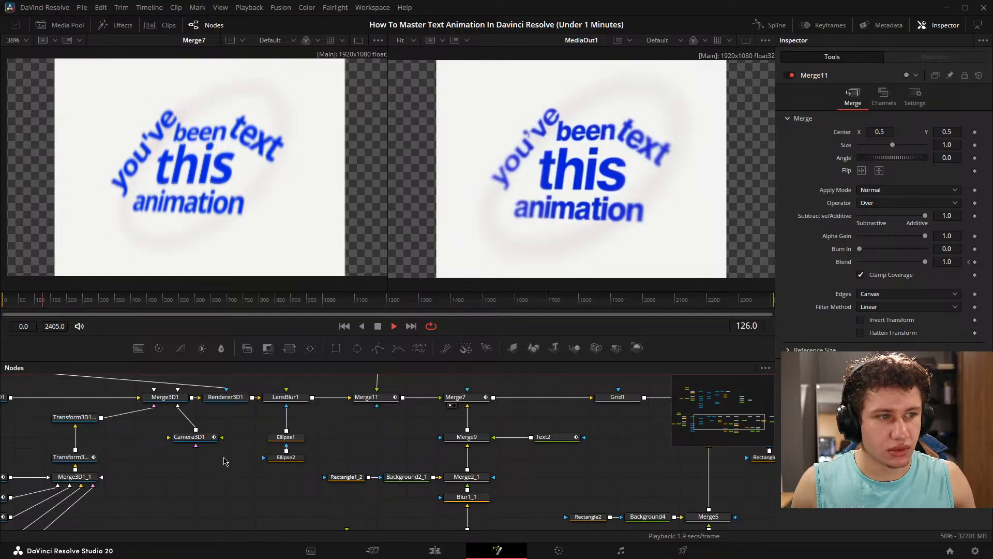
pyautogui.press('space')
pyautogui.moveTo(74, 303); pyautogui.dragTo(40, 300)
# - Go to the node chain around Camera3D1_1 and park the playhead at frame 110
pyautogui.moveTo(299, 427); pyautogui.dragTo(317, 500)
pyautogui.moveTo(327, 416); pyautogui.dragTo(344, 439)
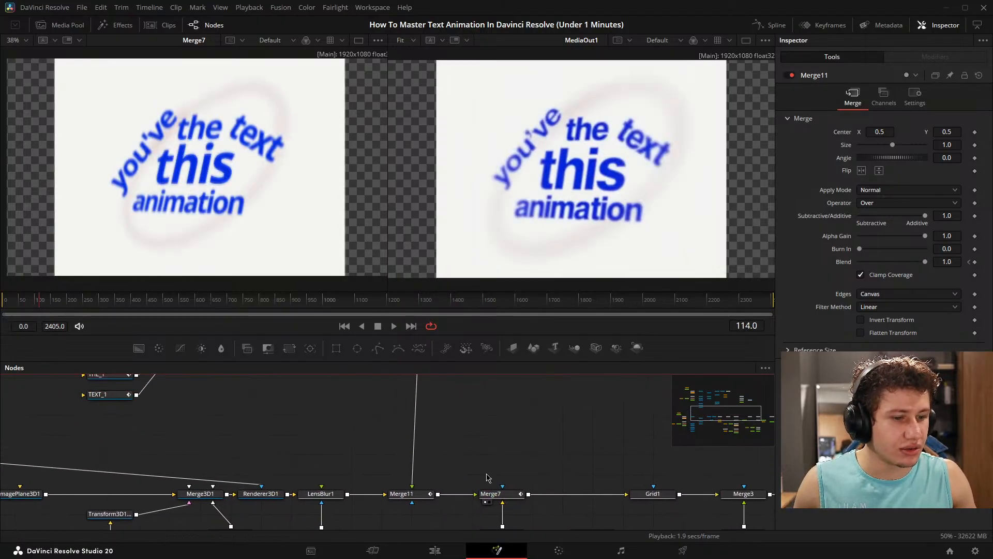
pyautogui.moveTo(397, 490); pyautogui.dragTo(408, 532)
pyautogui.moveTo(386, 432); pyautogui.dragTo(348, 534)
pyautogui.scroll(3, 393, 471)
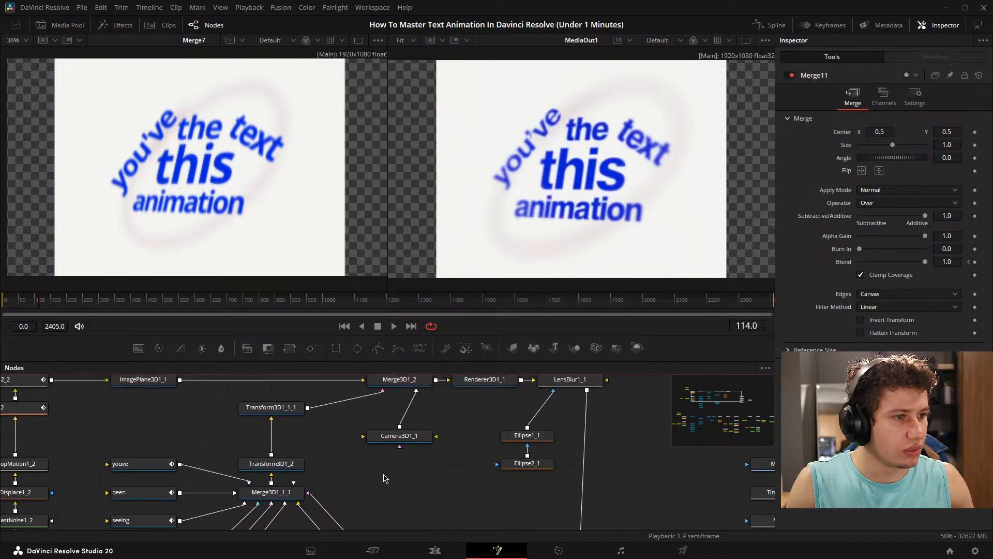
pyautogui.moveTo(42, 301); pyautogui.dragTo(41, 301)
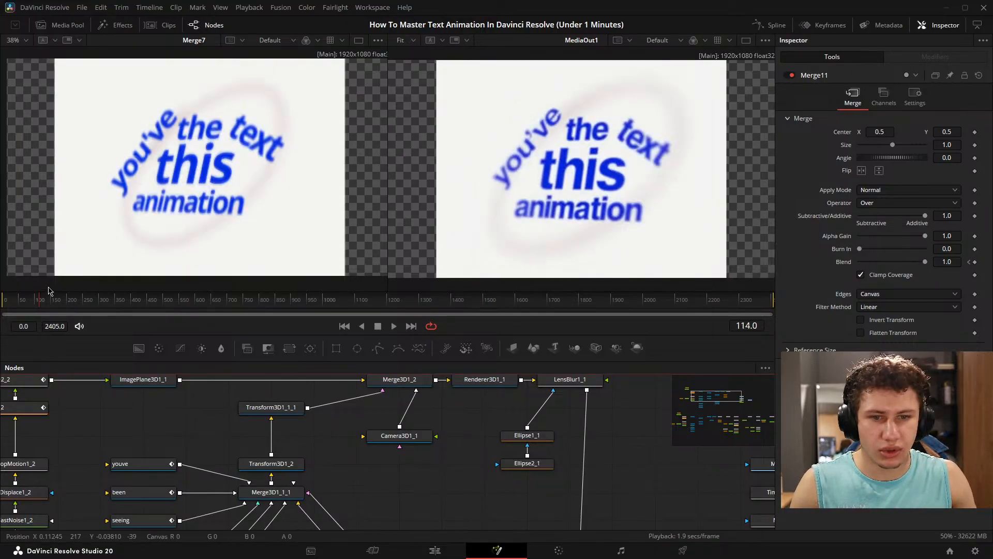
pyautogui.click(44, 301)
pyautogui.moveTo(45, 301); pyautogui.dragTo(39, 301)
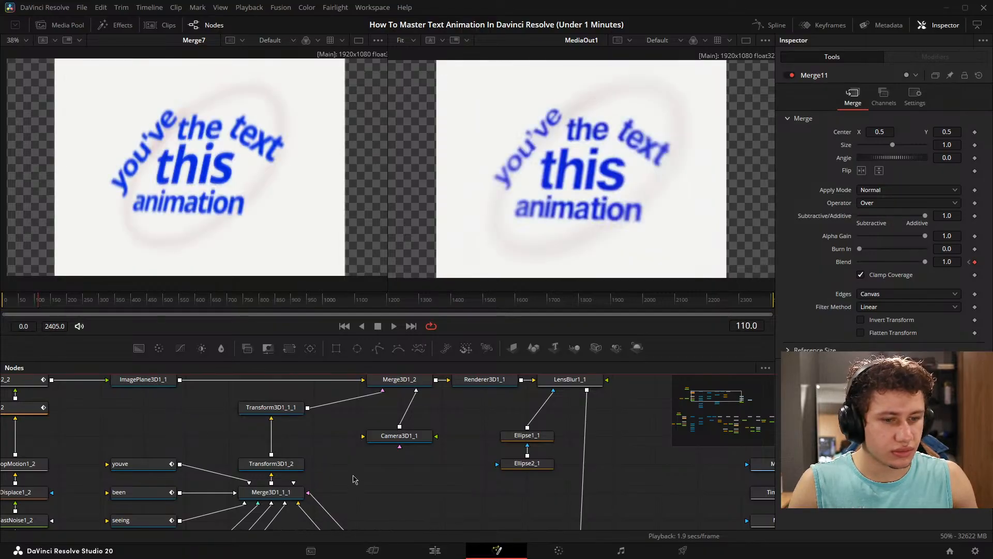
# - Keyframe the X, Y and Z translation, rotation order and rotation of Camera3D1_1 at frame 110
pyautogui.click(399, 435)
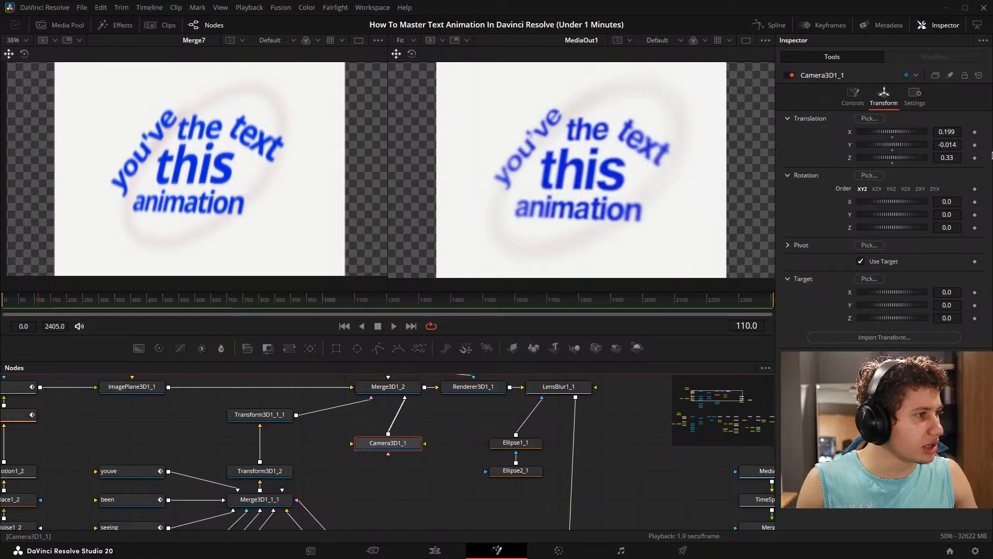
pyautogui.click(975, 132)
pyautogui.click(974, 145)
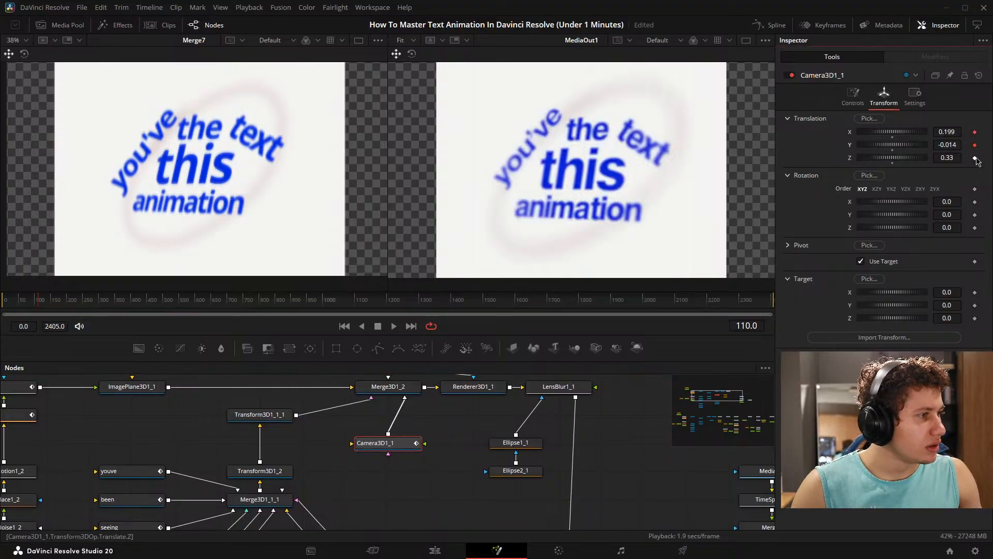
pyautogui.click(974, 157)
pyautogui.click(974, 189)
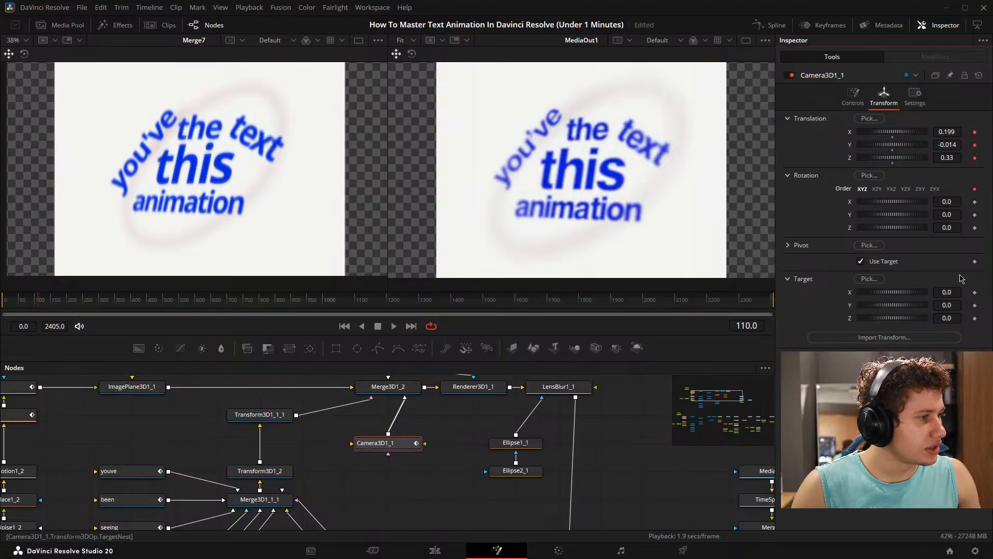
pyautogui.click(974, 202)
pyautogui.click(974, 227)
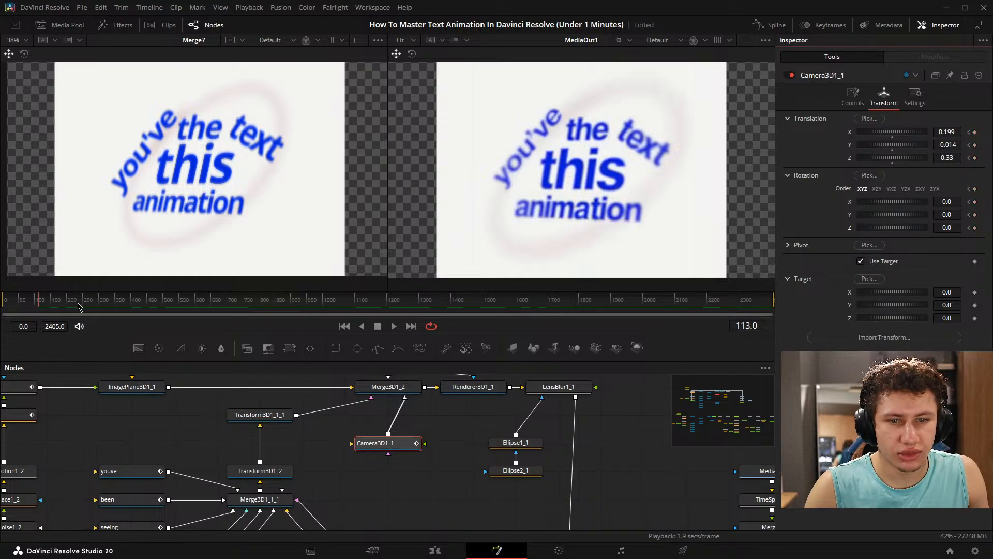
# - Keyframe Camera3D1_1's translation and rotation at frame 150, with Translation X set to 0.194
pyautogui.click(44, 301)
pyautogui.moveTo(44, 301); pyautogui.dragTo(52, 301)
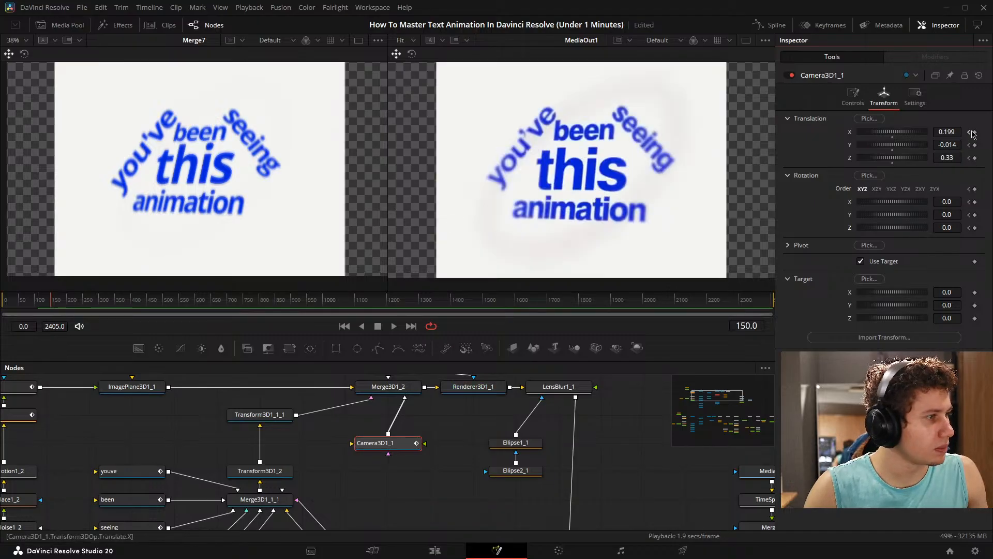
pyautogui.click(975, 132)
pyautogui.click(975, 145)
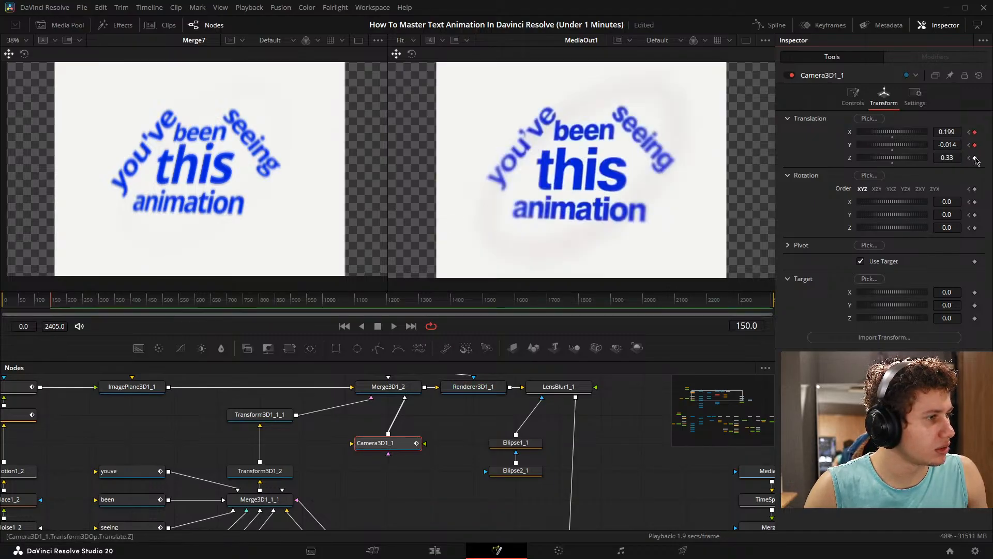
pyautogui.click(975, 158)
pyautogui.click(975, 189)
pyautogui.click(975, 202)
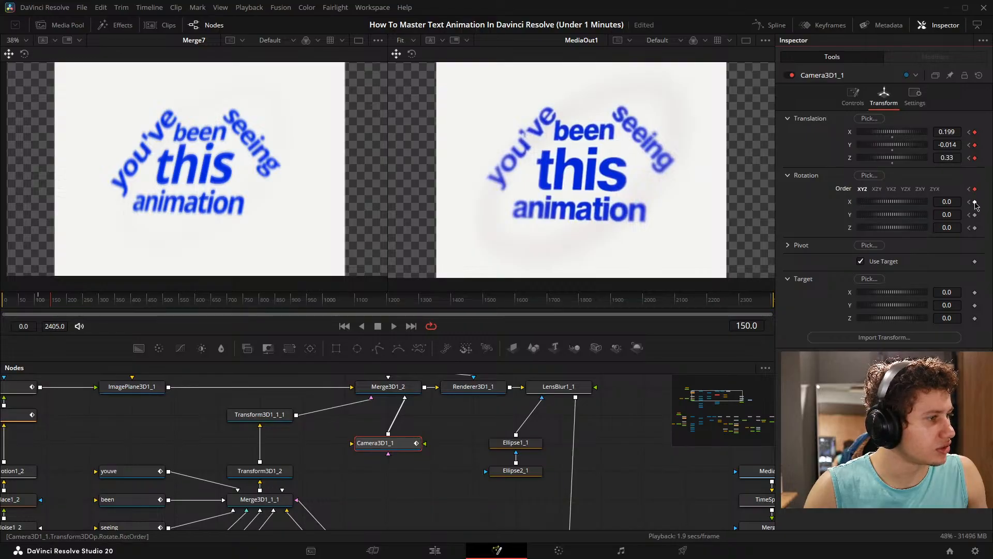
pyautogui.click(975, 215)
pyautogui.click(975, 227)
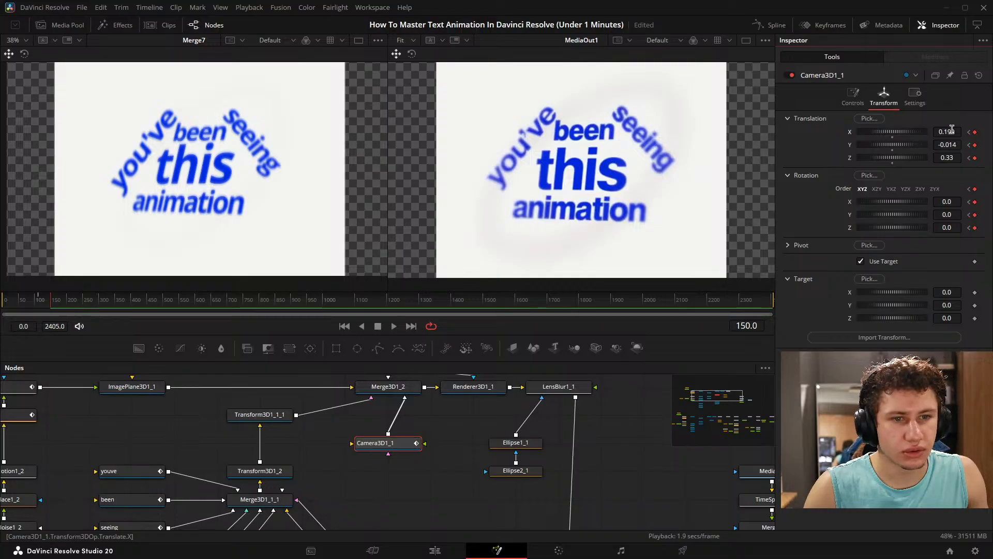
pyautogui.moveTo(952, 129); pyautogui.dragTo(944, 129)
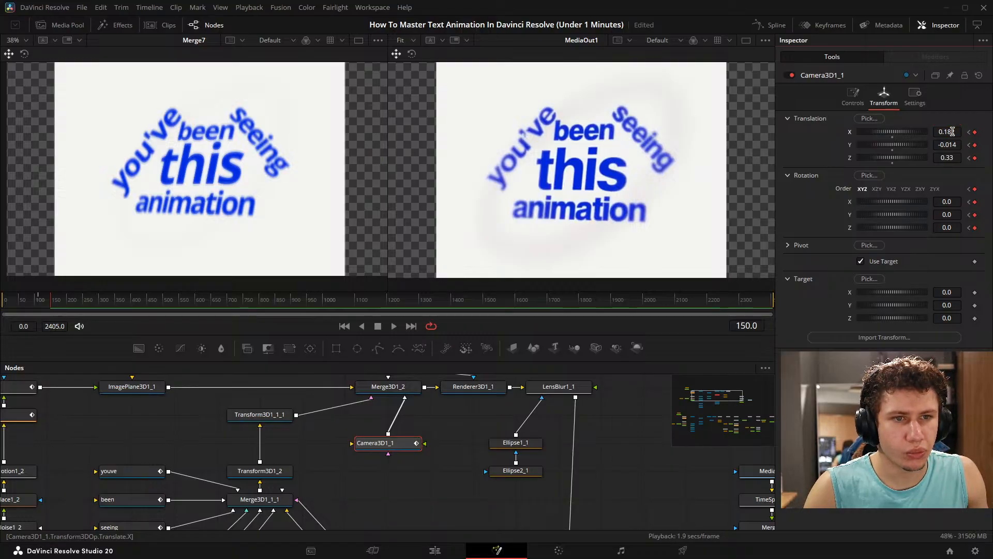
pyautogui.moveTo(952, 132); pyautogui.dragTo(956, 131)
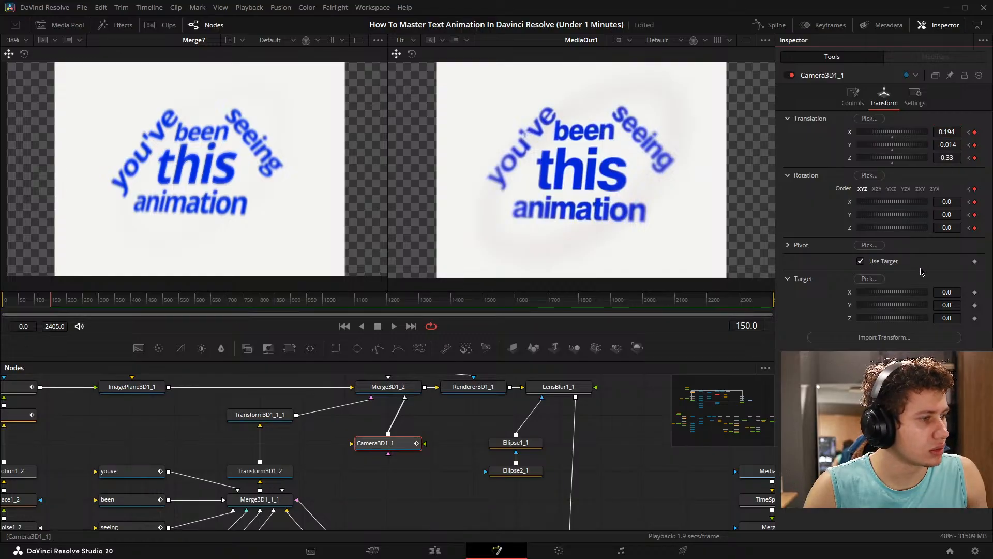
# - Try animating the camera's Target X from 0.004 at frame 110 to 0.0 at frame 150
pyautogui.moveTo(952, 292); pyautogui.dragTo(953, 292)
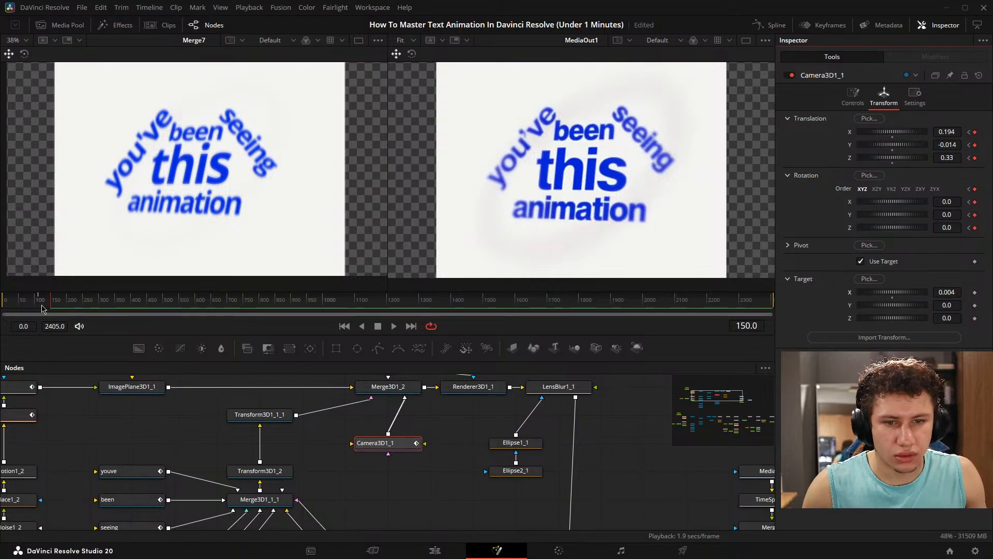
pyautogui.click(40, 304)
pyautogui.moveTo(41, 306); pyautogui.dragTo(51, 305)
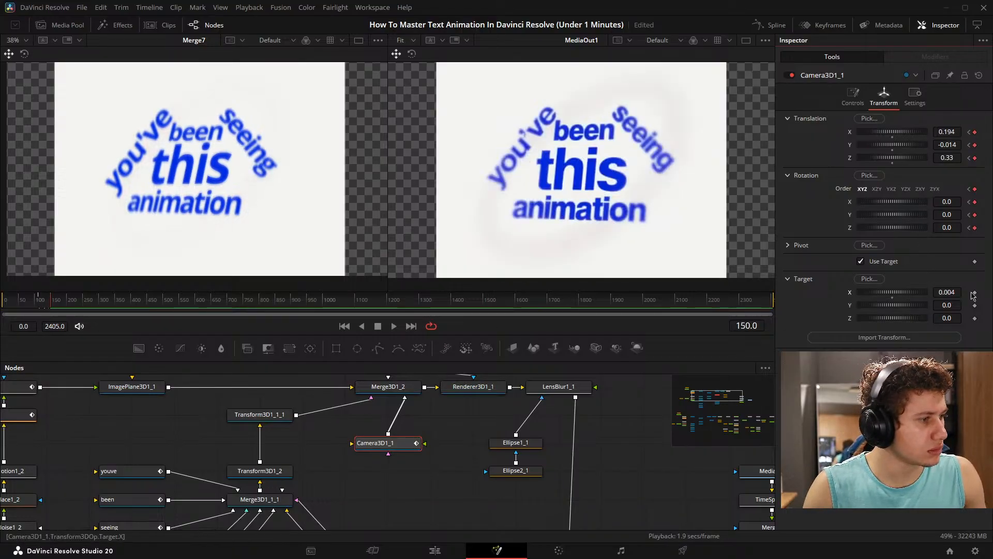
pyautogui.click(974, 293)
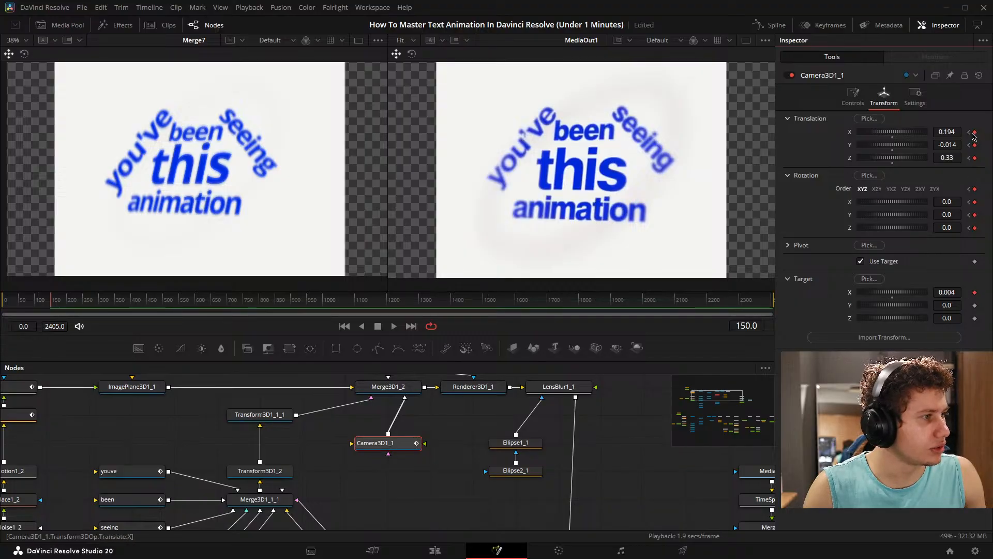
pyautogui.click(969, 132)
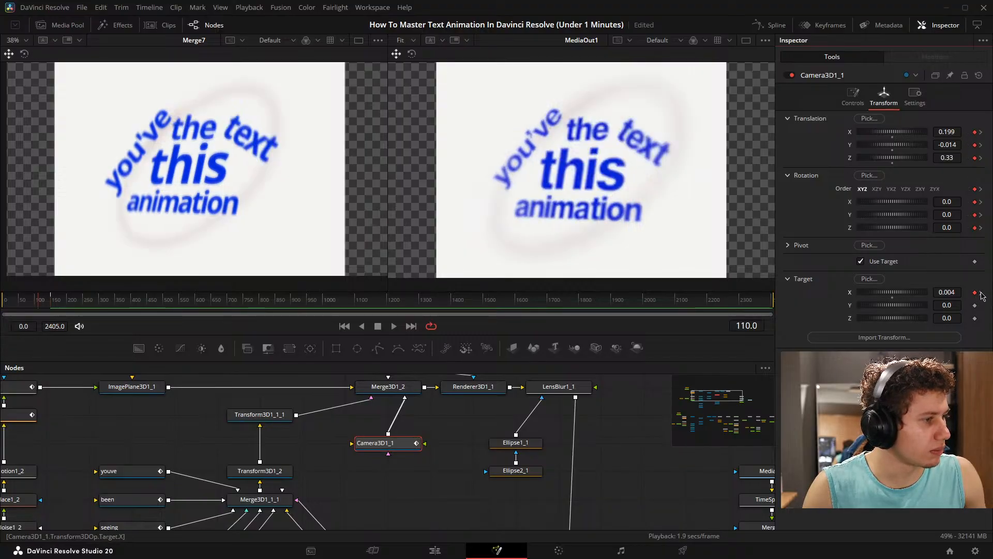
pyautogui.click(981, 292)
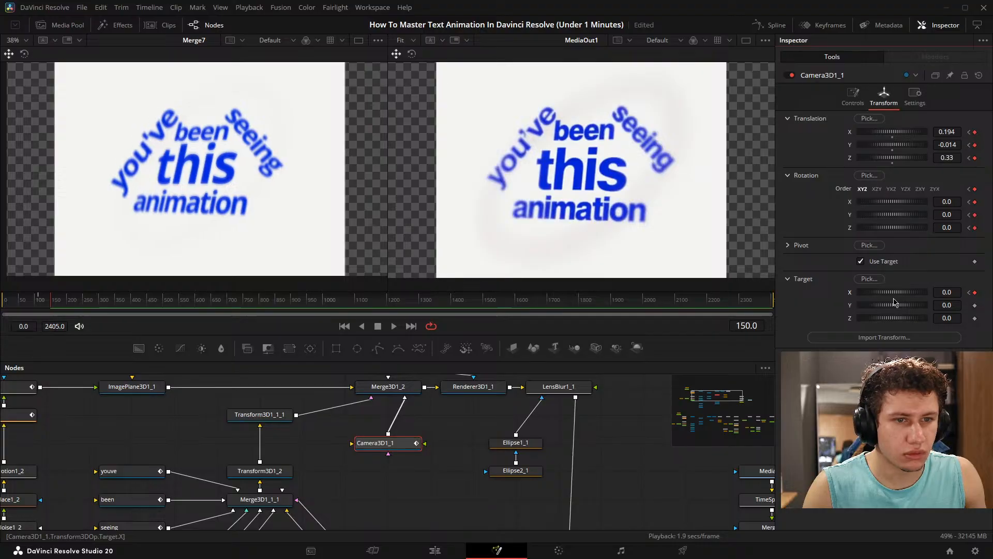
# - Preview the camera move by scrubbing and playing between frames 111 and 126
pyautogui.click(44, 305)
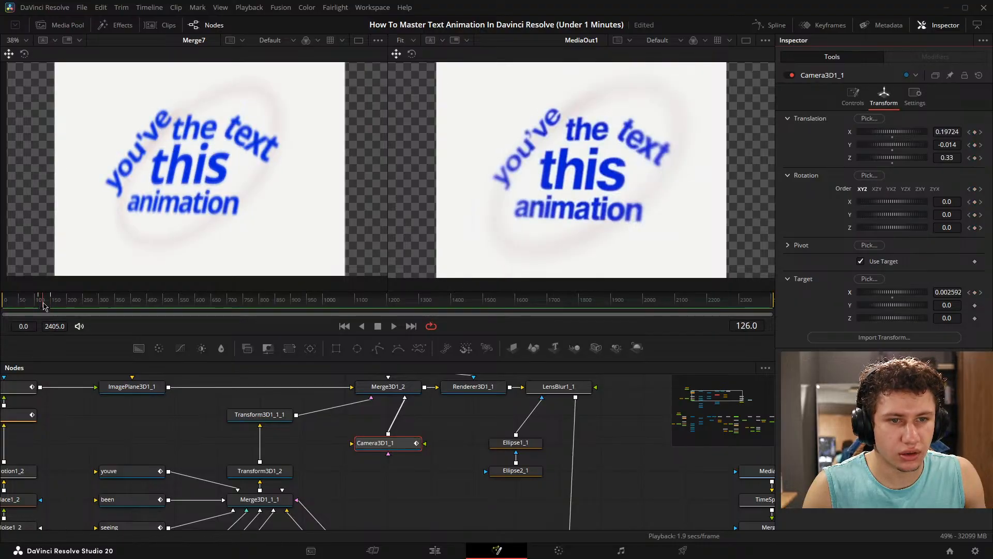
pyautogui.moveTo(44, 306); pyautogui.dragTo(39, 305)
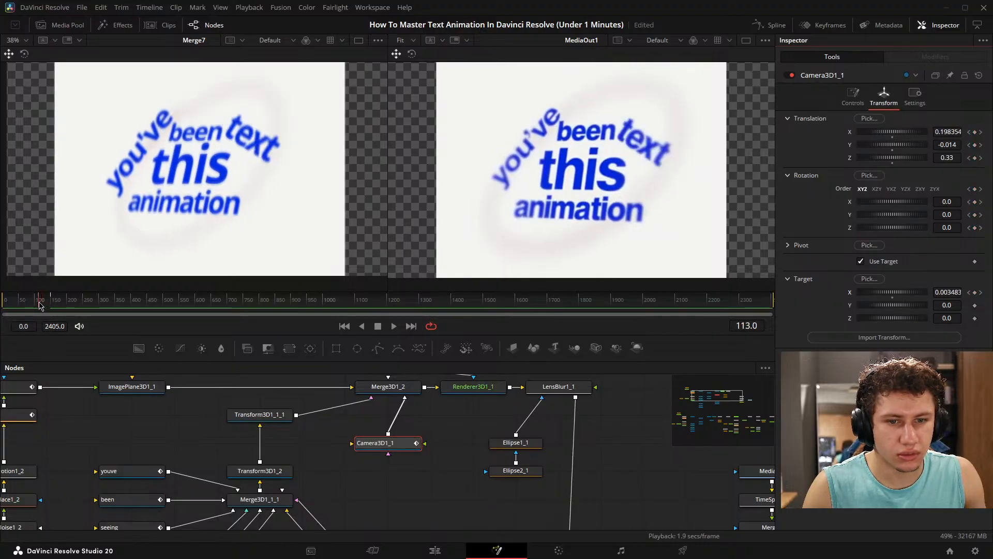
pyautogui.press('space')
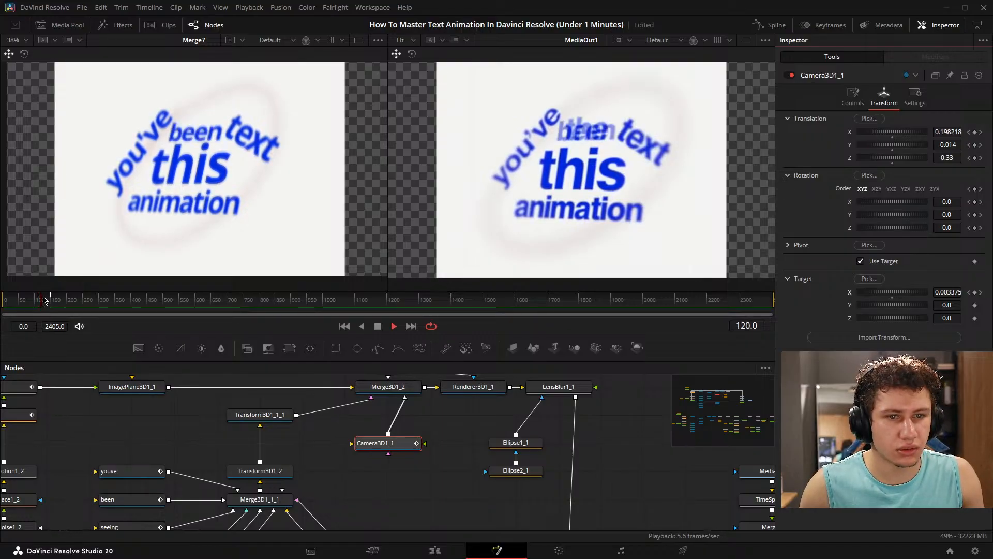
pyautogui.press('space')
pyautogui.moveTo(46, 301); pyautogui.dragTo(39, 303)
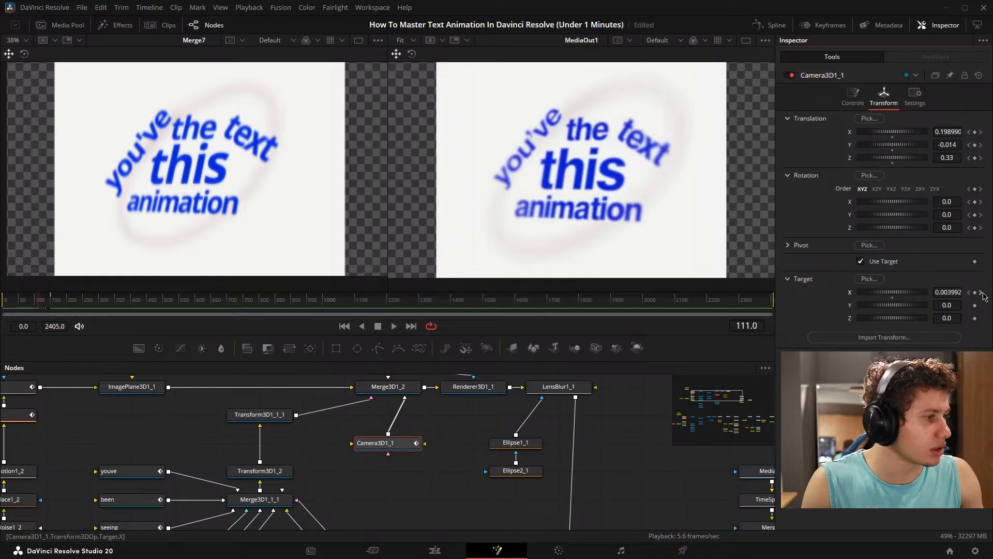
# - Remove the camera's Target X keyframes, reset it to 0.0 and turn off Use Target
pyautogui.click(981, 292)
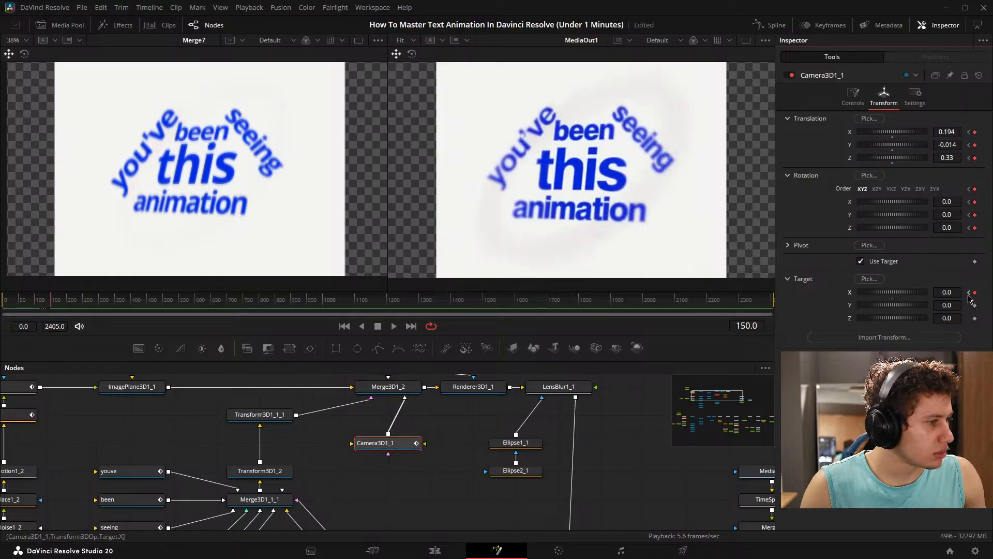
pyautogui.click(968, 292)
pyautogui.doubleClick(851, 295)
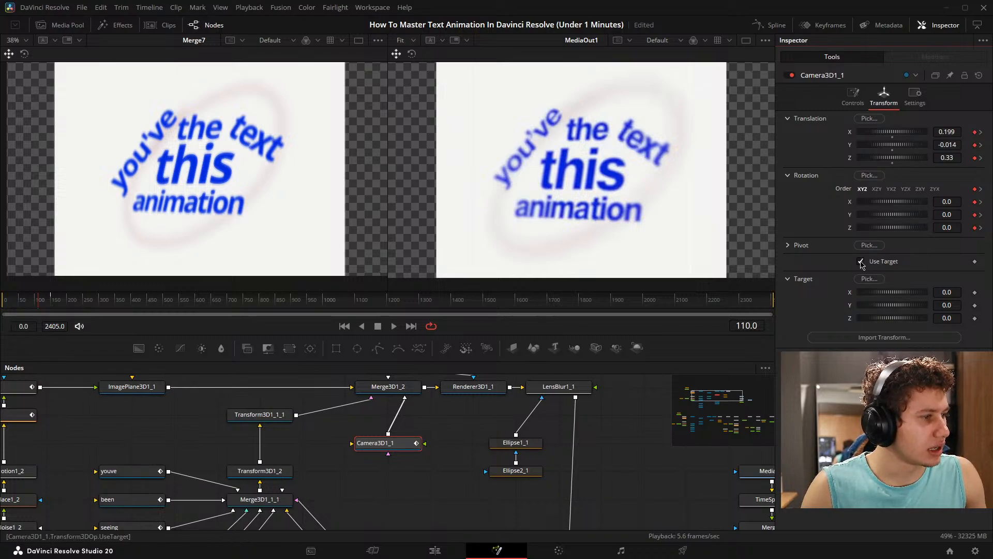
pyautogui.click(862, 263)
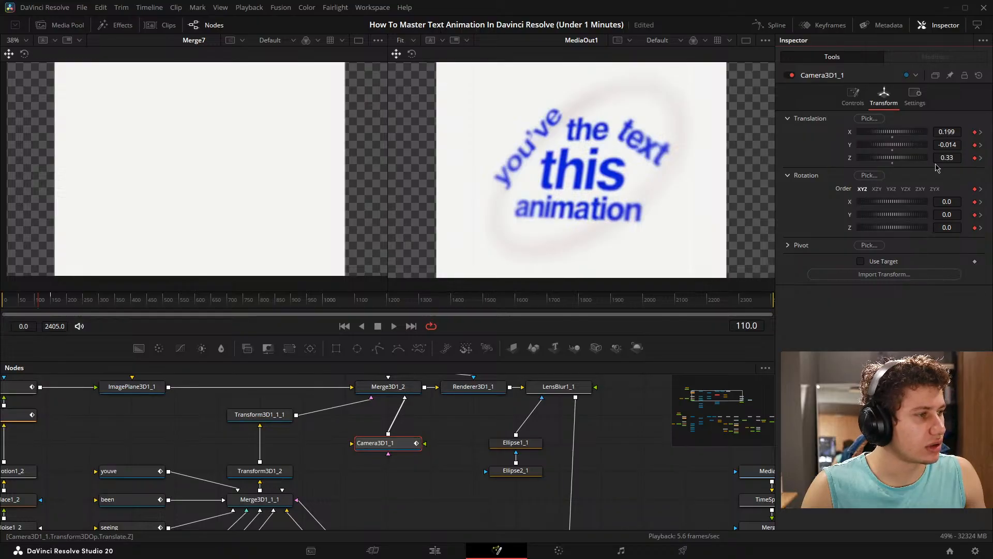
# - Show the Merge3D1_2 scene in the first viewer and clear the keyframes from the camera's X, Y and Z rotation
pyautogui.moveTo(388, 386); pyautogui.dragTo(242, 182)
pyautogui.scroll(-8, 348, 157)
pyautogui.moveTo(317, 153); pyautogui.dragTo(270, 258)
pyautogui.rightClick(270, 257)
pyautogui.click(525, 237)
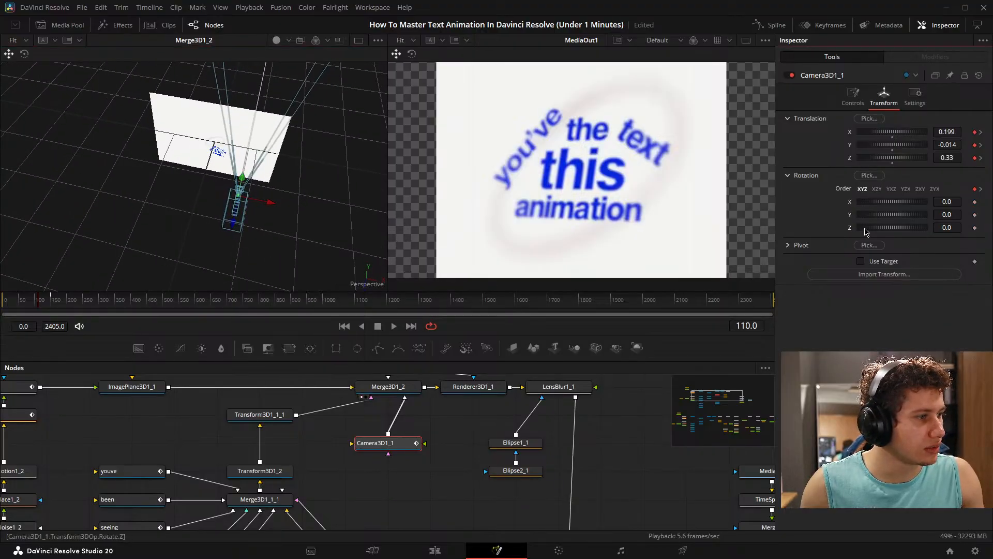
# - Set Camera3D1_1's Y rotation to 29.1 and show Renderer3D1_1 fitted in the first viewer
pyautogui.moveTo(955, 201); pyautogui.dragTo(967, 212)
pyautogui.doubleClick(850, 202)
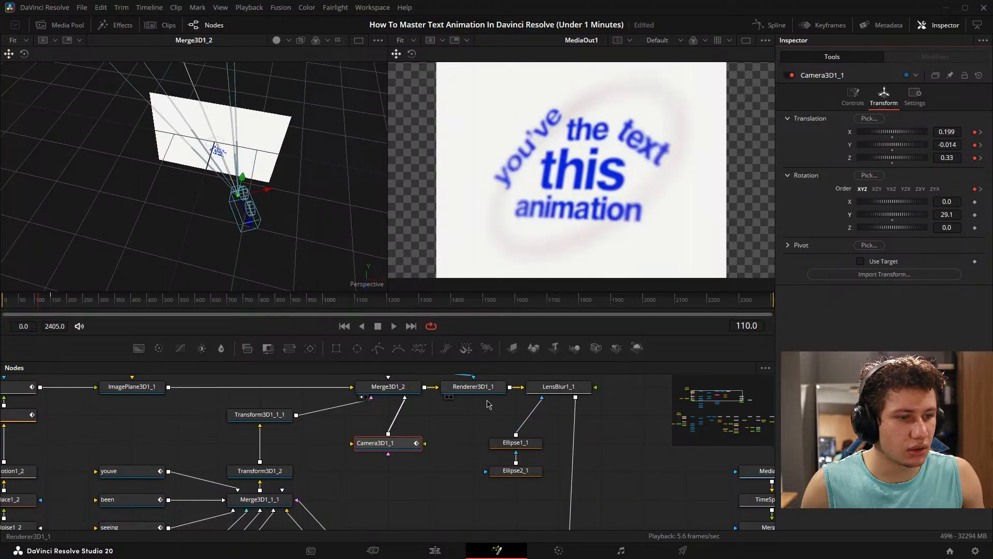
pyautogui.moveTo(487, 404); pyautogui.dragTo(239, 178)
pyautogui.scroll(3, 220, 173)
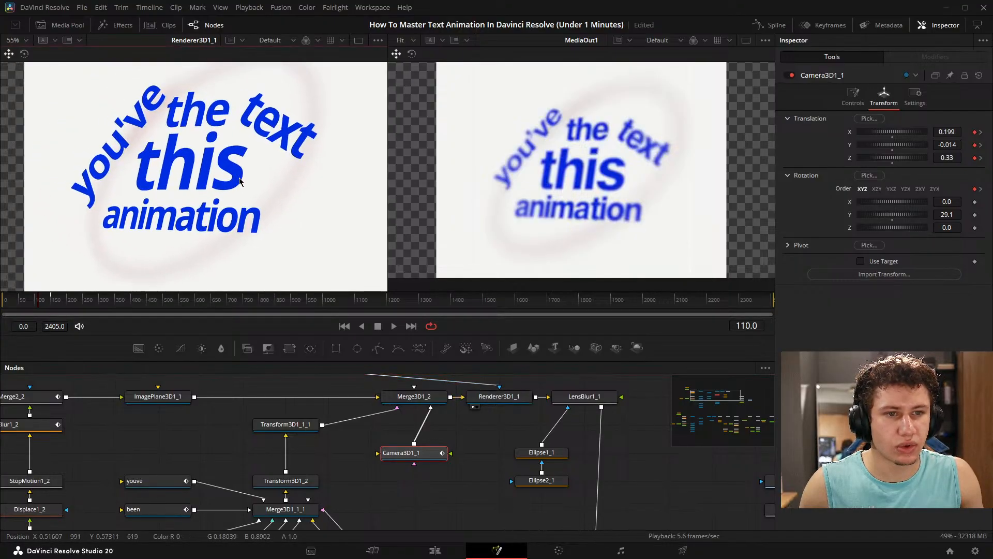
pyautogui.scroll(-2, 240, 180)
pyautogui.hotkey('ctrl', 'f')
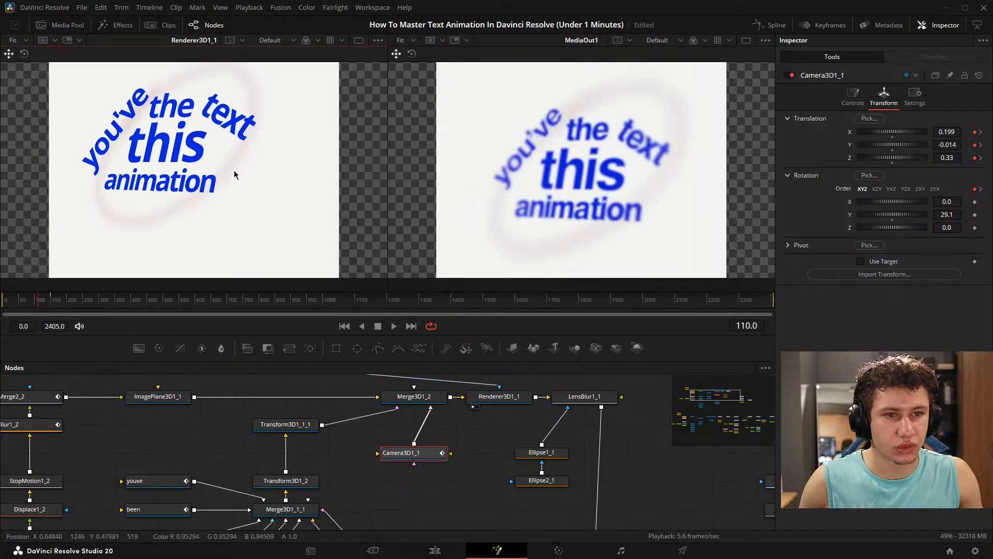
# - Set Camera3D1_1's X rotation to 1.5 and its Y rotation to 30.8
pyautogui.moveTo(948, 212)
pyautogui.mouseDown()
pyautogui.moveTo(961, 212)
pyautogui.moveTo(954, 201)
pyautogui.mouseUp()
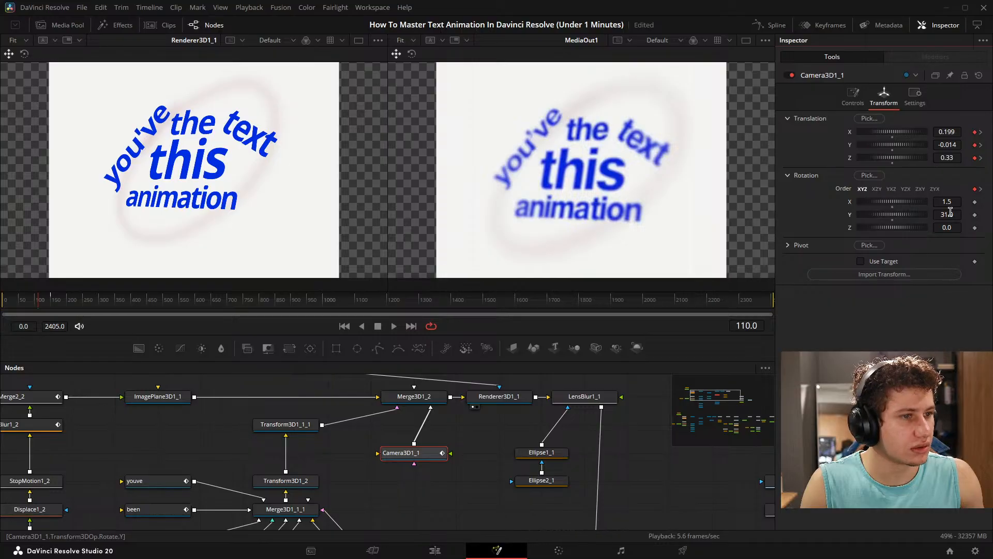
pyautogui.moveTo(950, 214); pyautogui.dragTo(949, 214)
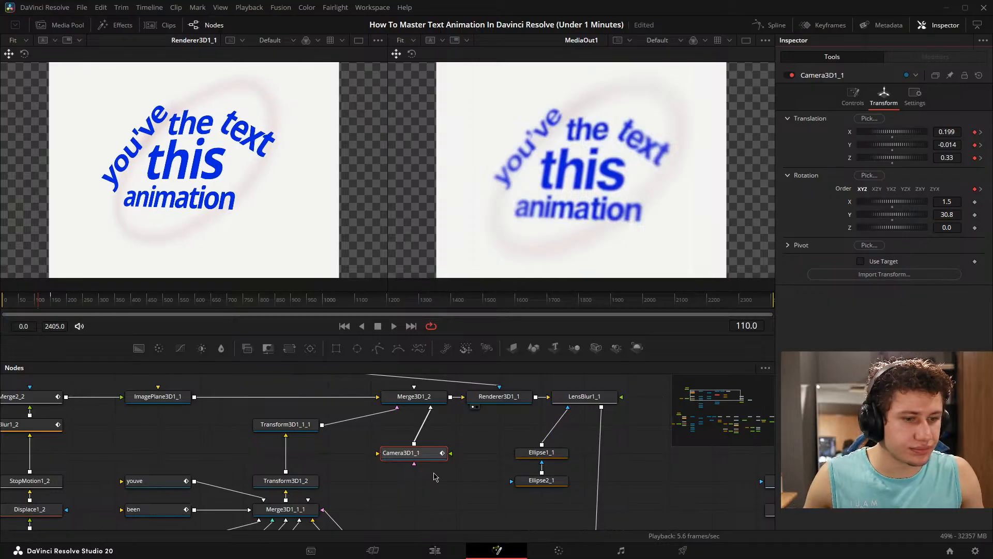
pyautogui.click(420, 483)
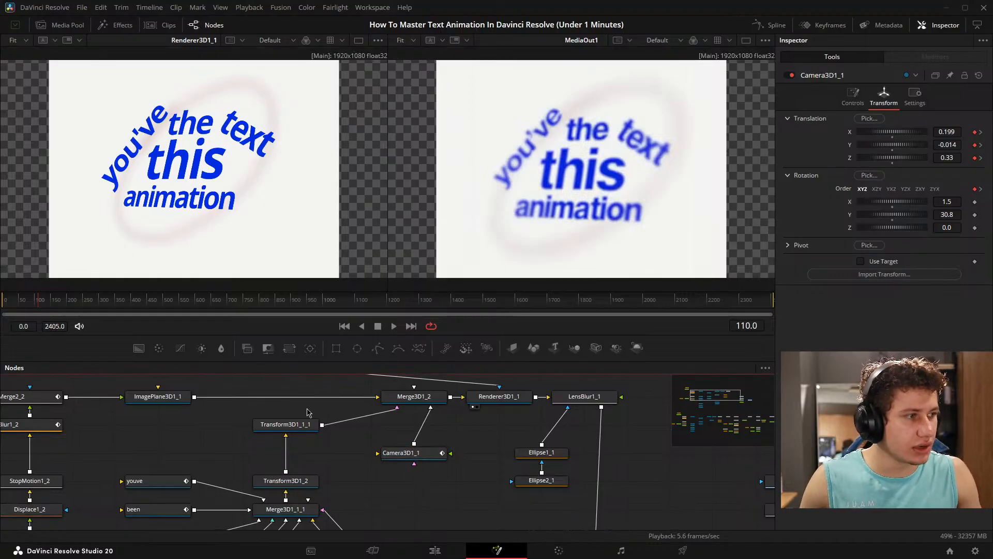
# - Remove the keyframes from the camera's rotation Order at frames 110 and 150, and go to frame 110 with Transform3D1_1_1 selected
pyautogui.click(980, 190)
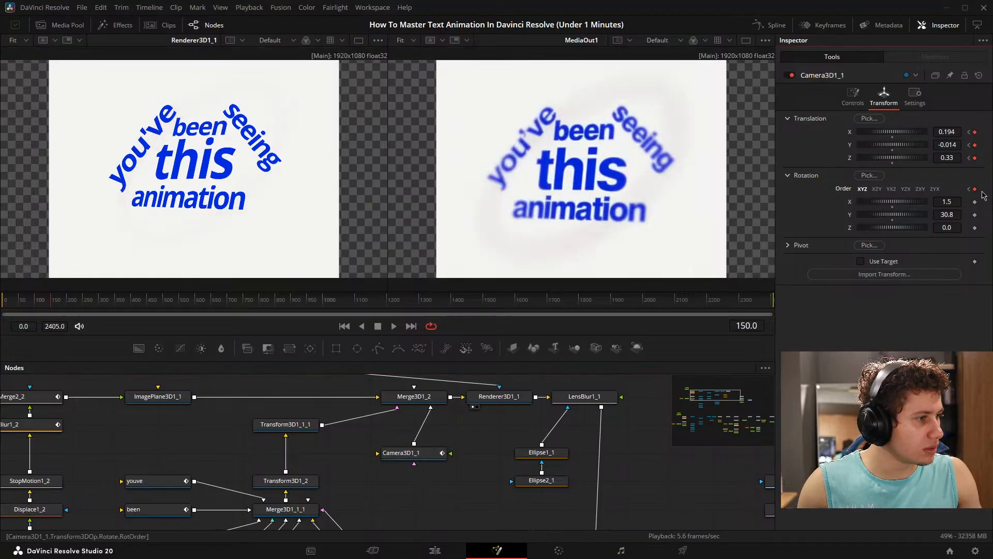
pyautogui.click(970, 189)
pyautogui.click(981, 190)
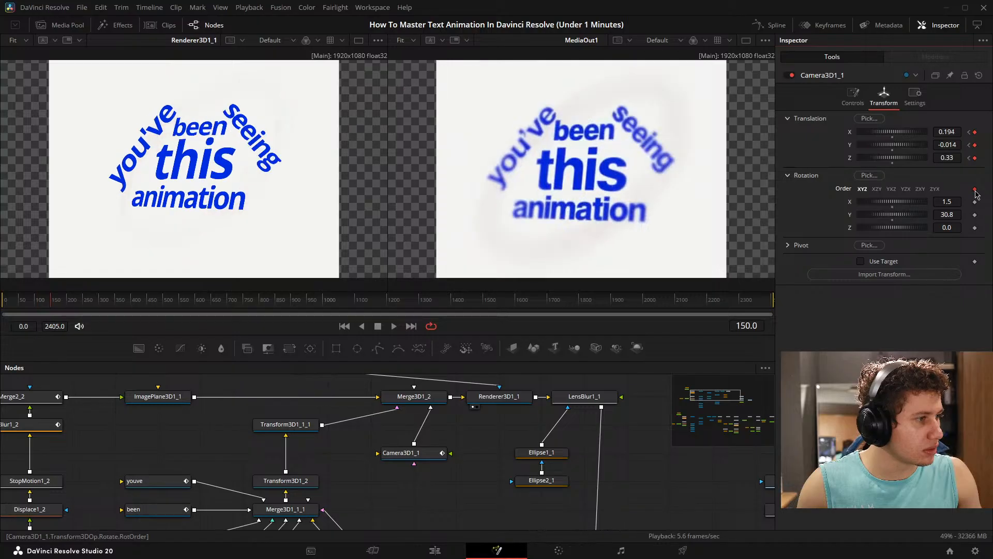
pyautogui.click(286, 424)
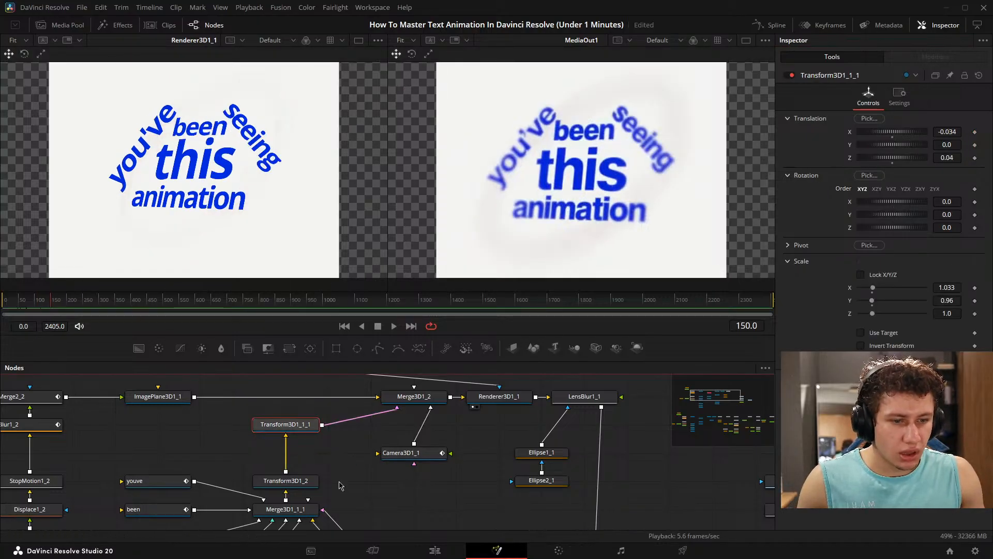
pyautogui.click(403, 453)
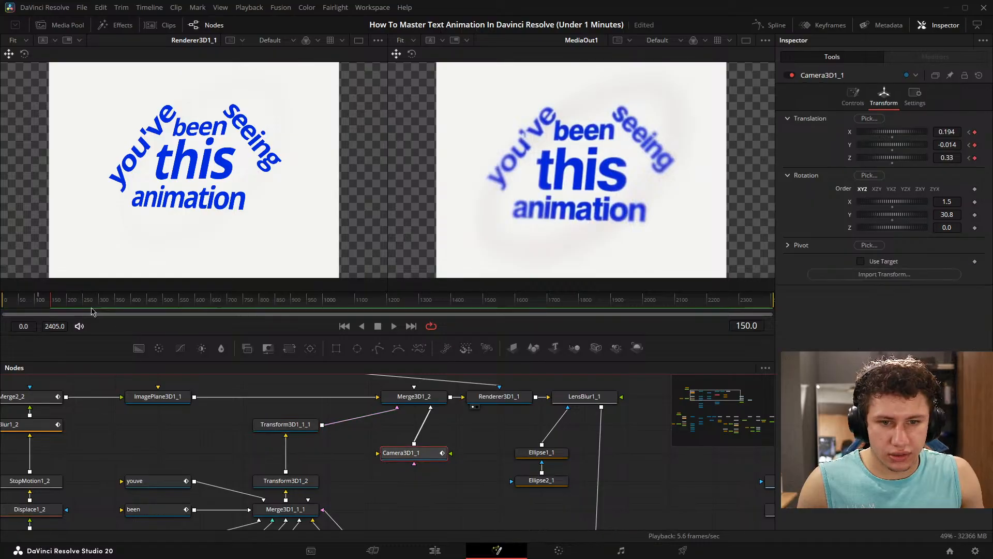
pyautogui.click(969, 133)
pyautogui.click(293, 428)
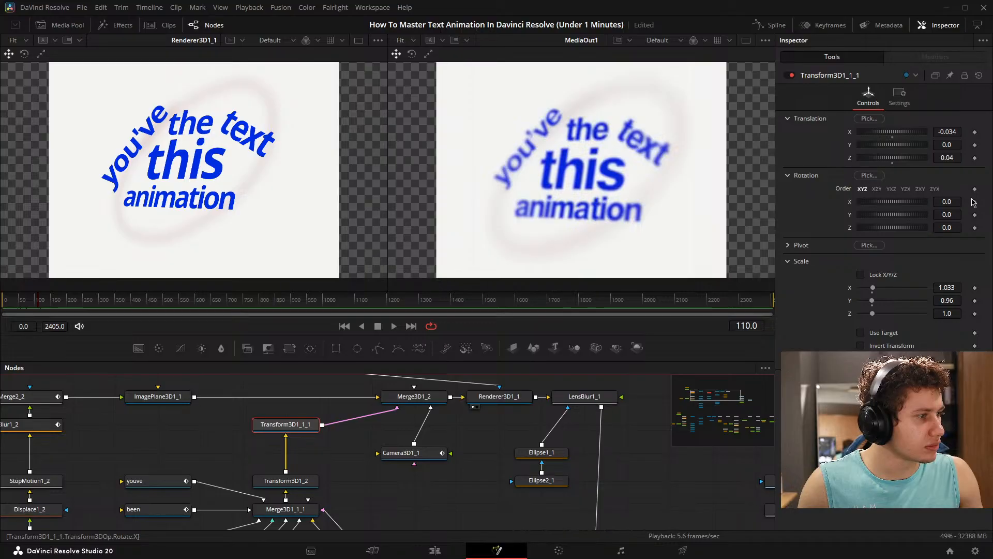
# - Try out the rotation values of Transform3D1_1_1 and reset its X, Y and Z rotation to 0.0
pyautogui.moveTo(957, 203); pyautogui.dragTo(938, 227)
pyautogui.doubleClick(851, 203)
pyautogui.doubleClick(851, 216)
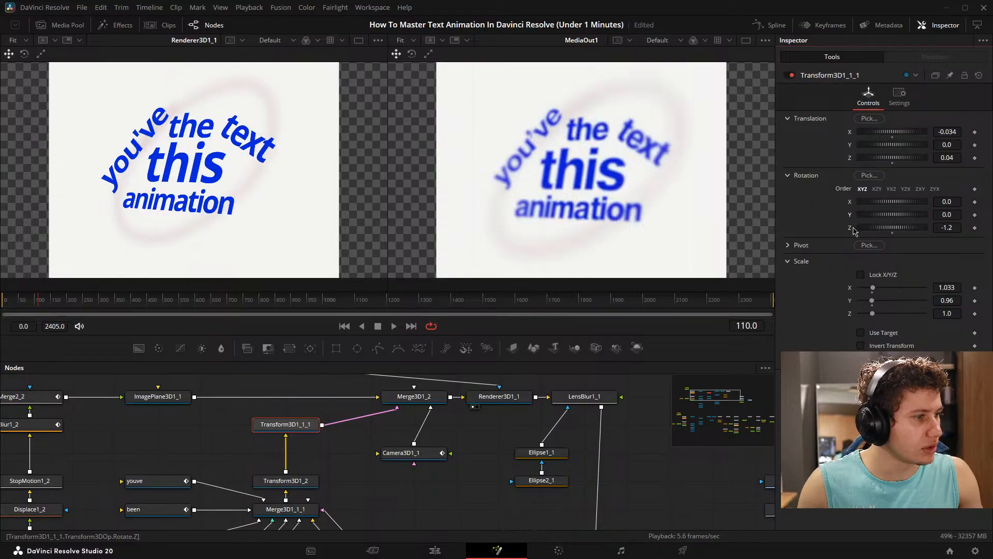
pyautogui.doubleClick(867, 226)
# - Keyframe Transform3D1_1_1's Y rotation at 0.0 on frame 110 and at 2.0 on frame 150
pyautogui.click(975, 215)
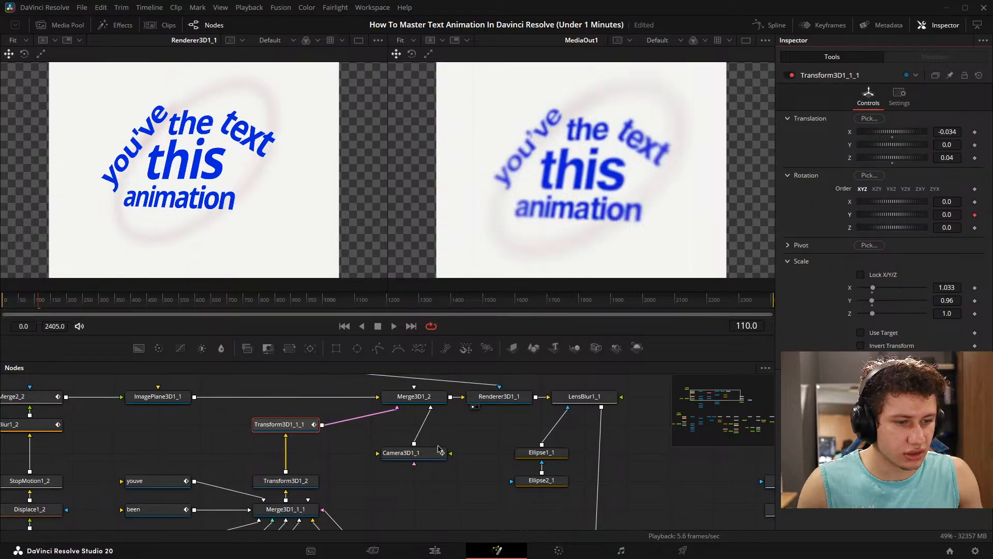
pyautogui.click(439, 450)
pyautogui.click(981, 133)
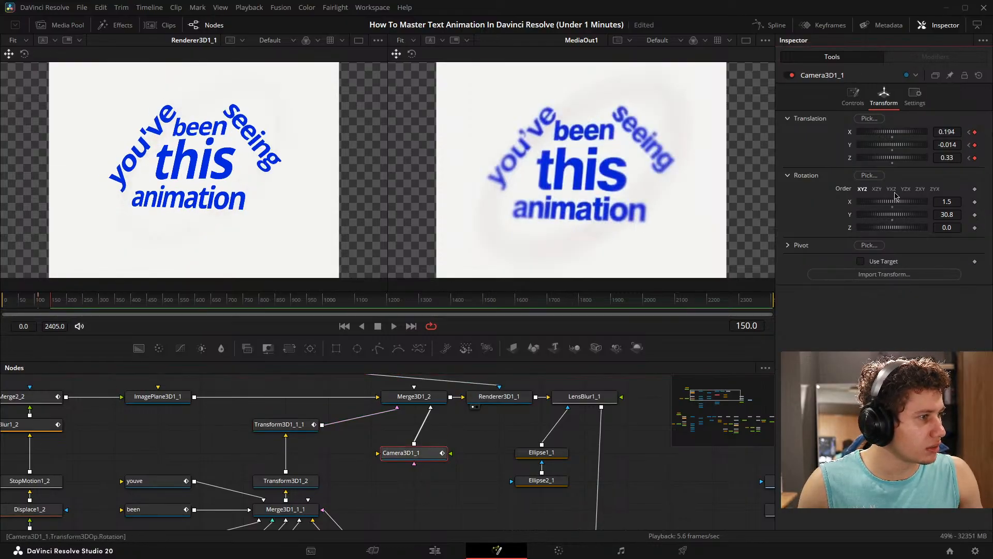
pyautogui.click(286, 424)
pyautogui.click(975, 214)
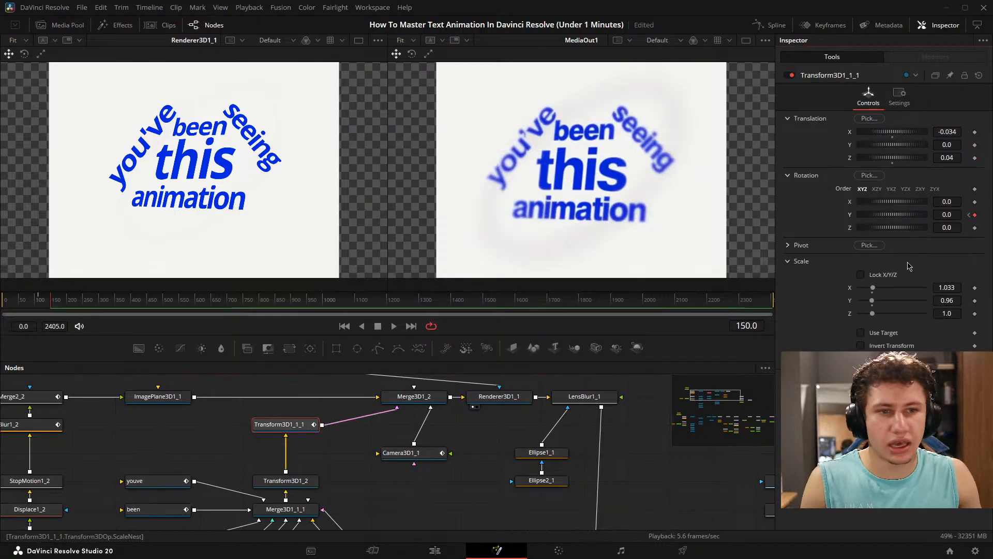
pyautogui.moveTo(949, 215); pyautogui.dragTo(957, 215)
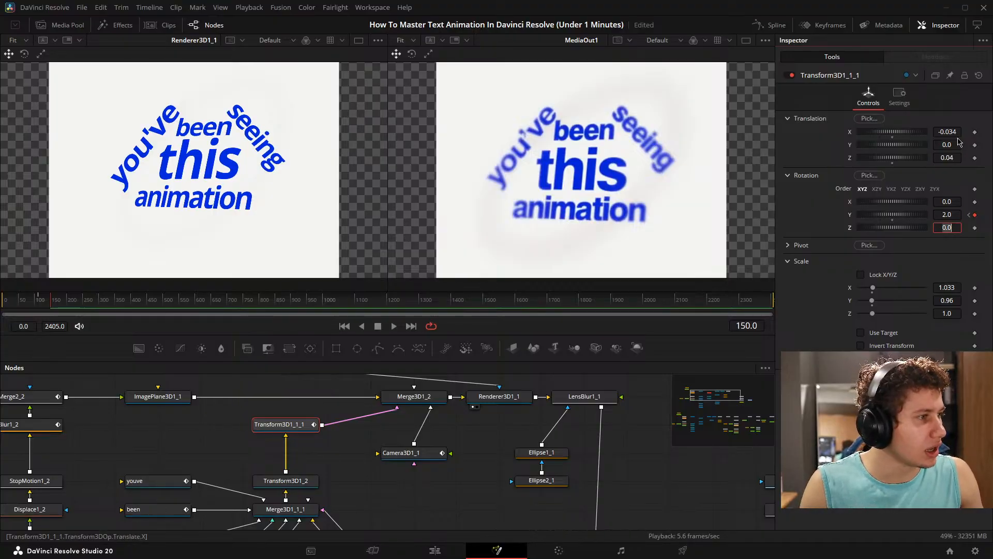
# - Set Camera3D1_1's X translation to 0.198 at frame 150
pyautogui.click(415, 455)
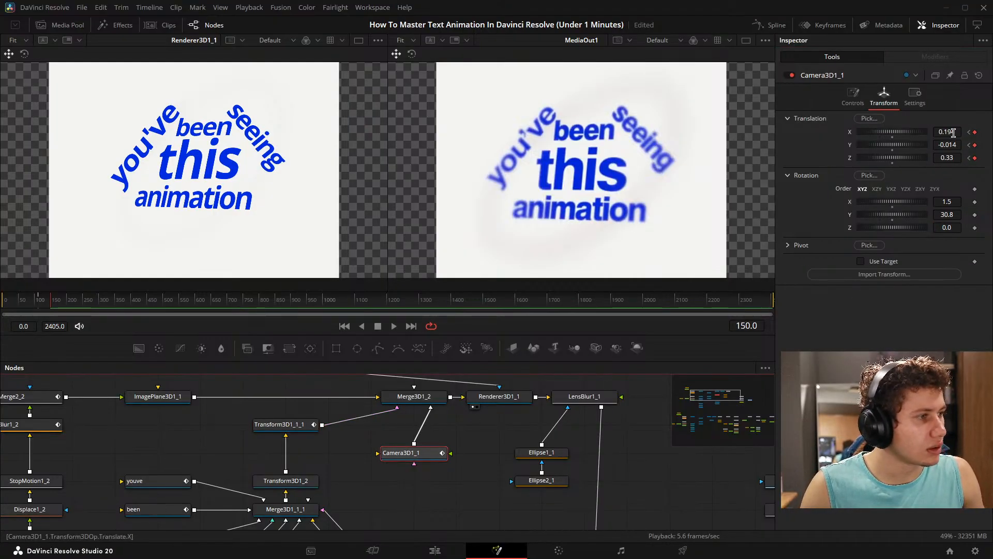
pyautogui.moveTo(953, 133); pyautogui.dragTo(957, 133)
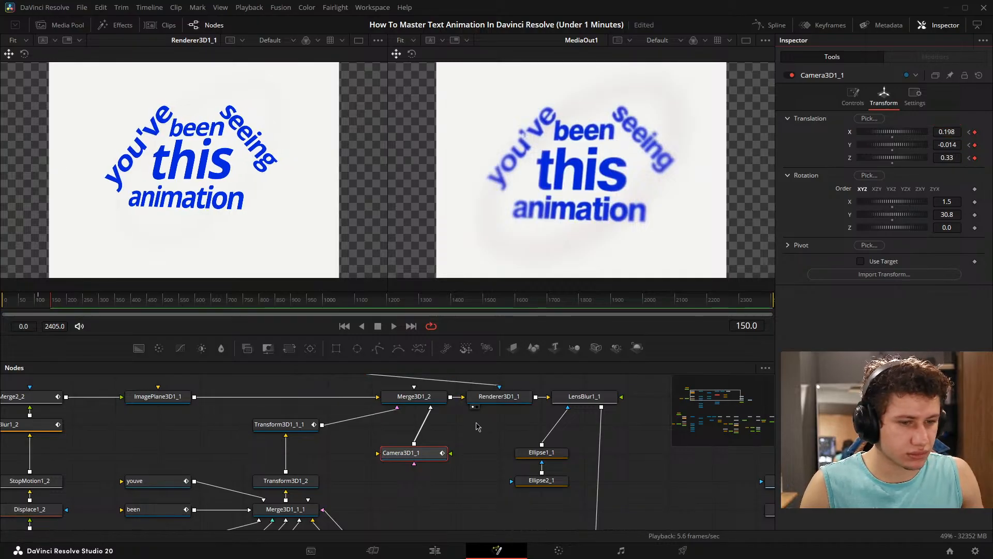
# - Set Transform3D1_1_1's translation to X -0.023, Y -0.003 and Z 0.06
pyautogui.click(274, 425)
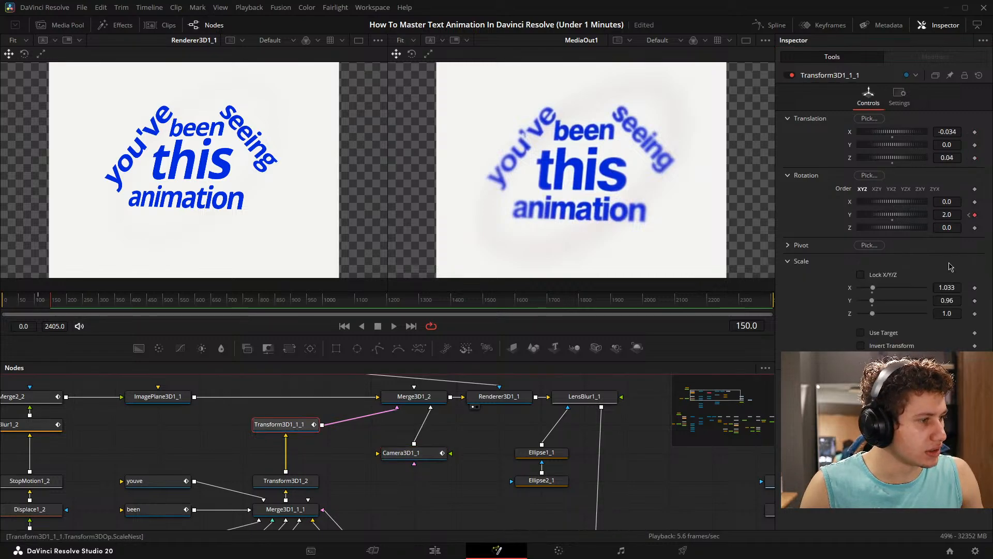
pyautogui.moveTo(955, 228); pyautogui.dragTo(949, 227)
pyautogui.hotkey('ctrl', 'z')
pyautogui.moveTo(954, 157); pyautogui.dragTo(958, 132)
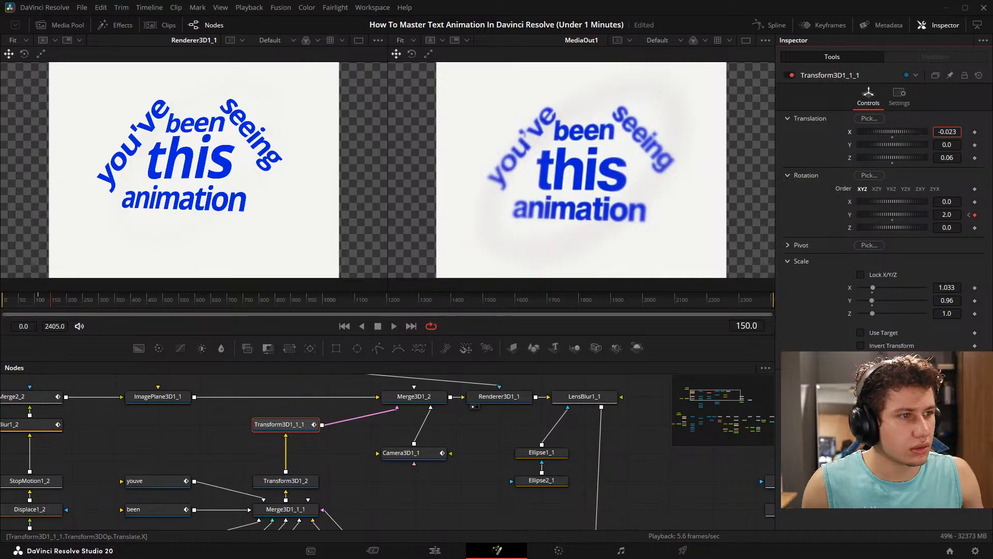
pyautogui.moveTo(957, 145); pyautogui.dragTo(955, 145)
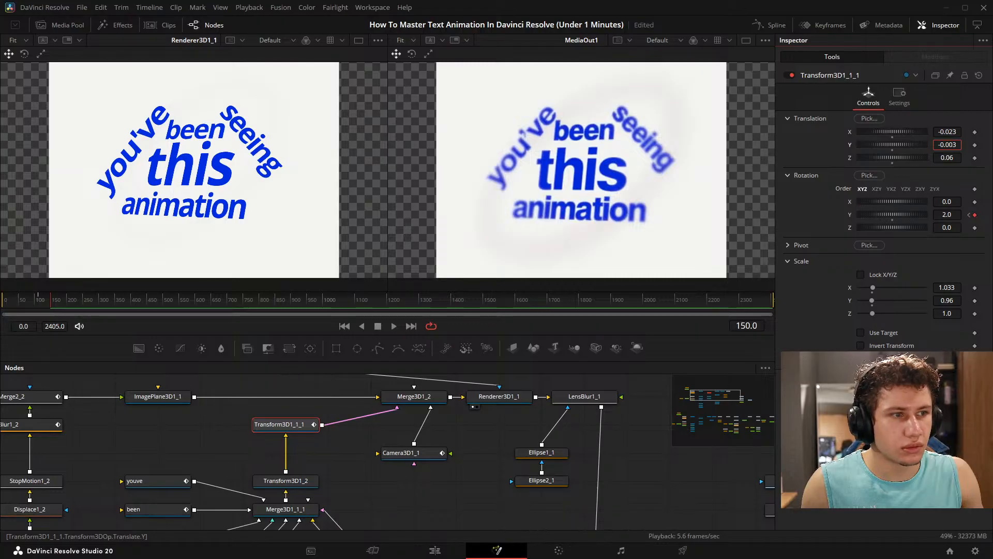
pyautogui.click(425, 510)
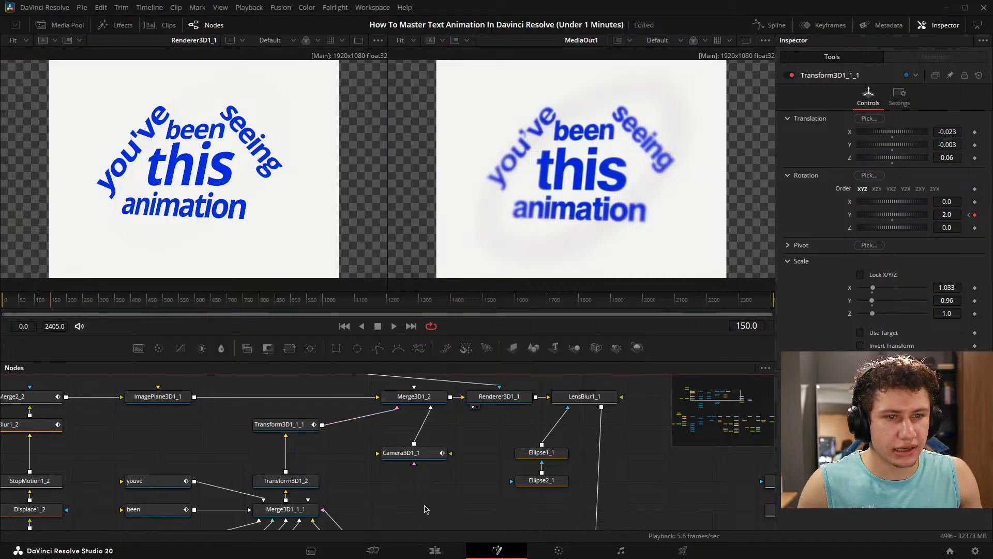
# - Preview the text rotation by scrubbing back and playing the animation through to frame 156
pyautogui.moveTo(45, 303); pyautogui.dragTo(37, 303)
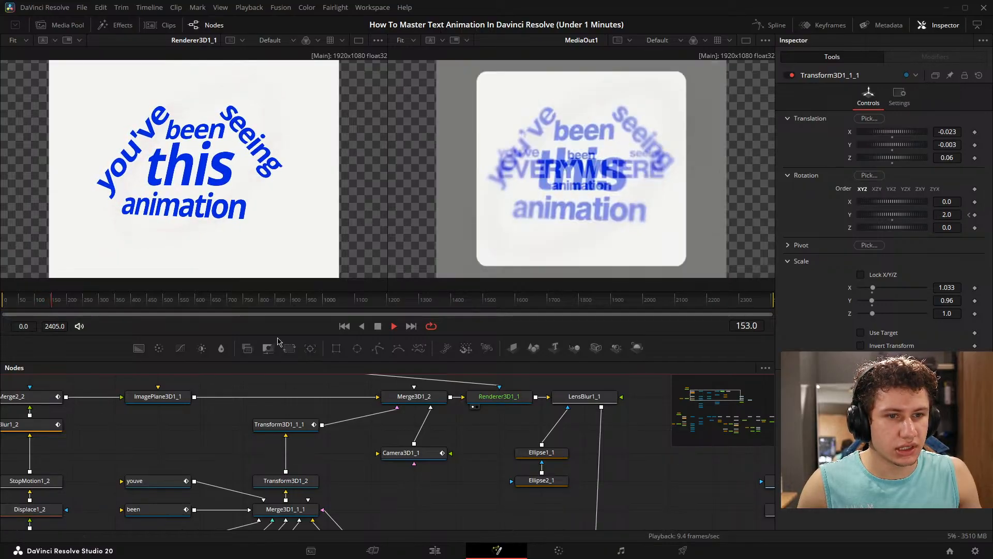
pyautogui.press('space')
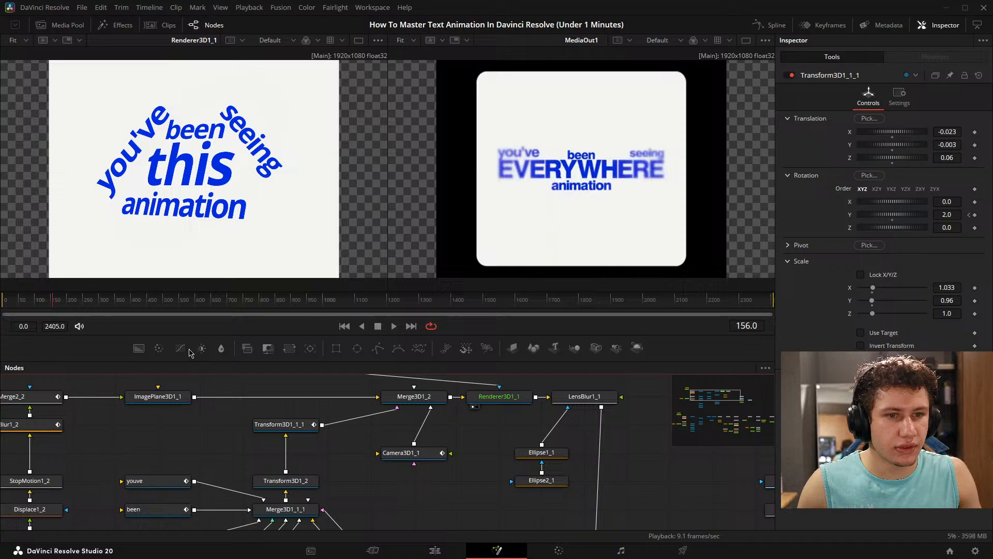
# - Show Transform3D1_1_1 in the first viewer with its 3D text and transform gizmo in view
pyautogui.click(403, 459)
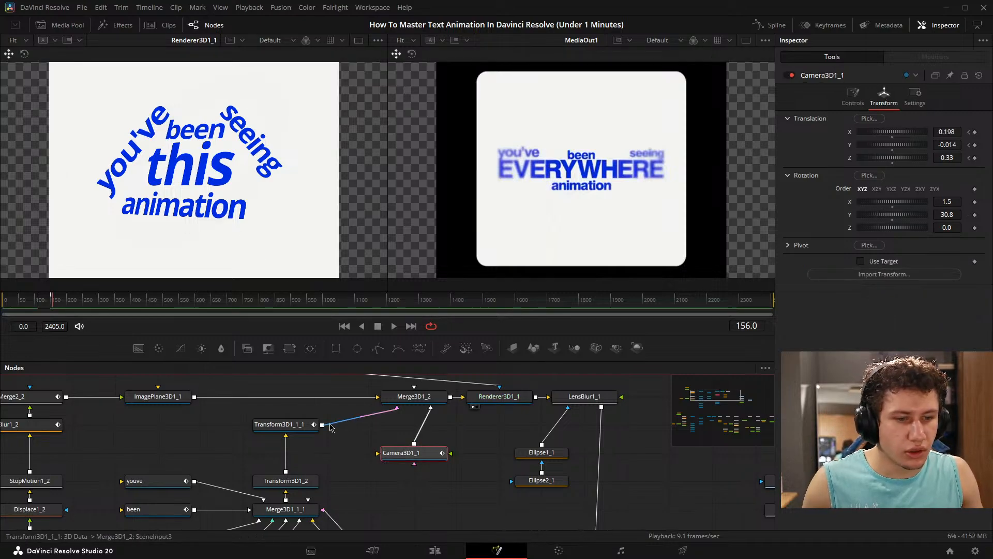
pyautogui.click(303, 425)
pyautogui.scroll(-5, 285, 163)
pyautogui.moveTo(283, 169); pyautogui.dragTo(255, 200)
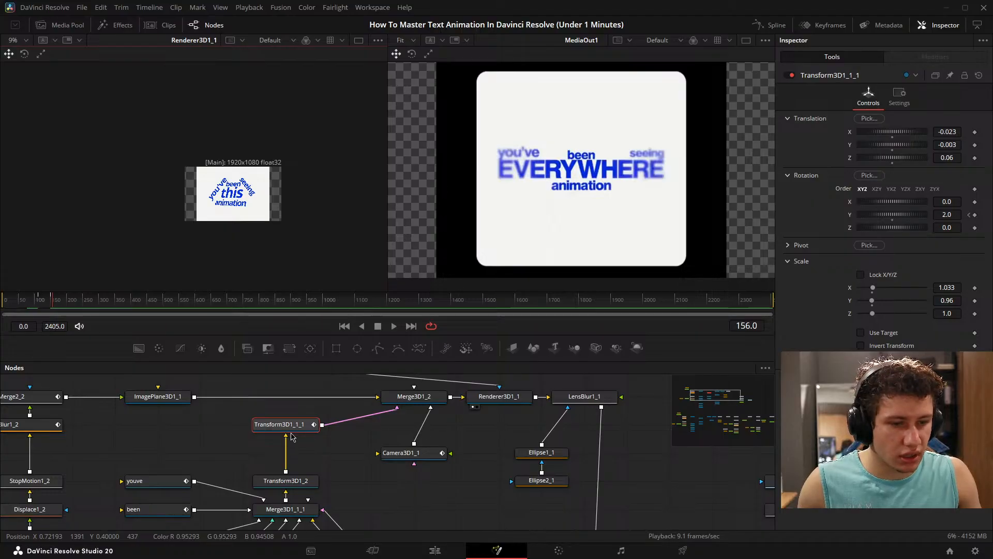
pyautogui.press('1')
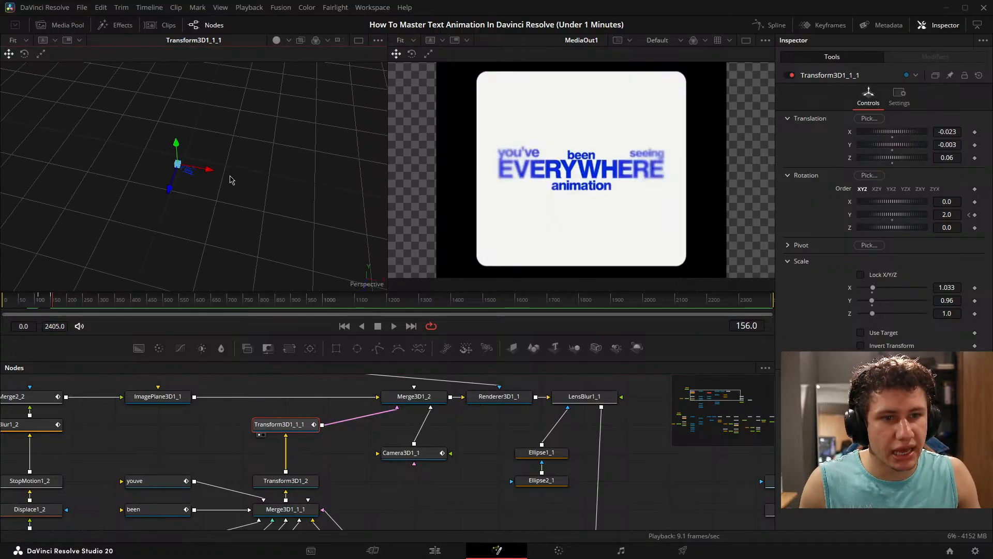
pyautogui.moveTo(145, 203); pyautogui.dragTo(184, 240)
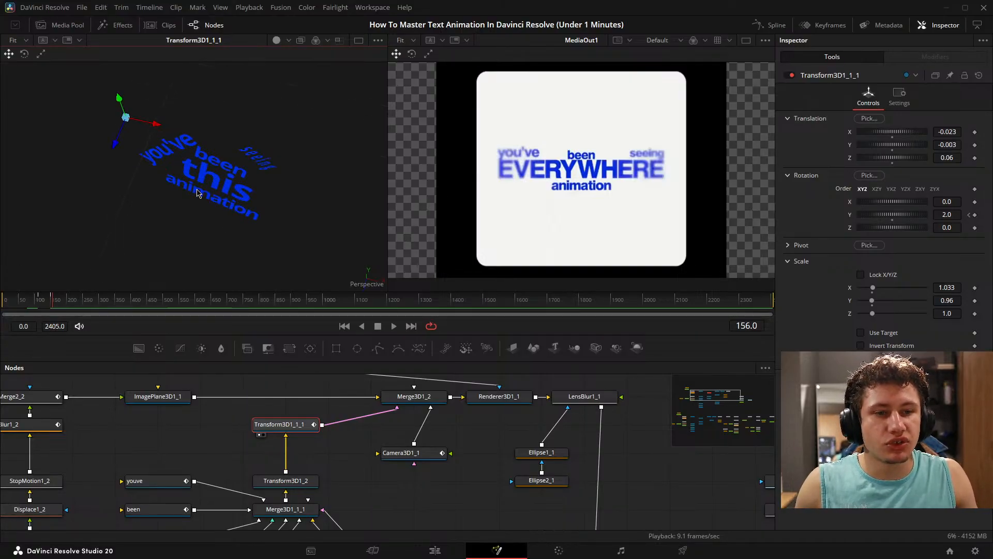
pyautogui.moveTo(149, 159); pyautogui.dragTo(235, 67)
pyautogui.rightClick(245, 58)
pyautogui.moveTo(135, 213); pyautogui.dragTo(117, 193)
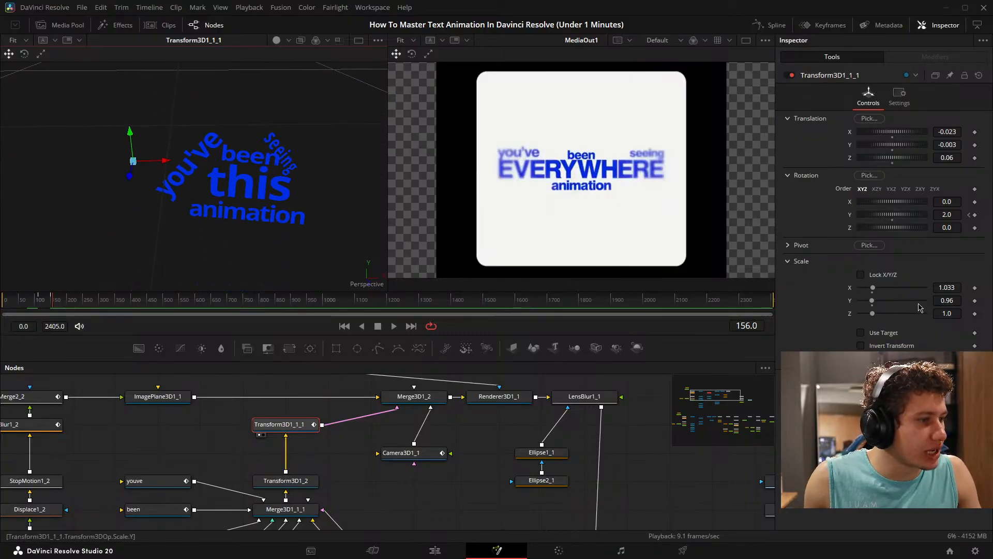
# - Set Transform3D1_1_1's pivot to X 0.062 and Y -0.006
pyautogui.click(788, 245)
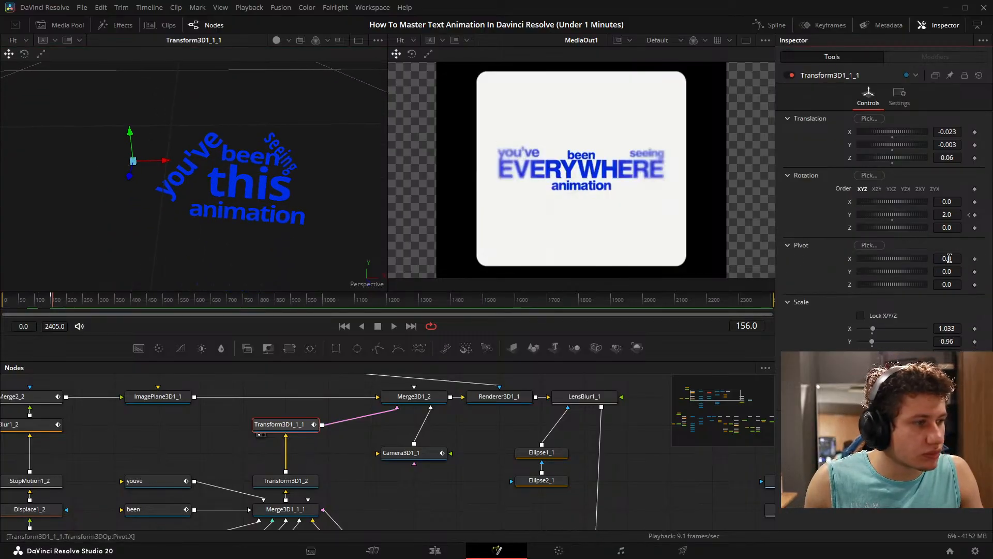
pyautogui.moveTo(949, 258); pyautogui.dragTo(982, 258)
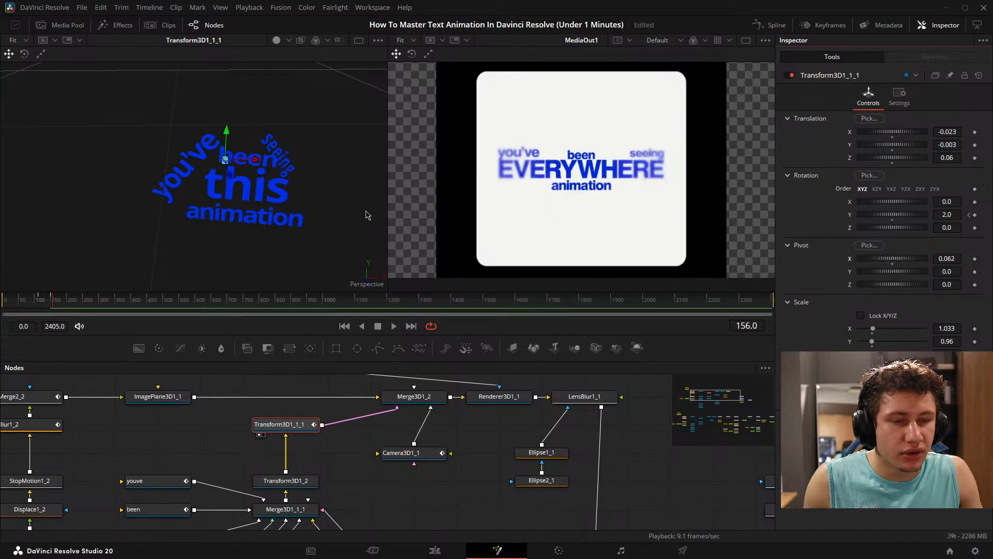
pyautogui.moveTo(367, 215); pyautogui.dragTo(302, 174)
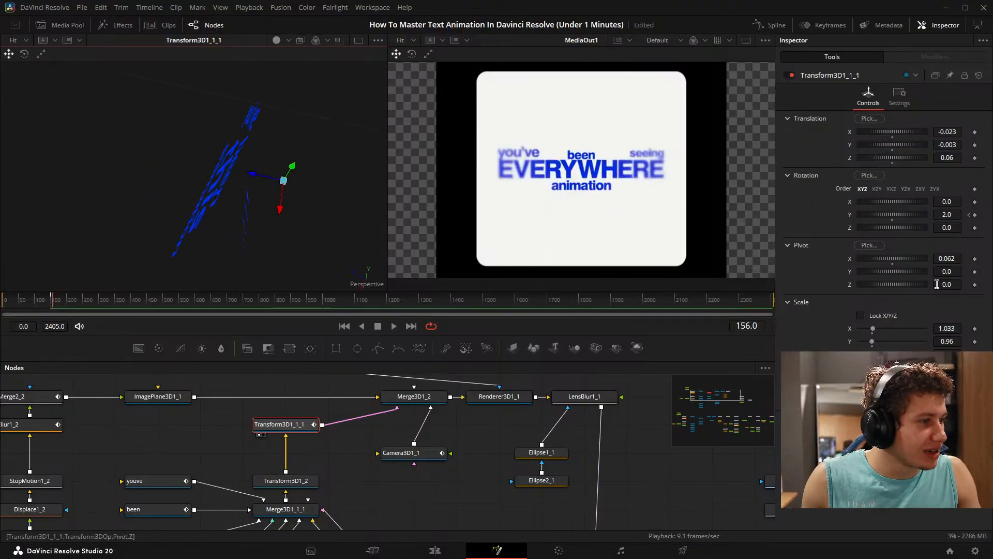
pyautogui.moveTo(952, 271); pyautogui.dragTo(949, 271)
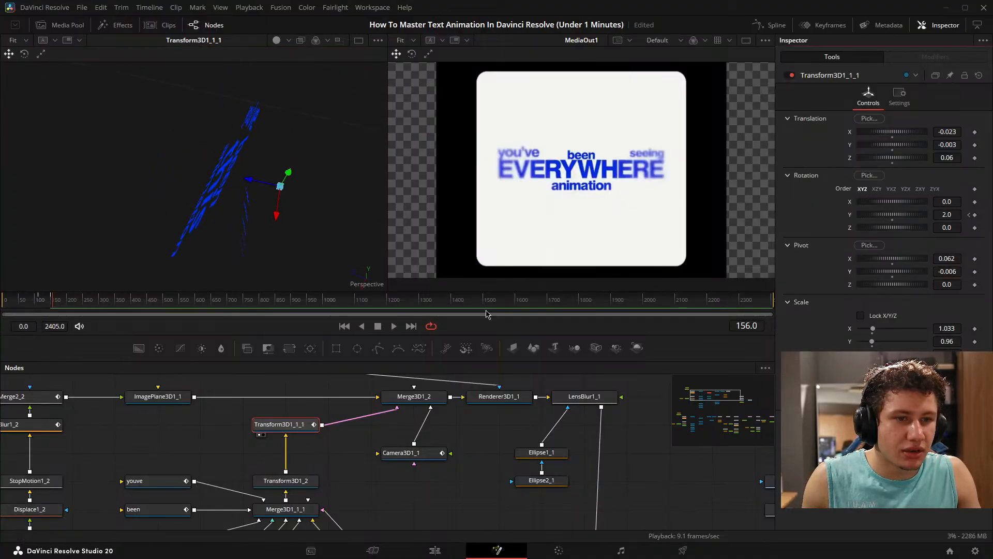
# - Test a Z rotation of -1.2 on Transform3D1_1_1 in a side view and reset it to 0.0
pyautogui.moveTo(277, 252); pyautogui.dragTo(312, 92)
pyautogui.rightClick(312, 93)
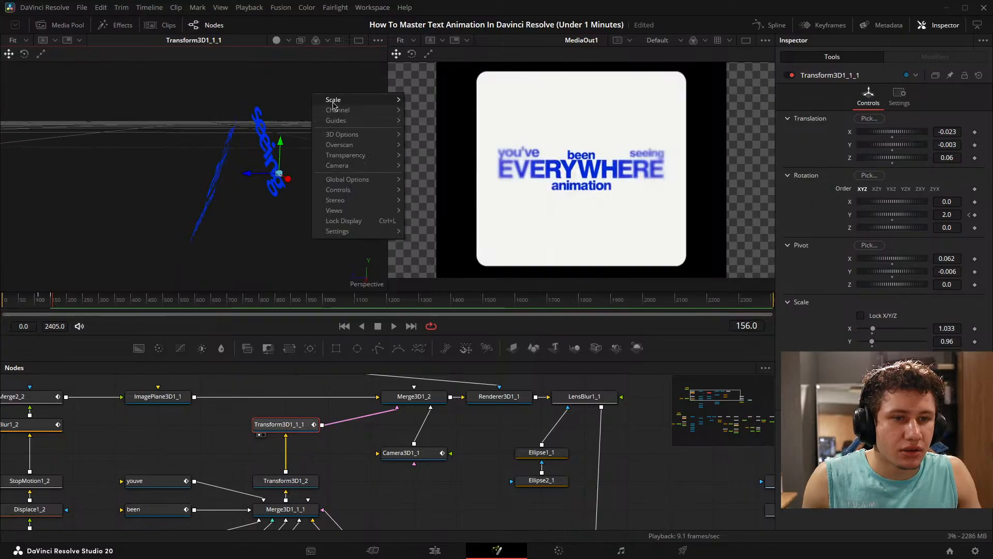
pyautogui.click(956, 228)
pyautogui.moveTo(957, 228); pyautogui.dragTo(954, 226)
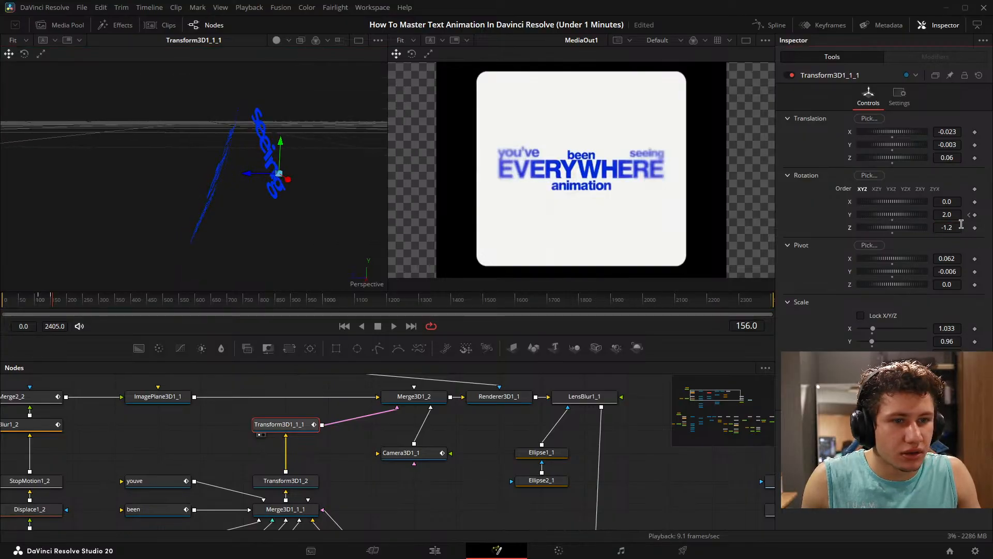
pyautogui.doubleClick(851, 229)
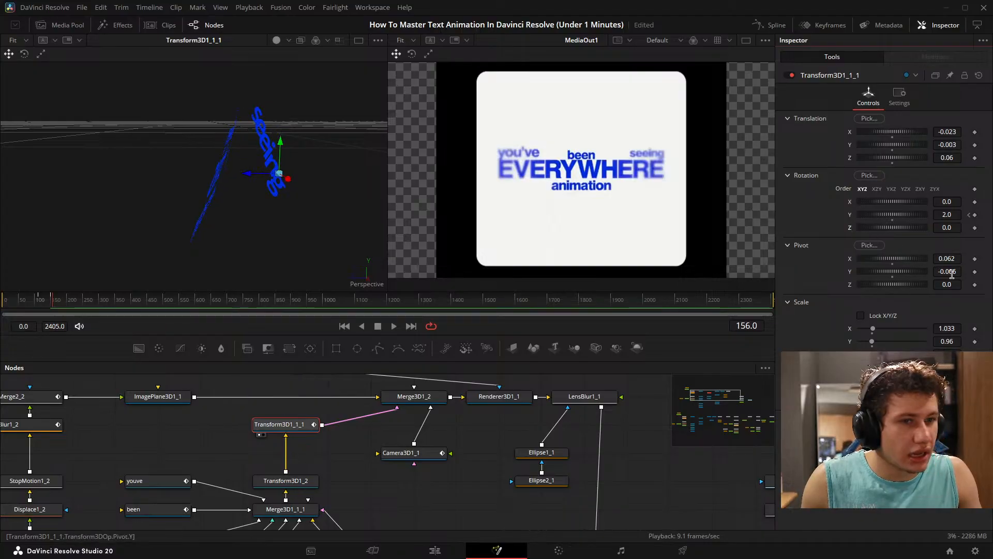
# - Set Transform3D1_1_1's pivot Z to 0.023 and save the project
pyautogui.moveTo(951, 274); pyautogui.dragTo(969, 284)
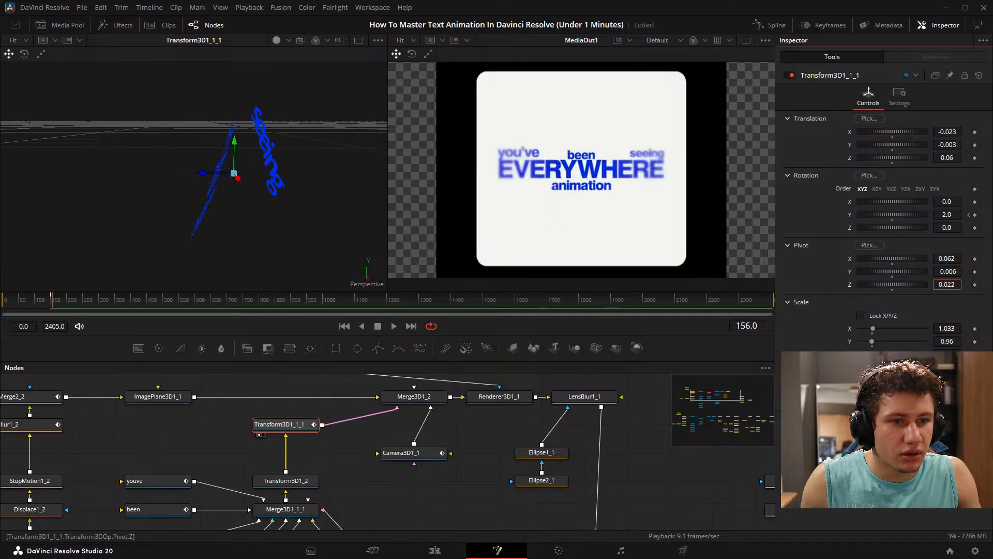
pyautogui.click(428, 493)
pyautogui.hotkey('ctrl', 's')
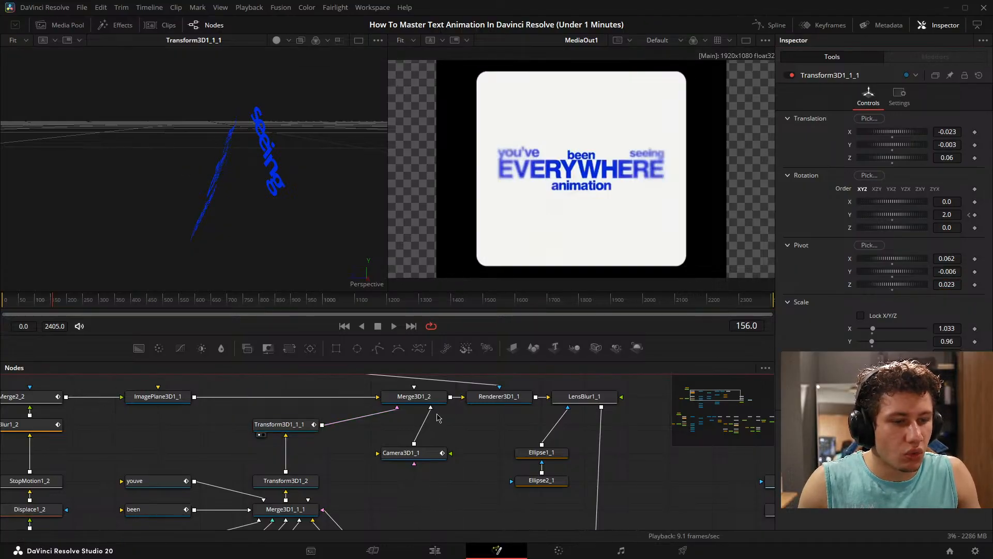
# - Show Renderer3D1_1 in the first viewer and play the animation from near its start up to frame 150
pyautogui.moveTo(506, 398); pyautogui.dragTo(269, 195)
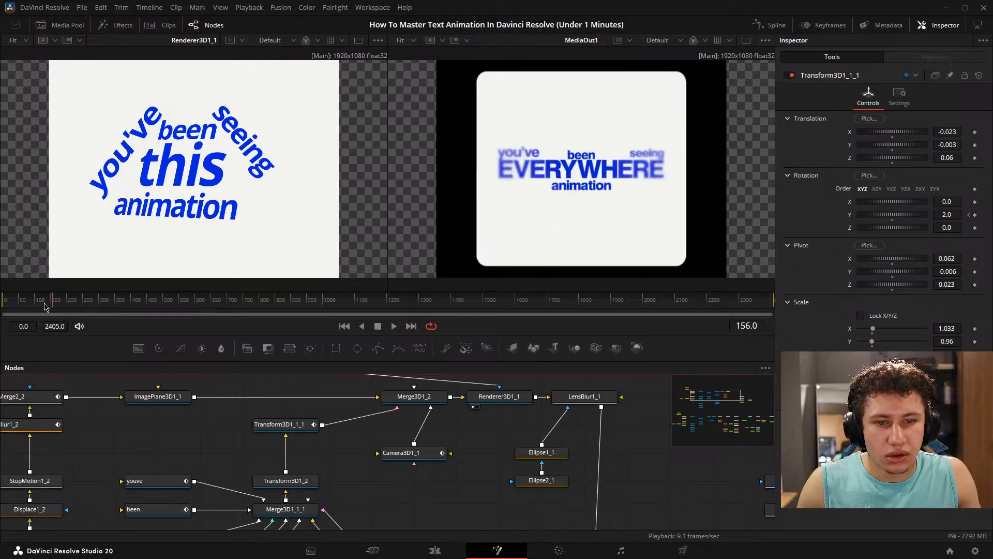
pyautogui.moveTo(45, 304); pyautogui.dragTo(10, 305)
pyautogui.press('space')
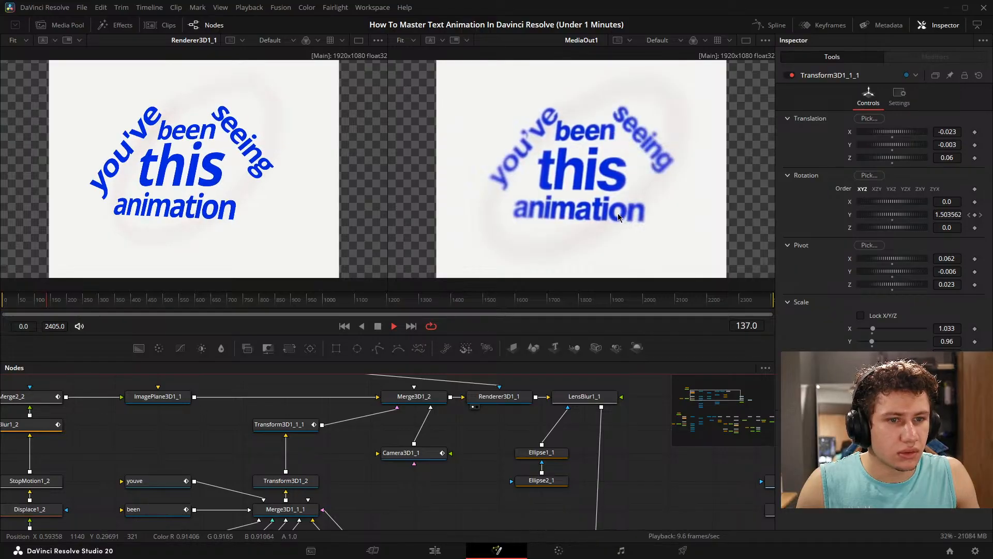
pyautogui.press('space')
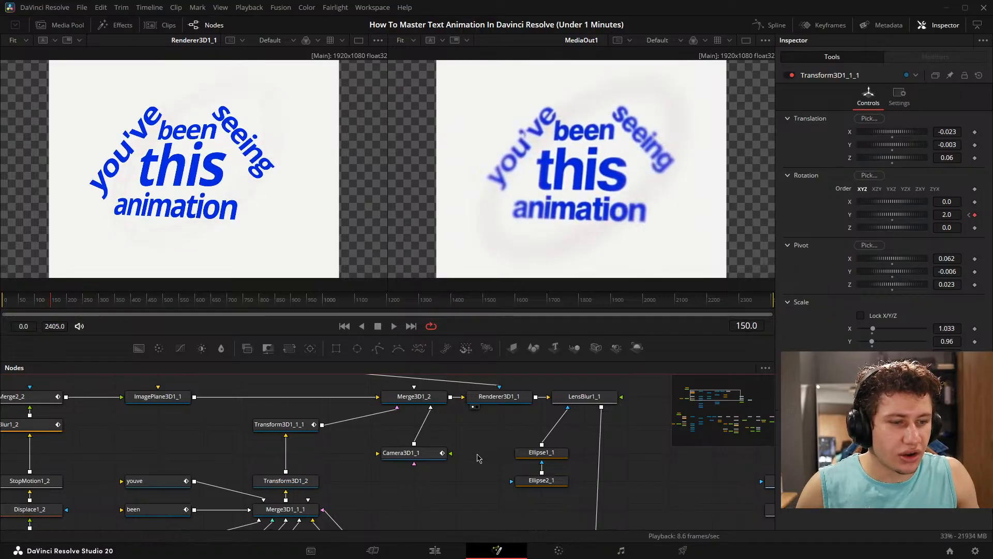
# - At frame 150, set Transform3D1_1_1's rotation to X 1.9, Y 4.2 and Z 0.0
pyautogui.click(282, 424)
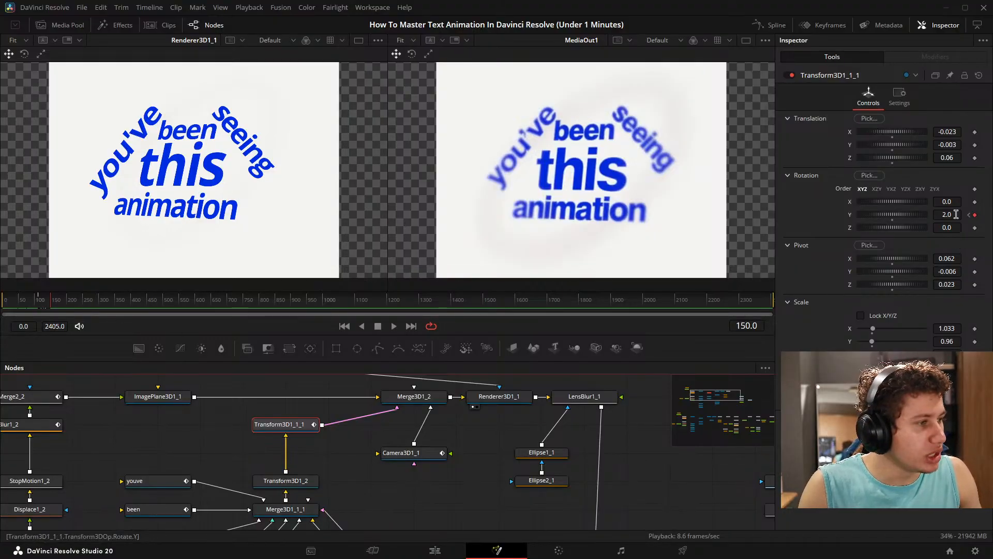
pyautogui.moveTo(955, 215); pyautogui.dragTo(962, 214)
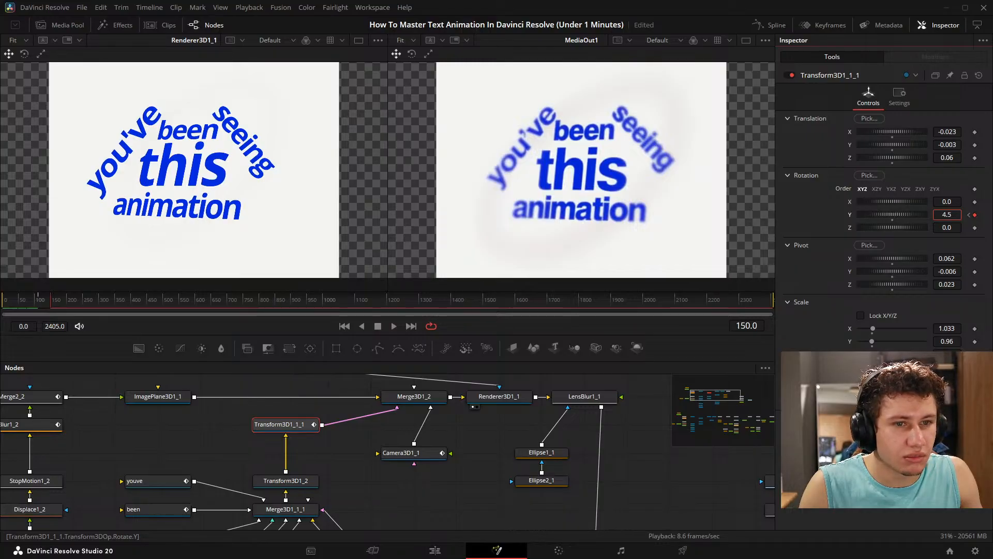
pyautogui.moveTo(963, 215); pyautogui.dragTo(956, 204)
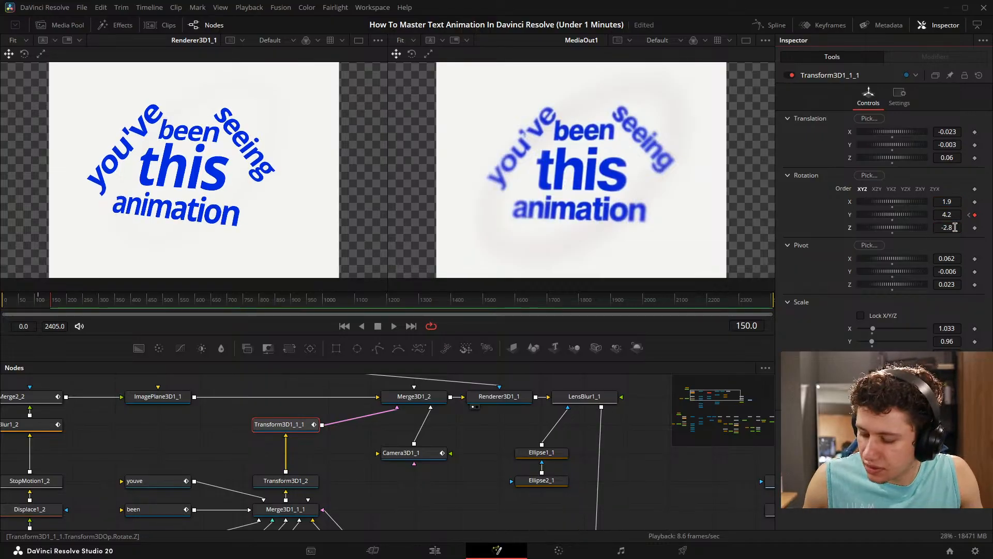
# - Set the tracking of the Animation_1 text to 0.957
pyautogui.moveTo(322, 444); pyautogui.dragTo(361, 374)
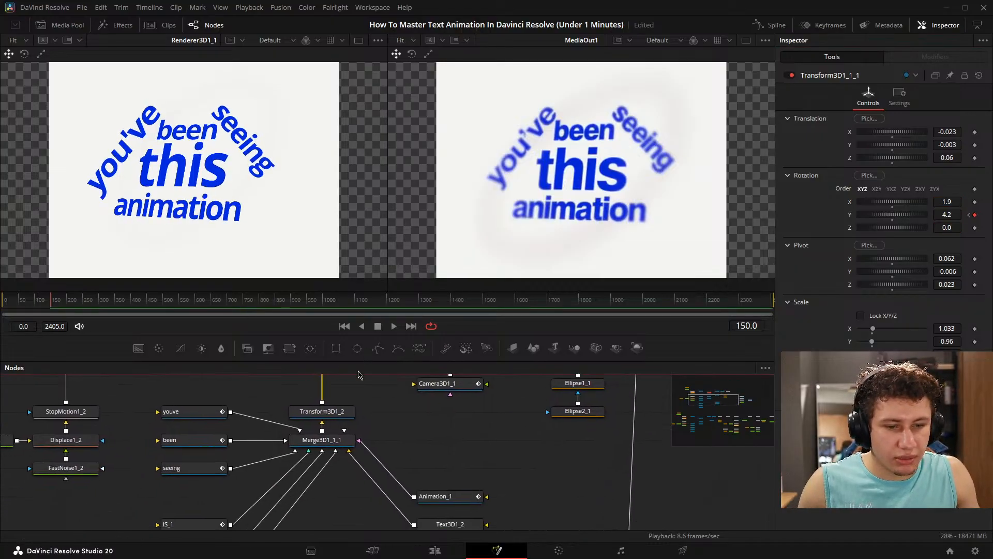
pyautogui.moveTo(238, 451); pyautogui.dragTo(241, 348)
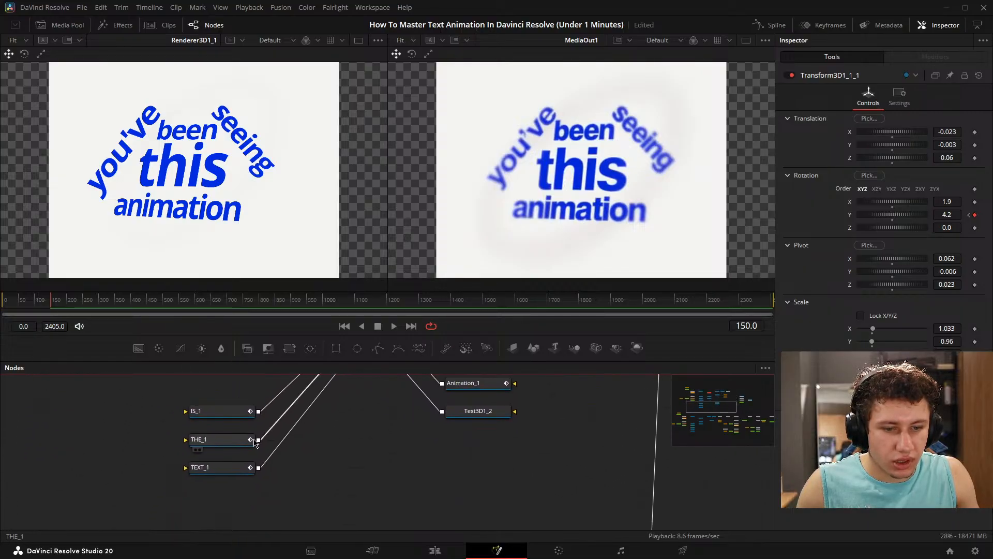
pyautogui.click(222, 468)
pyautogui.click(806, 96)
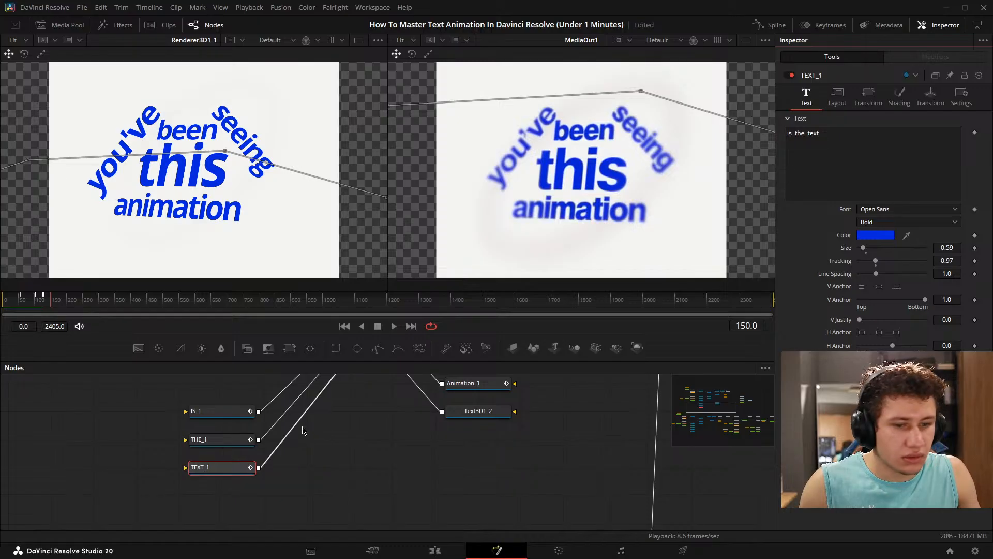
pyautogui.moveTo(310, 413); pyautogui.dragTo(209, 481)
pyautogui.click(401, 454)
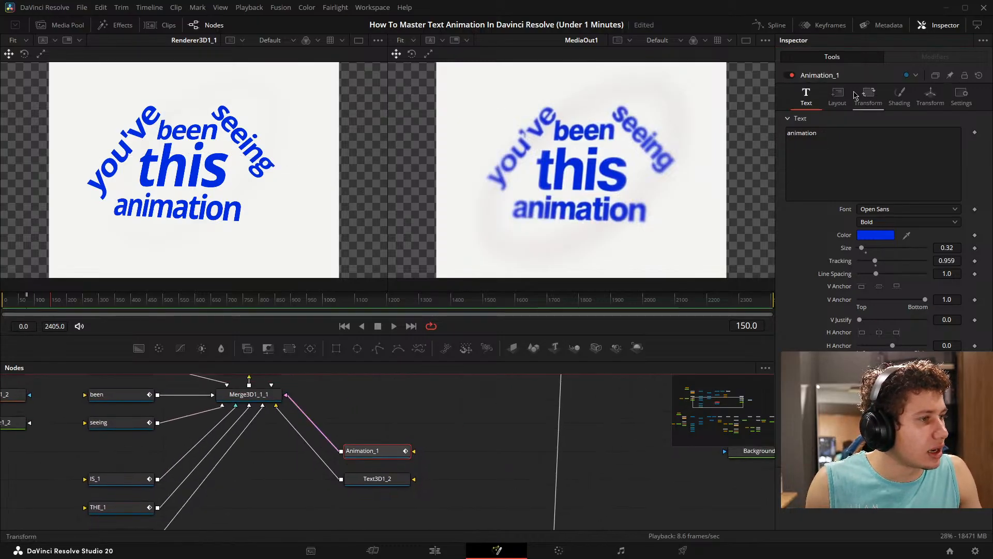
pyautogui.click(837, 97)
pyautogui.click(879, 104)
pyautogui.click(900, 96)
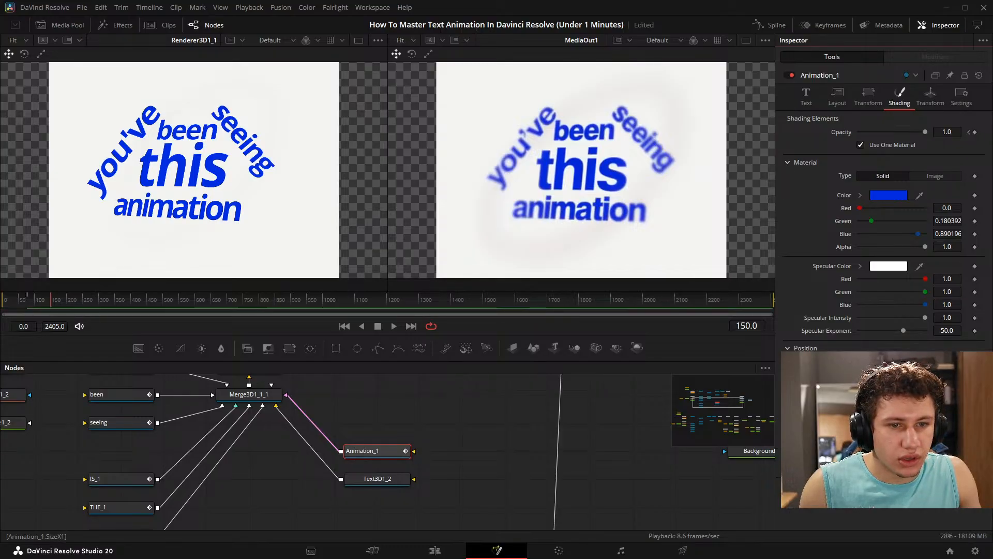
pyautogui.click(806, 96)
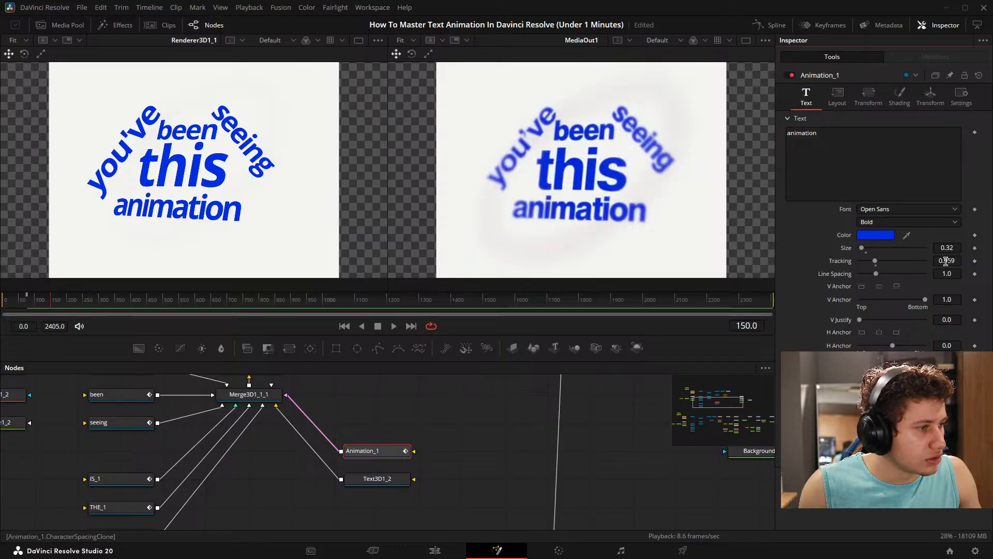
pyautogui.click(946, 260)
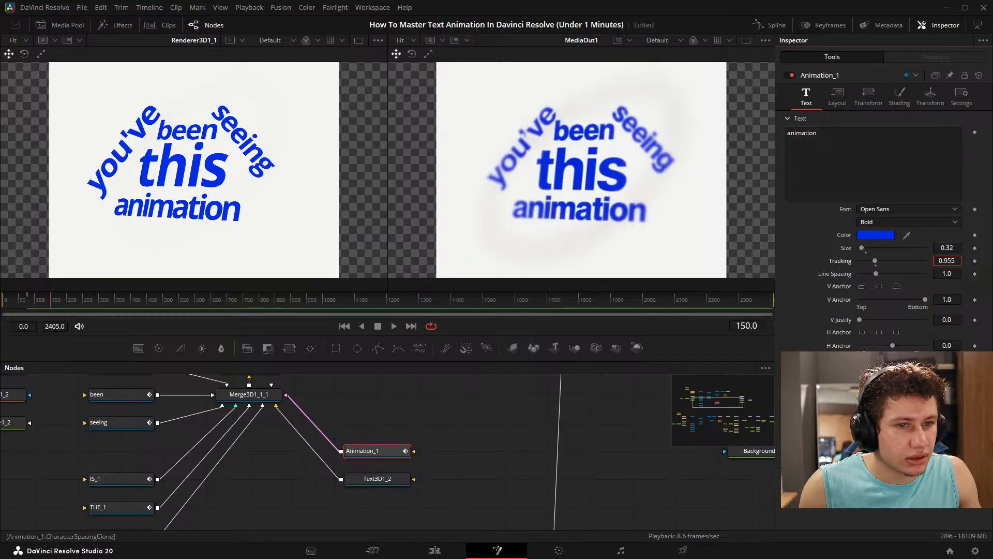
pyautogui.moveTo(946, 261); pyautogui.dragTo(947, 261)
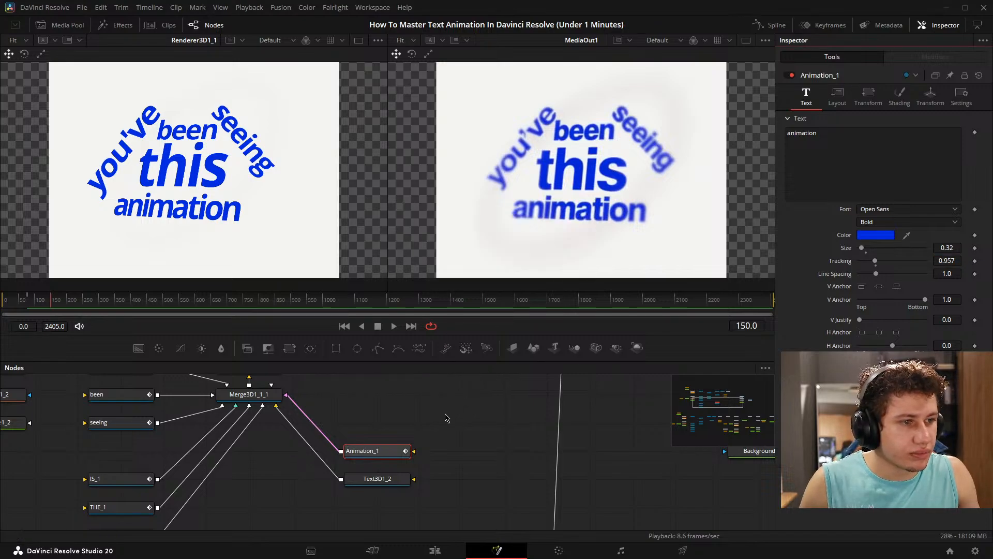
pyautogui.click(518, 434)
# - Show Merge7 in the first viewer and play from frame 84 through the scene to compare it with MediaOut1
pyautogui.moveTo(38, 300); pyautogui.dragTo(29, 301)
pyautogui.scroll(-5, 621, 433)
pyautogui.moveTo(656, 482); pyautogui.dragTo(262, 259)
pyautogui.scroll(5, 491, 451)
pyautogui.moveTo(281, 419); pyautogui.dragTo(293, 431)
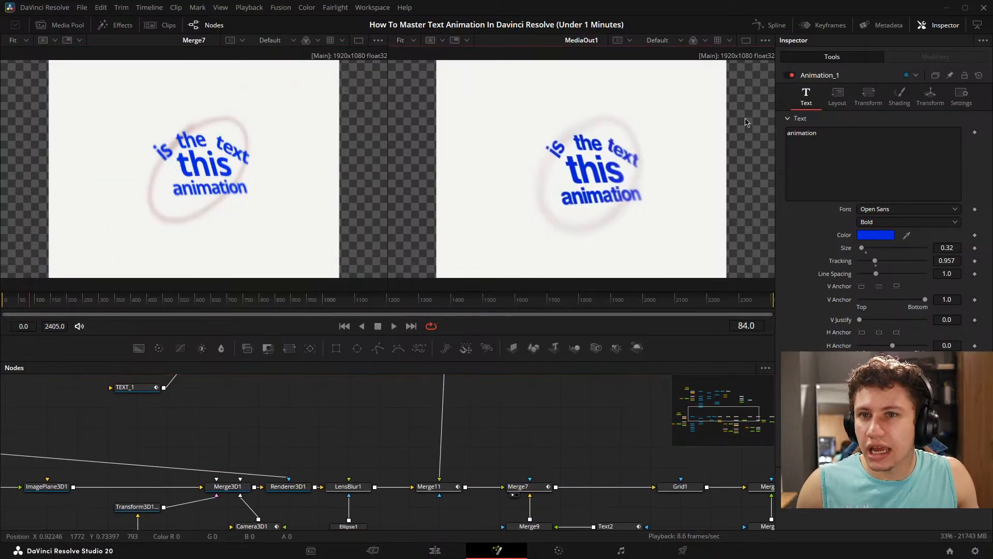
pyautogui.press('space')
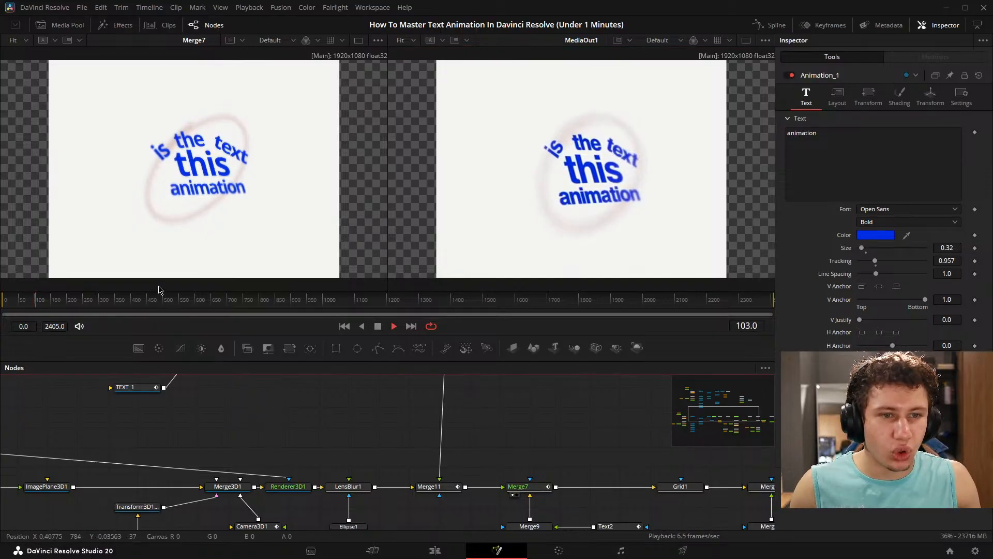
pyautogui.press('space')
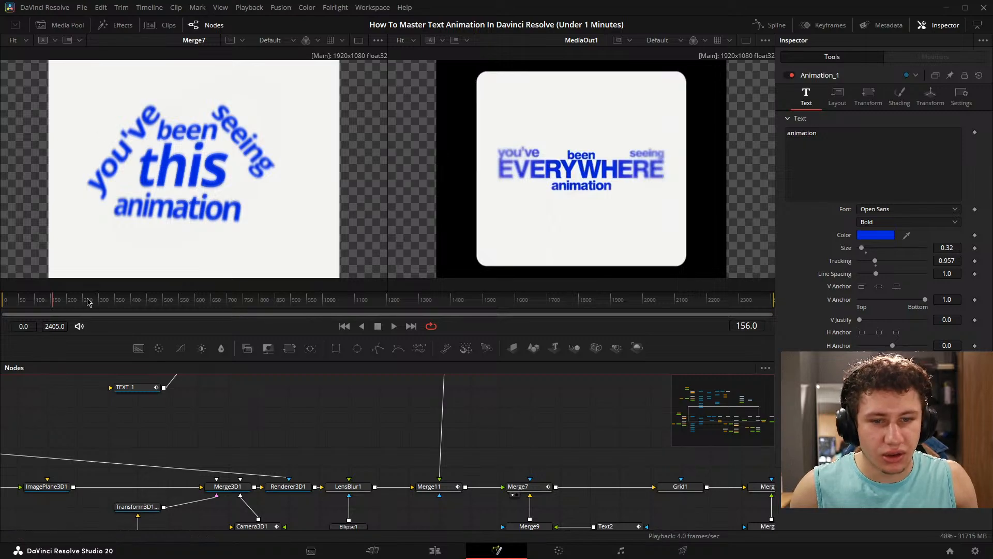
# - Check the frames around the transition, stop at frame 151 and show Merge3 in the first viewer
pyautogui.moveTo(54, 307)
pyautogui.mouseDown()
pyautogui.moveTo(11, 310)
pyautogui.moveTo(53, 310)
pyautogui.mouseUp()
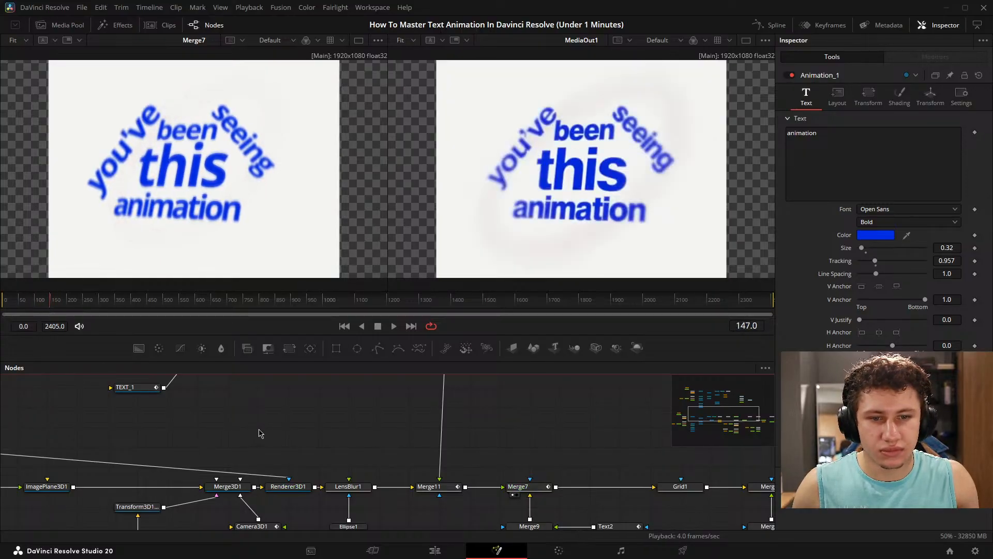
pyautogui.moveTo(471, 434); pyautogui.dragTo(408, 415)
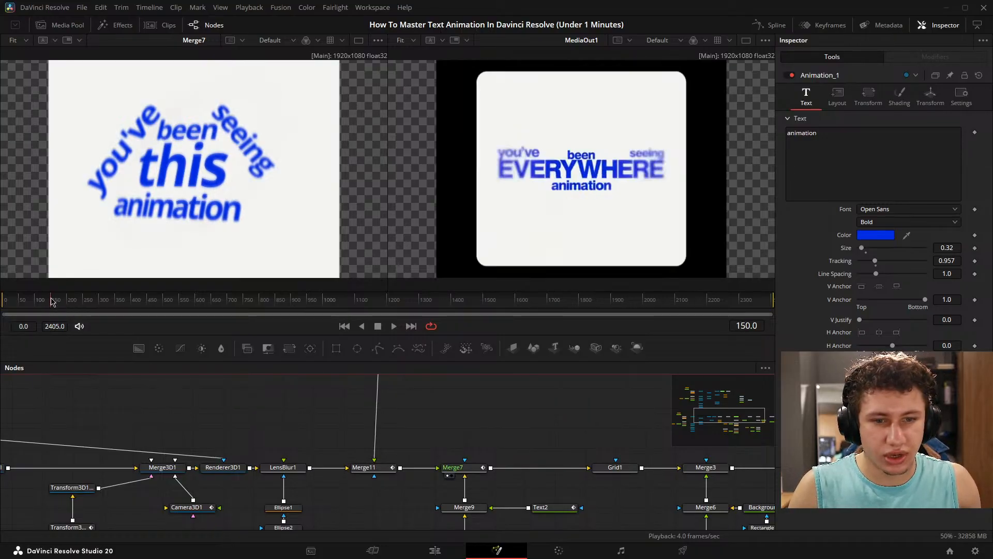
pyautogui.moveTo(51, 301); pyautogui.dragTo(54, 304)
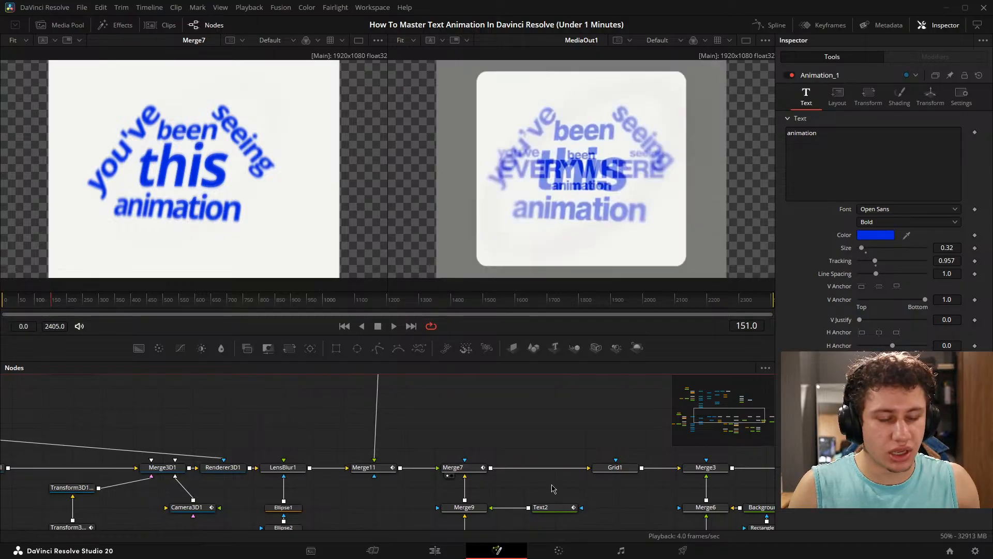
pyautogui.moveTo(607, 451); pyautogui.dragTo(255, 277)
pyautogui.scroll(-3, 378, 407)
pyautogui.scroll(2, 489, 443)
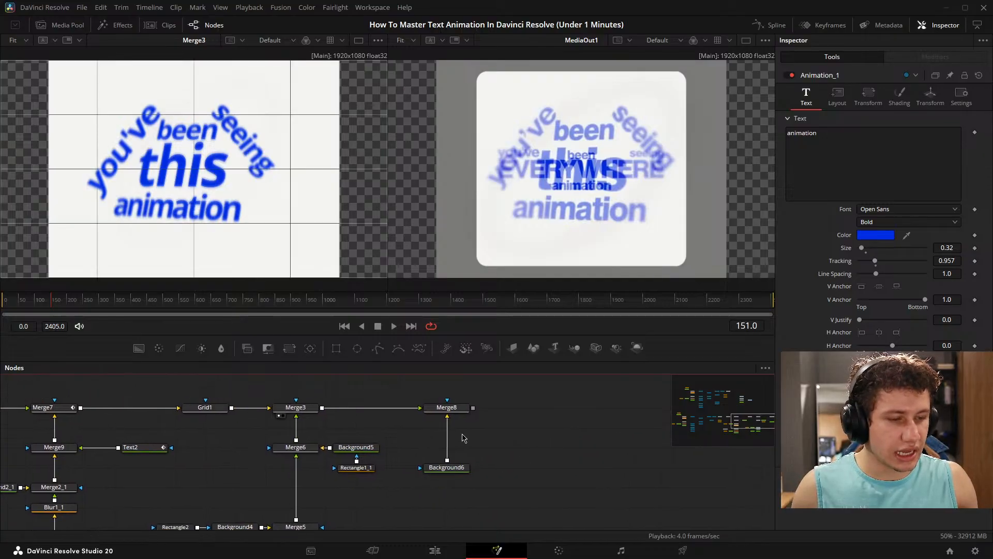
# - Show Merge5 in the second viewer and enlarge the node editor area
pyautogui.scroll(-3, 501, 428)
pyautogui.moveTo(501, 428); pyautogui.dragTo(435, 404)
pyautogui.scroll(3, 362, 438)
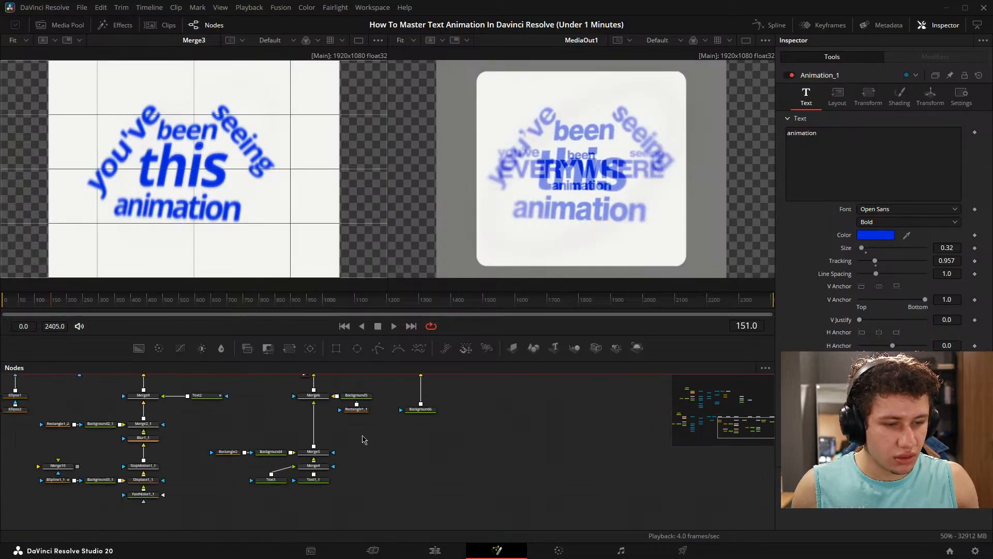
pyautogui.moveTo(302, 460); pyautogui.dragTo(595, 205)
pyautogui.scroll(-2, 481, 428)
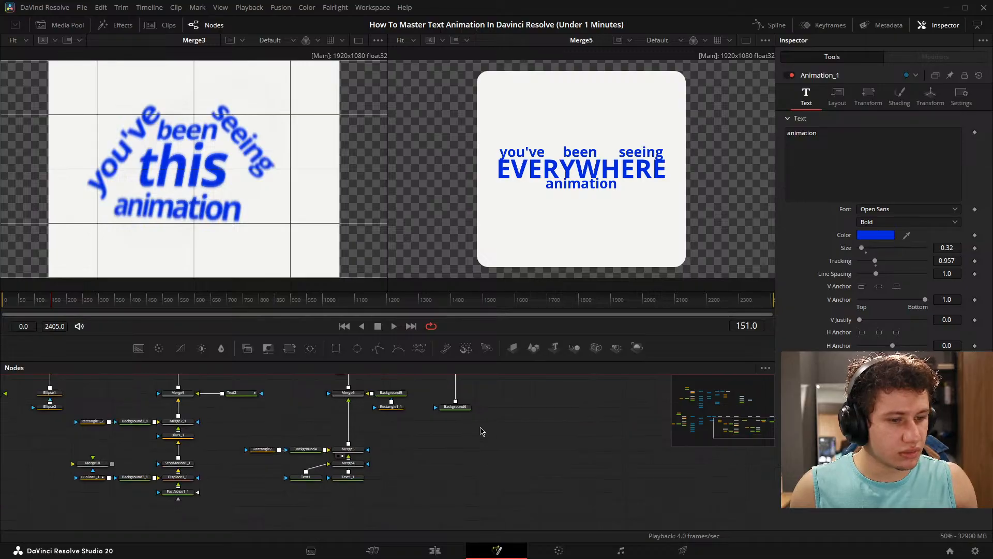
pyautogui.moveTo(481, 429); pyautogui.dragTo(399, 459)
pyautogui.moveTo(414, 336); pyautogui.dragTo(418, 261)
# - Try detaching Merge5 from Merge6, undo it, and show Merge6 in the second viewer
pyautogui.moveTo(362, 358); pyautogui.dragTo(395, 370)
pyautogui.moveTo(301, 381); pyautogui.dragTo(284, 462)
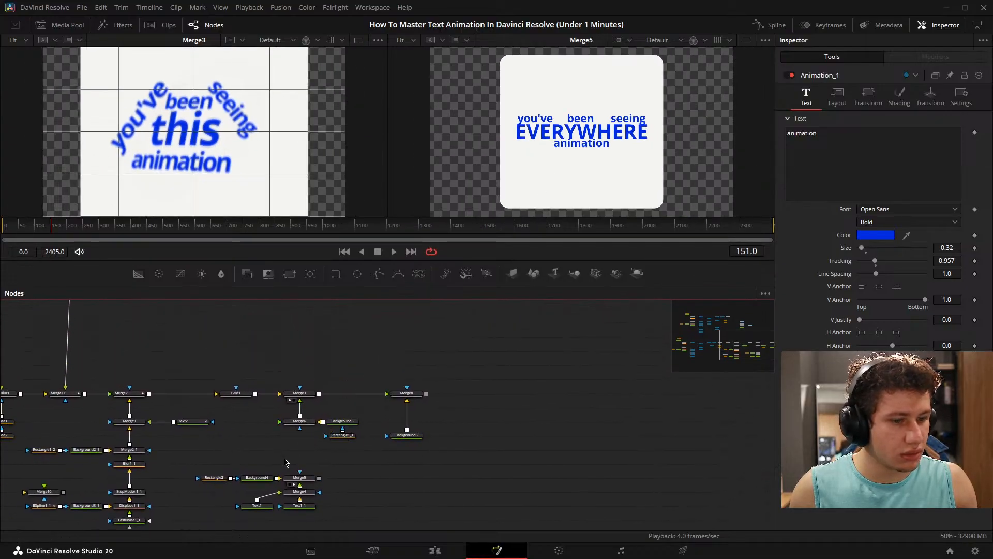
pyautogui.hotkey('ctrl', 'z')
pyautogui.moveTo(302, 422); pyautogui.dragTo(522, 189)
pyautogui.moveTo(330, 375); pyautogui.dragTo(461, 382)
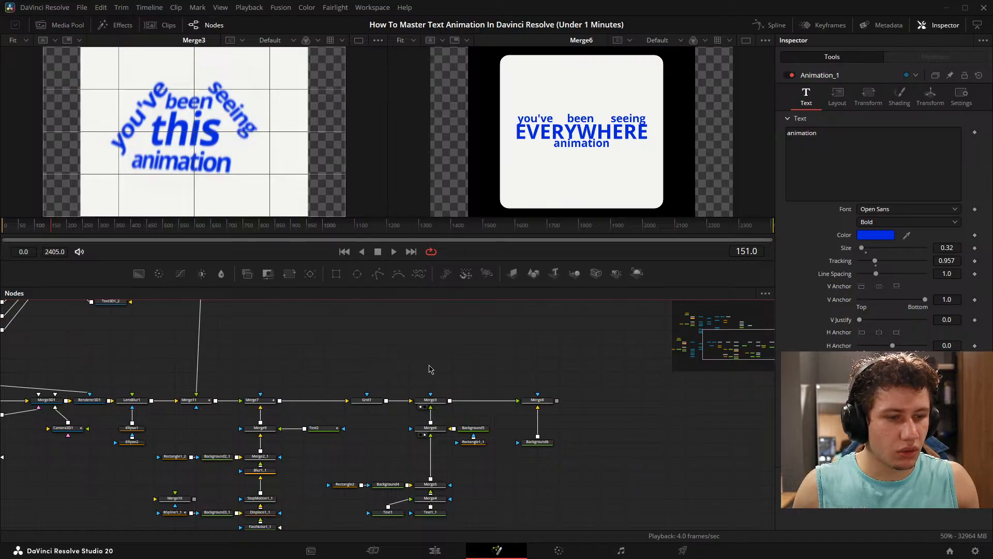
# - Rewire Merge3 with Merge6 as background and Grid1 as foreground, and set its Blend to 1.0
pyautogui.scroll(5, 429, 369)
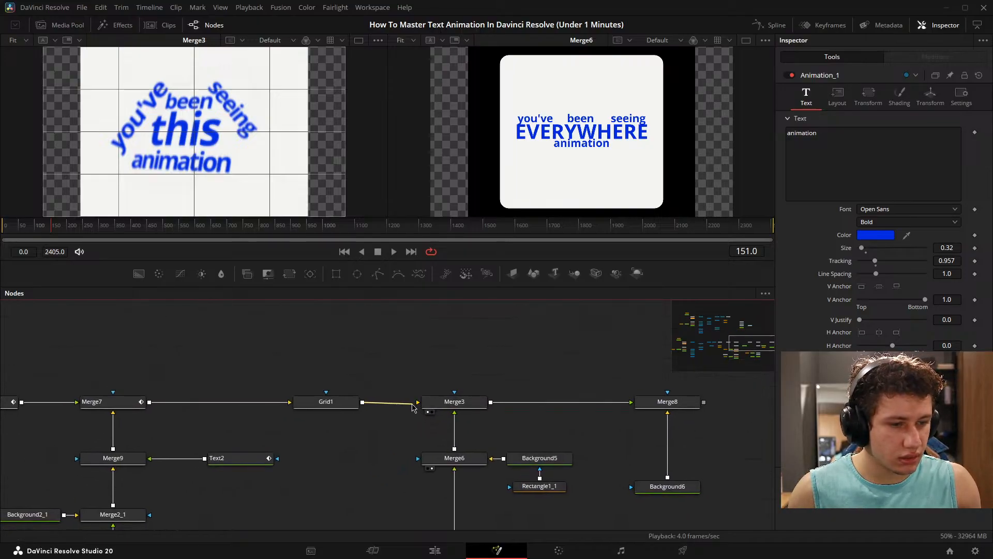
pyautogui.moveTo(412, 405); pyautogui.dragTo(451, 415)
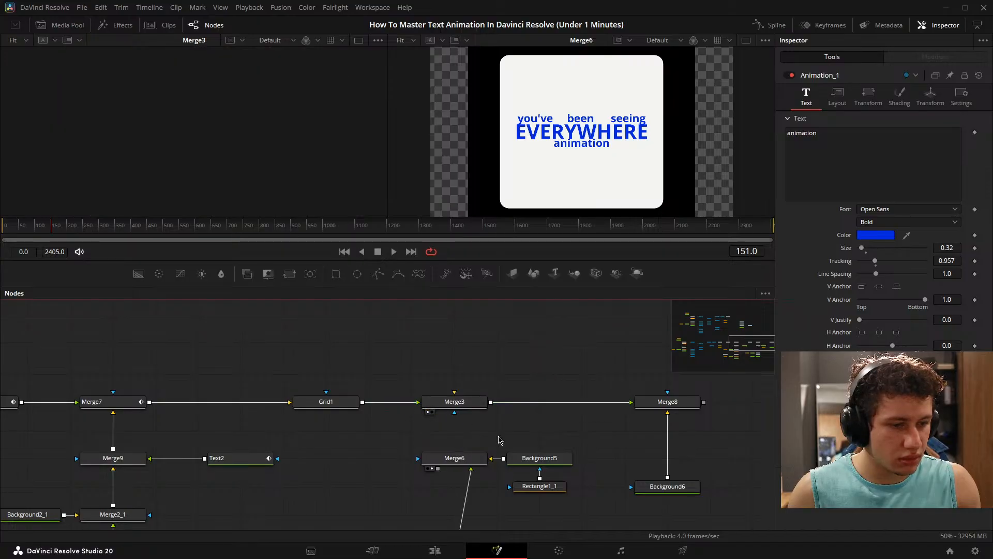
pyautogui.moveTo(441, 469); pyautogui.dragTo(454, 412)
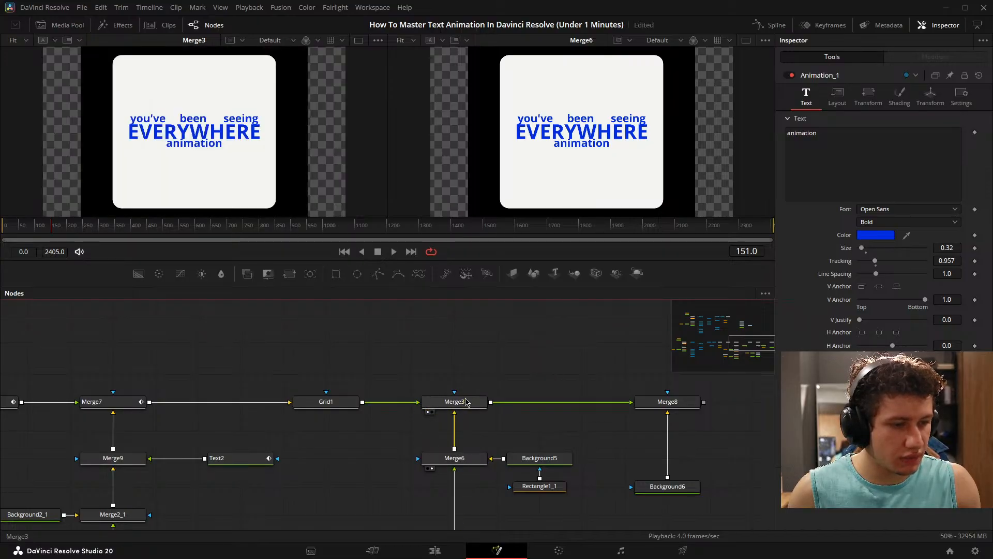
pyautogui.click(455, 408)
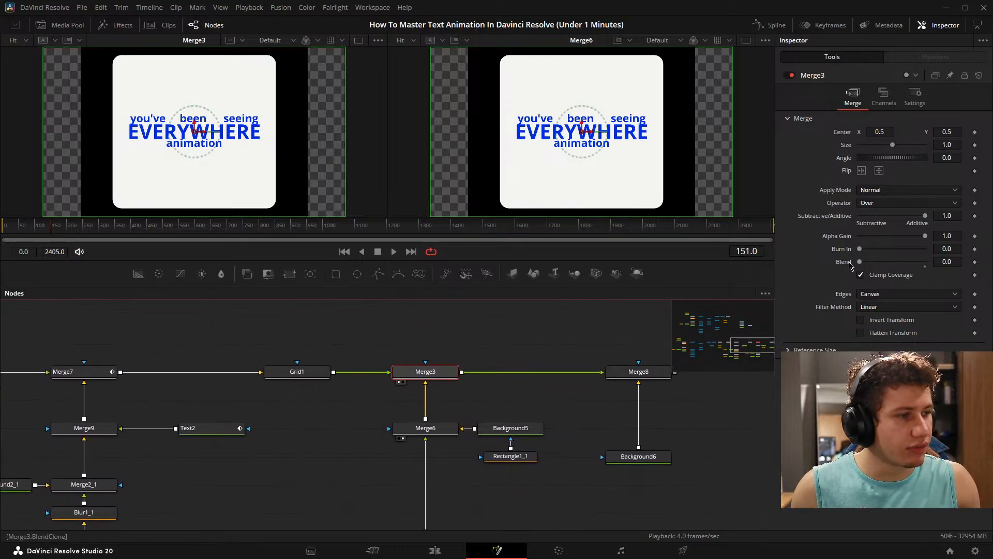
pyautogui.moveTo(860, 262); pyautogui.dragTo(972, 262)
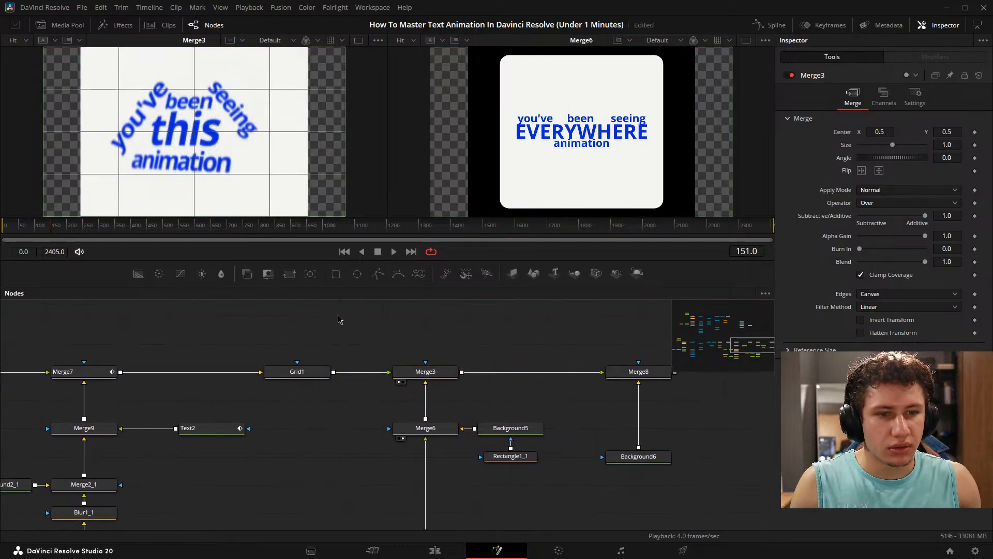
# - Show MediaOut1 in the second viewer and save the project
pyautogui.moveTo(538, 398); pyautogui.dragTo(1, 431)
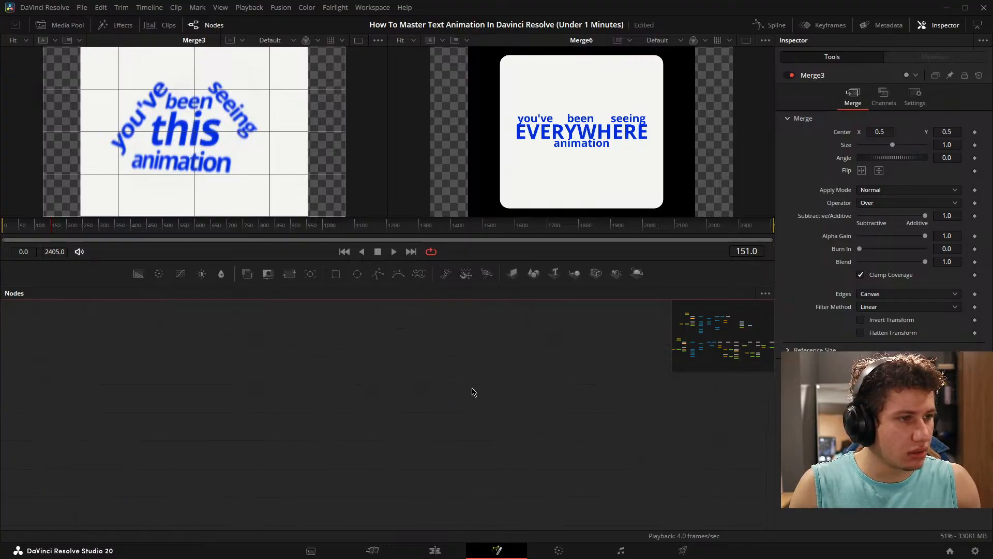
pyautogui.moveTo(505, 347); pyautogui.dragTo(18, 395)
pyautogui.scroll(-3, 580, 335)
pyautogui.scroll(-3, 580, 338)
pyautogui.moveTo(262, 396); pyautogui.dragTo(818, 452)
pyautogui.moveTo(483, 353); pyautogui.dragTo(534, 422)
pyautogui.scroll(3, 534, 422)
pyautogui.moveTo(589, 74); pyautogui.dragTo(589, 78)
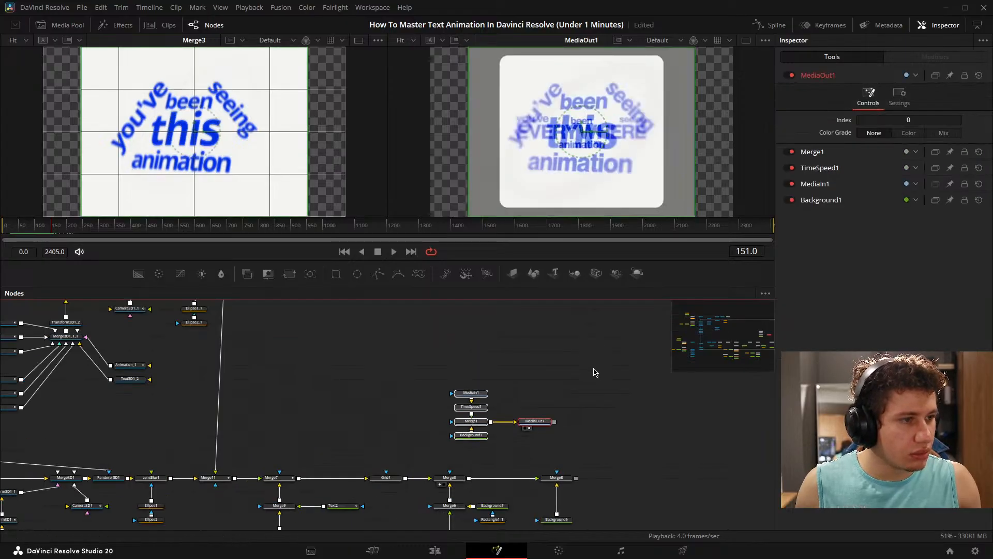
pyautogui.click(594, 369)
pyautogui.hotkey('ctrl', 's')
# - Compare frames 150 and 151 in the MediaOut1 viewer
pyautogui.moveTo(543, 423); pyautogui.dragTo(581, 378)
pyautogui.press('Left')
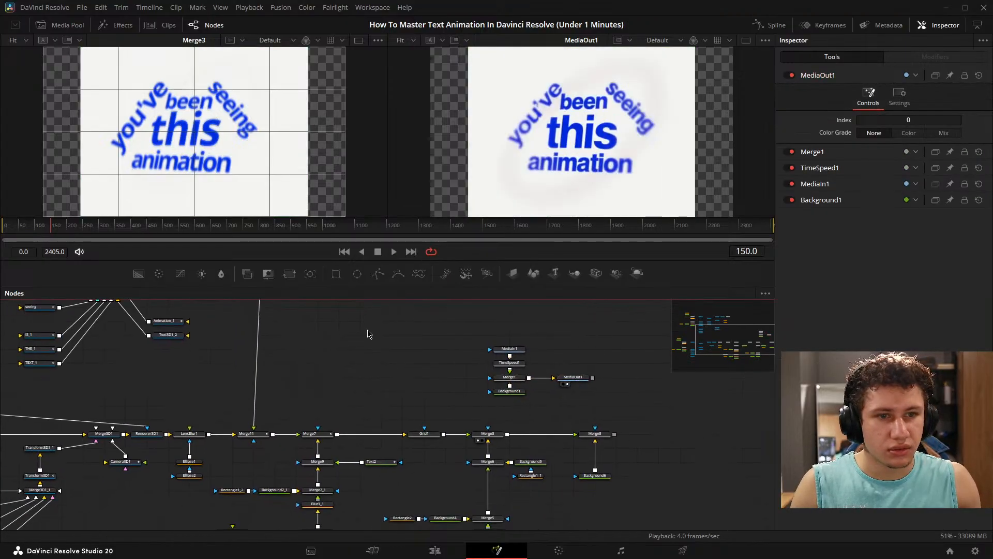
pyautogui.press('Right')
# - Select the Grid1 node that feeds Merge3
pyautogui.scroll(-1, 428, 417)
pyautogui.click(416, 415)
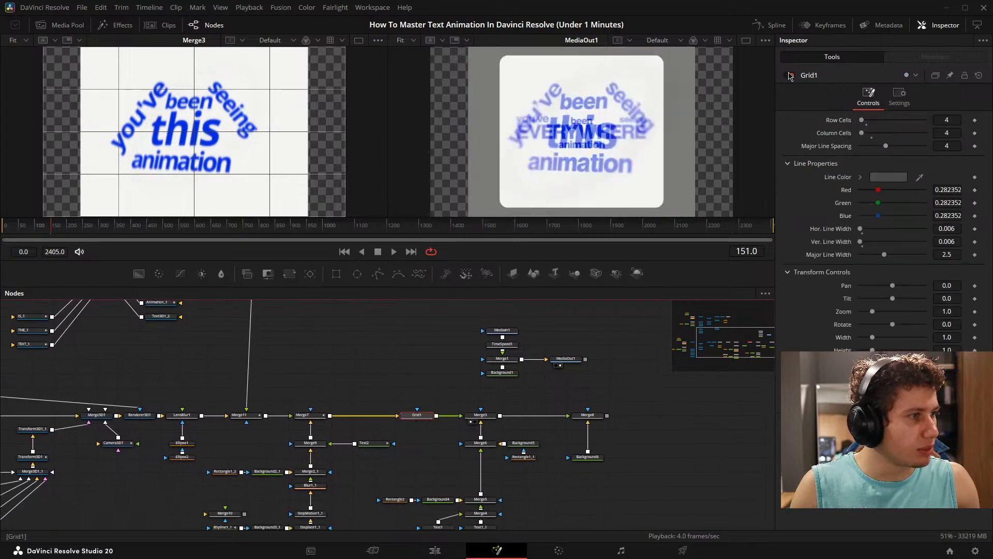
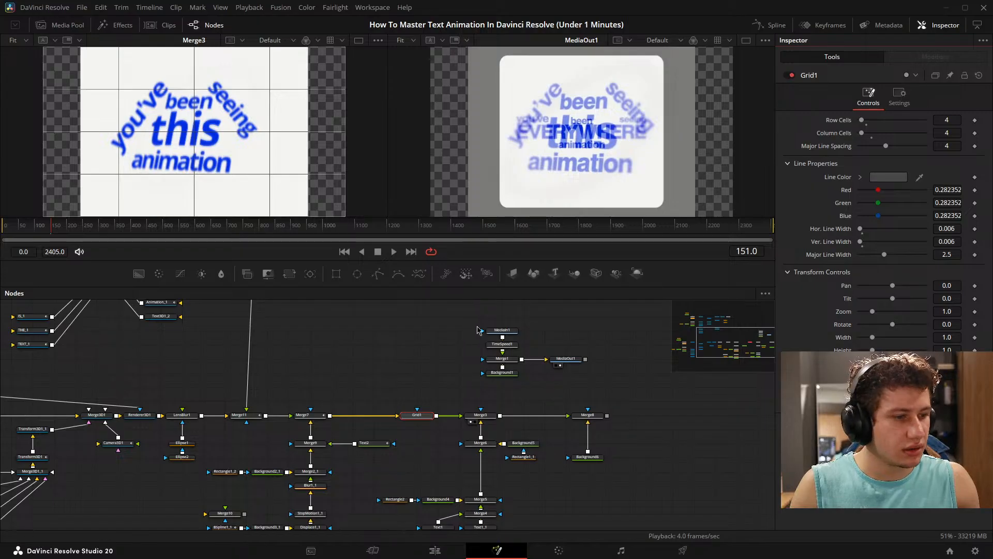
# - Paste a copy of Grid1 and insert it between Merge1 and MediaOut1, moving MediaOut1 over to make room
pyautogui.moveTo(540, 350); pyautogui.dragTo(495, 356)
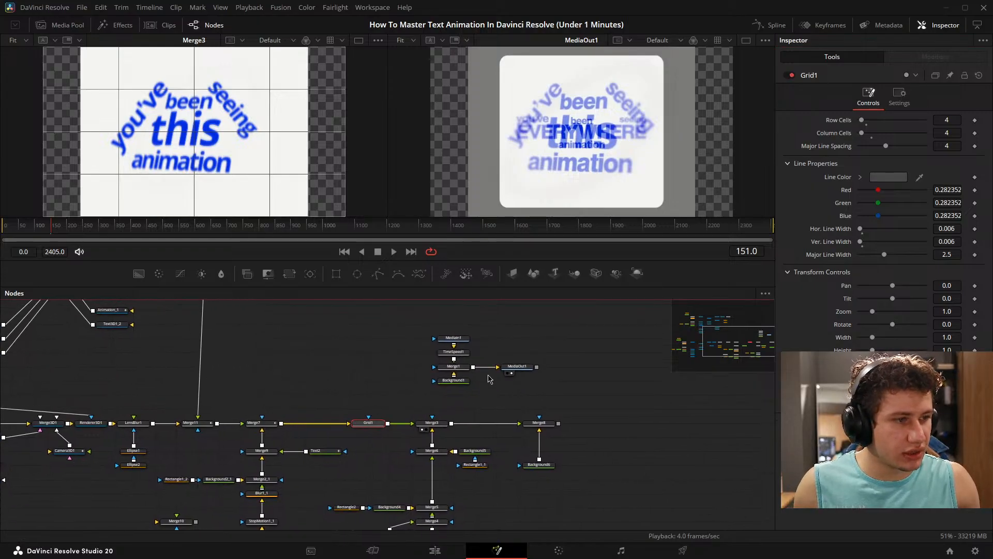
pyautogui.hotkey('ctrl', 'v')
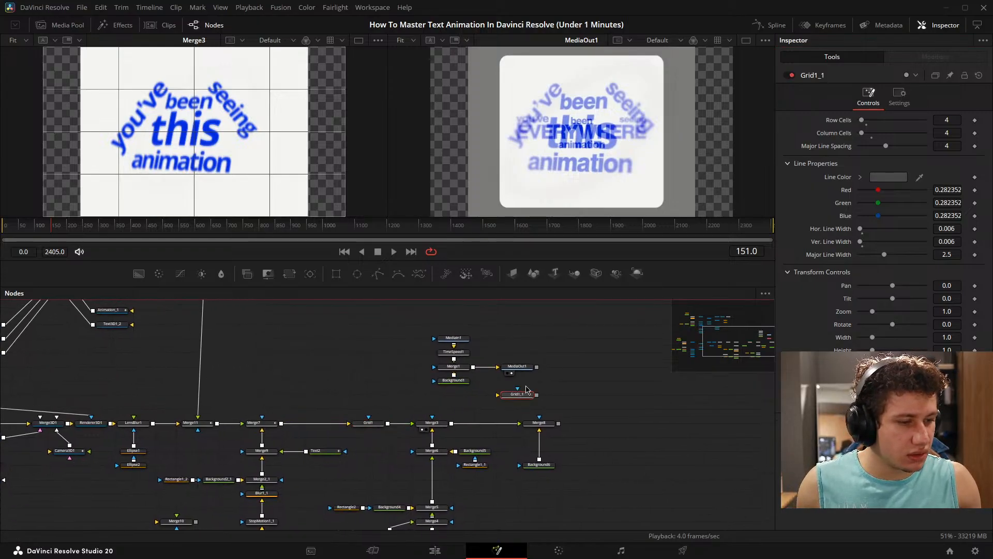
pyautogui.moveTo(524, 368); pyautogui.dragTo(589, 368)
pyautogui.moveTo(526, 398); pyautogui.dragTo(527, 371)
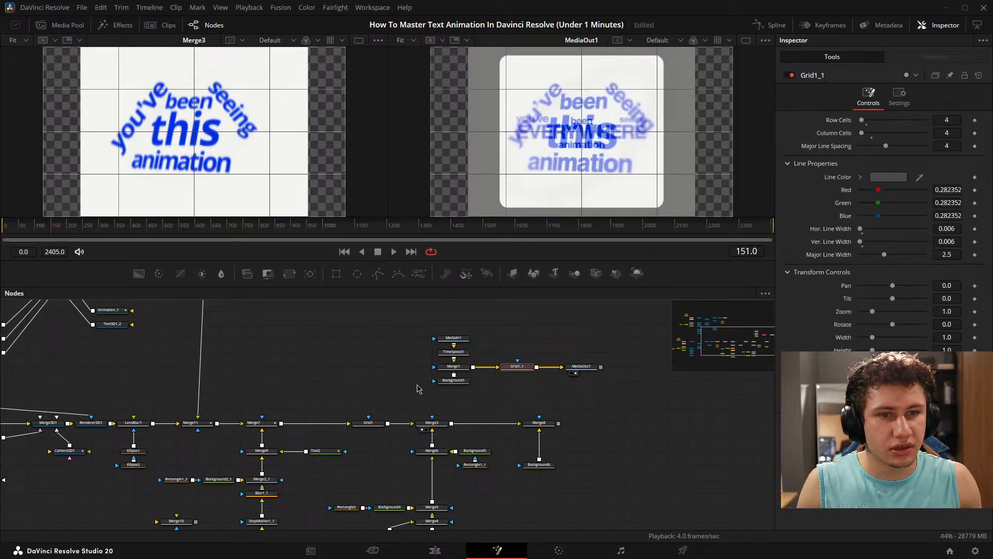
# - Set the translation of the Transform3D1_1_1 node to X -0.016 and Y -0.004 to line up the text with the reference
pyautogui.click(368, 423)
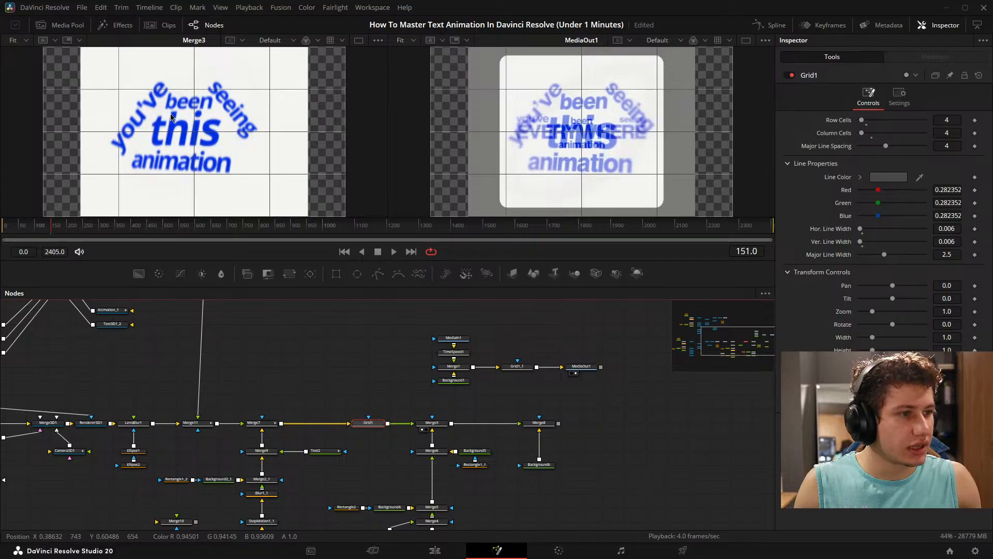
pyautogui.moveTo(343, 373); pyautogui.dragTo(534, 425)
pyautogui.moveTo(399, 406); pyautogui.dragTo(498, 465)
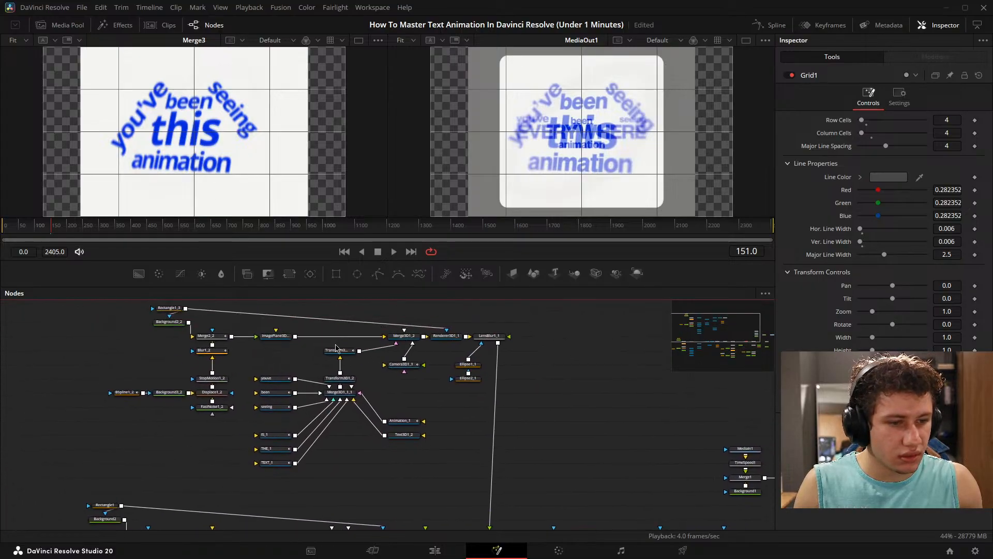
pyautogui.click(336, 350)
pyautogui.moveTo(951, 133); pyautogui.dragTo(953, 144)
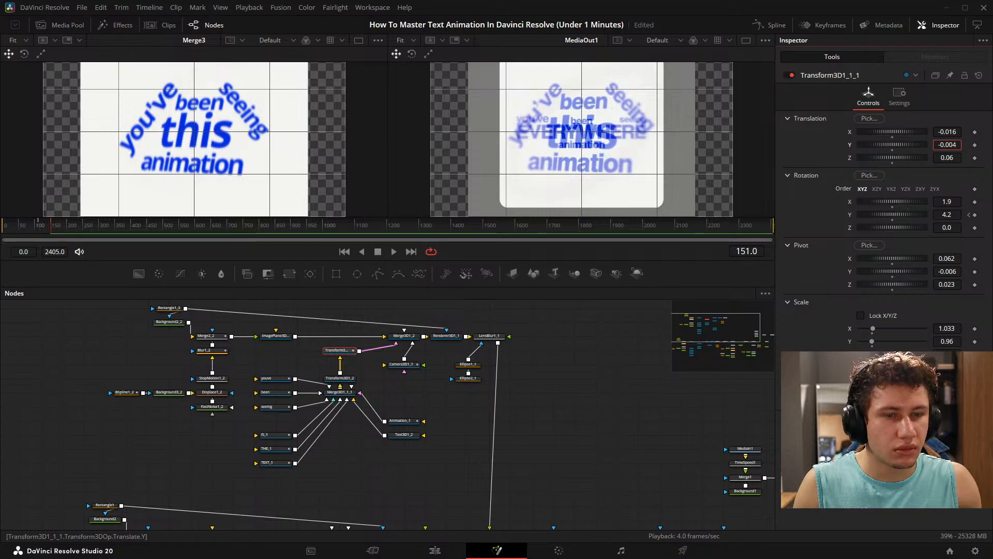
pyautogui.click(467, 357)
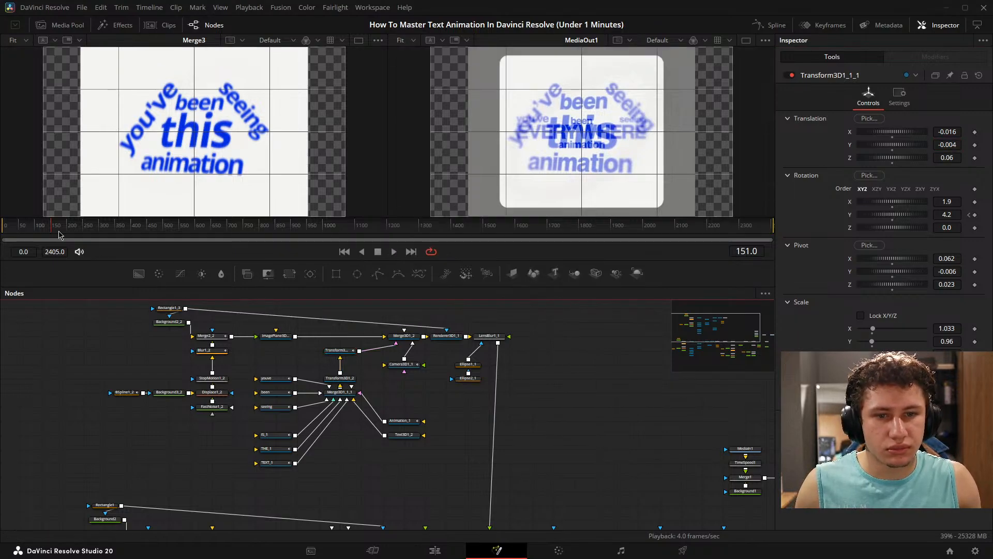
# - Disable the Grid1_1 overlay on the MediaOut1 branch, leaving Grid1 enabled
pyautogui.moveTo(620, 433); pyautogui.dragTo(224, 331)
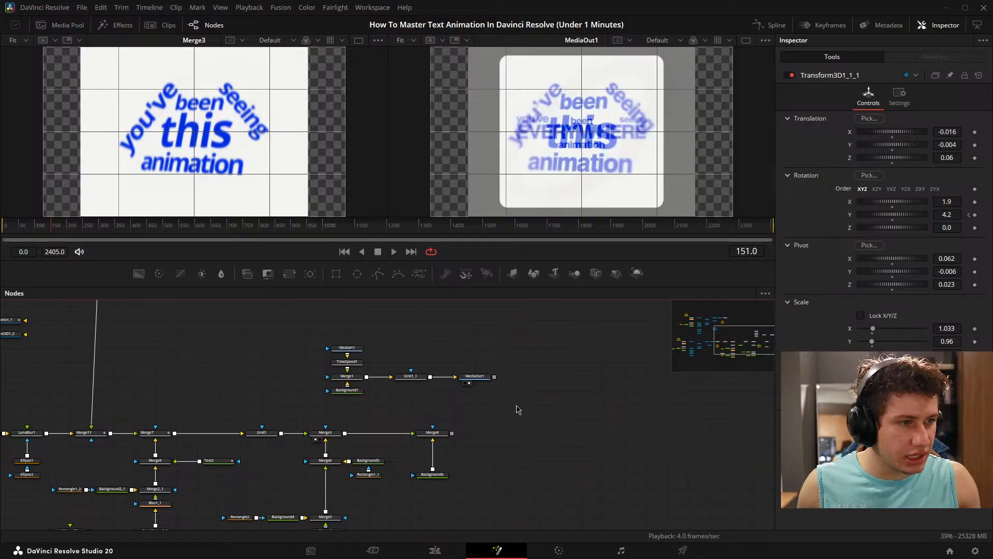
pyautogui.scroll(3, 352, 445)
pyautogui.click(434, 346)
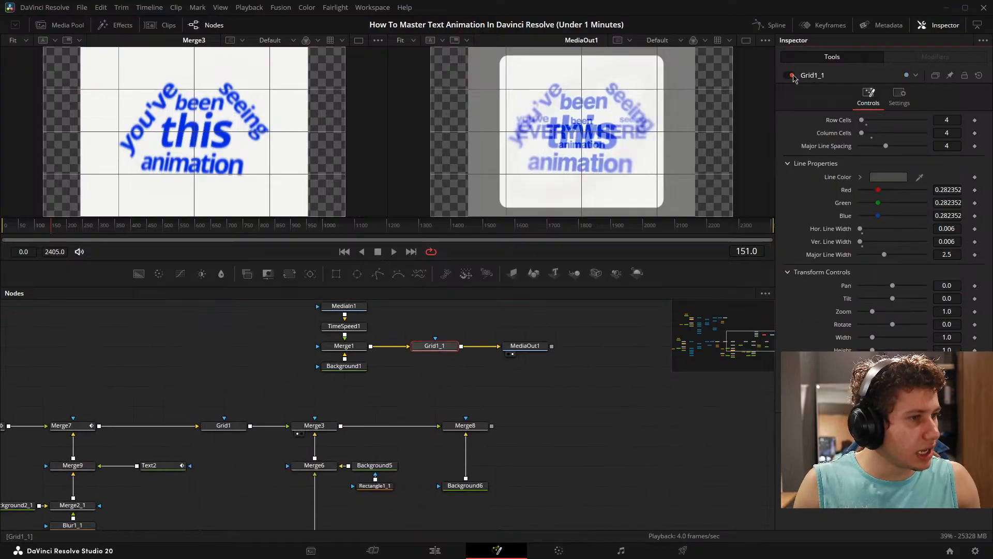
pyautogui.click(225, 426)
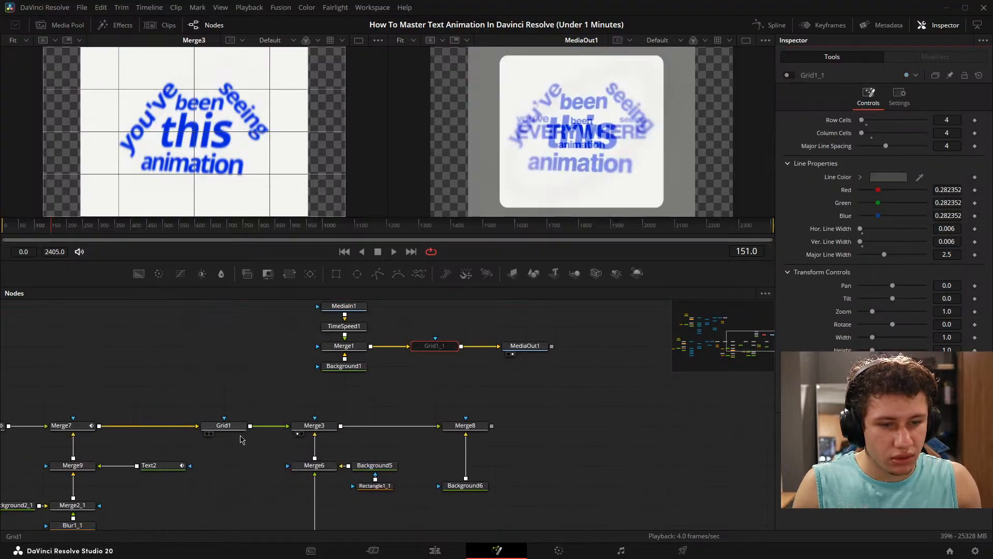
pyautogui.click(790, 75)
pyautogui.click(791, 75)
# - Keyframe Merge3's Blend at 1.0 on frame 150 and 0.0 on frame 152
pyautogui.press('Left')
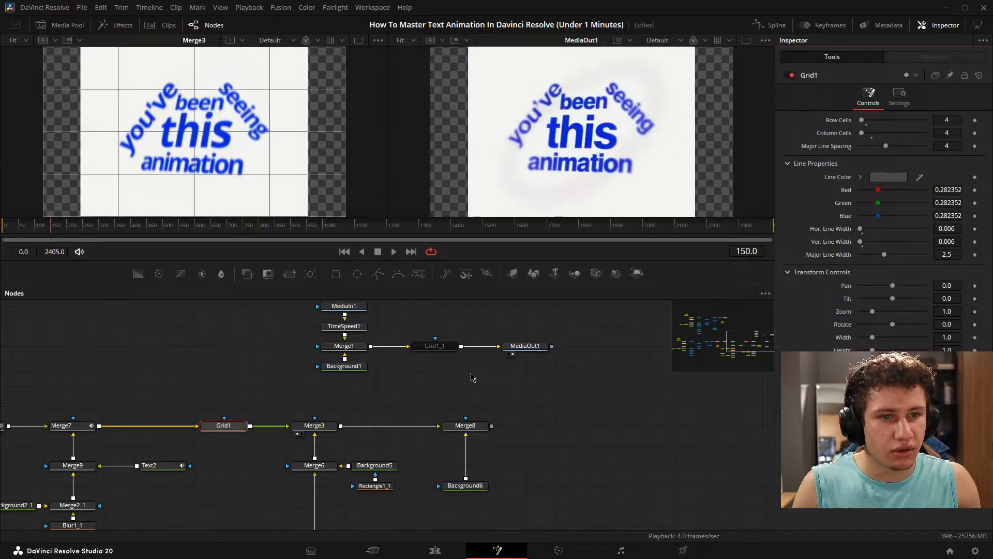
pyautogui.click(294, 424)
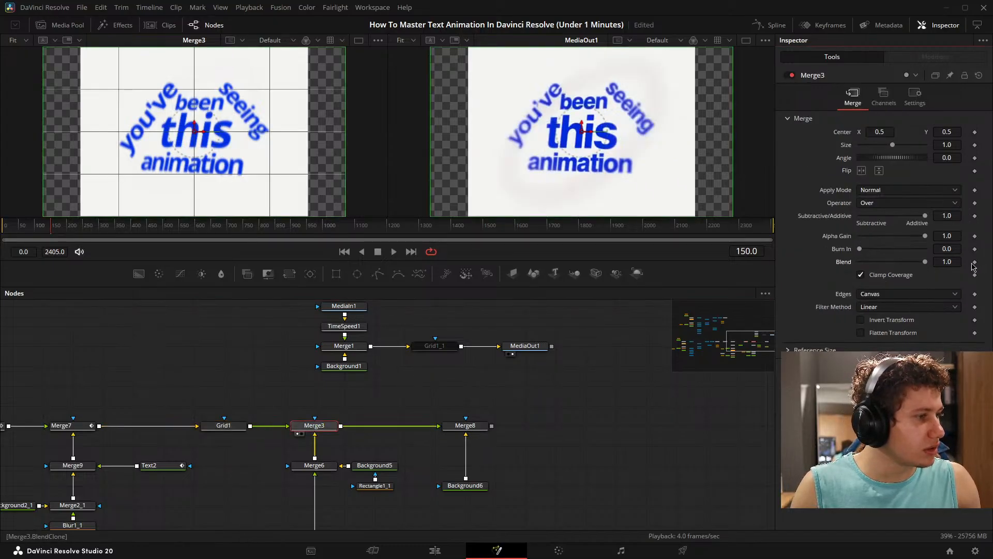
pyautogui.press('Right')
pyautogui.press('Left')
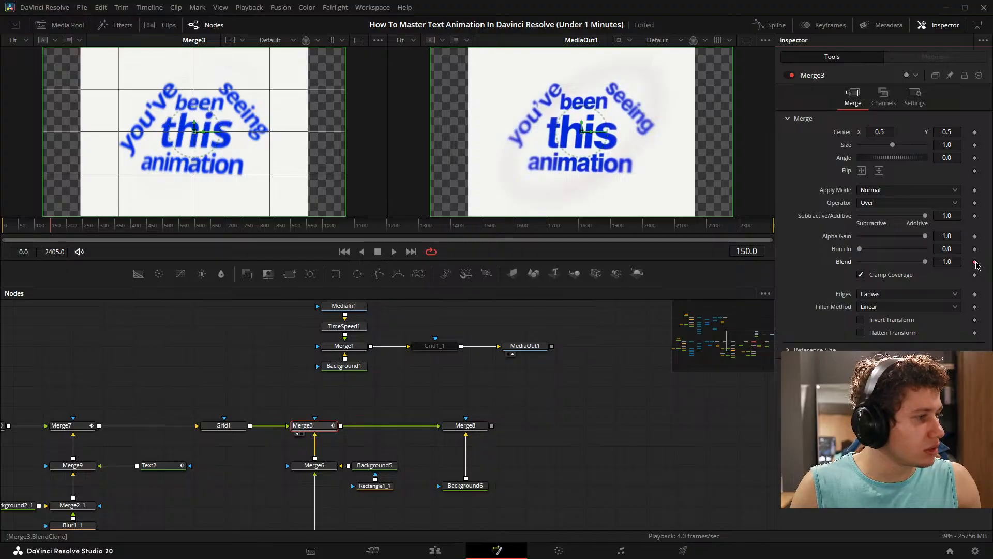
pyautogui.press('Right')
pyautogui.press('Right')
pyautogui.moveTo(925, 262); pyautogui.dragTo(853, 264)
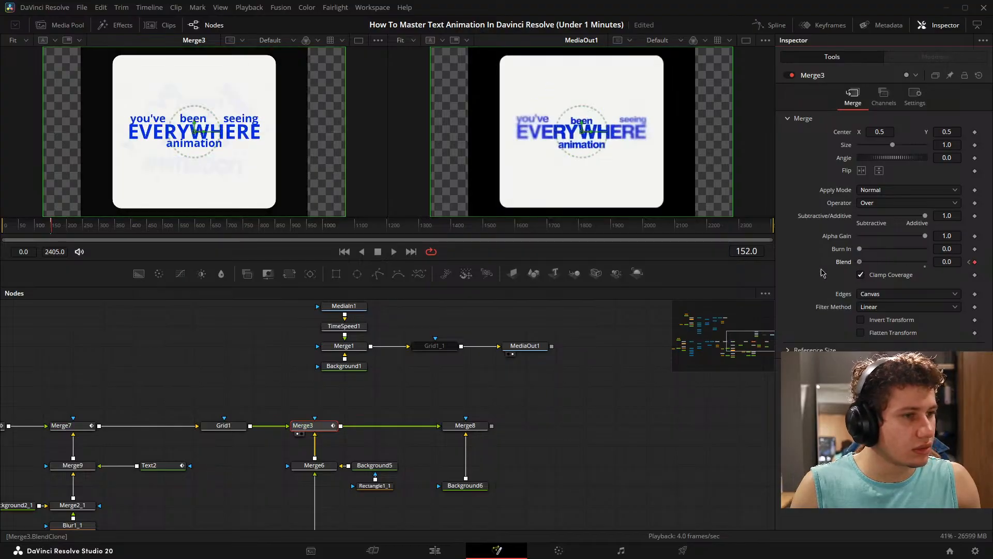
pyautogui.click(395, 410)
# - Copy LensBlur1_1 with its two ellipse masks and paste the set into the empty area beside Background6
pyautogui.scroll(-6, 395, 409)
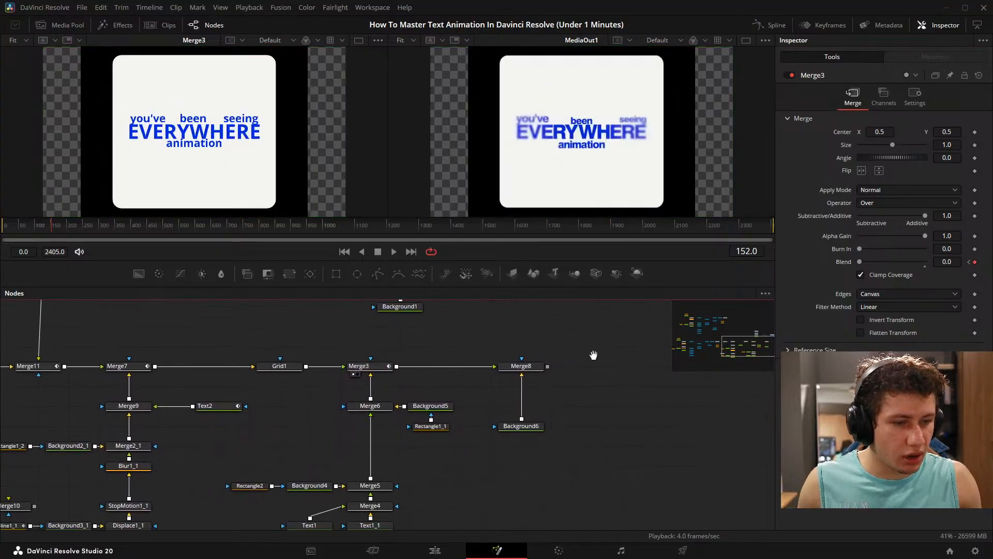
pyautogui.scroll(5, 361, 455)
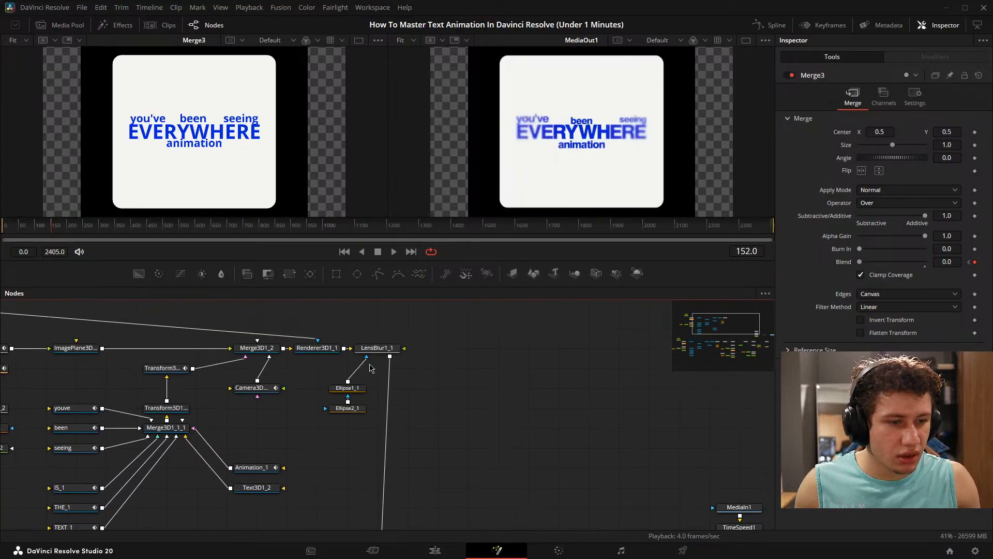
pyautogui.moveTo(328, 325); pyautogui.dragTo(408, 432)
pyautogui.hotkey('ctrl', 'c')
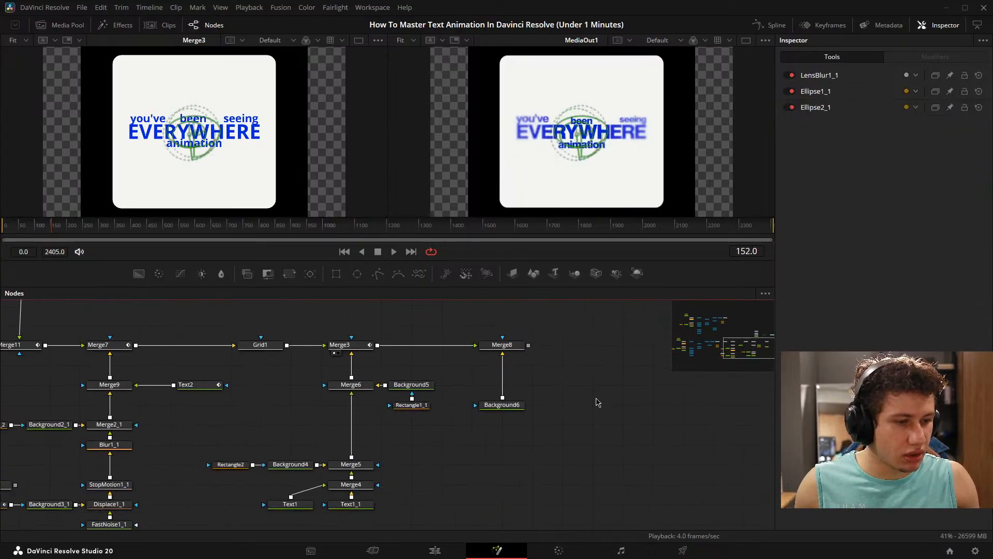
pyautogui.hotkey('ctrl', 'v')
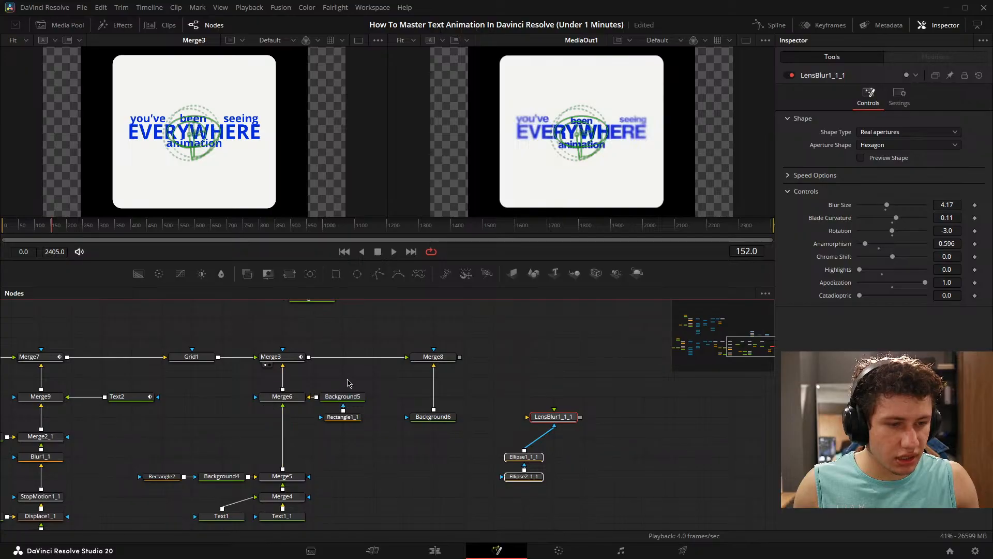
# - Move the Merge5 and Merge4 text group down and insert LensBlur1_1_1 between Merge5 and Merge6
pyautogui.moveTo(348, 382); pyautogui.dragTo(296, 443)
pyautogui.click(299, 398)
pyautogui.moveTo(392, 455); pyautogui.dragTo(427, 383)
pyautogui.moveTo(144, 401); pyautogui.dragTo(367, 526)
pyautogui.moveTo(331, 406); pyautogui.dragTo(331, 446)
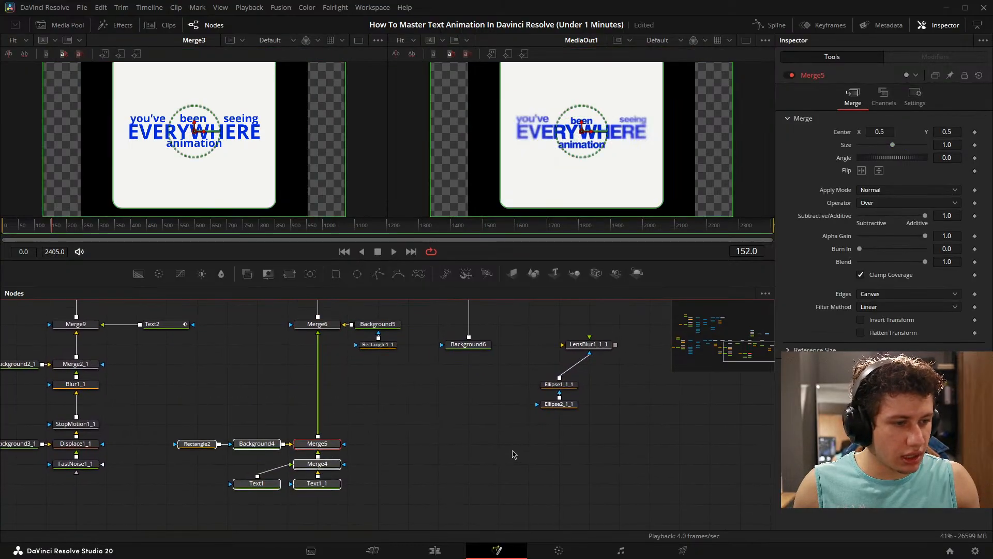
pyautogui.click(514, 455)
pyautogui.moveTo(589, 344); pyautogui.dragTo(324, 324)
pyautogui.moveTo(356, 348); pyautogui.dragTo(381, 341)
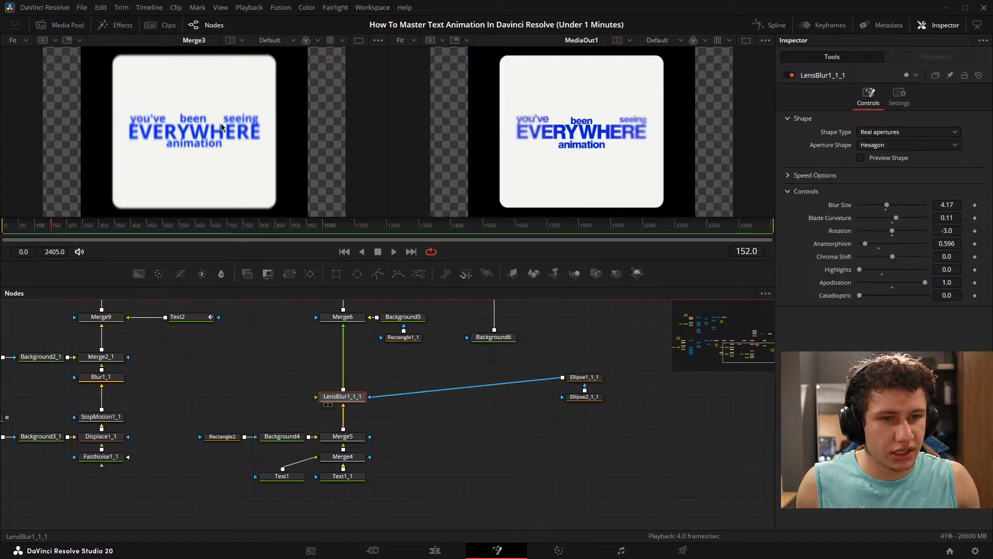
# - Examine the white card's edges in the LensBlur1_1_1 output and in the Merge6 output
pyautogui.press('1')
pyautogui.moveTo(509, 402); pyautogui.dragTo(559, 350)
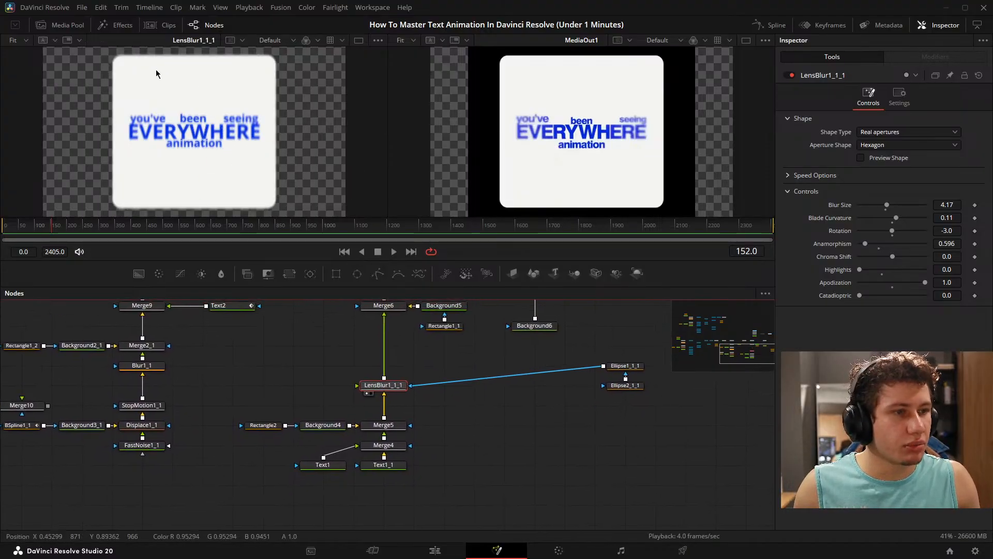
pyautogui.scroll(5, 166, 115)
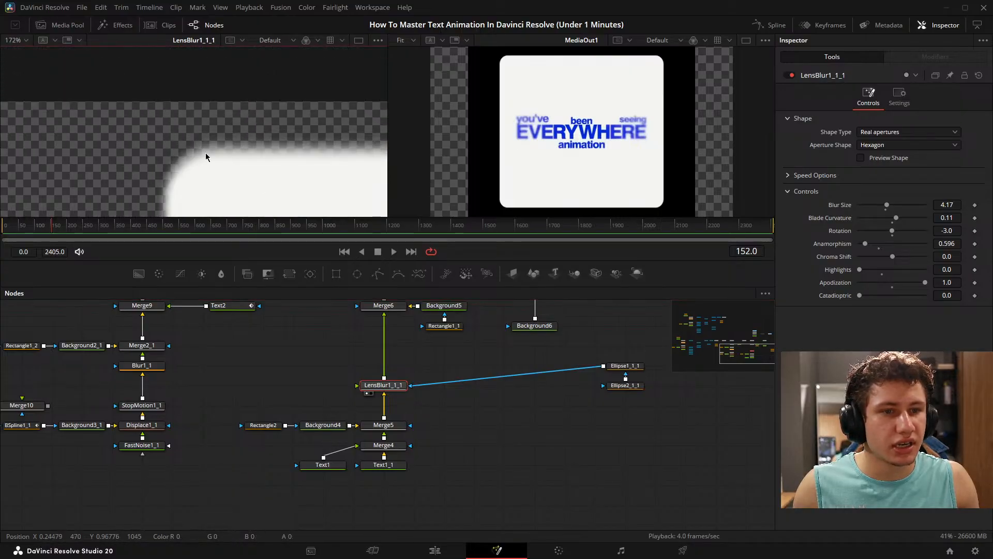
pyautogui.hotkey('ctrl', 'f')
pyautogui.moveTo(333, 367); pyautogui.dragTo(328, 446)
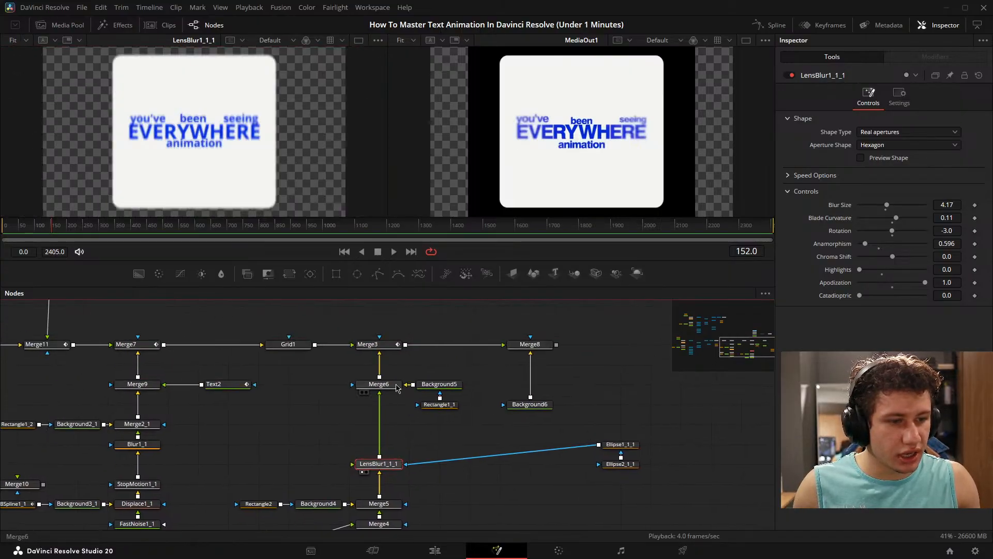
pyautogui.click(361, 392)
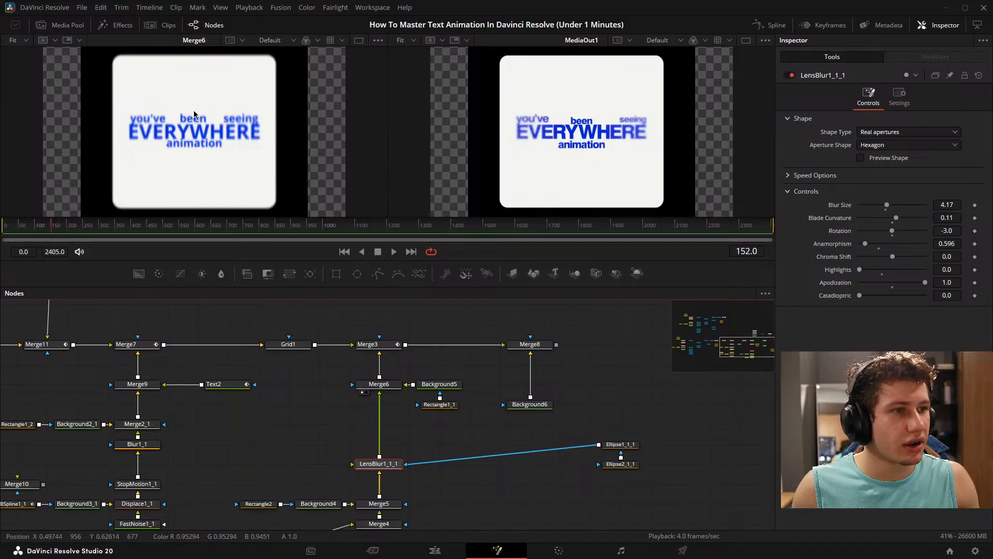
# - Extract LensBlur1_1_1 from the chain and reconnect Merge5 directly into Merge6, separated from Merge4 by a gap
pyautogui.moveTo(493, 433); pyautogui.dragTo(462, 397)
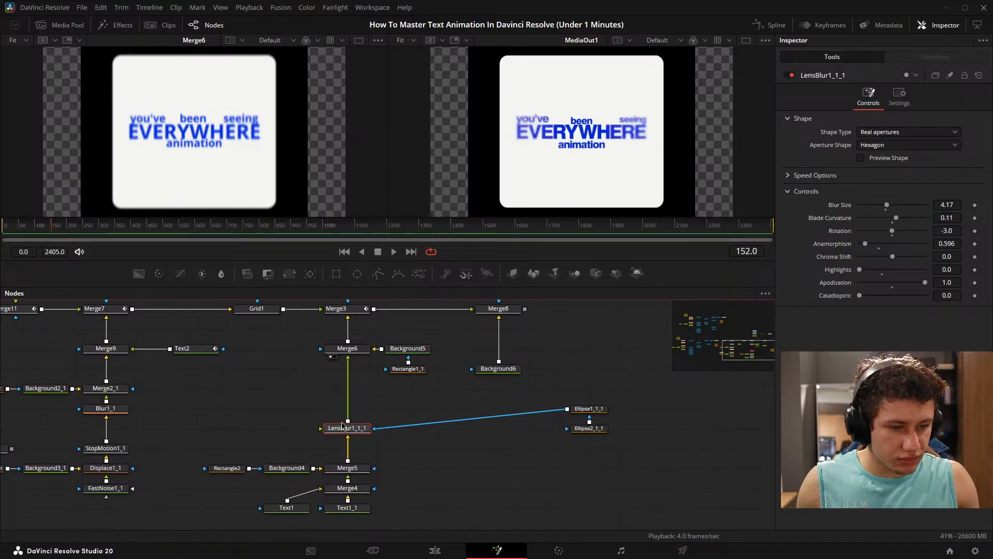
pyautogui.moveTo(342, 425); pyautogui.dragTo(350, 384)
pyautogui.click(344, 446)
pyautogui.moveTo(348, 429); pyautogui.dragTo(438, 429)
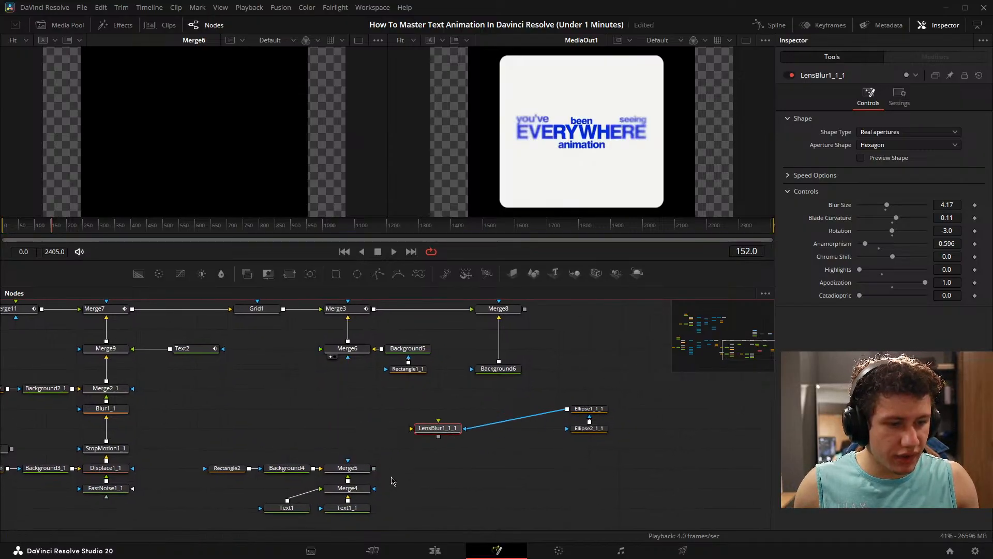
pyautogui.moveTo(392, 480); pyautogui.dragTo(399, 434)
pyautogui.moveTo(252, 393); pyautogui.dragTo(354, 306)
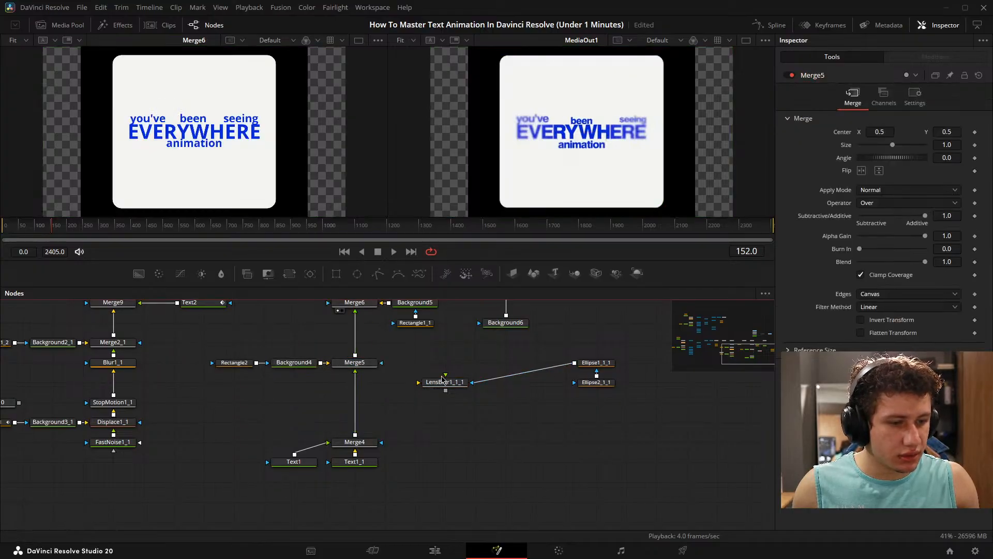
# - Insert LensBlur1_1_1 between Merge4 and Merge5 and move its two ellipse masks next to it
pyautogui.moveTo(351, 390); pyautogui.dragTo(351, 364)
pyautogui.moveTo(458, 378); pyautogui.dragTo(368, 397)
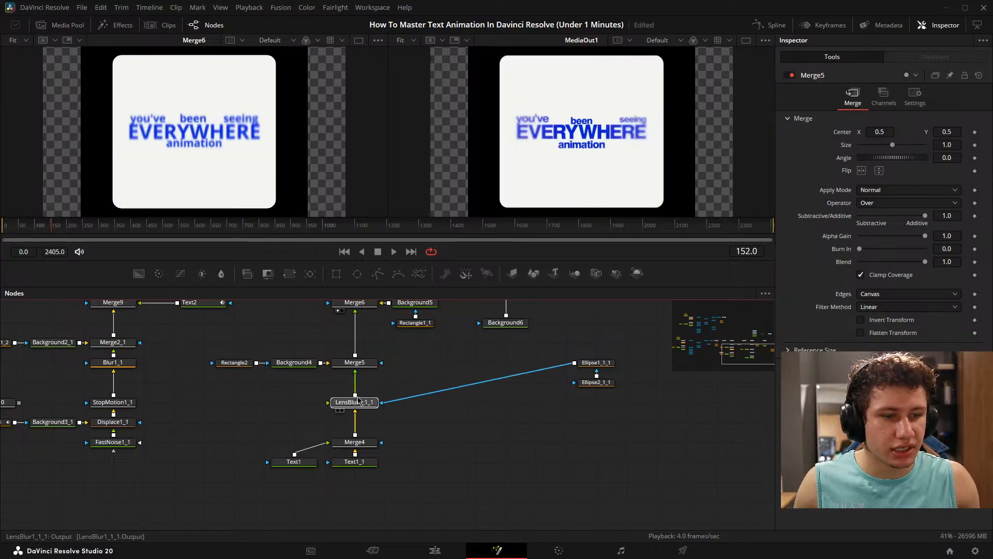
pyautogui.moveTo(627, 436); pyautogui.dragTo(445, 402)
pyautogui.click(521, 396)
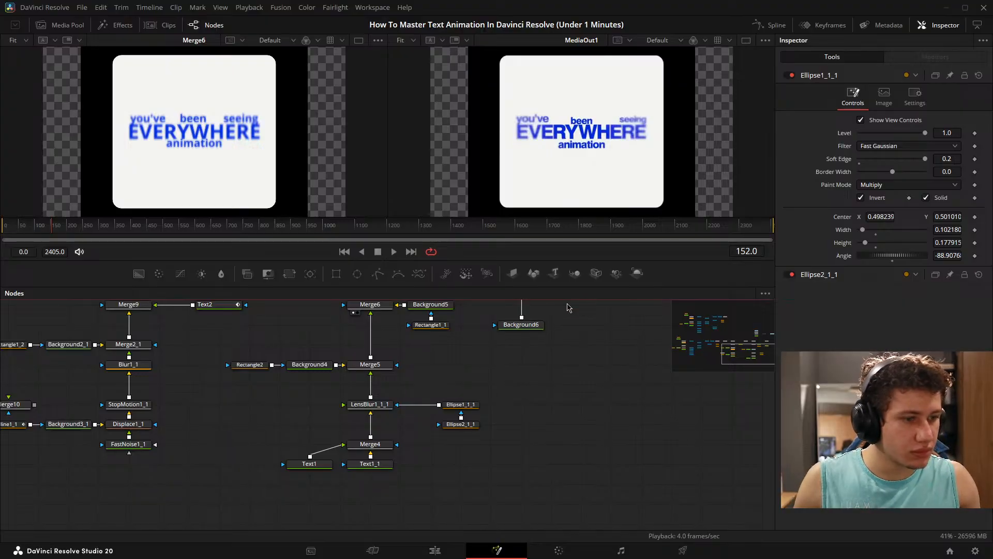
# - Reshape the Ellipse1_1_1 mask into a flatter, wider oval over EVERYWHERE, with width about 0.08 and height about 0.278
pyautogui.moveTo(568, 304); pyautogui.dragTo(555, 336)
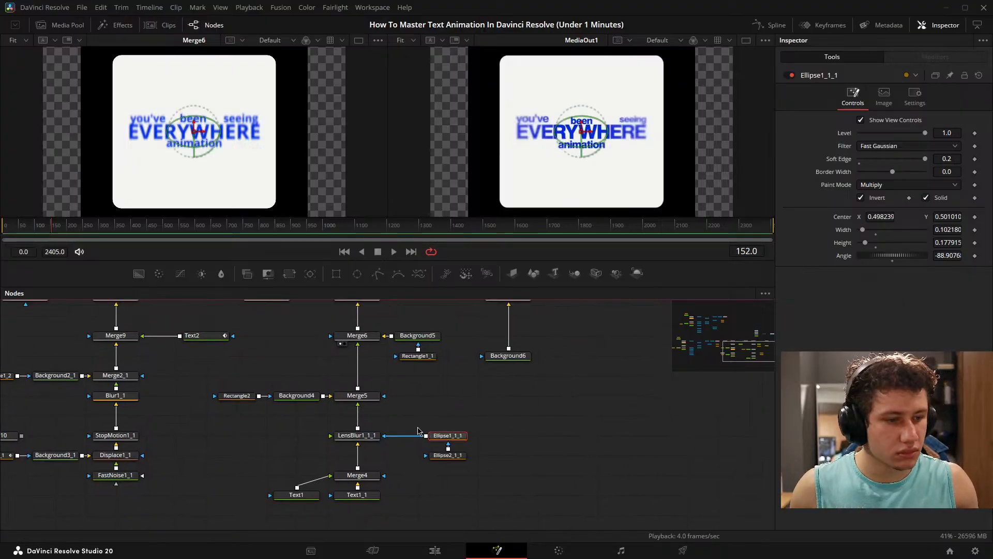
pyautogui.click(446, 455)
pyautogui.scroll(2, 263, 202)
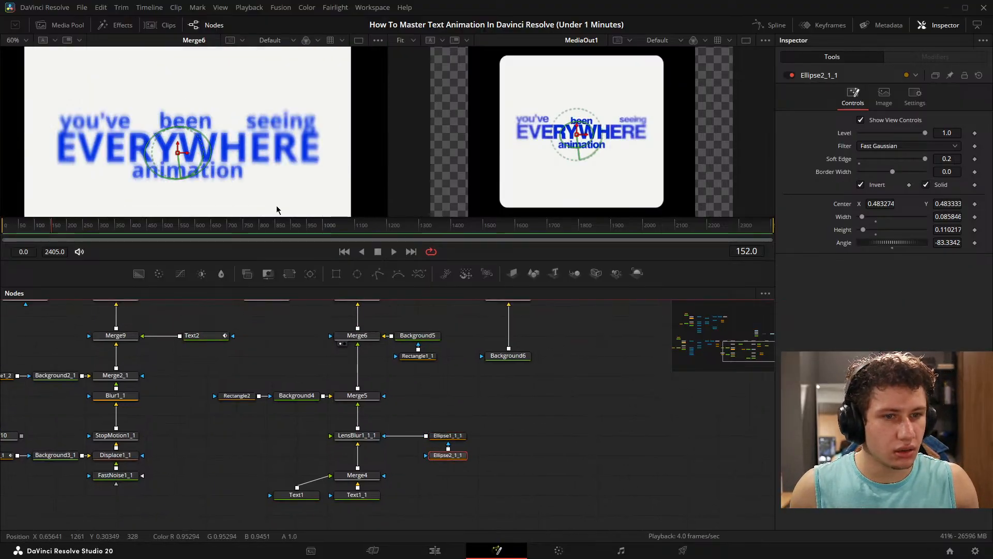
pyautogui.click(236, 147)
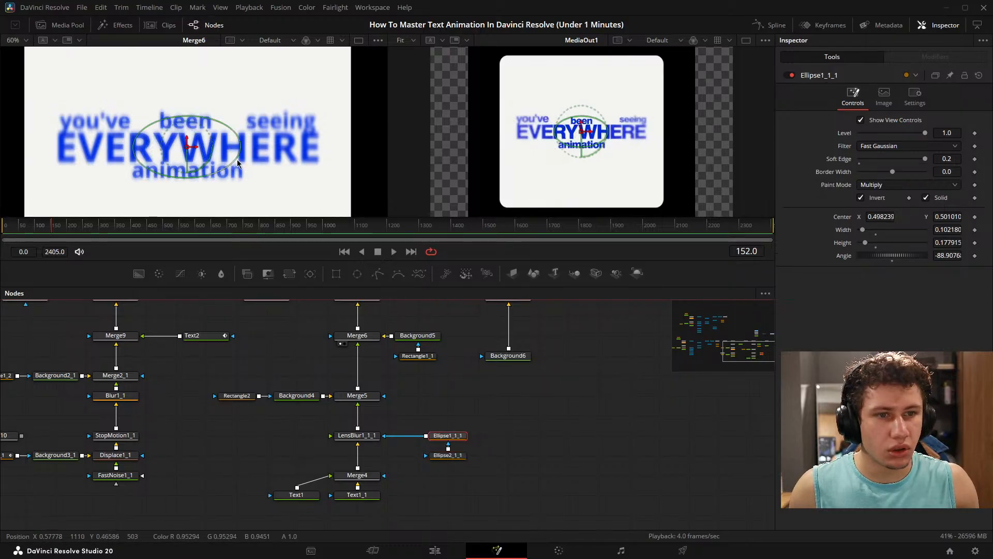
pyautogui.moveTo(239, 154); pyautogui.dragTo(197, 174)
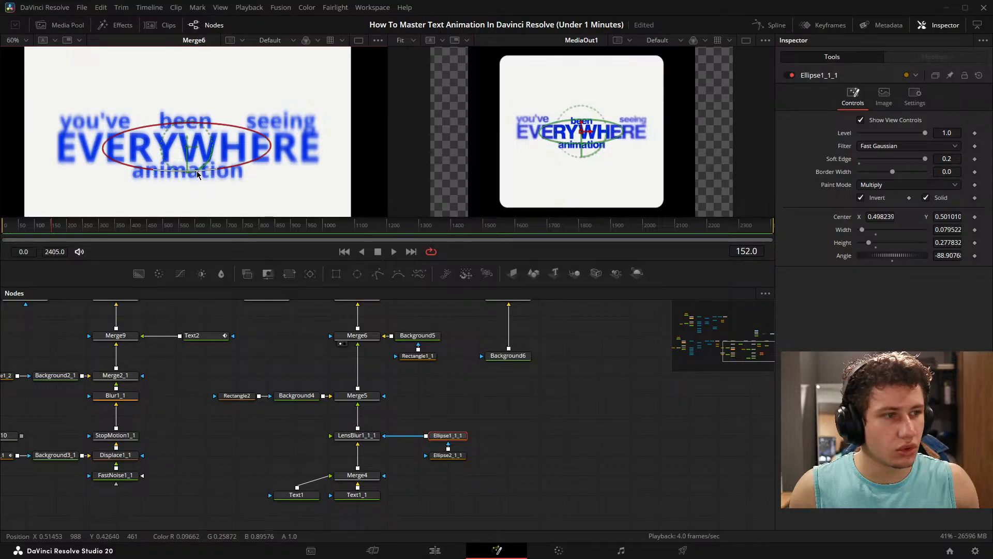
pyautogui.click(450, 455)
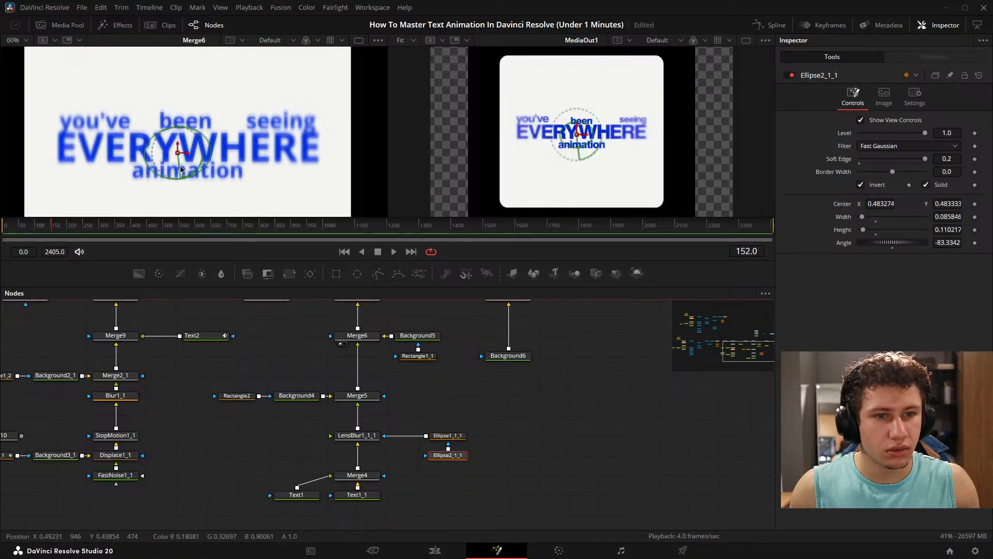
pyautogui.scroll(-2, 450, 443)
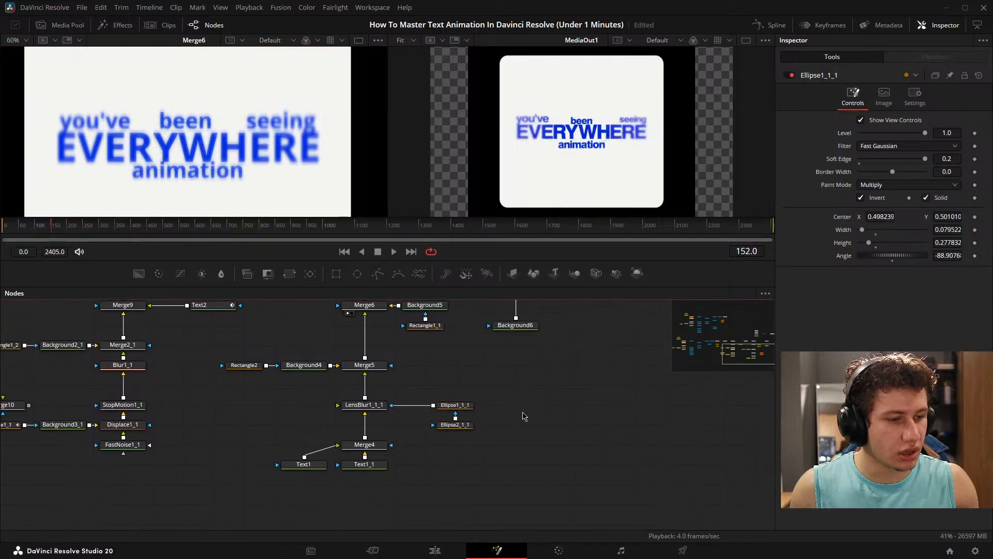
# - Replace the Ellipse2_1_1 mask with a pasted copy of Ellipse1_1_1 connected into the original Ellipse1_1_1
pyautogui.hotkey('ctrl', 'v')
pyautogui.click(460, 429)
pyautogui.press('Delete')
pyautogui.moveTo(527, 407); pyautogui.dragTo(453, 425)
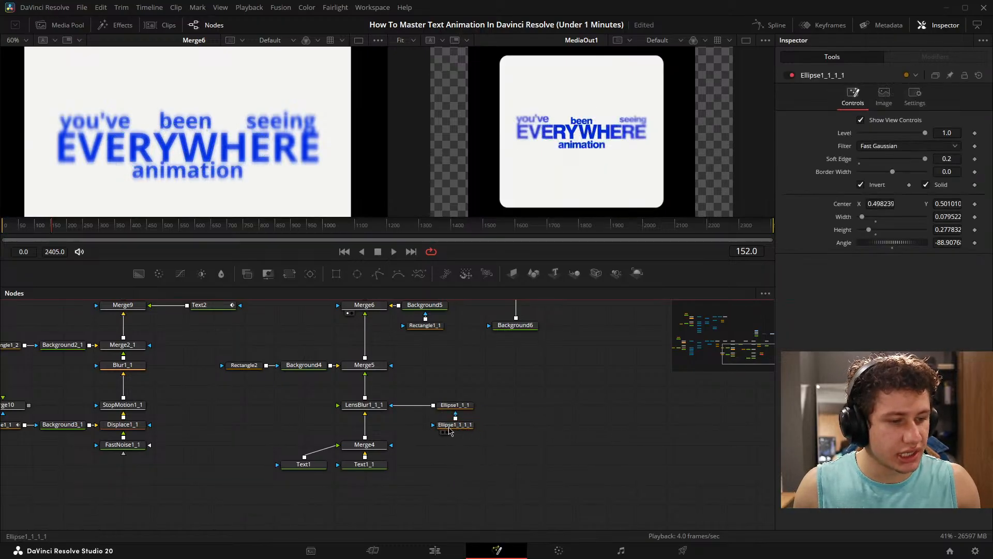
pyautogui.click(467, 425)
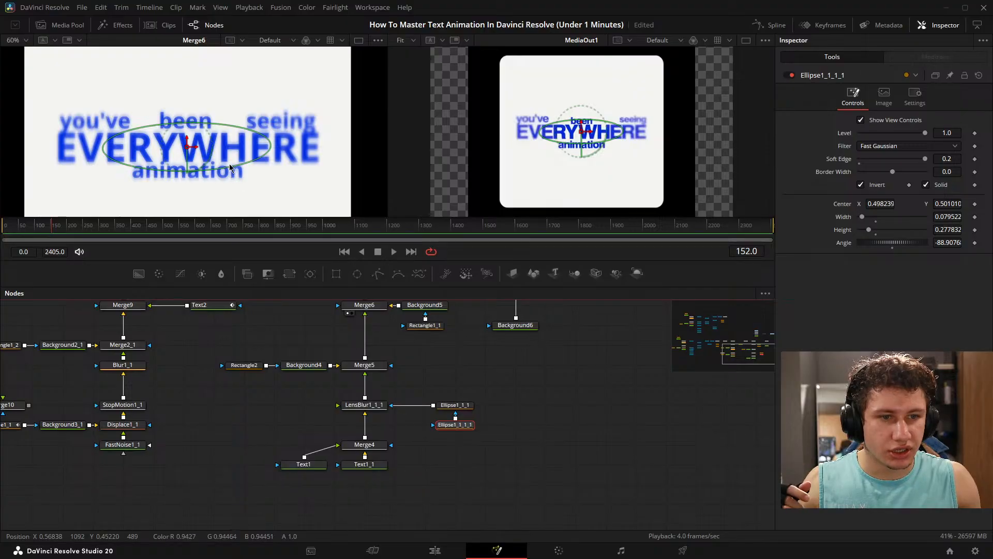
# - Resize the copied ellipse mask over EVERYWHERE to about 0.074 wide and 0.257 high, with a soft edge of about 0.041
pyautogui.moveTo(233, 171); pyautogui.dragTo(218, 164)
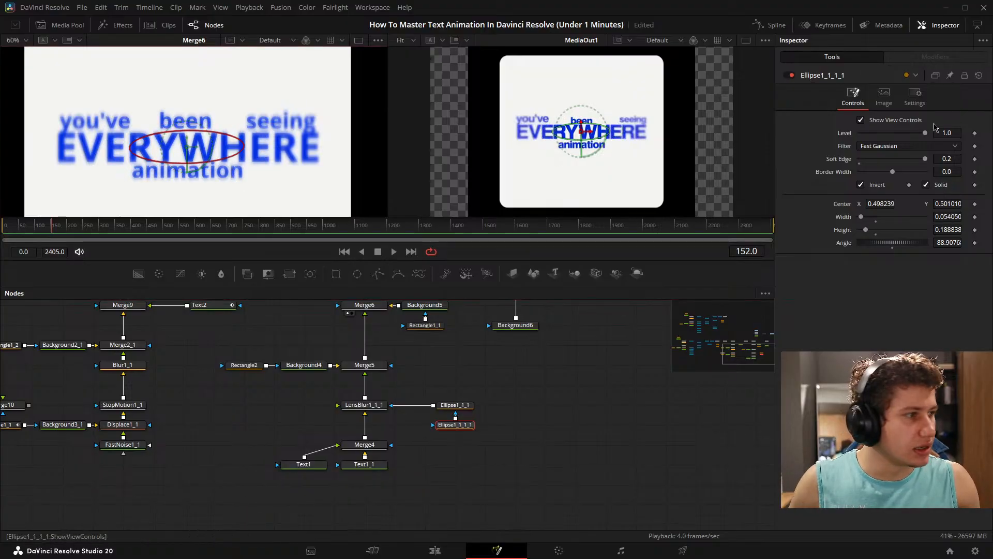
pyautogui.moveTo(925, 159); pyautogui.dragTo(873, 158)
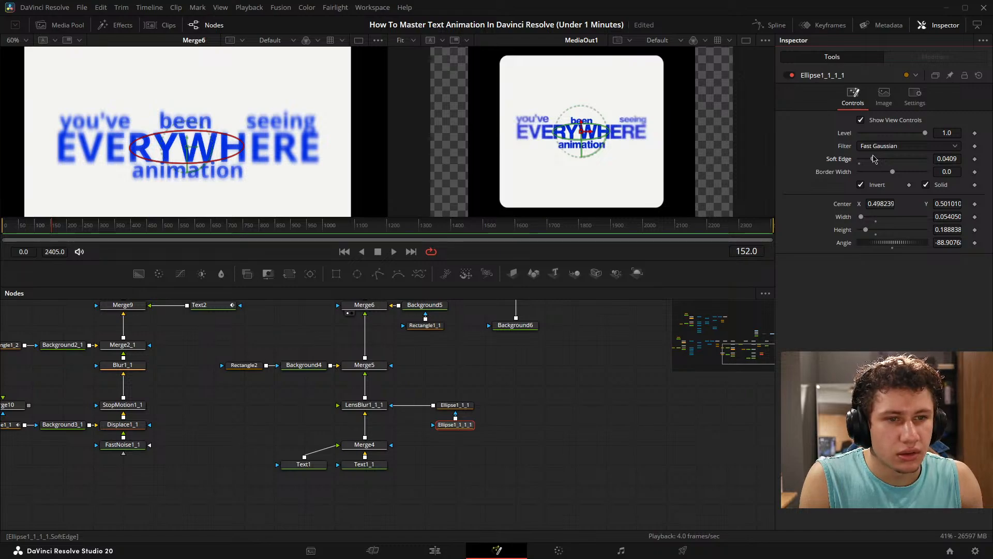
pyautogui.moveTo(223, 163); pyautogui.dragTo(225, 169)
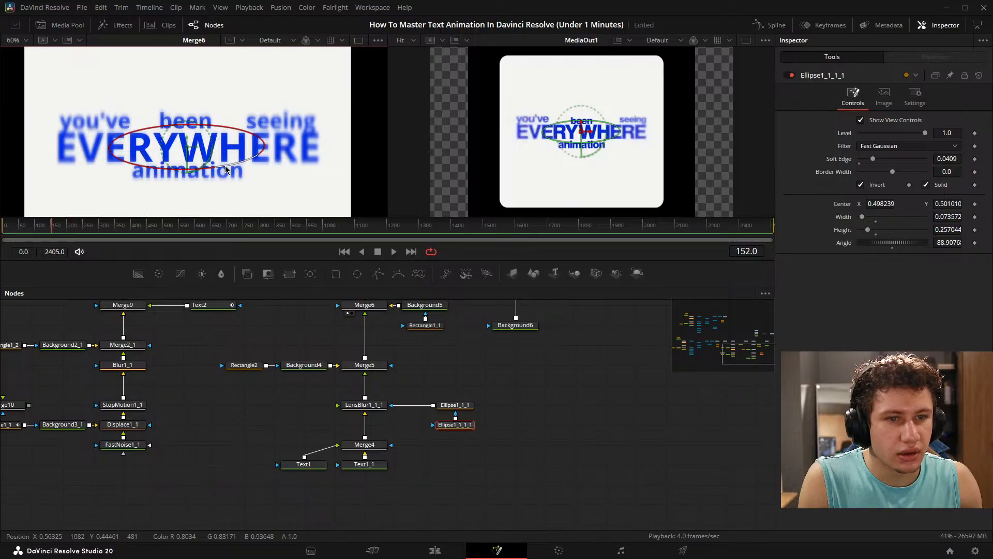
pyautogui.click(511, 423)
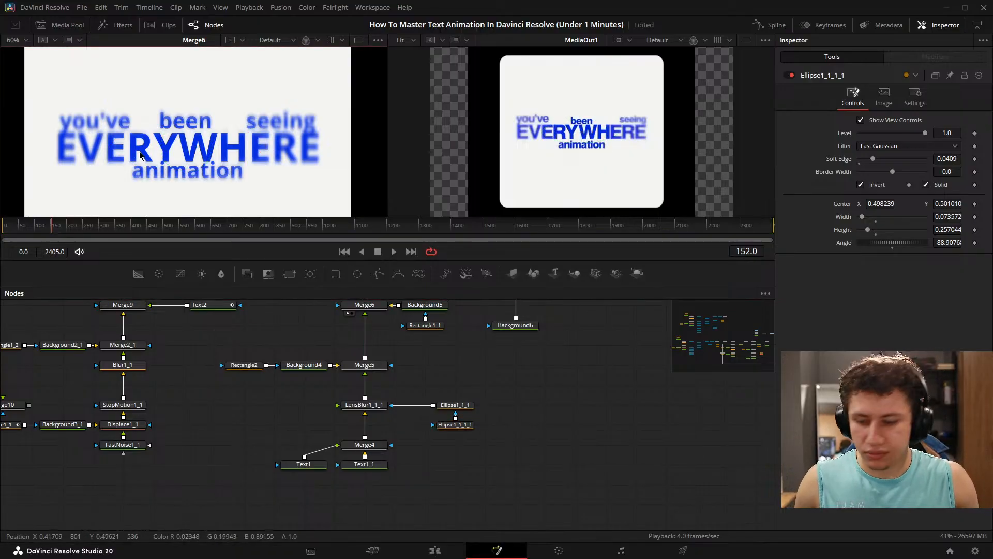
pyautogui.hotkey('ctrl', 'f')
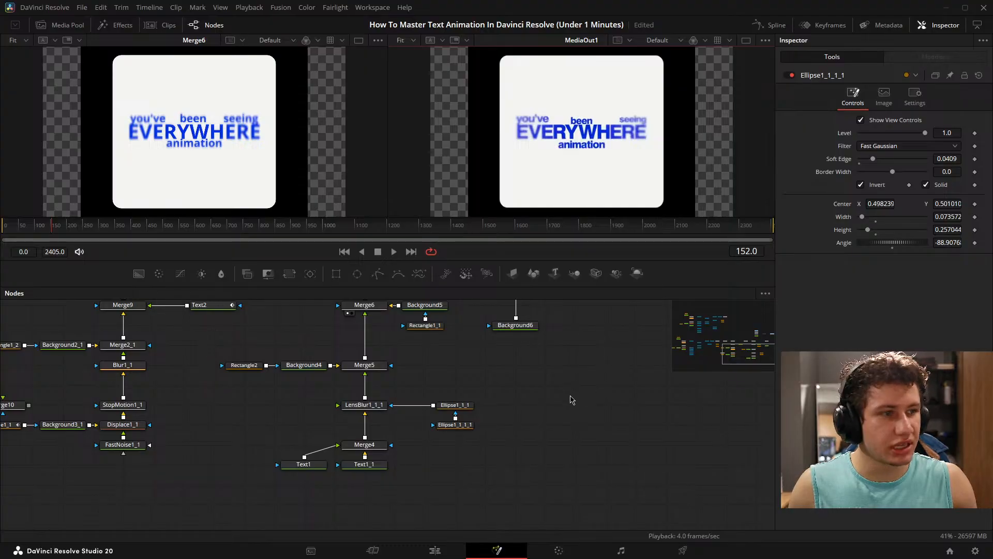
# - Set the copied ellipse's soft edge to about 0.128 and enlarge it to about 0.086 wide and 0.3 high
pyautogui.click(454, 404)
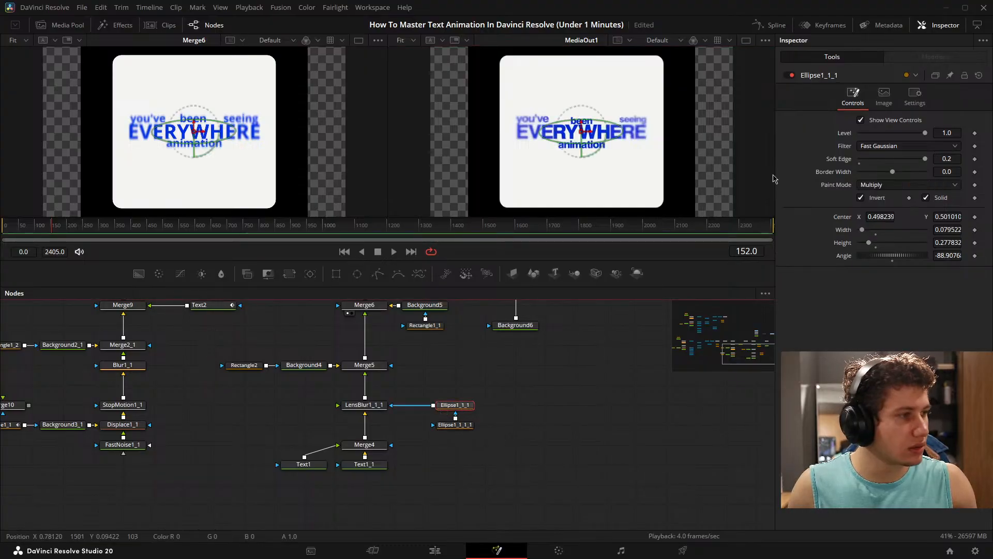
pyautogui.click(455, 424)
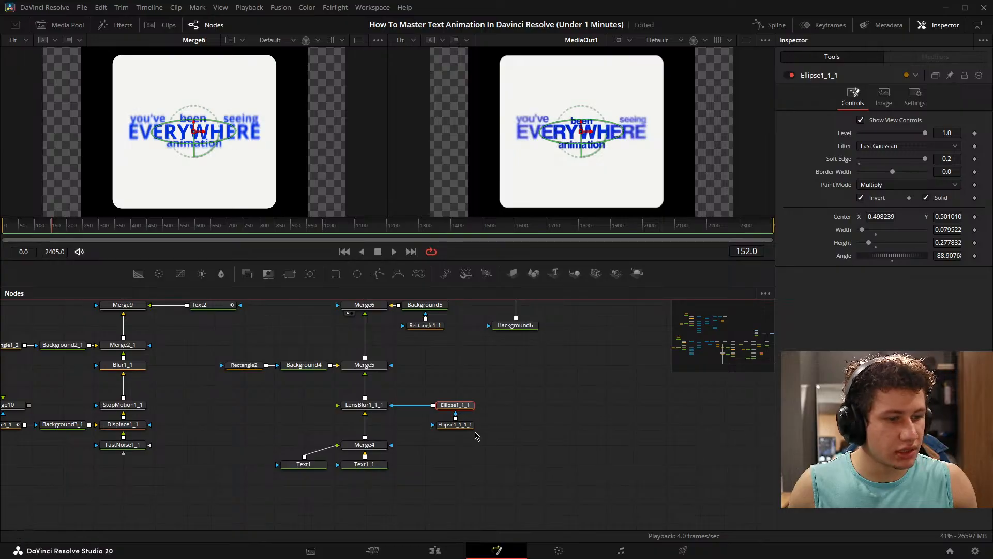
pyautogui.moveTo(874, 162); pyautogui.dragTo(889, 164)
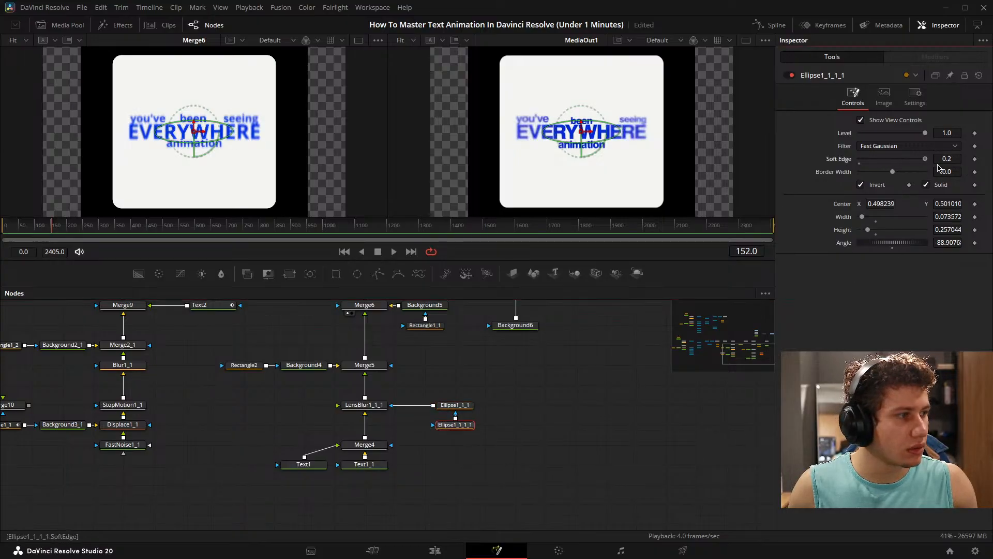
pyautogui.moveTo(909, 160); pyautogui.dragTo(902, 160)
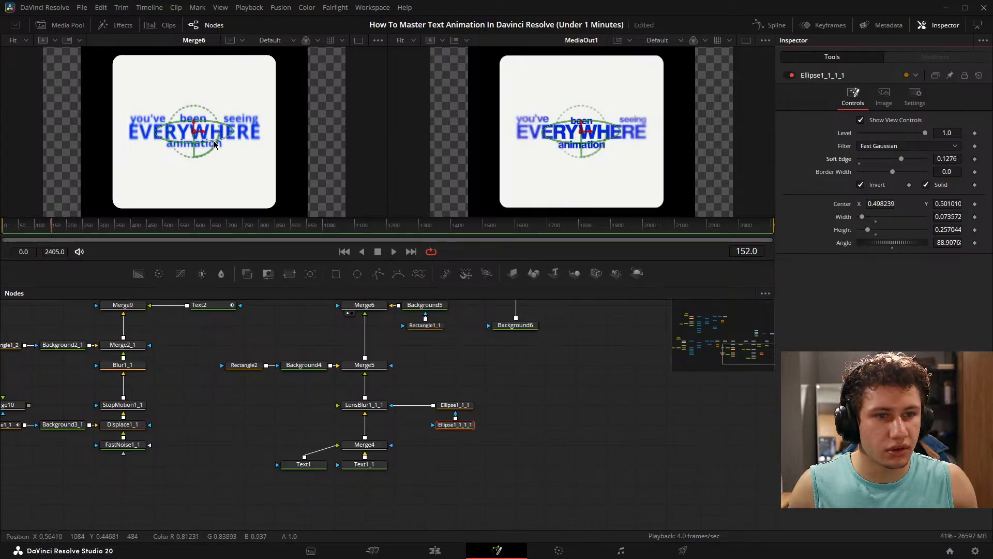
pyautogui.moveTo(215, 141); pyautogui.dragTo(217, 142)
pyautogui.click(560, 389)
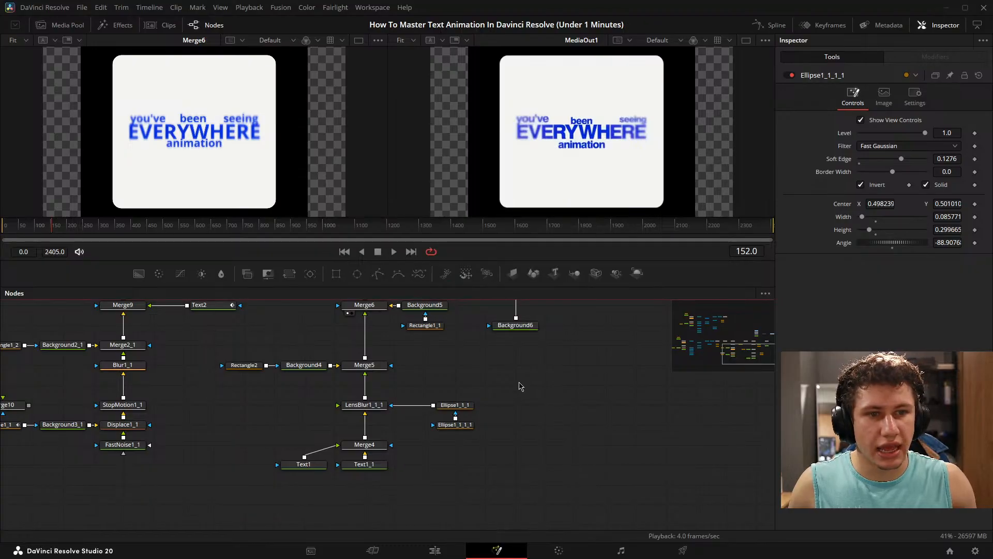
# - Reduce the soft edge of the copied ellipse mask Ellipse1_1_1_1 to about 0.049
pyautogui.scroll(4, 206, 153)
pyautogui.scroll(4, 627, 184)
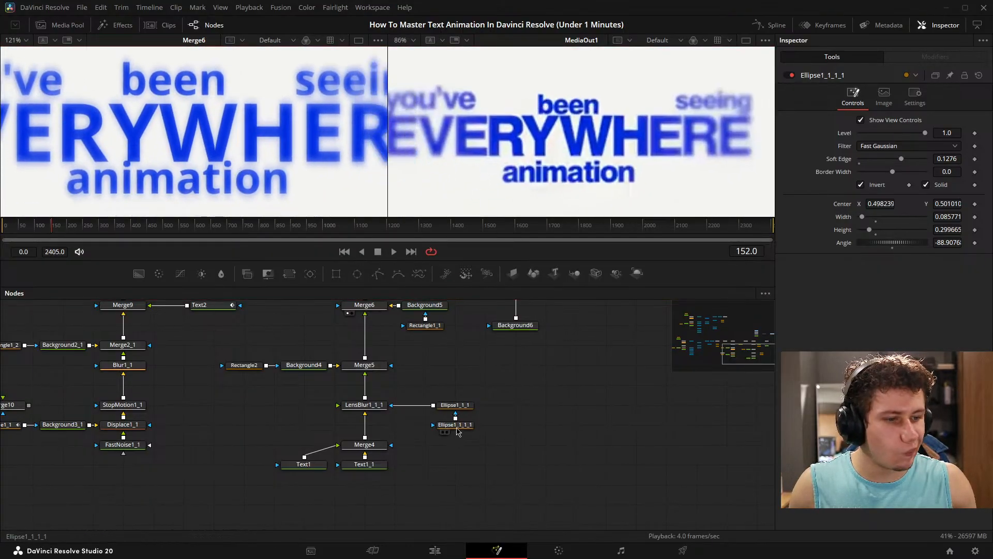
pyautogui.click(455, 424)
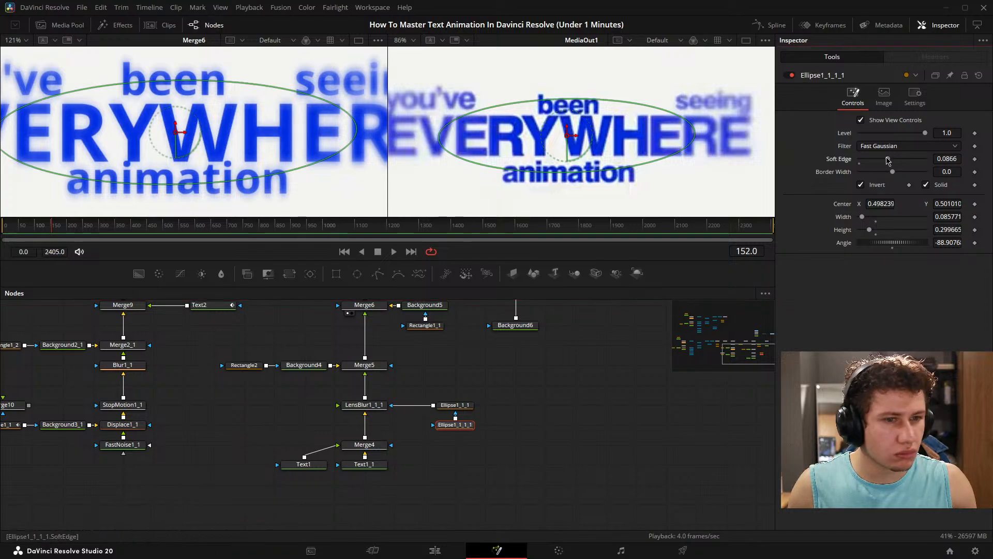
pyautogui.moveTo(901, 159); pyautogui.dragTo(878, 153)
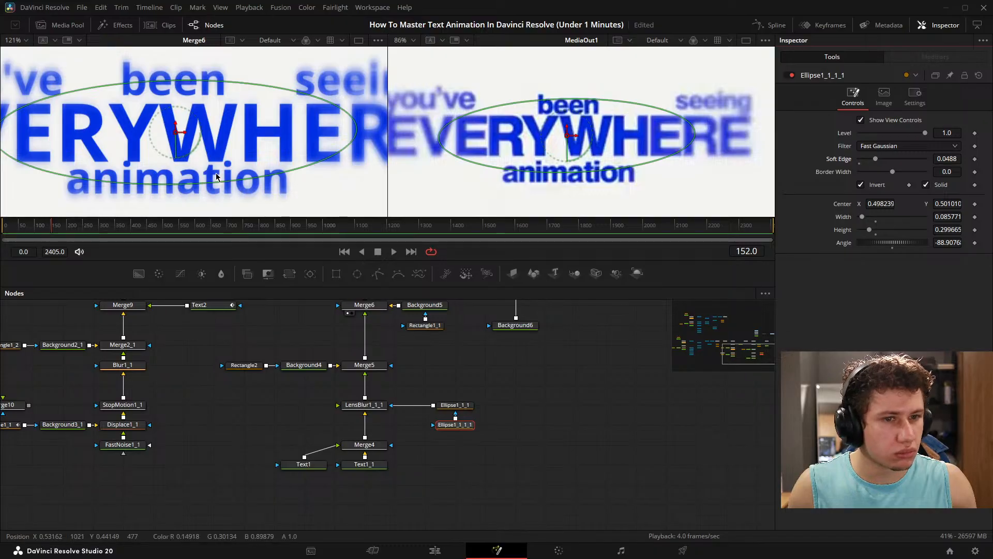
# - Stretch the Ellipse1_1_1 mask vertically around the title by setting its width to about 0.105
pyautogui.moveTo(212, 182)
pyautogui.mouseDown()
pyautogui.moveTo(215, 203)
pyautogui.moveTo(192, 188)
pyautogui.moveTo(200, 195)
pyautogui.mouseUp()
pyautogui.click(455, 404)
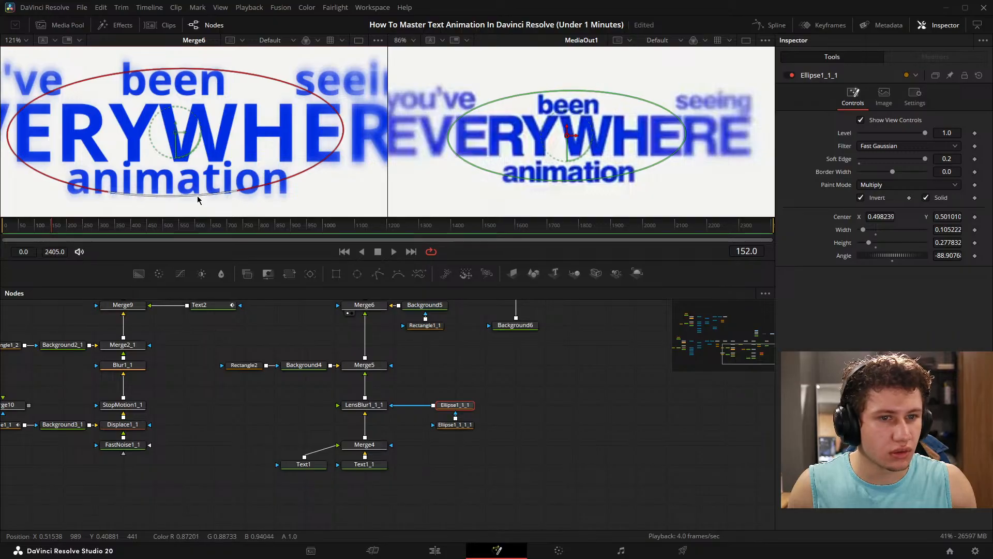
pyautogui.click(661, 472)
pyautogui.hotkey('ctrl', 'f')
pyautogui.hotkey('ctrl', 'f')
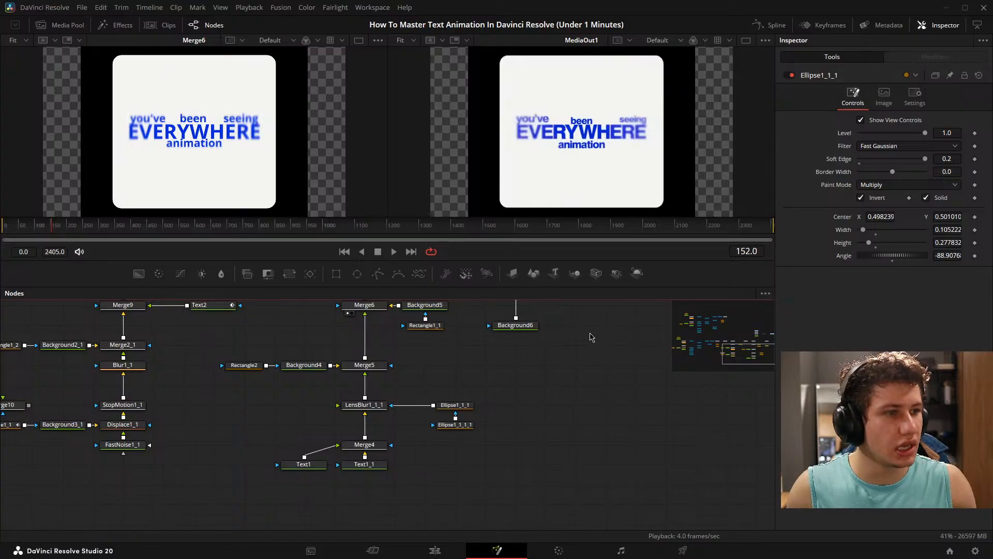
# - Add one extra space between "you've" and "been" in the Text1 node's text
pyautogui.click(322, 480)
pyautogui.click(321, 480)
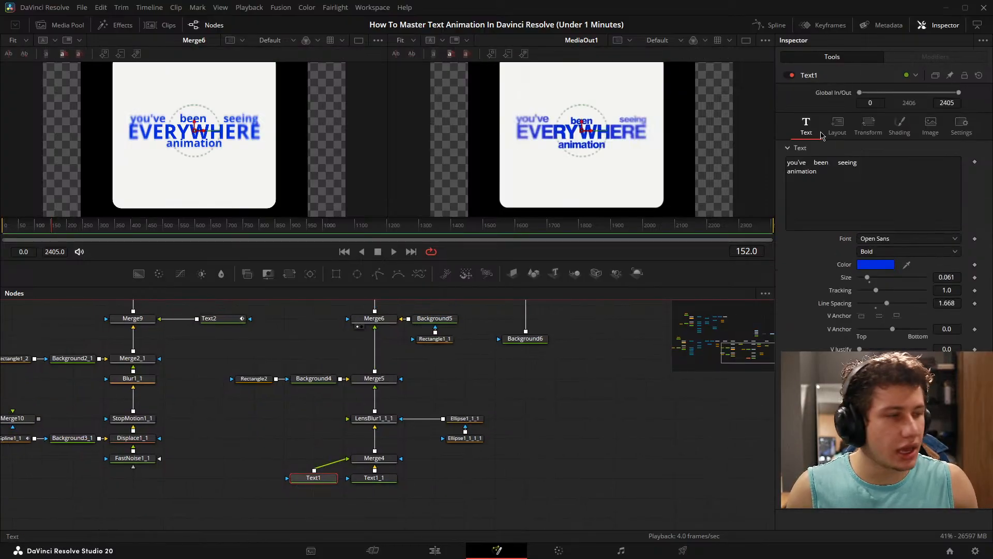
pyautogui.click(822, 163)
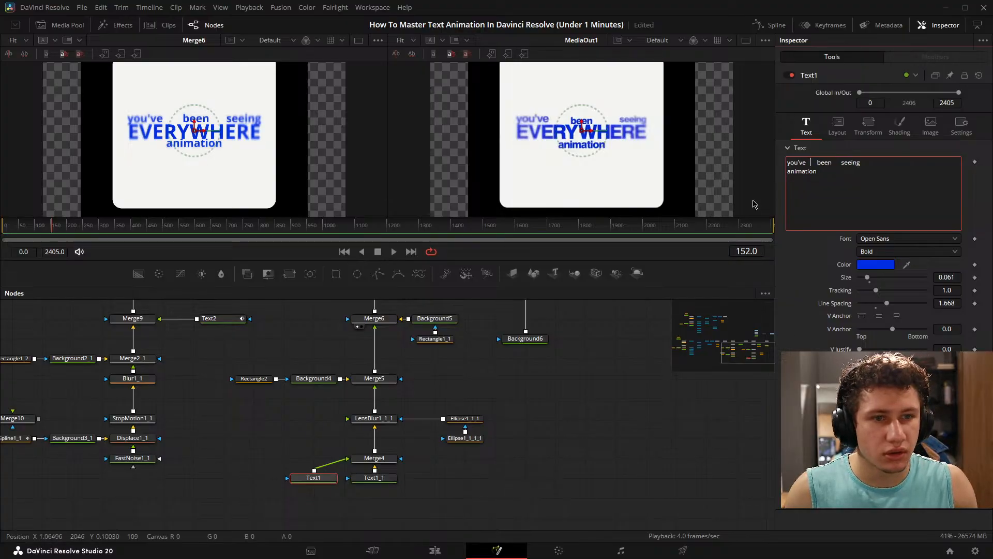
pyautogui.press('BackSpace')
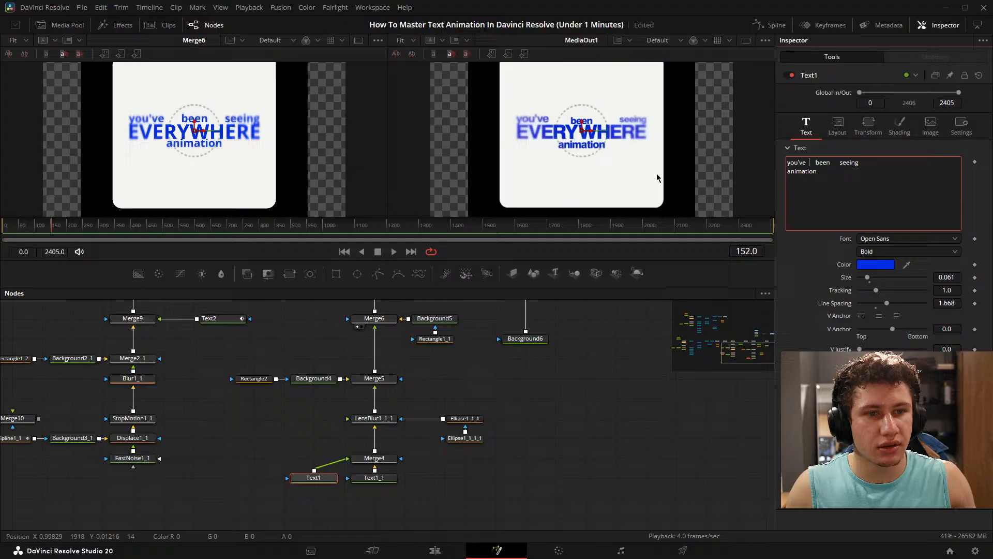
pyautogui.click(581, 451)
# - Step through Merge3's Blend keyframes from frame 0 to frame 152
pyautogui.moveTo(445, 326); pyautogui.dragTo(409, 391)
pyautogui.scroll(-5, 378, 366)
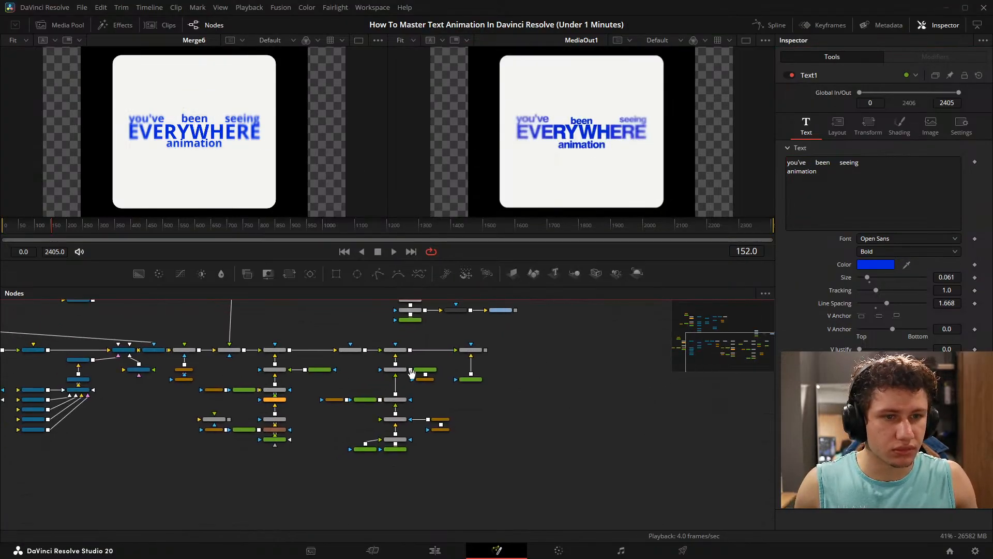
pyautogui.moveTo(51, 226); pyautogui.dragTo(3, 230)
pyautogui.moveTo(518, 345); pyautogui.dragTo(515, 376)
pyautogui.scroll(5, 389, 394)
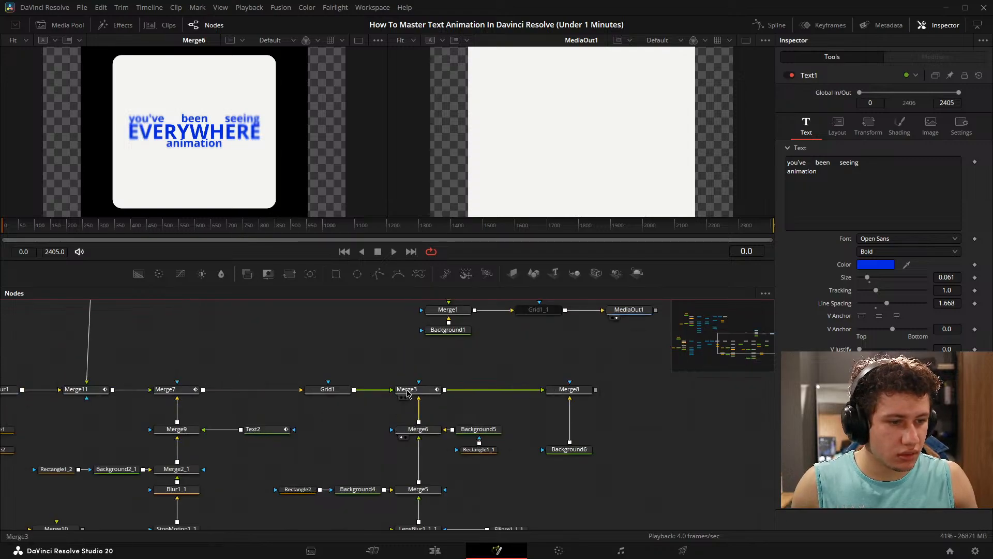
pyautogui.click(409, 393)
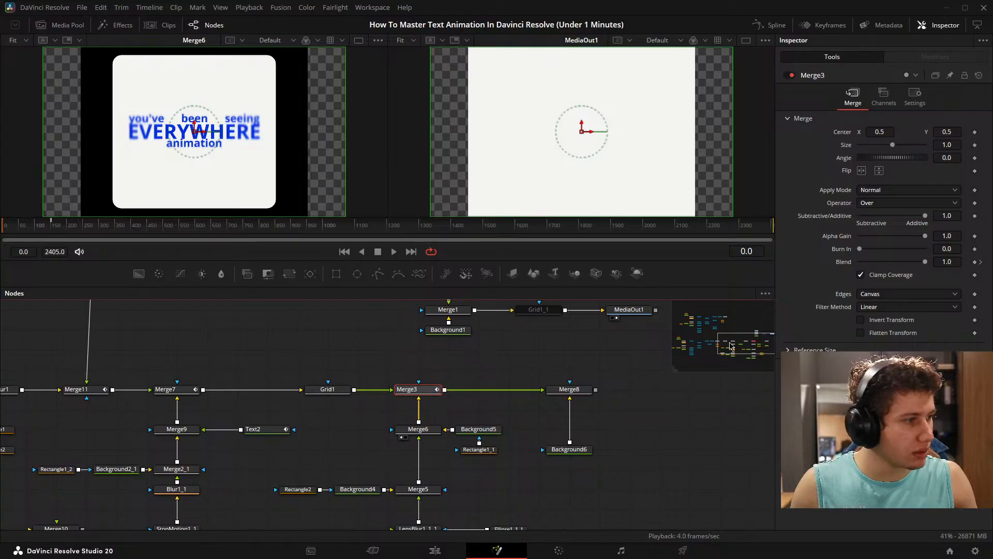
pyautogui.click(975, 262)
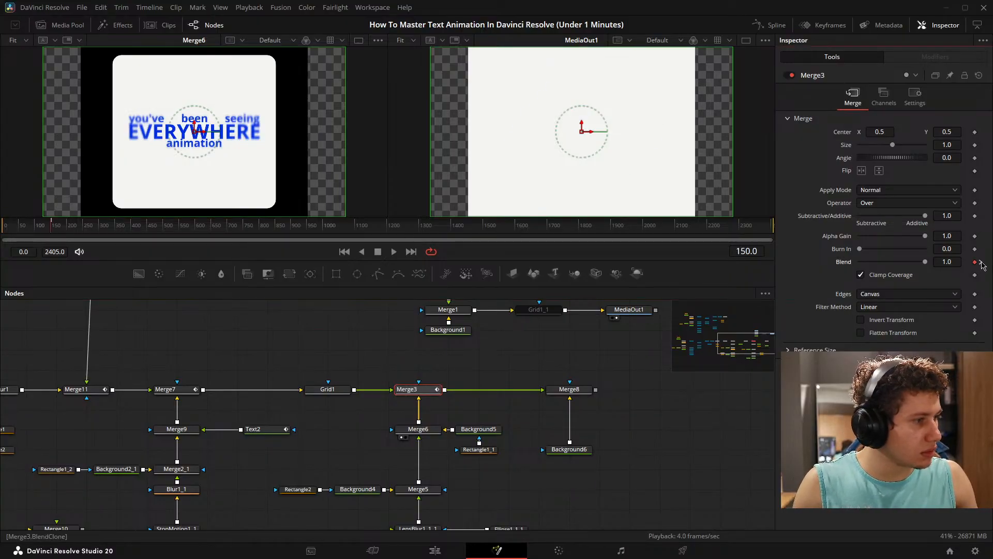
pyautogui.click(981, 262)
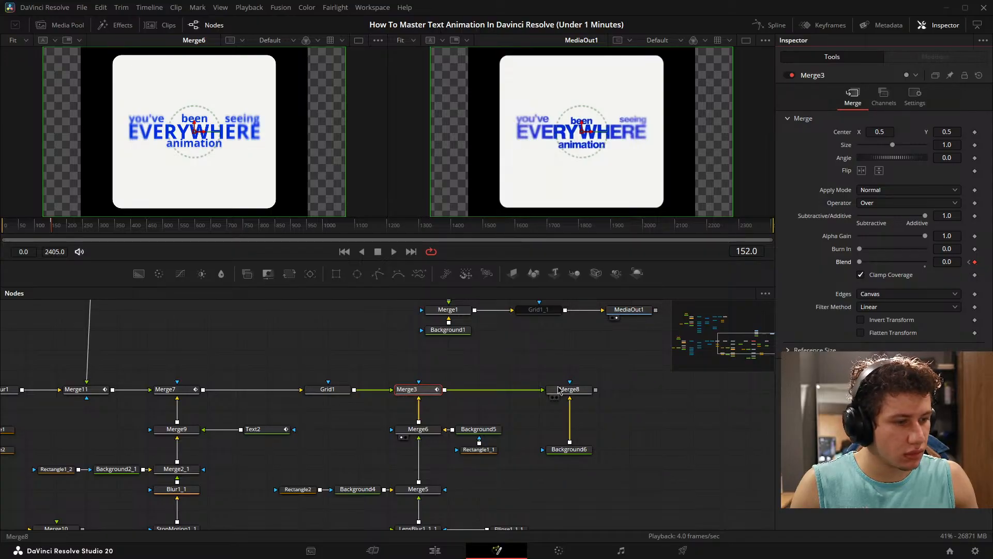
# - With Merge8 loaded in the first viewer, set Background6's alpha to 0 and disable the Grid1 node
pyautogui.moveTo(569, 391); pyautogui.dragTo(209, 172)
pyautogui.click(568, 449)
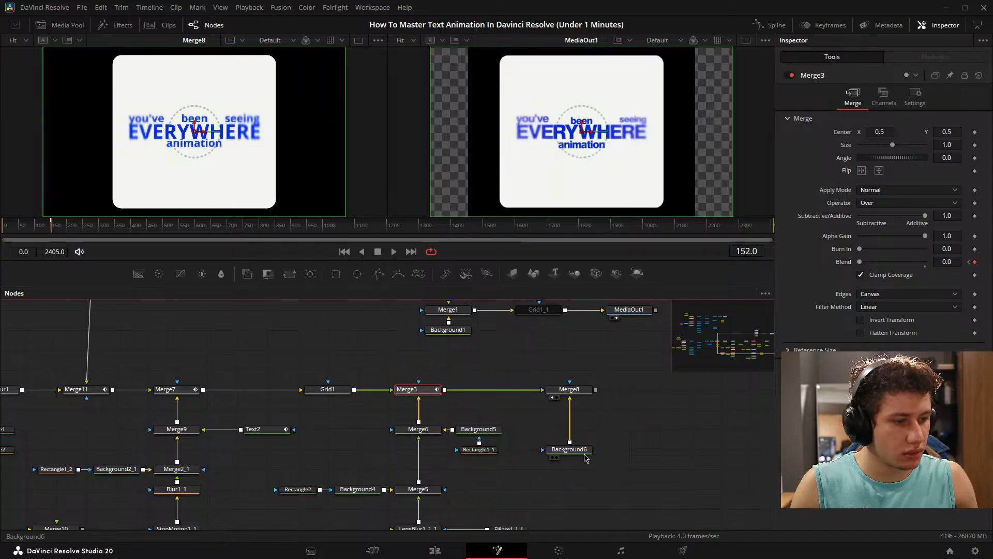
pyautogui.moveTo(925, 233); pyautogui.dragTo(848, 239)
pyautogui.click(651, 450)
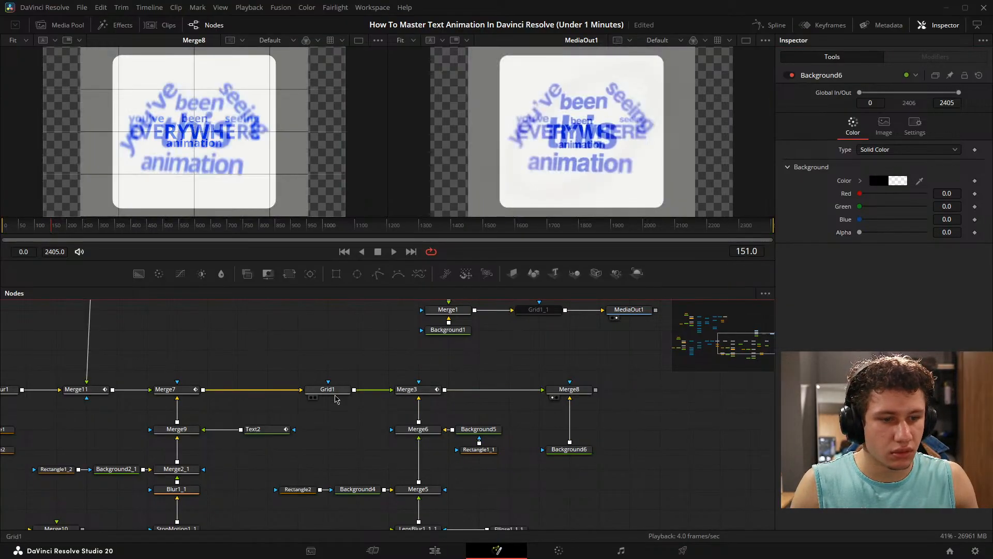
pyautogui.click(327, 389)
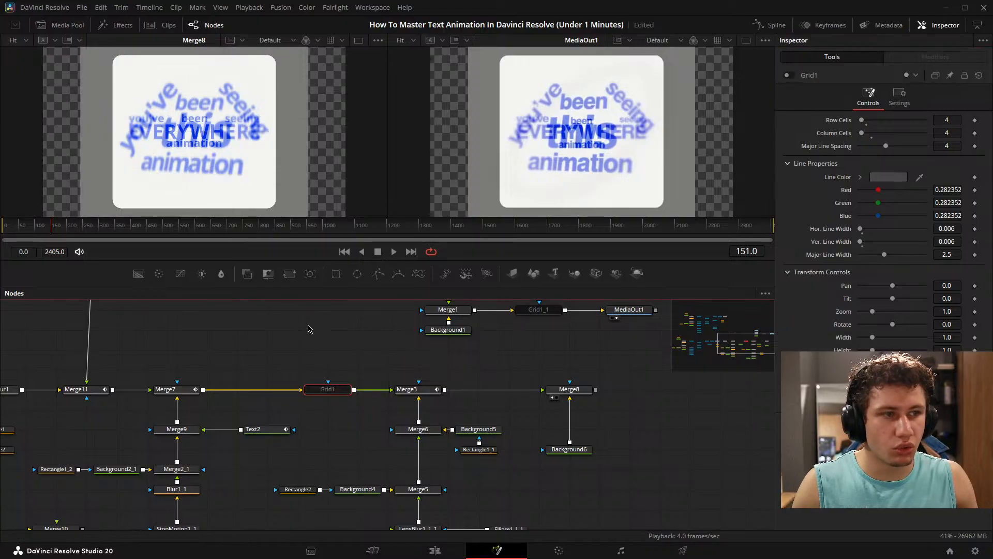
# - Play Merge8 beside the reference from frame 0 to frame 240 in enlarged viewers and examine the "and the best part?" title
pyautogui.scroll(-5, 310, 341)
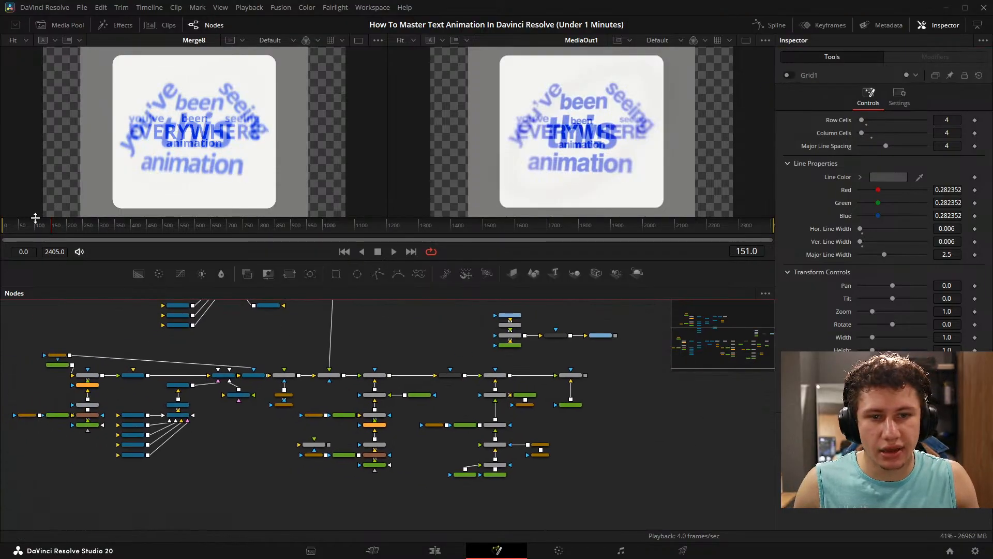
pyautogui.moveTo(31, 225); pyautogui.dragTo(3, 226)
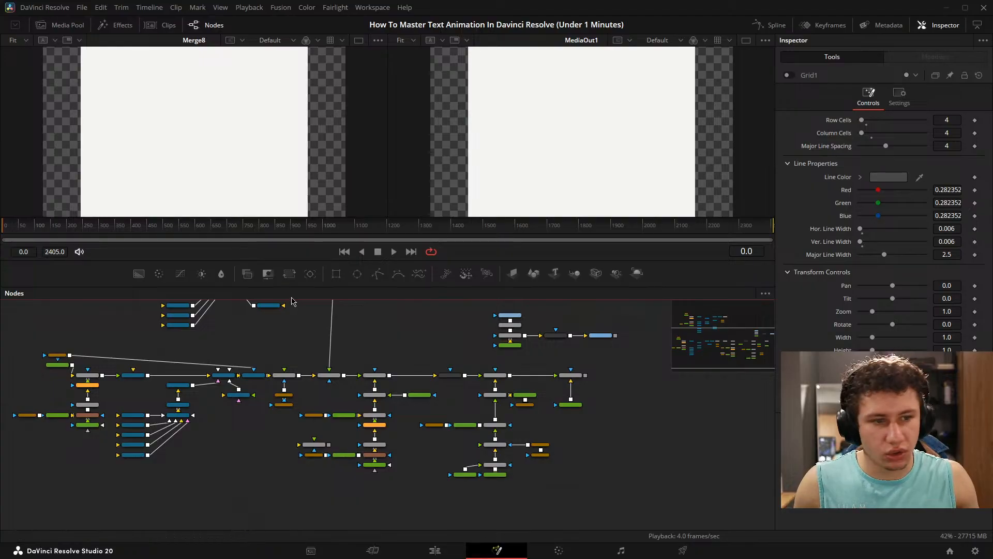
pyautogui.moveTo(303, 286); pyautogui.dragTo(311, 396)
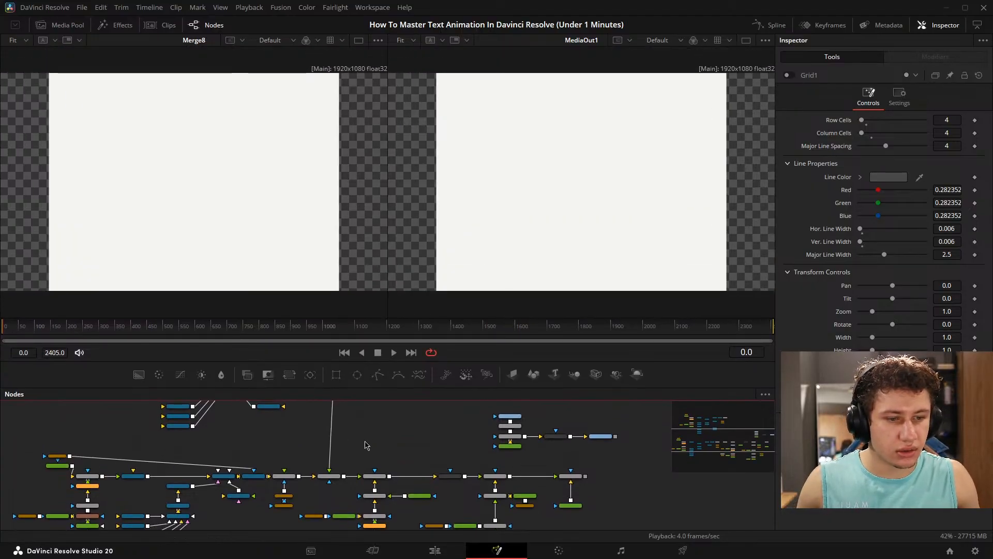
pyautogui.press('space')
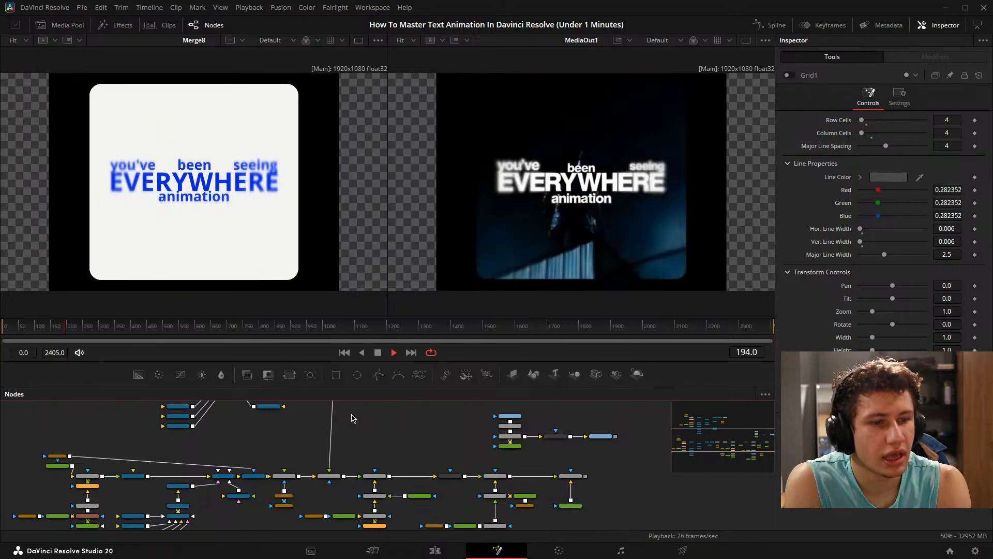
pyautogui.press('space')
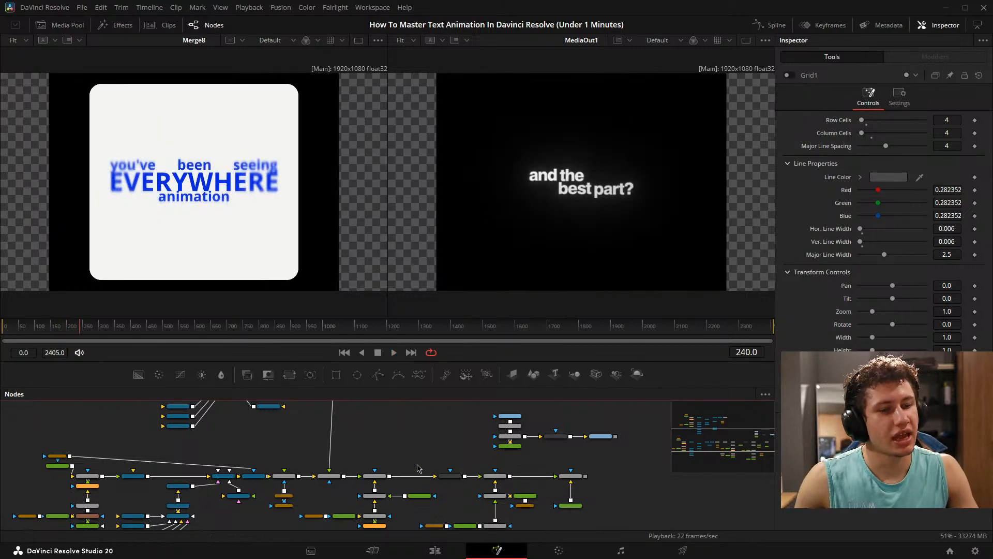
pyautogui.moveTo(445, 441); pyautogui.dragTo(346, 455)
pyautogui.scroll(5, 567, 186)
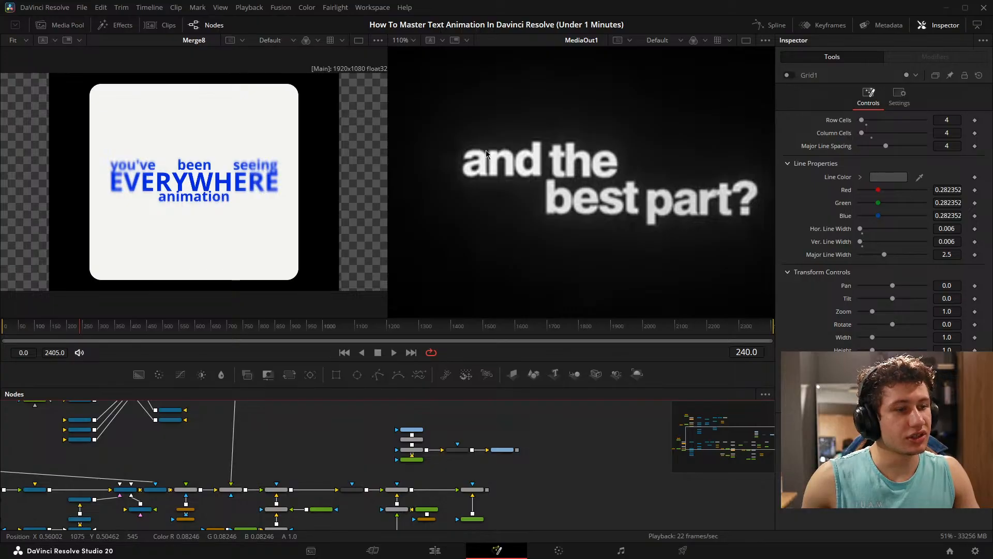
pyautogui.click(674, 187)
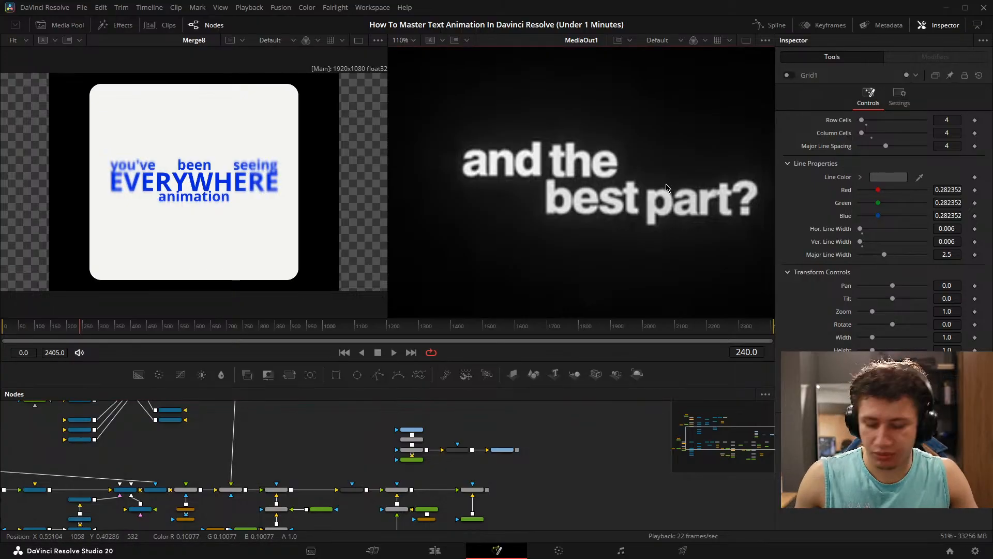
# - Fit the reference view, switch to the Edit page, and disable the Fusion Composition clip on V2 and the reference audio clip on A1
pyautogui.hotkey('ctrl', 'f')
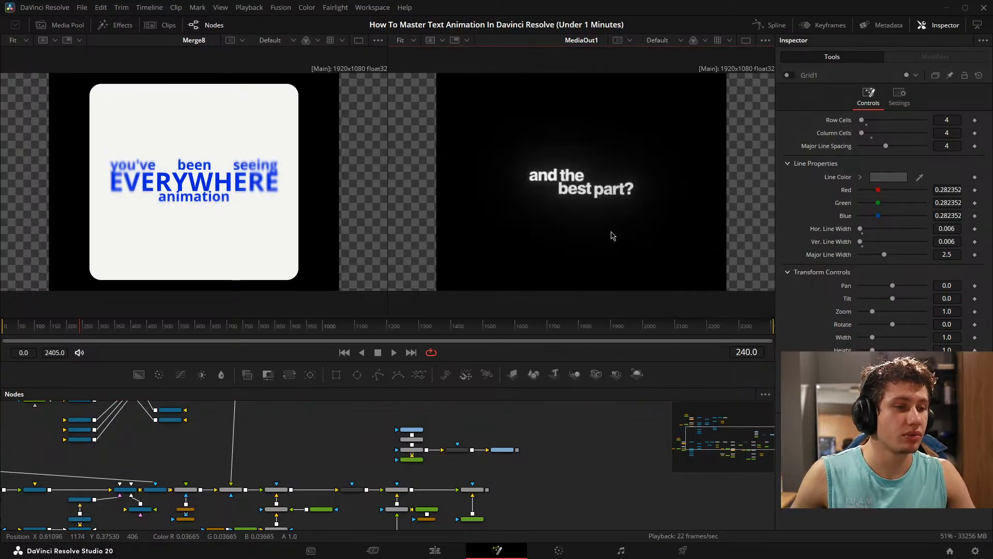
pyautogui.moveTo(515, 455); pyautogui.dragTo(521, 434)
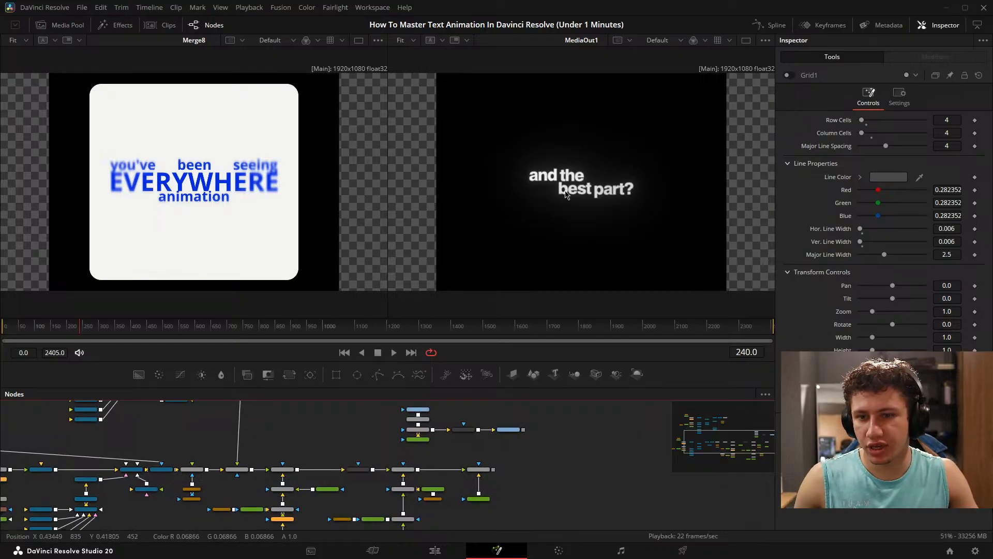
pyautogui.click(435, 551)
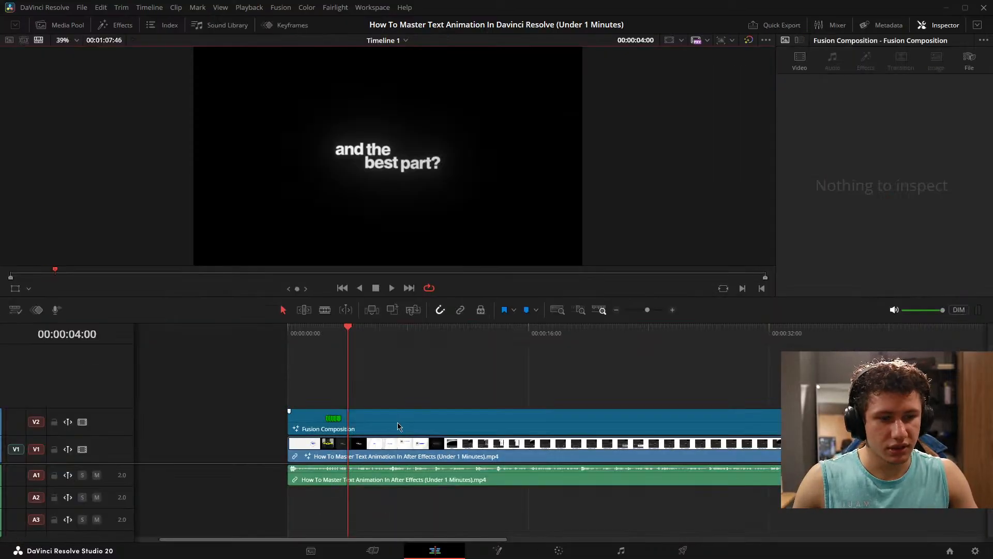
pyautogui.click(399, 421)
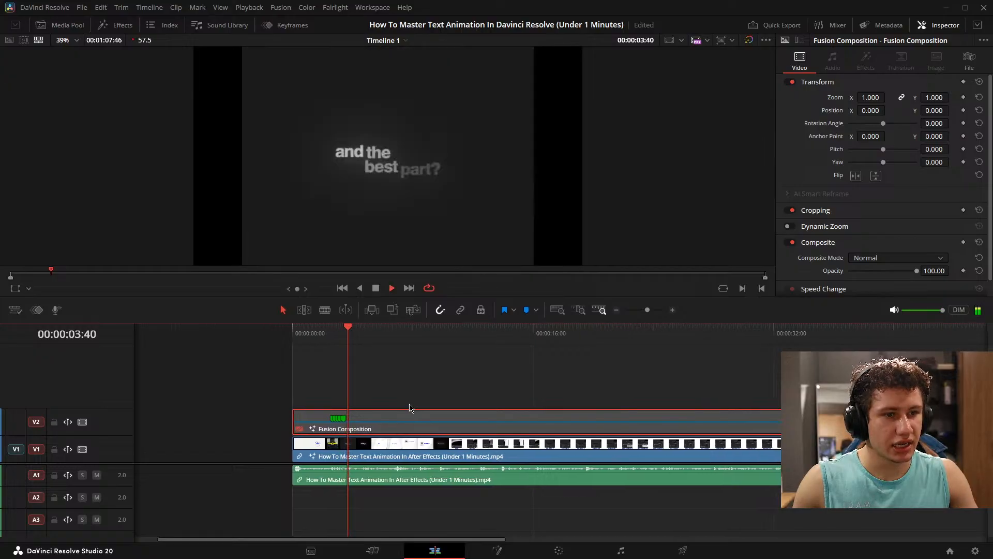
pyautogui.click(412, 478)
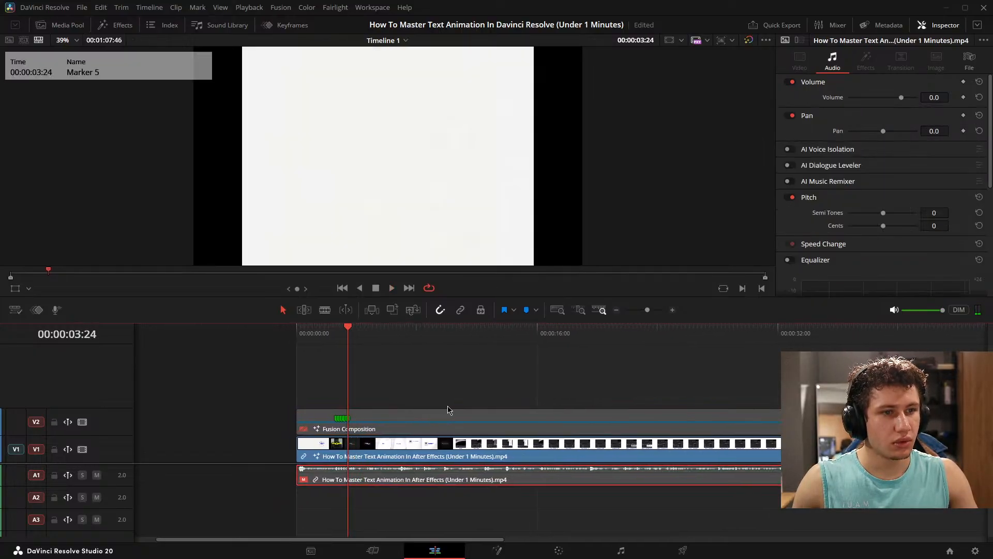
# - Play the reference clip through the "and the best part?" title to 00:00:04:07 and examine its motion
pyautogui.press('space')
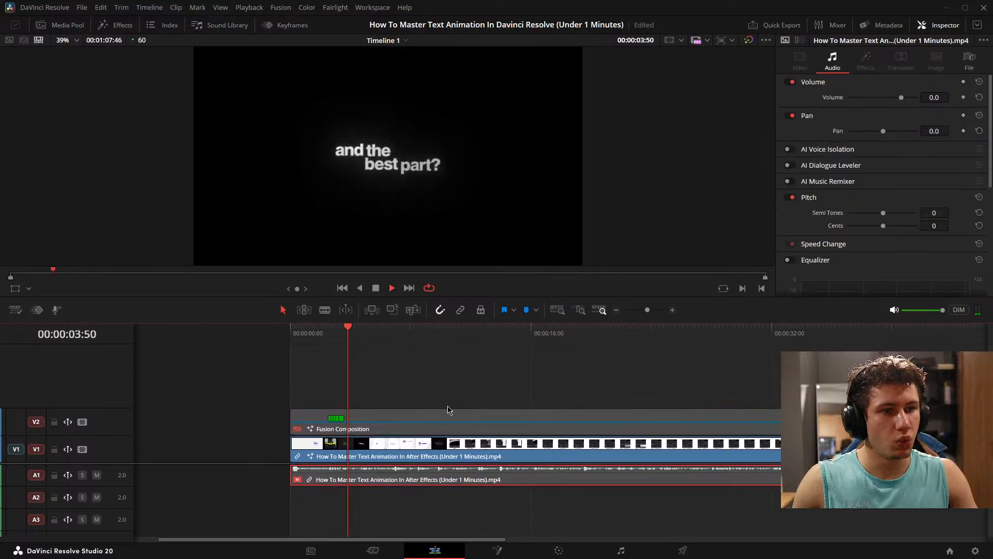
pyautogui.press('space')
pyautogui.click(432, 404)
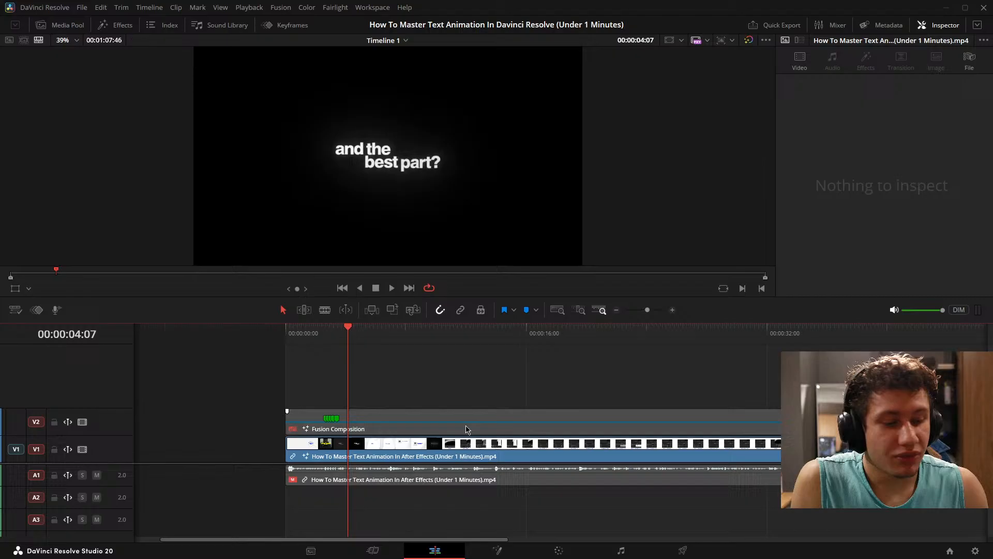
# - Re-enable the Fusion Composition clip on V2 and move the playhead back to 00:00:03:01 in the EVERYWHERE scene
pyautogui.click(411, 424)
pyautogui.hotkey('shift', 'Up')
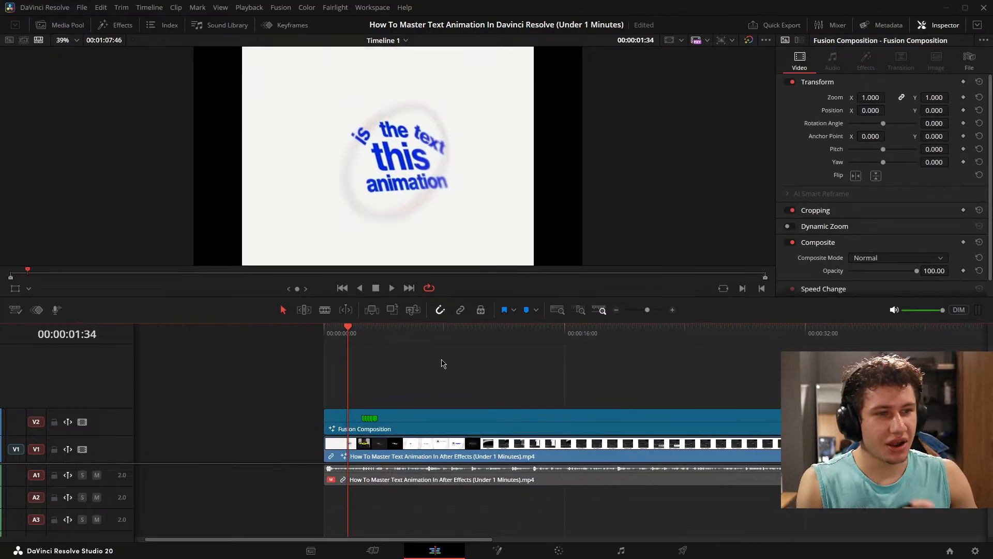
# - Save the project and enlarge the timeline viewer with the playhead at 00:00:01:34
pyautogui.hotkey('ctrl', 's')
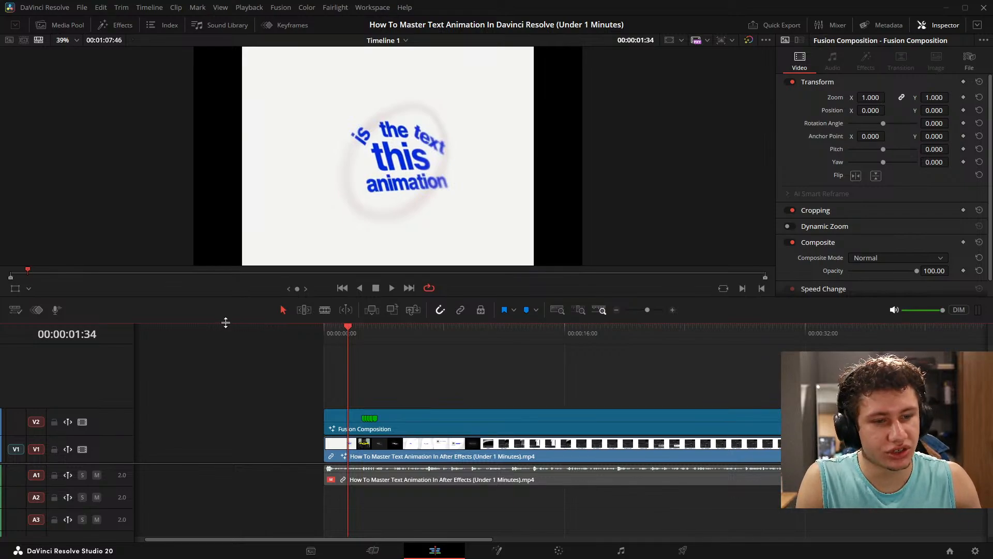
pyautogui.moveTo(223, 323); pyautogui.dragTo(229, 410)
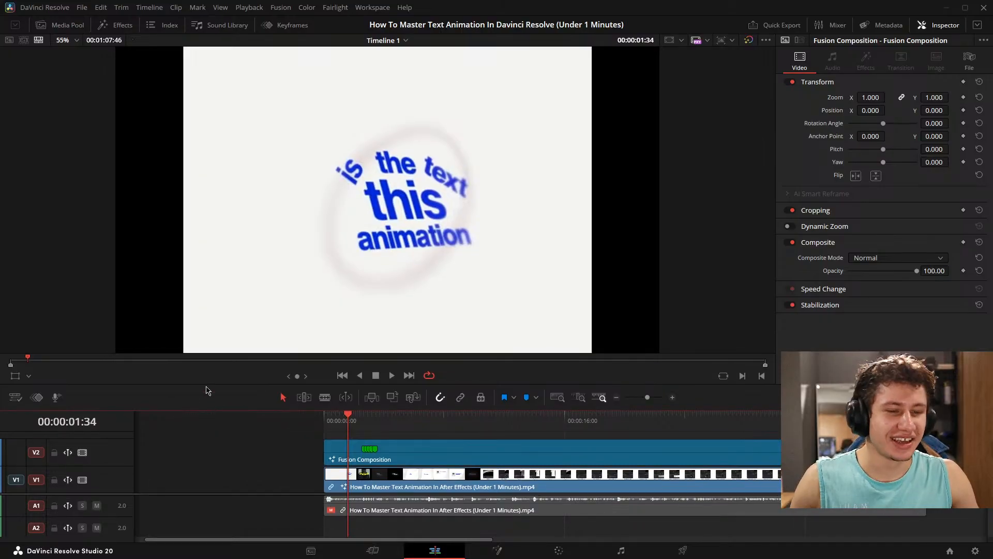